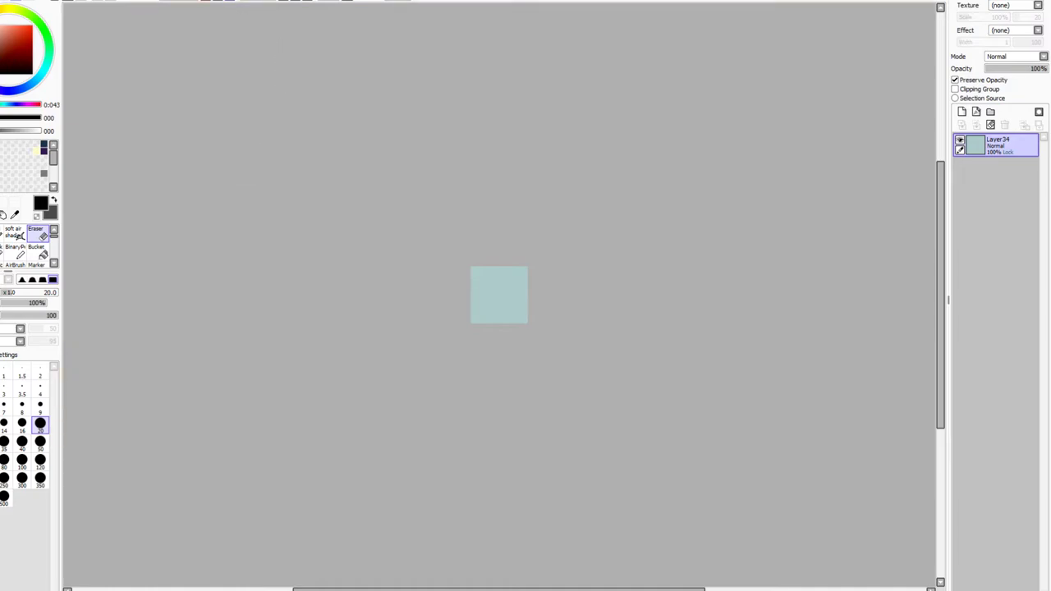
Add a new layer above the teal background and choose the black brush at size 4
{"action": "left_click", "coordinate": [218, 3]}
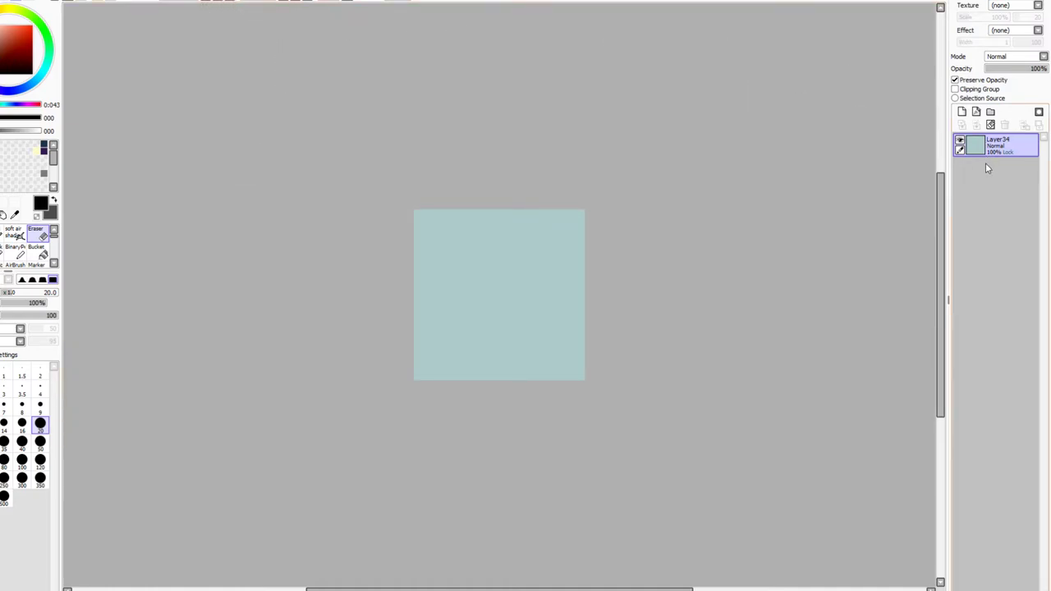
{"action": "left_click", "coordinate": [962, 111]}
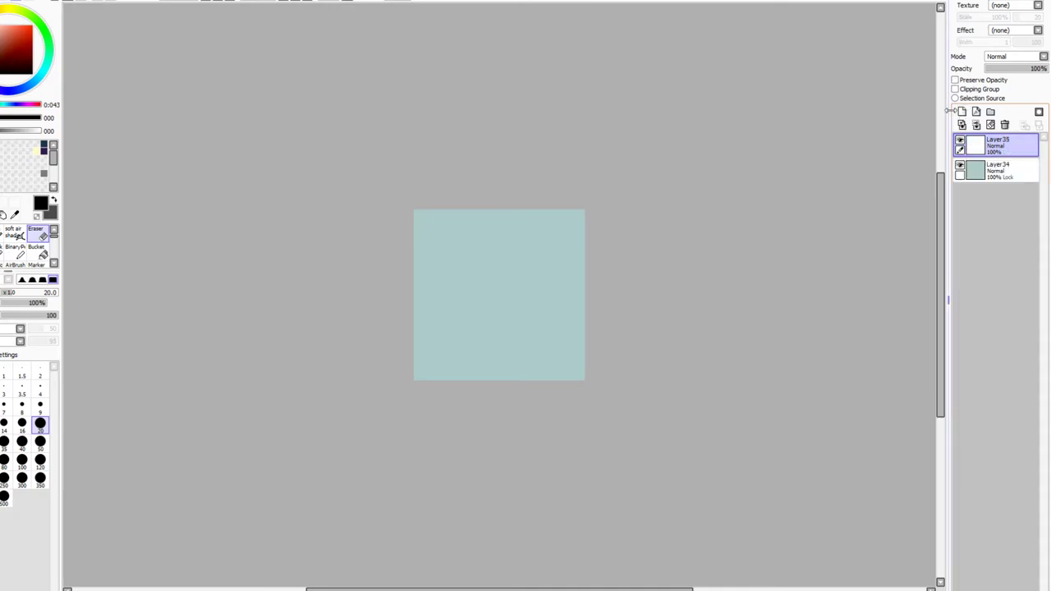
{"action": "left_click", "coordinate": [217, 2]}
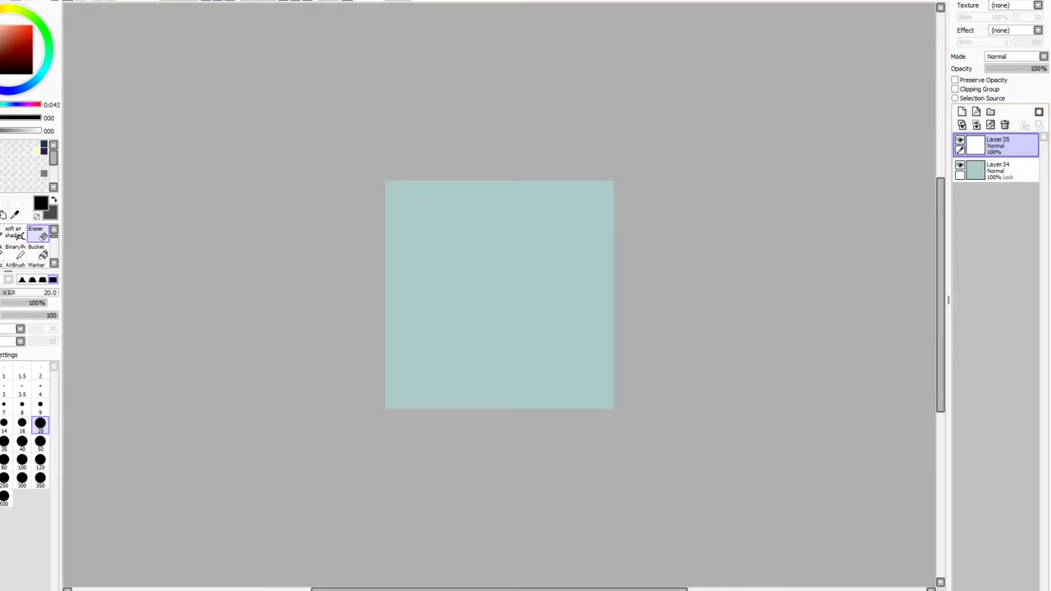
{"action": "left_click", "coordinate": [17, 233]}
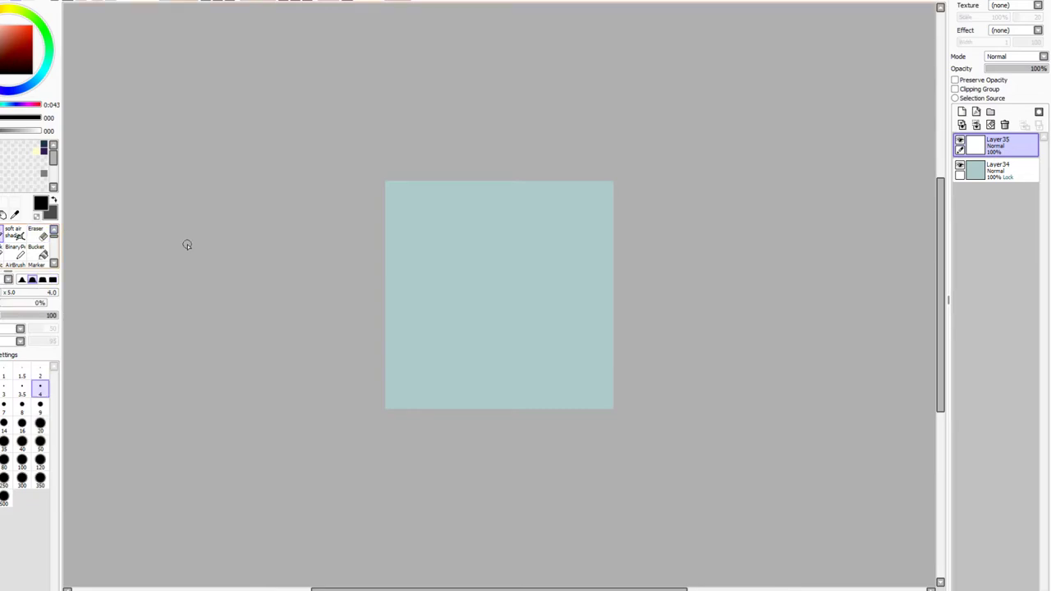
{"action": "key", "text": "b"}
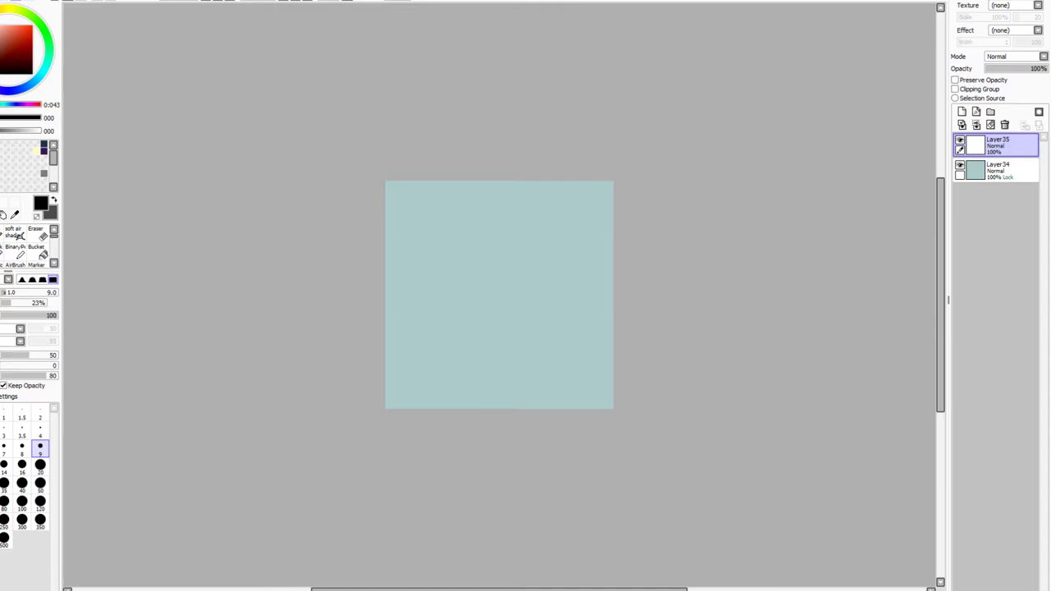
{"action": "scroll", "coordinate": [157, 49], "scroll_direction": "up", "scroll_amount": 1}
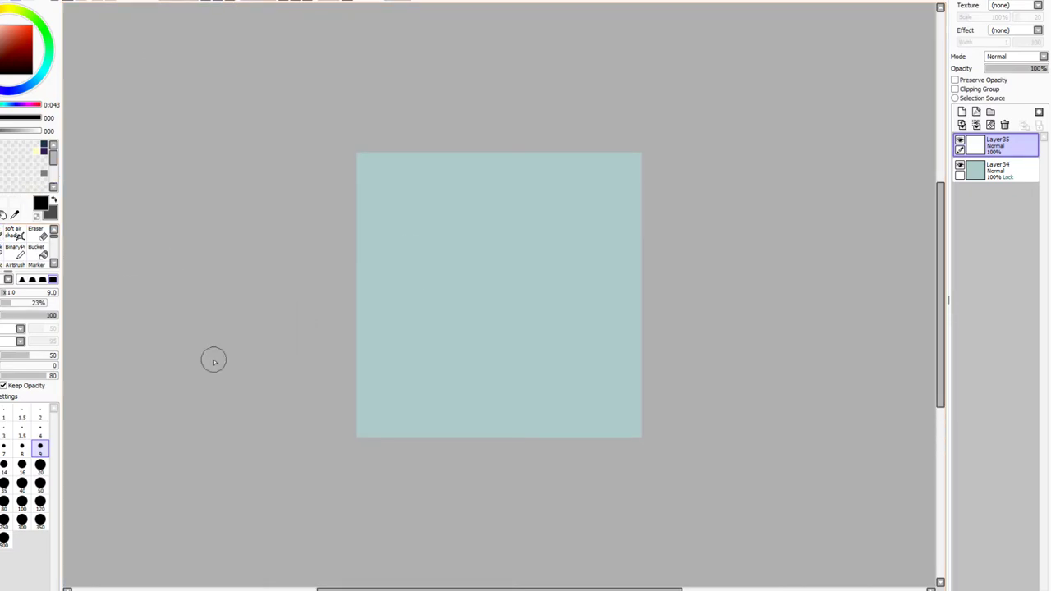
{"action": "left_click", "coordinate": [40, 428]}
{"action": "mouse_move", "coordinate": [396, 229]}
{"action": "left_mouse_down"}
{"action": "mouse_move", "coordinate": [393, 306]}
{"action": "mouse_move", "coordinate": [408, 326]}
{"action": "left_mouse_up"}
{"action": "key", "text": "ctrl+z"}
{"action": "key", "text": "ctrl+z"}
{"action": "key", "text": "ctrl+z"}
Sketch the head outline with a rounded skull and narrow chin, and add an ear on each side
{"action": "mouse_move", "coordinate": [457, 168]}
{"action": "left_mouse_down"}
{"action": "mouse_move", "coordinate": [400, 227]}
{"action": "mouse_move", "coordinate": [396, 294]}
{"action": "left_mouse_up"}
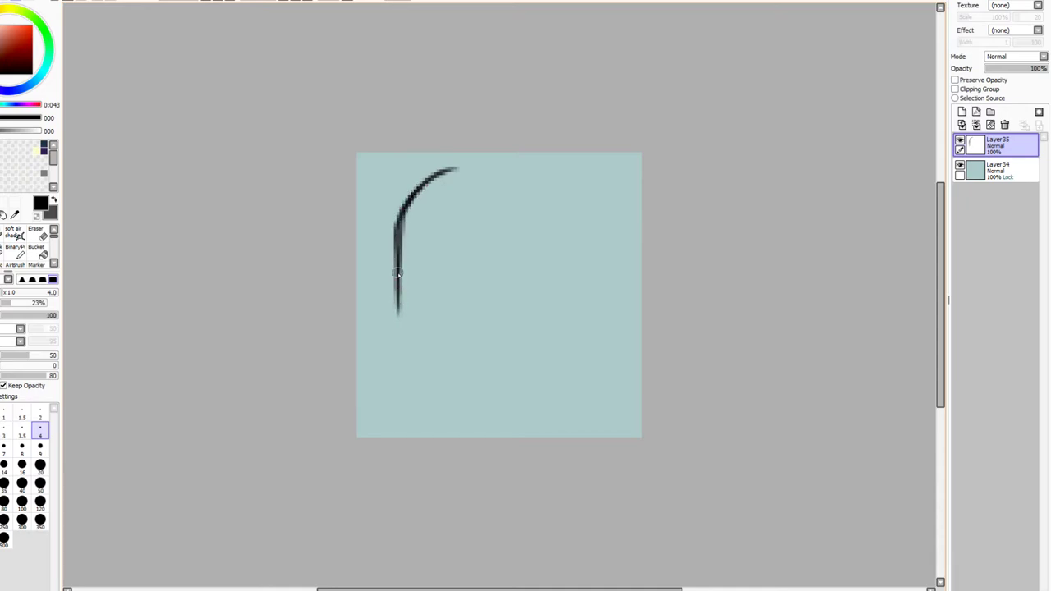
{"action": "mouse_move", "coordinate": [450, 171]}
{"action": "left_mouse_down"}
{"action": "mouse_move", "coordinate": [513, 172]}
{"action": "mouse_move", "coordinate": [485, 165]}
{"action": "mouse_move", "coordinate": [532, 181]}
{"action": "mouse_move", "coordinate": [535, 169]}
{"action": "mouse_move", "coordinate": [550, 190]}
{"action": "mouse_move", "coordinate": [570, 188]}
{"action": "mouse_move", "coordinate": [564, 204]}
{"action": "mouse_move", "coordinate": [598, 257]}
{"action": "mouse_move", "coordinate": [584, 226]}
{"action": "mouse_move", "coordinate": [587, 294]}
{"action": "left_mouse_up"}
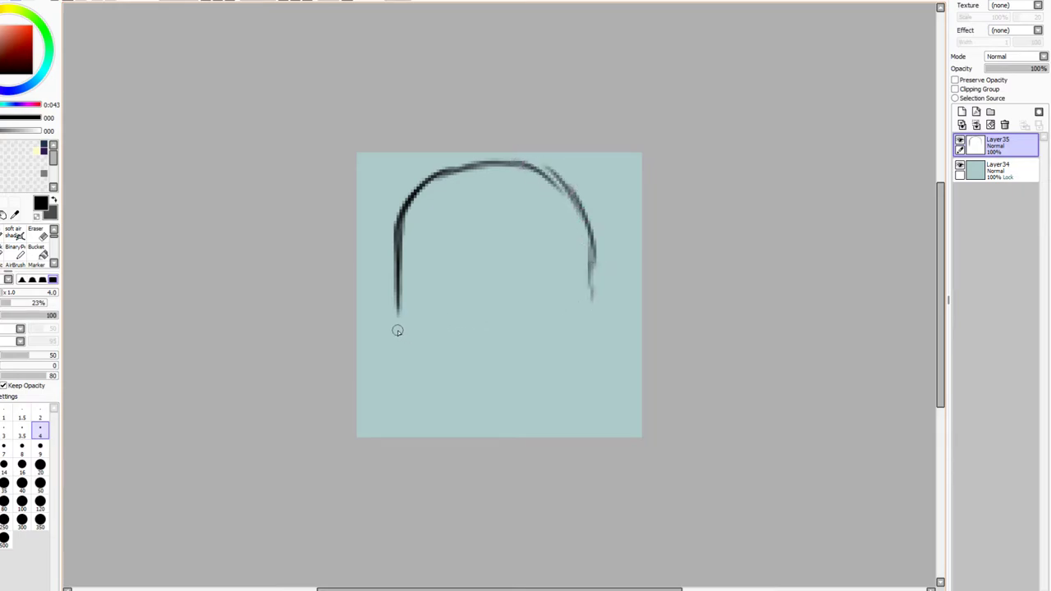
{"action": "mouse_move", "coordinate": [397, 315]}
{"action": "left_mouse_down"}
{"action": "mouse_move", "coordinate": [434, 368]}
{"action": "mouse_move", "coordinate": [484, 387]}
{"action": "left_mouse_up"}
{"action": "mouse_move", "coordinate": [422, 349]}
{"action": "left_mouse_down"}
{"action": "mouse_move", "coordinate": [489, 393]}
{"action": "mouse_move", "coordinate": [587, 341]}
{"action": "mouse_move", "coordinate": [591, 290]}
{"action": "left_mouse_up"}
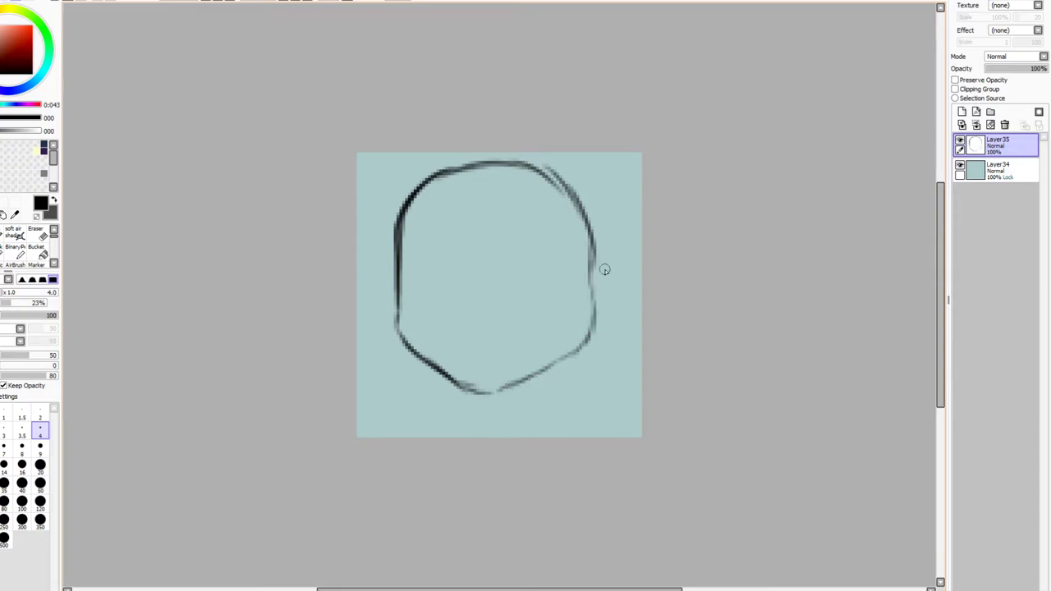
{"action": "mouse_move", "coordinate": [592, 261]}
{"action": "left_mouse_down"}
{"action": "mouse_move", "coordinate": [612, 241]}
{"action": "mouse_move", "coordinate": [623, 261]}
{"action": "mouse_move", "coordinate": [596, 303]}
{"action": "mouse_move", "coordinate": [623, 244]}
{"action": "left_mouse_up"}
{"action": "mouse_move", "coordinate": [386, 256]}
{"action": "left_mouse_down"}
{"action": "mouse_move", "coordinate": [373, 289]}
{"action": "mouse_move", "coordinate": [402, 314]}
{"action": "left_mouse_up"}
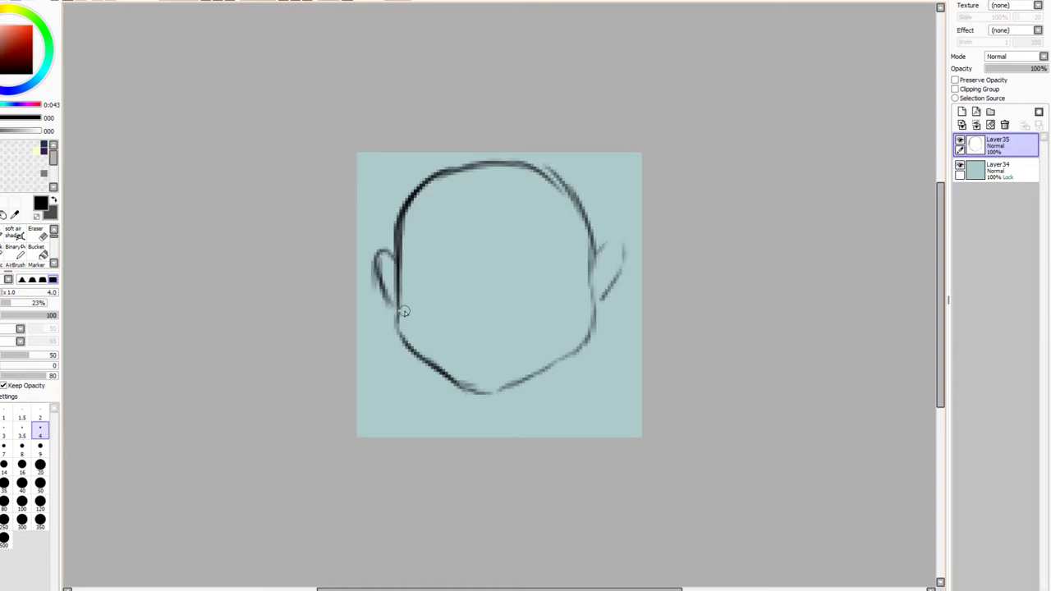
{"action": "left_click_drag", "start_coordinate": [542, 374], "coordinate": [539, 437]}
{"action": "key", "text": "ctrl+z"}
{"action": "key", "text": "ctrl+z"}
{"action": "key", "text": "ctrl+z"}
Sketch the two neck lines from the jaw down to the canvas edge
{"action": "left_click_drag", "start_coordinate": [539, 372], "coordinate": [535, 437]}
{"action": "left_click_drag", "start_coordinate": [458, 391], "coordinate": [445, 437]}
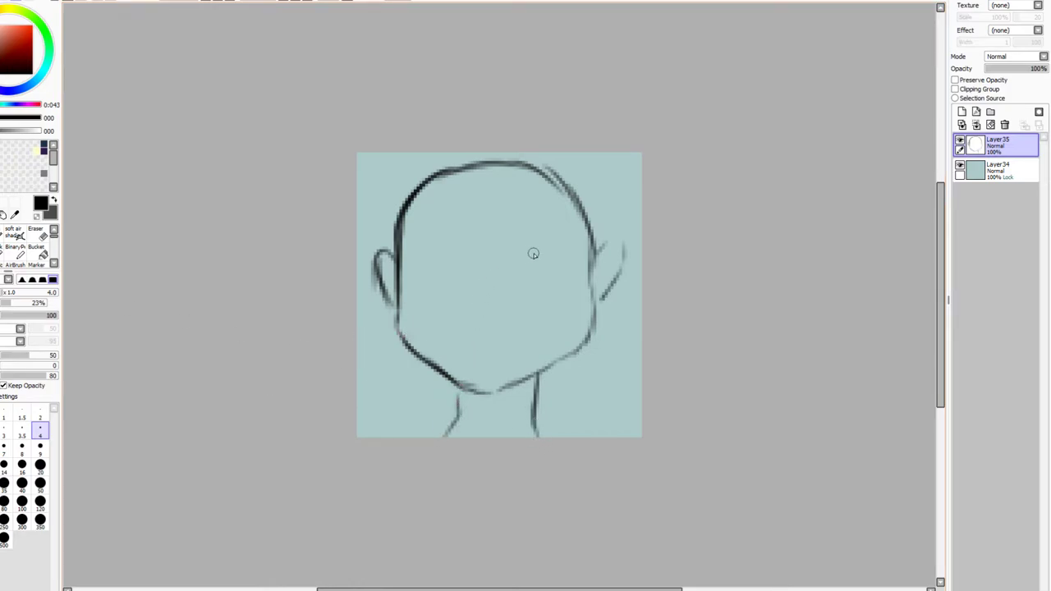
Sketch both eyes with curved upper lids and light lower lid lines, redrawing strokes that do not fit
{"action": "mouse_move", "coordinate": [517, 259]}
{"action": "left_mouse_down"}
{"action": "mouse_move", "coordinate": [560, 263]}
{"action": "mouse_move", "coordinate": [514, 260]}
{"action": "mouse_move", "coordinate": [556, 265]}
{"action": "mouse_move", "coordinate": [543, 257]}
{"action": "mouse_move", "coordinate": [570, 275]}
{"action": "mouse_move", "coordinate": [545, 303]}
{"action": "mouse_move", "coordinate": [509, 276]}
{"action": "mouse_move", "coordinate": [448, 281]}
{"action": "left_mouse_up"}
{"action": "mouse_move", "coordinate": [449, 271]}
{"action": "left_mouse_down"}
{"action": "mouse_move", "coordinate": [414, 265]}
{"action": "mouse_move", "coordinate": [452, 260]}
{"action": "mouse_move", "coordinate": [432, 258]}
{"action": "mouse_move", "coordinate": [413, 276]}
{"action": "left_mouse_up"}
{"action": "key", "text": "ctrl+z"}
{"action": "key", "text": "ctrl+z"}
{"action": "key", "text": "ctrl+z"}
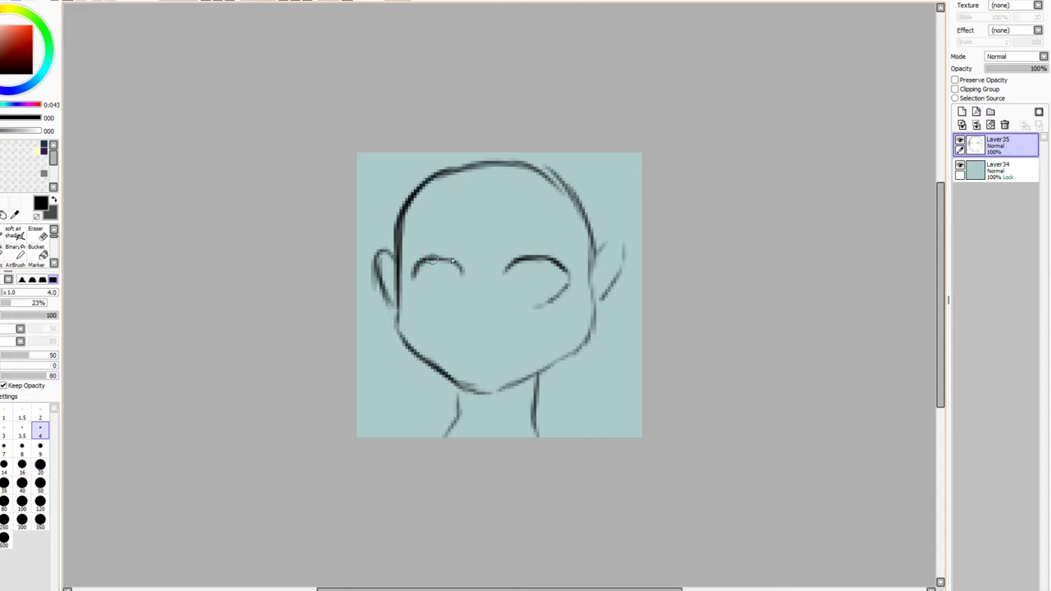
{"action": "mouse_move", "coordinate": [412, 276]}
{"action": "left_mouse_down"}
{"action": "mouse_move", "coordinate": [422, 302]}
{"action": "mouse_move", "coordinate": [456, 310]}
{"action": "left_mouse_up"}
{"action": "left_click_drag", "start_coordinate": [460, 265], "coordinate": [471, 281]}
Mark the nostrils and a small curved mouth, and draw eyelid creases and eyebrows above both eyes
{"action": "left_click", "coordinate": [480, 322]}
{"action": "left_click", "coordinate": [494, 321]}
{"action": "left_click_drag", "start_coordinate": [480, 347], "coordinate": [505, 346]}
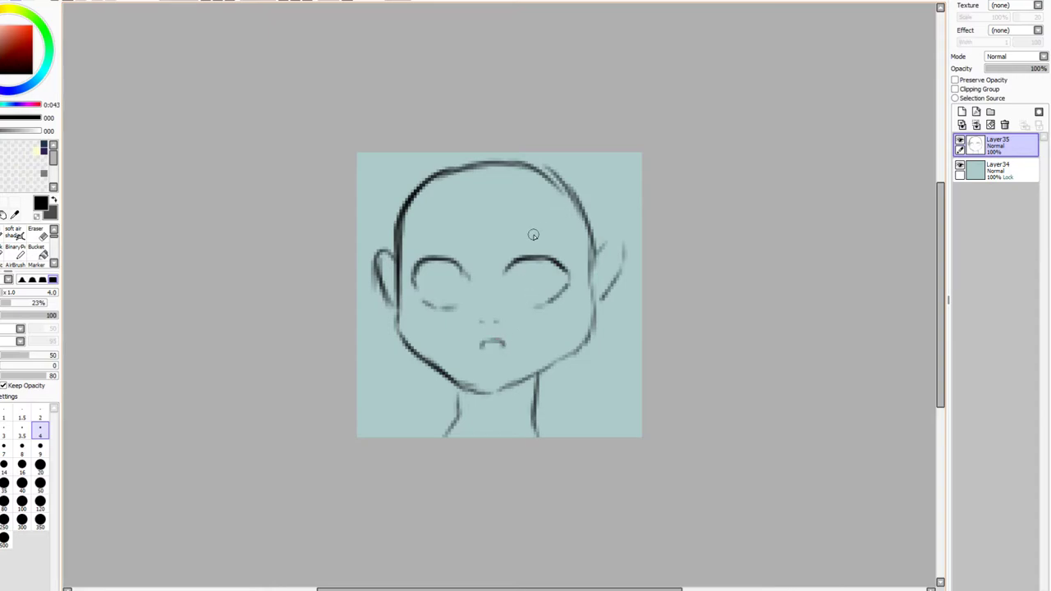
{"action": "left_click_drag", "start_coordinate": [515, 252], "coordinate": [509, 259]}
{"action": "left_click_drag", "start_coordinate": [574, 235], "coordinate": [523, 231]}
{"action": "left_click_drag", "start_coordinate": [453, 233], "coordinate": [417, 234]}
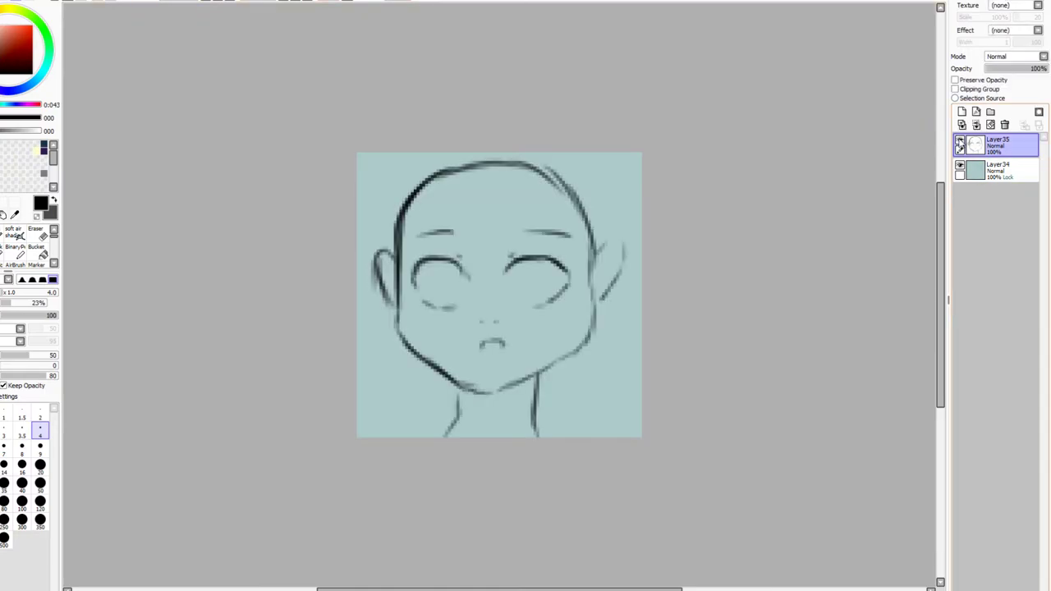
Nudge the face sketch slightly down on the canvas and add a new layer above it
{"action": "key", "text": "ctrl+Down"}
{"action": "key", "text": "ctrl+Down"}
{"action": "key", "text": "ctrl+Down"}
{"action": "key", "text": "ctrl+Down"}
{"action": "key", "text": "ctrl+Down"}
{"action": "key", "text": "ctrl+Down"}
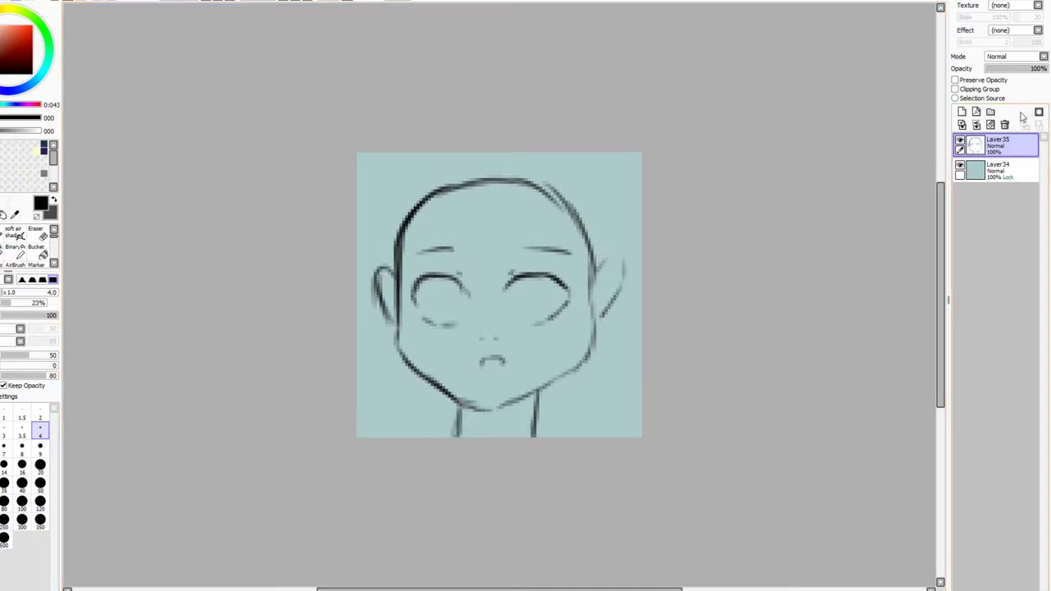
{"action": "left_click", "coordinate": [961, 112]}
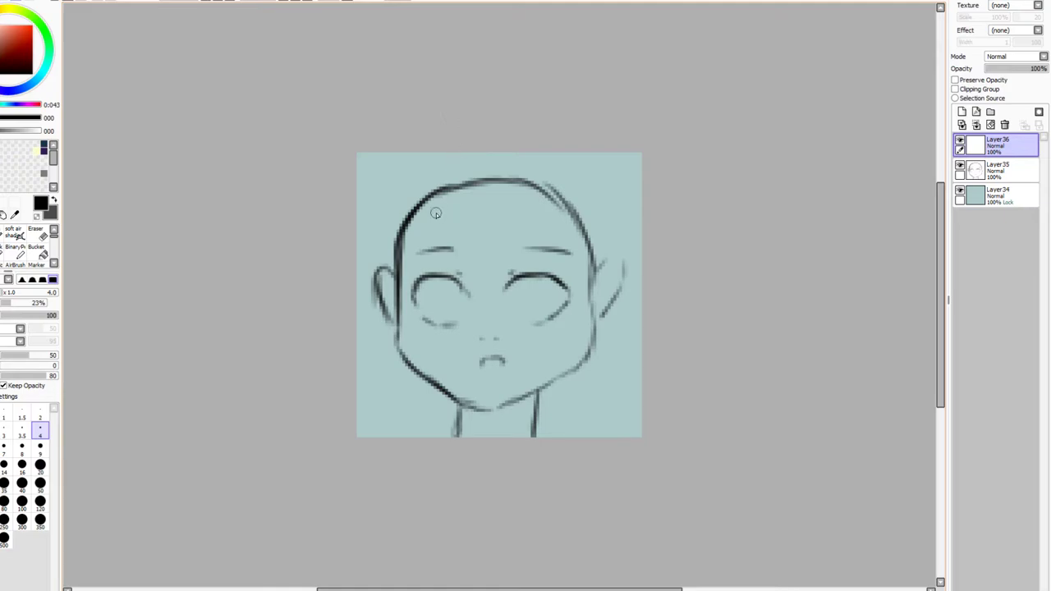
{"action": "mouse_move", "coordinate": [436, 187]}
{"action": "left_mouse_down"}
{"action": "mouse_move", "coordinate": [434, 218]}
{"action": "mouse_move", "coordinate": [442, 210]}
{"action": "mouse_move", "coordinate": [436, 221]}
{"action": "mouse_move", "coordinate": [468, 269]}
{"action": "left_mouse_up"}
{"action": "mouse_move", "coordinate": [451, 207]}
{"action": "left_mouse_down"}
{"action": "mouse_move", "coordinate": [497, 307]}
{"action": "mouse_move", "coordinate": [485, 228]}
{"action": "mouse_move", "coordinate": [500, 296]}
{"action": "left_mouse_up"}
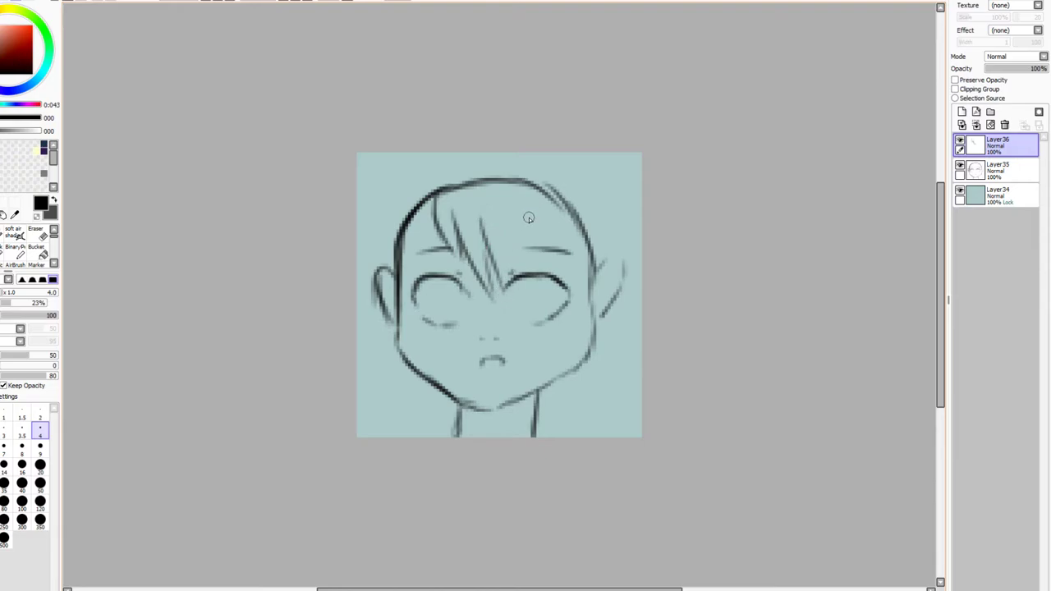
{"action": "key", "text": "ctrl+z"}
{"action": "key", "text": "ctrl+z"}
{"action": "key", "text": "ctrl+z"}
{"action": "key", "text": "ctrl+z"}
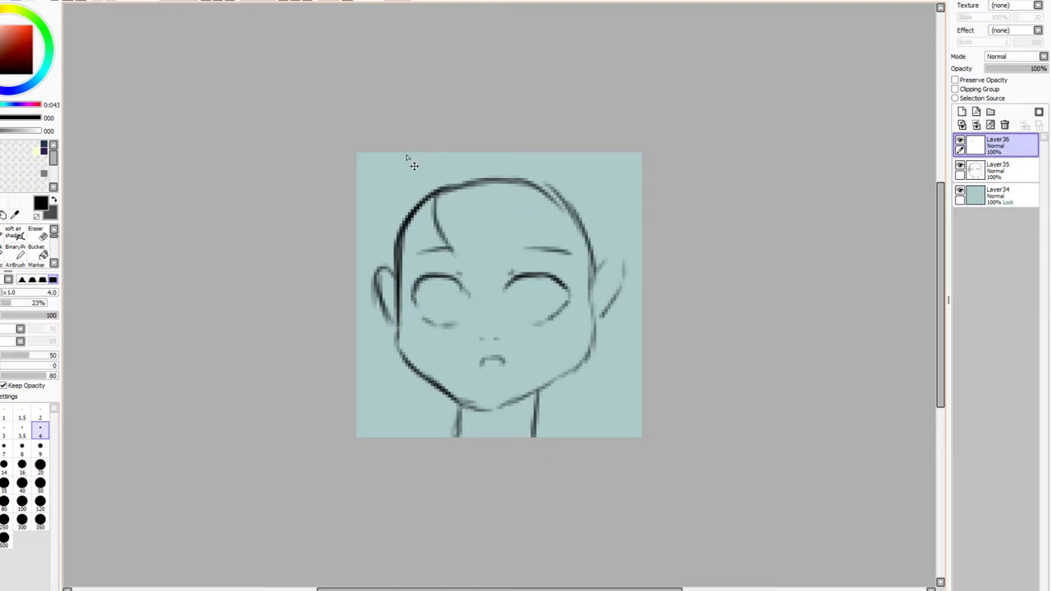
{"action": "key", "text": "ctrl+z"}
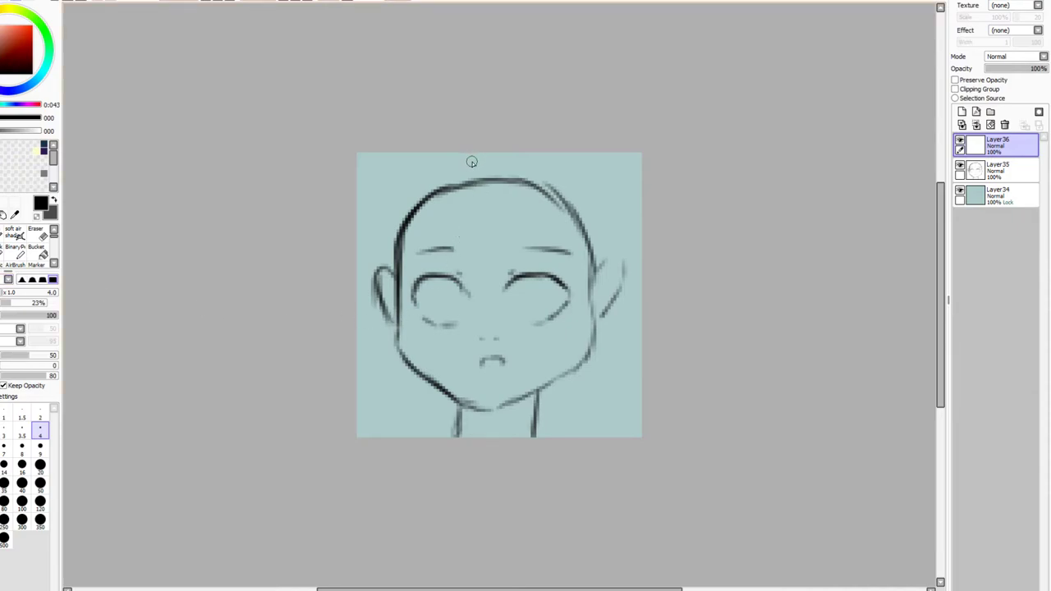
Sketch the fringe with pointed strands falling from the crown over the forehead toward the eyes
{"action": "mouse_move", "coordinate": [470, 157]}
{"action": "left_mouse_down"}
{"action": "mouse_move", "coordinate": [441, 187]}
{"action": "mouse_move", "coordinate": [450, 243]}
{"action": "left_mouse_up"}
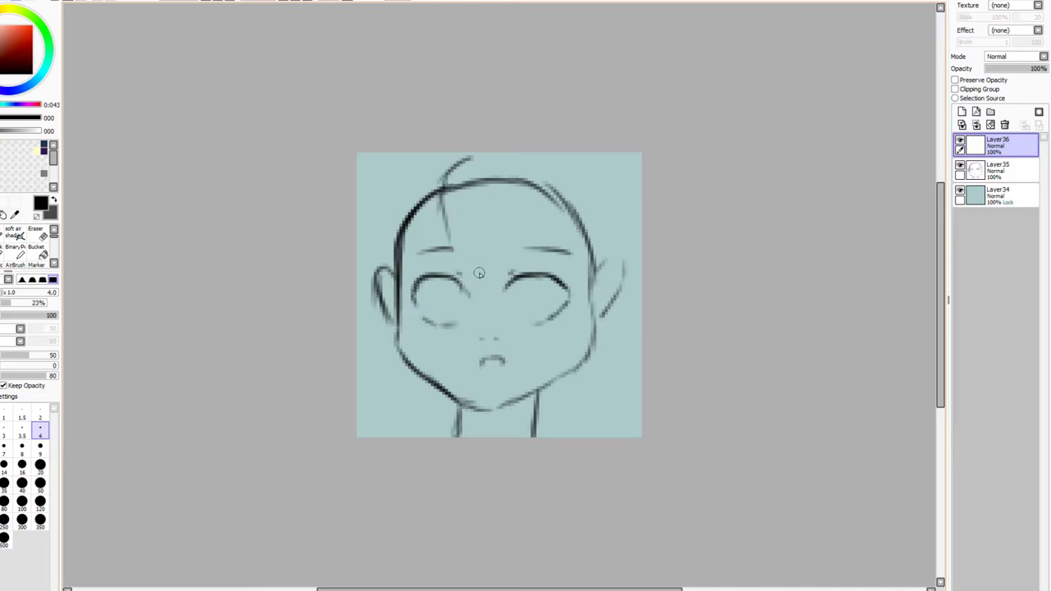
{"action": "left_click_drag", "start_coordinate": [540, 185], "coordinate": [509, 274]}
{"action": "left_click_drag", "start_coordinate": [470, 262], "coordinate": [476, 281]}
{"action": "mouse_move", "coordinate": [470, 156]}
{"action": "left_mouse_down"}
{"action": "mouse_move", "coordinate": [433, 223]}
{"action": "mouse_move", "coordinate": [426, 216]}
{"action": "mouse_move", "coordinate": [431, 237]}
{"action": "mouse_move", "coordinate": [478, 271]}
{"action": "left_mouse_up"}
{"action": "left_click_drag", "start_coordinate": [458, 217], "coordinate": [489, 275]}
{"action": "left_click_drag", "start_coordinate": [468, 185], "coordinate": [496, 283]}
{"action": "mouse_move", "coordinate": [515, 183]}
{"action": "left_mouse_down"}
{"action": "mouse_move", "coordinate": [524, 225]}
{"action": "mouse_move", "coordinate": [499, 281]}
{"action": "left_mouse_up"}
{"action": "left_click_drag", "start_coordinate": [542, 165], "coordinate": [524, 268]}
{"action": "mouse_move", "coordinate": [420, 202]}
{"action": "left_mouse_down"}
{"action": "mouse_move", "coordinate": [435, 288]}
{"action": "mouse_move", "coordinate": [404, 239]}
{"action": "mouse_move", "coordinate": [409, 180]}
{"action": "left_mouse_up"}
{"action": "mouse_move", "coordinate": [553, 175]}
{"action": "left_mouse_down"}
{"action": "mouse_move", "coordinate": [559, 246]}
{"action": "mouse_move", "coordinate": [550, 288]}
{"action": "left_mouse_up"}
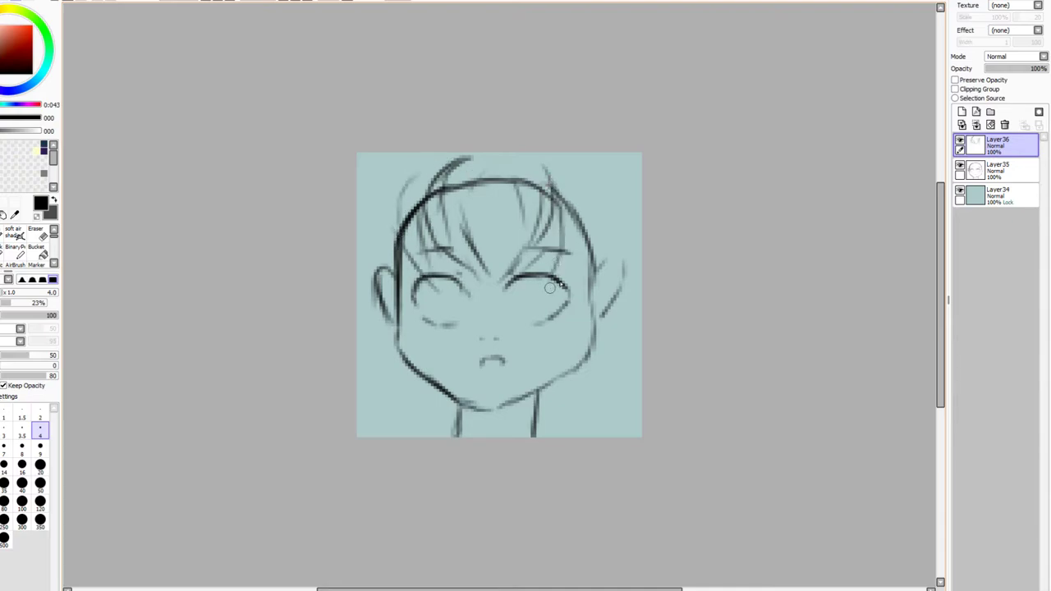
Add short hair strokes at the crown and along the right side of the head, undoing unwanted strokes
{"action": "left_click_drag", "start_coordinate": [569, 170], "coordinate": [581, 239]}
{"action": "mouse_move", "coordinate": [414, 153]}
{"action": "left_mouse_down"}
{"action": "mouse_move", "coordinate": [370, 195]}
{"action": "mouse_move", "coordinate": [366, 224]}
{"action": "left_mouse_up"}
{"action": "key", "text": "ctrl+z"}
{"action": "key", "text": "ctrl+z"}
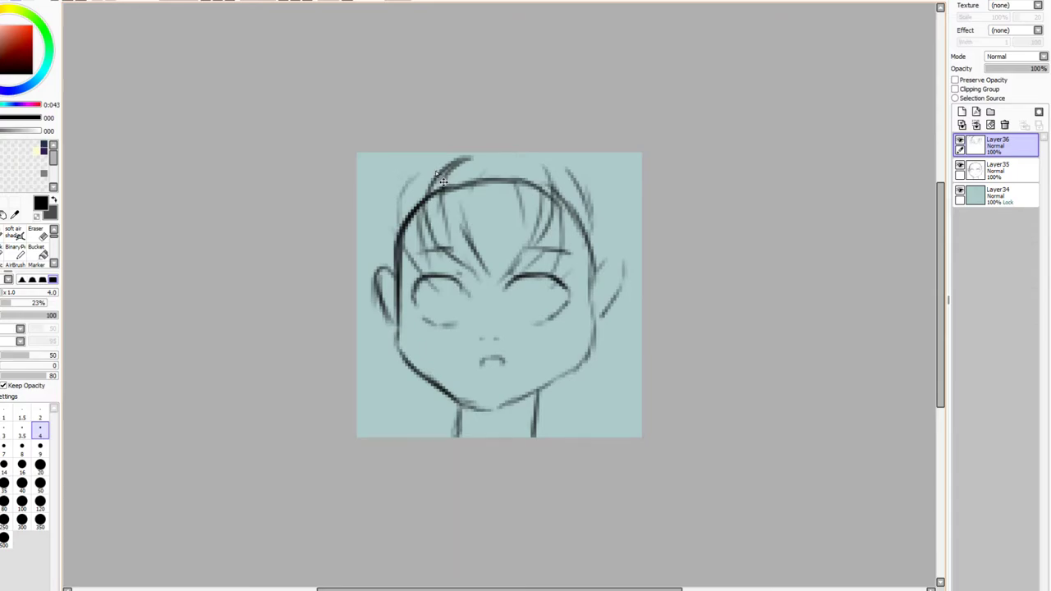
{"action": "key", "text": "ctrl+z"}
{"action": "left_click_drag", "start_coordinate": [452, 155], "coordinate": [437, 161]}
{"action": "mouse_move", "coordinate": [530, 154]}
{"action": "left_mouse_down"}
{"action": "mouse_move", "coordinate": [543, 166]}
{"action": "mouse_move", "coordinate": [572, 160]}
{"action": "left_mouse_up"}
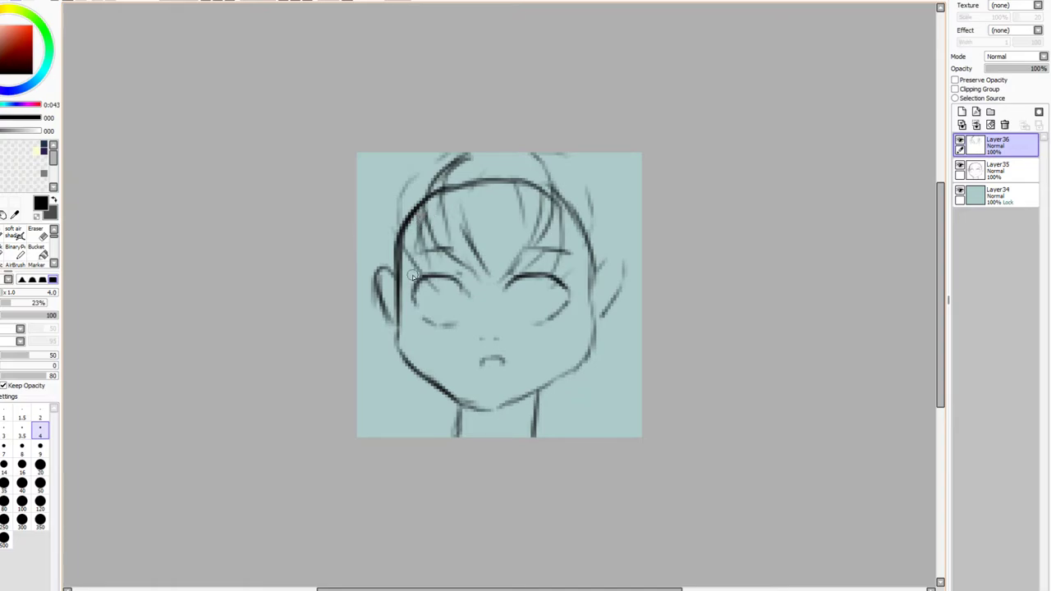
Sketch side locks framing the face, curving inward over both cheeks
{"action": "mouse_move", "coordinate": [415, 302]}
{"action": "left_mouse_down"}
{"action": "mouse_move", "coordinate": [424, 332]}
{"action": "mouse_move", "coordinate": [403, 299]}
{"action": "left_mouse_up"}
{"action": "mouse_move", "coordinate": [387, 249]}
{"action": "left_mouse_down"}
{"action": "mouse_move", "coordinate": [415, 363]}
{"action": "mouse_move", "coordinate": [391, 335]}
{"action": "mouse_move", "coordinate": [450, 371]}
{"action": "left_mouse_up"}
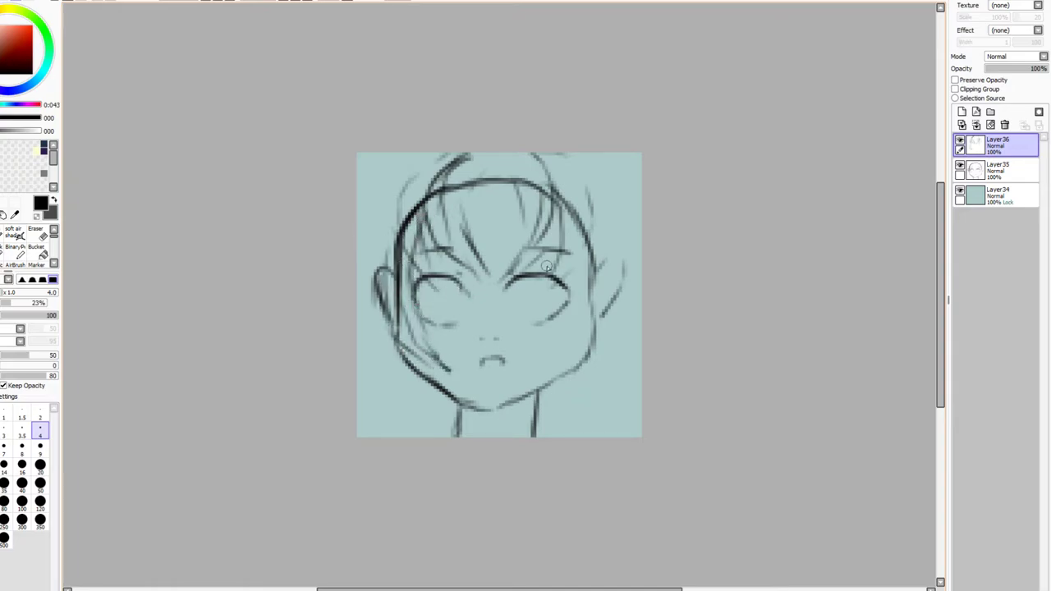
{"action": "left_click_drag", "start_coordinate": [574, 256], "coordinate": [560, 357]}
{"action": "left_click_drag", "start_coordinate": [560, 361], "coordinate": [604, 308]}
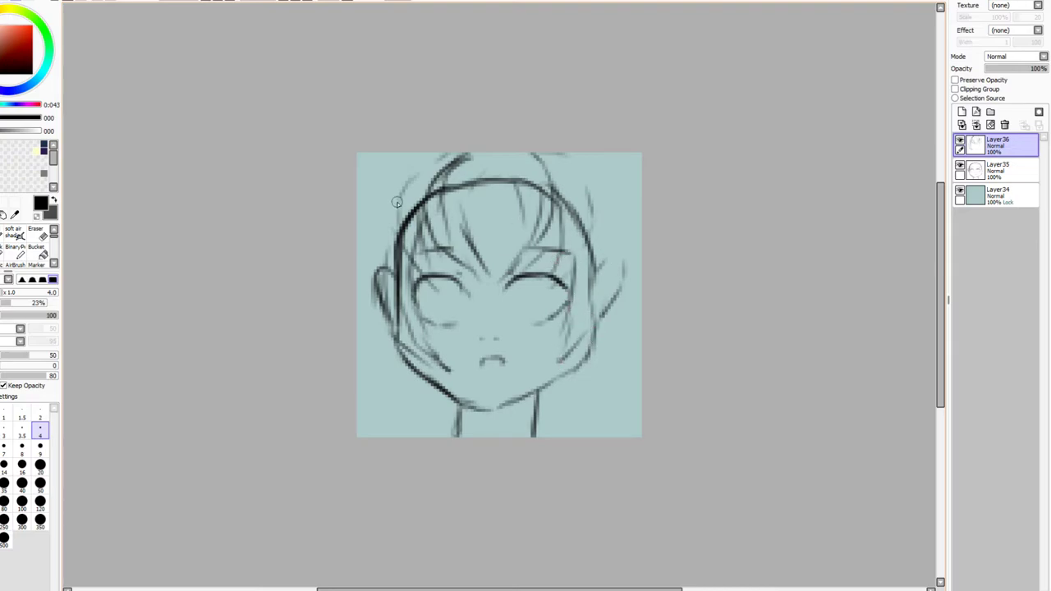
Outline the outer hair volume over the top of the skull and down both sides to the ears
{"action": "mouse_move", "coordinate": [409, 184]}
{"action": "left_mouse_down"}
{"action": "mouse_move", "coordinate": [461, 155]}
{"action": "mouse_move", "coordinate": [421, 173]}
{"action": "mouse_move", "coordinate": [475, 153]}
{"action": "mouse_move", "coordinate": [538, 156]}
{"action": "left_mouse_up"}
{"action": "mouse_move", "coordinate": [428, 171]}
{"action": "left_mouse_down"}
{"action": "mouse_move", "coordinate": [500, 152]}
{"action": "mouse_move", "coordinate": [574, 184]}
{"action": "mouse_move", "coordinate": [546, 165]}
{"action": "mouse_move", "coordinate": [578, 198]}
{"action": "mouse_move", "coordinate": [597, 259]}
{"action": "left_mouse_up"}
{"action": "mouse_move", "coordinate": [594, 197]}
{"action": "left_mouse_down"}
{"action": "mouse_move", "coordinate": [617, 244]}
{"action": "mouse_move", "coordinate": [614, 269]}
{"action": "left_mouse_up"}
{"action": "mouse_move", "coordinate": [407, 197]}
{"action": "left_mouse_down"}
{"action": "mouse_move", "coordinate": [379, 260]}
{"action": "mouse_move", "coordinate": [391, 319]}
{"action": "left_mouse_up"}
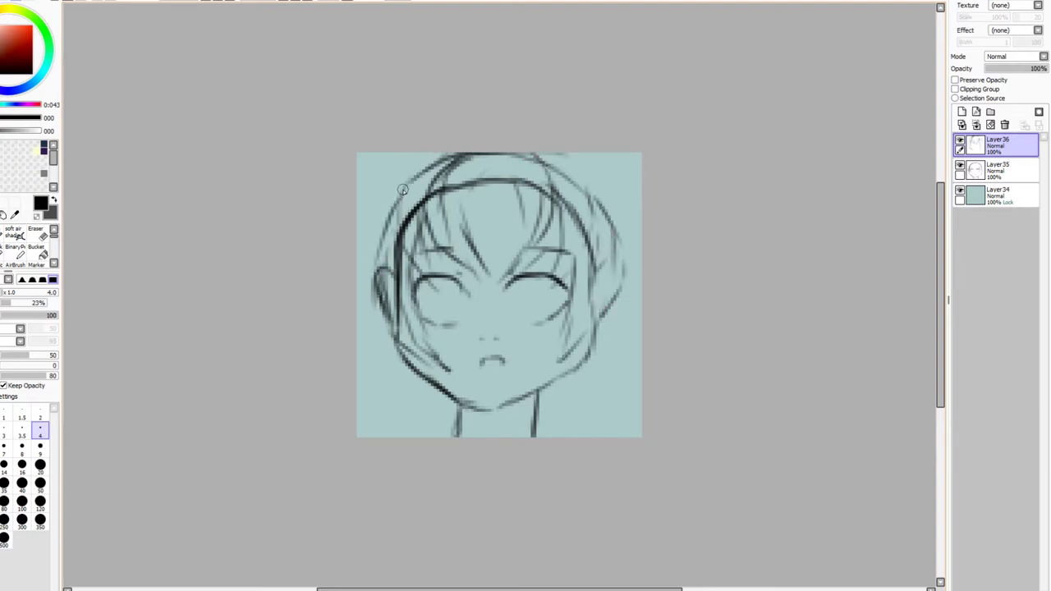
{"action": "mouse_move", "coordinate": [399, 188]}
{"action": "left_mouse_down"}
{"action": "mouse_move", "coordinate": [363, 251]}
{"action": "mouse_move", "coordinate": [373, 223]}
{"action": "mouse_move", "coordinate": [366, 264]}
{"action": "left_mouse_up"}
Sketch the lower hair locks sweeping down from both ears and curling in beside the neck
{"action": "mouse_move", "coordinate": [366, 318]}
{"action": "left_mouse_down"}
{"action": "mouse_move", "coordinate": [357, 363]}
{"action": "mouse_move", "coordinate": [368, 381]}
{"action": "left_mouse_up"}
{"action": "mouse_move", "coordinate": [369, 344]}
{"action": "left_mouse_down"}
{"action": "mouse_move", "coordinate": [408, 402]}
{"action": "mouse_move", "coordinate": [376, 373]}
{"action": "mouse_move", "coordinate": [411, 406]}
{"action": "left_mouse_up"}
{"action": "key", "text": "ctrl+z"}
{"action": "key", "text": "ctrl+z"}
{"action": "key", "text": "ctrl+z"}
{"action": "key", "text": "ctrl+z"}
{"action": "key", "text": "ctrl+z"}
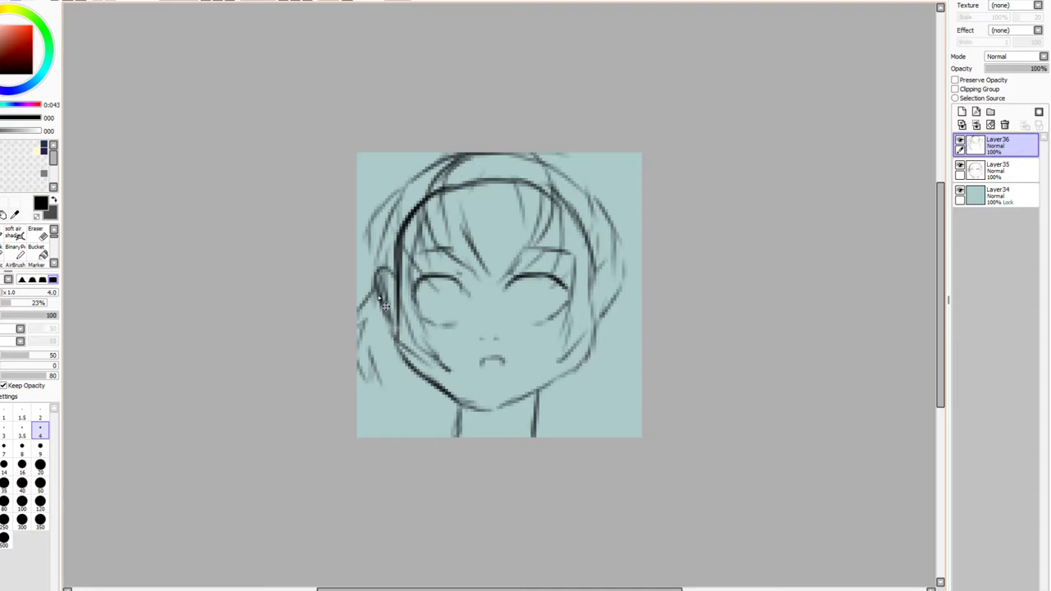
{"action": "left_click_drag", "start_coordinate": [349, 325], "coordinate": [402, 378]}
{"action": "left_click_drag", "start_coordinate": [351, 350], "coordinate": [419, 405]}
{"action": "left_click_drag", "start_coordinate": [371, 341], "coordinate": [440, 419]}
{"action": "mouse_move", "coordinate": [392, 355]}
{"action": "left_mouse_down"}
{"action": "mouse_move", "coordinate": [435, 411]}
{"action": "mouse_move", "coordinate": [419, 390]}
{"action": "mouse_move", "coordinate": [427, 426]}
{"action": "mouse_move", "coordinate": [453, 435]}
{"action": "left_mouse_up"}
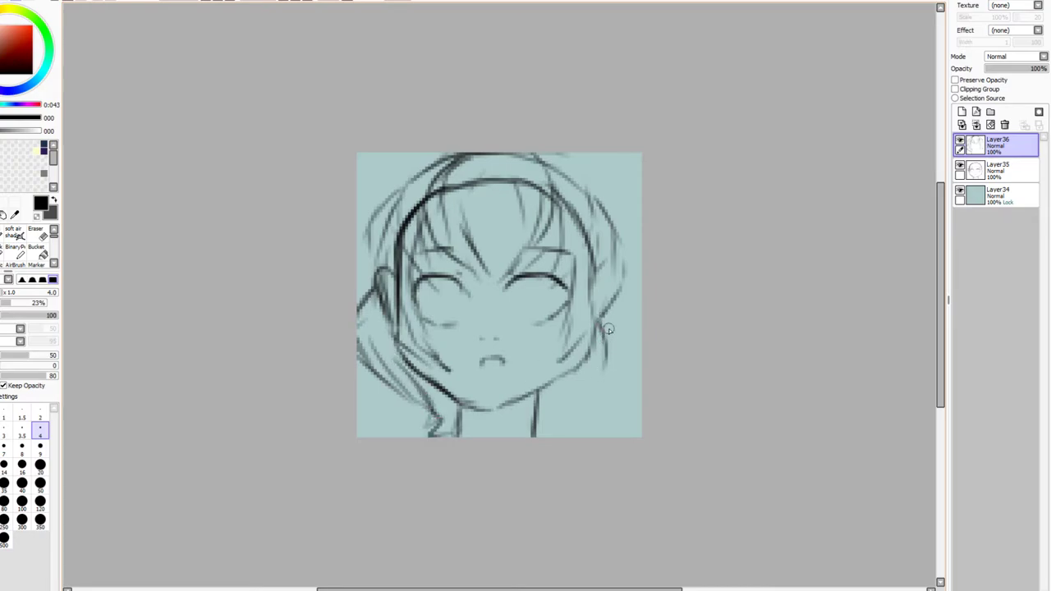
{"action": "mouse_move", "coordinate": [610, 300]}
{"action": "left_mouse_down"}
{"action": "mouse_move", "coordinate": [617, 351]}
{"action": "mouse_move", "coordinate": [604, 375]}
{"action": "mouse_move", "coordinate": [603, 353]}
{"action": "mouse_move", "coordinate": [560, 409]}
{"action": "mouse_move", "coordinate": [579, 431]}
{"action": "mouse_move", "coordinate": [538, 413]}
{"action": "left_mouse_up"}
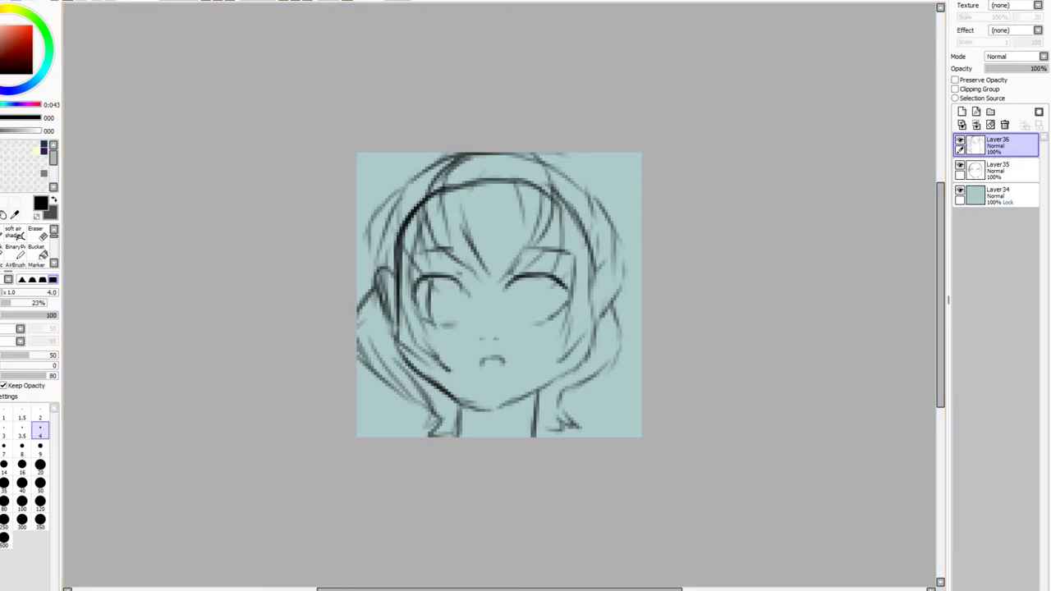
Undo the last iris strokes and draw the irises and pupils in both eyes
{"action": "key", "text": "ctrl+z"}
{"action": "key", "text": "ctrl+z"}
{"action": "mouse_move", "coordinate": [428, 279]}
{"action": "left_mouse_down"}
{"action": "mouse_move", "coordinate": [420, 310]}
{"action": "mouse_move", "coordinate": [446, 325]}
{"action": "mouse_move", "coordinate": [448, 294]}
{"action": "mouse_move", "coordinate": [443, 301]}
{"action": "mouse_move", "coordinate": [461, 310]}
{"action": "mouse_move", "coordinate": [450, 325]}
{"action": "left_mouse_up"}
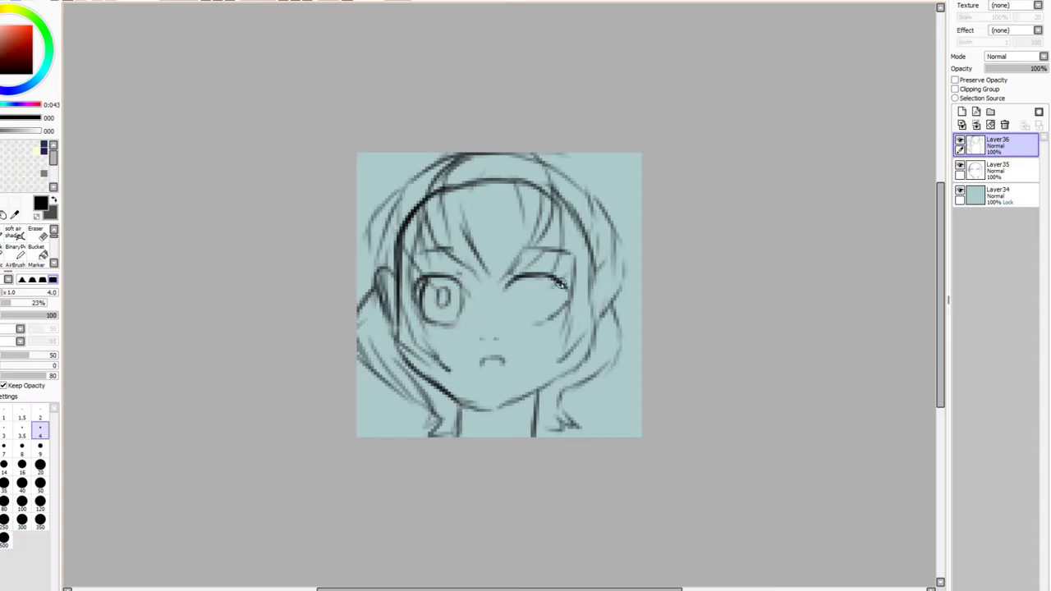
{"action": "mouse_move", "coordinate": [524, 279]}
{"action": "left_mouse_down"}
{"action": "mouse_move", "coordinate": [520, 296]}
{"action": "mouse_move", "coordinate": [554, 304]}
{"action": "mouse_move", "coordinate": [561, 318]}
{"action": "mouse_move", "coordinate": [536, 299]}
{"action": "mouse_move", "coordinate": [542, 306]}
{"action": "mouse_move", "coordinate": [548, 294]}
{"action": "mouse_move", "coordinate": [534, 295]}
{"action": "left_mouse_up"}
Reinforce the hair tip at the right of the neck and darken the inside of the mouth
{"action": "mouse_move", "coordinate": [555, 400]}
{"action": "left_mouse_down"}
{"action": "mouse_move", "coordinate": [578, 427]}
{"action": "mouse_move", "coordinate": [570, 435]}
{"action": "left_mouse_up"}
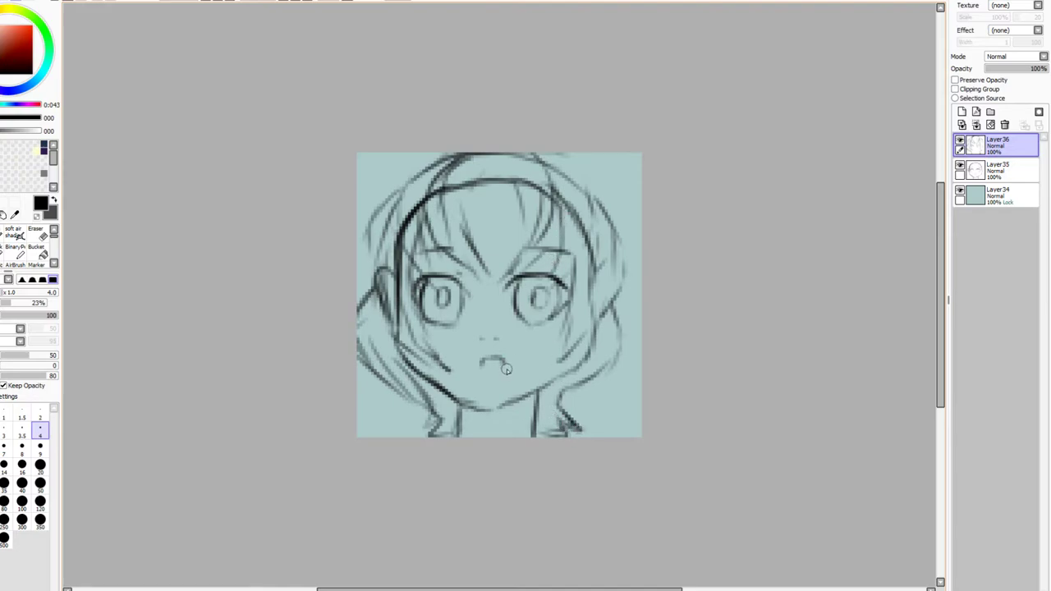
{"action": "mouse_move", "coordinate": [501, 361]}
{"action": "left_mouse_down"}
{"action": "mouse_move", "coordinate": [484, 364]}
{"action": "mouse_move", "coordinate": [504, 360]}
{"action": "mouse_move", "coordinate": [498, 371]}
{"action": "left_mouse_up"}
Try to select the nose and mouth area and shift it on the hair sketch layer
{"action": "left_click", "coordinate": [2, 214]}
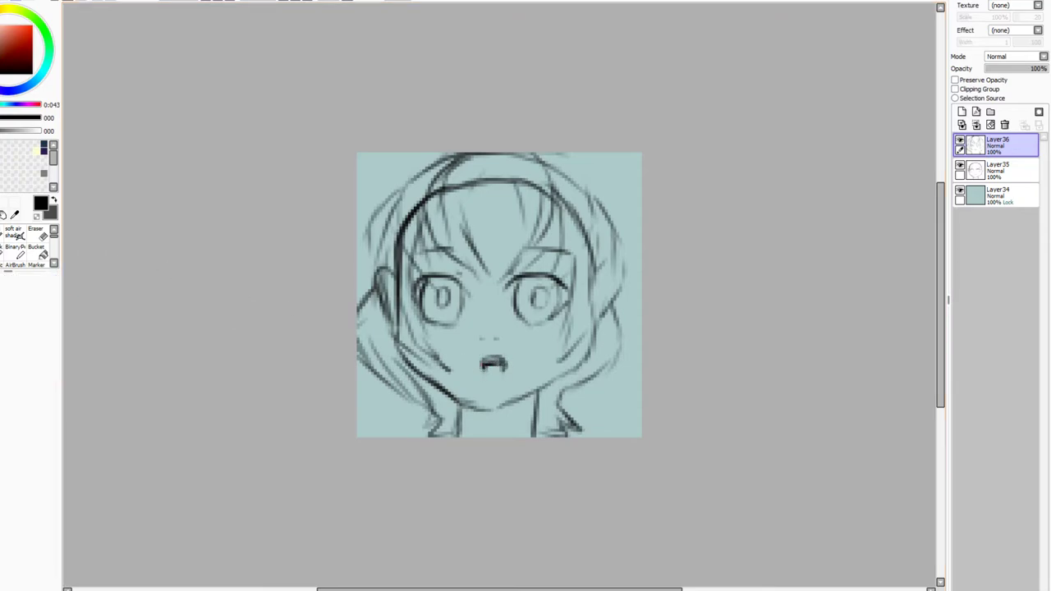
{"action": "mouse_move", "coordinate": [476, 331]}
{"action": "left_mouse_down"}
{"action": "mouse_move", "coordinate": [517, 379]}
{"action": "mouse_move", "coordinate": [484, 327]}
{"action": "left_mouse_up"}
{"action": "left_click_drag", "start_coordinate": [498, 377], "coordinate": [493, 376]}
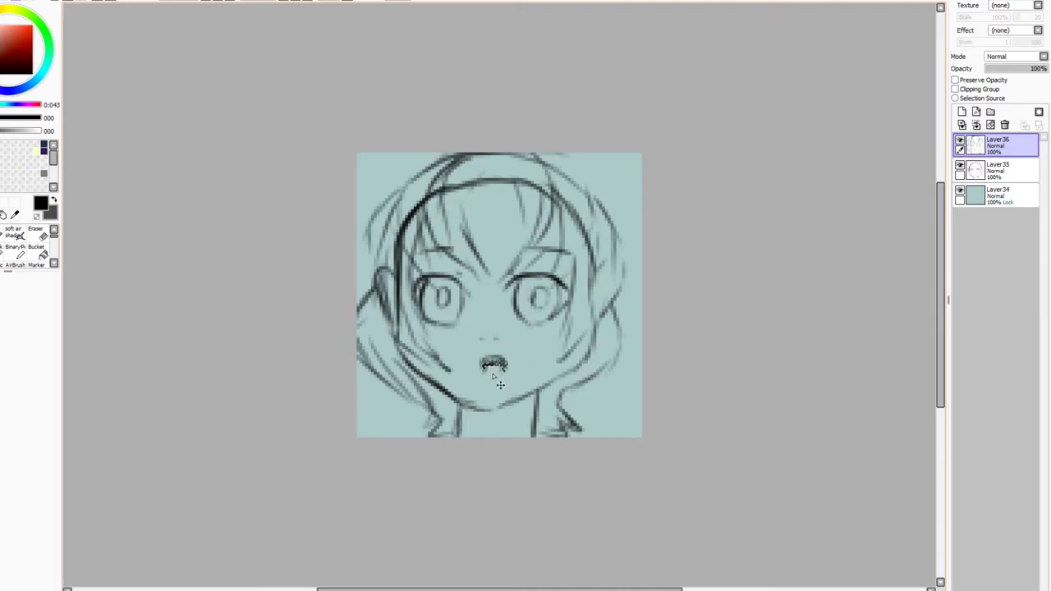
{"action": "key", "text": "Return"}
{"action": "key", "text": "ctrl+d"}
Merge the hair layer into the face sketch layer and move the nose and mouth slightly down and left
{"action": "left_click", "coordinate": [976, 124]}
{"action": "left_click_drag", "start_coordinate": [469, 358], "coordinate": [497, 324]}
{"action": "left_click_drag", "start_coordinate": [505, 371], "coordinate": [499, 375]}
{"action": "key", "text": "ctrl+d"}
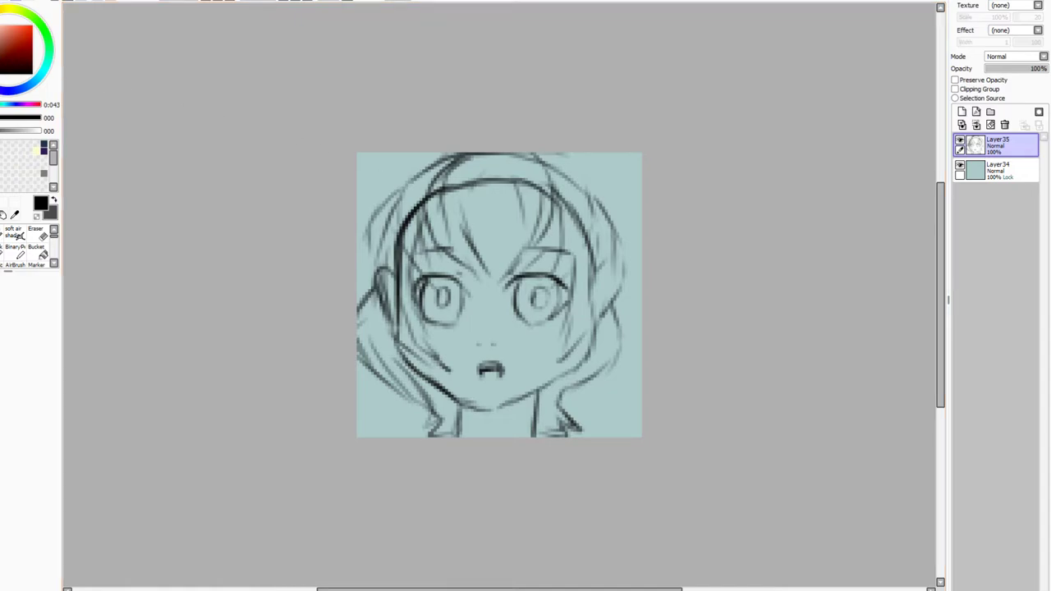
Lower the merged sketch layer's opacity to 40%
{"action": "left_click", "coordinate": [1012, 68]}
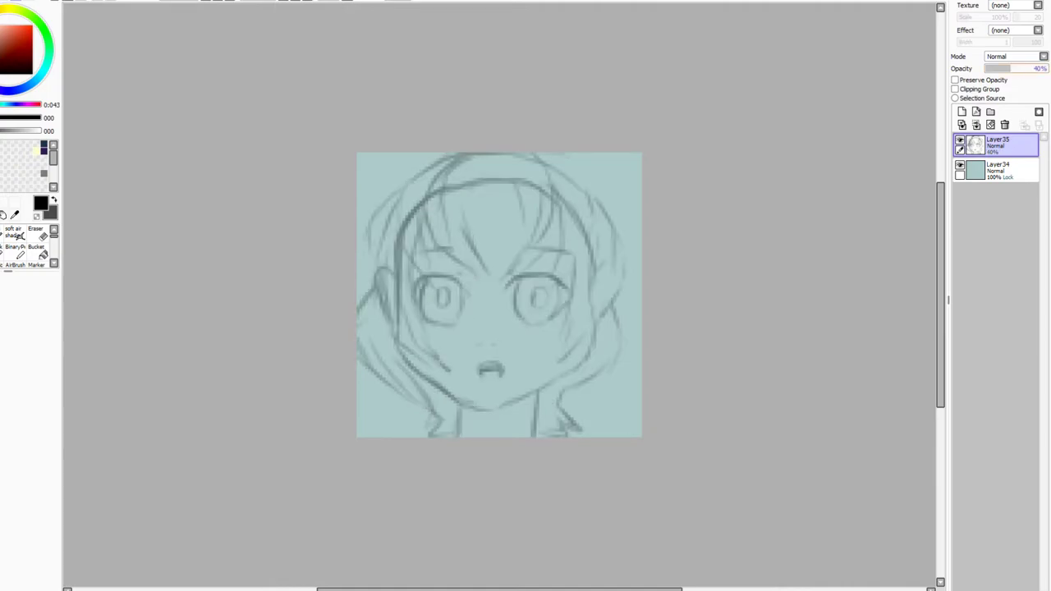
Add a new layer and trace the hair's upper-left outer contour in black with the BinaryPen at size 3
{"action": "left_click", "coordinate": [962, 112]}
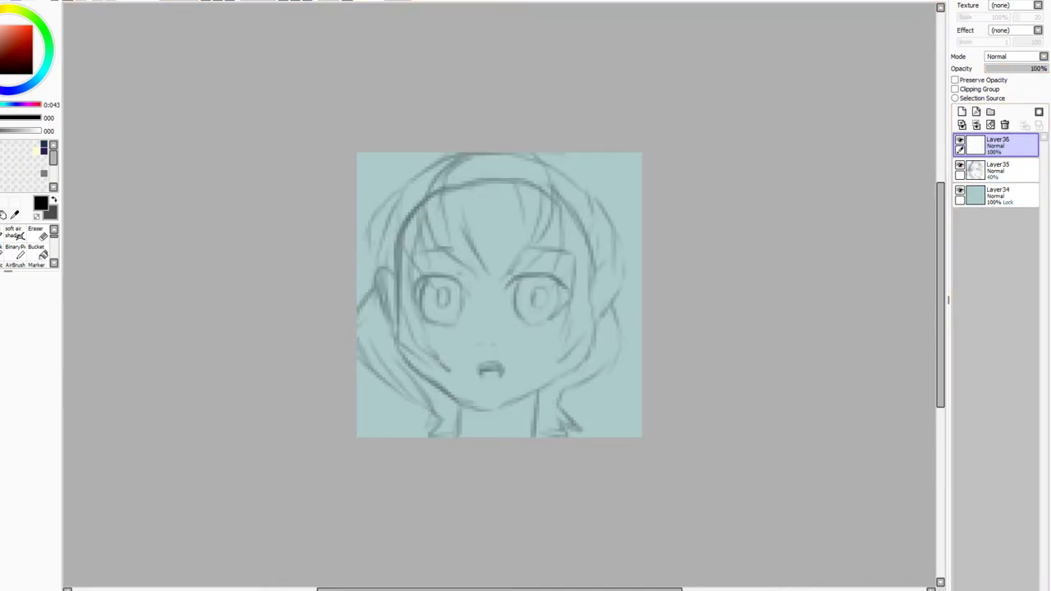
{"action": "left_click", "coordinate": [15, 250]}
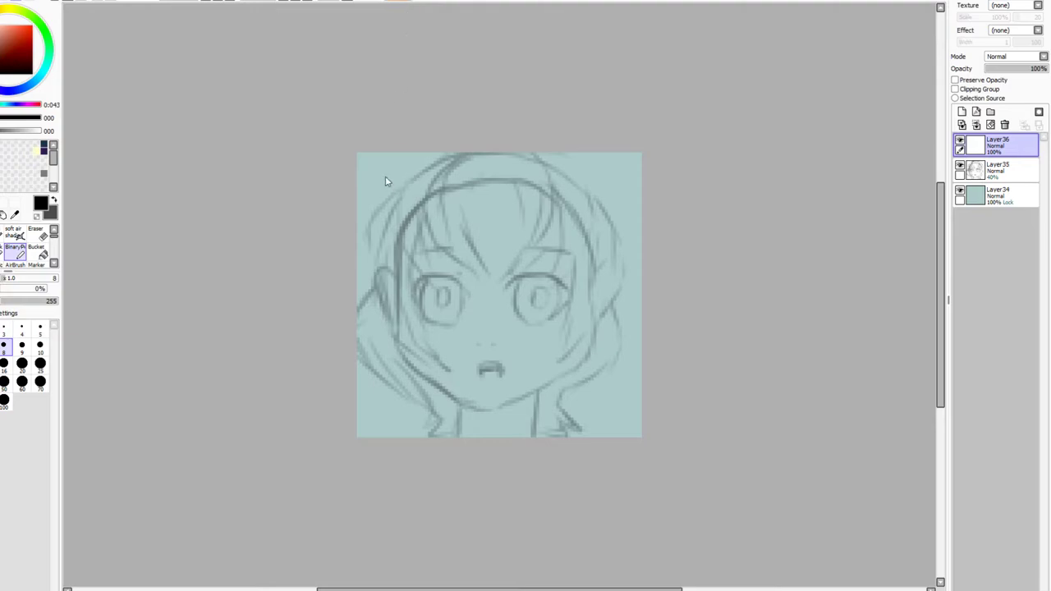
{"action": "left_click", "coordinate": [4, 329]}
{"action": "left_click", "coordinate": [218, 2]}
{"action": "mouse_move", "coordinate": [455, 124]}
{"action": "left_mouse_down"}
{"action": "mouse_move", "coordinate": [350, 186]}
{"action": "mouse_move", "coordinate": [337, 235]}
{"action": "mouse_move", "coordinate": [356, 285]}
{"action": "mouse_move", "coordinate": [327, 309]}
{"action": "left_mouse_up"}
{"action": "mouse_move", "coordinate": [328, 377]}
{"action": "left_mouse_down"}
{"action": "mouse_move", "coordinate": [336, 401]}
{"action": "mouse_move", "coordinate": [383, 427]}
{"action": "left_mouse_up"}
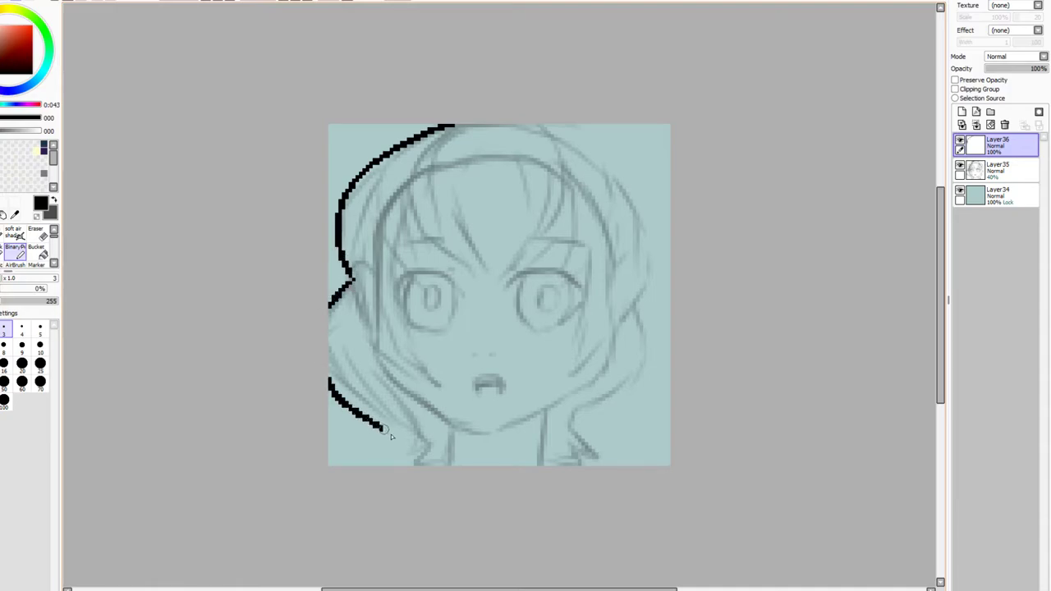
{"action": "left_click_drag", "start_coordinate": [359, 393], "coordinate": [412, 439]}
{"action": "left_click_drag", "start_coordinate": [411, 440], "coordinate": [401, 424]}
{"action": "left_click_drag", "start_coordinate": [329, 383], "coordinate": [329, 425]}
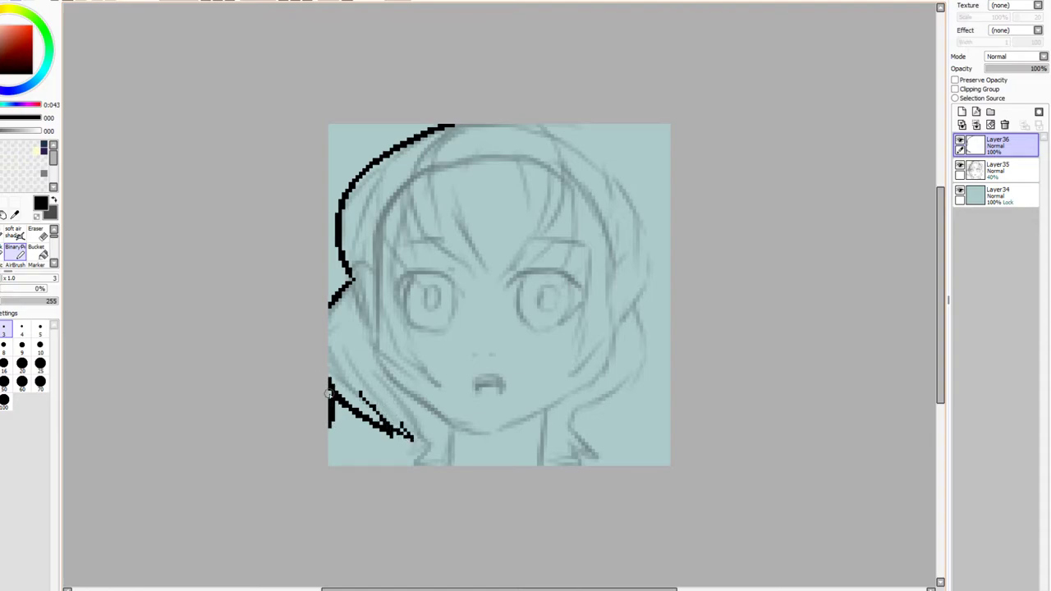
{"action": "key", "text": "ctrl+z"}
{"action": "key", "text": "ctrl+z"}
{"action": "key", "text": "ctrl+z"}
{"action": "key", "text": "ctrl+z"}
{"action": "key", "text": "ctrl+z"}
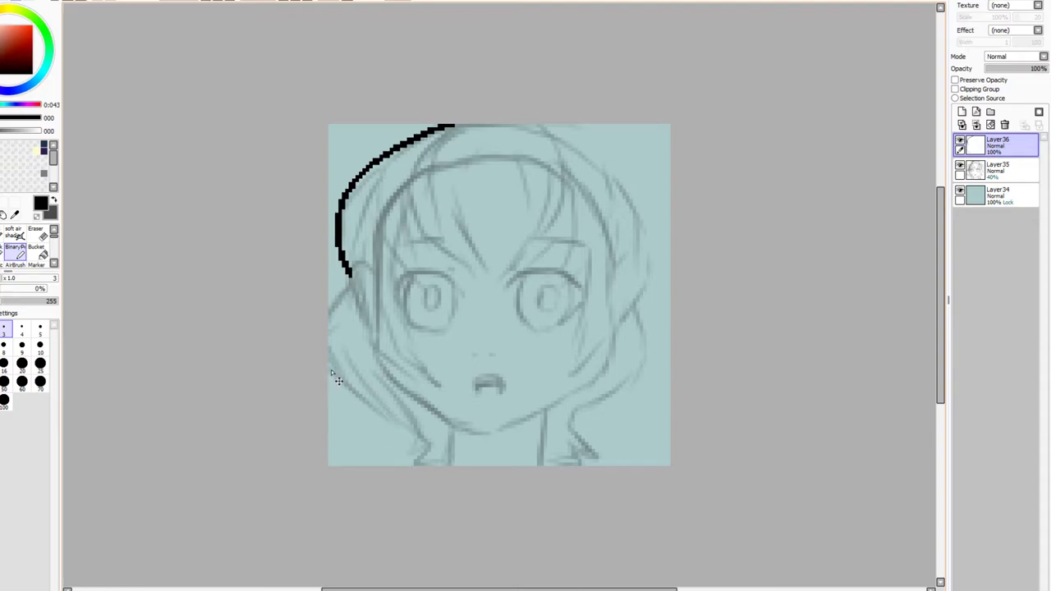
Outline the lower-left hair from the notch beside the face to the canvas edge and down to jagged tips beside the neck
{"action": "left_click_drag", "start_coordinate": [350, 285], "coordinate": [328, 311]}
{"action": "mouse_move", "coordinate": [329, 374]}
{"action": "left_mouse_down"}
{"action": "mouse_move", "coordinate": [324, 406]}
{"action": "mouse_move", "coordinate": [336, 358]}
{"action": "mouse_move", "coordinate": [333, 381]}
{"action": "mouse_move", "coordinate": [398, 425]}
{"action": "left_mouse_up"}
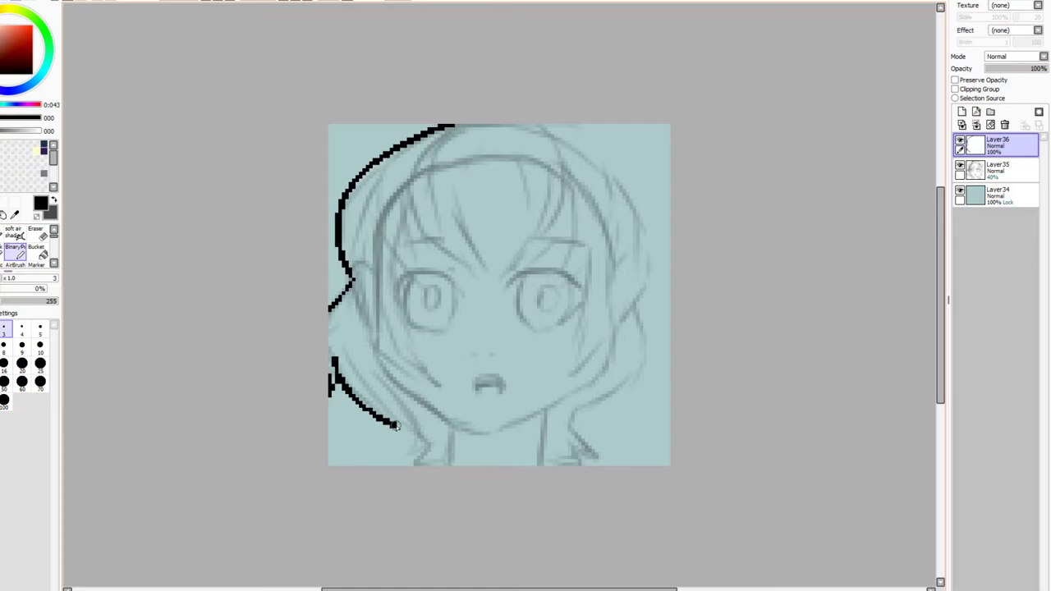
{"action": "mouse_move", "coordinate": [392, 423]}
{"action": "left_mouse_down"}
{"action": "mouse_move", "coordinate": [418, 437]}
{"action": "mouse_move", "coordinate": [406, 452]}
{"action": "mouse_move", "coordinate": [427, 447]}
{"action": "mouse_move", "coordinate": [404, 459]}
{"action": "mouse_move", "coordinate": [435, 459]}
{"action": "left_mouse_up"}
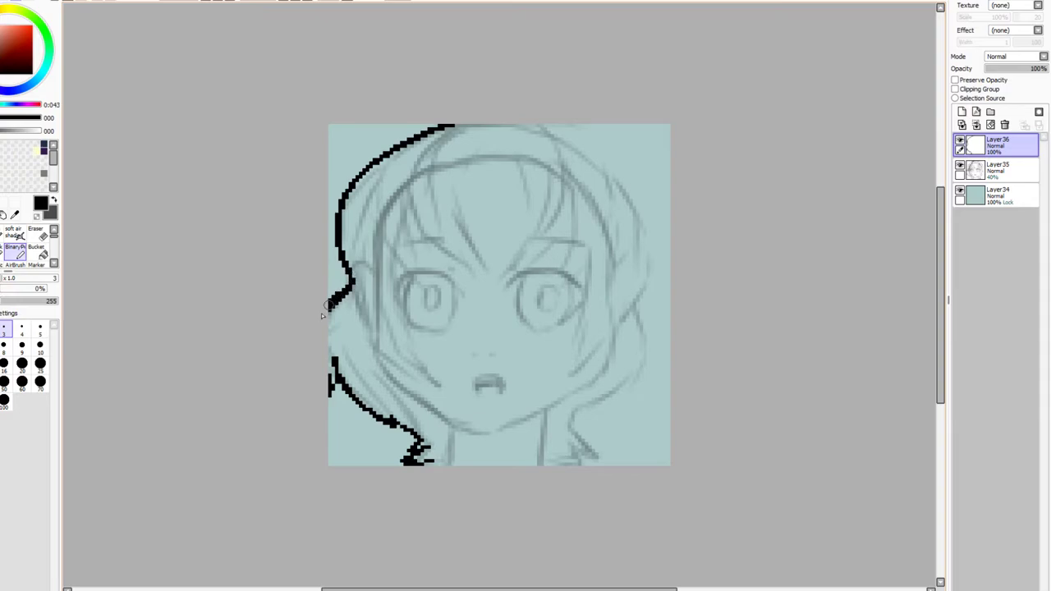
{"action": "left_click_drag", "start_coordinate": [347, 283], "coordinate": [329, 308]}
Select the left half of the canvas and copy its hair outline into a new layer
{"action": "left_click", "coordinate": [10, 199]}
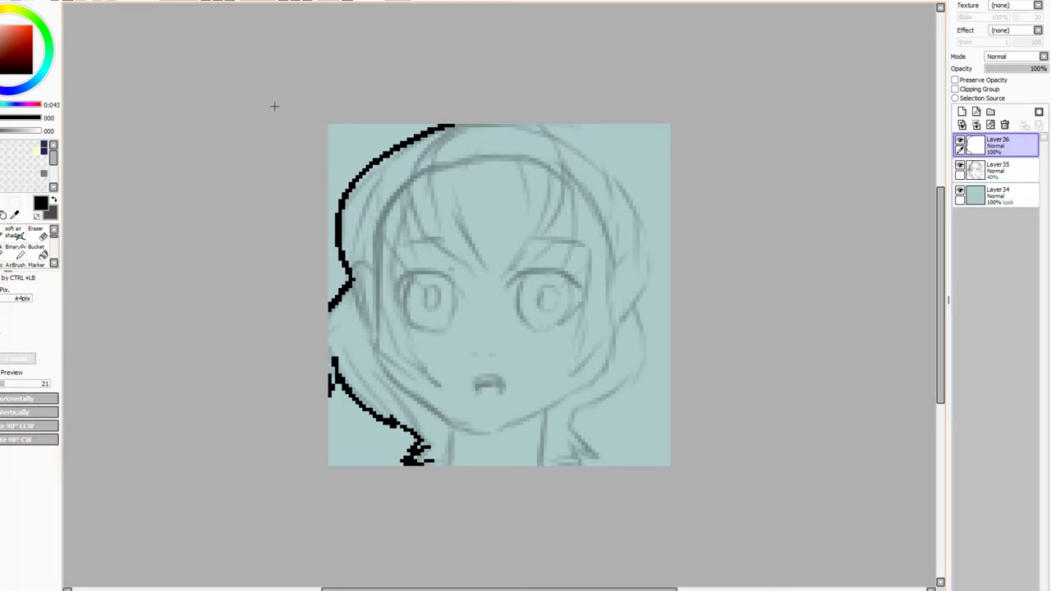
{"action": "left_click_drag", "start_coordinate": [316, 110], "coordinate": [505, 502]}
{"action": "key", "text": "ctrl+d"}
{"action": "left_click_drag", "start_coordinate": [316, 113], "coordinate": [506, 486]}
{"action": "key", "text": "ctrl+c"}
{"action": "key", "text": "ctrl+v"}
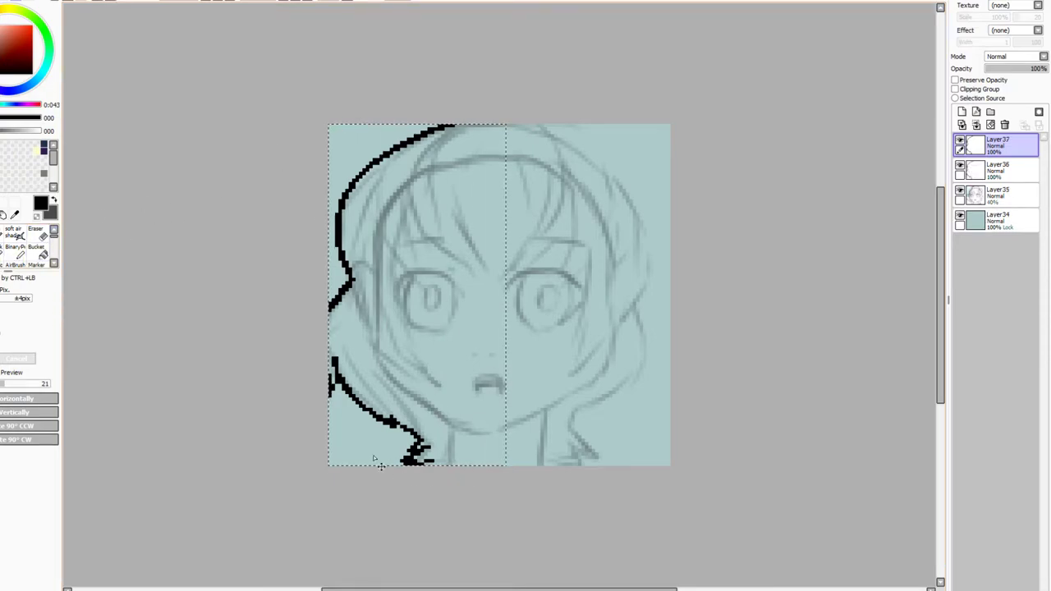
Flip the copied hair outline horizontally and move it across to the right side of the head
{"action": "left_click", "coordinate": [4, 399]}
{"action": "key", "text": "Right"}
{"action": "key", "text": "Right"}
{"action": "key", "text": "Right"}
{"action": "key", "text": "Right"}
{"action": "key", "text": "Right"}
{"action": "key", "text": "Right"}
{"action": "key", "text": "Right"}
{"action": "key", "text": "Right"}
{"action": "key", "text": "Right"}
{"action": "key", "text": "Right"}
{"action": "key", "text": "Right"}
{"action": "key", "text": "Right"}
{"action": "key", "text": "Right"}
{"action": "key", "text": "Right"}
{"action": "key", "text": "Right"}
{"action": "key", "text": "Right"}
{"action": "key", "text": "Right"}
{"action": "key", "text": "Right"}
{"action": "key", "text": "Right"}
{"action": "key", "text": "Right"}
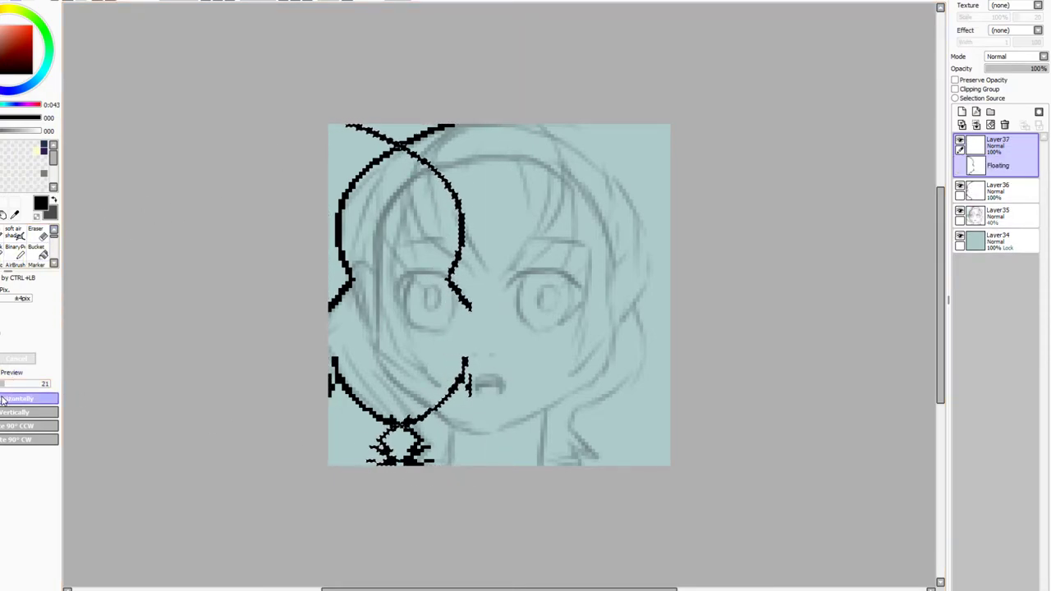
{"action": "key", "text": "Right"}
{"action": "key", "text": "Right"}
{"action": "key", "text": "Right"}
{"action": "key", "text": "Right"}
{"action": "key", "text": "Right"}
{"action": "key", "text": "Right"}
{"action": "key", "text": "Right"}
{"action": "key", "text": "Right"}
{"action": "key", "text": "Right"}
{"action": "key", "text": "Right"}
{"action": "key", "text": "Right"}
{"action": "key", "text": "Right"}
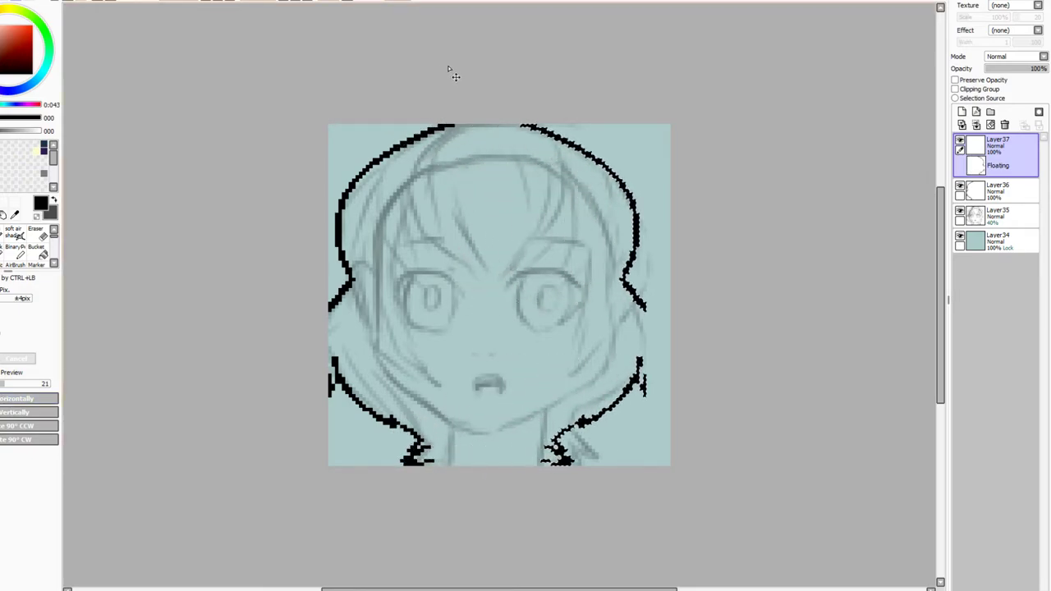
{"action": "key", "text": "Return"}
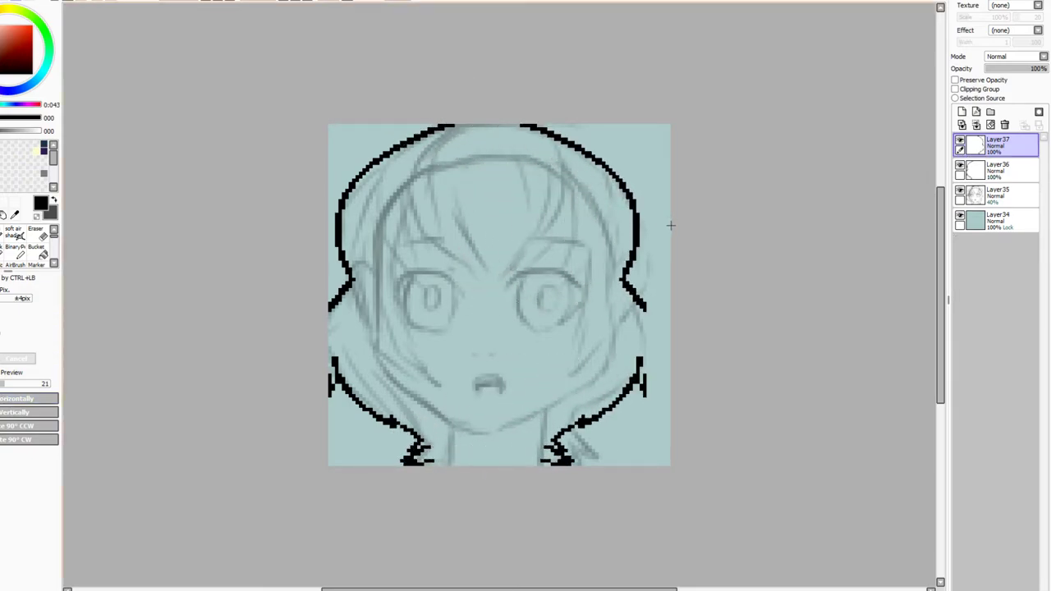
Extend the right hair outline down to the lower hair curve near the canvas edge and merge the mirrored layer down
{"action": "left_click", "coordinate": [17, 250]}
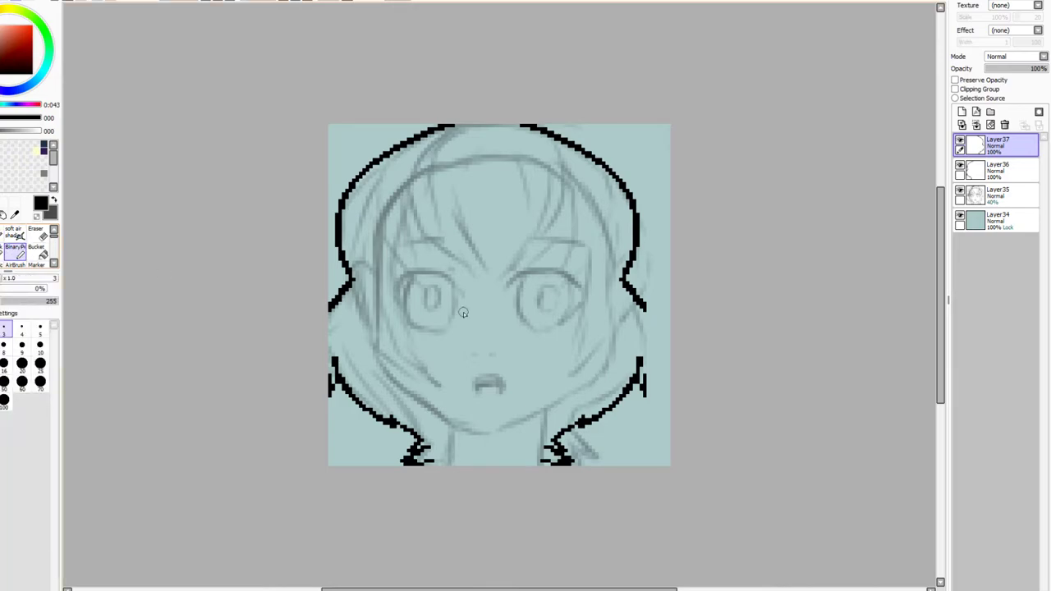
{"action": "mouse_move", "coordinate": [644, 309]}
{"action": "left_mouse_down"}
{"action": "mouse_move", "coordinate": [674, 333]}
{"action": "mouse_move", "coordinate": [648, 311]}
{"action": "mouse_move", "coordinate": [642, 367]}
{"action": "left_mouse_up"}
{"action": "key", "text": "ctrl+z"}
{"action": "key", "text": "ctrl+z"}
{"action": "mouse_move", "coordinate": [650, 311]}
{"action": "left_mouse_down"}
{"action": "mouse_move", "coordinate": [669, 388]}
{"action": "mouse_move", "coordinate": [642, 359]}
{"action": "left_mouse_up"}
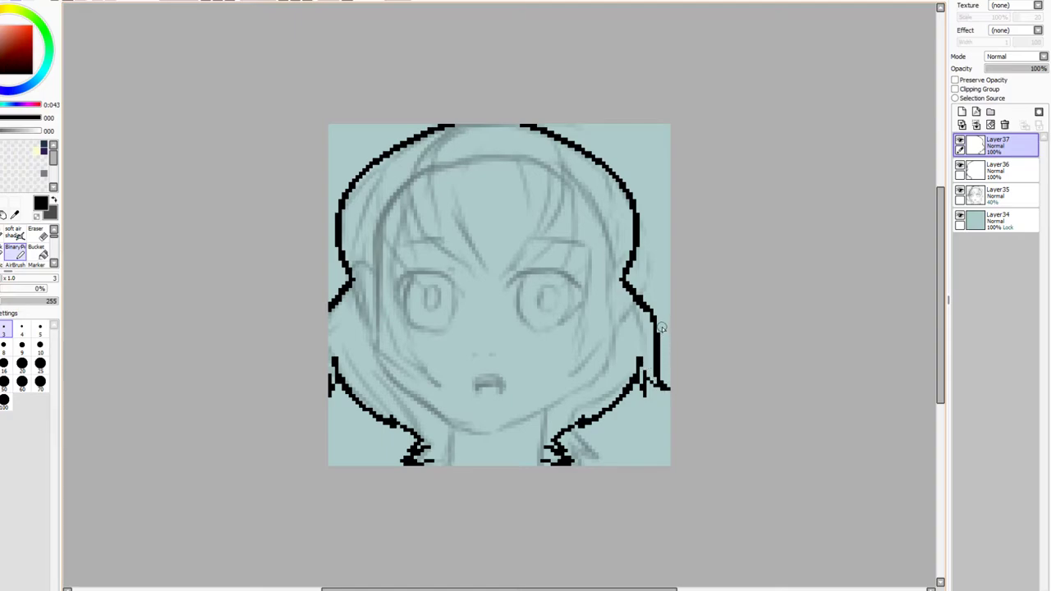
{"action": "left_click", "coordinate": [976, 124]}
On a new layer, outline the central fringe with pen size 2, curving from the crown to a point between the eyes
{"action": "left_click", "coordinate": [961, 111]}
{"action": "key", "text": "bracketleft"}
{"action": "mouse_move", "coordinate": [452, 131]}
{"action": "left_mouse_down"}
{"action": "mouse_move", "coordinate": [405, 168]}
{"action": "mouse_move", "coordinate": [402, 193]}
{"action": "mouse_move", "coordinate": [449, 262]}
{"action": "mouse_move", "coordinate": [495, 289]}
{"action": "mouse_move", "coordinate": [535, 267]}
{"action": "left_mouse_up"}
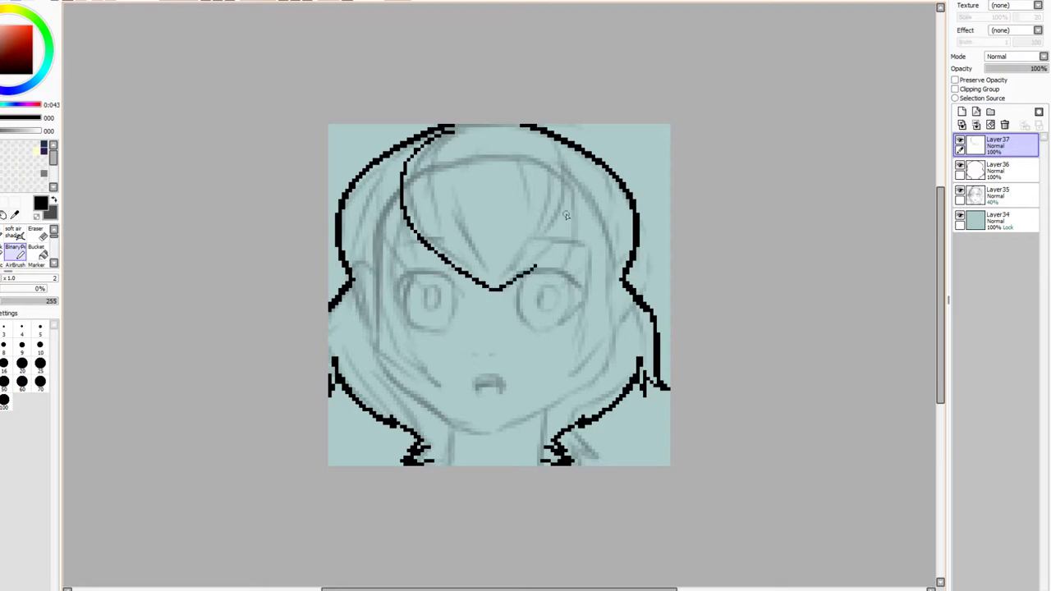
{"action": "mouse_move", "coordinate": [572, 186]}
{"action": "left_mouse_down"}
{"action": "mouse_move", "coordinate": [559, 240]}
{"action": "mouse_move", "coordinate": [503, 284]}
{"action": "mouse_move", "coordinate": [562, 236]}
{"action": "mouse_move", "coordinate": [571, 206]}
{"action": "mouse_move", "coordinate": [566, 162]}
{"action": "mouse_move", "coordinate": [529, 127]}
{"action": "mouse_move", "coordinate": [555, 144]}
{"action": "mouse_move", "coordinate": [566, 212]}
{"action": "mouse_move", "coordinate": [550, 243]}
{"action": "mouse_move", "coordinate": [485, 288]}
{"action": "mouse_move", "coordinate": [482, 273]}
{"action": "mouse_move", "coordinate": [480, 281]}
{"action": "mouse_move", "coordinate": [441, 255]}
{"action": "mouse_move", "coordinate": [406, 213]}
{"action": "mouse_move", "coordinate": [401, 187]}
{"action": "mouse_move", "coordinate": [439, 130]}
{"action": "left_mouse_up"}
{"action": "key", "text": "ctrl+z"}
{"action": "key", "text": "ctrl+z"}
{"action": "key", "text": "ctrl+z"}
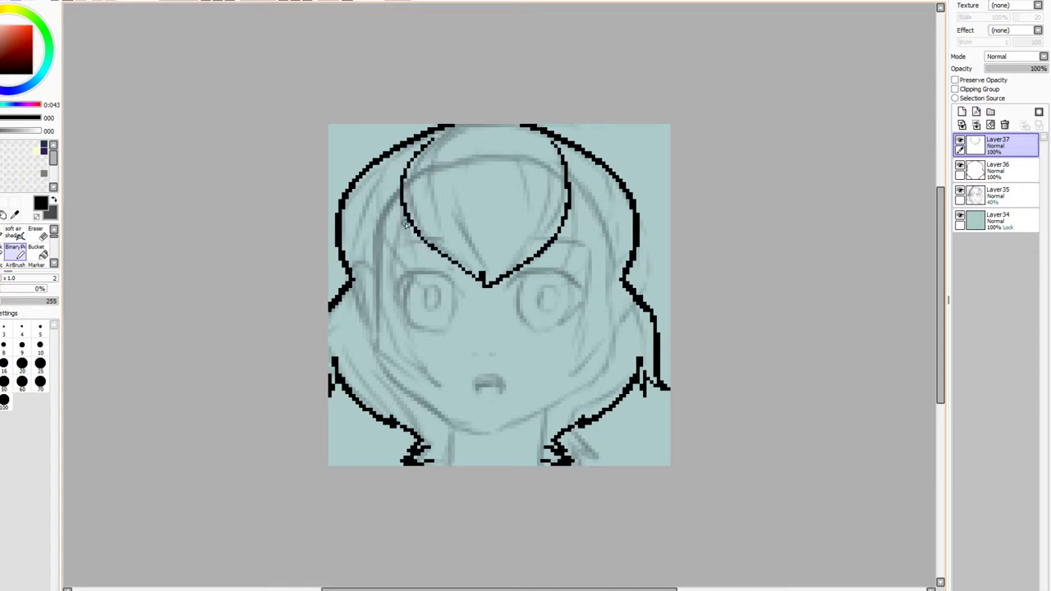
Outline the two long side locks framing the face, tapering to points beside the mouth
{"action": "mouse_move", "coordinate": [402, 234]}
{"action": "left_mouse_down"}
{"action": "mouse_move", "coordinate": [408, 332]}
{"action": "mouse_move", "coordinate": [448, 393]}
{"action": "left_mouse_up"}
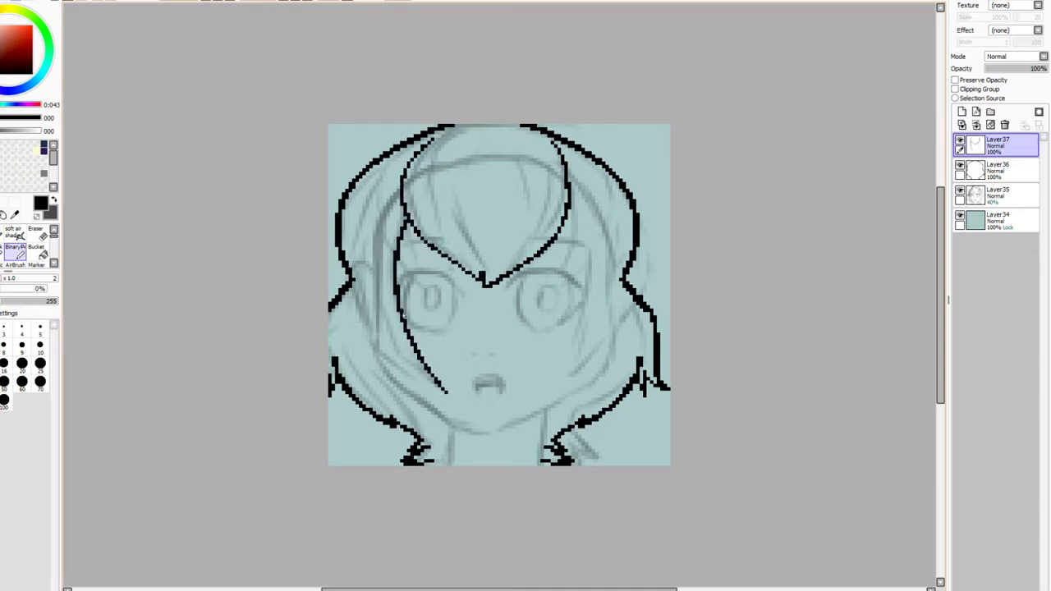
{"action": "mouse_move", "coordinate": [389, 164]}
{"action": "left_mouse_down"}
{"action": "mouse_move", "coordinate": [362, 198]}
{"action": "mouse_move", "coordinate": [345, 253]}
{"action": "mouse_move", "coordinate": [361, 322]}
{"action": "mouse_move", "coordinate": [386, 361]}
{"action": "mouse_move", "coordinate": [444, 395]}
{"action": "left_mouse_up"}
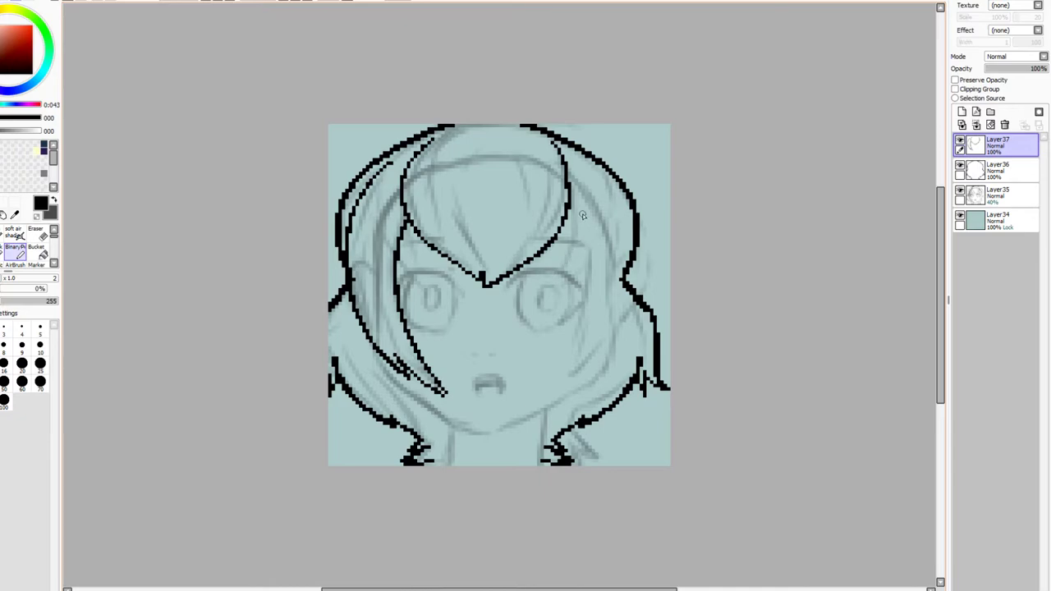
{"action": "mouse_move", "coordinate": [570, 191]}
{"action": "left_mouse_down"}
{"action": "mouse_move", "coordinate": [580, 306]}
{"action": "mouse_move", "coordinate": [557, 383]}
{"action": "left_mouse_up"}
{"action": "mouse_move", "coordinate": [597, 177]}
{"action": "left_mouse_down"}
{"action": "mouse_move", "coordinate": [624, 247]}
{"action": "mouse_move", "coordinate": [622, 314]}
{"action": "mouse_move", "coordinate": [553, 393]}
{"action": "left_mouse_up"}
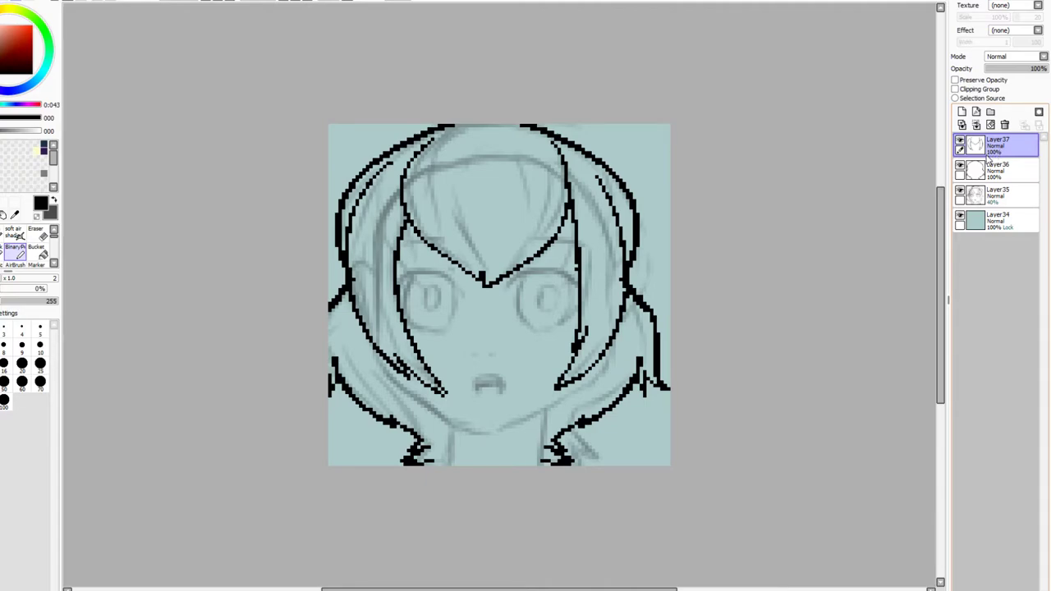
Add a new layer and draw the left jawline from the side lock down to the chin
{"action": "left_click", "coordinate": [961, 111]}
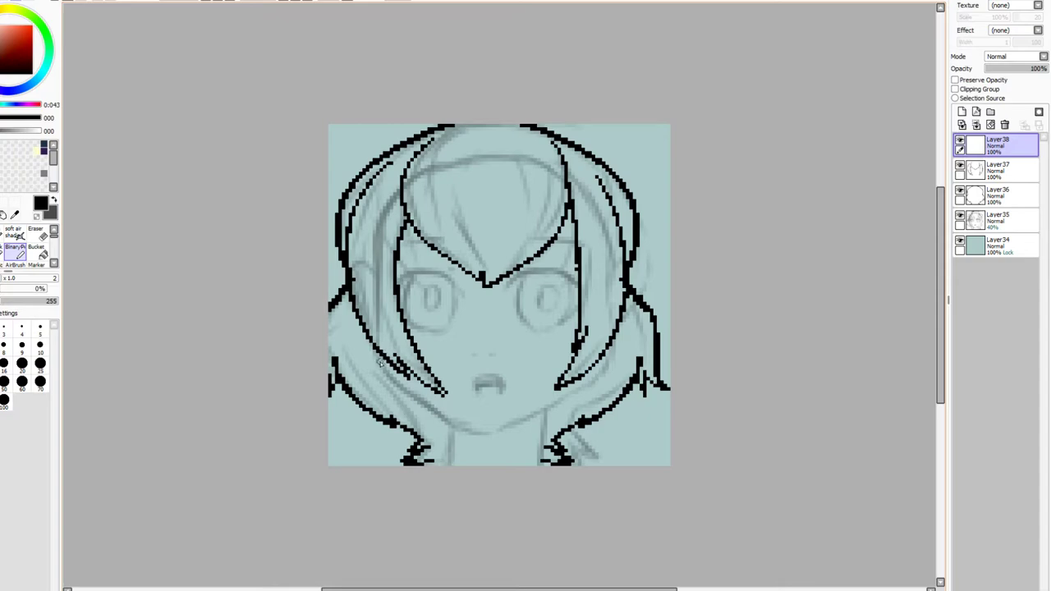
{"action": "mouse_move", "coordinate": [377, 353]}
{"action": "left_mouse_down"}
{"action": "mouse_move", "coordinate": [448, 425]}
{"action": "mouse_move", "coordinate": [491, 442]}
{"action": "mouse_move", "coordinate": [437, 417]}
{"action": "mouse_move", "coordinate": [377, 365]}
{"action": "mouse_move", "coordinate": [370, 302]}
{"action": "left_mouse_up"}
{"action": "key", "text": "ctrl+z"}
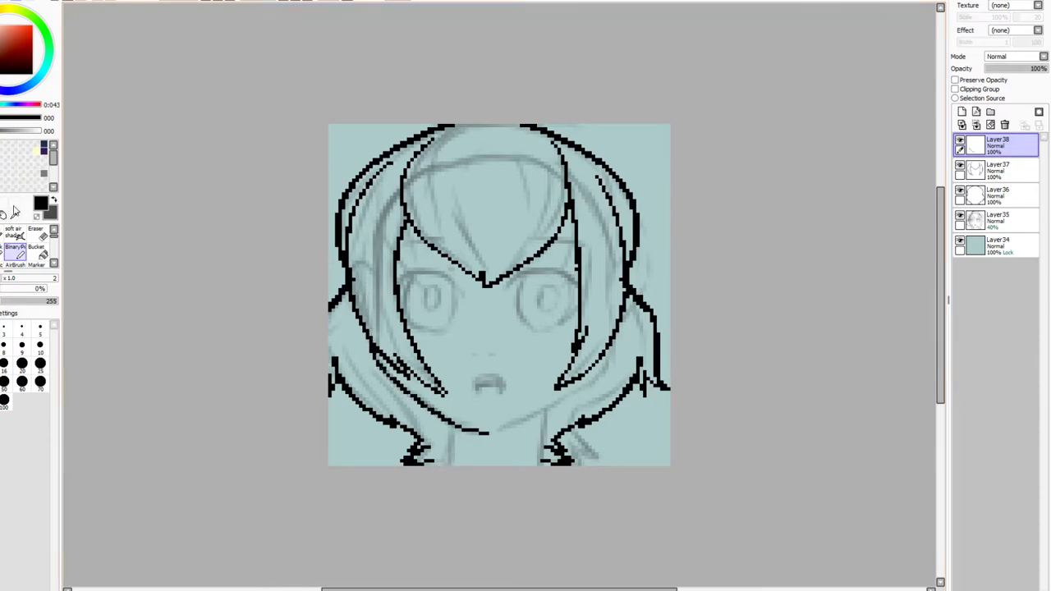
Copy the left jawline, flip it horizontally to form the right jaw, and merge both halves into one layer
{"action": "key", "text": "m"}
{"action": "left_click_drag", "start_coordinate": [266, 301], "coordinate": [570, 485]}
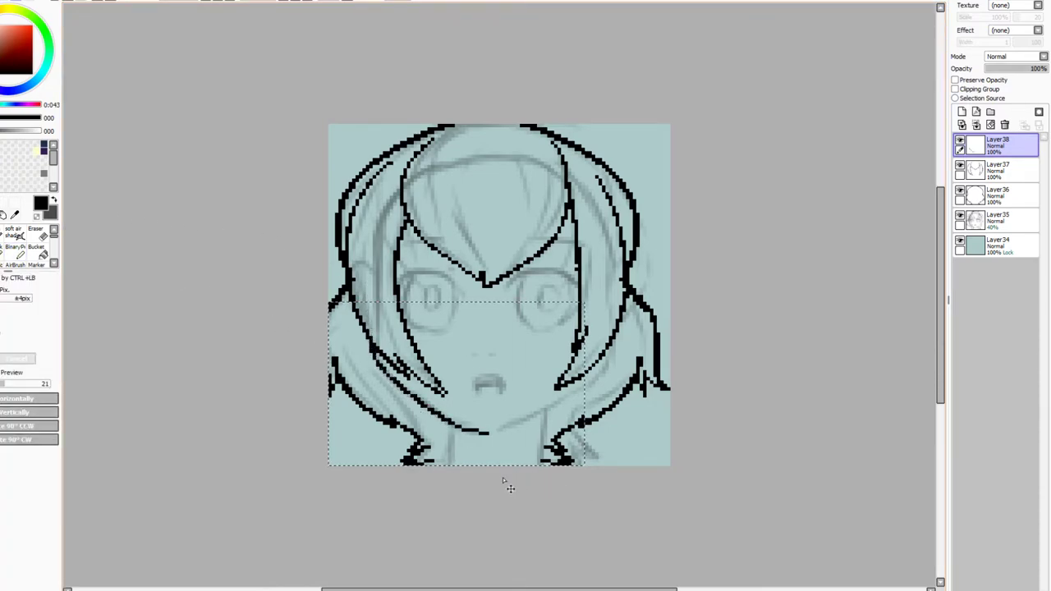
{"action": "key", "text": "ctrl+c"}
{"action": "key", "text": "ctrl+v"}
{"action": "left_click", "coordinate": [28, 398]}
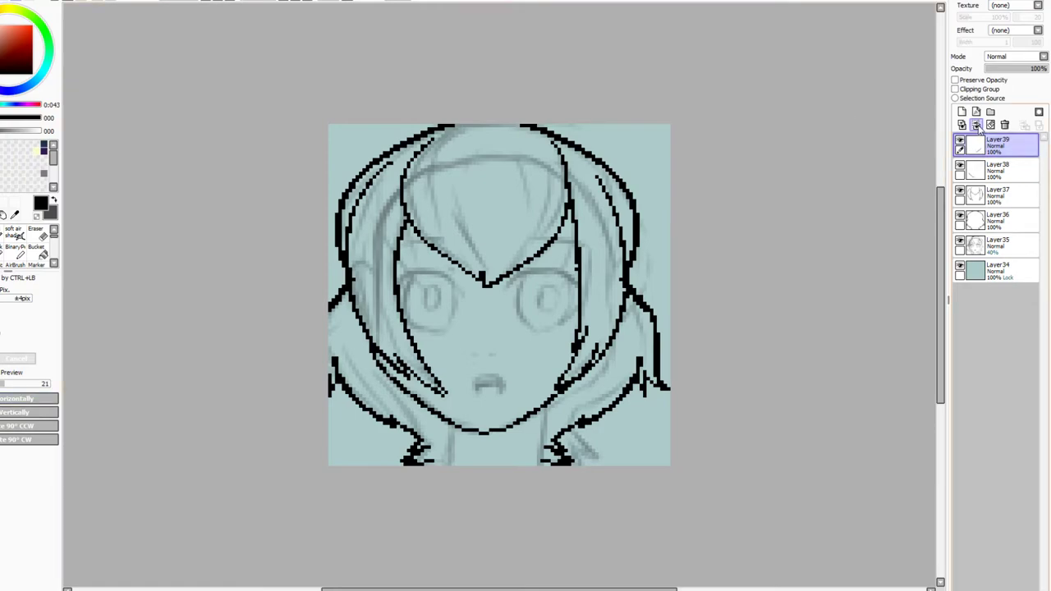
{"action": "left_click", "coordinate": [1004, 124]}
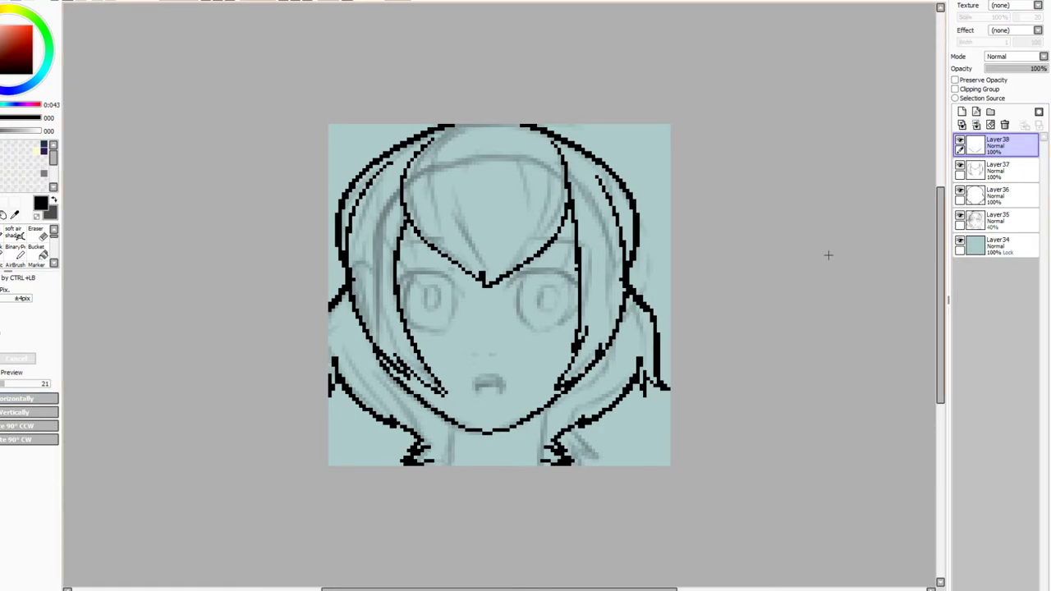
Add a new layer and draw both sides of the neck below the jaw with the BinaryPen
{"action": "left_click", "coordinate": [962, 110]}
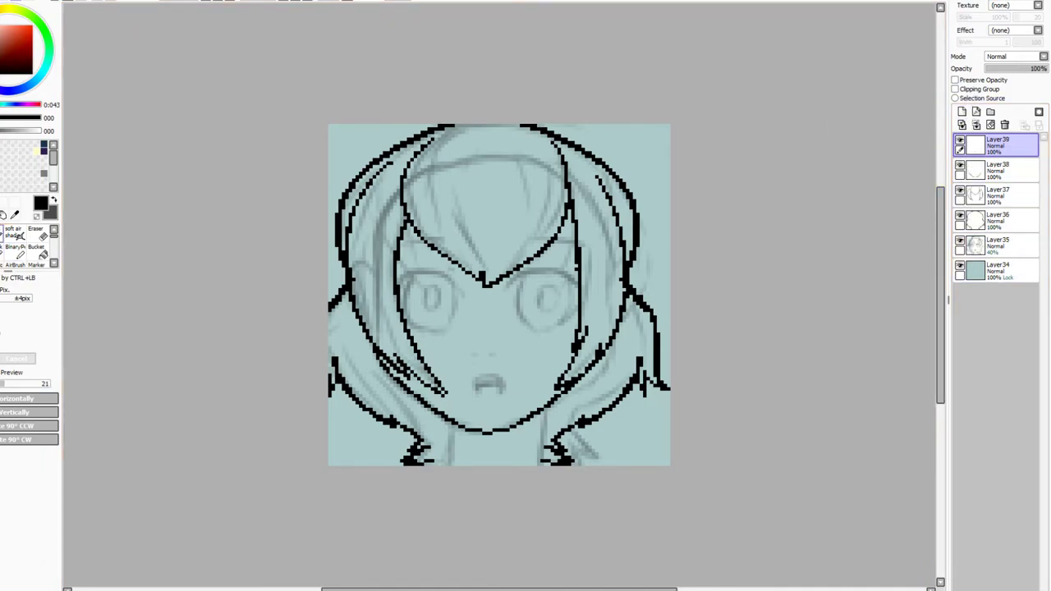
{"action": "left_click", "coordinate": [14, 252]}
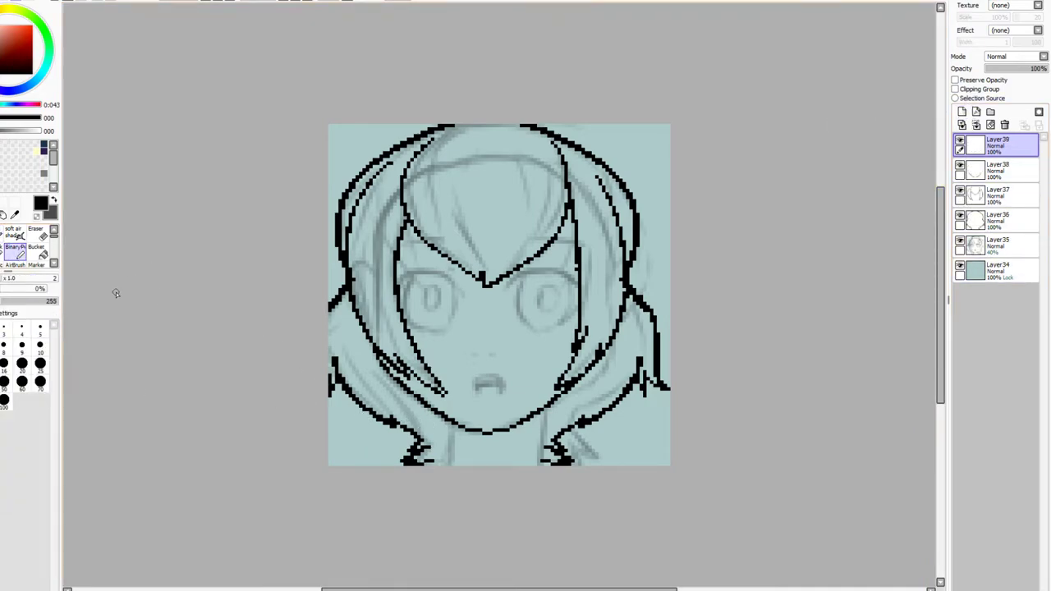
{"action": "left_click_drag", "start_coordinate": [450, 424], "coordinate": [450, 473]}
{"action": "left_click_drag", "start_coordinate": [540, 442], "coordinate": [552, 474]}
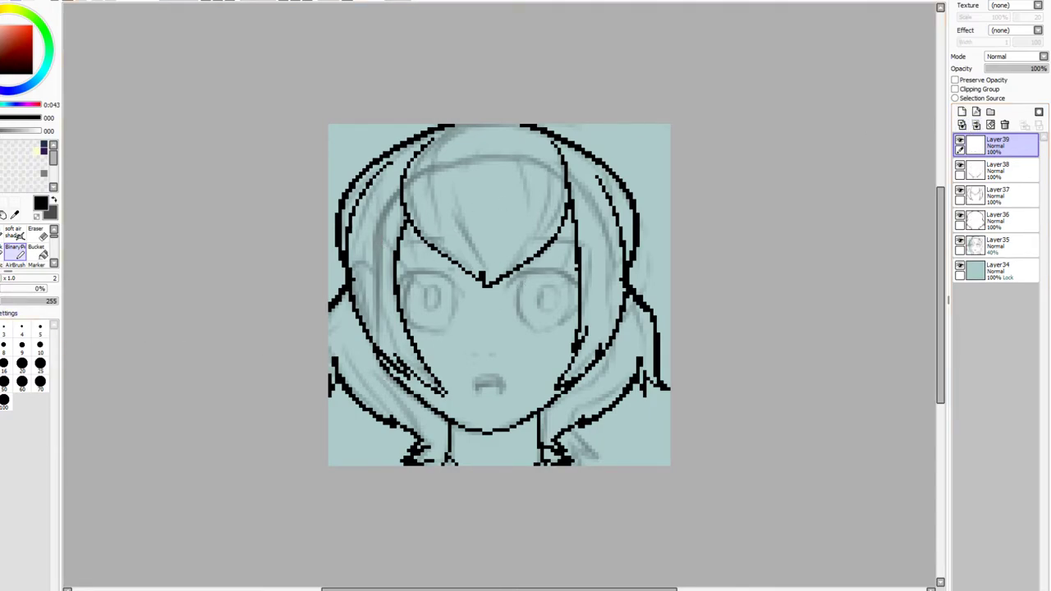
Draw curved strand lines inside both sides of the fringe, converging at its central point
{"action": "mouse_move", "coordinate": [463, 126]}
{"action": "left_mouse_down"}
{"action": "mouse_move", "coordinate": [425, 166]}
{"action": "mouse_move", "coordinate": [429, 209]}
{"action": "mouse_move", "coordinate": [458, 258]}
{"action": "left_mouse_up"}
{"action": "mouse_move", "coordinate": [449, 125]}
{"action": "left_mouse_down"}
{"action": "mouse_move", "coordinate": [411, 183]}
{"action": "mouse_move", "coordinate": [415, 221]}
{"action": "mouse_move", "coordinate": [442, 256]}
{"action": "mouse_move", "coordinate": [480, 269]}
{"action": "mouse_move", "coordinate": [455, 220]}
{"action": "mouse_move", "coordinate": [458, 187]}
{"action": "mouse_move", "coordinate": [469, 246]}
{"action": "left_mouse_up"}
{"action": "mouse_move", "coordinate": [493, 281]}
{"action": "left_mouse_down"}
{"action": "mouse_move", "coordinate": [551, 198]}
{"action": "mouse_move", "coordinate": [498, 131]}
{"action": "mouse_move", "coordinate": [532, 199]}
{"action": "mouse_move", "coordinate": [485, 286]}
{"action": "left_mouse_up"}
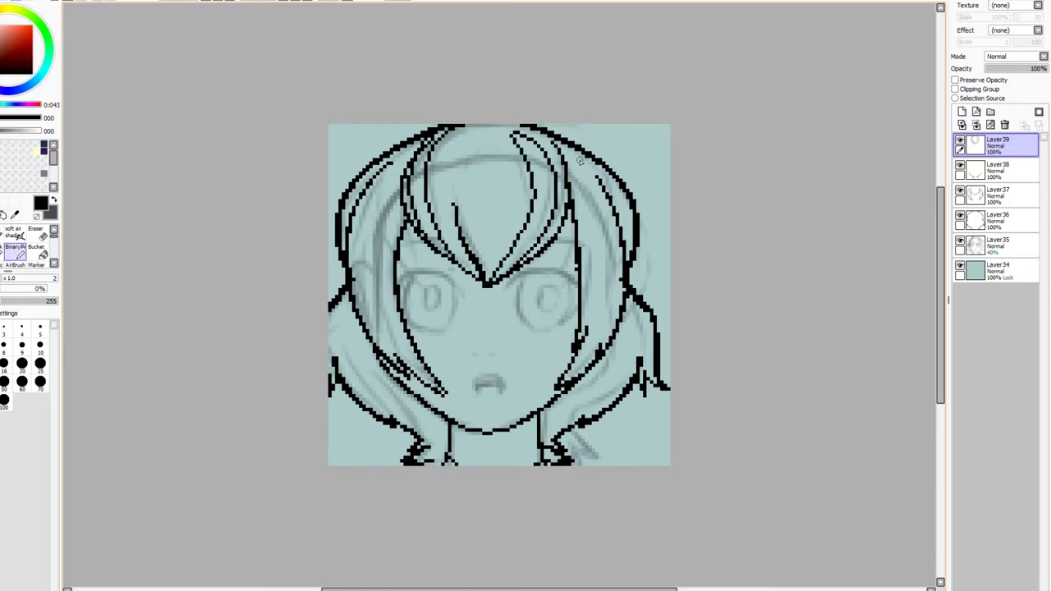
Draw long strand lines inside the right and left side locks following their curves
{"action": "mouse_move", "coordinate": [566, 144]}
{"action": "left_mouse_down"}
{"action": "mouse_move", "coordinate": [601, 194]}
{"action": "mouse_move", "coordinate": [607, 270]}
{"action": "mouse_move", "coordinate": [575, 345]}
{"action": "mouse_move", "coordinate": [587, 175]}
{"action": "mouse_move", "coordinate": [596, 324]}
{"action": "mouse_move", "coordinate": [563, 382]}
{"action": "left_mouse_up"}
{"action": "key", "text": "ctrl+z"}
{"action": "left_click_drag", "start_coordinate": [612, 327], "coordinate": [621, 289]}
{"action": "mouse_move", "coordinate": [441, 397]}
{"action": "left_mouse_down"}
{"action": "mouse_move", "coordinate": [384, 342]}
{"action": "mouse_move", "coordinate": [372, 288]}
{"action": "mouse_move", "coordinate": [376, 230]}
{"action": "mouse_move", "coordinate": [409, 156]}
{"action": "mouse_move", "coordinate": [359, 252]}
{"action": "mouse_move", "coordinate": [362, 305]}
{"action": "mouse_move", "coordinate": [411, 351]}
{"action": "left_mouse_up"}
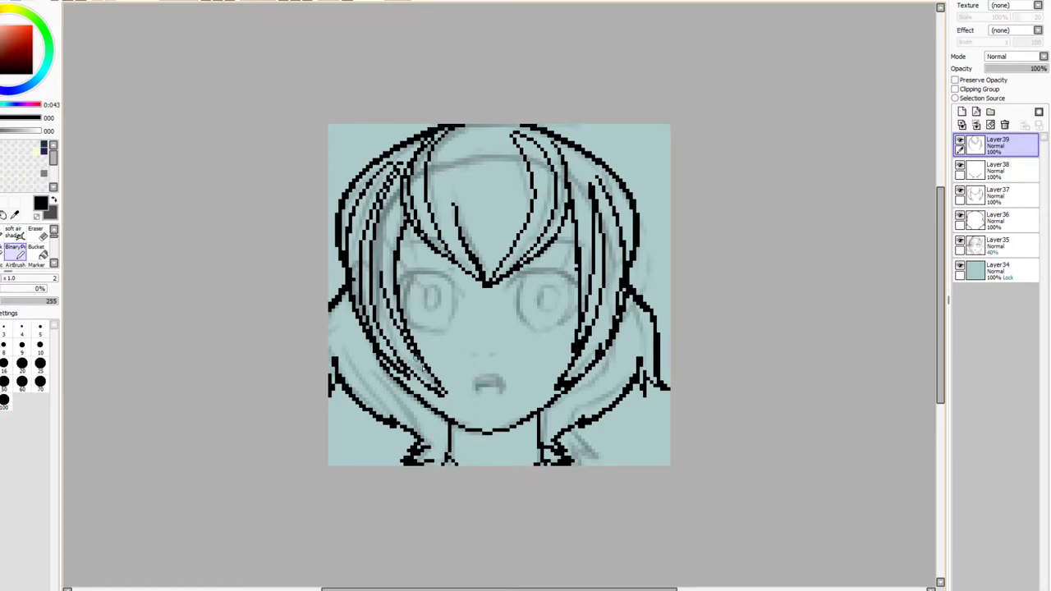
Draw short strand lines at the crown where the fringe parts and beside the tops of the side locks
{"action": "left_click_drag", "start_coordinate": [497, 118], "coordinate": [491, 215]}
{"action": "key", "text": "ctrl+z"}
{"action": "left_click_drag", "start_coordinate": [489, 123], "coordinate": [509, 177]}
{"action": "left_click_drag", "start_coordinate": [486, 125], "coordinate": [444, 178]}
{"action": "key", "text": "ctrl+z"}
{"action": "key", "text": "ctrl+z"}
{"action": "mouse_move", "coordinate": [485, 123]}
{"action": "left_mouse_down"}
{"action": "mouse_move", "coordinate": [442, 163]}
{"action": "mouse_move", "coordinate": [440, 182]}
{"action": "left_mouse_up"}
{"action": "left_click_drag", "start_coordinate": [486, 121], "coordinate": [502, 135]}
{"action": "left_click_drag", "start_coordinate": [420, 141], "coordinate": [400, 161]}
{"action": "left_click_drag", "start_coordinate": [566, 145], "coordinate": [588, 164]}
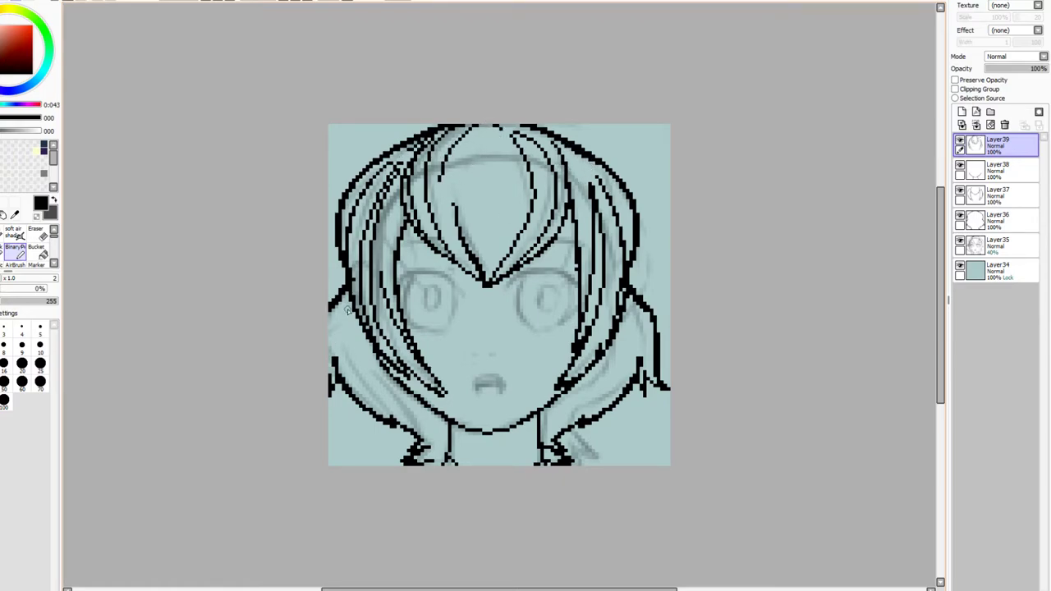
Draw strand lines in the lower-left hair and its tips beside the neck
{"action": "mouse_move", "coordinate": [348, 300]}
{"action": "left_mouse_down"}
{"action": "mouse_move", "coordinate": [331, 347]}
{"action": "mouse_move", "coordinate": [371, 408]}
{"action": "mouse_move", "coordinate": [343, 357]}
{"action": "mouse_move", "coordinate": [350, 313]}
{"action": "mouse_move", "coordinate": [353, 382]}
{"action": "mouse_move", "coordinate": [374, 403]}
{"action": "mouse_move", "coordinate": [366, 360]}
{"action": "left_mouse_up"}
{"action": "left_click_drag", "start_coordinate": [398, 394], "coordinate": [432, 439]}
{"action": "key", "text": "ctrl+z"}
{"action": "mouse_move", "coordinate": [398, 381]}
{"action": "left_mouse_down"}
{"action": "mouse_move", "coordinate": [422, 441]}
{"action": "mouse_move", "coordinate": [433, 417]}
{"action": "mouse_move", "coordinate": [418, 452]}
{"action": "mouse_move", "coordinate": [438, 419]}
{"action": "mouse_move", "coordinate": [435, 458]}
{"action": "left_mouse_up"}
{"action": "key", "text": "ctrl+z"}
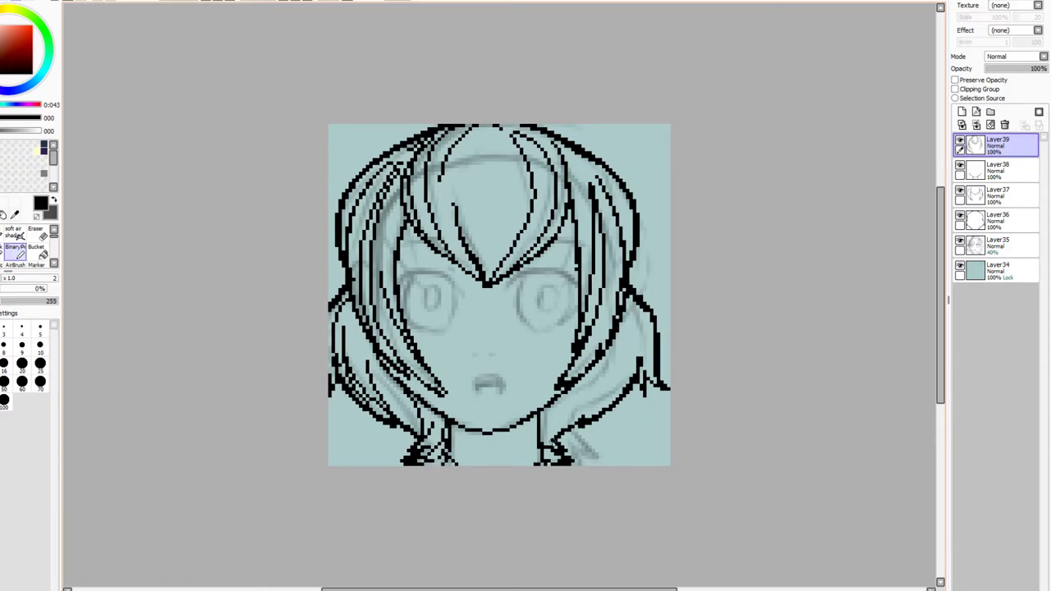
Draw matching strand lines in the lower-right hair from behind the side lock down to the neck
{"action": "left_click_drag", "start_coordinate": [539, 413], "coordinate": [552, 442]}
{"action": "mouse_move", "coordinate": [642, 350]}
{"action": "left_mouse_down"}
{"action": "mouse_move", "coordinate": [634, 309]}
{"action": "mouse_move", "coordinate": [659, 382]}
{"action": "left_mouse_up"}
{"action": "mouse_move", "coordinate": [623, 317]}
{"action": "left_mouse_down"}
{"action": "mouse_move", "coordinate": [614, 374]}
{"action": "mouse_move", "coordinate": [584, 415]}
{"action": "left_mouse_up"}
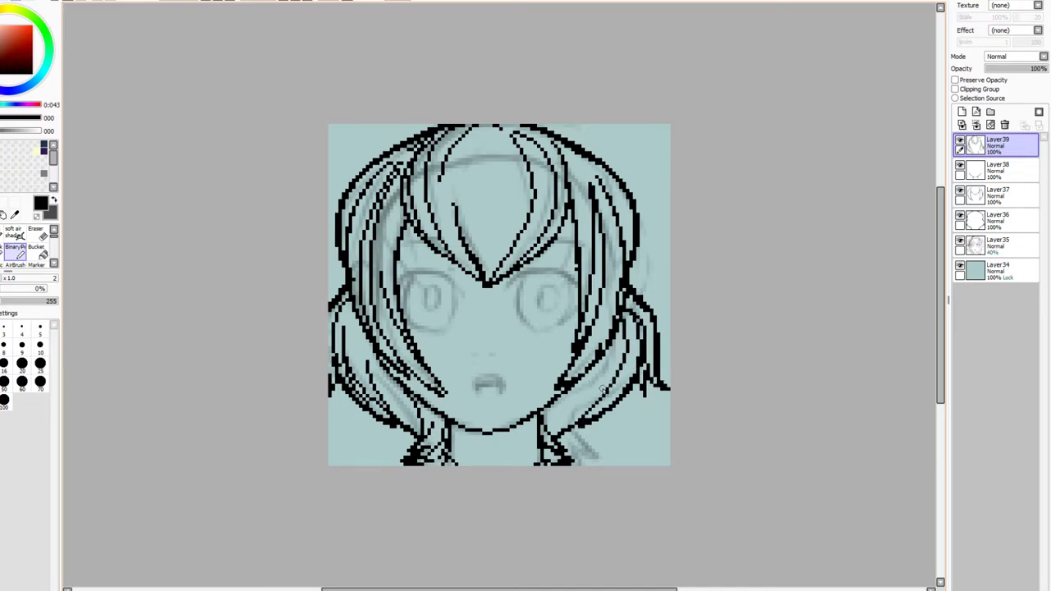
{"action": "left_click_drag", "start_coordinate": [631, 348], "coordinate": [599, 410]}
{"action": "left_click_drag", "start_coordinate": [614, 346], "coordinate": [555, 435]}
{"action": "key", "text": "ctrl+z"}
{"action": "left_click_drag", "start_coordinate": [550, 434], "coordinate": [598, 357]}
{"action": "key", "text": "ctrl+z"}
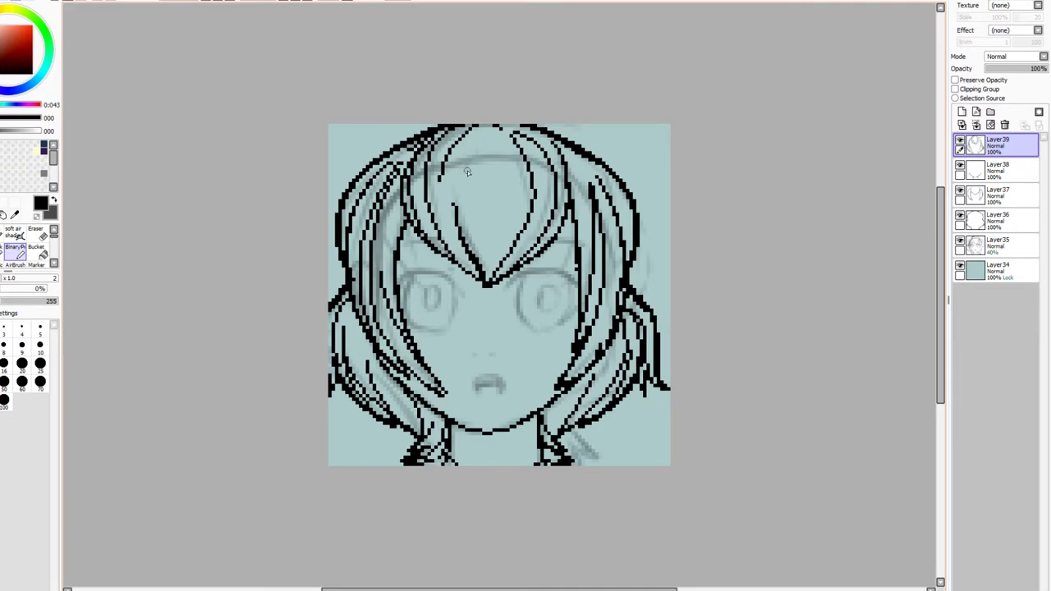
{"action": "mouse_move", "coordinate": [487, 250]}
{"action": "left_mouse_down"}
{"action": "mouse_move", "coordinate": [488, 219]}
{"action": "mouse_move", "coordinate": [487, 248]}
{"action": "left_mouse_up"}
{"action": "key", "text": "ctrl+z"}
{"action": "key", "text": "ctrl+z"}
{"action": "left_click_drag", "start_coordinate": [491, 134], "coordinate": [490, 179]}
{"action": "key", "text": "ctrl+z"}
{"action": "left_click_drag", "start_coordinate": [490, 124], "coordinate": [491, 160]}
{"action": "key", "text": "ctrl+z"}
Rename the hair strand layer to "extras" after toggling its visibility, and select the jawline layer below it
{"action": "left_click", "coordinate": [960, 140]}
{"action": "left_click", "coordinate": [960, 141]}
{"action": "left_click", "coordinate": [959, 141]}
{"action": "left_click", "coordinate": [960, 140]}
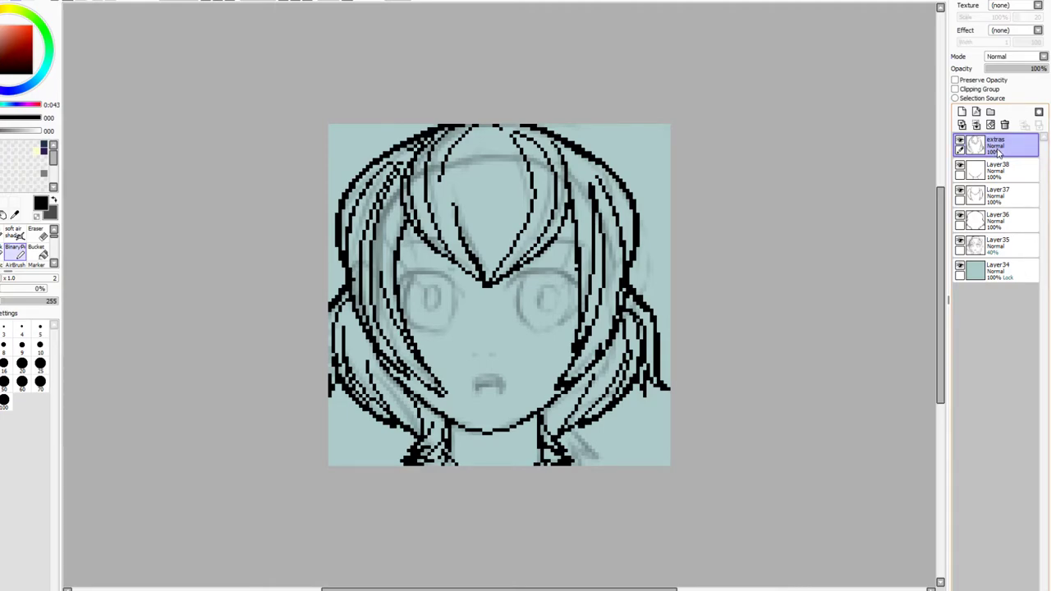
{"action": "left_click", "coordinate": [993, 170]}
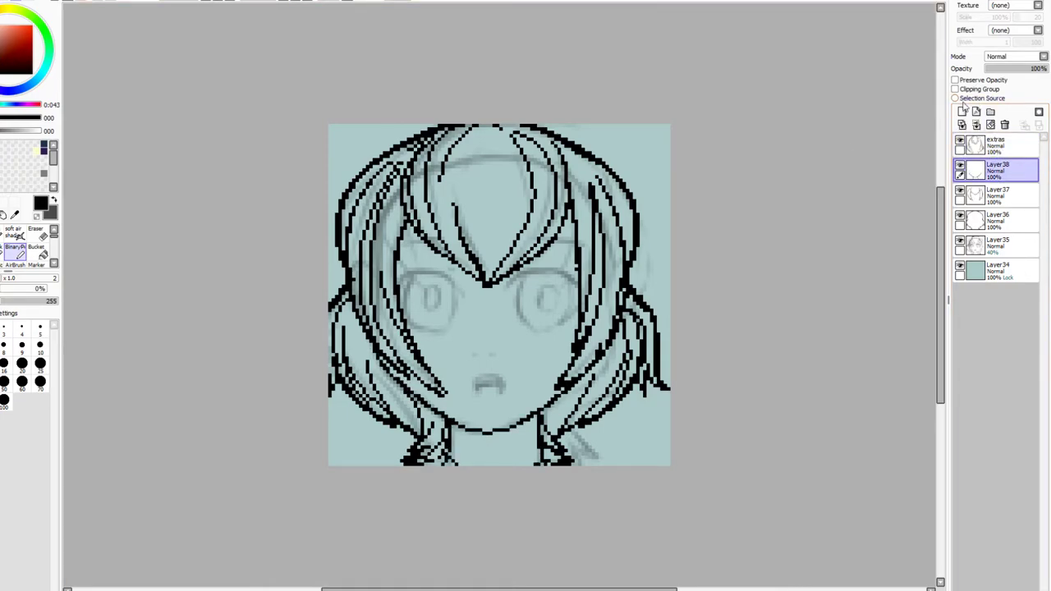
Add a new layer above the jawline layer and hide the fringe outline and extras hair layers
{"action": "left_click", "coordinate": [961, 111]}
{"action": "left_click", "coordinate": [959, 218]}
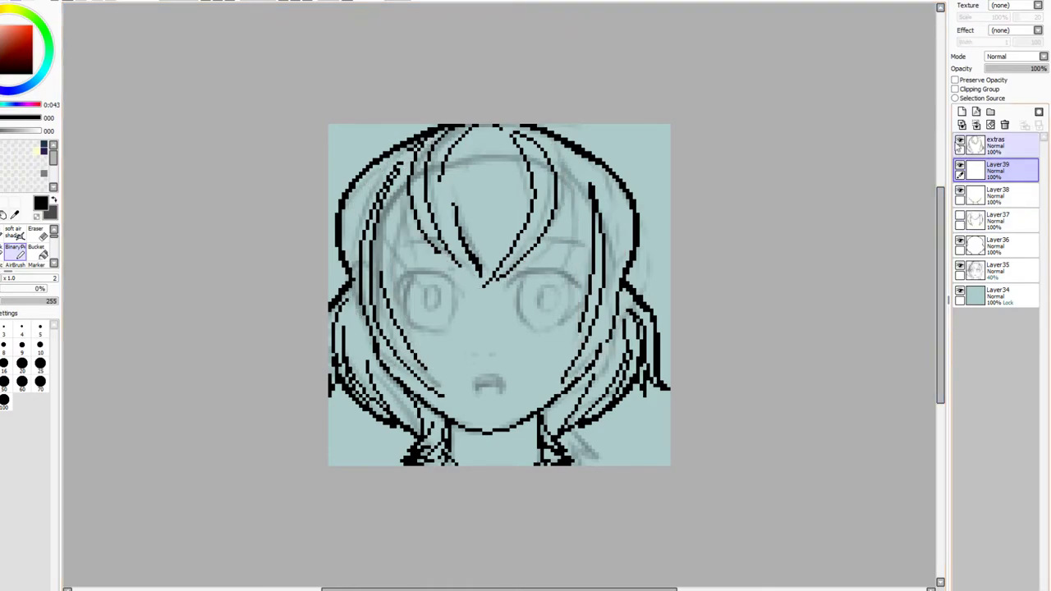
{"action": "left_click", "coordinate": [959, 142]}
Trace the right-hand eye over the sketch with a thick upper lash line, an outer corner and a short lower lid
{"action": "mouse_move", "coordinate": [506, 284]}
{"action": "left_mouse_down"}
{"action": "mouse_move", "coordinate": [550, 275]}
{"action": "mouse_move", "coordinate": [583, 293]}
{"action": "mouse_move", "coordinate": [559, 273]}
{"action": "mouse_move", "coordinate": [510, 286]}
{"action": "left_mouse_up"}
{"action": "key", "text": "ctrl+z"}
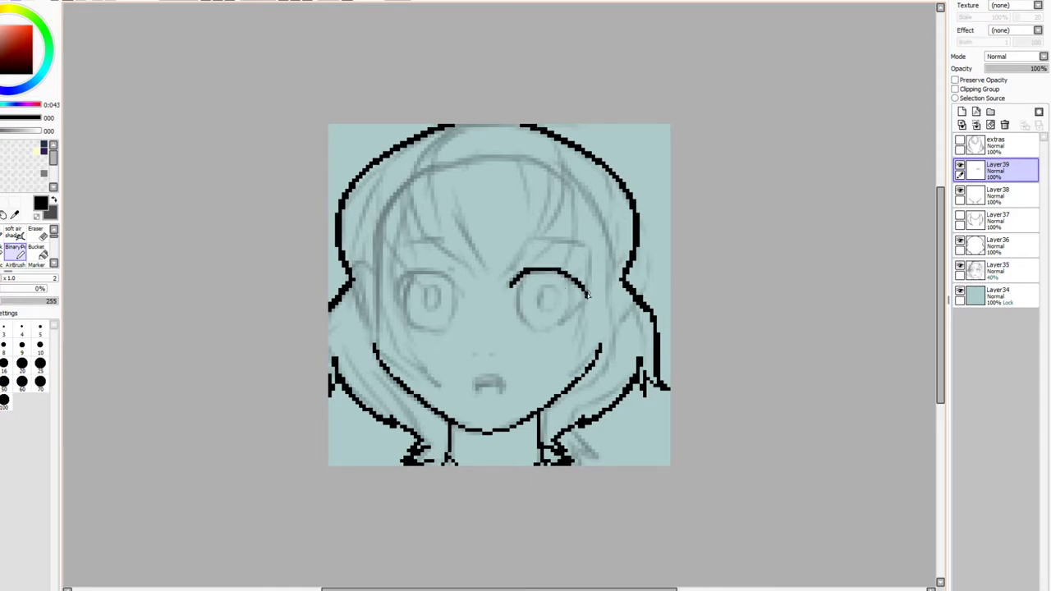
{"action": "mouse_move", "coordinate": [586, 292]}
{"action": "left_mouse_down"}
{"action": "mouse_move", "coordinate": [565, 322]}
{"action": "mouse_move", "coordinate": [523, 330]}
{"action": "left_mouse_up"}
{"action": "mouse_move", "coordinate": [575, 282]}
{"action": "left_mouse_down"}
{"action": "mouse_move", "coordinate": [582, 304]}
{"action": "mouse_move", "coordinate": [566, 322]}
{"action": "left_mouse_up"}
{"action": "mouse_move", "coordinate": [538, 274]}
{"action": "left_mouse_down"}
{"action": "mouse_move", "coordinate": [574, 284]}
{"action": "mouse_move", "coordinate": [552, 274]}
{"action": "left_mouse_up"}
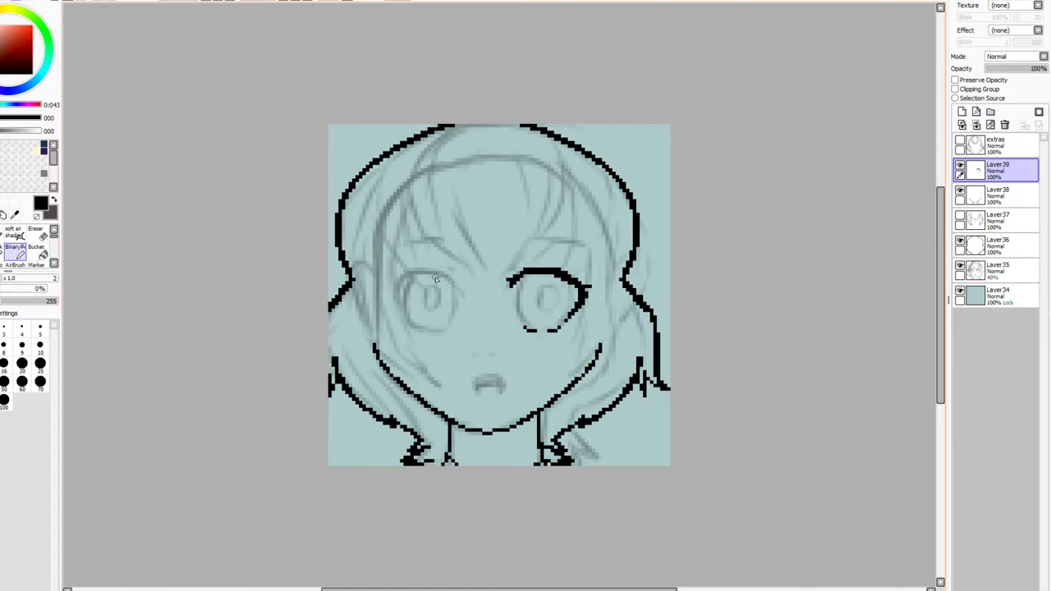
Trace the matching left-hand eye outline and add small crease marks above the inner corners of both eyes
{"action": "mouse_move", "coordinate": [395, 290]}
{"action": "left_mouse_down"}
{"action": "mouse_move", "coordinate": [455, 281]}
{"action": "mouse_move", "coordinate": [421, 272]}
{"action": "mouse_move", "coordinate": [400, 287]}
{"action": "mouse_move", "coordinate": [415, 271]}
{"action": "mouse_move", "coordinate": [396, 286]}
{"action": "mouse_move", "coordinate": [401, 316]}
{"action": "mouse_move", "coordinate": [450, 329]}
{"action": "left_mouse_up"}
{"action": "key", "text": "ctrl+z"}
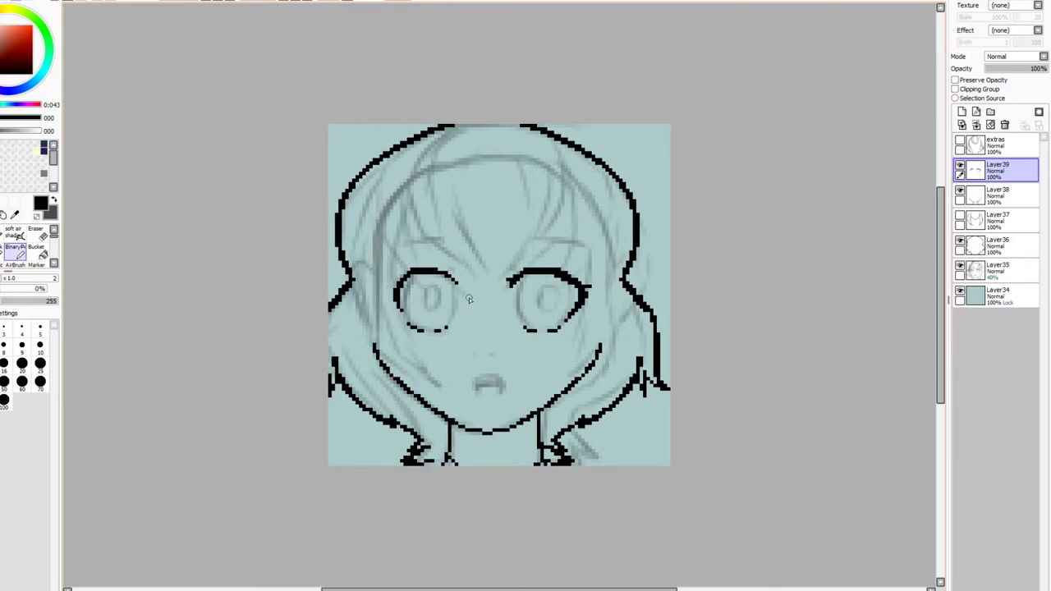
{"action": "left_click_drag", "start_coordinate": [429, 271], "coordinate": [461, 282]}
{"action": "left_click", "coordinate": [518, 264]}
Draw a thin arched eyebrow above each eye and shift the left-hand one slightly up to line up with the other
{"action": "left_click_drag", "start_coordinate": [597, 248], "coordinate": [528, 239]}
{"action": "mouse_move", "coordinate": [381, 252]}
{"action": "left_mouse_down"}
{"action": "mouse_move", "coordinate": [455, 238]}
{"action": "mouse_move", "coordinate": [395, 246]}
{"action": "mouse_move", "coordinate": [448, 239]}
{"action": "left_mouse_up"}
{"action": "key", "text": "ctrl+z"}
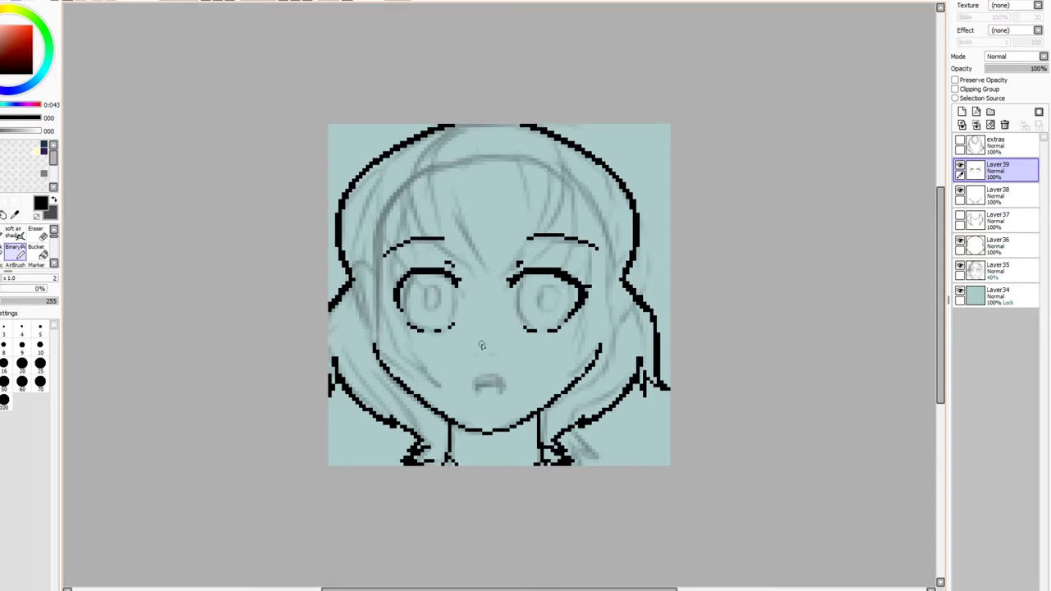
{"action": "left_click_drag", "start_coordinate": [444, 238], "coordinate": [452, 243]}
{"action": "left_click", "coordinate": [3, 202]}
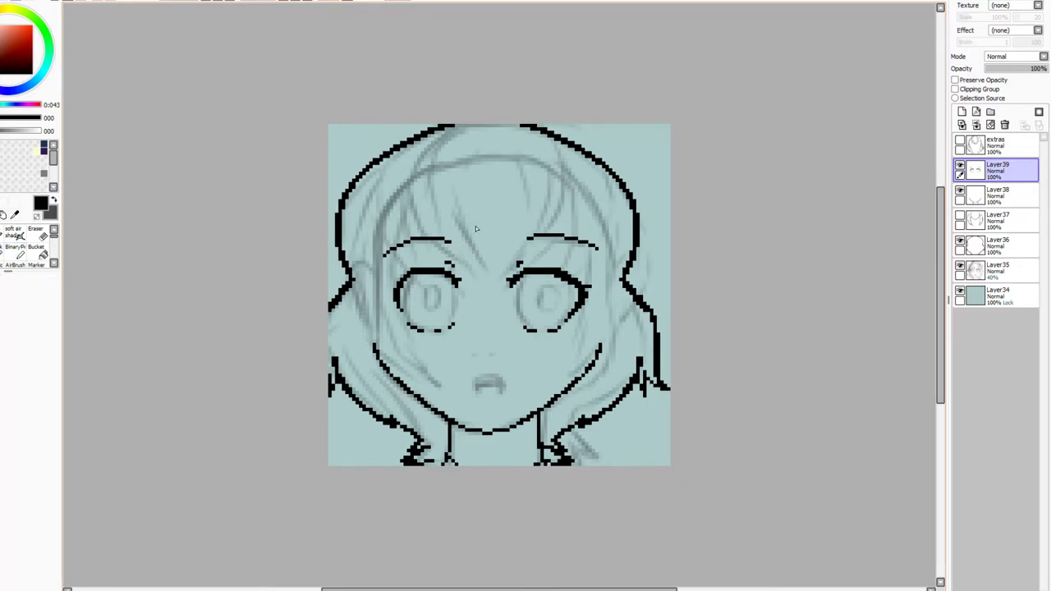
{"action": "mouse_move", "coordinate": [358, 216]}
{"action": "left_mouse_down"}
{"action": "mouse_move", "coordinate": [467, 261]}
{"action": "mouse_move", "coordinate": [438, 250]}
{"action": "left_mouse_up"}
{"action": "left_click", "coordinate": [431, 243], "text": "ctrl"}
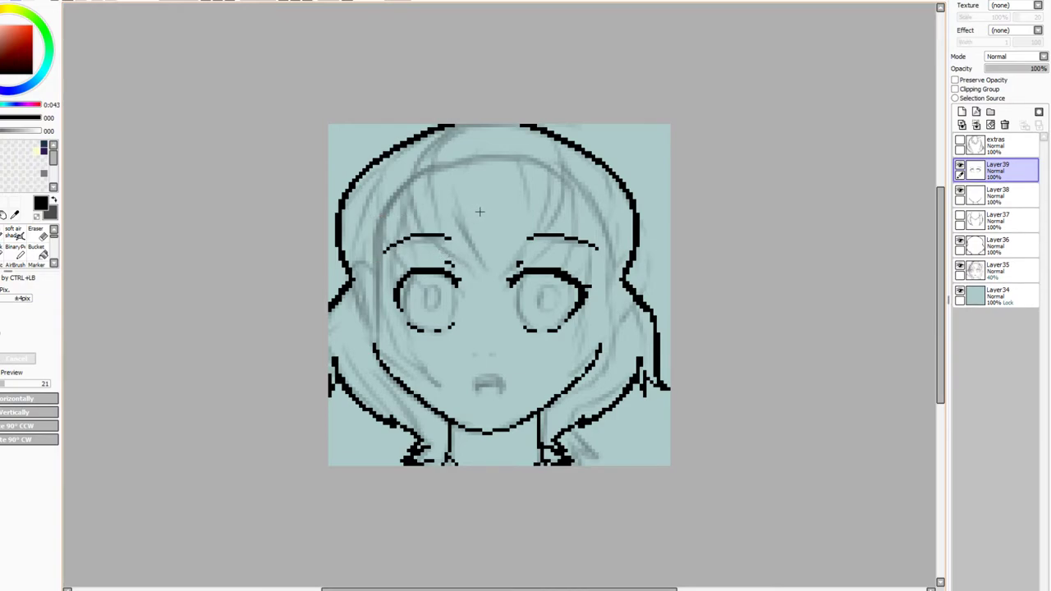
Draw two short nostril dashes with the binary pen and nudge the left-hand one toward the other
{"action": "left_click", "coordinate": [7, 245]}
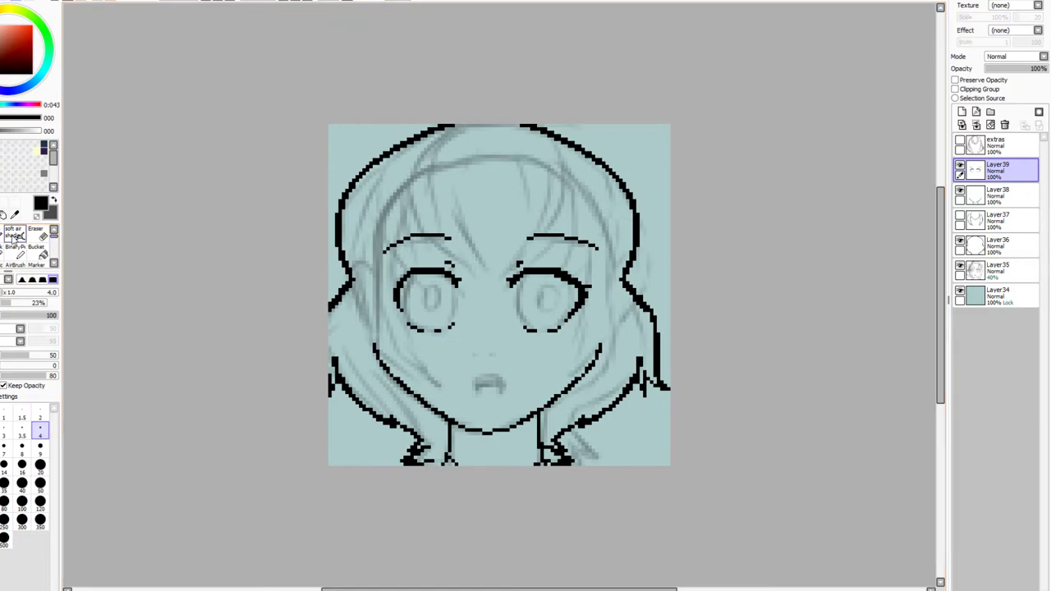
{"action": "left_click", "coordinate": [15, 251]}
{"action": "left_click_drag", "start_coordinate": [473, 355], "coordinate": [480, 355]}
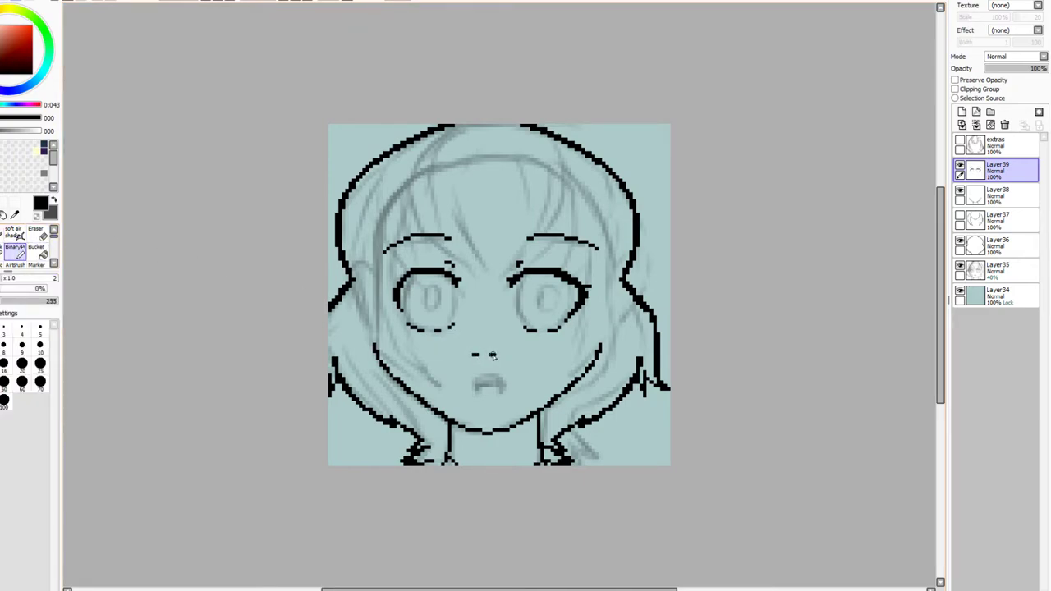
{"action": "left_click", "coordinate": [3, 201]}
{"action": "left_click_drag", "start_coordinate": [462, 341], "coordinate": [502, 367]}
{"action": "key", "text": "ctrl+d"}
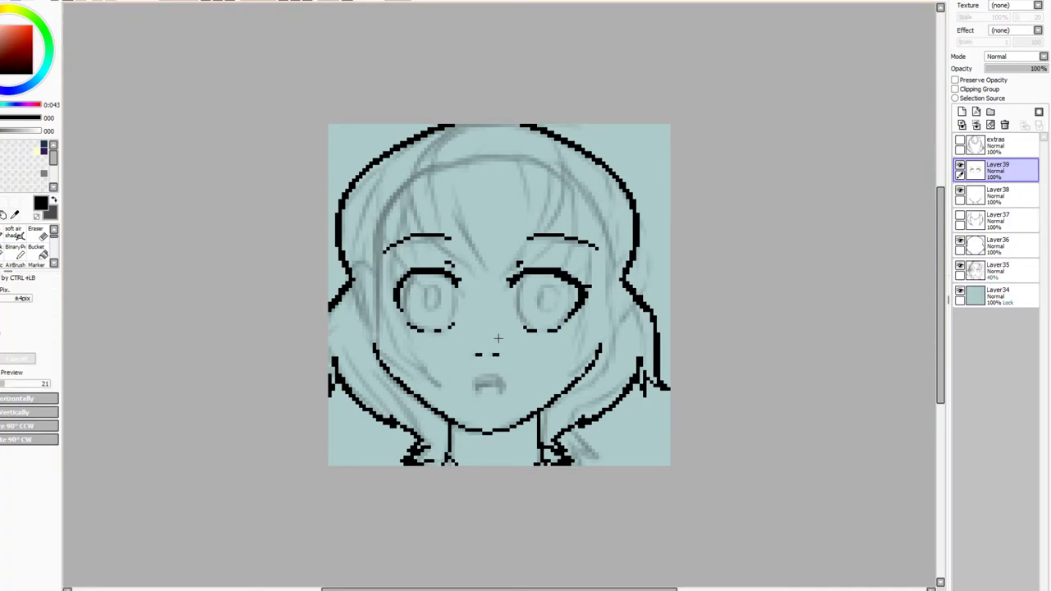
Trace the small open mouth with its upper lip line and downturned corners using the binary pen
{"action": "left_click", "coordinate": [6, 251]}
{"action": "left_click", "coordinate": [15, 251]}
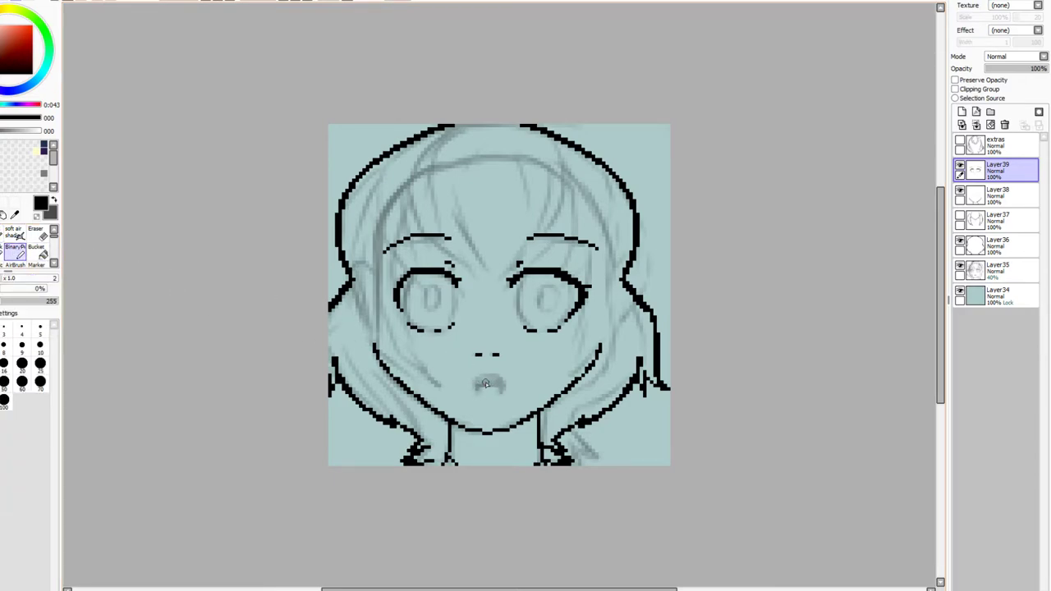
{"action": "left_click_drag", "start_coordinate": [481, 383], "coordinate": [496, 384]}
{"action": "left_click_drag", "start_coordinate": [503, 385], "coordinate": [478, 382]}
{"action": "key", "text": "ctrl+z"}
{"action": "left_click_drag", "start_coordinate": [495, 376], "coordinate": [482, 375]}
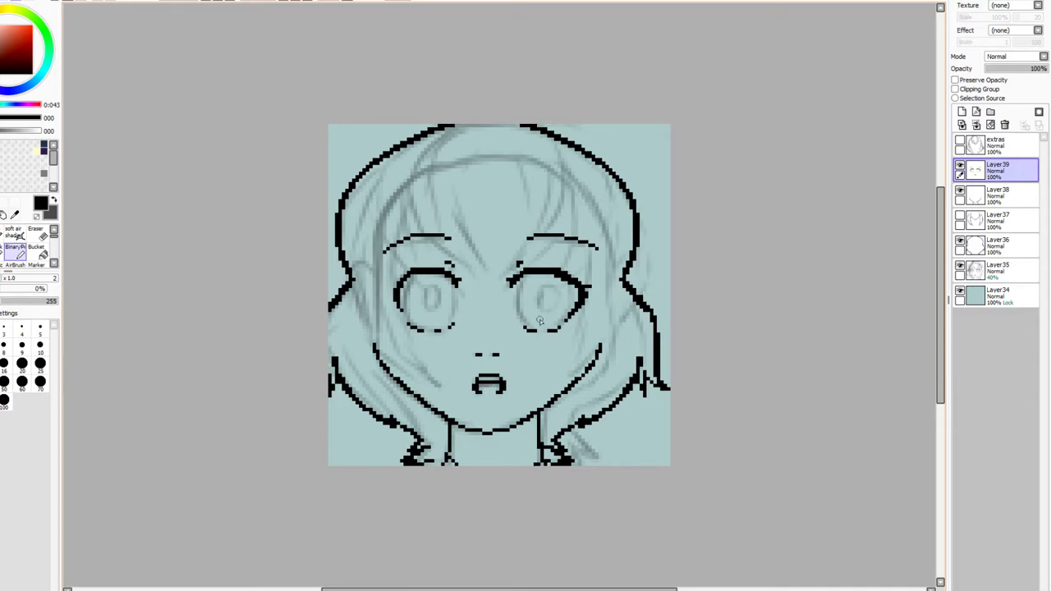
Show the fringe outline and extras layers again and check the line art with the sketch hidden
{"action": "left_click", "coordinate": [960, 216]}
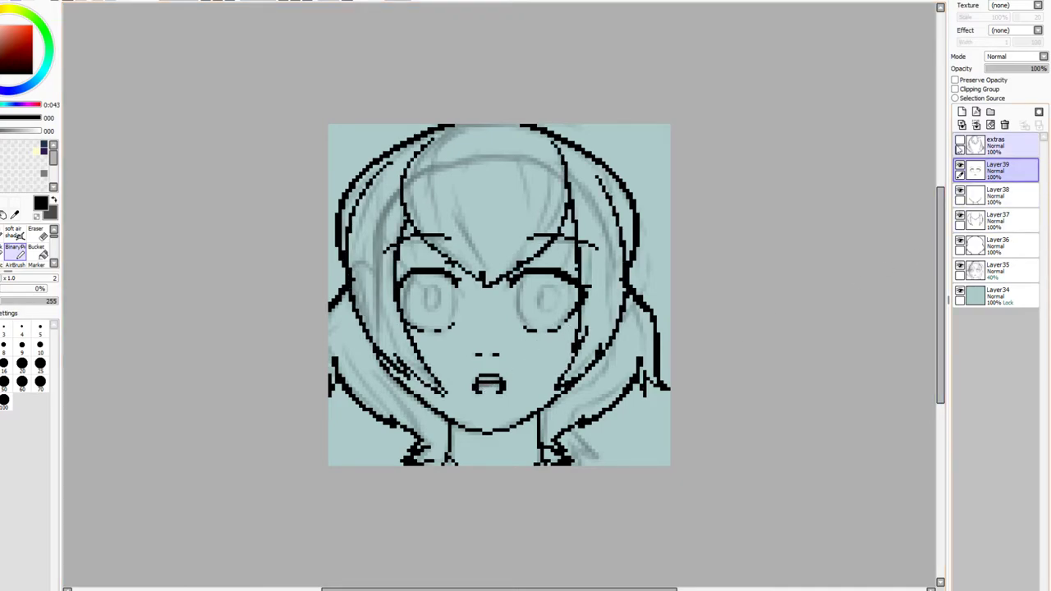
{"action": "left_click", "coordinate": [960, 142]}
{"action": "left_click", "coordinate": [959, 266]}
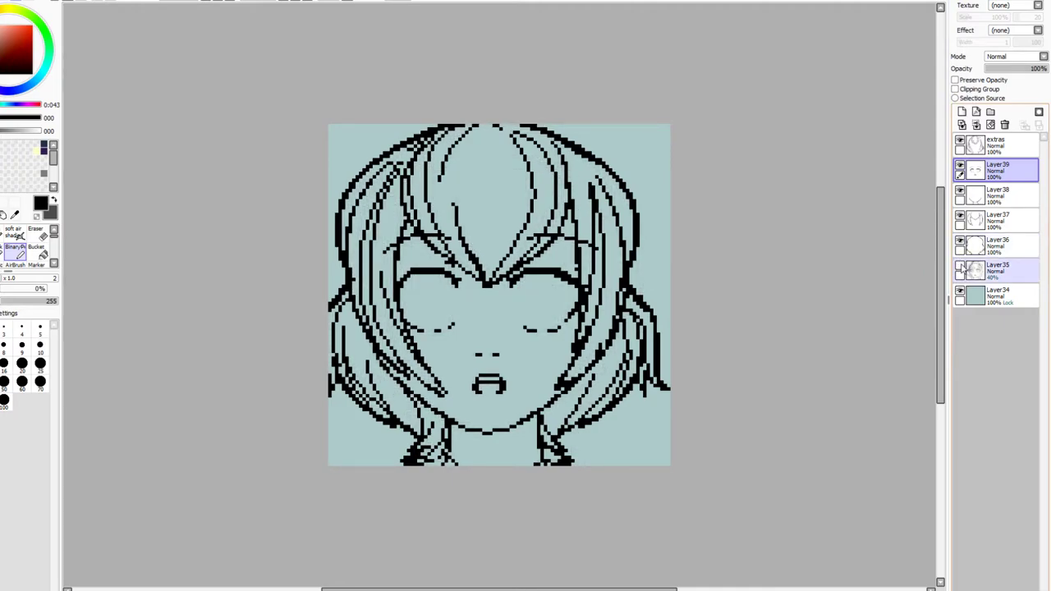
{"action": "left_click", "coordinate": [959, 268]}
Add a new layer and outline the sides of the irises in both eyes
{"action": "left_click", "coordinate": [961, 111]}
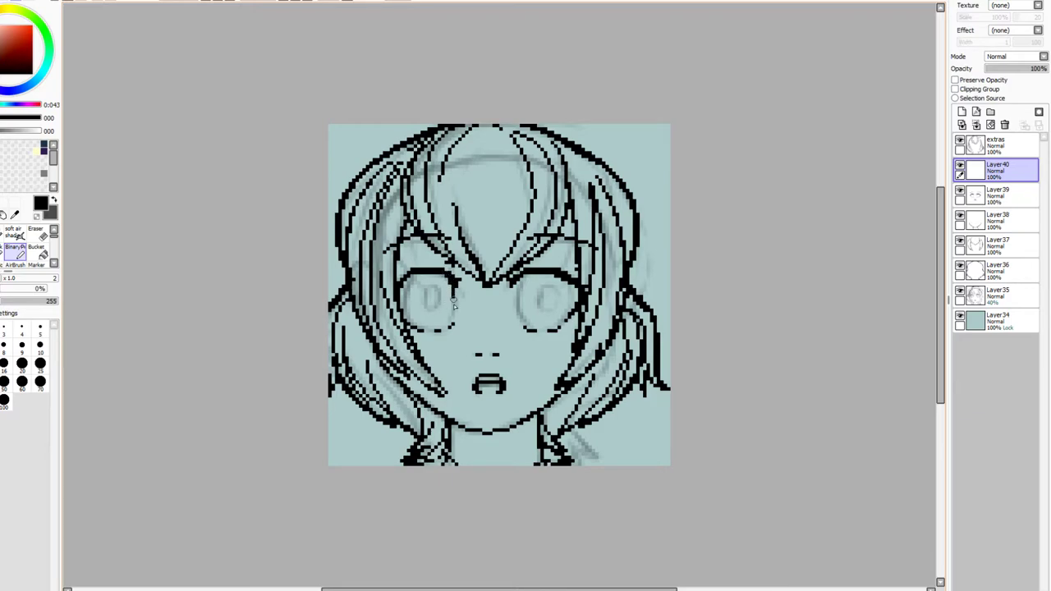
{"action": "key", "text": "ctrl+z"}
{"action": "left_click_drag", "start_coordinate": [450, 327], "coordinate": [453, 279]}
{"action": "mouse_move", "coordinate": [527, 274]}
{"action": "left_mouse_down"}
{"action": "mouse_move", "coordinate": [517, 304]}
{"action": "mouse_move", "coordinate": [532, 335]}
{"action": "left_mouse_up"}
{"action": "mouse_move", "coordinate": [571, 279]}
{"action": "left_mouse_down"}
{"action": "mouse_move", "coordinate": [572, 311]}
{"action": "mouse_move", "coordinate": [553, 333]}
{"action": "left_mouse_up"}
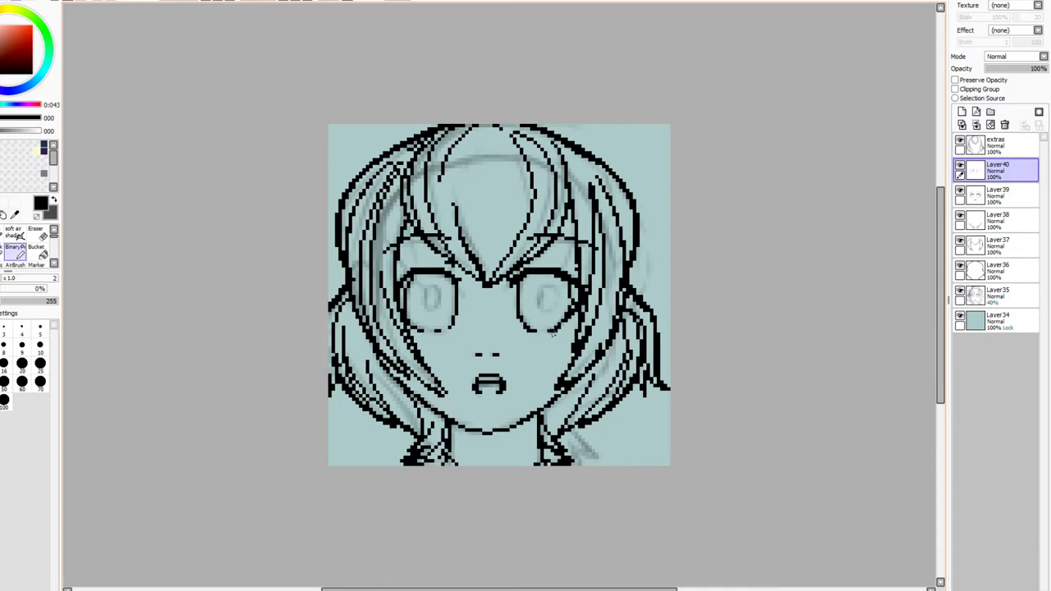
Add another new layer and draw a small oval pupil outline inside each iris
{"action": "left_click", "coordinate": [962, 112]}
{"action": "mouse_move", "coordinate": [543, 286]}
{"action": "left_mouse_down"}
{"action": "mouse_move", "coordinate": [532, 307]}
{"action": "mouse_move", "coordinate": [549, 318]}
{"action": "mouse_move", "coordinate": [557, 296]}
{"action": "mouse_move", "coordinate": [537, 295]}
{"action": "mouse_move", "coordinate": [546, 313]}
{"action": "mouse_move", "coordinate": [558, 301]}
{"action": "mouse_move", "coordinate": [548, 286]}
{"action": "mouse_move", "coordinate": [539, 287]}
{"action": "mouse_move", "coordinate": [548, 318]}
{"action": "mouse_move", "coordinate": [560, 299]}
{"action": "mouse_move", "coordinate": [552, 282]}
{"action": "mouse_move", "coordinate": [558, 295]}
{"action": "left_mouse_up"}
{"action": "key", "text": "ctrl+z"}
{"action": "key", "text": "ctrl+z"}
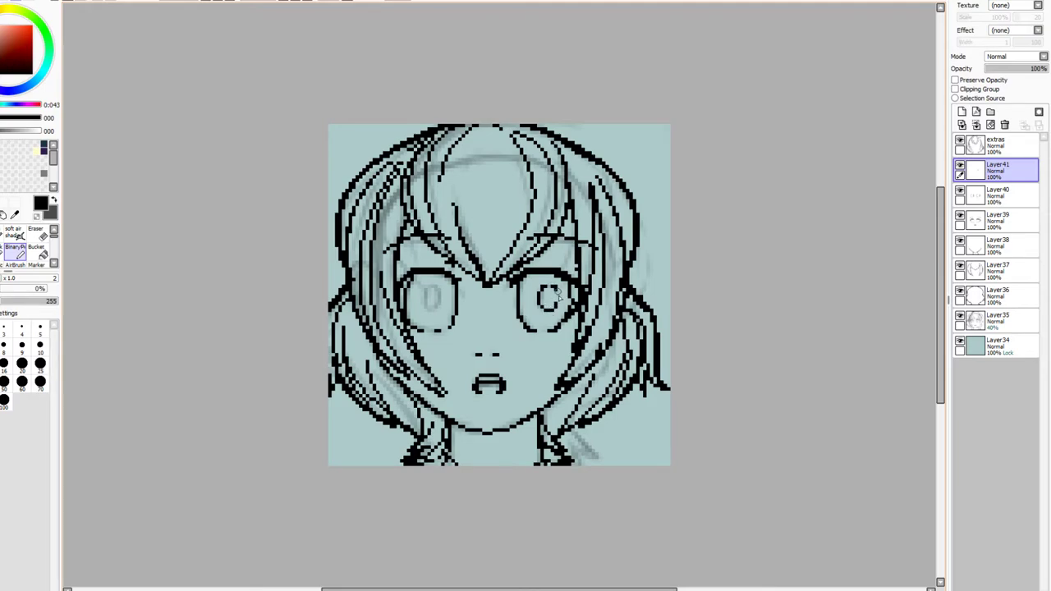
{"action": "mouse_move", "coordinate": [432, 286]}
{"action": "left_mouse_down"}
{"action": "mouse_move", "coordinate": [438, 305]}
{"action": "mouse_move", "coordinate": [422, 305]}
{"action": "left_mouse_up"}
Select the left side of the left-hand pupil, shift it slightly outward and deselect
{"action": "left_click", "coordinate": [1, 215]}
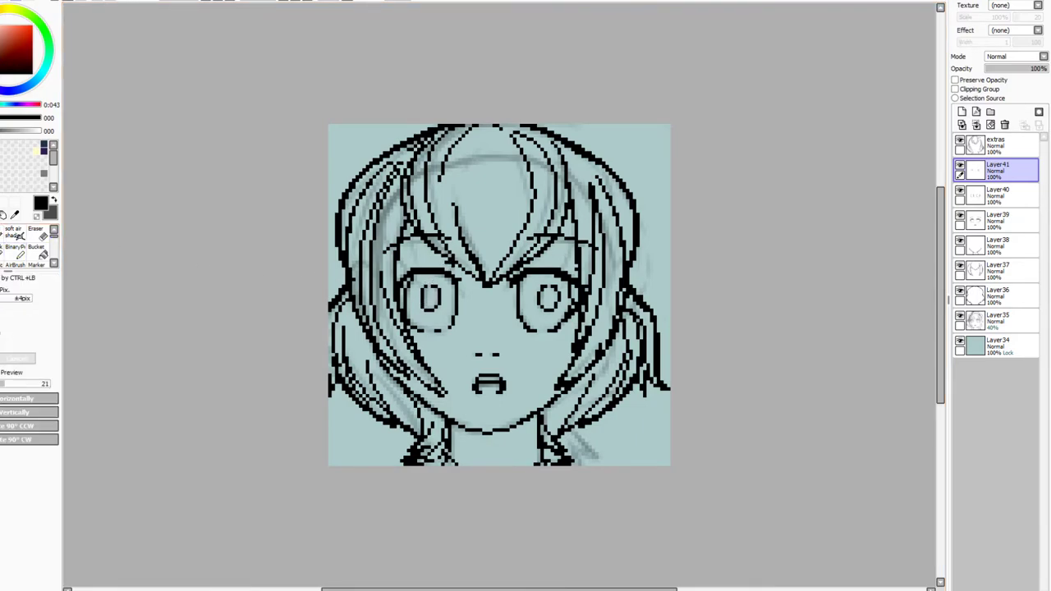
{"action": "left_click_drag", "start_coordinate": [591, 344], "coordinate": [409, 315]}
{"action": "left_click_drag", "start_coordinate": [403, 237], "coordinate": [570, 284]}
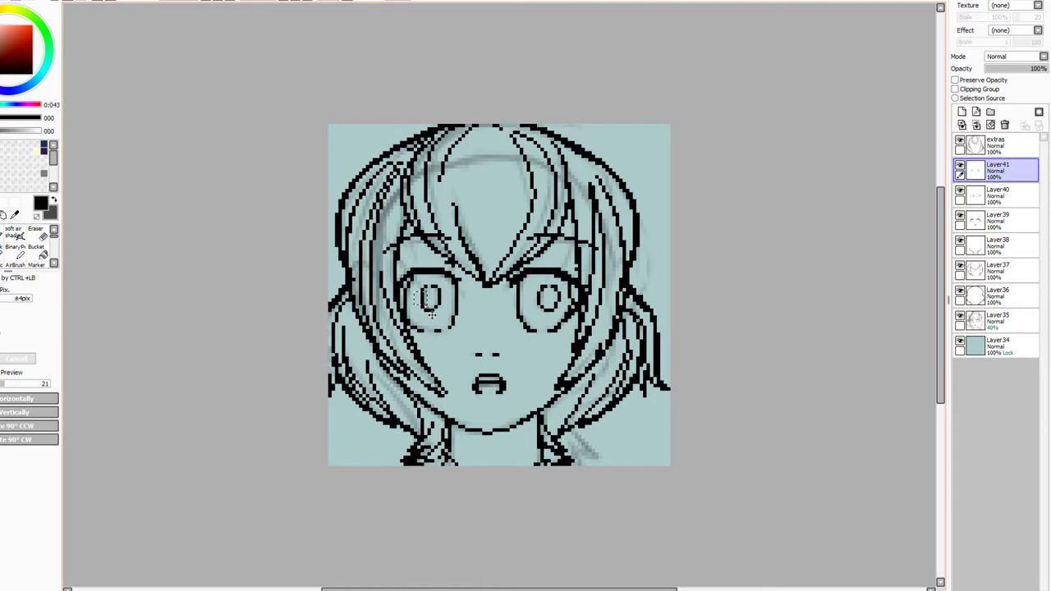
{"action": "key", "text": "Left"}
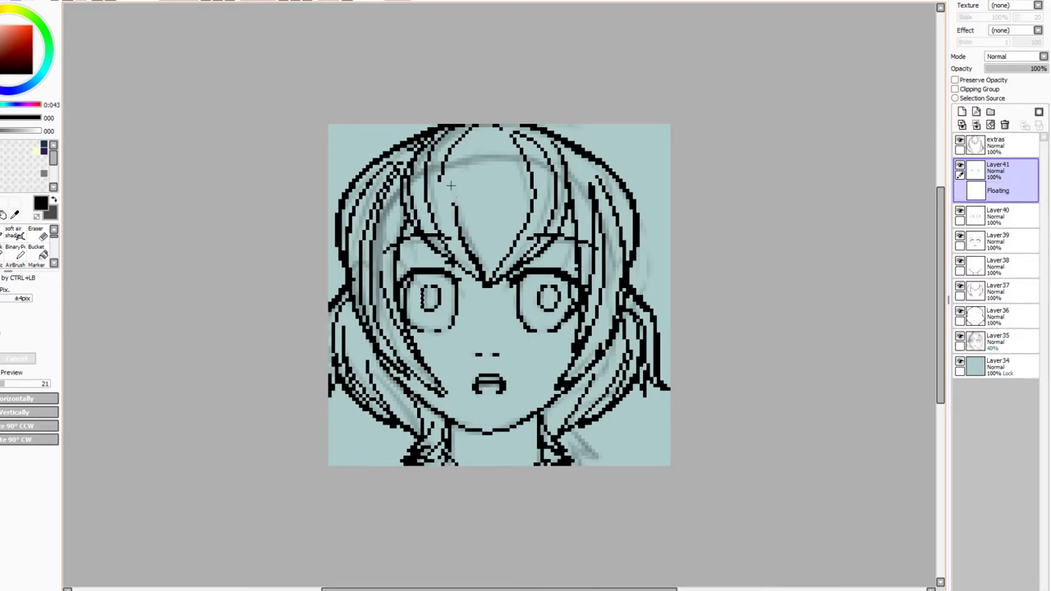
{"action": "key", "text": "ctrl+d"}
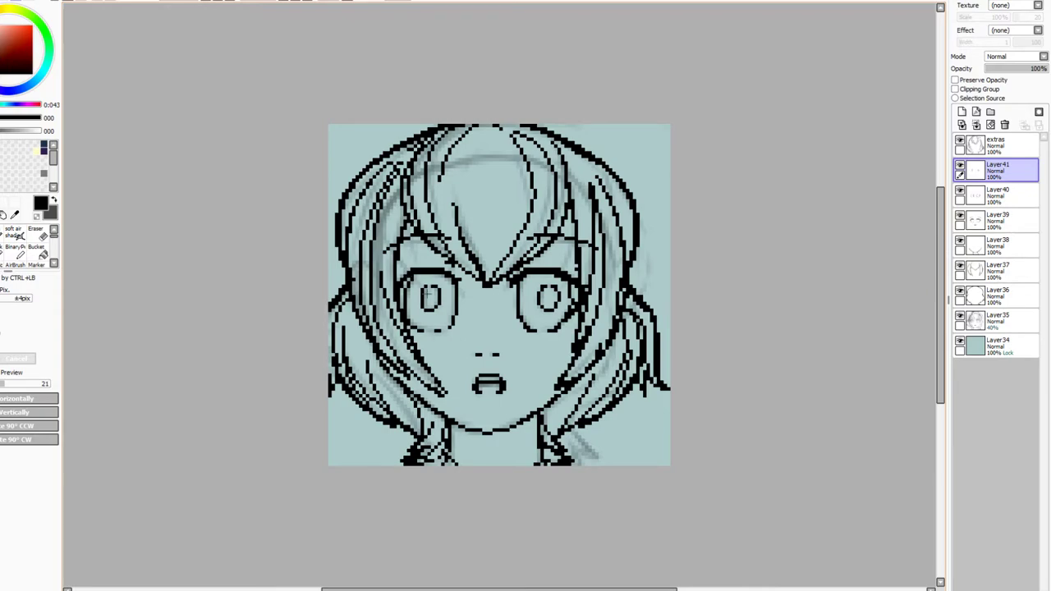
Refine the left-hand pupil's outline by repeatedly selecting and nudging its pixels
{"action": "left_click", "coordinate": [433, 307]}
{"action": "key", "text": "Return"}
{"action": "left_click", "coordinate": [473, 209], "text": "ctrl"}
{"action": "left_click", "coordinate": [435, 312]}
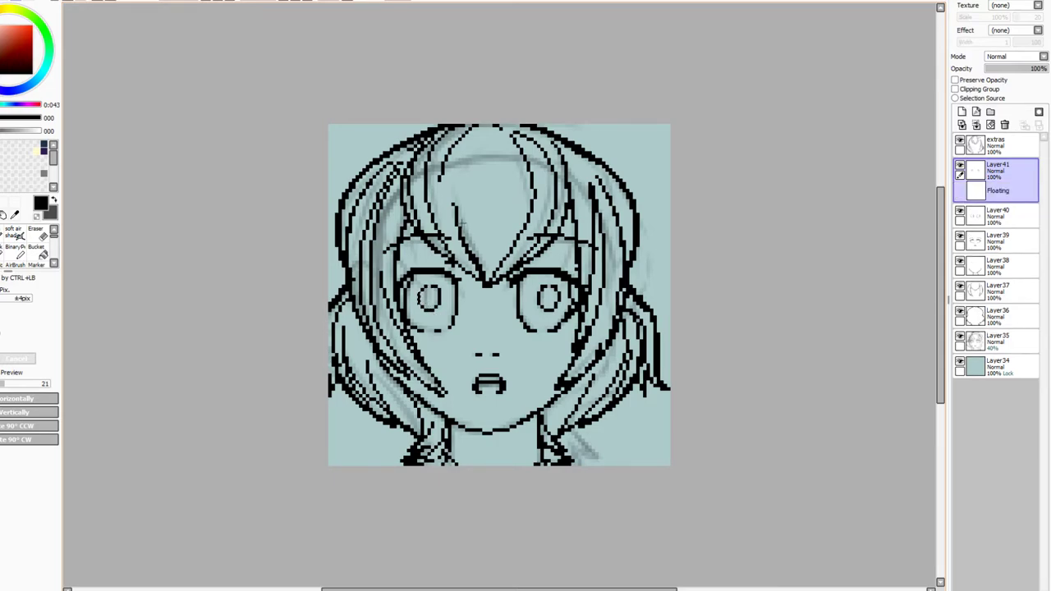
{"action": "key", "text": "Return"}
{"action": "left_click", "coordinate": [465, 245]}
{"action": "key", "text": "Return"}
{"action": "left_click", "coordinate": [466, 250]}
{"action": "key", "text": "Return"}
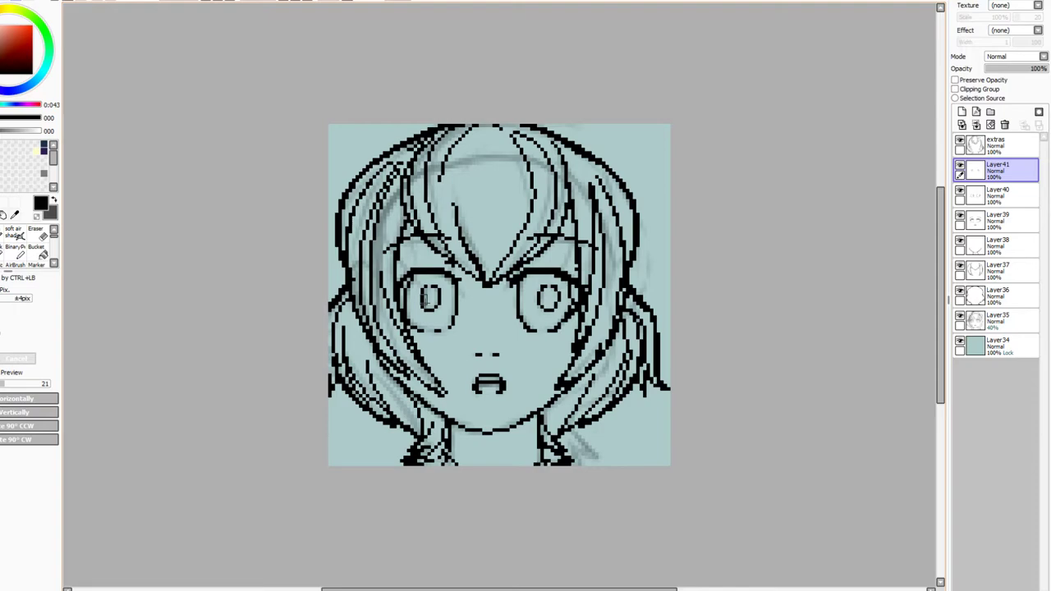
{"action": "left_click", "coordinate": [431, 316]}
{"action": "key", "text": "Return"}
{"action": "left_click", "coordinate": [463, 192]}
{"action": "key", "text": "Return"}
Hide the sketch layer and gather extras and Layer41 through Layer36 in a new layer set
{"action": "left_click", "coordinate": [960, 319]}
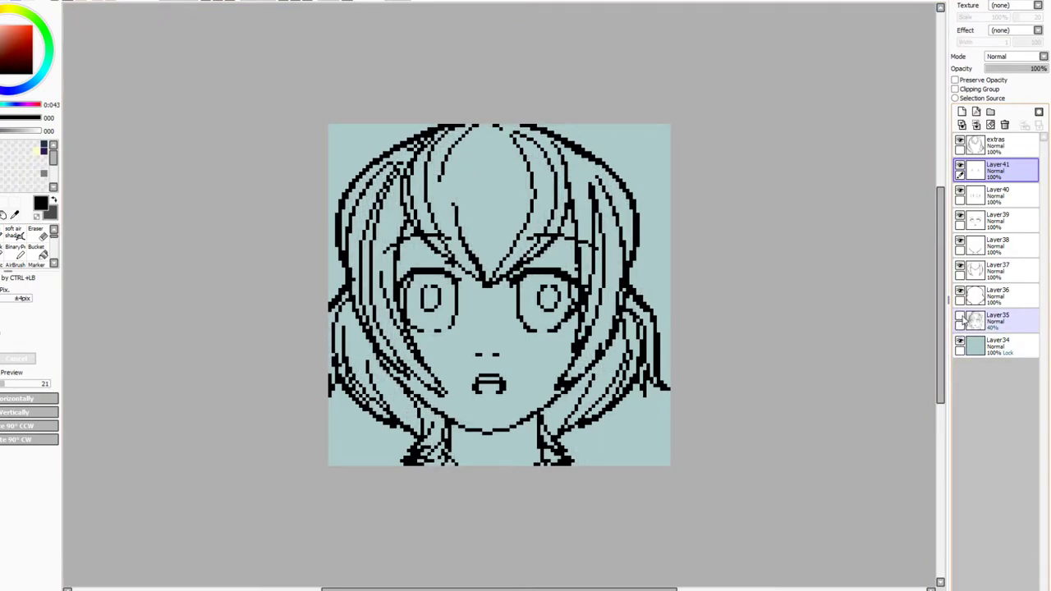
{"action": "left_click", "coordinate": [998, 147]}
{"action": "left_click", "coordinate": [990, 111]}
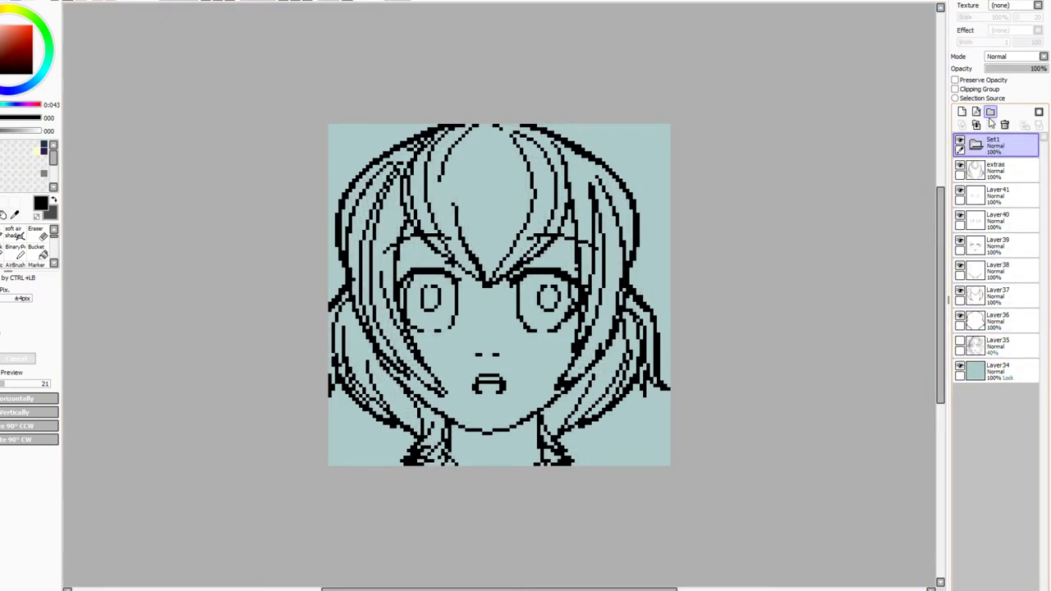
{"action": "left_click_drag", "start_coordinate": [1003, 170], "coordinate": [997, 147]}
{"action": "left_click_drag", "start_coordinate": [1003, 218], "coordinate": [1008, 205]}
{"action": "mouse_move", "coordinate": [1007, 243]}
{"action": "left_mouse_down"}
{"action": "mouse_move", "coordinate": [1009, 233]}
{"action": "mouse_move", "coordinate": [1013, 255]}
{"action": "left_mouse_up"}
{"action": "left_click_drag", "start_coordinate": [997, 295], "coordinate": [1013, 283]}
{"action": "left_click_drag", "start_coordinate": [997, 320], "coordinate": [1010, 306]}
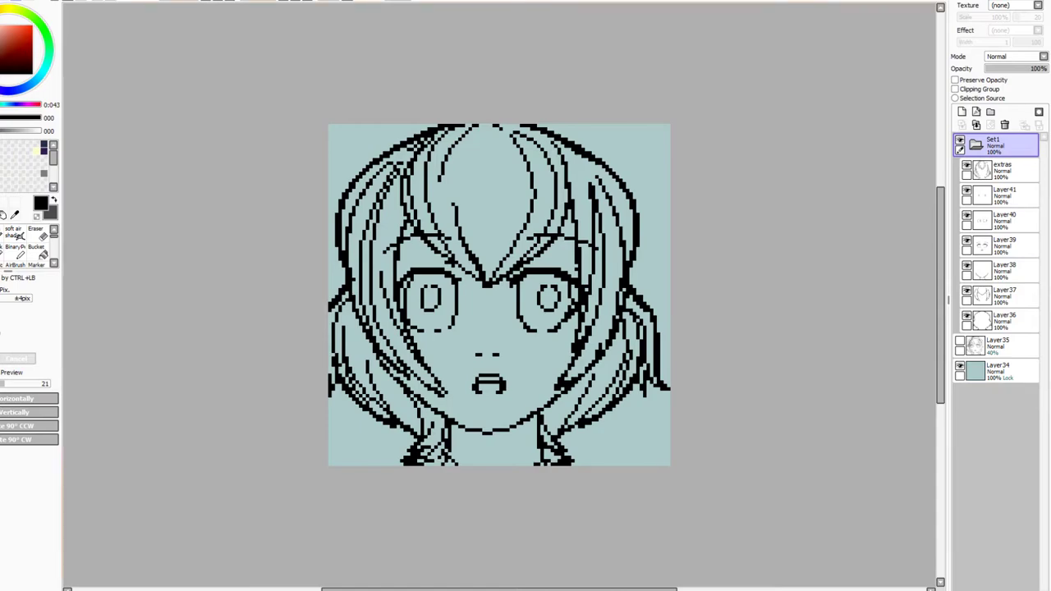
Add a second layer set above the line art set and expand the first set to reach its layers
{"action": "left_click", "coordinate": [975, 145]}
{"action": "left_click", "coordinate": [990, 112]}
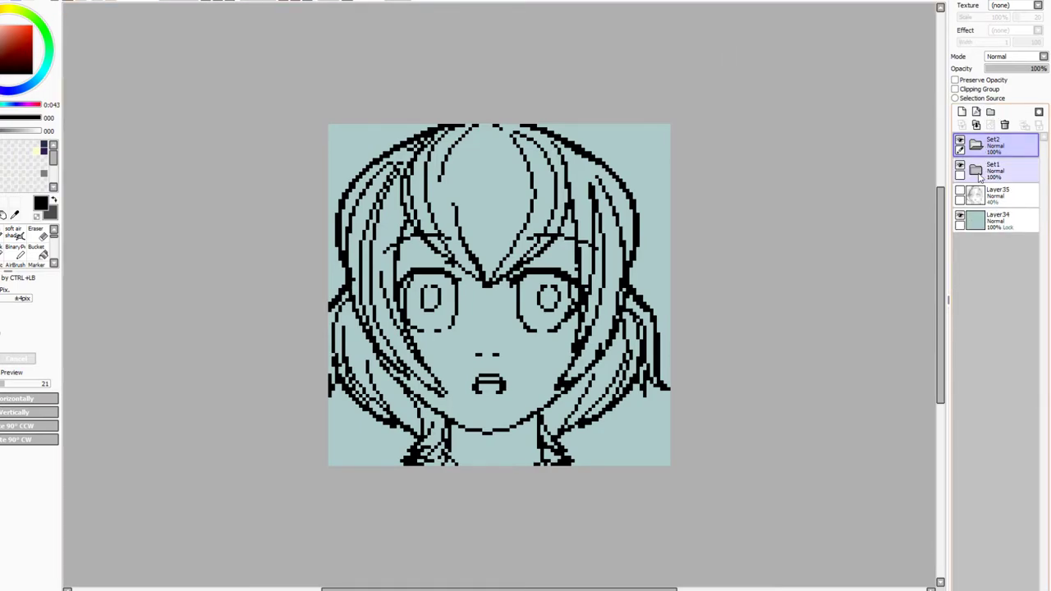
{"action": "left_click", "coordinate": [978, 173]}
{"action": "left_click", "coordinate": [967, 191]}
{"action": "left_click", "coordinate": [966, 191]}
{"action": "left_click", "coordinate": [989, 197]}
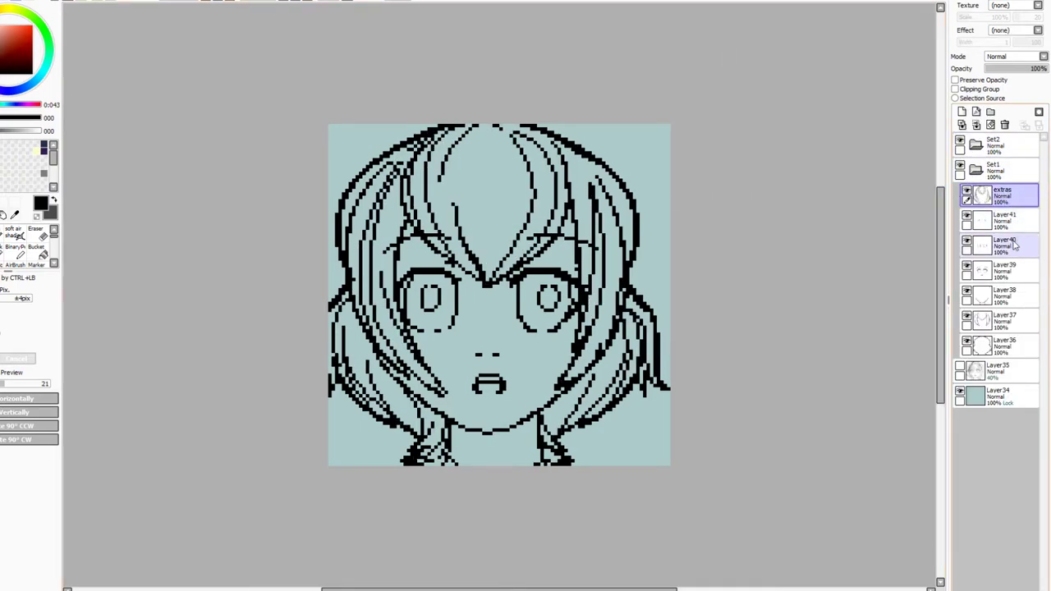
{"action": "left_click", "coordinate": [964, 341]}
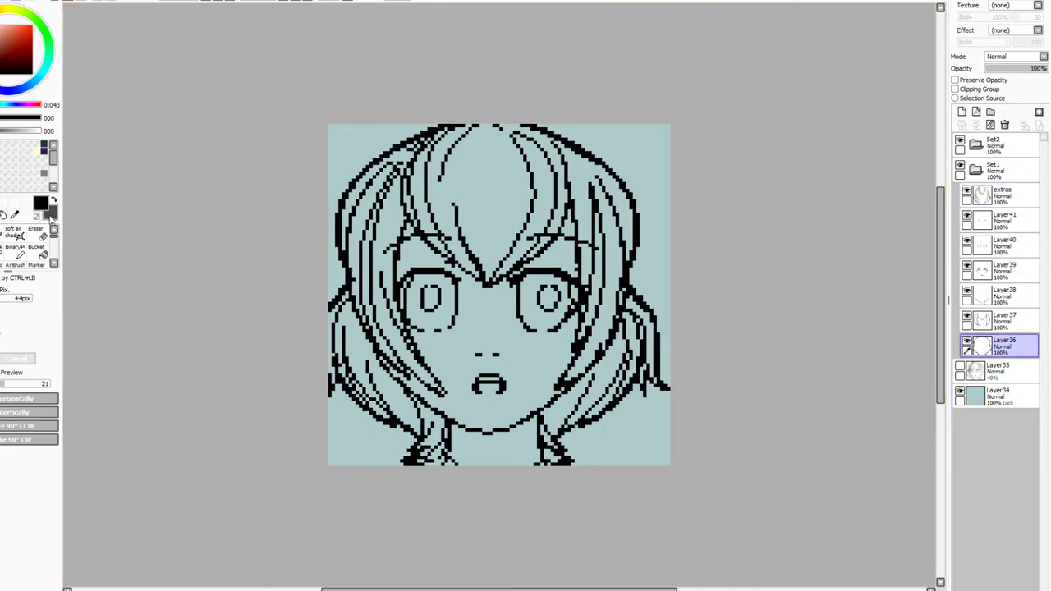
{"action": "left_click", "coordinate": [3, 250]}
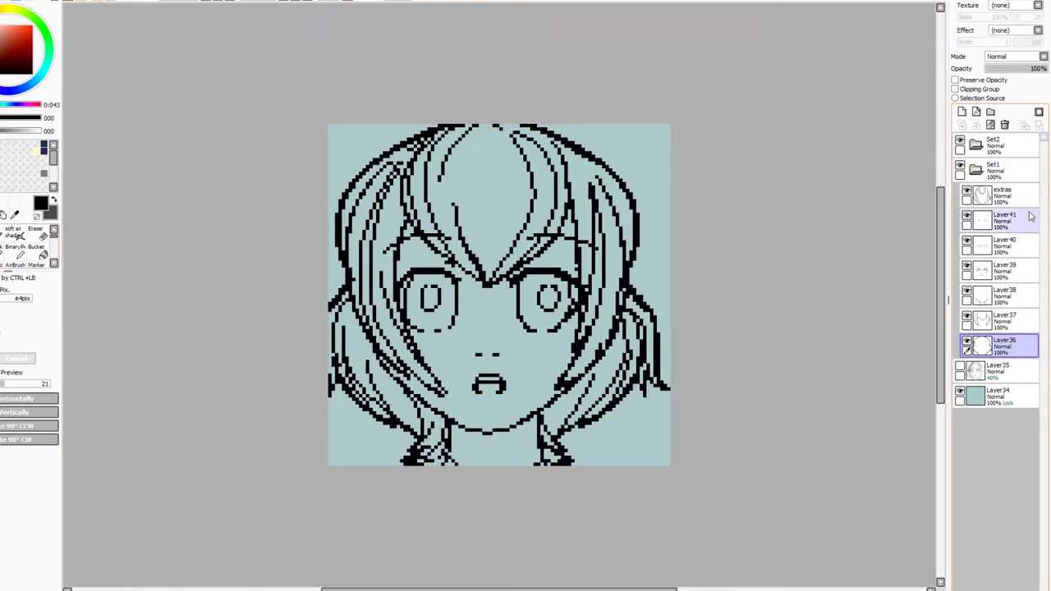
Copy the entire extras layer and shift the right-hand pupil on Layer41 slightly toward the nose
{"action": "left_click", "coordinate": [977, 197]}
{"action": "key", "text": "ctrl+a"}
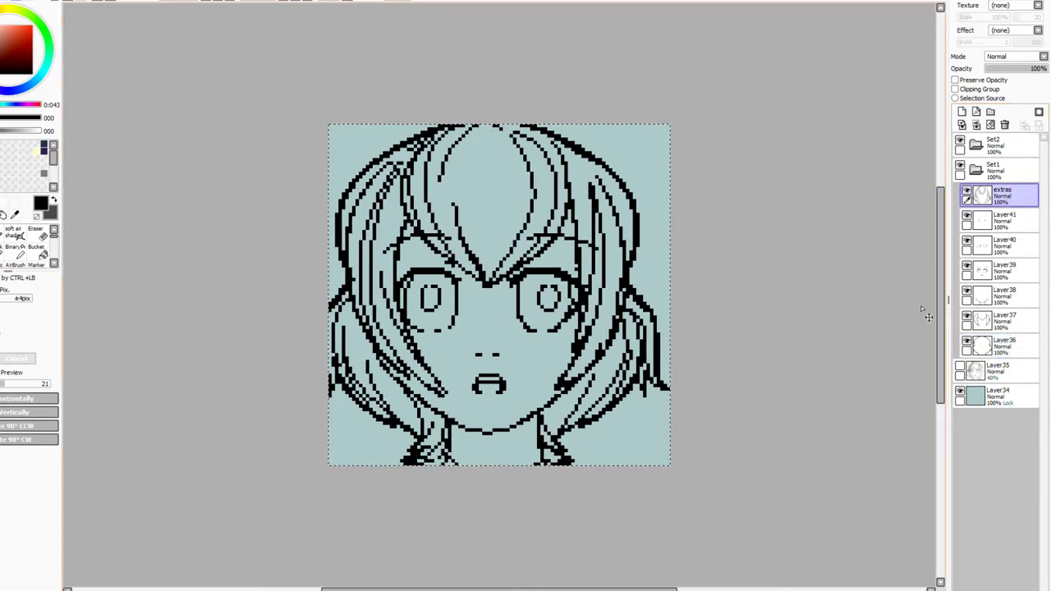
{"action": "left_click", "coordinate": [981, 223]}
{"action": "left_click_drag", "start_coordinate": [519, 254], "coordinate": [578, 341]}
{"action": "key", "text": "ctrl+d"}
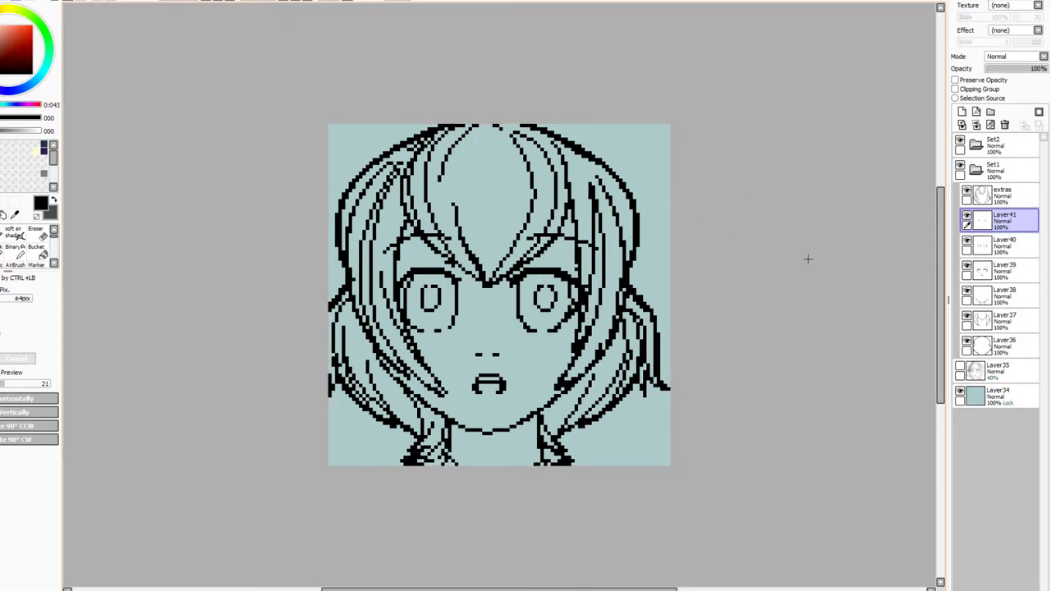
Paste the copied hair strands into Set2 and rename the pasted layer "extra"
{"action": "left_click", "coordinate": [1015, 152]}
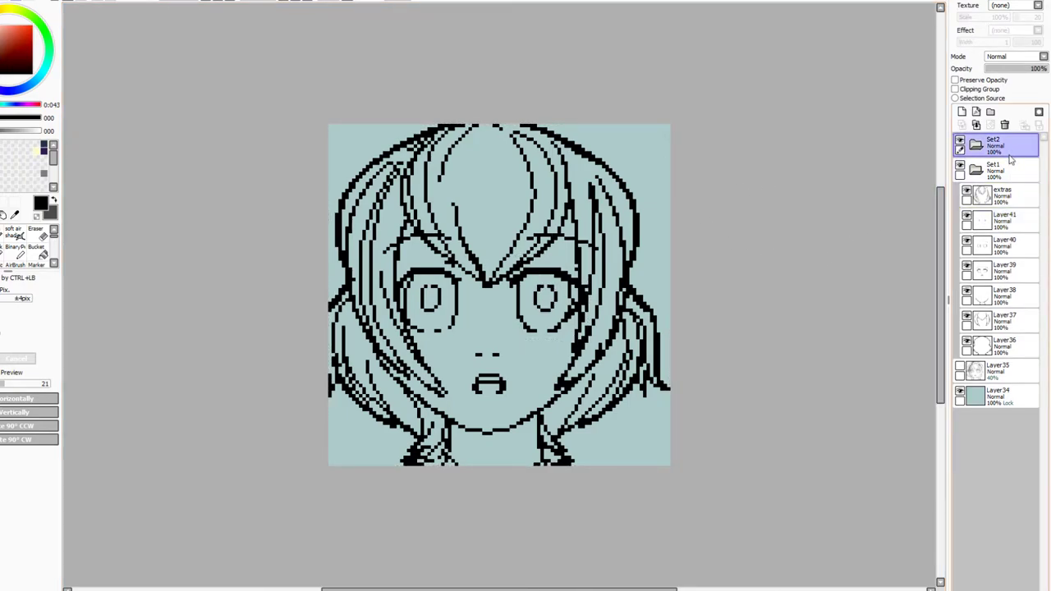
{"action": "key", "text": "ctrl+v"}
{"action": "double_click", "coordinate": [989, 167]}
{"action": "type", "text": "extra"}
{"action": "key", "text": "Return"}
Merge the pupil layer Layer41 down into the iris layer Layer40
{"action": "left_click", "coordinate": [967, 266]}
{"action": "left_click", "coordinate": [966, 266]}
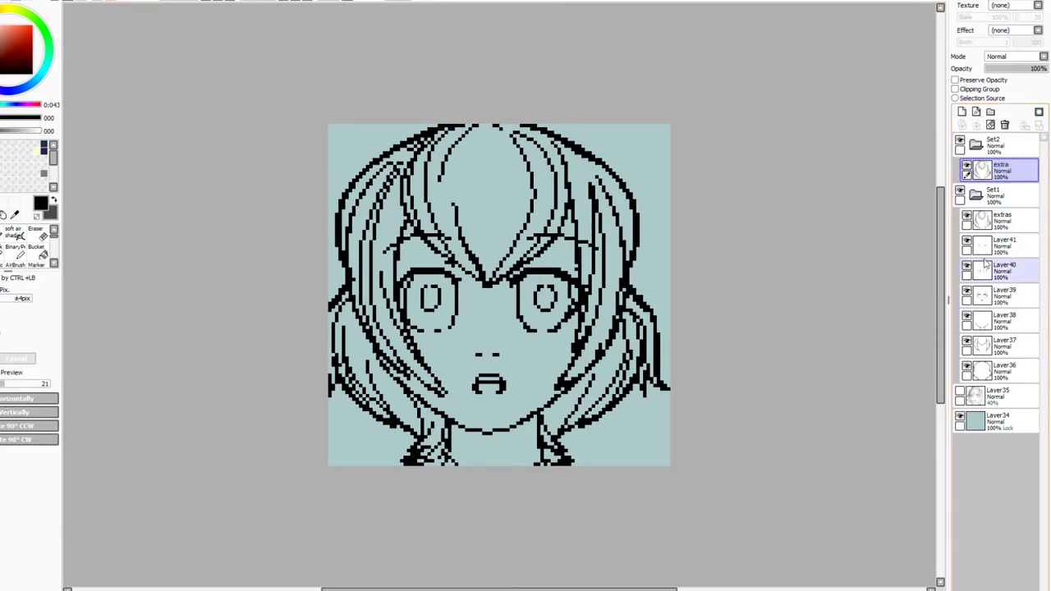
{"action": "left_click", "coordinate": [986, 244]}
{"action": "left_click", "coordinate": [976, 124]}
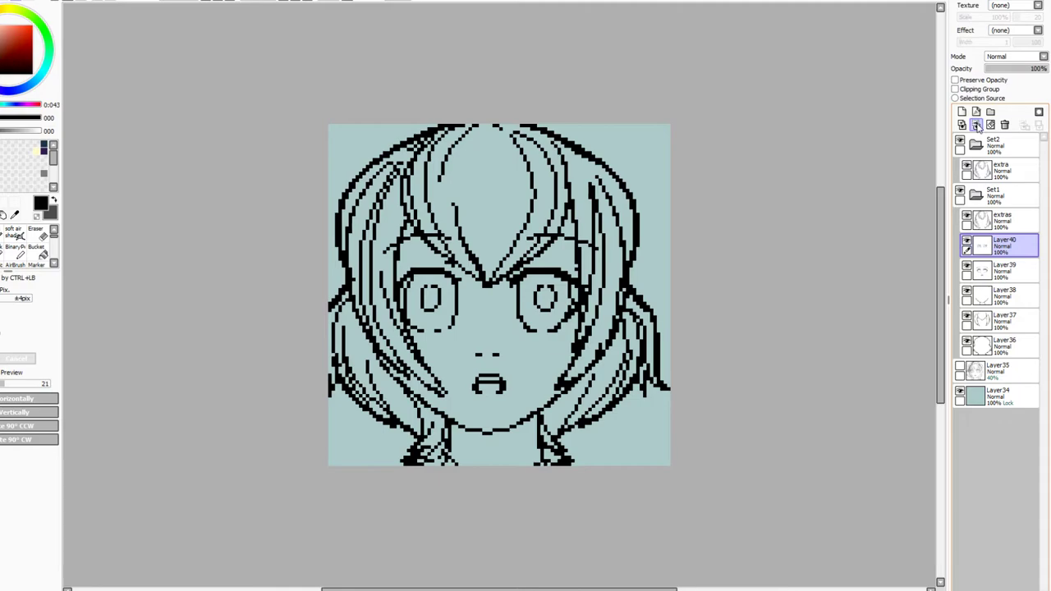
Merge Layer40 into Layer39 to copy the whole set of facial features, and undo the layer merges
{"action": "left_click", "coordinate": [976, 125]}
{"action": "key", "text": "ctrl+a"}
{"action": "scroll", "coordinate": [671, 523], "scroll_direction": "down", "scroll_amount": 1}
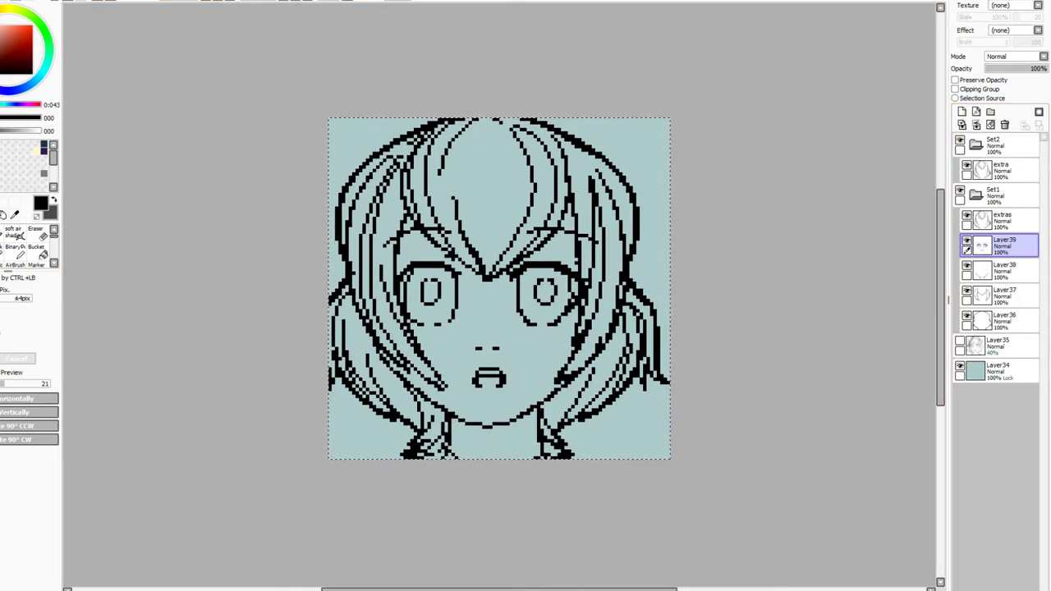
{"action": "key", "text": "ctrl+d"}
{"action": "key", "text": "ctrl+z"}
{"action": "key", "text": "ctrl+z"}
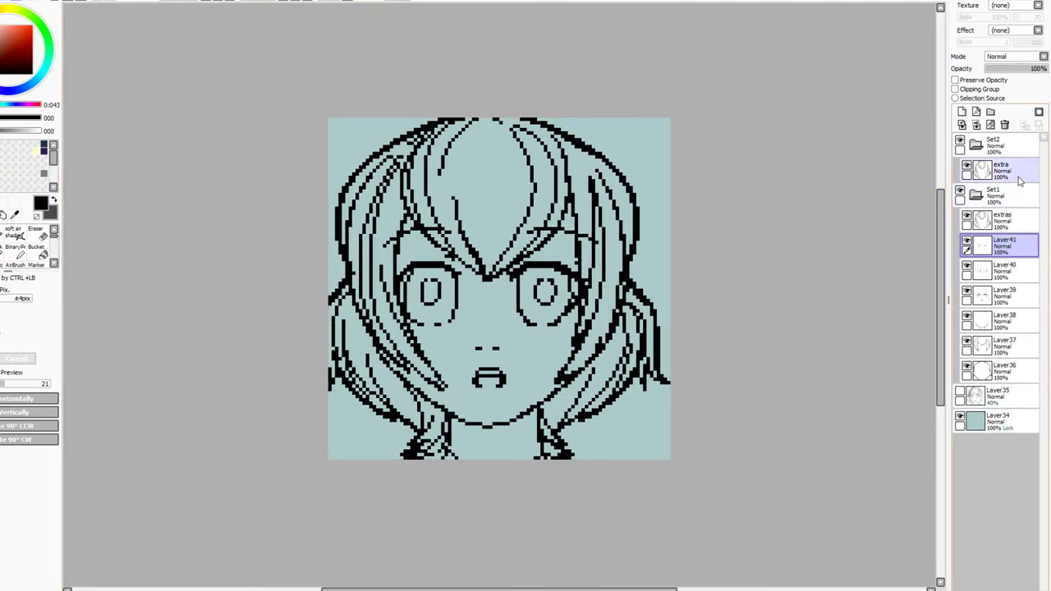
Paste the copied facial features above the extra layer in Set2 and rename the pasted layer "eyes"
{"action": "left_click", "coordinate": [1018, 174]}
{"action": "key", "text": "ctrl+shift+n"}
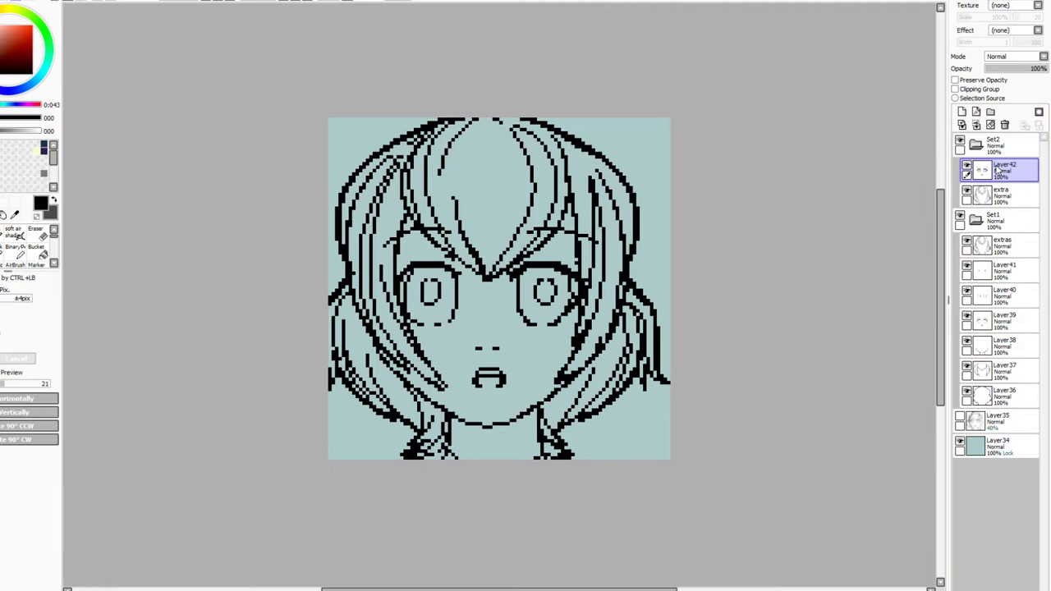
{"action": "double_click", "coordinate": [997, 169]}
{"action": "type", "text": "eyes"}
{"action": "key", "text": "Return"}
Hide extras, Layer41, Layer40 and Layer39 in Set1, plus the extra and eyes layers in Set2
{"action": "left_click", "coordinate": [966, 242]}
{"action": "left_click", "coordinate": [967, 266]}
{"action": "left_click", "coordinate": [966, 293]}
{"action": "left_click", "coordinate": [966, 318]}
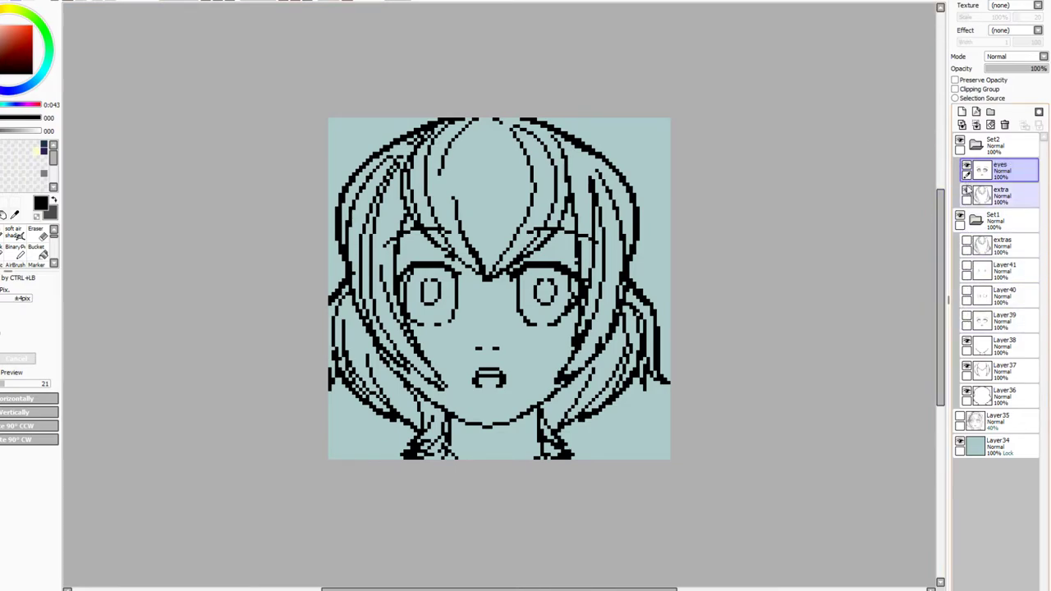
{"action": "left_click", "coordinate": [966, 195]}
{"action": "left_click", "coordinate": [967, 169]}
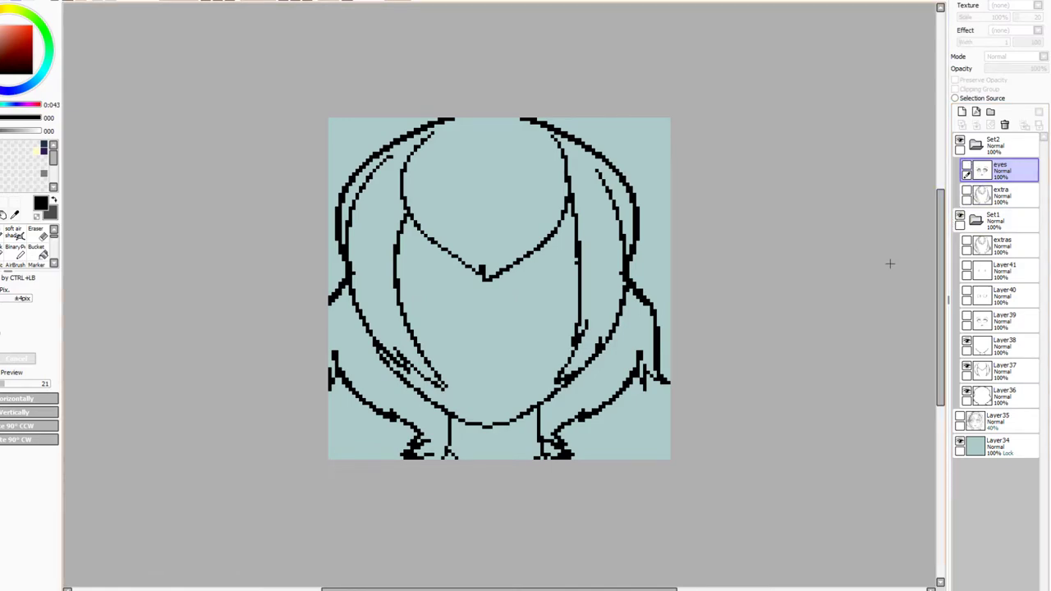
Flatten Set1 temporarily to copy its visible head and hair outlines as one image, and undo the flattening
{"action": "left_click", "coordinate": [977, 222]}
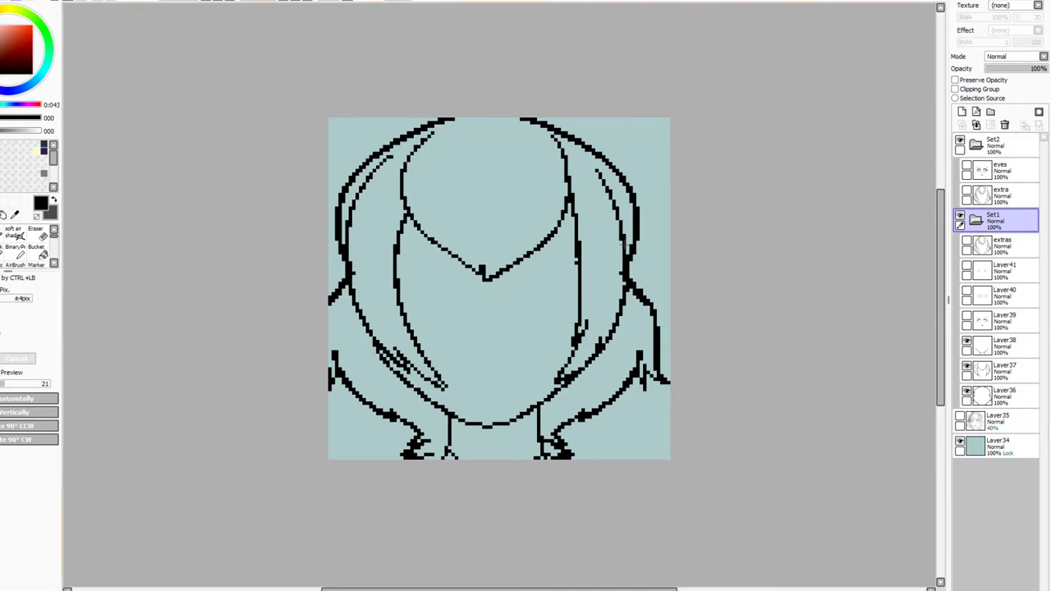
{"action": "left_click", "coordinate": [975, 125]}
{"action": "key", "text": "ctrl+a"}
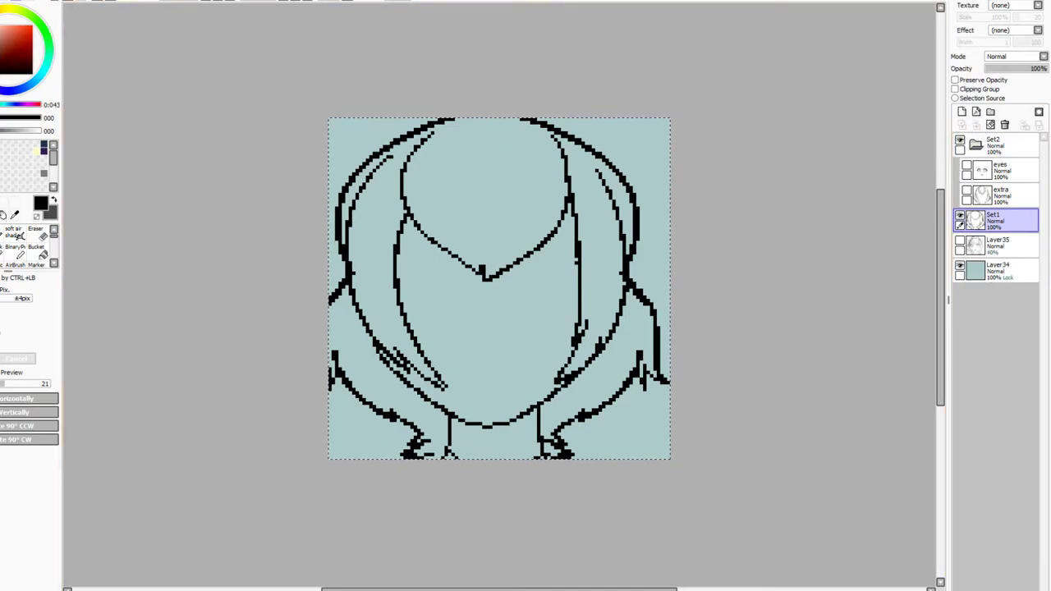
{"action": "key", "text": "ctrl+d"}
{"action": "key", "text": "ctrl+z"}
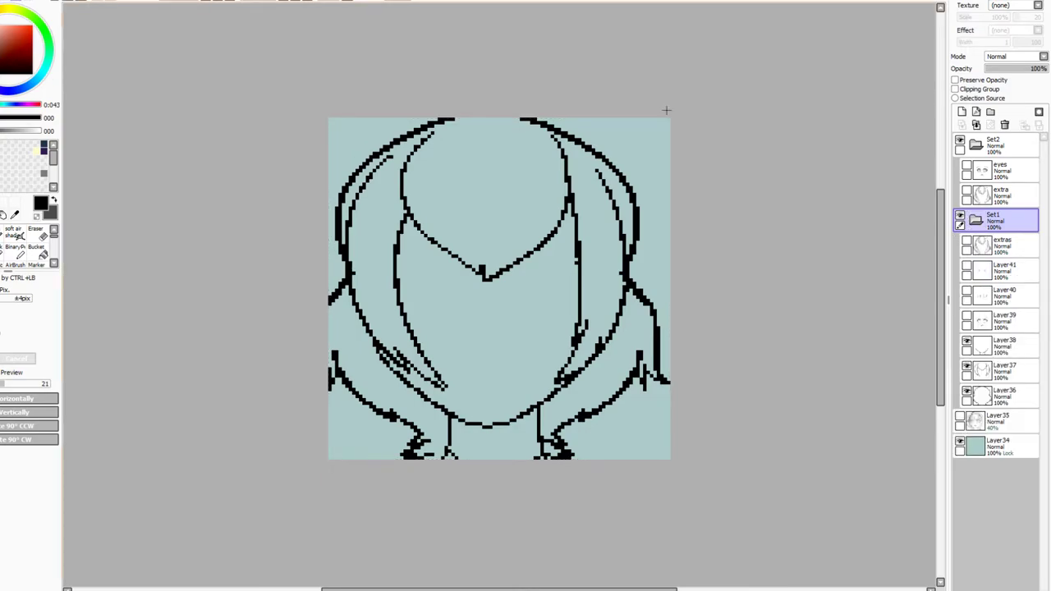
Show extras, Layer41, Layer40 and Layer39 in Set1 again and preserve the opacity of the extras layer
{"action": "left_click", "coordinate": [973, 246]}
{"action": "left_click", "coordinate": [967, 266]}
{"action": "left_click", "coordinate": [967, 241]}
{"action": "left_click", "coordinate": [966, 292]}
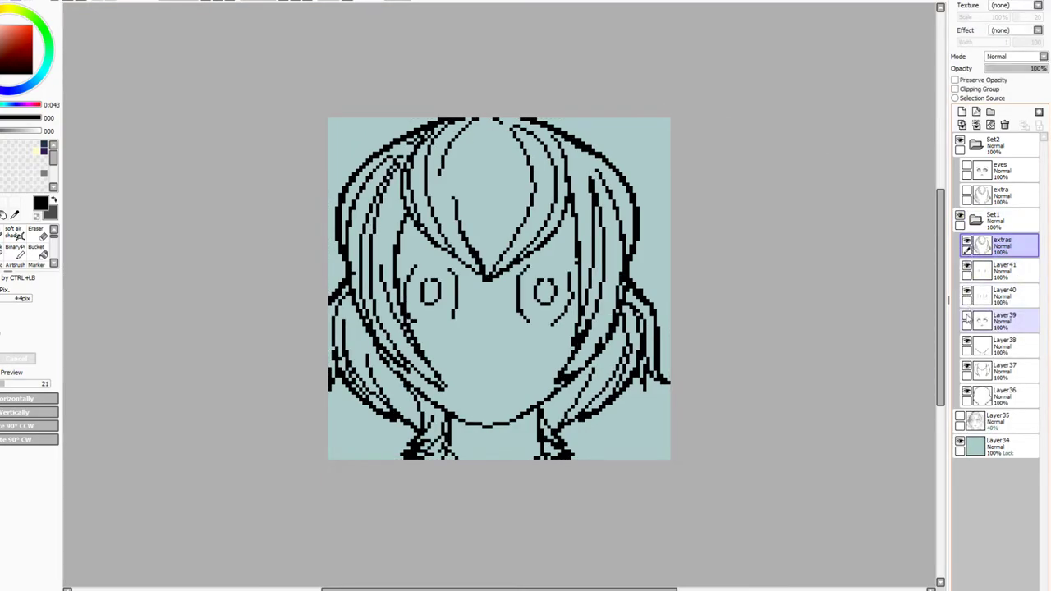
{"action": "left_click", "coordinate": [966, 317]}
{"action": "left_click", "coordinate": [954, 79]}
{"action": "left_click", "coordinate": [976, 220]}
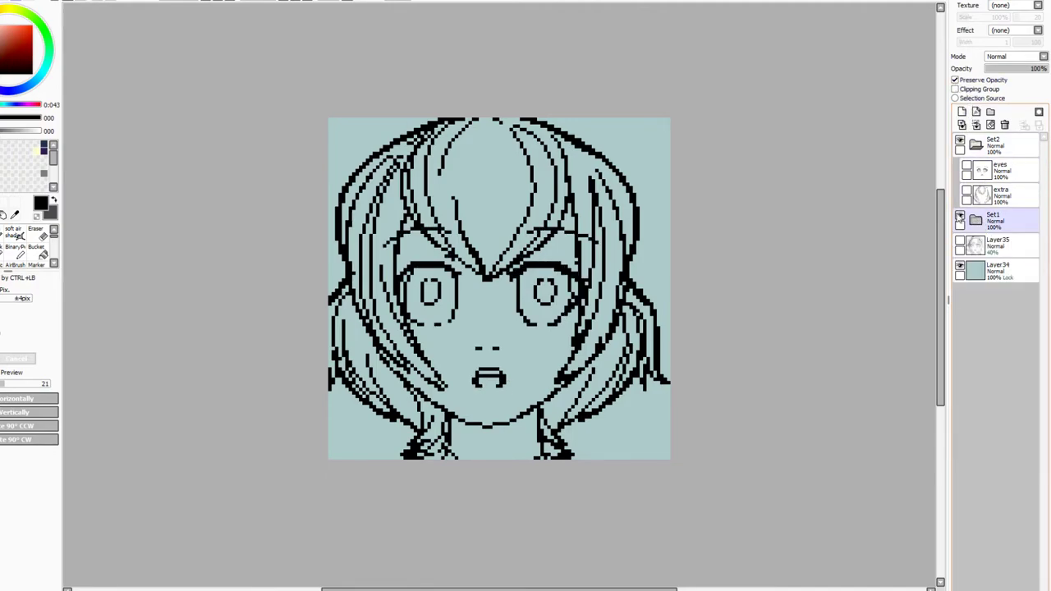
{"action": "left_click", "coordinate": [959, 217]}
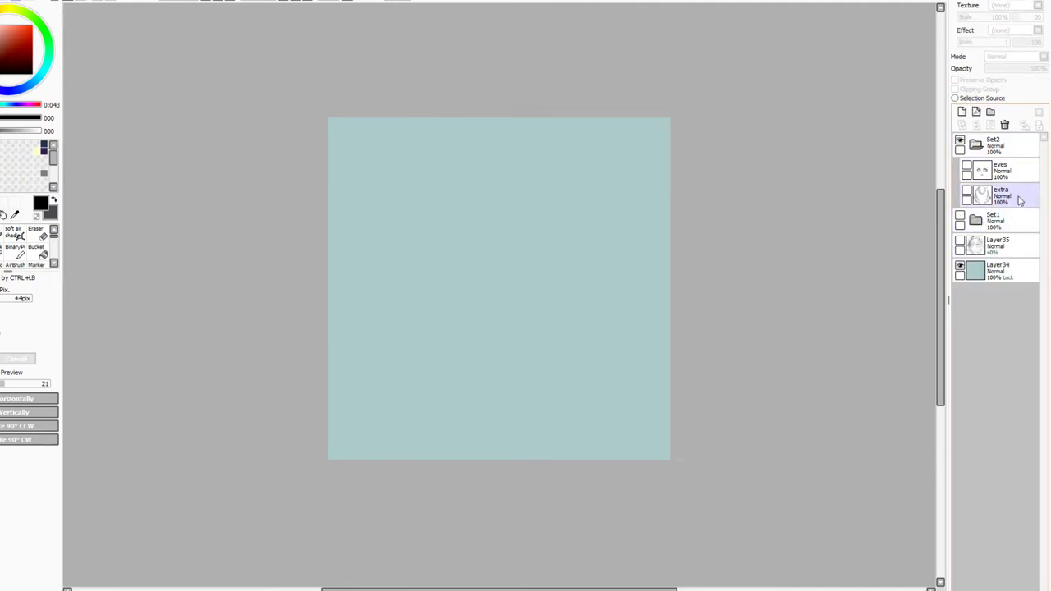
{"action": "left_click", "coordinate": [977, 220]}
{"action": "left_click", "coordinate": [959, 217]}
{"action": "left_click", "coordinate": [975, 220]}
{"action": "left_click", "coordinate": [973, 245]}
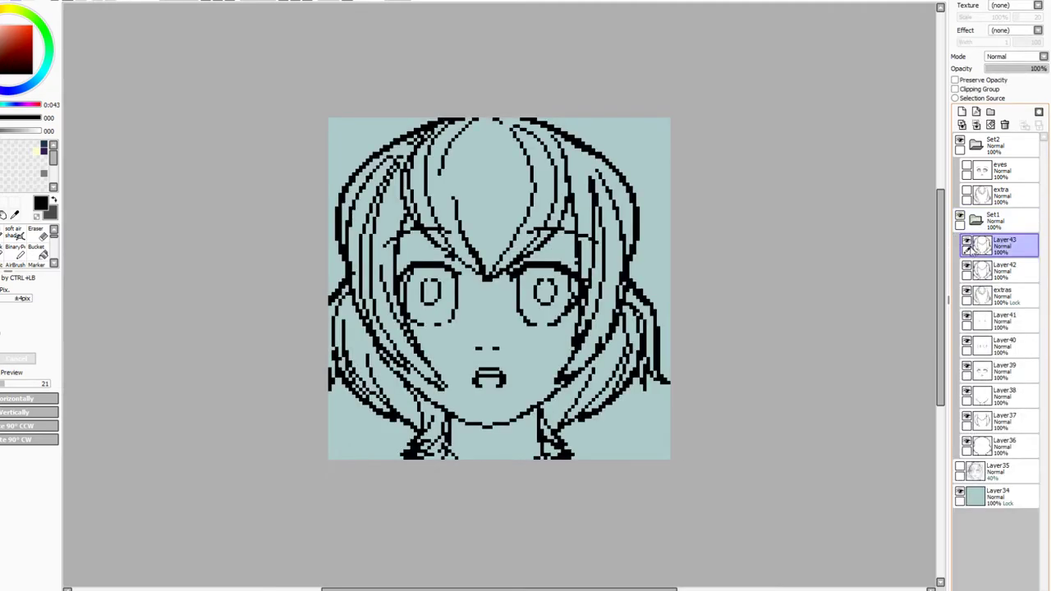
{"action": "left_click", "coordinate": [1004, 125]}
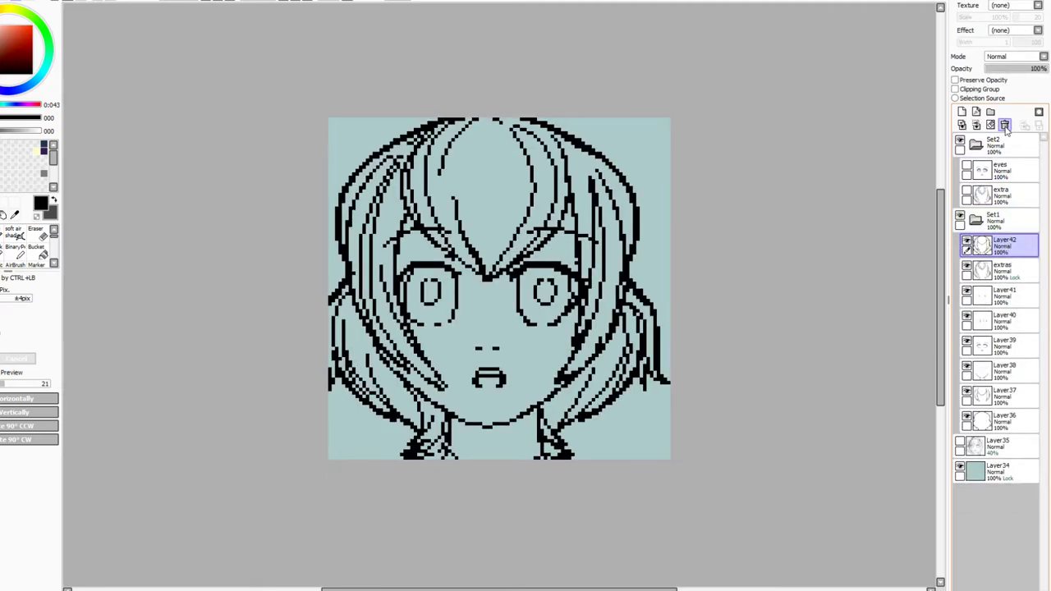
{"action": "left_click", "coordinate": [1004, 125]}
Paste the copied outlines into Set2 and place the pasted layer below the extra layer
{"action": "left_click", "coordinate": [1005, 202]}
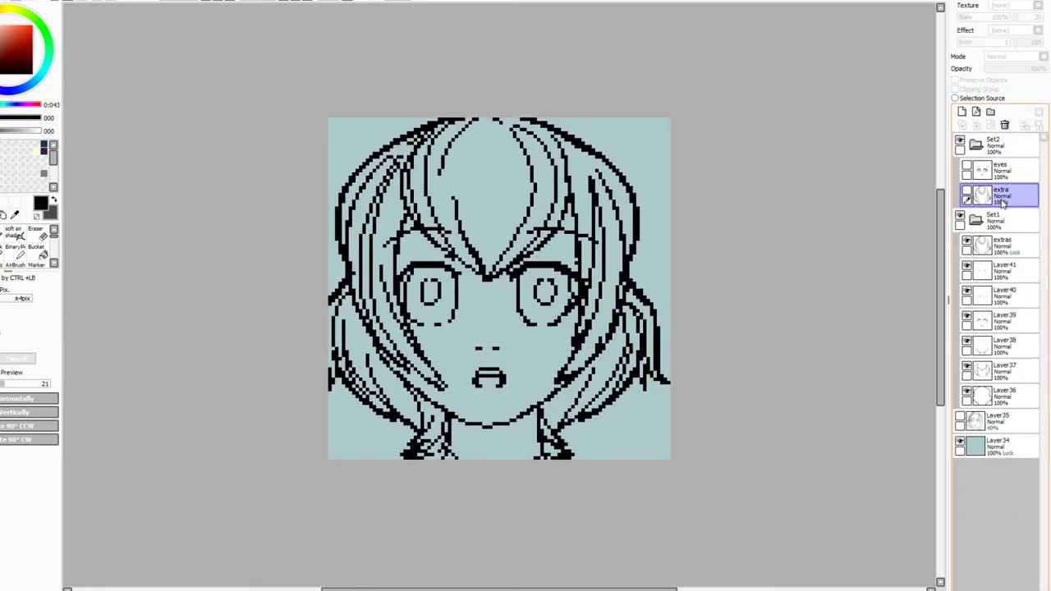
{"action": "key", "text": "ctrl+v"}
{"action": "left_click_drag", "start_coordinate": [1006, 203], "coordinate": [1010, 233]}
{"action": "left_click", "coordinate": [968, 265]}
{"action": "left_click", "coordinate": [967, 265]}
Preserve the opacity of Set1, then collapse and hide the whole set
{"action": "left_click", "coordinate": [1023, 245]}
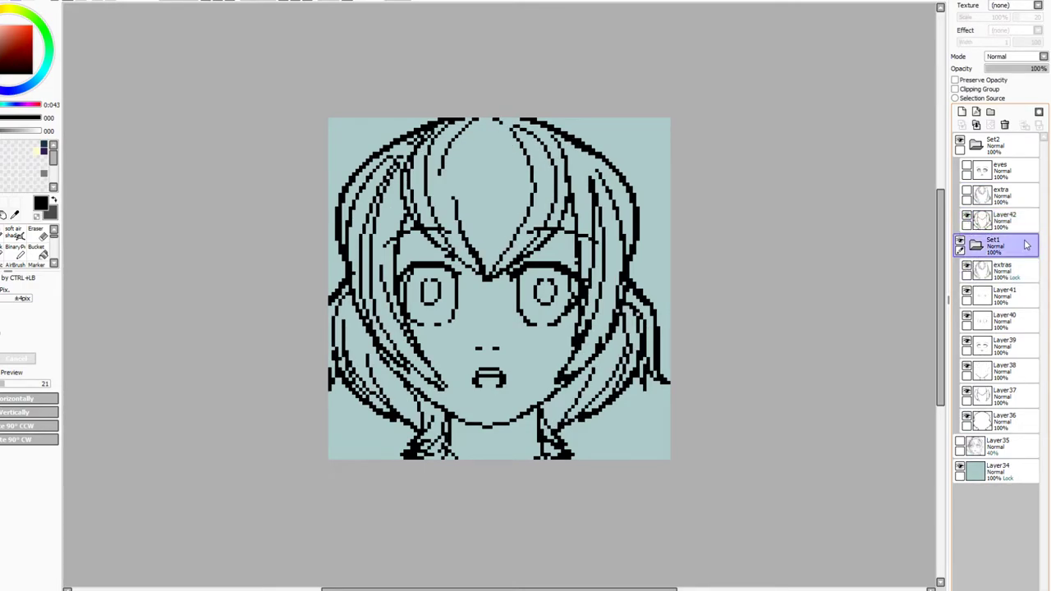
{"action": "left_click", "coordinate": [955, 80]}
{"action": "left_click", "coordinate": [974, 245]}
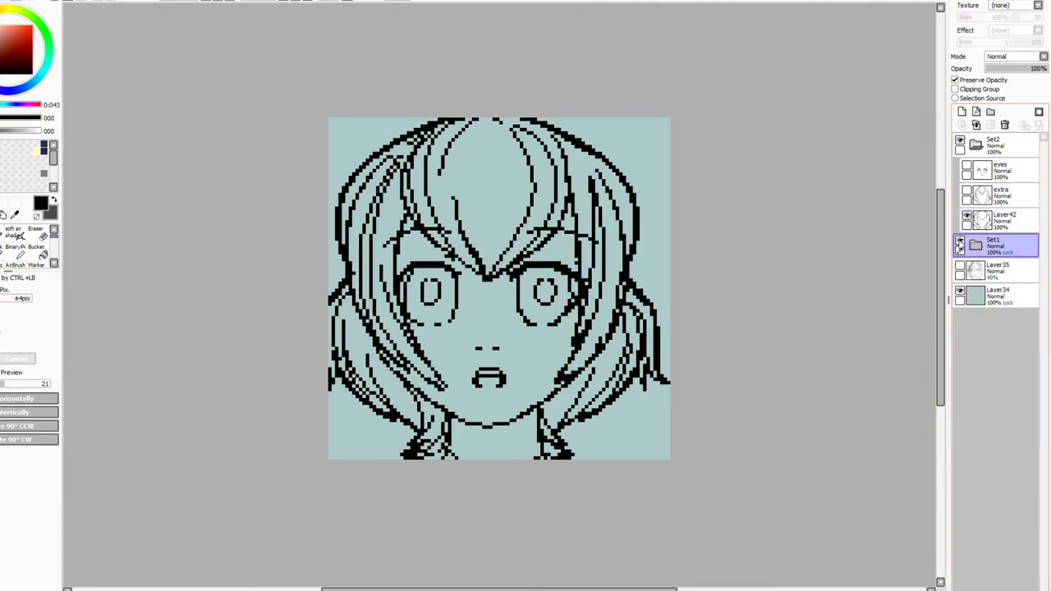
{"action": "left_click", "coordinate": [959, 242]}
Show the extra and eyes layers in Set2 and move eyes below extra
{"action": "left_click", "coordinate": [967, 191]}
{"action": "left_click", "coordinate": [967, 166]}
{"action": "left_click_drag", "start_coordinate": [1013, 173], "coordinate": [1009, 208]}
Preserve the opacity of the extra, eyes and Layer42 line art layers in Set2
{"action": "left_click", "coordinate": [1015, 172]}
{"action": "left_click", "coordinate": [954, 79]}
{"action": "left_click", "coordinate": [1010, 197]}
{"action": "left_click", "coordinate": [955, 80]}
{"action": "left_click", "coordinate": [1005, 220]}
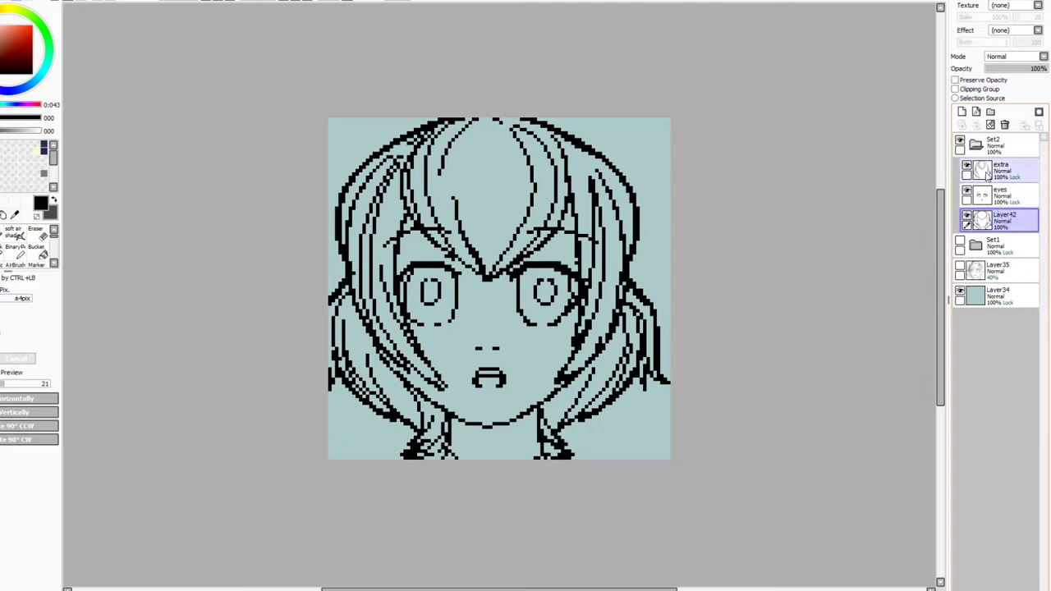
{"action": "left_click", "coordinate": [954, 80]}
Add two nested layer sets inside Set2, placing one above Layer42 and the other below it
{"action": "left_click", "coordinate": [990, 111]}
{"action": "left_click", "coordinate": [990, 112]}
{"action": "left_click_drag", "start_coordinate": [997, 246], "coordinate": [999, 278]}
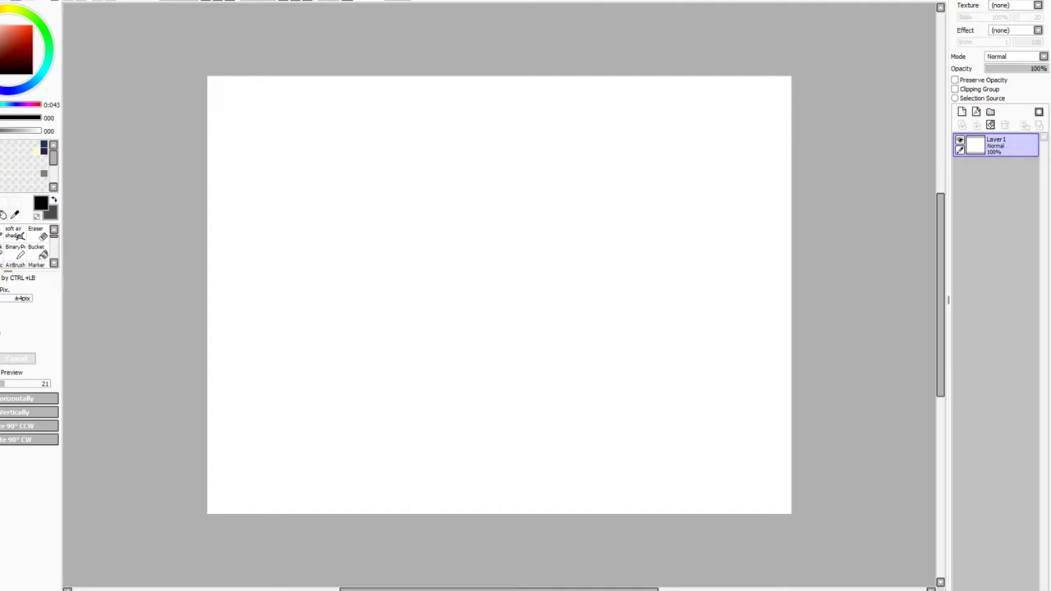
Paste the pink star-background reference portrait into the new canvas and enlarge the line art canvas window beside it
{"action": "key", "text": "ctrl+v"}
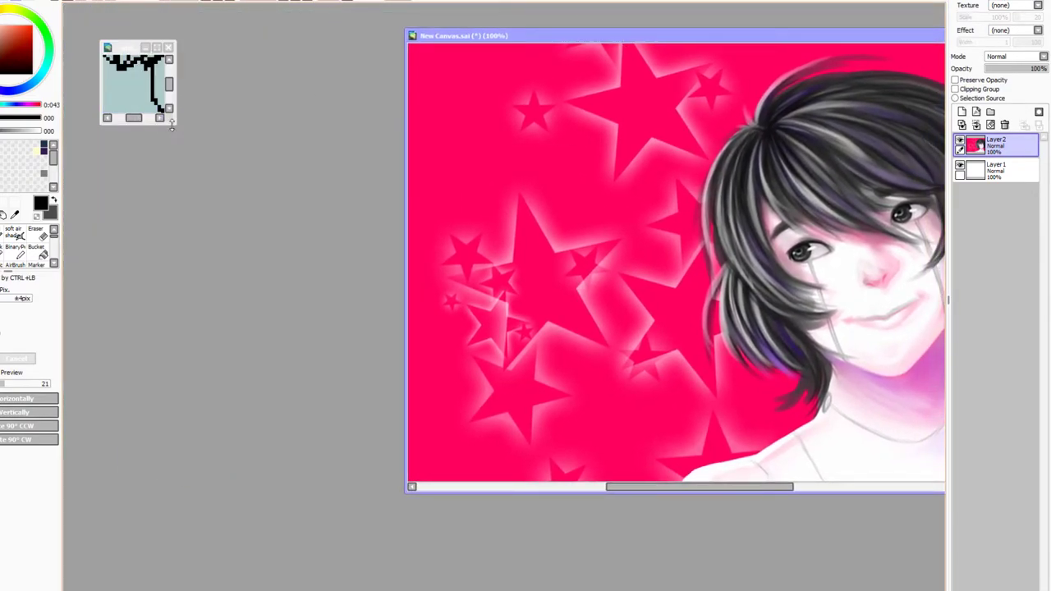
{"action": "left_click", "coordinate": [173, 124]}
{"action": "left_click_drag", "start_coordinate": [178, 126], "coordinate": [635, 568]}
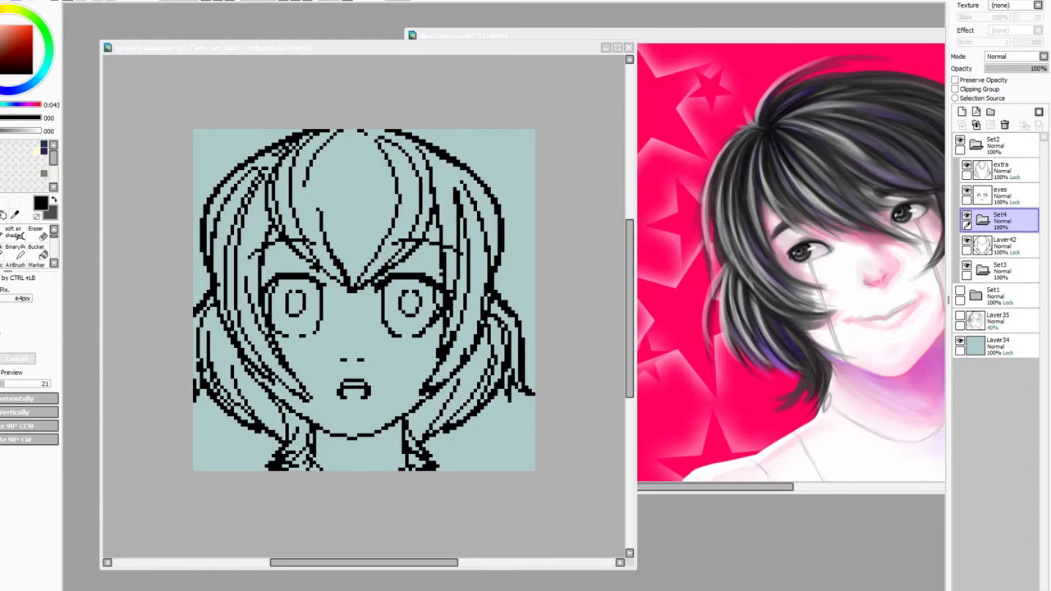
Sample the near-white skin colour from the reference portrait and return to the line art canvas
{"action": "left_click", "coordinate": [14, 215]}
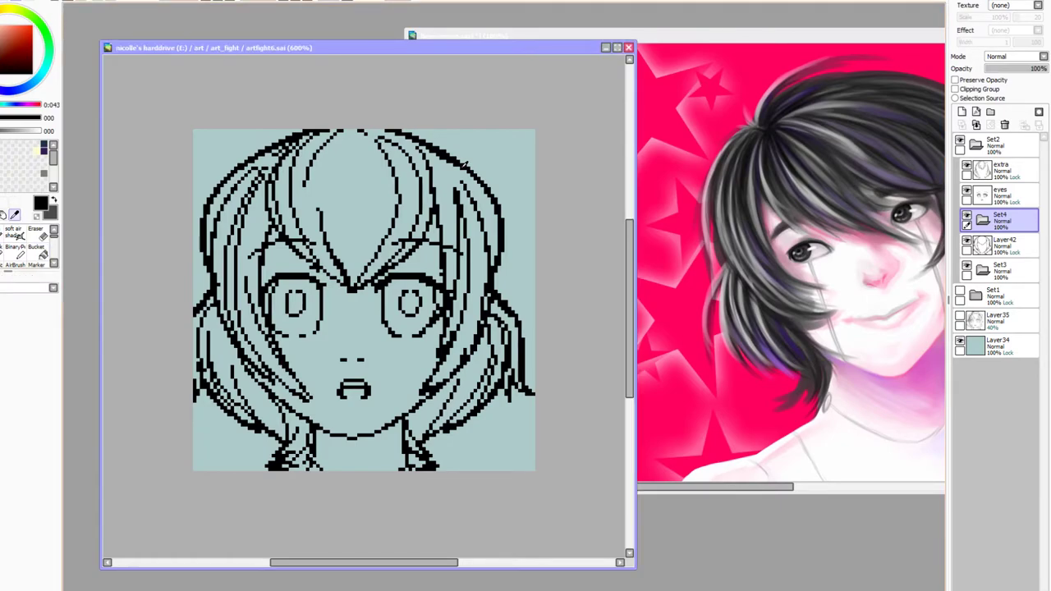
{"action": "left_click", "coordinate": [812, 263]}
{"action": "left_click", "coordinate": [809, 253]}
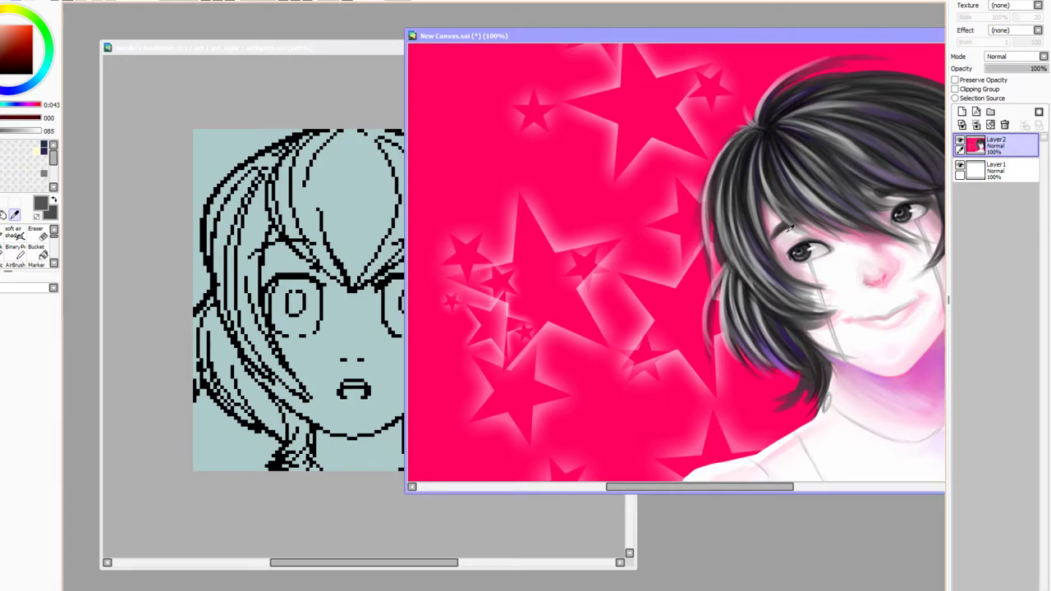
{"action": "key", "text": "x"}
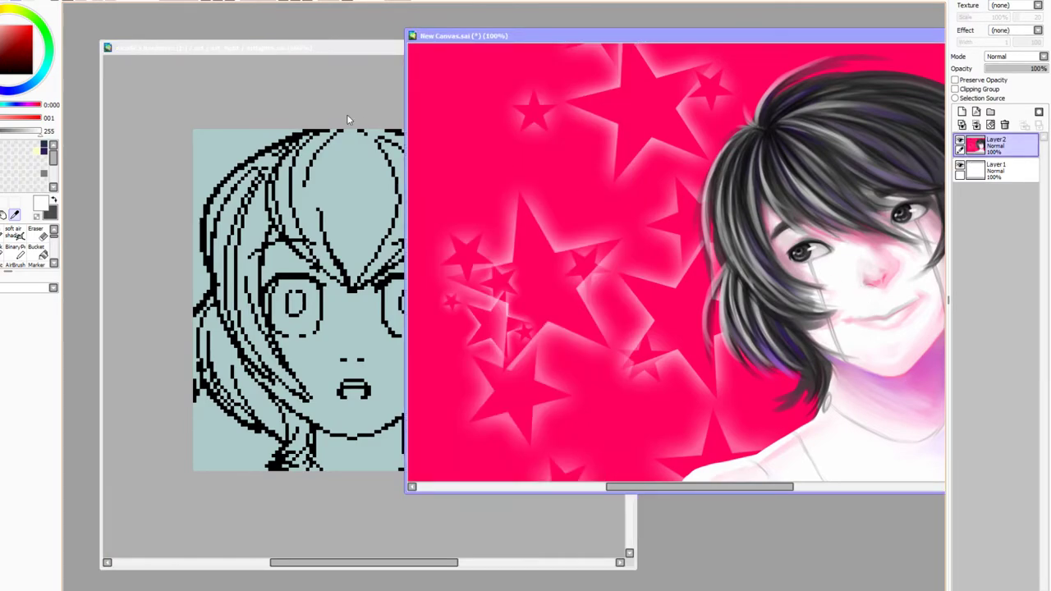
{"action": "left_click", "coordinate": [346, 114]}
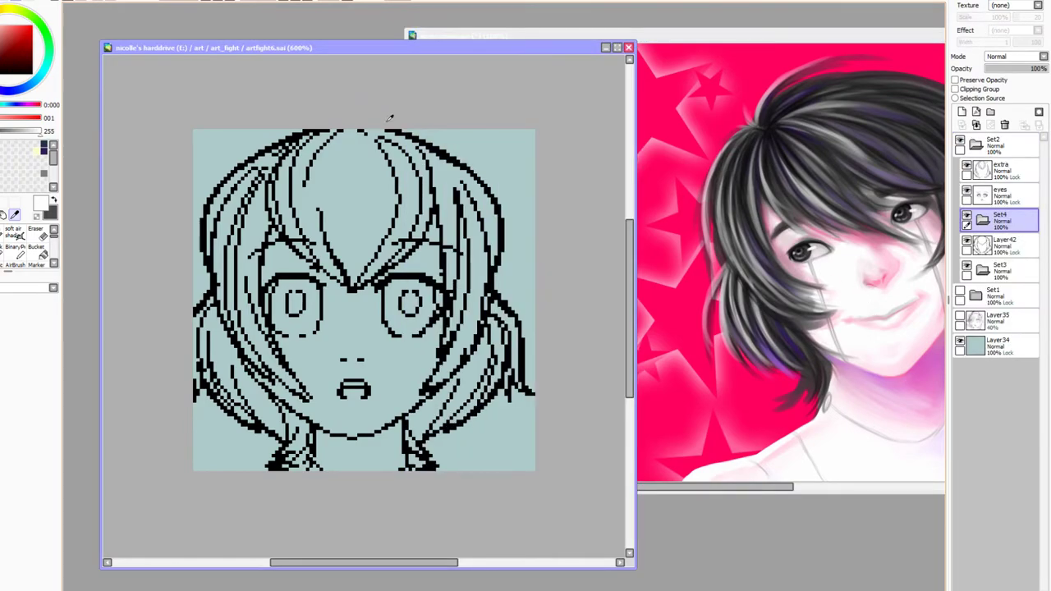
Select the face and neck areas enclosed by the outlines on Layer42 with the Magic Wand
{"action": "left_click", "coordinate": [1001, 243]}
{"action": "left_click", "coordinate": [41, 236]}
{"action": "left_click", "coordinate": [351, 329]}
{"action": "left_click", "coordinate": [339, 460]}
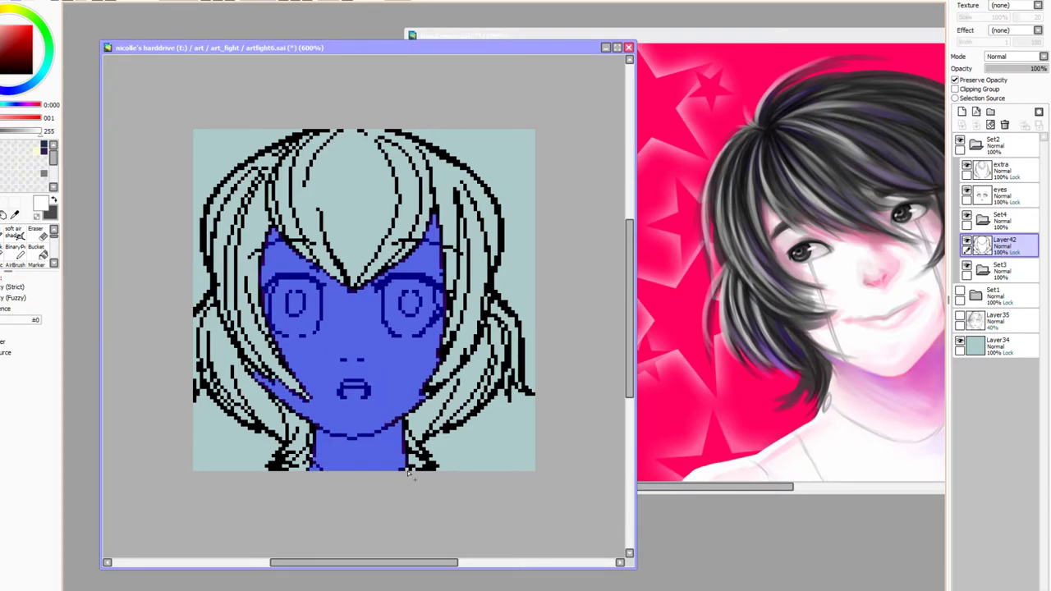
Fill the selected face and neck near-white on a new layer in Set3 using a size 100 Binary Pen, and reduce the pen size to 1
{"action": "left_click", "coordinate": [1010, 270]}
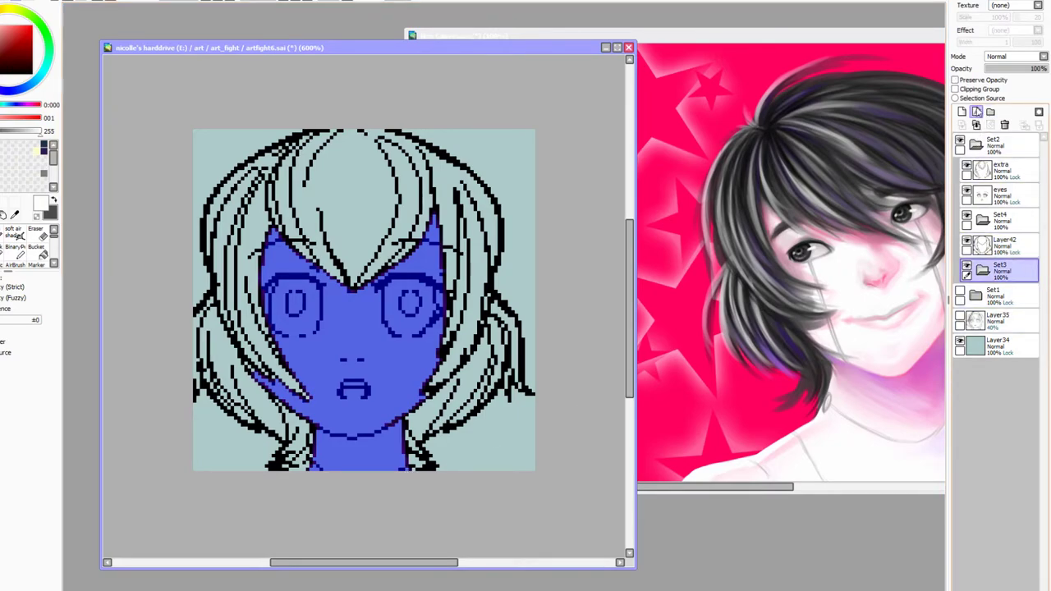
{"action": "left_click", "coordinate": [962, 112]}
{"action": "left_click", "coordinate": [15, 246]}
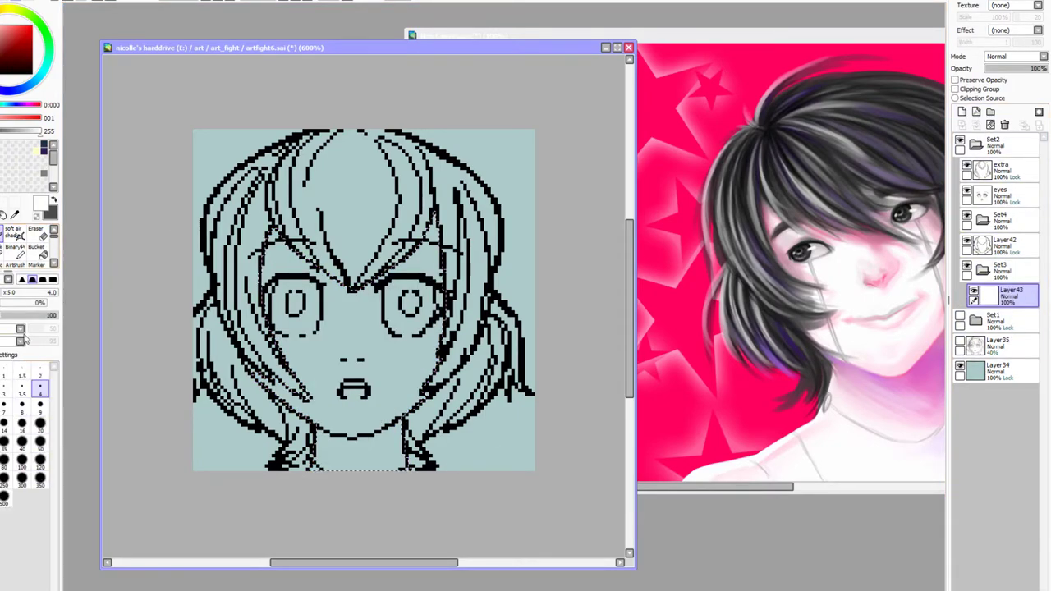
{"action": "left_click", "coordinate": [4, 401]}
{"action": "mouse_move", "coordinate": [284, 216]}
{"action": "left_mouse_down"}
{"action": "mouse_move", "coordinate": [350, 435]}
{"action": "mouse_move", "coordinate": [496, 194]}
{"action": "left_mouse_up"}
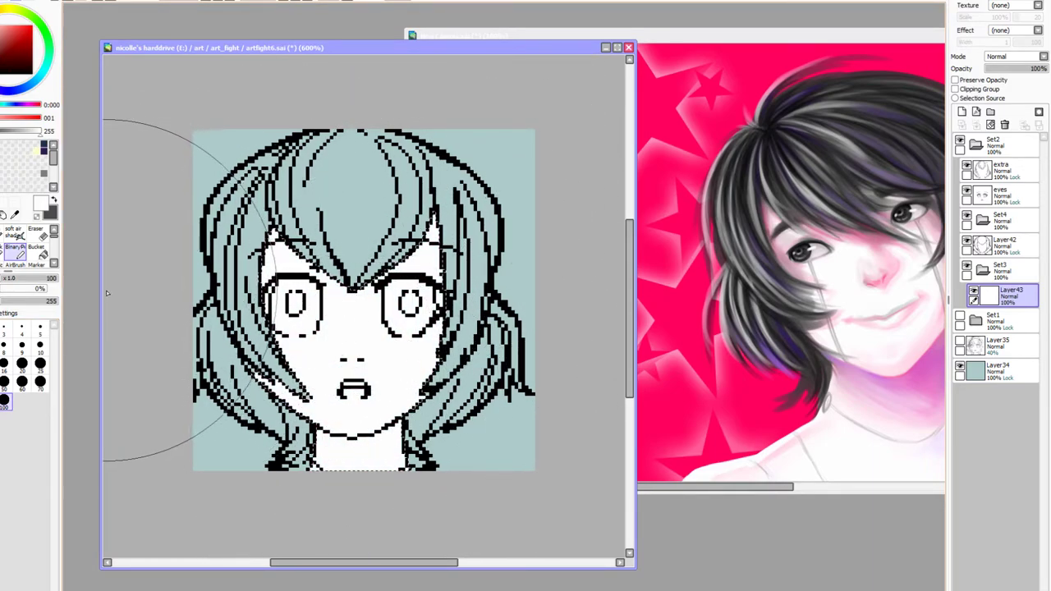
{"action": "left_click_drag", "start_coordinate": [49, 278], "coordinate": [3, 278]}
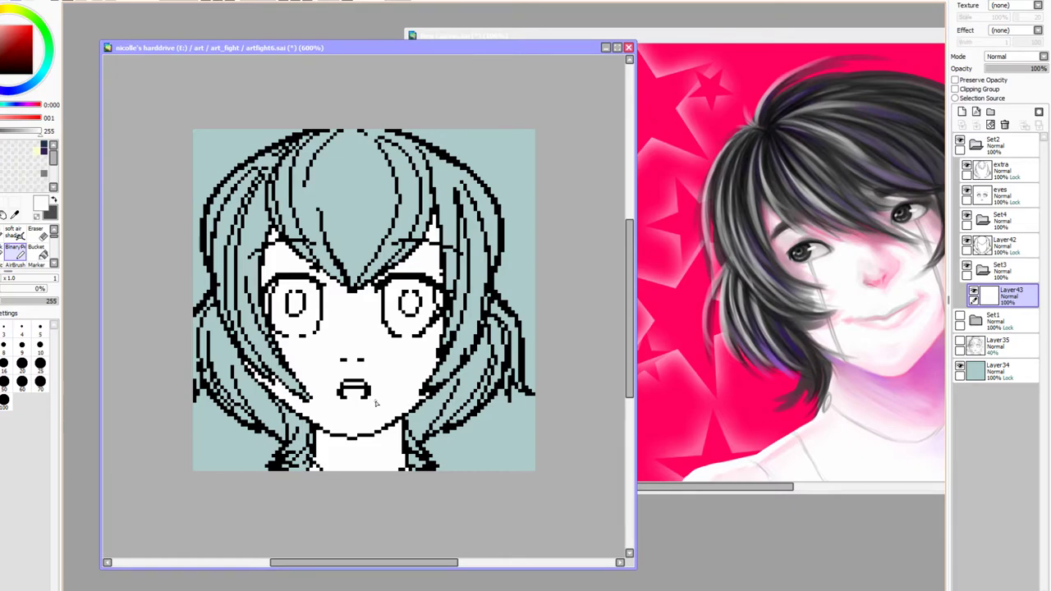
Sample a dark grey hair colour from the reference portrait and return to the line art canvas
{"action": "left_click", "coordinate": [14, 215]}
{"action": "left_click", "coordinate": [808, 169]}
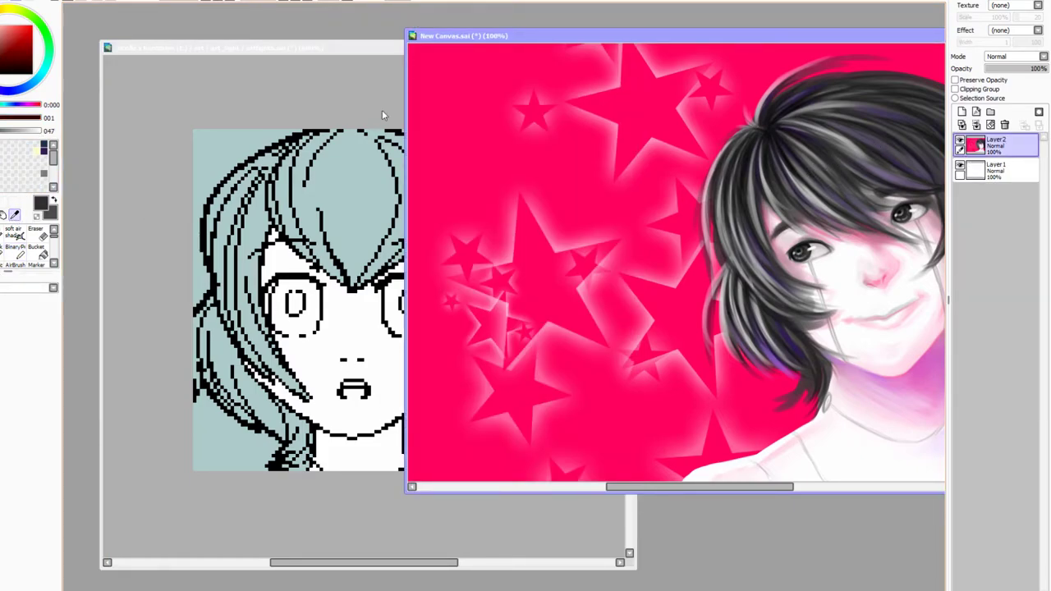
{"action": "left_click", "coordinate": [244, 73]}
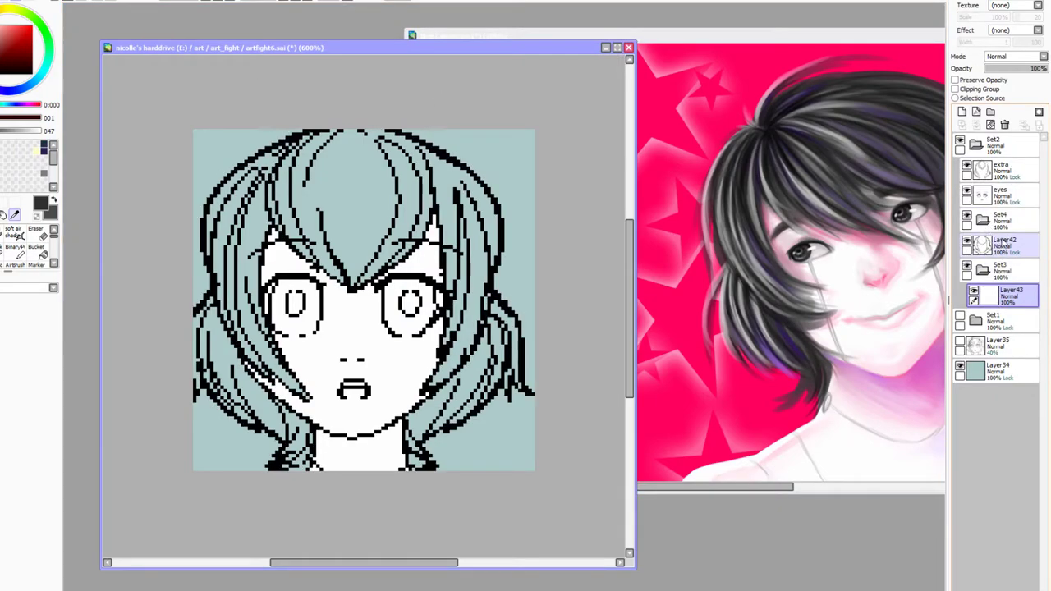
Try to select the enclosed hair areas on Layer42 with the Magic Wand, undoing the last area picked
{"action": "left_click", "coordinate": [985, 243]}
{"action": "left_click", "coordinate": [36, 236]}
{"action": "left_click", "coordinate": [307, 198]}
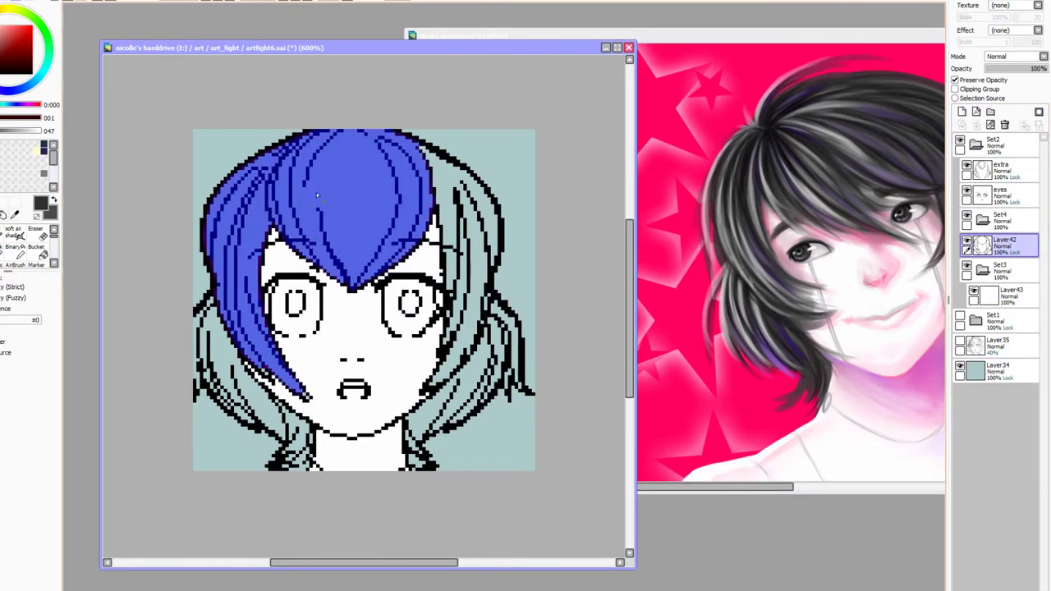
{"action": "left_click", "coordinate": [446, 197]}
{"action": "left_click", "coordinate": [416, 431]}
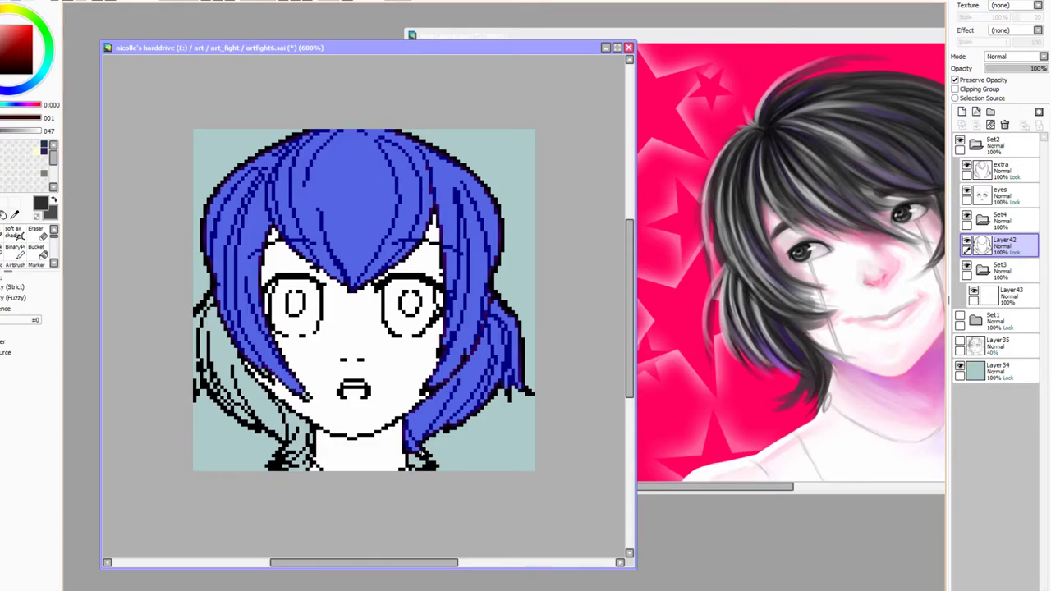
{"action": "left_click", "coordinate": [418, 459]}
{"action": "left_click", "coordinate": [293, 427]}
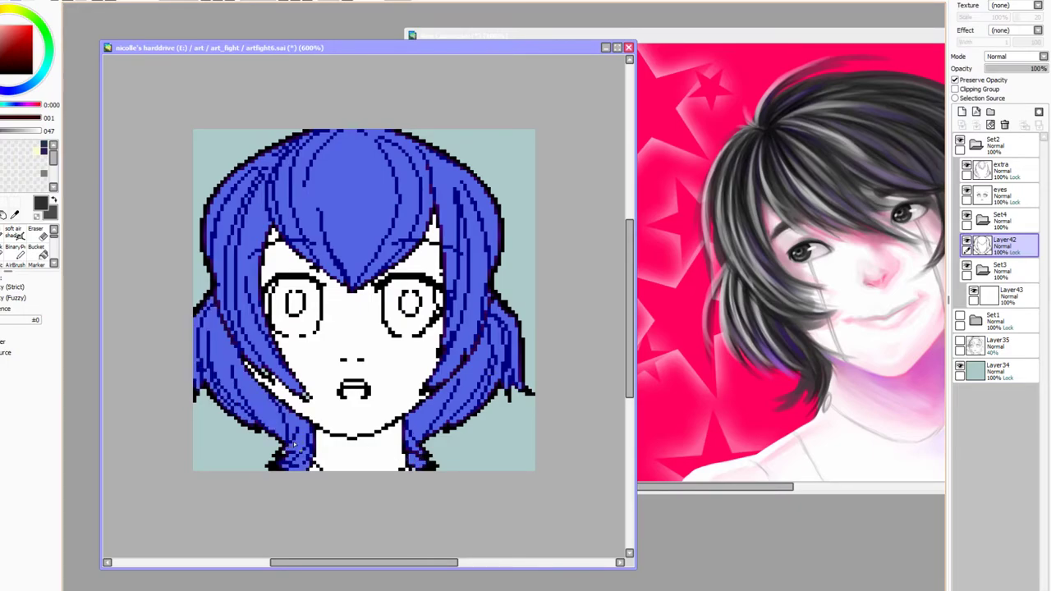
{"action": "key", "text": "ctrl+z"}
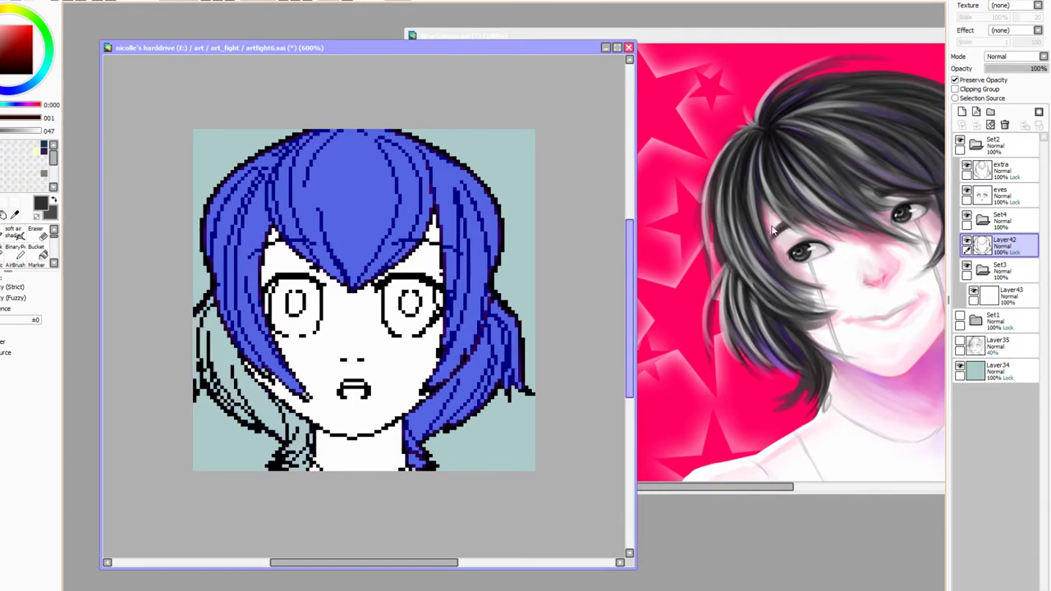
Turn off Preserve Opacity on Layer42, clear the selection, and close the lower hair outlines in black with a size 1 Binary Pen
{"action": "left_click", "coordinate": [955, 81]}
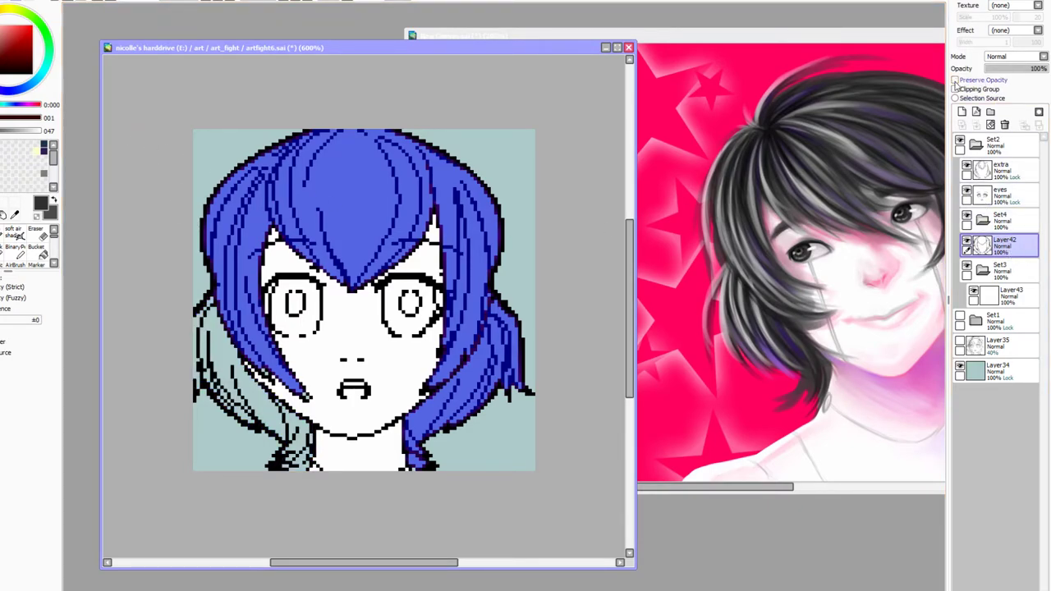
{"action": "key", "text": "ctrl+d"}
{"action": "left_click", "coordinate": [48, 207]}
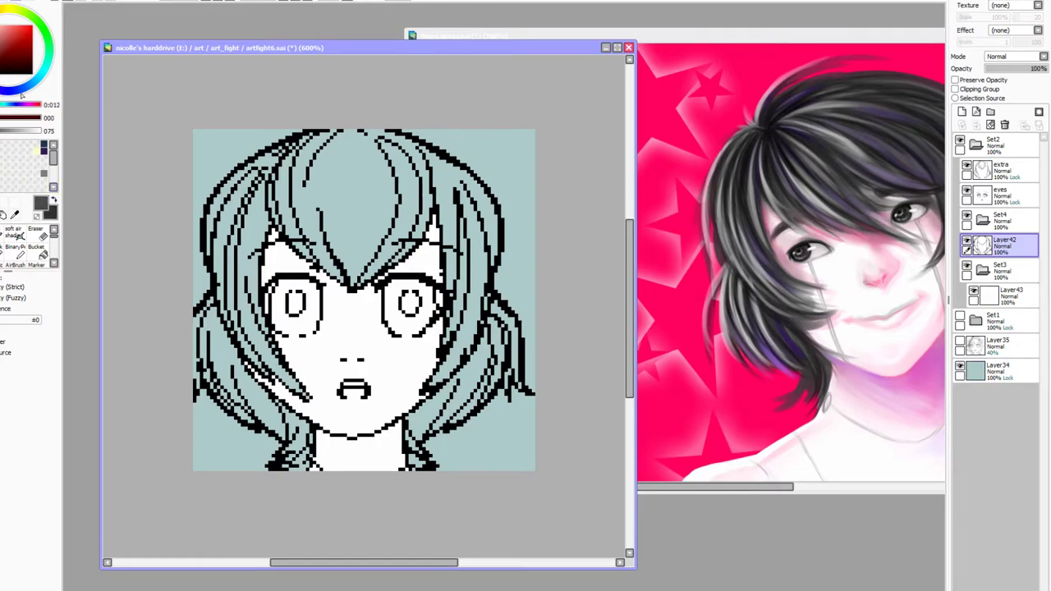
{"action": "left_click", "coordinate": [20, 235]}
{"action": "left_click", "coordinate": [8, 234]}
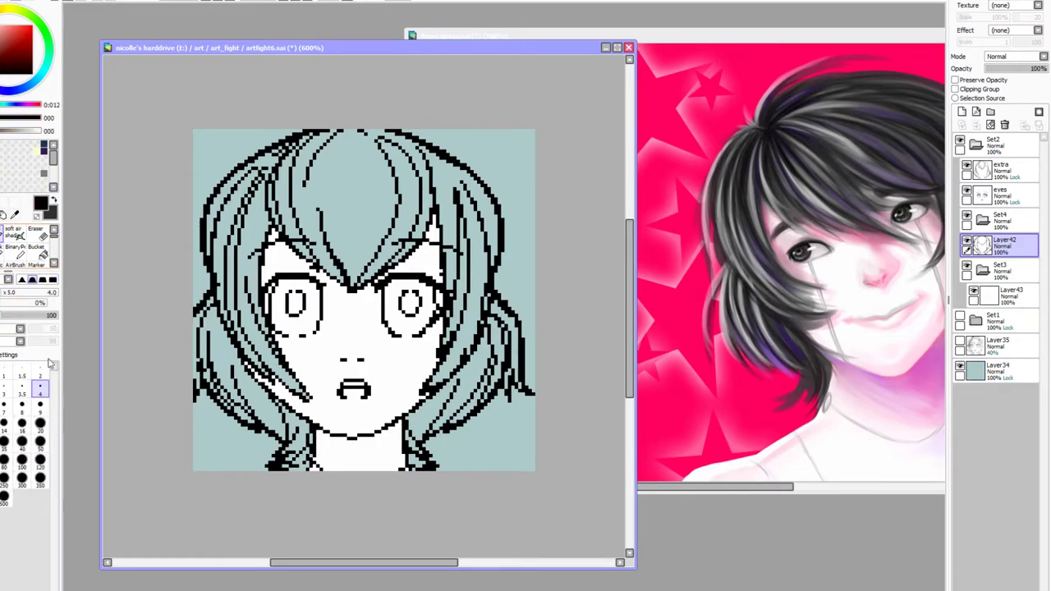
{"action": "left_click", "coordinate": [15, 246]}
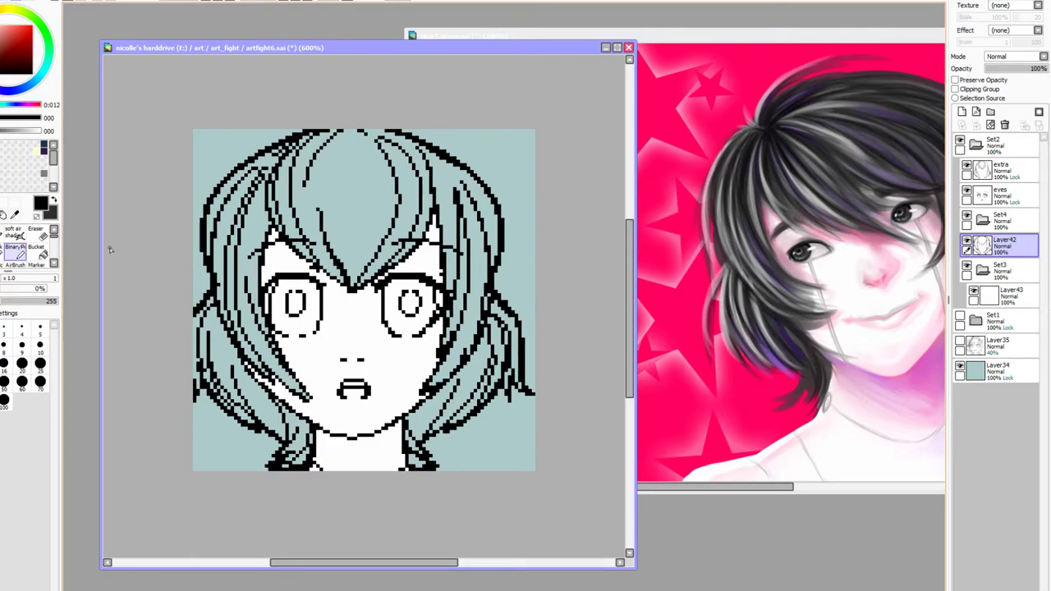
Select all the hair areas enclosed by the outlines on Layer42 with the Magic Wand, including both lower tufts
{"action": "left_click", "coordinate": [3, 202]}
{"action": "left_click", "coordinate": [255, 398]}
{"action": "left_click", "coordinate": [458, 390]}
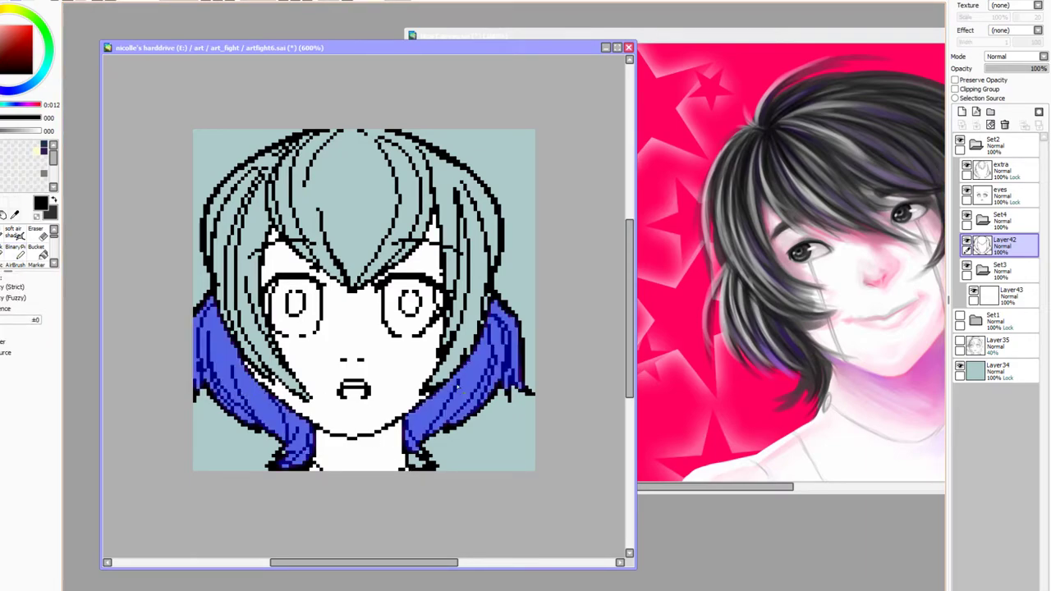
{"action": "left_click", "coordinate": [458, 347]}
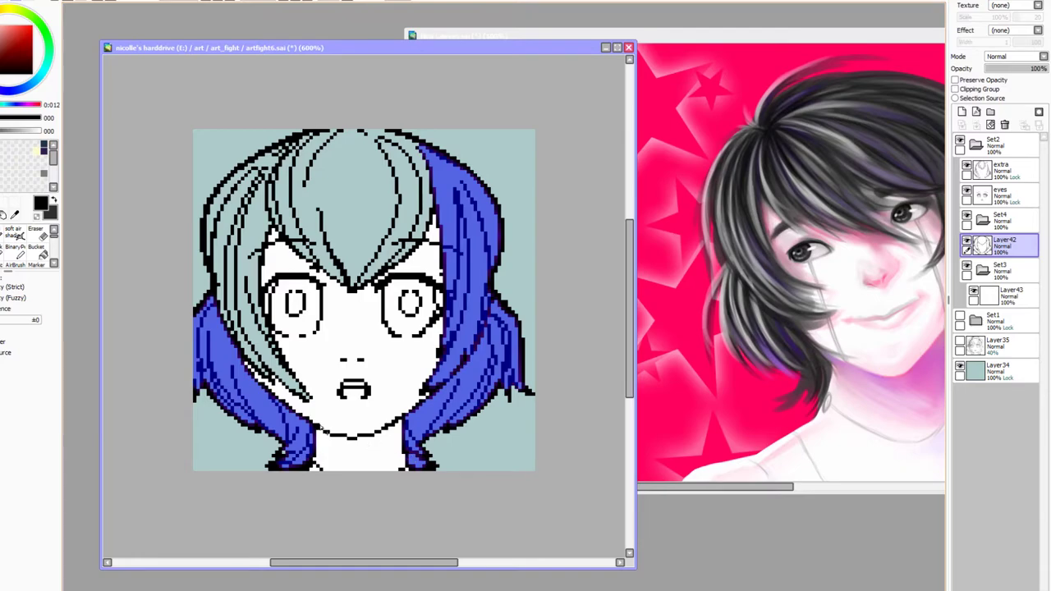
{"action": "left_click", "coordinate": [374, 190]}
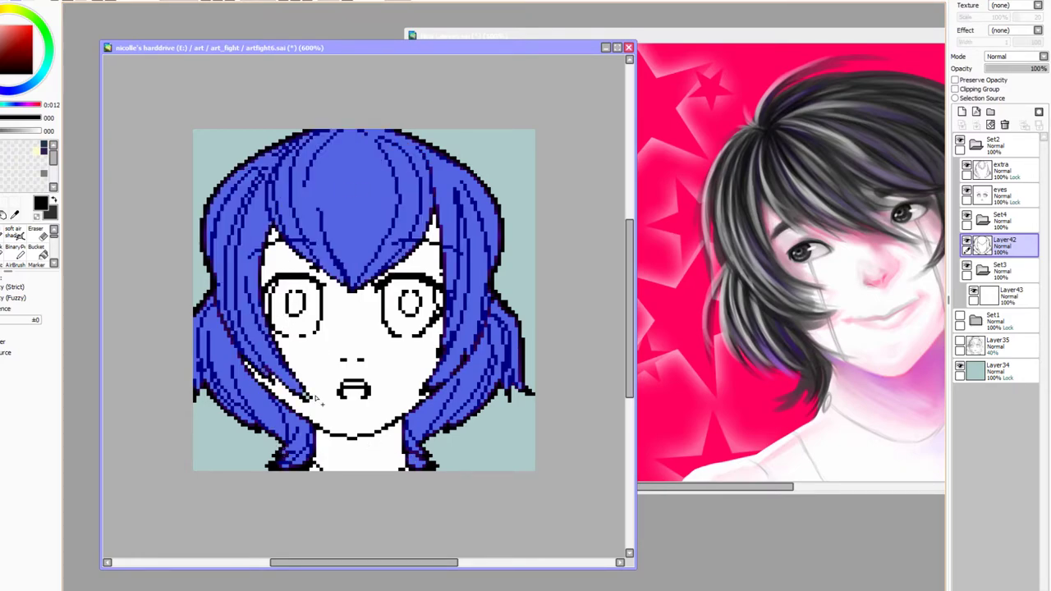
Fill the selected hair dark grey on a new layer above the skin in Set3 using a size 70 Binary Pen, and deselect
{"action": "left_click", "coordinate": [998, 268]}
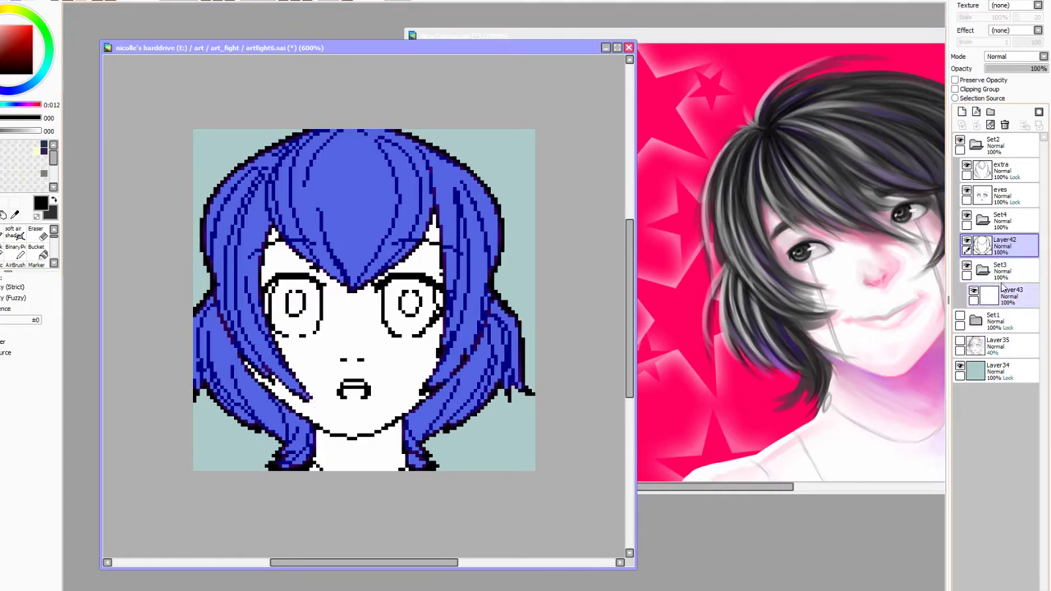
{"action": "left_click", "coordinate": [962, 111]}
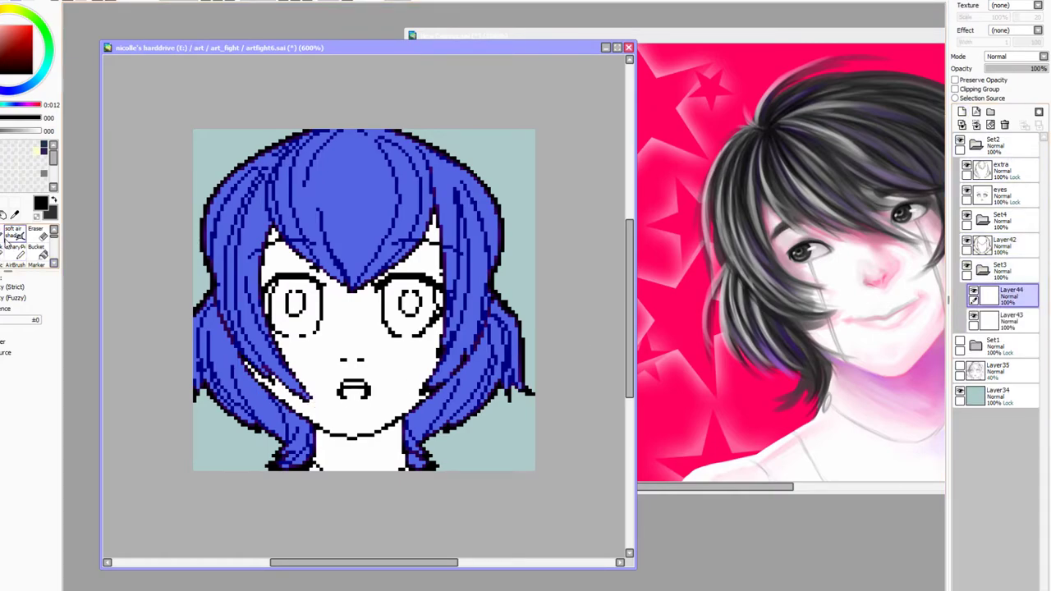
{"action": "left_click", "coordinate": [12, 248]}
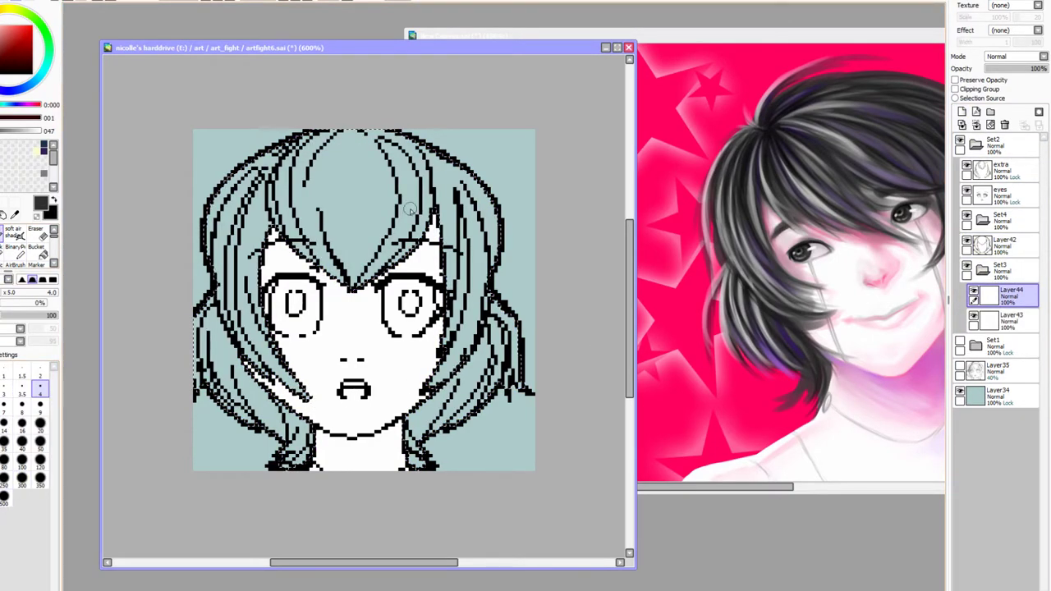
{"action": "left_click", "coordinate": [14, 247]}
{"action": "left_click", "coordinate": [39, 382]}
{"action": "mouse_move", "coordinate": [361, 165]}
{"action": "left_mouse_down"}
{"action": "mouse_move", "coordinate": [380, 117]}
{"action": "mouse_move", "coordinate": [317, 481]}
{"action": "mouse_move", "coordinate": [434, 118]}
{"action": "mouse_move", "coordinate": [415, 443]}
{"action": "mouse_move", "coordinate": [520, 205]}
{"action": "mouse_move", "coordinate": [206, 242]}
{"action": "mouse_move", "coordinate": [279, 427]}
{"action": "mouse_move", "coordinate": [419, 195]}
{"action": "mouse_move", "coordinate": [177, 423]}
{"action": "left_mouse_up"}
{"action": "key", "text": "ctrl+d"}
Sample a medium grey eye colour from the reference portrait's iris and return to the line art canvas
{"action": "left_click", "coordinate": [14, 215]}
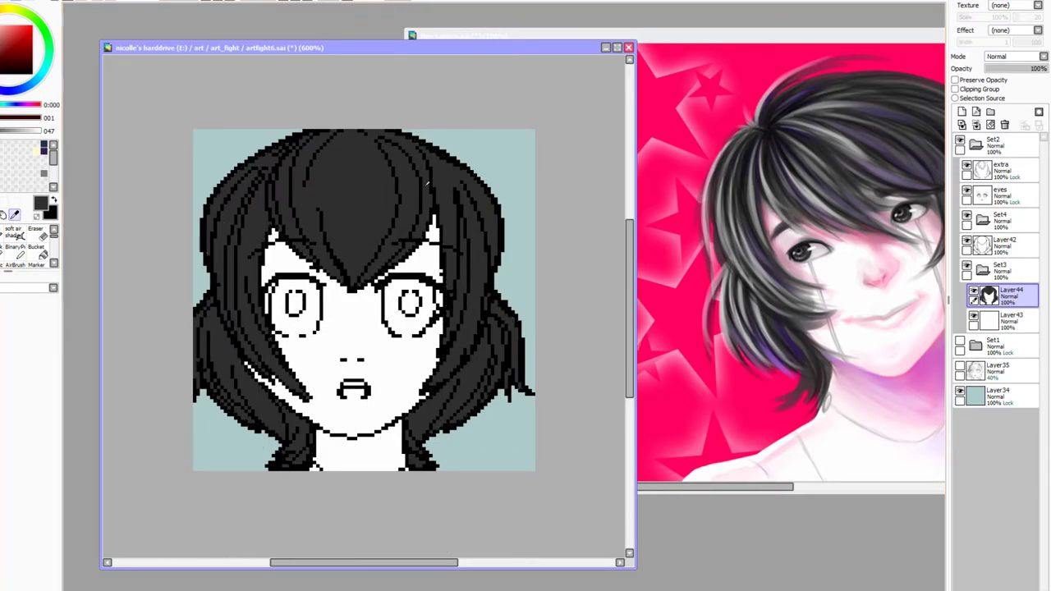
{"action": "left_click", "coordinate": [806, 255]}
{"action": "left_click", "coordinate": [804, 253]}
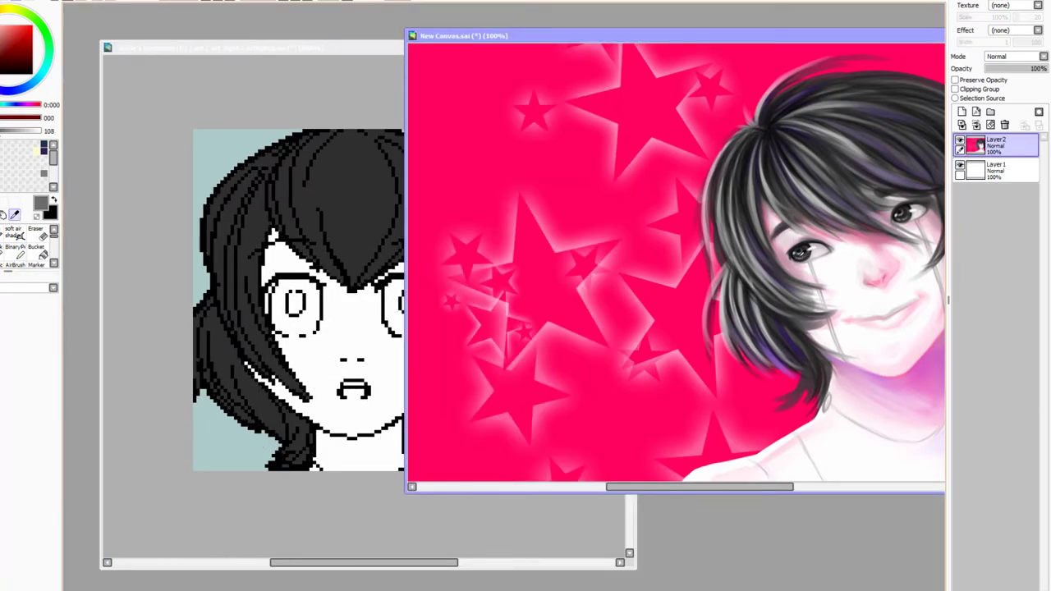
{"action": "left_click", "coordinate": [268, 523]}
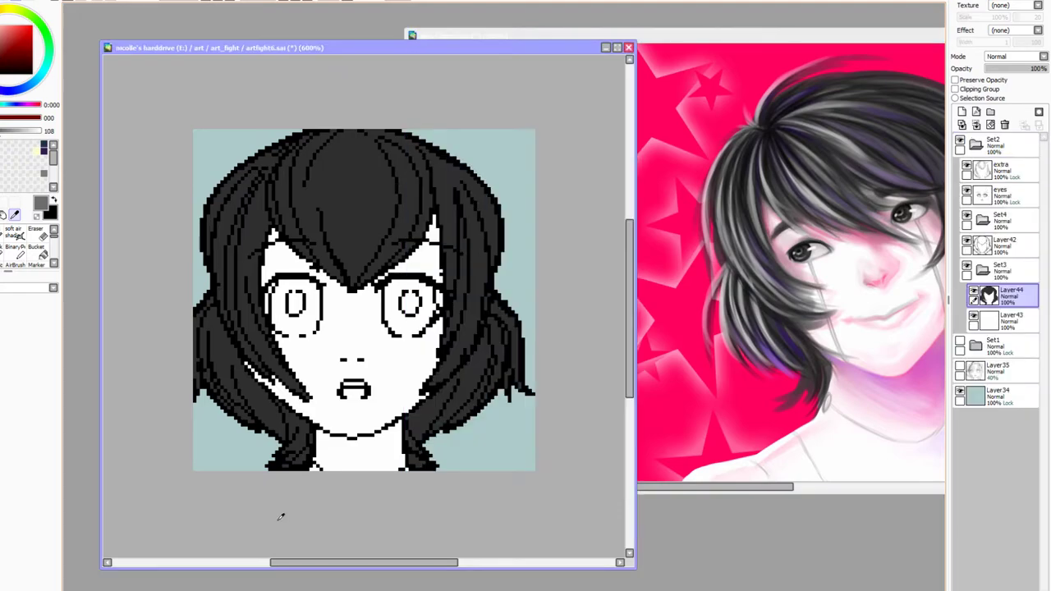
Add a new layer in Set3 and one in Set4, and paint the left iris grey on Set4's layer with a size 2 Binary Pen
{"action": "left_click", "coordinate": [962, 111]}
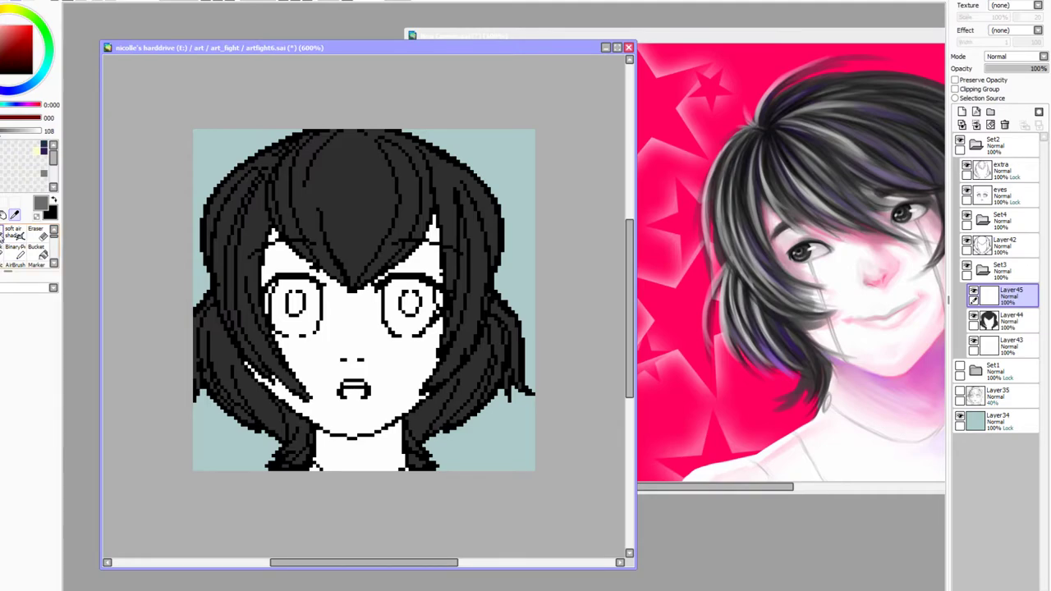
{"action": "left_click", "coordinate": [14, 215]}
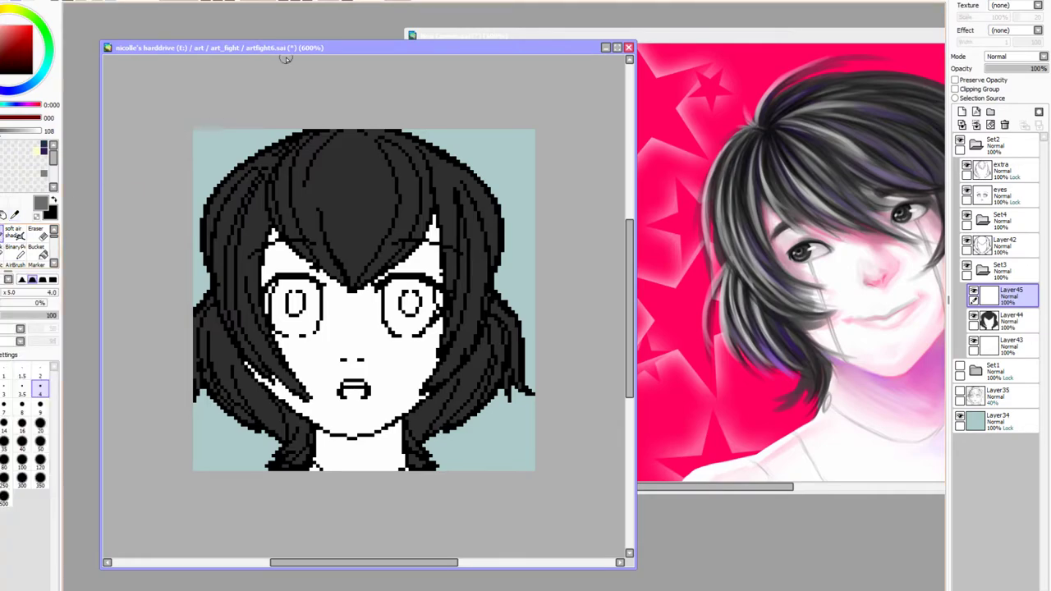
{"action": "left_click", "coordinate": [230, 3]}
{"action": "left_click", "coordinate": [16, 250]}
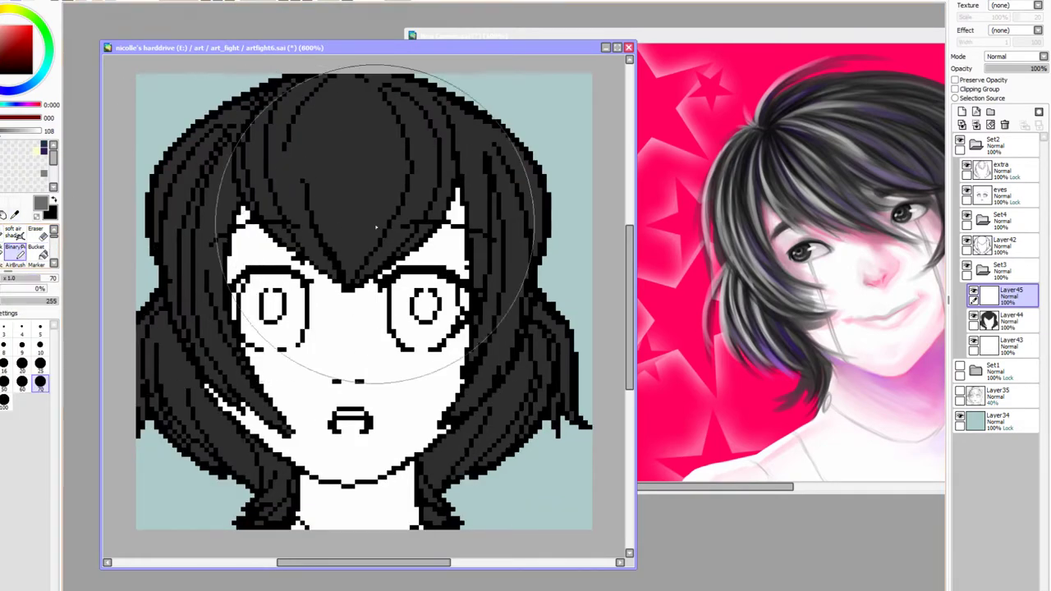
{"action": "left_click", "coordinate": [39, 328]}
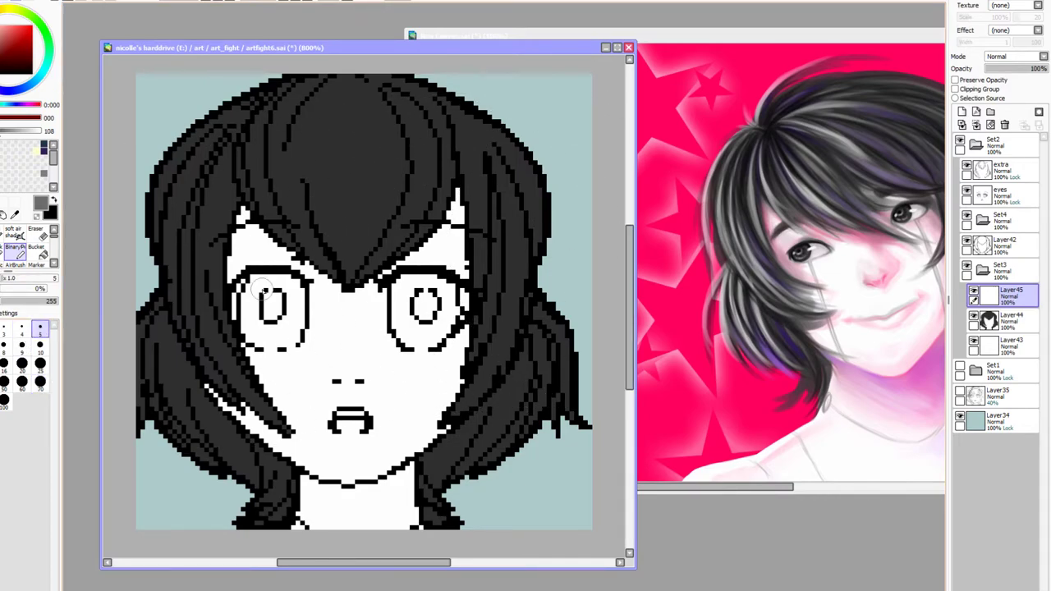
{"action": "left_click", "coordinate": [1001, 226]}
{"action": "left_click", "coordinate": [961, 111]}
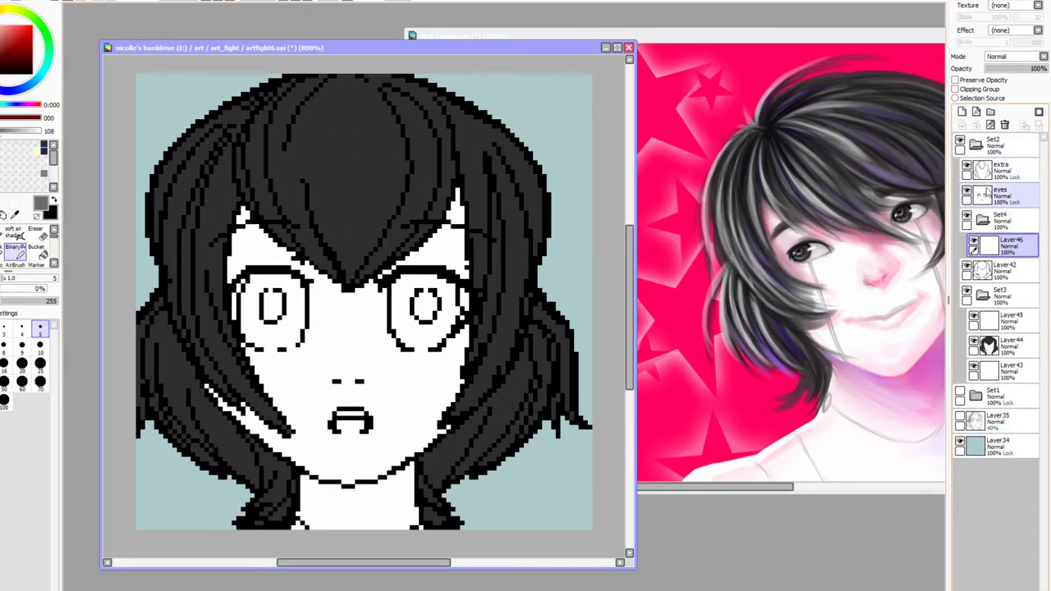
{"action": "left_click", "coordinate": [1, 329]}
{"action": "mouse_move", "coordinate": [259, 281]}
{"action": "left_mouse_down"}
{"action": "mouse_move", "coordinate": [243, 317]}
{"action": "mouse_move", "coordinate": [259, 283]}
{"action": "mouse_move", "coordinate": [246, 294]}
{"action": "mouse_move", "coordinate": [255, 296]}
{"action": "mouse_move", "coordinate": [250, 314]}
{"action": "mouse_move", "coordinate": [255, 306]}
{"action": "mouse_move", "coordinate": [276, 331]}
{"action": "mouse_move", "coordinate": [247, 317]}
{"action": "mouse_move", "coordinate": [247, 332]}
{"action": "mouse_move", "coordinate": [245, 321]}
{"action": "mouse_move", "coordinate": [265, 339]}
{"action": "mouse_move", "coordinate": [246, 327]}
{"action": "mouse_move", "coordinate": [248, 338]}
{"action": "mouse_move", "coordinate": [244, 311]}
{"action": "mouse_move", "coordinate": [243, 326]}
{"action": "mouse_move", "coordinate": [267, 347]}
{"action": "mouse_move", "coordinate": [296, 339]}
{"action": "mouse_move", "coordinate": [259, 343]}
{"action": "mouse_move", "coordinate": [286, 341]}
{"action": "mouse_move", "coordinate": [300, 321]}
{"action": "mouse_move", "coordinate": [260, 337]}
{"action": "mouse_move", "coordinate": [292, 331]}
{"action": "mouse_move", "coordinate": [262, 335]}
{"action": "mouse_move", "coordinate": [292, 324]}
{"action": "mouse_move", "coordinate": [274, 332]}
{"action": "mouse_move", "coordinate": [298, 307]}
{"action": "mouse_move", "coordinate": [288, 321]}
{"action": "mouse_move", "coordinate": [297, 309]}
{"action": "mouse_move", "coordinate": [298, 329]}
{"action": "mouse_move", "coordinate": [300, 288]}
{"action": "mouse_move", "coordinate": [255, 278]}
{"action": "mouse_move", "coordinate": [297, 300]}
{"action": "left_mouse_up"}
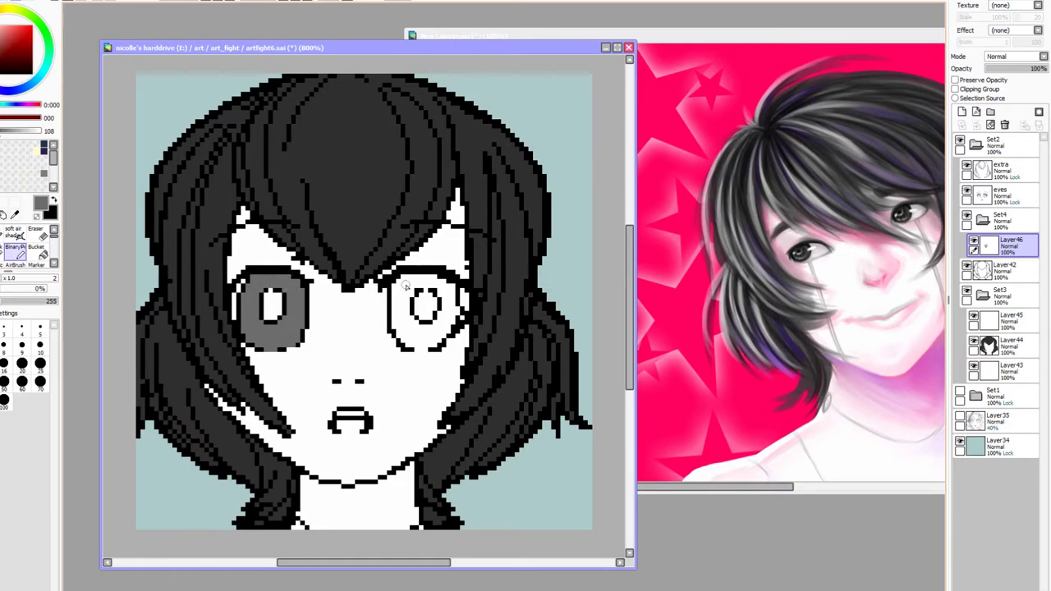
Paint the right eye's iris grey on the same Set4 layer with the size 2 Binary Pen, leaving the pupil unpainted
{"action": "mouse_move", "coordinate": [424, 343]}
{"action": "left_mouse_down"}
{"action": "mouse_move", "coordinate": [437, 345]}
{"action": "mouse_move", "coordinate": [404, 345]}
{"action": "left_mouse_up"}
{"action": "left_click", "coordinate": [2, 208]}
{"action": "left_click_drag", "start_coordinate": [300, 360], "coordinate": [250, 348]}
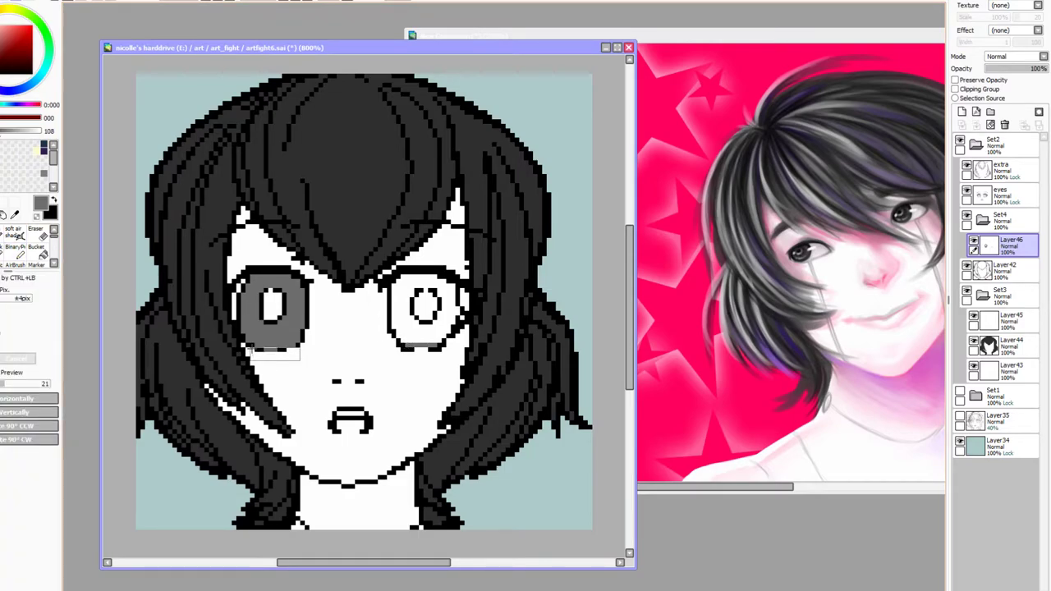
{"action": "key", "text": "ctrl+x"}
{"action": "left_click", "coordinate": [5, 235]}
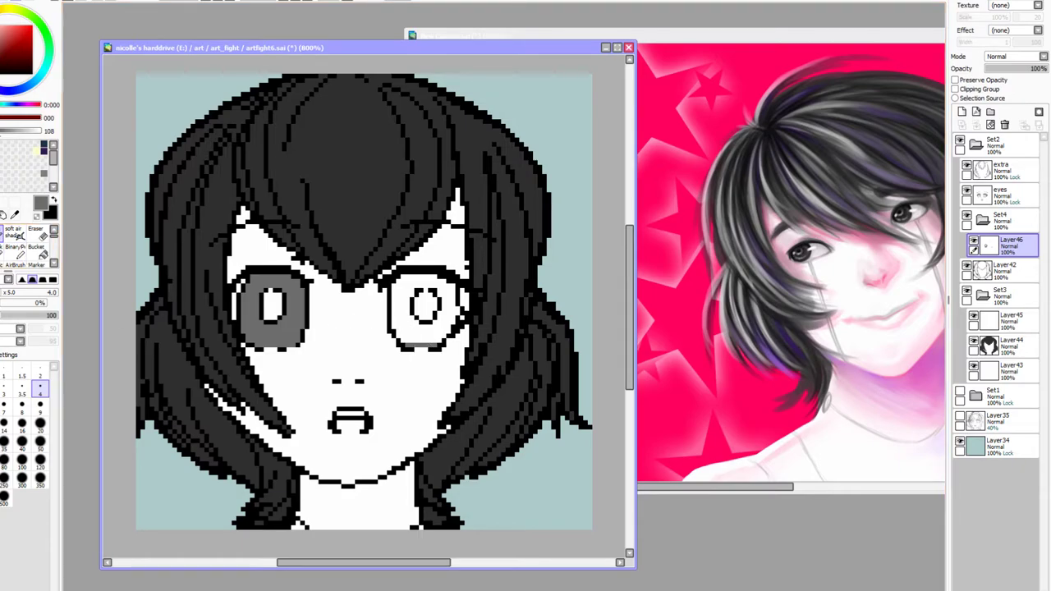
{"action": "left_click", "coordinate": [19, 250]}
{"action": "mouse_move", "coordinate": [453, 284]}
{"action": "left_mouse_down"}
{"action": "mouse_move", "coordinate": [452, 320]}
{"action": "mouse_move", "coordinate": [456, 310]}
{"action": "mouse_move", "coordinate": [430, 343]}
{"action": "mouse_move", "coordinate": [401, 340]}
{"action": "mouse_move", "coordinate": [392, 284]}
{"action": "mouse_move", "coordinate": [424, 275]}
{"action": "mouse_move", "coordinate": [449, 295]}
{"action": "mouse_move", "coordinate": [444, 332]}
{"action": "mouse_move", "coordinate": [443, 287]}
{"action": "mouse_move", "coordinate": [440, 297]}
{"action": "mouse_move", "coordinate": [415, 287]}
{"action": "mouse_move", "coordinate": [403, 308]}
{"action": "mouse_move", "coordinate": [407, 284]}
{"action": "mouse_move", "coordinate": [397, 316]}
{"action": "mouse_move", "coordinate": [408, 335]}
{"action": "mouse_move", "coordinate": [402, 300]}
{"action": "mouse_move", "coordinate": [426, 327]}
{"action": "mouse_move", "coordinate": [442, 322]}
{"action": "mouse_move", "coordinate": [427, 332]}
{"action": "mouse_move", "coordinate": [400, 323]}
{"action": "mouse_move", "coordinate": [417, 336]}
{"action": "mouse_move", "coordinate": [440, 335]}
{"action": "mouse_move", "coordinate": [442, 322]}
{"action": "left_mouse_up"}
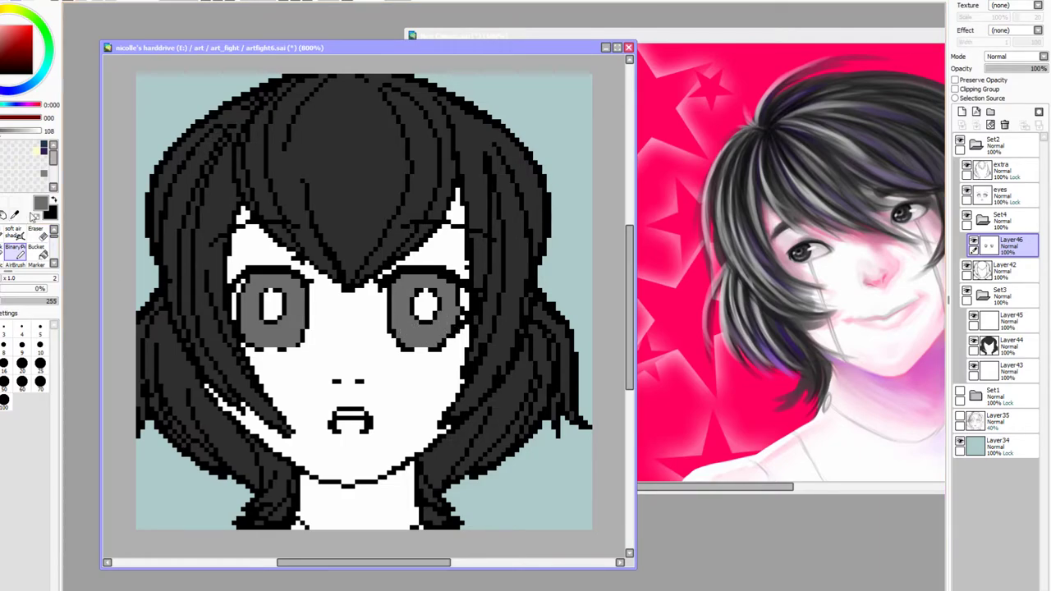
Add another new layer above the iris layer in Set4 and sample a light grey from the white of the reference portrait's eye
{"action": "left_click", "coordinate": [963, 113]}
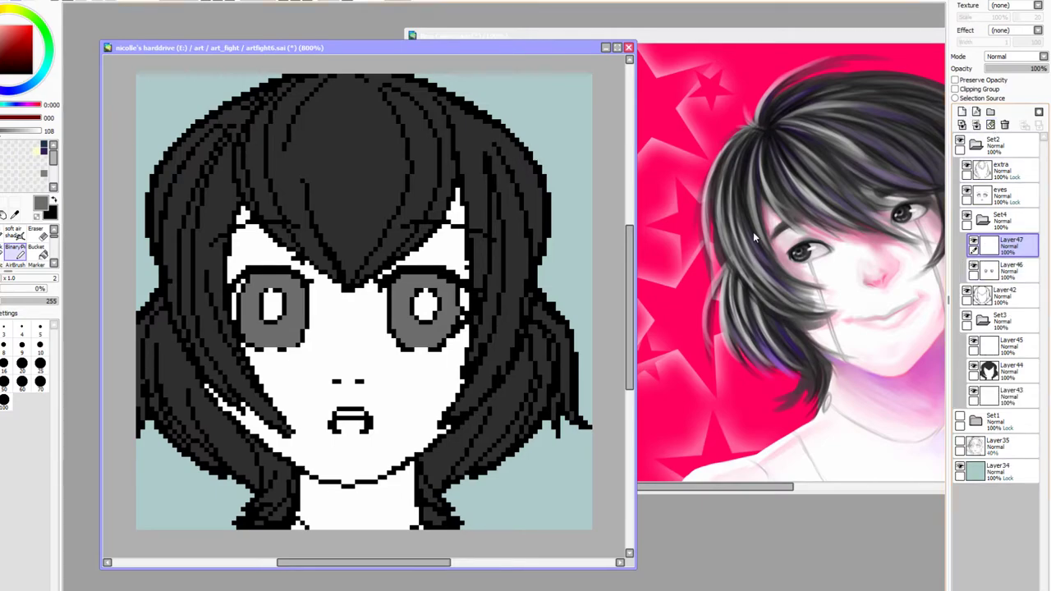
{"action": "left_click_drag", "start_coordinate": [6, 130], "coordinate": [41, 131]}
{"action": "left_click", "coordinate": [824, 249]}
{"action": "left_click", "coordinate": [817, 247], "text": "alt"}
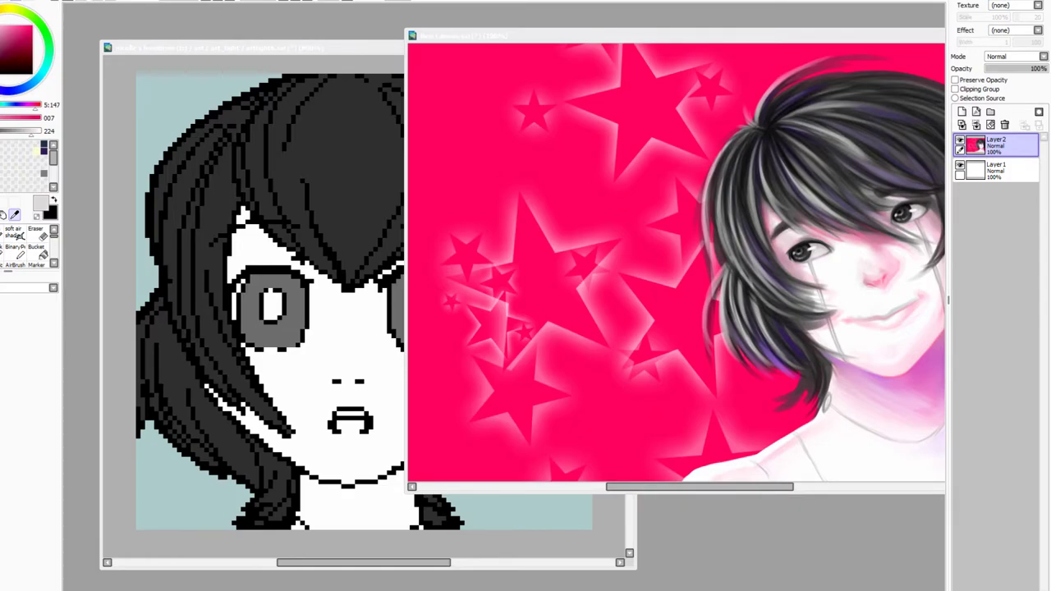
Place a second reference portrait on a new layer in the reference document, sample a pinkish-brown from its eye, and hide that layer
{"action": "left_click", "coordinate": [866, 213]}
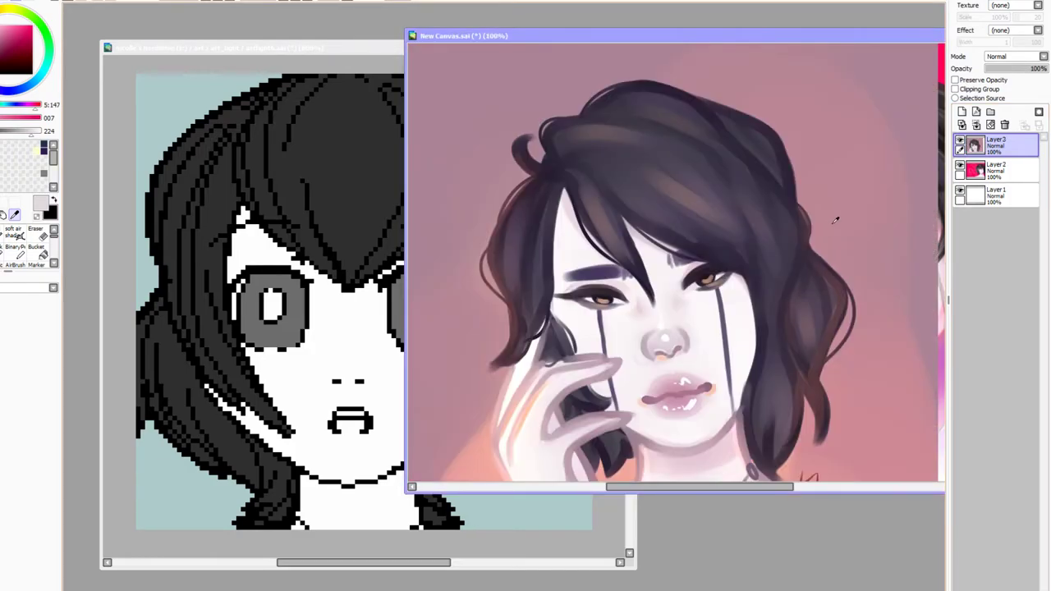
{"action": "left_click", "coordinate": [609, 300], "text": "alt"}
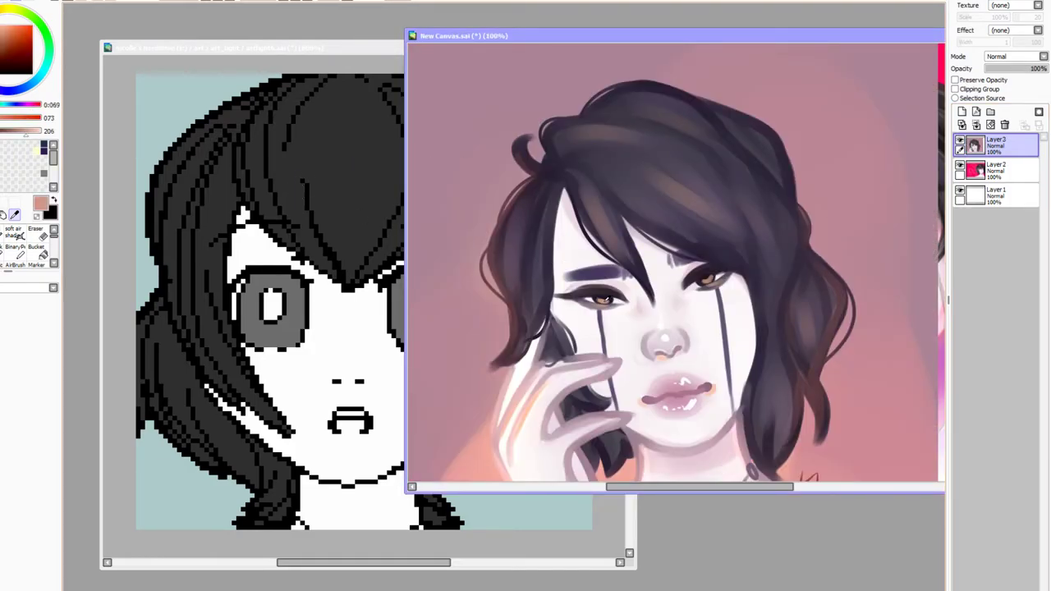
{"action": "left_click", "coordinate": [959, 144]}
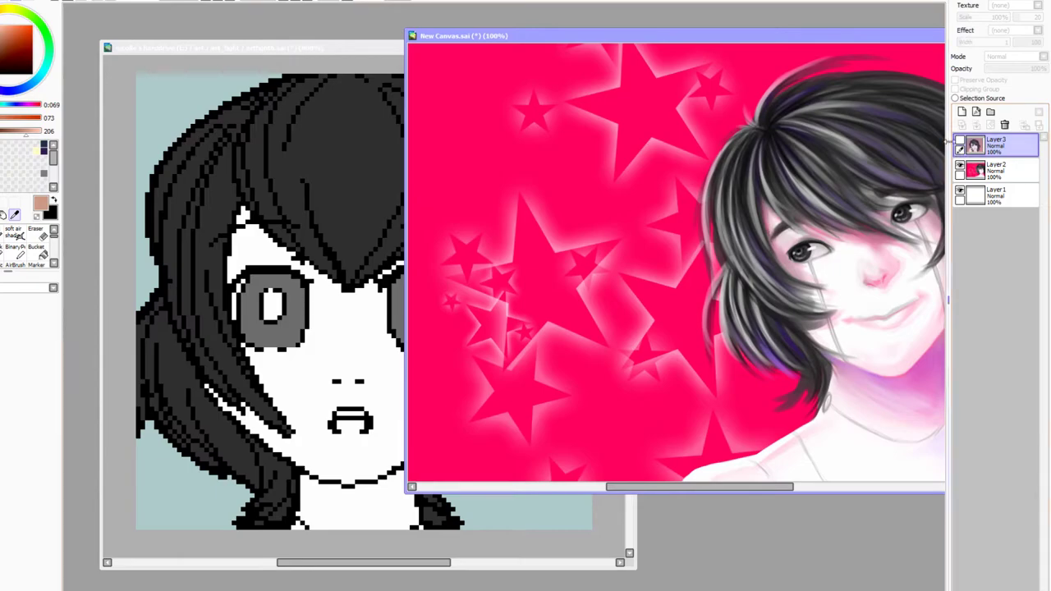
Move the reference window aside, sample a dark grey from the portrait's iris, and return to the line art canvas
{"action": "left_click_drag", "start_coordinate": [633, 32], "coordinate": [695, 72]}
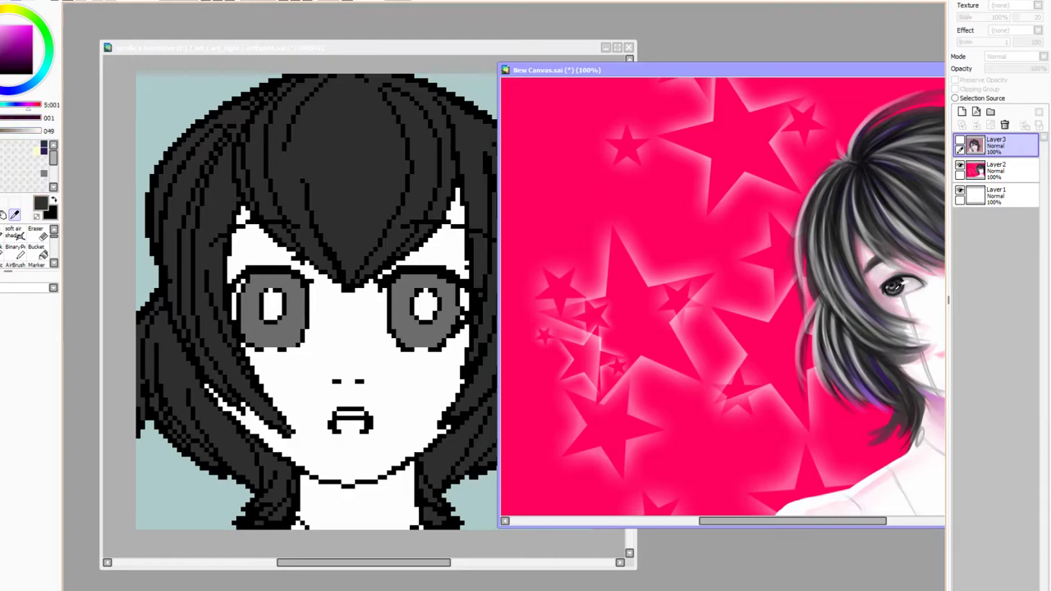
{"action": "left_click", "coordinate": [899, 286]}
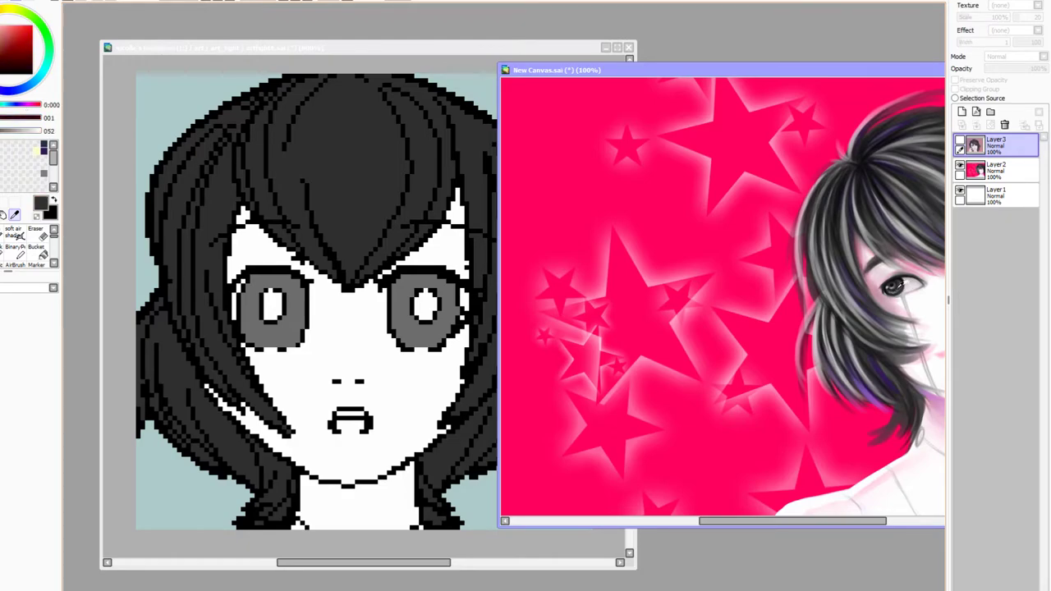
{"action": "left_click", "coordinate": [343, 64]}
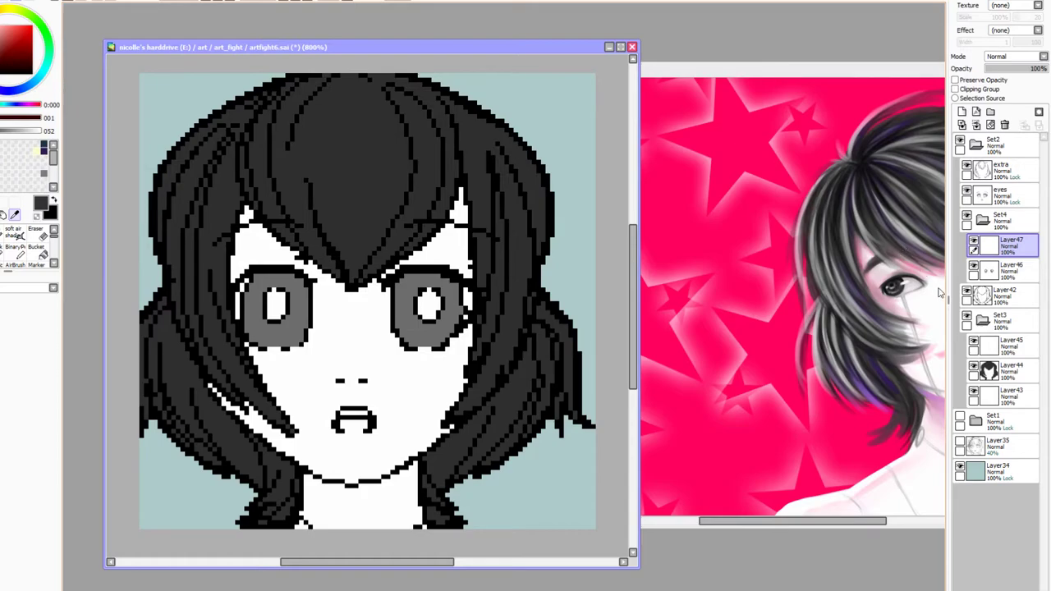
{"action": "left_click", "coordinate": [974, 267]}
{"action": "left_click", "coordinate": [974, 268]}
{"action": "left_click", "coordinate": [1008, 269]}
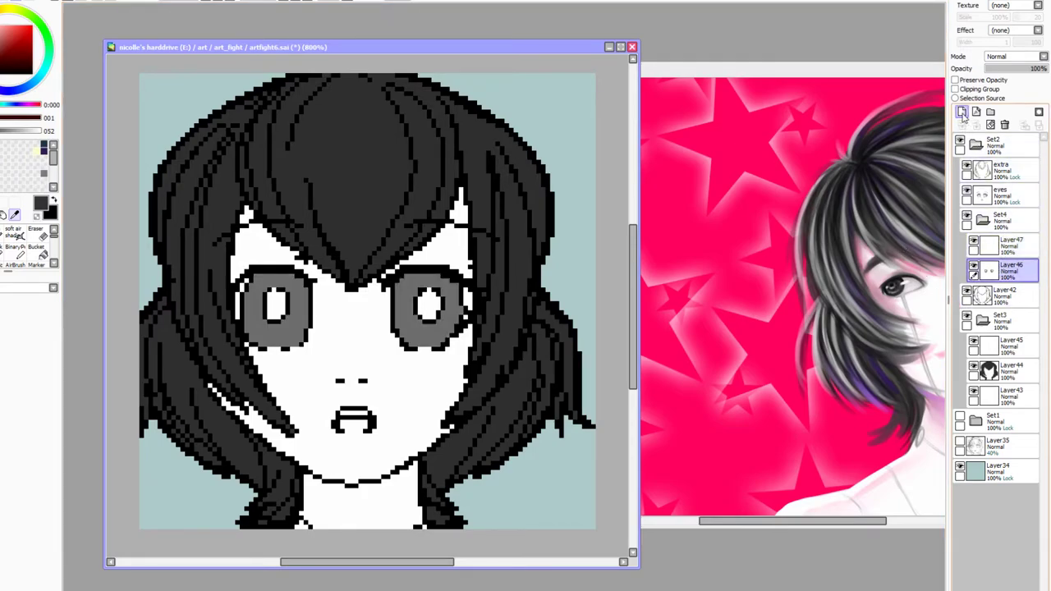
{"action": "left_click", "coordinate": [962, 113]}
{"action": "left_click", "coordinate": [13, 232]}
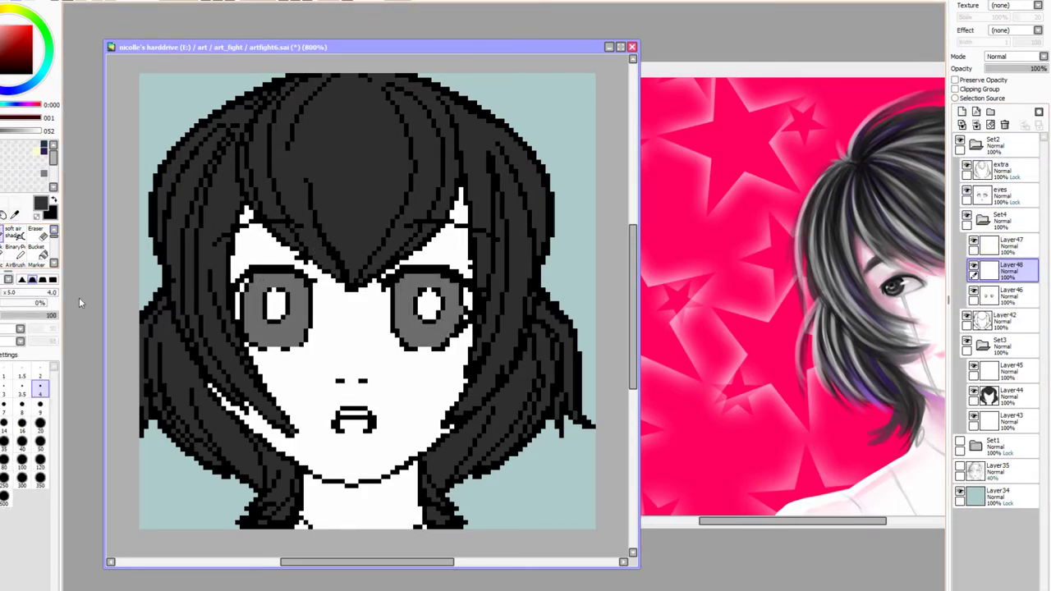
{"action": "left_click", "coordinate": [14, 248]}
{"action": "mouse_move", "coordinate": [267, 281]}
{"action": "left_mouse_down"}
{"action": "mouse_move", "coordinate": [247, 298]}
{"action": "mouse_move", "coordinate": [252, 331]}
{"action": "mouse_move", "coordinate": [280, 340]}
{"action": "mouse_move", "coordinate": [300, 292]}
{"action": "mouse_move", "coordinate": [267, 278]}
{"action": "mouse_move", "coordinate": [261, 285]}
{"action": "mouse_move", "coordinate": [293, 288]}
{"action": "mouse_move", "coordinate": [291, 323]}
{"action": "mouse_move", "coordinate": [257, 331]}
{"action": "mouse_move", "coordinate": [254, 291]}
{"action": "mouse_move", "coordinate": [270, 274]}
{"action": "left_mouse_up"}
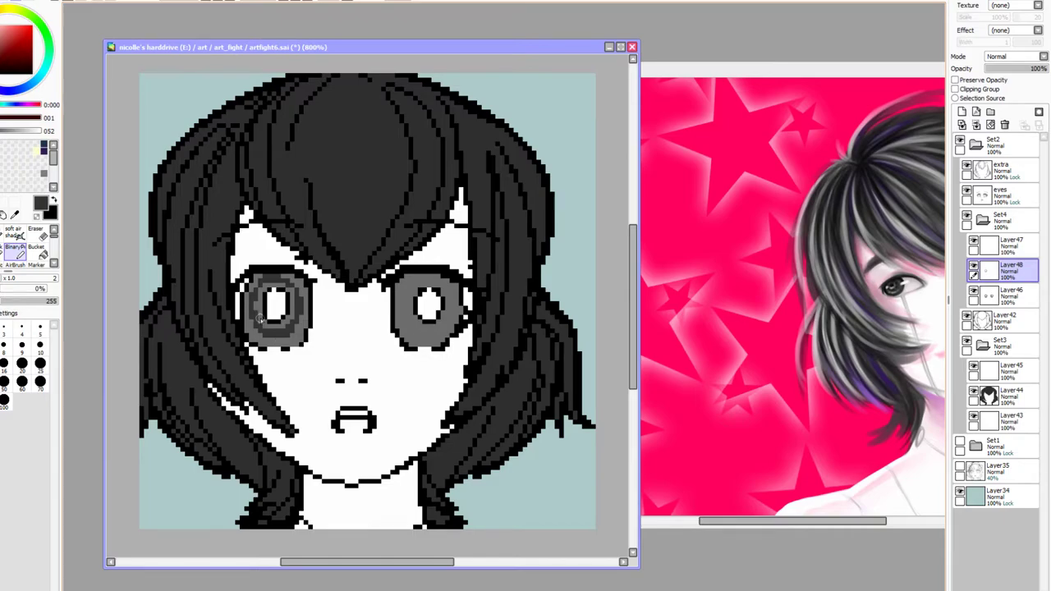
{"action": "mouse_move", "coordinate": [253, 315]}
{"action": "left_mouse_down"}
{"action": "mouse_move", "coordinate": [275, 338]}
{"action": "mouse_move", "coordinate": [297, 317]}
{"action": "left_mouse_up"}
{"action": "left_click_drag", "start_coordinate": [296, 330], "coordinate": [284, 341]}
{"action": "key", "text": "ctrl+z"}
{"action": "key", "text": "ctrl+z"}
{"action": "key", "text": "ctrl+z"}
{"action": "key", "text": "ctrl+z"}
{"action": "key", "text": "ctrl+z"}
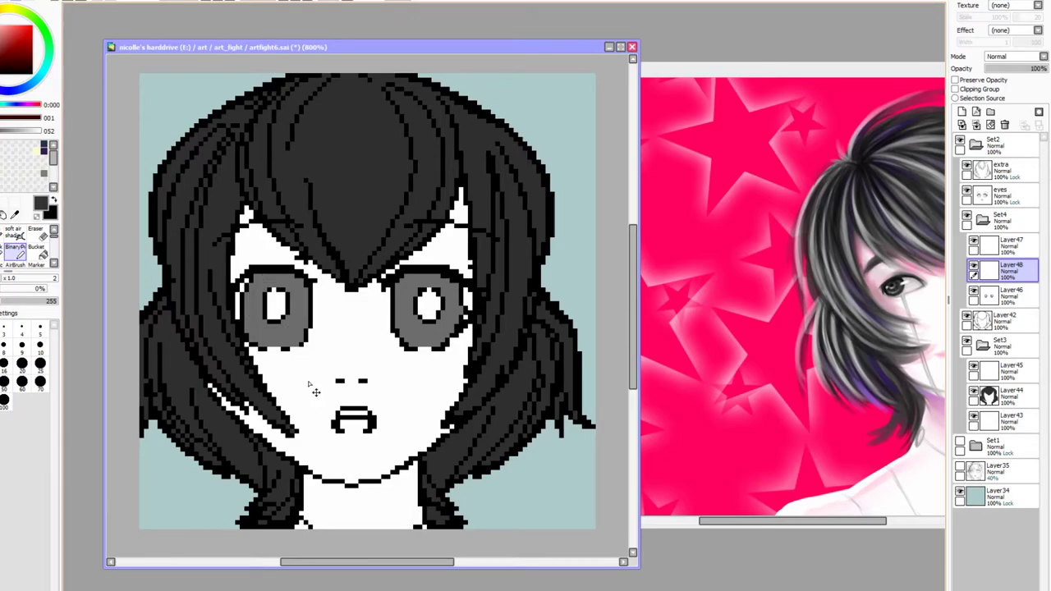
Add a new layer at the top of Set4 and fill both pupils with dark grey using the Binary Pen
{"action": "left_click", "coordinate": [974, 267]}
{"action": "left_click", "coordinate": [973, 267]}
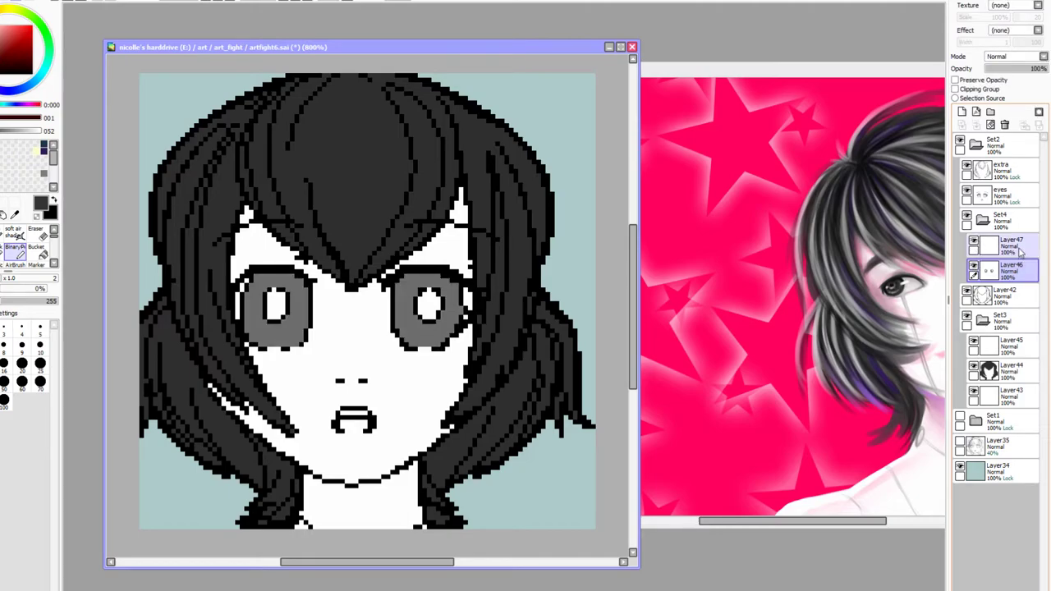
{"action": "left_click", "coordinate": [961, 112]}
{"action": "left_click_drag", "start_coordinate": [429, 289], "coordinate": [425, 317]}
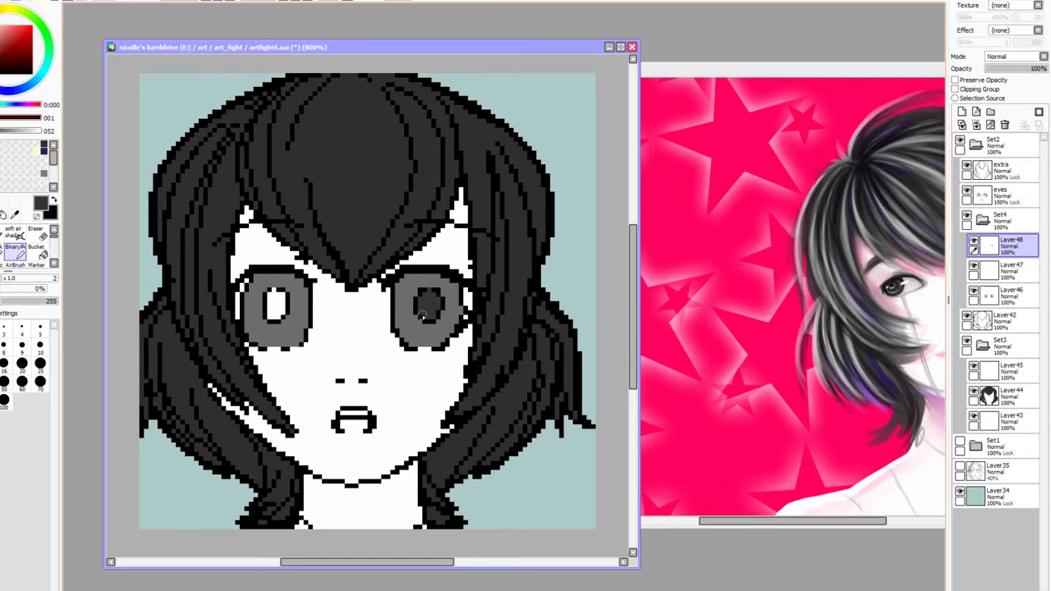
{"action": "mouse_move", "coordinate": [274, 292]}
{"action": "left_mouse_down"}
{"action": "mouse_move", "coordinate": [280, 320]}
{"action": "mouse_move", "coordinate": [279, 299]}
{"action": "left_mouse_up"}
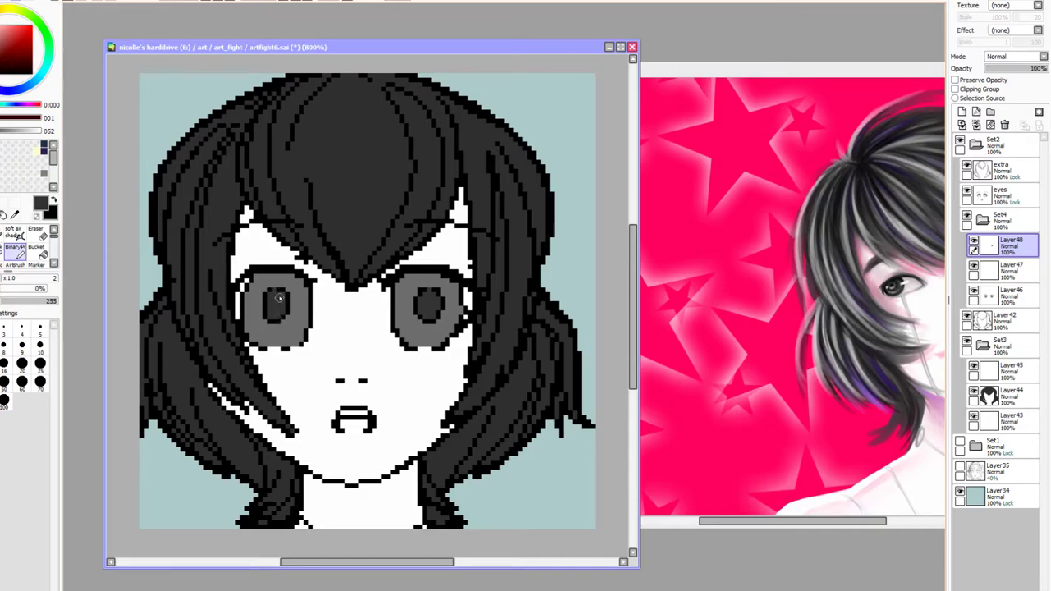
Add another layer in Set4 above the pupils and paint thin dark grey rings around the pupils in both irises
{"action": "left_click", "coordinate": [962, 112]}
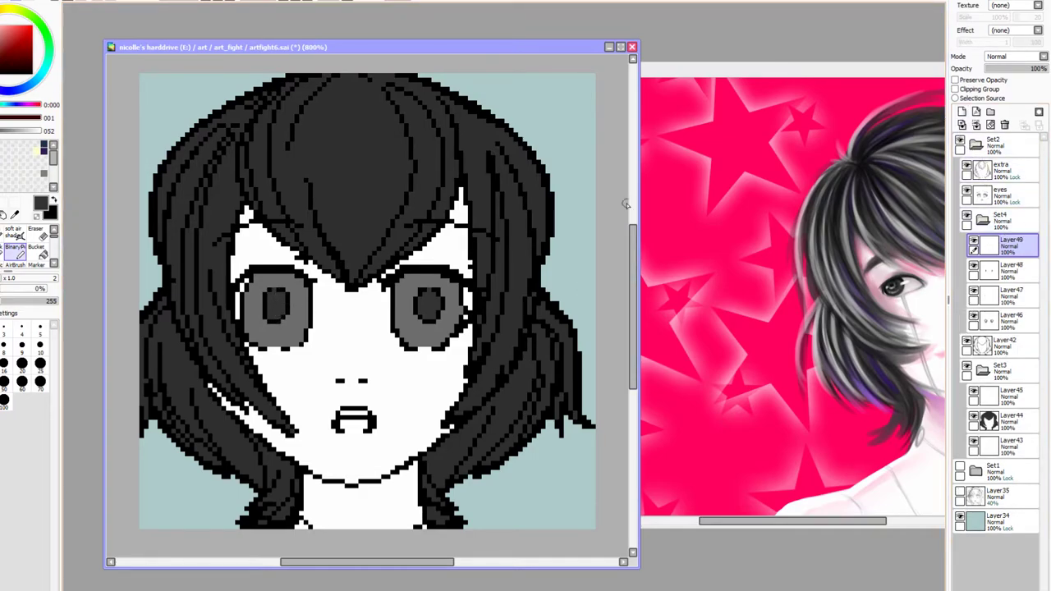
{"action": "mouse_move", "coordinate": [408, 284]}
{"action": "left_mouse_down"}
{"action": "mouse_move", "coordinate": [404, 323]}
{"action": "mouse_move", "coordinate": [423, 337]}
{"action": "mouse_move", "coordinate": [450, 318]}
{"action": "mouse_move", "coordinate": [452, 291]}
{"action": "mouse_move", "coordinate": [440, 281]}
{"action": "mouse_move", "coordinate": [405, 297]}
{"action": "mouse_move", "coordinate": [415, 331]}
{"action": "mouse_move", "coordinate": [443, 329]}
{"action": "mouse_move", "coordinate": [449, 289]}
{"action": "mouse_move", "coordinate": [408, 287]}
{"action": "left_mouse_up"}
{"action": "key", "text": "ctrl+z"}
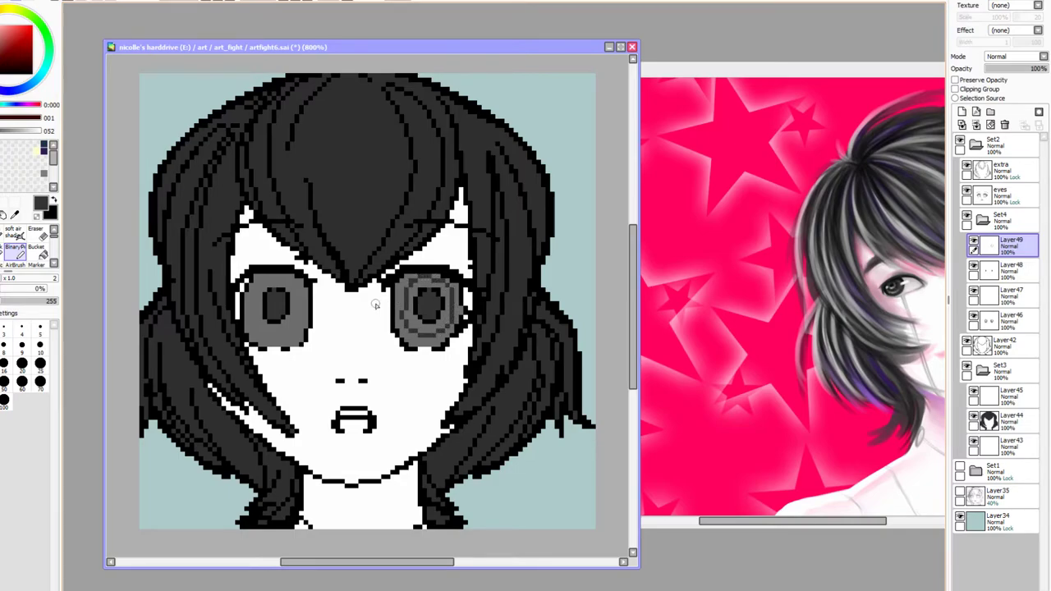
{"action": "mouse_move", "coordinate": [267, 281]}
{"action": "left_mouse_down"}
{"action": "mouse_move", "coordinate": [249, 311]}
{"action": "mouse_move", "coordinate": [257, 337]}
{"action": "mouse_move", "coordinate": [281, 342]}
{"action": "mouse_move", "coordinate": [300, 305]}
{"action": "mouse_move", "coordinate": [297, 287]}
{"action": "mouse_move", "coordinate": [274, 277]}
{"action": "mouse_move", "coordinate": [291, 281]}
{"action": "left_mouse_up"}
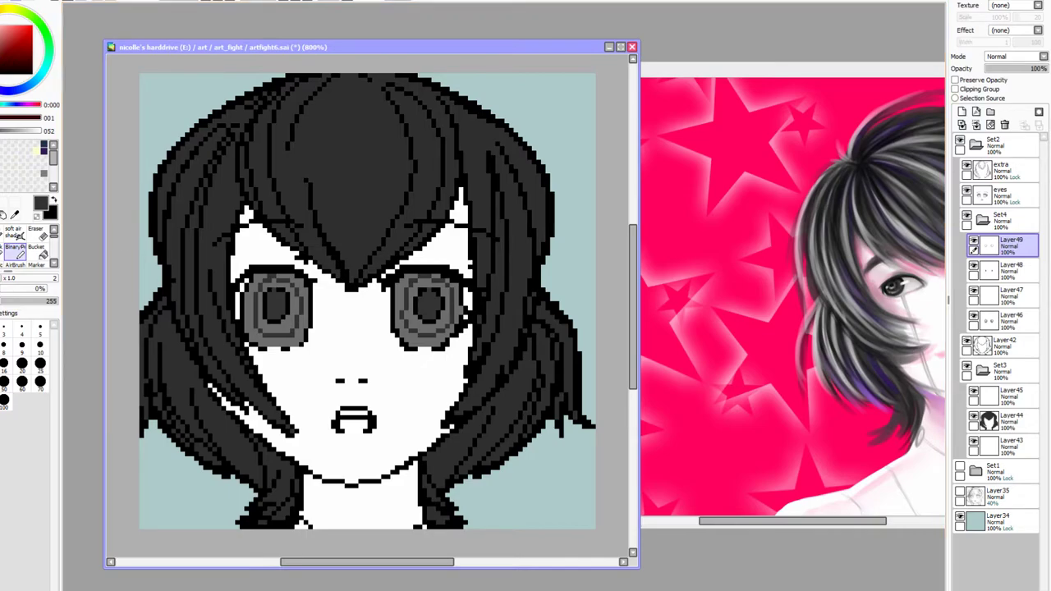
Select parts of the left eye's dark grey ring, shift them slightly to reshape it, and clear the selection
{"action": "key", "text": "ctrl+t"}
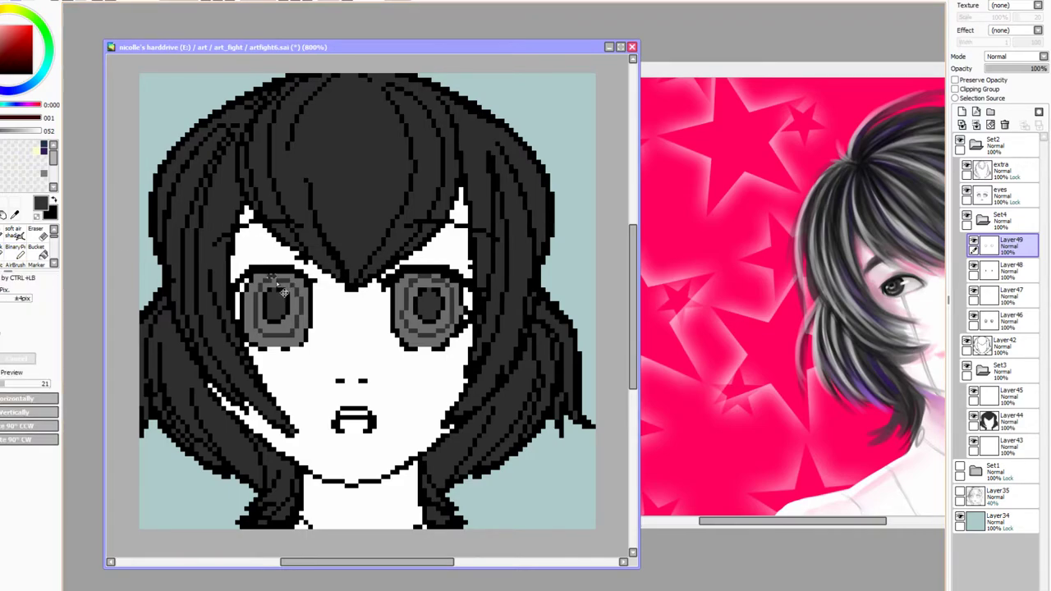
{"action": "left_click_drag", "start_coordinate": [314, 289], "coordinate": [298, 319]}
{"action": "key", "text": "ctrl+d"}
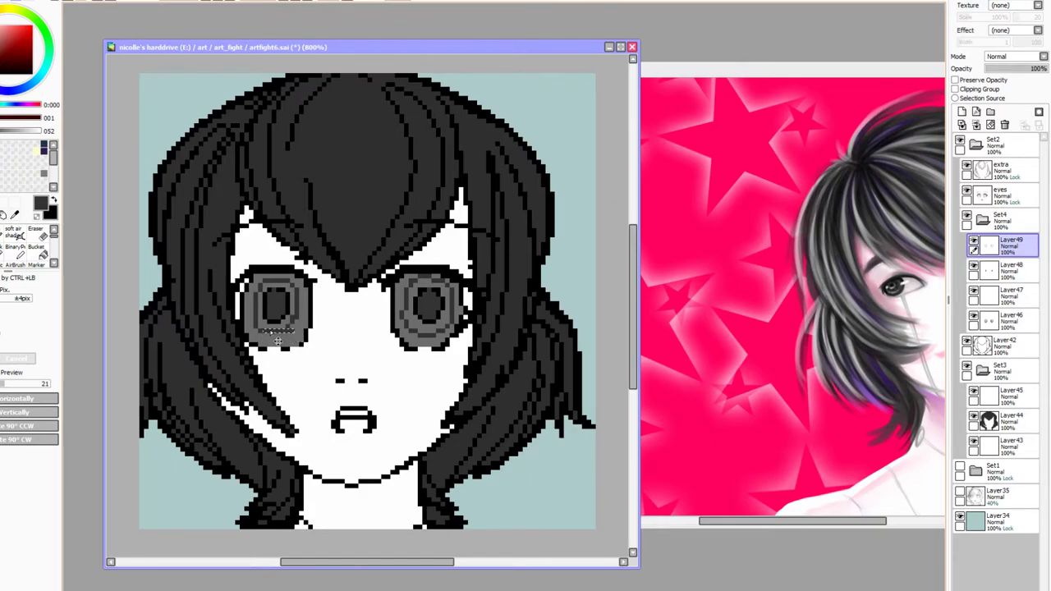
{"action": "left_click_drag", "start_coordinate": [270, 329], "coordinate": [266, 335]}
{"action": "key", "text": "ctrl+d"}
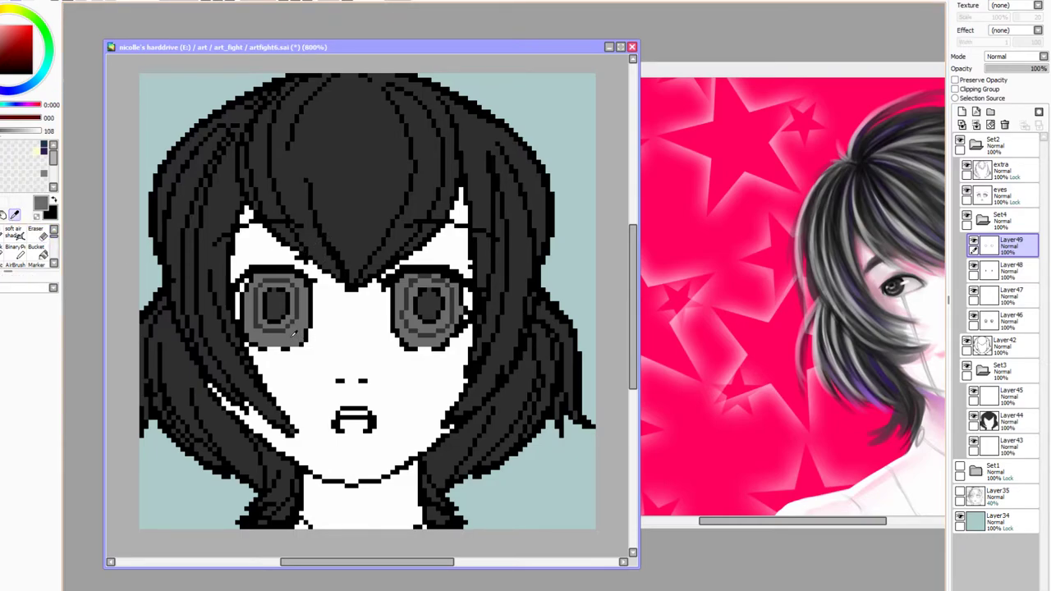
Paint grey over the lower part of both irises on a new Screen mode layer, and place that layer above the eyes layer
{"action": "left_click", "coordinate": [961, 112]}
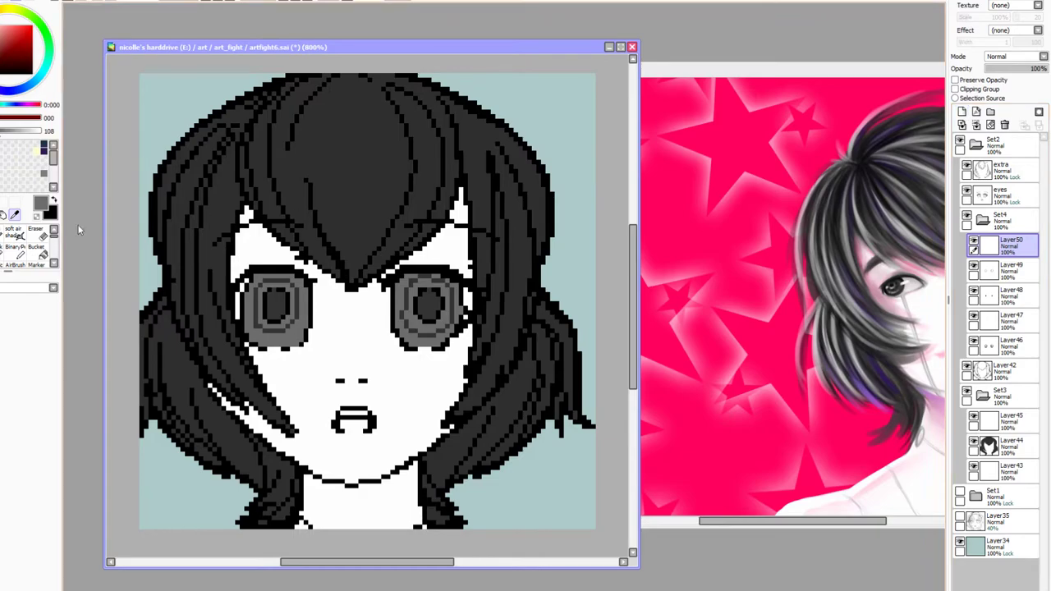
{"action": "left_click", "coordinate": [14, 238]}
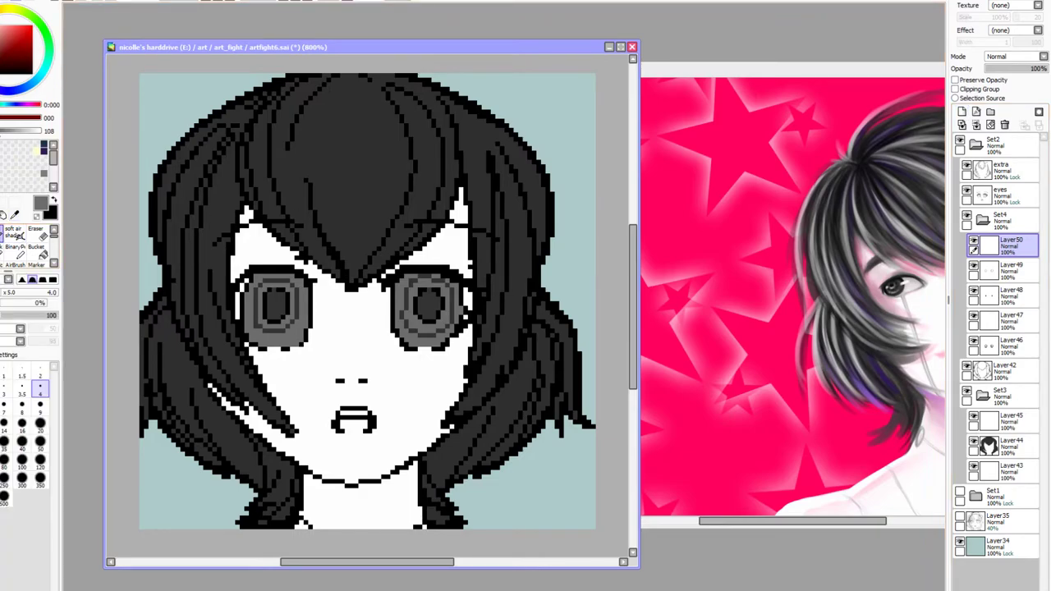
{"action": "key", "text": "b"}
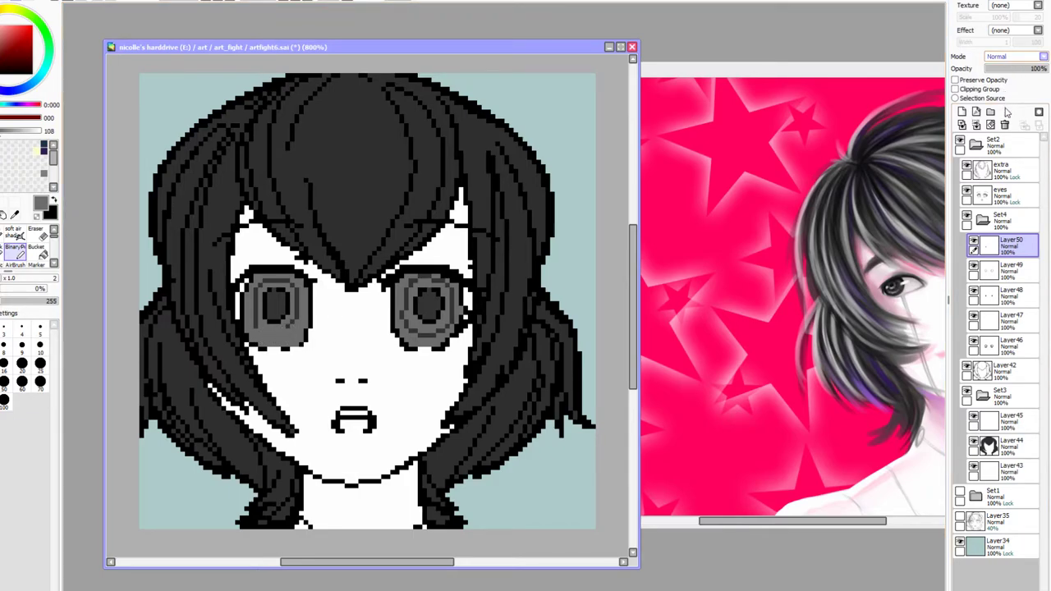
{"action": "left_click", "coordinate": [1001, 87]}
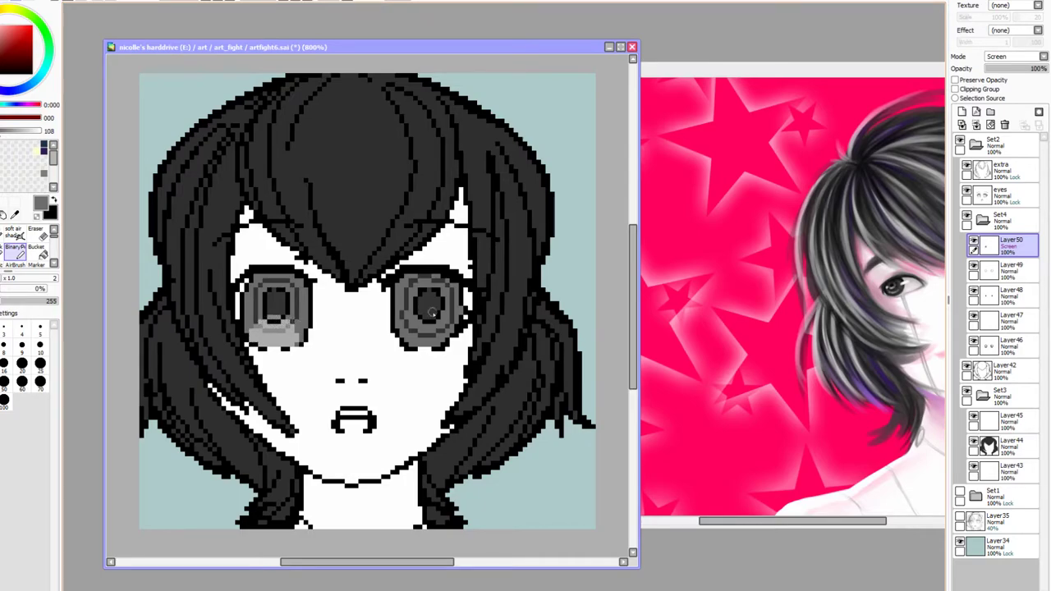
{"action": "mouse_move", "coordinate": [410, 336]}
{"action": "left_mouse_down"}
{"action": "mouse_move", "coordinate": [431, 320]}
{"action": "mouse_move", "coordinate": [447, 332]}
{"action": "mouse_move", "coordinate": [440, 344]}
{"action": "mouse_move", "coordinate": [417, 336]}
{"action": "left_mouse_up"}
{"action": "left_click_drag", "start_coordinate": [1008, 244], "coordinate": [1019, 201]}
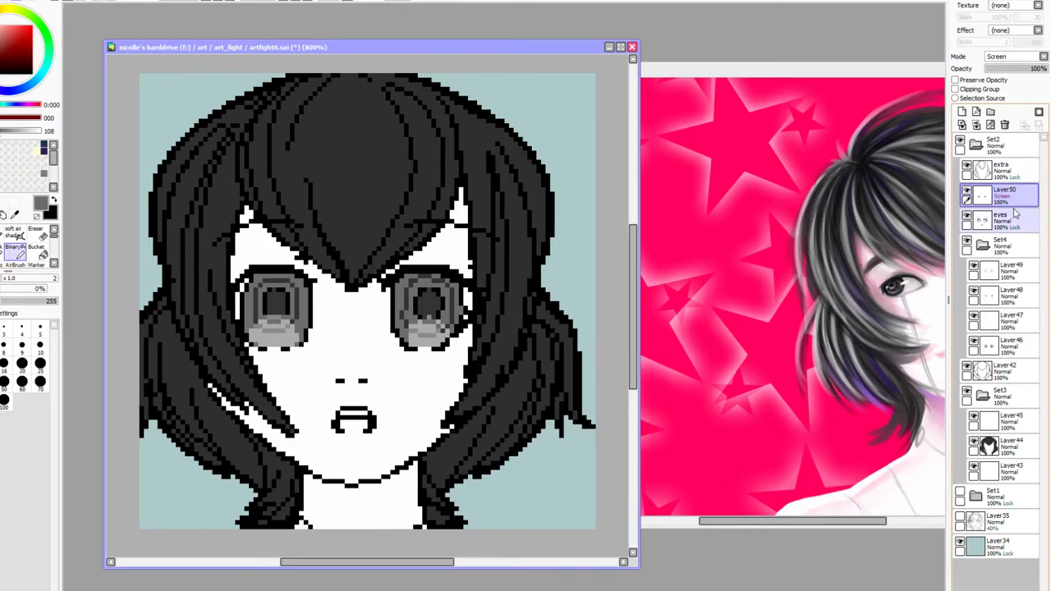
Sample a dark grey from the portrait and add a new Normal layer directly above the iris ring layer in Set4
{"action": "left_click", "coordinate": [15, 215]}
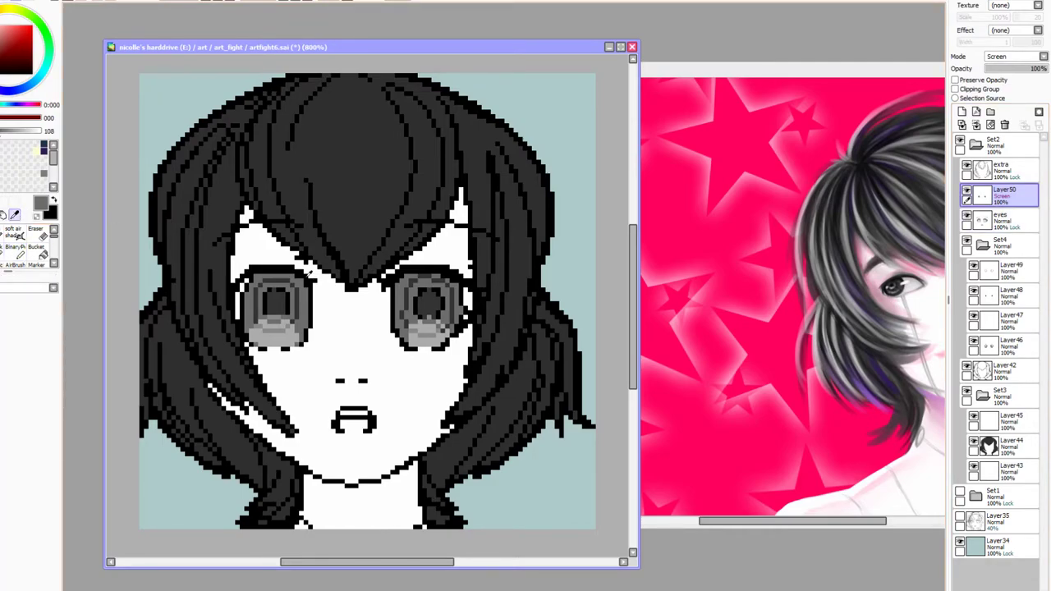
{"action": "left_click", "coordinate": [269, 255]}
{"action": "left_click", "coordinate": [975, 341]}
{"action": "left_click", "coordinate": [975, 342]}
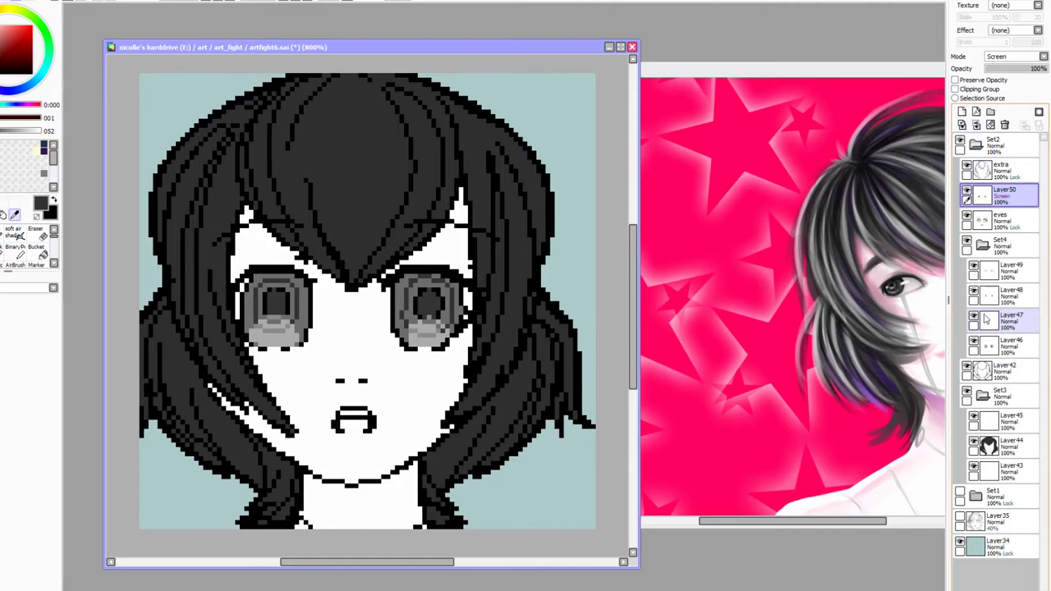
{"action": "left_click", "coordinate": [983, 321]}
{"action": "left_click", "coordinate": [974, 271]}
{"action": "left_click", "coordinate": [974, 271]}
{"action": "left_click", "coordinate": [974, 271]}
{"action": "left_click", "coordinate": [975, 271]}
{"action": "left_click", "coordinate": [989, 271]}
{"action": "left_click", "coordinate": [961, 111]}
Shade the upper part of both irises dark grey on the new layer, with streaks fading toward the middle
{"action": "left_click", "coordinate": [2, 235]}
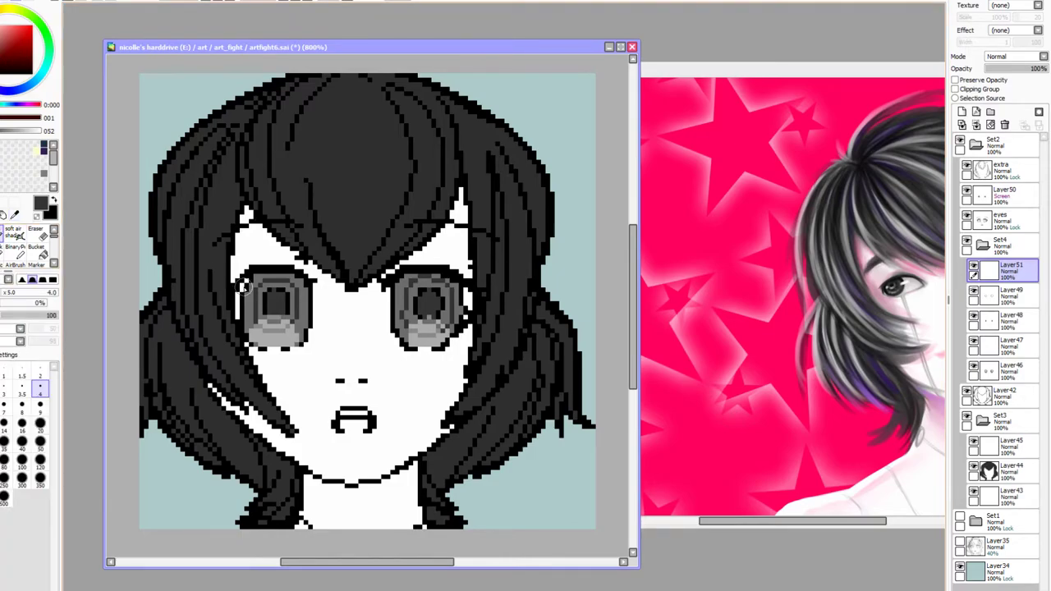
{"action": "left_click_drag", "start_coordinate": [260, 286], "coordinate": [251, 301]}
{"action": "left_click", "coordinate": [14, 252]}
{"action": "key", "text": "ctrl+z"}
{"action": "mouse_move", "coordinate": [246, 296]}
{"action": "left_mouse_down"}
{"action": "mouse_move", "coordinate": [260, 287]}
{"action": "mouse_move", "coordinate": [251, 277]}
{"action": "mouse_move", "coordinate": [250, 287]}
{"action": "mouse_move", "coordinate": [267, 274]}
{"action": "mouse_move", "coordinate": [287, 278]}
{"action": "mouse_move", "coordinate": [252, 305]}
{"action": "mouse_move", "coordinate": [297, 301]}
{"action": "mouse_move", "coordinate": [265, 282]}
{"action": "mouse_move", "coordinate": [293, 291]}
{"action": "mouse_move", "coordinate": [283, 280]}
{"action": "mouse_move", "coordinate": [301, 303]}
{"action": "mouse_move", "coordinate": [257, 295]}
{"action": "mouse_move", "coordinate": [296, 282]}
{"action": "left_mouse_up"}
{"action": "left_click", "coordinate": [3, 231]}
{"action": "mouse_move", "coordinate": [415, 282]}
{"action": "left_mouse_down"}
{"action": "mouse_move", "coordinate": [399, 311]}
{"action": "mouse_move", "coordinate": [406, 280]}
{"action": "mouse_move", "coordinate": [429, 279]}
{"action": "mouse_move", "coordinate": [452, 297]}
{"action": "mouse_move", "coordinate": [447, 281]}
{"action": "mouse_move", "coordinate": [453, 300]}
{"action": "mouse_move", "coordinate": [415, 283]}
{"action": "mouse_move", "coordinate": [410, 293]}
{"action": "left_mouse_up"}
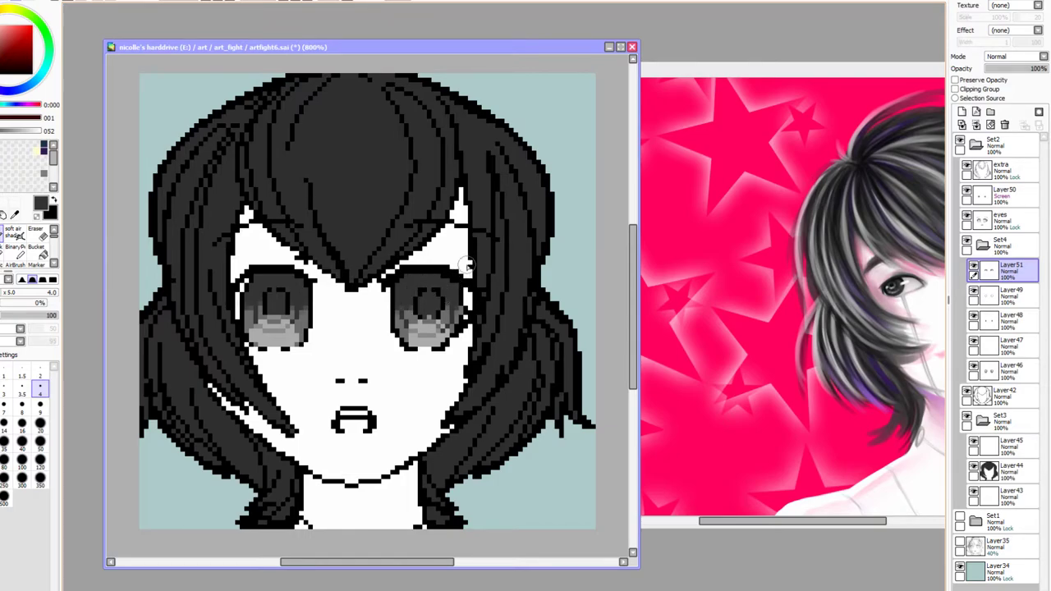
Examine the shaded eyes on the whole portrait at a small scale, then return to a close view of the face
{"action": "left_click", "coordinate": [204, 2]}
{"action": "left_click", "coordinate": [204, 1]}
{"action": "left_click", "coordinate": [204, 2]}
{"action": "left_click", "coordinate": [205, 1]}
{"action": "left_click", "coordinate": [204, 1]}
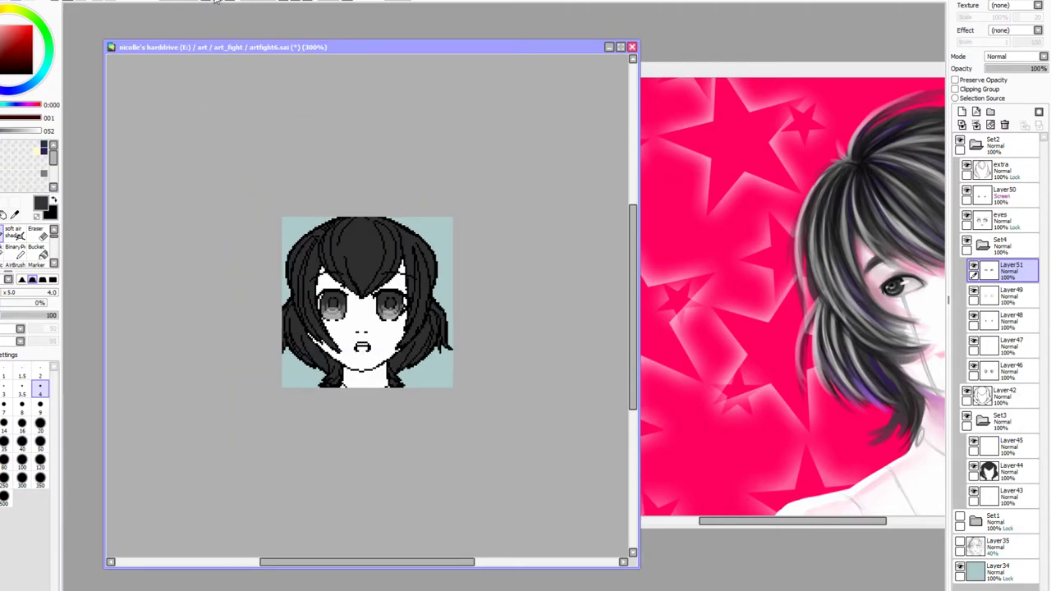
{"action": "left_click", "coordinate": [215, 2]}
{"action": "left_click", "coordinate": [215, 2]}
{"action": "left_click", "coordinate": [216, 2]}
{"action": "left_click", "coordinate": [215, 2]}
{"action": "left_click", "coordinate": [215, 2]}
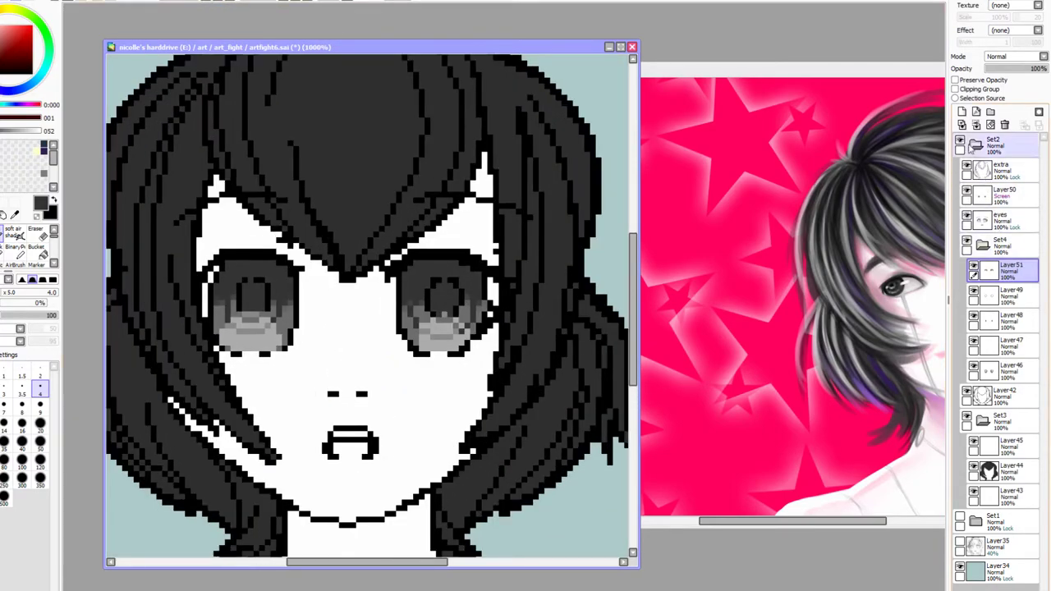
Add a new layer at the top of Set4 and paint small white pixel highlights in the left eye with the Binary Pen
{"action": "left_click", "coordinate": [962, 112]}
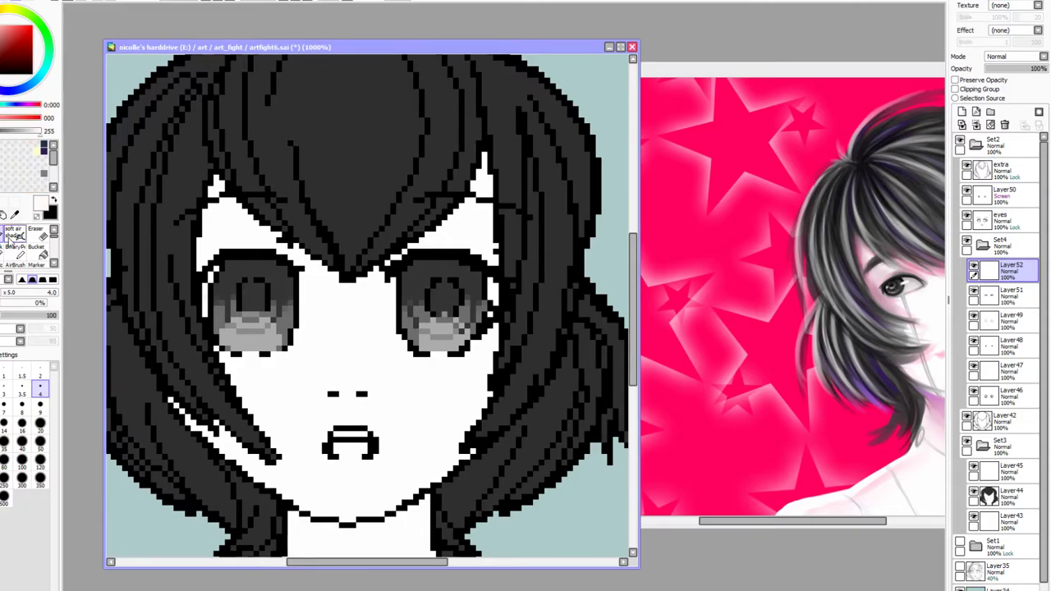
{"action": "left_click", "coordinate": [15, 246]}
{"action": "left_click", "coordinate": [228, 269]}
{"action": "left_click", "coordinate": [233, 275]}
{"action": "mouse_move", "coordinate": [237, 276]}
{"action": "left_mouse_down"}
{"action": "mouse_move", "coordinate": [245, 269]}
{"action": "mouse_move", "coordinate": [237, 276]}
{"action": "left_mouse_up"}
{"action": "key", "text": "ctrl+z"}
{"action": "left_click", "coordinate": [234, 278]}
{"action": "left_click", "coordinate": [227, 273]}
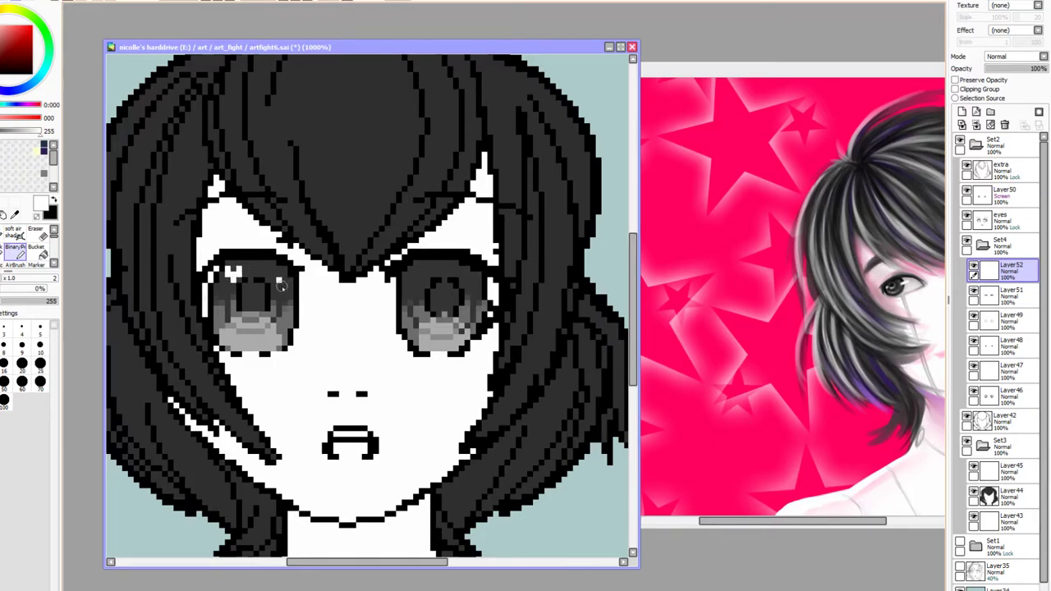
{"action": "left_click_drag", "start_coordinate": [279, 279], "coordinate": [278, 287]}
{"action": "left_click_drag", "start_coordinate": [222, 326], "coordinate": [235, 319]}
Copy the left eye's white highlights onto a new layer, flip the copy horizontally, and move it onto the right eye
{"action": "key", "text": "m"}
{"action": "left_click_drag", "start_coordinate": [191, 231], "coordinate": [316, 384]}
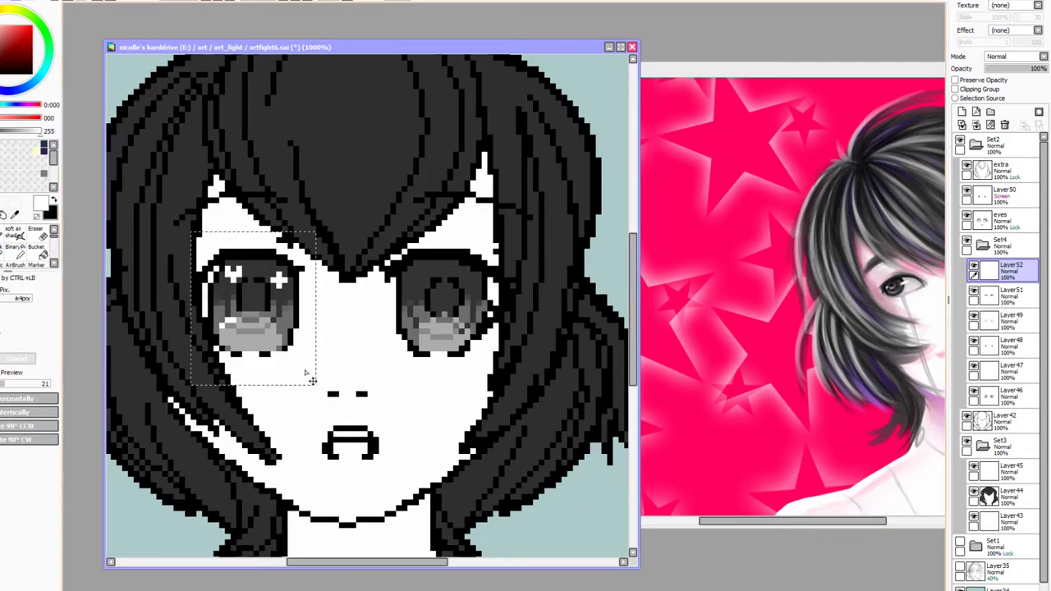
{"action": "key", "text": "ctrl+c"}
{"action": "key", "text": "ctrl+v"}
{"action": "left_click", "coordinate": [11, 399]}
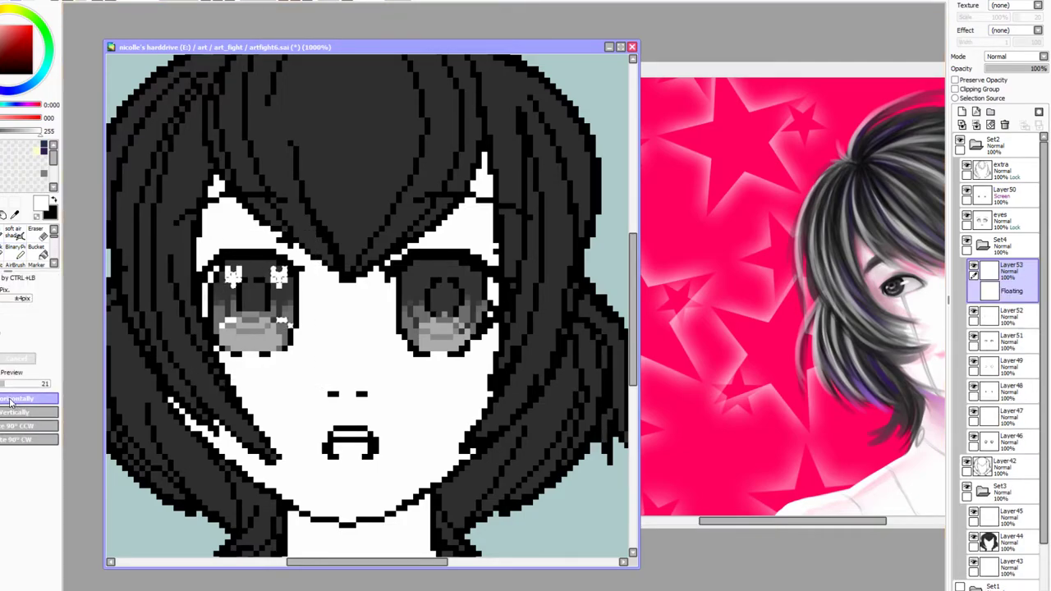
{"action": "left_click_drag", "start_coordinate": [352, 322], "coordinate": [466, 324]}
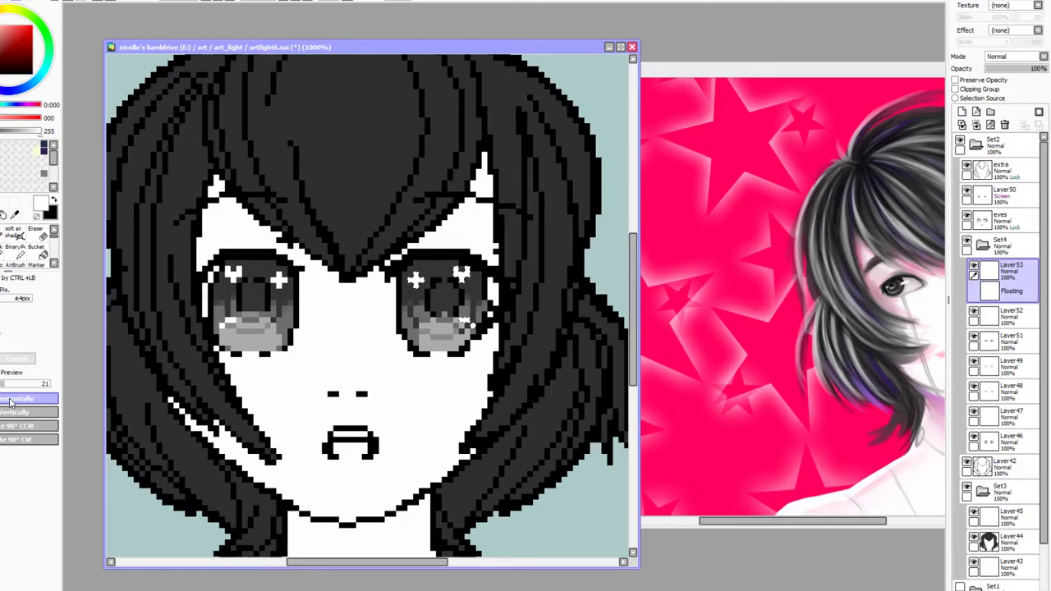
{"action": "key", "text": "Return"}
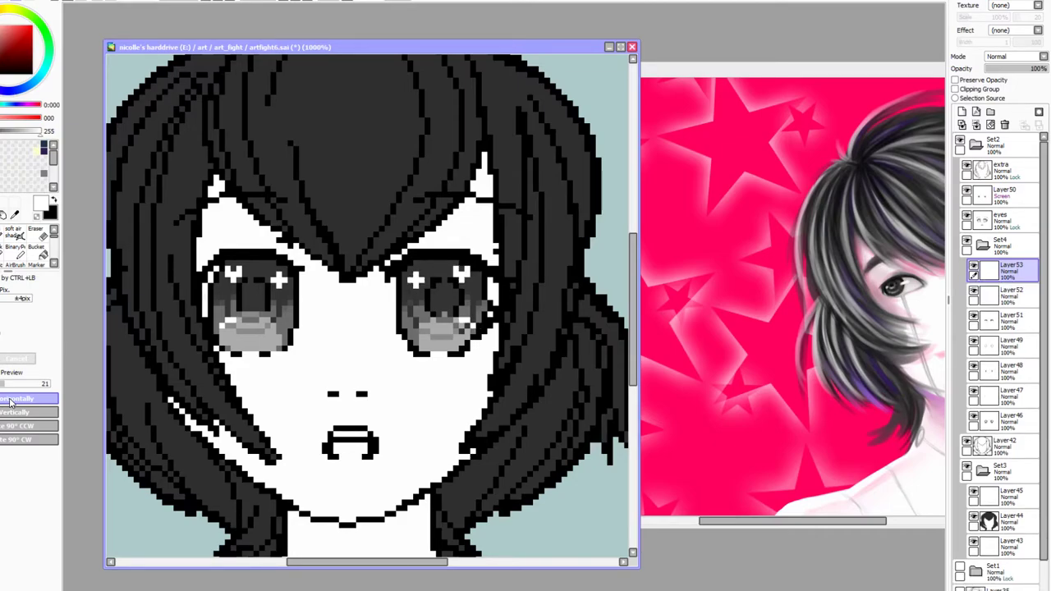
{"action": "left_click_drag", "start_coordinate": [437, 256], "coordinate": [479, 284]}
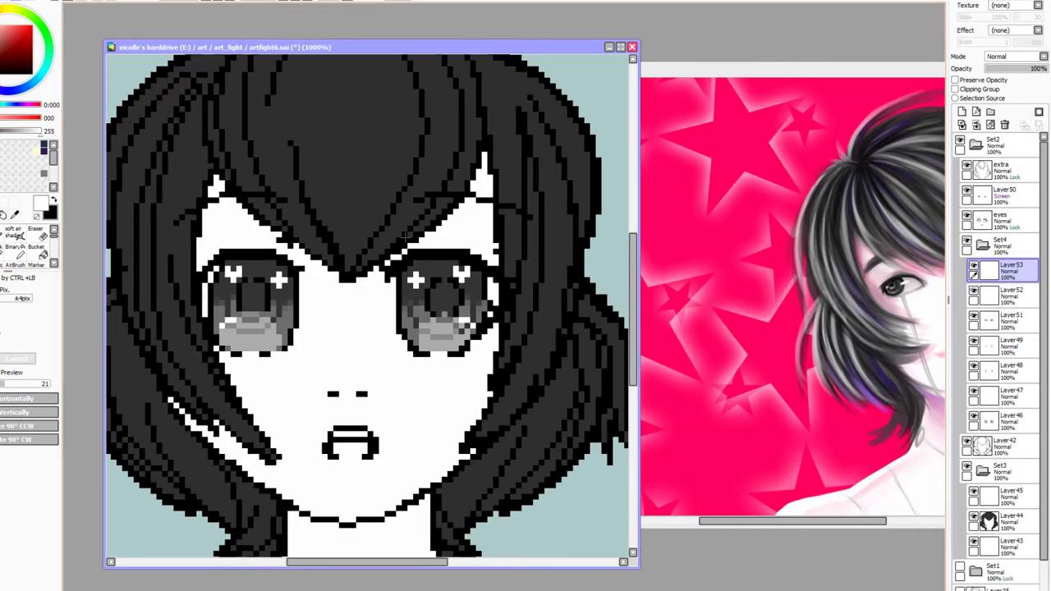
Examine how both highlighted eyes read on the whole portrait at a small scale, then return to 1000% zoom
{"action": "left_click", "coordinate": [205, 1]}
{"action": "left_click", "coordinate": [206, 1]}
{"action": "left_click", "coordinate": [205, 1]}
{"action": "left_click", "coordinate": [205, 1]}
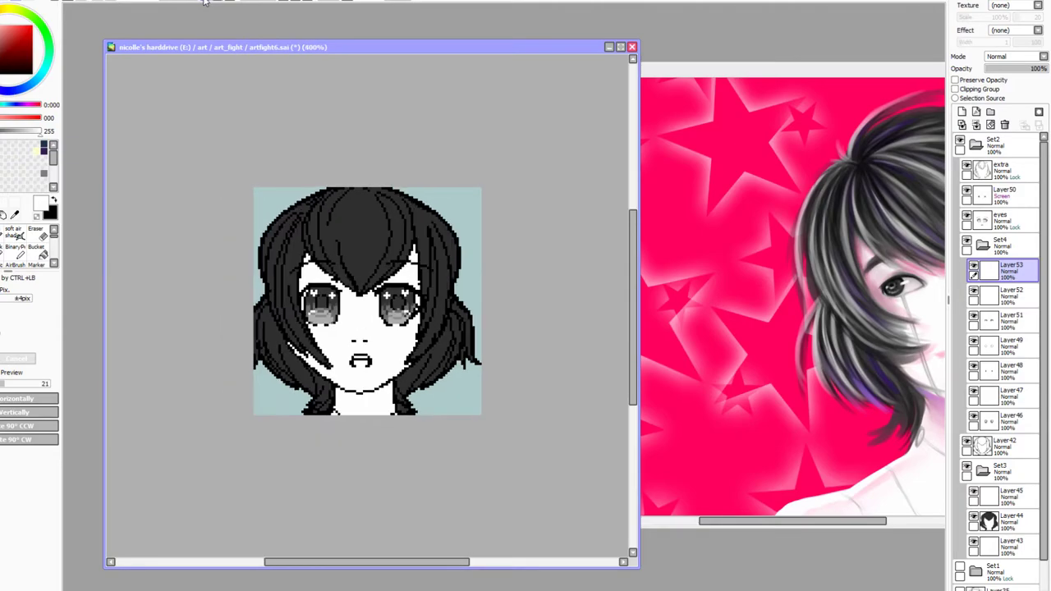
{"action": "left_click", "coordinate": [206, 1]}
{"action": "left_click", "coordinate": [205, 1]}
{"action": "left_click", "coordinate": [206, 1]}
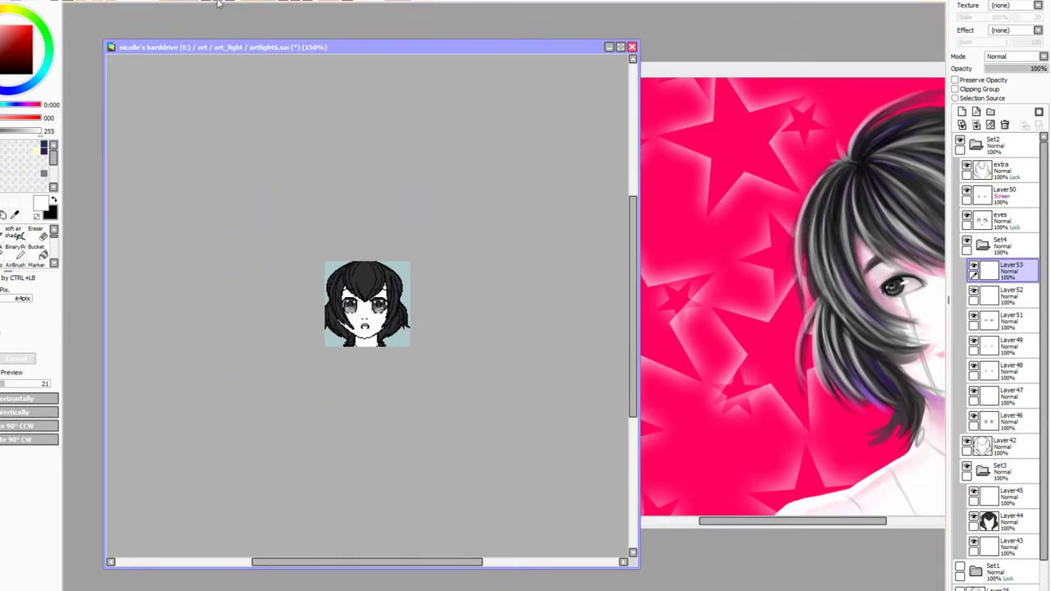
{"action": "left_click", "coordinate": [213, 1]}
{"action": "left_click", "coordinate": [213, 1]}
{"action": "left_click", "coordinate": [213, 1]}
{"action": "left_click", "coordinate": [212, 1]}
{"action": "left_click", "coordinate": [212, 0]}
{"action": "left_click", "coordinate": [213, 1]}
{"action": "left_click", "coordinate": [213, 1]}
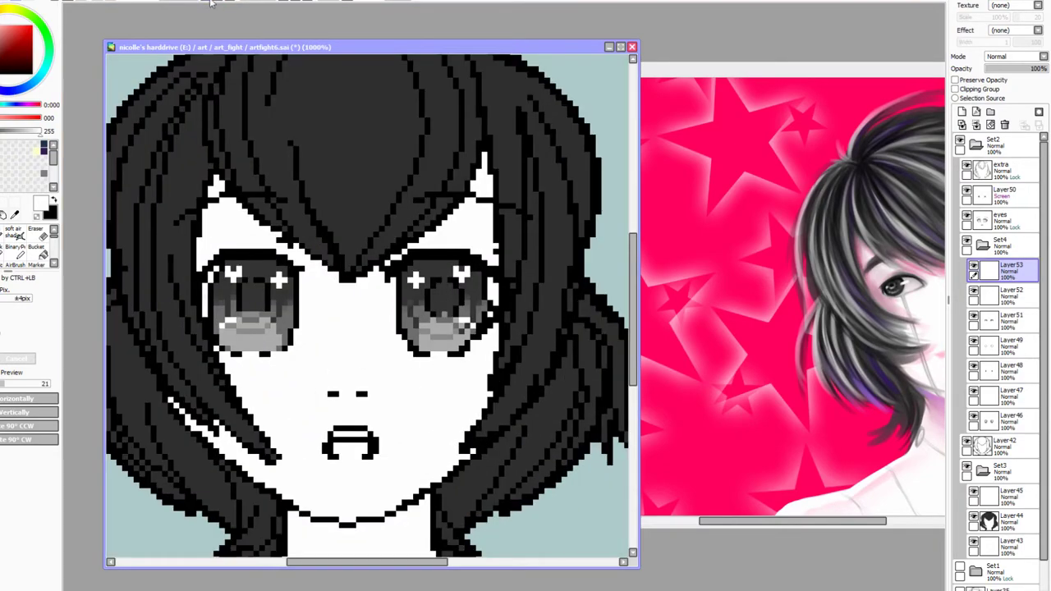
Enlarge the inner white highlights in both eyes with the Binary Pen
{"action": "left_click", "coordinate": [15, 246]}
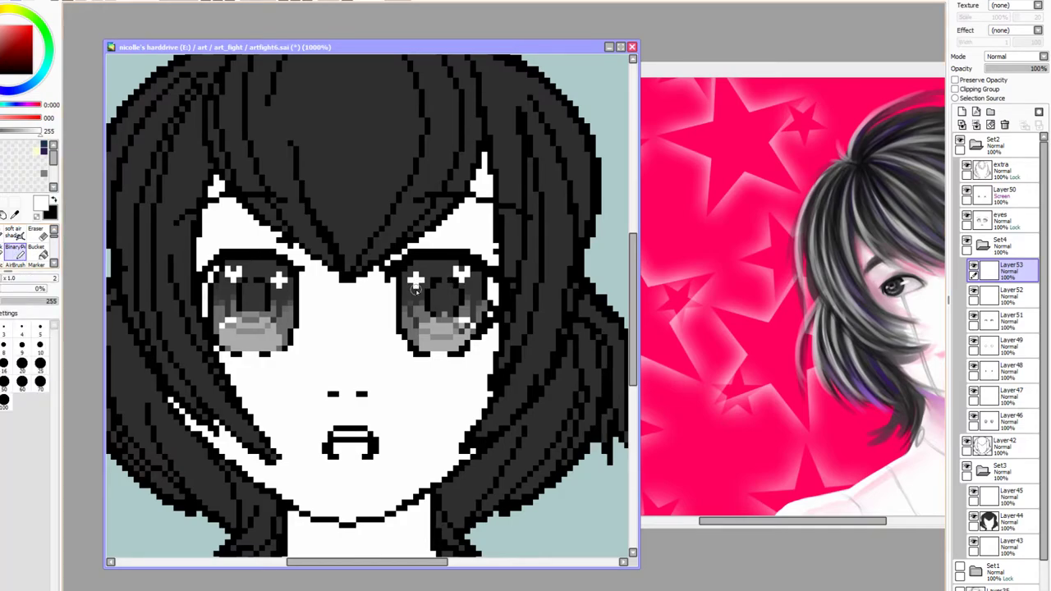
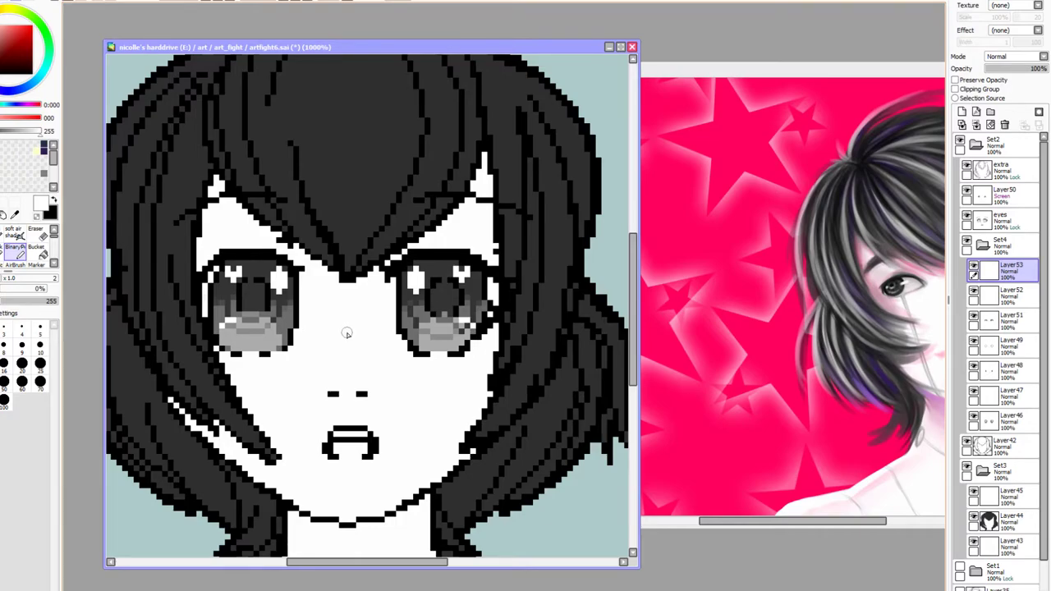
{"action": "left_click", "coordinate": [207, 2]}
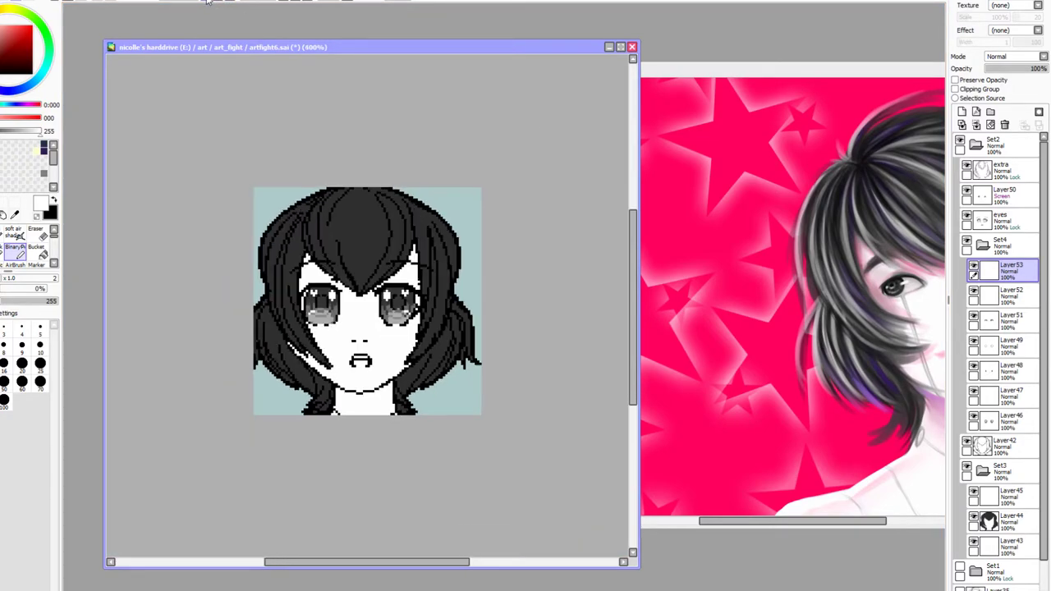
{"action": "left_click", "coordinate": [208, 2]}
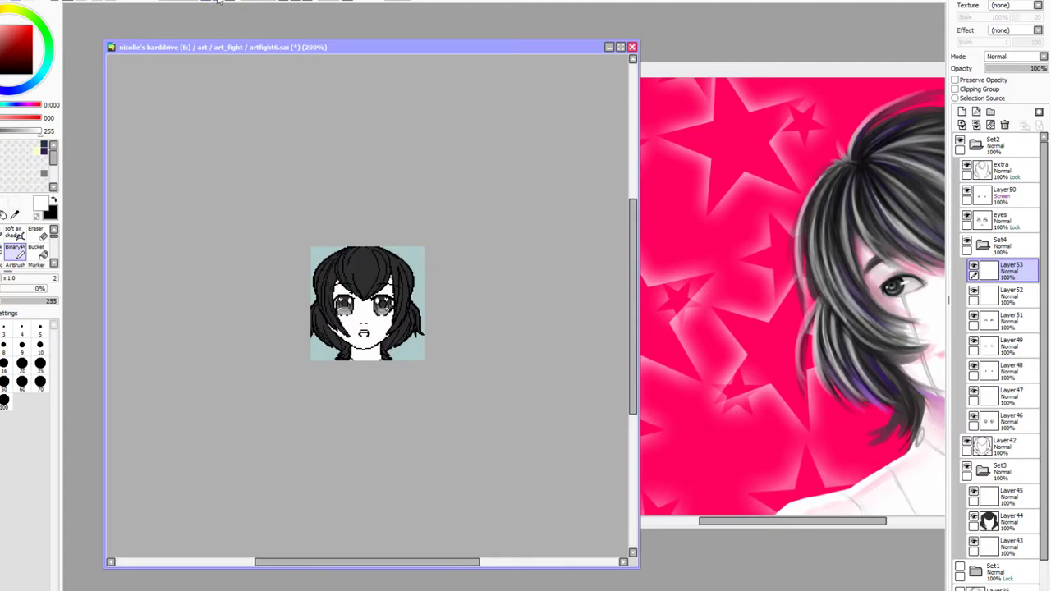
{"action": "left_click", "coordinate": [218, 1]}
{"action": "left_click", "coordinate": [218, 1]}
{"action": "left_click", "coordinate": [218, 2]}
{"action": "left_click", "coordinate": [218, 2]}
{"action": "left_click", "coordinate": [217, 2]}
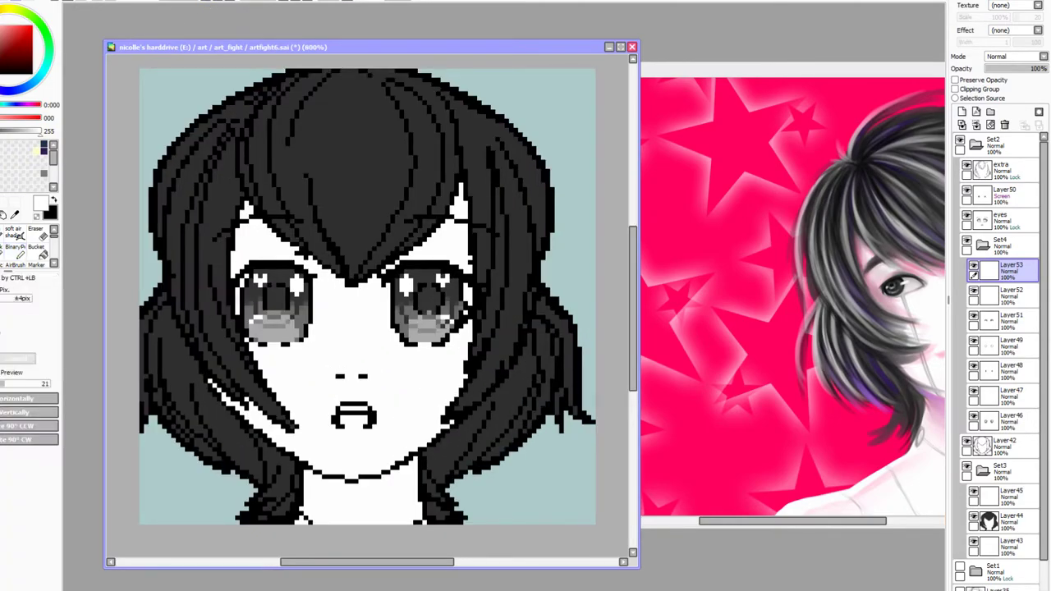
Merge Layer53 into Layer52 and shift the inner white highlights of both eyes slightly down
{"action": "left_click_drag", "start_coordinate": [282, 257], "coordinate": [411, 305]}
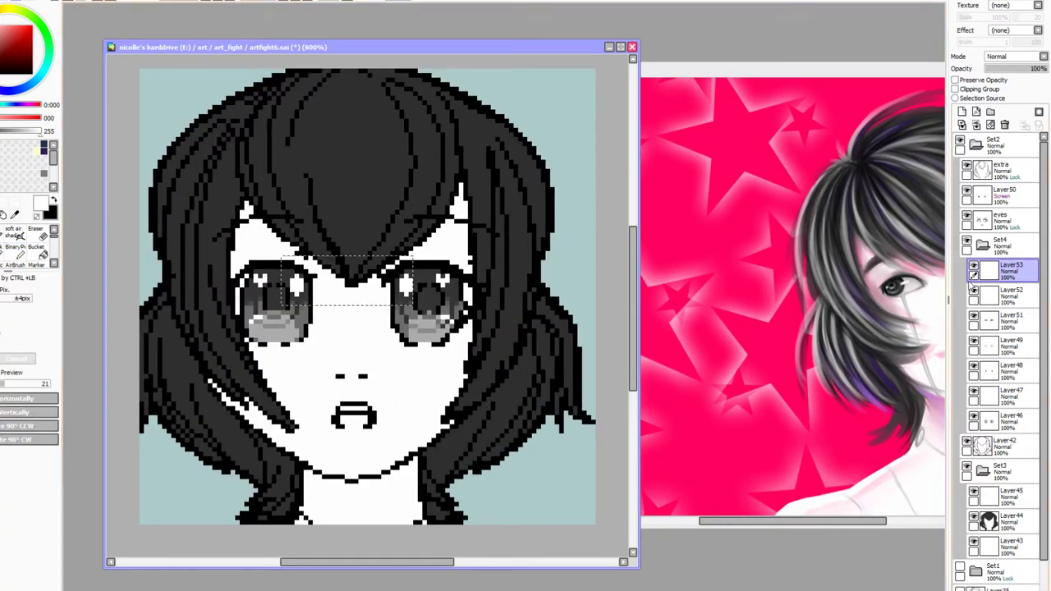
{"action": "left_click", "coordinate": [975, 125]}
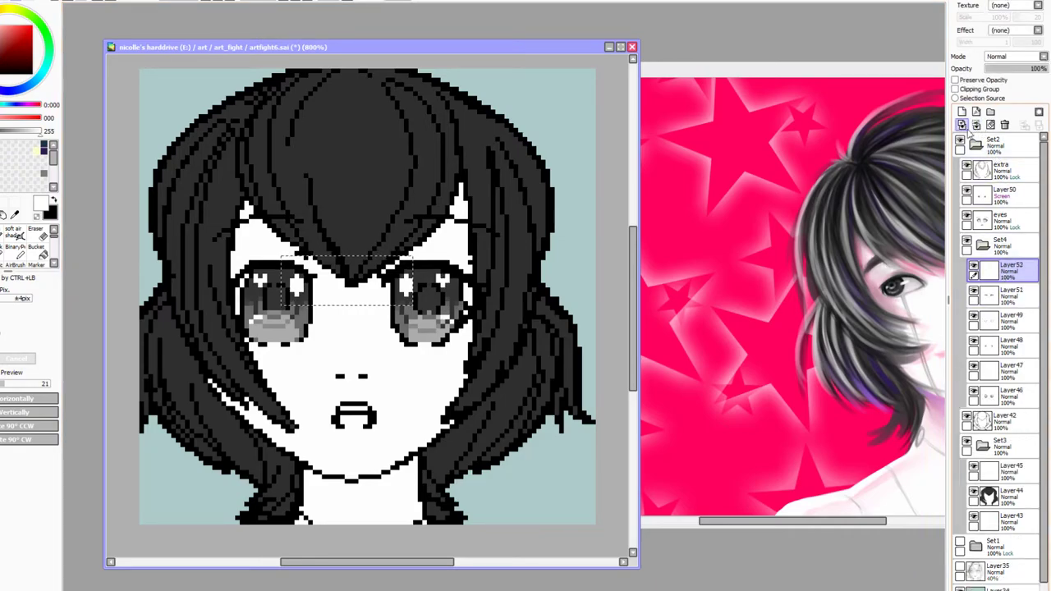
{"action": "key", "text": "Down"}
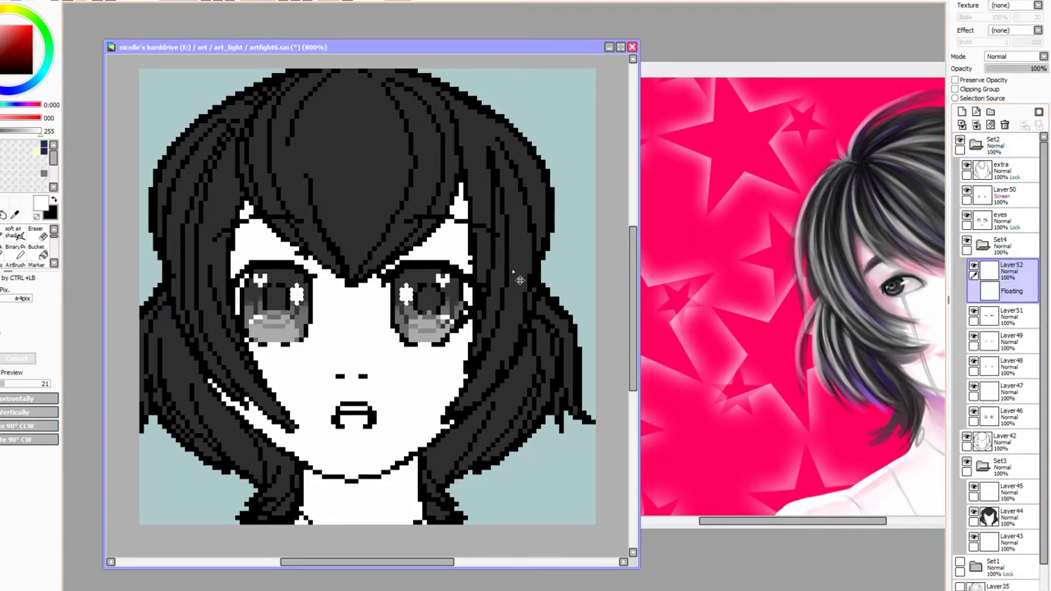
{"action": "key", "text": "ctrl+d"}
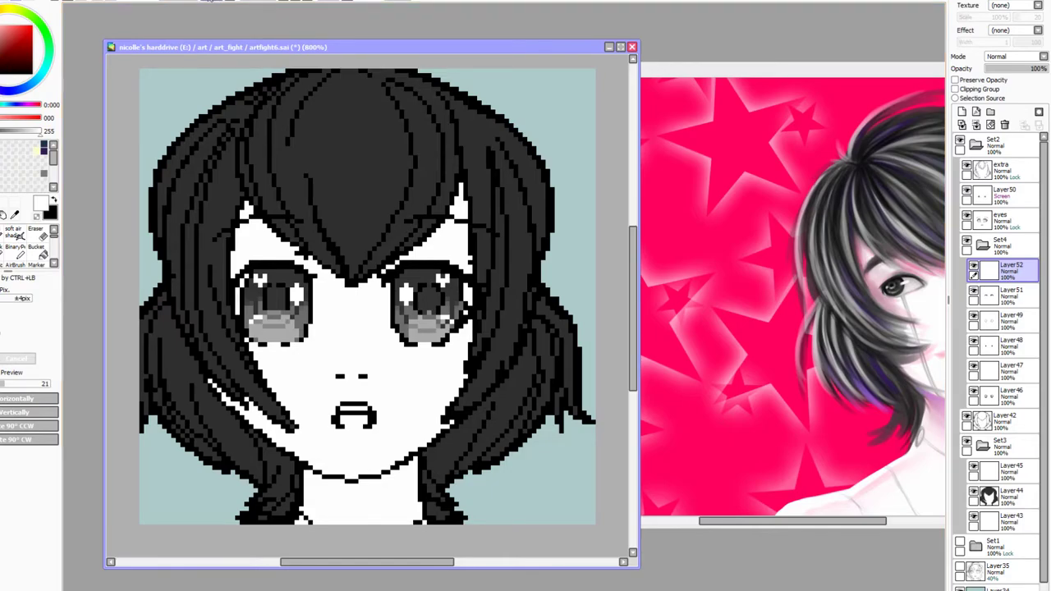
Examine the adjusted eye highlights on the whole portrait at 200% and 300%, then return to 800% zoom
{"action": "left_click", "coordinate": [208, 0]}
{"action": "left_click", "coordinate": [208, 1]}
{"action": "left_click", "coordinate": [209, 1]}
{"action": "left_click", "coordinate": [208, 1]}
{"action": "left_click", "coordinate": [208, 0]}
{"action": "left_click", "coordinate": [209, 0]}
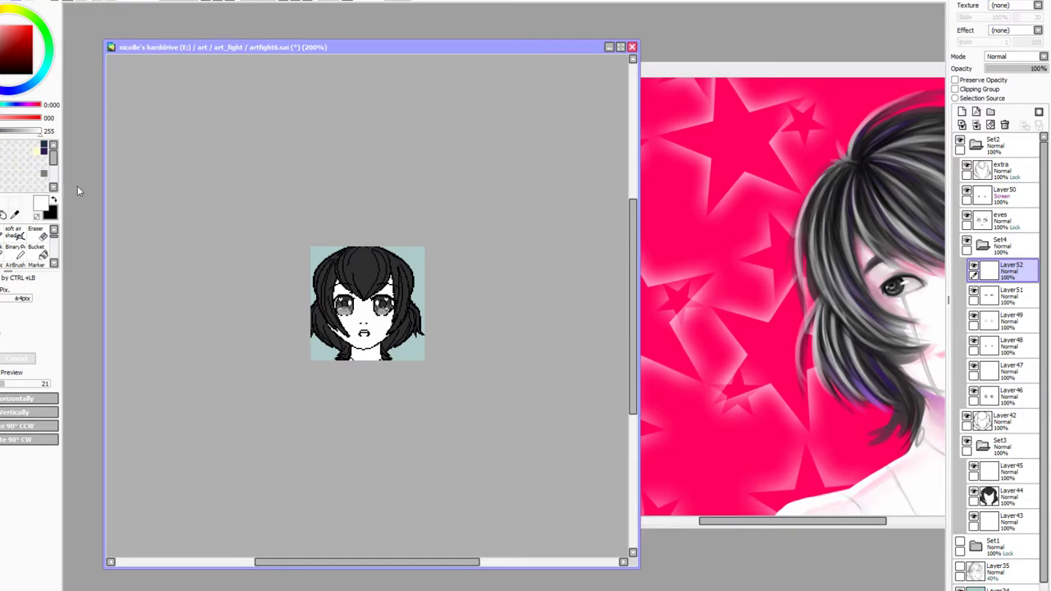
{"action": "left_click", "coordinate": [217, 3]}
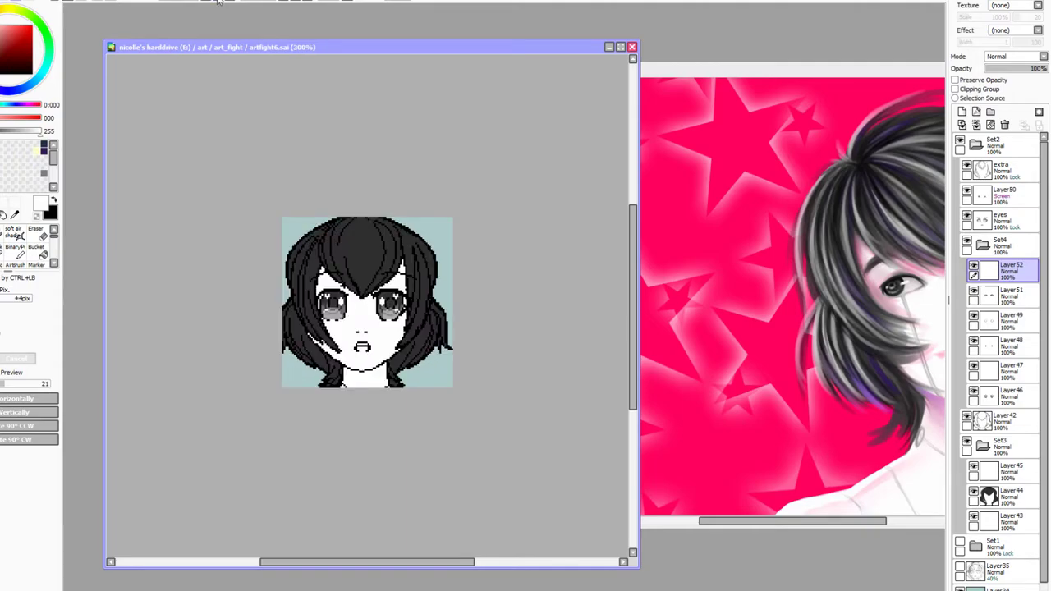
{"action": "left_click", "coordinate": [218, 2]}
{"action": "left_click", "coordinate": [217, 2]}
{"action": "left_click", "coordinate": [218, 2]}
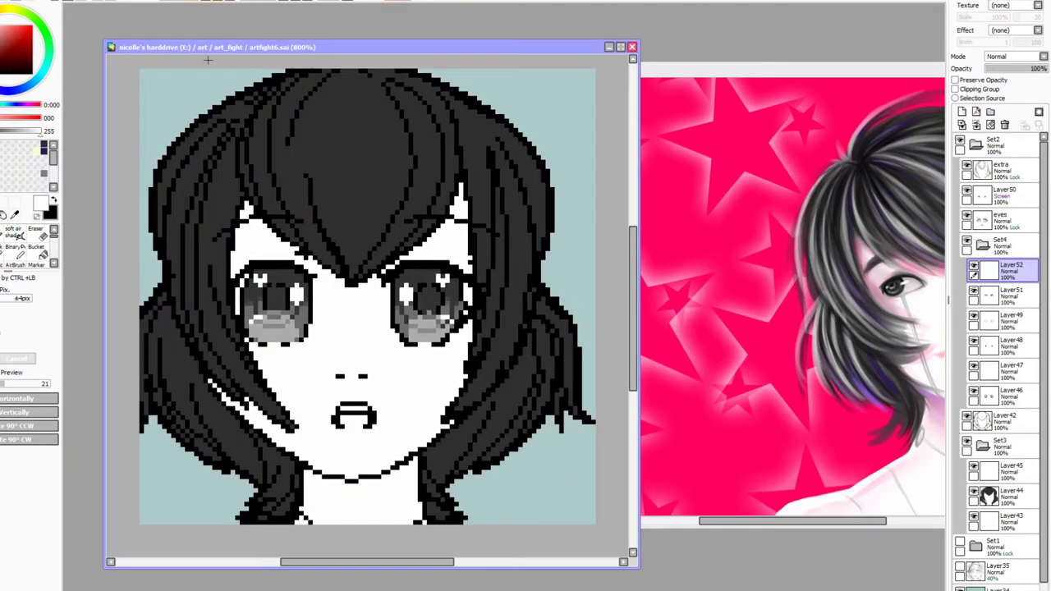
Sample black, add a new layer at the top of Set4, and draw a thin tear line from the left eye down the cheek
{"action": "left_click", "coordinate": [14, 214]}
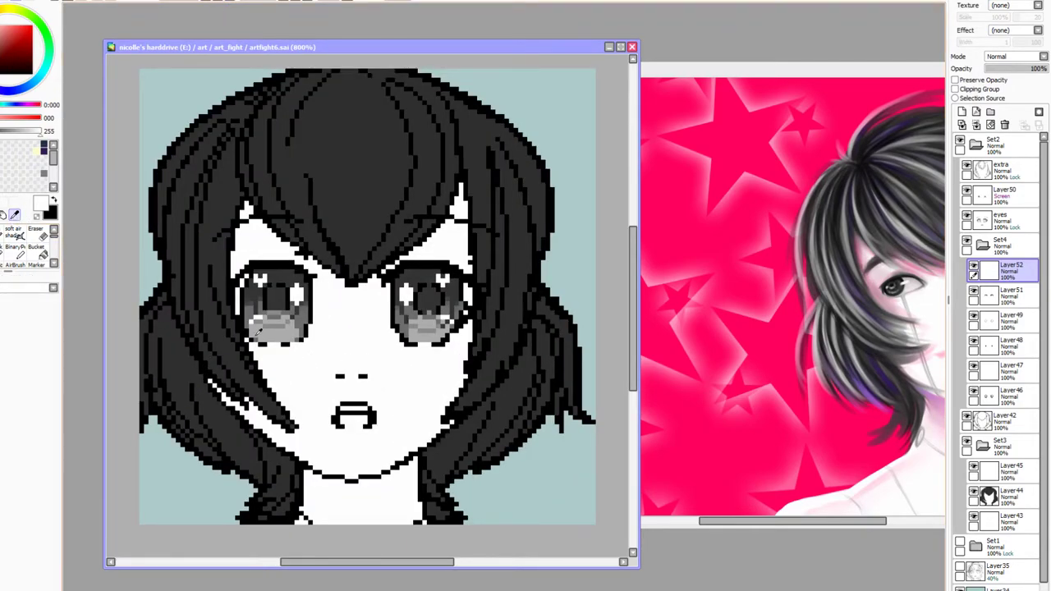
{"action": "left_click", "coordinate": [264, 340], "text": "alt"}
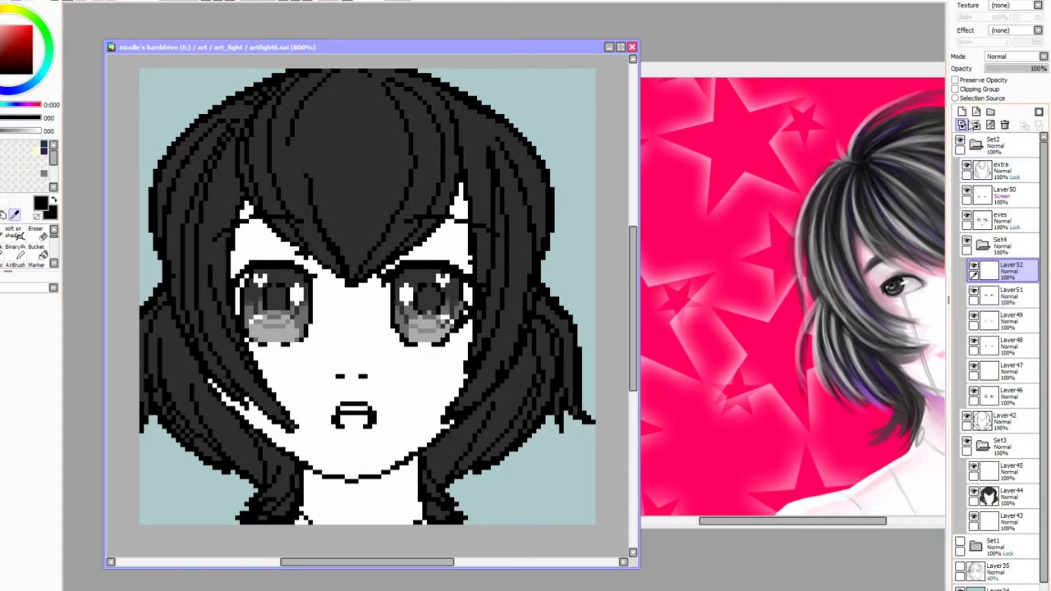
{"action": "left_click", "coordinate": [961, 111]}
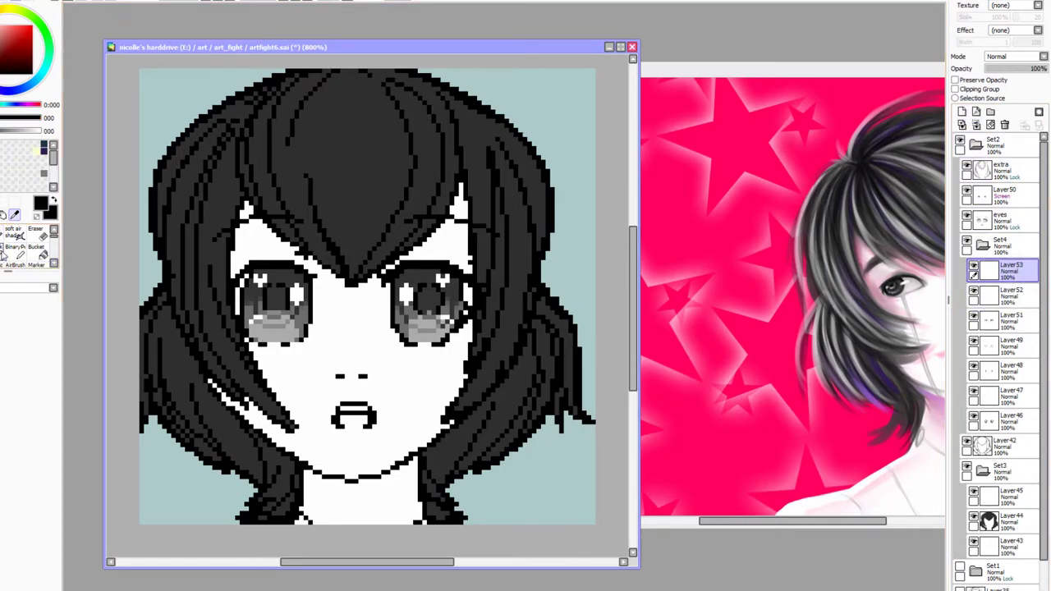
{"action": "left_click", "coordinate": [16, 249]}
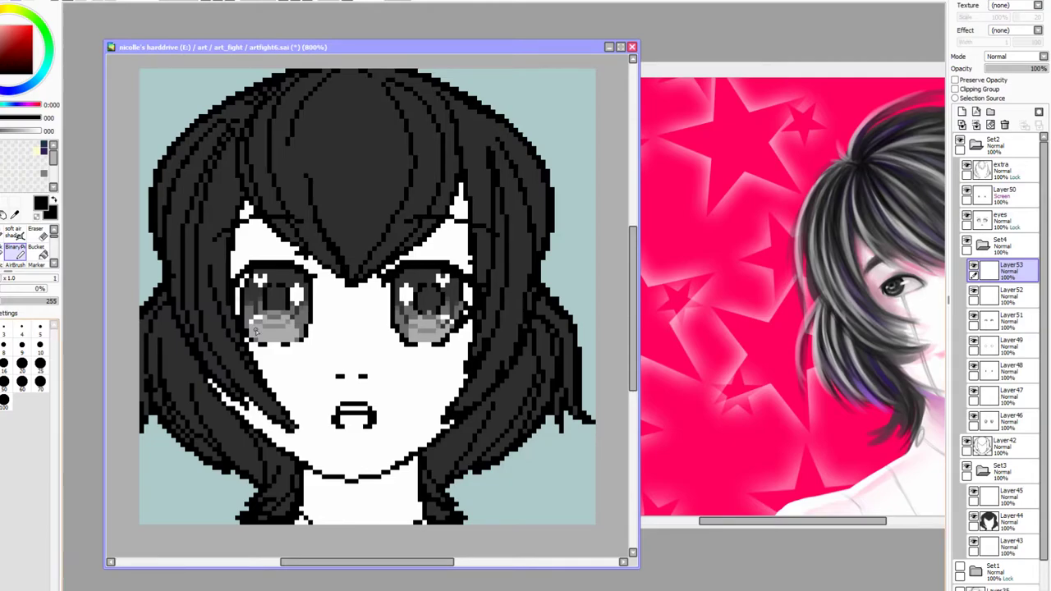
{"action": "left_click_drag", "start_coordinate": [283, 344], "coordinate": [277, 441]}
Copy the black tear line onto a new layer and offset the copy slightly left as a parallel edge
{"action": "key", "text": "ctrl+t"}
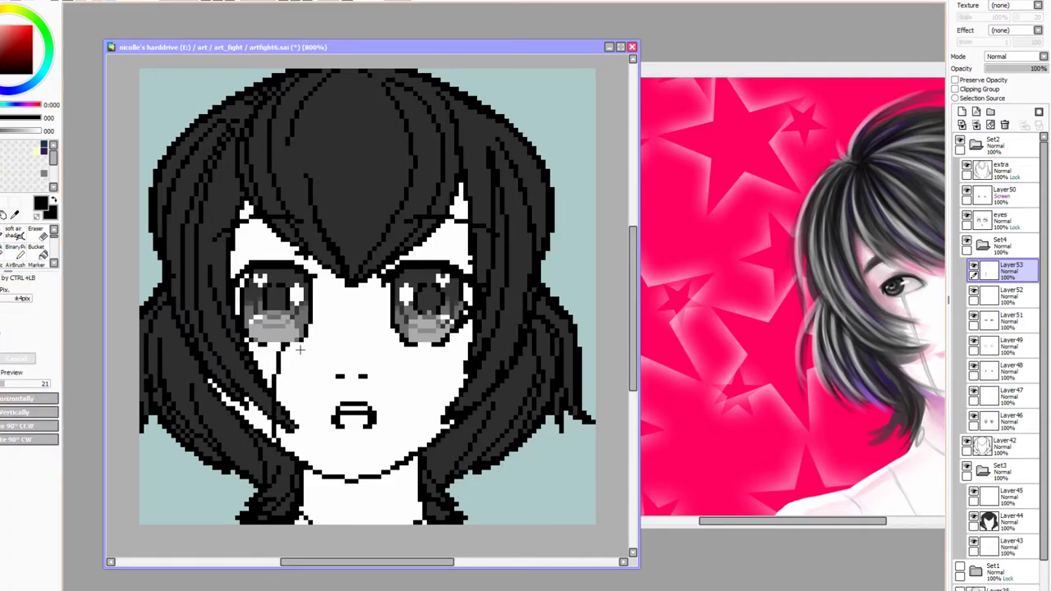
{"action": "key", "text": "ctrl+v"}
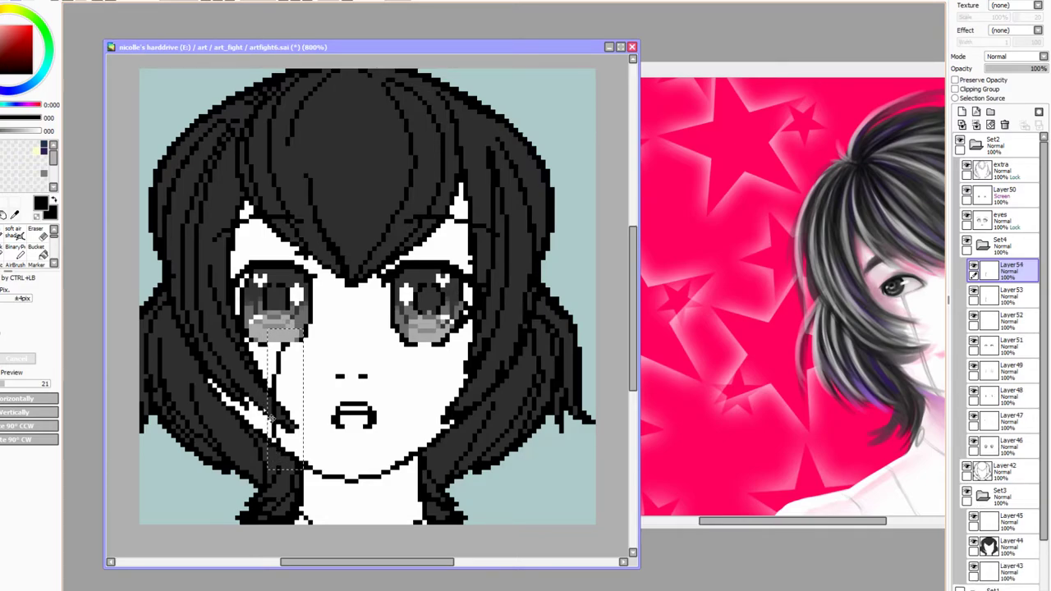
{"action": "key", "text": "ctrl+Left"}
{"action": "key", "text": "ctrl+Left"}
{"action": "key", "text": "ctrl+d"}
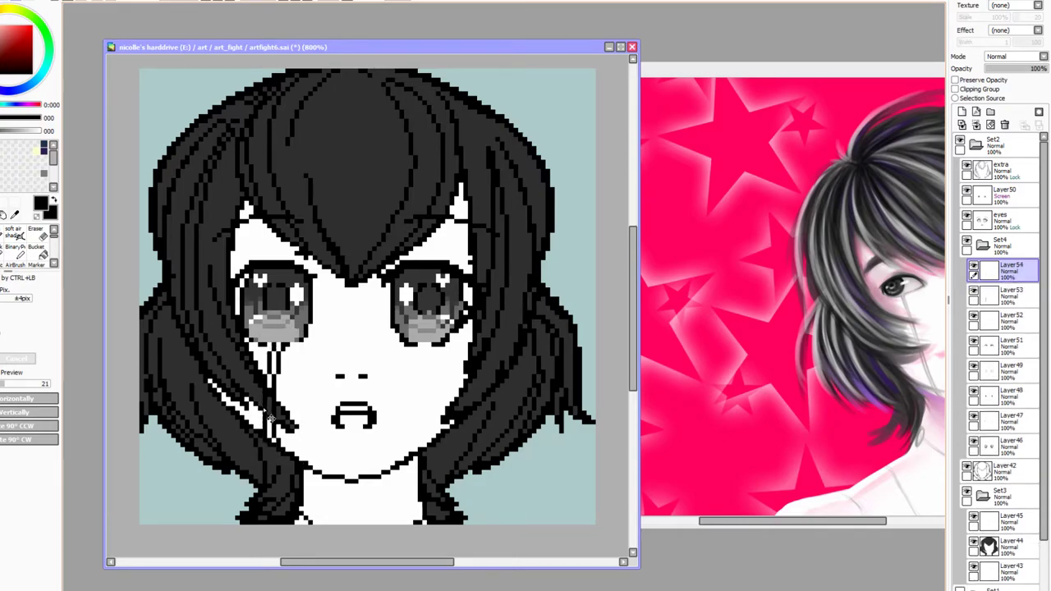
Fine-tune the copied tear line's spacing from the original and merge Layer54 into Layer53
{"action": "left_click_drag", "start_coordinate": [239, 333], "coordinate": [335, 488]}
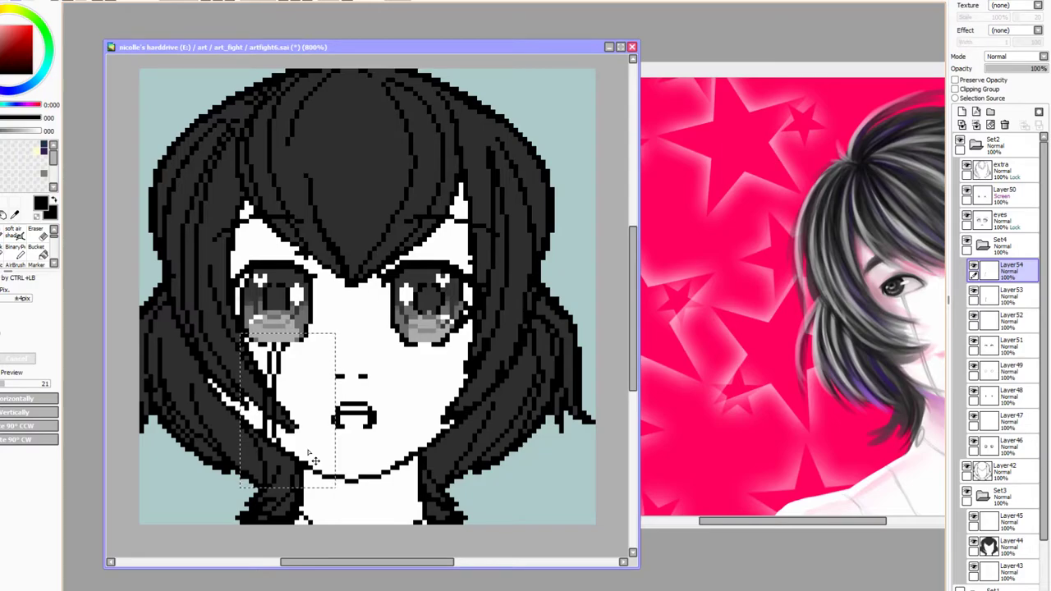
{"action": "key", "text": "ctrl+Left"}
{"action": "key", "text": "ctrl+Right"}
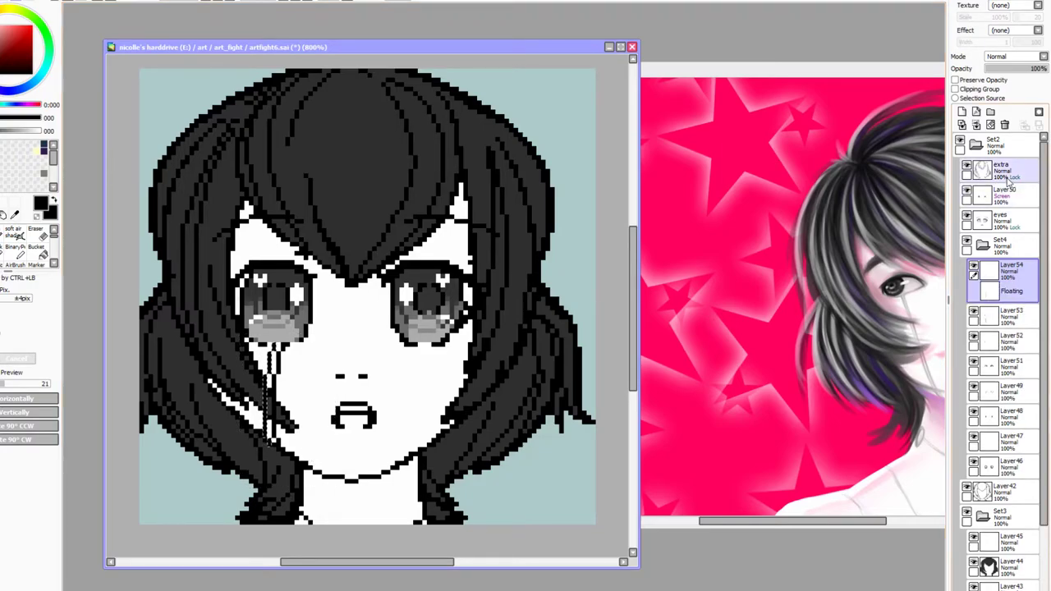
{"action": "left_click", "coordinate": [976, 125]}
{"action": "key", "text": "ctrl+Left"}
{"action": "key", "text": "ctrl+Right"}
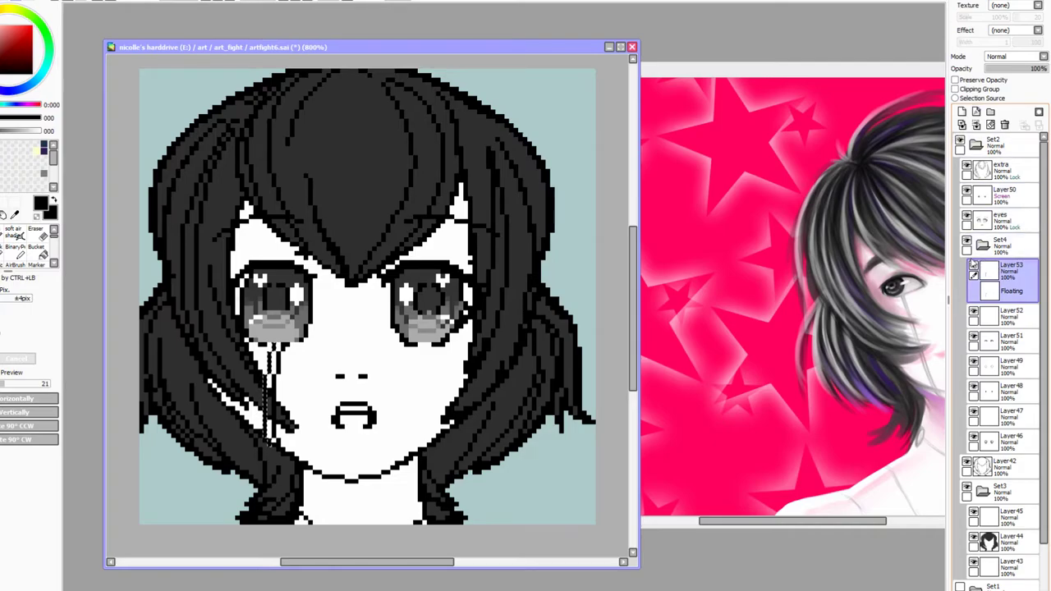
Try shifting the pair of tear lines sideways beneath the left eye
{"action": "left_click", "coordinate": [974, 269]}
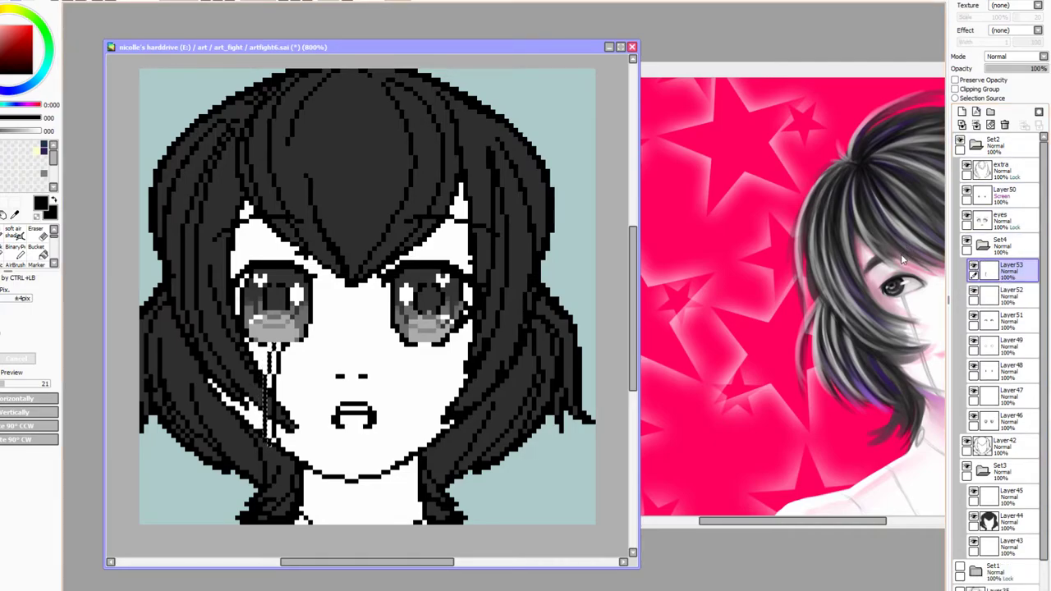
{"action": "left_click", "coordinate": [973, 266]}
{"action": "left_click", "coordinate": [973, 269]}
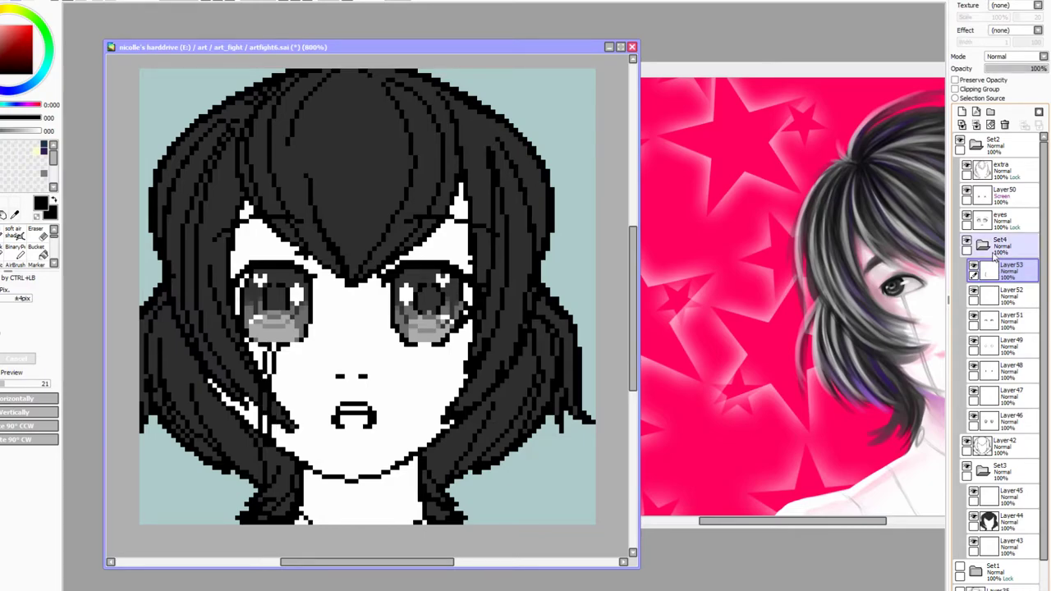
{"action": "key", "text": "Right"}
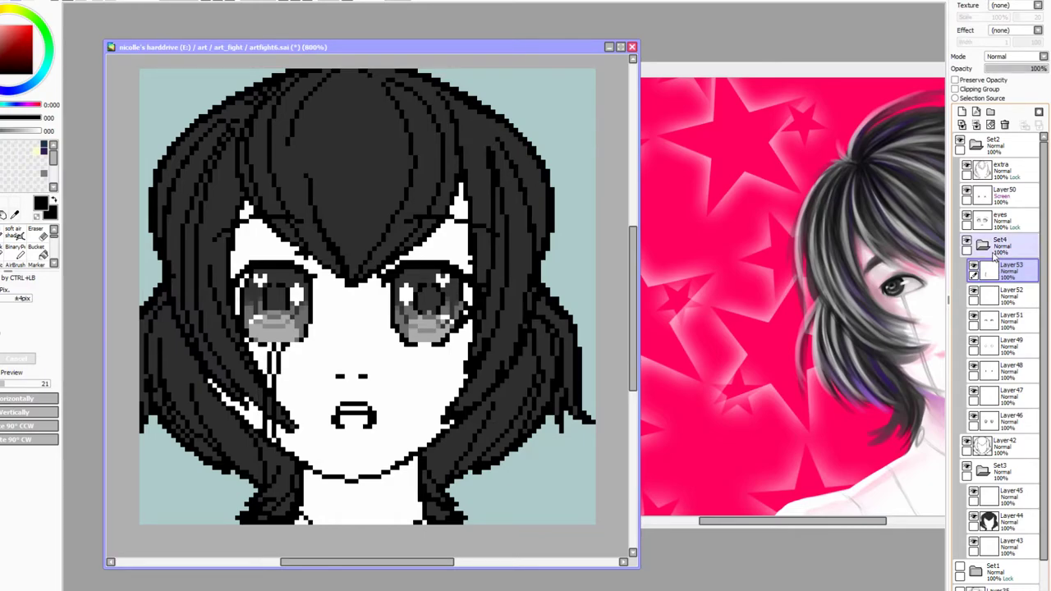
{"action": "key", "text": "Right"}
{"action": "key", "text": "Left"}
{"action": "key", "text": "Left"}
{"action": "key", "text": "Left"}
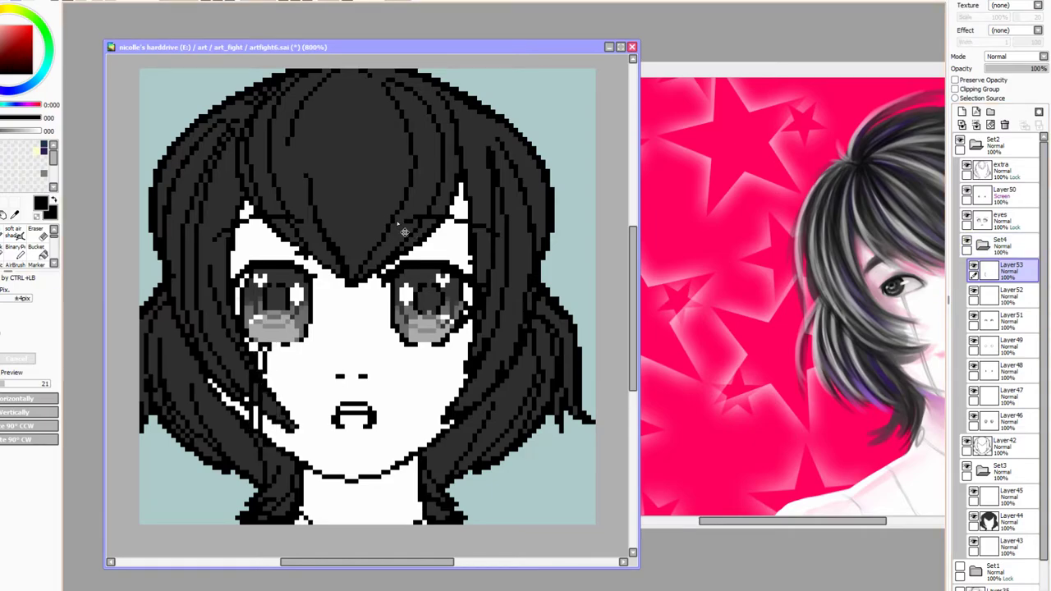
{"action": "key", "text": "Right"}
{"action": "key", "text": "Right"}
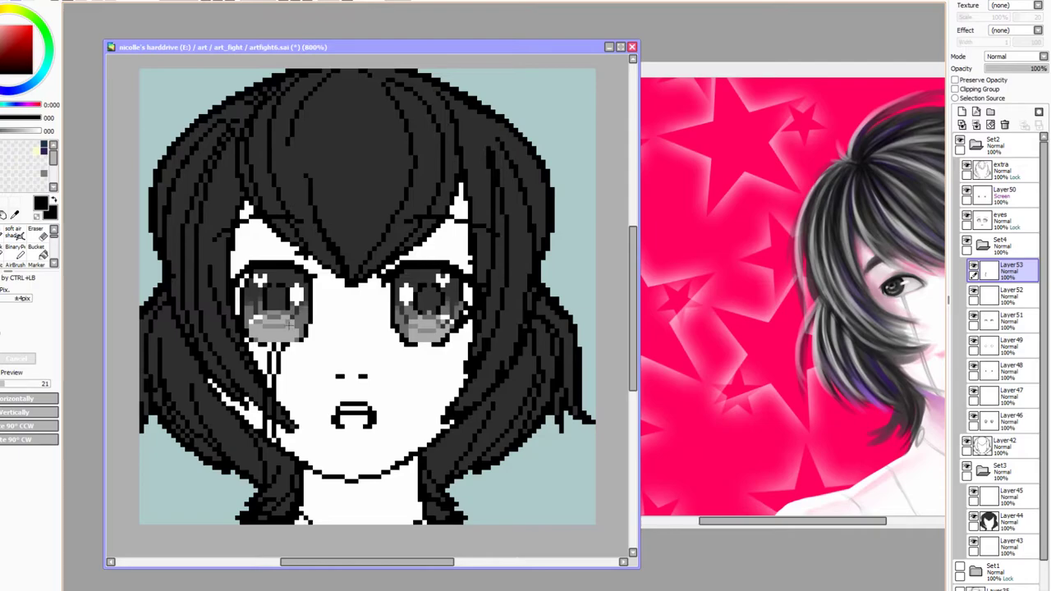
Copy the left eye's pair of tear lines onto a new layer and flip the copy horizontally
{"action": "left_click_drag", "start_coordinate": [236, 319], "coordinate": [326, 482]}
{"action": "key", "text": "ctrl+c"}
{"action": "key", "text": "ctrl+v"}
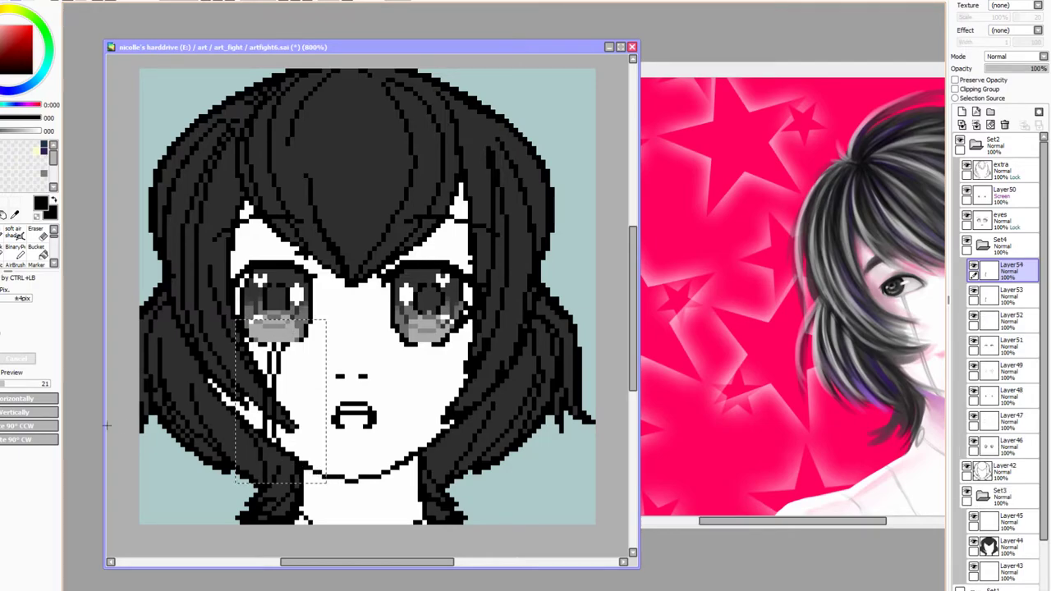
{"action": "left_click", "coordinate": [31, 397]}
Move the flipped tear lines beneath the right eye and merge Layer54 into Layer53
{"action": "key", "text": "Right"}
{"action": "key", "text": "Right"}
{"action": "key", "text": "Right"}
{"action": "key", "text": "Right"}
{"action": "key", "text": "Right"}
{"action": "key", "text": "Right"}
{"action": "key", "text": "Right"}
{"action": "key", "text": "Right"}
{"action": "key", "text": "Right"}
{"action": "key", "text": "Right"}
{"action": "key", "text": "Right"}
{"action": "key", "text": "Right"}
{"action": "key", "text": "Right"}
{"action": "key", "text": "Right"}
{"action": "key", "text": "Right"}
{"action": "key", "text": "Right"}
{"action": "key", "text": "Right"}
{"action": "key", "text": "Right"}
{"action": "key", "text": "Right"}
{"action": "key", "text": "Right"}
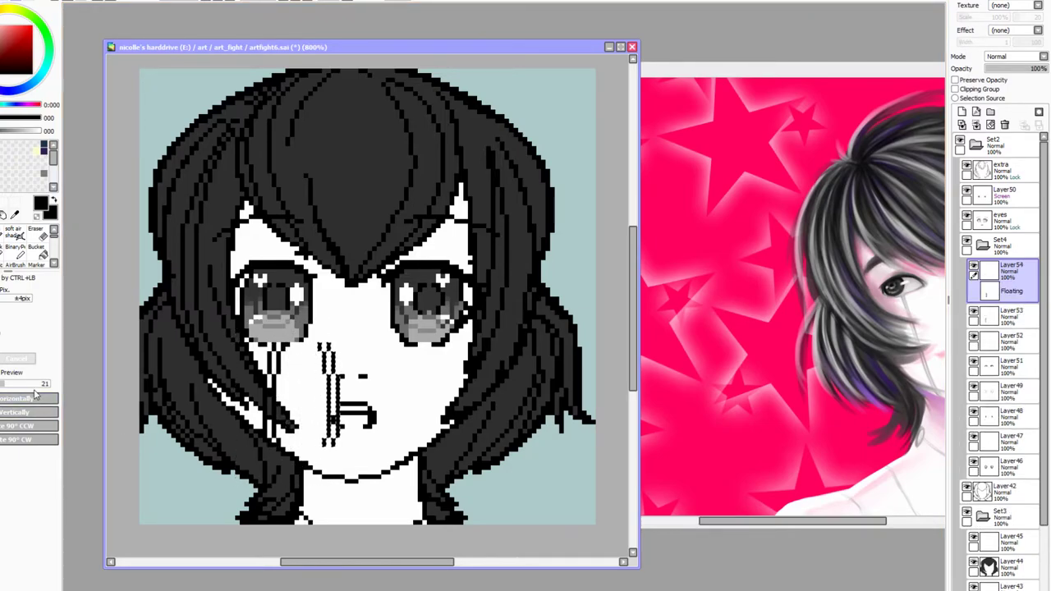
{"action": "key", "text": "Right"}
{"action": "key", "text": "Right"}
{"action": "key", "text": "Right"}
{"action": "key", "text": "Right"}
{"action": "key", "text": "Right"}
{"action": "key", "text": "Right"}
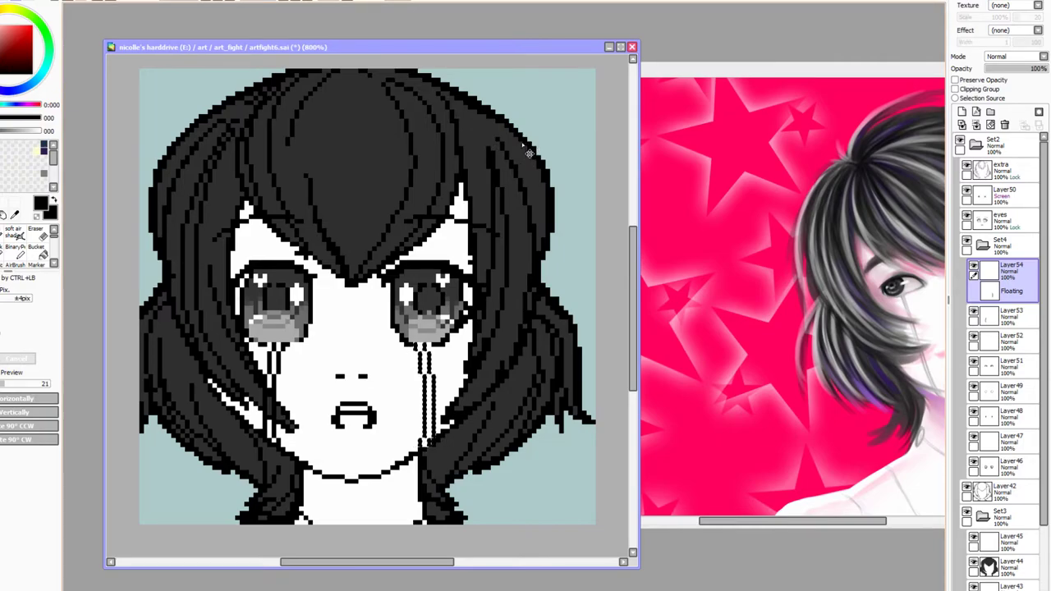
{"action": "key", "text": "ctrl+d"}
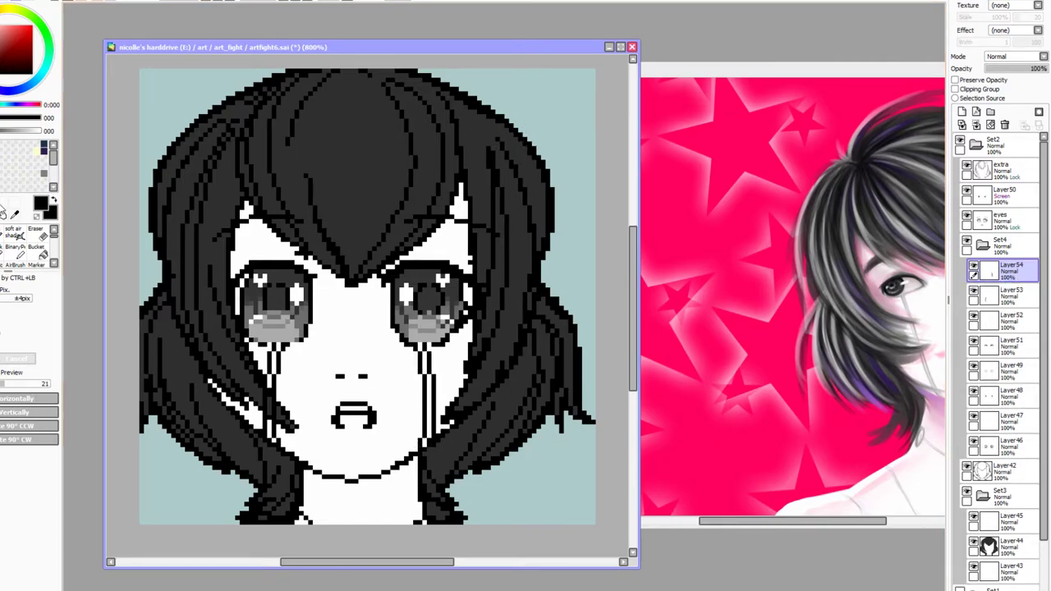
{"action": "left_click", "coordinate": [976, 125]}
Delete the part of the left tear lines that crosses the hair strand over the cheek
{"action": "left_click_drag", "start_coordinate": [259, 386], "coordinate": [280, 417]}
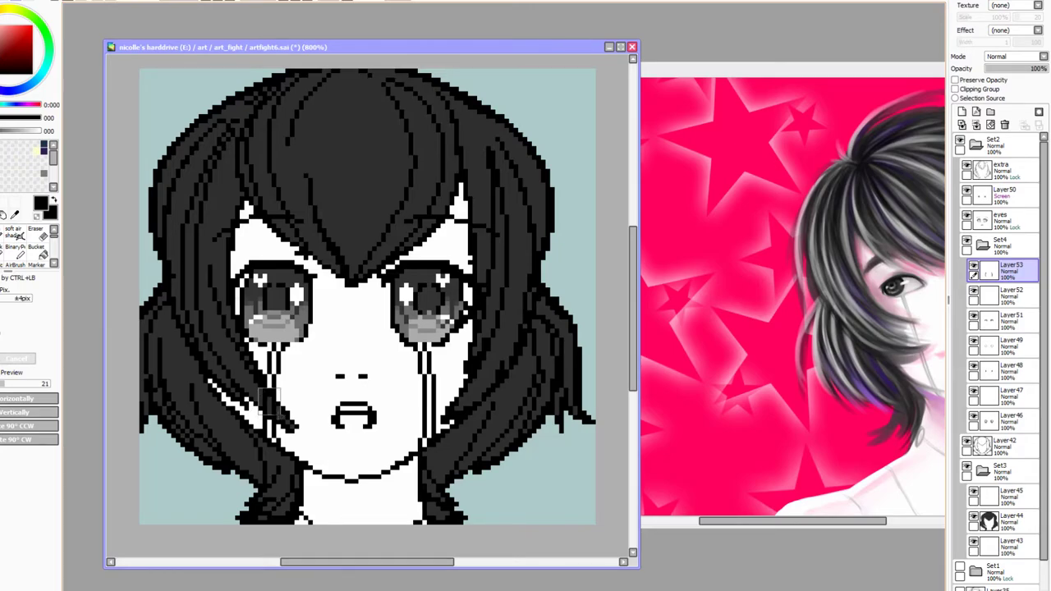
{"action": "key", "text": "Delete"}
{"action": "key", "text": "ctrl+d"}
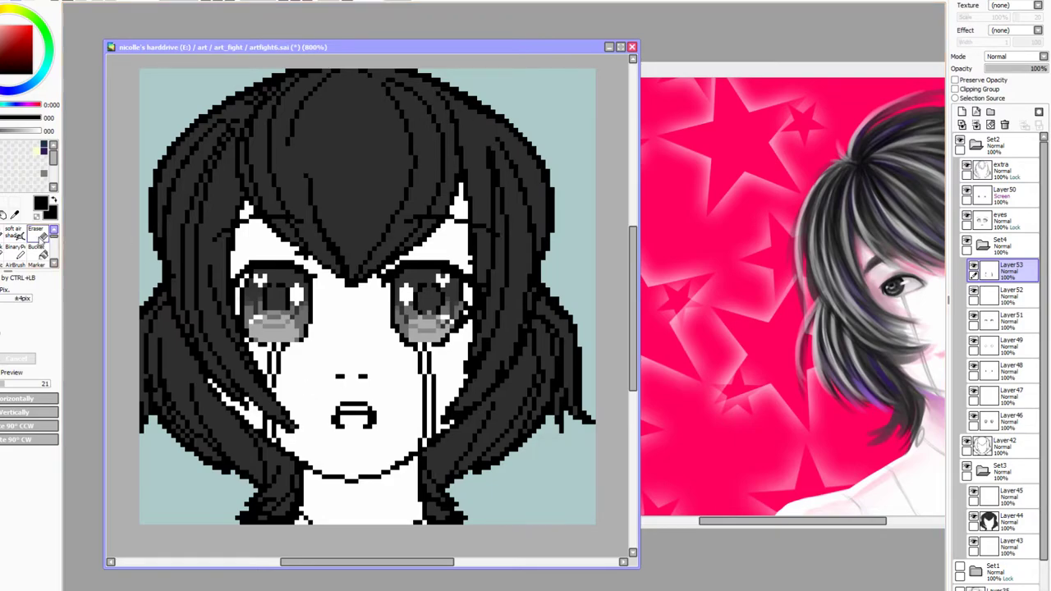
{"action": "left_click", "coordinate": [15, 245]}
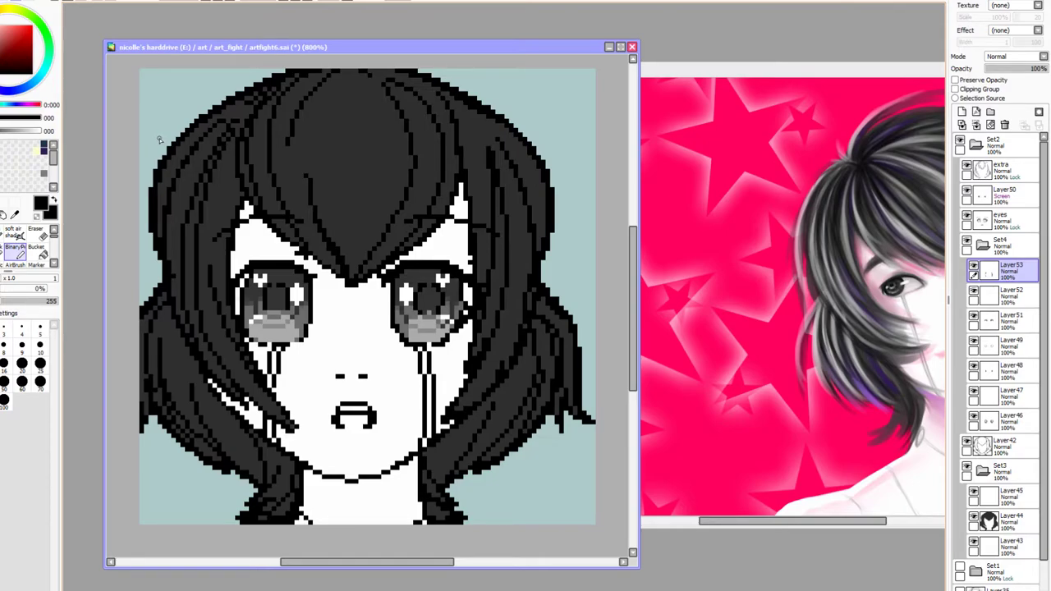
{"action": "key", "text": "minus"}
{"action": "key", "text": "minus"}
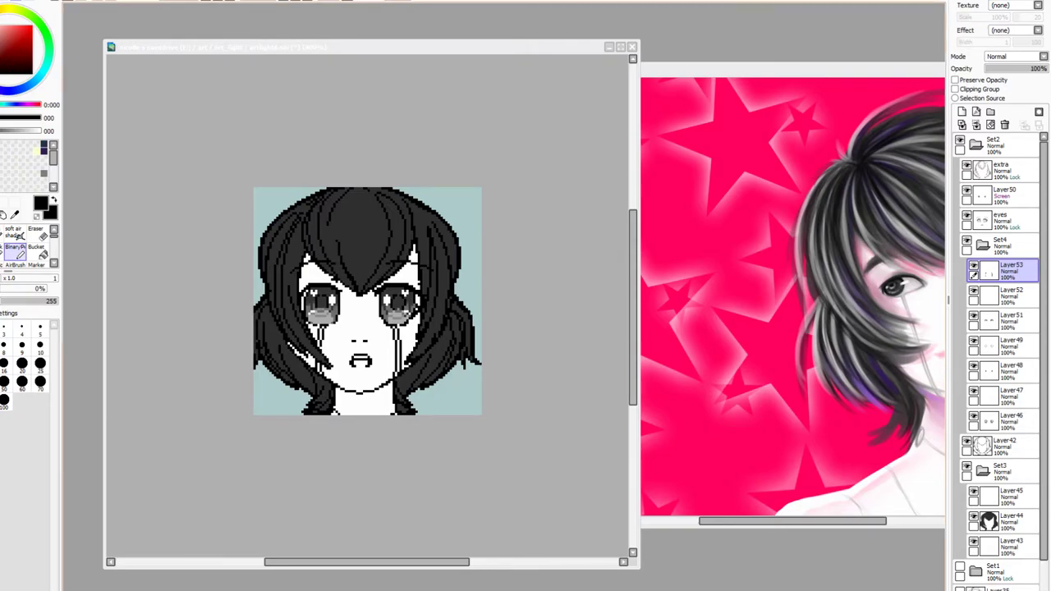
Lower the eyes layer's opacity to 53% and sketch a wide two-part mouth line over the old mouth on a new layer
{"action": "left_click", "coordinate": [215, 1]}
{"action": "left_click", "coordinate": [215, 0]}
{"action": "left_click", "coordinate": [215, 1]}
{"action": "left_click", "coordinate": [215, 1]}
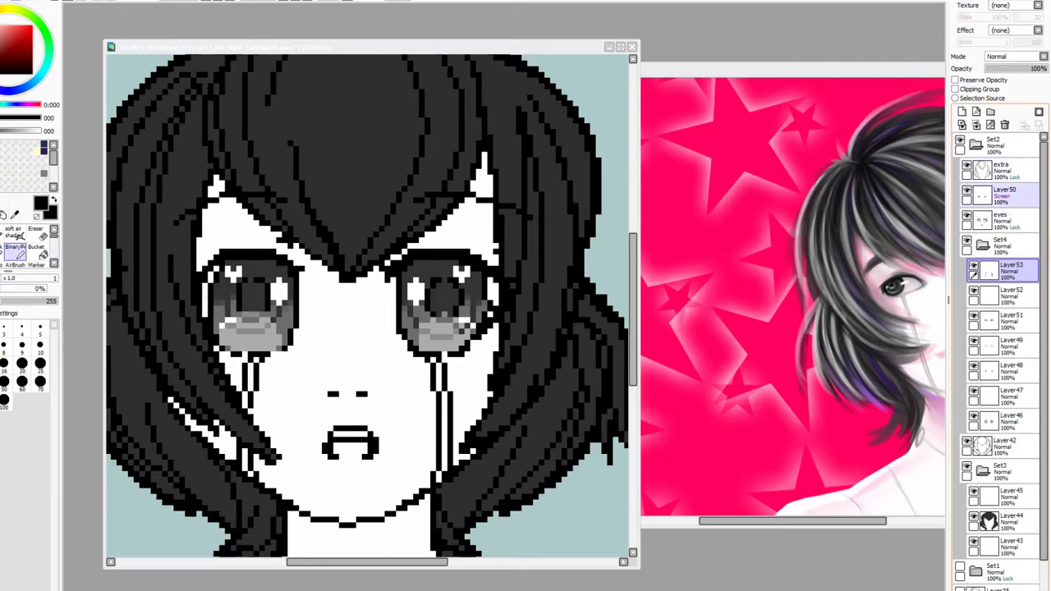
{"action": "left_click", "coordinate": [967, 216]}
{"action": "left_click", "coordinate": [967, 216]}
{"action": "left_click", "coordinate": [1006, 220]}
{"action": "left_click", "coordinate": [1018, 69]}
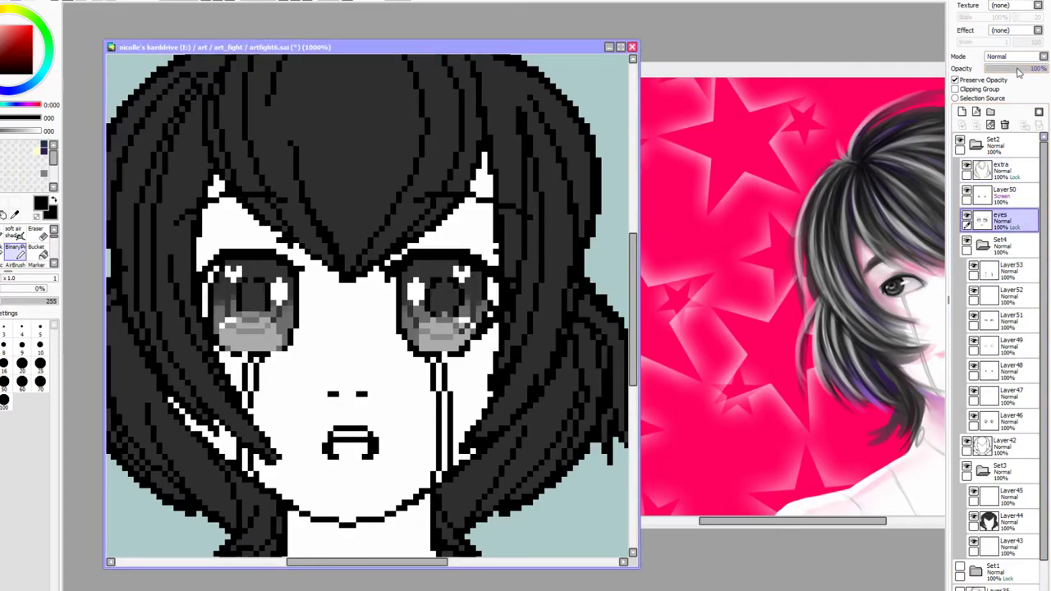
{"action": "left_click", "coordinate": [962, 111]}
{"action": "left_click_drag", "start_coordinate": [307, 445], "coordinate": [393, 445]}
Delete the old open mouth from the eyes layer and restore that layer's opacity to 100%
{"action": "left_click", "coordinate": [967, 245]}
{"action": "left_click", "coordinate": [968, 245]}
{"action": "left_click", "coordinate": [997, 244]}
{"action": "key", "text": "ctrl+t"}
{"action": "left_click_drag", "start_coordinate": [293, 416], "coordinate": [383, 471]}
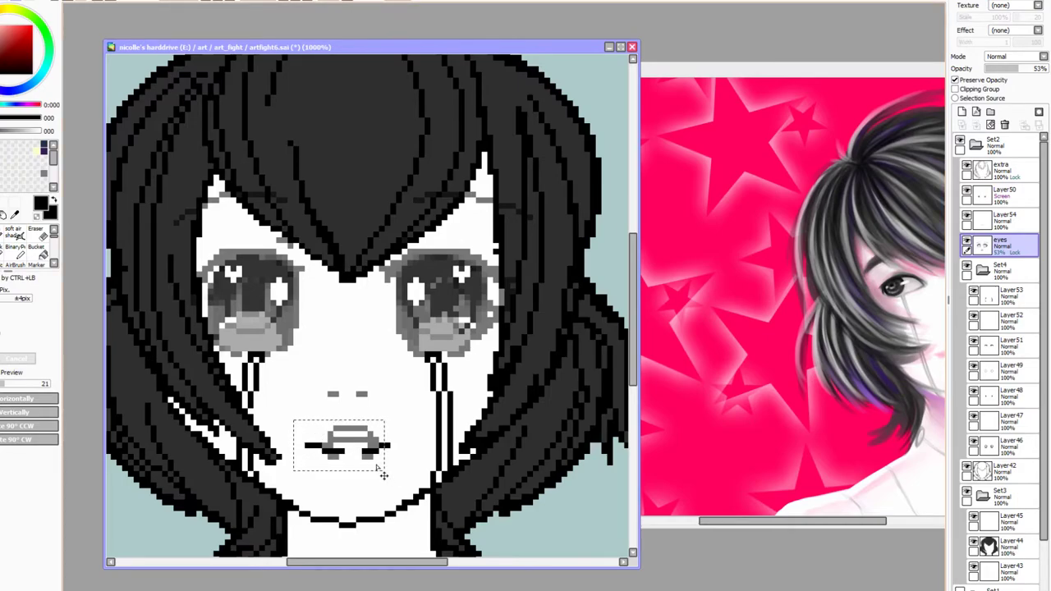
{"action": "key", "text": "Delete"}
{"action": "key", "text": "ctrl+d"}
{"action": "left_click_drag", "start_coordinate": [1035, 69], "coordinate": [1047, 69]}
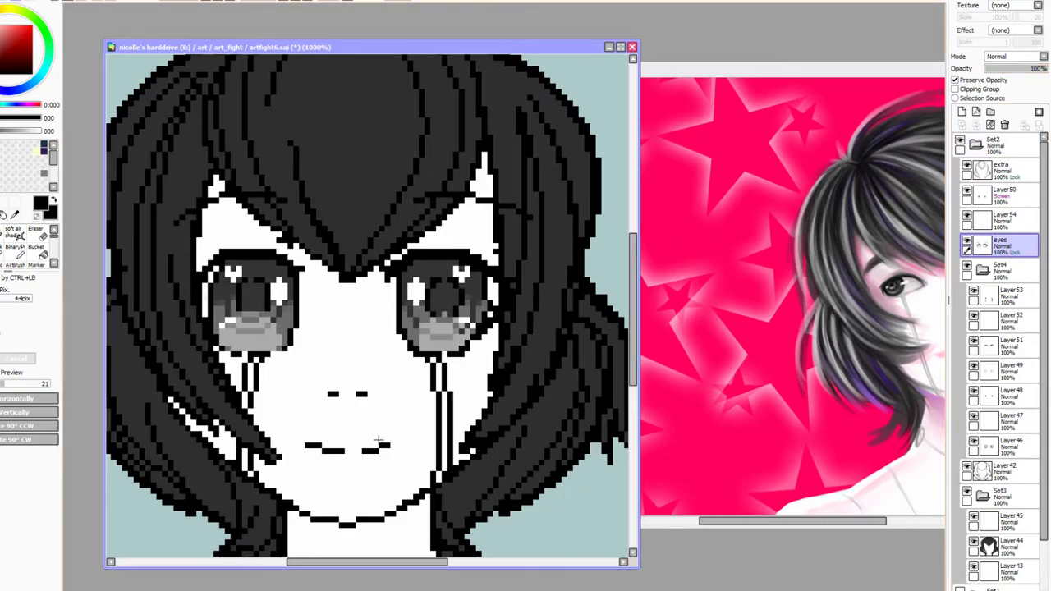
Try extending the outer left end of the new mouth line on Layer54
{"action": "left_click_drag", "start_coordinate": [358, 436], "coordinate": [383, 458]}
{"action": "key", "text": "ctrl+d"}
{"action": "left_click", "coordinate": [15, 247]}
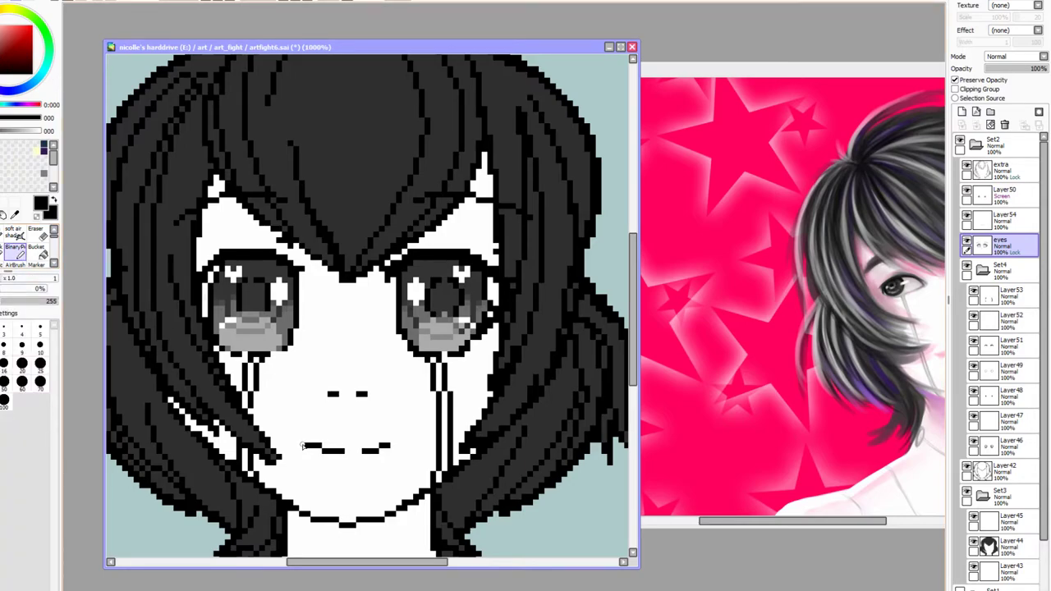
{"action": "left_click", "coordinate": [998, 220]}
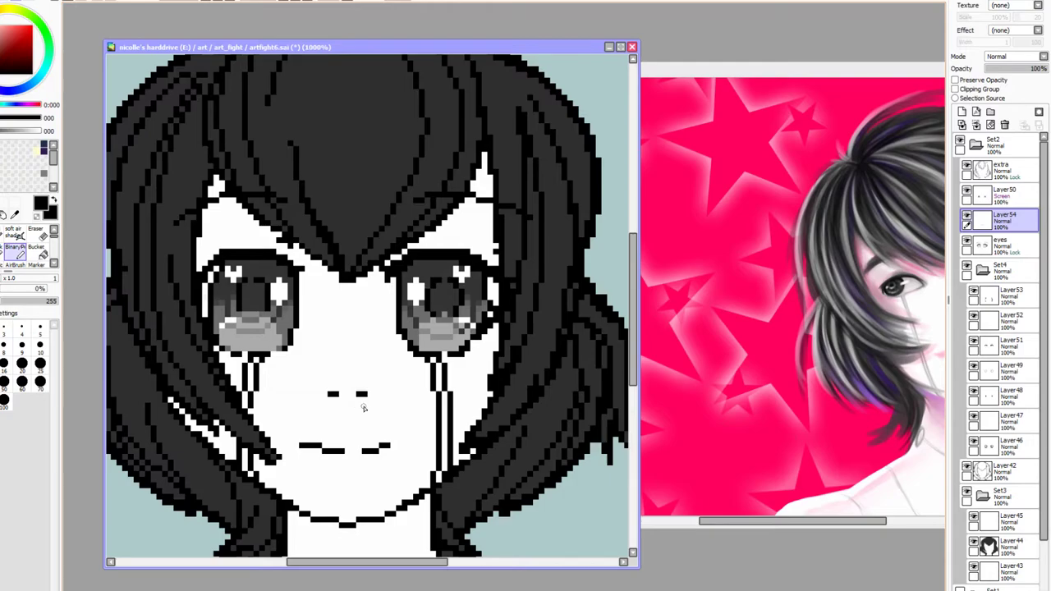
{"action": "left_click", "coordinate": [387, 444]}
Try moving the left half of the mouth inward and lengthening the right half outward
{"action": "key", "text": "ctrl+t"}
{"action": "left_click_drag", "start_coordinate": [302, 441], "coordinate": [332, 462]}
{"action": "left_click_drag", "start_coordinate": [332, 459], "coordinate": [362, 444]}
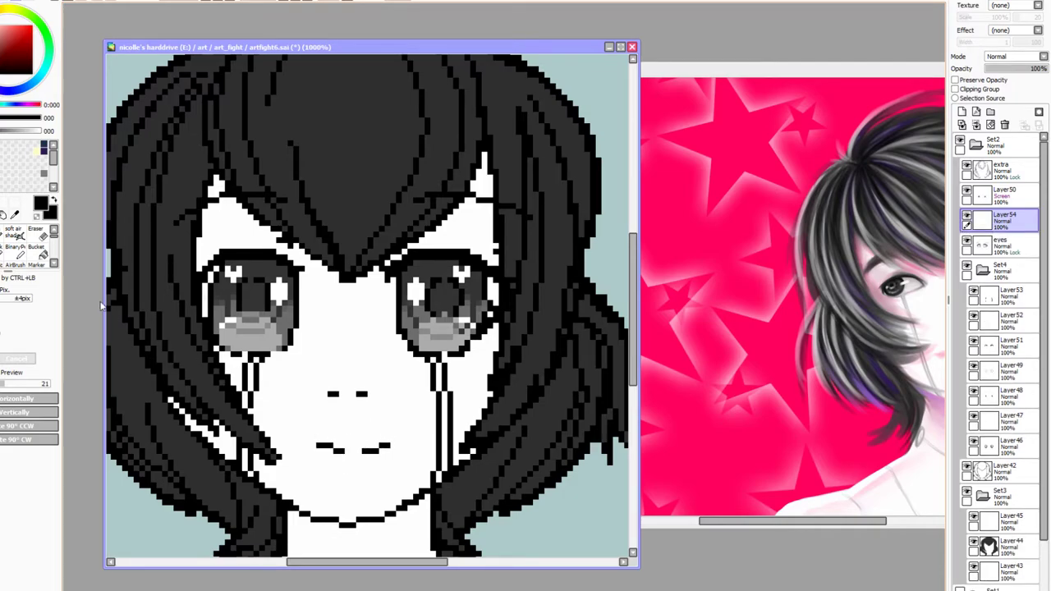
{"action": "mouse_move", "coordinate": [407, 432]}
{"action": "left_mouse_down"}
{"action": "mouse_move", "coordinate": [374, 465]}
{"action": "mouse_move", "coordinate": [393, 458]}
{"action": "left_mouse_up"}
{"action": "key", "text": "ctrl+d"}
{"action": "left_click", "coordinate": [15, 249]}
{"action": "left_click", "coordinate": [397, 446]}
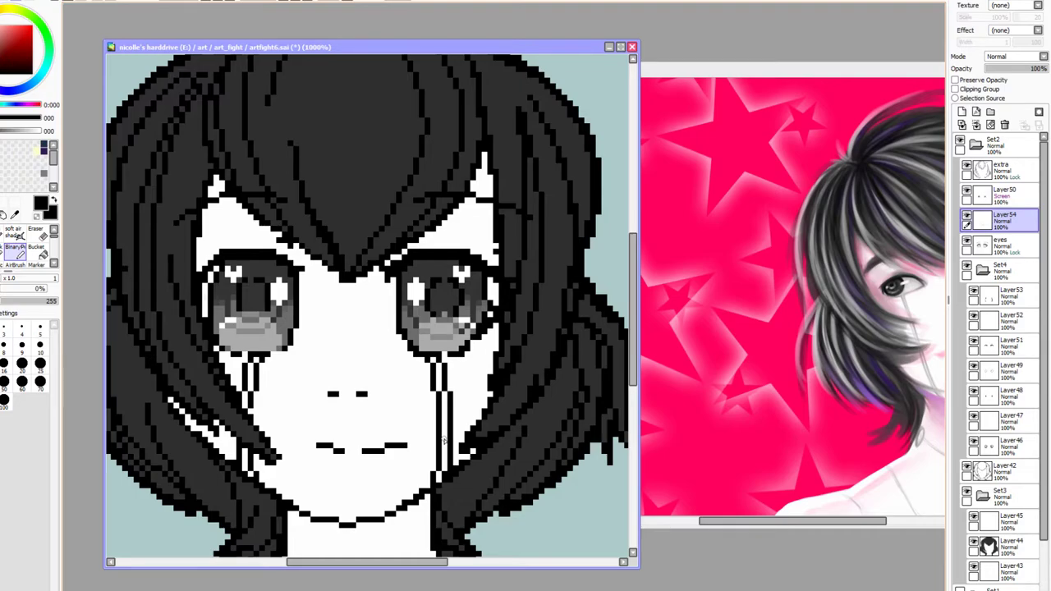
Undo the recent adjustments to both halves of the mouth line
{"action": "key", "text": "ctrl+z"}
{"action": "key", "text": "ctrl+z"}
{"action": "key", "text": "ctrl+z"}
{"action": "key", "text": "ctrl+z"}
{"action": "key", "text": "ctrl+z"}
{"action": "key", "text": "ctrl+z"}
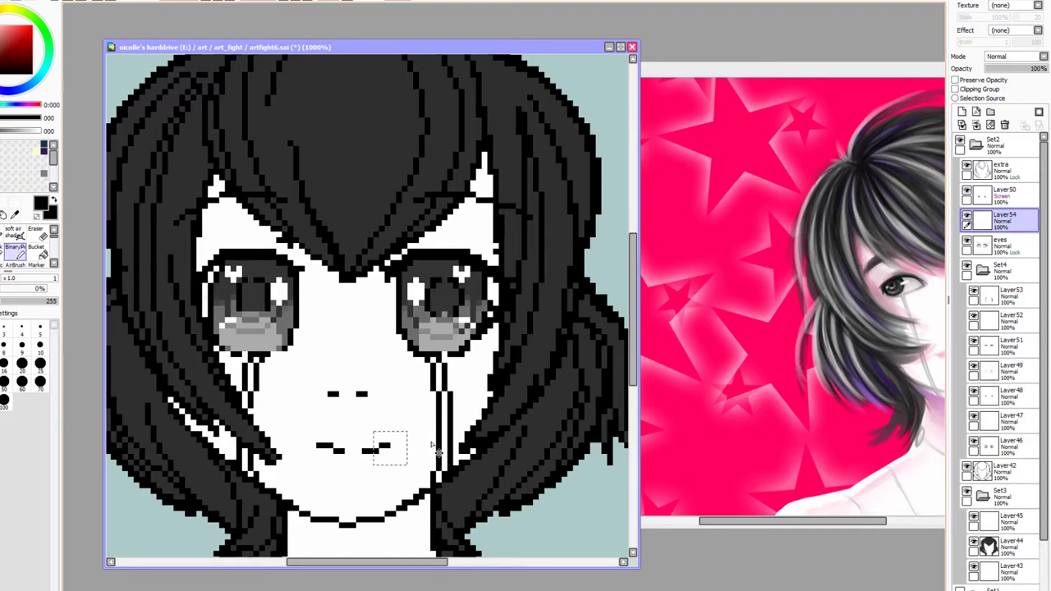
{"action": "key", "text": "ctrl+z"}
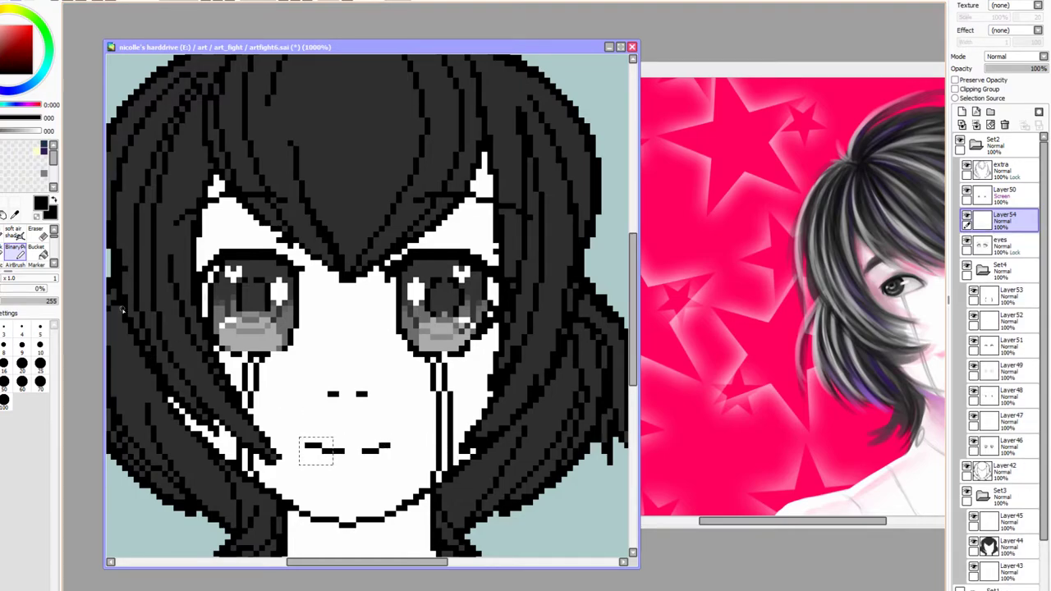
Widen the right half of the mouth by shifting its outer end outward and filling the gap with black pixels
{"action": "key", "text": "ctrl+t"}
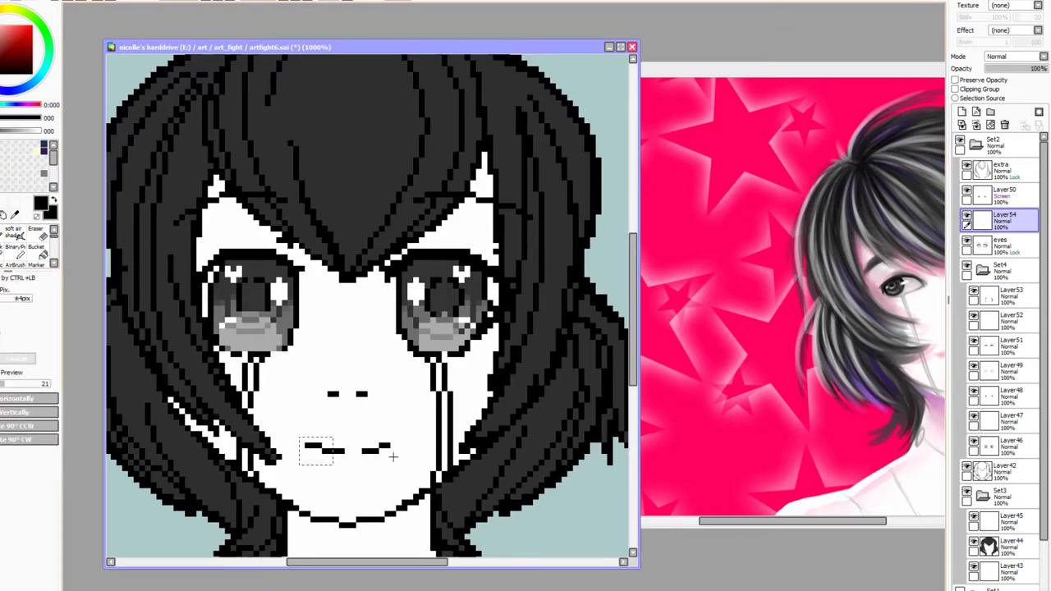
{"action": "left_click_drag", "start_coordinate": [396, 441], "coordinate": [380, 464]}
{"action": "key", "text": "ctrl+d"}
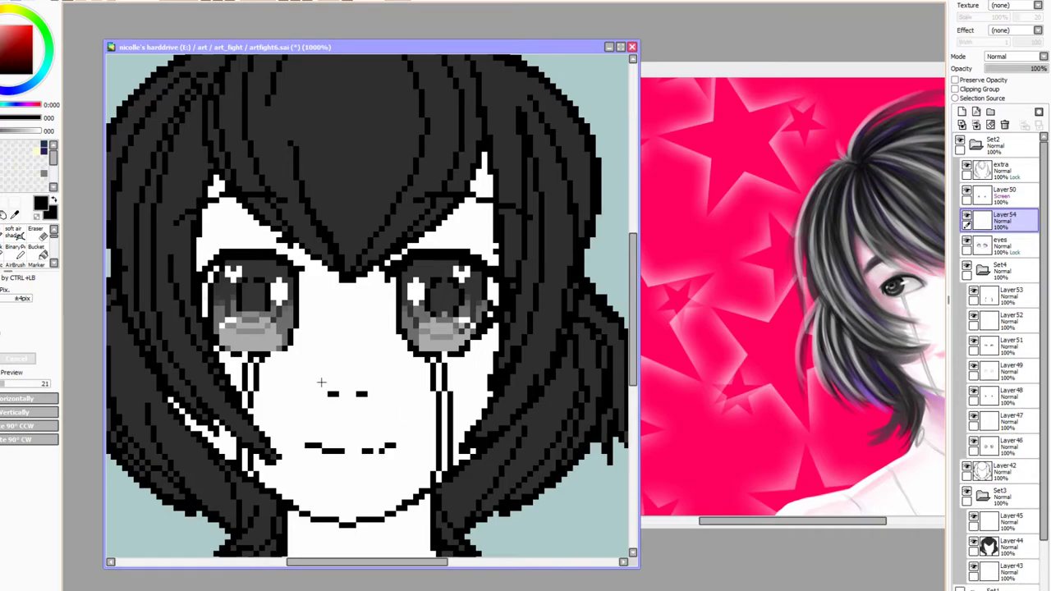
{"action": "left_click", "coordinate": [7, 252]}
{"action": "left_click", "coordinate": [16, 252]}
{"action": "left_click", "coordinate": [333, 452]}
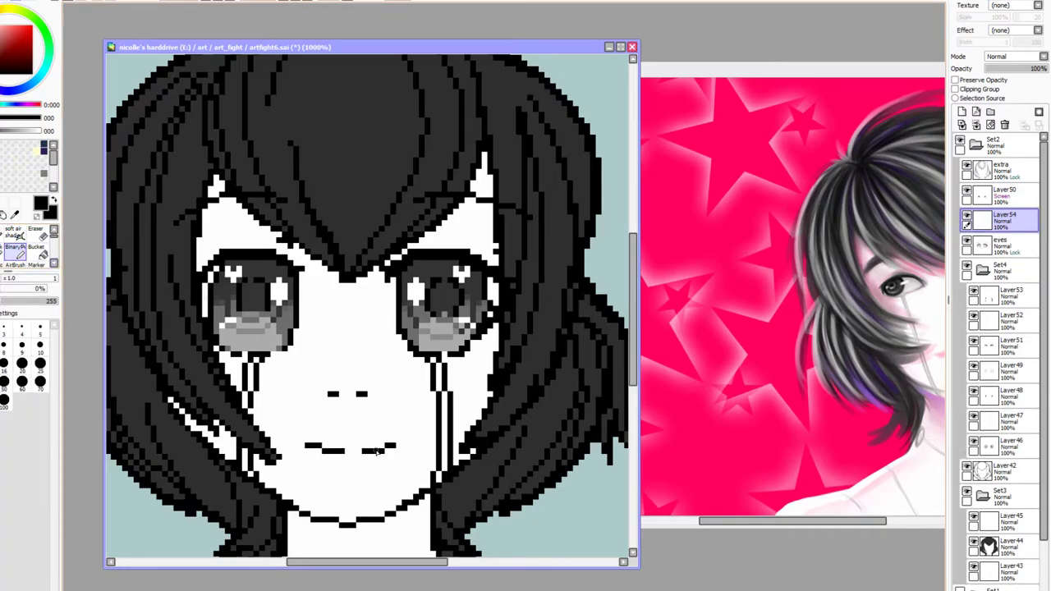
Move the left half of the mouth line one pixel outward on Layer54
{"action": "key", "text": "ctrl+t"}
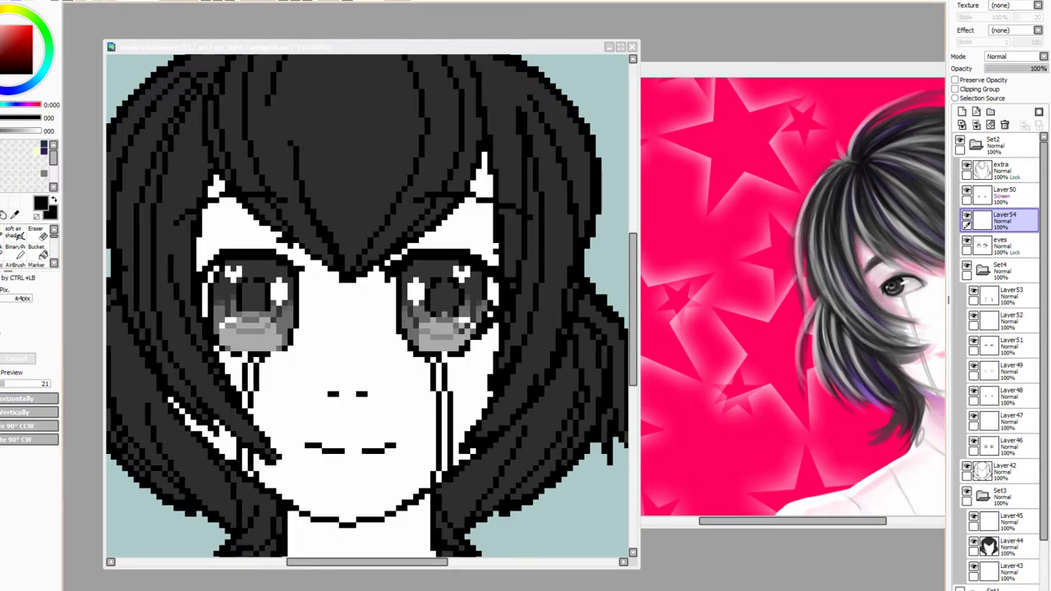
{"action": "left_click_drag", "start_coordinate": [294, 431], "coordinate": [335, 468]}
{"action": "key", "text": "ctrl+d"}
{"action": "left_click_drag", "start_coordinate": [293, 431], "coordinate": [399, 467]}
{"action": "key", "text": "ctrl+d"}
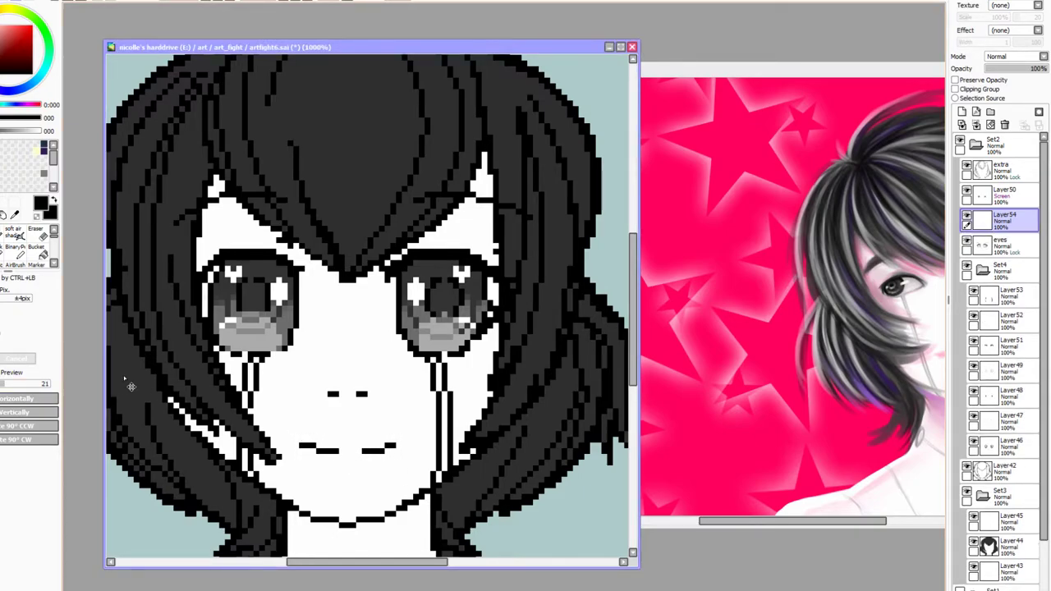
Try deleting the mouth line and redrawing it slightly lower
{"action": "left_click_drag", "start_coordinate": [297, 426], "coordinate": [398, 459]}
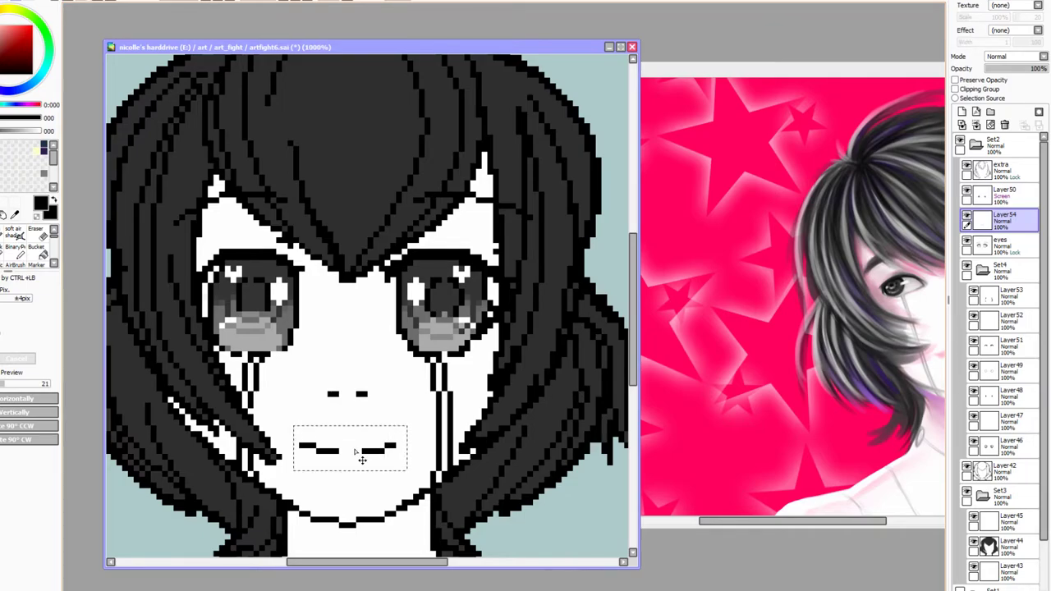
{"action": "key", "text": "Delete"}
{"action": "key", "text": "ctrl+d"}
{"action": "left_click", "coordinate": [18, 253]}
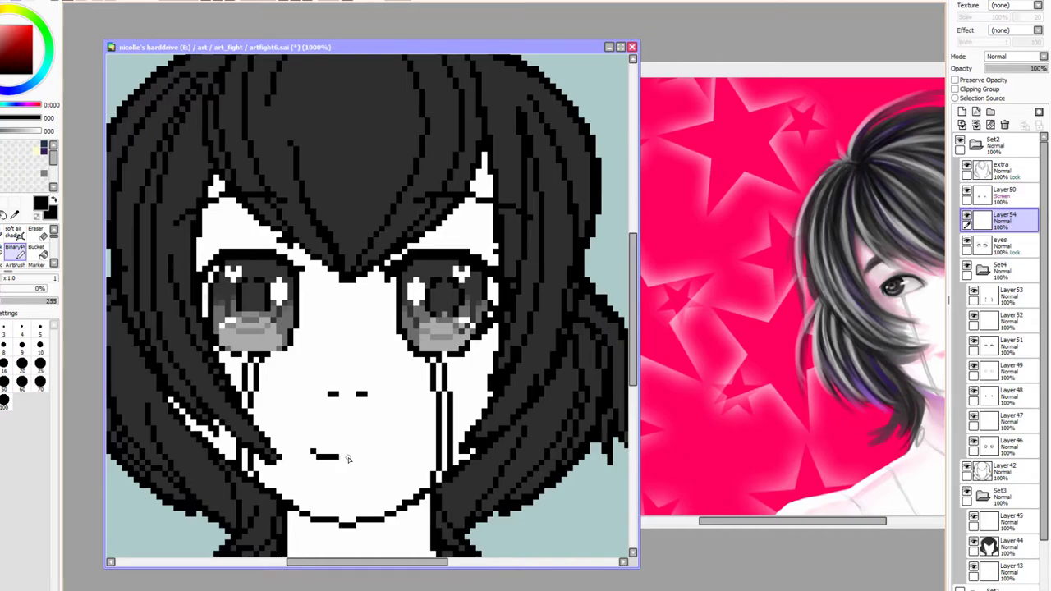
{"action": "key", "text": "ctrl+z"}
{"action": "key", "text": "ctrl+z"}
{"action": "key", "text": "ctrl+z"}
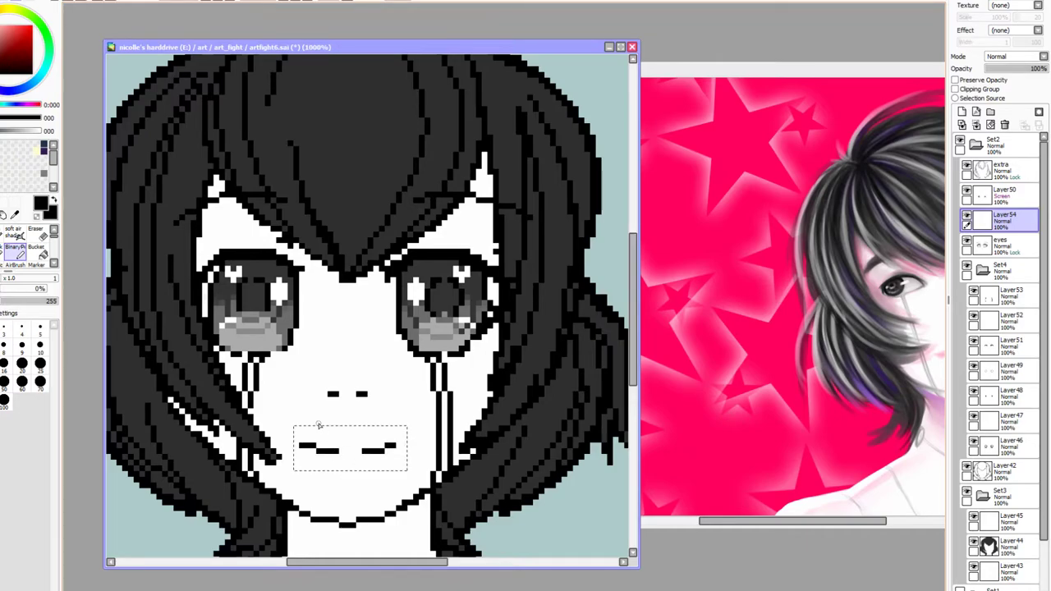
Fade Layer54 to 54% opacity and retrace the mouth in black on a new layer with its left corner raised
{"action": "left_click", "coordinate": [961, 113]}
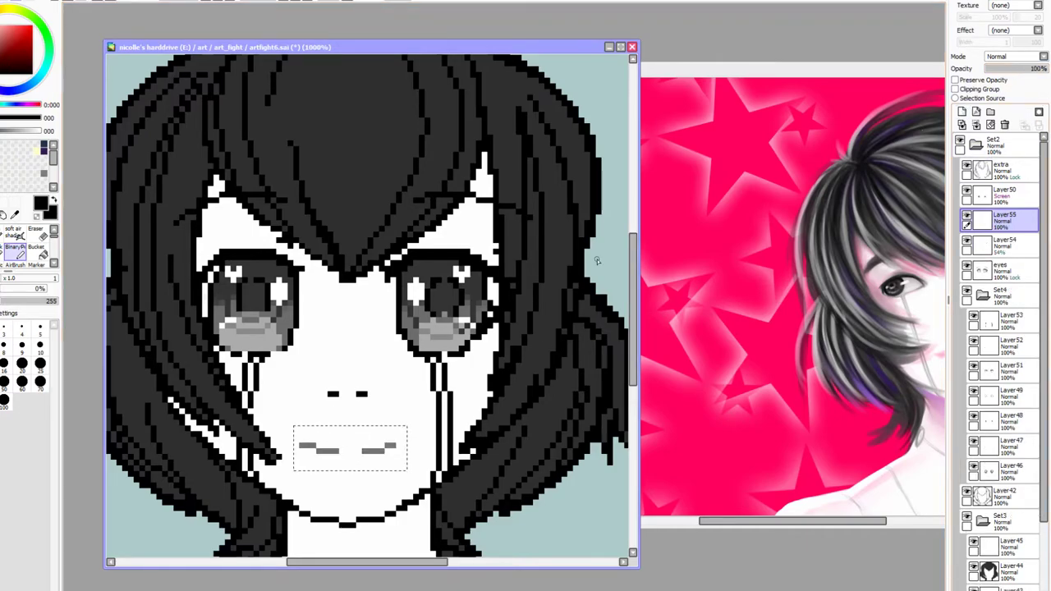
{"action": "key", "text": "ctrl+d"}
{"action": "left_click_drag", "start_coordinate": [300, 442], "coordinate": [312, 449]}
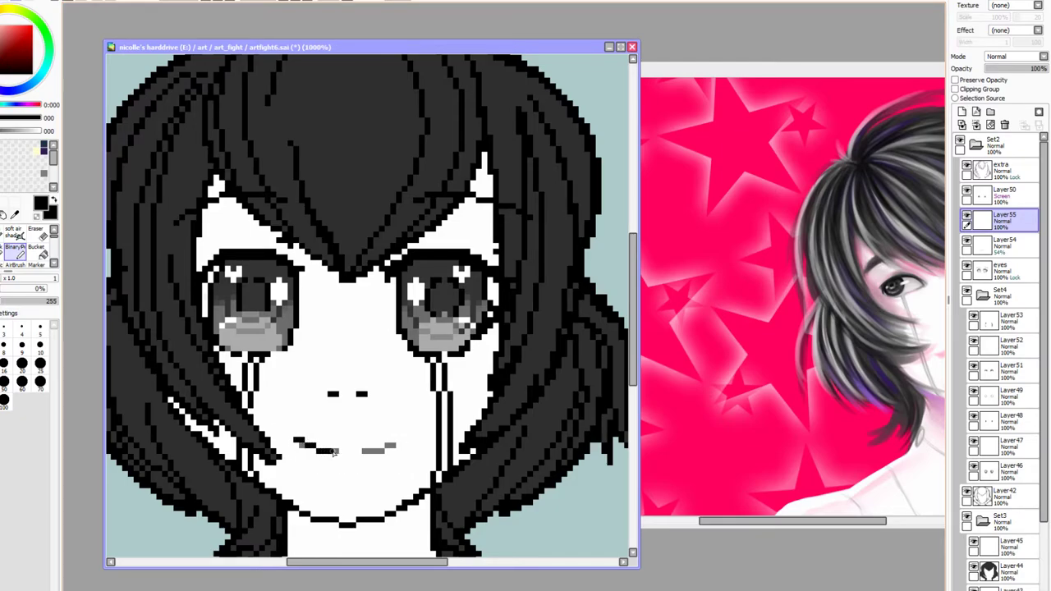
{"action": "key", "text": "ctrl+z"}
Delete the Layer54 mouth guide and extend the left corner of the new mouth outward on Layer55
{"action": "left_click", "coordinate": [967, 243]}
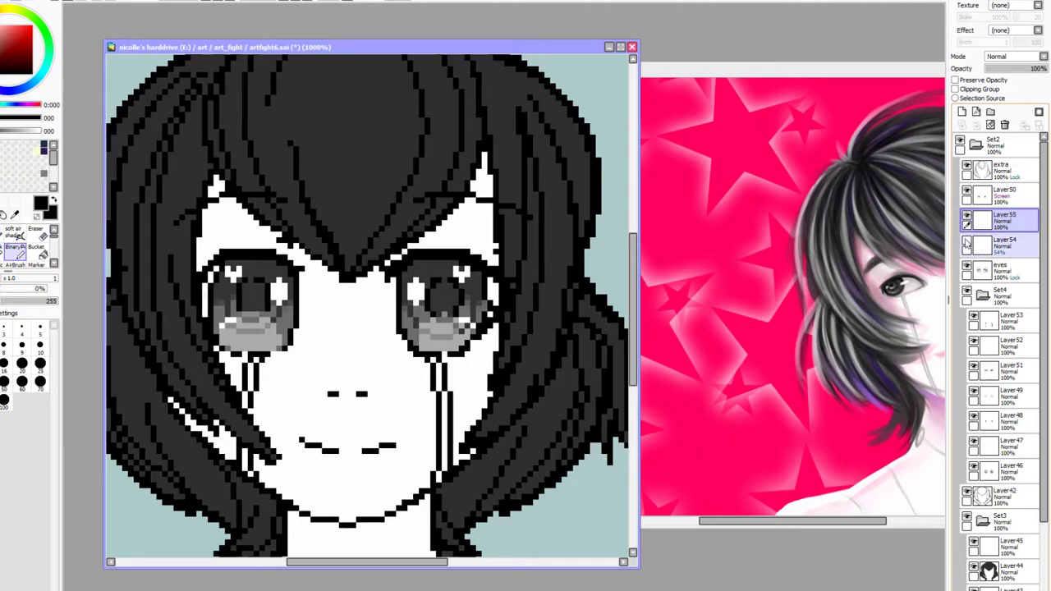
{"action": "left_click", "coordinate": [986, 245]}
{"action": "left_click", "coordinate": [1004, 124]}
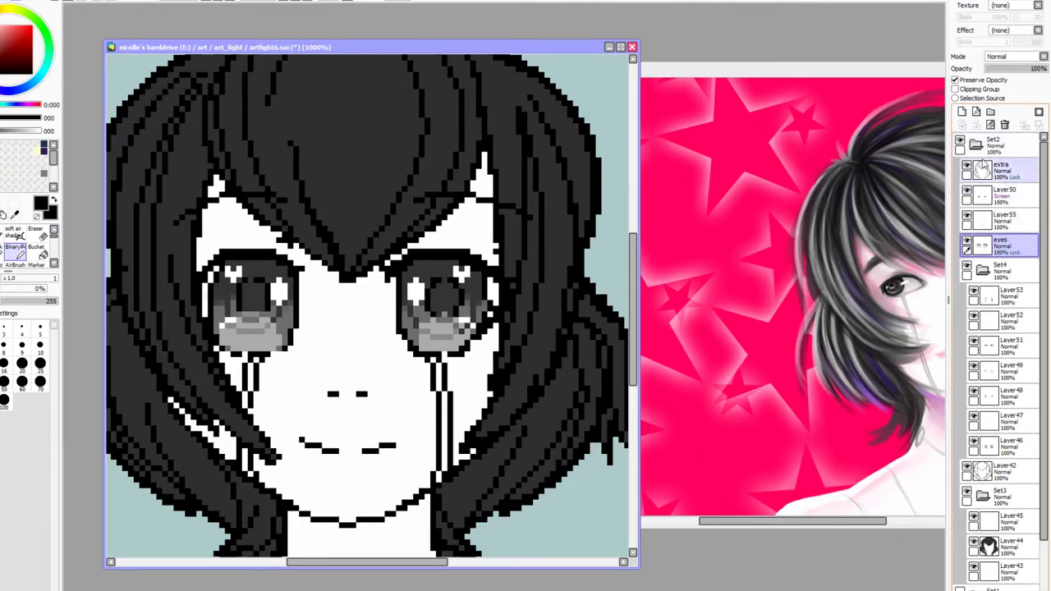
{"action": "left_click", "coordinate": [967, 216]}
{"action": "left_click", "coordinate": [299, 440]}
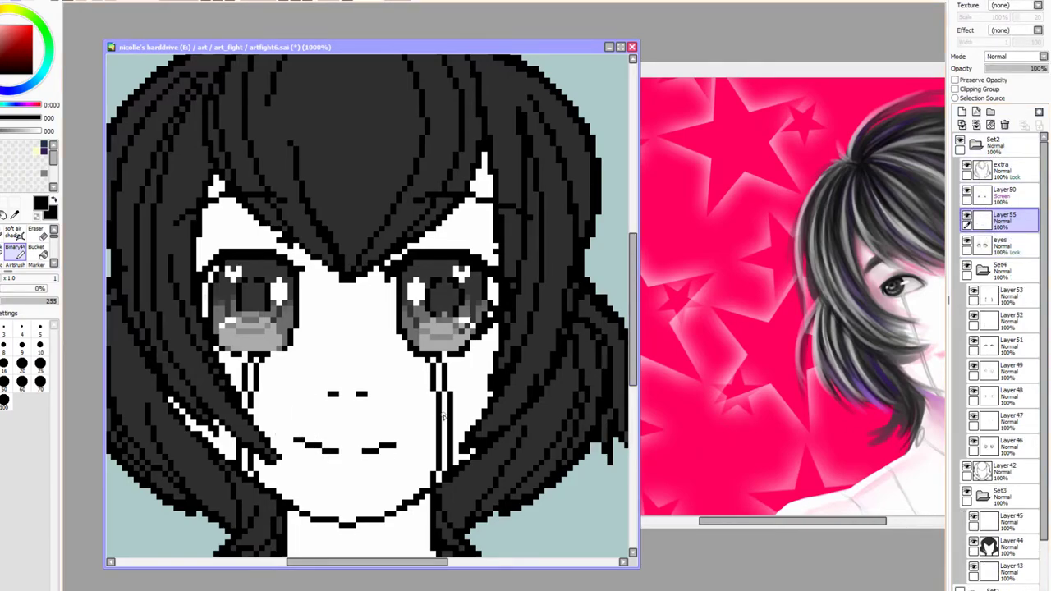
Examine the whole portrait at several zoom levels to judge the new mouth
{"action": "left_click", "coordinate": [210, 2]}
{"action": "left_click", "coordinate": [210, 2]}
{"action": "left_click", "coordinate": [212, 2]}
{"action": "left_click", "coordinate": [212, 2]}
{"action": "left_click", "coordinate": [211, 2]}
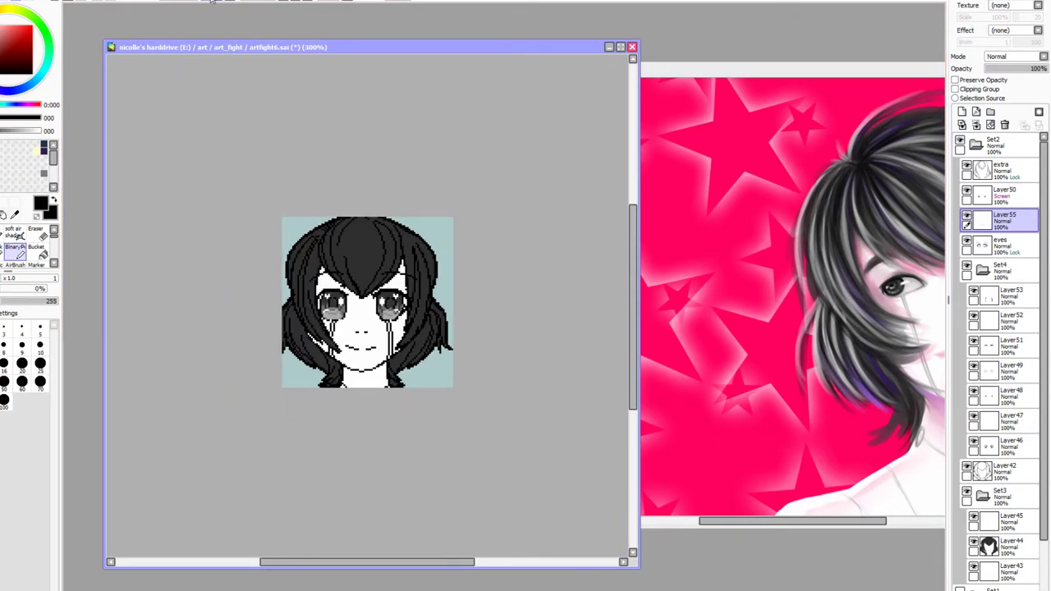
{"action": "left_click", "coordinate": [212, 2]}
{"action": "left_click", "coordinate": [211, 2]}
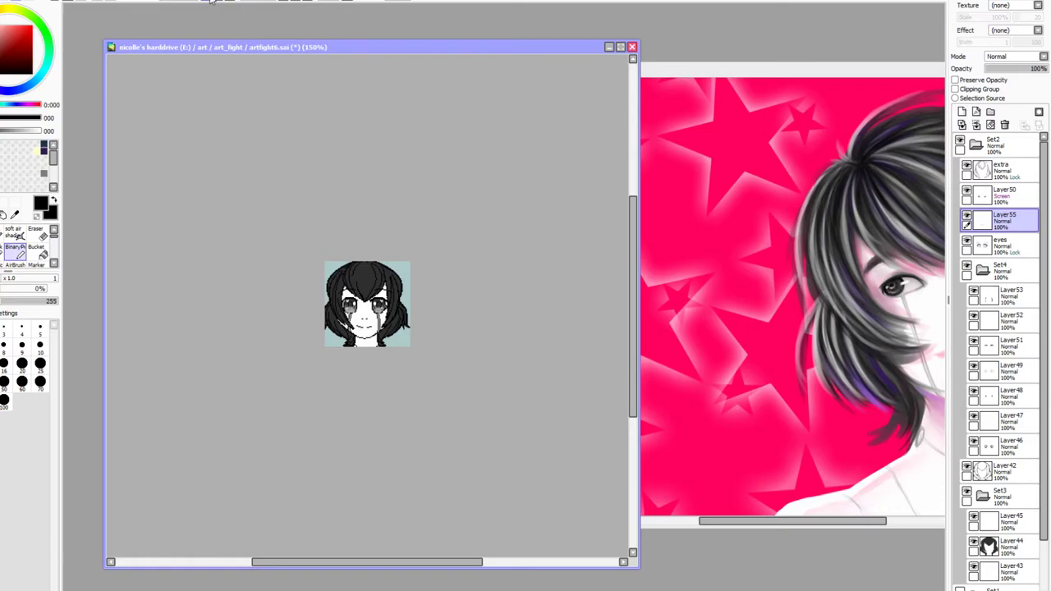
{"action": "left_click", "coordinate": [212, 2]}
{"action": "left_click", "coordinate": [223, 2]}
{"action": "left_click", "coordinate": [223, 2]}
{"action": "left_click", "coordinate": [223, 1]}
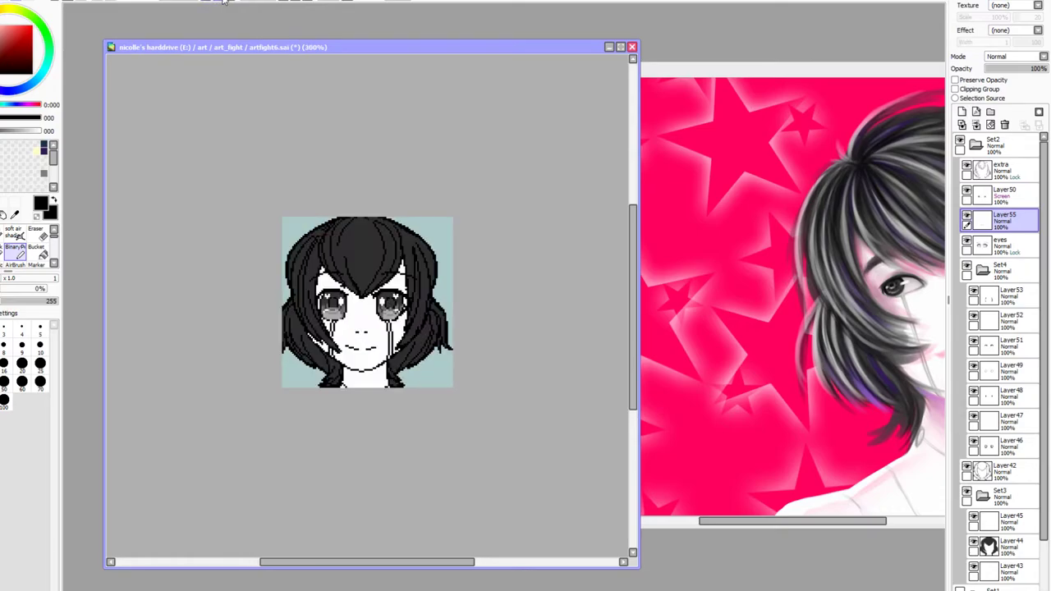
{"action": "left_click", "coordinate": [223, 1]}
{"action": "left_click", "coordinate": [223, 1]}
{"action": "left_click", "coordinate": [223, 1]}
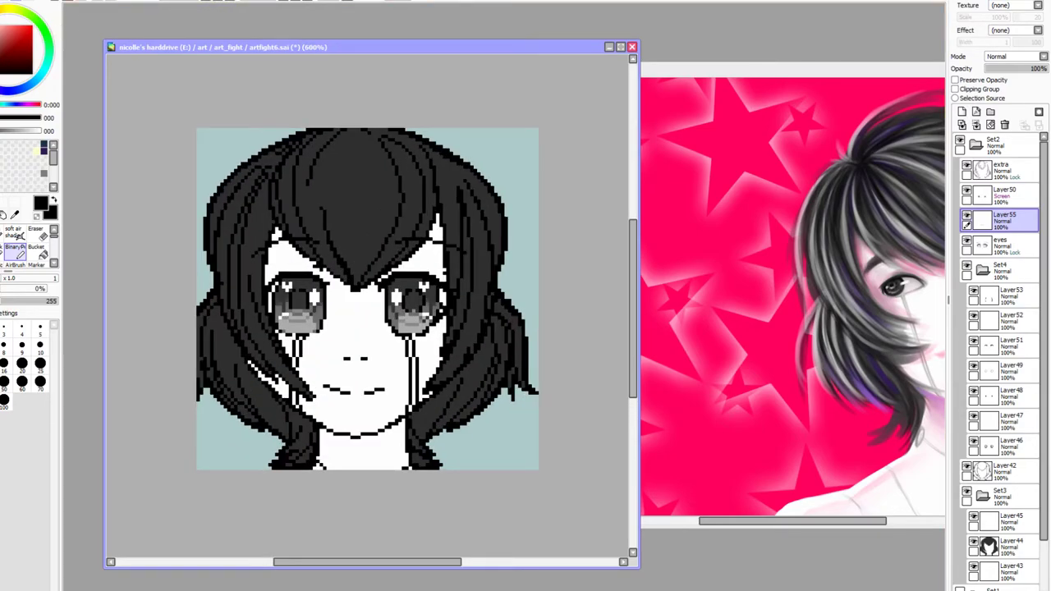
Save the pixel portrait file
{"action": "key", "text": "ctrl+s"}
{"action": "key", "text": "alt+Tab"}
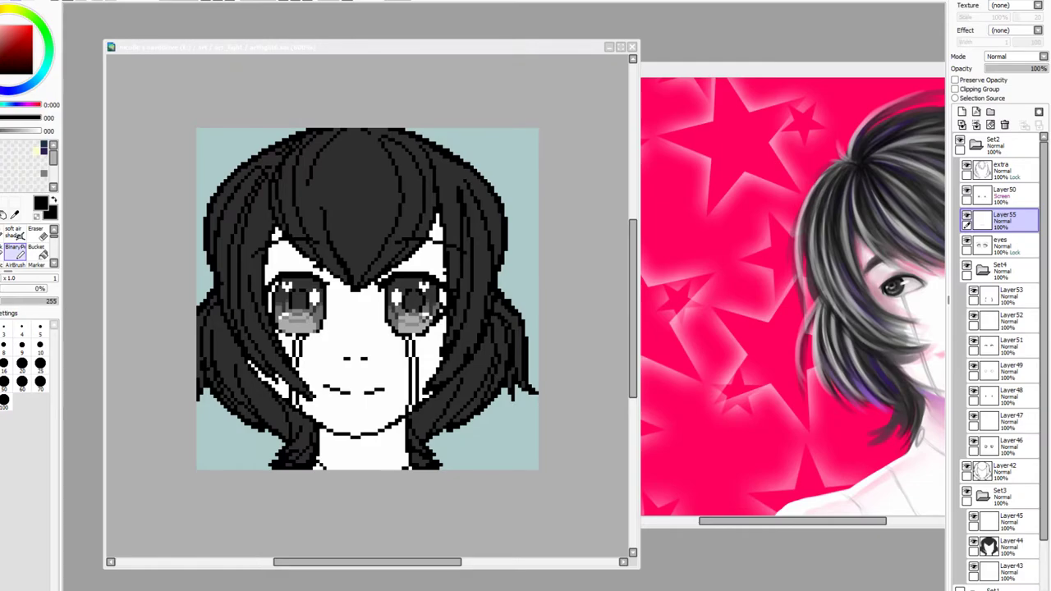
{"action": "left_click", "coordinate": [230, 223]}
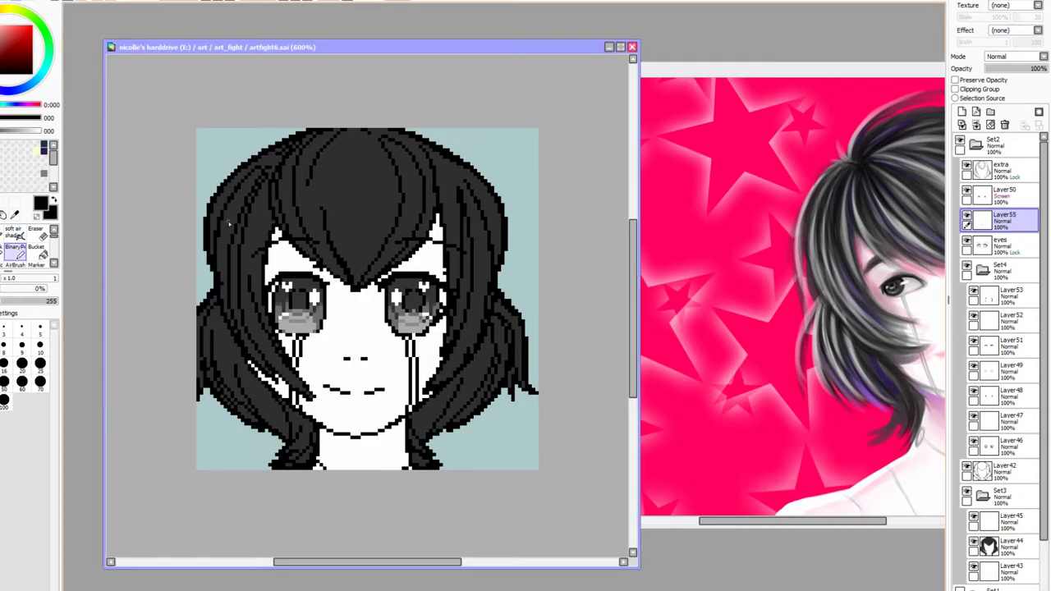
Sample a dark grey hair shade from the pink-background reference and return to the pixel portrait's hair layers in Set3
{"action": "left_click", "coordinate": [14, 214]}
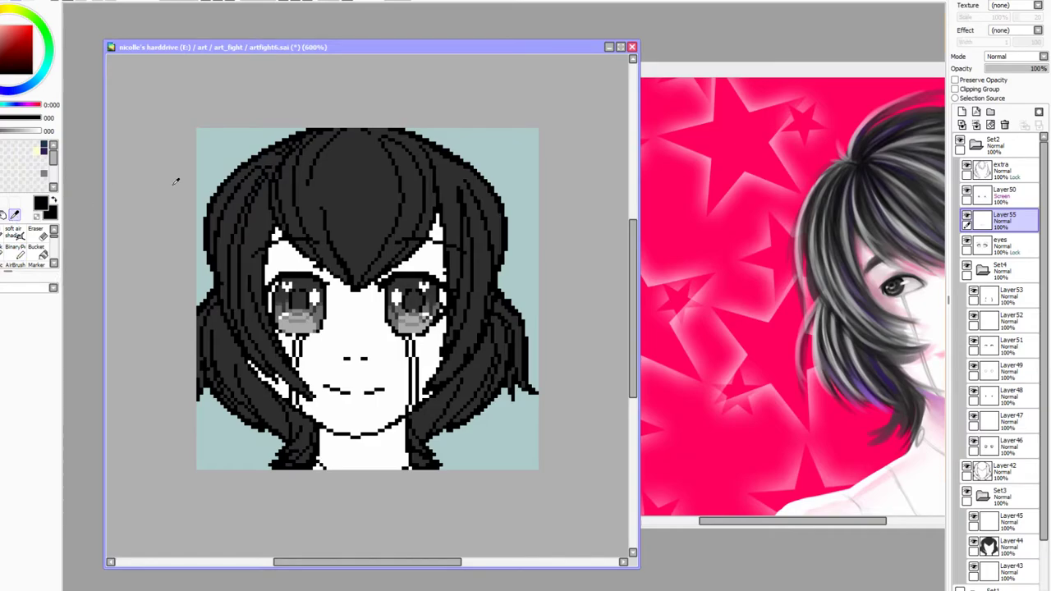
{"action": "left_click", "coordinate": [387, 180]}
{"action": "left_click", "coordinate": [889, 187]}
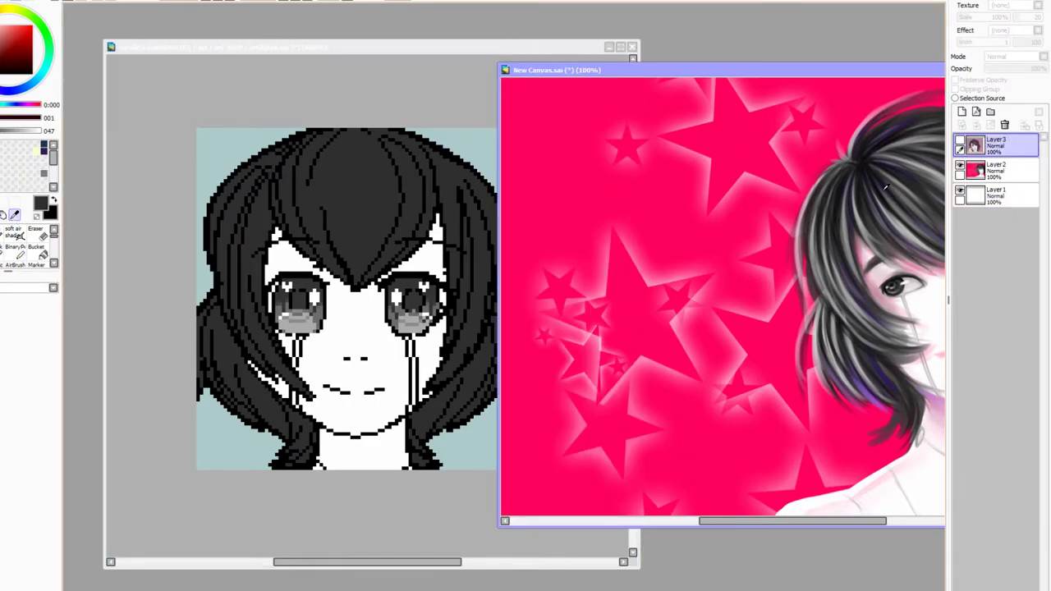
{"action": "left_click", "coordinate": [883, 188], "text": "alt"}
{"action": "left_click", "coordinate": [880, 188], "text": "alt"}
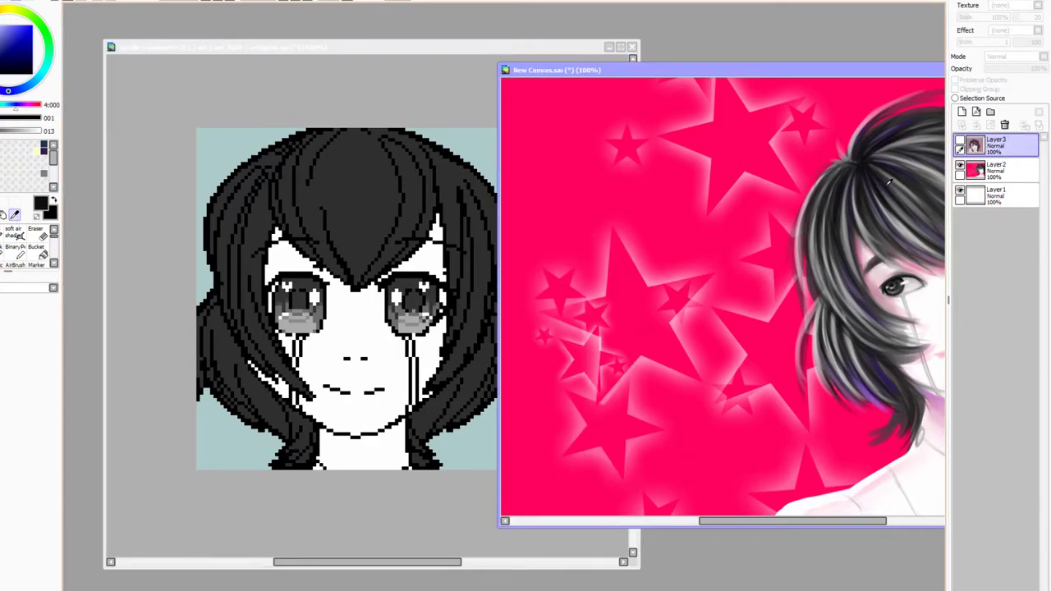
{"action": "left_click", "coordinate": [872, 147], "text": "alt"}
{"action": "left_click", "coordinate": [869, 155], "text": "alt"}
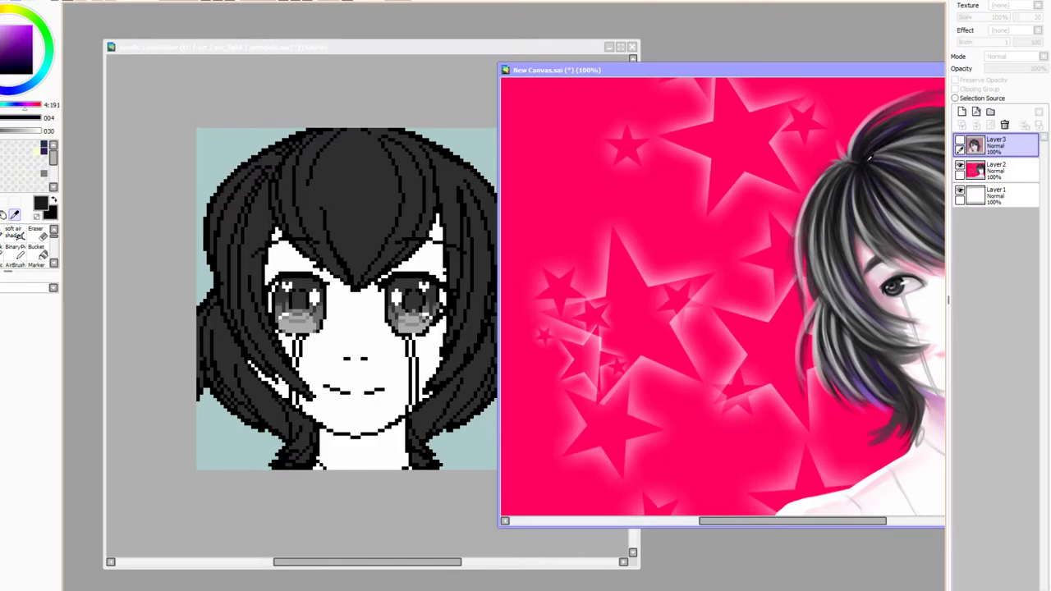
{"action": "left_click", "coordinate": [922, 139], "text": "alt"}
{"action": "left_click", "coordinate": [412, 112]}
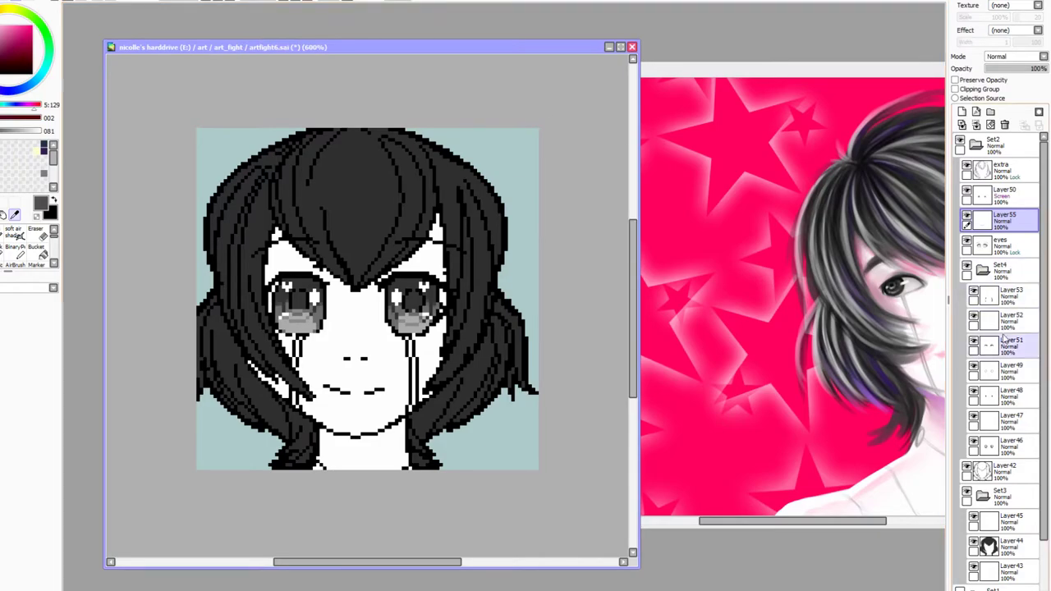
{"action": "left_click_drag", "start_coordinate": [1047, 461], "coordinate": [1046, 512]}
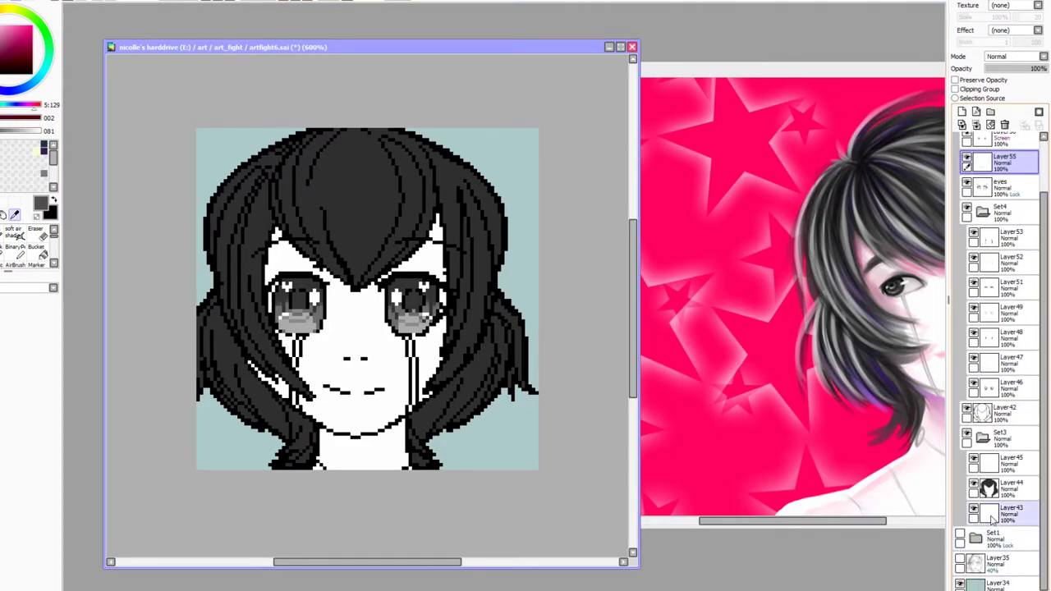
Add a clipping-group layer directly above the Layer44 hair fill for painting strands
{"action": "left_click", "coordinate": [974, 484]}
{"action": "left_click", "coordinate": [974, 484]}
{"action": "left_click", "coordinate": [1018, 492]}
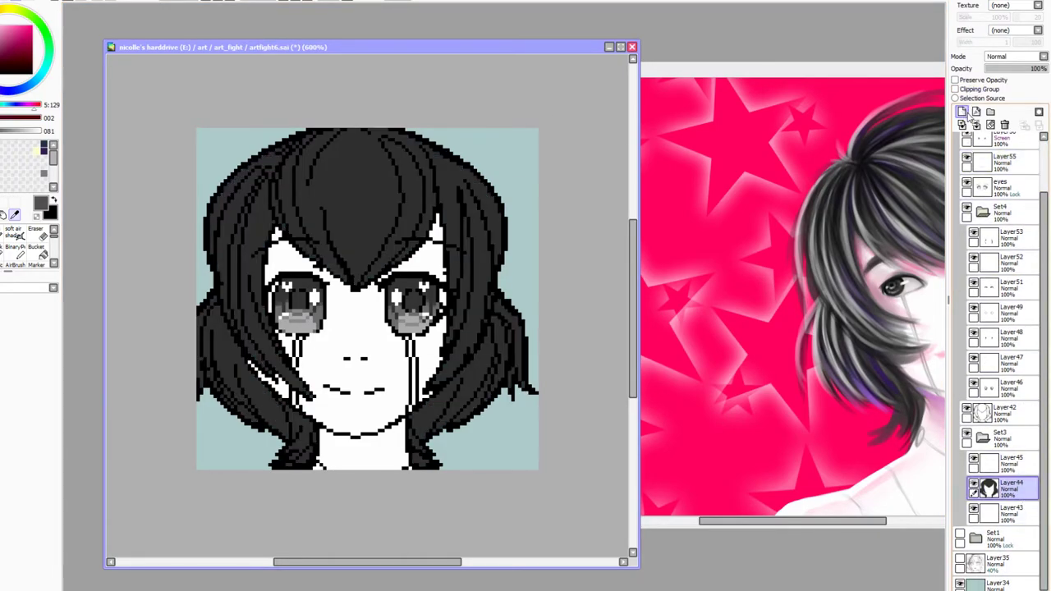
{"action": "left_click", "coordinate": [961, 111]}
{"action": "left_click", "coordinate": [956, 89]}
{"action": "left_click", "coordinate": [17, 247]}
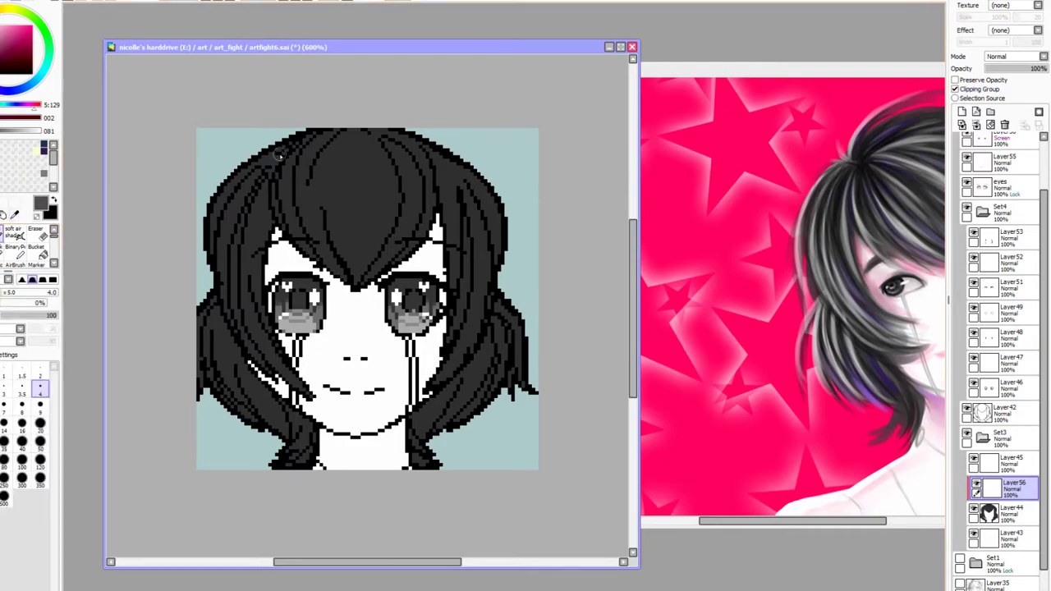
Try painting thin lighter grey strands down the viewer's-left part of the fringe
{"action": "mouse_move", "coordinate": [308, 172]}
{"action": "left_mouse_down"}
{"action": "mouse_move", "coordinate": [306, 213]}
{"action": "mouse_move", "coordinate": [324, 246]}
{"action": "left_mouse_up"}
{"action": "left_click_drag", "start_coordinate": [309, 161], "coordinate": [325, 248]}
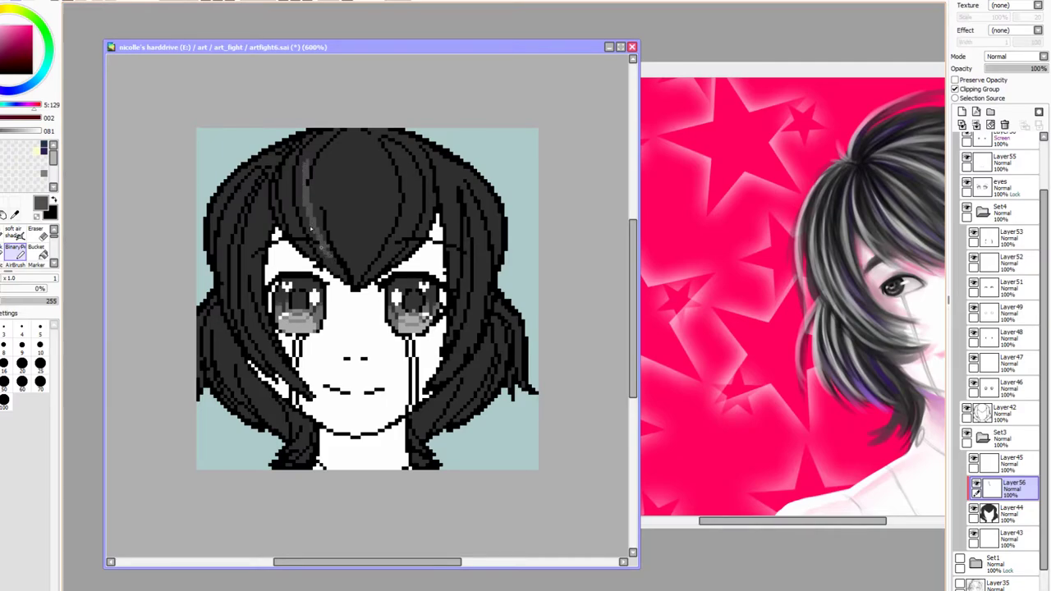
{"action": "left_click_drag", "start_coordinate": [287, 179], "coordinate": [304, 237]}
{"action": "left_click_drag", "start_coordinate": [275, 187], "coordinate": [282, 220]}
{"action": "left_click_drag", "start_coordinate": [329, 171], "coordinate": [345, 249]}
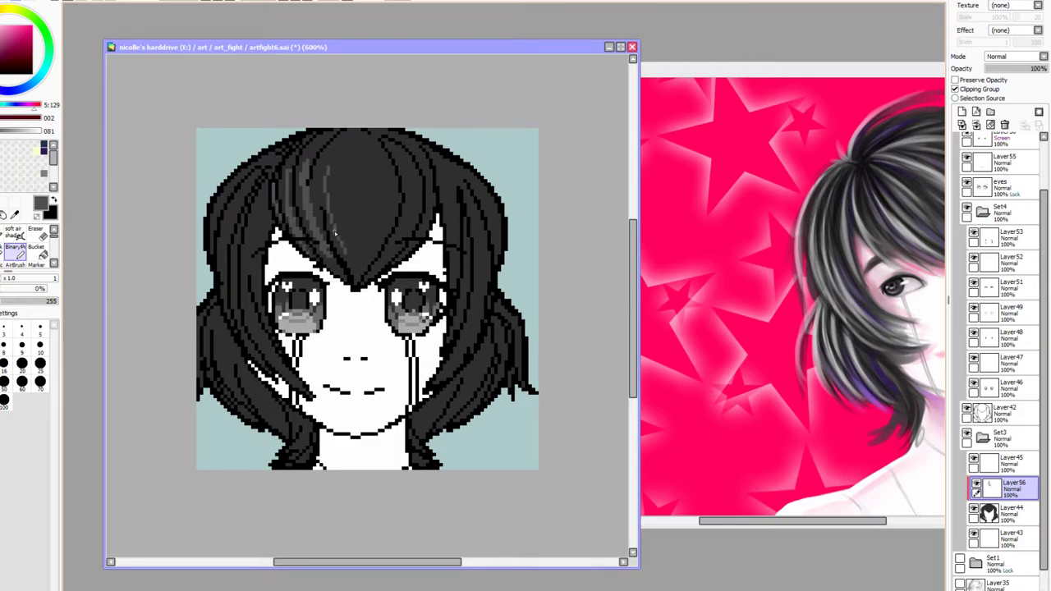
{"action": "left_click_drag", "start_coordinate": [332, 176], "coordinate": [346, 248]}
{"action": "mouse_move", "coordinate": [332, 150]}
{"action": "left_mouse_down"}
{"action": "mouse_move", "coordinate": [345, 255]}
{"action": "mouse_move", "coordinate": [329, 193]}
{"action": "left_mouse_up"}
Try filling the central fringe with lighter grey strands using a size 4 binary brush
{"action": "left_click", "coordinate": [39, 344]}
{"action": "key", "text": "bracketleft"}
{"action": "key", "text": "bracketleft"}
{"action": "key", "text": "bracketleft"}
{"action": "key", "text": "bracketleft"}
{"action": "key", "text": "bracketleft"}
{"action": "key", "text": "bracketleft"}
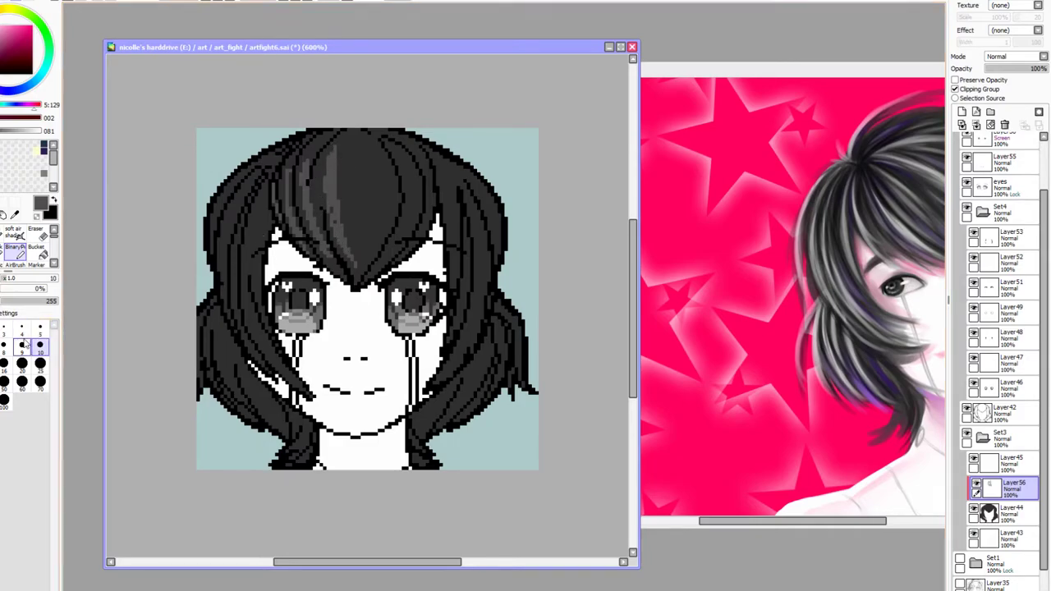
{"action": "mouse_move", "coordinate": [351, 245]}
{"action": "left_mouse_down"}
{"action": "mouse_move", "coordinate": [362, 156]}
{"action": "mouse_move", "coordinate": [359, 261]}
{"action": "left_mouse_up"}
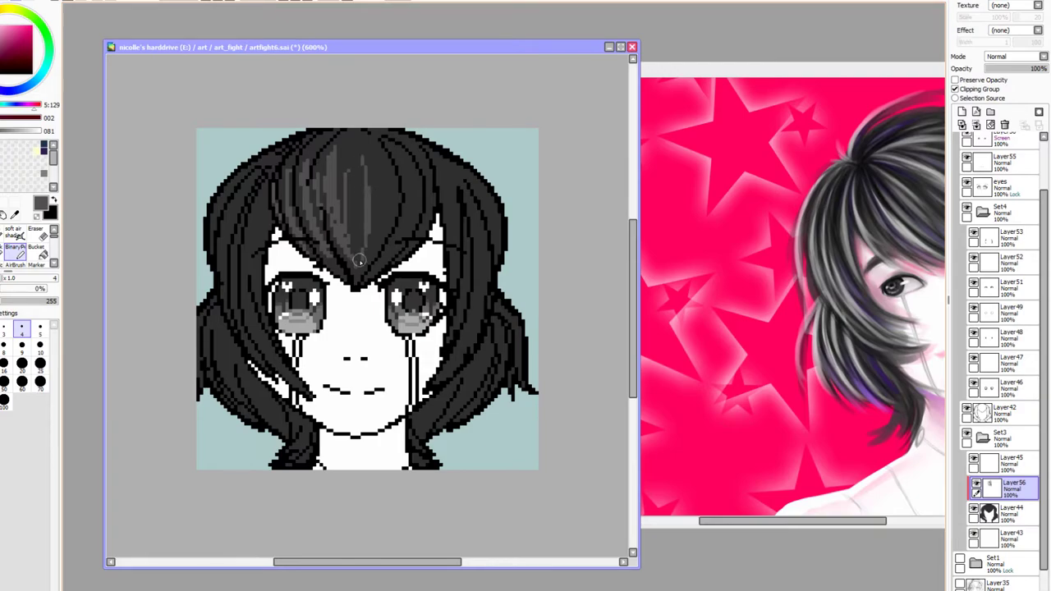
{"action": "mouse_move", "coordinate": [359, 187]}
{"action": "left_mouse_down"}
{"action": "mouse_move", "coordinate": [352, 248]}
{"action": "mouse_move", "coordinate": [382, 224]}
{"action": "mouse_move", "coordinate": [368, 269]}
{"action": "mouse_move", "coordinate": [382, 162]}
{"action": "left_mouse_up"}
{"action": "mouse_move", "coordinate": [366, 248]}
{"action": "left_mouse_down"}
{"action": "mouse_move", "coordinate": [348, 278]}
{"action": "mouse_move", "coordinate": [358, 279]}
{"action": "left_mouse_up"}
{"action": "left_click_drag", "start_coordinate": [385, 244], "coordinate": [395, 193]}
{"action": "mouse_move", "coordinate": [368, 140]}
{"action": "left_mouse_down"}
{"action": "mouse_move", "coordinate": [371, 202]}
{"action": "mouse_move", "coordinate": [360, 134]}
{"action": "mouse_move", "coordinate": [351, 188]}
{"action": "mouse_move", "coordinate": [355, 139]}
{"action": "mouse_move", "coordinate": [343, 174]}
{"action": "left_mouse_up"}
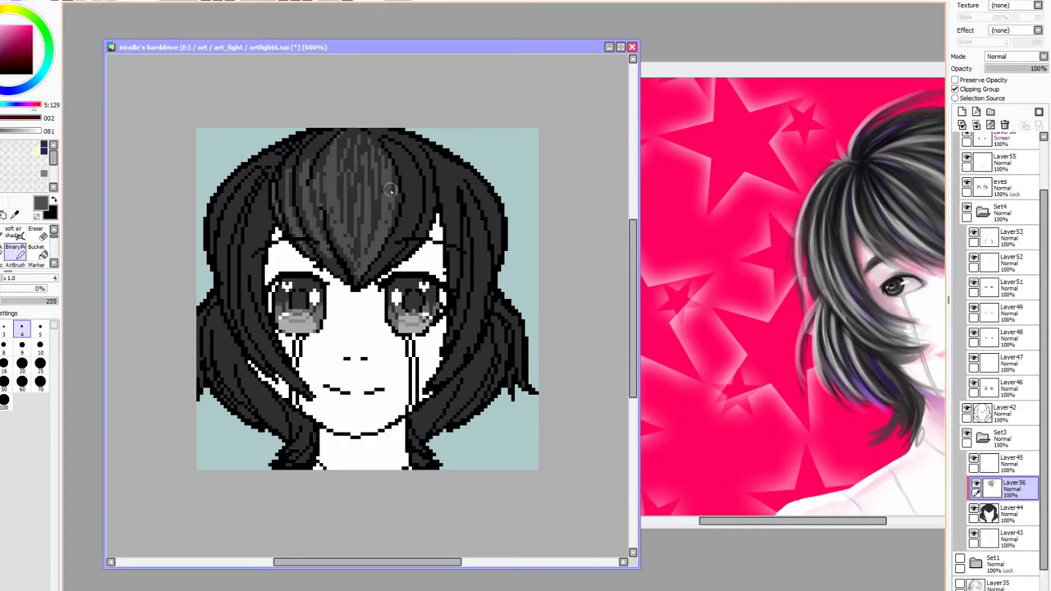
Examine the whole portrait at several zoom levels to judge the light fringe strands
{"action": "left_click", "coordinate": [205, 3]}
{"action": "left_click", "coordinate": [205, 3]}
{"action": "left_click", "coordinate": [205, 3]}
{"action": "left_click", "coordinate": [205, 3]}
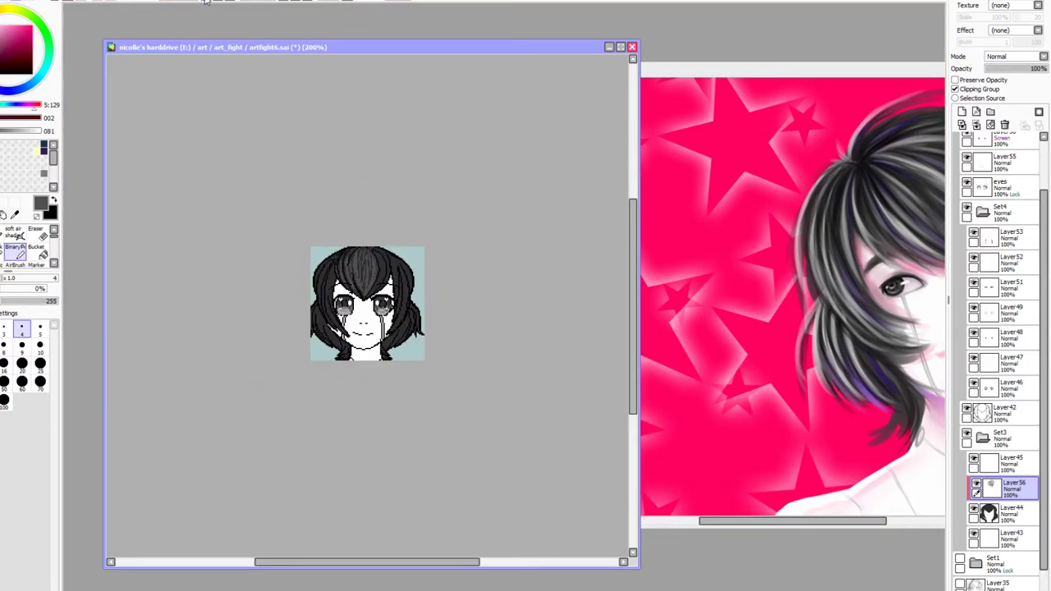
{"action": "left_click", "coordinate": [206, 2]}
{"action": "left_click", "coordinate": [207, 2]}
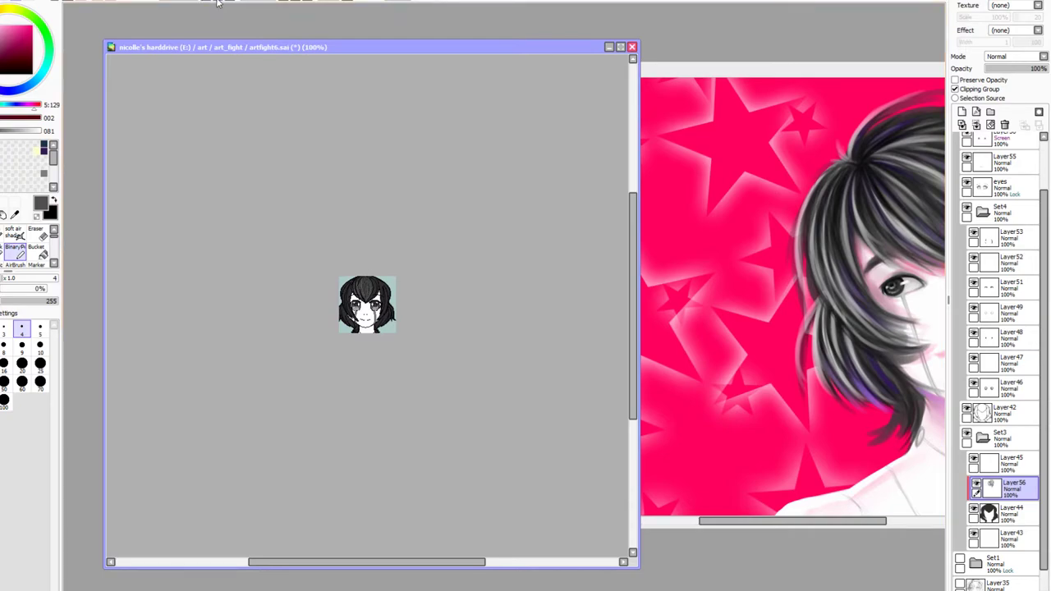
{"action": "key", "text": "plus"}
{"action": "key", "text": "plus"}
{"action": "key", "text": "plus"}
{"action": "key", "text": "plus"}
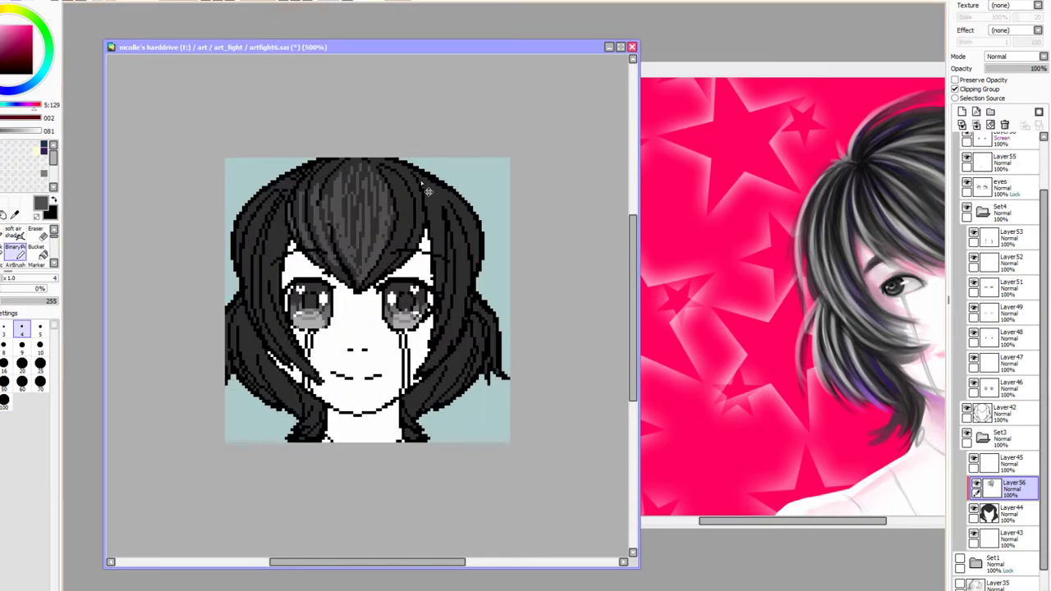
Undo all the lighter grey strands painted on Layer56
{"action": "key", "text": "ctrl+z"}
{"action": "key", "text": "ctrl+z"}
{"action": "key", "text": "ctrl+z"}
{"action": "key", "text": "ctrl+z"}
{"action": "key", "text": "ctrl+z"}
{"action": "key", "text": "ctrl+z"}
{"action": "key", "text": "ctrl+z"}
{"action": "key", "text": "ctrl+z"}
{"action": "key", "text": "ctrl+z"}
{"action": "key", "text": "ctrl+z"}
{"action": "key", "text": "ctrl+z"}
{"action": "key", "text": "ctrl+z"}
{"action": "key", "text": "ctrl+z"}
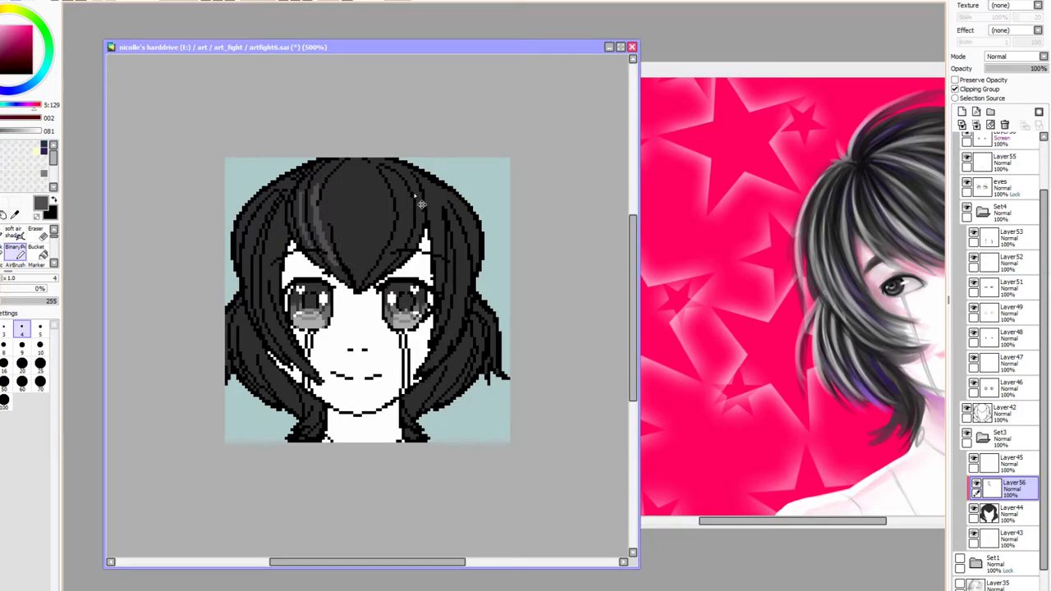
{"action": "key", "text": "ctrl+z"}
{"action": "key", "text": "ctrl+z"}
{"action": "key", "text": "ctrl+z"}
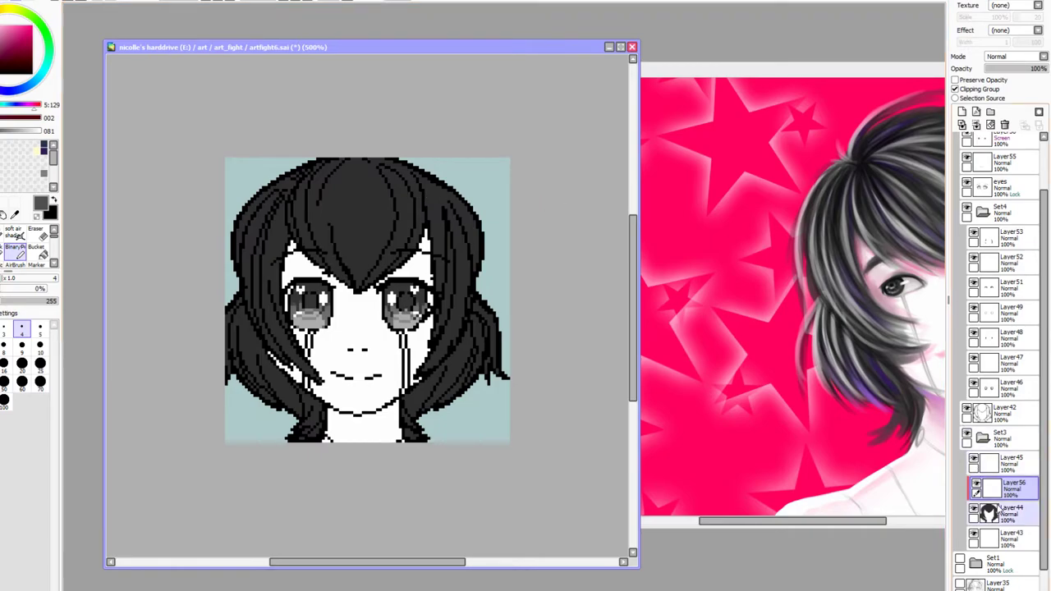
Preserve the opacity of Layer44 and repaint its whole hair fill in the lighter grey with a size 500 brush
{"action": "left_click", "coordinate": [1012, 506]}
{"action": "left_click", "coordinate": [54, 200]}
{"action": "left_click", "coordinate": [14, 214]}
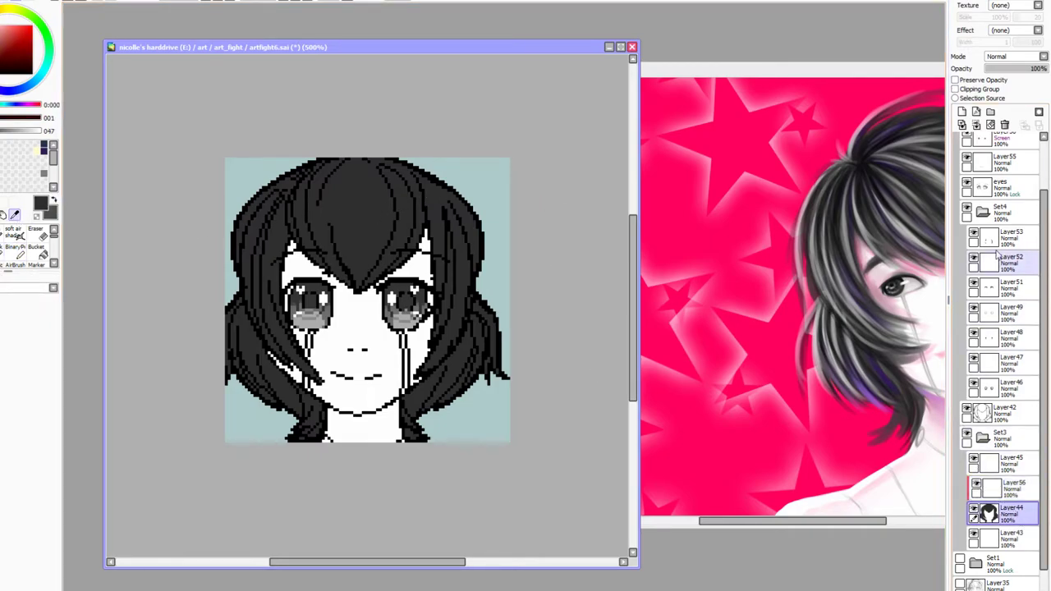
{"action": "left_click", "coordinate": [956, 80]}
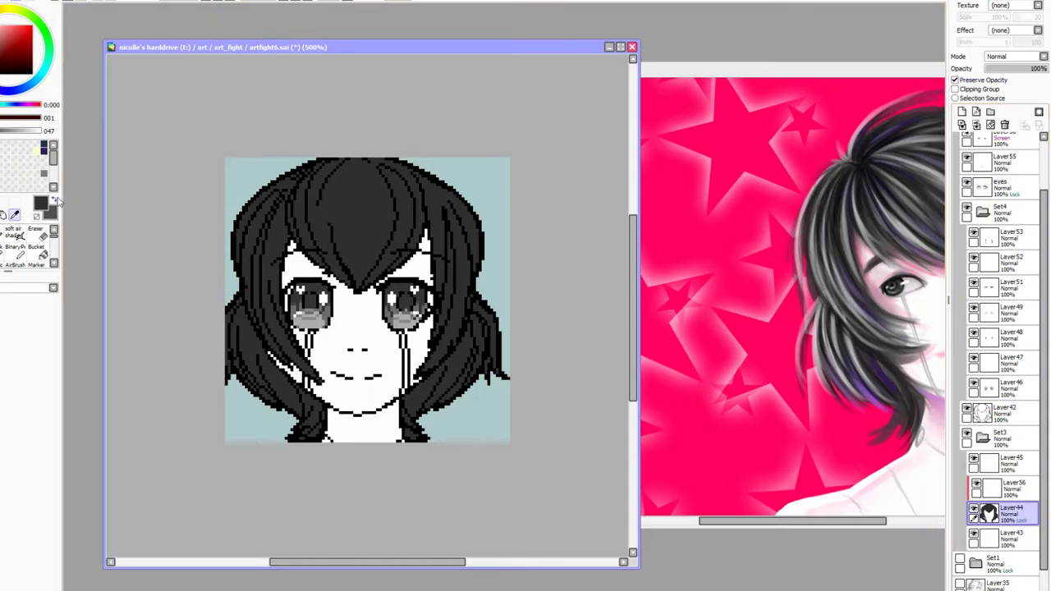
{"action": "left_click", "coordinate": [12, 233]}
{"action": "left_click_drag", "start_coordinate": [409, 179], "coordinate": [413, 427]}
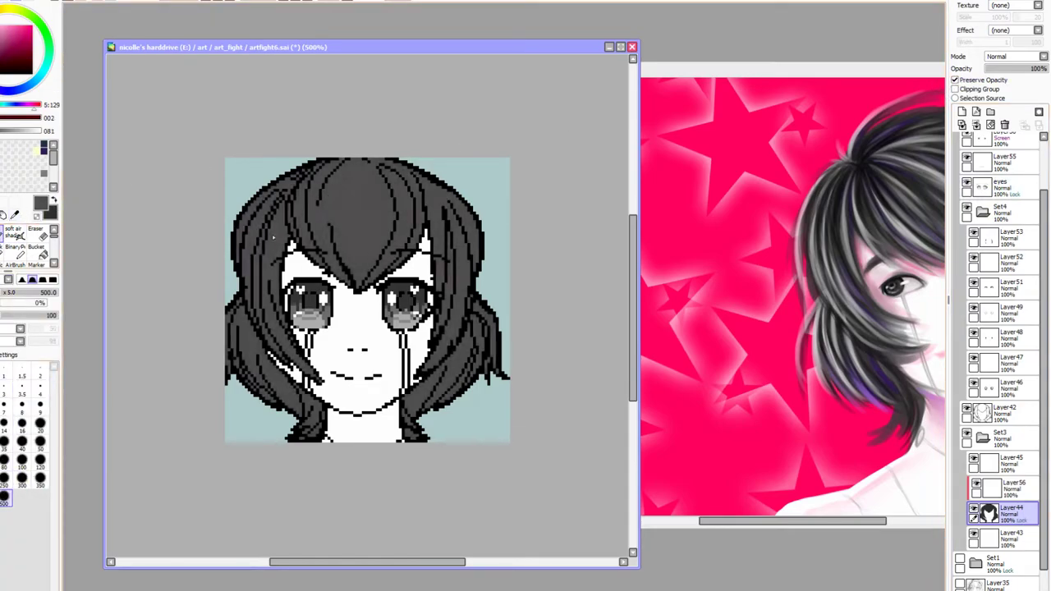
Paint darker grey strands across the fringe on Layer56 with a size 4 binary brush
{"action": "left_click", "coordinate": [1024, 491]}
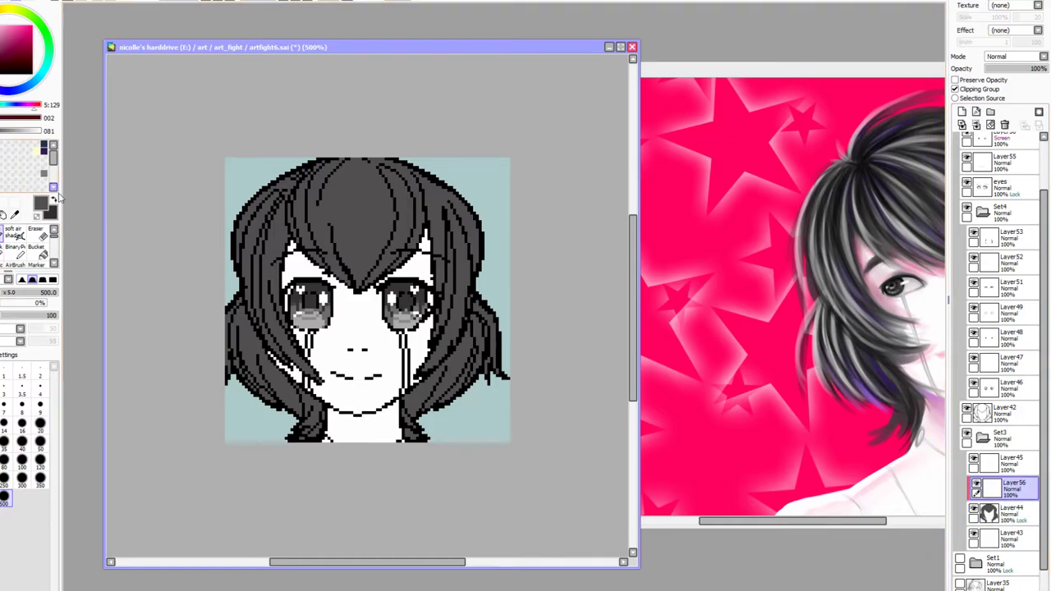
{"action": "left_click", "coordinate": [16, 246]}
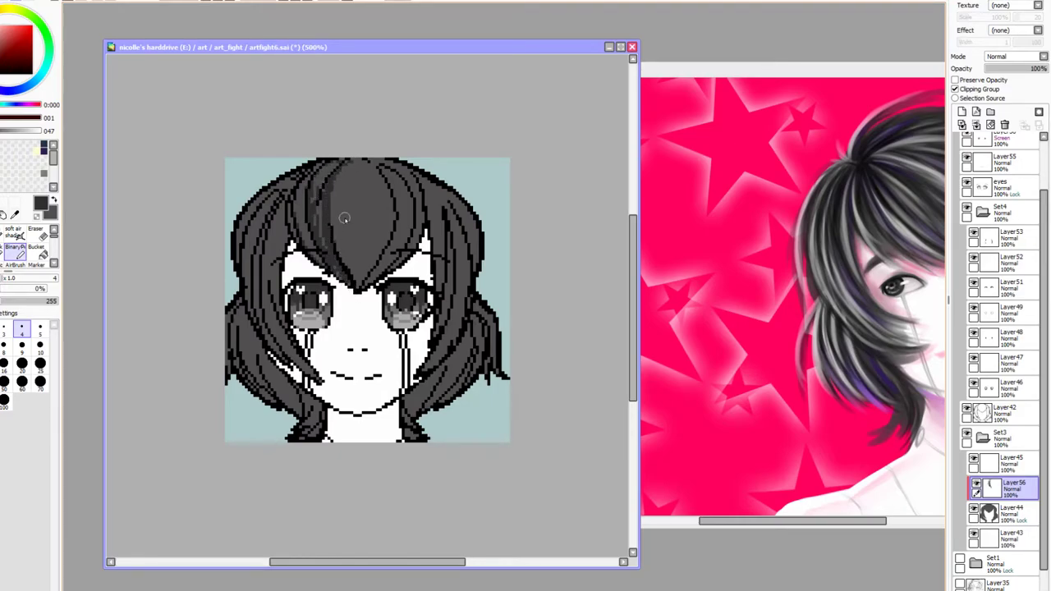
{"action": "mouse_move", "coordinate": [340, 168]}
{"action": "left_mouse_down"}
{"action": "mouse_move", "coordinate": [336, 238]}
{"action": "mouse_move", "coordinate": [353, 276]}
{"action": "left_mouse_up"}
{"action": "mouse_move", "coordinate": [334, 216]}
{"action": "left_mouse_down"}
{"action": "mouse_move", "coordinate": [360, 285]}
{"action": "mouse_move", "coordinate": [348, 170]}
{"action": "mouse_move", "coordinate": [339, 193]}
{"action": "mouse_move", "coordinate": [355, 274]}
{"action": "left_mouse_up"}
{"action": "mouse_move", "coordinate": [350, 184]}
{"action": "left_mouse_down"}
{"action": "mouse_move", "coordinate": [349, 291]}
{"action": "mouse_move", "coordinate": [357, 175]}
{"action": "mouse_move", "coordinate": [347, 291]}
{"action": "mouse_move", "coordinate": [371, 234]}
{"action": "mouse_move", "coordinate": [364, 158]}
{"action": "mouse_move", "coordinate": [377, 198]}
{"action": "mouse_move", "coordinate": [350, 287]}
{"action": "mouse_move", "coordinate": [391, 194]}
{"action": "left_mouse_up"}
{"action": "mouse_move", "coordinate": [389, 240]}
{"action": "left_mouse_down"}
{"action": "mouse_move", "coordinate": [395, 179]}
{"action": "mouse_move", "coordinate": [411, 207]}
{"action": "mouse_move", "coordinate": [376, 279]}
{"action": "left_mouse_up"}
{"action": "mouse_move", "coordinate": [426, 214]}
{"action": "left_mouse_down"}
{"action": "mouse_move", "coordinate": [396, 166]}
{"action": "mouse_move", "coordinate": [429, 195]}
{"action": "mouse_move", "coordinate": [408, 247]}
{"action": "mouse_move", "coordinate": [418, 188]}
{"action": "mouse_move", "coordinate": [419, 218]}
{"action": "mouse_move", "coordinate": [384, 264]}
{"action": "left_mouse_up"}
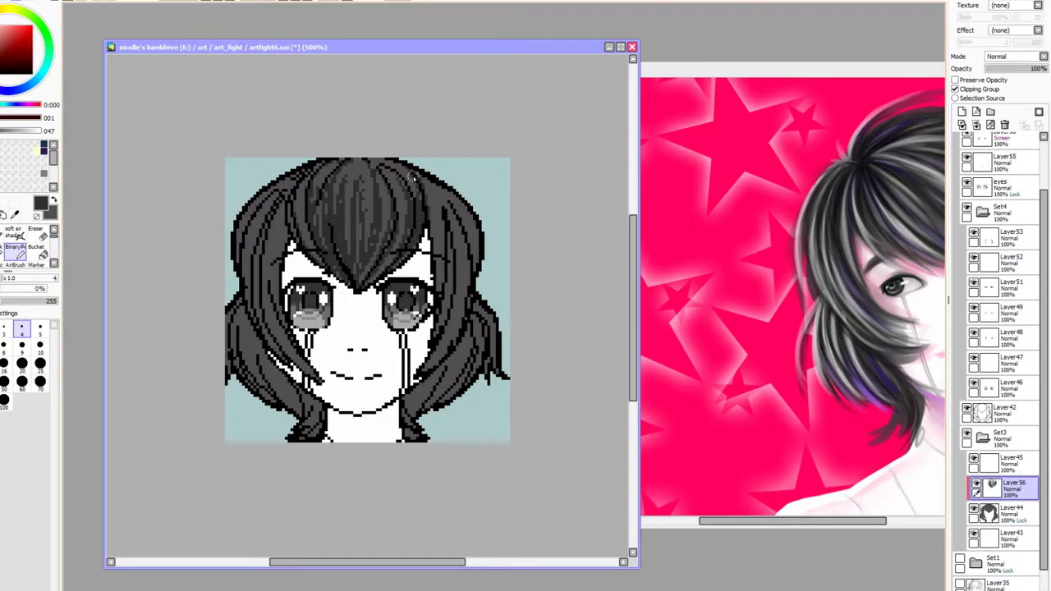
{"action": "left_click_drag", "start_coordinate": [419, 192], "coordinate": [387, 160]}
{"action": "left_click_drag", "start_coordinate": [307, 186], "coordinate": [318, 259]}
{"action": "mouse_move", "coordinate": [301, 210]}
{"action": "left_mouse_down"}
{"action": "mouse_move", "coordinate": [312, 251]}
{"action": "mouse_move", "coordinate": [330, 264]}
{"action": "mouse_move", "coordinate": [303, 238]}
{"action": "left_mouse_up"}
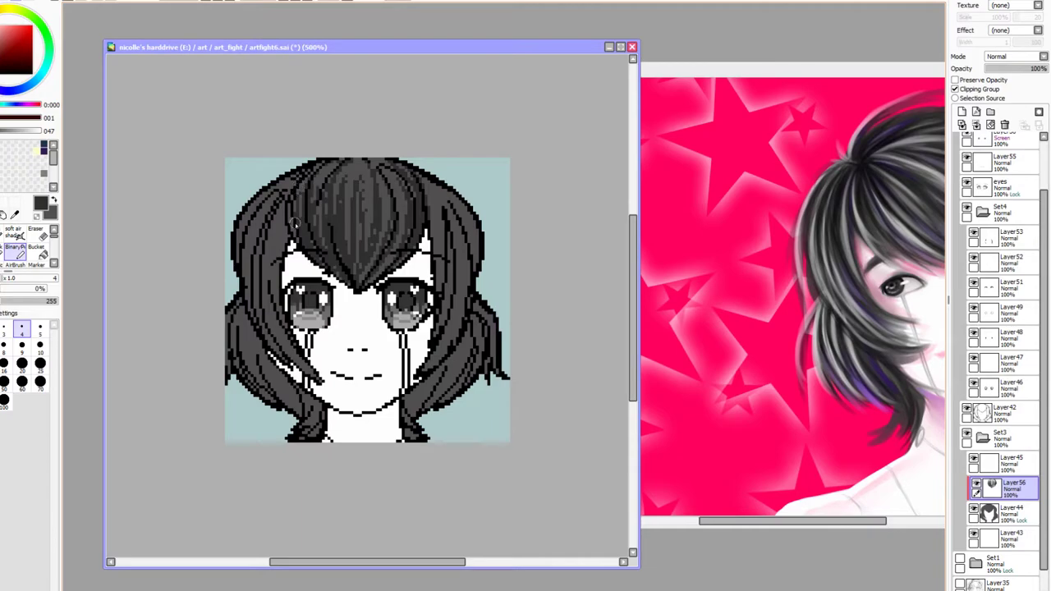
Examine the portrait at several zoom levels to judge the dark strands in the hair
{"action": "left_click", "coordinate": [205, 2]}
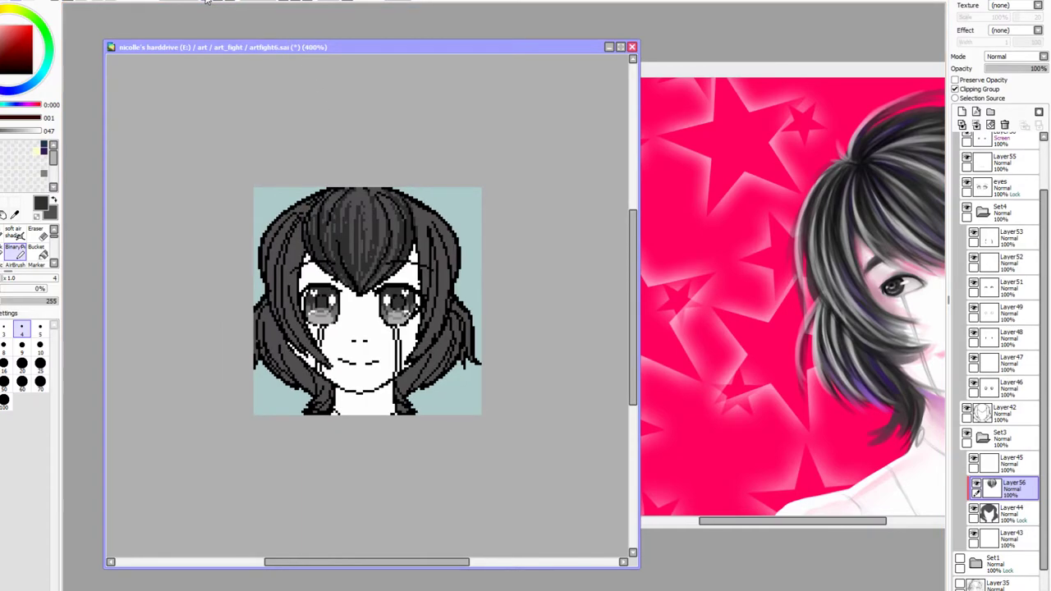
{"action": "left_click", "coordinate": [205, 2]}
{"action": "left_click", "coordinate": [205, 3]}
{"action": "left_click", "coordinate": [205, 3]}
{"action": "left_click", "coordinate": [206, 2]}
{"action": "left_click", "coordinate": [206, 3]}
{"action": "left_click", "coordinate": [217, 2]}
{"action": "left_click", "coordinate": [217, 2]}
{"action": "left_click", "coordinate": [218, 1]}
{"action": "left_click", "coordinate": [218, 2]}
{"action": "left_click", "coordinate": [217, 1]}
{"action": "left_click", "coordinate": [218, 1]}
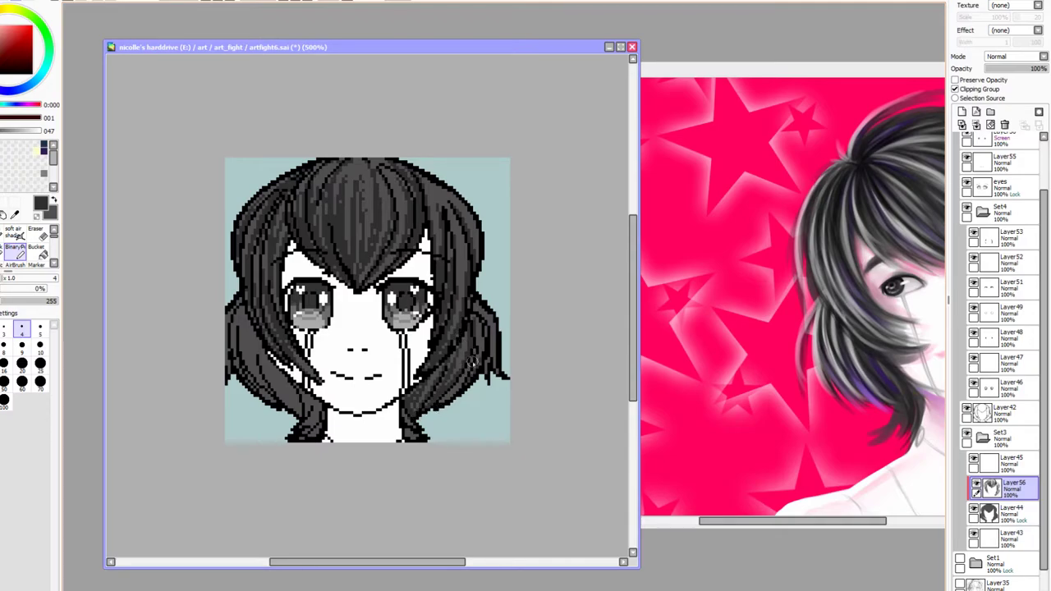
Paint dark grey strands through the lower side tufts of the hair on Layer56
{"action": "left_click_drag", "start_coordinate": [497, 365], "coordinate": [477, 308]}
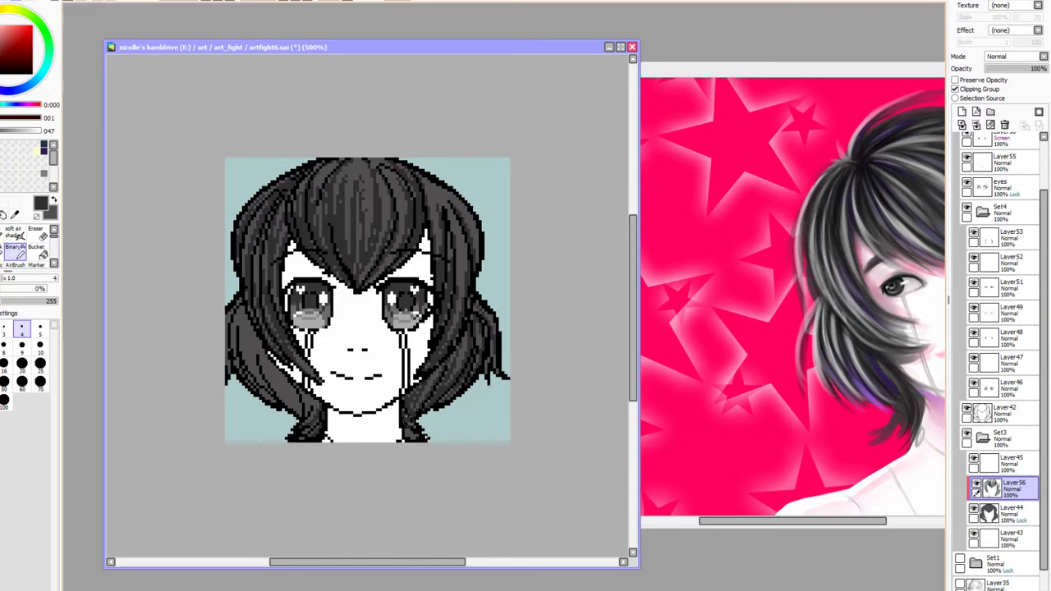
{"action": "left_click_drag", "start_coordinate": [276, 369], "coordinate": [292, 419]}
{"action": "left_click_drag", "start_coordinate": [260, 346], "coordinate": [284, 402]}
{"action": "mouse_move", "coordinate": [253, 328]}
{"action": "left_mouse_down"}
{"action": "mouse_move", "coordinate": [252, 359]}
{"action": "mouse_move", "coordinate": [279, 396]}
{"action": "left_mouse_up"}
{"action": "mouse_move", "coordinate": [235, 343]}
{"action": "left_mouse_down"}
{"action": "mouse_move", "coordinate": [250, 305]}
{"action": "mouse_move", "coordinate": [243, 354]}
{"action": "mouse_move", "coordinate": [229, 369]}
{"action": "mouse_move", "coordinate": [289, 406]}
{"action": "left_mouse_up"}
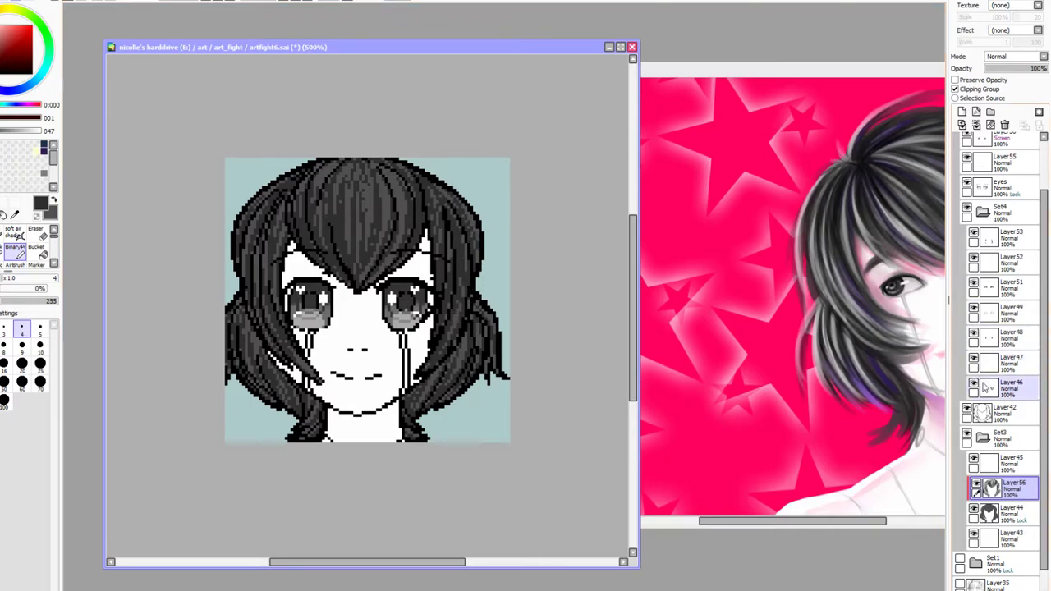
Add a clipping-group layer above Layer56 and paint near-black shadow strands over the hair
{"action": "left_click", "coordinate": [962, 112]}
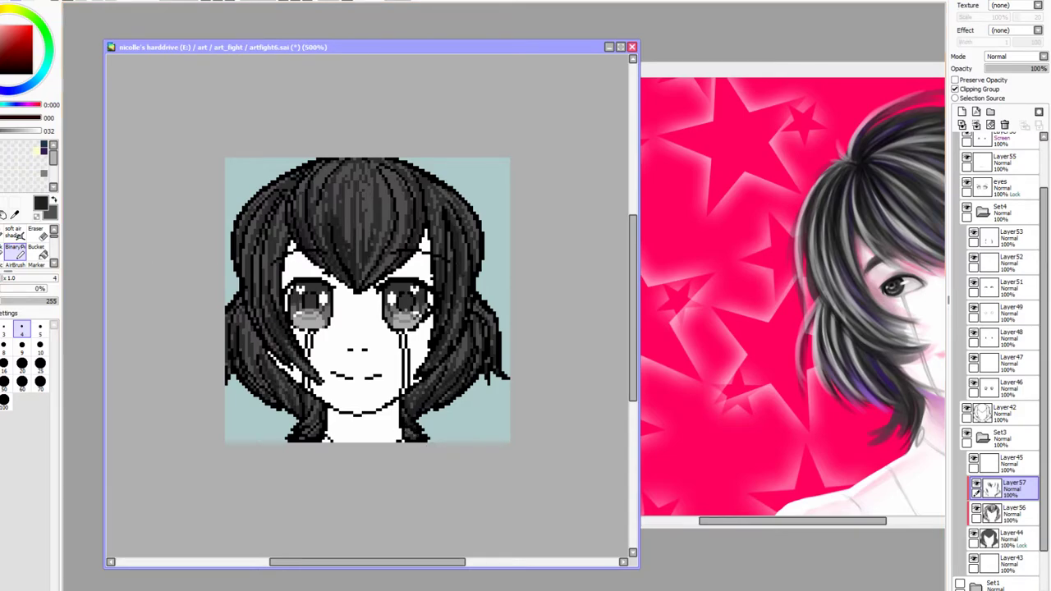
{"action": "key", "text": "alt+Tab"}
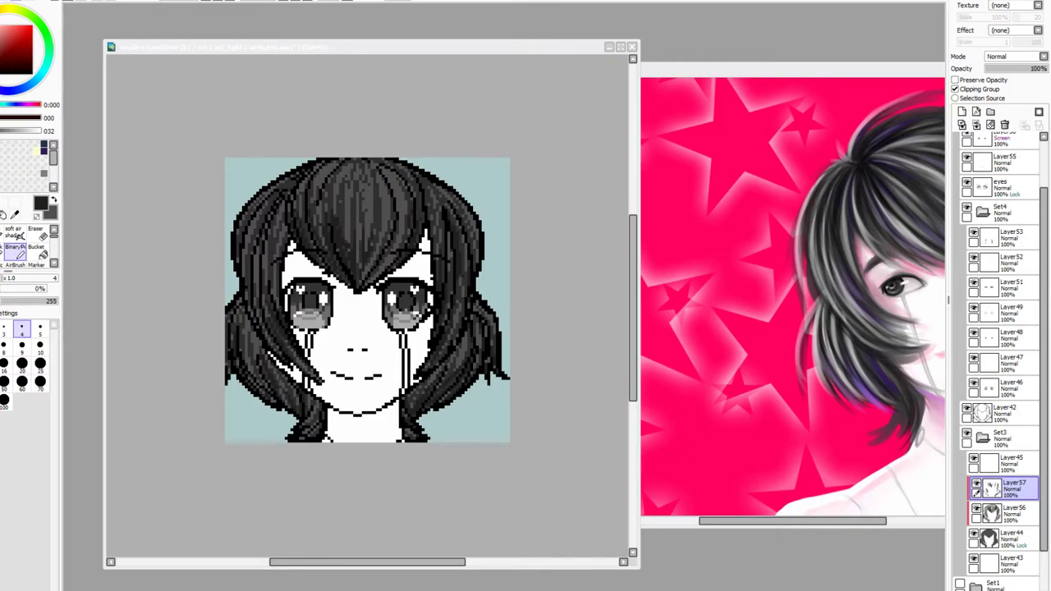
{"action": "left_click", "coordinate": [383, 211]}
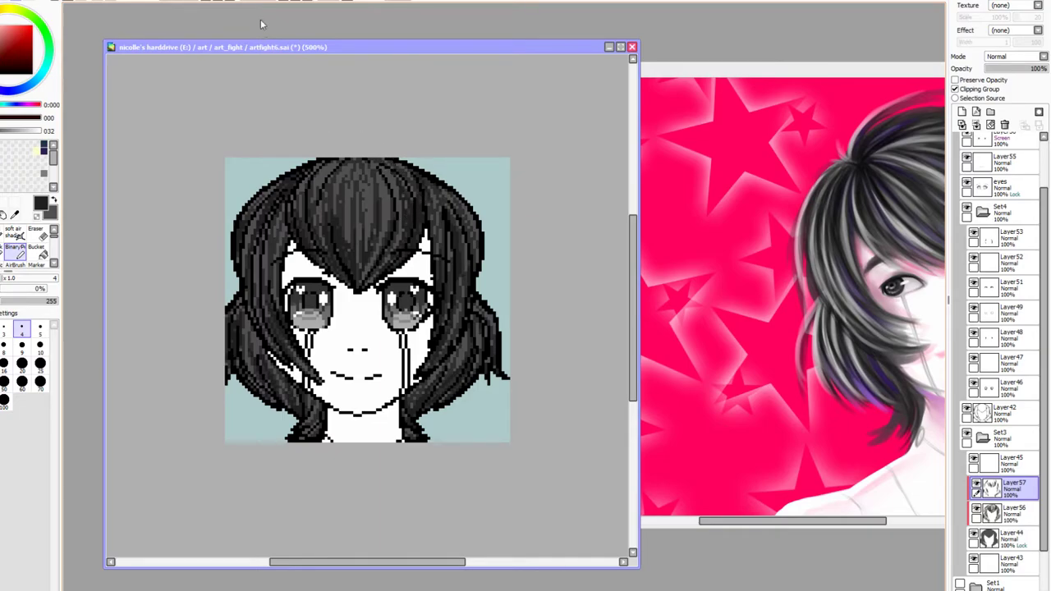
Examine the portrait at smaller and larger zoom levels to judge the near-black hair shading
{"action": "left_click", "coordinate": [204, 1]}
{"action": "left_click", "coordinate": [205, 0]}
{"action": "left_click", "coordinate": [205, 1]}
{"action": "left_click", "coordinate": [205, 1]}
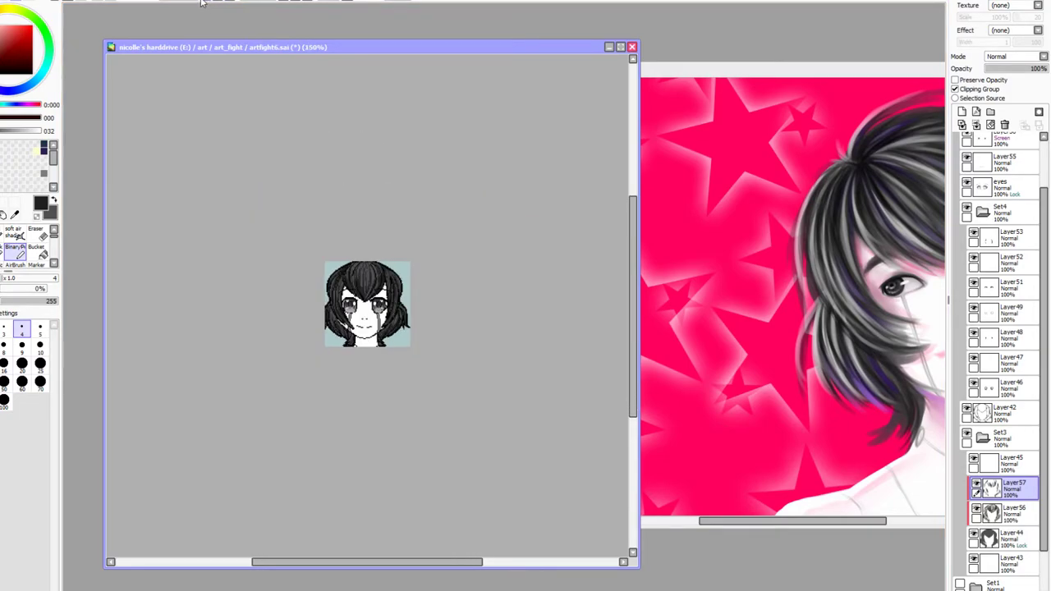
{"action": "left_click", "coordinate": [215, 2]}
{"action": "left_click", "coordinate": [215, 2]}
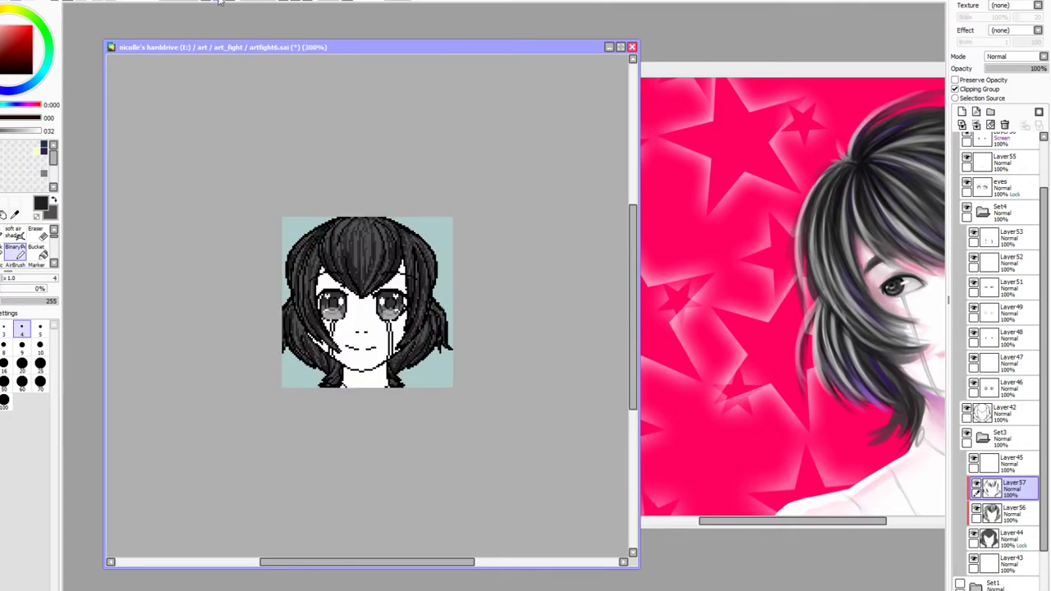
{"action": "left_click", "coordinate": [215, 1]}
{"action": "left_click", "coordinate": [216, 2]}
Add a clipping-group layer above Layer57 and paint mid-grey highlight strands through the hair with the size 4 binary brush
{"action": "left_click", "coordinate": [14, 214]}
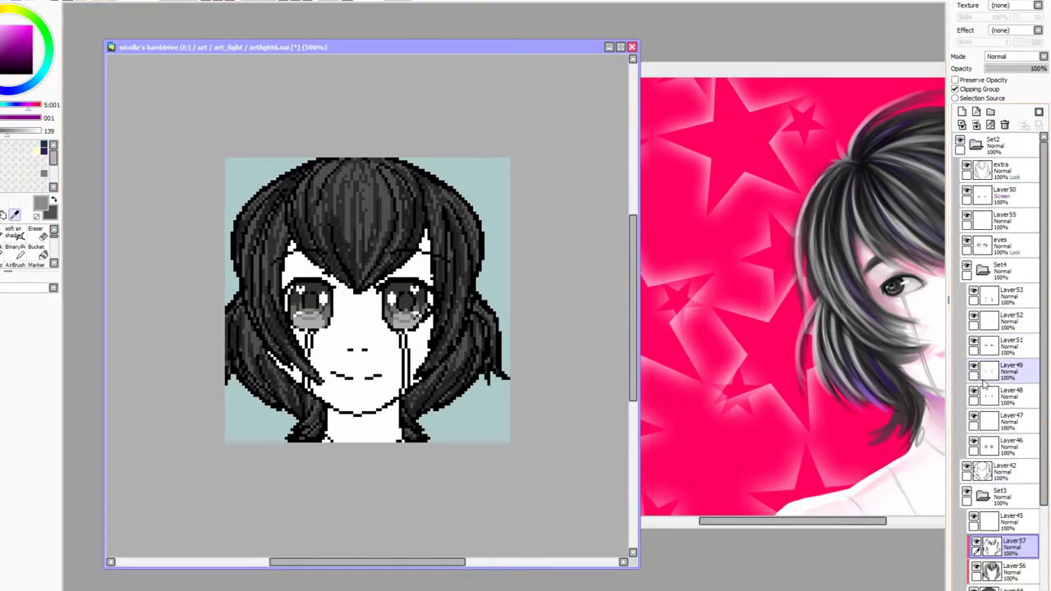
{"action": "left_click", "coordinate": [962, 111]}
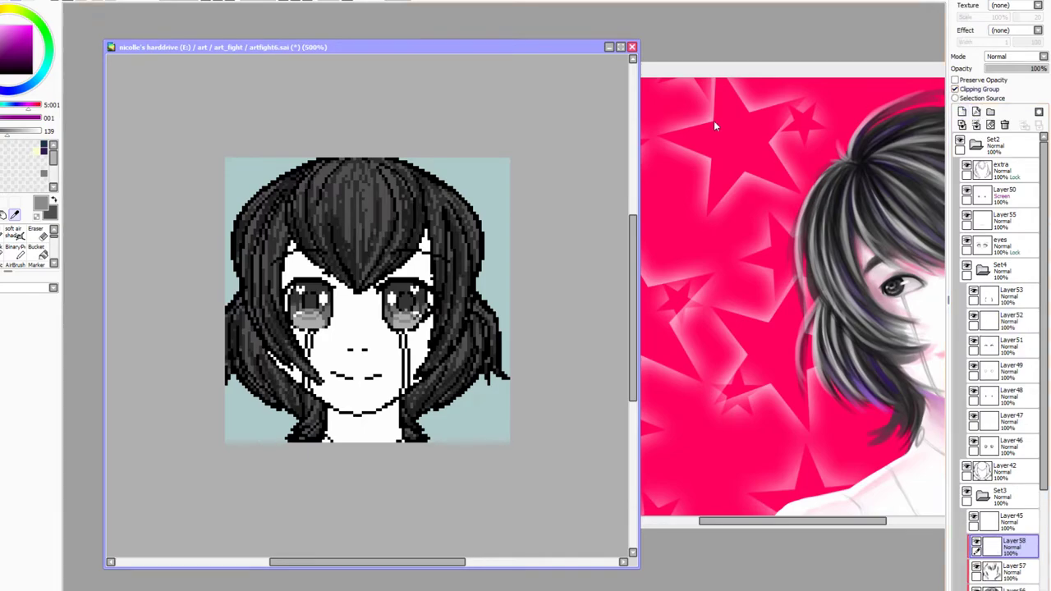
{"action": "left_click", "coordinate": [15, 248]}
{"action": "mouse_move", "coordinate": [332, 167]}
{"action": "left_mouse_down"}
{"action": "mouse_move", "coordinate": [314, 195]}
{"action": "mouse_move", "coordinate": [333, 174]}
{"action": "mouse_move", "coordinate": [340, 181]}
{"action": "mouse_move", "coordinate": [334, 165]}
{"action": "mouse_move", "coordinate": [315, 197]}
{"action": "mouse_move", "coordinate": [342, 158]}
{"action": "mouse_move", "coordinate": [346, 200]}
{"action": "mouse_move", "coordinate": [352, 169]}
{"action": "mouse_move", "coordinate": [352, 234]}
{"action": "mouse_move", "coordinate": [327, 201]}
{"action": "mouse_move", "coordinate": [341, 203]}
{"action": "mouse_move", "coordinate": [320, 230]}
{"action": "left_mouse_up"}
{"action": "key", "text": "ctrl+z"}
{"action": "key", "text": "ctrl+z"}
{"action": "mouse_move", "coordinate": [353, 200]}
{"action": "left_mouse_down"}
{"action": "mouse_move", "coordinate": [371, 232]}
{"action": "mouse_move", "coordinate": [380, 185]}
{"action": "mouse_move", "coordinate": [393, 182]}
{"action": "mouse_move", "coordinate": [398, 194]}
{"action": "mouse_move", "coordinate": [377, 177]}
{"action": "mouse_move", "coordinate": [382, 236]}
{"action": "mouse_move", "coordinate": [407, 187]}
{"action": "mouse_move", "coordinate": [395, 176]}
{"action": "mouse_move", "coordinate": [412, 185]}
{"action": "mouse_move", "coordinate": [353, 237]}
{"action": "mouse_move", "coordinate": [374, 247]}
{"action": "mouse_move", "coordinate": [384, 217]}
{"action": "mouse_move", "coordinate": [372, 255]}
{"action": "mouse_move", "coordinate": [352, 220]}
{"action": "mouse_move", "coordinate": [354, 242]}
{"action": "mouse_move", "coordinate": [384, 217]}
{"action": "mouse_move", "coordinate": [397, 227]}
{"action": "mouse_move", "coordinate": [387, 205]}
{"action": "mouse_move", "coordinate": [382, 249]}
{"action": "left_mouse_up"}
{"action": "key", "text": "ctrl+z"}
{"action": "key", "text": "ctrl+z"}
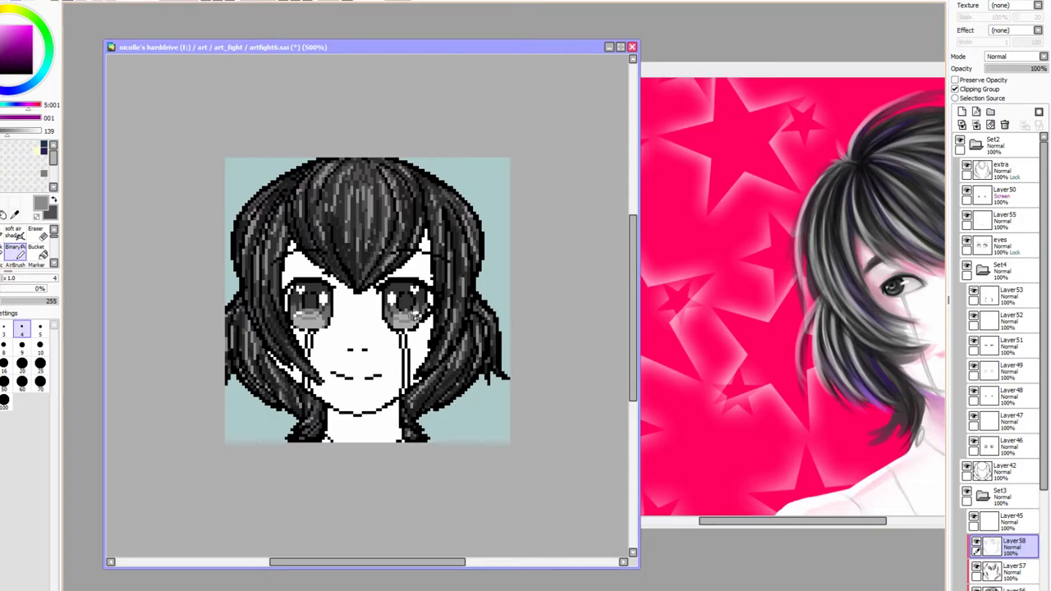
Examine the portrait at several zoom levels to judge the mid-grey hair highlights
{"action": "left_click", "coordinate": [206, 1]}
{"action": "left_click", "coordinate": [207, 1]}
{"action": "left_click", "coordinate": [207, 1]}
{"action": "left_click", "coordinate": [206, 0]}
{"action": "left_click", "coordinate": [206, 0]}
{"action": "left_click", "coordinate": [207, 2]}
{"action": "left_click", "coordinate": [220, 2]}
{"action": "left_click", "coordinate": [219, 1]}
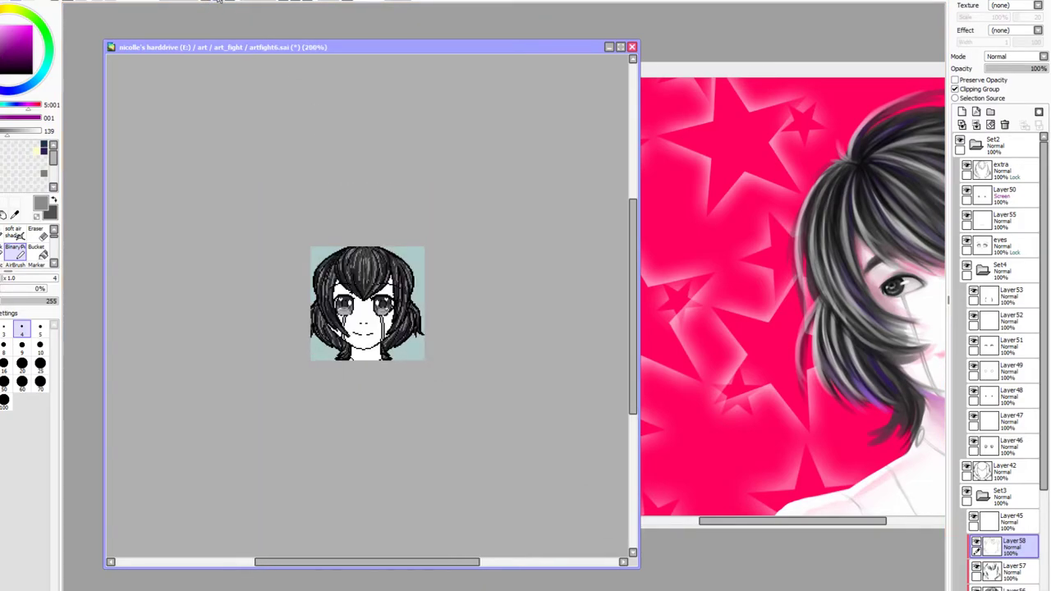
{"action": "left_click", "coordinate": [219, 2]}
{"action": "left_click", "coordinate": [219, 1]}
{"action": "left_click", "coordinate": [219, 2]}
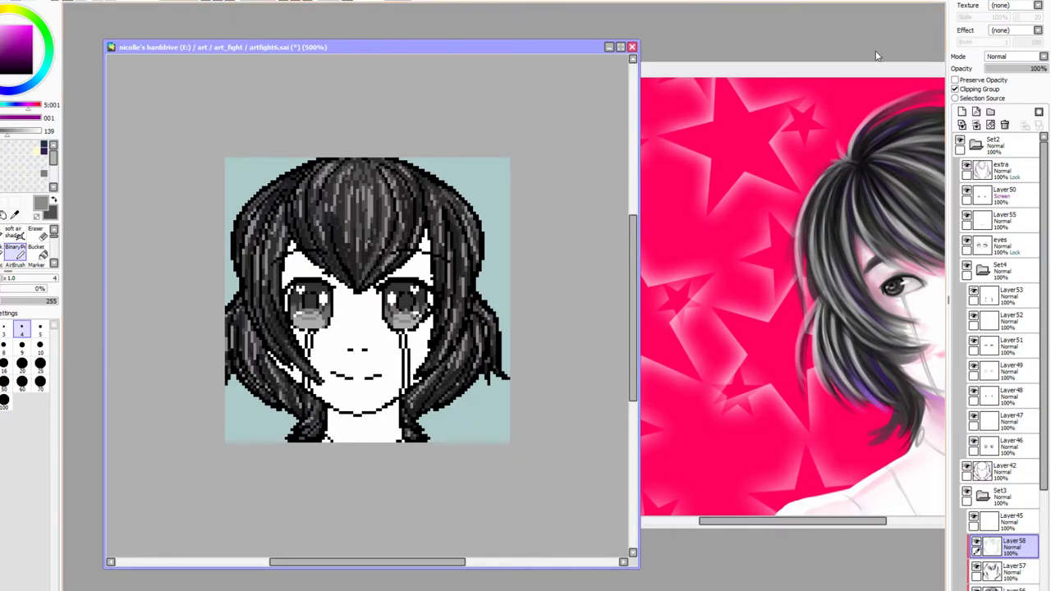
Lower the Layer58 highlights to 71% opacity and add a clipping-group layer above them
{"action": "left_click", "coordinate": [1025, 74]}
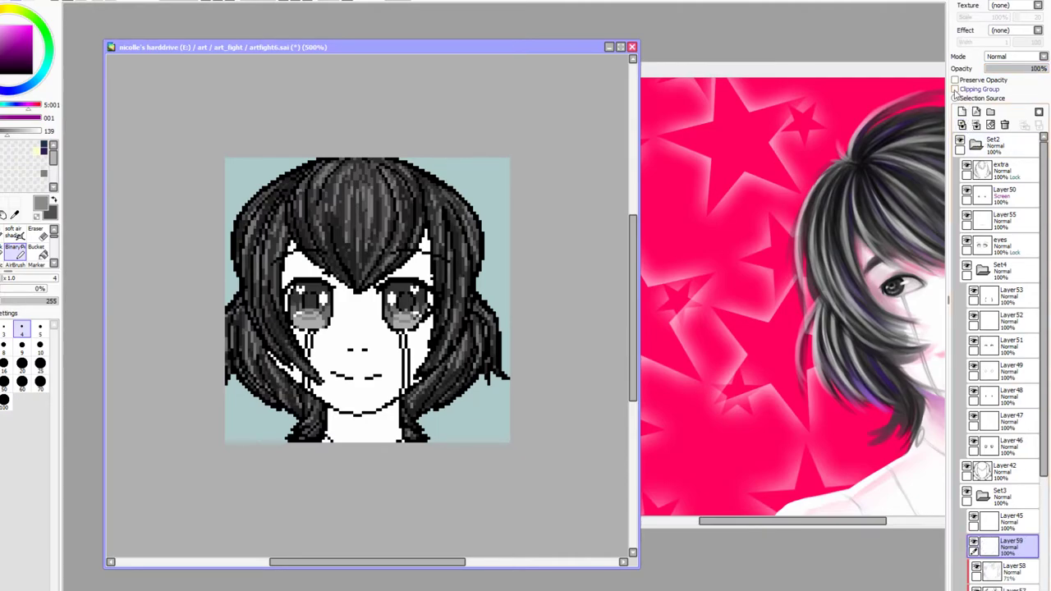
{"action": "left_click", "coordinate": [955, 89]}
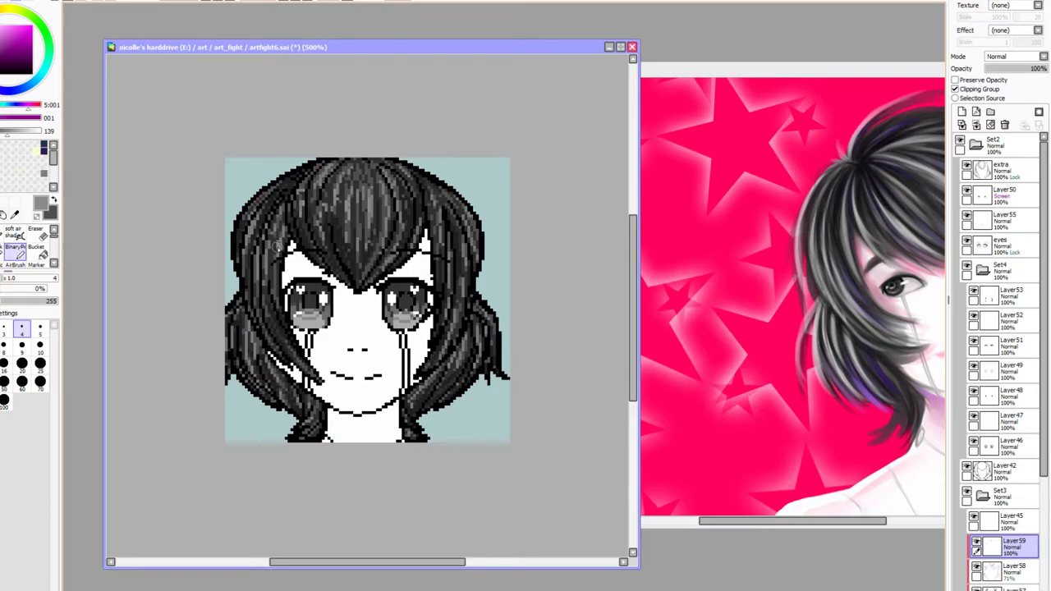
Lower the Layer58 highlights to 41% opacity and paint thin grey strands through the hair on Layer59
{"action": "left_click", "coordinate": [1010, 568]}
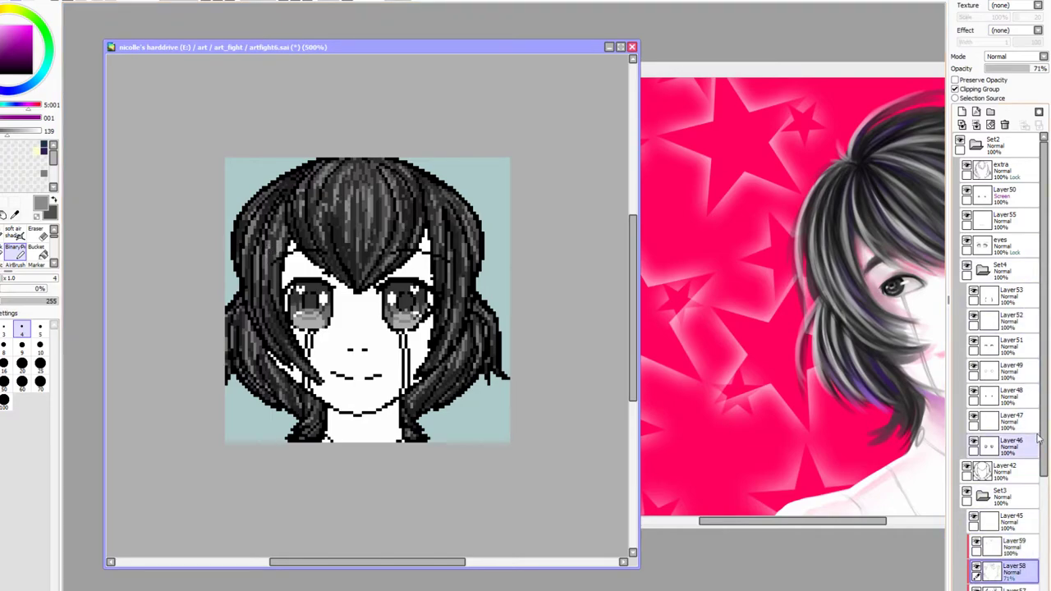
{"action": "left_click", "coordinate": [1013, 69]}
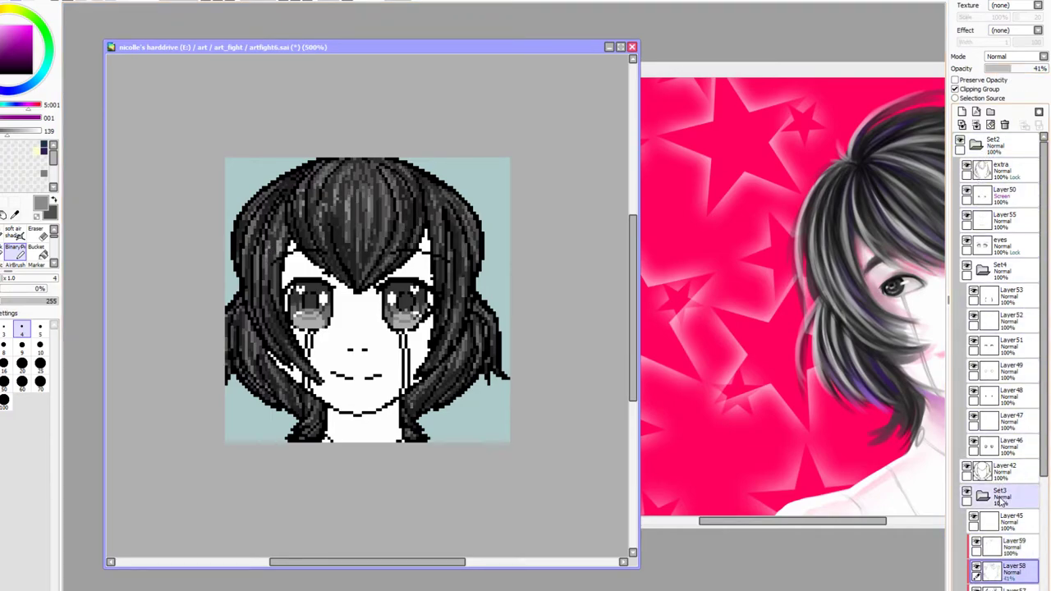
{"action": "left_click", "coordinate": [981, 545]}
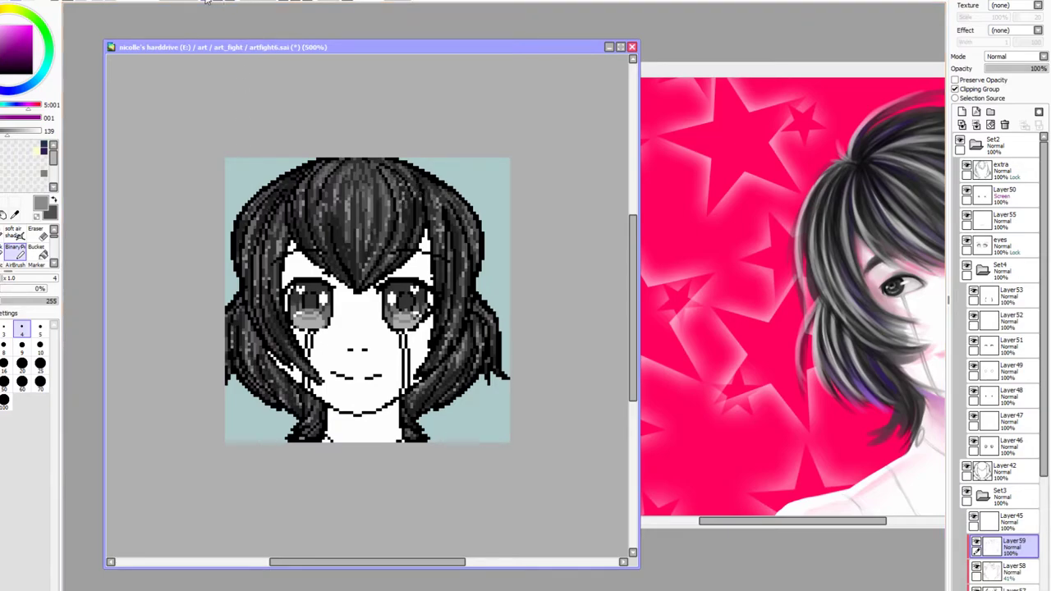
Examine the portrait at smaller and larger zoom levels to judge the softened highlights and the Layer59 strands
{"action": "key", "text": "ctrl+minus"}
{"action": "key", "text": "ctrl+minus"}
{"action": "key", "text": "ctrl+minus"}
{"action": "key", "text": "ctrl+minus"}
{"action": "key", "text": "ctrl+minus"}
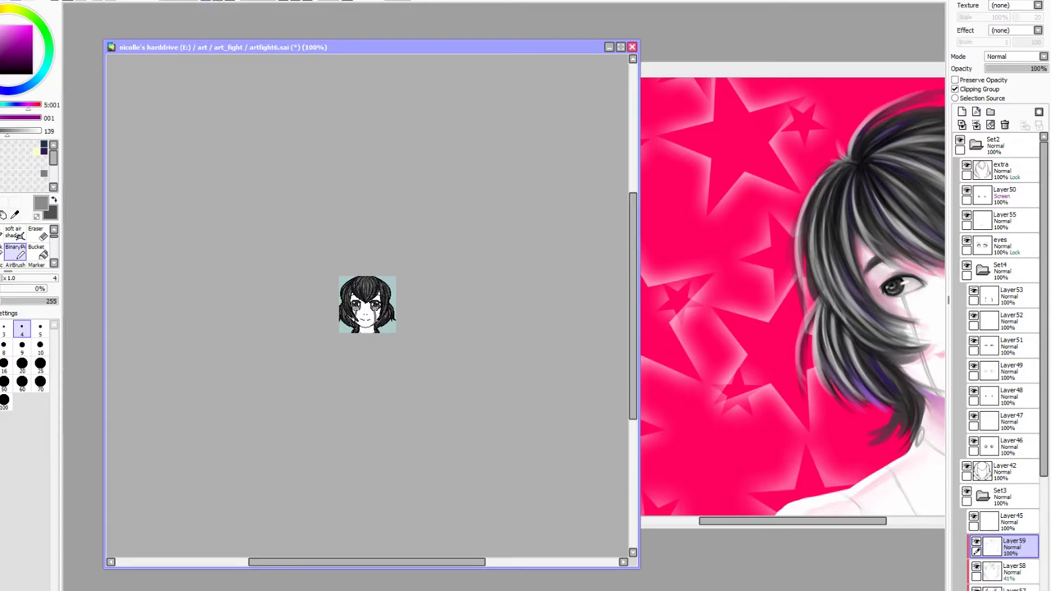
{"action": "key", "text": "ctrl+plus"}
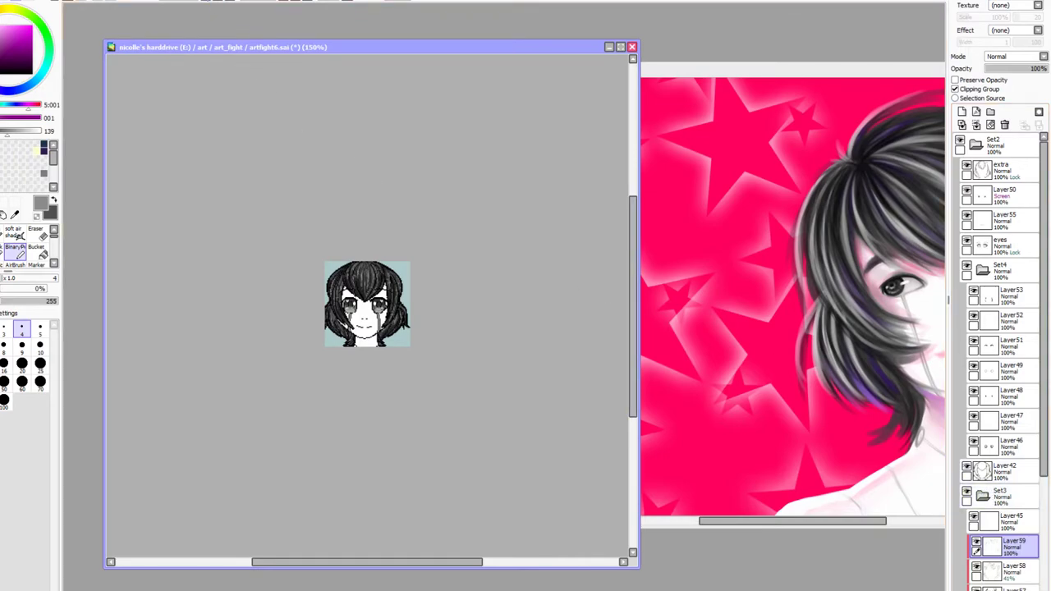
{"action": "key", "text": "ctrl+minus"}
{"action": "key", "text": "ctrl+minus"}
{"action": "key", "text": "ctrl+minus"}
{"action": "key", "text": "ctrl+plus"}
{"action": "key", "text": "ctrl+plus"}
{"action": "key", "text": "ctrl+plus"}
{"action": "key", "text": "ctrl+plus"}
{"action": "key", "text": "ctrl+plus"}
{"action": "key", "text": "ctrl+plus"}
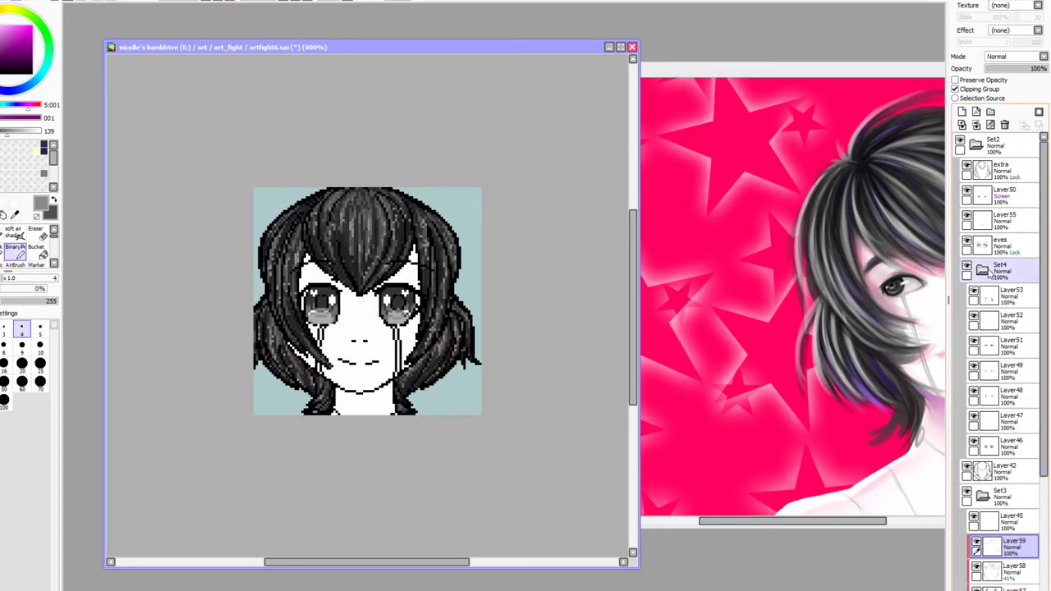
Collapse the Set4 group and fill the Layer34 background with a dusty pink of saturation 69 and brightness 195
{"action": "left_click", "coordinate": [983, 271]}
{"action": "left_click", "coordinate": [997, 568]}
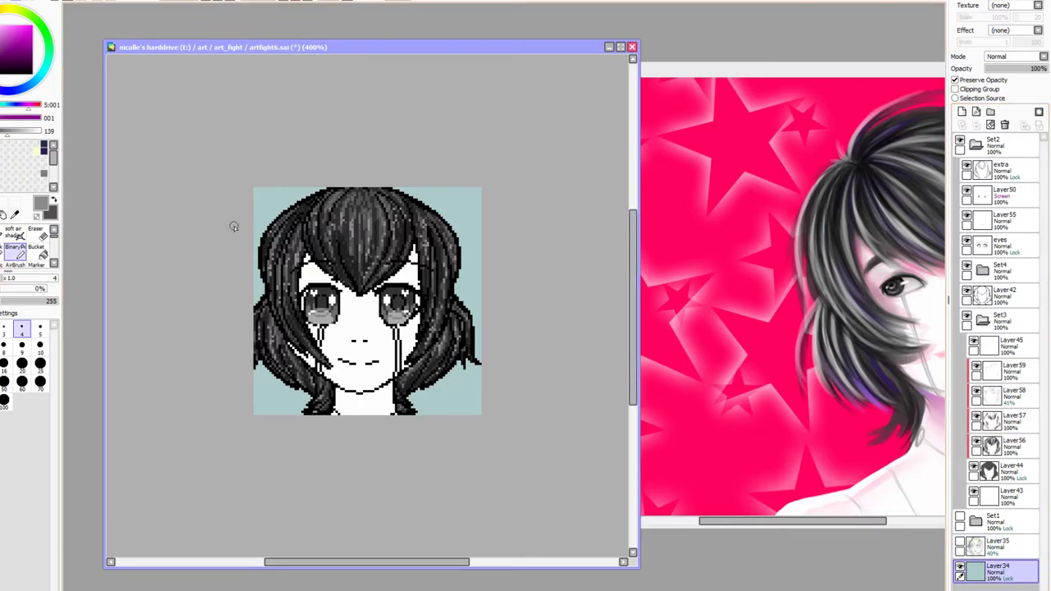
{"action": "left_click", "coordinate": [45, 25]}
{"action": "left_click", "coordinate": [37, 248]}
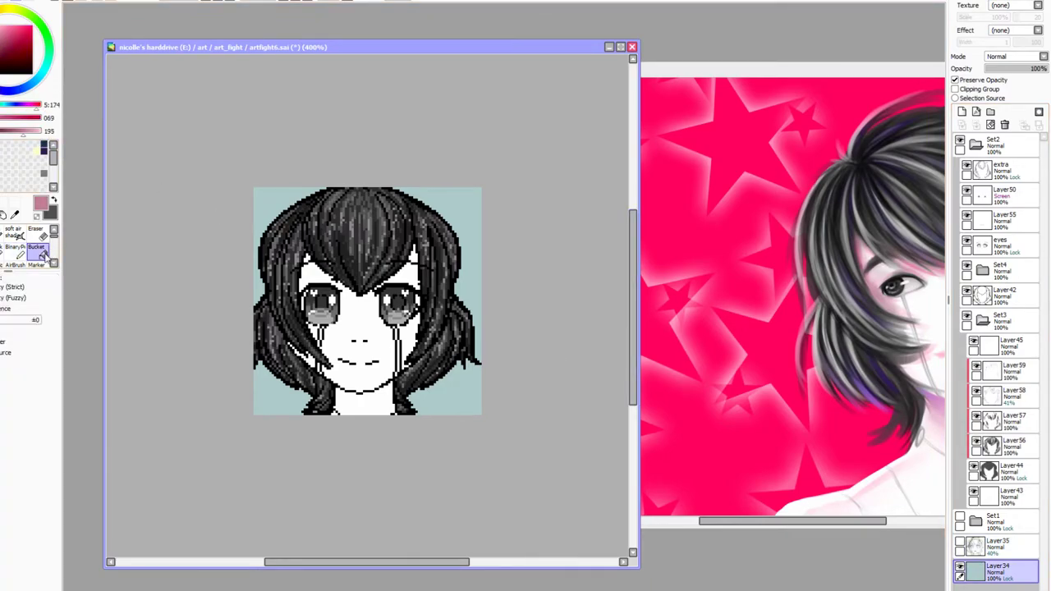
{"action": "left_click", "coordinate": [279, 203]}
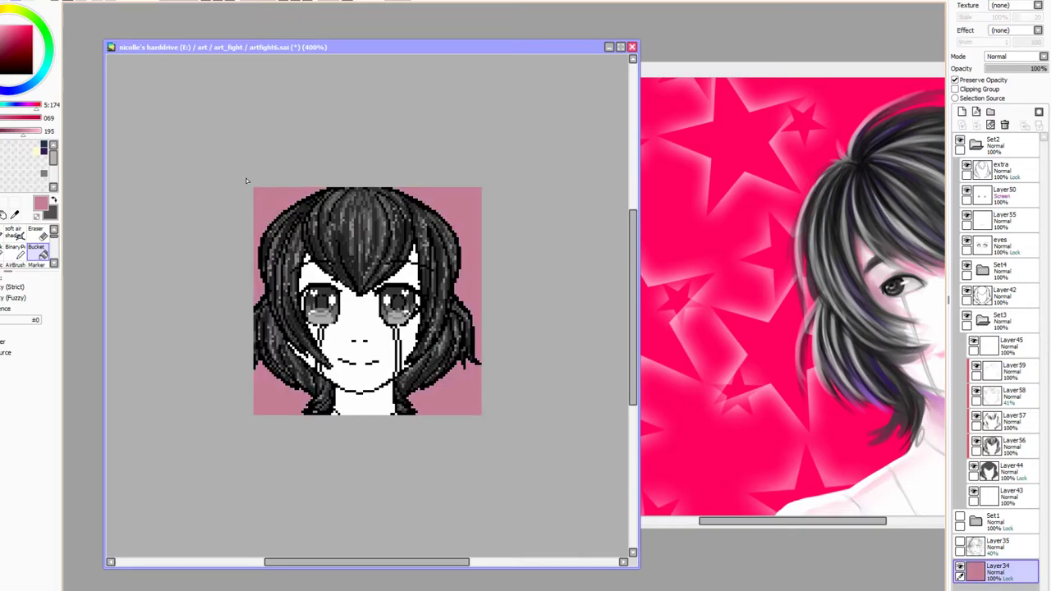
Choose a fully saturated pink, add a layer above Layer34 and draw a heart in the canvas's upper-left corner with the binary brush
{"action": "left_click_drag", "start_coordinate": [10, 28], "coordinate": [95, 5]}
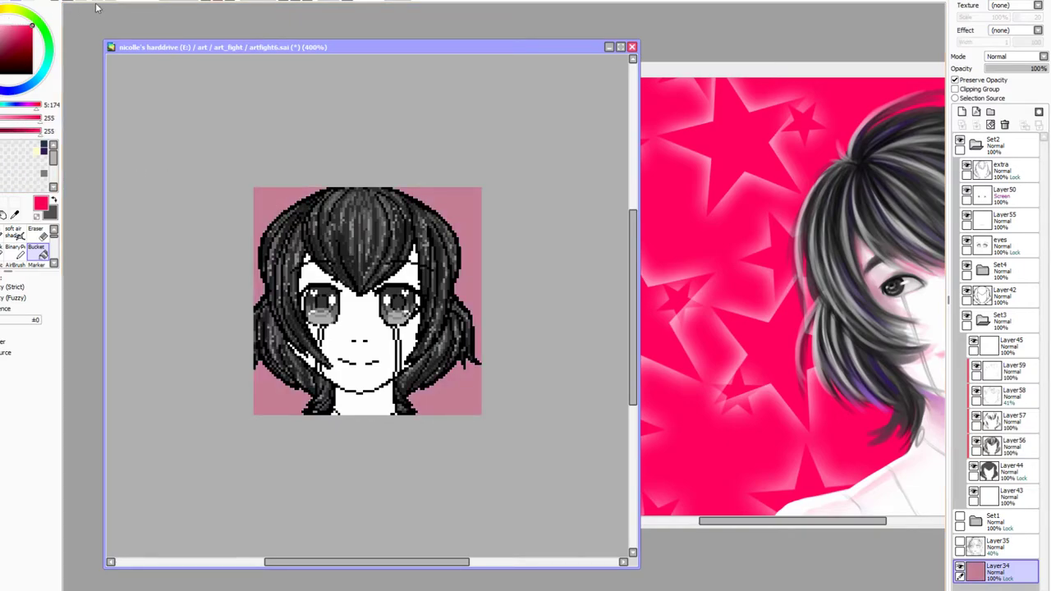
{"action": "left_click", "coordinate": [962, 113]}
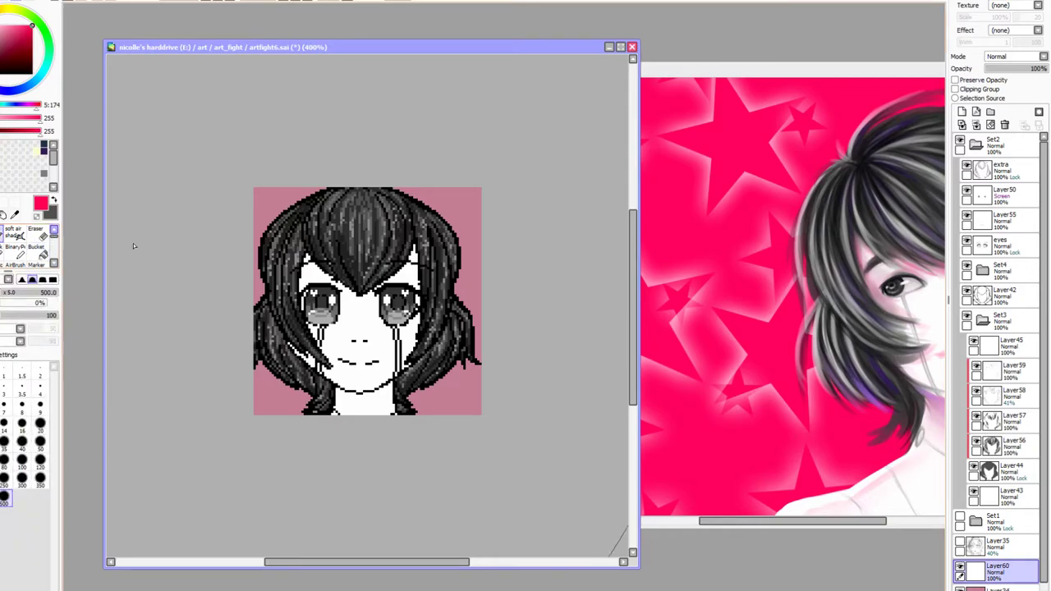
{"action": "left_click", "coordinate": [14, 247]}
{"action": "mouse_move", "coordinate": [257, 213]}
{"action": "left_mouse_down"}
{"action": "mouse_move", "coordinate": [282, 210]}
{"action": "mouse_move", "coordinate": [251, 232]}
{"action": "left_mouse_up"}
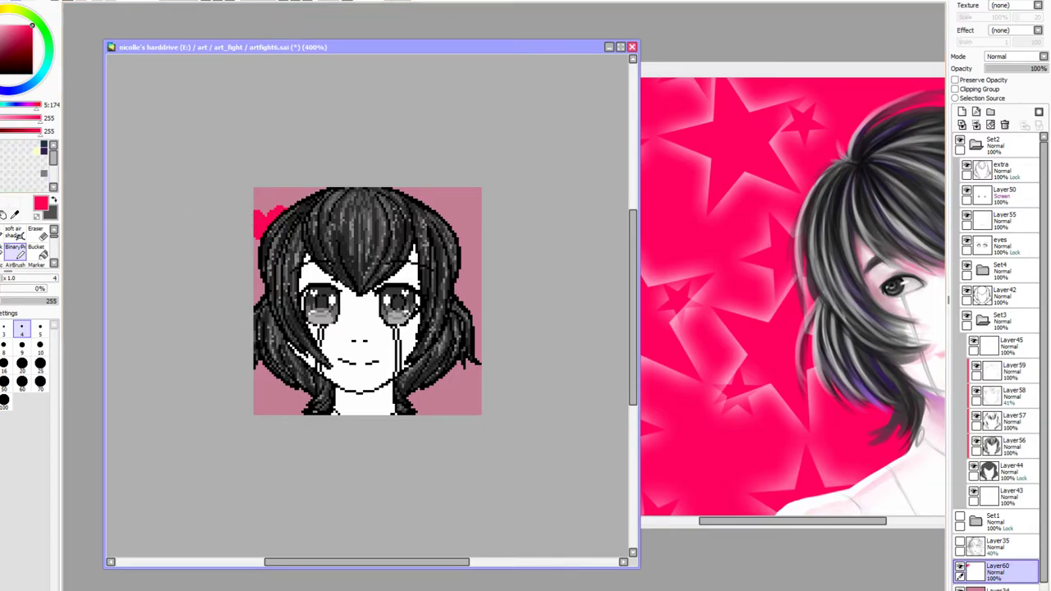
{"action": "left_click", "coordinate": [13, 209]}
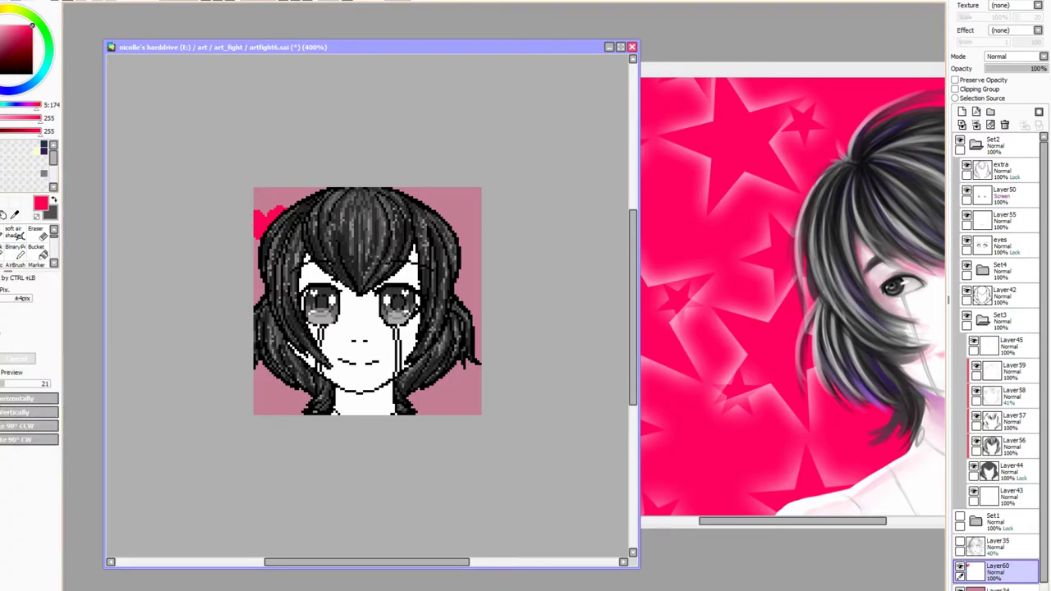
Undo the heart strokes, hide the collapsed Set2 group and clear the leftover pink marks from Layer60
{"action": "key", "text": "ctrl+z"}
{"action": "key", "text": "ctrl+z"}
{"action": "key", "text": "ctrl+z"}
{"action": "left_click", "coordinate": [975, 145]}
{"action": "left_click", "coordinate": [960, 140]}
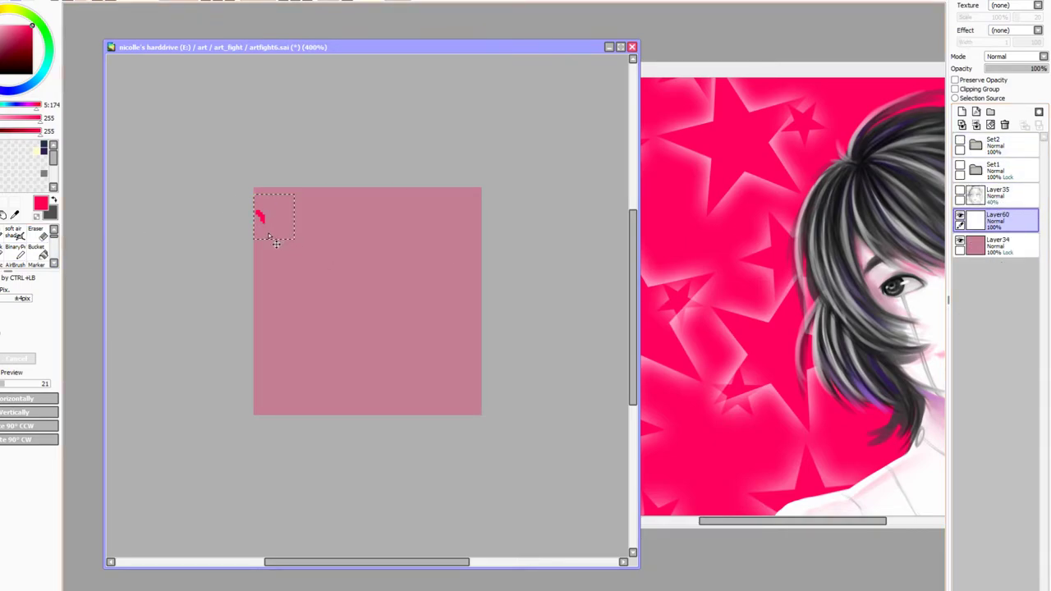
{"action": "key", "text": "Delete"}
{"action": "key", "text": "ctrl+d"}
Draw a bright pink heart outline on Layer60 with the size 4 binary brush and fill its inside
{"action": "left_click", "coordinate": [13, 248]}
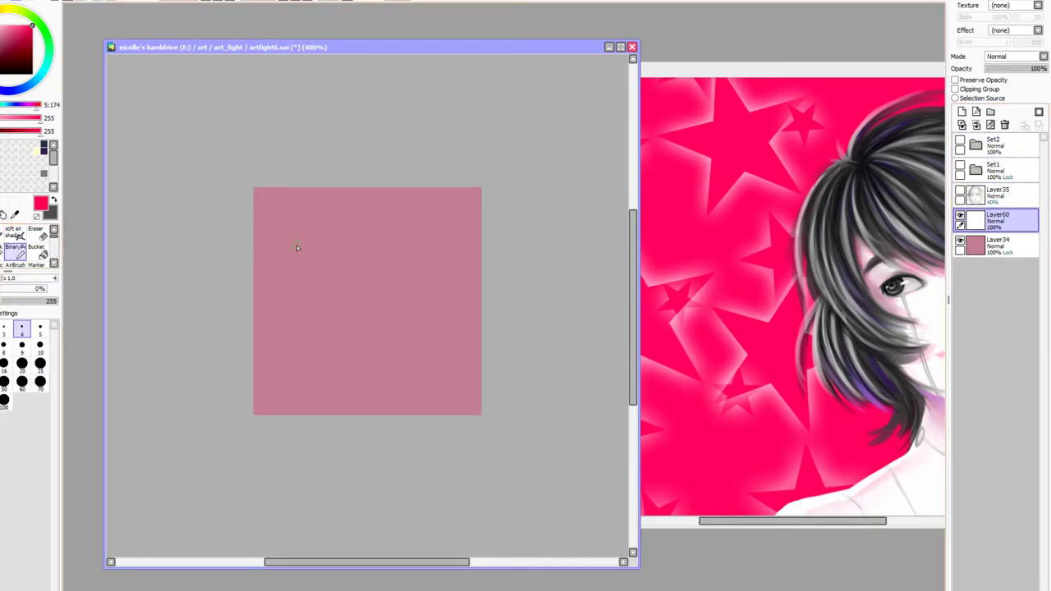
{"action": "left_click_drag", "start_coordinate": [296, 257], "coordinate": [316, 262]}
{"action": "left_click_drag", "start_coordinate": [300, 245], "coordinate": [315, 275]}
{"action": "key", "text": "w"}
{"action": "left_click", "coordinate": [315, 259]}
{"action": "left_click", "coordinate": [38, 252]}
{"action": "left_click", "coordinate": [323, 258]}
{"action": "key", "text": "ctrl+d"}
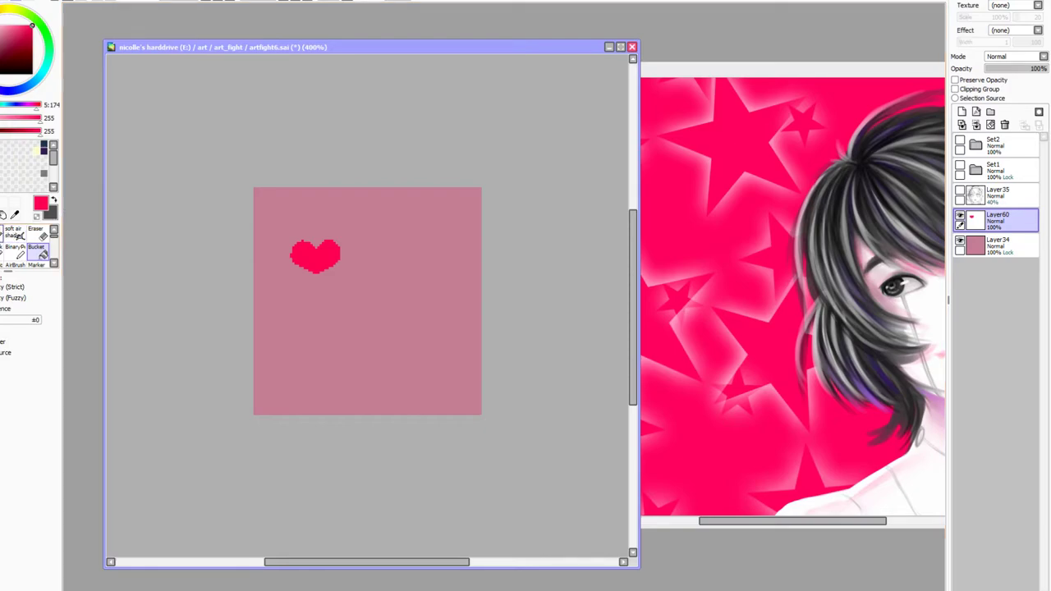
Copy and paste the heart, and move the copy towards the canvas's lower-right corner
{"action": "left_click", "coordinate": [0, 205]}
{"action": "left_click_drag", "start_coordinate": [254, 213], "coordinate": [374, 320]}
{"action": "key", "text": "ctrl+c"}
{"action": "key", "text": "ctrl+v"}
{"action": "left_click_drag", "start_coordinate": [317, 259], "coordinate": [423, 339]}
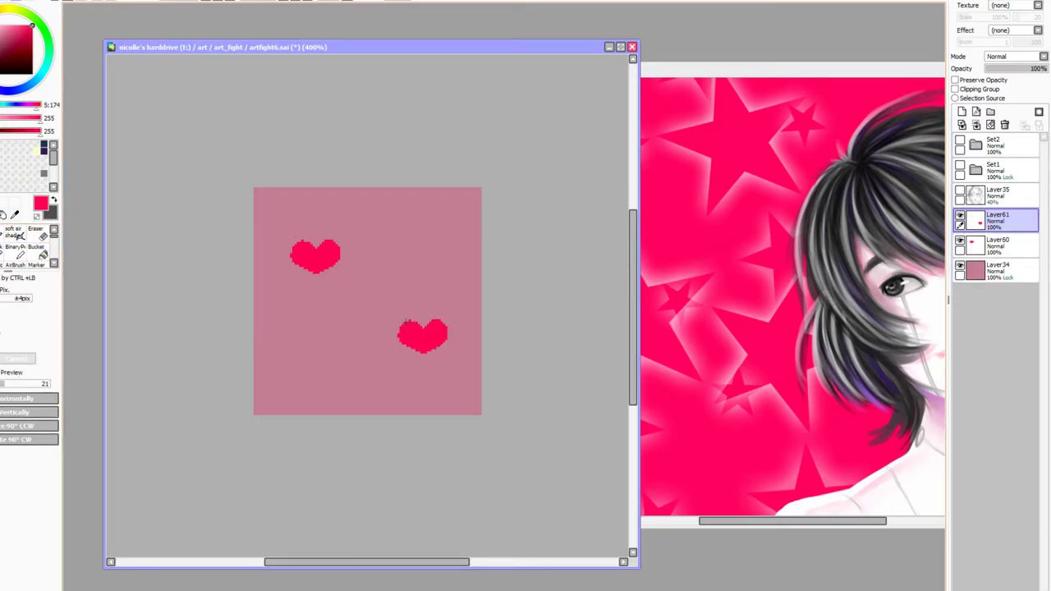
{"action": "left_click_drag", "start_coordinate": [472, 384], "coordinate": [472, 384]}
{"action": "left_click_drag", "start_coordinate": [432, 344], "coordinate": [457, 380]}
{"action": "key", "text": "ctrl+d"}
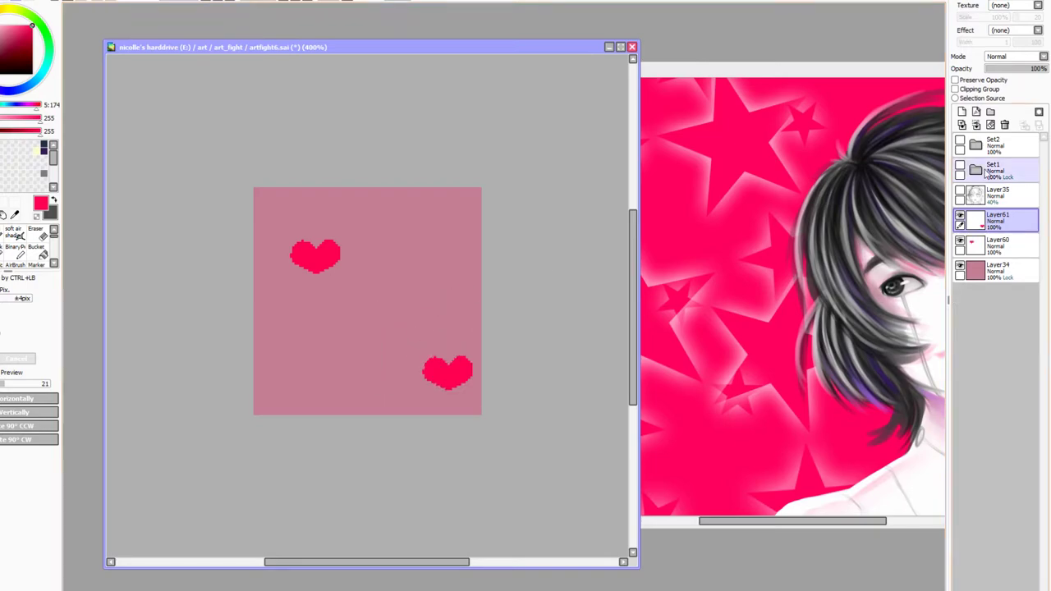
Show the Set2 group again and move the copied heart down beside the hair into the lower-right corner
{"action": "left_click", "coordinate": [960, 142]}
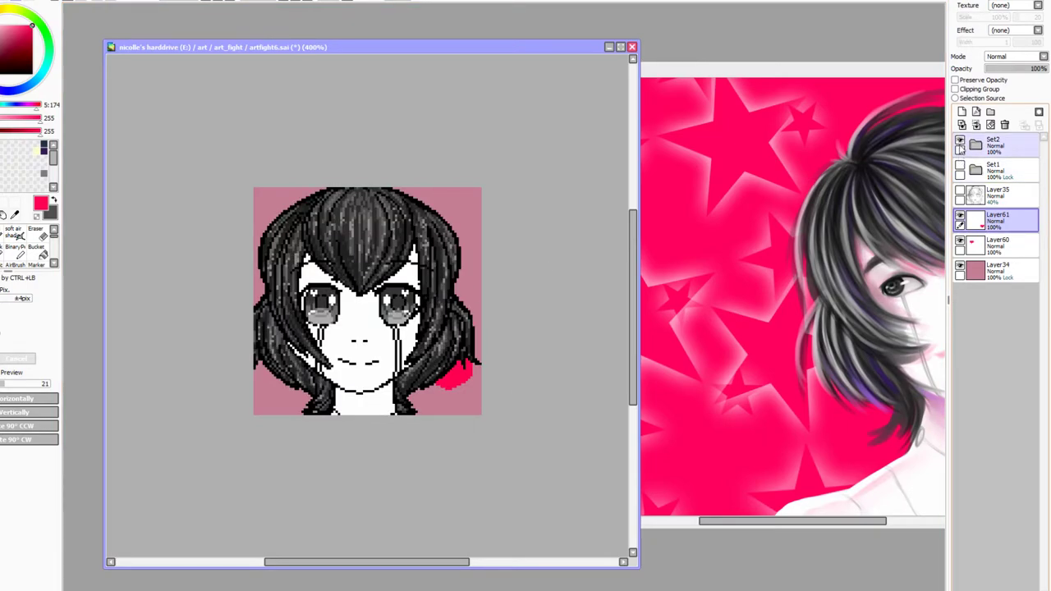
{"action": "left_click", "coordinate": [960, 142]}
{"action": "left_click", "coordinate": [960, 143]}
{"action": "left_click", "coordinate": [960, 142]}
{"action": "left_click", "coordinate": [959, 142]}
{"action": "left_click", "coordinate": [959, 142]}
{"action": "left_click", "coordinate": [960, 142]}
{"action": "left_click_drag", "start_coordinate": [391, 332], "coordinate": [512, 413]}
{"action": "left_click_drag", "start_coordinate": [459, 378], "coordinate": [463, 403]}
Move the original heart on Layer60 into the canvas's upper-left corner and merge the copied heart's layer into it
{"action": "left_click", "coordinate": [998, 244]}
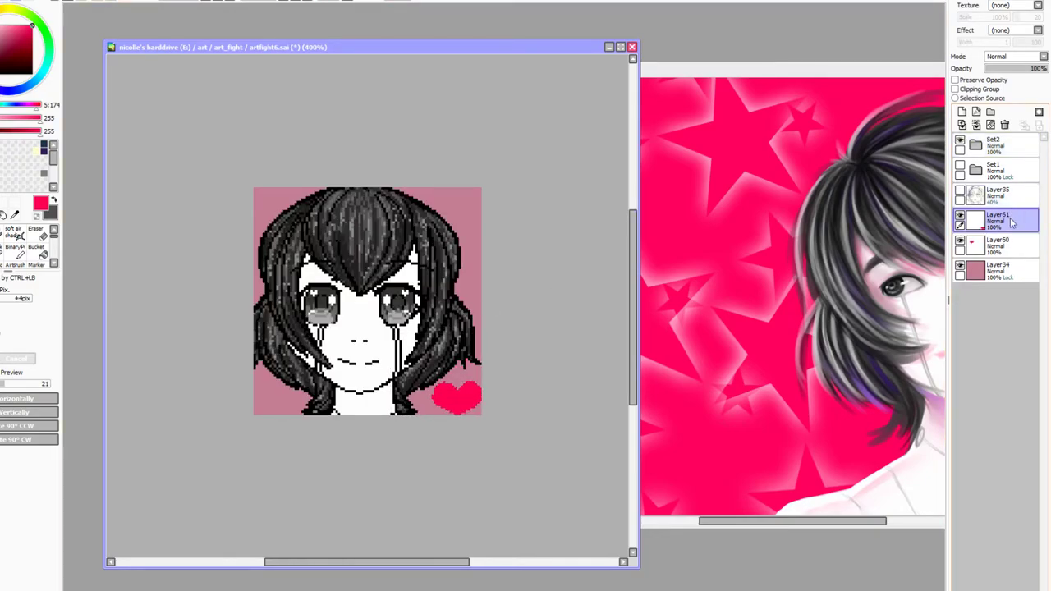
{"action": "key", "text": "ctrl+d"}
{"action": "left_click_drag", "start_coordinate": [338, 285], "coordinate": [298, 235]}
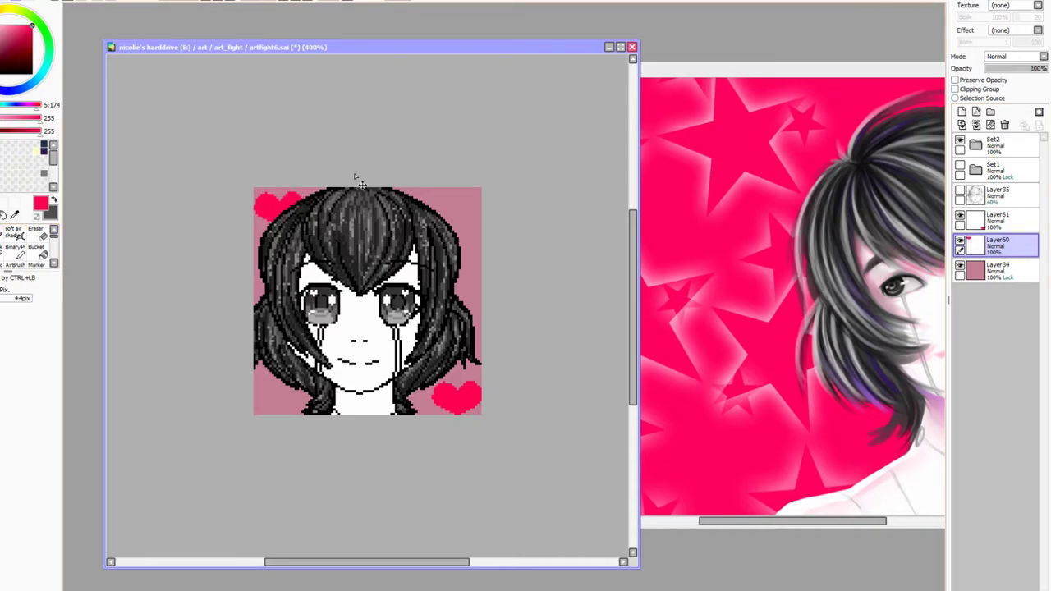
{"action": "left_click", "coordinate": [998, 220]}
{"action": "left_click", "coordinate": [976, 125]}
Add a layer above Layer60, draw a smaller bright pink heart with the binary brush and shift it into the upper-right corner
{"action": "left_click", "coordinate": [961, 111]}
{"action": "left_click", "coordinate": [14, 232]}
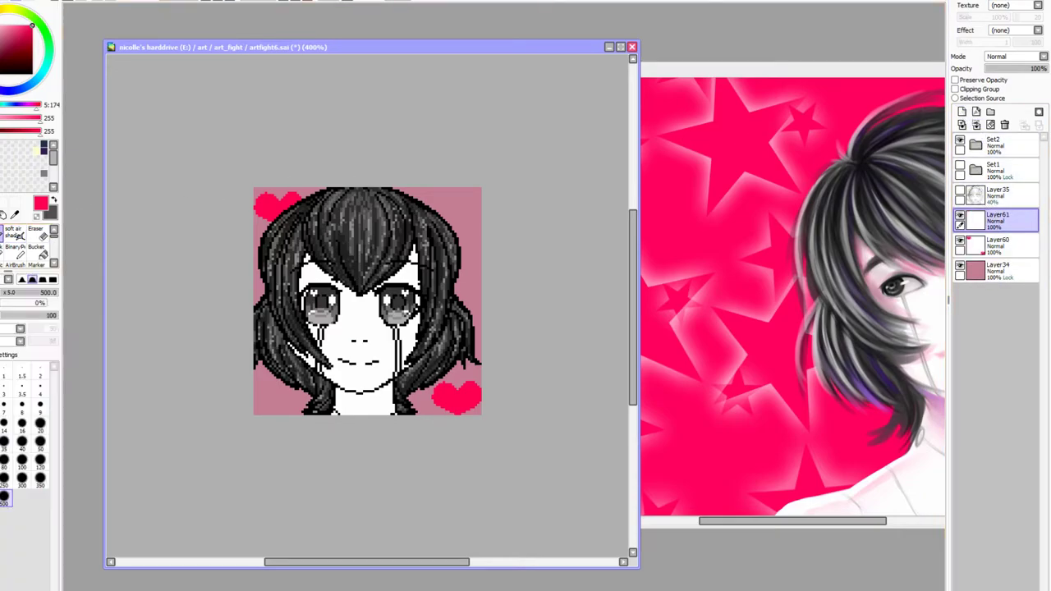
{"action": "left_click", "coordinate": [15, 246]}
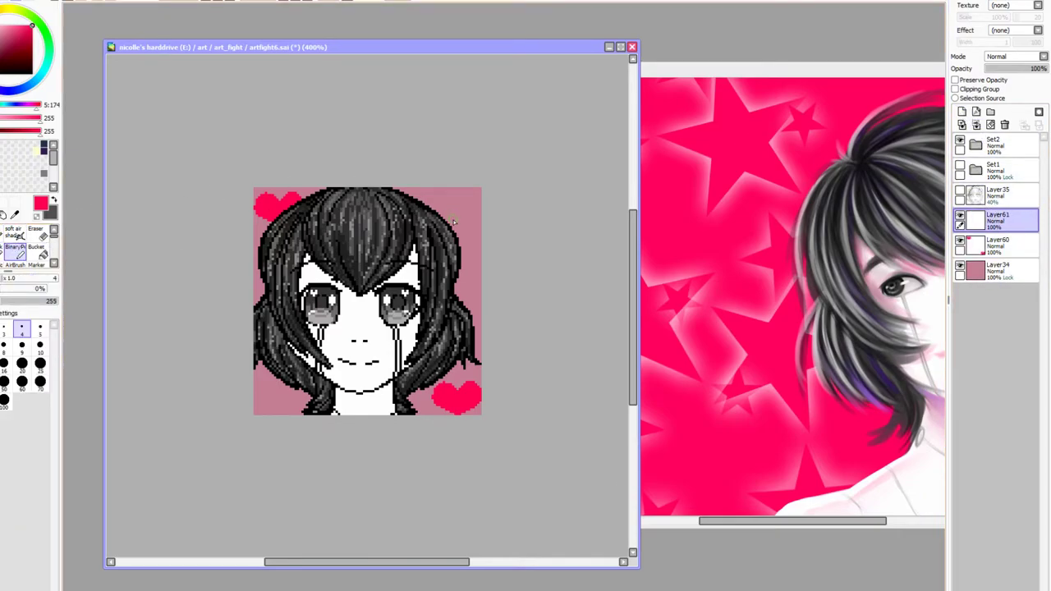
{"action": "left_click_drag", "start_coordinate": [442, 215], "coordinate": [456, 214]}
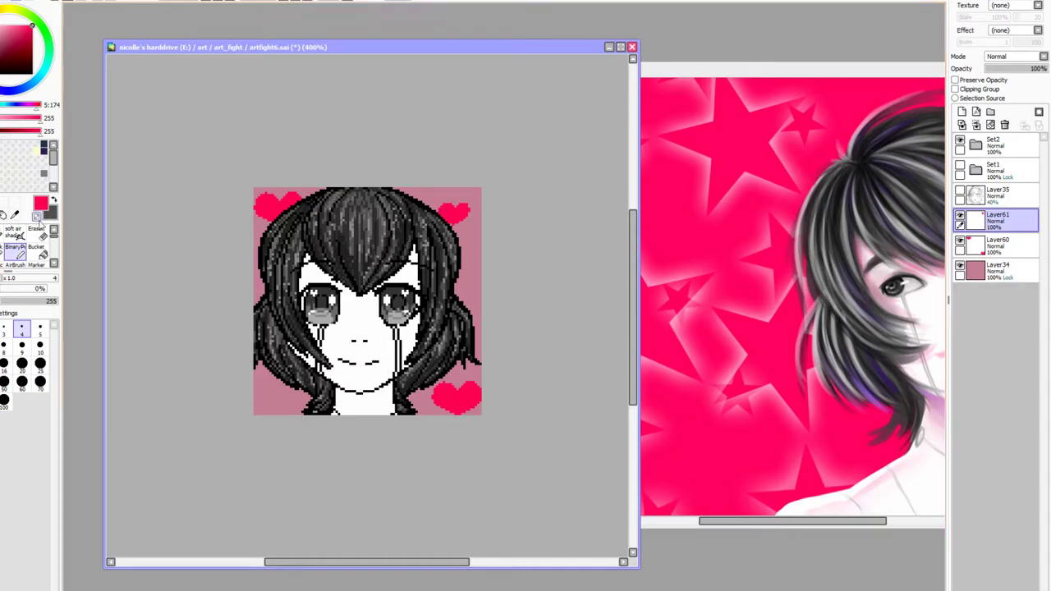
{"action": "left_click_drag", "start_coordinate": [465, 231], "coordinate": [474, 222], "text": "ctrl"}
Copy the small heart into the canvas's lower-left corner and merge the copy down into Layer61
{"action": "left_click_drag", "start_coordinate": [424, 162], "coordinate": [490, 240]}
{"action": "key", "text": "ctrl+c"}
{"action": "key", "text": "ctrl+v"}
{"action": "left_click_drag", "start_coordinate": [465, 204], "coordinate": [280, 407]}
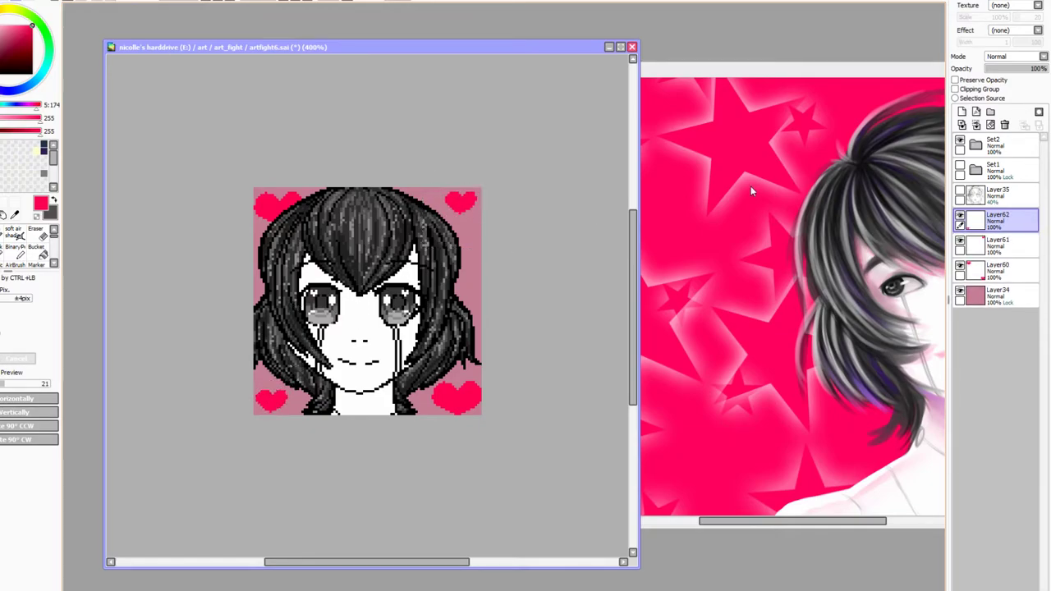
{"action": "left_click", "coordinate": [976, 124]}
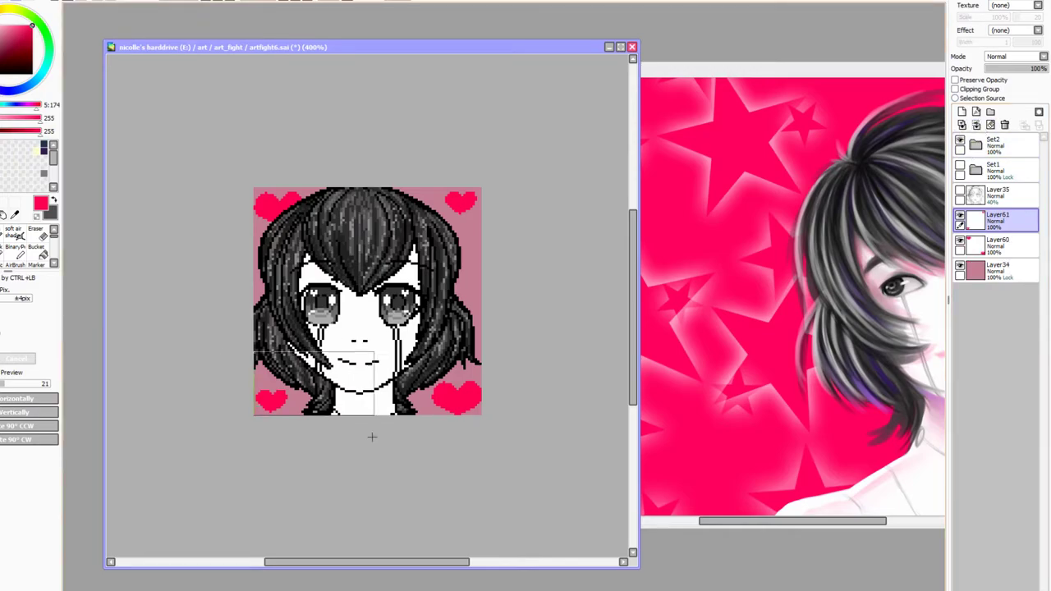
{"action": "left_click", "coordinate": [4, 399]}
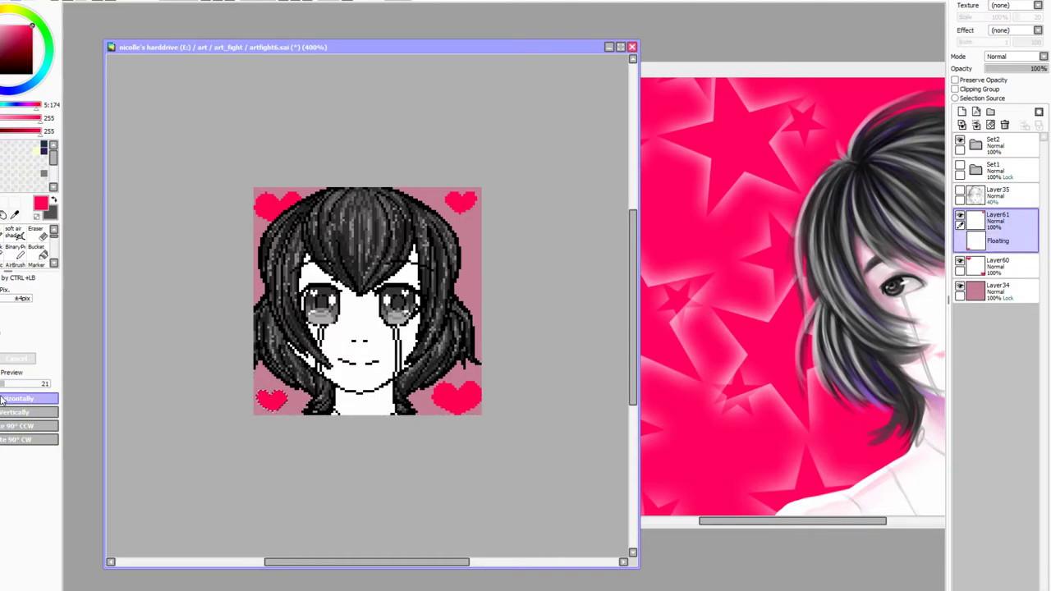
{"action": "key", "text": "Delete"}
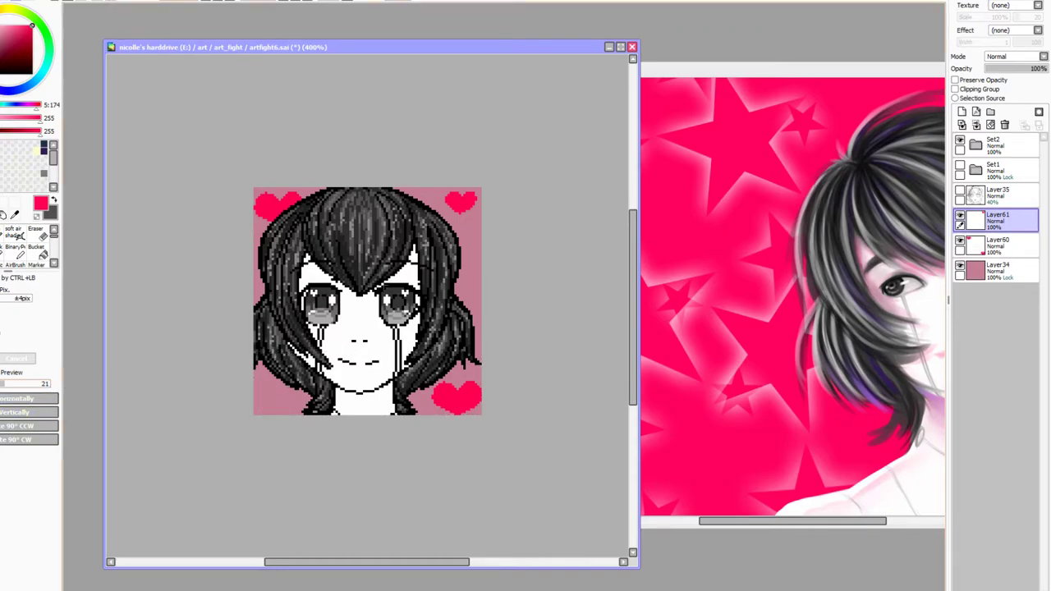
{"action": "left_click", "coordinate": [977, 124]}
{"action": "key", "text": "ctrl+z"}
{"action": "key", "text": "Return"}
Merge the small hearts into Layer60 and flip the two lower hearts horizontally so they swap corners
{"action": "left_click", "coordinate": [976, 124]}
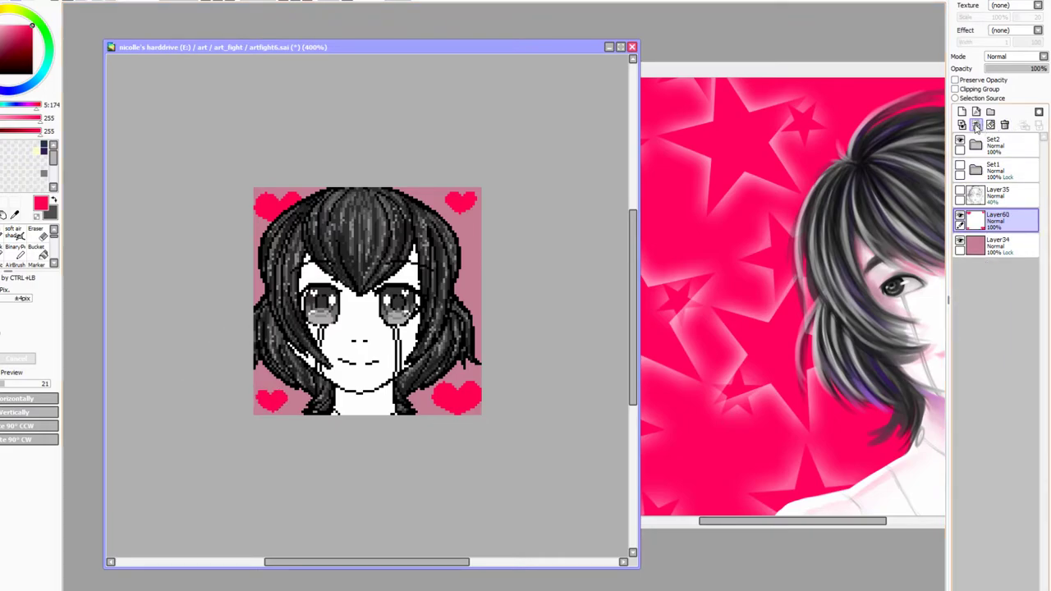
{"action": "left_click_drag", "start_coordinate": [221, 313], "coordinate": [467, 469]}
{"action": "left_click", "coordinate": [16, 399]}
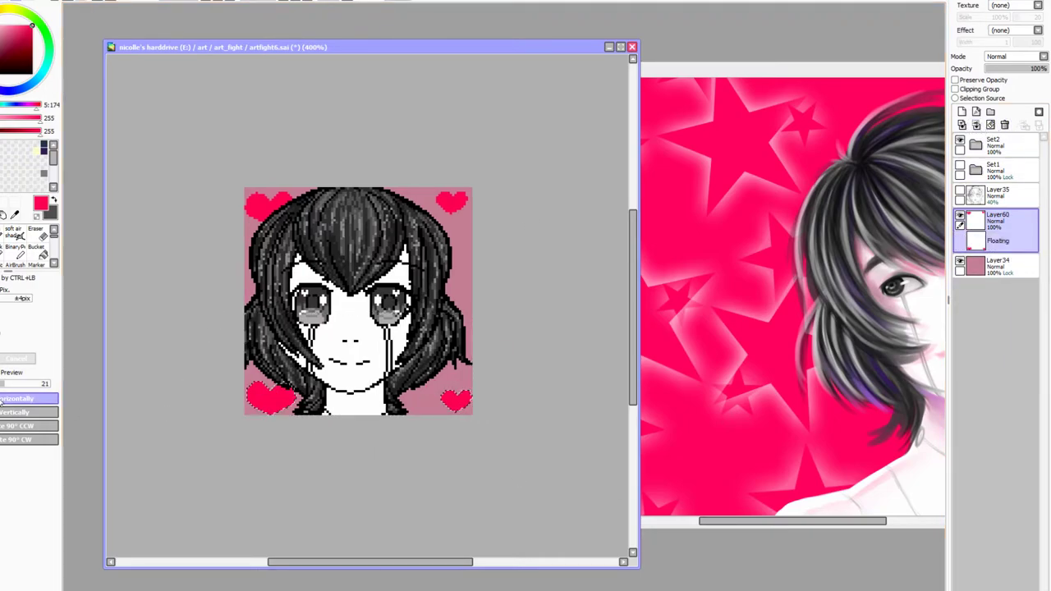
{"action": "key", "text": "ctrl+d"}
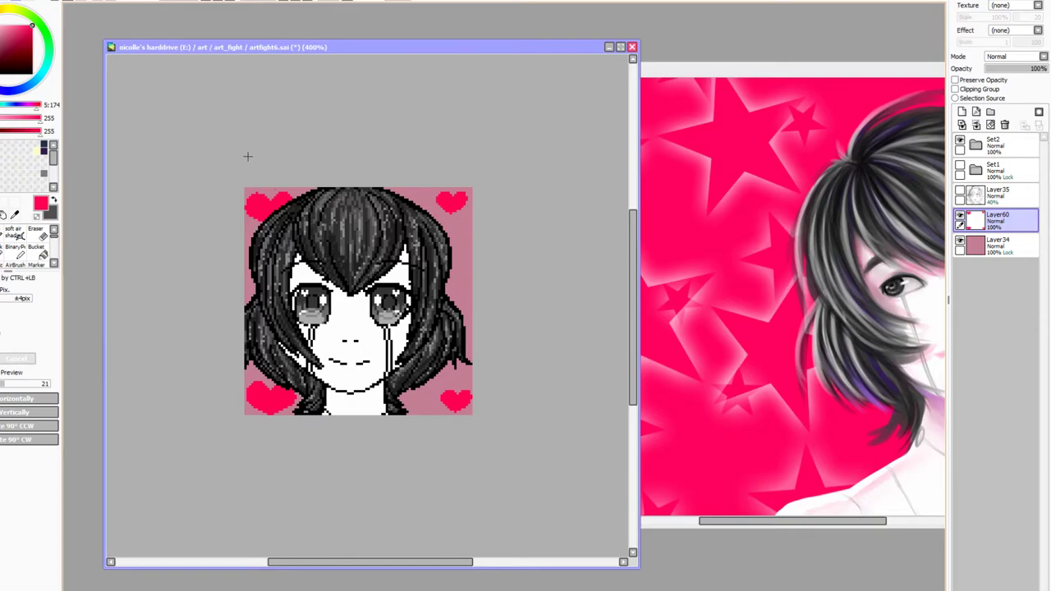
{"action": "key", "text": "Right"}
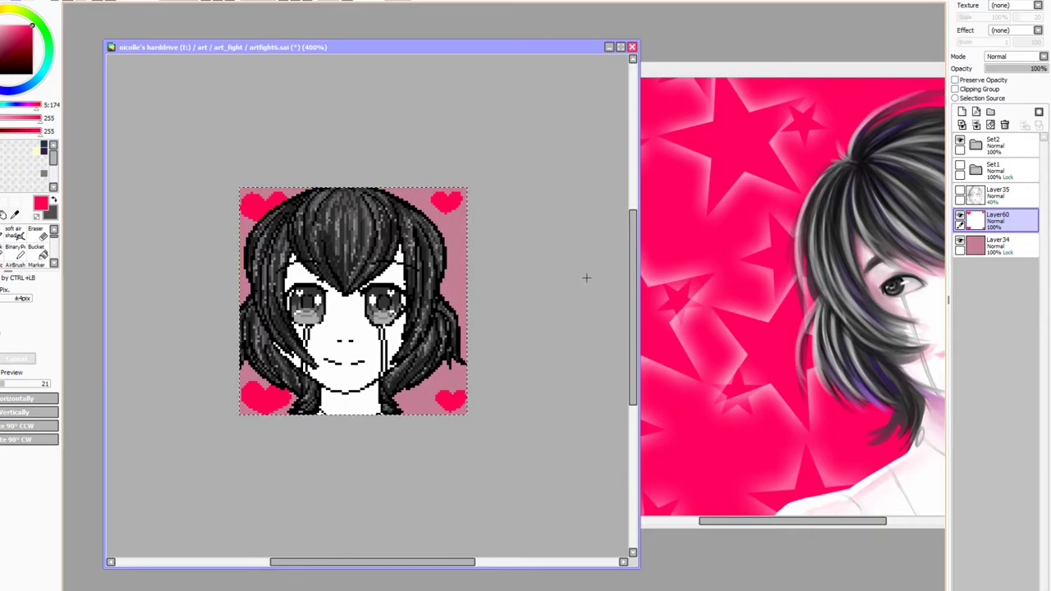
Refill the Layer34 background with a very dark red, followed by a more muted dark crimson
{"action": "left_click", "coordinate": [984, 250]}
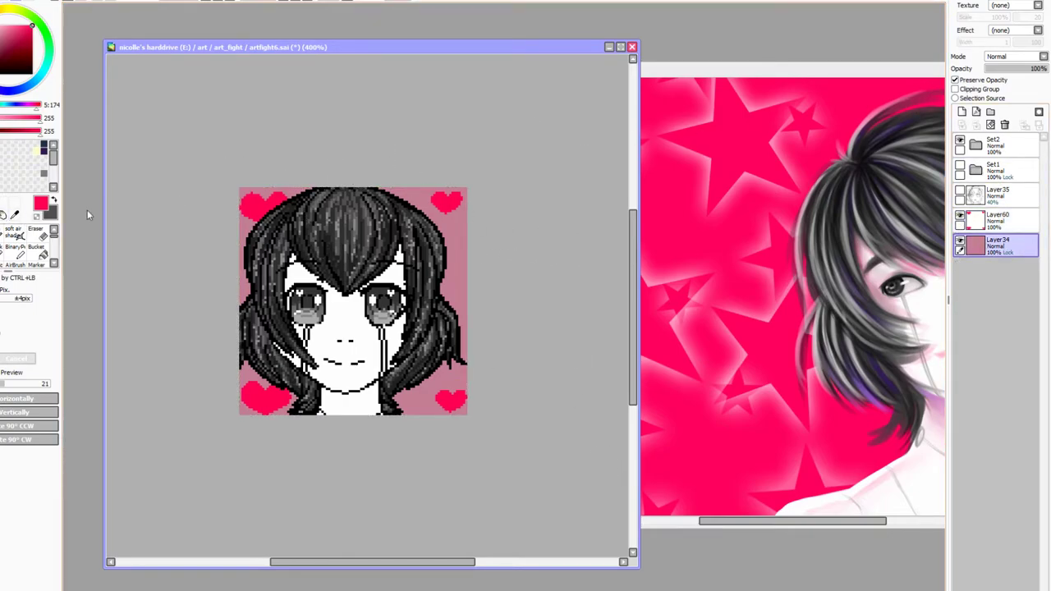
{"action": "left_click", "coordinate": [21, 57]}
{"action": "left_click", "coordinate": [36, 246]}
{"action": "left_click", "coordinate": [250, 231]}
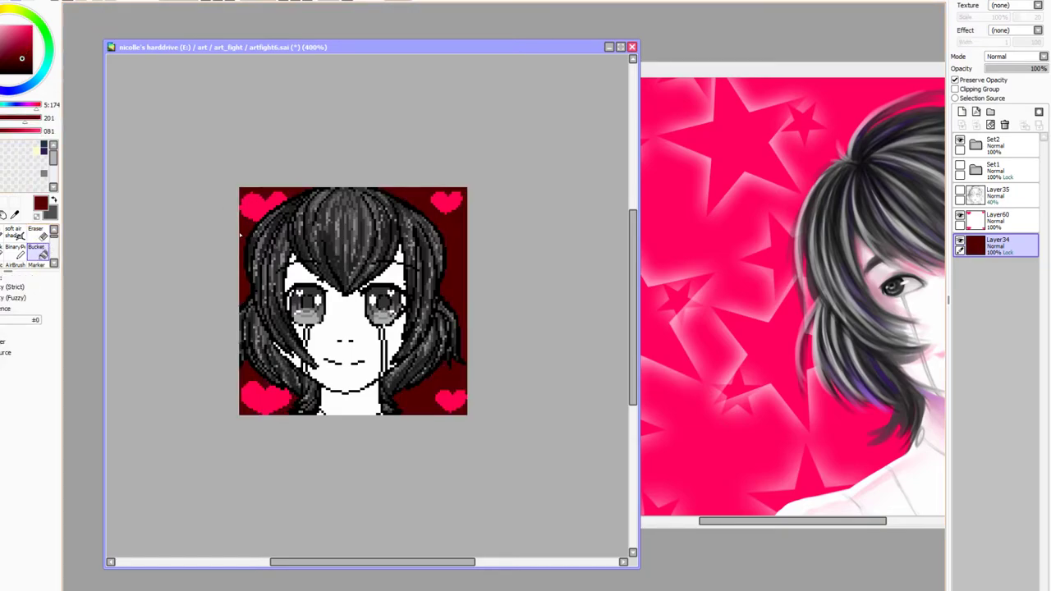
{"action": "left_click", "coordinate": [6, 48]}
{"action": "left_click", "coordinate": [249, 226]}
Refill the Layer34 background with a dark crimson based on the heart's sampled pink, followed by a slightly deeper shade
{"action": "left_click", "coordinate": [15, 214]}
{"action": "left_click", "coordinate": [256, 206]}
{"action": "left_click", "coordinate": [26, 131]}
{"action": "left_click", "coordinate": [36, 246]}
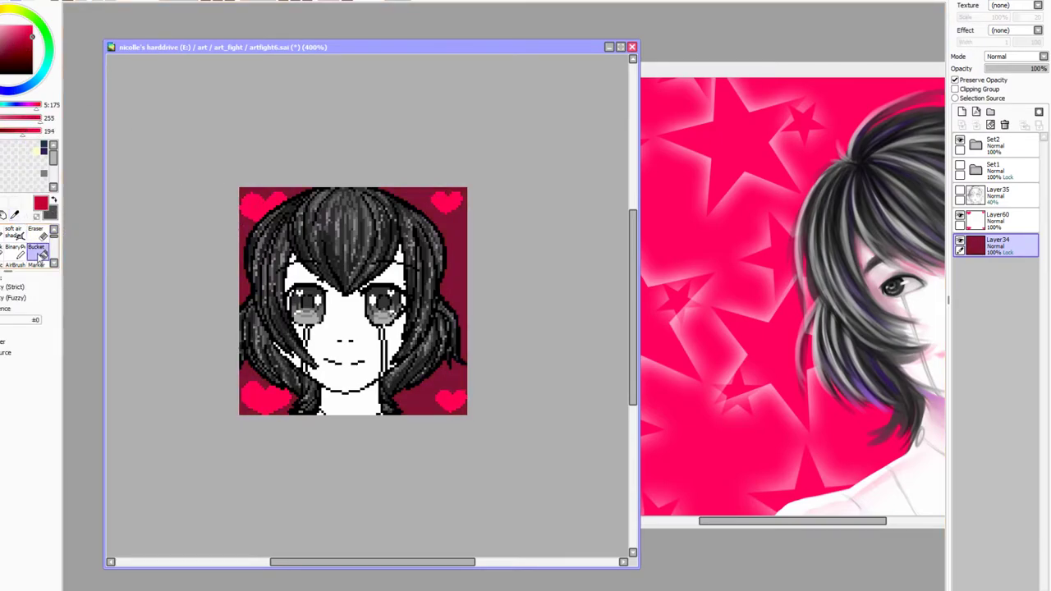
{"action": "left_click", "coordinate": [293, 264]}
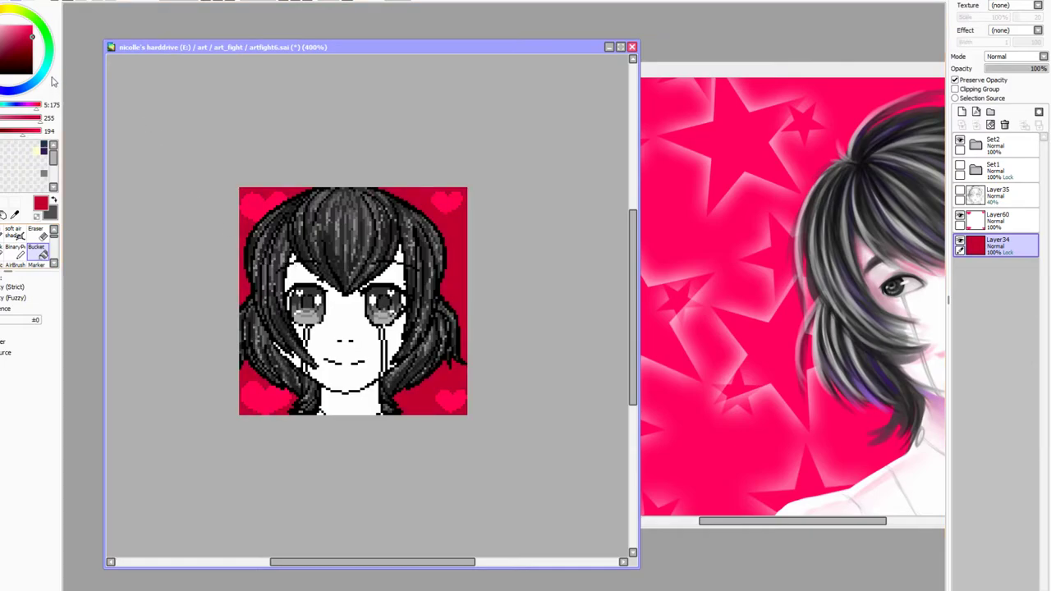
{"action": "left_click", "coordinate": [29, 130]}
{"action": "left_click", "coordinate": [27, 131]}
{"action": "left_click", "coordinate": [53, 199]}
{"action": "left_click", "coordinate": [5, 215]}
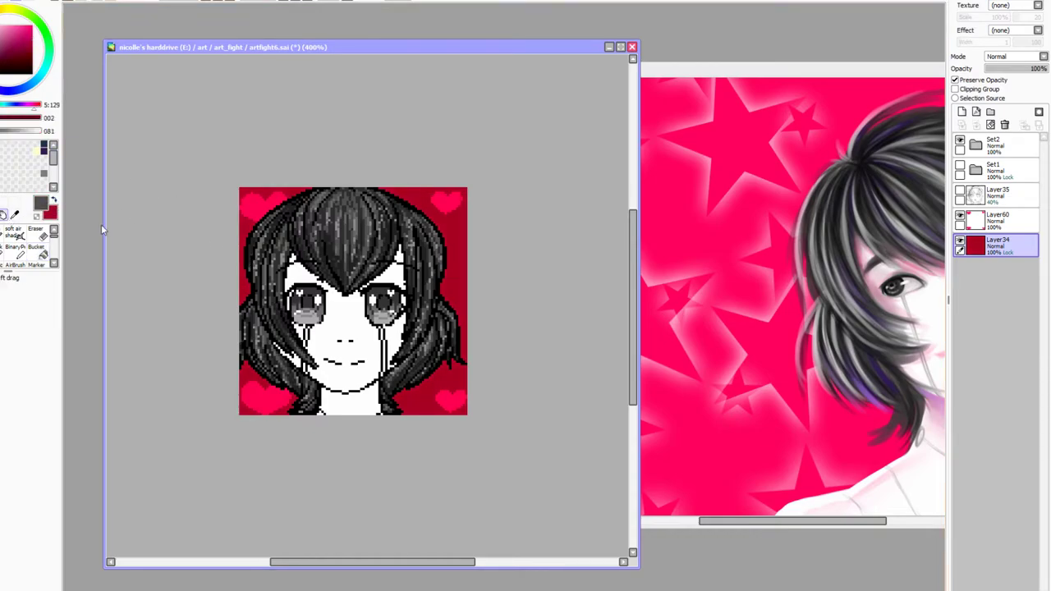
Sample the reference painting's bright pink as the alternate colour, preserve Layer60's opacity and refill its hearts with the background's dark crimson
{"action": "left_click", "coordinate": [14, 214]}
{"action": "left_click", "coordinate": [826, 136]}
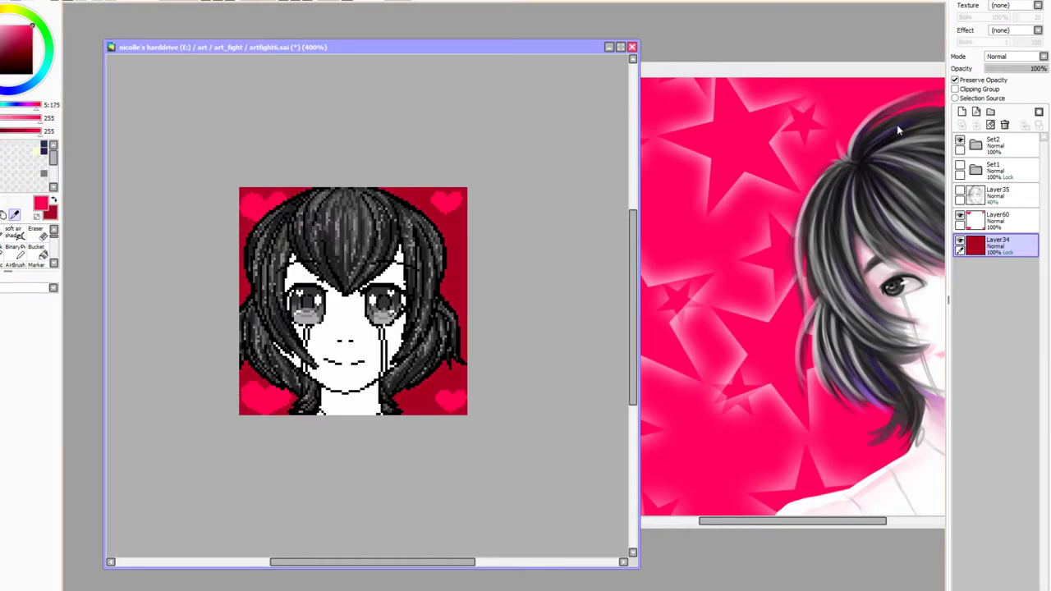
{"action": "left_click", "coordinate": [954, 80]}
{"action": "left_click", "coordinate": [997, 220]}
{"action": "left_click", "coordinate": [956, 79]}
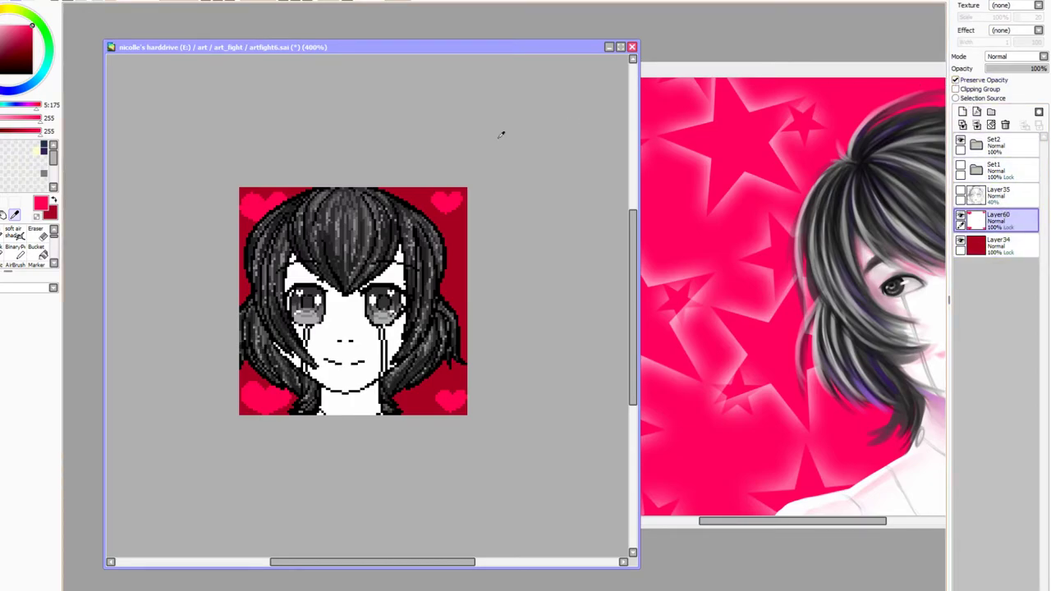
{"action": "left_click", "coordinate": [54, 200]}
{"action": "left_click", "coordinate": [37, 252]}
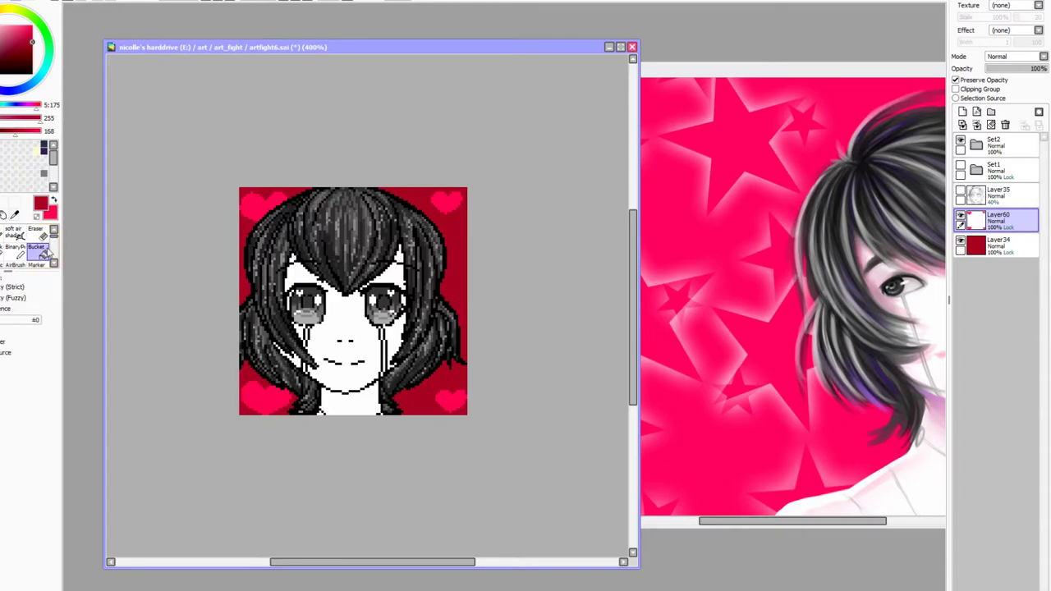
{"action": "left_click", "coordinate": [447, 203]}
Fill the Layer34 background with the bright pink sampled from the reference painting
{"action": "left_click", "coordinate": [990, 253]}
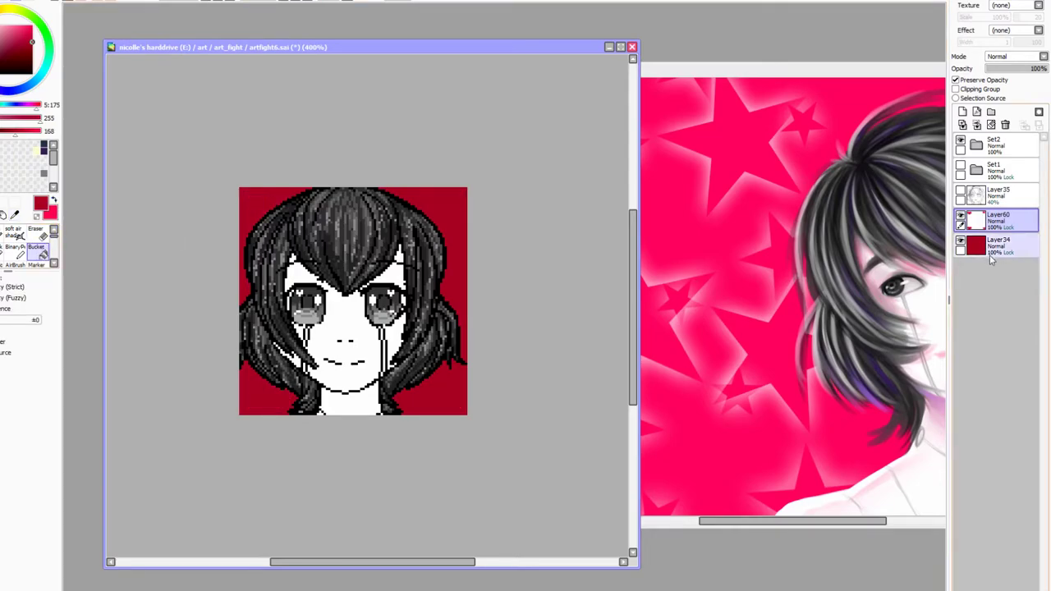
{"action": "left_click", "coordinate": [54, 200]}
{"action": "left_click", "coordinate": [255, 205]}
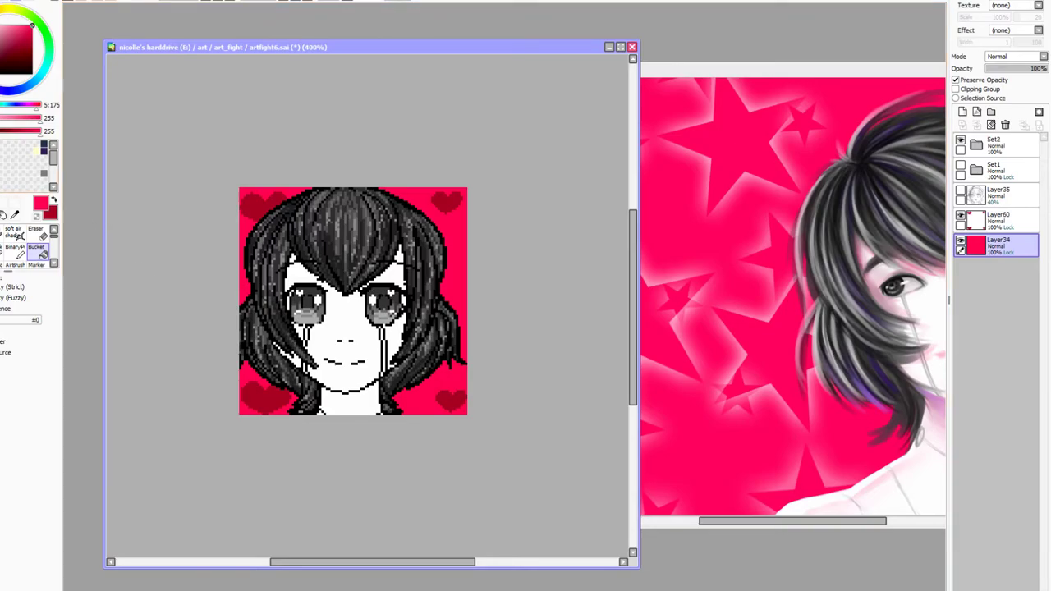
{"action": "key", "text": "ctrl+t"}
{"action": "left_click_drag", "start_coordinate": [403, 366], "coordinate": [467, 415]}
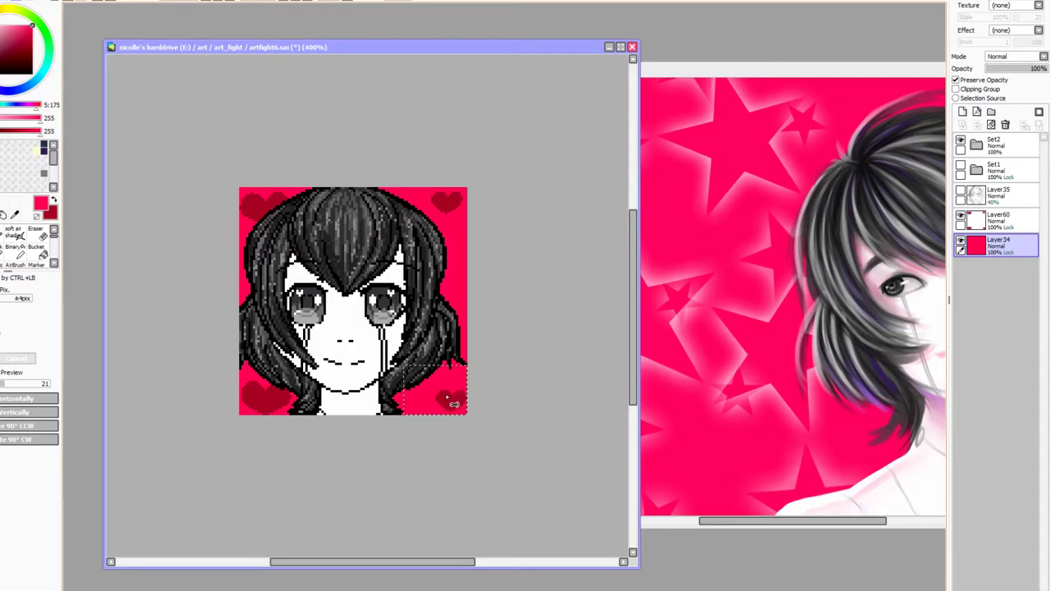
{"action": "left_click_drag", "start_coordinate": [451, 402], "coordinate": [450, 294]}
{"action": "key", "text": "ctrl+z"}
{"action": "key", "text": "ctrl+d"}
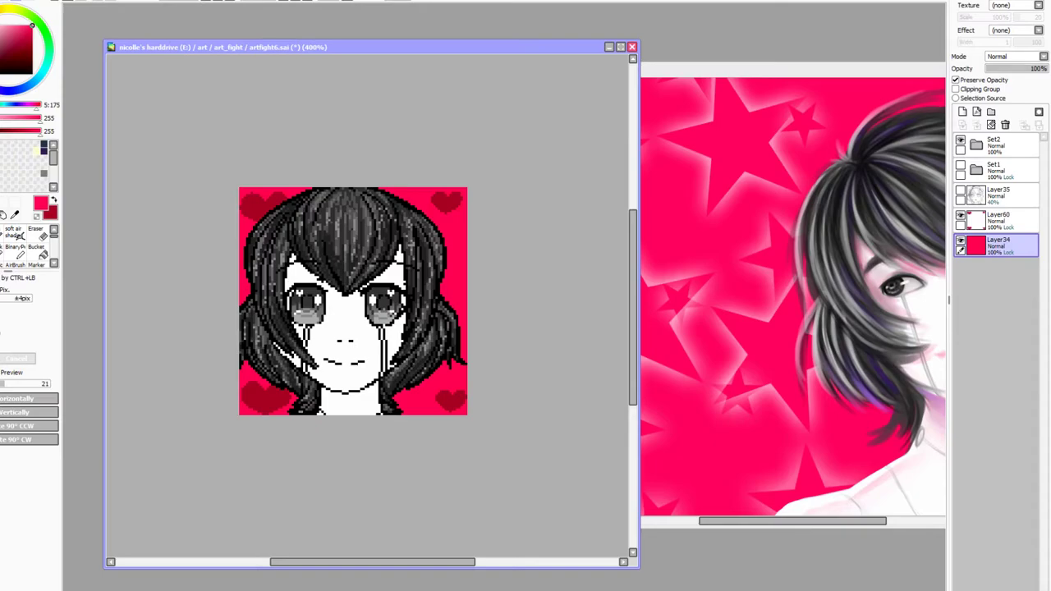
Add a layer directly above Layer34 and ready the size 4 binary pen with the dark crimson
{"action": "left_click", "coordinate": [15, 248]}
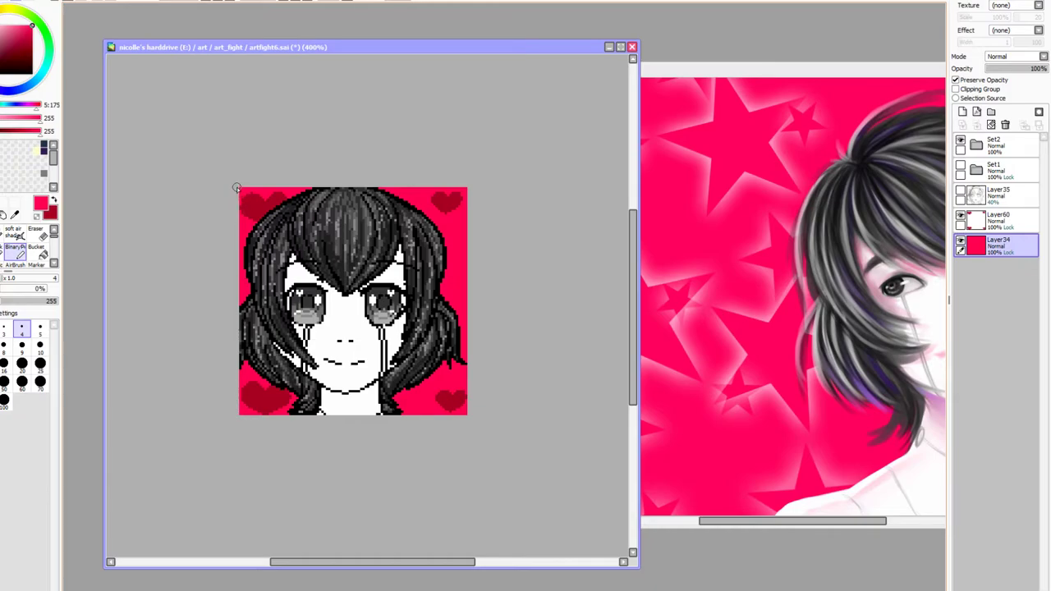
{"action": "left_click", "coordinate": [53, 199]}
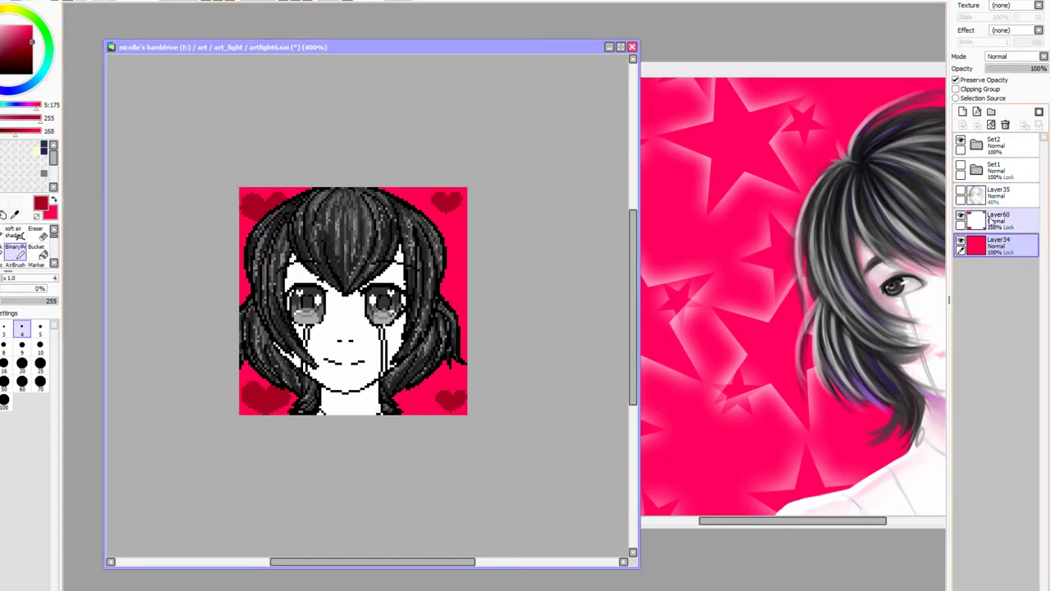
{"action": "left_click", "coordinate": [962, 112]}
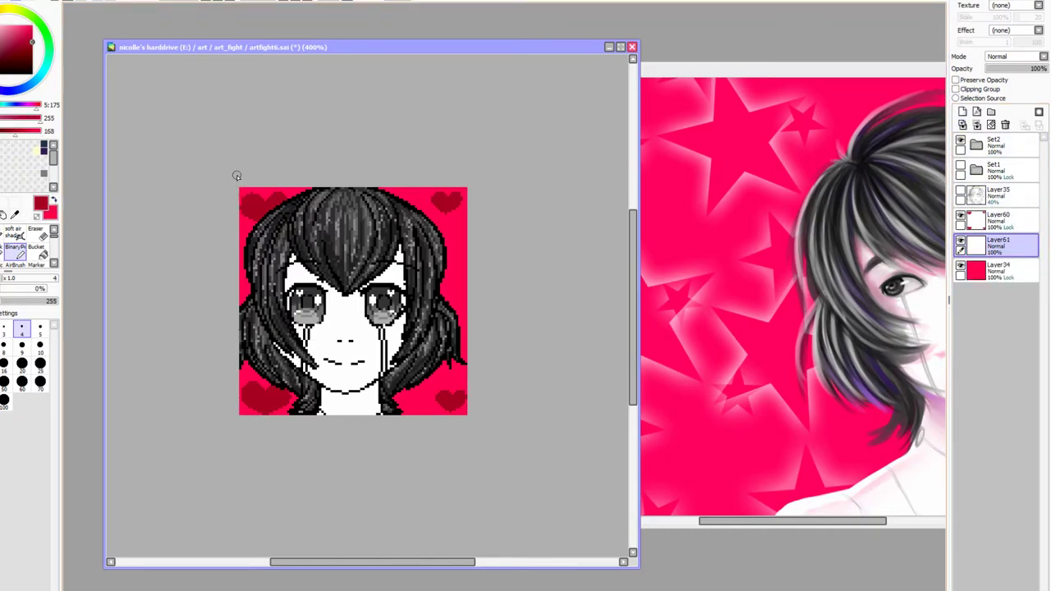
Try a size 4 crimson diagonal from the canvas's upper-left to lower-right corner with the area below it filled, and undo it all
{"action": "left_click", "coordinate": [236, 186]}
{"action": "left_click", "coordinate": [470, 421], "text": "shift"}
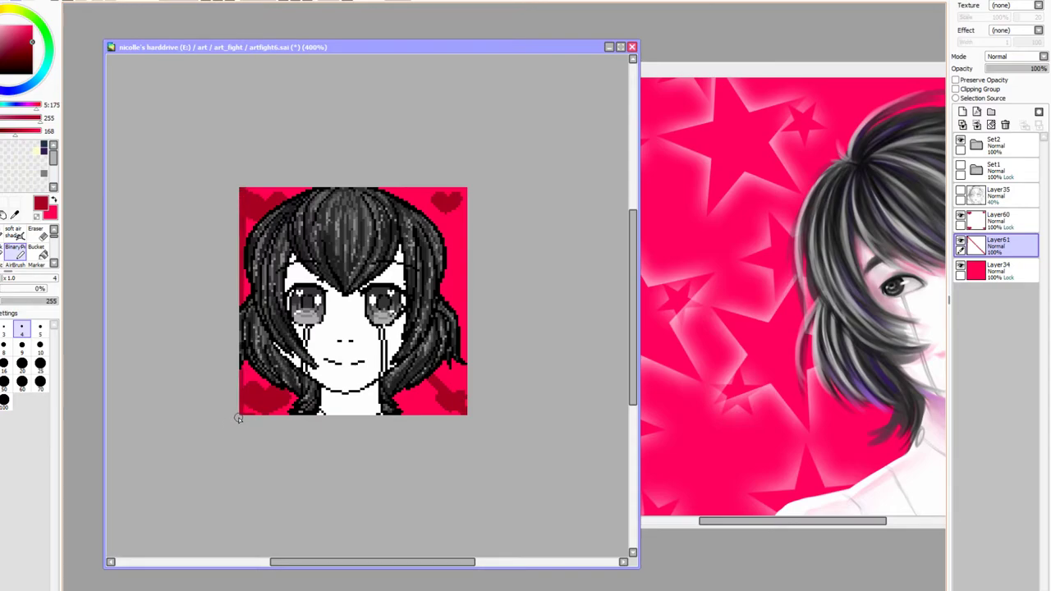
{"action": "left_click", "coordinate": [37, 252]}
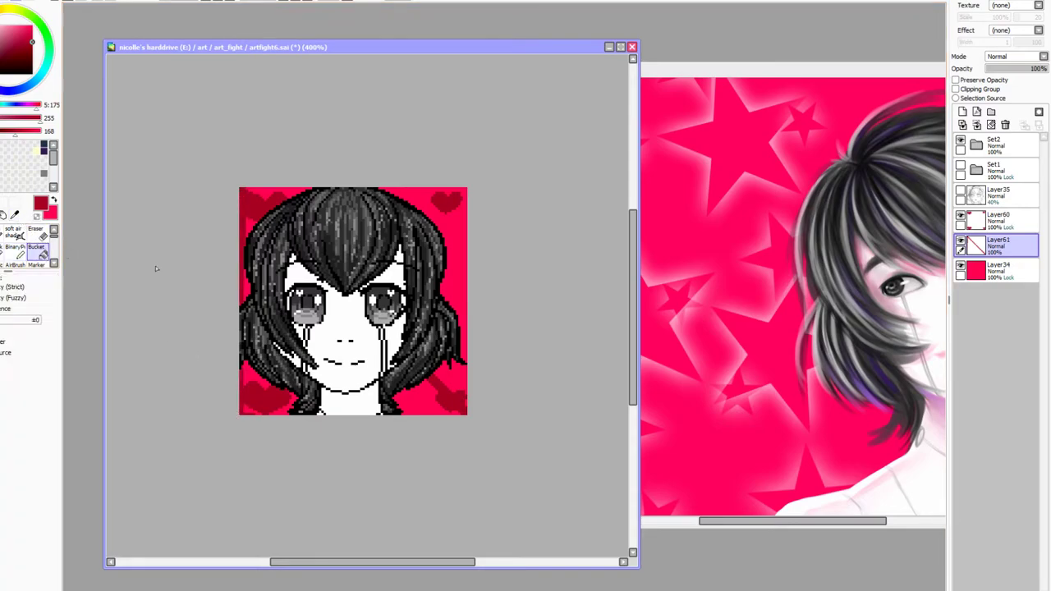
{"action": "left_click", "coordinate": [276, 320]}
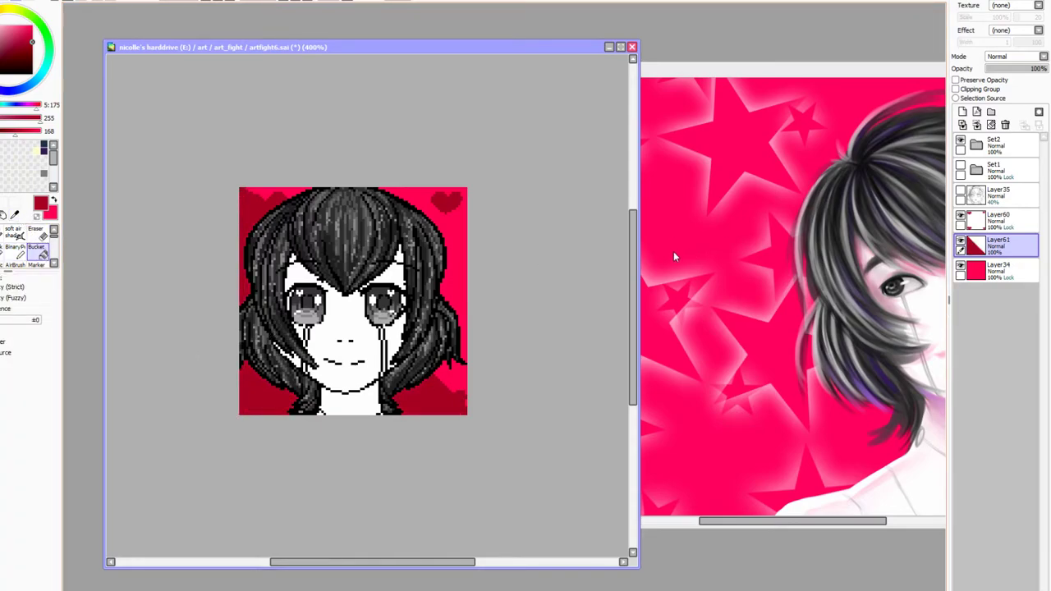
{"action": "key", "text": "ctrl+z"}
{"action": "key", "text": "ctrl+z"}
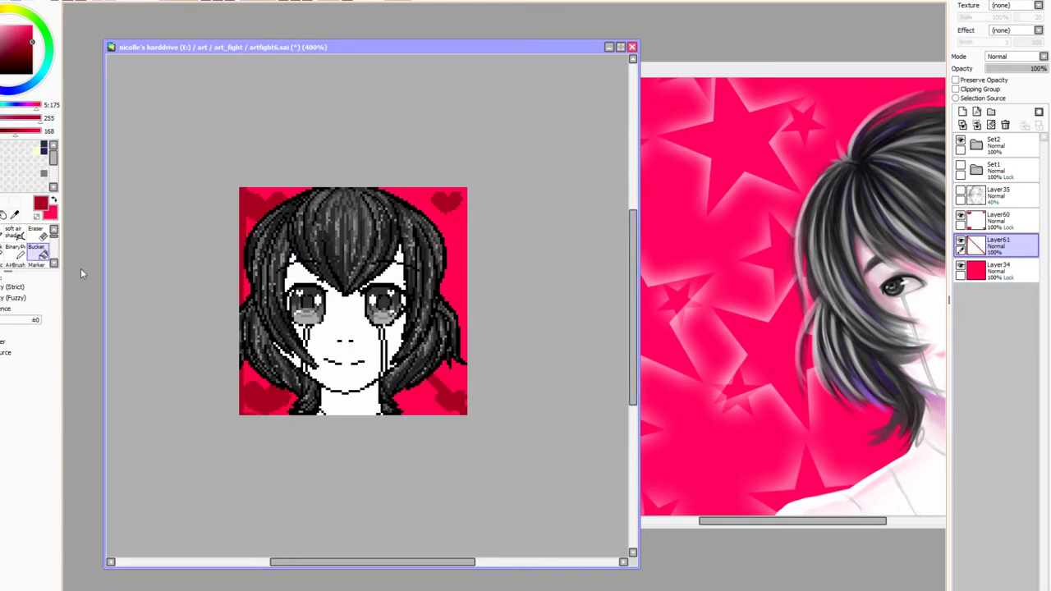
{"action": "key", "text": "ctrl+z"}
Draw a size 1 dark crimson diagonal on Layer61 from the canvas's upper-left to lower-right corner, closing it along the canvas edges
{"action": "left_click", "coordinate": [16, 232]}
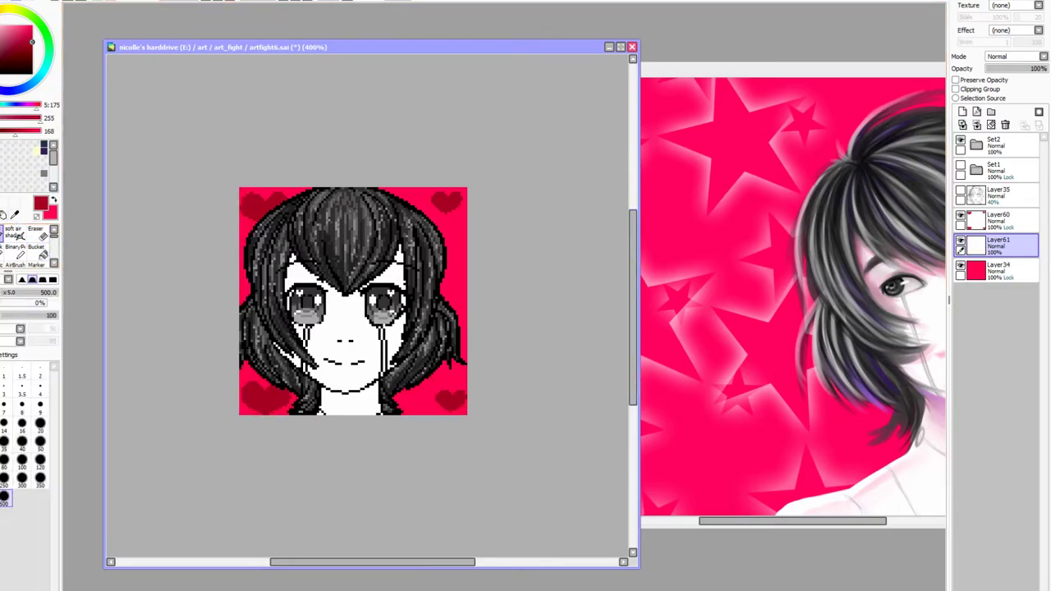
{"action": "left_click", "coordinate": [15, 246]}
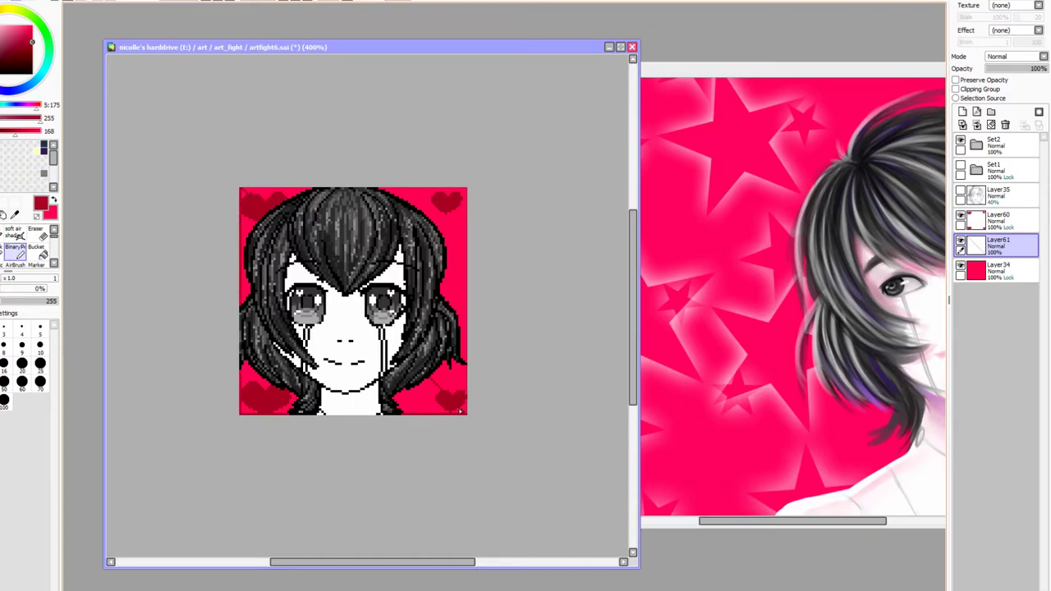
{"action": "left_click", "coordinate": [47, 252]}
{"action": "left_click", "coordinate": [443, 238]}
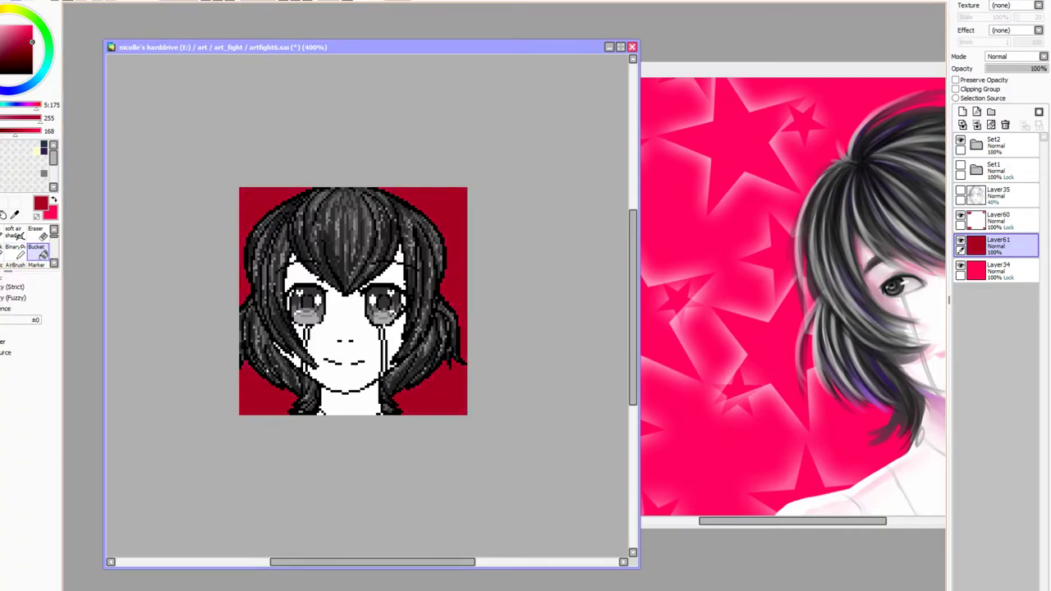
{"action": "key", "text": "ctrl+z"}
Check Layer61's line by toggling the layer's visibility and select the triangular area below the diagonal
{"action": "left_click", "coordinate": [960, 240]}
{"action": "left_click", "coordinate": [960, 240]}
{"action": "left_click", "coordinate": [960, 239]}
{"action": "left_click", "coordinate": [962, 241]}
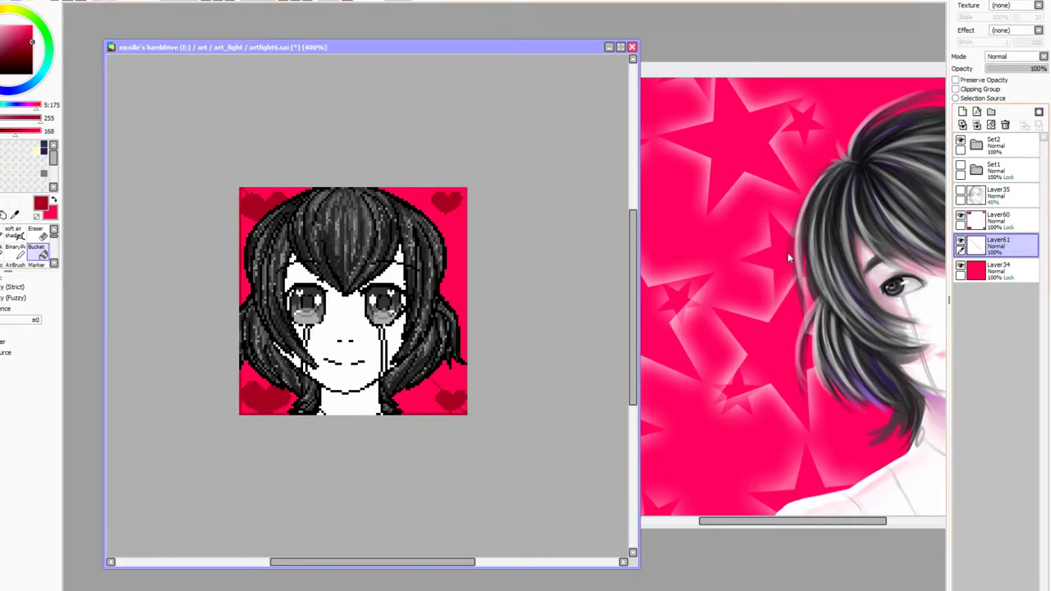
{"action": "left_click", "coordinate": [286, 332]}
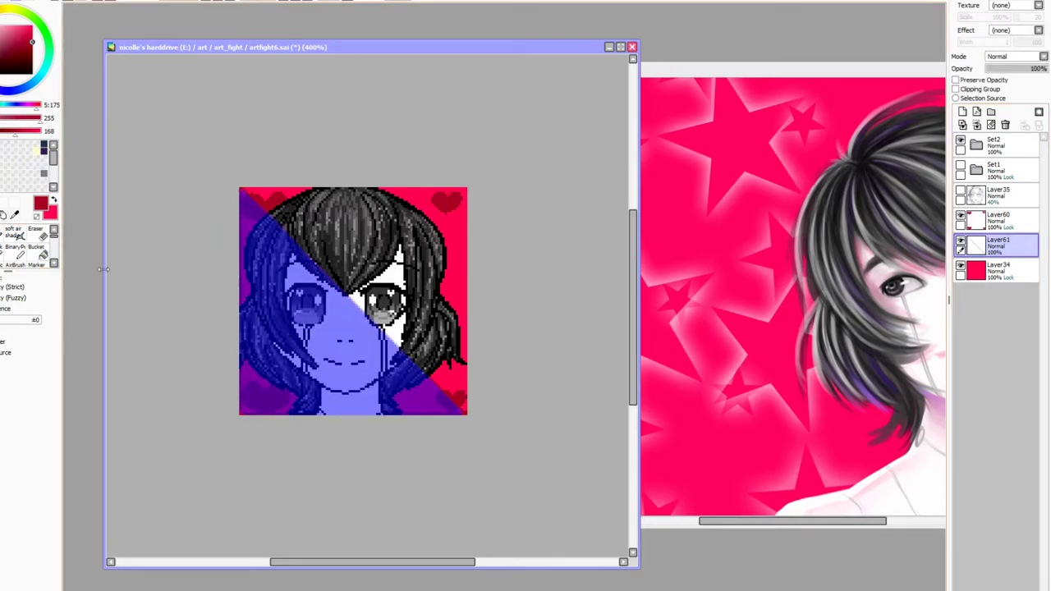
Fill the selected diagonal half of the background on Layer61 with dark red and preserve the layer's opacity
{"action": "left_click", "coordinate": [36, 251]}
{"action": "left_click", "coordinate": [289, 348]}
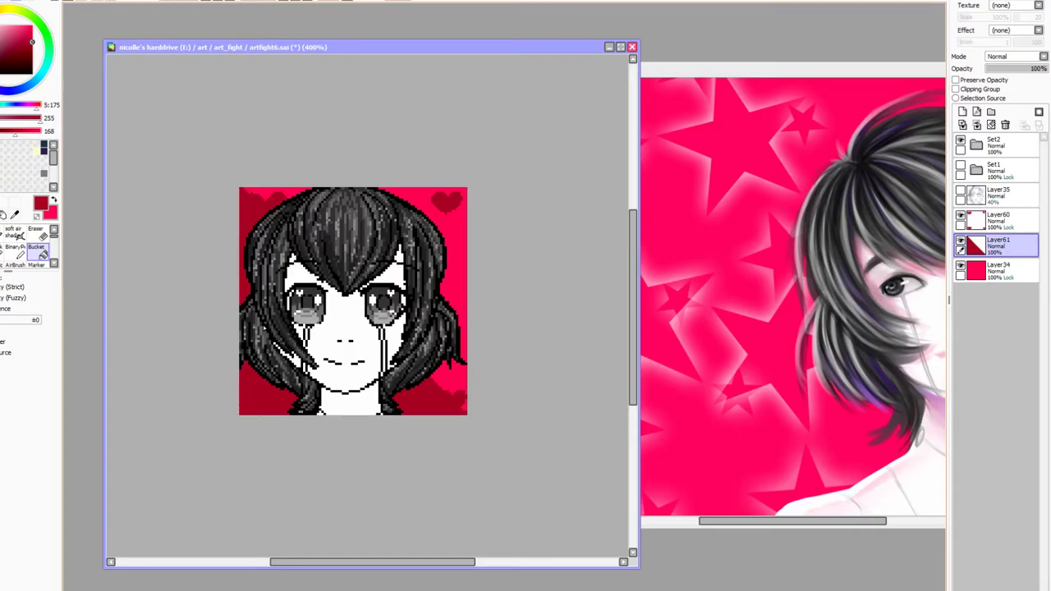
{"action": "left_click", "coordinate": [955, 80]}
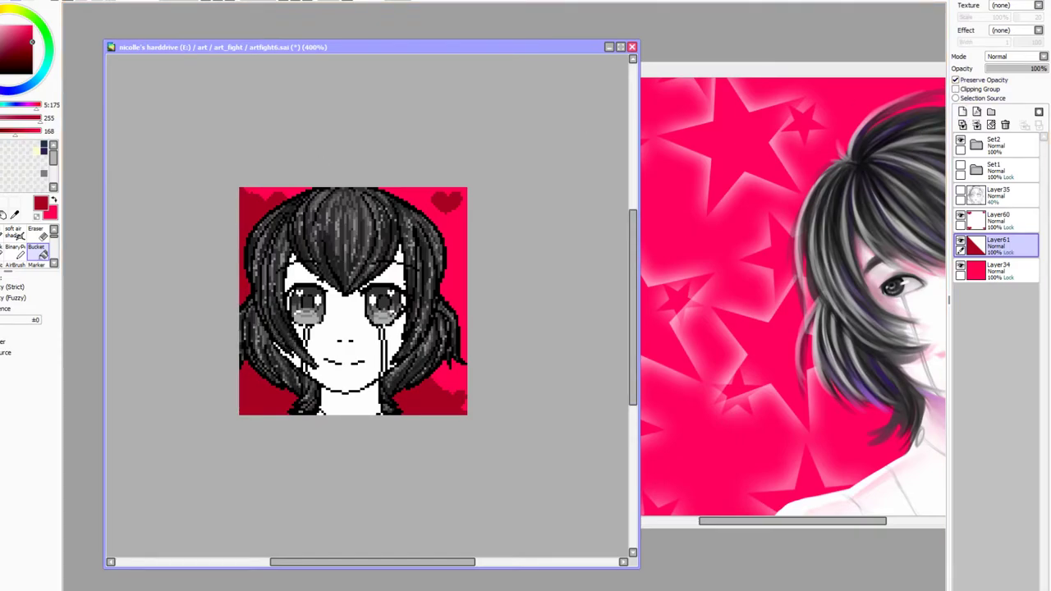
Recolour the background hearts on Layer60 white using a size 350 brush
{"action": "left_click", "coordinate": [1015, 223]}
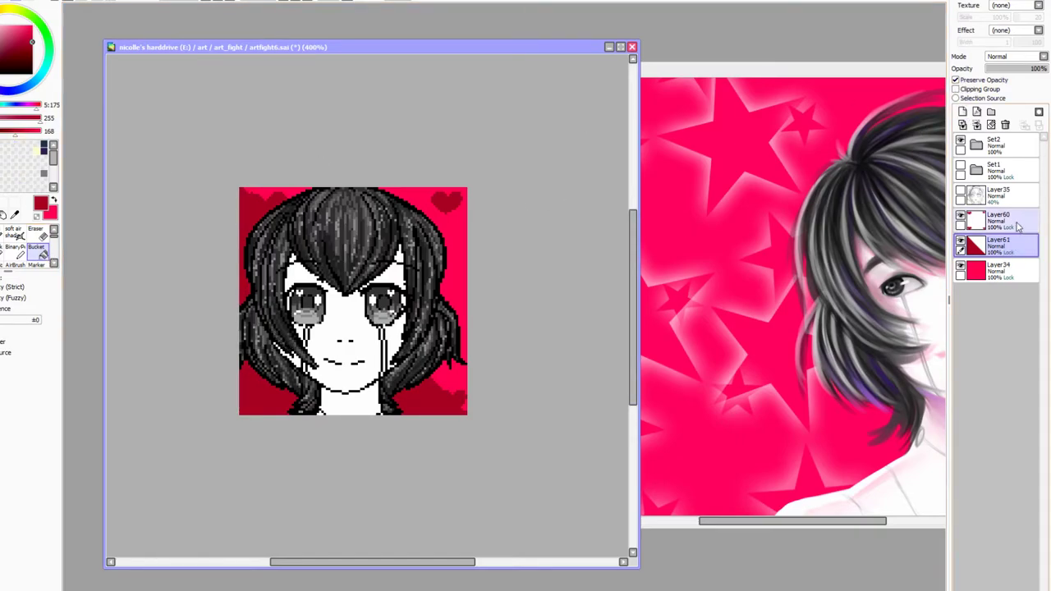
{"action": "left_click", "coordinate": [2, 26]}
{"action": "left_click", "coordinate": [1, 234]}
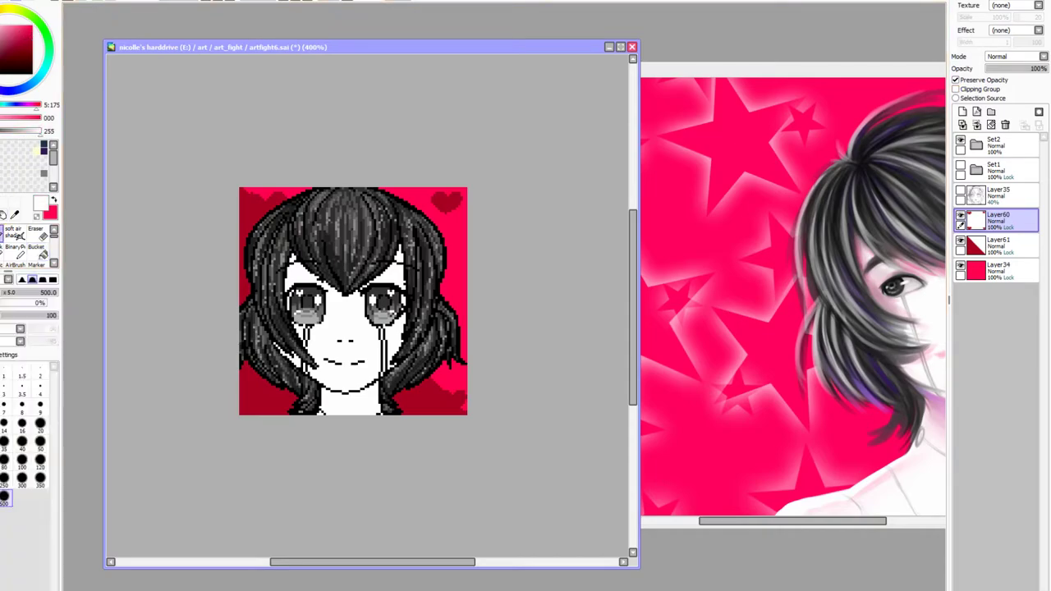
{"action": "left_click", "coordinate": [39, 479]}
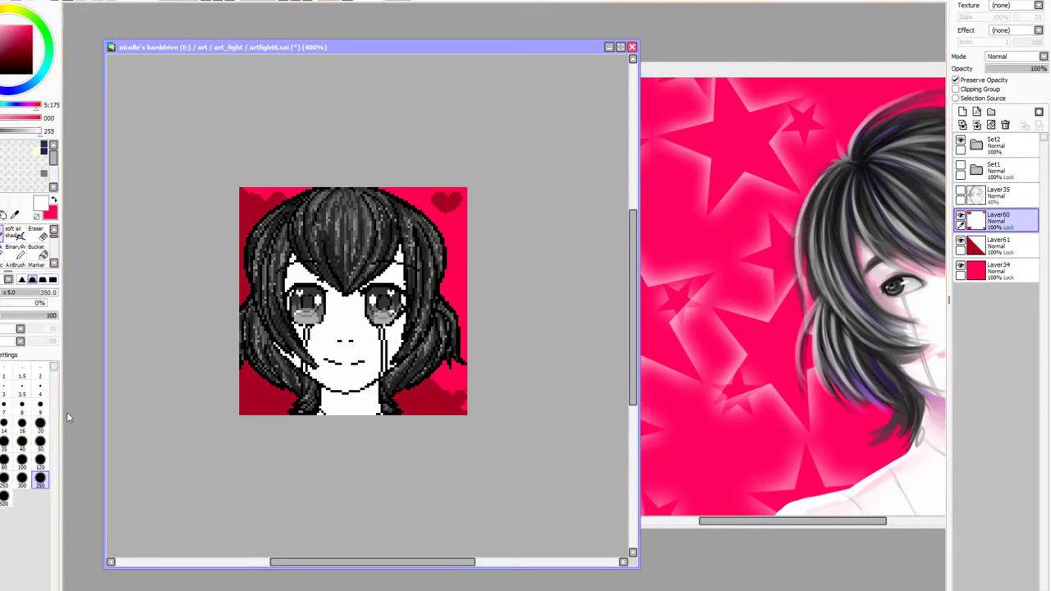
{"action": "left_click", "coordinate": [290, 144]}
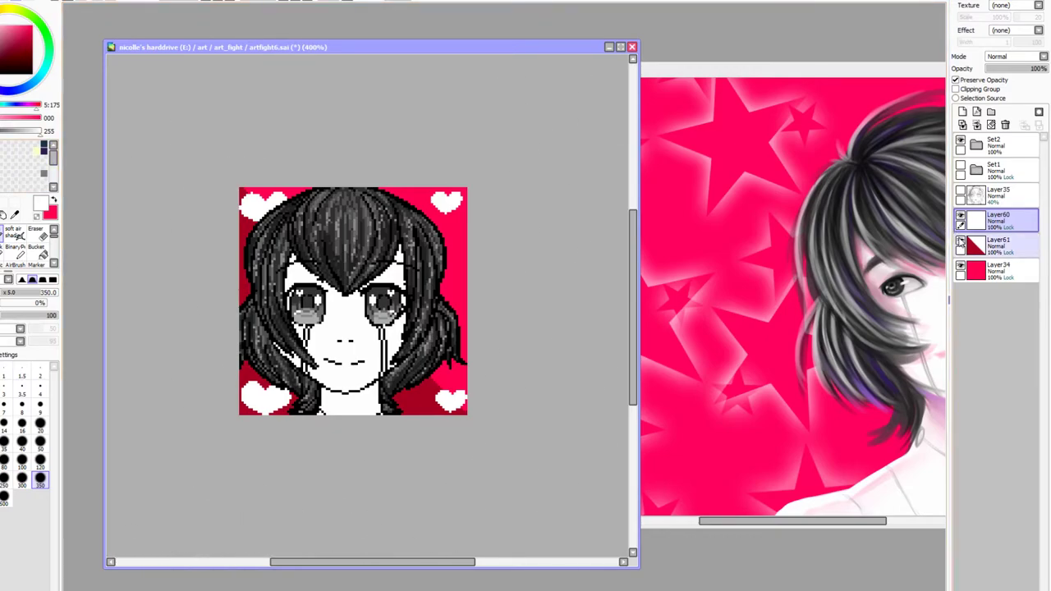
Toggle the visibility of the hearts layer and the dark red diagonal layer to compare the background
{"action": "left_click", "coordinate": [1008, 249]}
{"action": "left_click", "coordinate": [960, 216]}
{"action": "left_click", "coordinate": [961, 216]}
{"action": "left_click", "coordinate": [997, 222]}
{"action": "left_click", "coordinate": [1009, 253]}
{"action": "left_click", "coordinate": [961, 244]}
{"action": "left_click", "coordinate": [960, 244]}
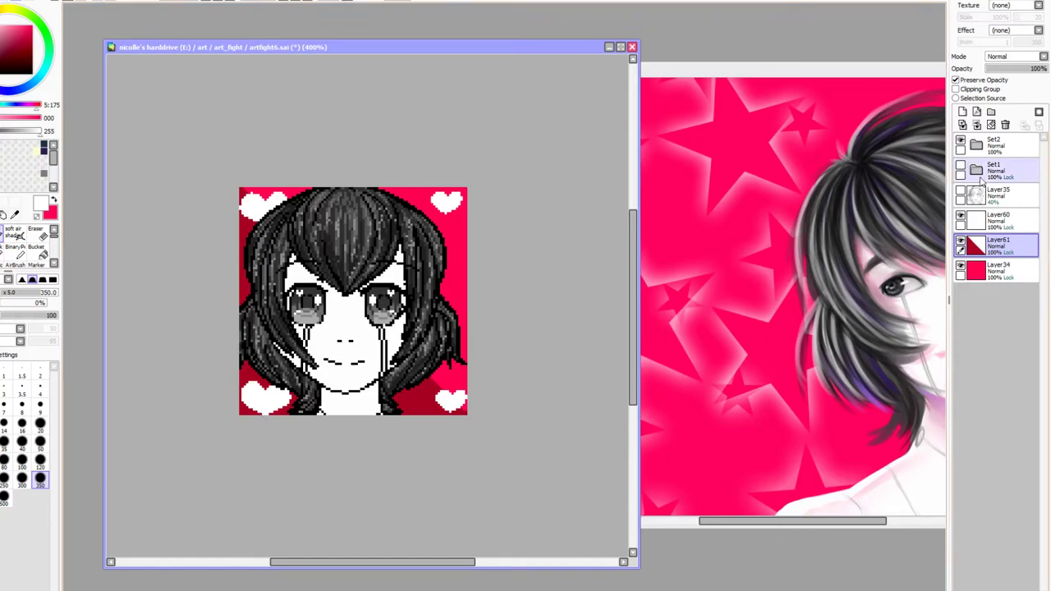
Add a new layer clipped to the white hearts layer and set the drawing colour to black
{"action": "left_click", "coordinate": [1008, 220]}
{"action": "left_click", "coordinate": [963, 113]}
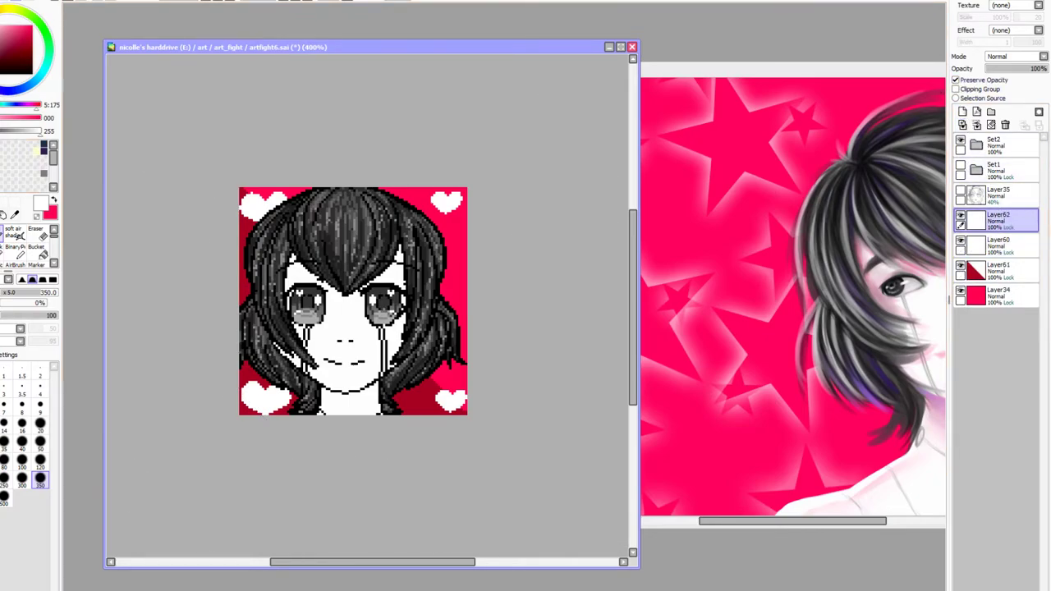
{"action": "left_click", "coordinate": [955, 88]}
{"action": "left_click", "coordinate": [1, 238]}
{"action": "left_click", "coordinate": [2, 131]}
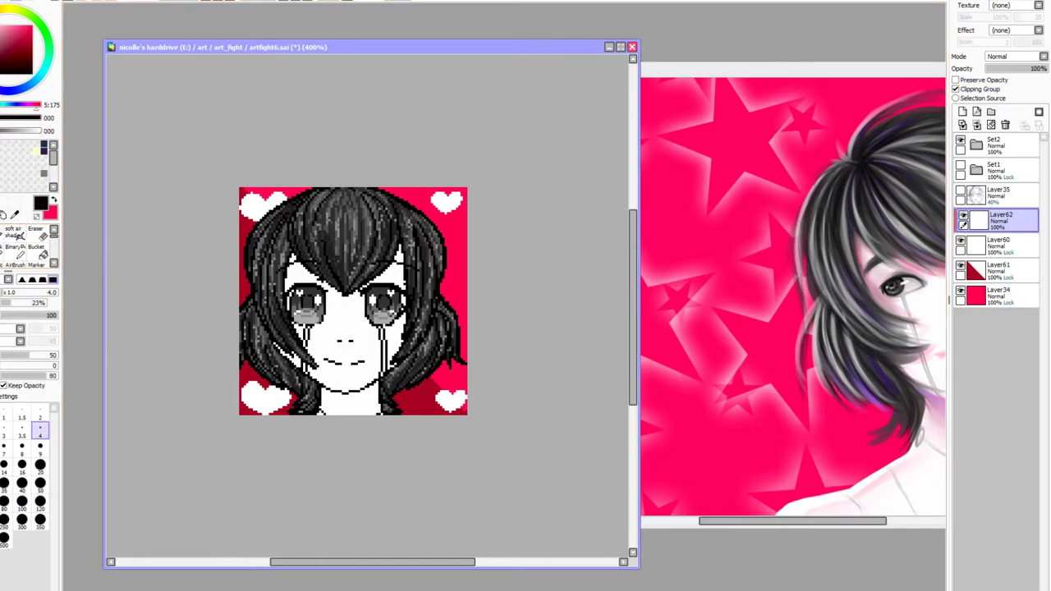
{"action": "left_click", "coordinate": [4, 412]}
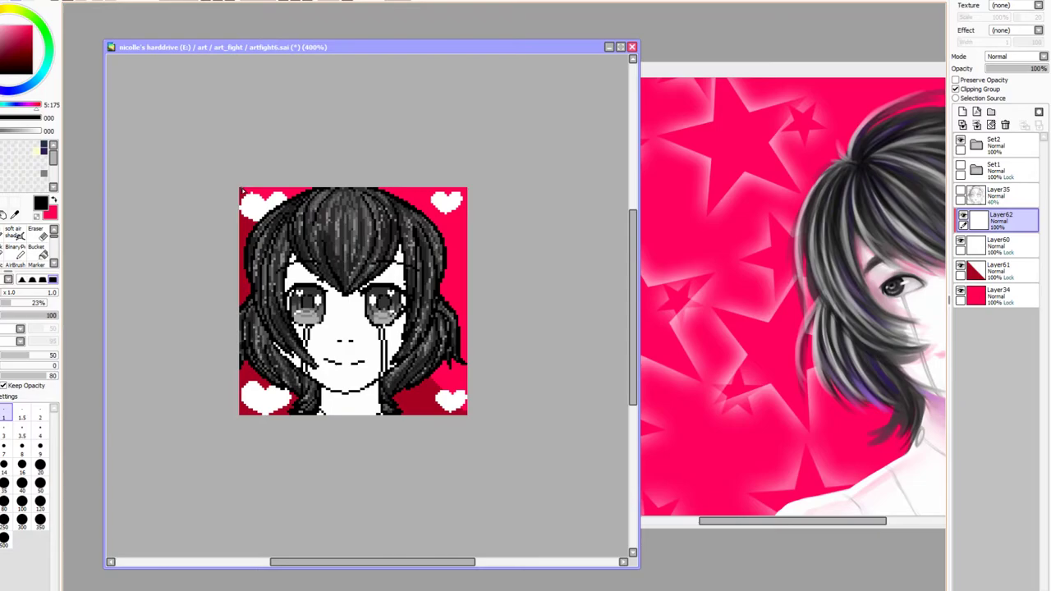
{"action": "left_click", "coordinate": [464, 415], "text": "shift"}
{"action": "key", "text": "ctrl+z"}
Draw a size 1 black Binary pen diagonal across the canvas and paint the heart areas below it black at size 10
{"action": "left_click", "coordinate": [17, 251]}
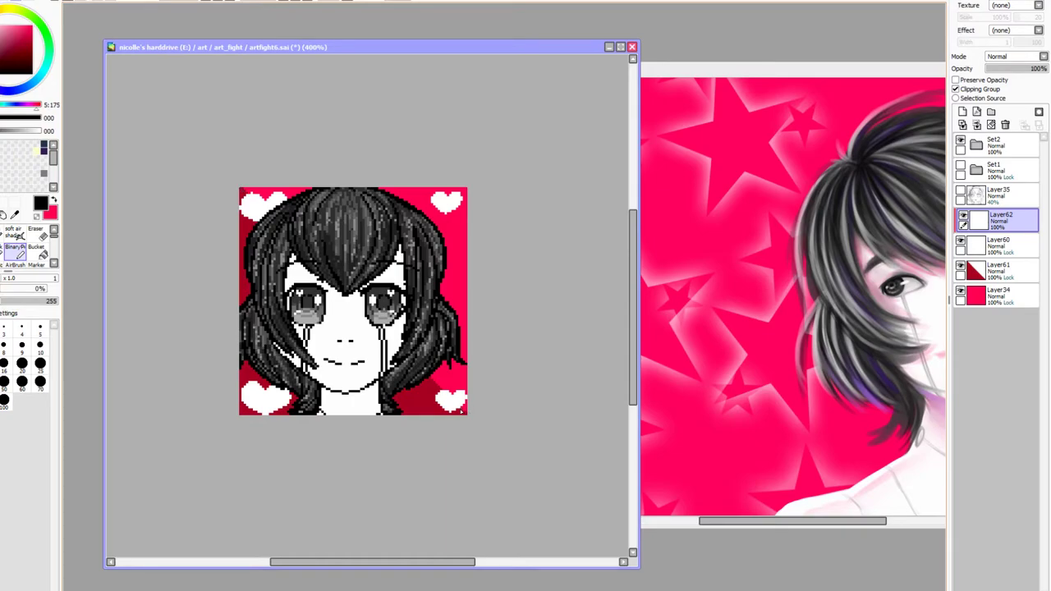
{"action": "left_click", "coordinate": [464, 415], "text": "shift"}
{"action": "left_click", "coordinate": [217, 1]}
{"action": "left_click", "coordinate": [40, 347]}
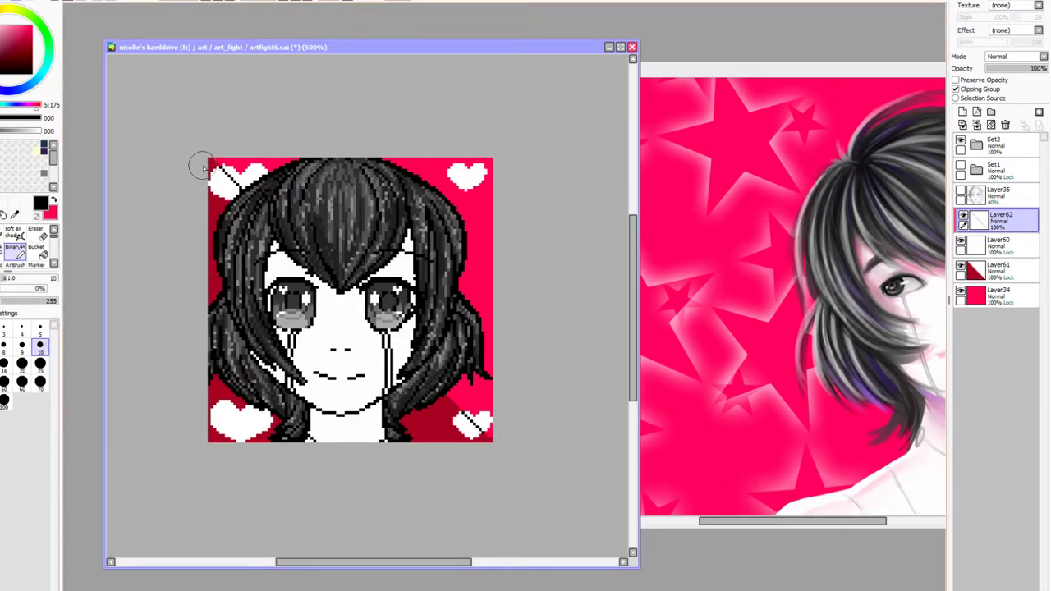
{"action": "left_click_drag", "start_coordinate": [203, 168], "coordinate": [244, 212]}
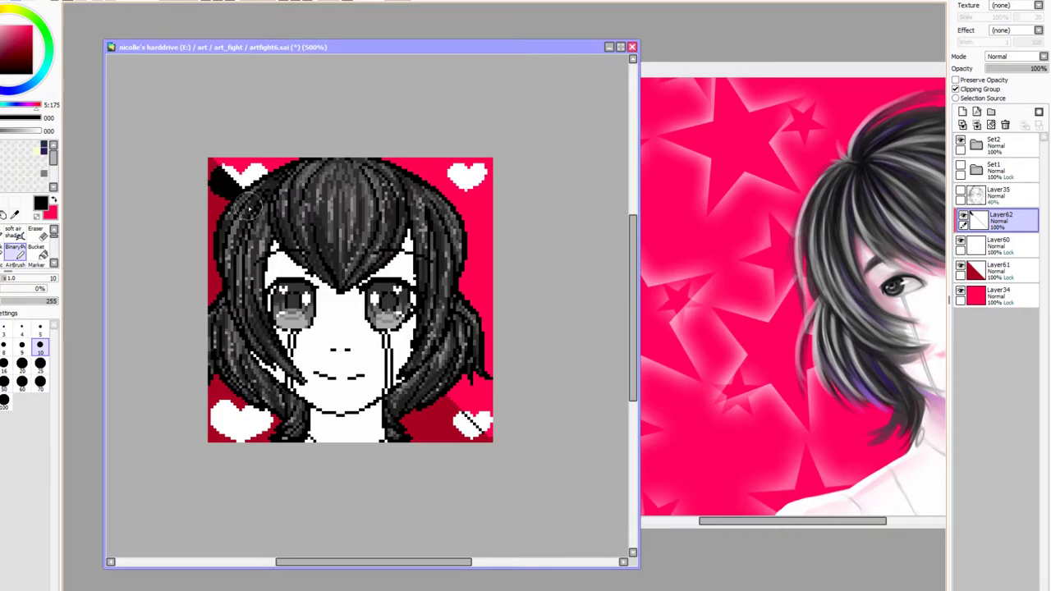
{"action": "left_click_drag", "start_coordinate": [458, 415], "coordinate": [484, 437]}
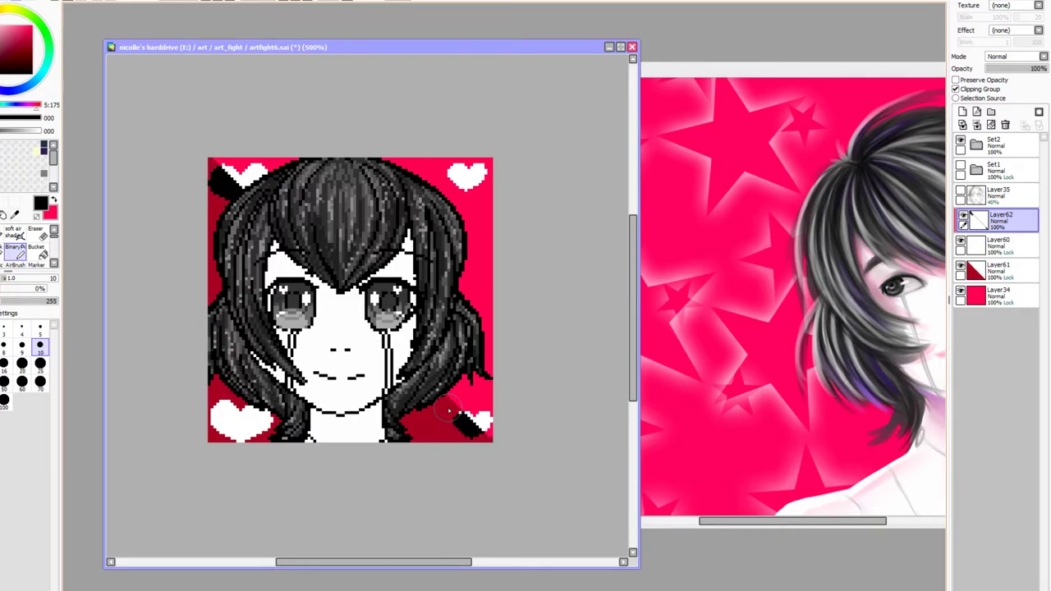
{"action": "mouse_move", "coordinate": [279, 415]}
{"action": "left_mouse_down"}
{"action": "mouse_move", "coordinate": [218, 423]}
{"action": "mouse_move", "coordinate": [232, 397]}
{"action": "mouse_move", "coordinate": [222, 405]}
{"action": "left_mouse_up"}
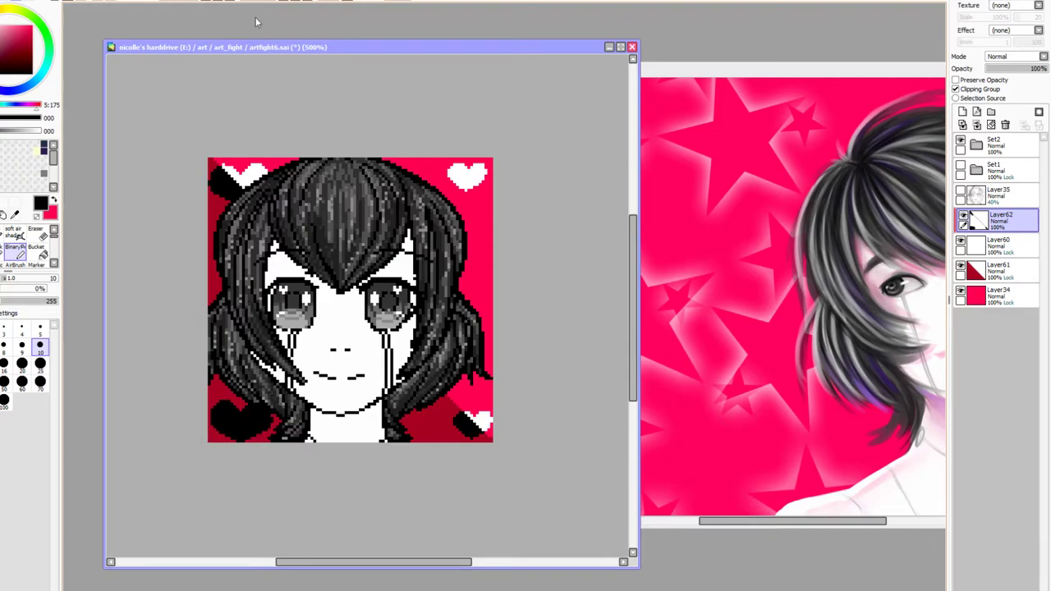
Examine the whole portrait icon and its two-tone background at 150% zoom
{"action": "left_click", "coordinate": [209, 2]}
{"action": "left_click", "coordinate": [209, 2]}
{"action": "left_click", "coordinate": [208, 1]}
{"action": "left_click", "coordinate": [209, 1]}
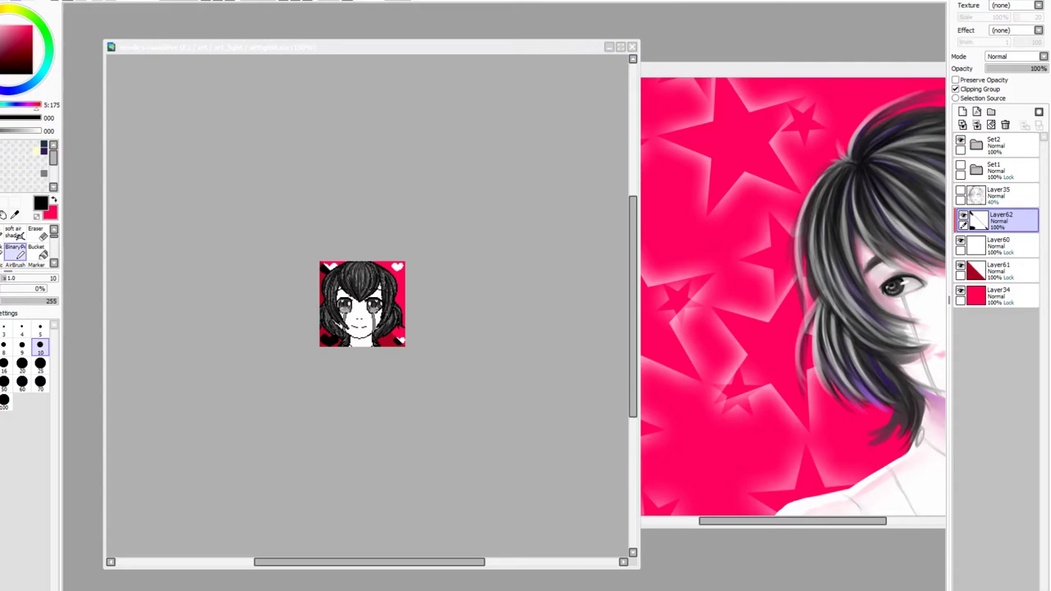
{"action": "left_click", "coordinate": [132, 88]}
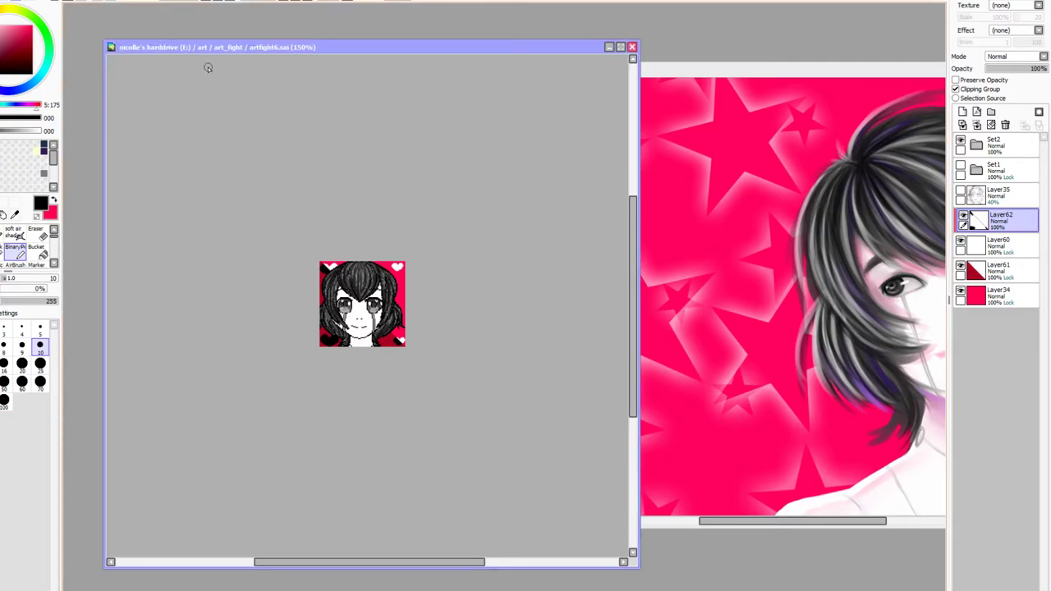
{"action": "left_click", "coordinate": [221, 1]}
{"action": "left_click", "coordinate": [220, 1]}
{"action": "left_click", "coordinate": [221, 1]}
{"action": "left_click", "coordinate": [221, 1]}
Sample a darker pink and a pale pink from the skin shadows of the reference painting as the two drawing colours
{"action": "left_click", "coordinate": [14, 214]}
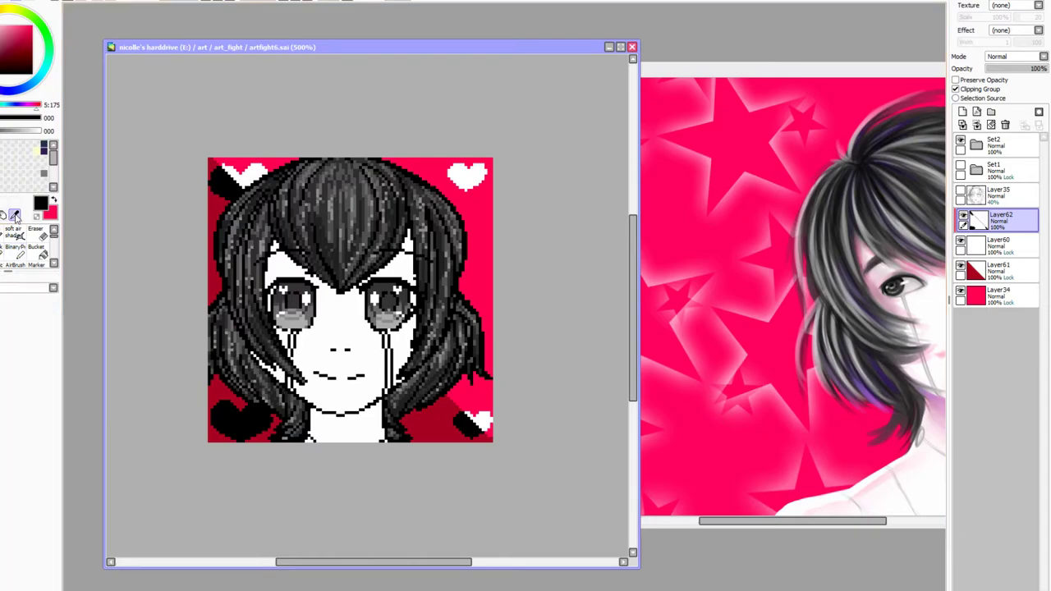
{"action": "left_click", "coordinate": [891, 273]}
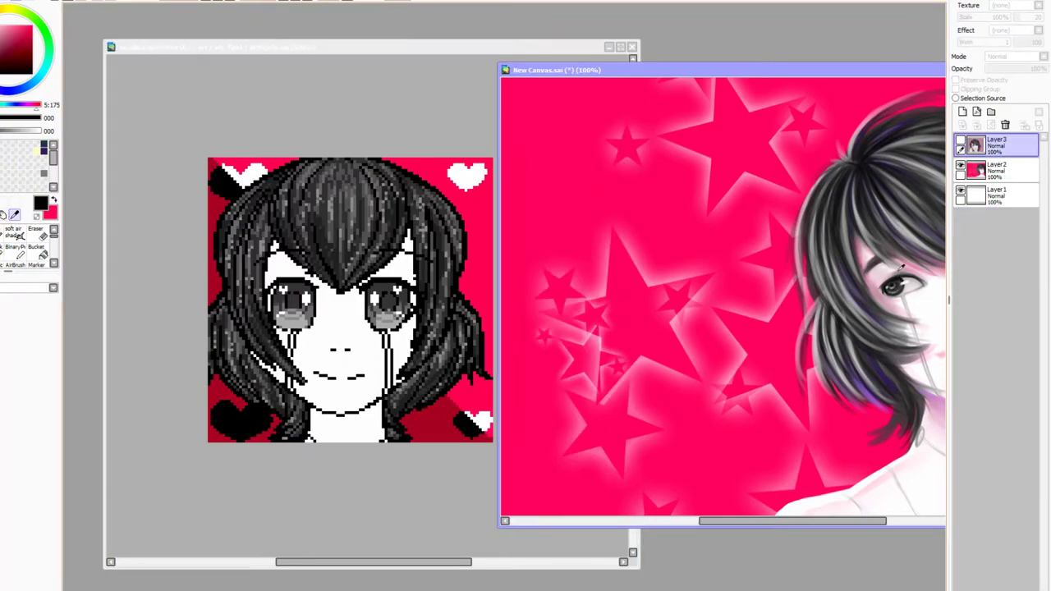
{"action": "left_click", "coordinate": [919, 311]}
{"action": "left_click", "coordinate": [56, 201]}
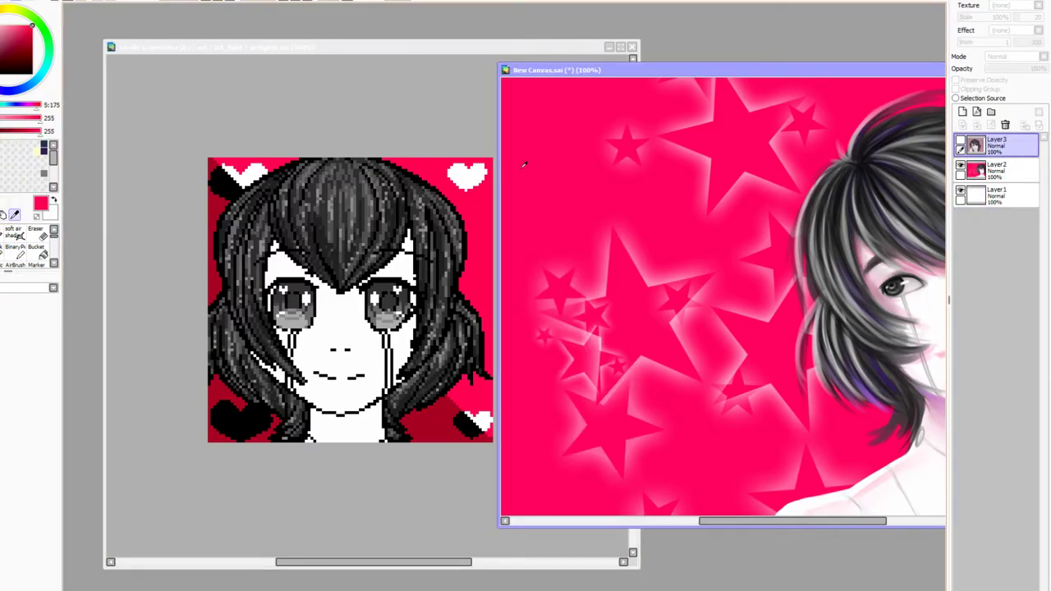
{"action": "left_click", "coordinate": [863, 252]}
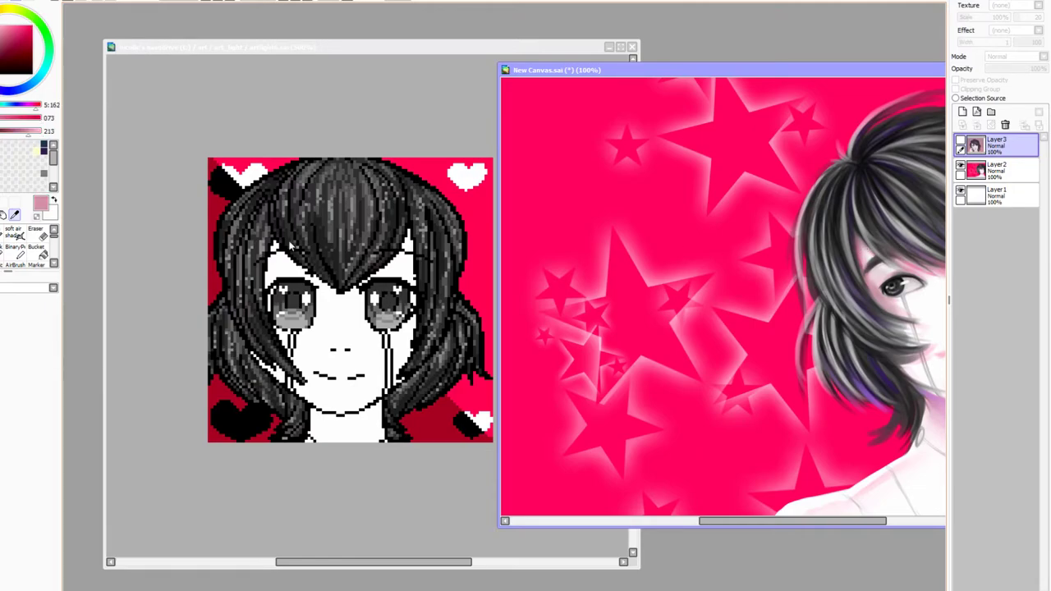
{"action": "left_click", "coordinate": [54, 201]}
{"action": "left_click", "coordinate": [880, 275]}
{"action": "left_click", "coordinate": [367, 82]}
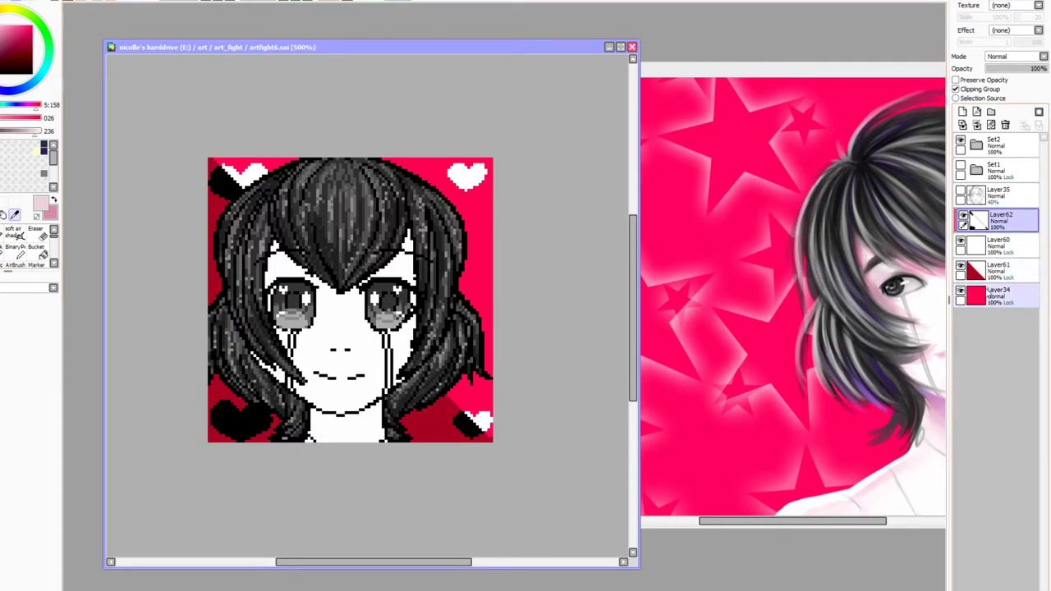
Add two new layers clipped to the skin layer, Layer43, inside the Set2 folder
{"action": "left_click", "coordinate": [976, 146]}
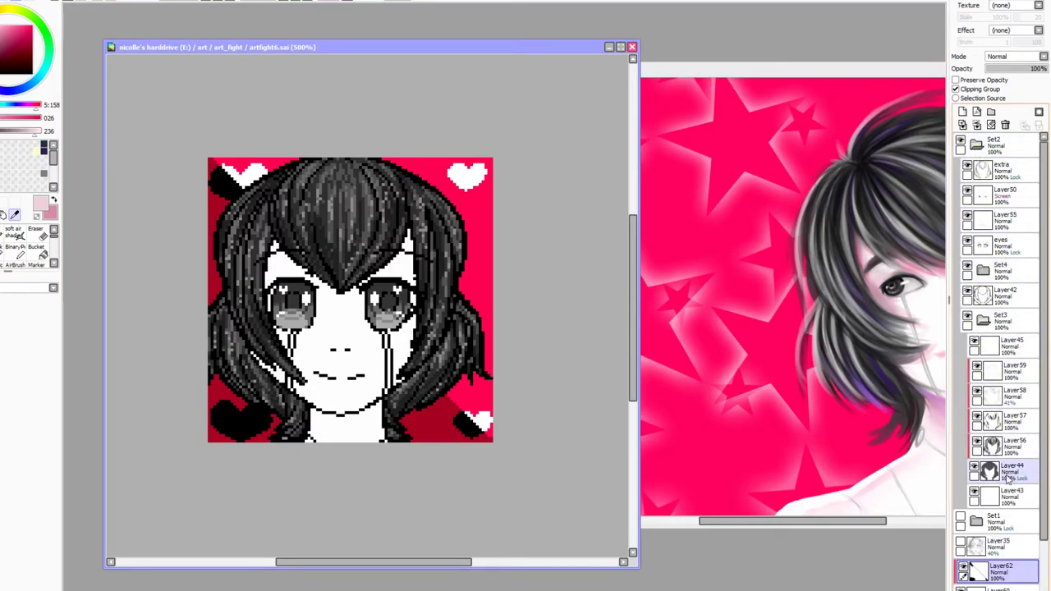
{"action": "left_click", "coordinate": [974, 494]}
{"action": "left_click", "coordinate": [974, 493]}
{"action": "left_click", "coordinate": [1003, 495]}
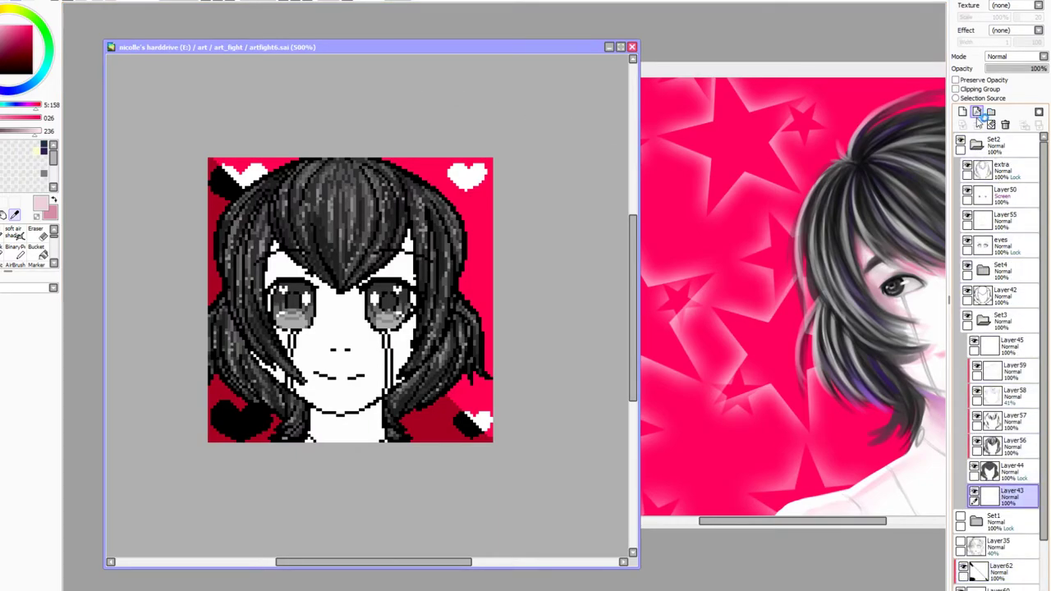
{"action": "left_click", "coordinate": [962, 112]}
{"action": "left_click", "coordinate": [956, 90]}
{"action": "left_click", "coordinate": [963, 112]}
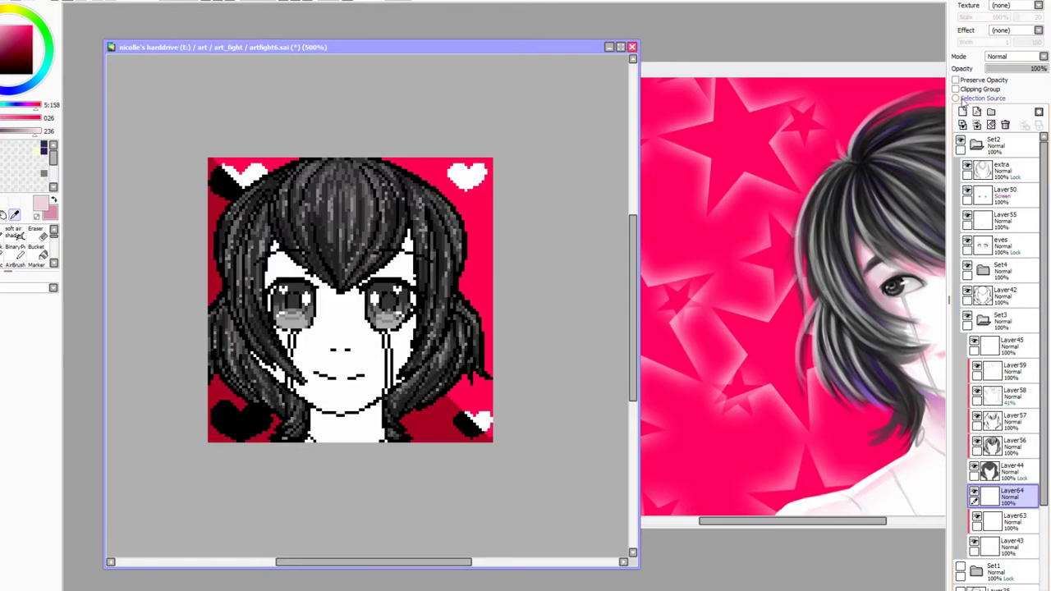
{"action": "left_click", "coordinate": [955, 89]}
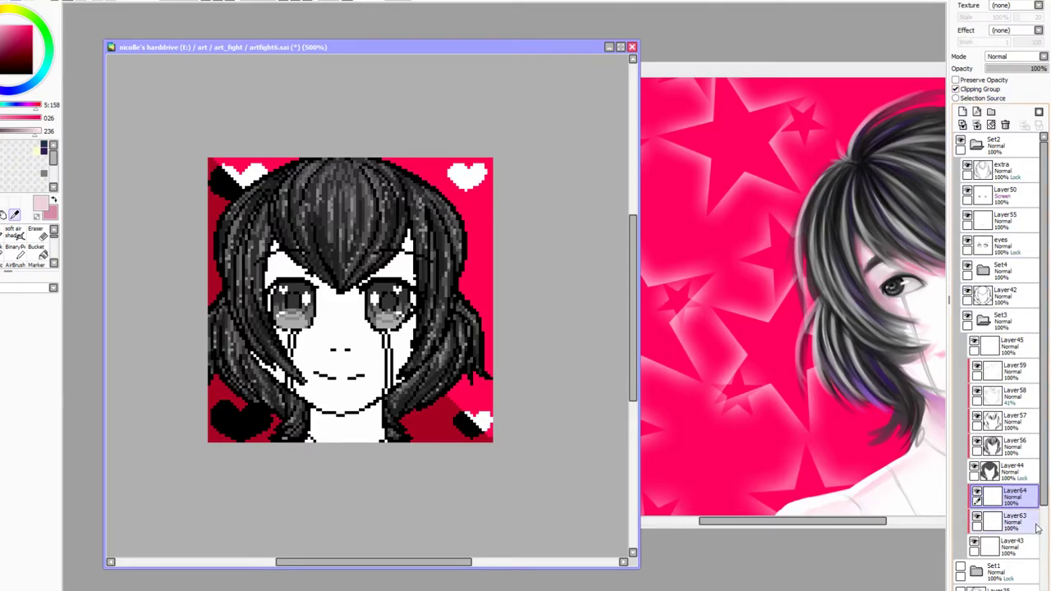
Paint pale pink shadows on the face edge, neck and one side of the nose on Layer63 with the size 5 Binary pen
{"action": "key", "text": "ctrl+plus"}
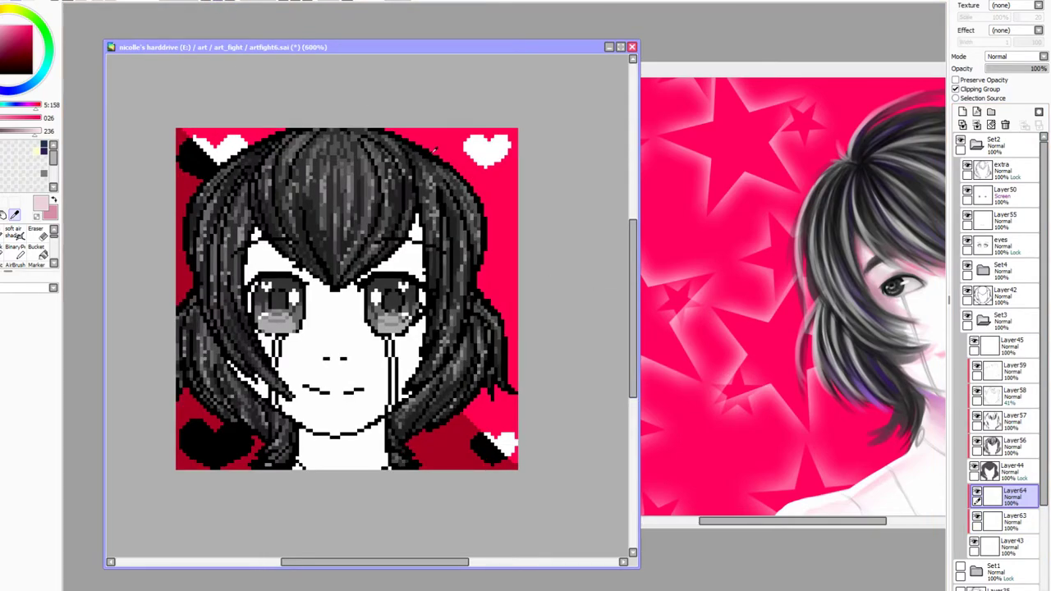
{"action": "left_click", "coordinate": [988, 526]}
{"action": "left_click", "coordinate": [14, 246]}
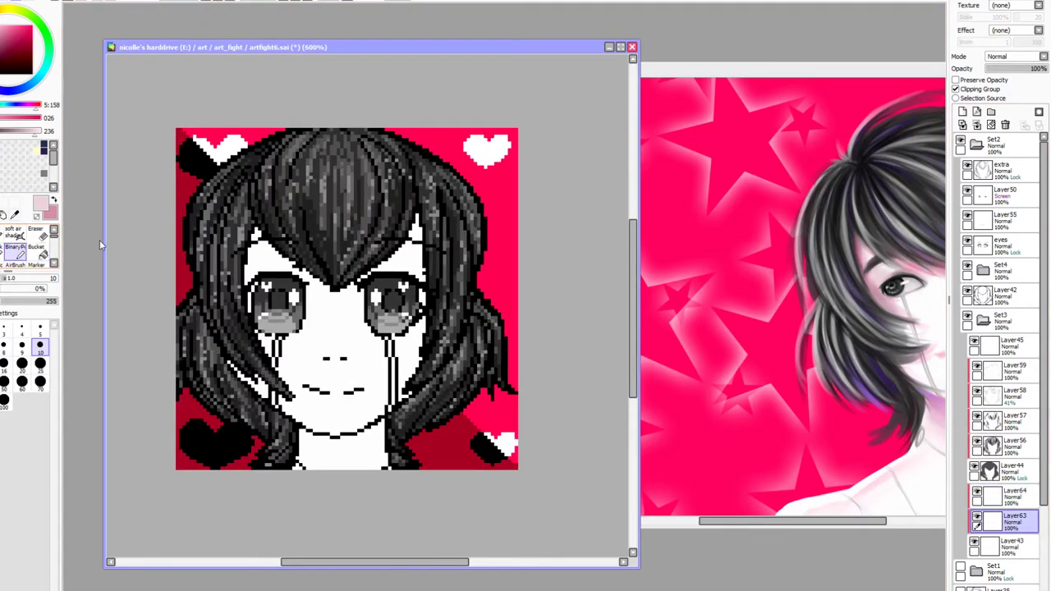
{"action": "left_click", "coordinate": [40, 328]}
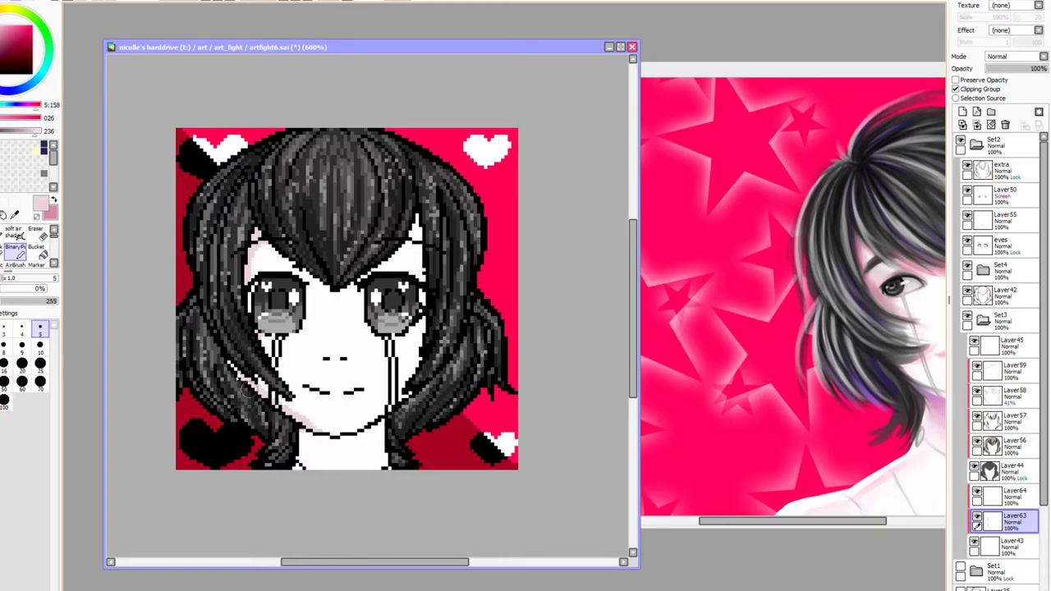
{"action": "mouse_move", "coordinate": [301, 450]}
{"action": "left_mouse_down"}
{"action": "mouse_move", "coordinate": [342, 451]}
{"action": "mouse_move", "coordinate": [295, 429]}
{"action": "mouse_move", "coordinate": [342, 445]}
{"action": "mouse_move", "coordinate": [374, 431]}
{"action": "mouse_move", "coordinate": [360, 441]}
{"action": "mouse_move", "coordinate": [376, 450]}
{"action": "mouse_move", "coordinate": [314, 456]}
{"action": "mouse_move", "coordinate": [403, 452]}
{"action": "left_mouse_up"}
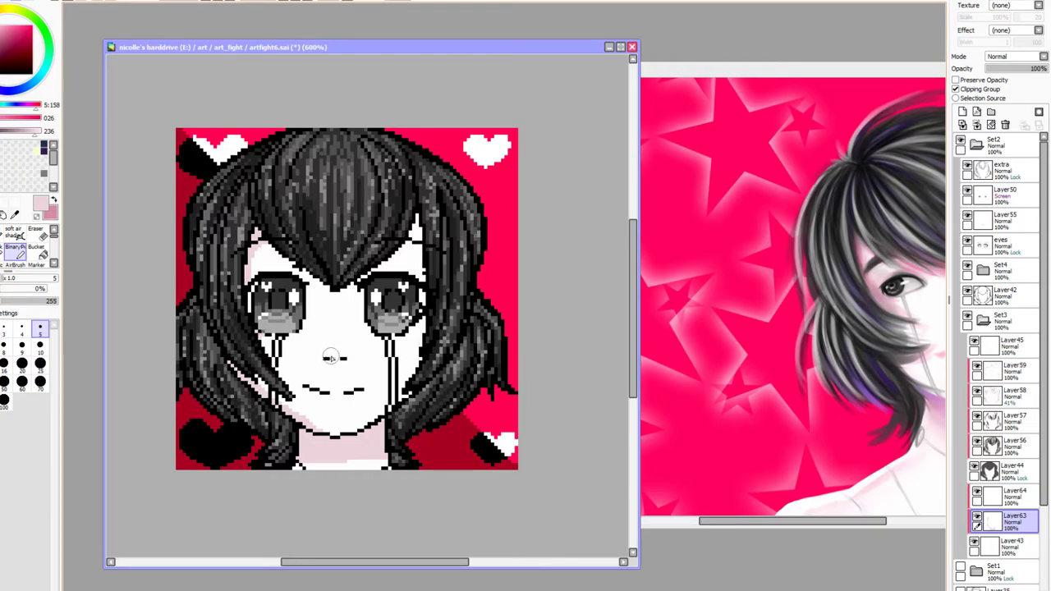
{"action": "left_click_drag", "start_coordinate": [346, 351], "coordinate": [341, 332]}
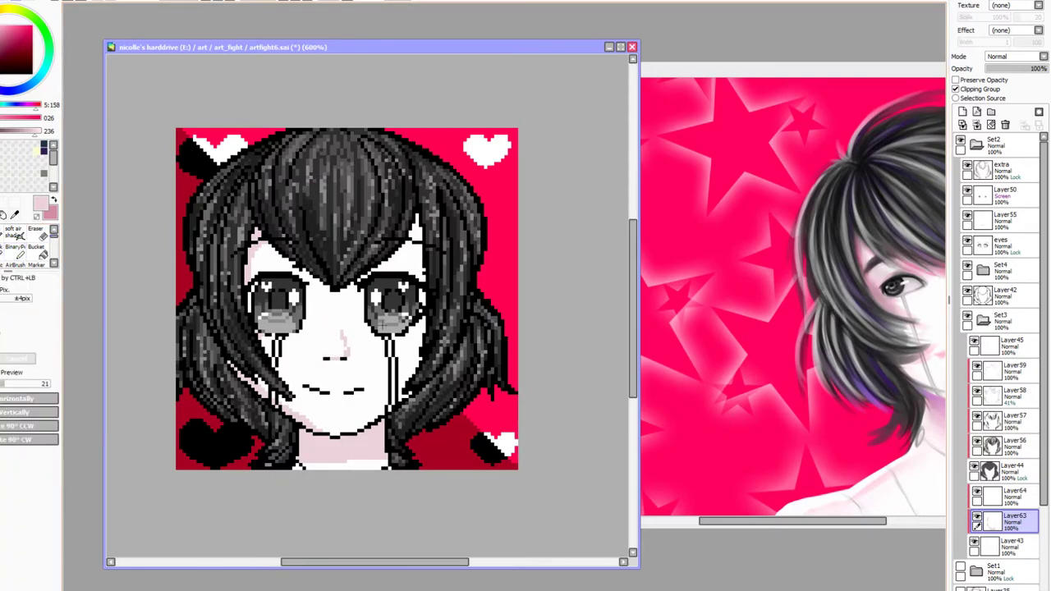
Paste a copy of the nose shading, flip it horizontally and place it on the other side of the nose
{"action": "left_click_drag", "start_coordinate": [356, 352], "coordinate": [358, 361]}
{"action": "key", "text": "ctrl+v"}
{"action": "left_click", "coordinate": [14, 398]}
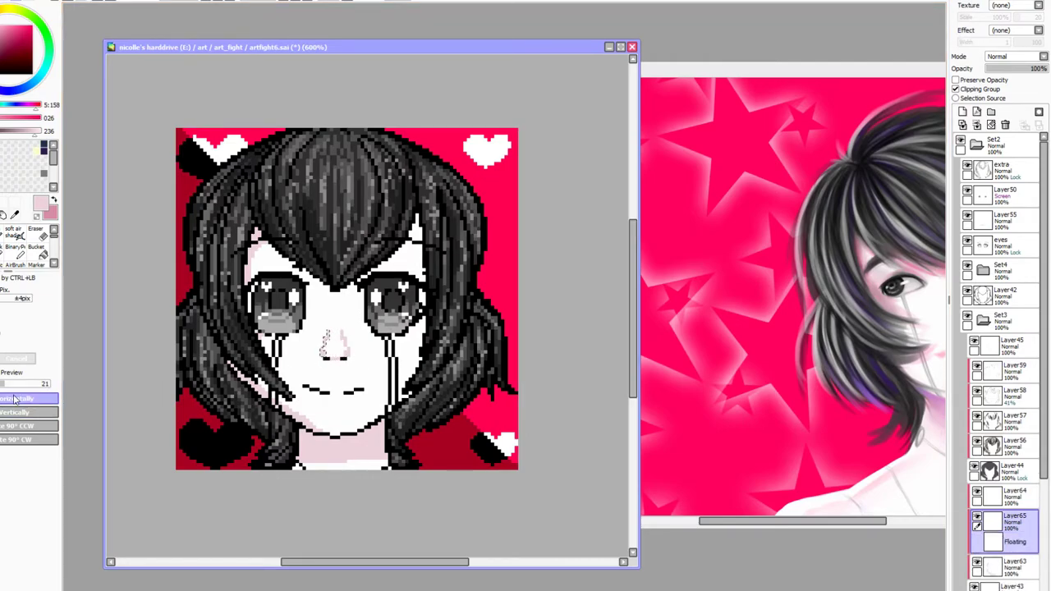
{"action": "key", "text": "ctrl+d"}
Select the left half of the portrait and try flipping a pasted copy of its nose shading horizontally
{"action": "left_click_drag", "start_coordinate": [176, 192], "coordinate": [337, 462]}
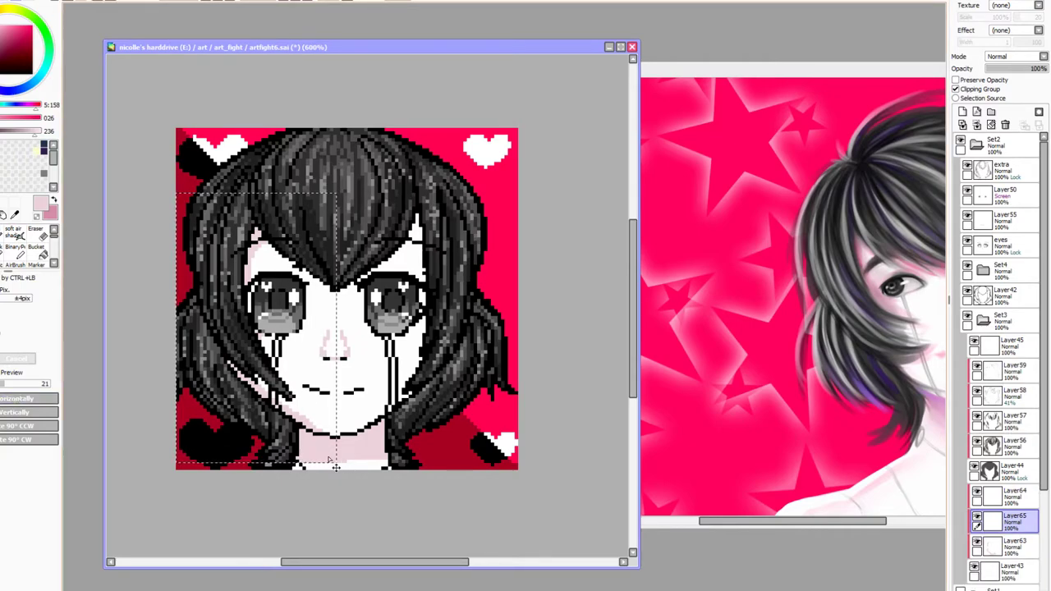
{"action": "key", "text": "ctrl+c"}
{"action": "key", "text": "ctrl+v"}
{"action": "left_click", "coordinate": [976, 125]}
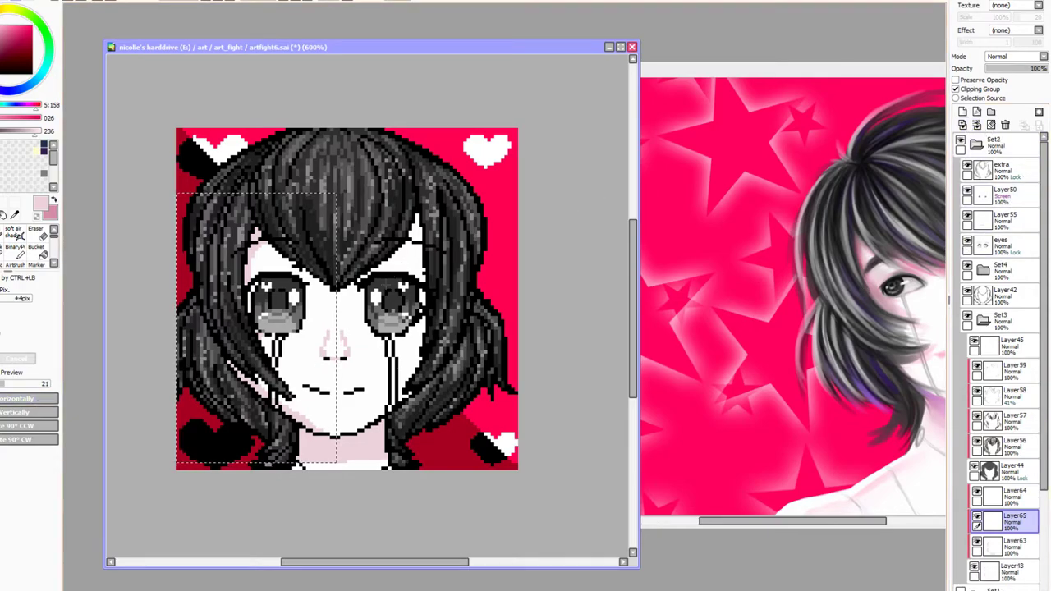
{"action": "left_click", "coordinate": [40, 399]}
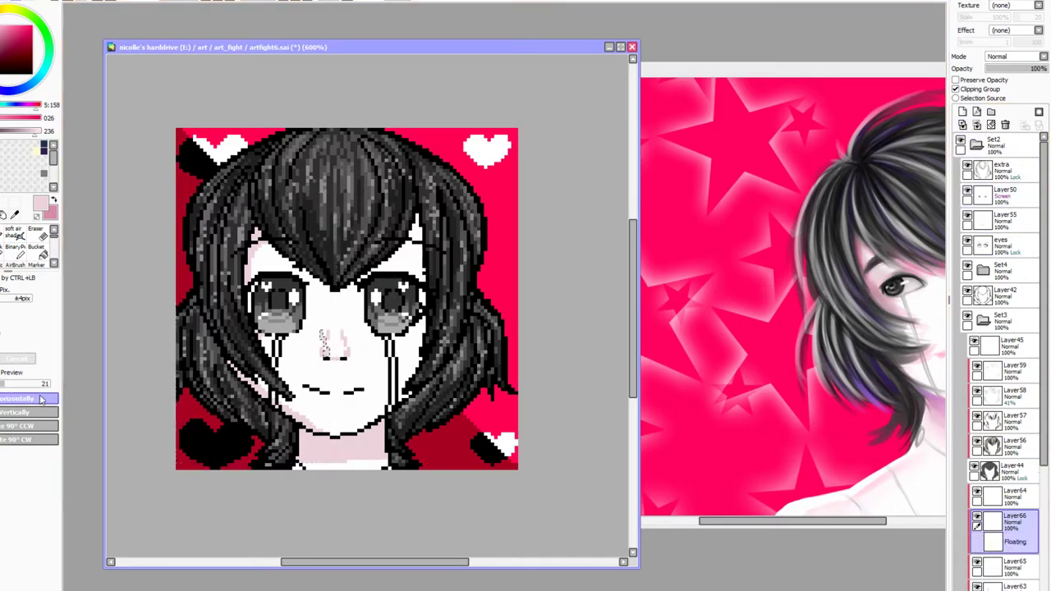
{"action": "key", "text": "ctrl+z"}
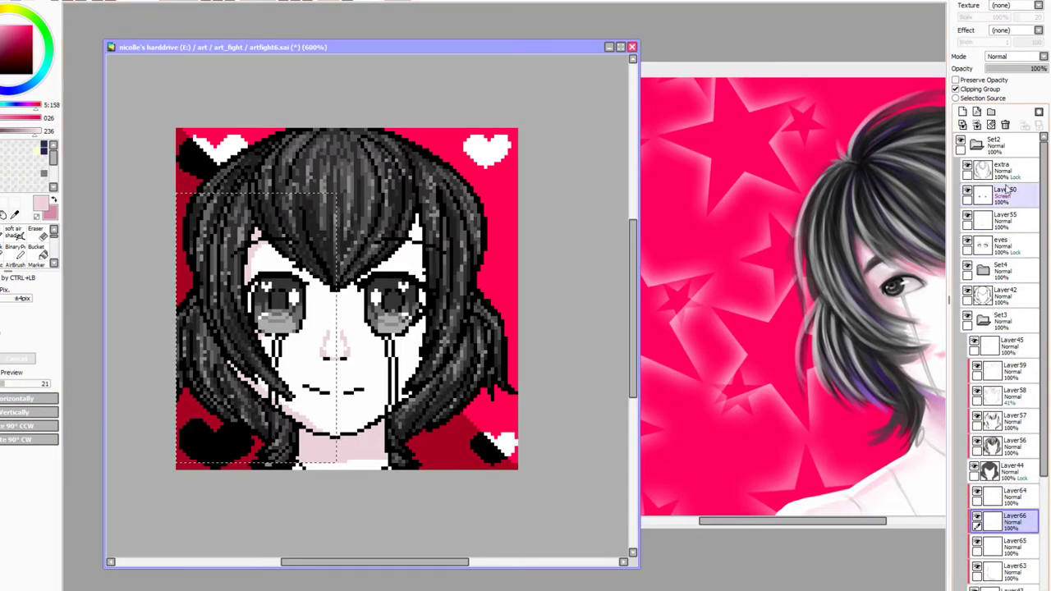
Merge the separate nose shading layers down into Layer63 and paste a copy of the selected face and neck shading onto its own layer
{"action": "left_click", "coordinate": [977, 125]}
{"action": "left_click", "coordinate": [977, 125]}
{"action": "left_click", "coordinate": [977, 516]}
{"action": "left_click", "coordinate": [977, 517]}
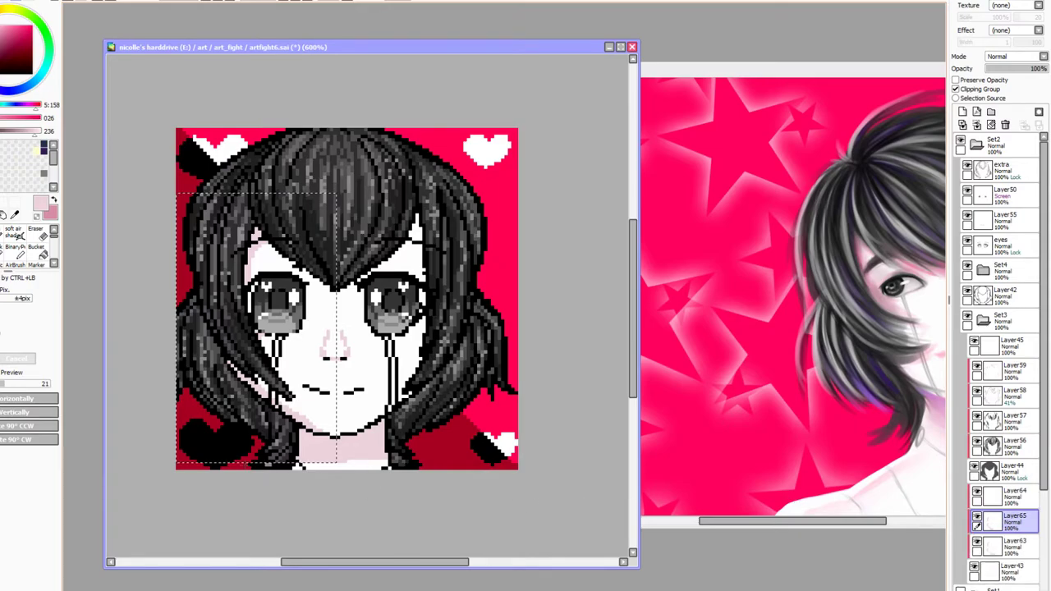
Flip the pasted shading horizontally, move it onto the right side of the face and neck, and deselect it
{"action": "left_click", "coordinate": [10, 400]}
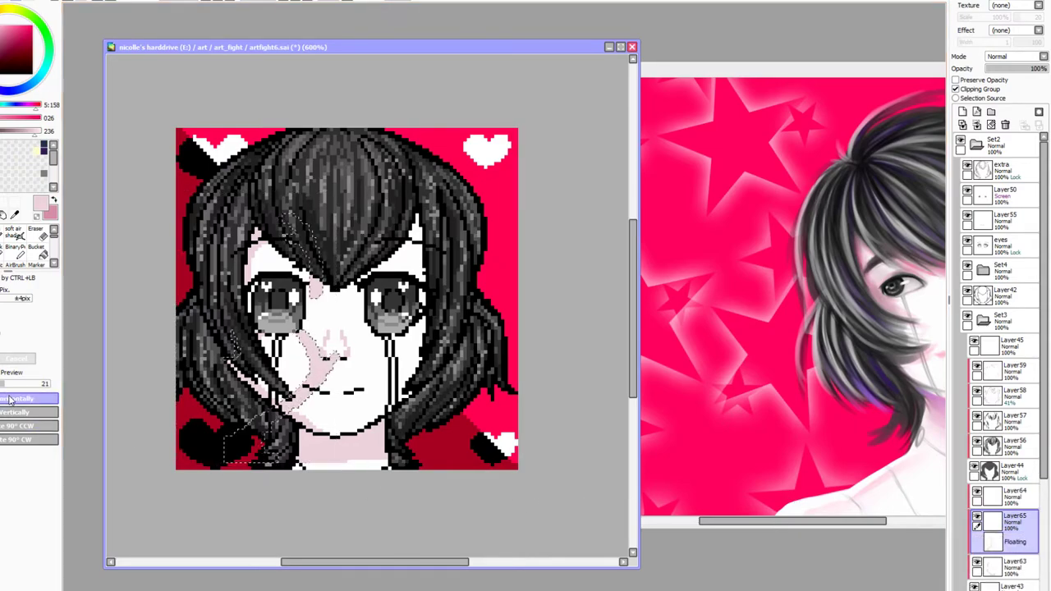
{"action": "key", "text": "ctrl+Right"}
{"action": "key", "text": "ctrl+Right"}
{"action": "key", "text": "ctrl+Right"}
{"action": "key", "text": "ctrl+Right"}
{"action": "key", "text": "ctrl+Right"}
{"action": "key", "text": "ctrl+Right"}
{"action": "key", "text": "ctrl+Right"}
{"action": "key", "text": "ctrl+Right"}
{"action": "key", "text": "ctrl+Right"}
{"action": "key", "text": "ctrl+Right"}
{"action": "key", "text": "ctrl+Right"}
{"action": "key", "text": "ctrl+Right"}
{"action": "key", "text": "ctrl+Right"}
{"action": "key", "text": "ctrl+Right"}
{"action": "key", "text": "ctrl+Right"}
{"action": "key", "text": "ctrl+Right"}
{"action": "key", "text": "ctrl+Right"}
{"action": "key", "text": "ctrl+Right"}
{"action": "key", "text": "ctrl+Right"}
{"action": "key", "text": "ctrl+Right"}
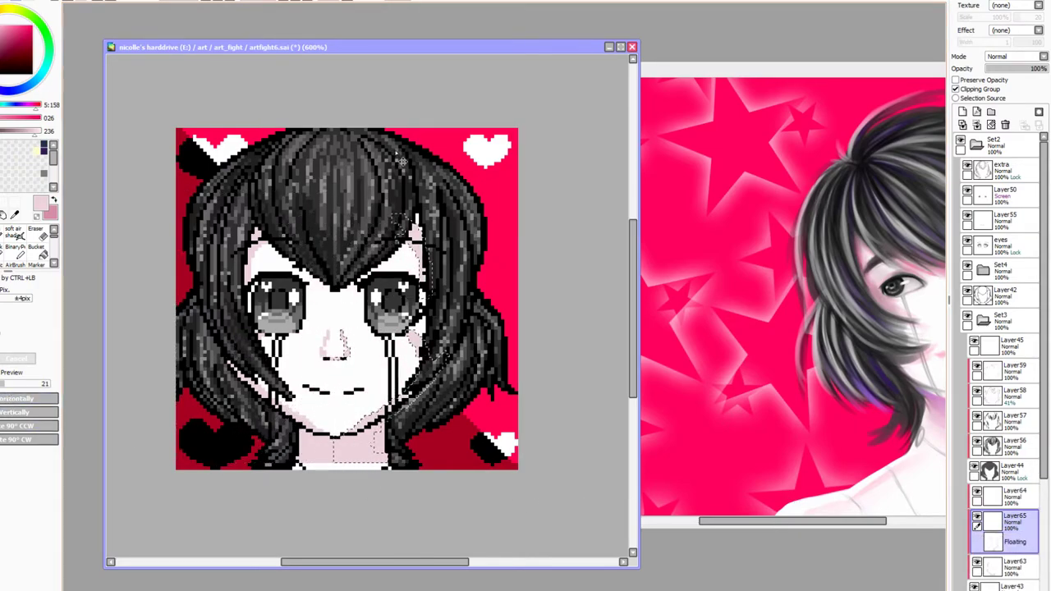
{"action": "key", "text": "ctrl+d"}
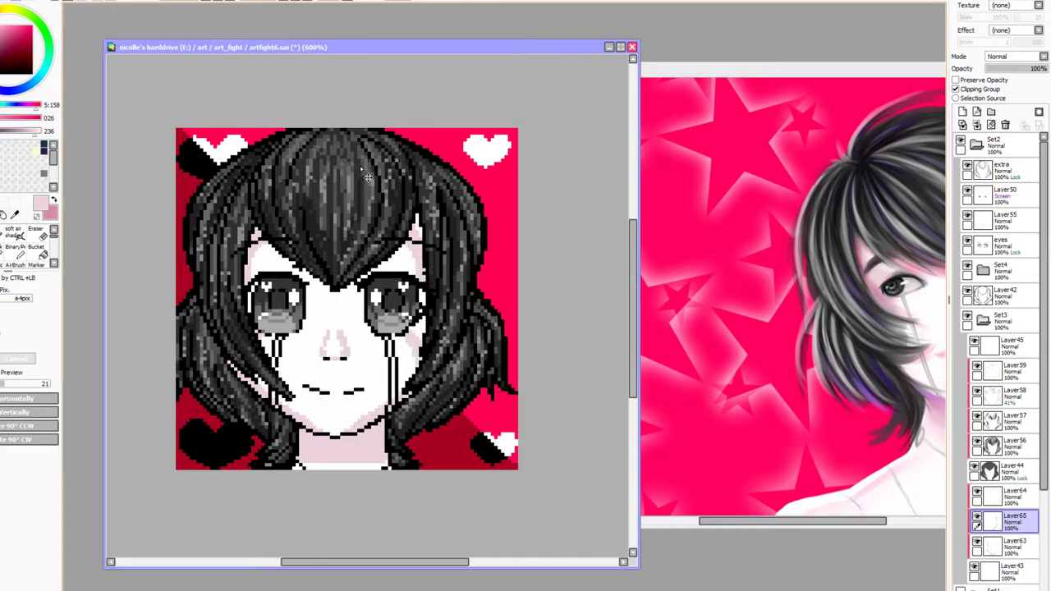
Touch up the mirrored shading with the Binary pen at sizes 5 and 1, and merge it down into Layer63
{"action": "left_click", "coordinate": [5, 234]}
{"action": "left_click", "coordinate": [18, 251]}
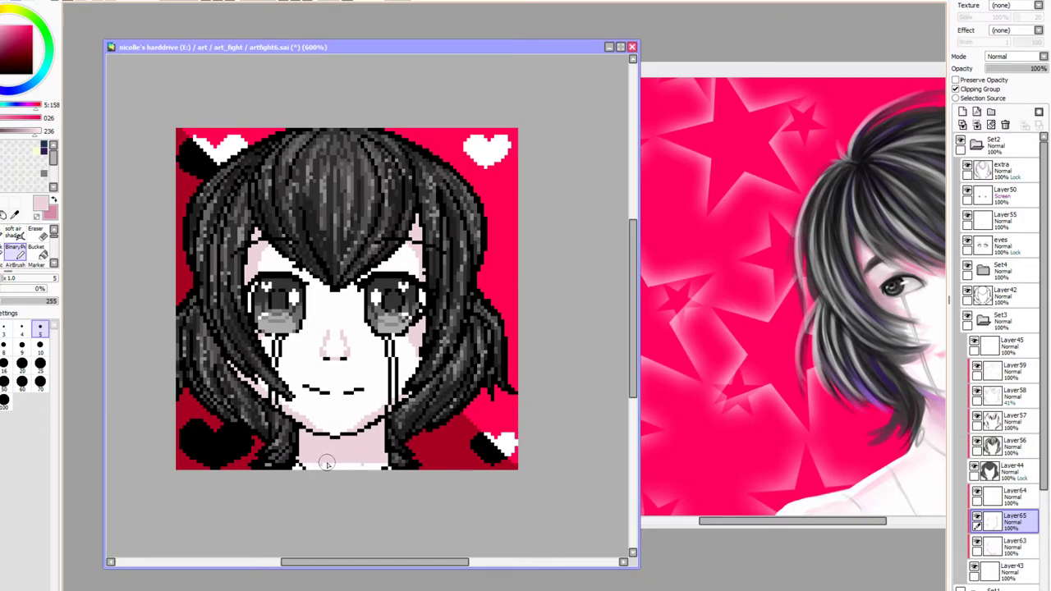
{"action": "left_click", "coordinate": [1, 329]}
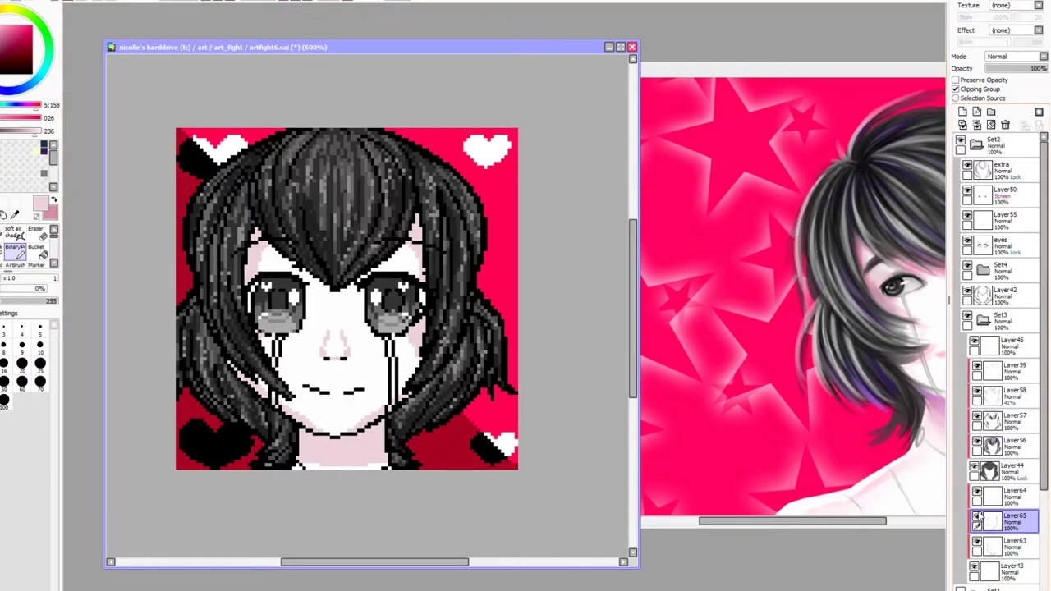
{"action": "left_click", "coordinate": [977, 518]}
{"action": "left_click", "coordinate": [976, 517]}
{"action": "left_click", "coordinate": [977, 125]}
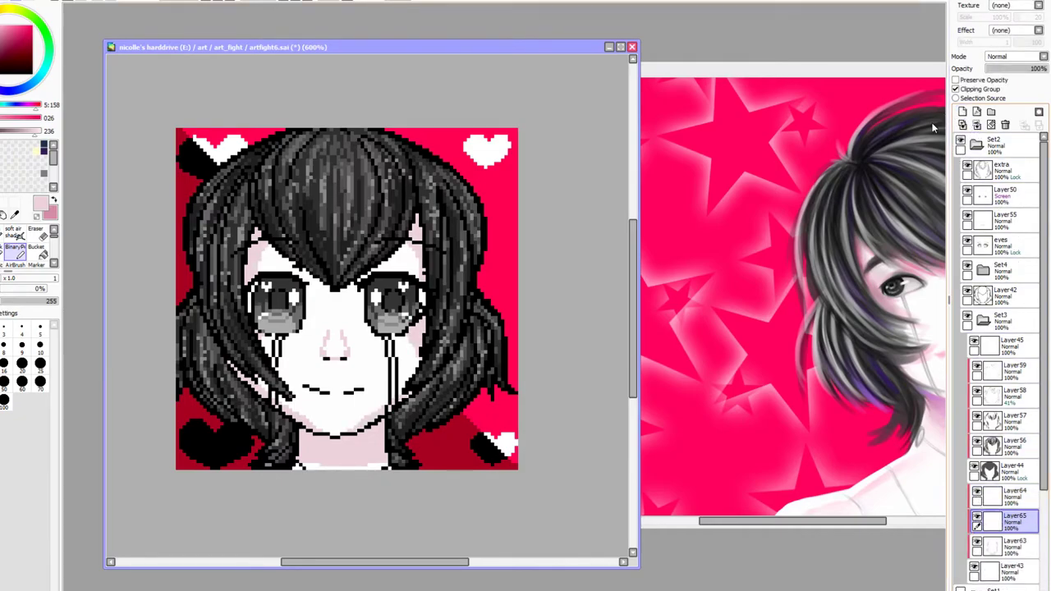
Sample a near-white pink from the forehead for Layer64 and set the Binary pen to size 10
{"action": "left_click", "coordinate": [1010, 497]}
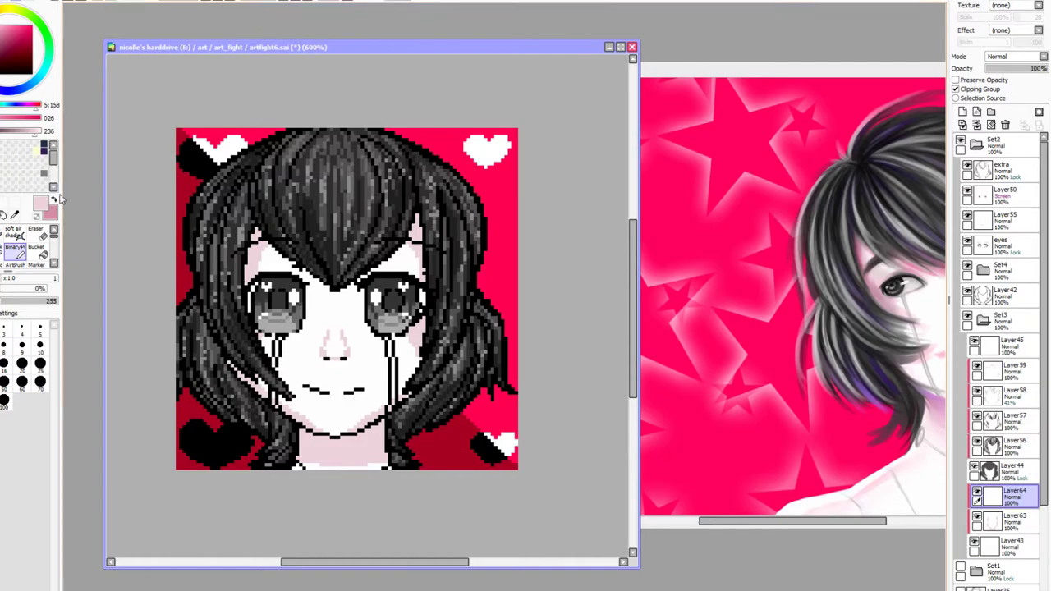
{"action": "left_click", "coordinate": [14, 215]}
{"action": "left_click", "coordinate": [271, 259]}
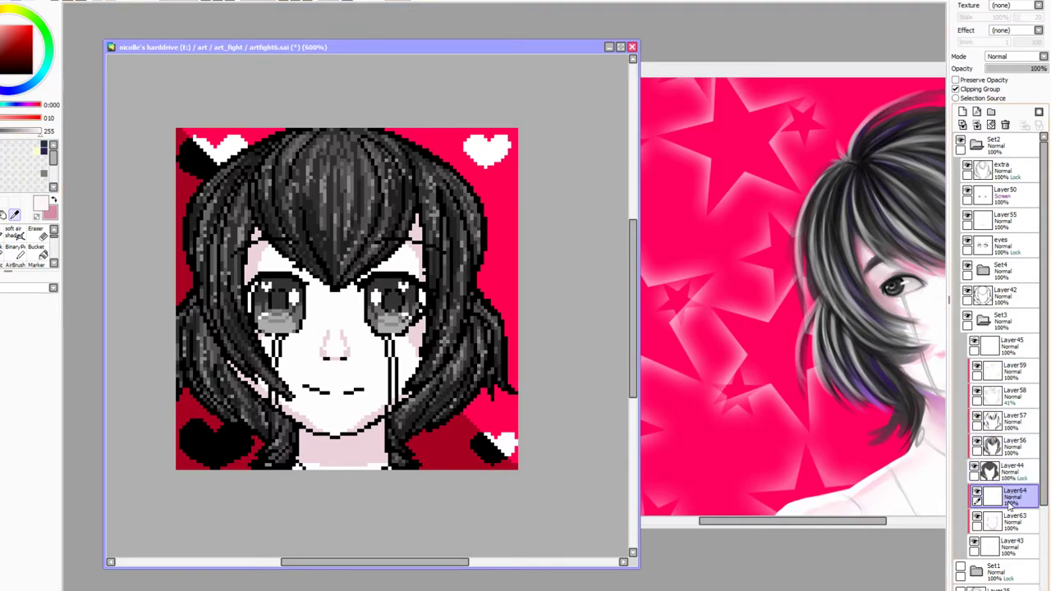
{"action": "left_click", "coordinate": [39, 264]}
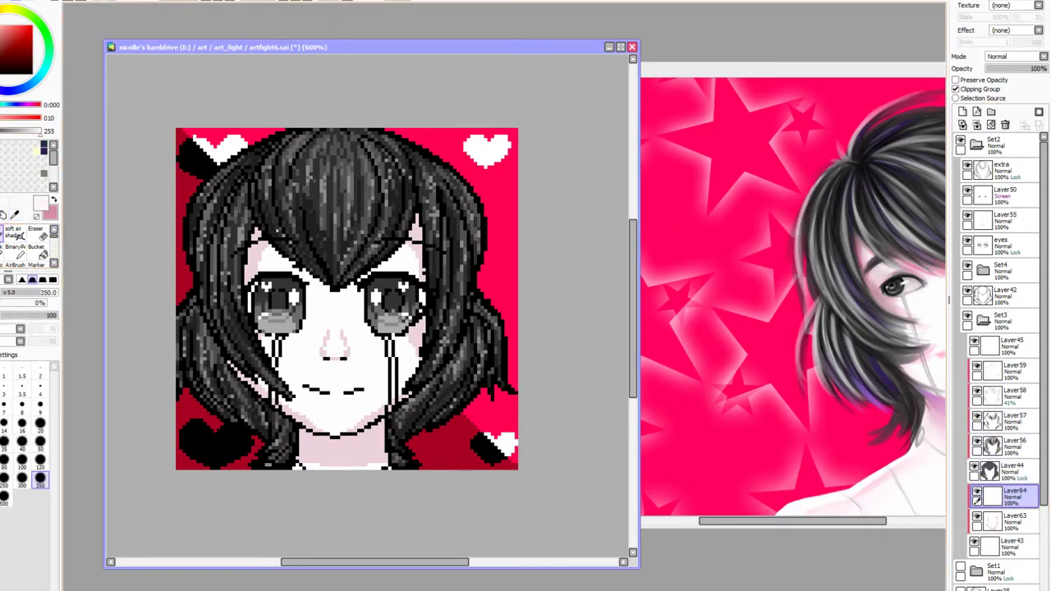
{"action": "left_click", "coordinate": [15, 247]}
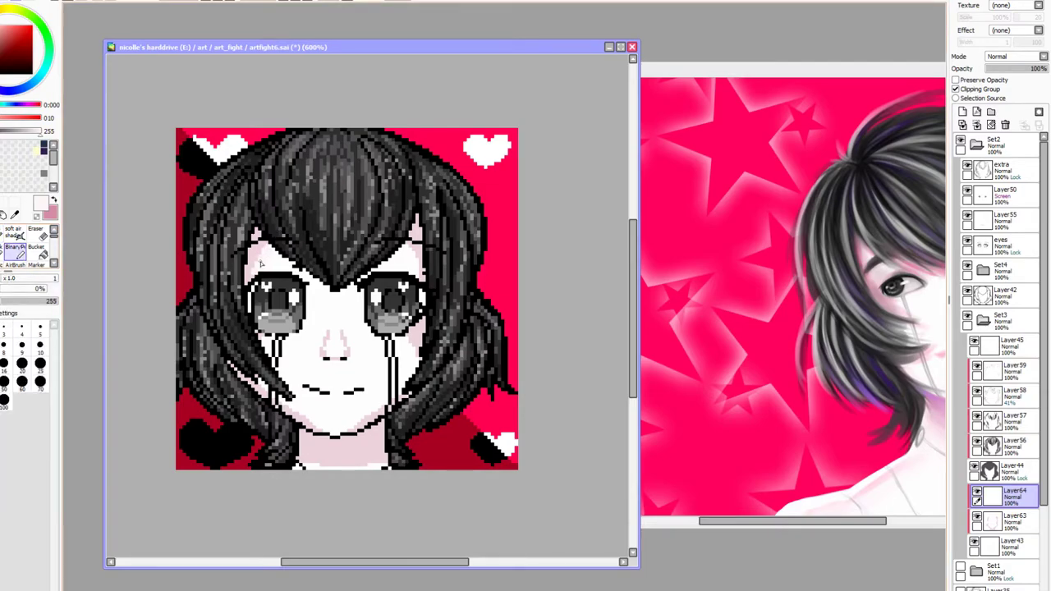
{"action": "left_click", "coordinate": [39, 345]}
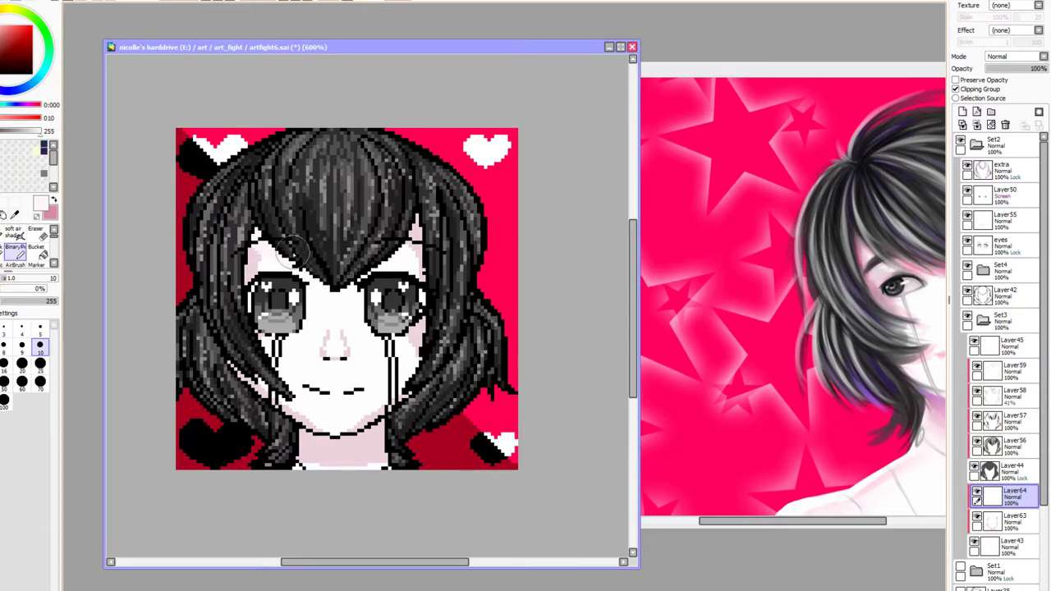
Move Layer64 directly below Layer63, keep it in the clipping group, and turn on Preserve Opacity
{"action": "left_click_drag", "start_coordinate": [1008, 494], "coordinate": [1008, 535]}
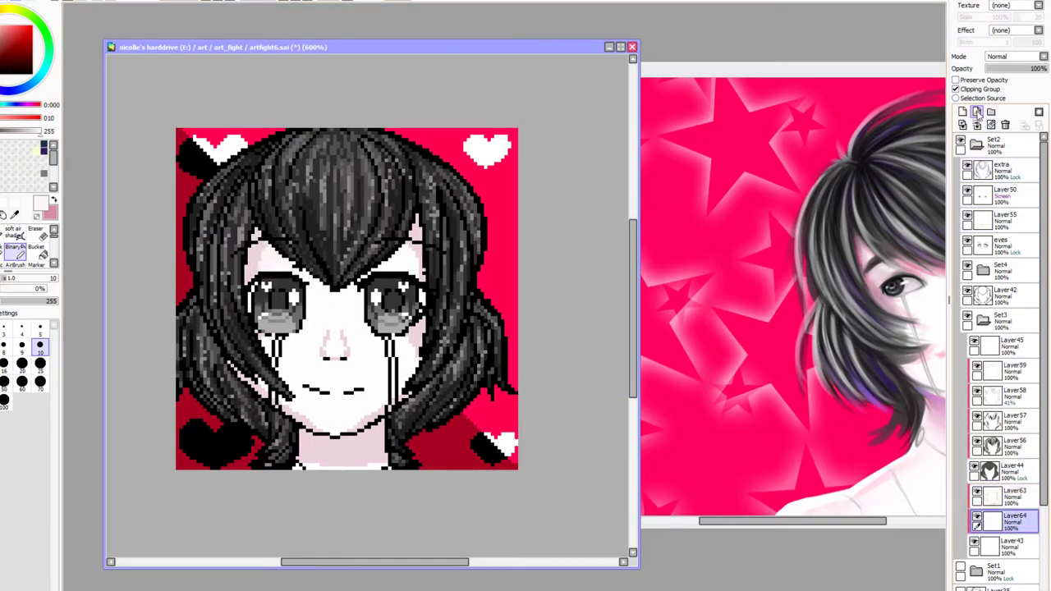
{"action": "left_click", "coordinate": [956, 89]}
{"action": "left_click", "coordinate": [955, 80]}
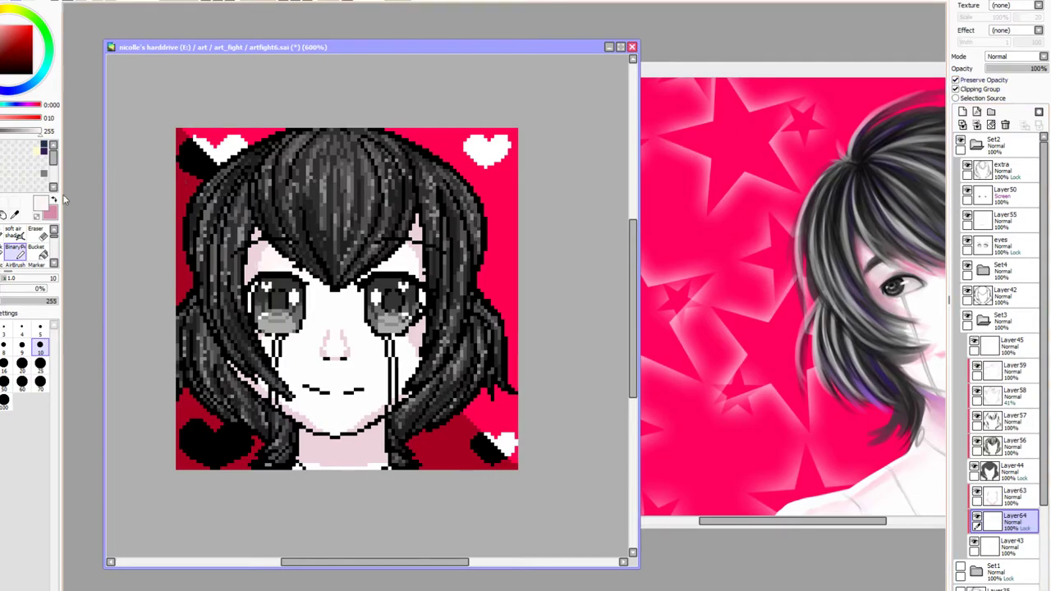
Sample a very pale pink from the temple and paint soft shading around the face shadows on Layer64 with the Binary pen at sizes 10 and 5
{"action": "left_click", "coordinate": [13, 215]}
{"action": "left_click", "coordinate": [257, 246]}
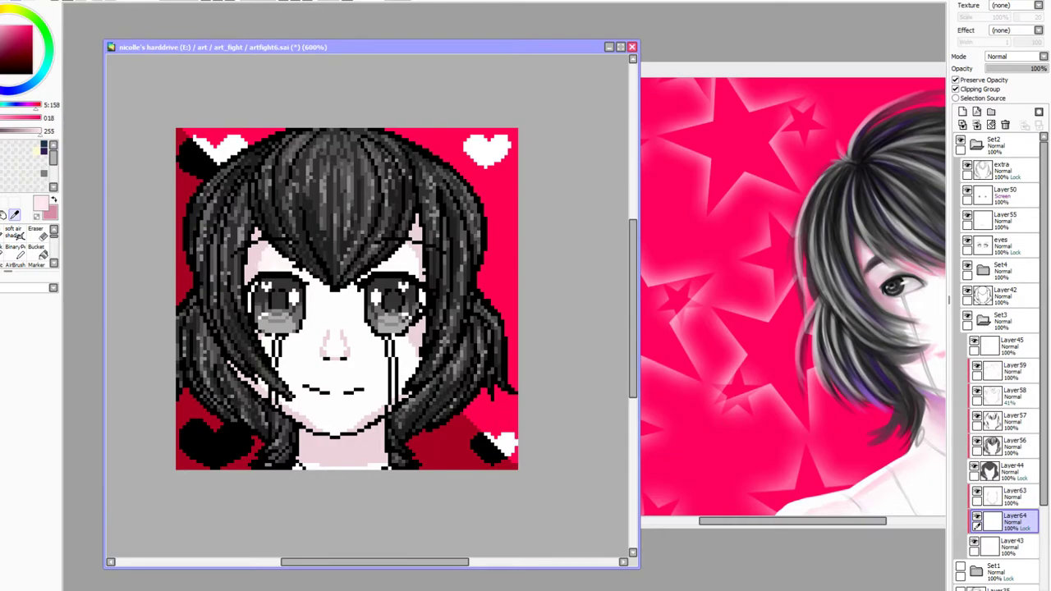
{"action": "left_click", "coordinate": [2, 234]}
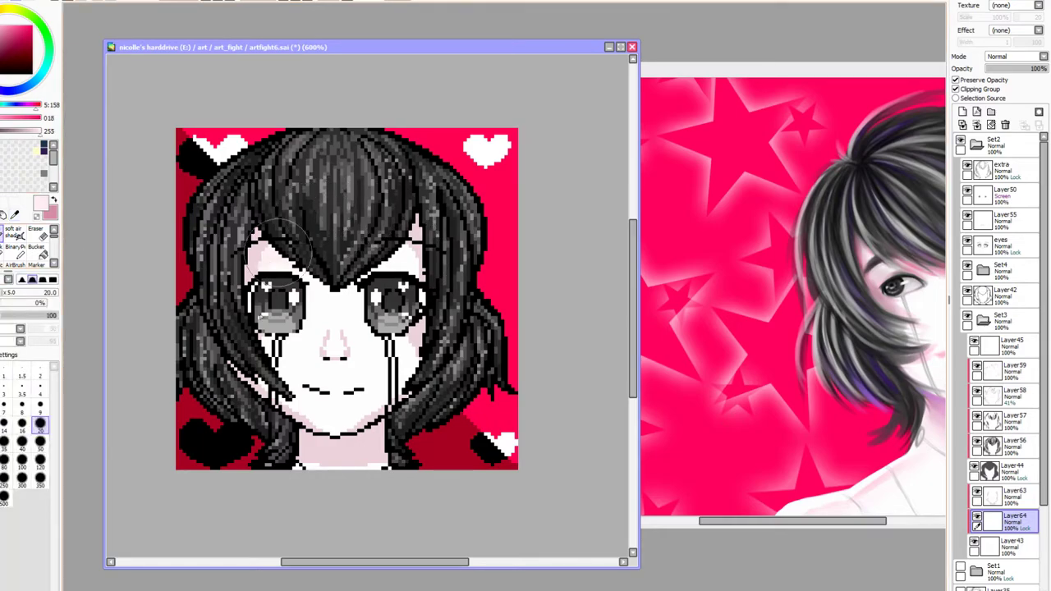
{"action": "left_click", "coordinate": [40, 405]}
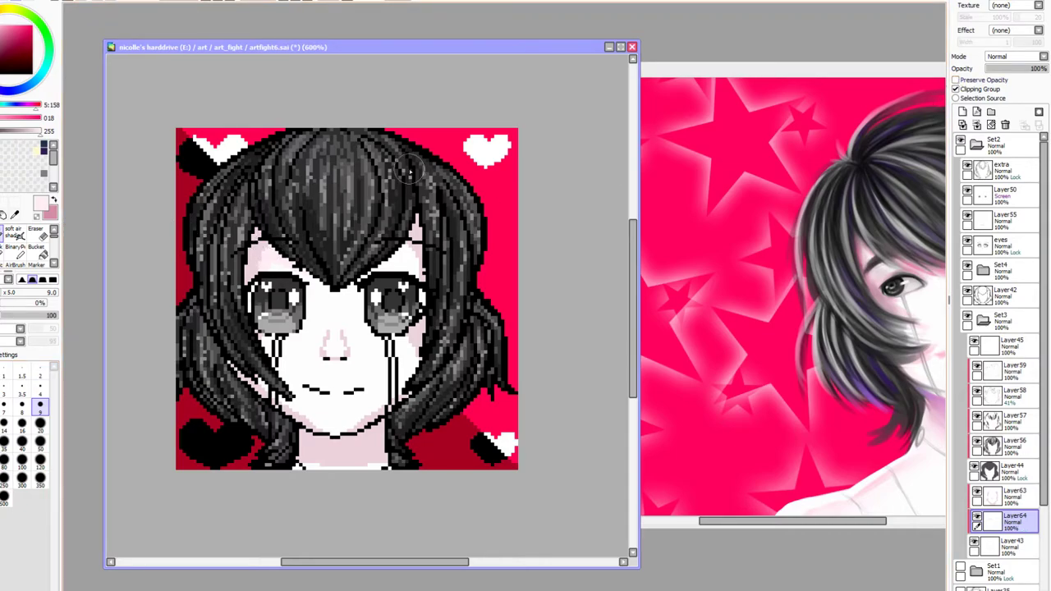
{"action": "left_click", "coordinate": [5, 249]}
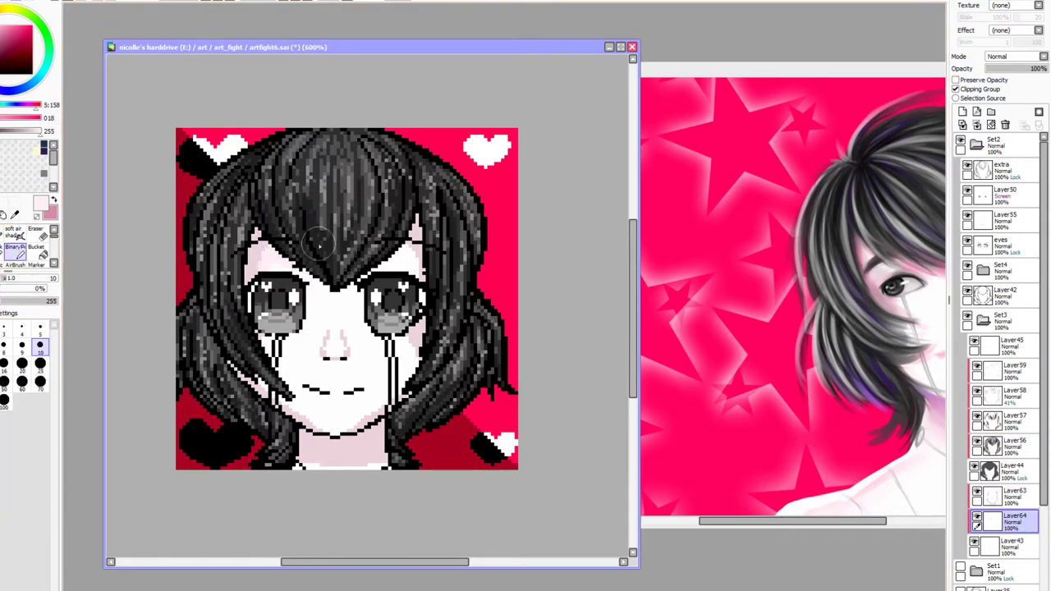
{"action": "left_click", "coordinate": [43, 327]}
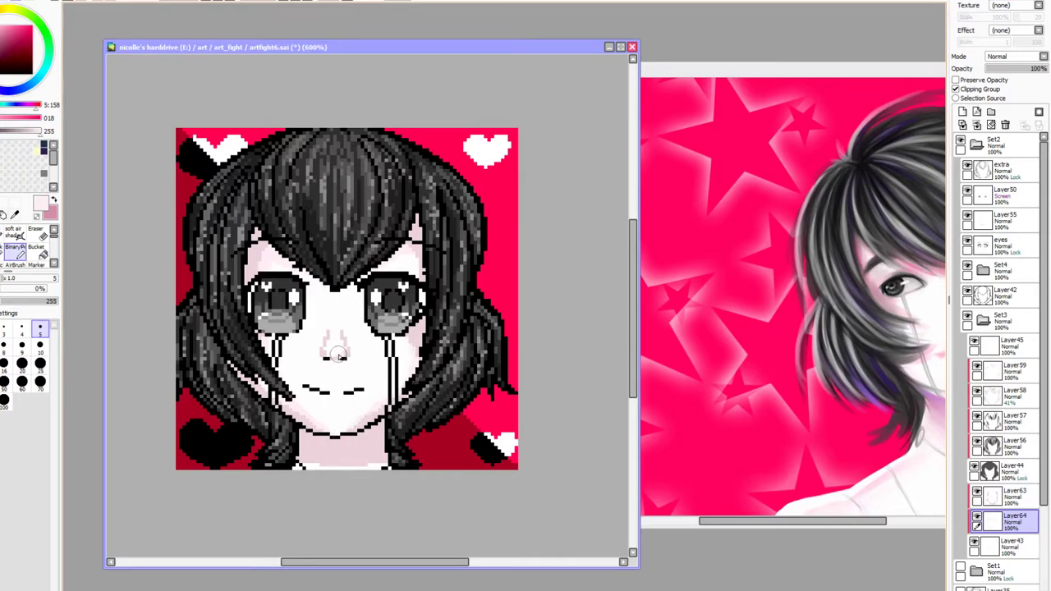
{"action": "left_click_drag", "start_coordinate": [341, 351], "coordinate": [329, 356]}
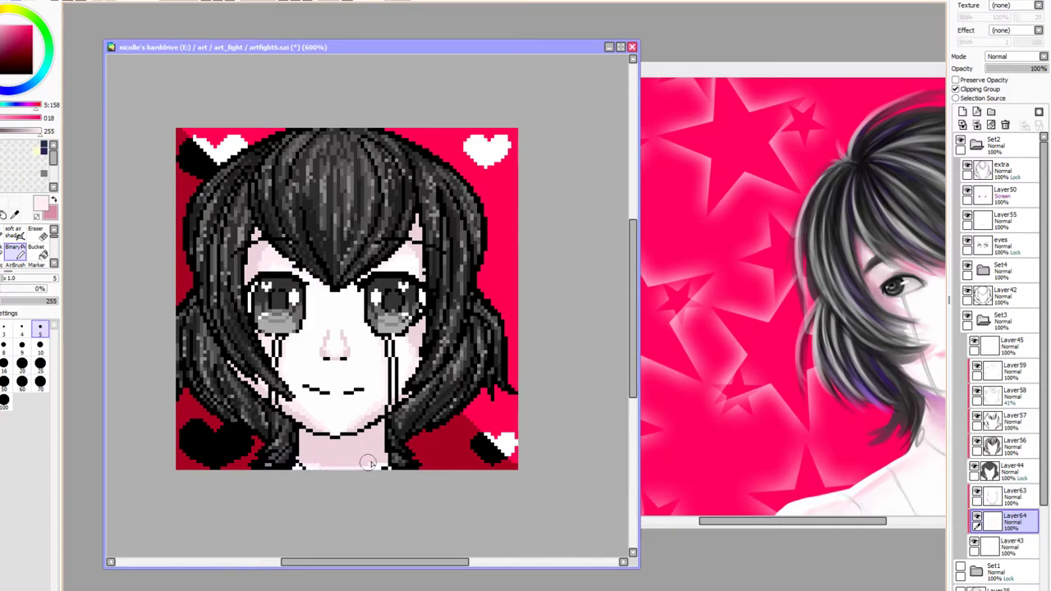
Sample a pale pink from beneath the left eye and add a new clipped layer above Layer64 for the size 5 Binary pen
{"action": "left_click", "coordinate": [14, 215]}
{"action": "left_click", "coordinate": [268, 334]}
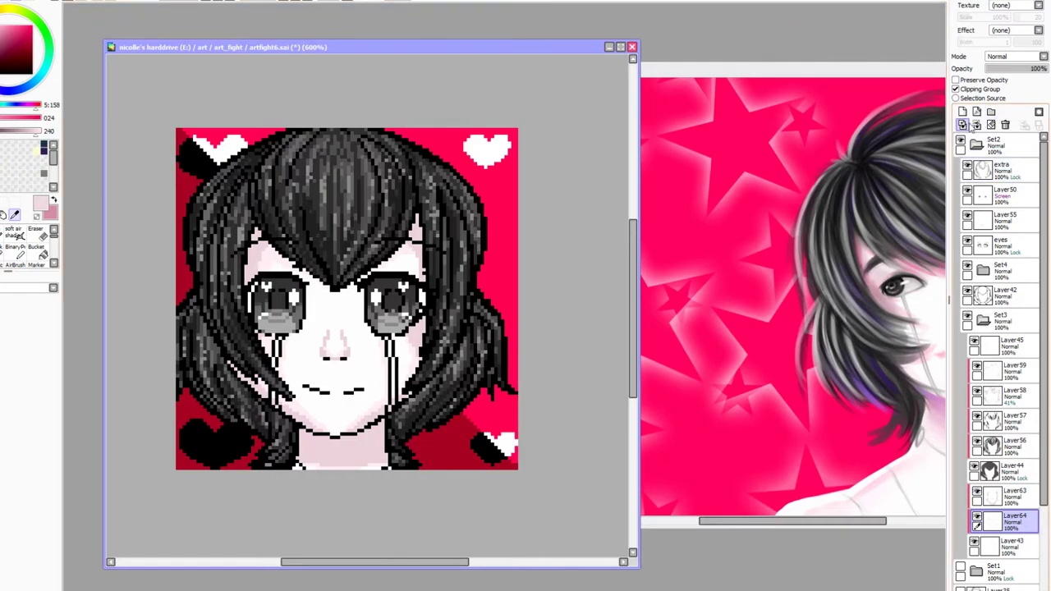
{"action": "left_click", "coordinate": [962, 111]}
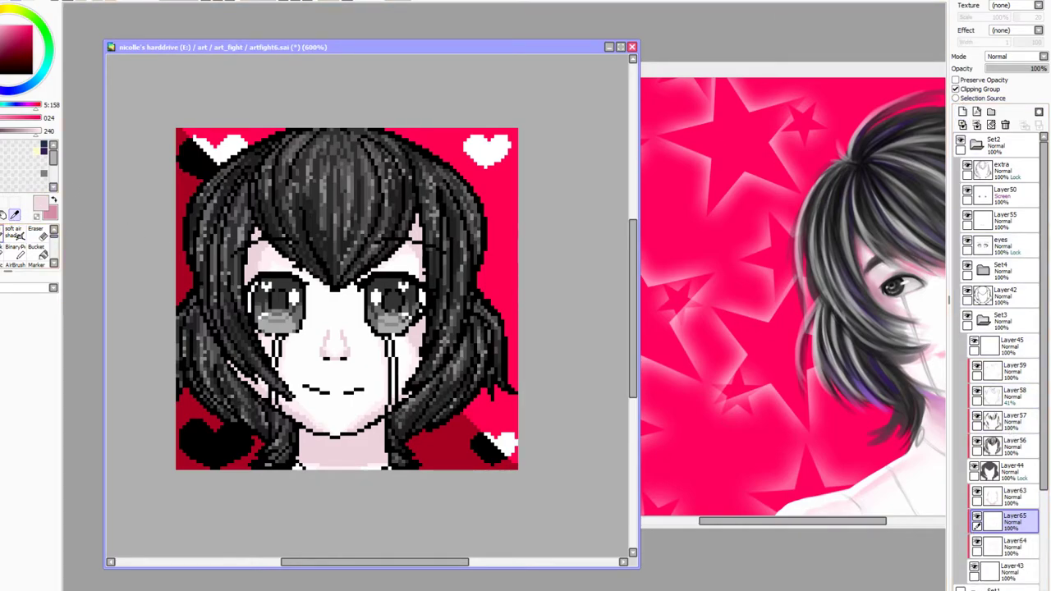
{"action": "left_click", "coordinate": [17, 246]}
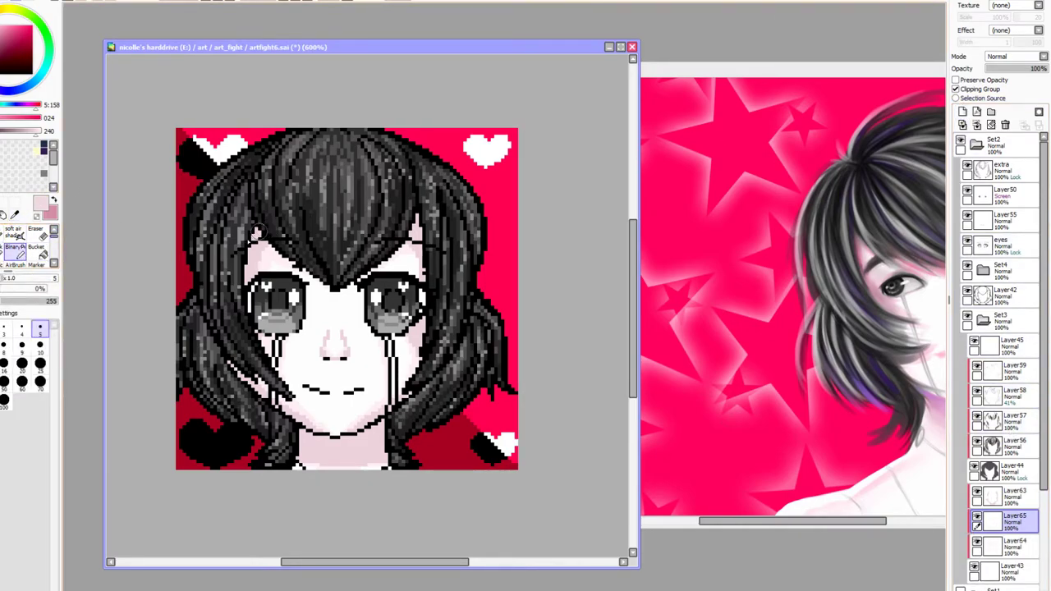
Put Layer65 above Layer63 as a clipping layer and paint pale pink blending tones on the neck shadow with the size 5 Binary pen
{"action": "left_click_drag", "start_coordinate": [1023, 522], "coordinate": [1029, 501]}
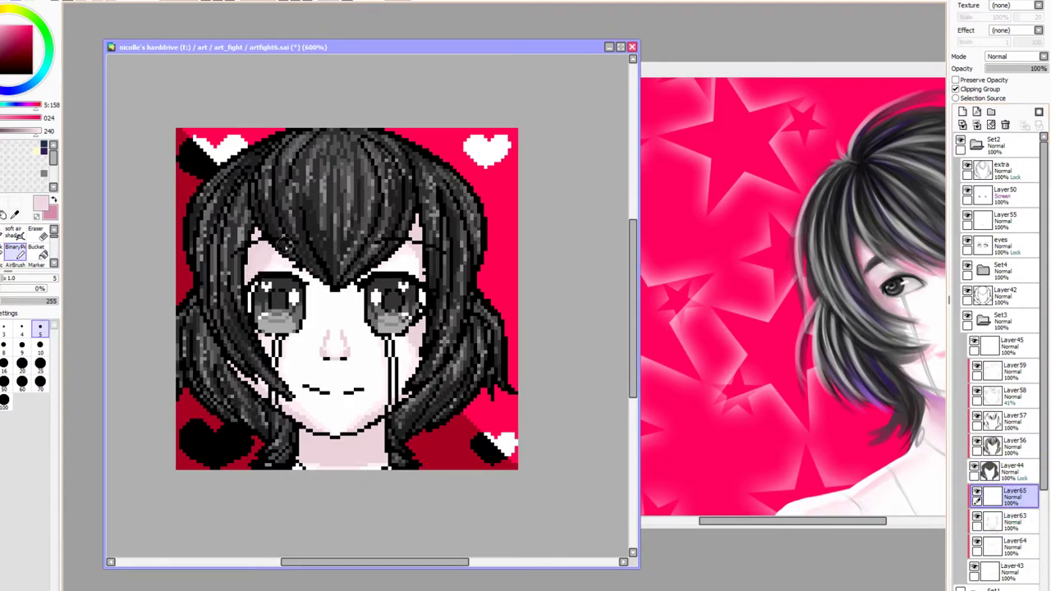
{"action": "key", "text": "ctrl+z"}
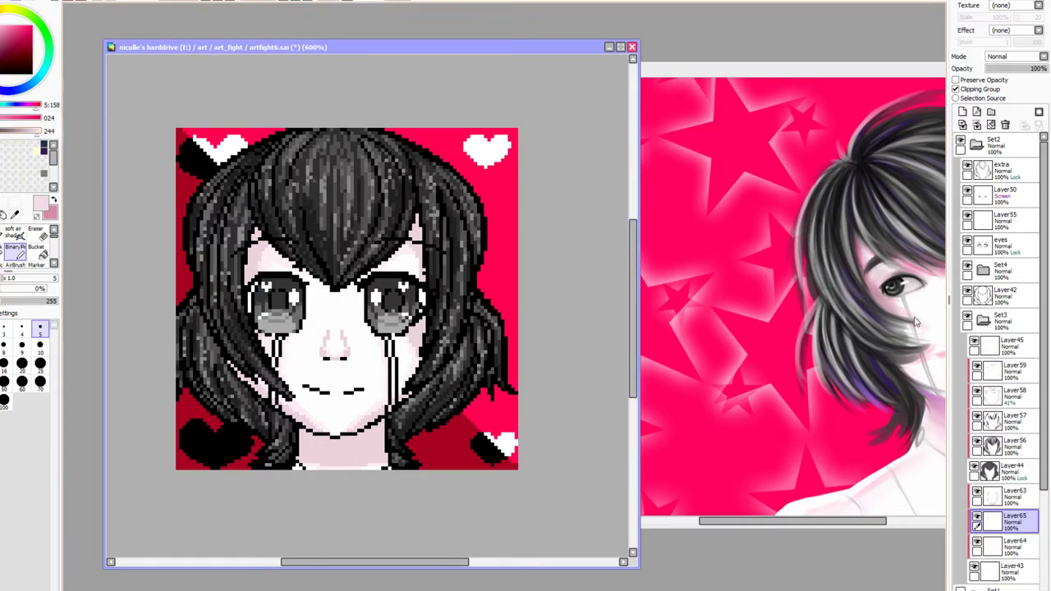
{"action": "left_click", "coordinate": [1004, 125]}
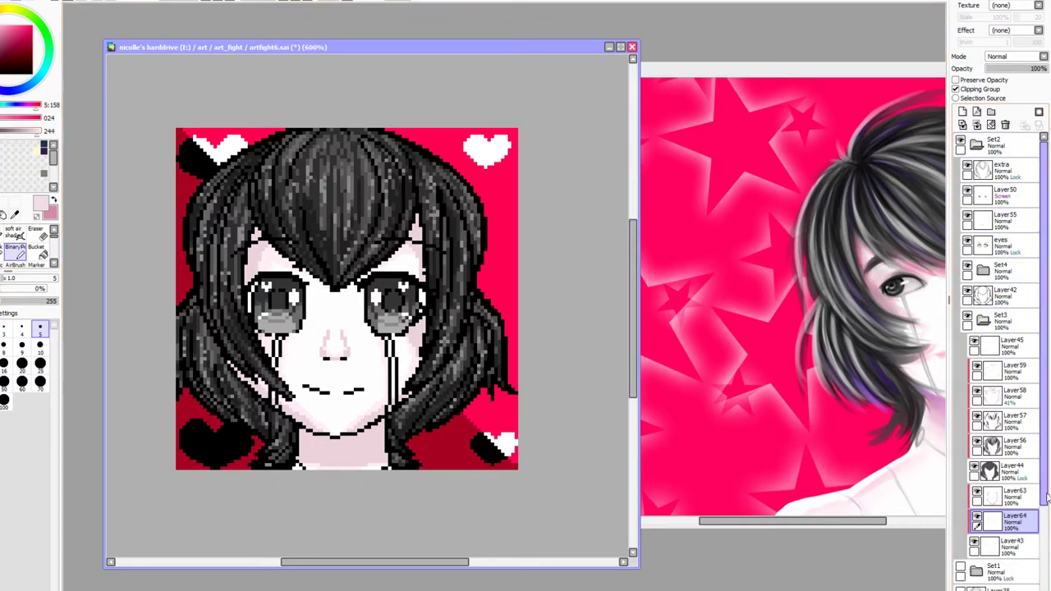
{"action": "key", "text": "ctrl+z"}
{"action": "left_click", "coordinate": [955, 90]}
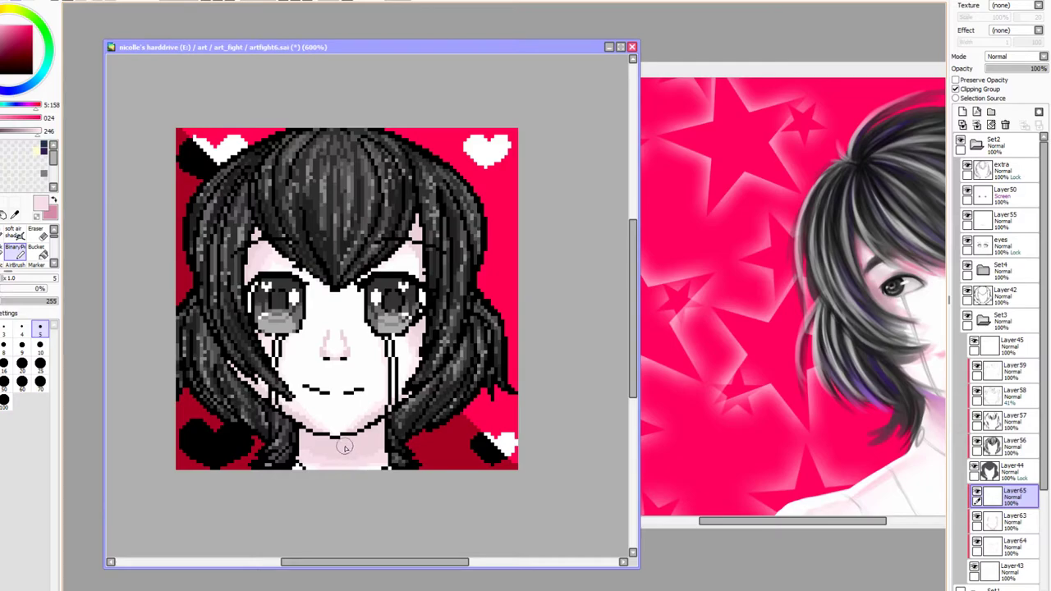
Sample a shadow pink near the left temple and add a new clipped layer without opacity lock above Layer65 for the size 2 Binary pen
{"action": "left_click", "coordinate": [14, 215]}
{"action": "left_click", "coordinate": [257, 234]}
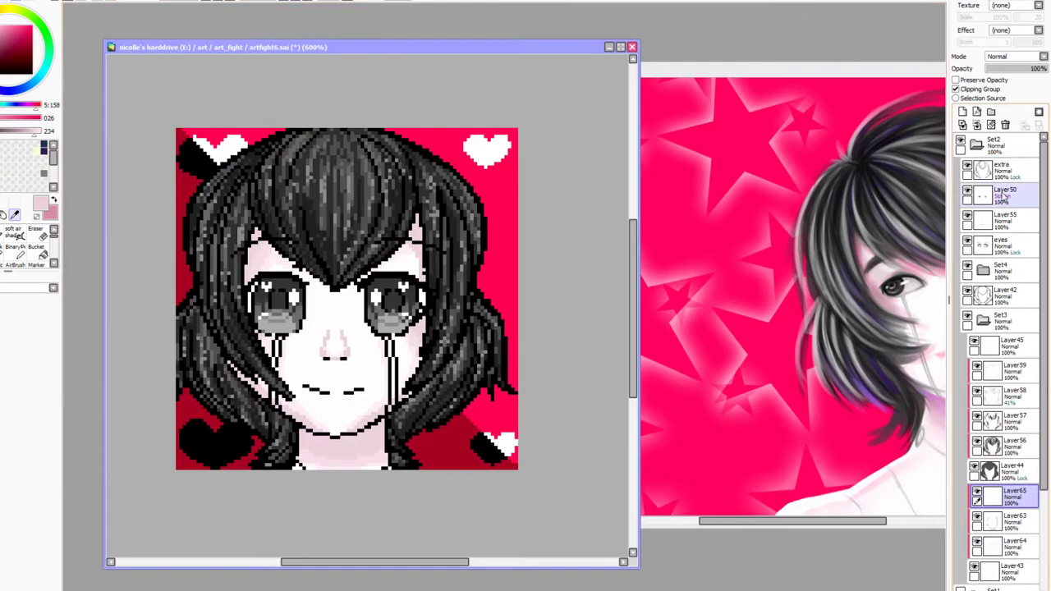
{"action": "left_click", "coordinate": [963, 112]}
{"action": "left_click", "coordinate": [956, 80]}
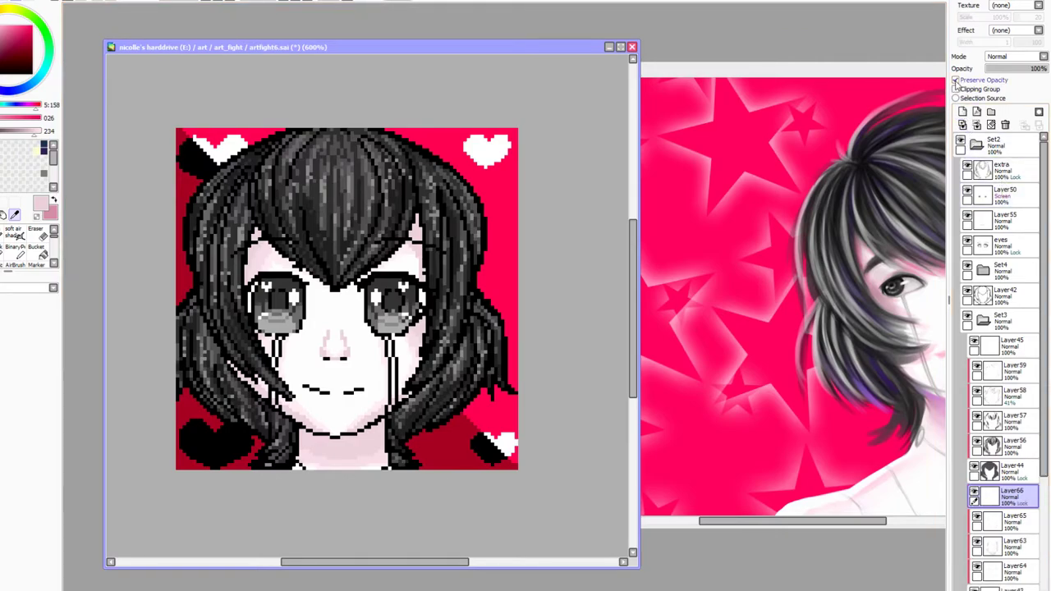
{"action": "left_click", "coordinate": [15, 246]}
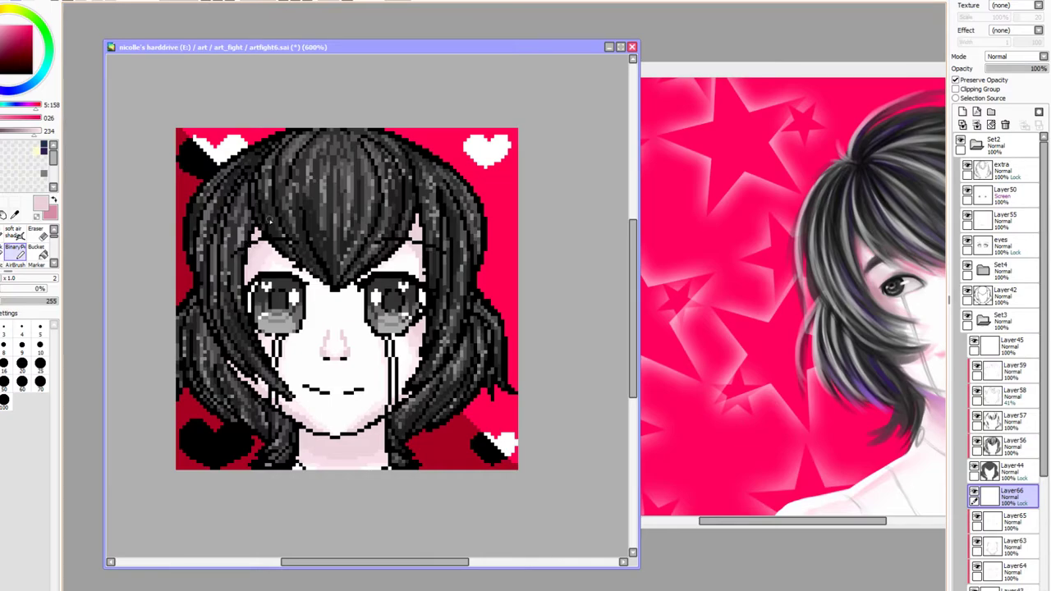
{"action": "left_click", "coordinate": [956, 79]}
{"action": "left_click", "coordinate": [956, 88]}
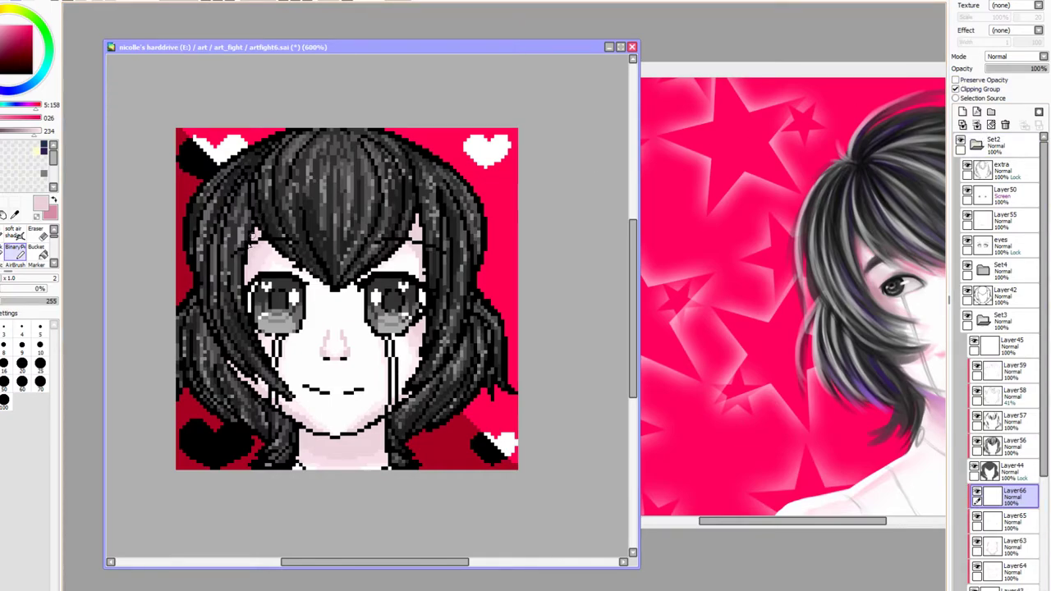
Darken the pale pink to a value of 216 and paint fine shadow strokes on Layer66 with the size 2 Binary pen
{"action": "left_click", "coordinate": [32, 133]}
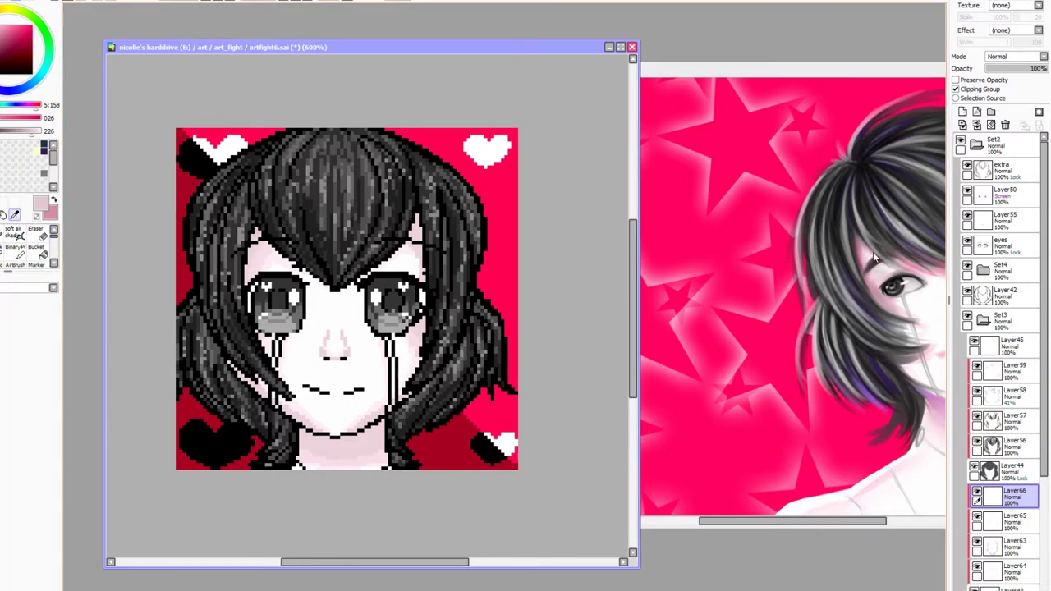
{"action": "left_click", "coordinate": [910, 264]}
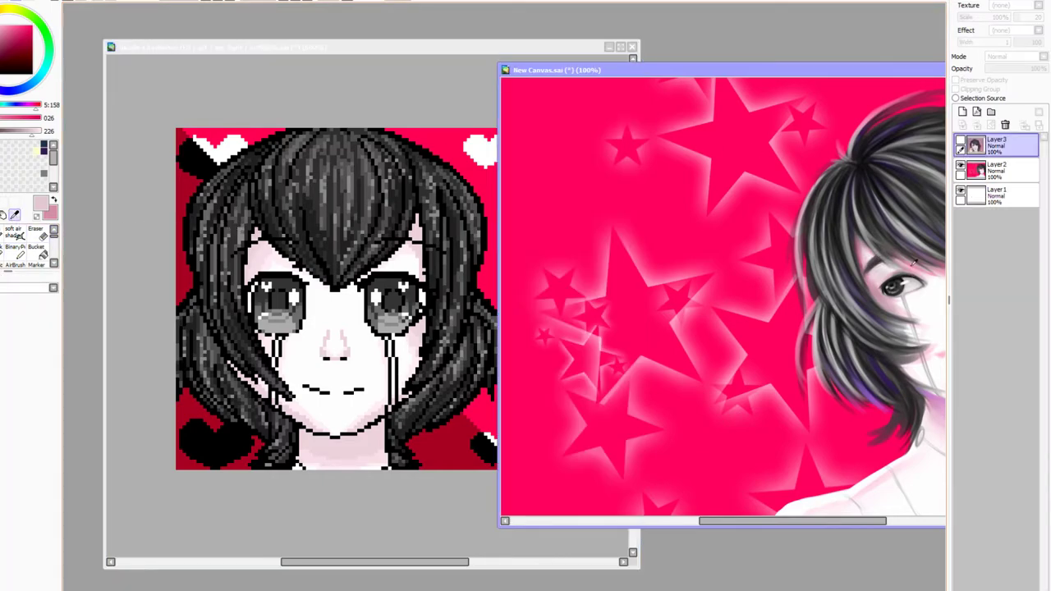
{"action": "left_click", "coordinate": [12, 231]}
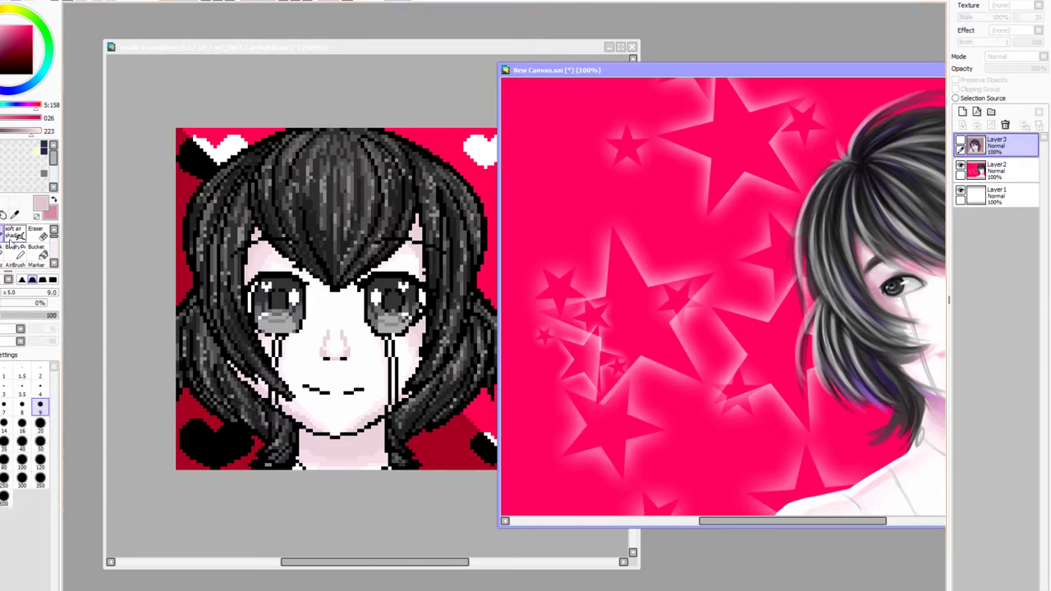
{"action": "left_click", "coordinate": [16, 246]}
{"action": "left_click", "coordinate": [258, 225]}
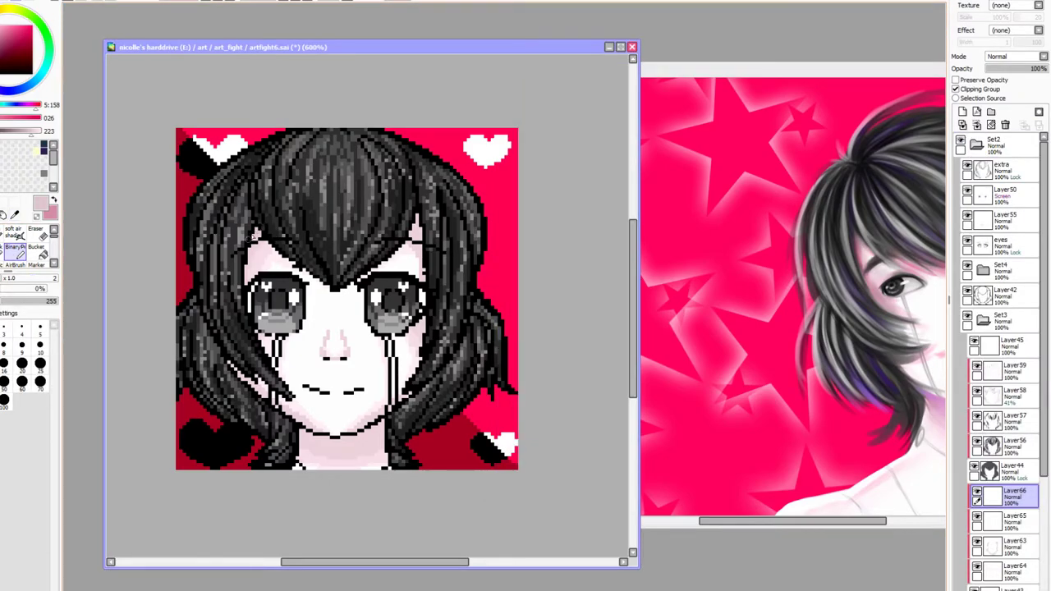
{"action": "left_click", "coordinate": [29, 132]}
{"action": "left_click_drag", "start_coordinate": [225, 356], "coordinate": [247, 388]}
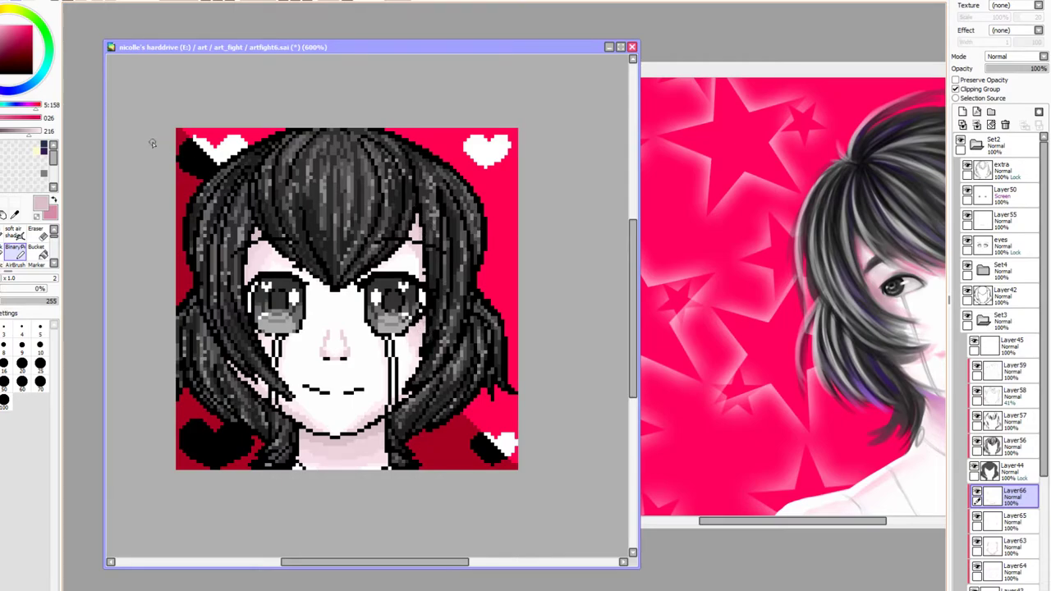
Preserve Layer66's opacity and recolour its shadow strokes pale purple with the Binary pen at size 25
{"action": "left_click", "coordinate": [957, 81]}
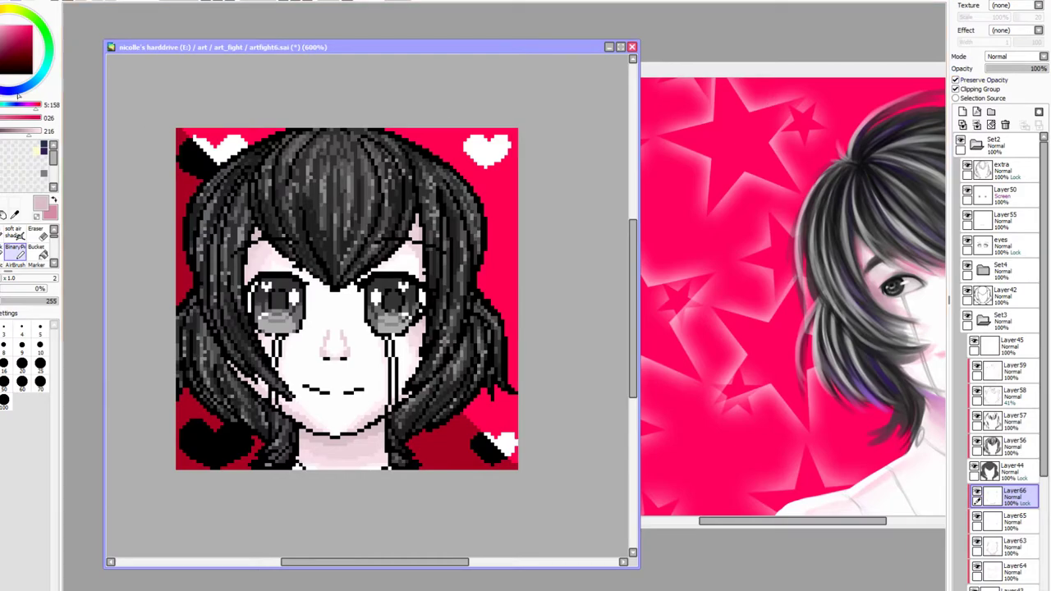
{"action": "left_click", "coordinate": [2, 88]}
{"action": "left_click", "coordinate": [40, 363]}
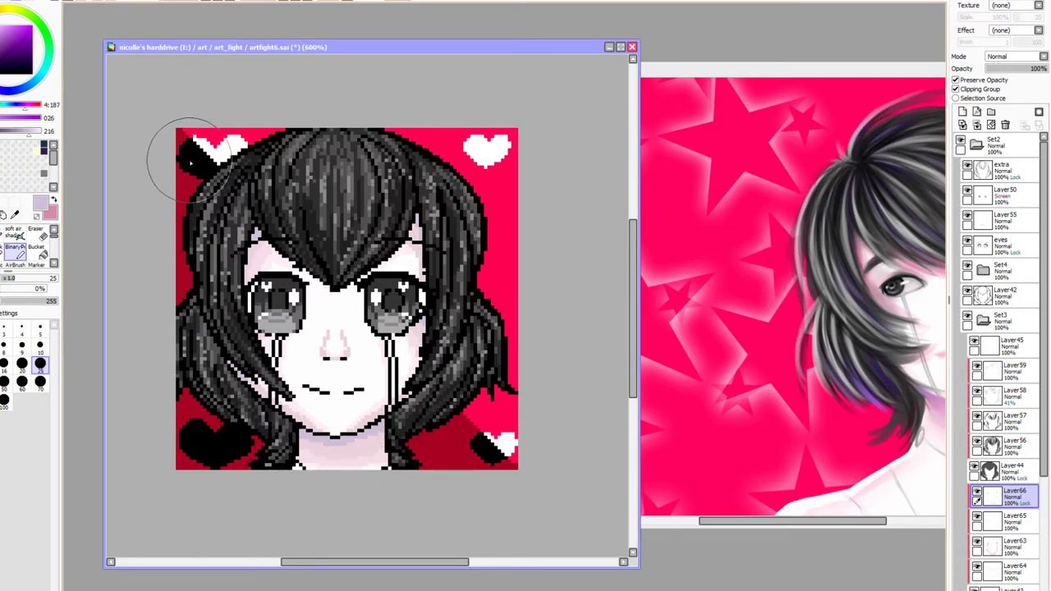
Examine the whole icon at 100% and at 400% zoom
{"action": "left_click", "coordinate": [206, 2]}
{"action": "left_click", "coordinate": [204, 3]}
{"action": "left_click", "coordinate": [203, 2]}
{"action": "left_click", "coordinate": [202, 2]}
{"action": "left_click", "coordinate": [200, 3]}
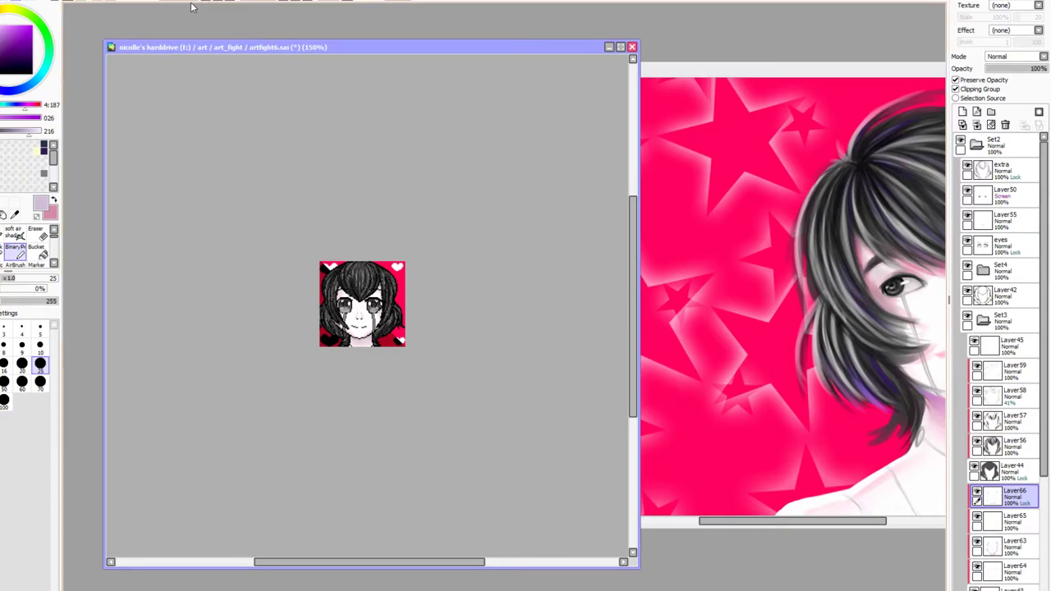
{"action": "left_click", "coordinate": [209, 2]}
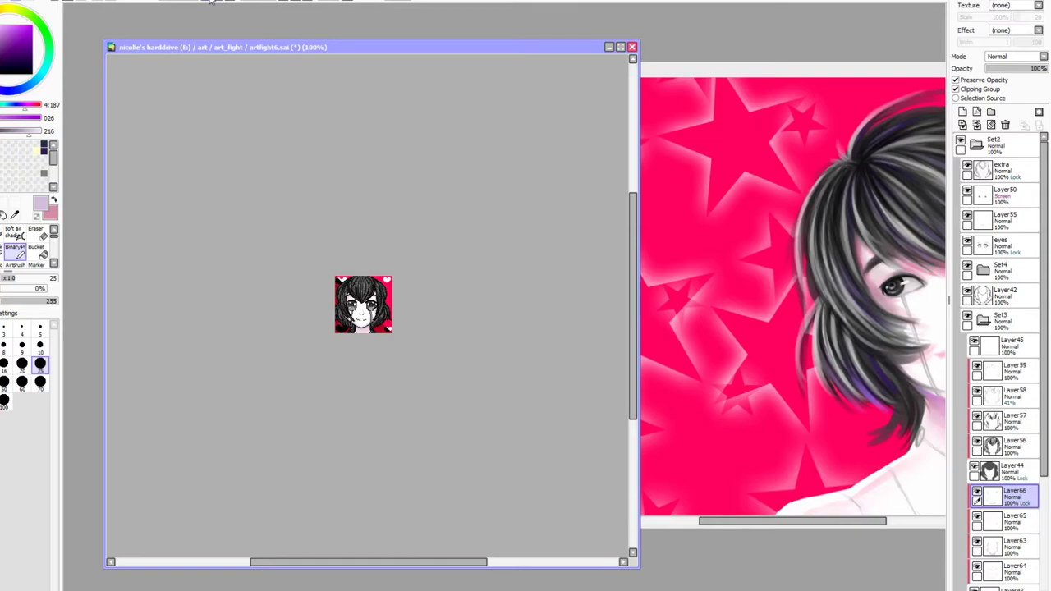
{"action": "left_click", "coordinate": [218, 2]}
{"action": "left_click", "coordinate": [219, 3]}
{"action": "left_click", "coordinate": [219, 3]}
{"action": "left_click", "coordinate": [219, 3]}
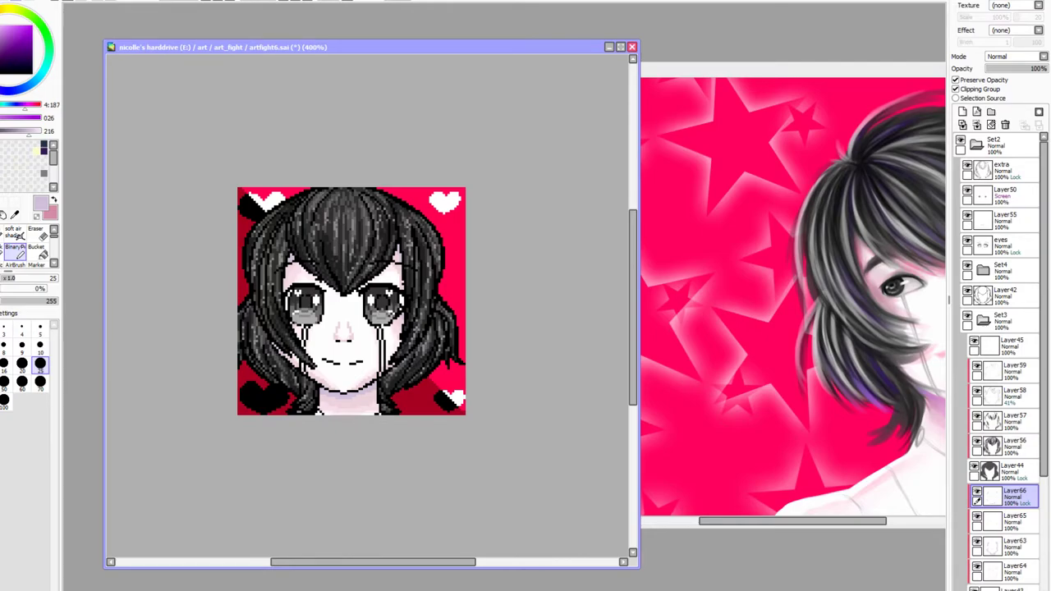
Save the finished portrait icon and close its canvas
{"action": "key", "text": "ctrl+s"}
{"action": "key", "text": "alt+Tab"}
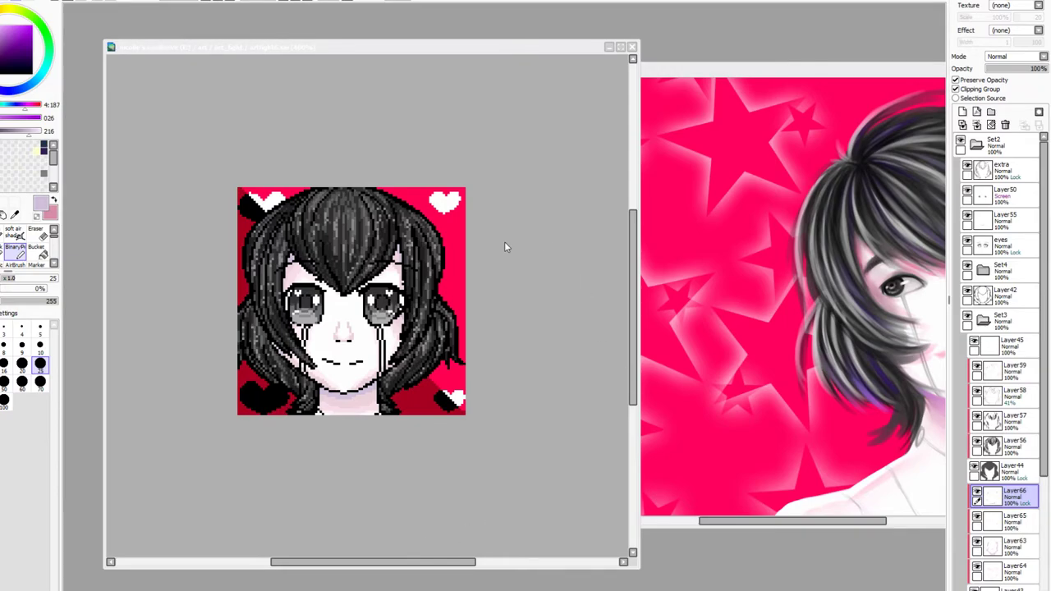
{"action": "left_click", "coordinate": [632, 47]}
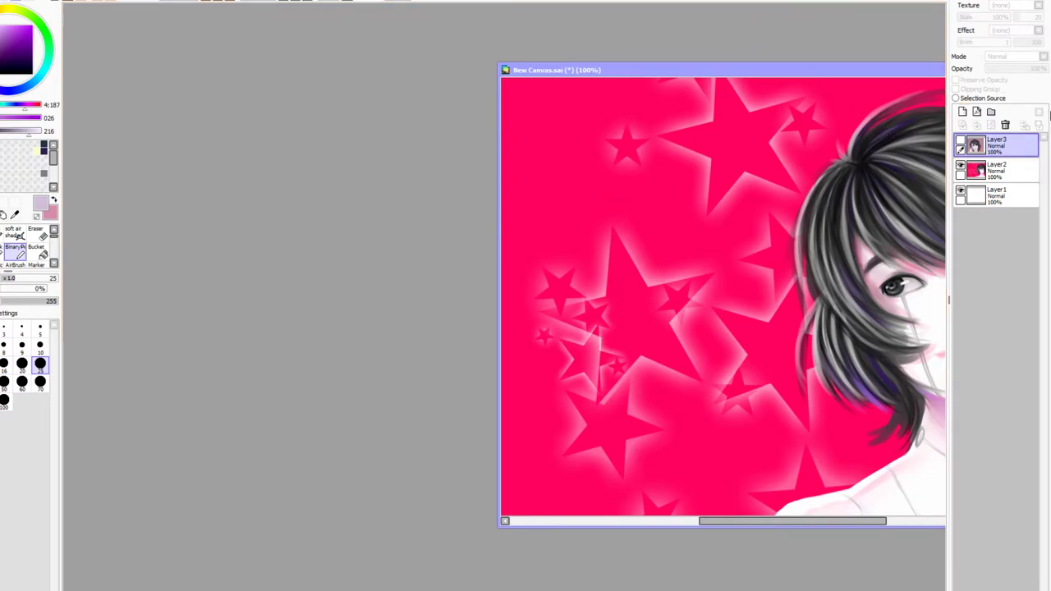
Delete Layer3 and Layer2 from the reference canvas, keeping only the blank Layer1
{"action": "left_click", "coordinate": [1007, 125]}
{"action": "left_click", "coordinate": [1007, 125]}
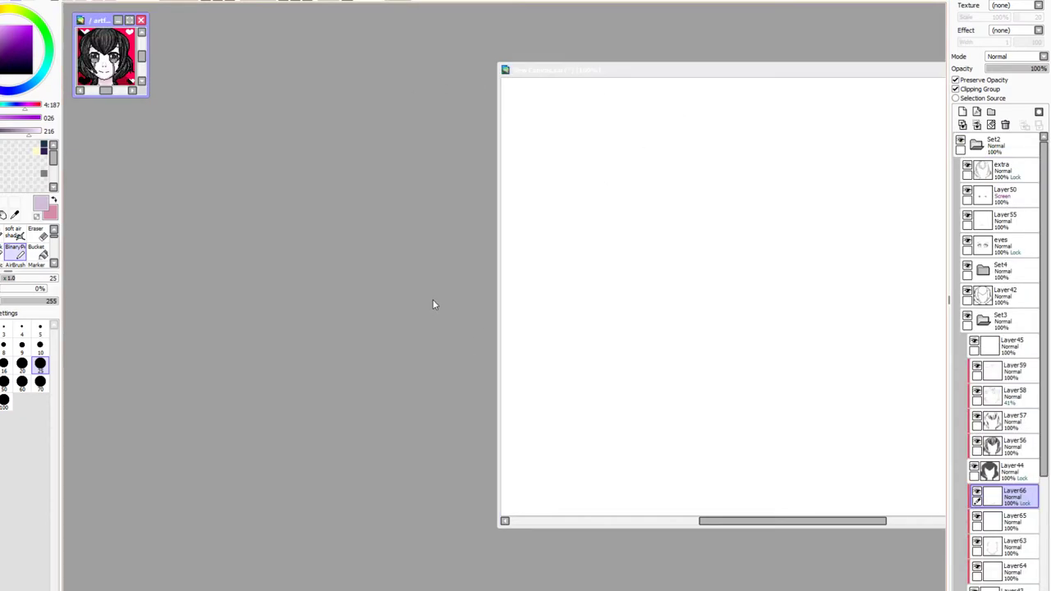
Collapse Set2, delete every layer of the icon canvas above the red Layer34, and enlarge the canvas window
{"action": "left_click", "coordinate": [1003, 146]}
{"action": "left_click", "coordinate": [975, 145]}
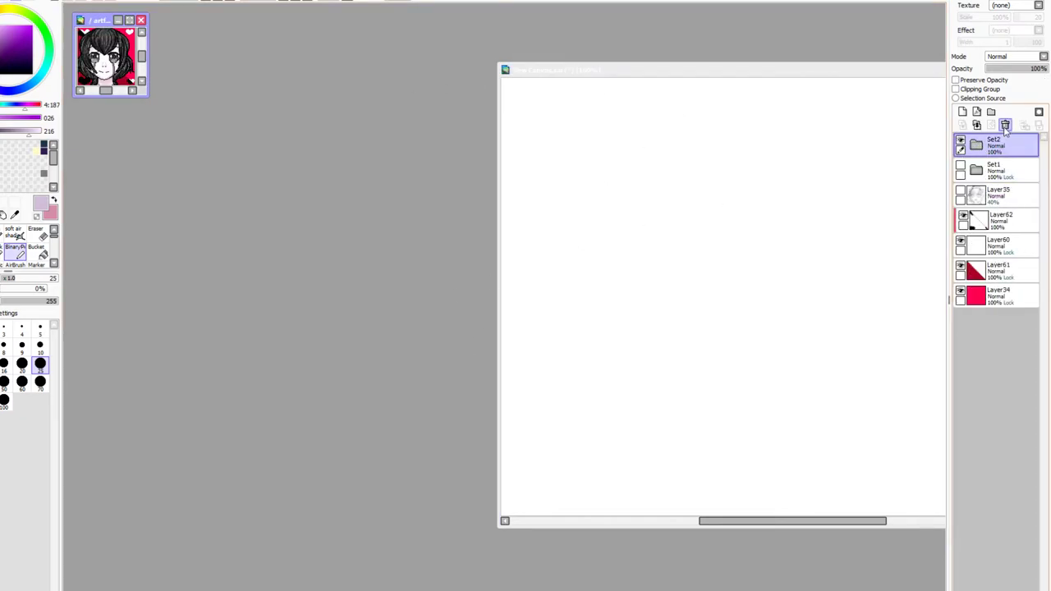
{"action": "left_click", "coordinate": [1005, 125]}
{"action": "left_click", "coordinate": [1005, 124]}
{"action": "left_click", "coordinate": [1005, 125]}
{"action": "left_click", "coordinate": [1005, 125]}
{"action": "left_click", "coordinate": [1005, 125]}
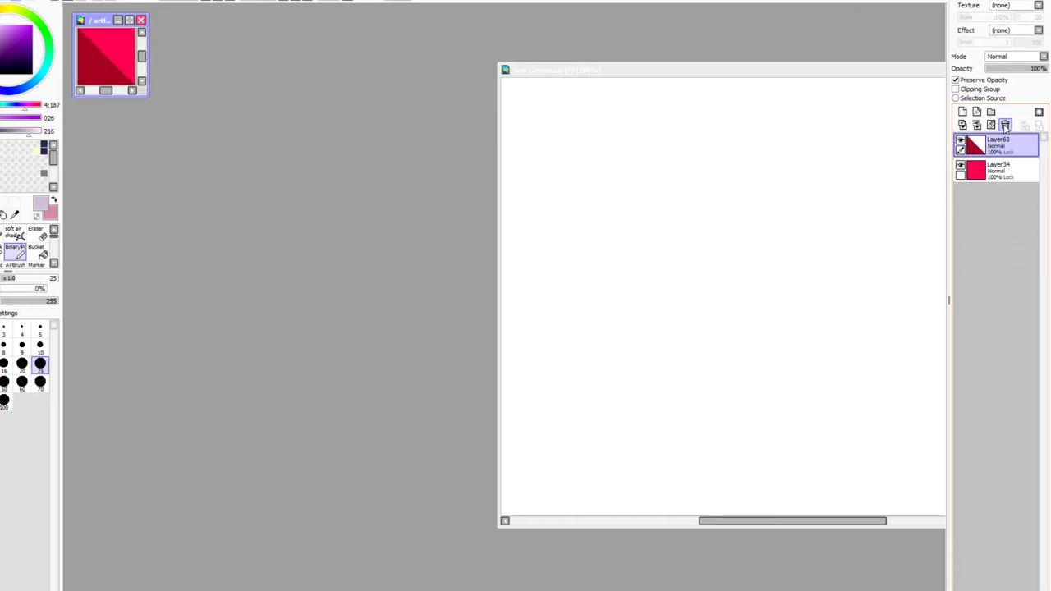
{"action": "left_click", "coordinate": [1005, 125]}
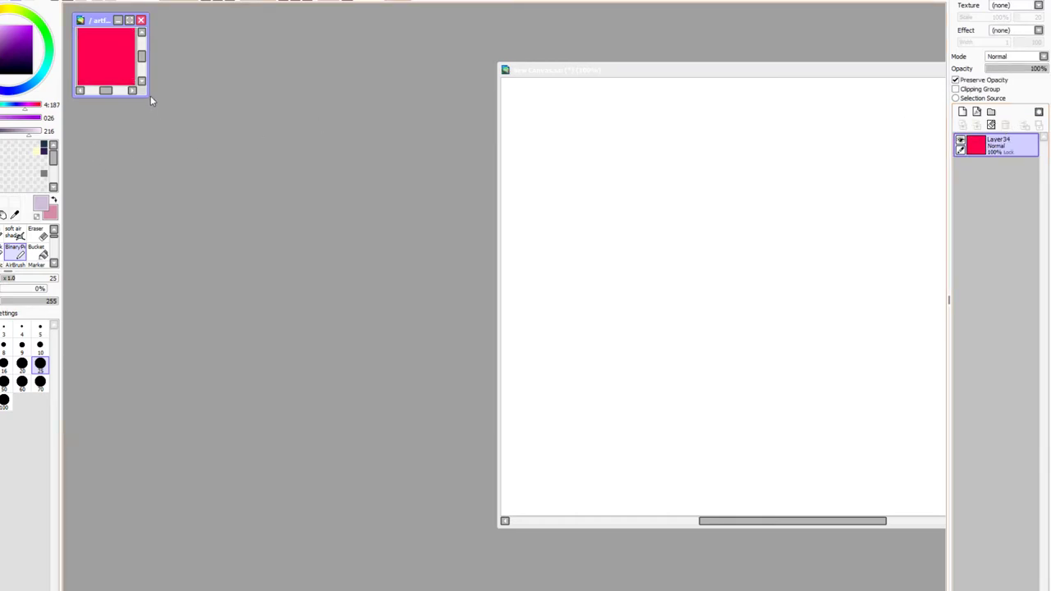
{"action": "left_click_drag", "start_coordinate": [150, 98], "coordinate": [629, 506]}
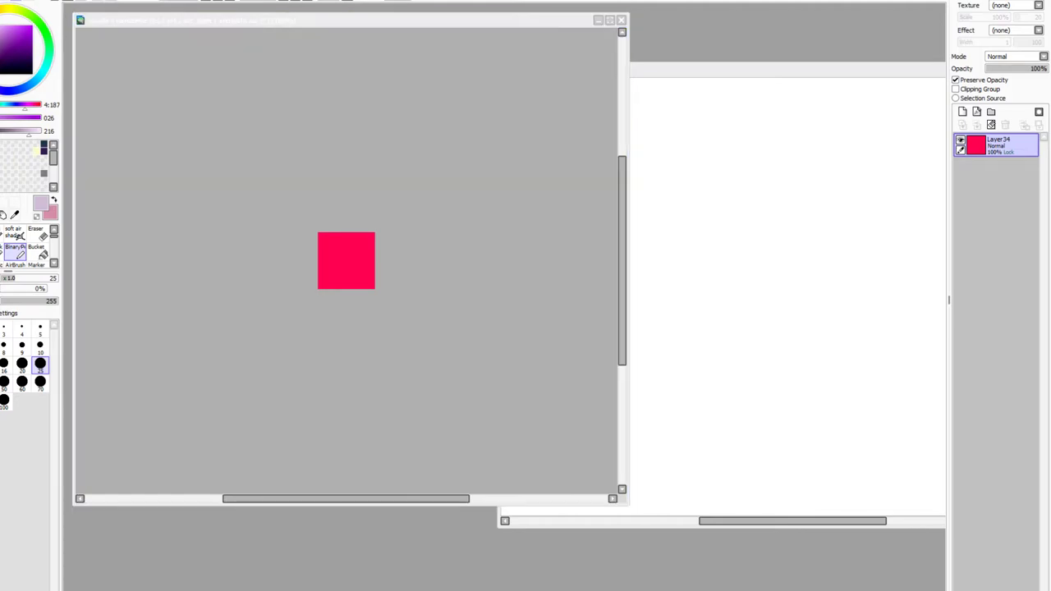
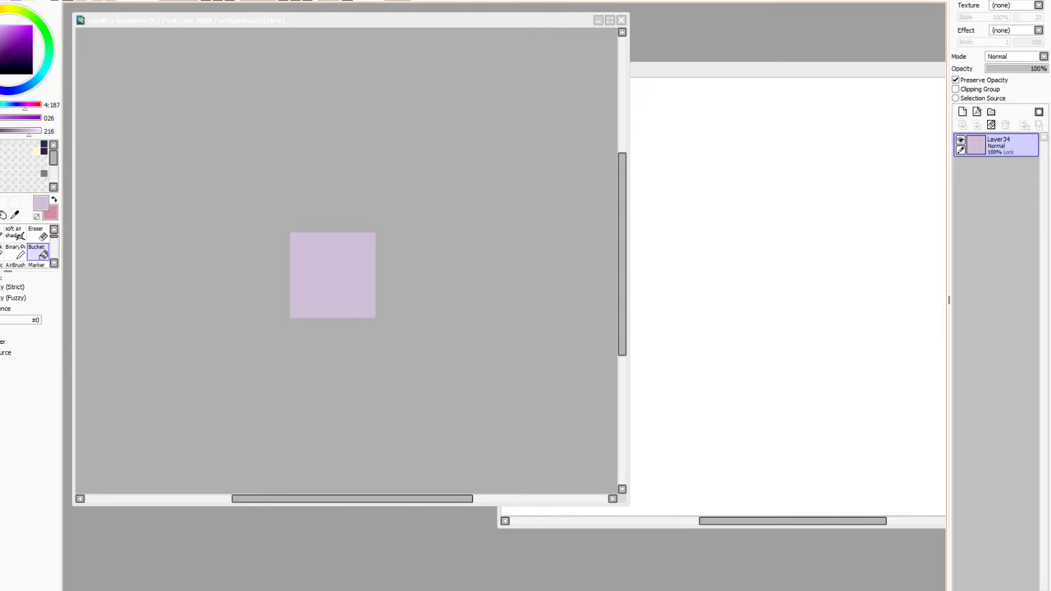
Close the pale purple canvas and create a new blank canvas
{"action": "left_click", "coordinate": [622, 20]}
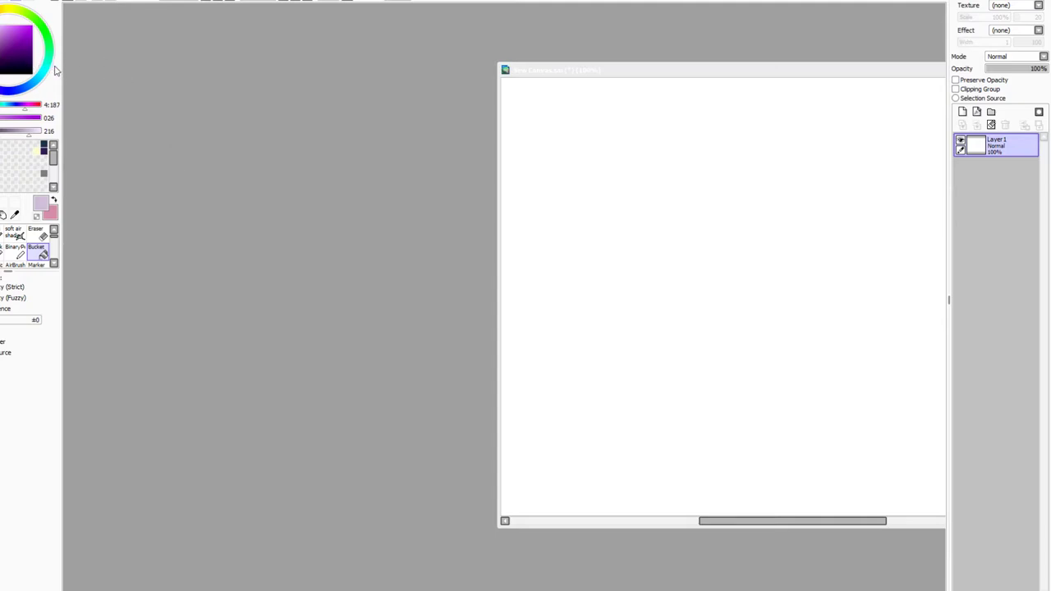
{"action": "key", "text": "Return"}
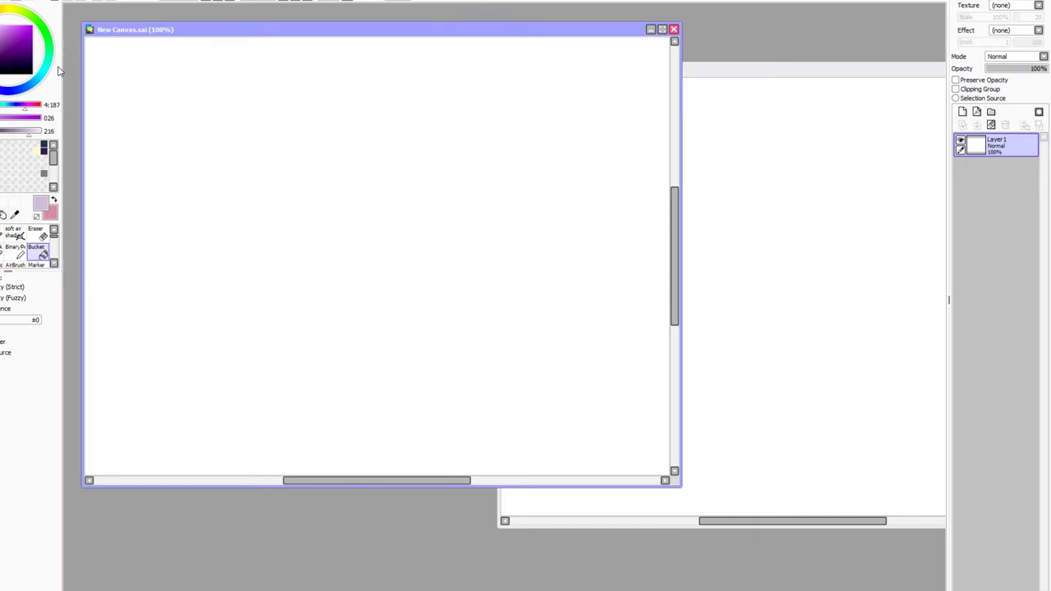
Choose a very dark purple-grey and sketch an animal's round head with a rear ear shape using the size 1 brush
{"action": "left_click", "coordinate": [207, 2]}
{"action": "left_click", "coordinate": [207, 2]}
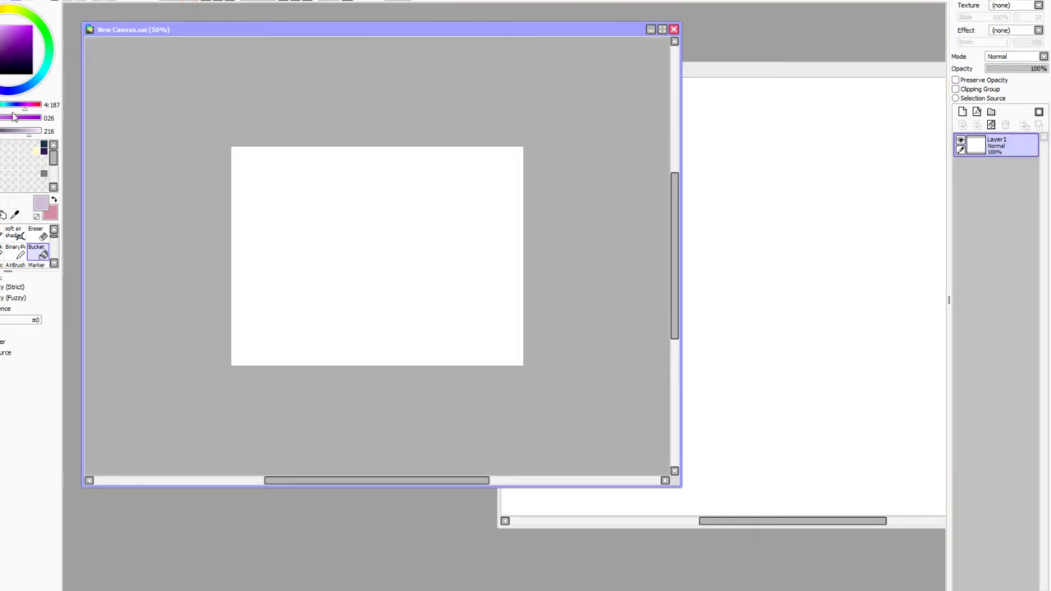
{"action": "left_click", "coordinate": [1, 64]}
{"action": "key", "text": "b"}
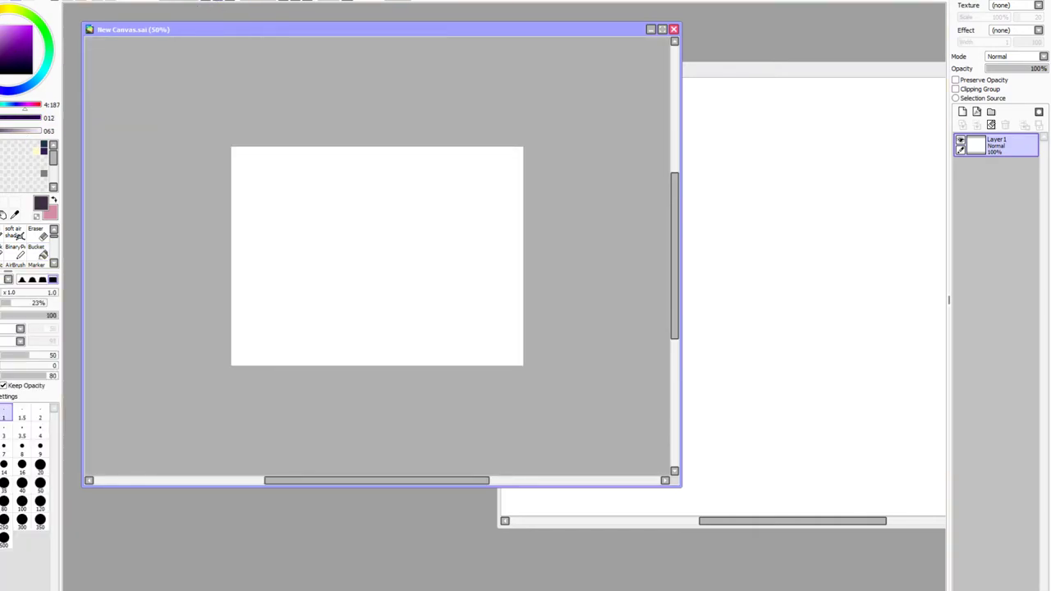
{"action": "left_click", "coordinate": [211, 3]}
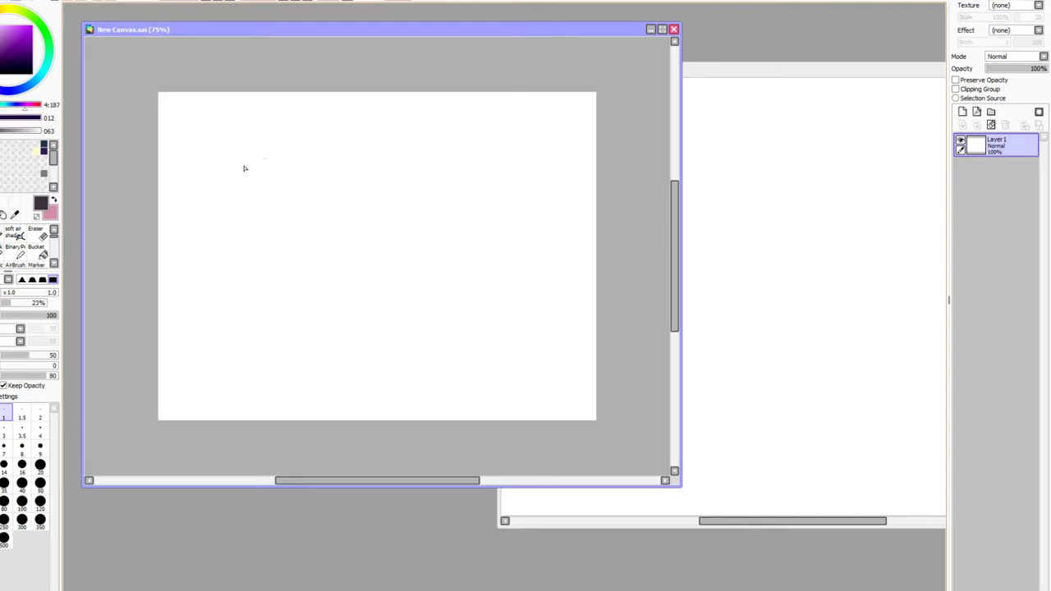
{"action": "mouse_move", "coordinate": [264, 157]}
{"action": "left_mouse_down"}
{"action": "mouse_move", "coordinate": [235, 204]}
{"action": "mouse_move", "coordinate": [238, 234]}
{"action": "left_mouse_up"}
{"action": "left_click_drag", "start_coordinate": [303, 205], "coordinate": [248, 244]}
{"action": "mouse_move", "coordinate": [297, 165]}
{"action": "left_mouse_down"}
{"action": "mouse_move", "coordinate": [222, 224]}
{"action": "mouse_move", "coordinate": [324, 190]}
{"action": "mouse_move", "coordinate": [218, 174]}
{"action": "mouse_move", "coordinate": [295, 245]}
{"action": "mouse_move", "coordinate": [280, 154]}
{"action": "mouse_move", "coordinate": [267, 156]}
{"action": "mouse_move", "coordinate": [281, 149]}
{"action": "mouse_move", "coordinate": [312, 155]}
{"action": "mouse_move", "coordinate": [314, 204]}
{"action": "mouse_move", "coordinate": [286, 193]}
{"action": "mouse_move", "coordinate": [277, 169]}
{"action": "mouse_move", "coordinate": [279, 205]}
{"action": "mouse_move", "coordinate": [279, 188]}
{"action": "mouse_move", "coordinate": [317, 194]}
{"action": "left_mouse_up"}
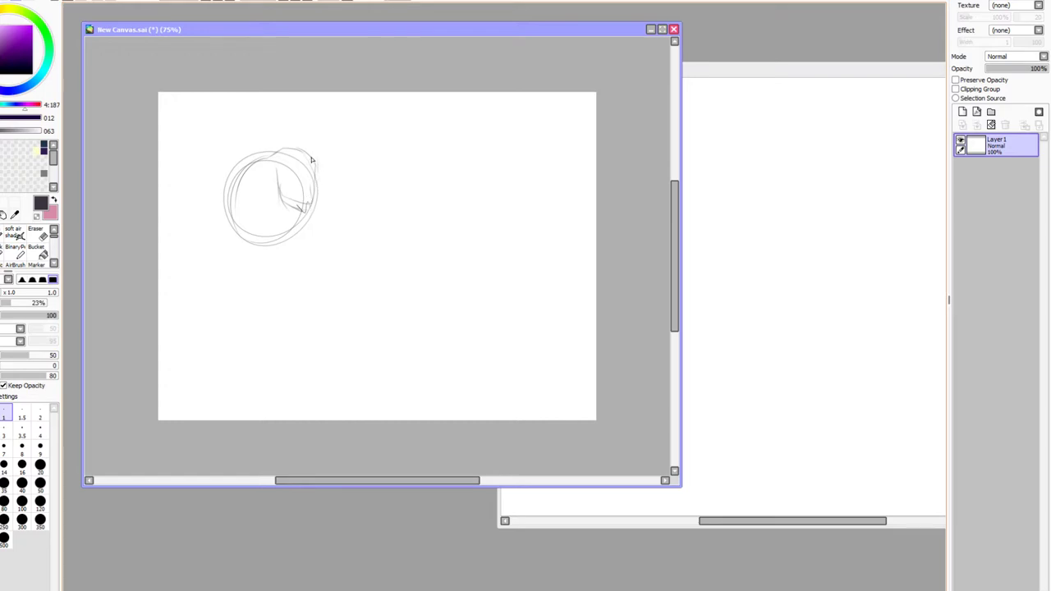
Sketch the animal's eye, cheek line and protruding snout with a round nose on the head circle
{"action": "mouse_move", "coordinate": [251, 162]}
{"action": "left_mouse_down"}
{"action": "mouse_move", "coordinate": [214, 226]}
{"action": "mouse_move", "coordinate": [221, 238]}
{"action": "mouse_move", "coordinate": [220, 228]}
{"action": "mouse_move", "coordinate": [251, 237]}
{"action": "left_mouse_up"}
{"action": "mouse_move", "coordinate": [245, 192]}
{"action": "left_mouse_down"}
{"action": "mouse_move", "coordinate": [263, 197]}
{"action": "mouse_move", "coordinate": [246, 203]}
{"action": "left_mouse_up"}
{"action": "mouse_move", "coordinate": [253, 217]}
{"action": "left_mouse_down"}
{"action": "mouse_move", "coordinate": [242, 237]}
{"action": "mouse_move", "coordinate": [249, 220]}
{"action": "left_mouse_up"}
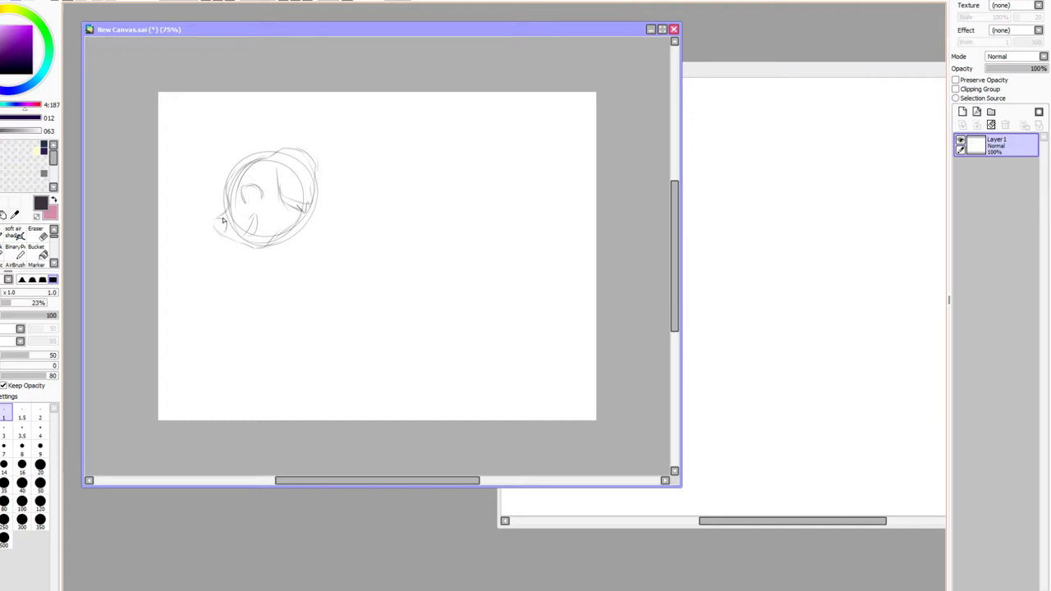
{"action": "mouse_move", "coordinate": [249, 186]}
{"action": "left_mouse_down"}
{"action": "mouse_move", "coordinate": [245, 194]}
{"action": "mouse_move", "coordinate": [260, 191]}
{"action": "left_mouse_up"}
{"action": "mouse_move", "coordinate": [235, 187]}
{"action": "left_mouse_down"}
{"action": "mouse_move", "coordinate": [248, 164]}
{"action": "mouse_move", "coordinate": [232, 167]}
{"action": "mouse_move", "coordinate": [230, 189]}
{"action": "left_mouse_up"}
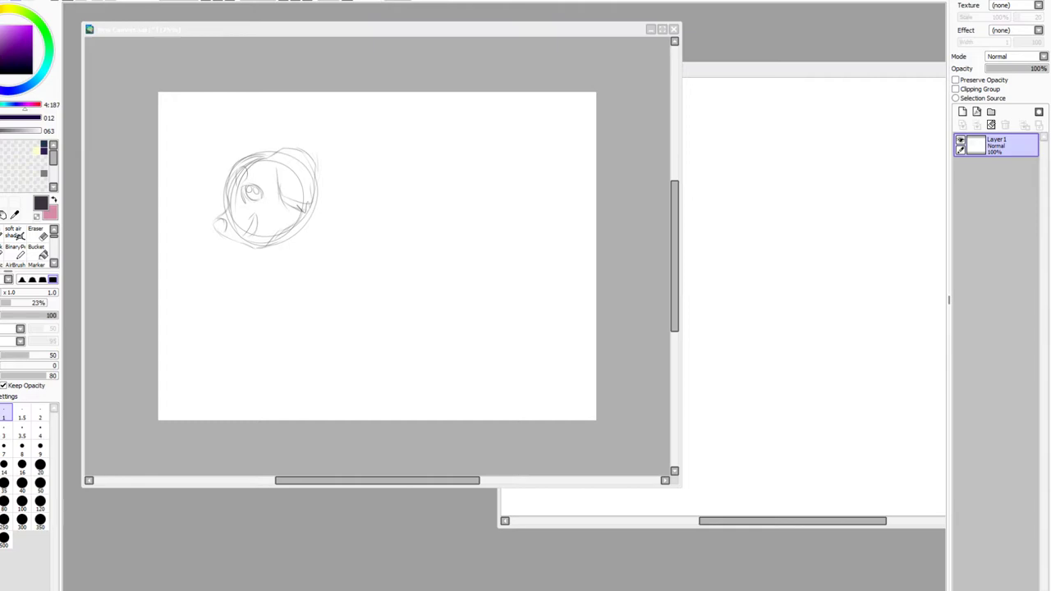
Sketch the neck and a long rounded body behind the head, and flip the drawing horizontally
{"action": "left_click", "coordinate": [280, 231]}
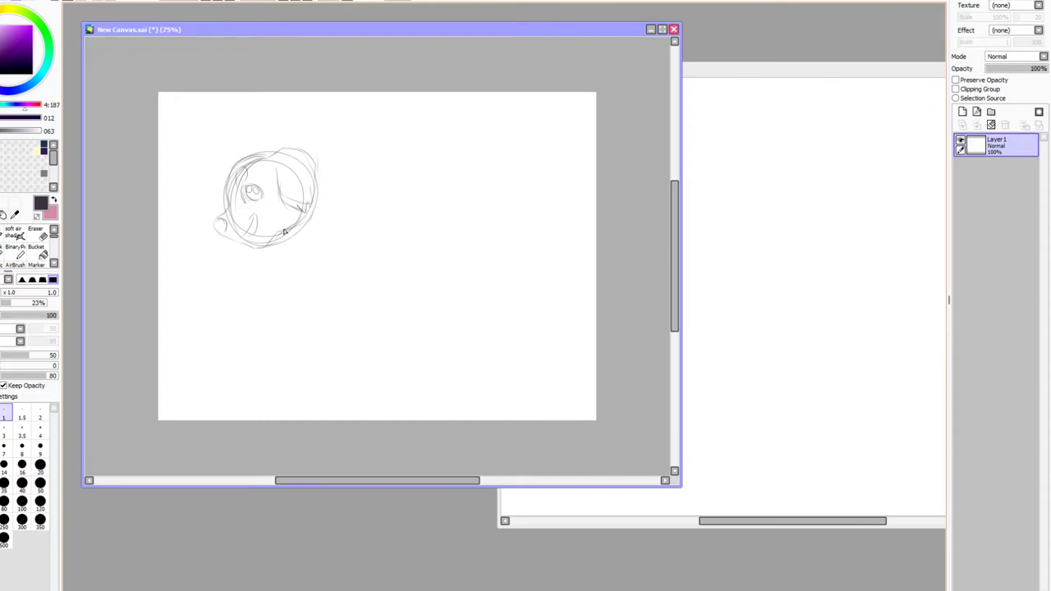
{"action": "left_click_drag", "start_coordinate": [285, 233], "coordinate": [304, 232]}
{"action": "left_click_drag", "start_coordinate": [315, 180], "coordinate": [339, 190]}
{"action": "mouse_move", "coordinate": [318, 179]}
{"action": "left_mouse_down"}
{"action": "mouse_move", "coordinate": [328, 189]}
{"action": "mouse_move", "coordinate": [352, 178]}
{"action": "left_mouse_up"}
{"action": "mouse_move", "coordinate": [291, 231]}
{"action": "left_mouse_down"}
{"action": "mouse_move", "coordinate": [336, 259]}
{"action": "mouse_move", "coordinate": [361, 255]}
{"action": "left_mouse_up"}
{"action": "mouse_move", "coordinate": [350, 178]}
{"action": "left_mouse_down"}
{"action": "mouse_move", "coordinate": [421, 174]}
{"action": "mouse_move", "coordinate": [436, 220]}
{"action": "mouse_move", "coordinate": [438, 237]}
{"action": "mouse_move", "coordinate": [424, 225]}
{"action": "mouse_move", "coordinate": [362, 248]}
{"action": "mouse_move", "coordinate": [302, 246]}
{"action": "mouse_move", "coordinate": [363, 268]}
{"action": "mouse_move", "coordinate": [341, 261]}
{"action": "mouse_move", "coordinate": [416, 243]}
{"action": "mouse_move", "coordinate": [440, 226]}
{"action": "mouse_move", "coordinate": [446, 189]}
{"action": "left_mouse_up"}
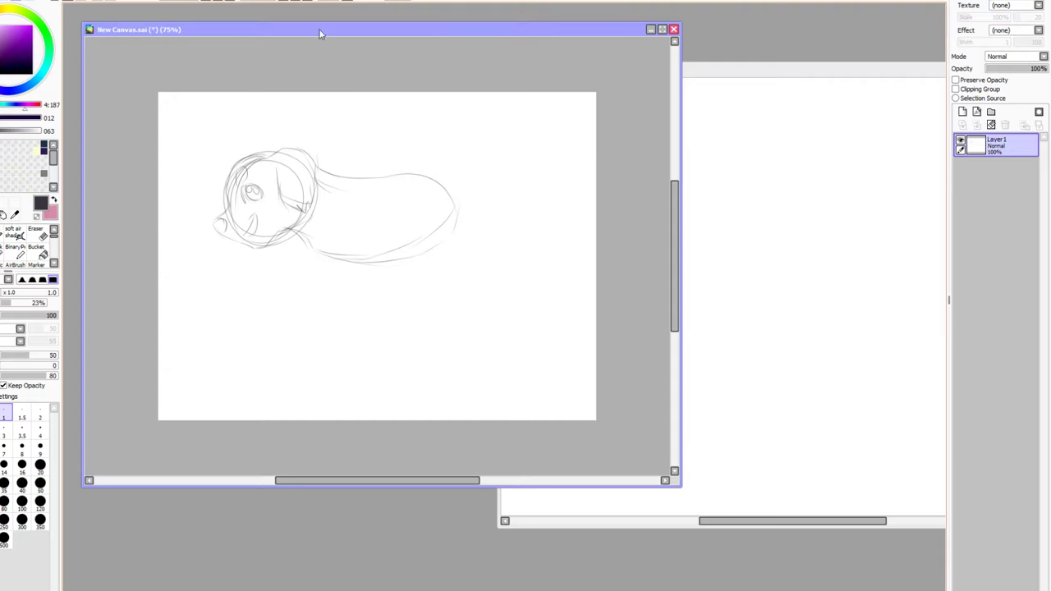
{"action": "left_click", "coordinate": [350, 3]}
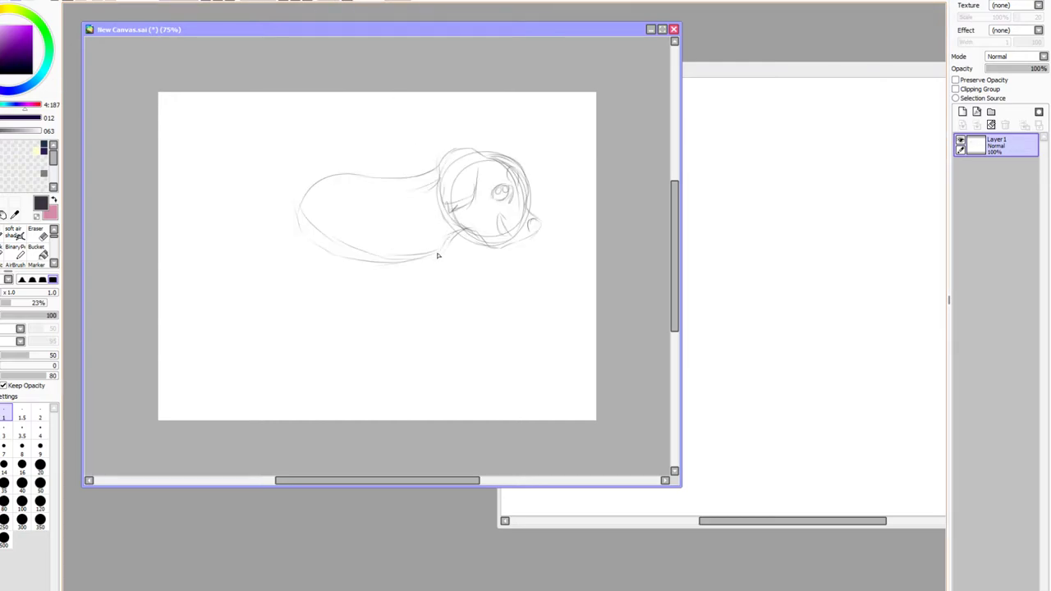
Firm up the belly line and sketch bent front and hind legs beneath the body
{"action": "mouse_move", "coordinate": [298, 211]}
{"action": "left_mouse_down"}
{"action": "mouse_move", "coordinate": [319, 246]}
{"action": "mouse_move", "coordinate": [368, 262]}
{"action": "left_mouse_up"}
{"action": "mouse_move", "coordinate": [418, 266]}
{"action": "left_mouse_down"}
{"action": "mouse_move", "coordinate": [447, 284]}
{"action": "mouse_move", "coordinate": [423, 317]}
{"action": "mouse_move", "coordinate": [398, 319]}
{"action": "mouse_move", "coordinate": [424, 291]}
{"action": "mouse_move", "coordinate": [391, 249]}
{"action": "mouse_move", "coordinate": [415, 275]}
{"action": "mouse_move", "coordinate": [392, 303]}
{"action": "mouse_move", "coordinate": [395, 281]}
{"action": "mouse_move", "coordinate": [383, 305]}
{"action": "mouse_move", "coordinate": [338, 314]}
{"action": "mouse_move", "coordinate": [368, 298]}
{"action": "left_mouse_up"}
{"action": "mouse_move", "coordinate": [401, 267]}
{"action": "left_mouse_down"}
{"action": "mouse_move", "coordinate": [316, 256]}
{"action": "mouse_move", "coordinate": [315, 272]}
{"action": "mouse_move", "coordinate": [316, 252]}
{"action": "mouse_move", "coordinate": [321, 303]}
{"action": "mouse_move", "coordinate": [324, 266]}
{"action": "mouse_move", "coordinate": [324, 292]}
{"action": "mouse_move", "coordinate": [300, 325]}
{"action": "mouse_move", "coordinate": [328, 350]}
{"action": "mouse_move", "coordinate": [298, 359]}
{"action": "mouse_move", "coordinate": [318, 365]}
{"action": "mouse_move", "coordinate": [271, 326]}
{"action": "left_mouse_up"}
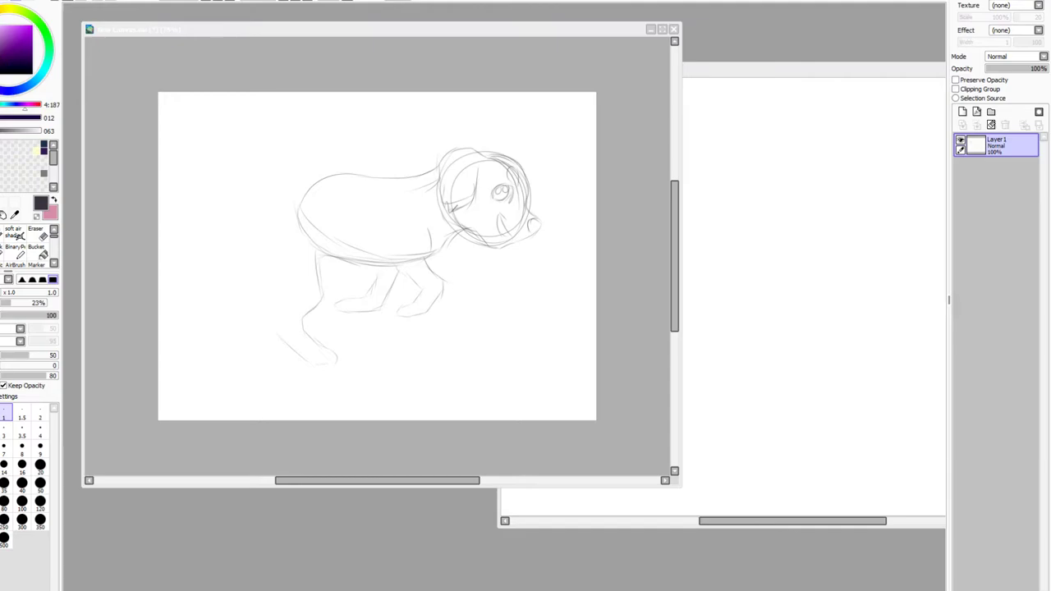
Sketch a long ear trailing from the top of the head over the animal's back
{"action": "left_click", "coordinate": [482, 156]}
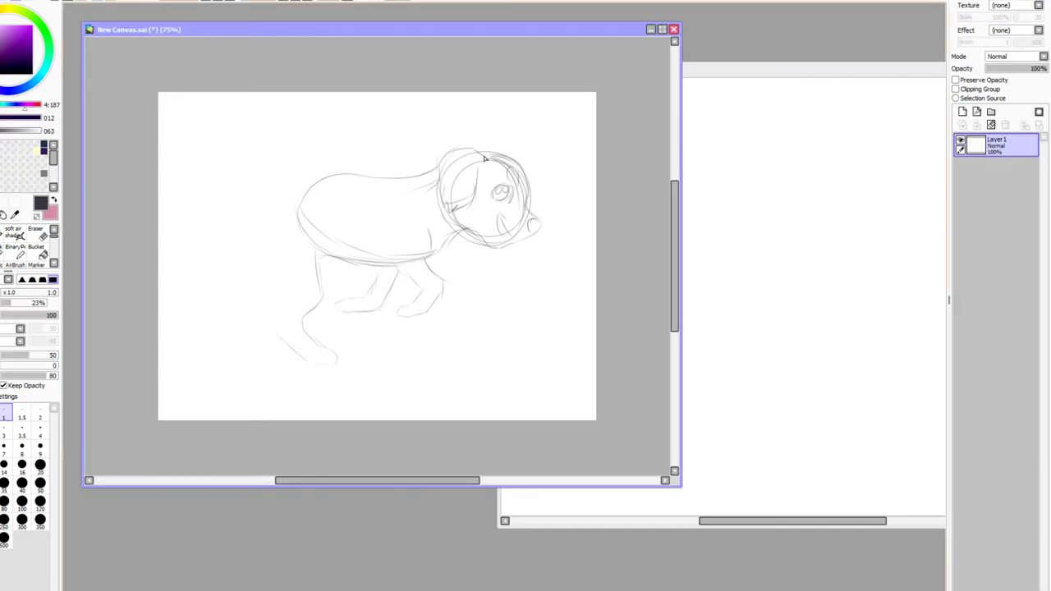
{"action": "mouse_move", "coordinate": [472, 151]}
{"action": "left_mouse_down"}
{"action": "mouse_move", "coordinate": [408, 156]}
{"action": "mouse_move", "coordinate": [406, 173]}
{"action": "left_mouse_up"}
{"action": "mouse_move", "coordinate": [478, 175]}
{"action": "left_mouse_down"}
{"action": "mouse_move", "coordinate": [453, 195]}
{"action": "mouse_move", "coordinate": [461, 179]}
{"action": "mouse_move", "coordinate": [427, 192]}
{"action": "mouse_move", "coordinate": [440, 188]}
{"action": "mouse_move", "coordinate": [388, 169]}
{"action": "mouse_move", "coordinate": [419, 148]}
{"action": "left_mouse_up"}
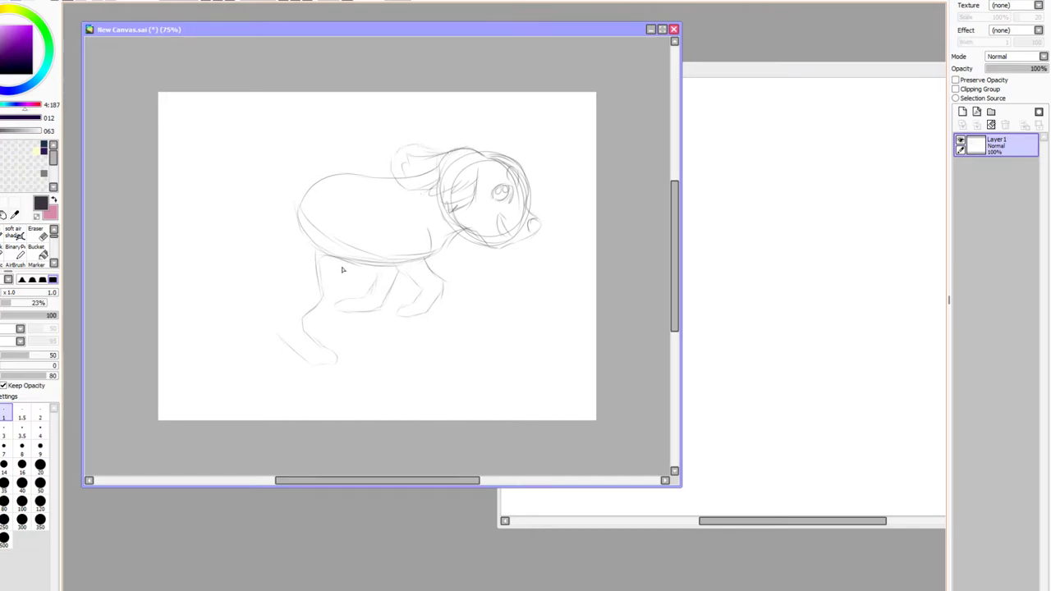
Erase the sketched legs beneath the body with the Eraser at size 50
{"action": "left_click", "coordinate": [36, 230]}
{"action": "left_click", "coordinate": [40, 441]}
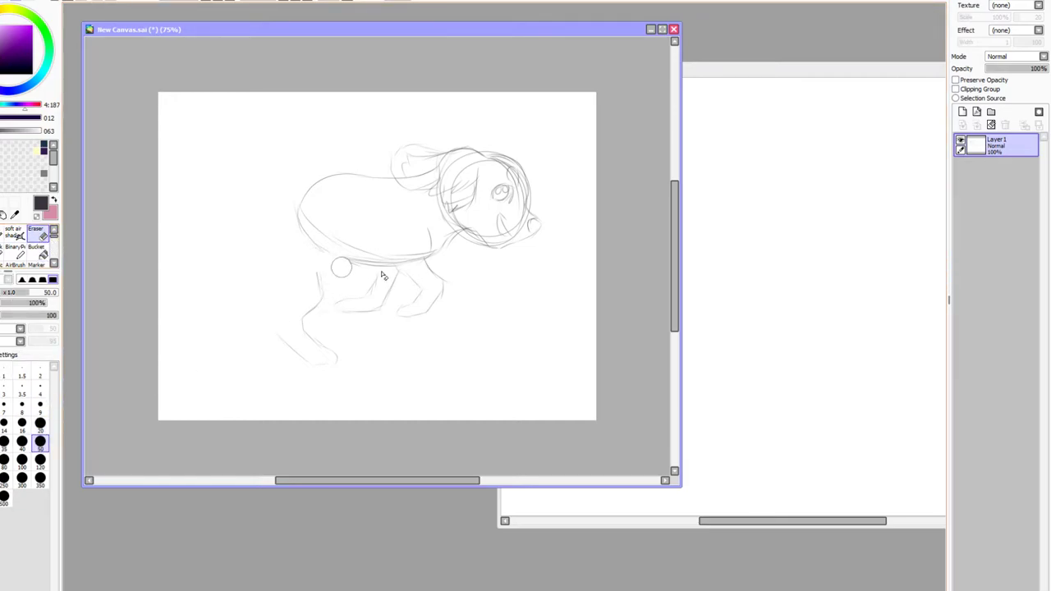
{"action": "mouse_move", "coordinate": [382, 275]}
{"action": "left_mouse_down"}
{"action": "mouse_move", "coordinate": [315, 296]}
{"action": "mouse_move", "coordinate": [429, 323]}
{"action": "mouse_move", "coordinate": [319, 279]}
{"action": "mouse_move", "coordinate": [270, 327]}
{"action": "mouse_move", "coordinate": [364, 384]}
{"action": "mouse_move", "coordinate": [333, 353]}
{"action": "left_mouse_up"}
Sketch a front leg with a paw stretching forward beneath the head using the size 1 brush
{"action": "left_click", "coordinate": [2, 234]}
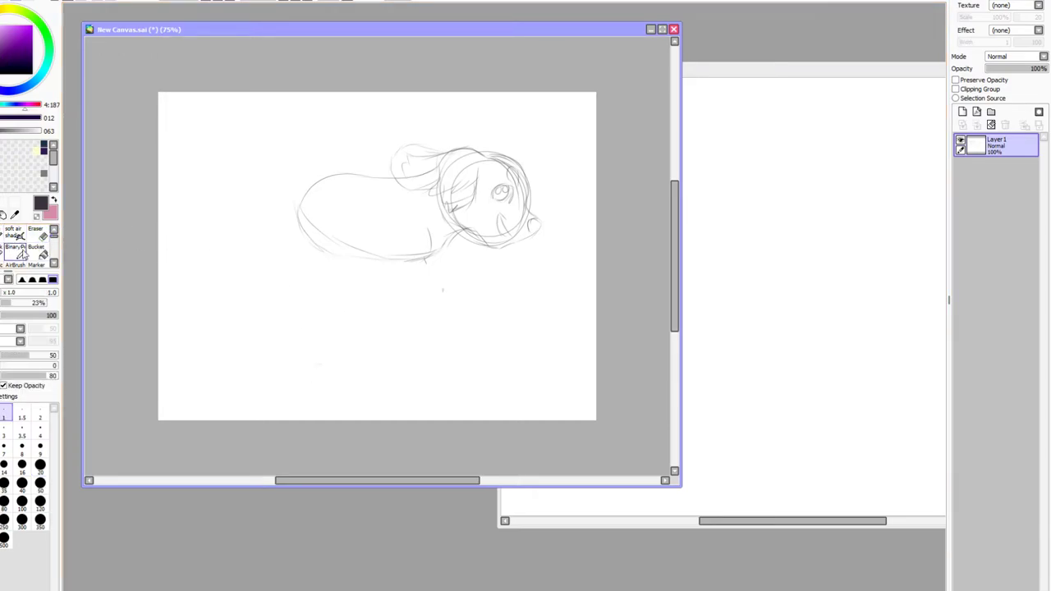
{"action": "mouse_move", "coordinate": [440, 255]}
{"action": "left_mouse_down"}
{"action": "mouse_move", "coordinate": [481, 279]}
{"action": "mouse_move", "coordinate": [440, 252]}
{"action": "mouse_move", "coordinate": [487, 285]}
{"action": "mouse_move", "coordinate": [476, 279]}
{"action": "mouse_move", "coordinate": [499, 280]}
{"action": "mouse_move", "coordinate": [494, 297]}
{"action": "mouse_move", "coordinate": [511, 288]}
{"action": "mouse_move", "coordinate": [485, 297]}
{"action": "mouse_move", "coordinate": [438, 279]}
{"action": "left_mouse_up"}
{"action": "left_click_drag", "start_coordinate": [506, 282], "coordinate": [490, 280]}
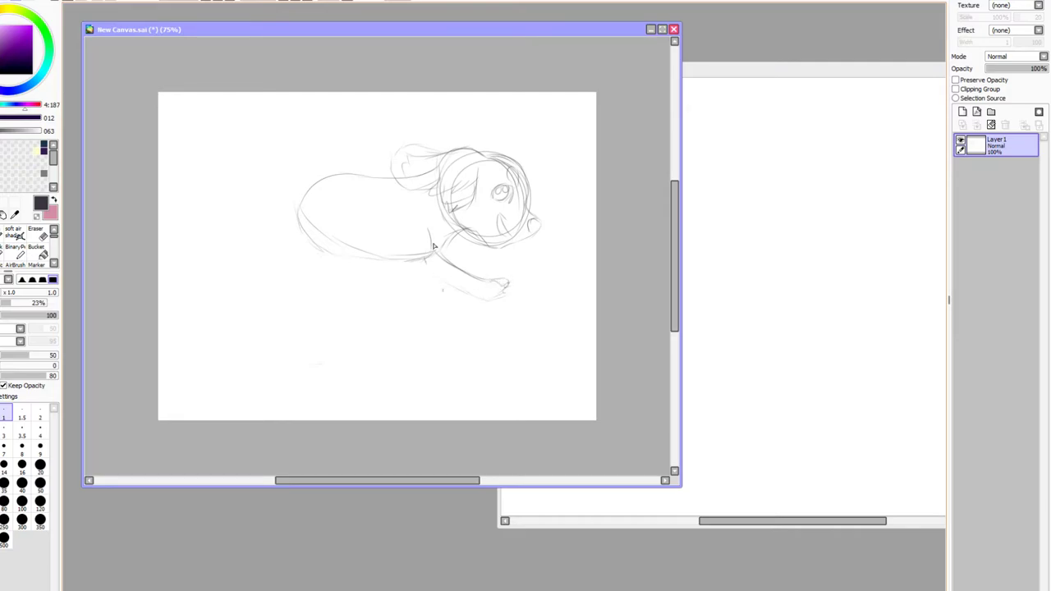
Sketch a second front leg reaching down, the belly contour, and the back and haunch curving toward the hind leg
{"action": "mouse_move", "coordinate": [427, 260]}
{"action": "left_mouse_down"}
{"action": "mouse_move", "coordinate": [422, 287]}
{"action": "mouse_move", "coordinate": [431, 268]}
{"action": "mouse_move", "coordinate": [436, 315]}
{"action": "mouse_move", "coordinate": [459, 339]}
{"action": "mouse_move", "coordinate": [453, 347]}
{"action": "mouse_move", "coordinate": [416, 335]}
{"action": "mouse_move", "coordinate": [399, 286]}
{"action": "left_mouse_up"}
{"action": "left_click_drag", "start_coordinate": [327, 248], "coordinate": [371, 265]}
{"action": "left_click_drag", "start_coordinate": [304, 245], "coordinate": [382, 272]}
{"action": "left_click_drag", "start_coordinate": [291, 253], "coordinate": [264, 272]}
{"action": "mouse_move", "coordinate": [334, 168]}
{"action": "left_mouse_down"}
{"action": "mouse_move", "coordinate": [258, 193]}
{"action": "mouse_move", "coordinate": [272, 182]}
{"action": "mouse_move", "coordinate": [263, 212]}
{"action": "left_mouse_up"}
{"action": "left_click_drag", "start_coordinate": [232, 248], "coordinate": [229, 247]}
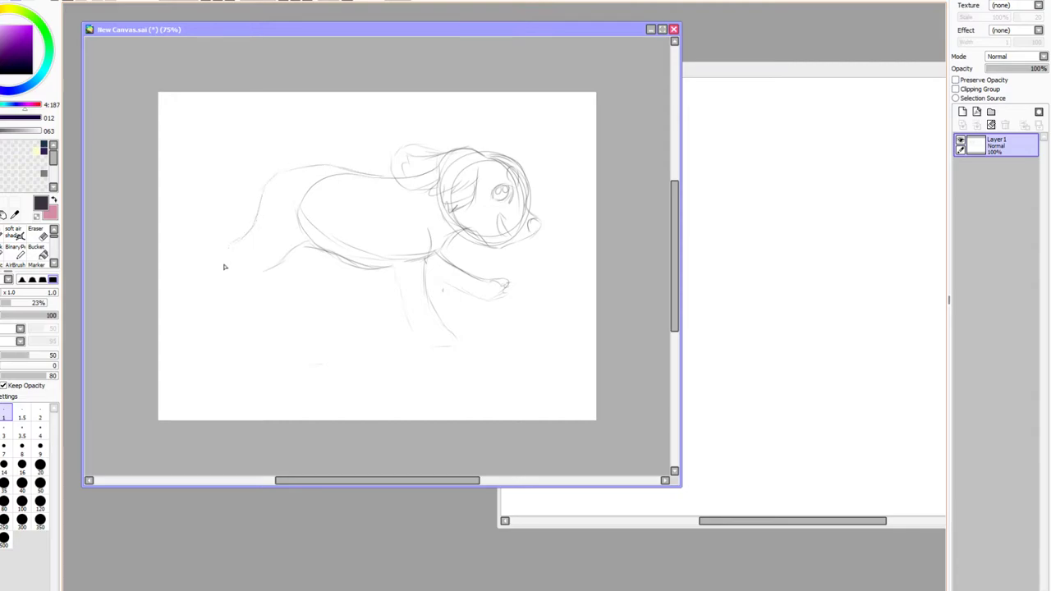
Sketch the near hind leg with its paw, the far hind foot, and a tail line extending from the back
{"action": "left_click_drag", "start_coordinate": [209, 284], "coordinate": [204, 305]}
{"action": "mouse_move", "coordinate": [266, 266]}
{"action": "left_mouse_down"}
{"action": "mouse_move", "coordinate": [305, 244]}
{"action": "mouse_move", "coordinate": [253, 271]}
{"action": "mouse_move", "coordinate": [222, 308]}
{"action": "mouse_move", "coordinate": [206, 301]}
{"action": "mouse_move", "coordinate": [242, 237]}
{"action": "left_mouse_up"}
{"action": "left_click_drag", "start_coordinate": [265, 281], "coordinate": [267, 293]}
{"action": "left_click_drag", "start_coordinate": [294, 167], "coordinate": [205, 157]}
Scale the whole animal sketch down and move it lower on the canvas
{"action": "key", "text": "ctrl+t"}
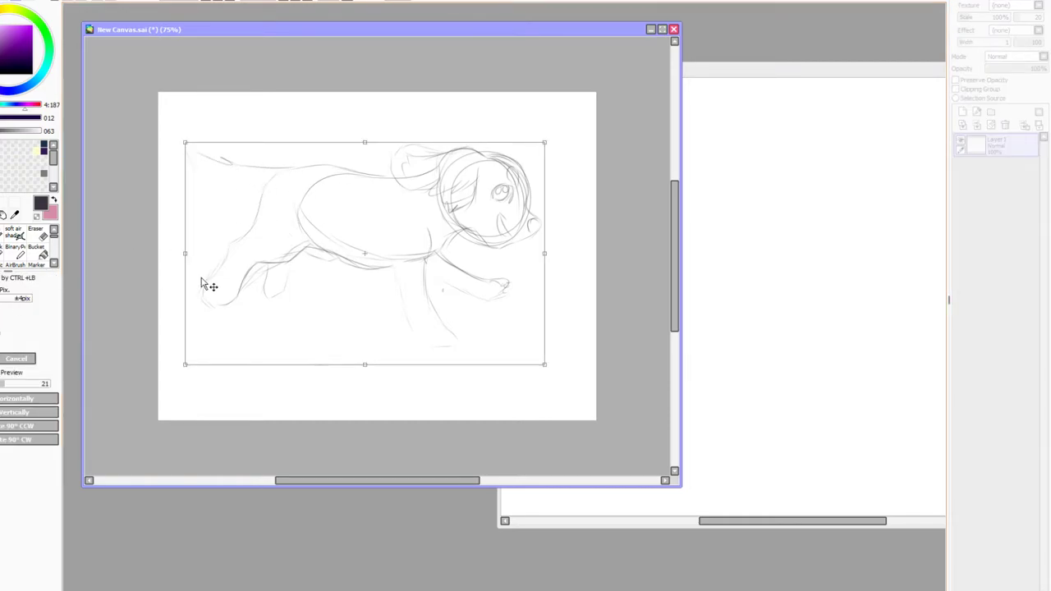
{"action": "left_click_drag", "start_coordinate": [184, 363], "coordinate": [277, 334]}
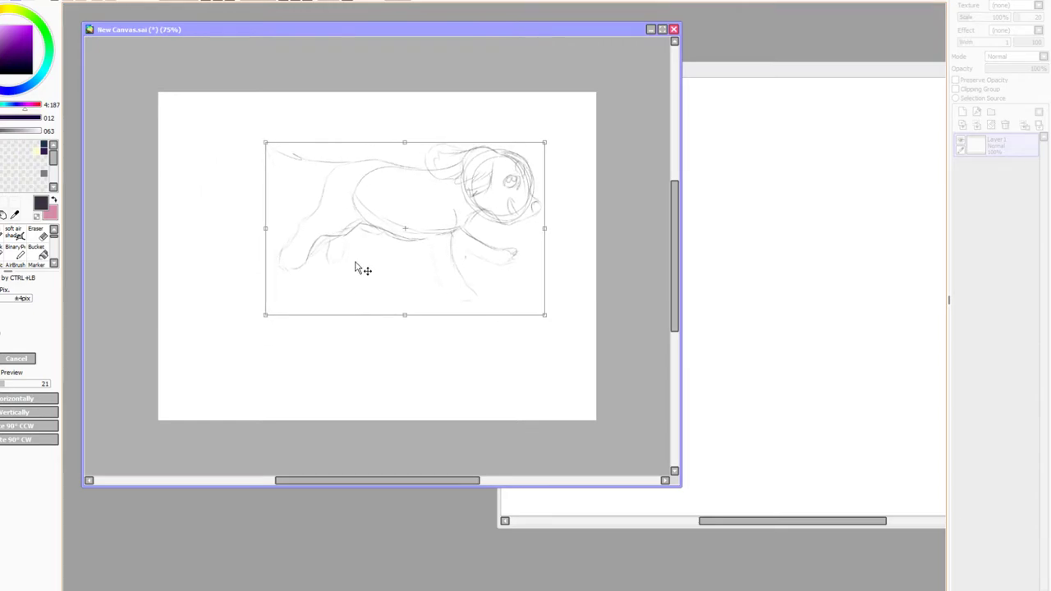
{"action": "left_click_drag", "start_coordinate": [358, 267], "coordinate": [412, 331]}
{"action": "key", "text": "Return"}
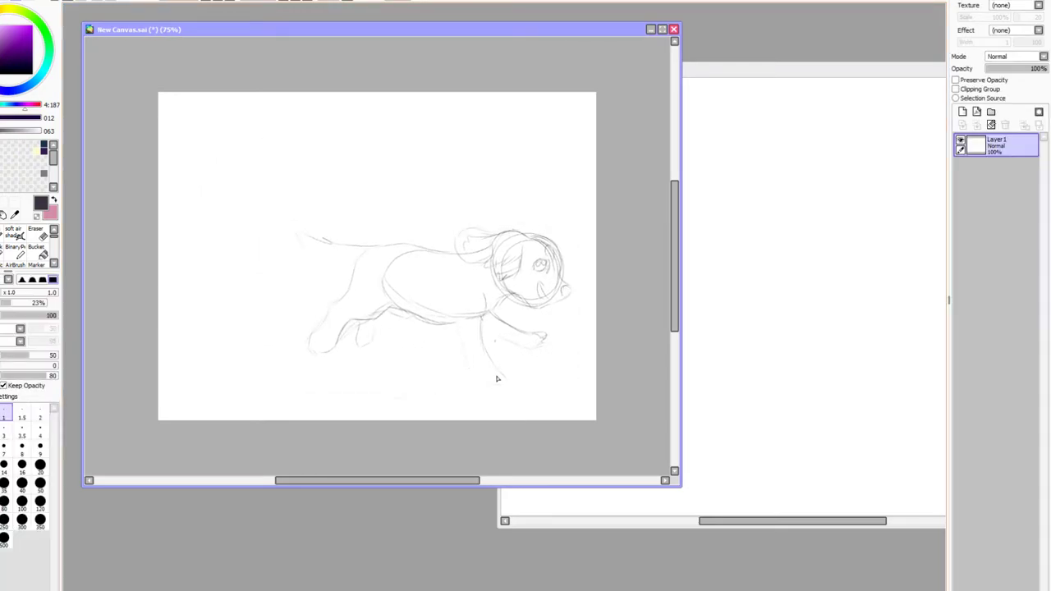
Refine the front paws, chest and trailing ear, and sketch a bushy raised tail on the animal
{"action": "mouse_move", "coordinate": [495, 370]}
{"action": "left_mouse_down"}
{"action": "mouse_move", "coordinate": [479, 384]}
{"action": "mouse_move", "coordinate": [470, 368]}
{"action": "mouse_move", "coordinate": [499, 378]}
{"action": "mouse_move", "coordinate": [488, 384]}
{"action": "left_mouse_up"}
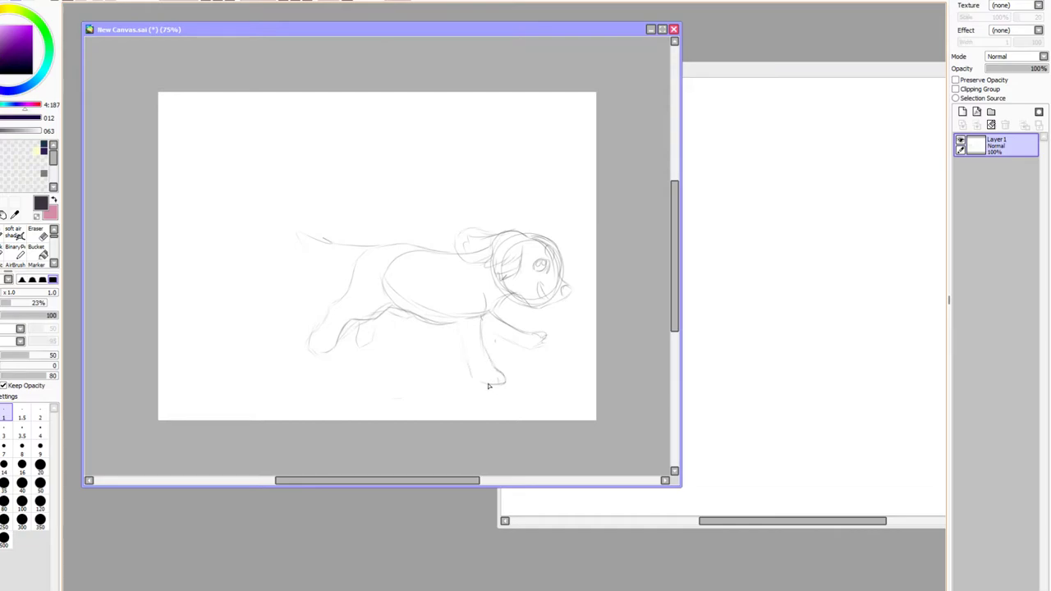
{"action": "mouse_move", "coordinate": [541, 339]}
{"action": "left_mouse_down"}
{"action": "mouse_move", "coordinate": [551, 333]}
{"action": "mouse_move", "coordinate": [541, 343]}
{"action": "left_mouse_up"}
{"action": "mouse_move", "coordinate": [504, 297]}
{"action": "left_mouse_down"}
{"action": "mouse_move", "coordinate": [459, 325]}
{"action": "mouse_move", "coordinate": [425, 316]}
{"action": "left_mouse_up"}
{"action": "mouse_move", "coordinate": [525, 239]}
{"action": "left_mouse_down"}
{"action": "mouse_move", "coordinate": [462, 225]}
{"action": "mouse_move", "coordinate": [460, 253]}
{"action": "mouse_move", "coordinate": [506, 263]}
{"action": "mouse_move", "coordinate": [482, 264]}
{"action": "mouse_move", "coordinate": [486, 255]}
{"action": "left_mouse_up"}
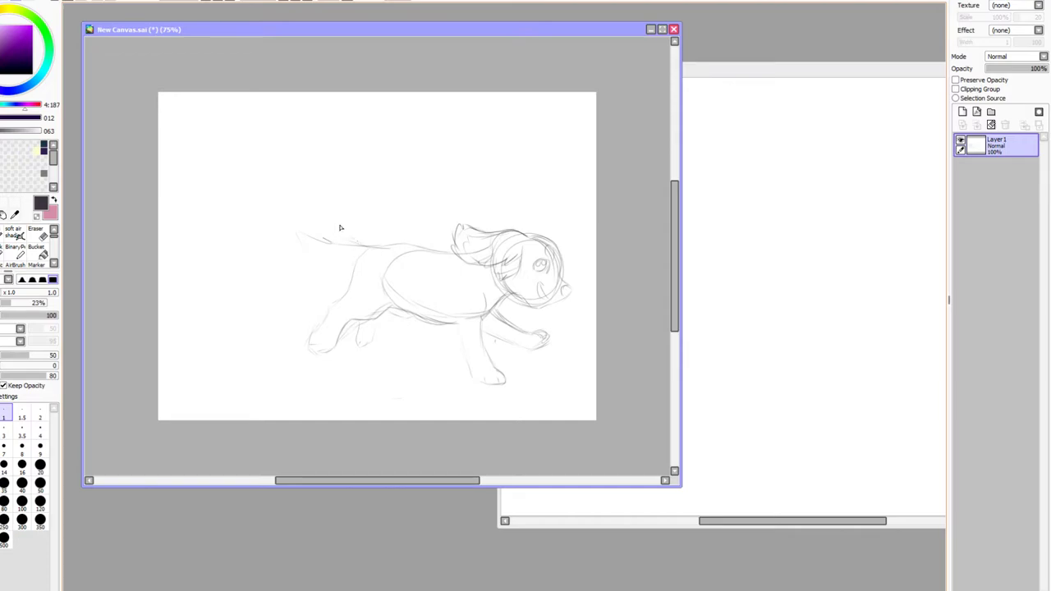
{"action": "mouse_move", "coordinate": [334, 231]}
{"action": "left_mouse_down"}
{"action": "mouse_move", "coordinate": [319, 204]}
{"action": "mouse_move", "coordinate": [311, 212]}
{"action": "left_mouse_up"}
{"action": "mouse_move", "coordinate": [361, 257]}
{"action": "left_mouse_down"}
{"action": "mouse_move", "coordinate": [316, 250]}
{"action": "mouse_move", "coordinate": [310, 199]}
{"action": "left_mouse_up"}
Shrink the animal sketch slightly and move it toward the canvas's horizontal centre
{"action": "key", "text": "ctrl+t"}
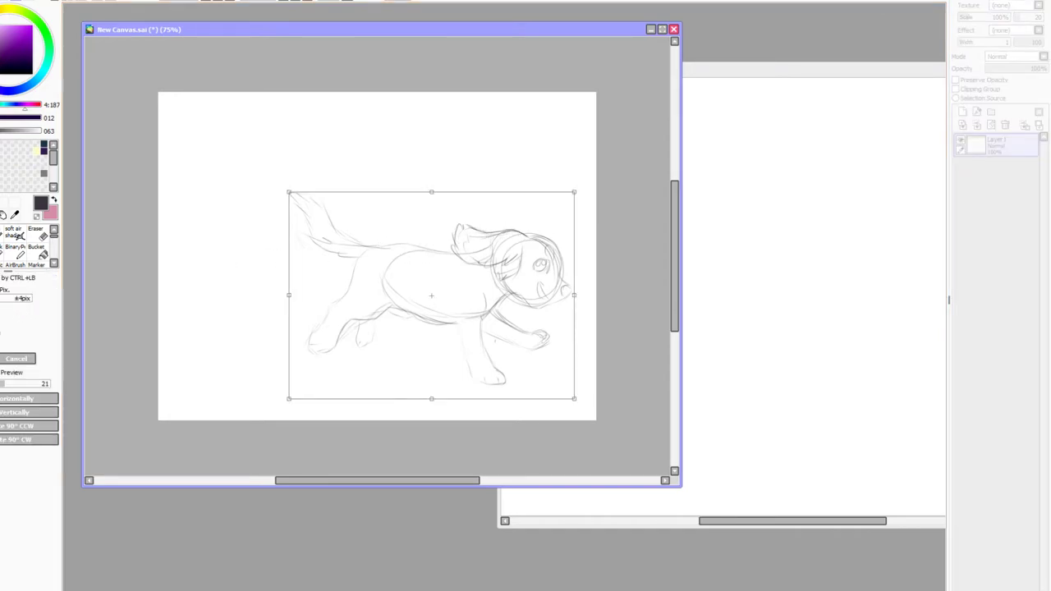
{"action": "left_click_drag", "start_coordinate": [572, 192], "coordinate": [556, 205]}
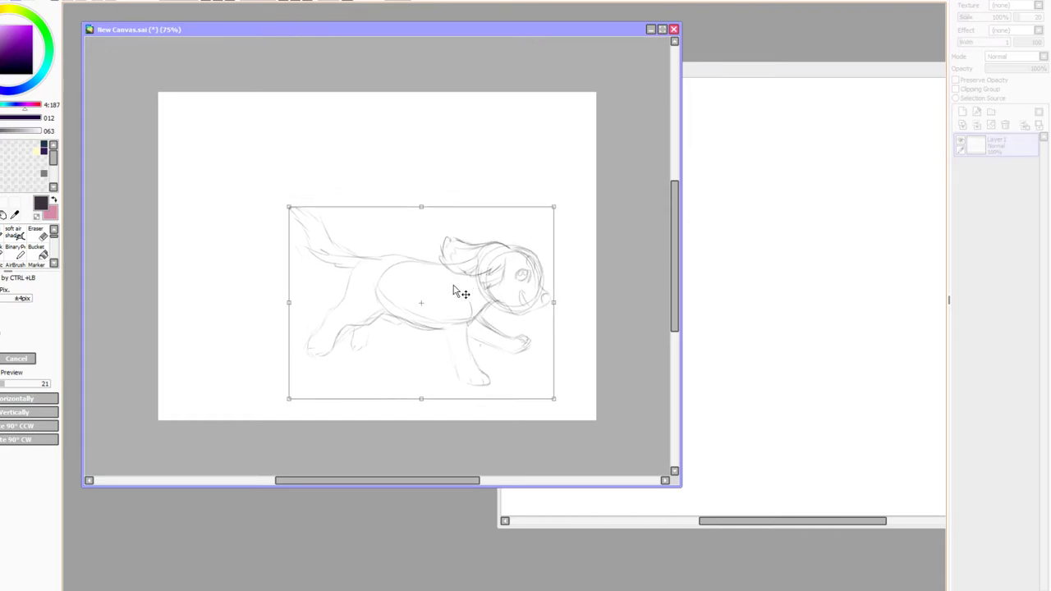
{"action": "left_click_drag", "start_coordinate": [456, 289], "coordinate": [361, 300]}
{"action": "key", "text": "Return"}
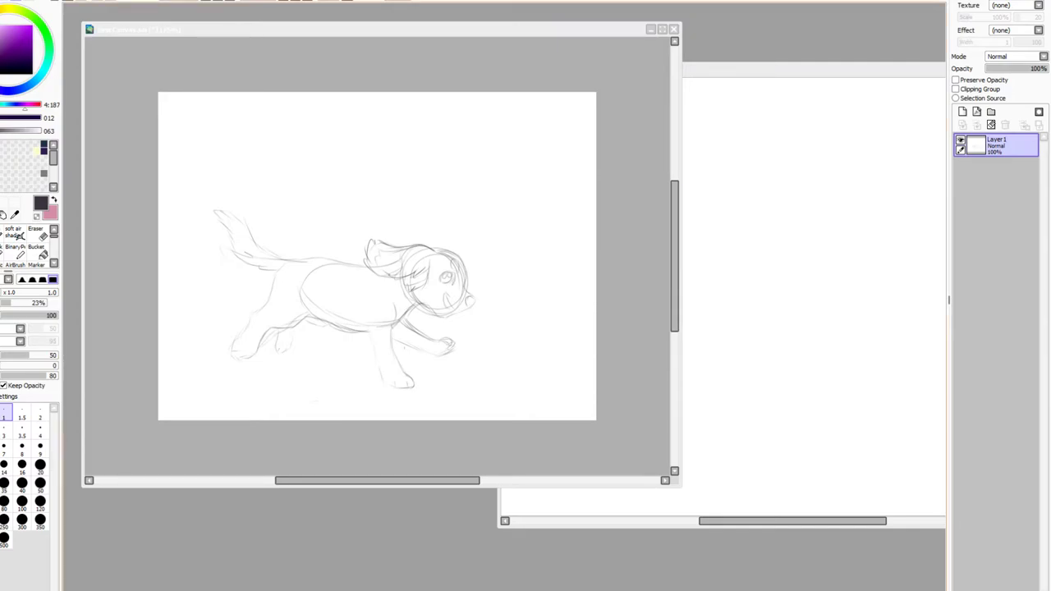
Add a new layer above the animal sketch and mirror the canvas view horizontally
{"action": "left_click", "coordinate": [961, 140]}
{"action": "left_click", "coordinate": [961, 140]}
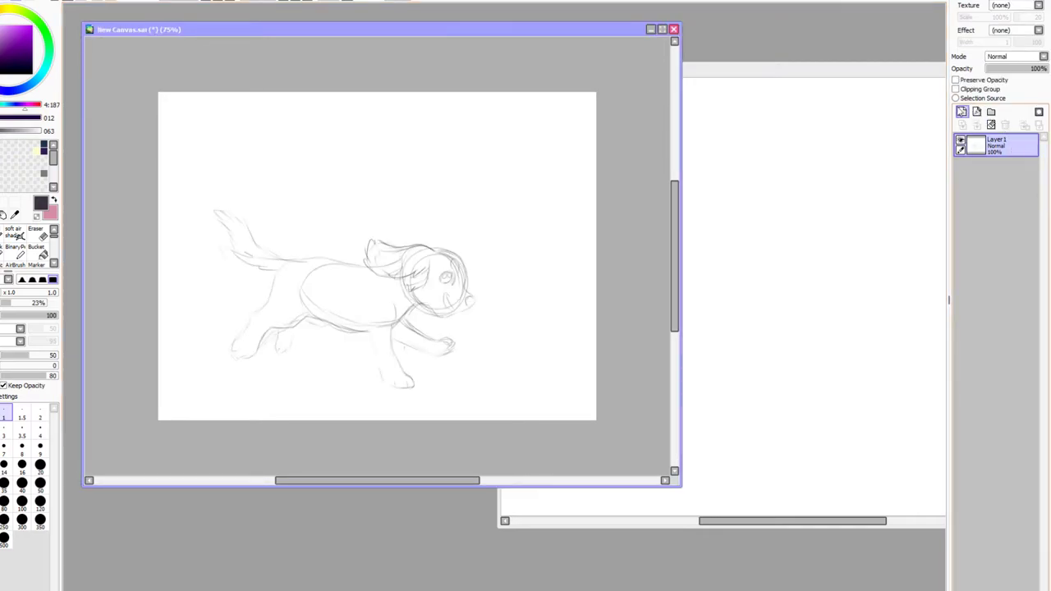
{"action": "left_click", "coordinate": [961, 112]}
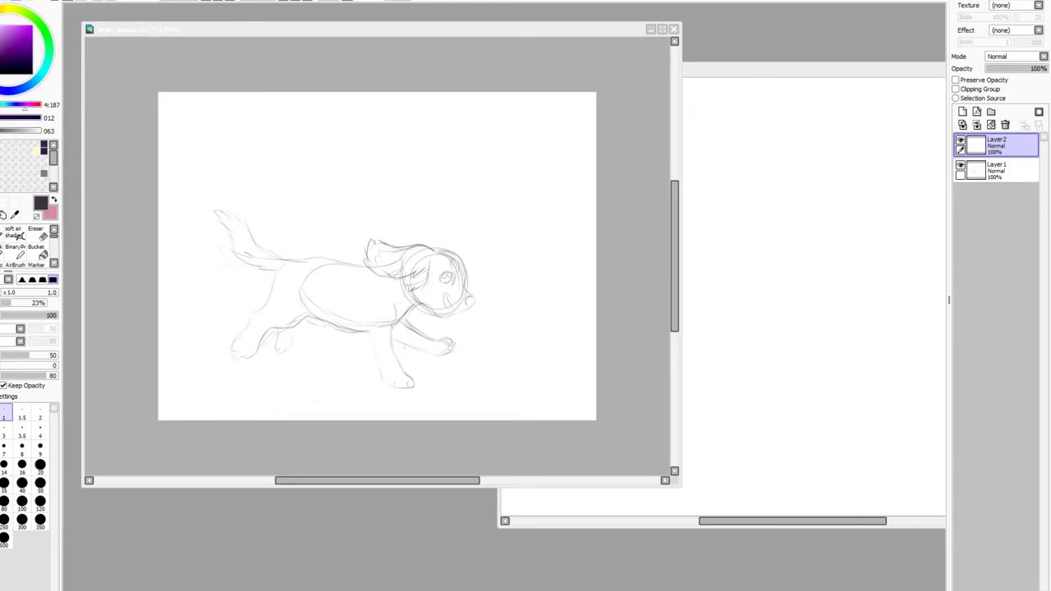
{"action": "left_click", "coordinate": [465, 161]}
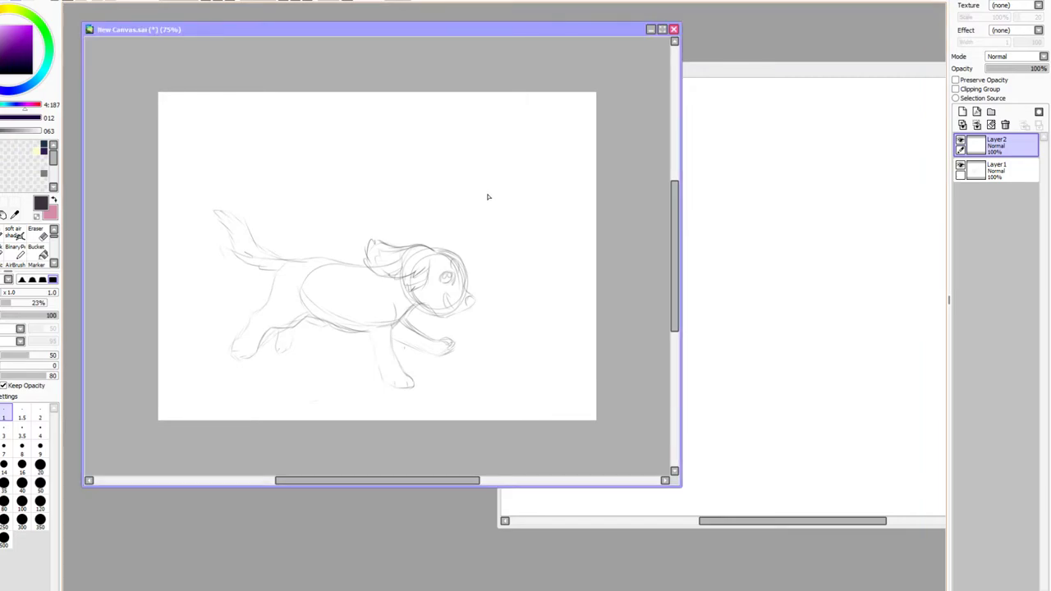
{"action": "left_click_drag", "start_coordinate": [473, 159], "coordinate": [464, 174]}
{"action": "key", "text": "h"}
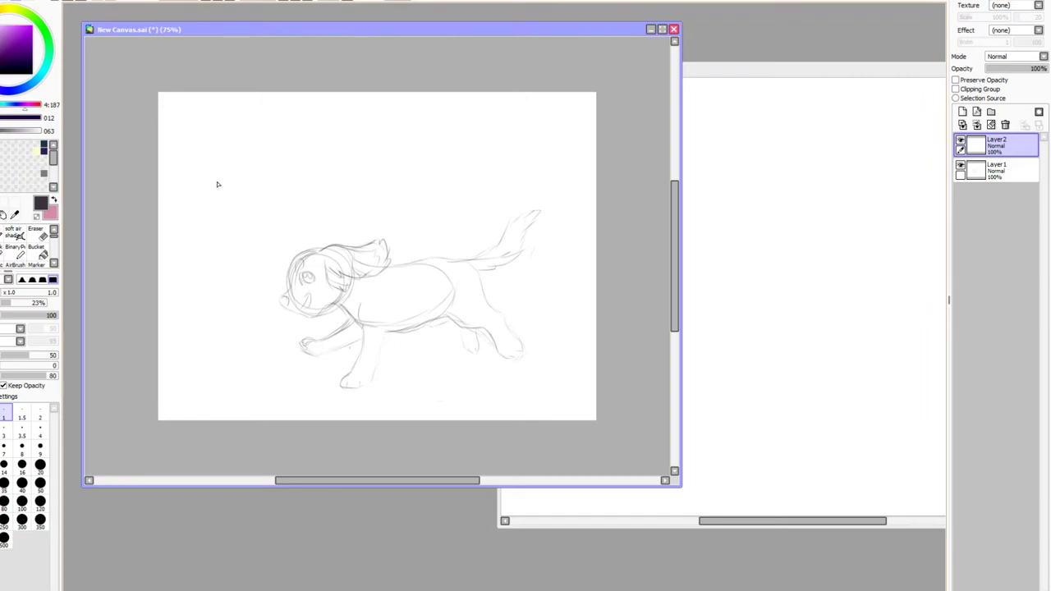
Sketch a larger second dog's head on Layer2 above the first animal, with a round skull, pointed snout, nose and mouth
{"action": "mouse_move", "coordinate": [217, 169]}
{"action": "left_mouse_down"}
{"action": "mouse_move", "coordinate": [268, 219]}
{"action": "mouse_move", "coordinate": [253, 152]}
{"action": "mouse_move", "coordinate": [217, 222]}
{"action": "mouse_move", "coordinate": [237, 156]}
{"action": "left_mouse_up"}
{"action": "left_click_drag", "start_coordinate": [194, 215], "coordinate": [190, 216]}
{"action": "left_click_drag", "start_coordinate": [246, 214], "coordinate": [238, 228]}
{"action": "left_click_drag", "start_coordinate": [246, 212], "coordinate": [238, 223]}
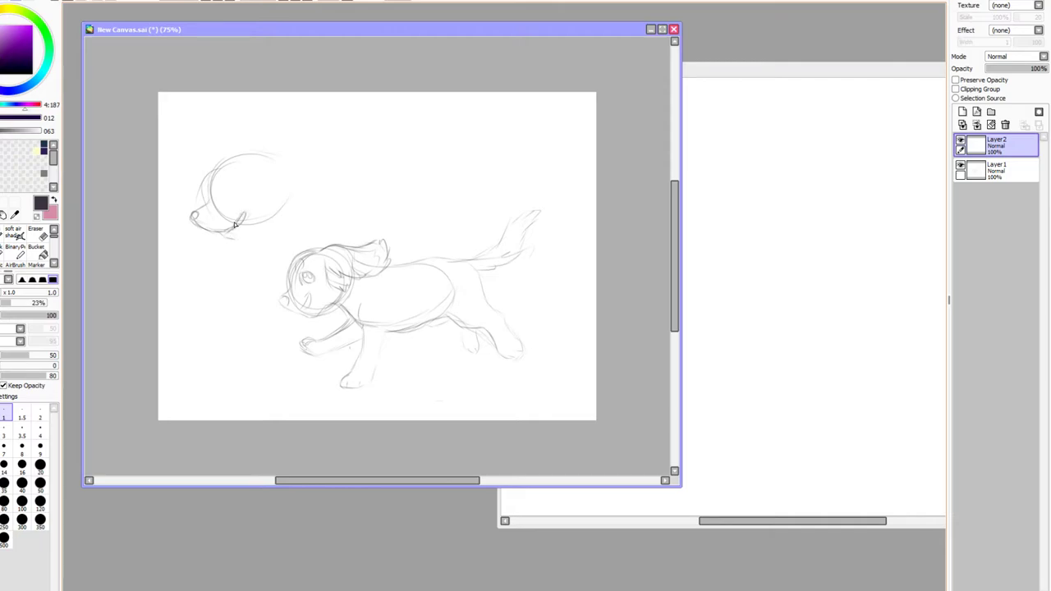
{"action": "mouse_move", "coordinate": [246, 214]}
{"action": "left_mouse_down"}
{"action": "mouse_move", "coordinate": [210, 232]}
{"action": "mouse_move", "coordinate": [239, 241]}
{"action": "left_mouse_up"}
Sketch the larger dog's eye and darken the pupil of the smaller dog's eye
{"action": "left_click_drag", "start_coordinate": [237, 182], "coordinate": [231, 190]}
{"action": "left_click_drag", "start_coordinate": [305, 274], "coordinate": [312, 281]}
{"action": "mouse_move", "coordinate": [316, 287]}
{"action": "left_mouse_down"}
{"action": "mouse_move", "coordinate": [302, 285]}
{"action": "mouse_move", "coordinate": [308, 276]}
{"action": "left_mouse_up"}
Sketch the larger dog's ear swept back from the head, plus fur tufts on its nape and throat
{"action": "left_click_drag", "start_coordinate": [238, 156], "coordinate": [255, 143]}
{"action": "mouse_move", "coordinate": [242, 163]}
{"action": "left_mouse_down"}
{"action": "mouse_move", "coordinate": [284, 155]}
{"action": "mouse_move", "coordinate": [235, 154]}
{"action": "mouse_move", "coordinate": [265, 138]}
{"action": "mouse_move", "coordinate": [325, 137]}
{"action": "mouse_move", "coordinate": [312, 154]}
{"action": "mouse_move", "coordinate": [254, 165]}
{"action": "left_mouse_up"}
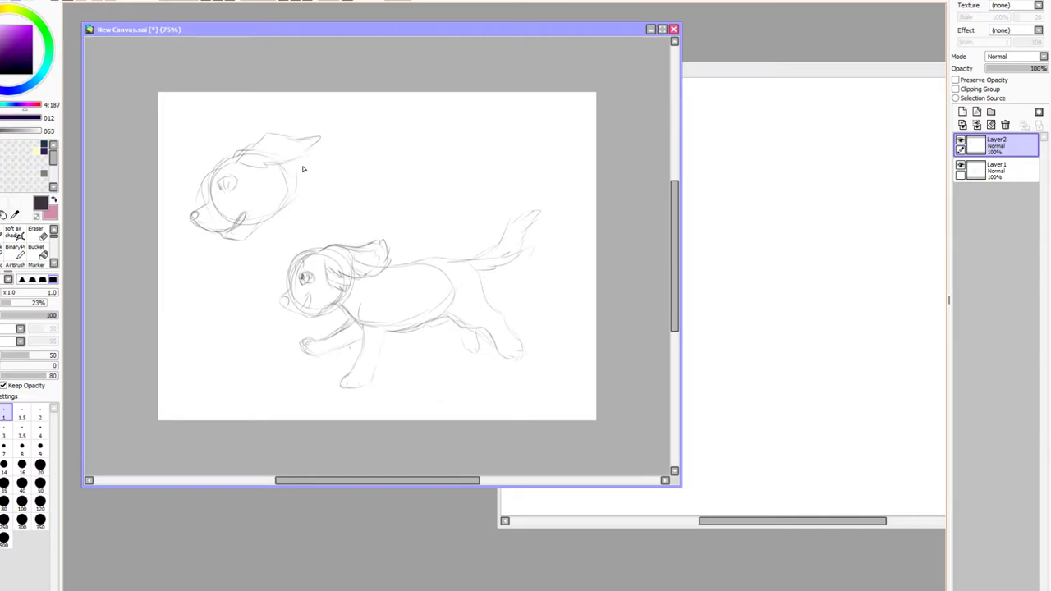
{"action": "left_click_drag", "start_coordinate": [306, 154], "coordinate": [345, 168]}
{"action": "left_click_drag", "start_coordinate": [271, 231], "coordinate": [299, 267]}
Lower Layer1's opacity to 55% and make Layer2 the active layer
{"action": "left_click", "coordinate": [985, 173]}
{"action": "left_click", "coordinate": [1020, 69]}
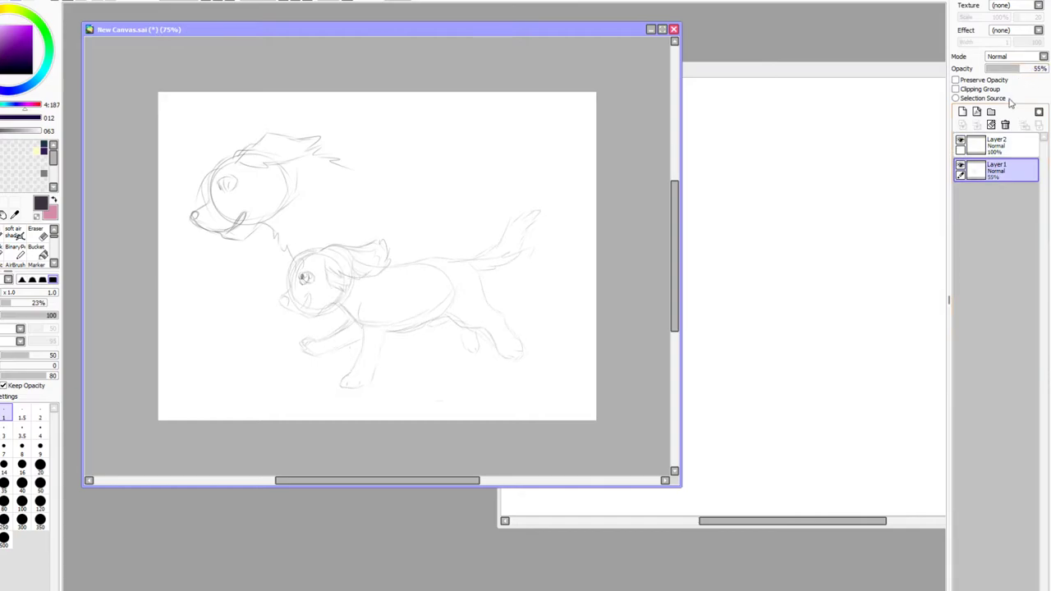
{"action": "left_click", "coordinate": [960, 140]}
{"action": "left_click", "coordinate": [960, 141]}
{"action": "left_click", "coordinate": [985, 145]}
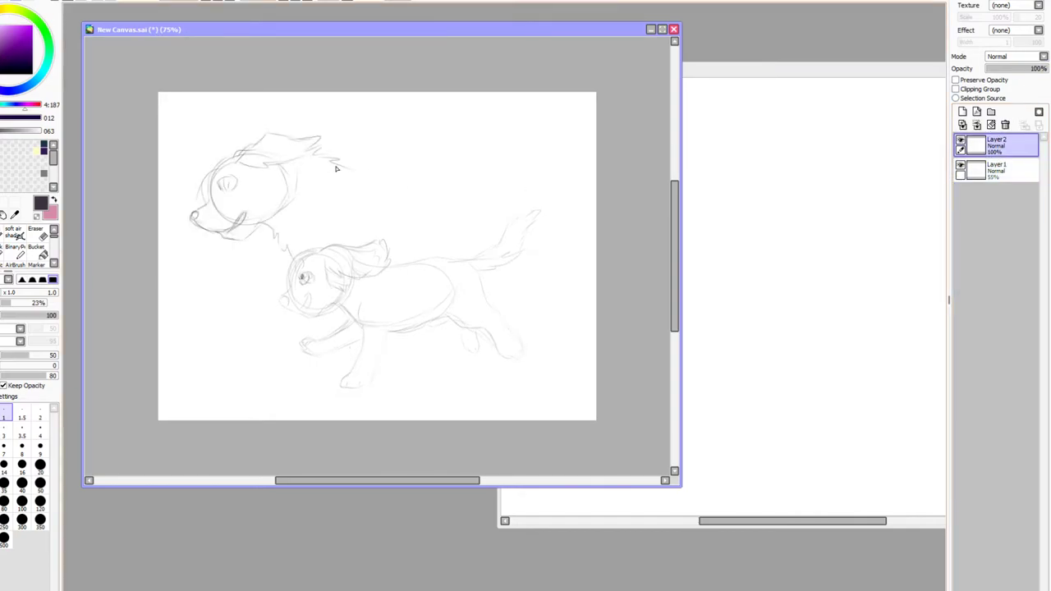
Sketch the larger dog's back, chest fur and belly line over the faded smaller dog
{"action": "left_click_drag", "start_coordinate": [336, 168], "coordinate": [404, 188]}
{"action": "left_click_drag", "start_coordinate": [281, 240], "coordinate": [304, 272]}
{"action": "left_click_drag", "start_coordinate": [413, 293], "coordinate": [446, 288]}
{"action": "left_click_drag", "start_coordinate": [425, 192], "coordinate": [476, 209]}
Sketch the larger dog's rump and both bent hind legs
{"action": "left_click_drag", "start_coordinate": [422, 258], "coordinate": [450, 297]}
{"action": "mouse_move", "coordinate": [450, 193]}
{"action": "left_mouse_down"}
{"action": "mouse_move", "coordinate": [516, 254]}
{"action": "mouse_move", "coordinate": [530, 286]}
{"action": "mouse_move", "coordinate": [526, 353]}
{"action": "mouse_move", "coordinate": [537, 365]}
{"action": "mouse_move", "coordinate": [564, 360]}
{"action": "left_mouse_up"}
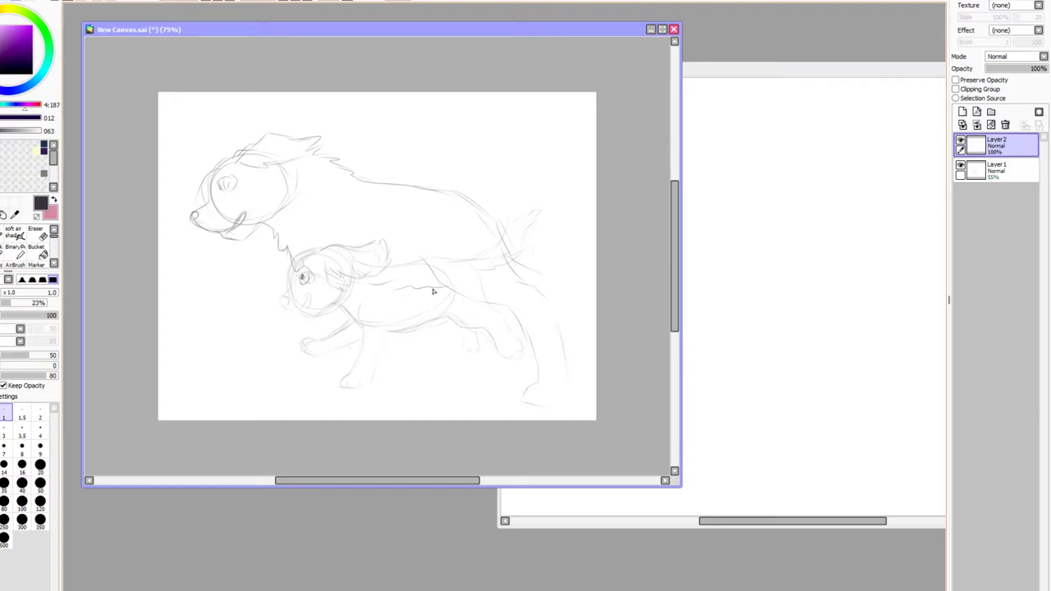
{"action": "mouse_move", "coordinate": [424, 286]}
{"action": "left_mouse_down"}
{"action": "mouse_move", "coordinate": [457, 325]}
{"action": "mouse_move", "coordinate": [489, 330]}
{"action": "mouse_move", "coordinate": [473, 376]}
{"action": "left_mouse_up"}
{"action": "mouse_move", "coordinate": [514, 316]}
{"action": "left_mouse_down"}
{"action": "mouse_move", "coordinate": [478, 384]}
{"action": "mouse_move", "coordinate": [459, 370]}
{"action": "mouse_move", "coordinate": [465, 340]}
{"action": "mouse_move", "coordinate": [486, 321]}
{"action": "mouse_move", "coordinate": [440, 317]}
{"action": "left_mouse_up"}
Sketch the larger dog's shoulder and two front legs, one tucked back and one stretched forward
{"action": "mouse_move", "coordinate": [314, 250]}
{"action": "left_mouse_down"}
{"action": "mouse_move", "coordinate": [333, 289]}
{"action": "mouse_move", "coordinate": [308, 314]}
{"action": "mouse_move", "coordinate": [327, 335]}
{"action": "mouse_move", "coordinate": [356, 331]}
{"action": "left_mouse_up"}
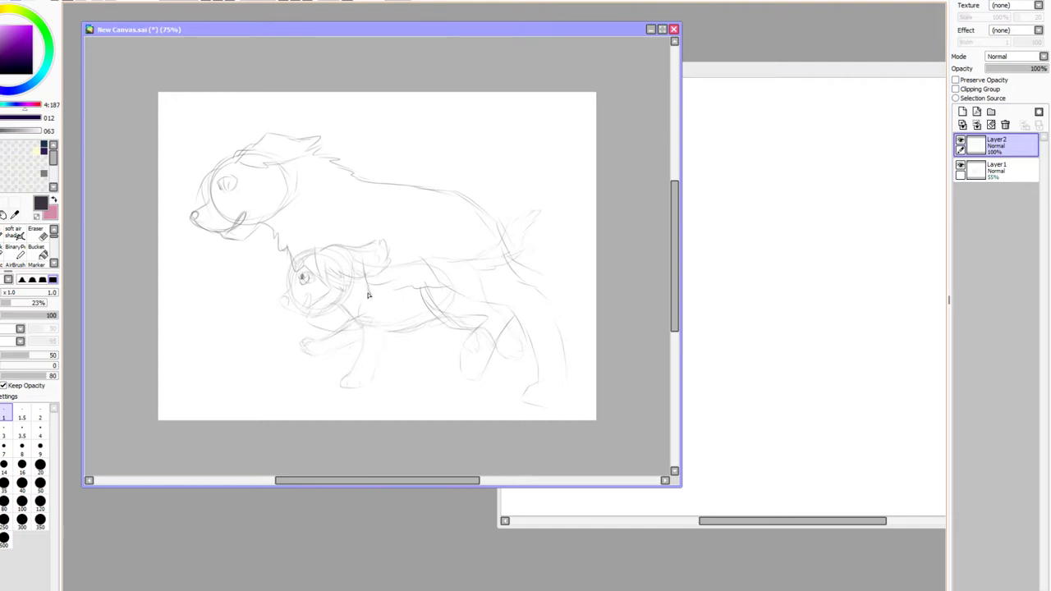
{"action": "mouse_move", "coordinate": [368, 294]}
{"action": "left_mouse_down"}
{"action": "mouse_move", "coordinate": [364, 317]}
{"action": "mouse_move", "coordinate": [332, 325]}
{"action": "left_mouse_up"}
{"action": "key", "text": "ctrl+z"}
{"action": "mouse_move", "coordinate": [291, 271]}
{"action": "left_mouse_down"}
{"action": "mouse_move", "coordinate": [288, 289]}
{"action": "mouse_move", "coordinate": [235, 333]}
{"action": "left_mouse_up"}
Hide Layer1 and add jagged fur along the larger dog's back and rump, with the first strokes of its tail
{"action": "left_click", "coordinate": [960, 165]}
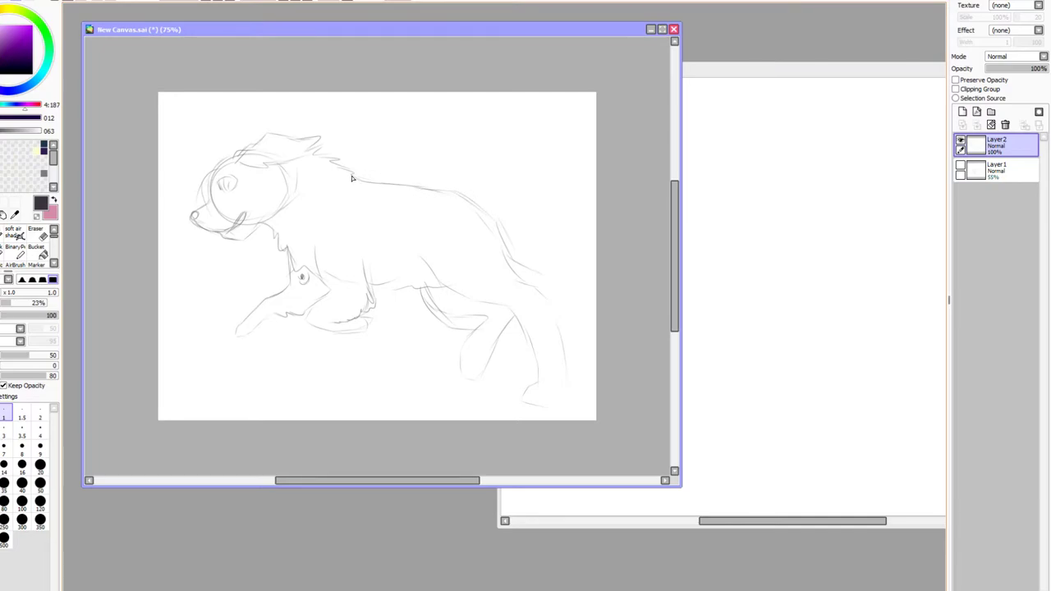
{"action": "mouse_move", "coordinate": [352, 178]}
{"action": "left_mouse_down"}
{"action": "mouse_move", "coordinate": [482, 211]}
{"action": "mouse_move", "coordinate": [525, 271]}
{"action": "left_mouse_up"}
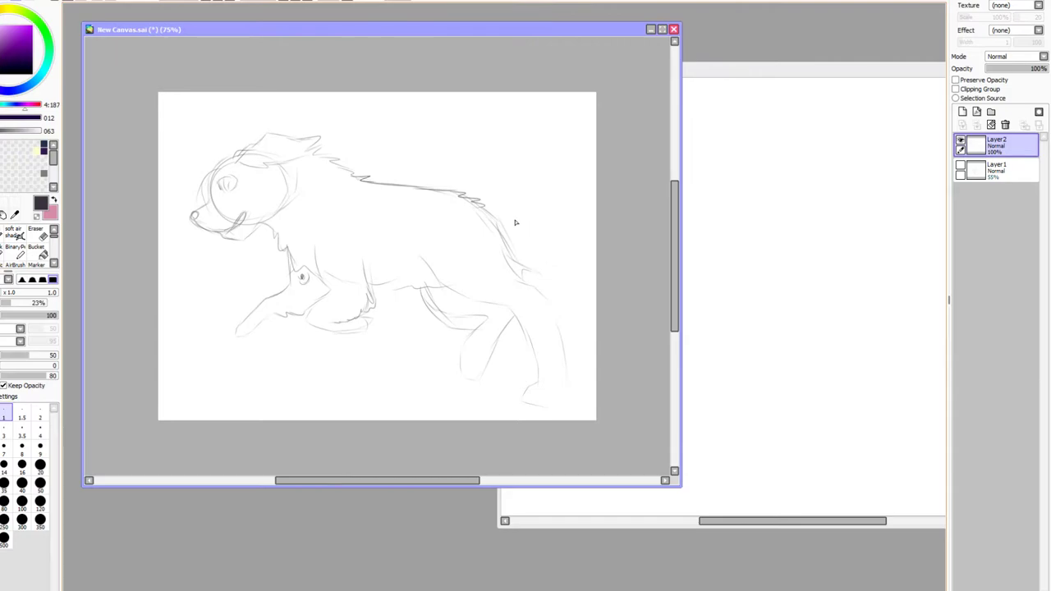
{"action": "left_click_drag", "start_coordinate": [481, 206], "coordinate": [526, 245]}
{"action": "mouse_move", "coordinate": [490, 210]}
{"action": "left_mouse_down"}
{"action": "mouse_move", "coordinate": [552, 228]}
{"action": "mouse_move", "coordinate": [511, 263]}
{"action": "mouse_move", "coordinate": [522, 260]}
{"action": "mouse_move", "coordinate": [550, 286]}
{"action": "mouse_move", "coordinate": [527, 257]}
{"action": "mouse_move", "coordinate": [573, 286]}
{"action": "left_mouse_up"}
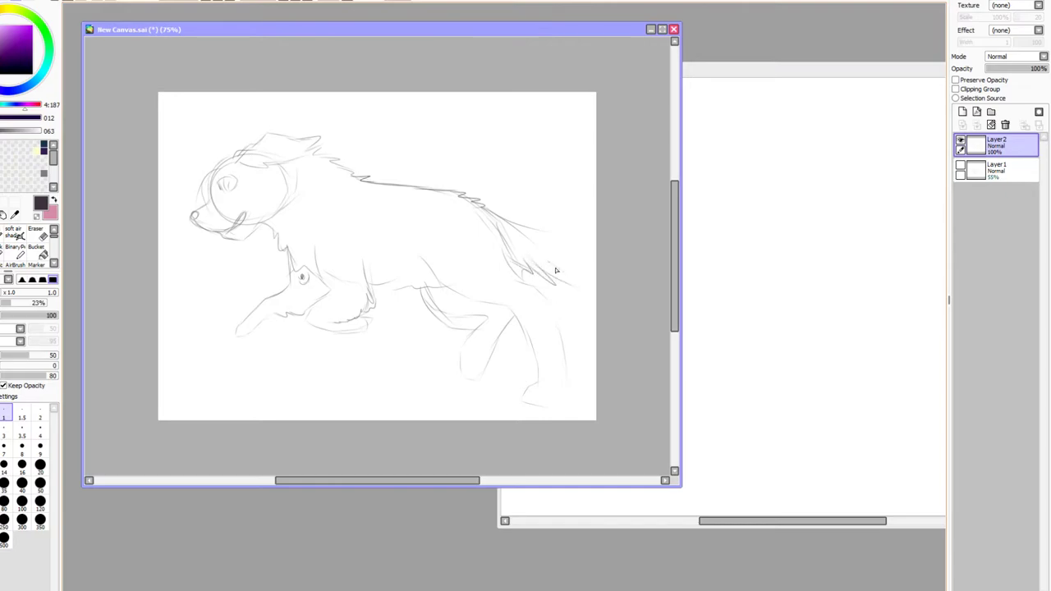
{"action": "left_click_drag", "start_coordinate": [546, 228], "coordinate": [585, 236]}
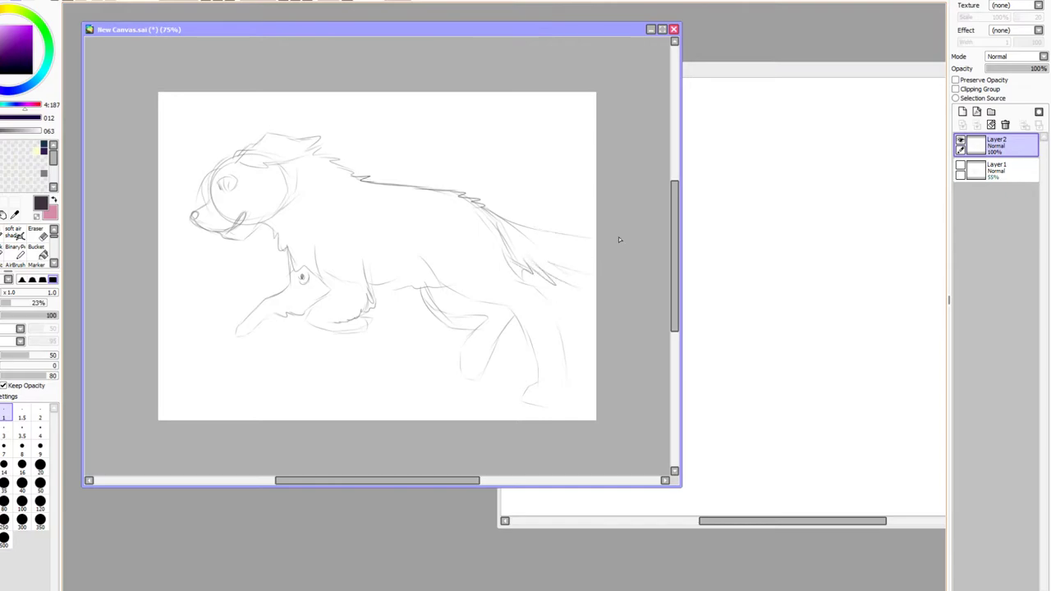
Show Layer1 again and group Layer2 and Layer1 inside a new layer folder
{"action": "left_click", "coordinate": [960, 165]}
{"action": "left_click", "coordinate": [991, 111]}
{"action": "left_click_drag", "start_coordinate": [993, 169], "coordinate": [997, 149]}
{"action": "left_click_drag", "start_coordinate": [1002, 198], "coordinate": [996, 165]}
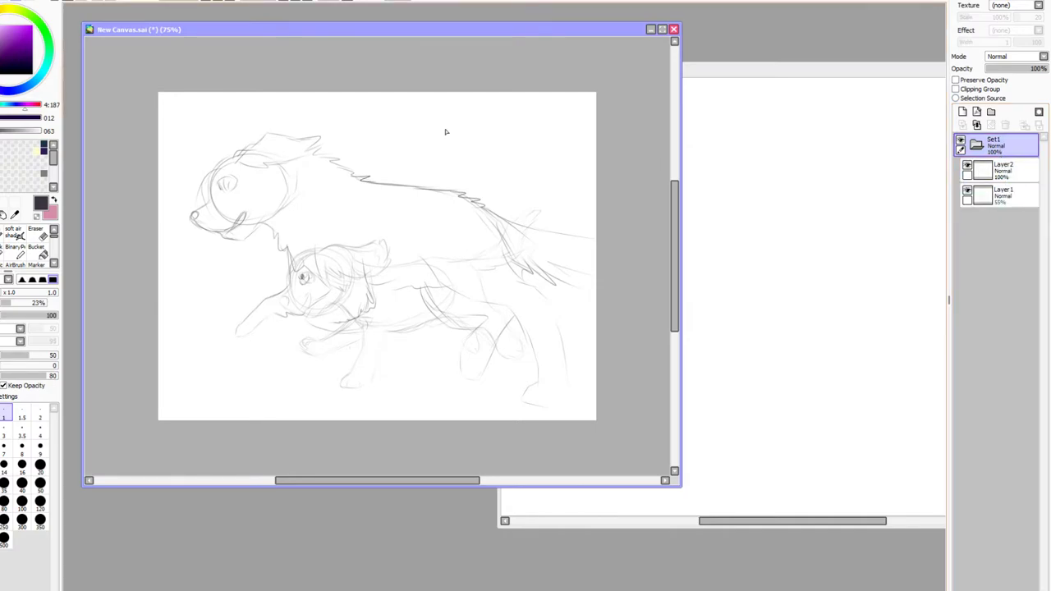
Scale both dog sketches down together by transforming the layer folder, leaving room for the tail
{"action": "left_click", "coordinate": [43, 8]}
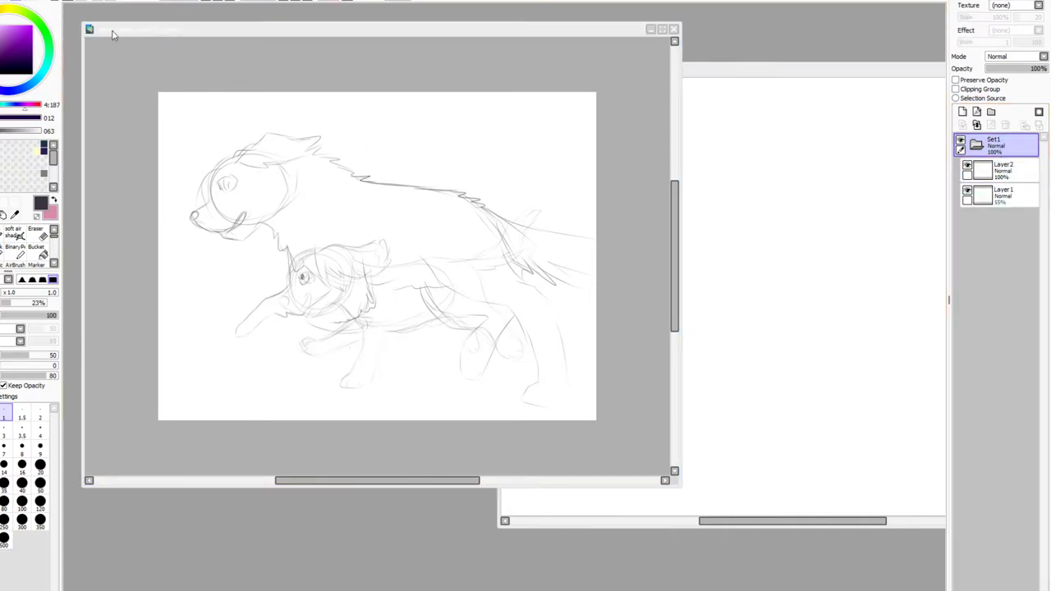
{"action": "left_click", "coordinate": [238, 2]}
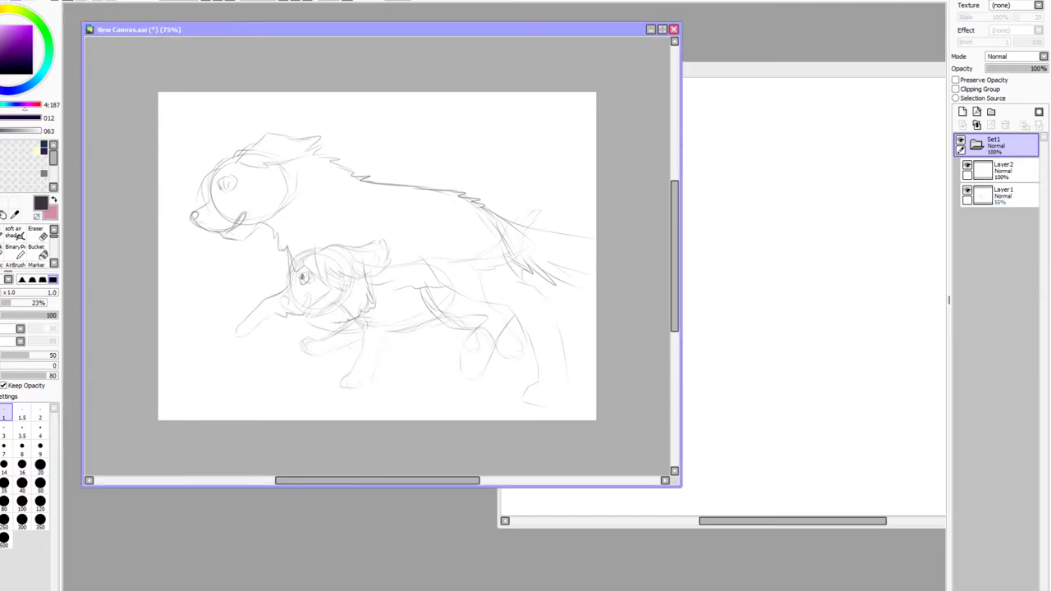
{"action": "key", "text": "ctrl+t"}
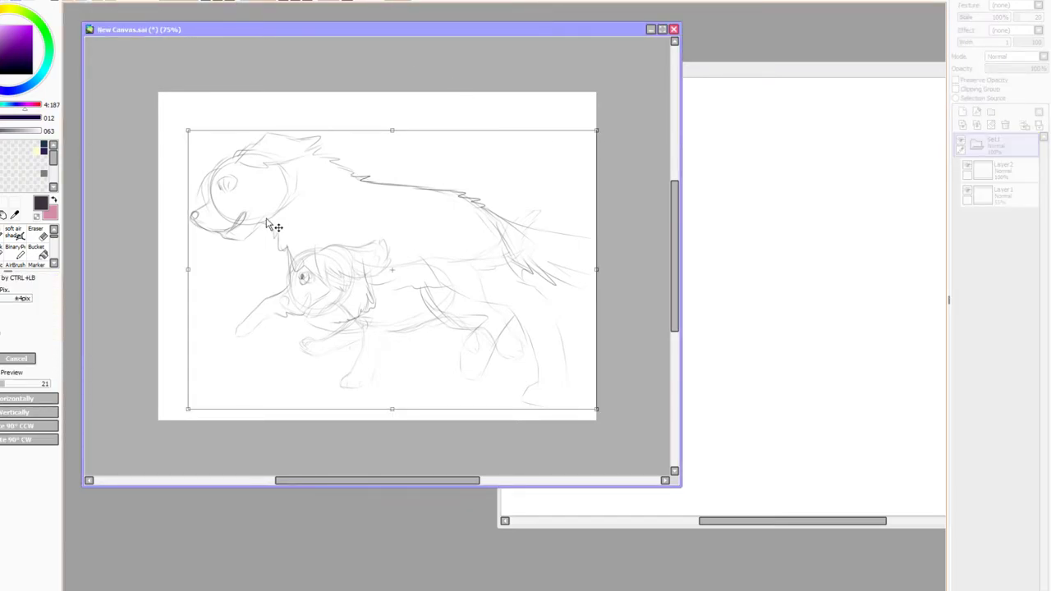
{"action": "left_click_drag", "start_coordinate": [597, 130], "coordinate": [525, 161]}
{"action": "key", "text": "Return"}
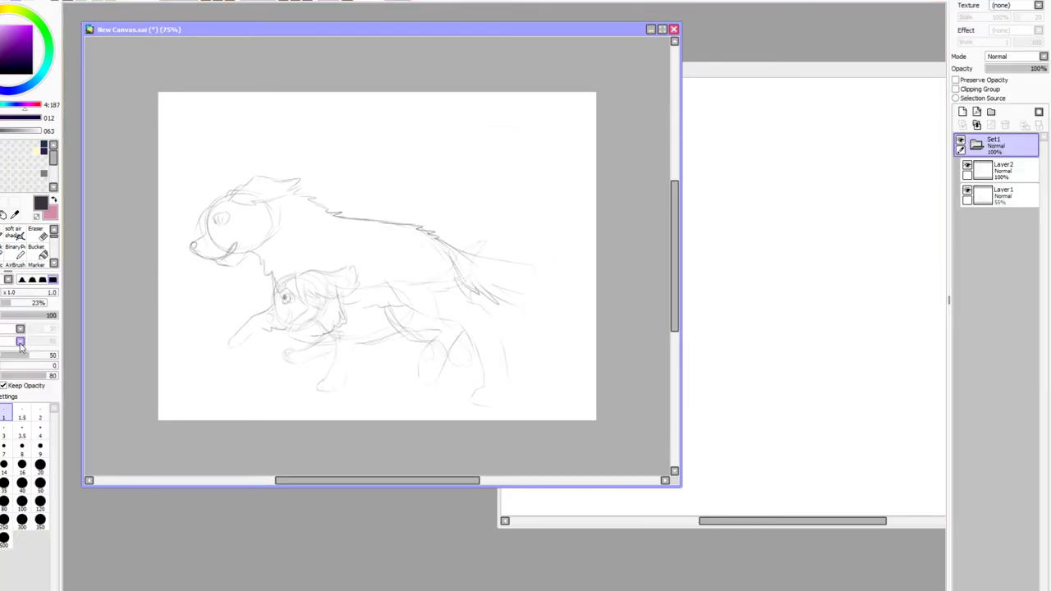
Move the smaller dog on Layer1 slightly lower beneath the larger dog
{"action": "left_click", "coordinate": [966, 190]}
{"action": "left_click", "coordinate": [966, 191]}
{"action": "left_click", "coordinate": [985, 196]}
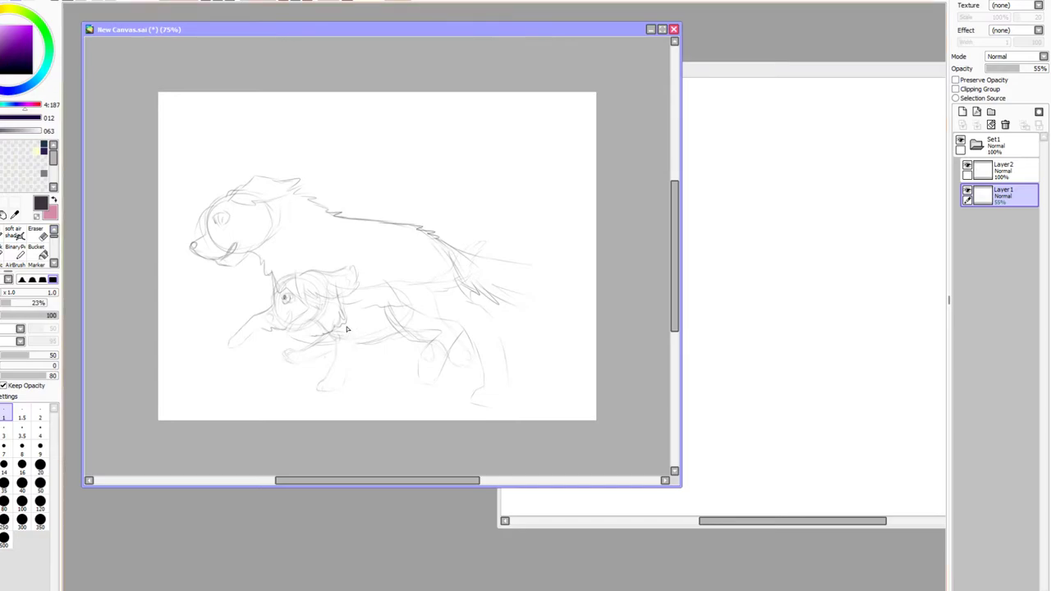
{"action": "key", "text": "ctrl"}
{"action": "left_click_drag", "start_coordinate": [361, 342], "coordinate": [366, 361]}
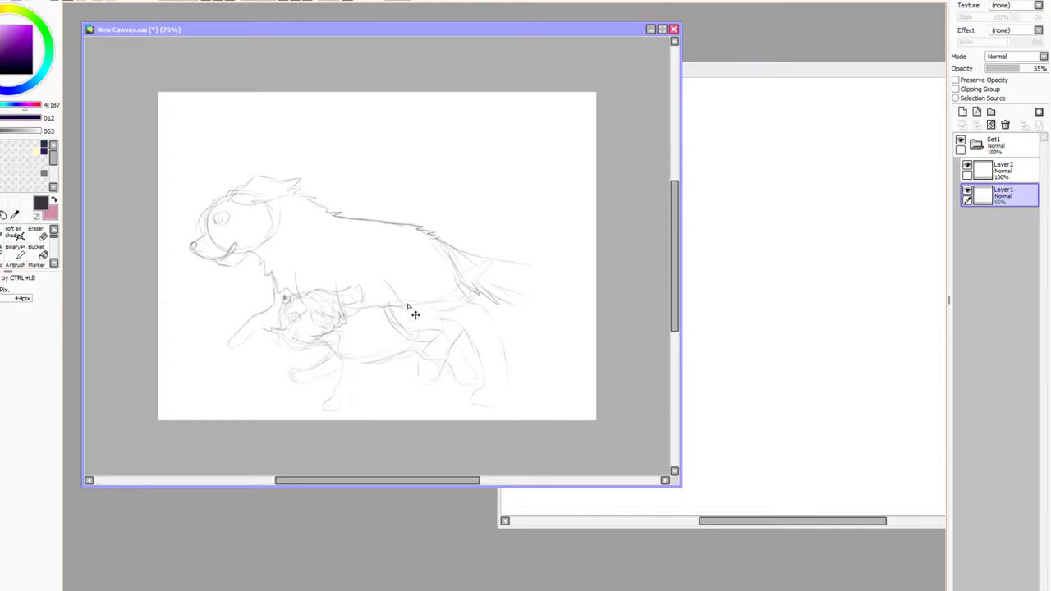
Hide Layer1 and refine the larger dog's front legs and paws on Layer2
{"action": "left_click", "coordinate": [967, 189]}
{"action": "left_click", "coordinate": [1012, 171]}
{"action": "left_click", "coordinate": [3, 233]}
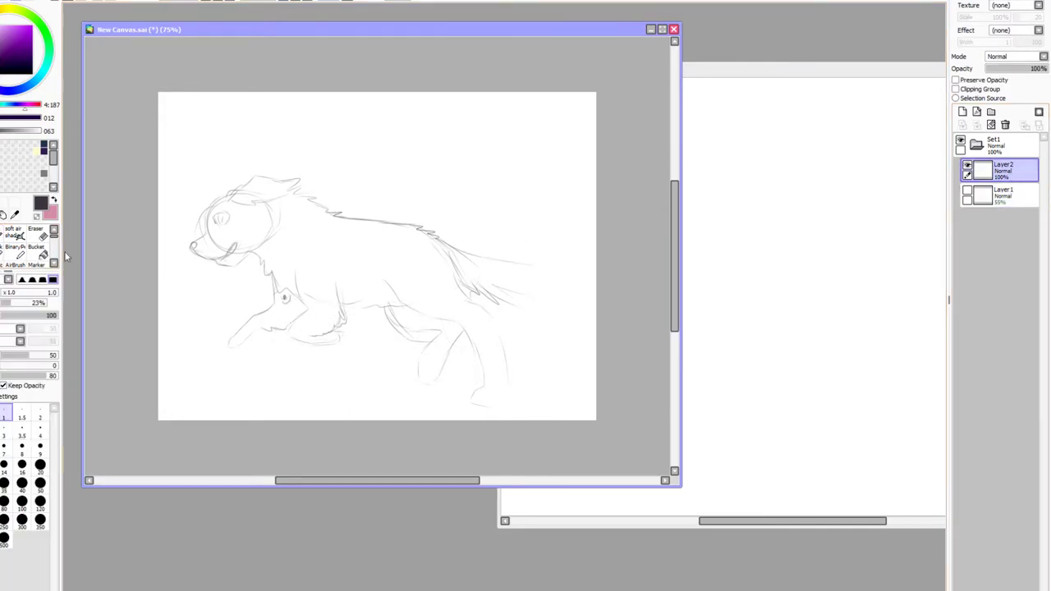
{"action": "mouse_move", "coordinate": [250, 324]}
{"action": "left_mouse_down"}
{"action": "mouse_move", "coordinate": [222, 359]}
{"action": "mouse_move", "coordinate": [263, 329]}
{"action": "mouse_move", "coordinate": [245, 350]}
{"action": "mouse_move", "coordinate": [261, 332]}
{"action": "mouse_move", "coordinate": [301, 323]}
{"action": "mouse_move", "coordinate": [288, 337]}
{"action": "mouse_move", "coordinate": [339, 342]}
{"action": "left_mouse_up"}
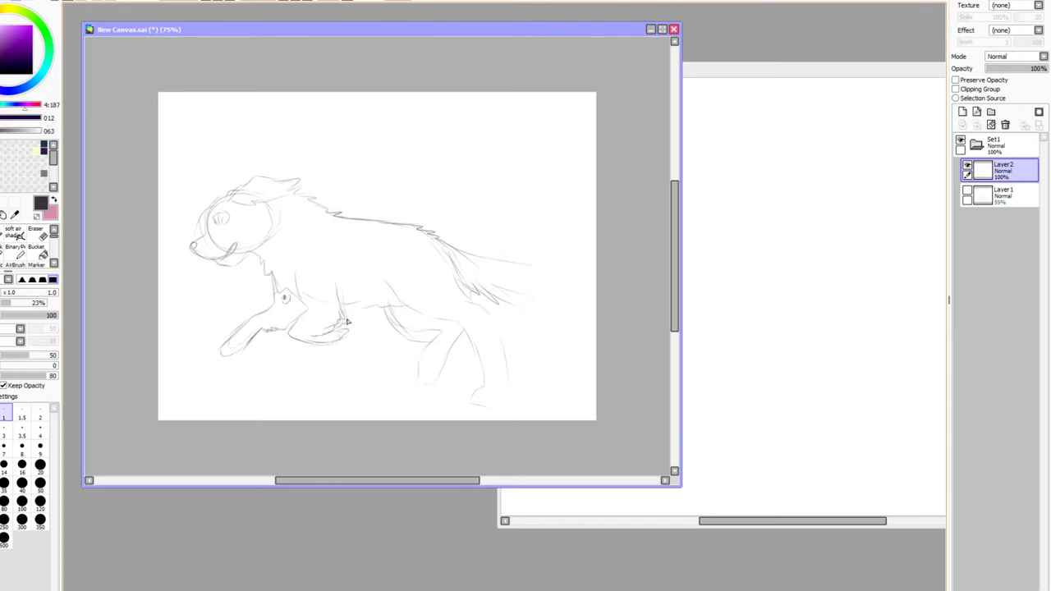
Add shoulder lines to the larger dog and extend its furry tail out behind it
{"action": "mouse_move", "coordinate": [354, 282]}
{"action": "left_mouse_down"}
{"action": "mouse_move", "coordinate": [346, 299]}
{"action": "mouse_move", "coordinate": [303, 297]}
{"action": "mouse_move", "coordinate": [309, 267]}
{"action": "left_mouse_up"}
{"action": "left_click_drag", "start_coordinate": [511, 262], "coordinate": [553, 267]}
{"action": "mouse_move", "coordinate": [508, 293]}
{"action": "left_mouse_down"}
{"action": "mouse_move", "coordinate": [556, 287]}
{"action": "mouse_move", "coordinate": [565, 270]}
{"action": "left_mouse_up"}
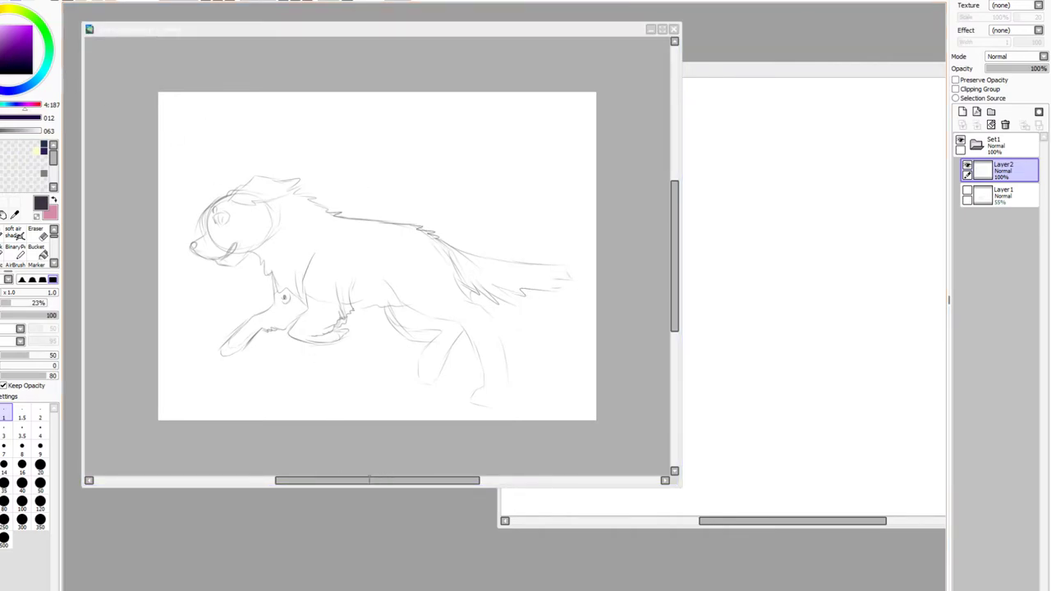
Save the drawing as artfight7.sai in the art_fight folder and show Layer1 again
{"action": "left_click", "coordinate": [296, 474]}
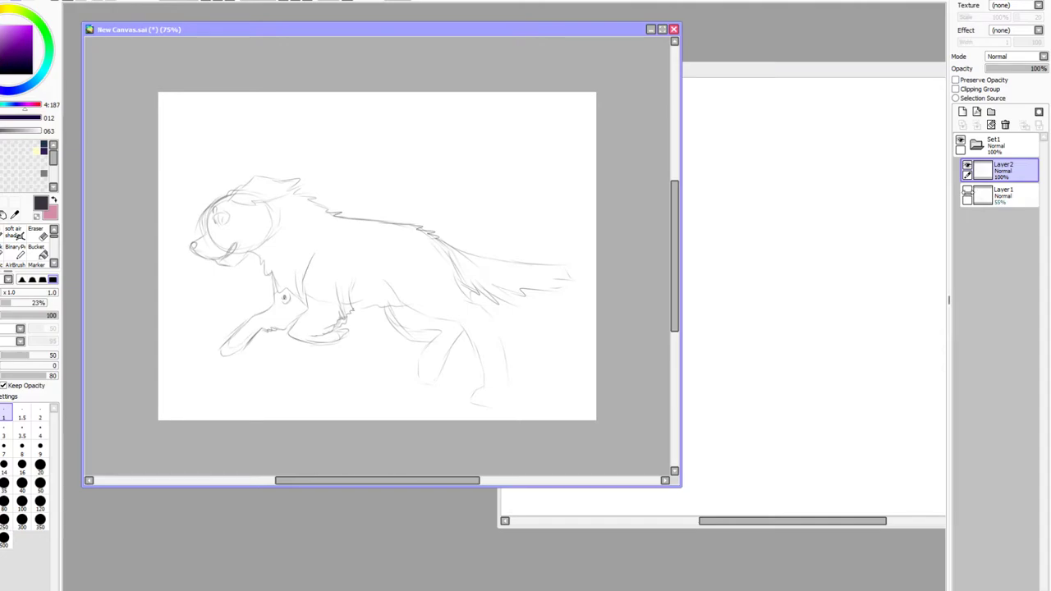
{"action": "left_click", "coordinate": [967, 191]}
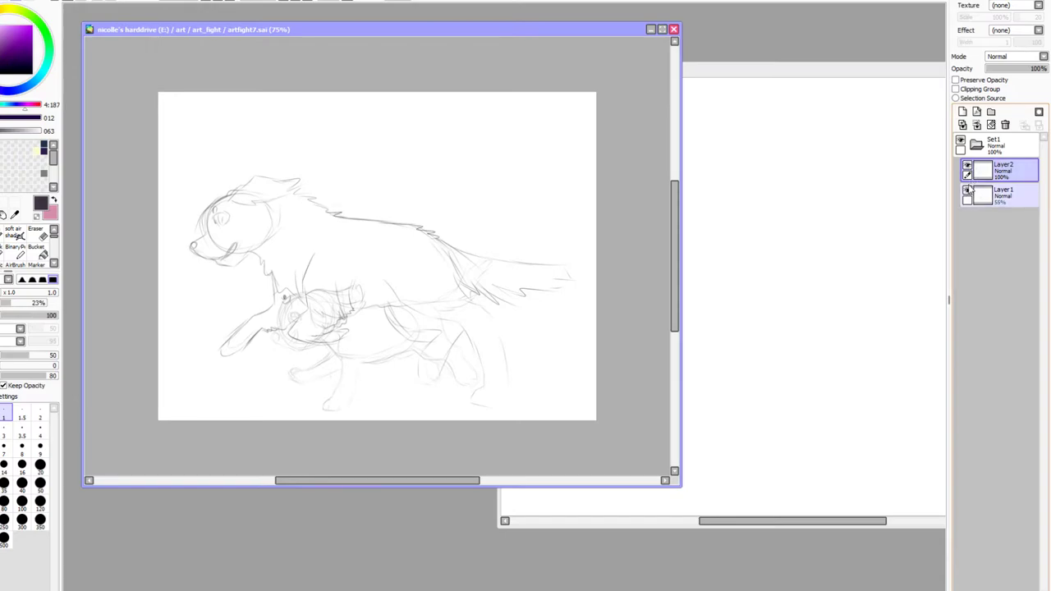
With Layer1 hidden, fade the Layer2 dog sketch to 51% opacity and add a new layer above it for line art
{"action": "left_click", "coordinate": [968, 192]}
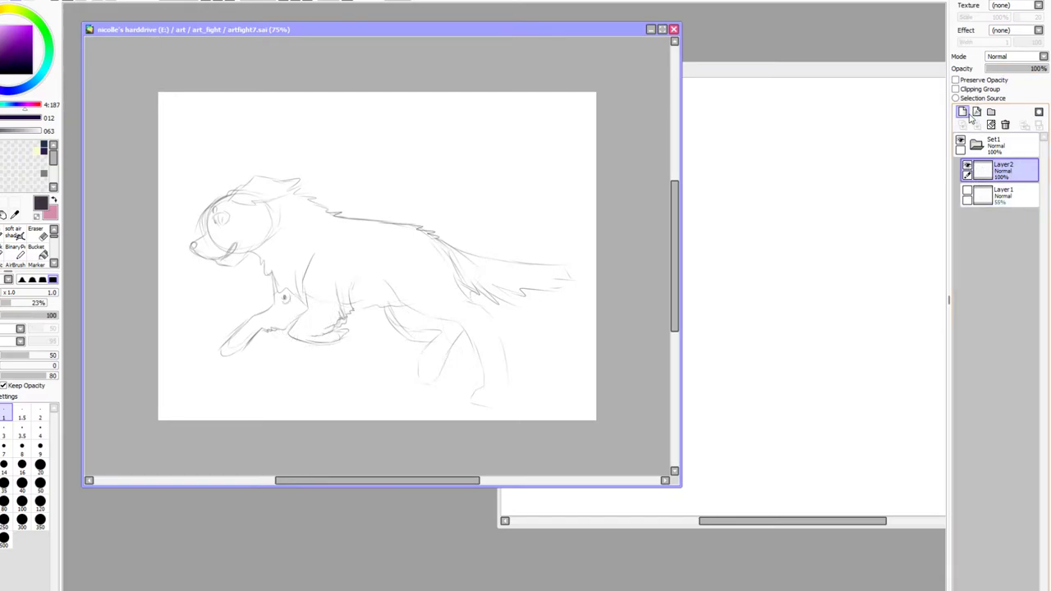
{"action": "left_click", "coordinate": [1017, 69]}
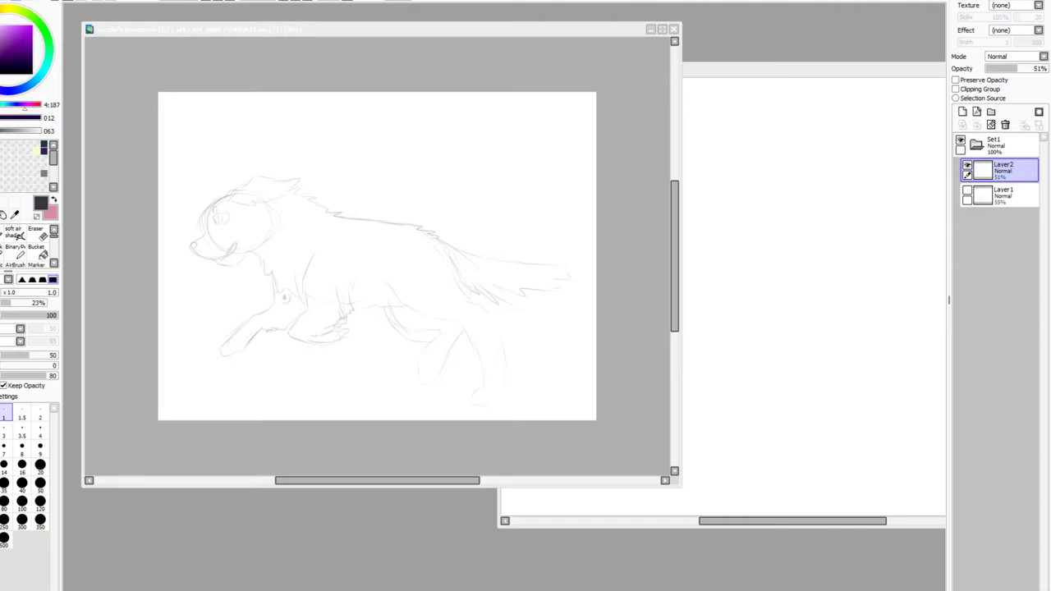
{"action": "left_click", "coordinate": [226, 204]}
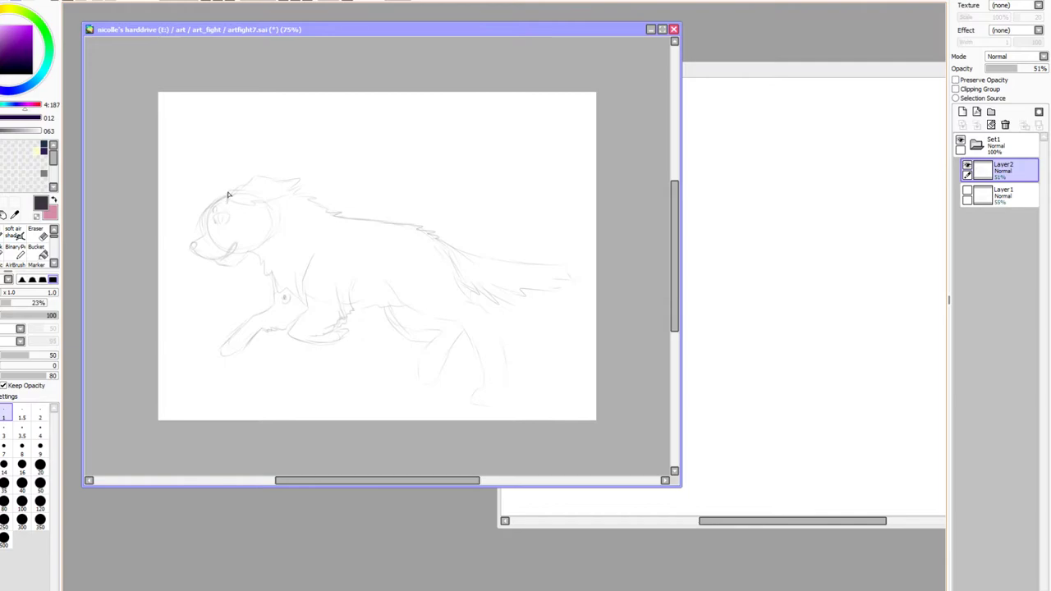
{"action": "key", "text": "ctrl+shift+n"}
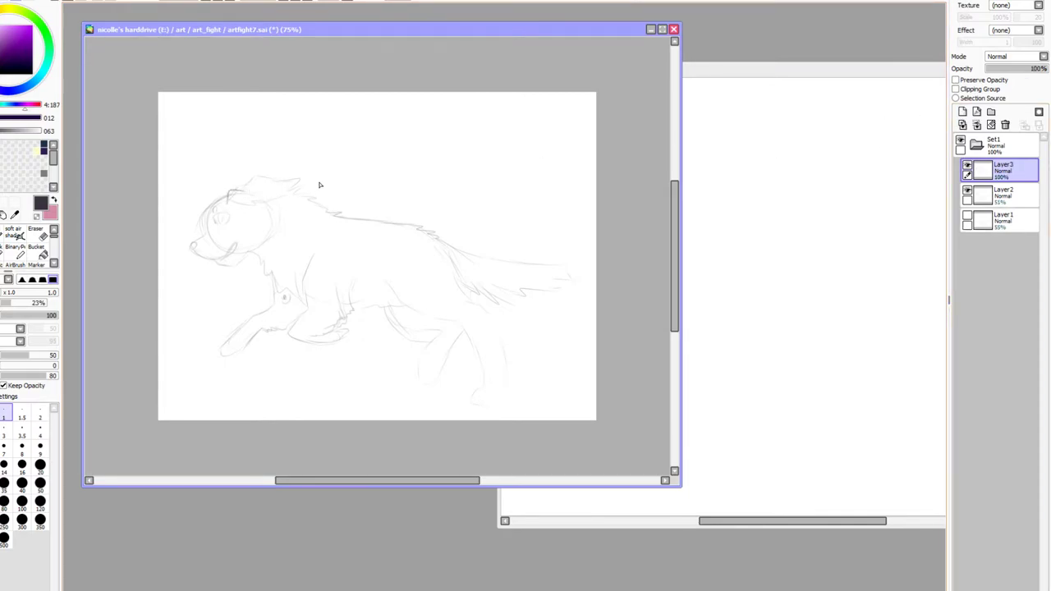
Ink the larger dog's ear and tufted forehead outline on Layer3 with the brush size set to 6
{"action": "left_click", "coordinate": [1, 447]}
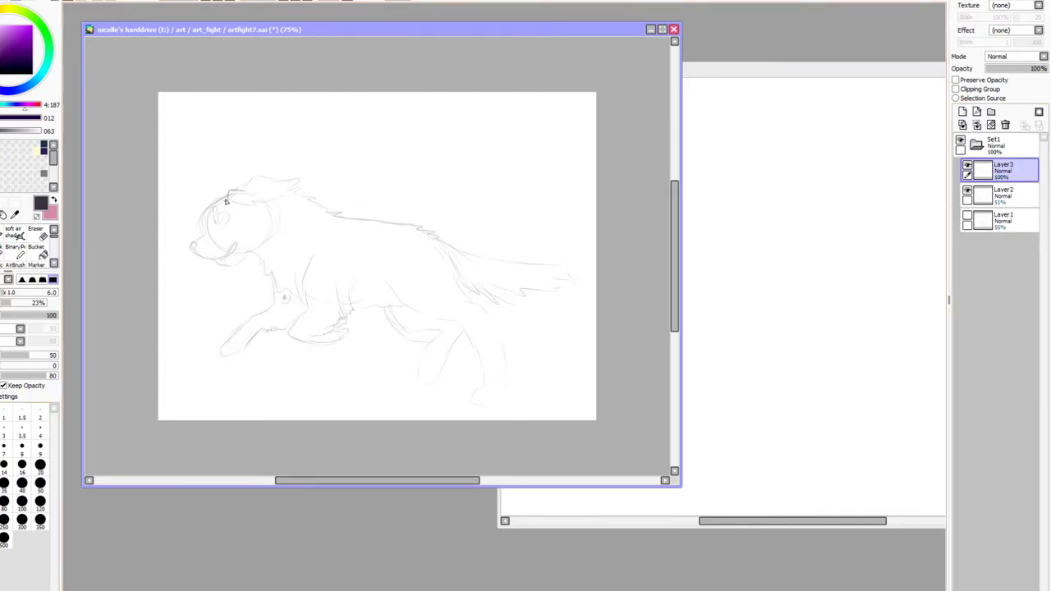
{"action": "mouse_move", "coordinate": [229, 188]}
{"action": "left_mouse_down"}
{"action": "mouse_move", "coordinate": [247, 193]}
{"action": "mouse_move", "coordinate": [257, 176]}
{"action": "mouse_move", "coordinate": [269, 208]}
{"action": "mouse_move", "coordinate": [292, 206]}
{"action": "mouse_move", "coordinate": [294, 186]}
{"action": "mouse_move", "coordinate": [302, 193]}
{"action": "left_mouse_up"}
{"action": "key", "text": "ctrl+z"}
{"action": "key", "text": "ctrl+z"}
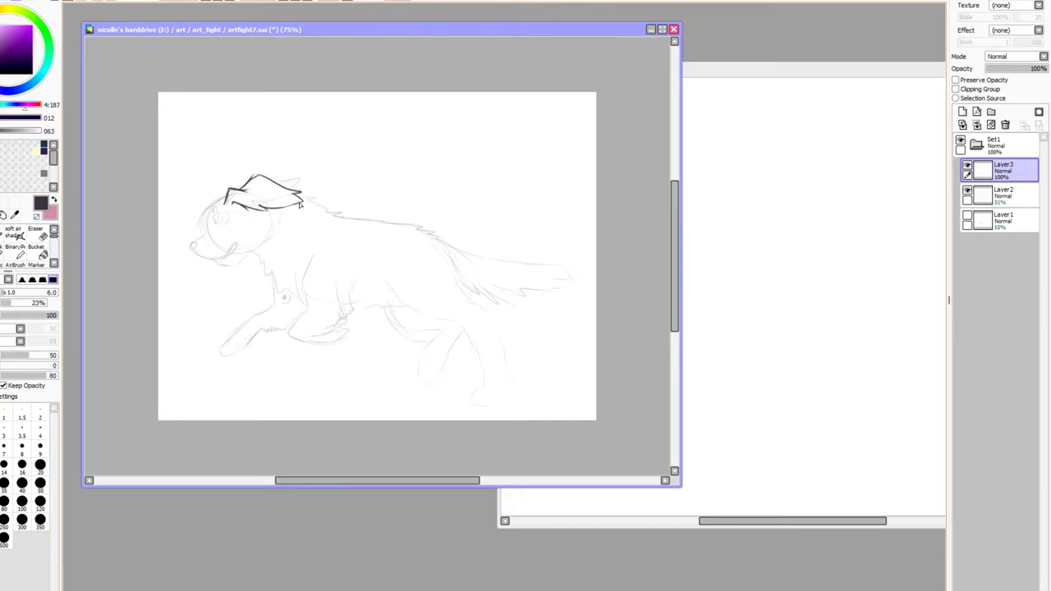
{"action": "left_click_drag", "start_coordinate": [223, 199], "coordinate": [203, 222]}
{"action": "key", "text": "ctrl+z"}
{"action": "left_click_drag", "start_coordinate": [206, 210], "coordinate": [221, 196]}
{"action": "key", "text": "ctrl+z"}
{"action": "left_click_drag", "start_coordinate": [212, 197], "coordinate": [197, 226]}
At 150% zoom, ink the larger dog's nose, muzzle, open mouth, jaw and cheek line
{"action": "left_click", "coordinate": [219, 2]}
{"action": "left_click", "coordinate": [219, 3]}
{"action": "left_click_drag", "start_coordinate": [131, 212], "coordinate": [324, 230]}
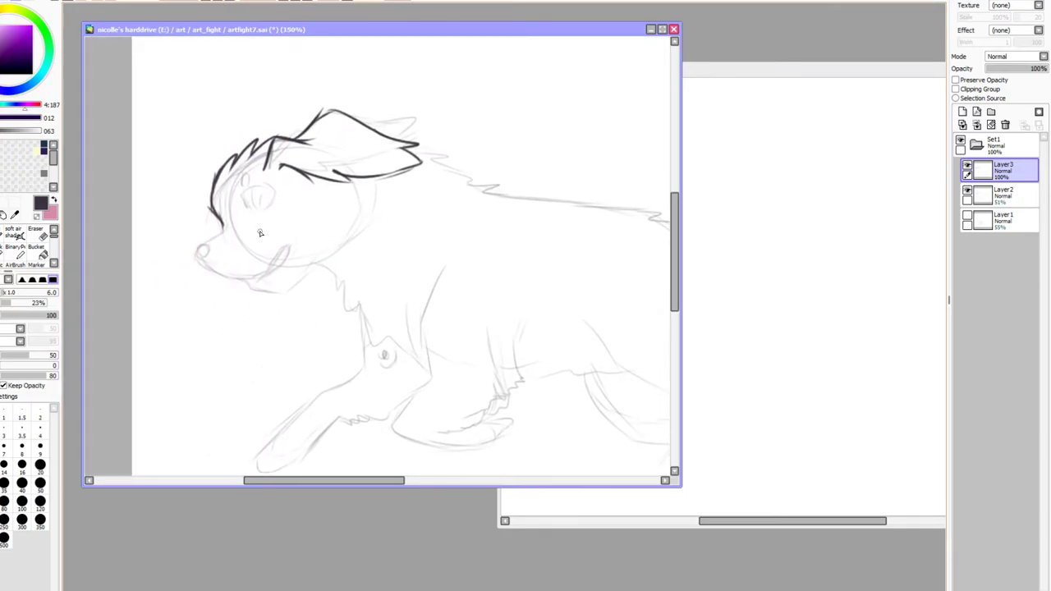
{"action": "mouse_move", "coordinate": [220, 224]}
{"action": "left_mouse_down"}
{"action": "mouse_move", "coordinate": [198, 250]}
{"action": "mouse_move", "coordinate": [200, 267]}
{"action": "mouse_move", "coordinate": [218, 256]}
{"action": "mouse_move", "coordinate": [199, 254]}
{"action": "mouse_move", "coordinate": [209, 246]}
{"action": "mouse_move", "coordinate": [214, 265]}
{"action": "mouse_move", "coordinate": [199, 266]}
{"action": "mouse_move", "coordinate": [215, 261]}
{"action": "mouse_move", "coordinate": [218, 274]}
{"action": "mouse_move", "coordinate": [210, 269]}
{"action": "mouse_move", "coordinate": [244, 283]}
{"action": "left_mouse_up"}
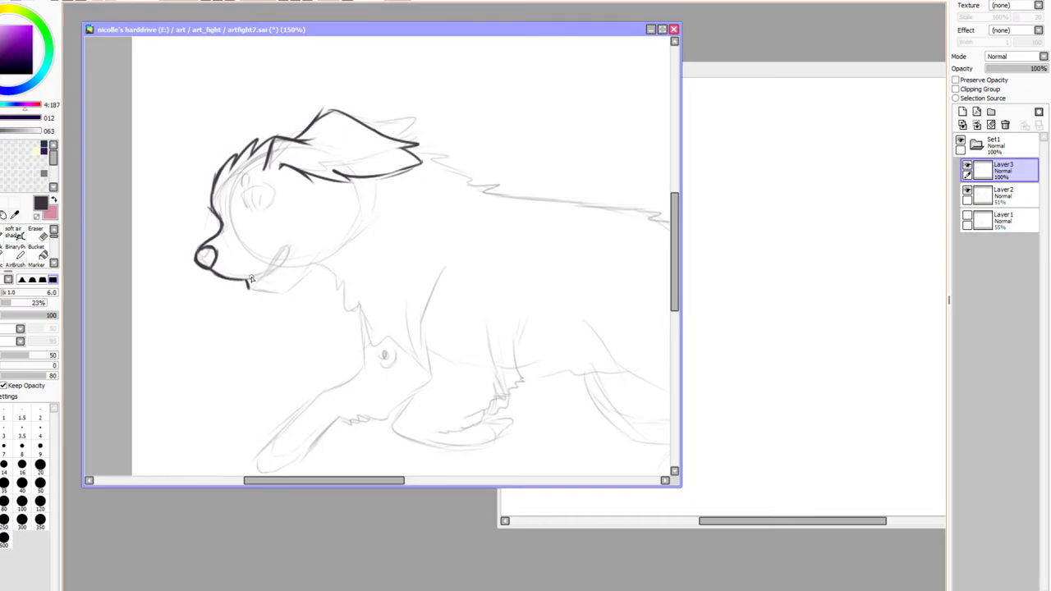
{"action": "left_click_drag", "start_coordinate": [248, 280], "coordinate": [292, 239]}
{"action": "mouse_move", "coordinate": [261, 279]}
{"action": "left_mouse_down"}
{"action": "mouse_move", "coordinate": [292, 241]}
{"action": "mouse_move", "coordinate": [289, 259]}
{"action": "mouse_move", "coordinate": [265, 274]}
{"action": "mouse_move", "coordinate": [286, 253]}
{"action": "mouse_move", "coordinate": [289, 268]}
{"action": "mouse_move", "coordinate": [282, 259]}
{"action": "mouse_move", "coordinate": [271, 270]}
{"action": "mouse_move", "coordinate": [276, 287]}
{"action": "mouse_move", "coordinate": [247, 284]}
{"action": "mouse_move", "coordinate": [294, 277]}
{"action": "left_mouse_up"}
{"action": "mouse_move", "coordinate": [345, 186]}
{"action": "left_mouse_down"}
{"action": "mouse_move", "coordinate": [356, 209]}
{"action": "mouse_move", "coordinate": [348, 231]}
{"action": "left_mouse_up"}
{"action": "left_click_drag", "start_coordinate": [289, 279], "coordinate": [321, 253]}
Ink the larger dog's near eye, the small mark above it and the short crease on the muzzle
{"action": "mouse_move", "coordinate": [274, 216]}
{"action": "left_mouse_down"}
{"action": "mouse_move", "coordinate": [280, 198]}
{"action": "mouse_move", "coordinate": [261, 194]}
{"action": "mouse_move", "coordinate": [246, 212]}
{"action": "mouse_move", "coordinate": [263, 226]}
{"action": "mouse_move", "coordinate": [274, 212]}
{"action": "mouse_move", "coordinate": [261, 215]}
{"action": "mouse_move", "coordinate": [280, 207]}
{"action": "left_mouse_up"}
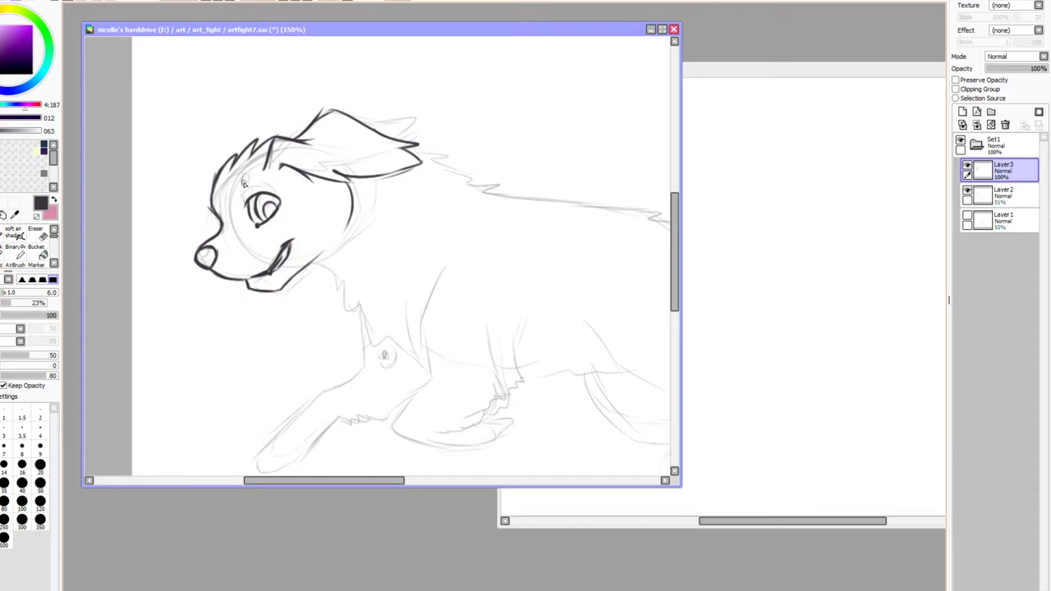
{"action": "mouse_move", "coordinate": [241, 197]}
{"action": "left_mouse_down"}
{"action": "mouse_move", "coordinate": [238, 178]}
{"action": "mouse_move", "coordinate": [246, 189]}
{"action": "left_mouse_up"}
{"action": "mouse_move", "coordinate": [224, 251]}
{"action": "left_mouse_down"}
{"action": "mouse_move", "coordinate": [240, 256]}
{"action": "mouse_move", "coordinate": [247, 236]}
{"action": "mouse_move", "coordinate": [256, 258]}
{"action": "left_mouse_up"}
{"action": "key", "text": "ctrl+z"}
{"action": "key", "text": "ctrl+z"}
{"action": "key", "text": "ctrl+z"}
Erase the cheek line below the ear and redraw it as a shorter curve closer to the eye
{"action": "key", "text": "e"}
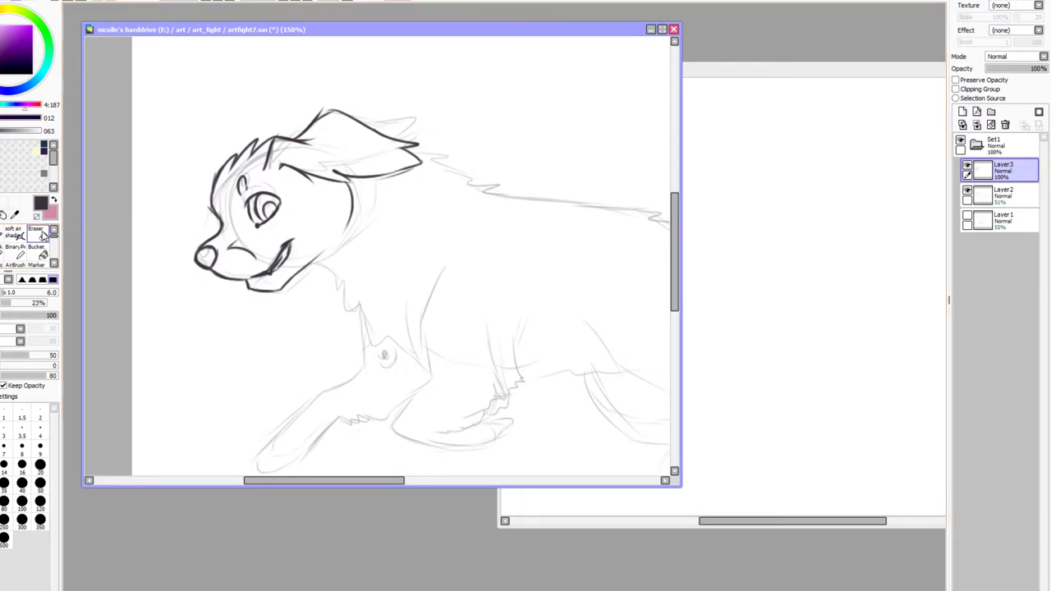
{"action": "left_click_drag", "start_coordinate": [350, 210], "coordinate": [348, 205]}
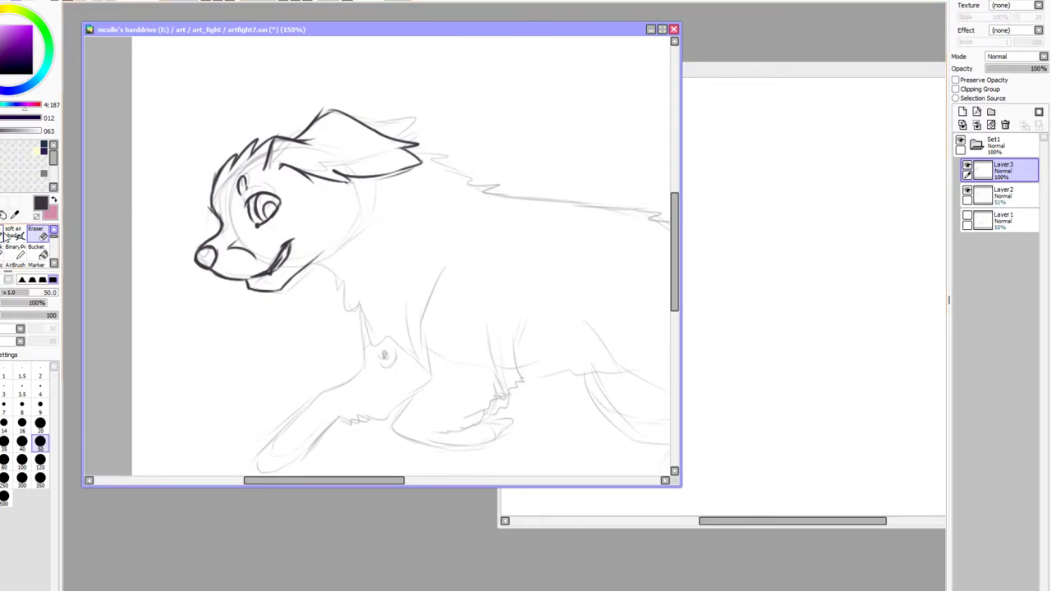
{"action": "left_click", "coordinate": [18, 250]}
{"action": "left_click", "coordinate": [3, 233]}
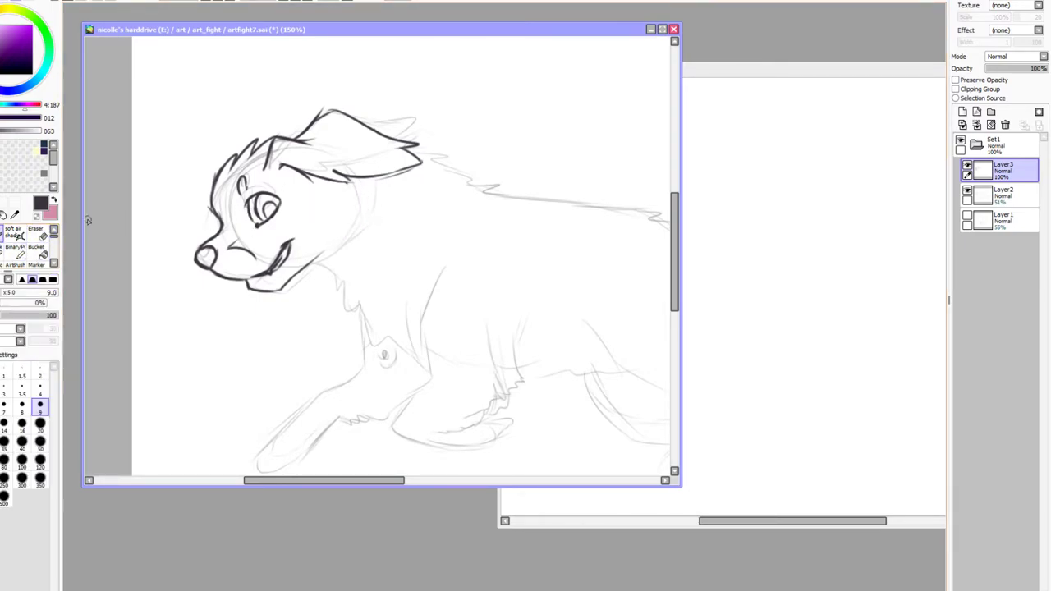
{"action": "left_click", "coordinate": [12, 252]}
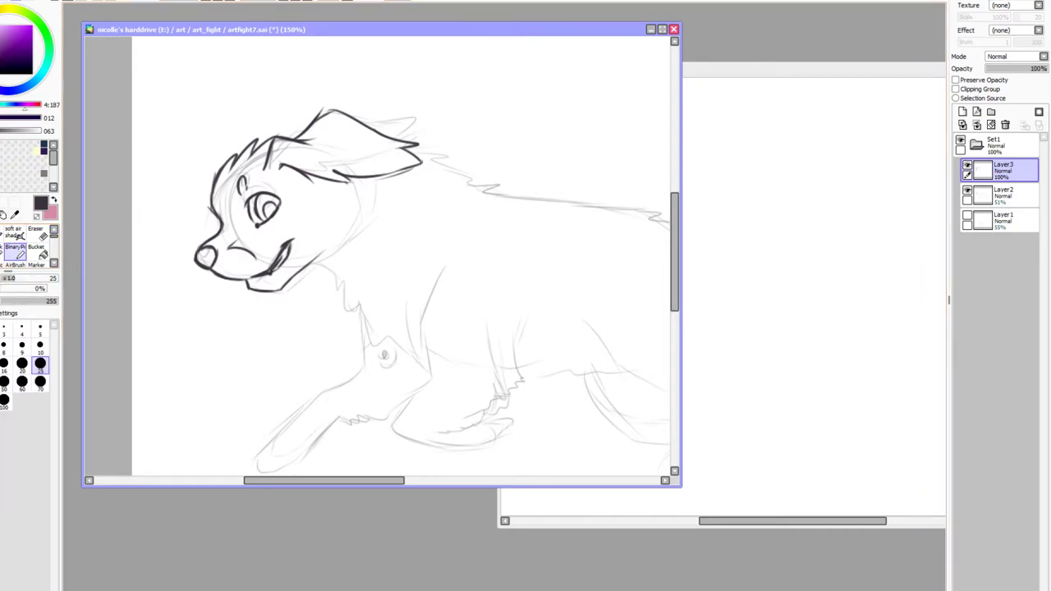
{"action": "left_click", "coordinate": [2, 234]}
{"action": "left_click_drag", "start_coordinate": [301, 198], "coordinate": [333, 227]}
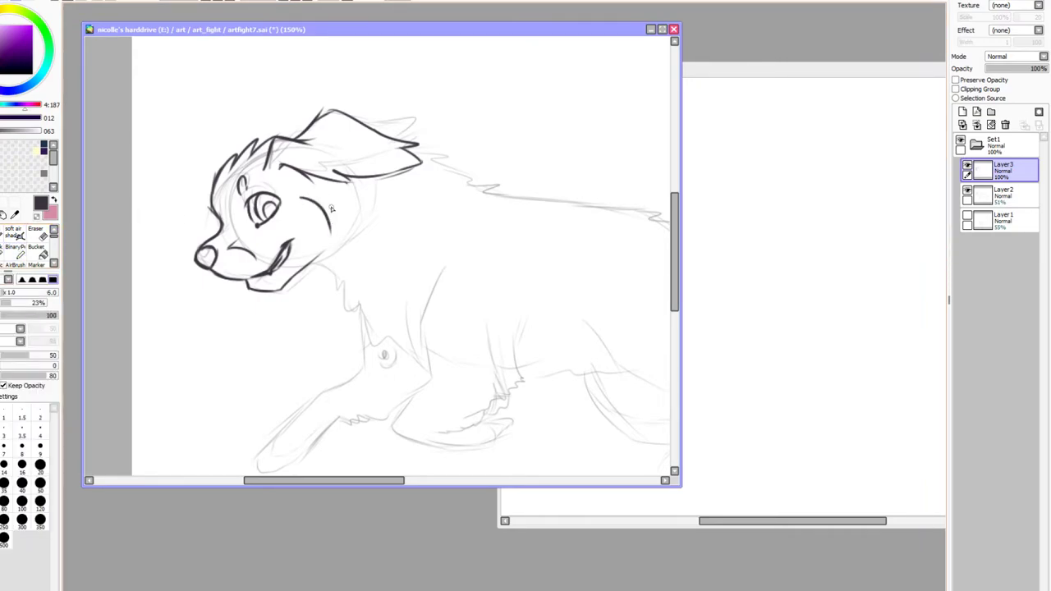
Try inking the larger dog's shaggy neck and chest fur, back line and rump on Layer3
{"action": "mouse_move", "coordinate": [313, 263]}
{"action": "left_mouse_down"}
{"action": "mouse_move", "coordinate": [338, 273]}
{"action": "mouse_move", "coordinate": [354, 337]}
{"action": "mouse_move", "coordinate": [361, 320]}
{"action": "mouse_move", "coordinate": [368, 347]}
{"action": "mouse_move", "coordinate": [372, 338]}
{"action": "mouse_move", "coordinate": [425, 381]}
{"action": "left_mouse_up"}
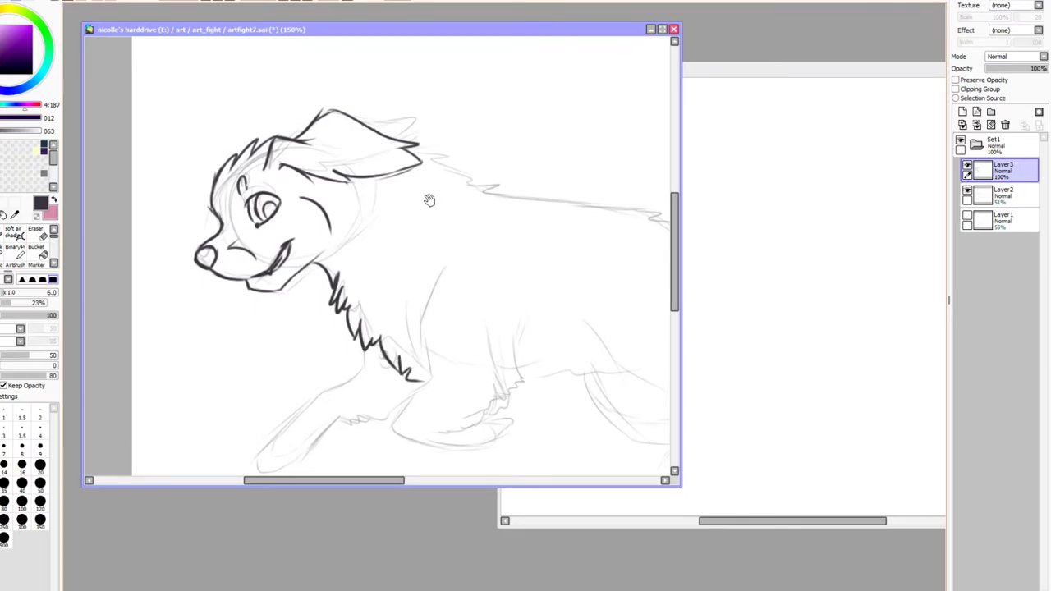
{"action": "left_click_drag", "start_coordinate": [429, 199], "coordinate": [271, 205]}
{"action": "mouse_move", "coordinate": [256, 155]}
{"action": "left_mouse_down"}
{"action": "mouse_move", "coordinate": [293, 159]}
{"action": "mouse_move", "coordinate": [272, 165]}
{"action": "mouse_move", "coordinate": [320, 185]}
{"action": "mouse_move", "coordinate": [297, 188]}
{"action": "mouse_move", "coordinate": [341, 194]}
{"action": "left_mouse_up"}
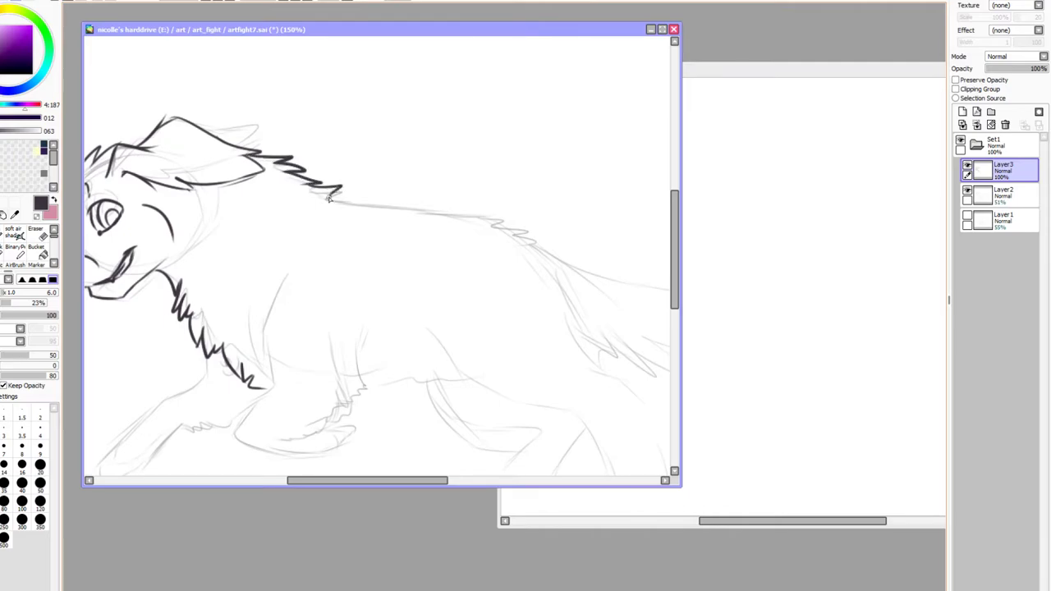
{"action": "left_click_drag", "start_coordinate": [425, 180], "coordinate": [305, 132]}
{"action": "mouse_move", "coordinate": [234, 160]}
{"action": "left_mouse_down"}
{"action": "mouse_move", "coordinate": [404, 173]}
{"action": "mouse_move", "coordinate": [379, 184]}
{"action": "mouse_move", "coordinate": [414, 182]}
{"action": "mouse_move", "coordinate": [386, 186]}
{"action": "mouse_move", "coordinate": [431, 198]}
{"action": "mouse_move", "coordinate": [451, 220]}
{"action": "mouse_move", "coordinate": [430, 215]}
{"action": "mouse_move", "coordinate": [478, 310]}
{"action": "left_mouse_up"}
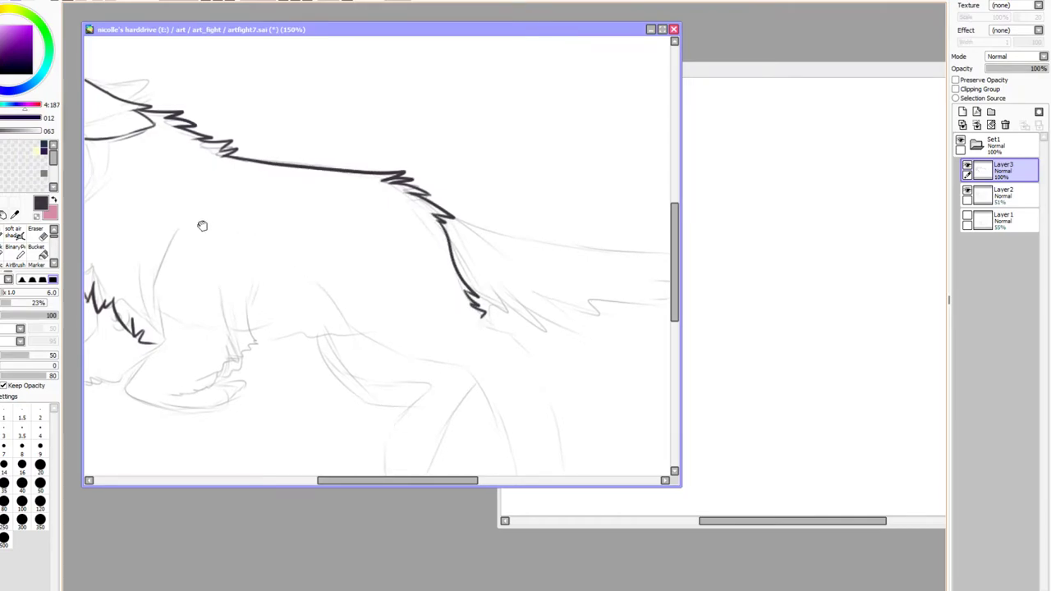
{"action": "mouse_move", "coordinate": [205, 227]}
{"action": "left_mouse_down"}
{"action": "mouse_move", "coordinate": [398, 335]}
{"action": "mouse_move", "coordinate": [408, 241]}
{"action": "mouse_move", "coordinate": [413, 258]}
{"action": "mouse_move", "coordinate": [403, 244]}
{"action": "left_mouse_up"}
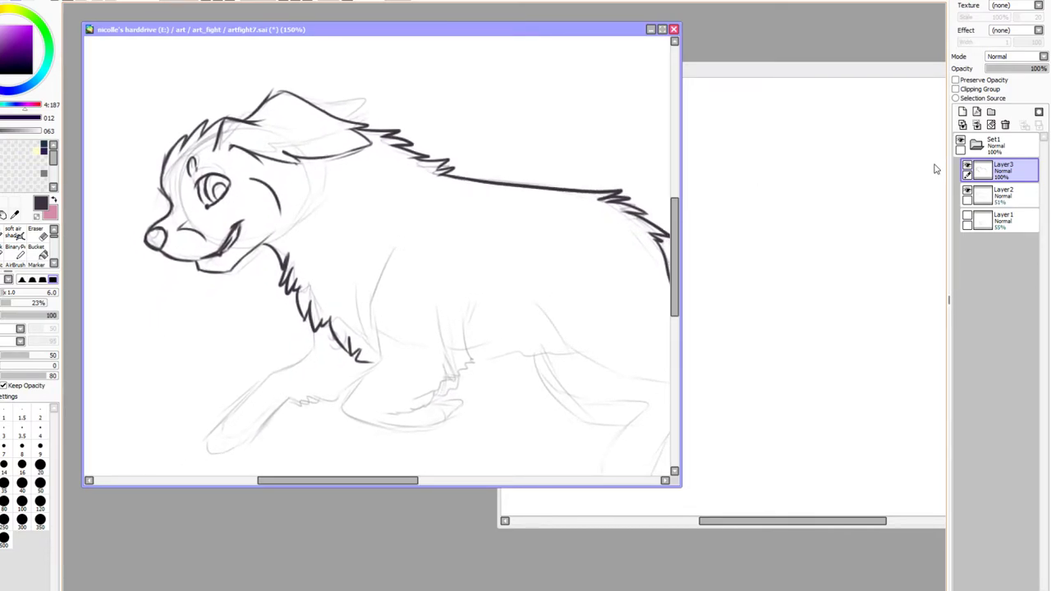
Undo the neck, chest, back and rump line art, keeping only the inked head
{"action": "key", "text": "ctrl+z"}
{"action": "key", "text": "ctrl+z"}
{"action": "key", "text": "ctrl+z"}
{"action": "key", "text": "ctrl+z"}
{"action": "key", "text": "ctrl+z"}
{"action": "key", "text": "ctrl+z"}
{"action": "key", "text": "ctrl+z"}
{"action": "key", "text": "ctrl+z"}
{"action": "key", "text": "ctrl+z"}
{"action": "key", "text": "ctrl+z"}
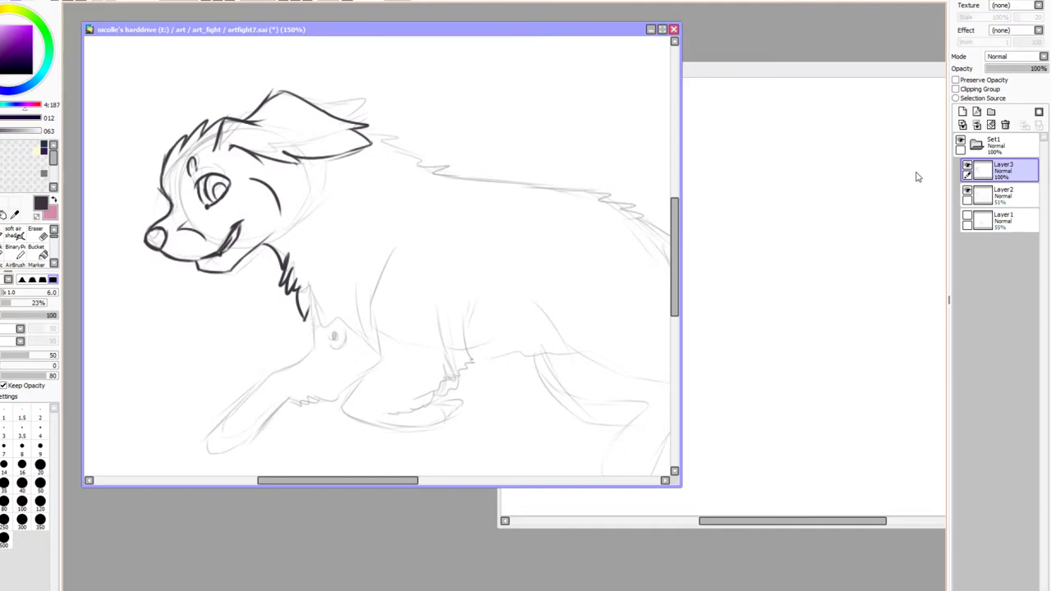
{"action": "key", "text": "ctrl+z"}
{"action": "key", "text": "ctrl+z"}
{"action": "key", "text": "ctrl+z"}
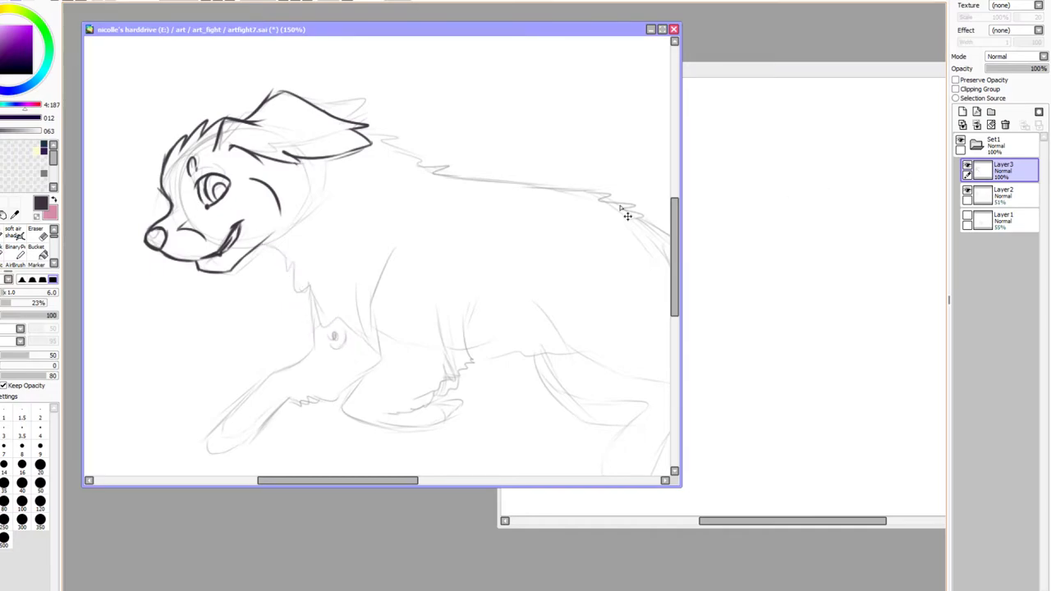
Shift the inked muzzle and mouth slightly forward and down, and clean up the bridge line joining them to the forehead
{"action": "mouse_move", "coordinate": [162, 208]}
{"action": "left_mouse_down"}
{"action": "mouse_move", "coordinate": [279, 234]}
{"action": "mouse_move", "coordinate": [133, 307]}
{"action": "mouse_move", "coordinate": [113, 264]}
{"action": "left_mouse_up"}
{"action": "left_click_drag", "start_coordinate": [193, 239], "coordinate": [185, 247]}
{"action": "key", "text": "Return"}
{"action": "key", "text": "e"}
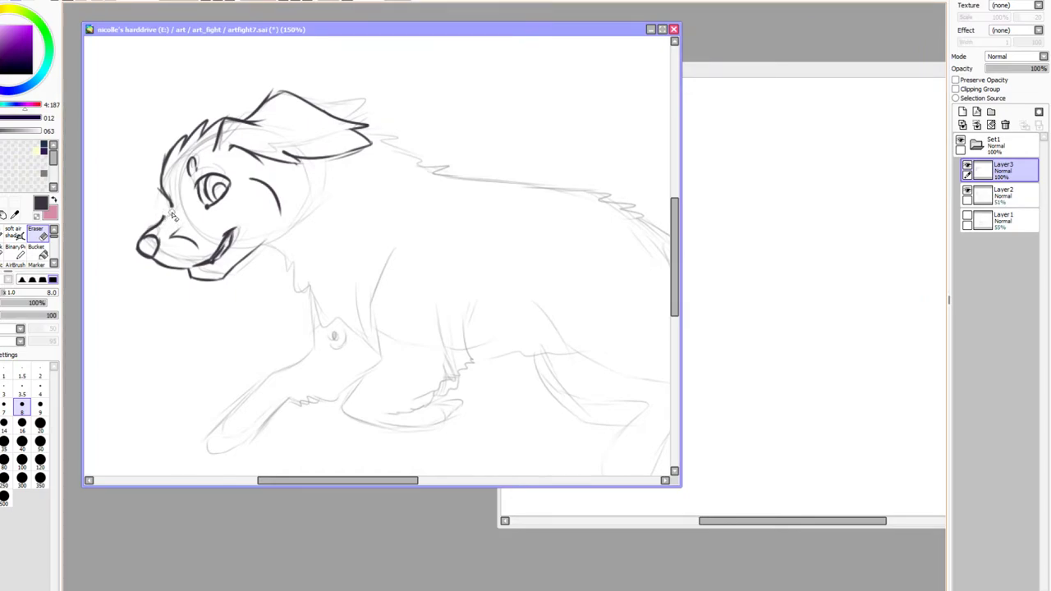
{"action": "left_click_drag", "start_coordinate": [167, 214], "coordinate": [157, 224]}
{"action": "left_click", "coordinate": [18, 233]}
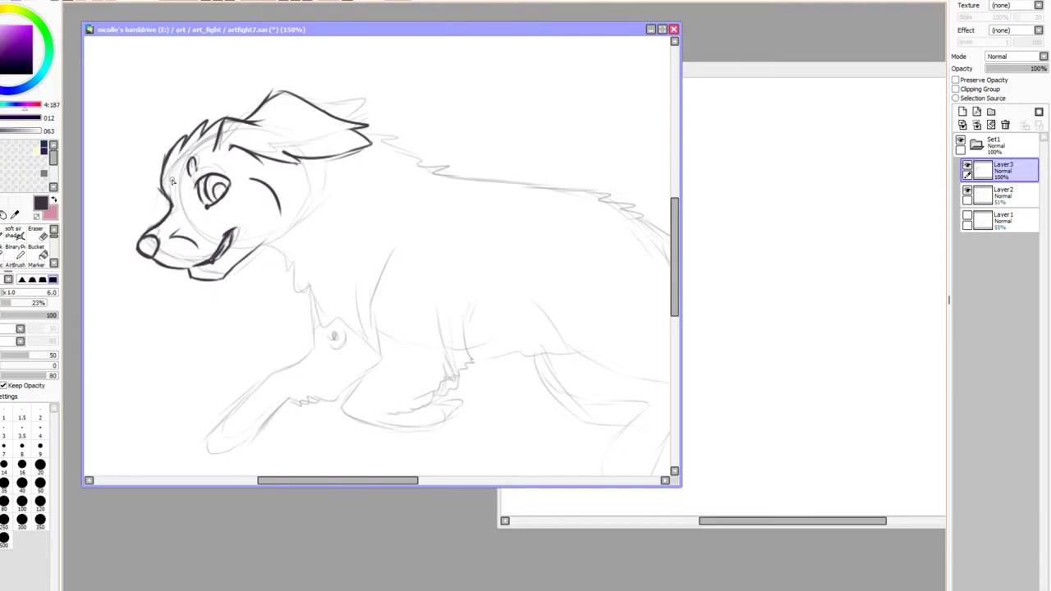
{"action": "left_click_drag", "start_coordinate": [227, 117], "coordinate": [256, 120]}
Nudge the inked head on Layer3 up and to the right, toward the neck of the sketch
{"action": "key", "text": "ctrl+Right"}
{"action": "key", "text": "ctrl+Right"}
{"action": "key", "text": "ctrl+Up"}
{"action": "key", "text": "ctrl+Up"}
{"action": "key", "text": "ctrl+Up"}
{"action": "key", "text": "ctrl+Up"}
{"action": "key", "text": "ctrl+Up"}
{"action": "key", "text": "ctrl+Up"}
{"action": "key", "text": "ctrl+Up"}
{"action": "key", "text": "ctrl+Up"}
{"action": "key", "text": "ctrl+Up"}
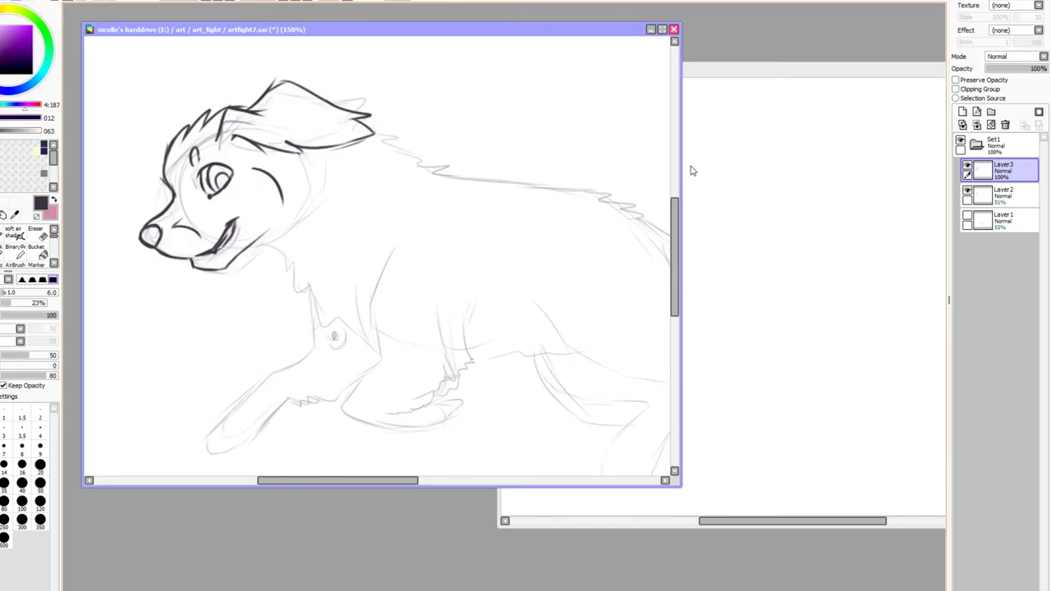
{"action": "key", "text": "ctrl+Right"}
{"action": "key", "text": "ctrl+Right"}
{"action": "key", "text": "ctrl+Right"}
{"action": "key", "text": "ctrl+Right"}
{"action": "key", "text": "ctrl+Right"}
{"action": "key", "text": "ctrl+Right"}
{"action": "key", "text": "ctrl+Right"}
{"action": "key", "text": "ctrl+Right"}
{"action": "key", "text": "ctrl+Right"}
{"action": "key", "text": "ctrl+Right"}
{"action": "key", "text": "ctrl+Right"}
{"action": "key", "text": "ctrl+Up"}
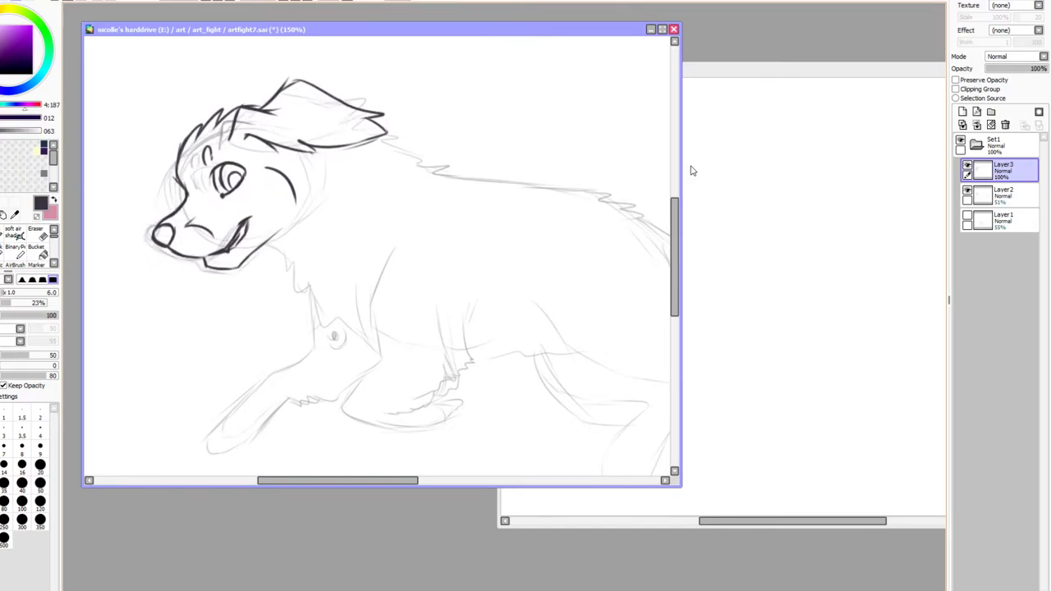
{"action": "key", "text": "ctrl+Right"}
{"action": "key", "text": "ctrl+Right"}
{"action": "key", "text": "ctrl+Right"}
{"action": "key", "text": "ctrl+Right"}
{"action": "key", "text": "ctrl+Up"}
{"action": "key", "text": "ctrl+Up"}
{"action": "key", "text": "ctrl+Up"}
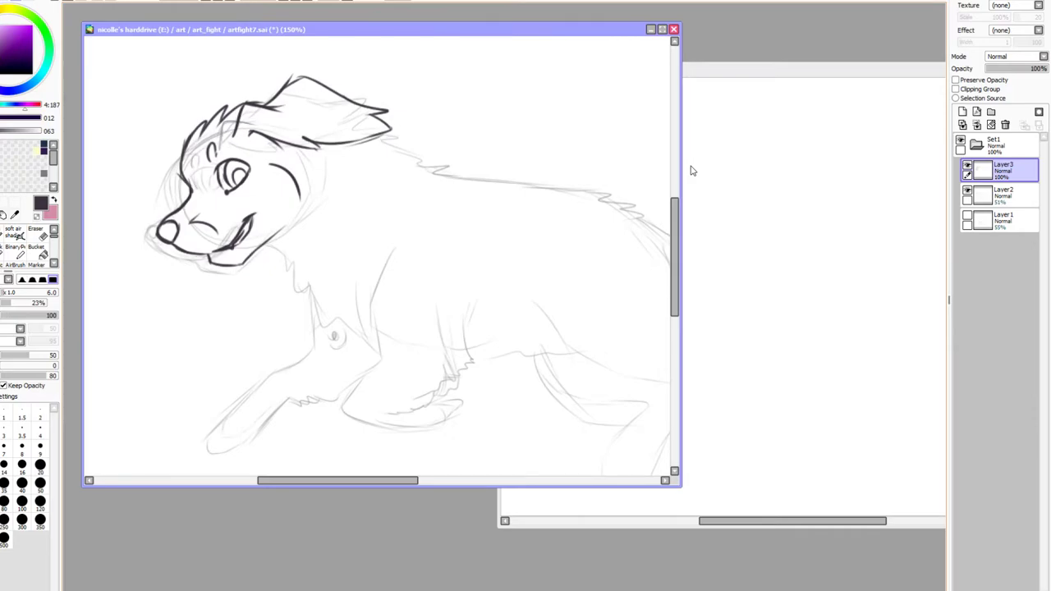
Put Layer3 in a new layer folder and add a new layer above it for the body lines
{"action": "left_click", "coordinate": [991, 111]}
{"action": "left_click_drag", "start_coordinate": [990, 197], "coordinate": [983, 171]}
{"action": "left_click", "coordinate": [986, 193]}
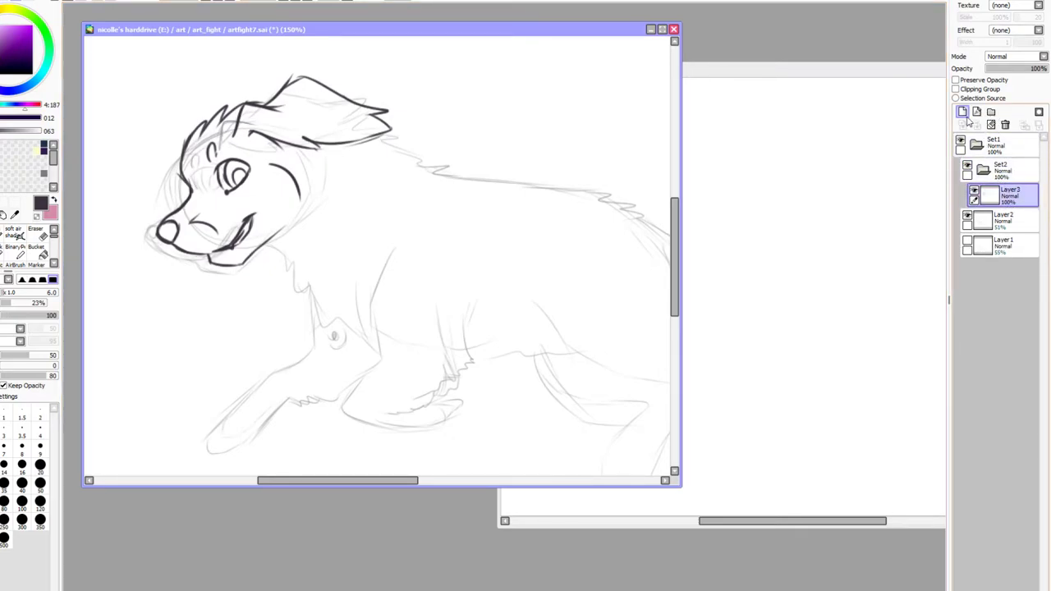
{"action": "left_click", "coordinate": [962, 112]}
Ink the larger dog's jagged throat and chest fur and its belly fur on Layer4
{"action": "mouse_move", "coordinate": [265, 242]}
{"action": "left_mouse_down"}
{"action": "mouse_move", "coordinate": [281, 271]}
{"action": "mouse_move", "coordinate": [295, 270]}
{"action": "mouse_move", "coordinate": [298, 306]}
{"action": "left_mouse_up"}
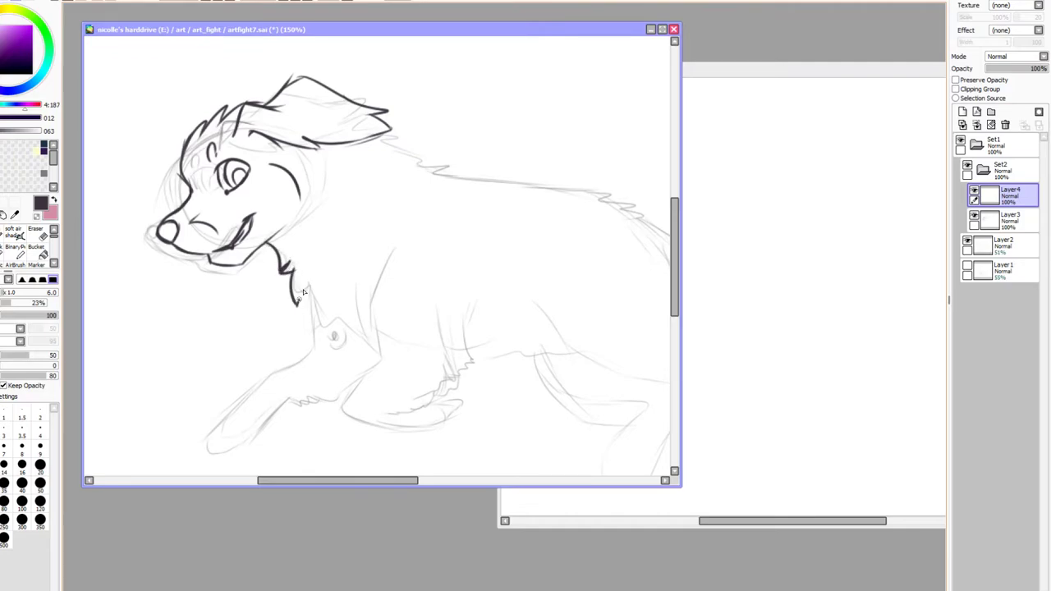
{"action": "key", "text": "ctrl+z"}
{"action": "mouse_move", "coordinate": [293, 289]}
{"action": "left_mouse_down"}
{"action": "mouse_move", "coordinate": [327, 313]}
{"action": "mouse_move", "coordinate": [339, 346]}
{"action": "mouse_move", "coordinate": [342, 324]}
{"action": "mouse_move", "coordinate": [344, 340]}
{"action": "mouse_move", "coordinate": [353, 329]}
{"action": "mouse_move", "coordinate": [383, 359]}
{"action": "left_mouse_up"}
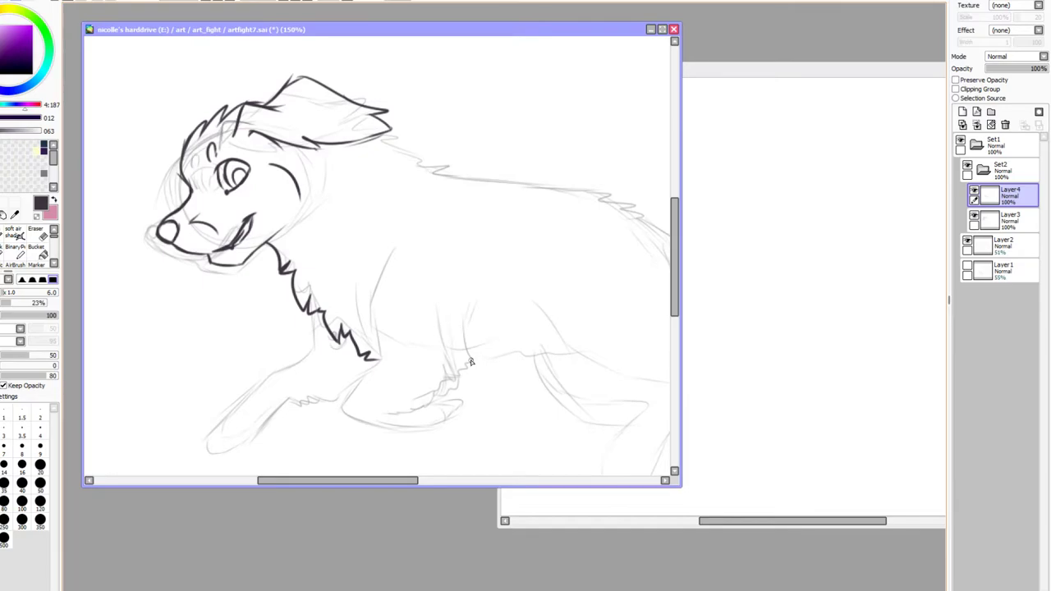
{"action": "mouse_move", "coordinate": [471, 362]}
{"action": "left_mouse_down"}
{"action": "mouse_move", "coordinate": [505, 352]}
{"action": "mouse_move", "coordinate": [500, 364]}
{"action": "mouse_move", "coordinate": [522, 357]}
{"action": "mouse_move", "coordinate": [565, 372]}
{"action": "mouse_move", "coordinate": [551, 358]}
{"action": "mouse_move", "coordinate": [583, 370]}
{"action": "left_mouse_up"}
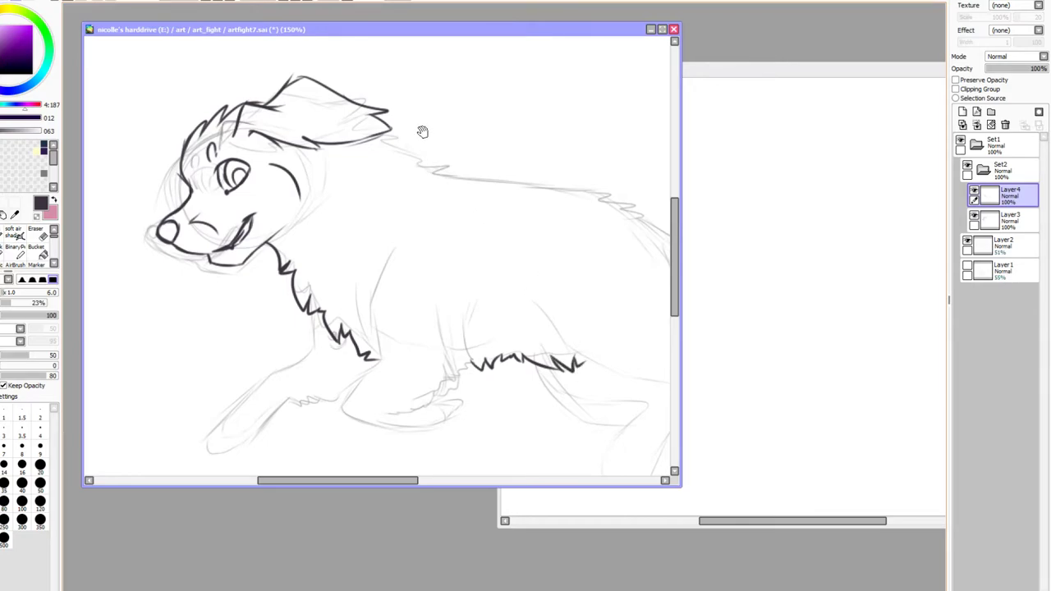
Ink the larger dog's back from the ear to the rump with fur tufts, continuing down the back of the thigh
{"action": "mouse_move", "coordinate": [380, 227]}
{"action": "left_mouse_down"}
{"action": "mouse_move", "coordinate": [106, 195]}
{"action": "mouse_move", "coordinate": [203, 169]}
{"action": "left_mouse_up"}
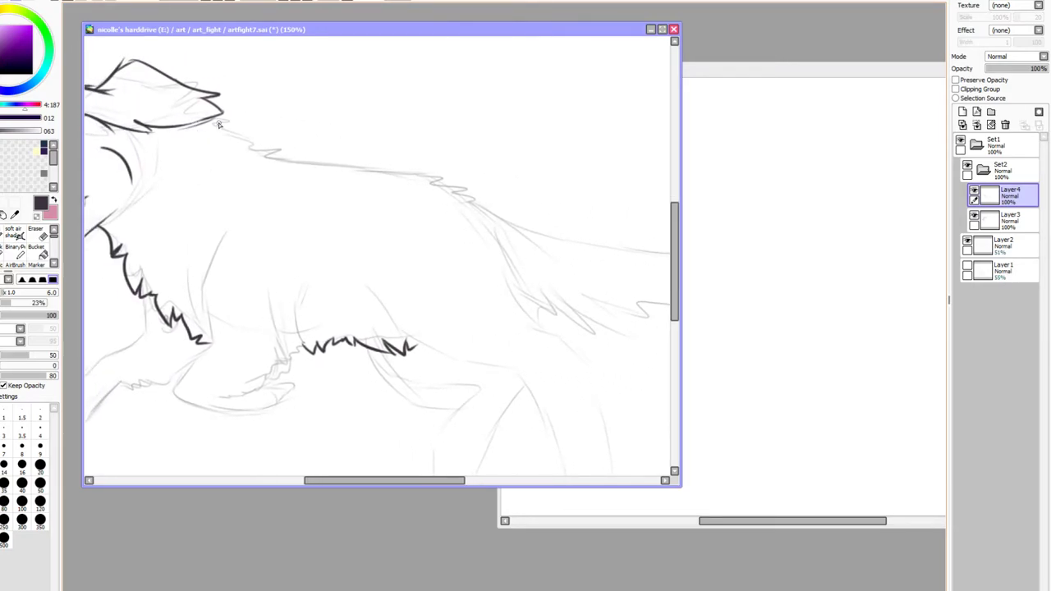
{"action": "mouse_move", "coordinate": [211, 119]}
{"action": "left_mouse_down"}
{"action": "mouse_move", "coordinate": [238, 120]}
{"action": "mouse_move", "coordinate": [220, 126]}
{"action": "mouse_move", "coordinate": [250, 138]}
{"action": "mouse_move", "coordinate": [230, 133]}
{"action": "mouse_move", "coordinate": [254, 143]}
{"action": "mouse_move", "coordinate": [248, 149]}
{"action": "mouse_move", "coordinate": [359, 170]}
{"action": "mouse_move", "coordinate": [433, 170]}
{"action": "mouse_move", "coordinate": [471, 191]}
{"action": "mouse_move", "coordinate": [509, 228]}
{"action": "mouse_move", "coordinate": [493, 222]}
{"action": "mouse_move", "coordinate": [520, 300]}
{"action": "mouse_move", "coordinate": [554, 333]}
{"action": "left_mouse_up"}
{"action": "key", "text": "ctrl+z"}
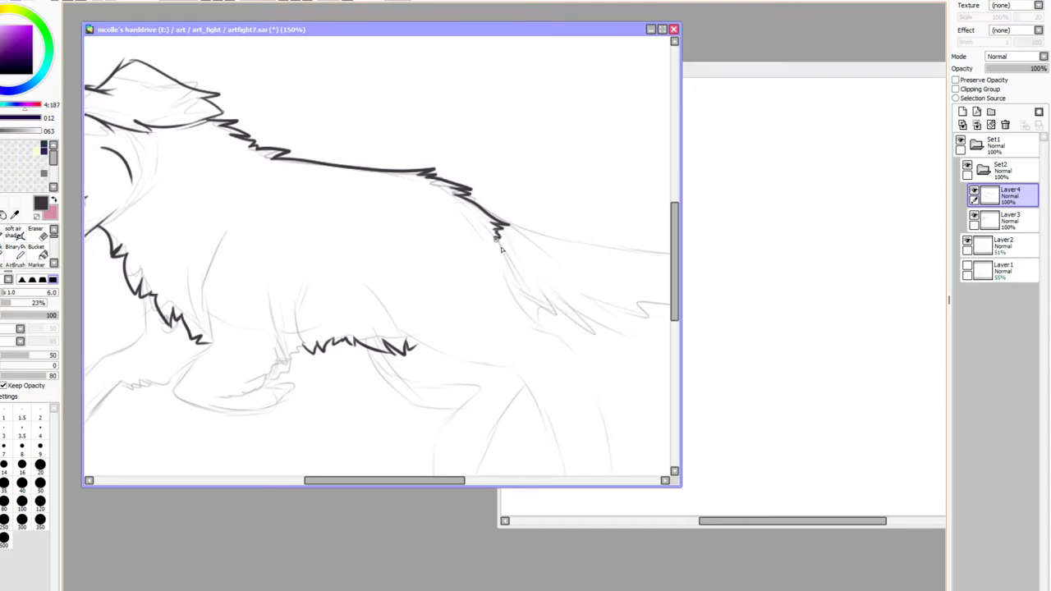
{"action": "mouse_move", "coordinate": [496, 239]}
{"action": "left_mouse_down"}
{"action": "mouse_move", "coordinate": [530, 303]}
{"action": "mouse_move", "coordinate": [519, 302]}
{"action": "left_mouse_up"}
{"action": "key", "text": "ctrl+z"}
{"action": "left_click_drag", "start_coordinate": [519, 296], "coordinate": [558, 338]}
Add a new layer above Layer4 and ink the larger dog's near front leg, from shoulder line to folded paw with elbow fur
{"action": "left_click_drag", "start_coordinate": [363, 298], "coordinate": [422, 223]}
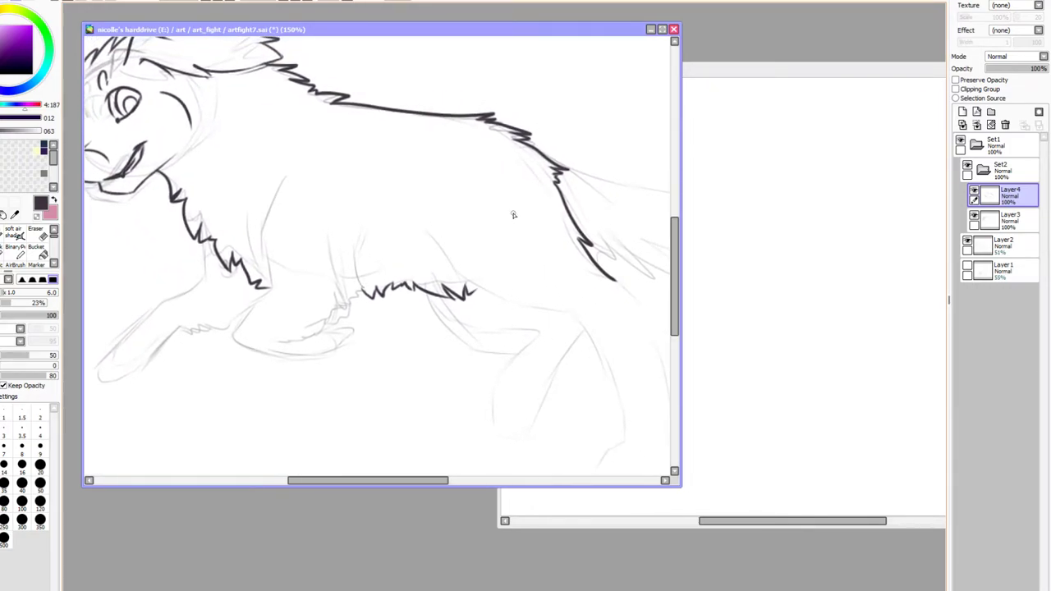
{"action": "left_click", "coordinate": [962, 112]}
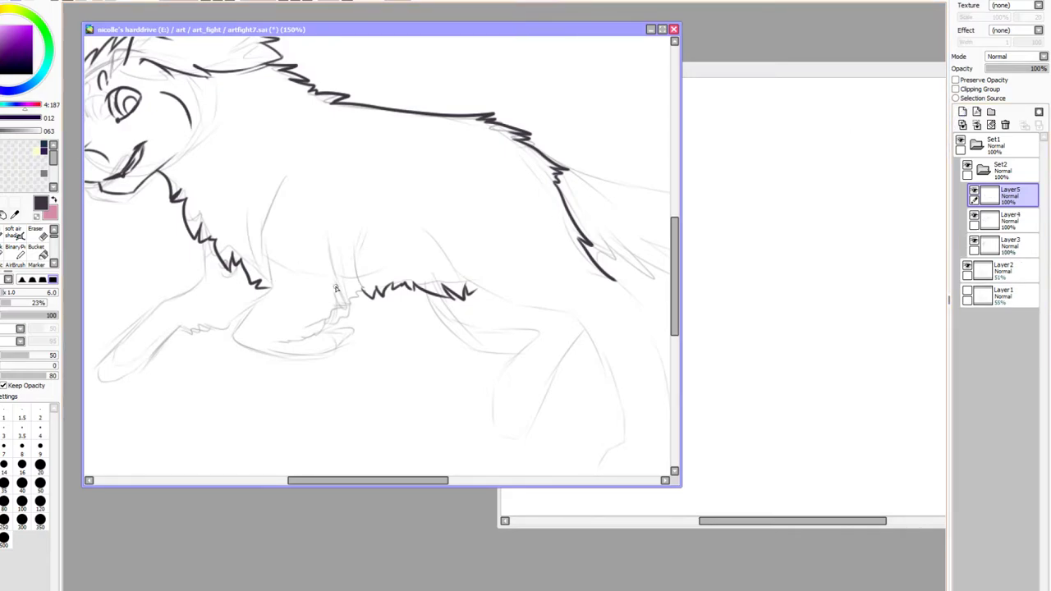
{"action": "mouse_move", "coordinate": [356, 246]}
{"action": "left_mouse_down"}
{"action": "mouse_move", "coordinate": [364, 294]}
{"action": "mouse_move", "coordinate": [347, 303]}
{"action": "left_mouse_up"}
{"action": "key", "text": "ctrl+z"}
{"action": "key", "text": "ctrl+z"}
{"action": "key", "text": "ctrl+z"}
{"action": "key", "text": "ctrl+z"}
{"action": "mouse_move", "coordinate": [275, 341]}
{"action": "left_mouse_down"}
{"action": "mouse_move", "coordinate": [337, 332]}
{"action": "mouse_move", "coordinate": [327, 323]}
{"action": "mouse_move", "coordinate": [355, 300]}
{"action": "mouse_move", "coordinate": [344, 309]}
{"action": "mouse_move", "coordinate": [355, 312]}
{"action": "mouse_move", "coordinate": [365, 287]}
{"action": "left_mouse_up"}
{"action": "left_click_drag", "start_coordinate": [353, 244], "coordinate": [363, 287]}
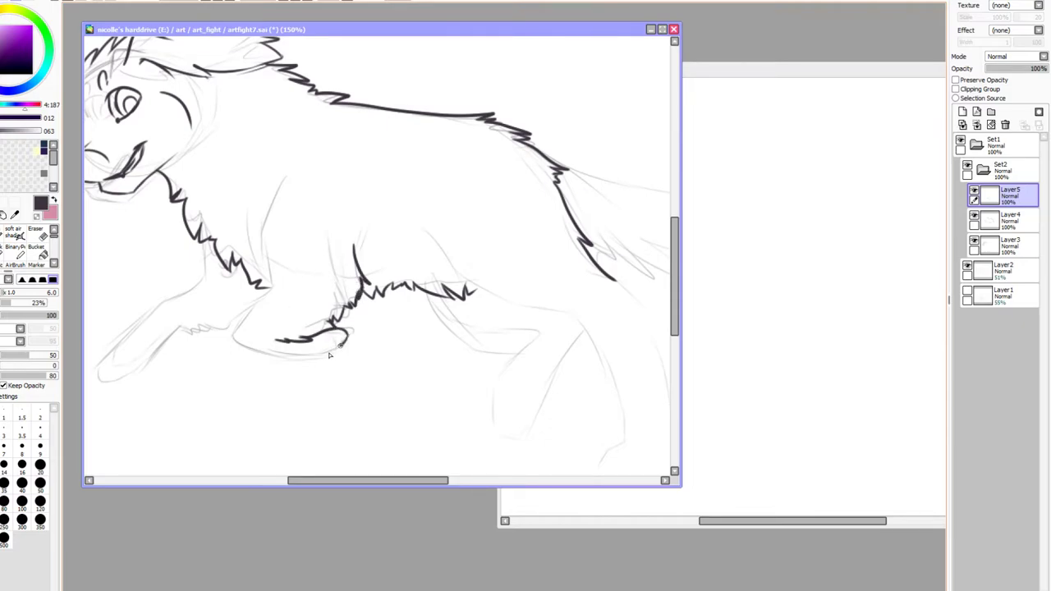
{"action": "mouse_move", "coordinate": [327, 356]}
{"action": "left_mouse_down"}
{"action": "mouse_move", "coordinate": [264, 356]}
{"action": "mouse_move", "coordinate": [235, 342]}
{"action": "mouse_move", "coordinate": [241, 319]}
{"action": "mouse_move", "coordinate": [236, 329]}
{"action": "mouse_move", "coordinate": [275, 289]}
{"action": "mouse_move", "coordinate": [269, 215]}
{"action": "mouse_move", "coordinate": [300, 167]}
{"action": "left_mouse_up"}
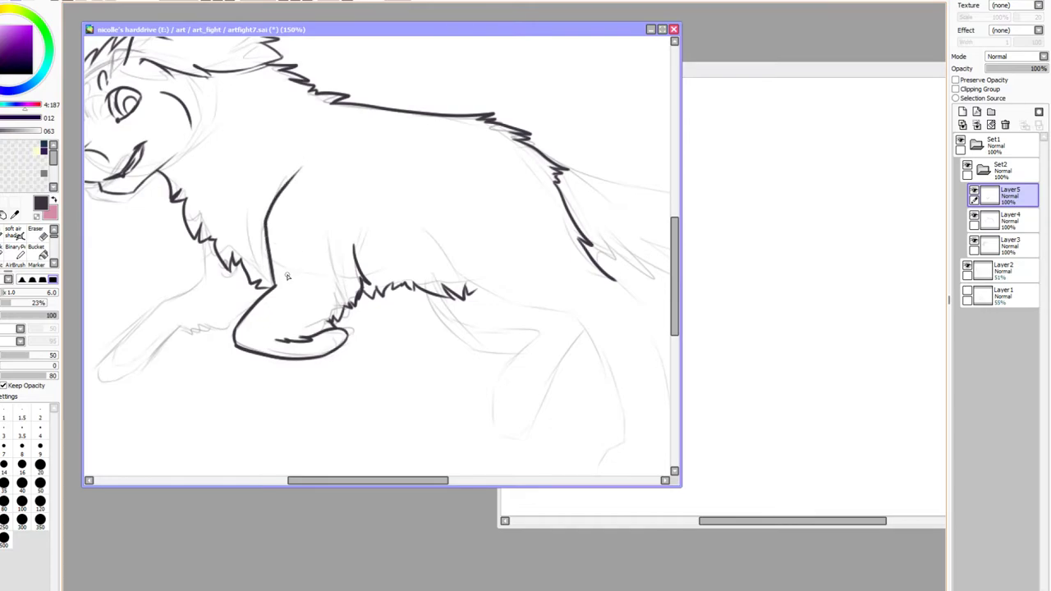
Ink the larger dog's far front leg on Layer5, from chest to extended paw, with ragged fur along its underside
{"action": "left_click_drag", "start_coordinate": [276, 287], "coordinate": [299, 285]}
{"action": "mouse_move", "coordinate": [220, 276]}
{"action": "left_mouse_down"}
{"action": "mouse_move", "coordinate": [252, 244]}
{"action": "mouse_move", "coordinate": [297, 222]}
{"action": "mouse_move", "coordinate": [268, 205]}
{"action": "mouse_move", "coordinate": [270, 224]}
{"action": "mouse_move", "coordinate": [166, 306]}
{"action": "mouse_move", "coordinate": [161, 325]}
{"action": "mouse_move", "coordinate": [197, 322]}
{"action": "mouse_move", "coordinate": [245, 276]}
{"action": "mouse_move", "coordinate": [283, 280]}
{"action": "left_mouse_up"}
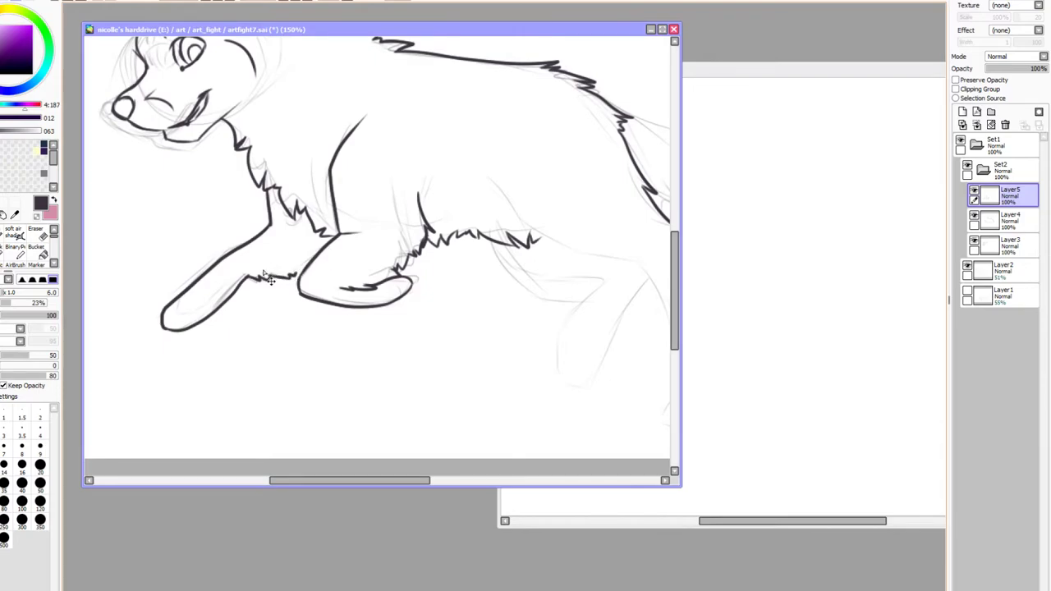
{"action": "key", "text": "ctrl+z"}
{"action": "left_click_drag", "start_coordinate": [249, 278], "coordinate": [297, 269]}
Review the whole dog's line art by toggling the visibility of Layer4, Layer3 and Layer5
{"action": "mouse_move", "coordinate": [473, 288]}
{"action": "left_mouse_down"}
{"action": "mouse_move", "coordinate": [429, 441]}
{"action": "mouse_move", "coordinate": [497, 445]}
{"action": "mouse_move", "coordinate": [486, 403]}
{"action": "mouse_move", "coordinate": [169, 322]}
{"action": "left_mouse_up"}
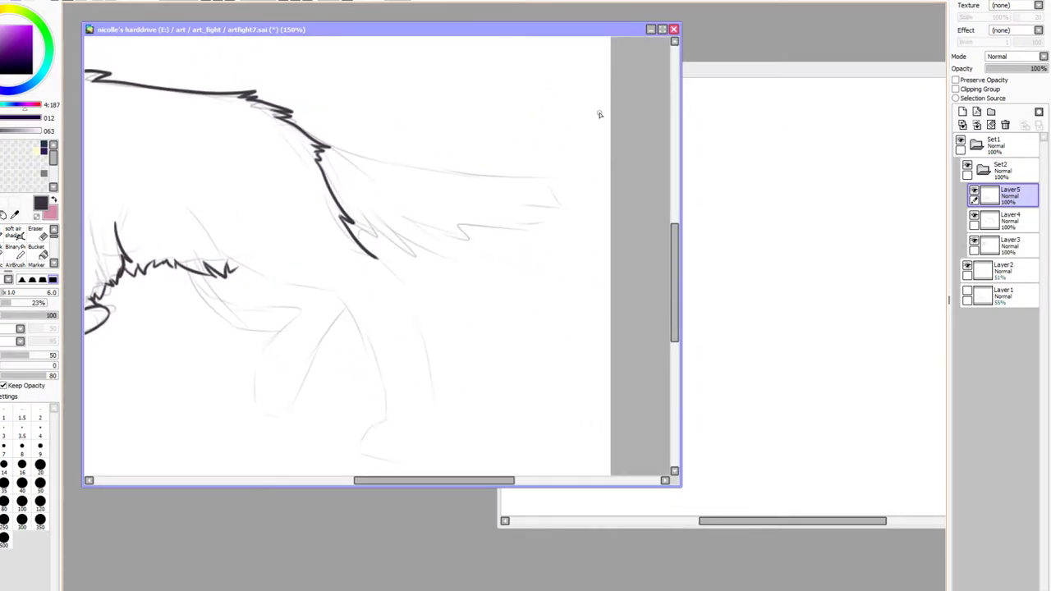
{"action": "left_click", "coordinate": [206, 3]}
{"action": "left_click", "coordinate": [205, 3]}
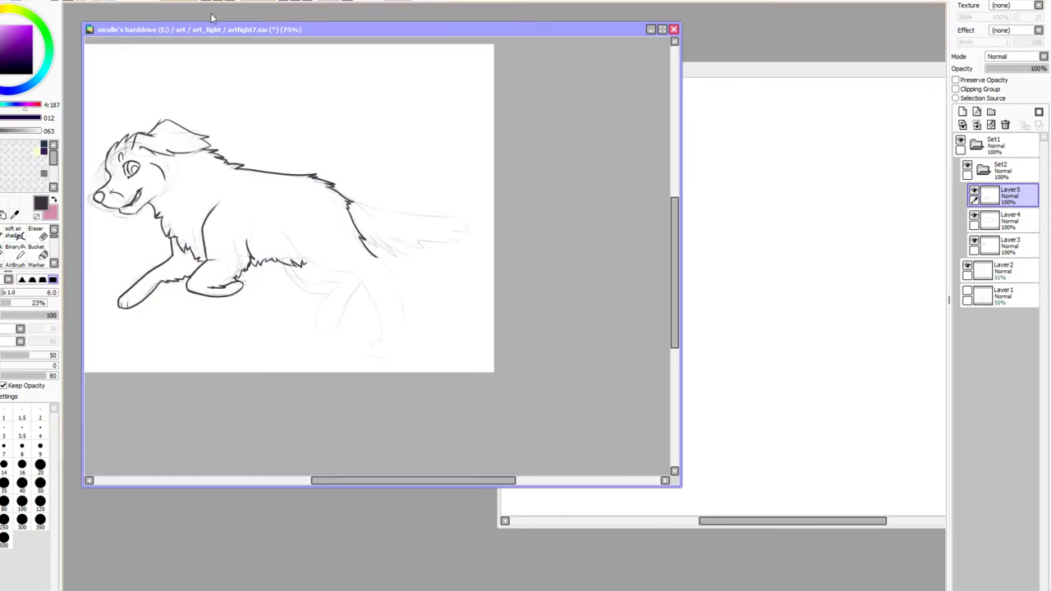
{"action": "left_click_drag", "start_coordinate": [205, 110], "coordinate": [281, 132]}
{"action": "left_click", "coordinate": [974, 216]}
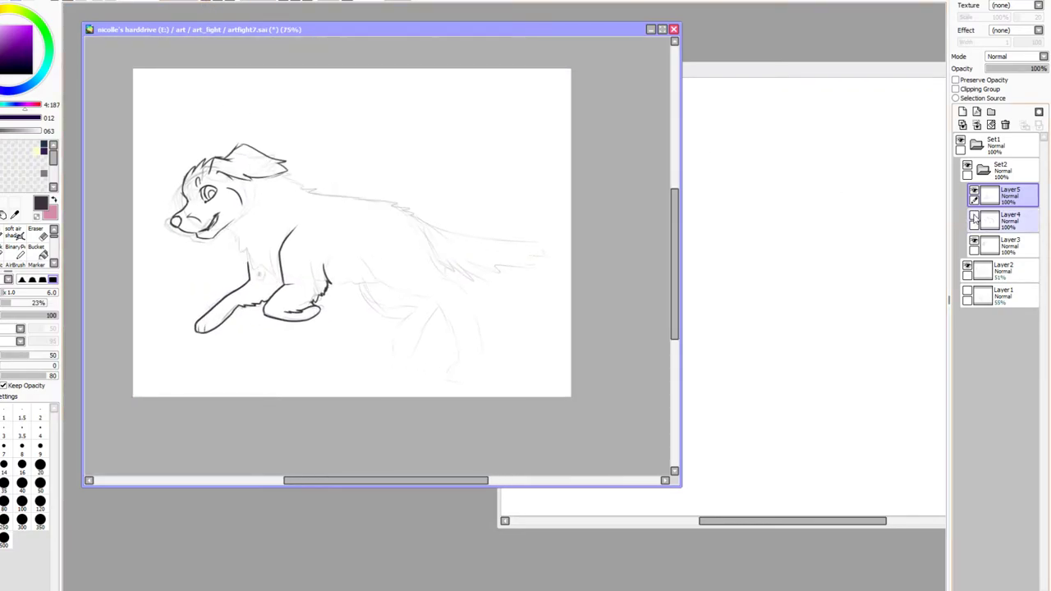
{"action": "left_click", "coordinate": [974, 216]}
{"action": "left_click", "coordinate": [974, 240]}
{"action": "left_click", "coordinate": [974, 241]}
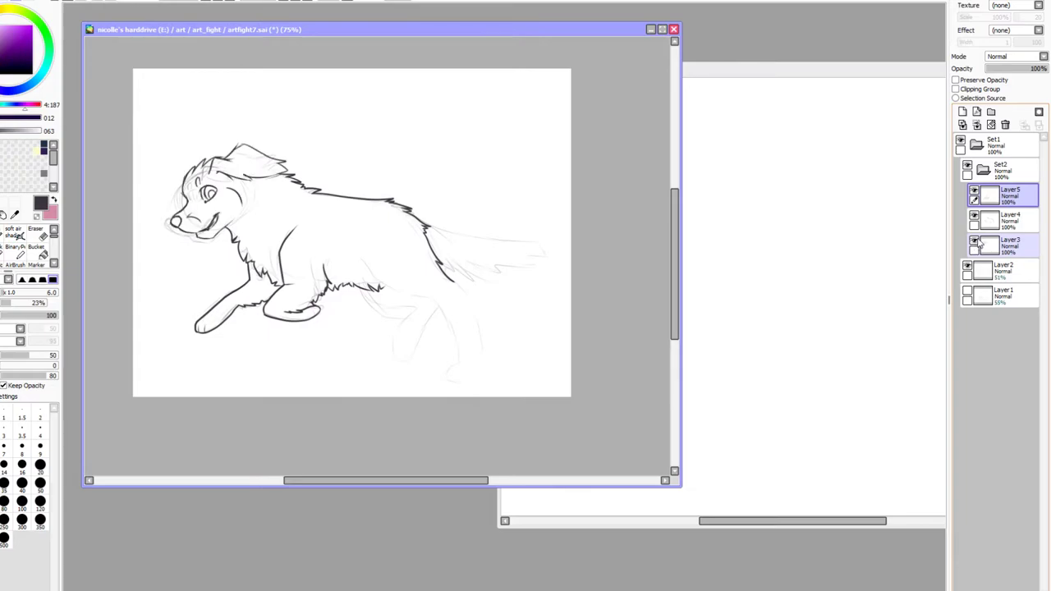
{"action": "left_click", "coordinate": [973, 192]}
{"action": "left_click", "coordinate": [974, 191]}
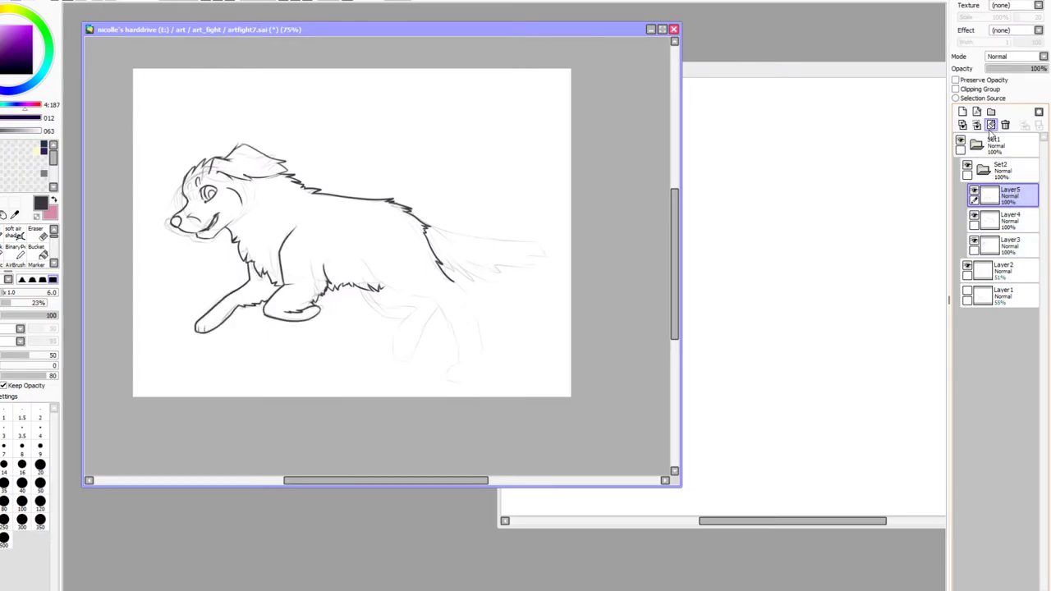
Add a new layer above Layer5 and ink the flank fur tufts and the near hind leg's front edge down to the underside of the paw
{"action": "left_click", "coordinate": [963, 112]}
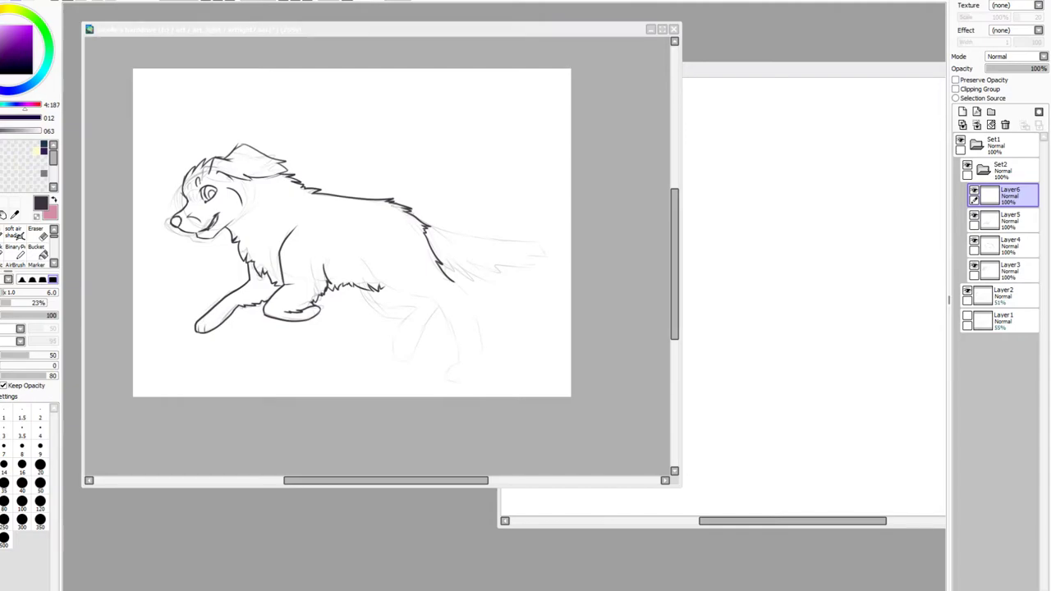
{"action": "key", "text": "Page_Up"}
{"action": "key", "text": "Page_Up"}
{"action": "mouse_move", "coordinate": [399, 259]}
{"action": "left_mouse_down"}
{"action": "mouse_move", "coordinate": [327, 178]}
{"action": "mouse_move", "coordinate": [306, 228]}
{"action": "mouse_move", "coordinate": [314, 220]}
{"action": "left_mouse_up"}
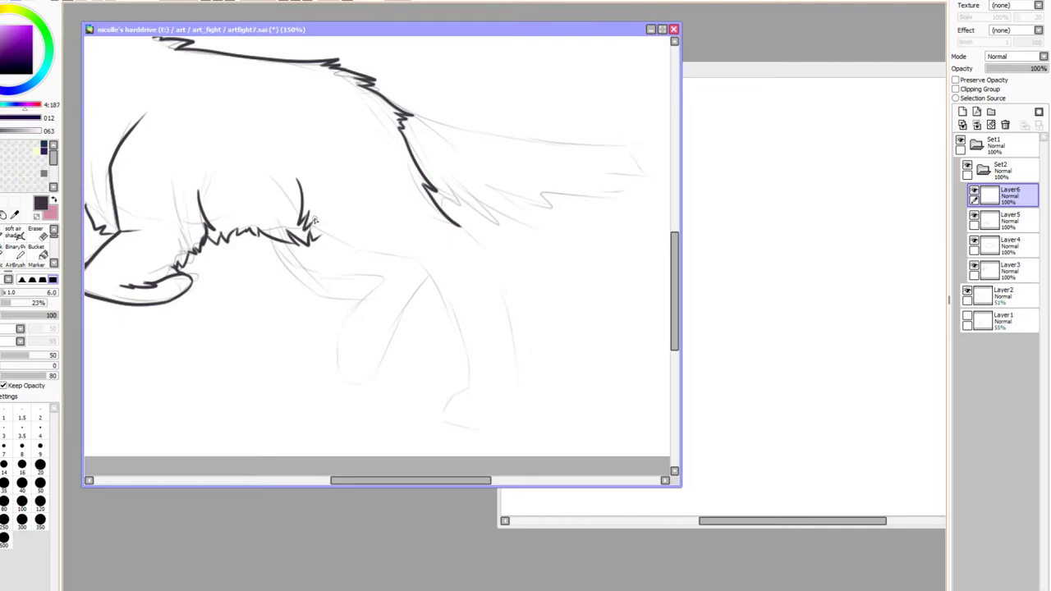
{"action": "key", "text": "ctrl+z"}
{"action": "key", "text": "ctrl+z"}
{"action": "key", "text": "ctrl+z"}
{"action": "mouse_move", "coordinate": [322, 234]}
{"action": "left_mouse_down"}
{"action": "mouse_move", "coordinate": [334, 258]}
{"action": "mouse_move", "coordinate": [342, 239]}
{"action": "mouse_move", "coordinate": [335, 251]}
{"action": "mouse_move", "coordinate": [436, 290]}
{"action": "mouse_move", "coordinate": [465, 364]}
{"action": "left_mouse_up"}
{"action": "key", "text": "ctrl+z"}
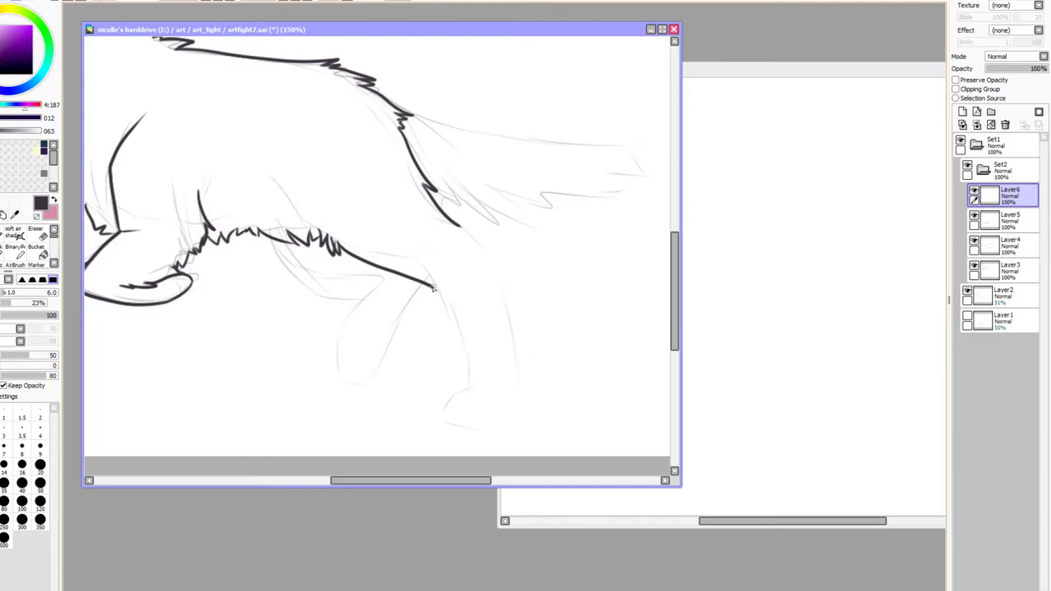
{"action": "mouse_move", "coordinate": [434, 289]}
{"action": "left_mouse_down"}
{"action": "mouse_move", "coordinate": [467, 340]}
{"action": "mouse_move", "coordinate": [467, 387]}
{"action": "mouse_move", "coordinate": [448, 423]}
{"action": "mouse_move", "coordinate": [486, 432]}
{"action": "left_mouse_up"}
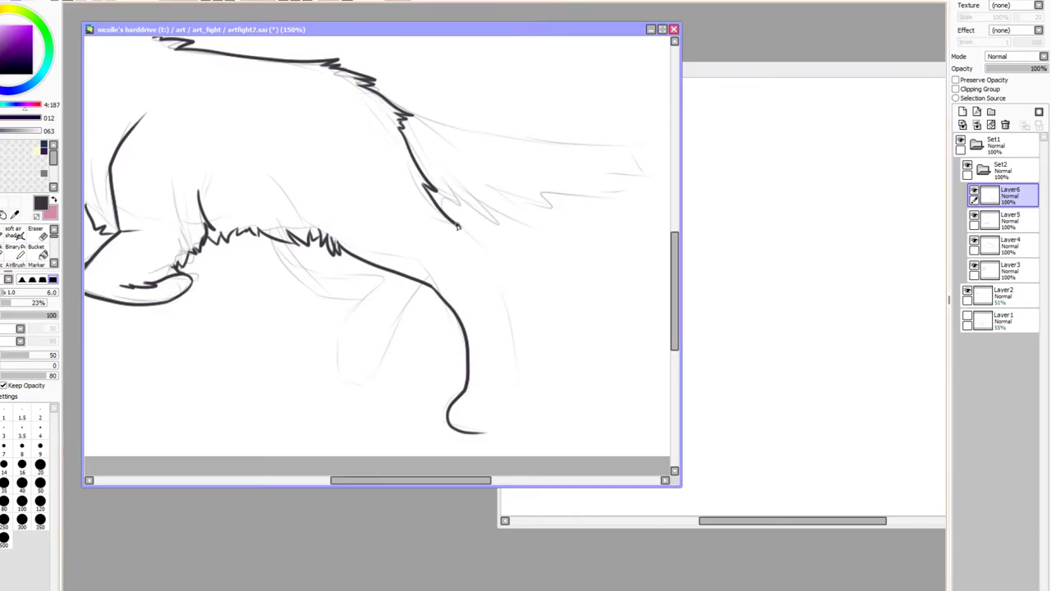
Ink the back edge of the near hind leg with small fur tufts and close the paw at the heel
{"action": "left_click_drag", "start_coordinate": [468, 235], "coordinate": [507, 348]}
{"action": "key", "text": "ctrl+z"}
{"action": "mouse_move", "coordinate": [468, 233]}
{"action": "left_mouse_down"}
{"action": "mouse_move", "coordinate": [501, 297]}
{"action": "mouse_move", "coordinate": [531, 408]}
{"action": "mouse_move", "coordinate": [525, 427]}
{"action": "mouse_move", "coordinate": [467, 428]}
{"action": "left_mouse_up"}
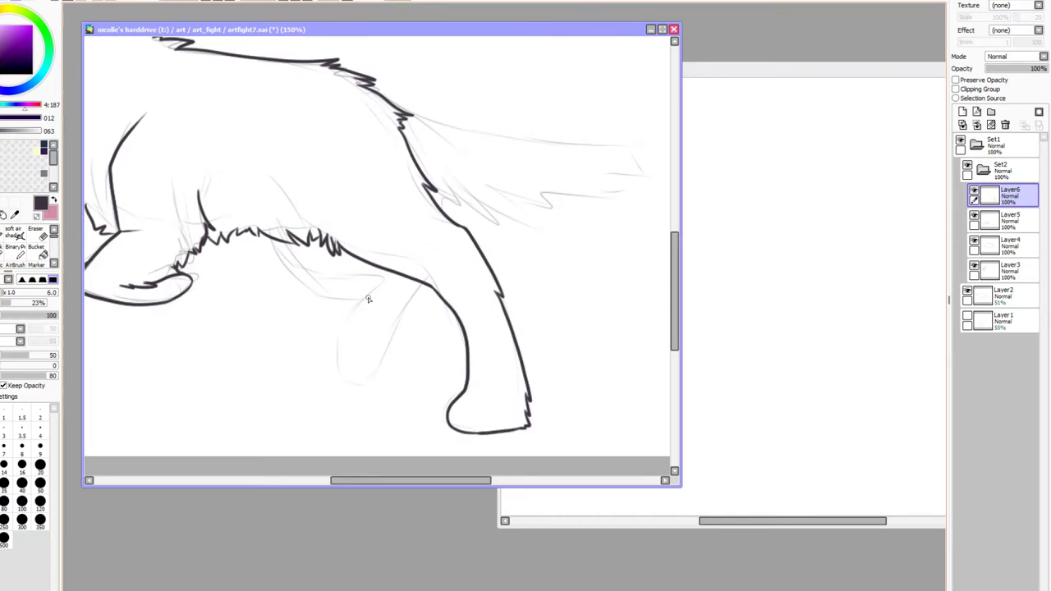
Ink the far hind leg with its tucked paw and heel fur, and add toe lines to both hind paws
{"action": "mouse_move", "coordinate": [377, 291]}
{"action": "left_mouse_down"}
{"action": "mouse_move", "coordinate": [336, 336]}
{"action": "mouse_move", "coordinate": [339, 380]}
{"action": "mouse_move", "coordinate": [388, 352]}
{"action": "mouse_move", "coordinate": [423, 289]}
{"action": "mouse_move", "coordinate": [311, 299]}
{"action": "mouse_move", "coordinate": [277, 259]}
{"action": "mouse_move", "coordinate": [289, 250]}
{"action": "mouse_move", "coordinate": [286, 272]}
{"action": "mouse_move", "coordinate": [301, 287]}
{"action": "mouse_move", "coordinate": [379, 291]}
{"action": "left_mouse_up"}
{"action": "key", "text": "ctrl+z"}
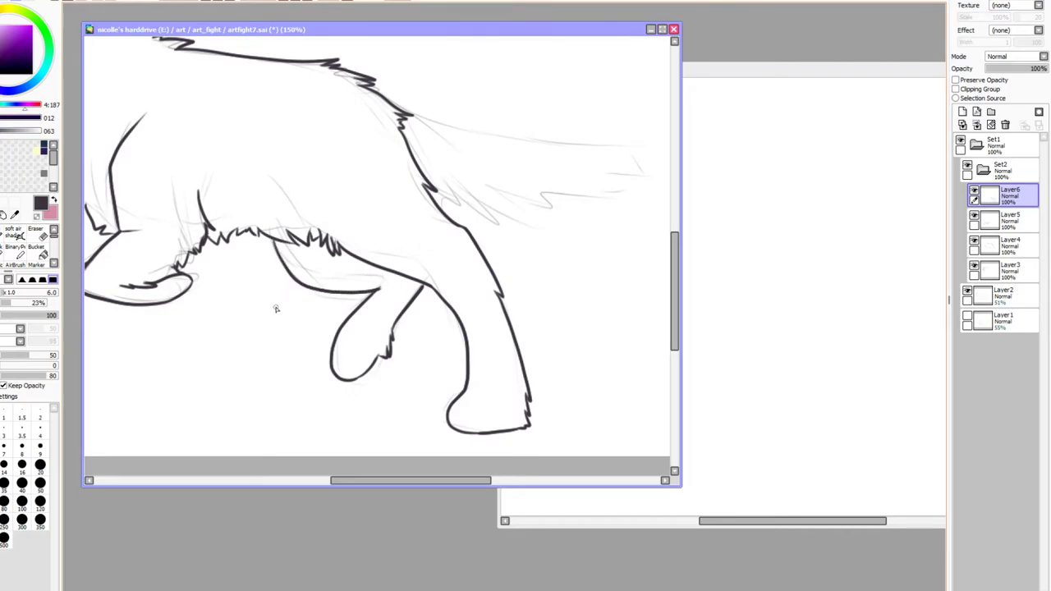
{"action": "mouse_move", "coordinate": [251, 319]}
{"action": "left_mouse_down"}
{"action": "mouse_move", "coordinate": [425, 361]}
{"action": "mouse_move", "coordinate": [339, 312]}
{"action": "left_mouse_up"}
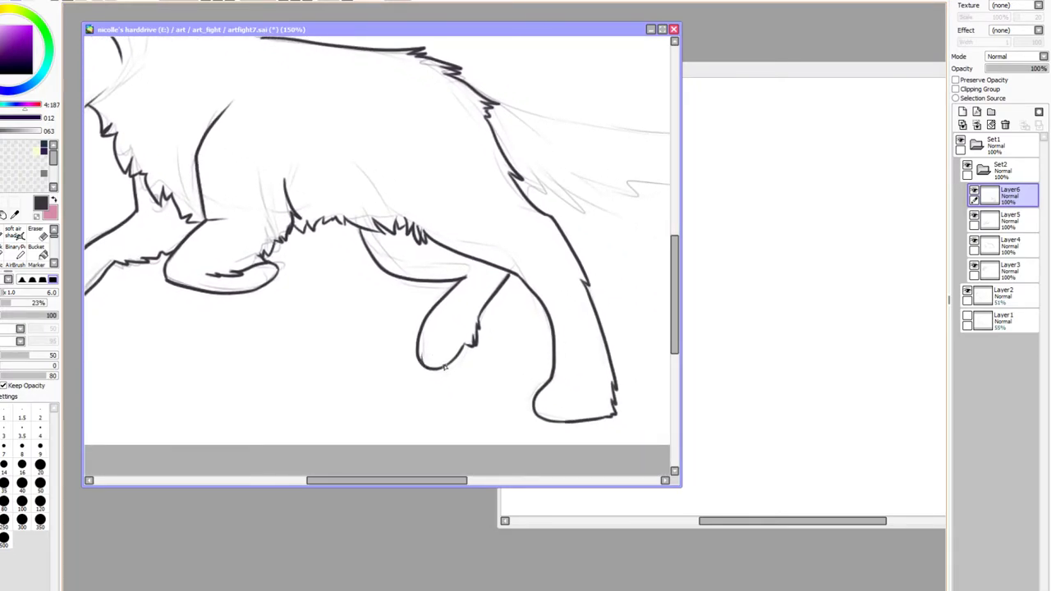
{"action": "left_click_drag", "start_coordinate": [444, 367], "coordinate": [449, 353]}
{"action": "mouse_move", "coordinate": [536, 414]}
{"action": "left_mouse_down"}
{"action": "mouse_move", "coordinate": [599, 415]}
{"action": "mouse_move", "coordinate": [602, 360]}
{"action": "mouse_move", "coordinate": [603, 410]}
{"action": "mouse_move", "coordinate": [599, 381]}
{"action": "mouse_move", "coordinate": [601, 417]}
{"action": "left_mouse_up"}
{"action": "key", "text": "ctrl+z"}
Ink the larger dog's bushy tail, with jagged fur along the underside and a smooth upper edge curving to the tip
{"action": "mouse_move", "coordinate": [422, 303]}
{"action": "left_mouse_down"}
{"action": "mouse_move", "coordinate": [415, 323]}
{"action": "mouse_move", "coordinate": [321, 410]}
{"action": "mouse_move", "coordinate": [186, 393]}
{"action": "left_mouse_up"}
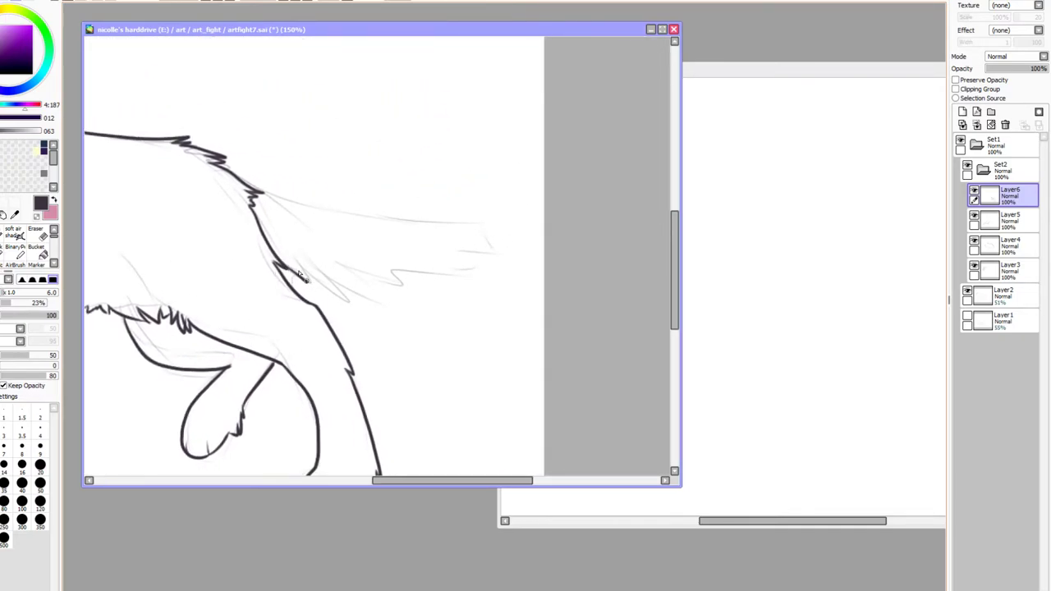
{"action": "mouse_move", "coordinate": [300, 270]}
{"action": "left_mouse_down"}
{"action": "mouse_move", "coordinate": [338, 302]}
{"action": "mouse_move", "coordinate": [384, 308]}
{"action": "left_mouse_up"}
{"action": "key", "text": "ctrl+z"}
{"action": "key", "text": "ctrl+z"}
{"action": "mouse_move", "coordinate": [317, 271]}
{"action": "left_mouse_down"}
{"action": "mouse_move", "coordinate": [338, 294]}
{"action": "mouse_move", "coordinate": [450, 310]}
{"action": "left_mouse_up"}
{"action": "left_click_drag", "start_coordinate": [435, 295], "coordinate": [465, 307]}
{"action": "left_click_drag", "start_coordinate": [259, 187], "coordinate": [447, 217]}
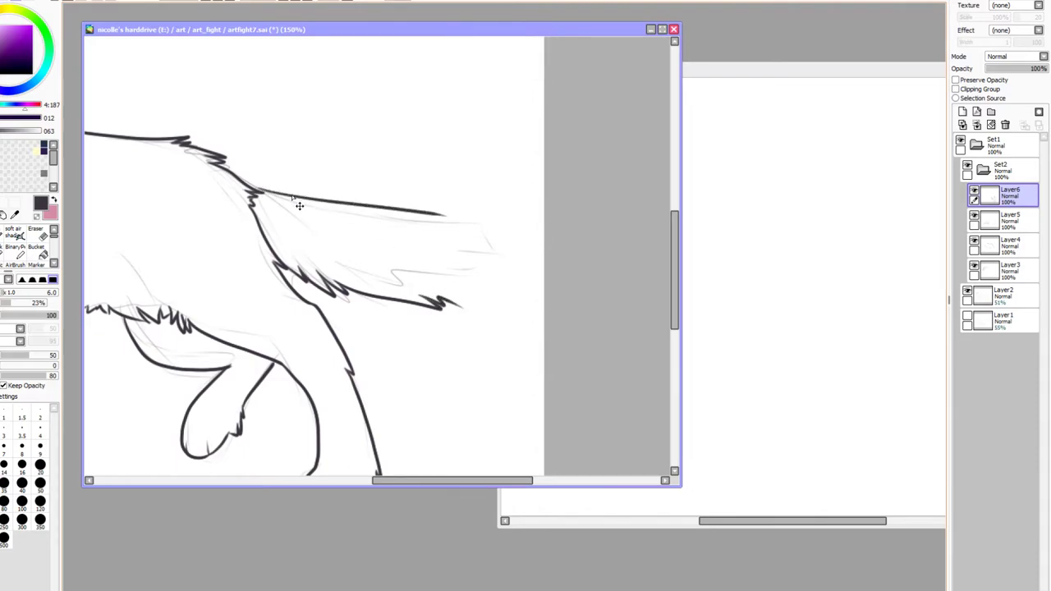
{"action": "key", "text": "ctrl+z"}
{"action": "mouse_move", "coordinate": [253, 187]}
{"action": "left_mouse_down"}
{"action": "mouse_move", "coordinate": [464, 235]}
{"action": "mouse_move", "coordinate": [512, 281]}
{"action": "mouse_move", "coordinate": [497, 269]}
{"action": "mouse_move", "coordinate": [515, 328]}
{"action": "mouse_move", "coordinate": [443, 300]}
{"action": "left_mouse_up"}
Review the full line art and the head by toggling the visibility of the Set2 folder and Layer3
{"action": "left_click_drag", "start_coordinate": [106, 242], "coordinate": [481, 279]}
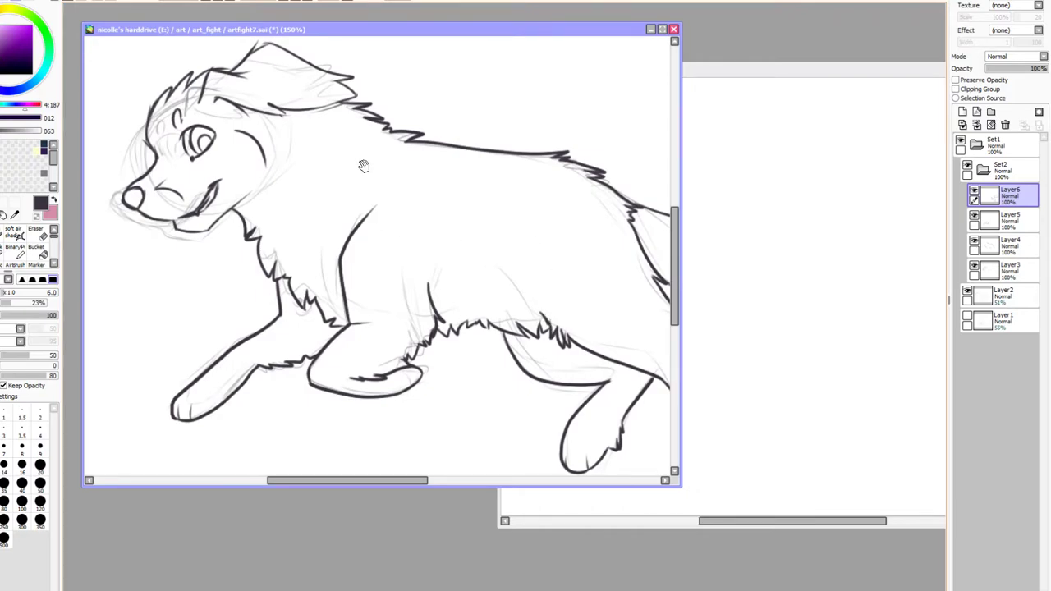
{"action": "left_click", "coordinate": [224, 3]}
{"action": "left_click", "coordinate": [224, 3]}
{"action": "left_click_drag", "start_coordinate": [507, 159], "coordinate": [432, 171]}
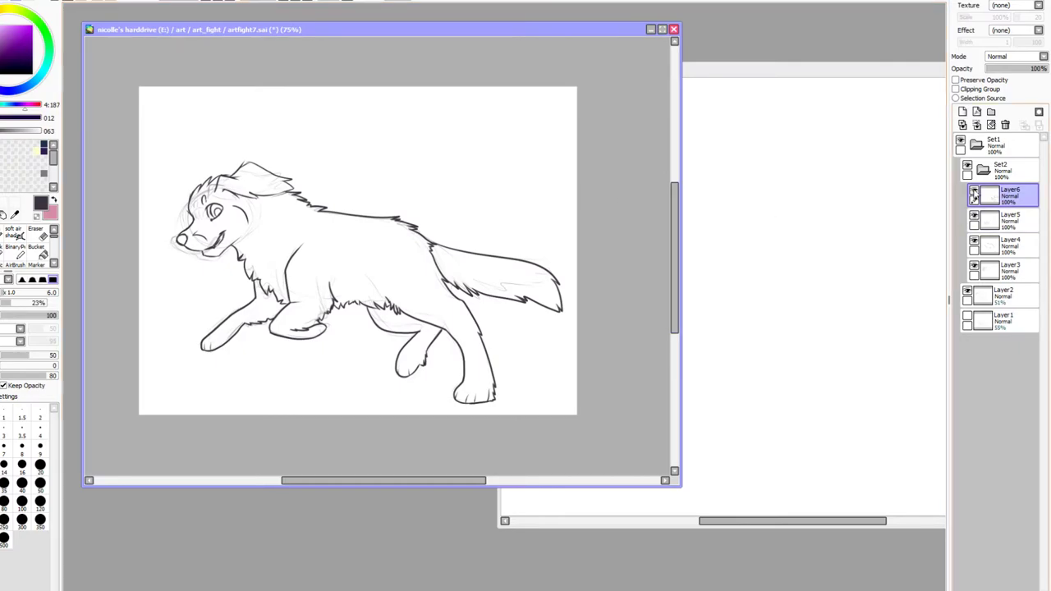
{"action": "left_click", "coordinate": [967, 167]}
{"action": "left_click", "coordinate": [967, 167]}
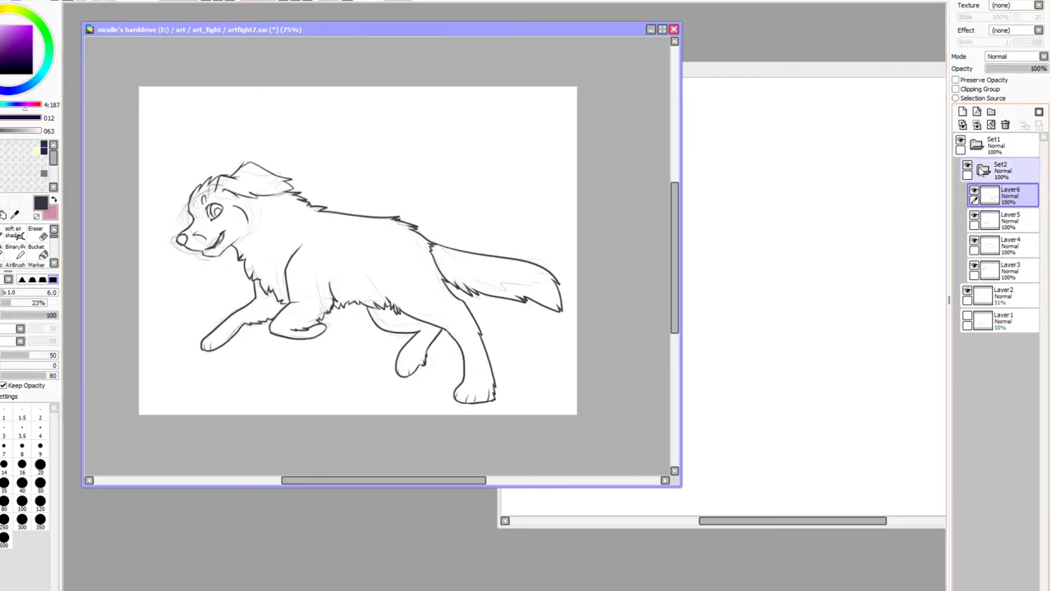
{"action": "left_click_drag", "start_coordinate": [168, 179], "coordinate": [284, 227]}
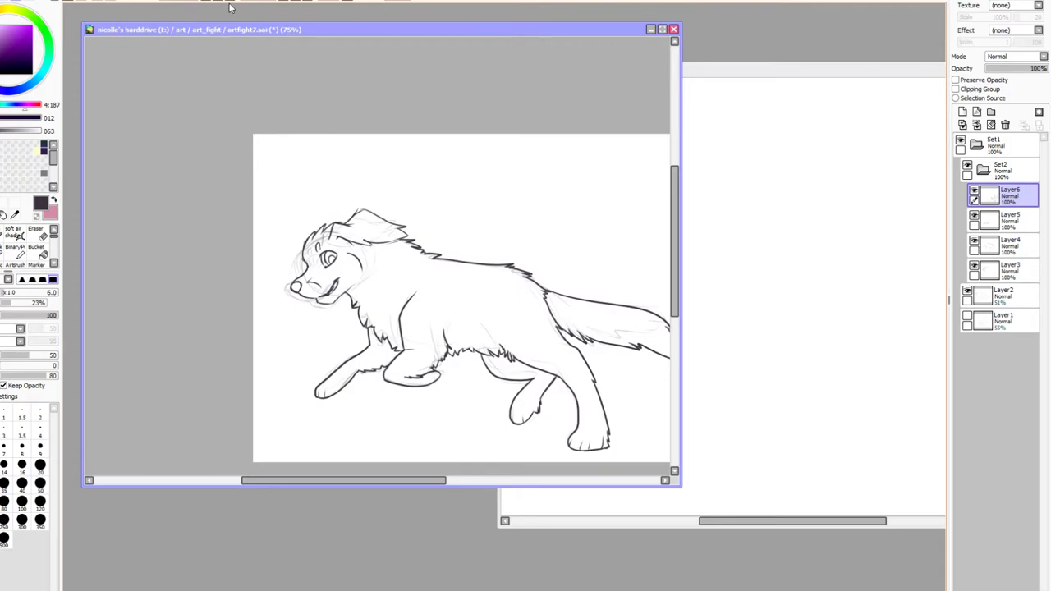
{"action": "left_click", "coordinate": [219, 2]}
{"action": "left_click", "coordinate": [219, 2]}
{"action": "left_click", "coordinate": [220, 2]}
{"action": "left_click", "coordinate": [974, 265]}
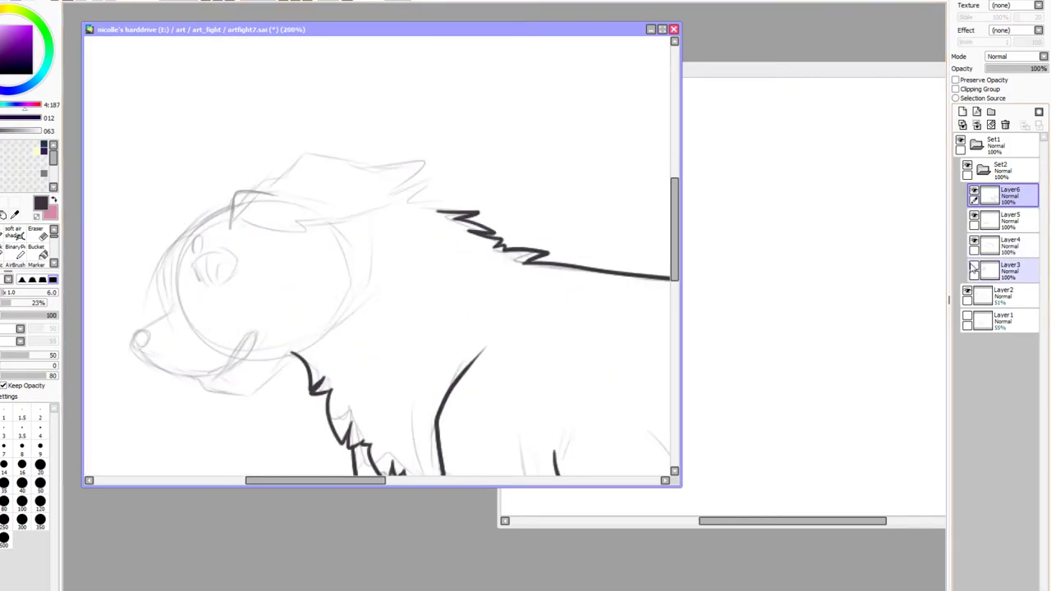
{"action": "left_click", "coordinate": [974, 265]}
Lower the opacity of head layer Layer3 to 61% and add a new layer above it for redrawing the head
{"action": "left_click", "coordinate": [1008, 269]}
{"action": "left_click_drag", "start_coordinate": [1028, 75], "coordinate": [1023, 70]}
{"action": "left_click", "coordinate": [962, 111]}
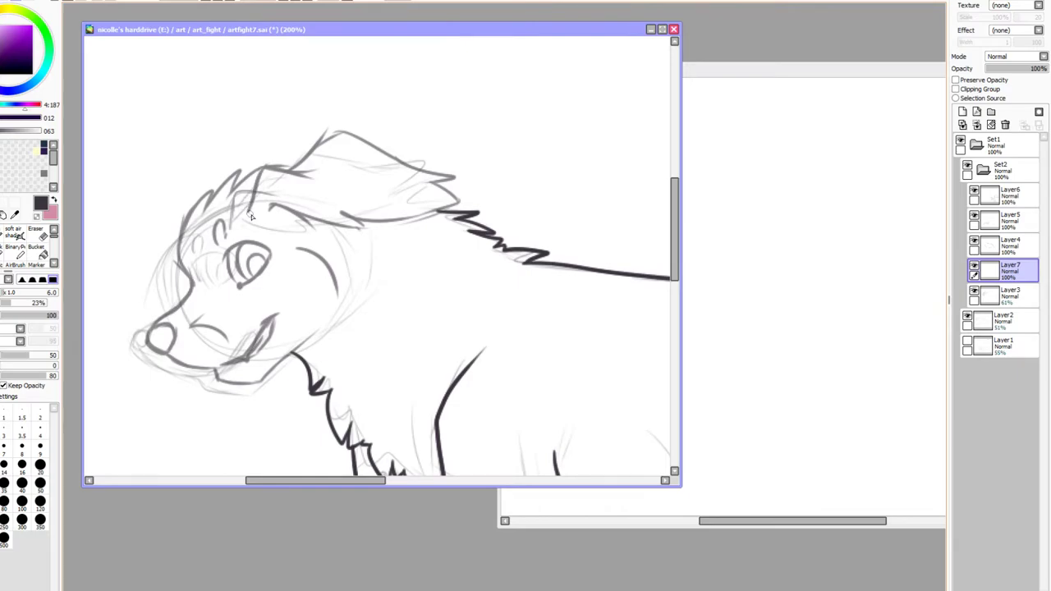
Ink the larger dog's flowing ear on Layer7, with its folded base, longer pointed tip and jagged lower edge
{"action": "mouse_move", "coordinate": [252, 215]}
{"action": "left_mouse_down"}
{"action": "mouse_move", "coordinate": [269, 158]}
{"action": "mouse_move", "coordinate": [311, 174]}
{"action": "mouse_move", "coordinate": [331, 168]}
{"action": "mouse_move", "coordinate": [325, 144]}
{"action": "mouse_move", "coordinate": [312, 154]}
{"action": "mouse_move", "coordinate": [345, 129]}
{"action": "mouse_move", "coordinate": [423, 157]}
{"action": "mouse_move", "coordinate": [400, 160]}
{"action": "mouse_move", "coordinate": [467, 163]}
{"action": "mouse_move", "coordinate": [493, 170]}
{"action": "mouse_move", "coordinate": [450, 174]}
{"action": "mouse_move", "coordinate": [504, 184]}
{"action": "mouse_move", "coordinate": [473, 204]}
{"action": "mouse_move", "coordinate": [399, 222]}
{"action": "left_mouse_up"}
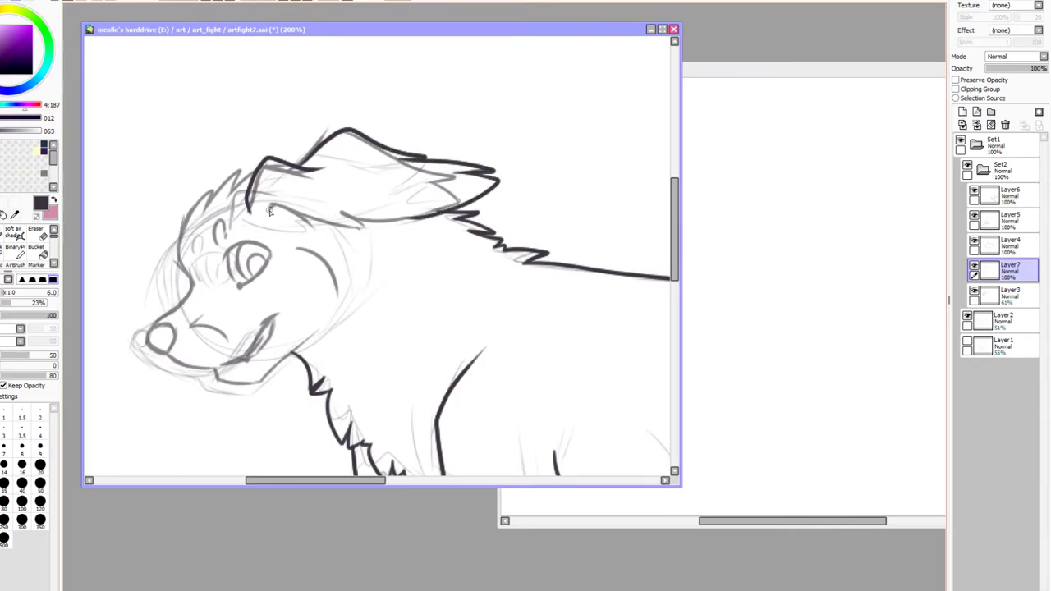
{"action": "mouse_move", "coordinate": [270, 202]}
{"action": "left_mouse_down"}
{"action": "mouse_move", "coordinate": [317, 230]}
{"action": "mouse_move", "coordinate": [396, 239]}
{"action": "mouse_move", "coordinate": [366, 223]}
{"action": "mouse_move", "coordinate": [383, 243]}
{"action": "mouse_move", "coordinate": [355, 222]}
{"action": "mouse_move", "coordinate": [415, 230]}
{"action": "mouse_move", "coordinate": [458, 215]}
{"action": "left_mouse_up"}
{"action": "key", "text": "ctrl+z"}
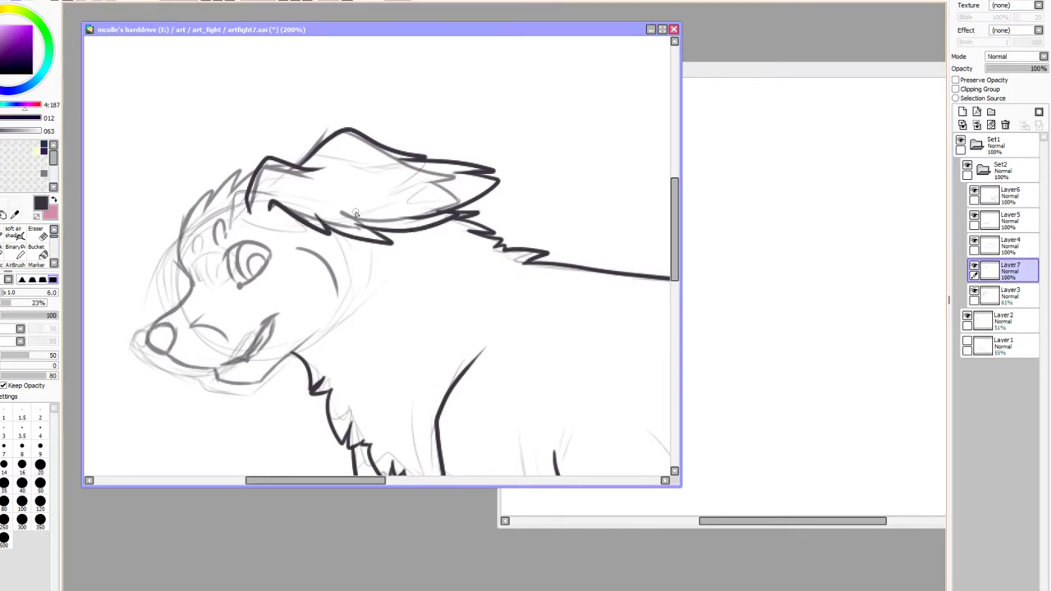
Ink the tufted forehead, muzzle bridge and nose, plus the upper lip and lower jaw line back to the throat
{"action": "mouse_move", "coordinate": [250, 172]}
{"action": "left_mouse_down"}
{"action": "mouse_move", "coordinate": [223, 177]}
{"action": "mouse_move", "coordinate": [194, 224]}
{"action": "mouse_move", "coordinate": [195, 199]}
{"action": "mouse_move", "coordinate": [179, 234]}
{"action": "mouse_move", "coordinate": [187, 209]}
{"action": "mouse_move", "coordinate": [190, 286]}
{"action": "left_mouse_up"}
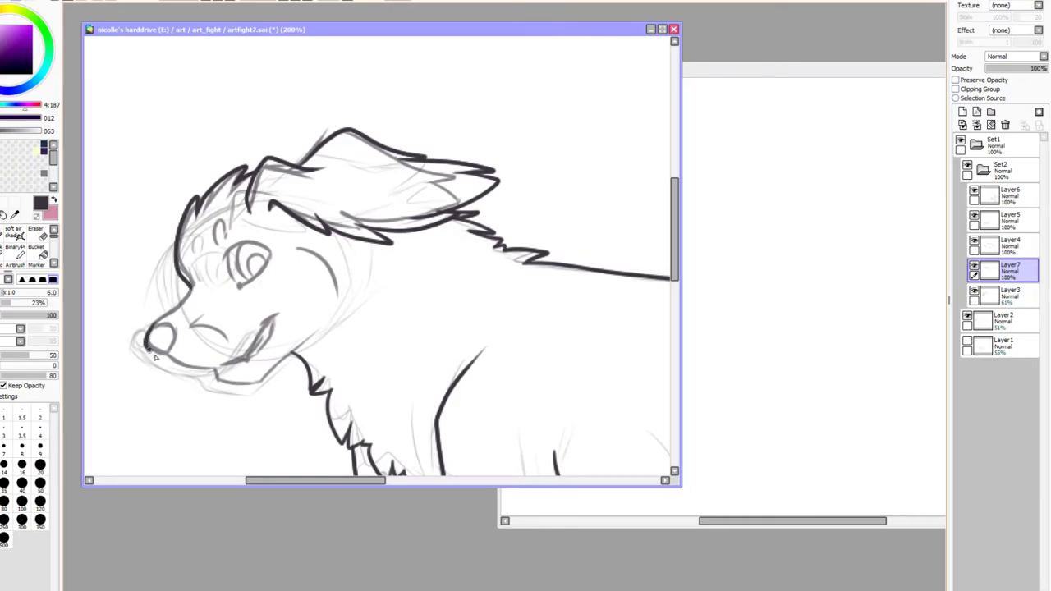
{"action": "mouse_move", "coordinate": [146, 348]}
{"action": "left_mouse_down"}
{"action": "mouse_move", "coordinate": [172, 360]}
{"action": "mouse_move", "coordinate": [149, 332]}
{"action": "mouse_move", "coordinate": [176, 327]}
{"action": "mouse_move", "coordinate": [171, 360]}
{"action": "mouse_move", "coordinate": [151, 331]}
{"action": "mouse_move", "coordinate": [191, 286]}
{"action": "left_mouse_up"}
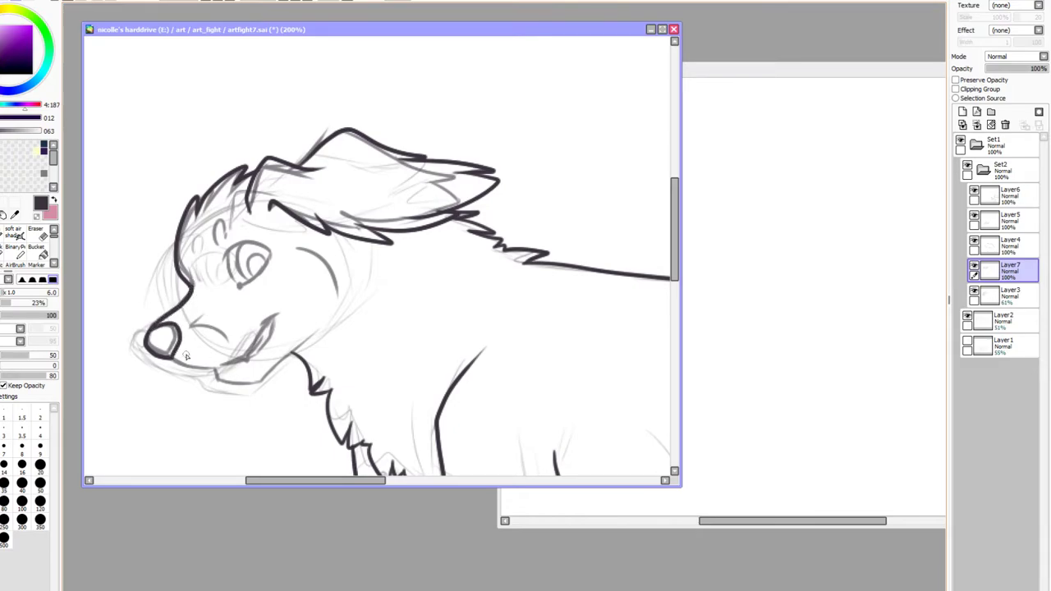
{"action": "mouse_move", "coordinate": [184, 369]}
{"action": "left_mouse_down"}
{"action": "mouse_move", "coordinate": [228, 367]}
{"action": "mouse_move", "coordinate": [183, 368]}
{"action": "mouse_move", "coordinate": [258, 381]}
{"action": "mouse_move", "coordinate": [322, 332]}
{"action": "left_mouse_up"}
{"action": "key", "text": "ctrl+z"}
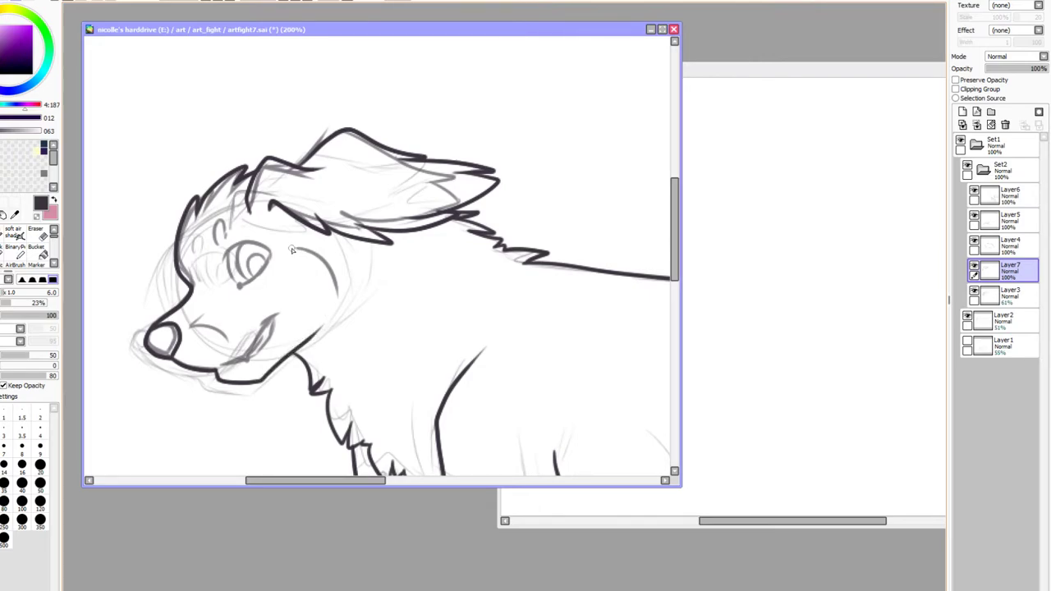
Ink the curved cheek line, the open corner of the mouth and the crease on the muzzle
{"action": "mouse_move", "coordinate": [289, 249]}
{"action": "left_mouse_down"}
{"action": "mouse_move", "coordinate": [318, 255]}
{"action": "mouse_move", "coordinate": [340, 299]}
{"action": "left_mouse_up"}
{"action": "left_click_drag", "start_coordinate": [224, 367], "coordinate": [272, 311]}
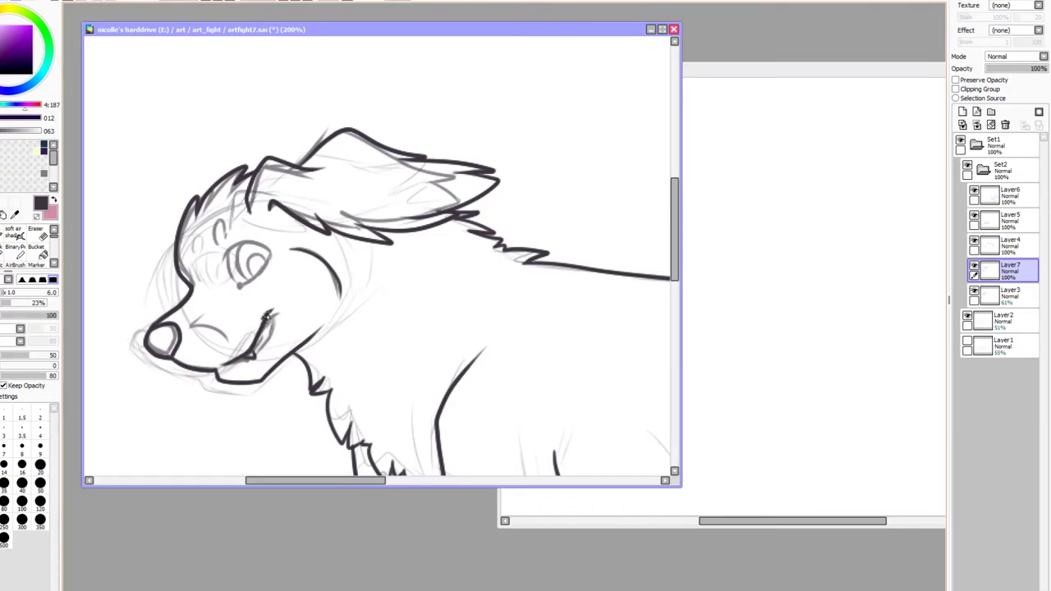
{"action": "mouse_move", "coordinate": [274, 314]}
{"action": "left_mouse_down"}
{"action": "mouse_move", "coordinate": [231, 365]}
{"action": "mouse_move", "coordinate": [251, 349]}
{"action": "left_mouse_up"}
{"action": "left_click_drag", "start_coordinate": [191, 329], "coordinate": [231, 338]}
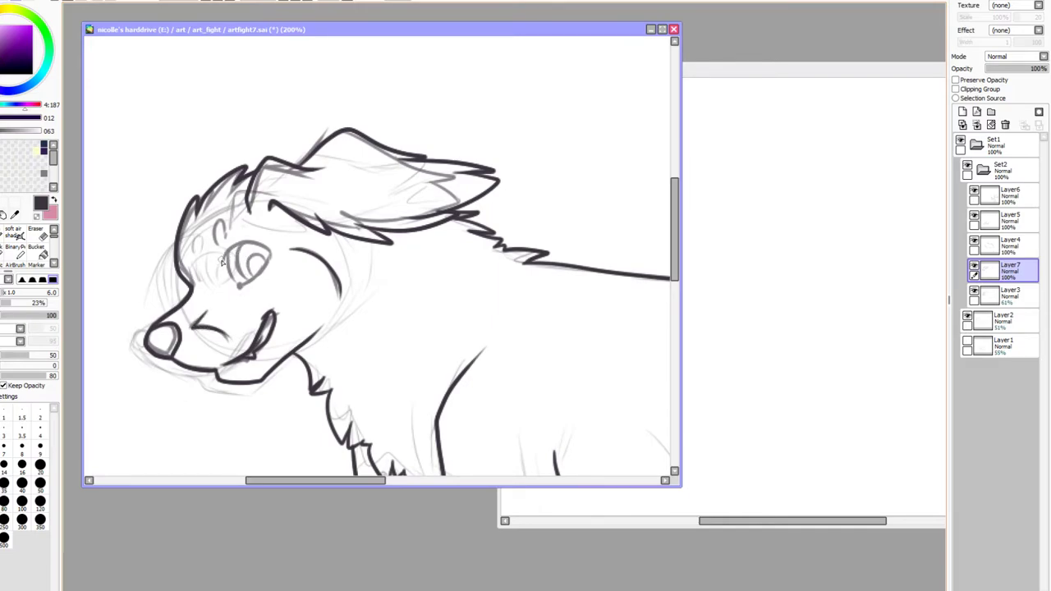
Ink the dog's eye outline, iris and pupil, along with the small brow mark above it
{"action": "mouse_move", "coordinate": [220, 264]}
{"action": "left_mouse_down"}
{"action": "mouse_move", "coordinate": [260, 240]}
{"action": "mouse_move", "coordinate": [278, 264]}
{"action": "mouse_move", "coordinate": [264, 240]}
{"action": "mouse_move", "coordinate": [234, 244]}
{"action": "mouse_move", "coordinate": [222, 262]}
{"action": "mouse_move", "coordinate": [231, 250]}
{"action": "mouse_move", "coordinate": [236, 279]}
{"action": "mouse_move", "coordinate": [270, 257]}
{"action": "mouse_move", "coordinate": [246, 280]}
{"action": "left_mouse_up"}
{"action": "key", "text": "ctrl+z"}
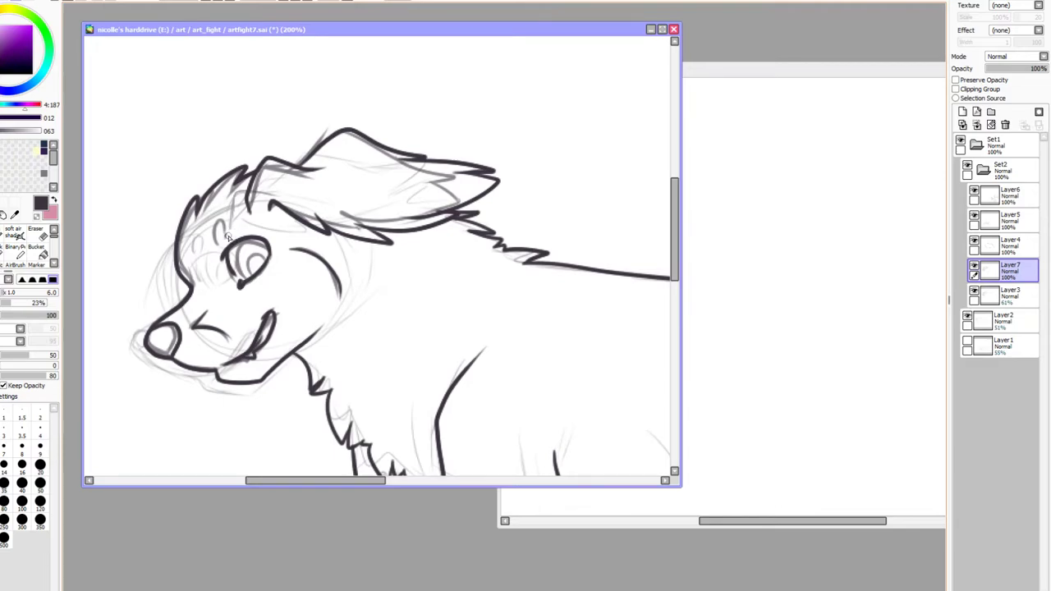
{"action": "left_click_drag", "start_coordinate": [219, 217], "coordinate": [218, 249]}
{"action": "mouse_move", "coordinate": [244, 240]}
{"action": "left_mouse_down"}
{"action": "mouse_move", "coordinate": [248, 281]}
{"action": "mouse_move", "coordinate": [269, 259]}
{"action": "mouse_move", "coordinate": [247, 274]}
{"action": "left_mouse_up"}
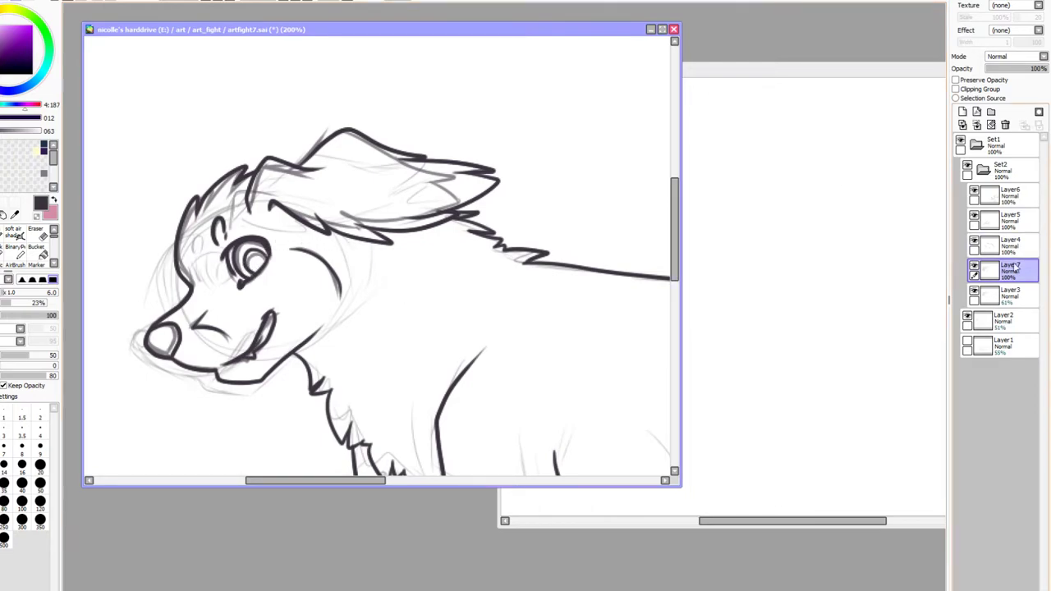
Hide and delete the old head layer Layer3, and compare the head with Layer7 toggled off and on
{"action": "left_click", "coordinate": [974, 293]}
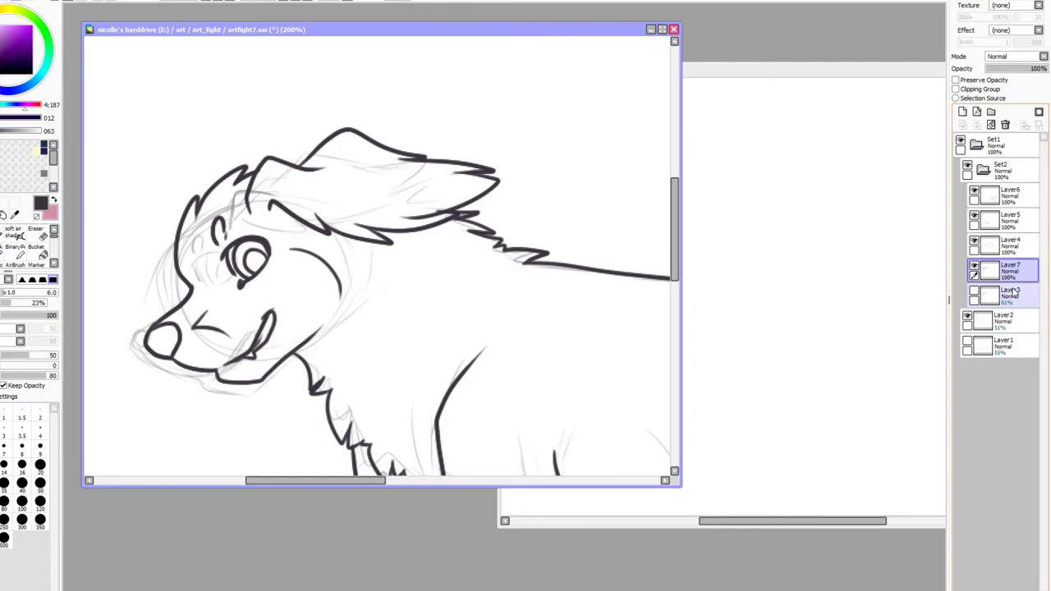
{"action": "left_click_drag", "start_coordinate": [1012, 291], "coordinate": [1003, 125]}
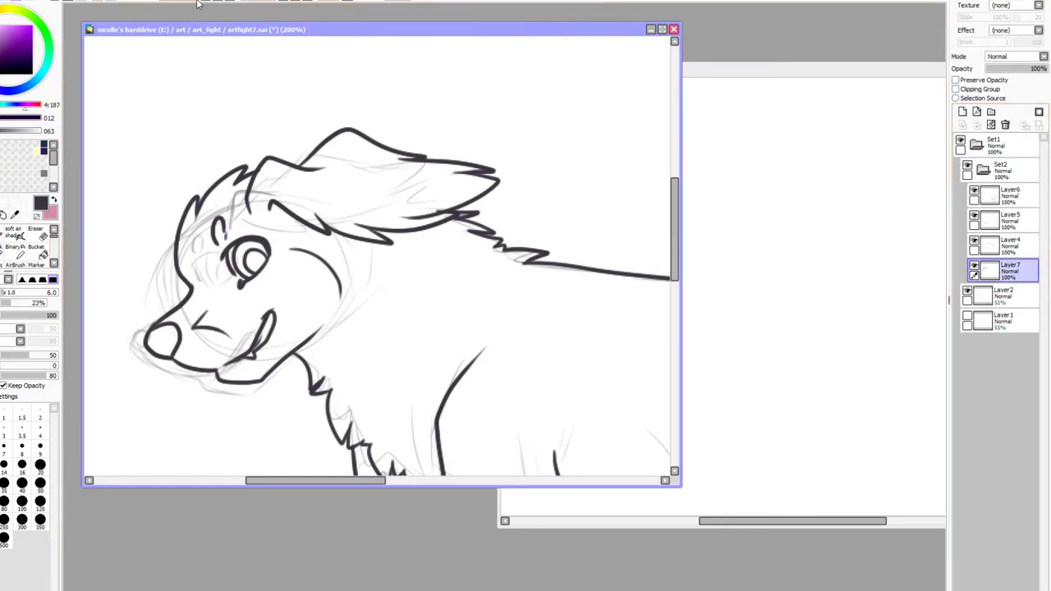
{"action": "left_click", "coordinate": [974, 269]}
{"action": "left_click", "coordinate": [974, 268]}
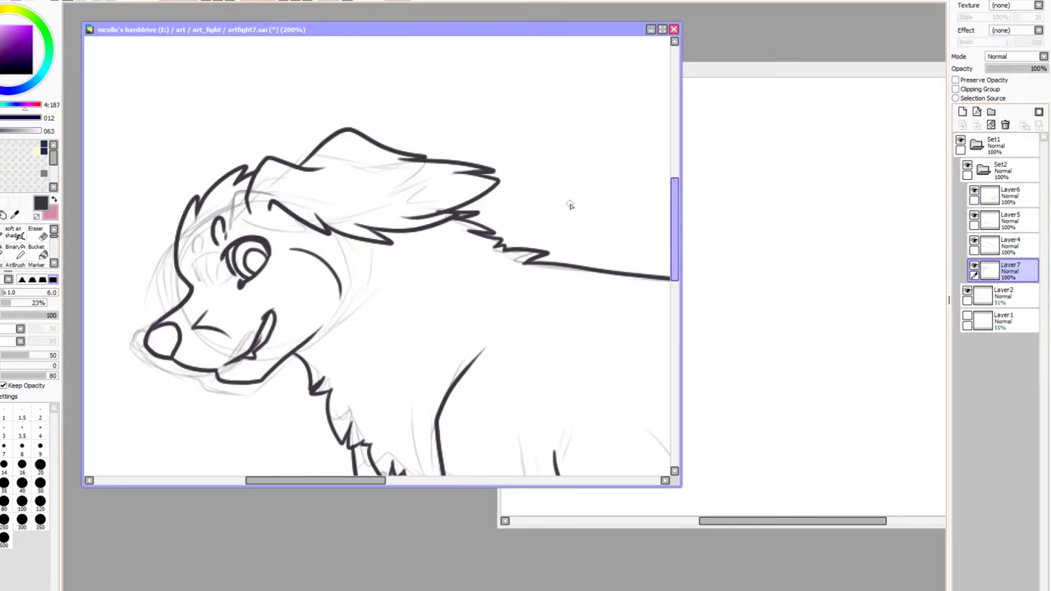
Ink a line over the top of the head from the forehead fur to the raised upper edge of the ear
{"action": "mouse_move", "coordinate": [250, 174]}
{"action": "left_mouse_down"}
{"action": "mouse_move", "coordinate": [274, 152]}
{"action": "mouse_move", "coordinate": [296, 157]}
{"action": "left_mouse_up"}
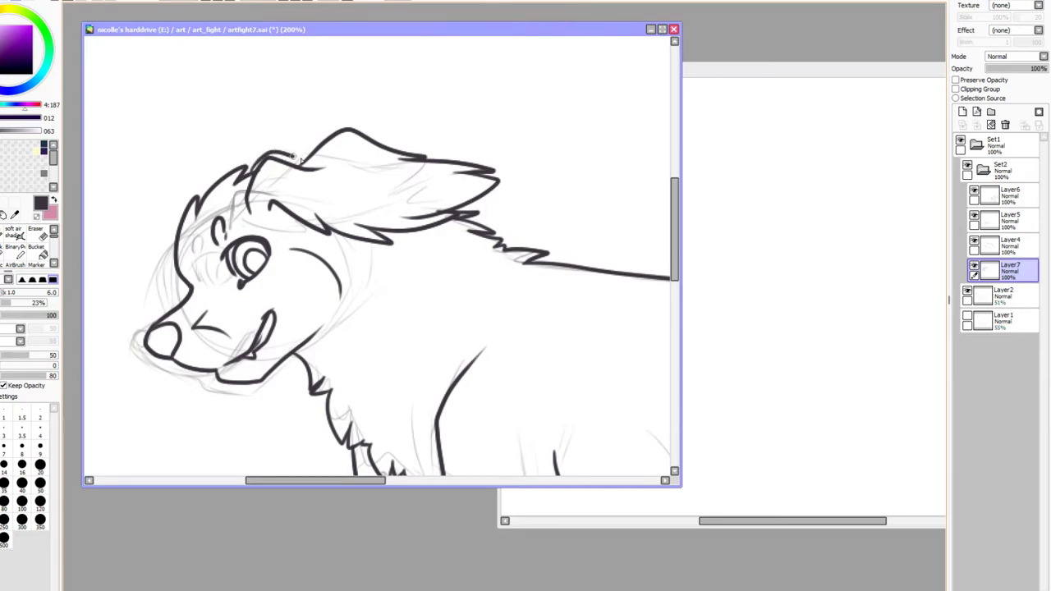
{"action": "key", "text": "ctrl+z"}
{"action": "mouse_move", "coordinate": [243, 178]}
{"action": "left_mouse_down"}
{"action": "mouse_move", "coordinate": [293, 147]}
{"action": "mouse_move", "coordinate": [342, 136]}
{"action": "left_mouse_up"}
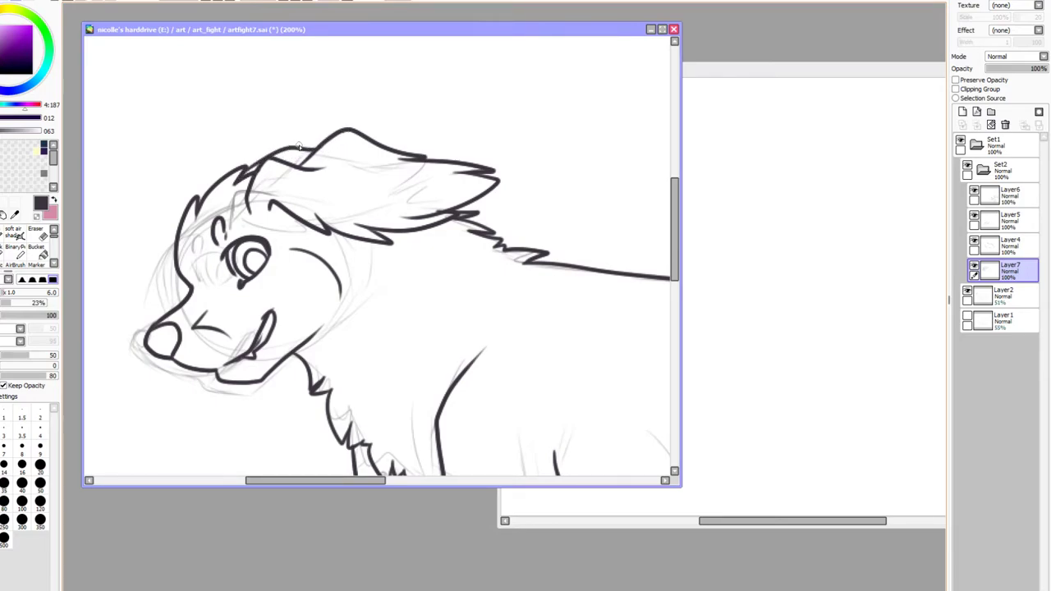
Undo the line just inked over the top of the head and check how the whole dog reads without it
{"action": "key", "text": "ctrl+z"}
{"action": "left_click", "coordinate": [209, 1]}
{"action": "left_click", "coordinate": [205, 1]}
{"action": "left_click", "coordinate": [205, 1]}
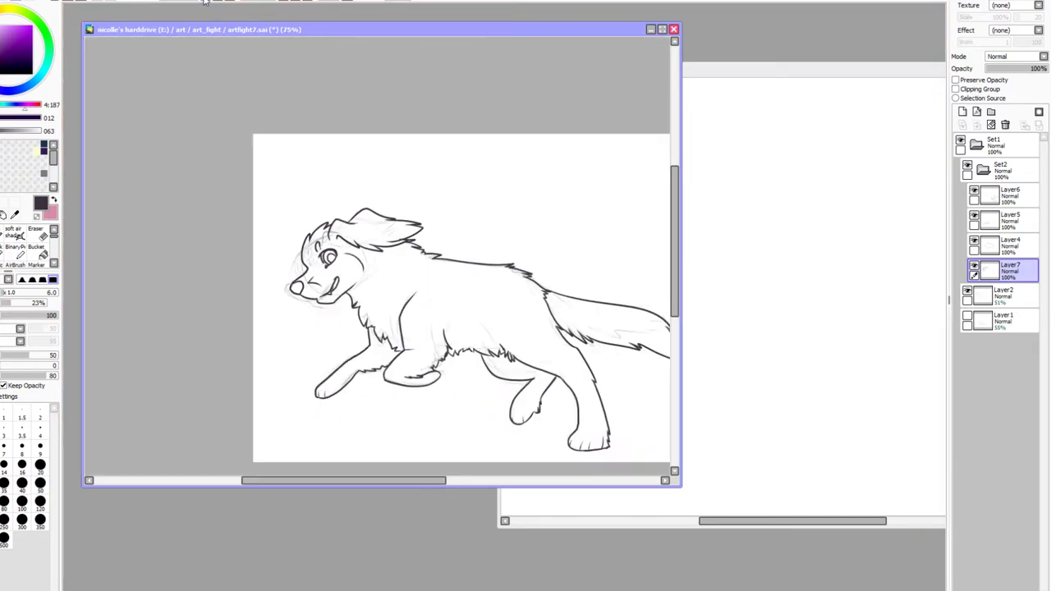
{"action": "key", "text": "ctrl+plus"}
{"action": "key", "text": "ctrl+plus"}
{"action": "key", "text": "ctrl+plus"}
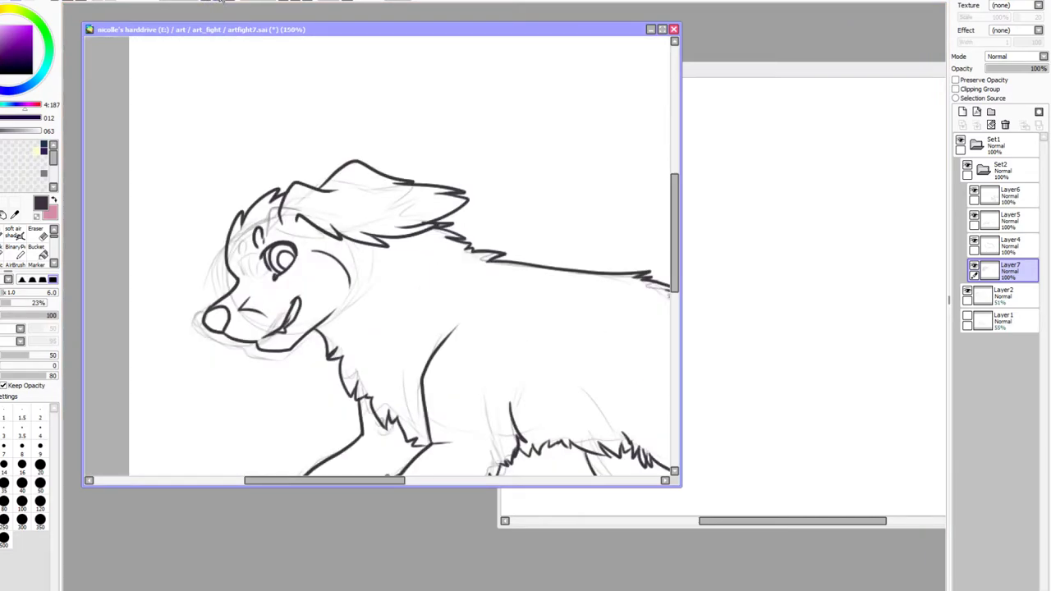
{"action": "key", "text": "ctrl+minus"}
{"action": "key", "text": "ctrl+minus"}
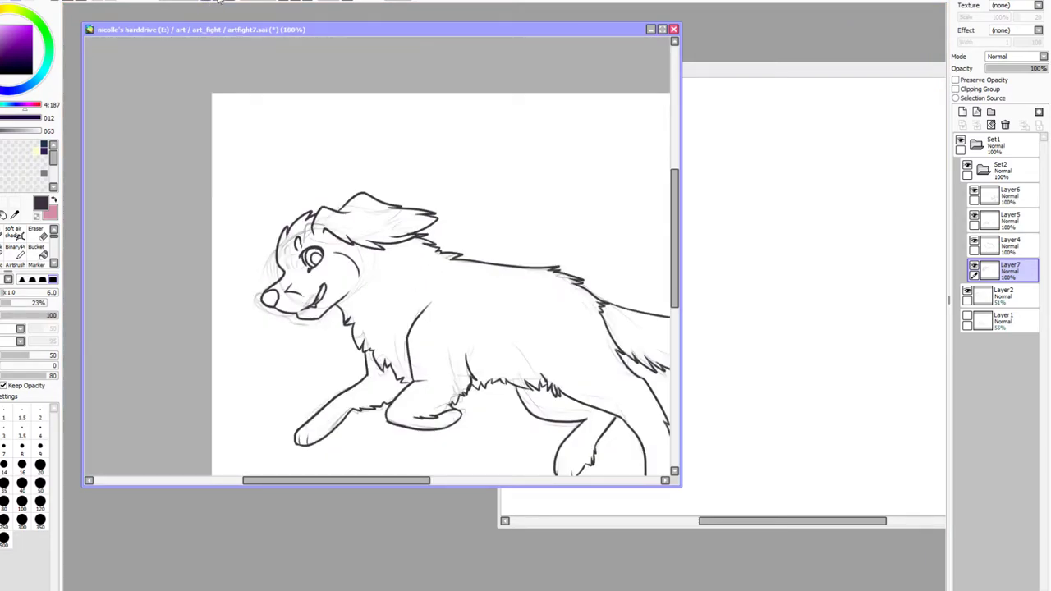
{"action": "key", "text": "ctrl+plus"}
{"action": "key", "text": "ctrl+plus"}
Erase the inked ear from Layer7 with a size 50 eraser and ink a tufted fur line from the forehead down to the neck
{"action": "left_click", "coordinate": [35, 231]}
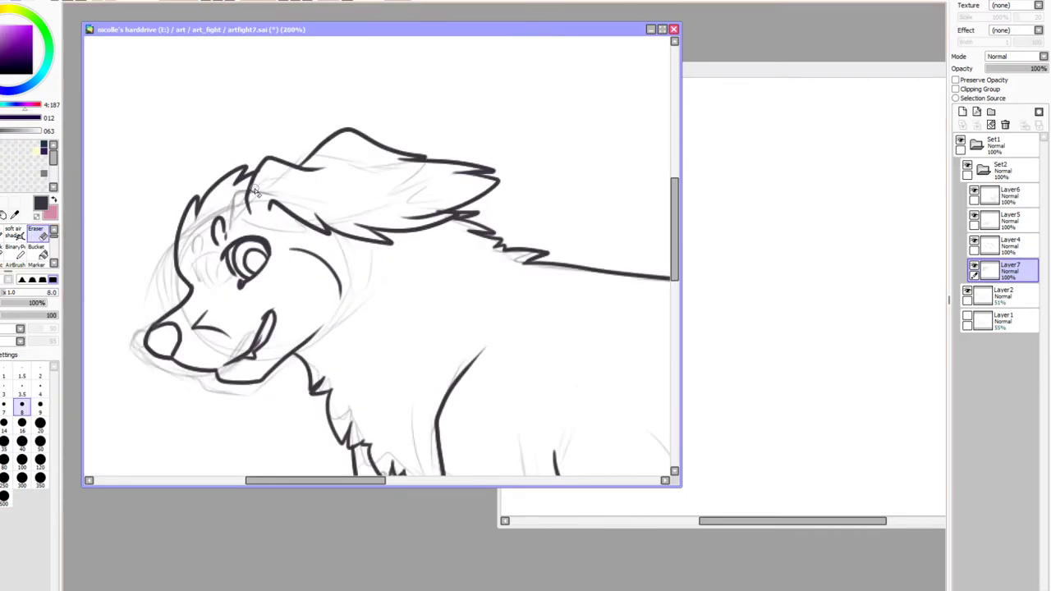
{"action": "mouse_move", "coordinate": [249, 206]}
{"action": "left_mouse_down"}
{"action": "mouse_move", "coordinate": [261, 180]}
{"action": "mouse_move", "coordinate": [244, 214]}
{"action": "mouse_move", "coordinate": [276, 160]}
{"action": "left_mouse_up"}
{"action": "left_click", "coordinate": [41, 441]}
{"action": "mouse_move", "coordinate": [337, 132]}
{"action": "left_mouse_down"}
{"action": "mouse_move", "coordinate": [305, 117]}
{"action": "mouse_move", "coordinate": [282, 164]}
{"action": "mouse_move", "coordinate": [294, 210]}
{"action": "mouse_move", "coordinate": [386, 234]}
{"action": "mouse_move", "coordinate": [518, 186]}
{"action": "mouse_move", "coordinate": [311, 117]}
{"action": "left_mouse_up"}
{"action": "key", "text": "n"}
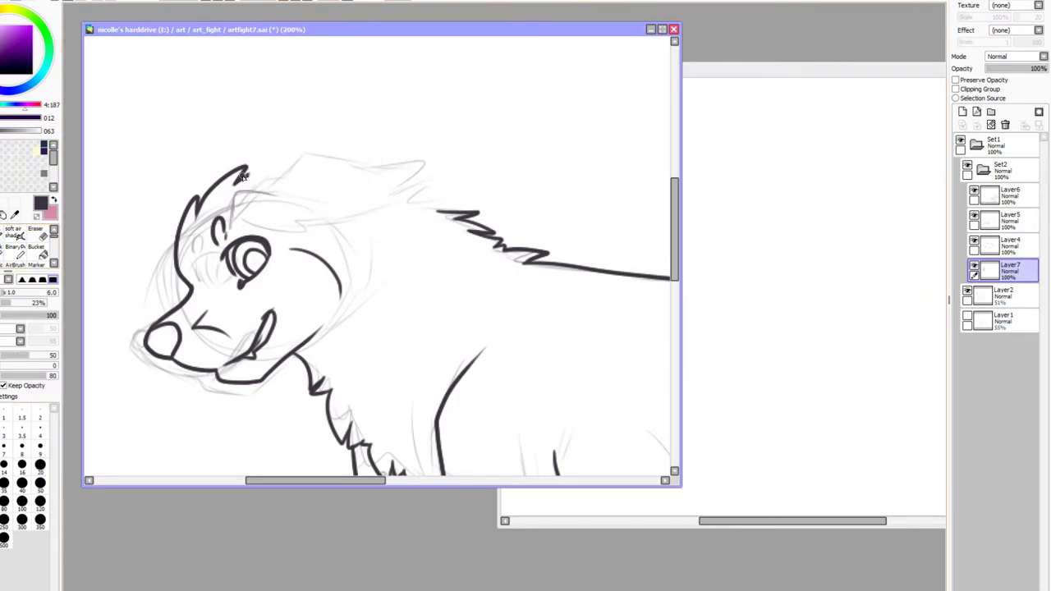
{"action": "mouse_move", "coordinate": [244, 176]}
{"action": "left_mouse_down"}
{"action": "mouse_move", "coordinate": [312, 160]}
{"action": "mouse_move", "coordinate": [292, 175]}
{"action": "mouse_move", "coordinate": [357, 168]}
{"action": "mouse_move", "coordinate": [401, 175]}
{"action": "mouse_move", "coordinate": [364, 184]}
{"action": "mouse_move", "coordinate": [448, 204]}
{"action": "left_mouse_up"}
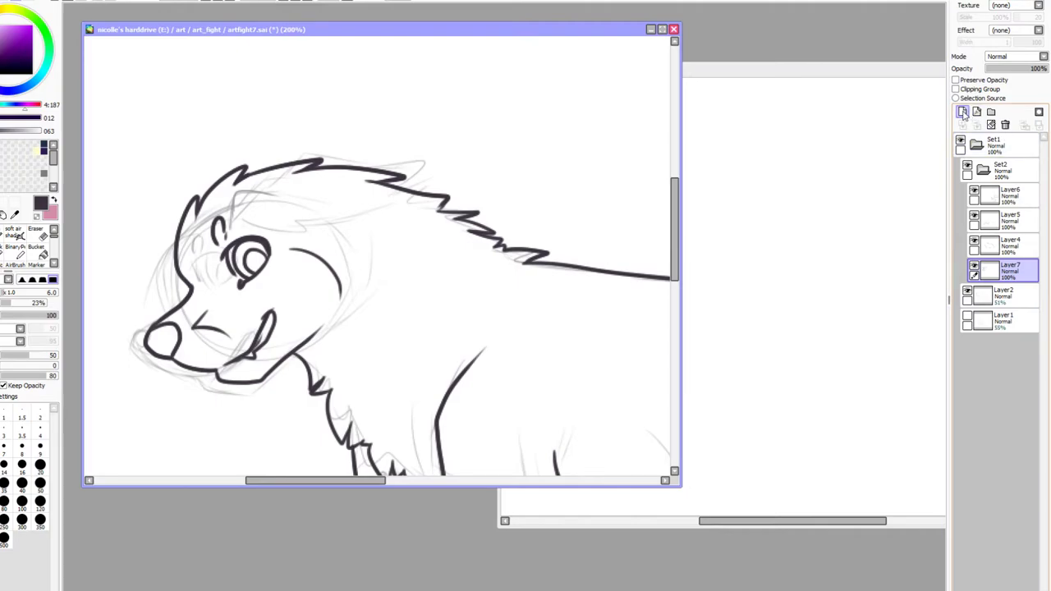
Add a new layer above Layer7 and ink a folded, drooping ear with a tufted lower edge over the head
{"action": "left_click", "coordinate": [964, 113]}
{"action": "mouse_move", "coordinate": [236, 215]}
{"action": "left_mouse_down"}
{"action": "mouse_move", "coordinate": [253, 184]}
{"action": "mouse_move", "coordinate": [283, 195]}
{"action": "left_mouse_up"}
{"action": "key", "text": "ctrl+z"}
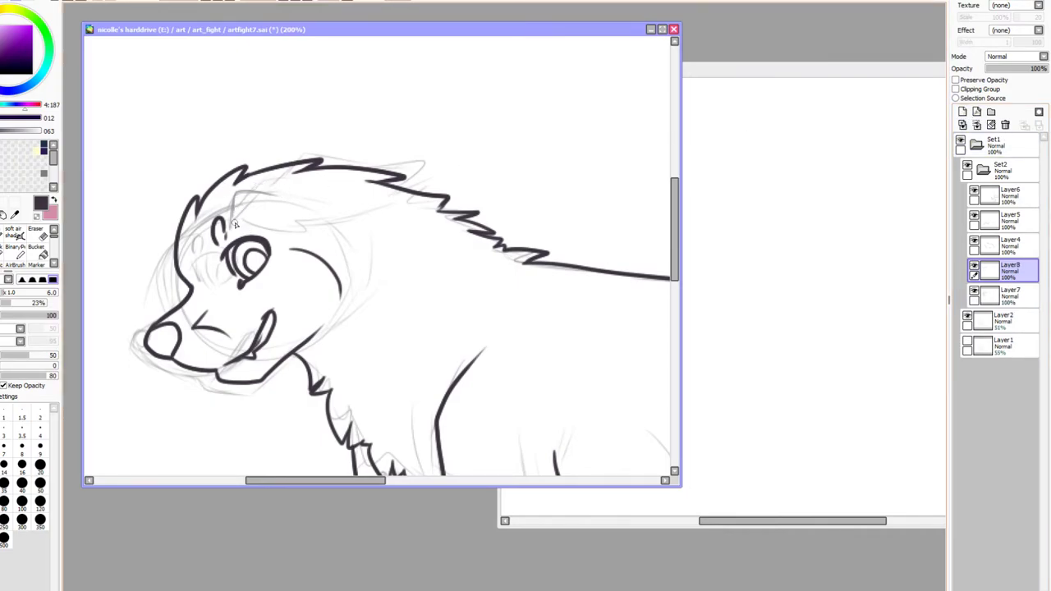
{"action": "mouse_move", "coordinate": [261, 220]}
{"action": "left_mouse_down"}
{"action": "mouse_move", "coordinate": [274, 175]}
{"action": "mouse_move", "coordinate": [321, 180]}
{"action": "mouse_move", "coordinate": [339, 165]}
{"action": "mouse_move", "coordinate": [402, 199]}
{"action": "left_mouse_up"}
{"action": "mouse_move", "coordinate": [289, 216]}
{"action": "left_mouse_down"}
{"action": "mouse_move", "coordinate": [332, 245]}
{"action": "mouse_move", "coordinate": [319, 224]}
{"action": "mouse_move", "coordinate": [399, 260]}
{"action": "mouse_move", "coordinate": [374, 231]}
{"action": "mouse_move", "coordinate": [435, 252]}
{"action": "mouse_move", "coordinate": [450, 245]}
{"action": "mouse_move", "coordinate": [415, 203]}
{"action": "mouse_move", "coordinate": [338, 163]}
{"action": "mouse_move", "coordinate": [363, 171]}
{"action": "left_mouse_up"}
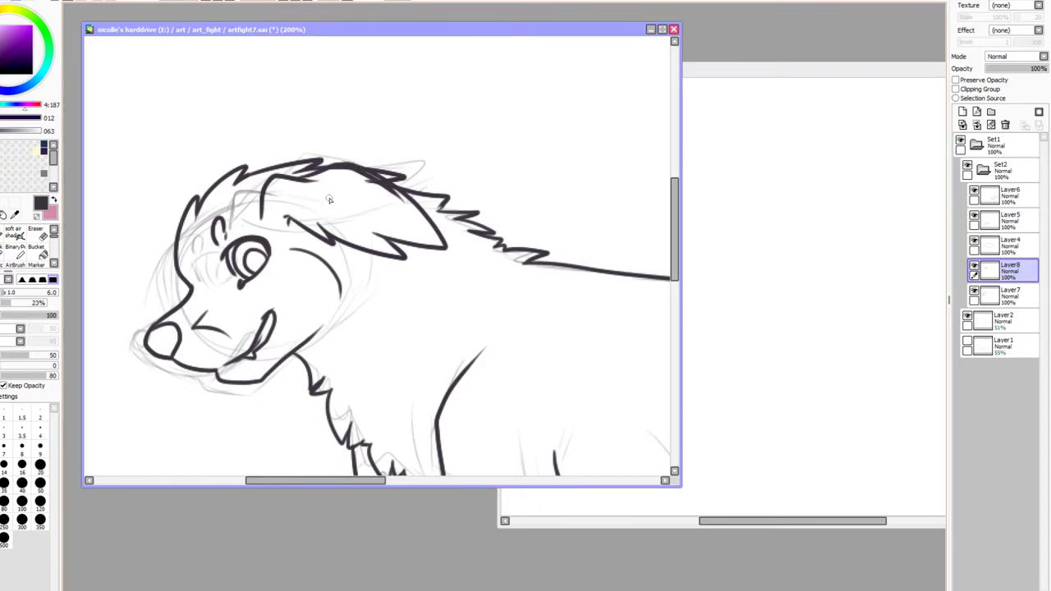
Undo the ear's lower edge and tip and re-ink them as a shorter, pointed flap with small fur tufts
{"action": "key", "text": "ctrl+z"}
{"action": "key", "text": "ctrl+z"}
{"action": "key", "text": "ctrl+z"}
{"action": "key", "text": "ctrl+z"}
{"action": "key", "text": "ctrl+z"}
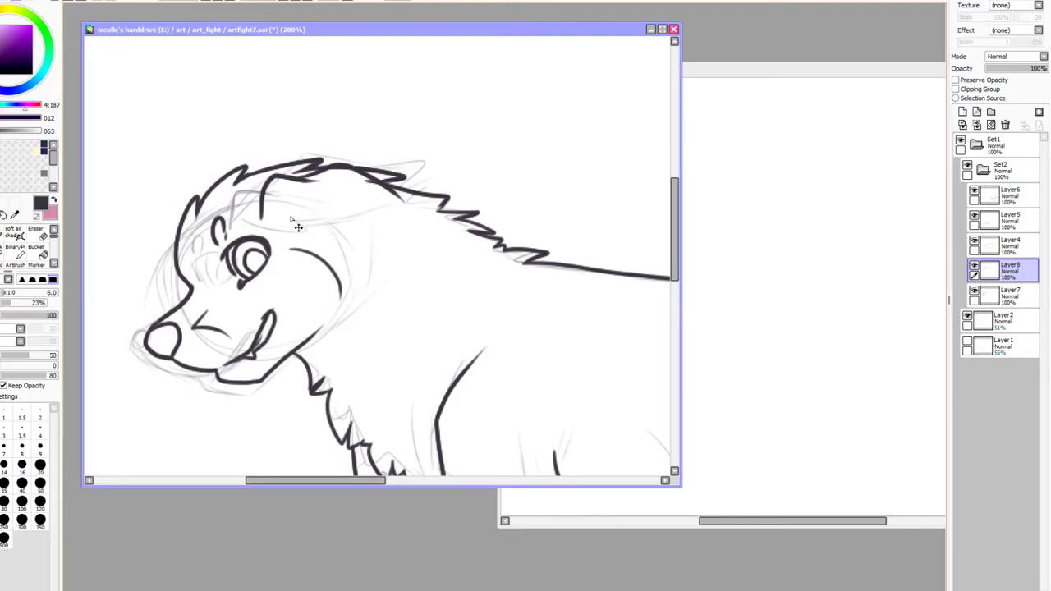
{"action": "mouse_move", "coordinate": [286, 216]}
{"action": "left_mouse_down"}
{"action": "mouse_move", "coordinate": [325, 240]}
{"action": "mouse_move", "coordinate": [321, 232]}
{"action": "mouse_move", "coordinate": [373, 243]}
{"action": "mouse_move", "coordinate": [380, 230]}
{"action": "mouse_move", "coordinate": [433, 240]}
{"action": "mouse_move", "coordinate": [437, 223]}
{"action": "mouse_move", "coordinate": [407, 190]}
{"action": "mouse_move", "coordinate": [353, 164]}
{"action": "mouse_move", "coordinate": [343, 164]}
{"action": "mouse_move", "coordinate": [414, 210]}
{"action": "mouse_move", "coordinate": [417, 218]}
{"action": "mouse_move", "coordinate": [404, 209]}
{"action": "mouse_move", "coordinate": [435, 249]}
{"action": "mouse_move", "coordinate": [399, 240]}
{"action": "left_mouse_up"}
{"action": "key", "text": "ctrl+z"}
{"action": "key", "text": "ctrl+z"}
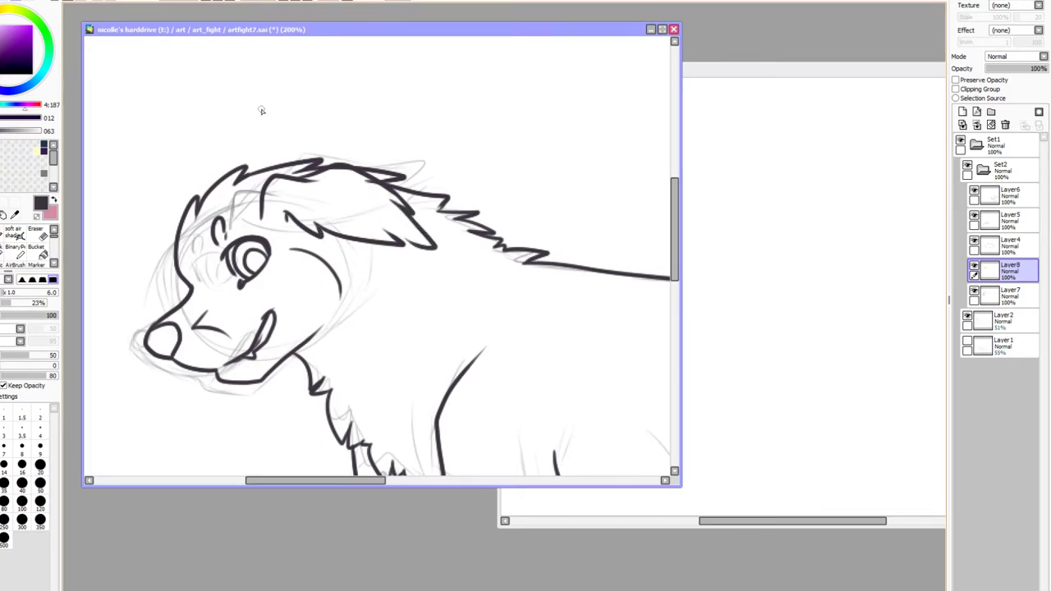
Check the new ear on the whole dog, toggle Layer7 to compare, then select Layer7 with the eraser at size 9
{"action": "left_click", "coordinate": [207, 2]}
{"action": "left_click", "coordinate": [207, 1]}
{"action": "left_click", "coordinate": [207, 2]}
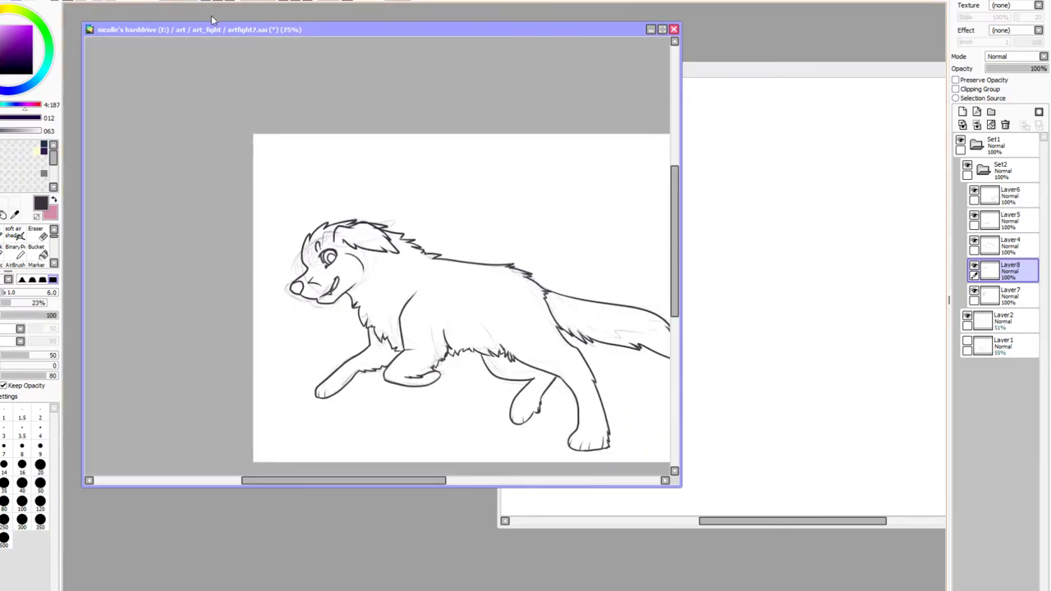
{"action": "left_click", "coordinate": [220, 1]}
{"action": "left_click", "coordinate": [219, 2]}
{"action": "left_click", "coordinate": [218, 1]}
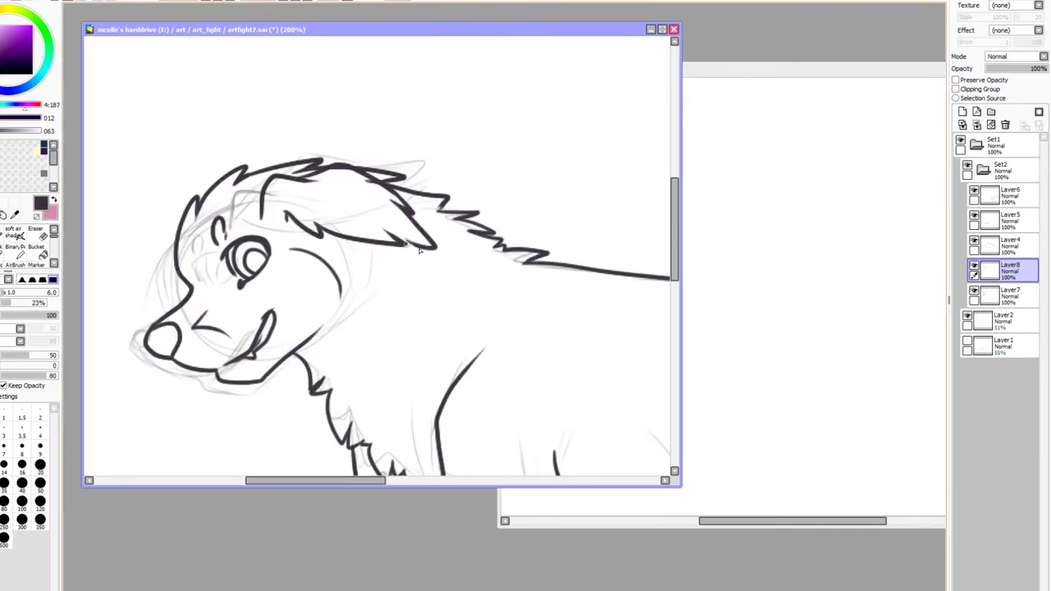
{"action": "left_click", "coordinate": [973, 291]}
{"action": "left_click", "coordinate": [974, 291]}
{"action": "left_click", "coordinate": [1006, 296]}
{"action": "left_click", "coordinate": [36, 234]}
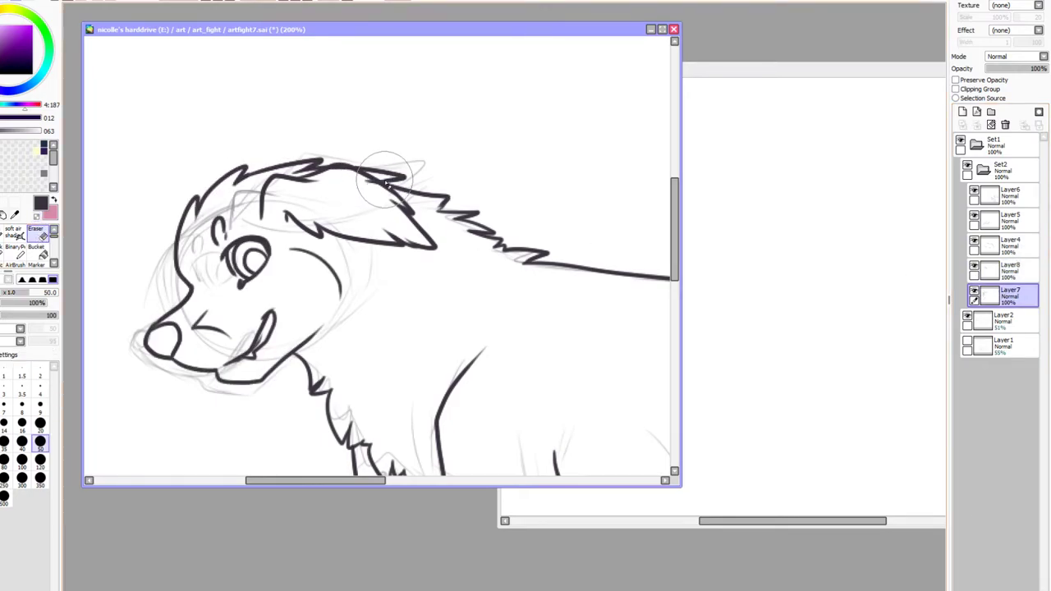
{"action": "left_click", "coordinate": [40, 405]}
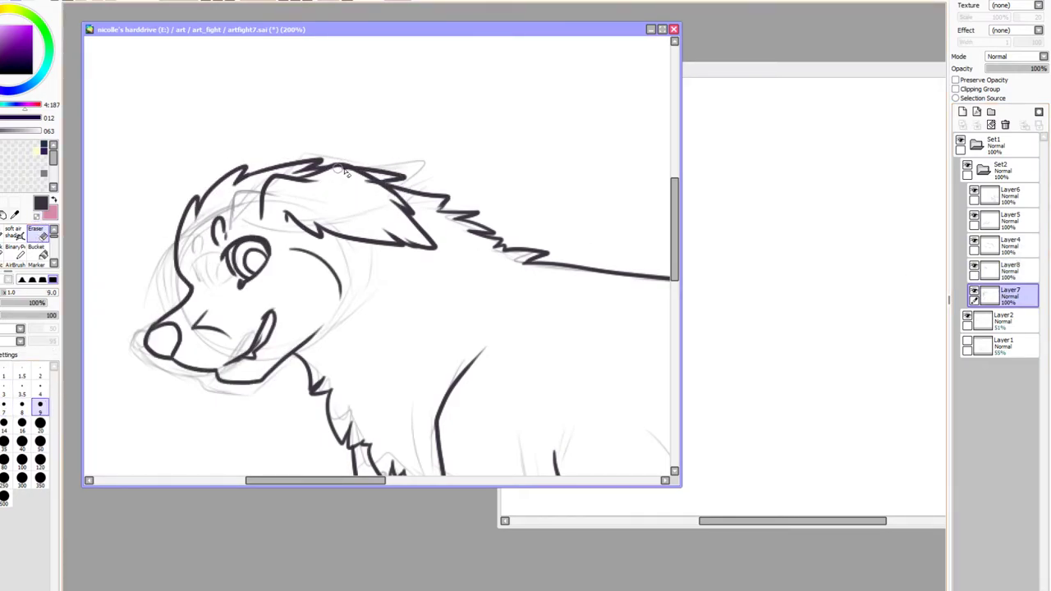
Select Layer8 and nudge the ear slightly upward and toward the back of the head
{"action": "left_click", "coordinate": [207, 0]}
{"action": "left_click", "coordinate": [206, 0]}
{"action": "left_click", "coordinate": [207, 1]}
{"action": "left_click", "coordinate": [207, 1]}
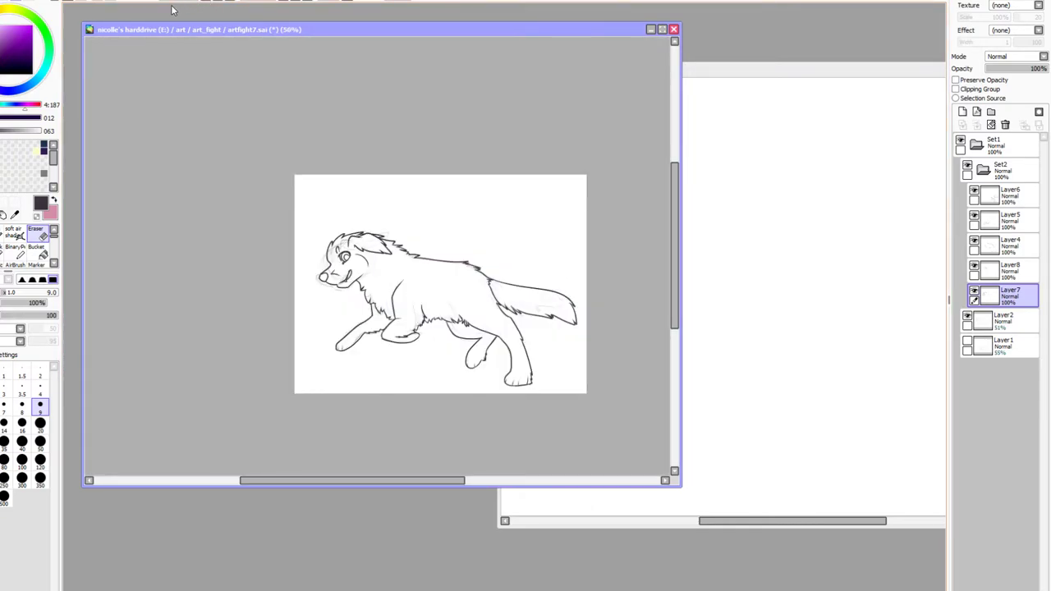
{"action": "left_click", "coordinate": [992, 264]}
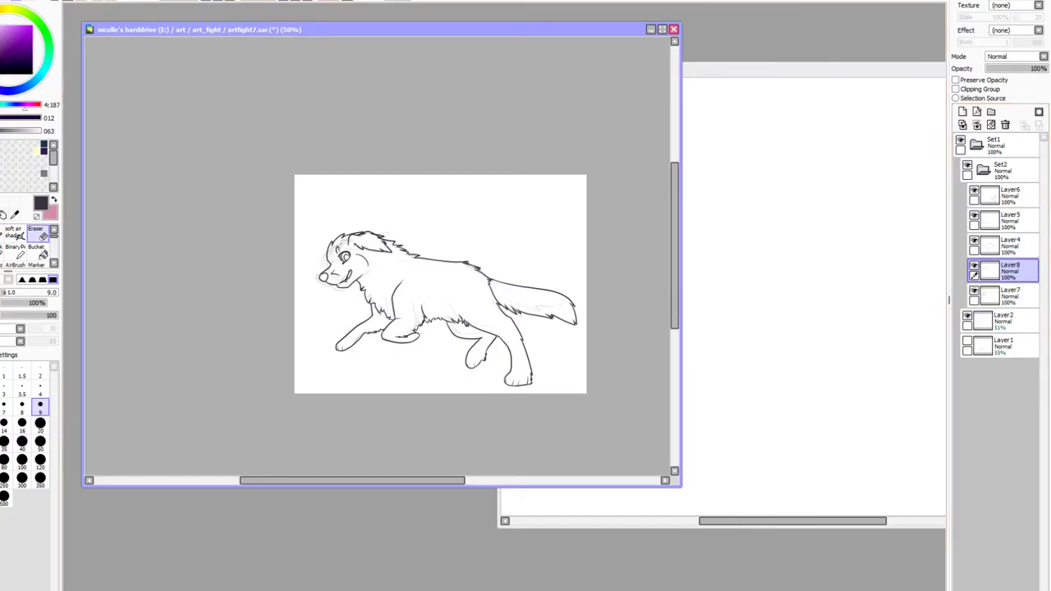
{"action": "left_click", "coordinate": [219, 1]}
{"action": "left_click", "coordinate": [219, 1]}
{"action": "left_click", "coordinate": [219, 1]}
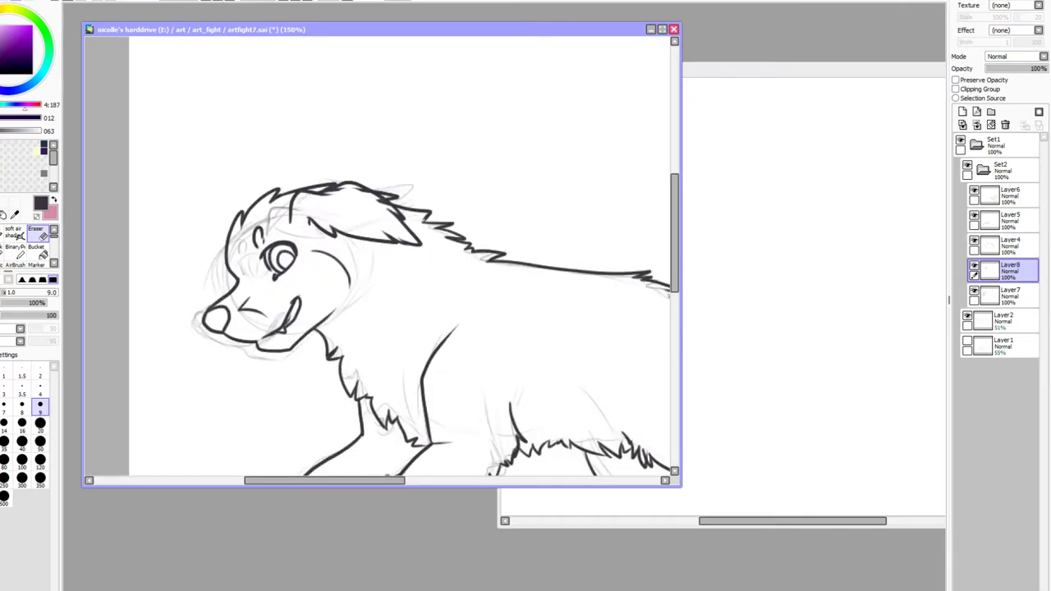
{"action": "key", "text": "ctrl+Up"}
{"action": "key", "text": "ctrl+Up"}
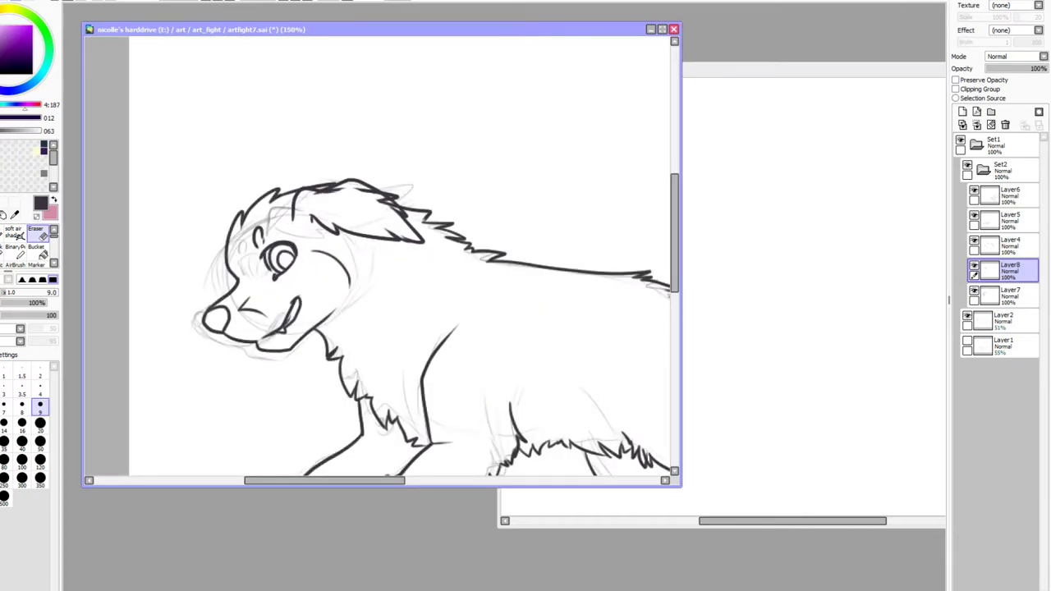
Compare the ear with Layer7 hidden and shown, select Layer7 and review the whole dog
{"action": "left_click", "coordinate": [975, 292]}
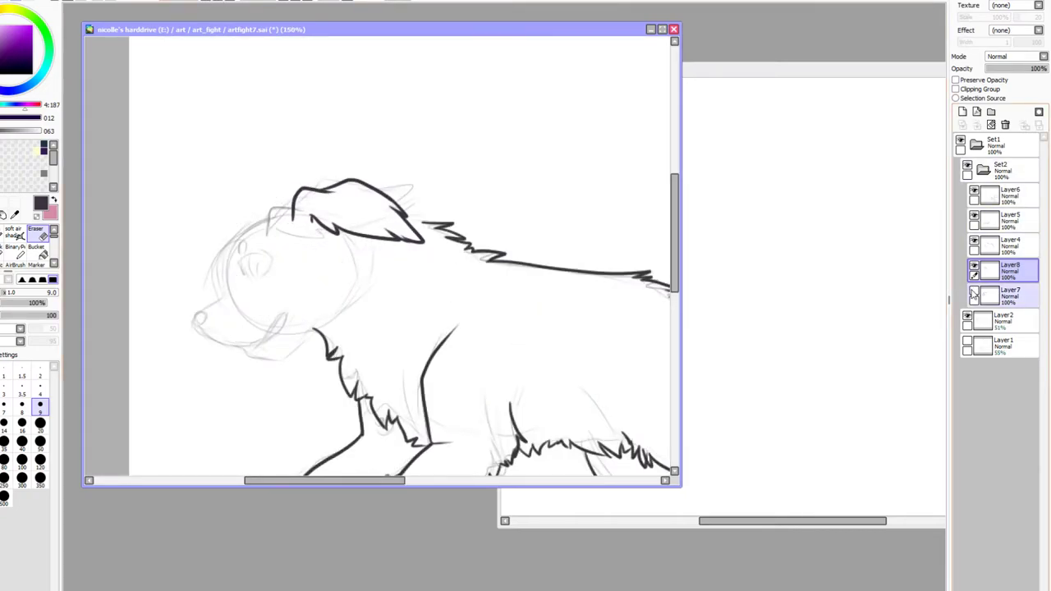
{"action": "left_click", "coordinate": [974, 292]}
{"action": "left_click", "coordinate": [1004, 292]}
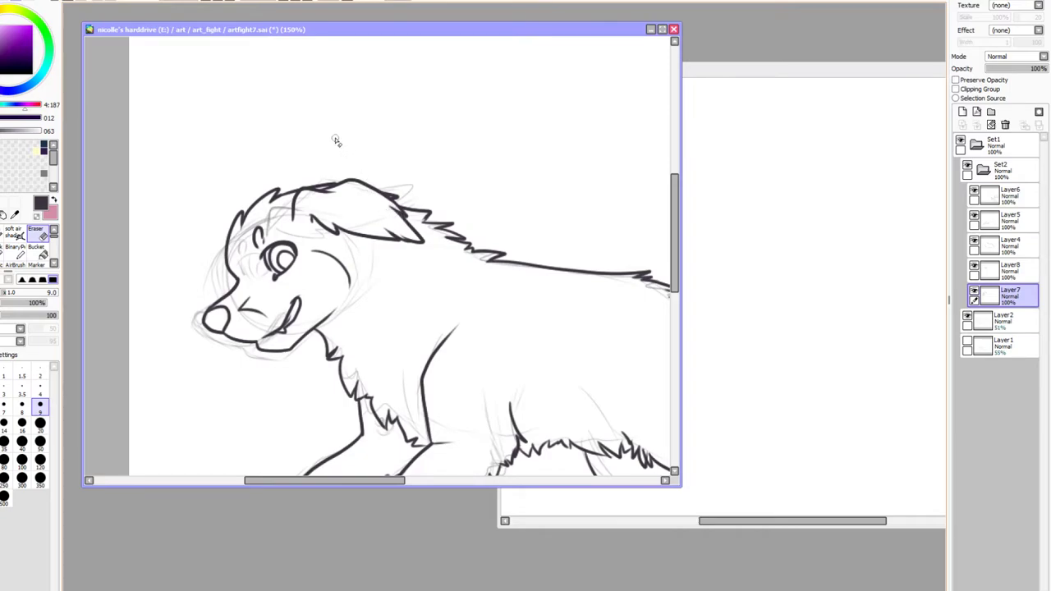
{"action": "left_click", "coordinate": [206, 1]}
{"action": "left_click", "coordinate": [206, 1]}
{"action": "left_click", "coordinate": [206, 1]}
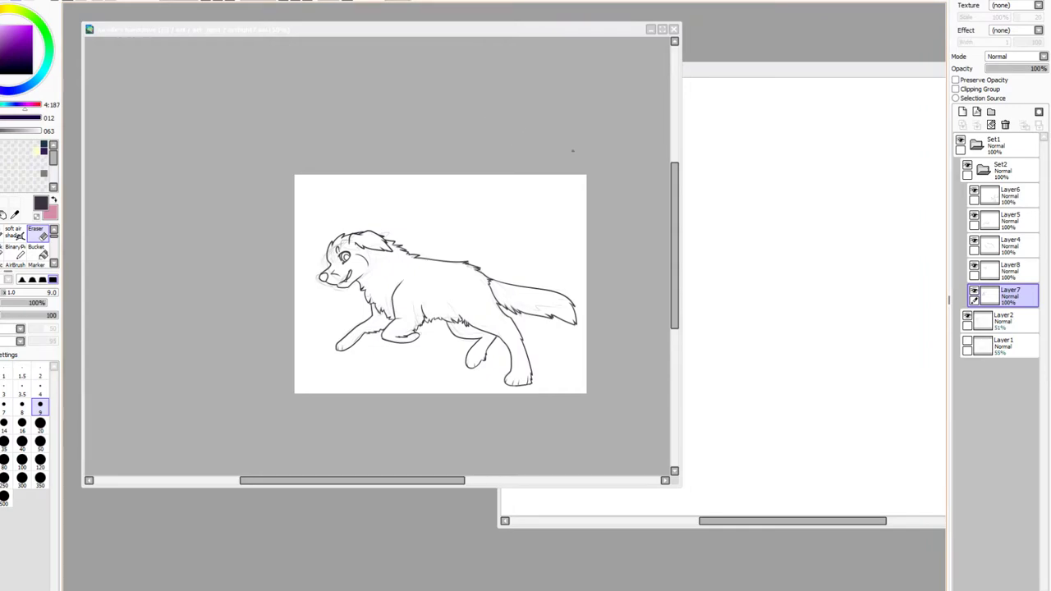
Collapse the Set2 folder, hide the Layer2 sketch and show the smaller dog's sketch on Layer1
{"action": "left_click", "coordinate": [983, 170]}
{"action": "left_click", "coordinate": [972, 194]}
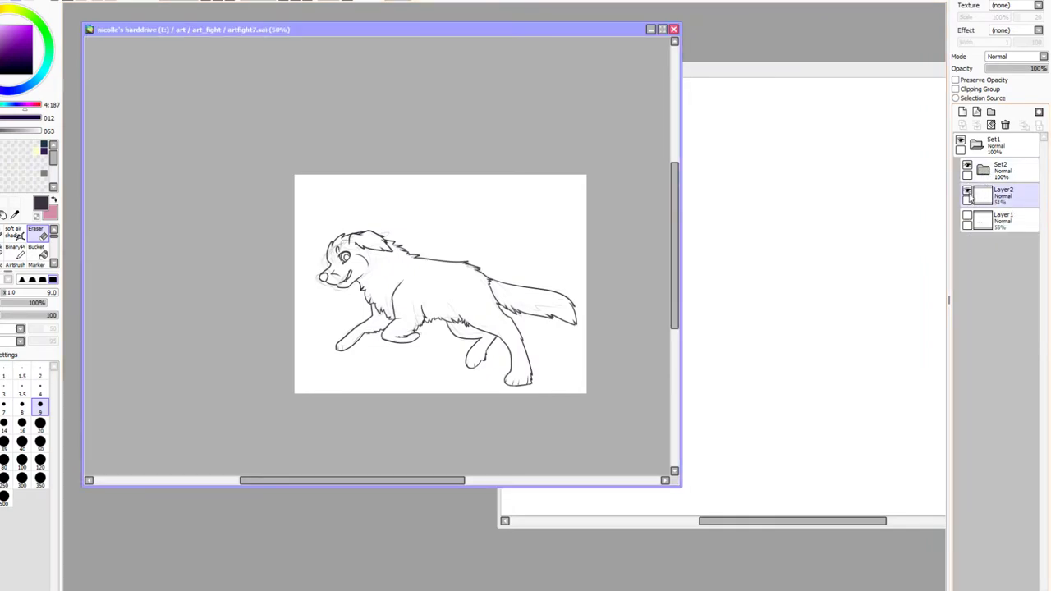
{"action": "left_click", "coordinate": [974, 220]}
{"action": "left_click", "coordinate": [967, 217]}
{"action": "left_click", "coordinate": [985, 195]}
{"action": "left_click", "coordinate": [993, 169]}
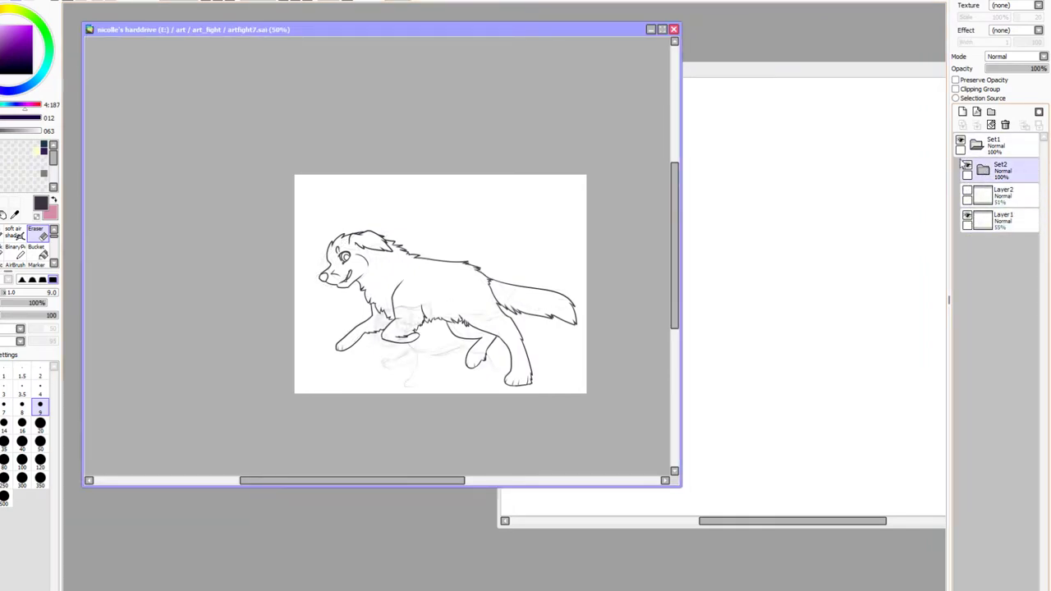
Examine the smaller dog's sketch with the Set2 line art hidden and shown to compare the two dogs' placement
{"action": "left_click", "coordinate": [967, 165]}
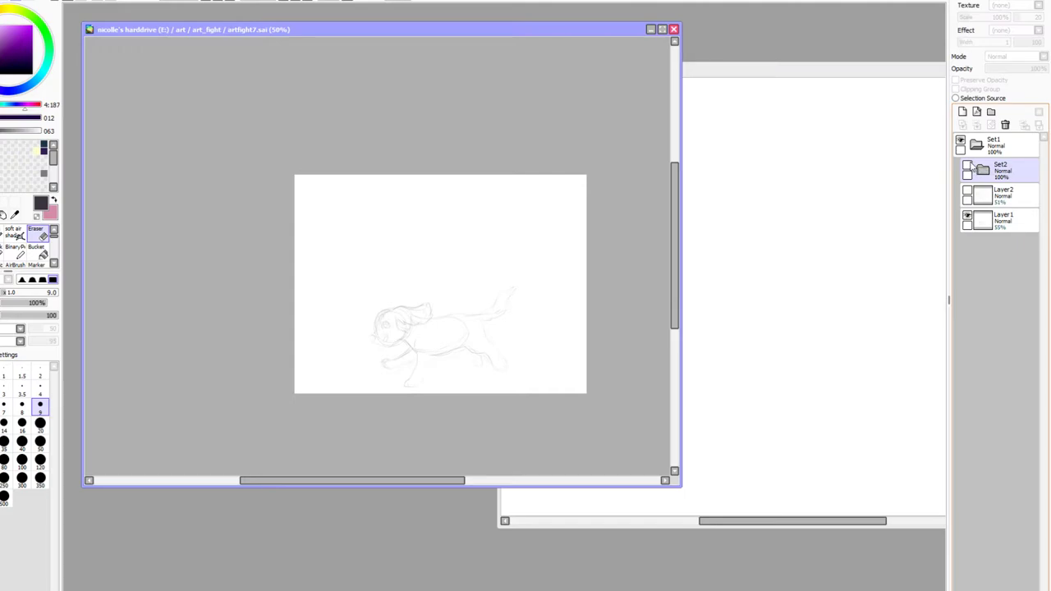
{"action": "left_click", "coordinate": [967, 166]}
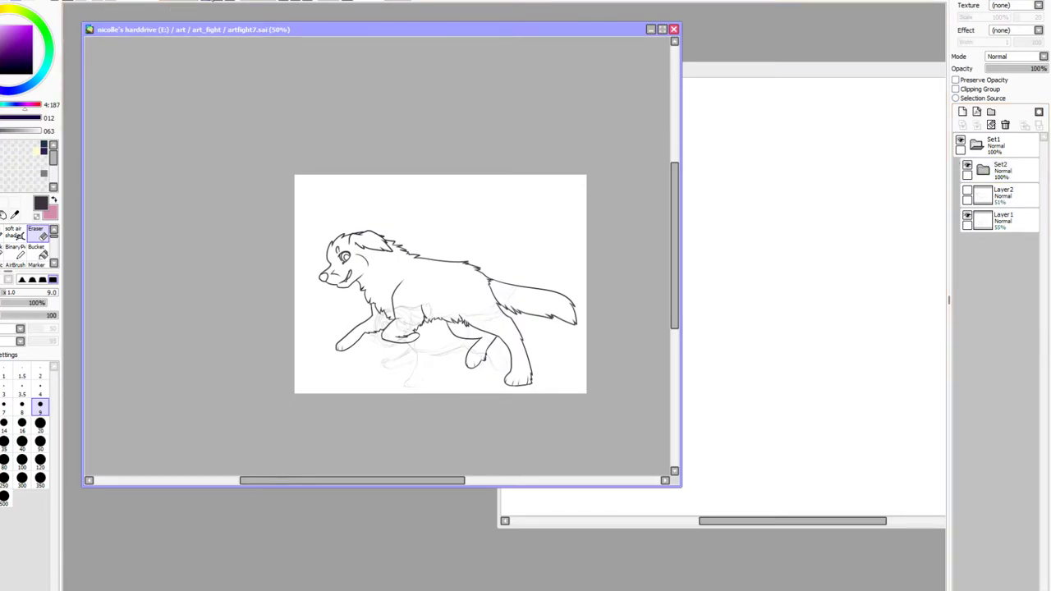
{"action": "key", "text": "Page_Up"}
{"action": "key", "text": "Page_Up"}
{"action": "left_click_drag", "start_coordinate": [541, 165], "coordinate": [386, 82]}
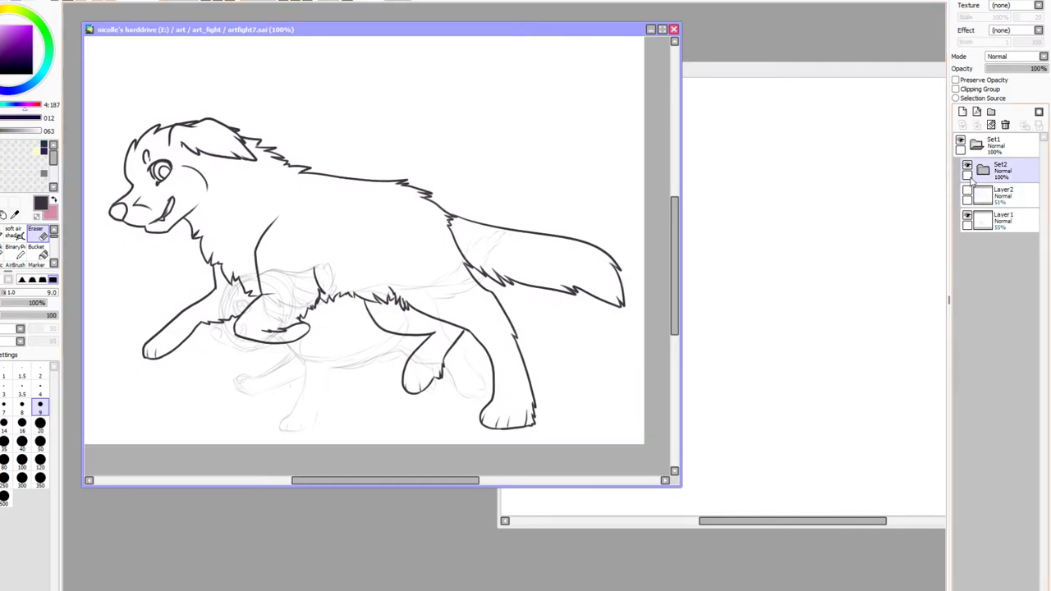
{"action": "left_click", "coordinate": [972, 168]}
{"action": "left_click", "coordinate": [967, 165]}
{"action": "left_click", "coordinate": [968, 165]}
{"action": "left_click", "coordinate": [970, 192]}
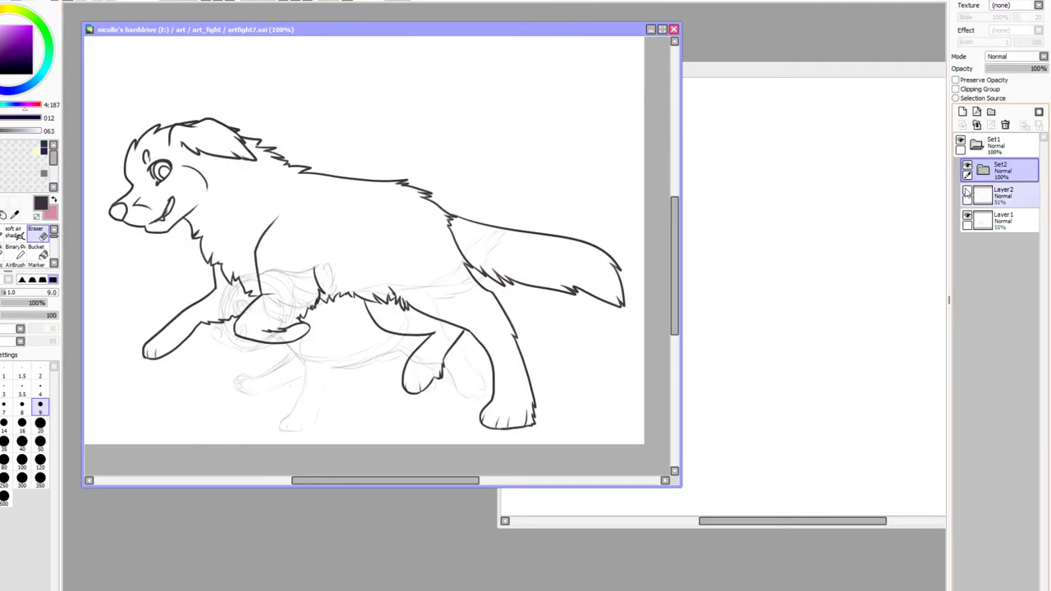
Expand Set2, toggle Layer6 to identify its contents and nudge its tail and hind legs slightly to the right
{"action": "left_click", "coordinate": [979, 177]}
{"action": "left_click", "coordinate": [986, 171]}
{"action": "left_click", "coordinate": [974, 190]}
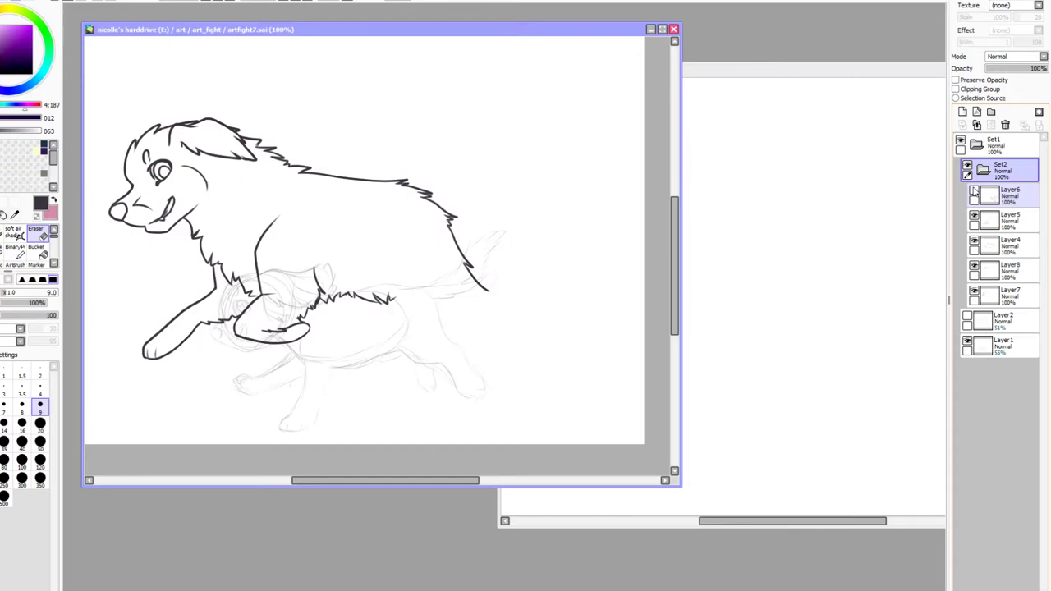
{"action": "left_click", "coordinate": [975, 190]}
{"action": "left_click", "coordinate": [974, 191]}
{"action": "left_click", "coordinate": [975, 190]}
{"action": "left_click", "coordinate": [1000, 189]}
{"action": "key", "text": "ctrl+Right"}
{"action": "key", "text": "ctrl+Right"}
{"action": "key", "text": "ctrl+Right"}
{"action": "key", "text": "ctrl+Right"}
{"action": "key", "text": "ctrl+Right"}
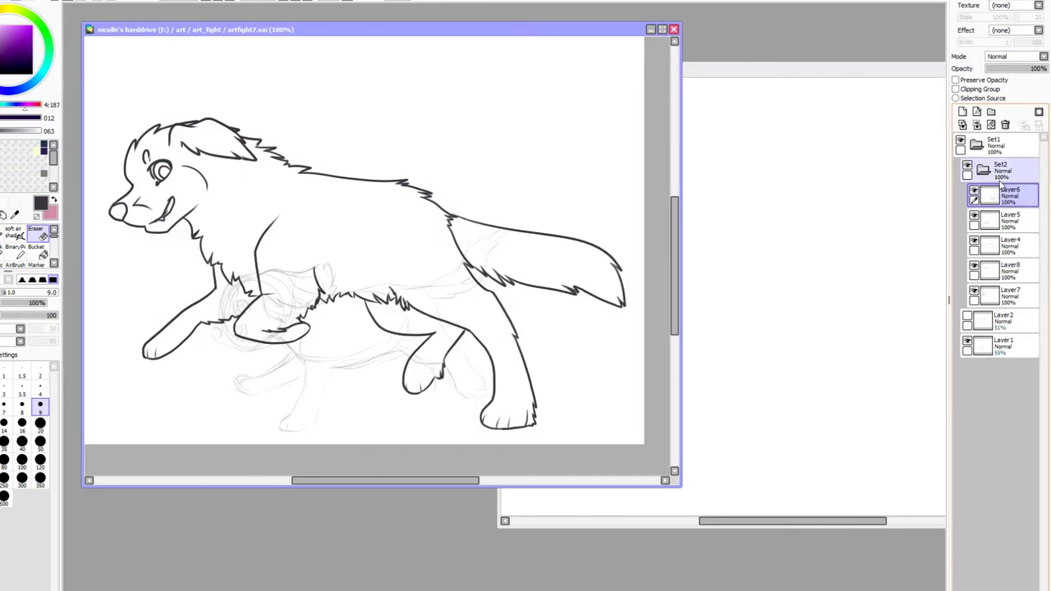
{"action": "key", "text": "Right"}
{"action": "key", "text": "Right"}
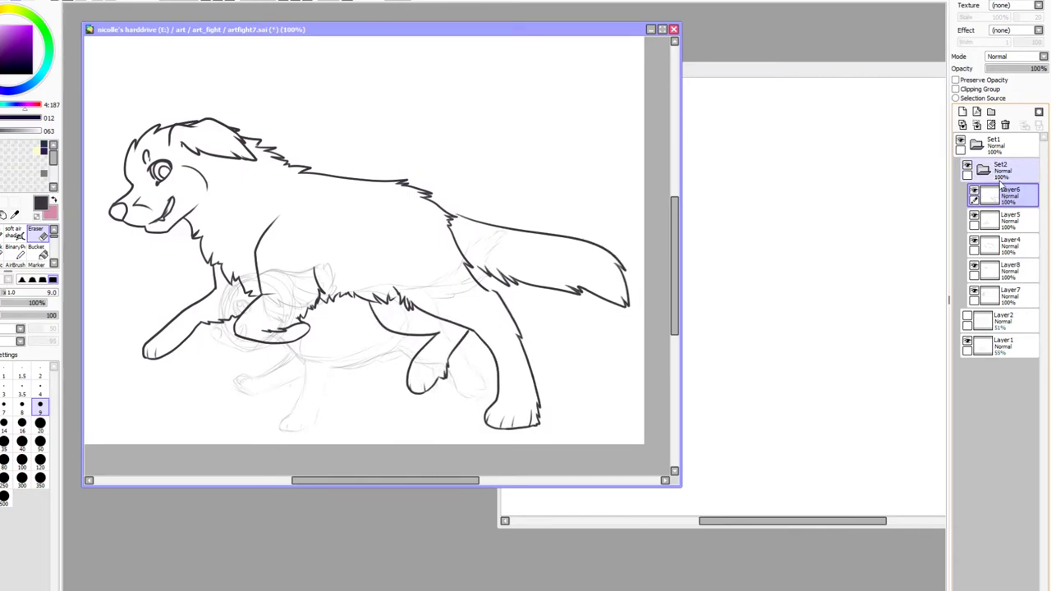
Select the larger dog's back outline on Layer4 and shift it slightly right to line up with the hindquarters
{"action": "left_click", "coordinate": [974, 240]}
{"action": "left_click", "coordinate": [975, 240]}
{"action": "left_click", "coordinate": [998, 245]}
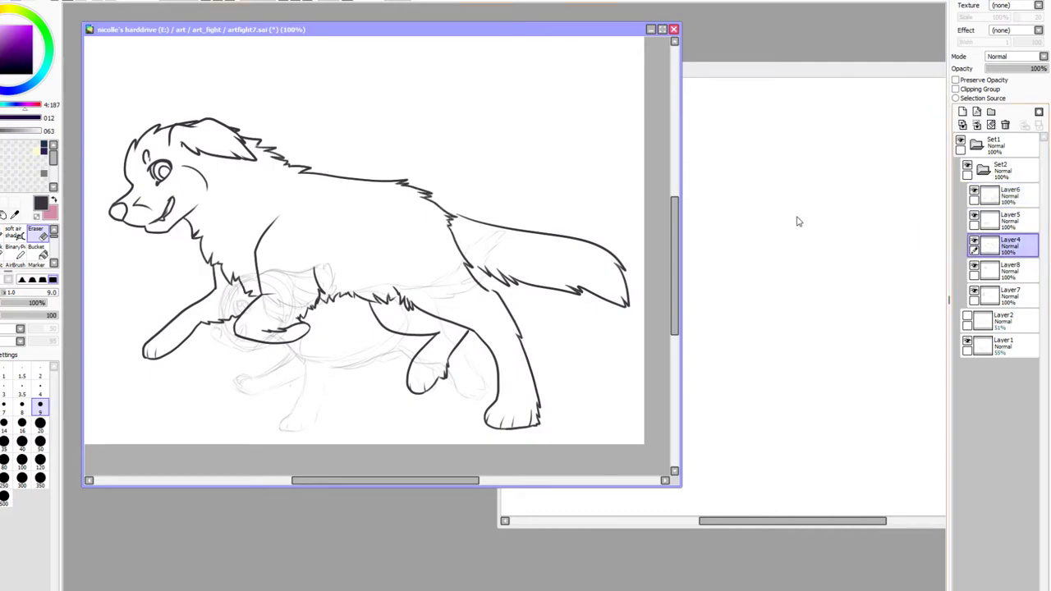
{"action": "left_click", "coordinate": [23, 183]}
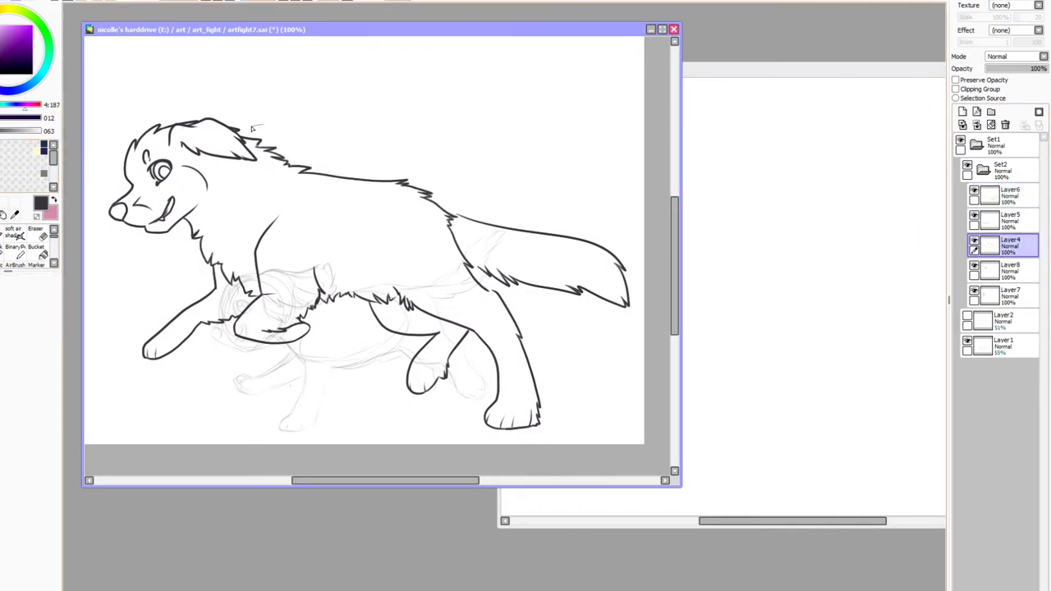
{"action": "mouse_move", "coordinate": [235, 133]}
{"action": "left_mouse_down"}
{"action": "mouse_move", "coordinate": [241, 189]}
{"action": "mouse_move", "coordinate": [387, 245]}
{"action": "mouse_move", "coordinate": [464, 297]}
{"action": "mouse_move", "coordinate": [599, 248]}
{"action": "mouse_move", "coordinate": [322, 67]}
{"action": "left_mouse_up"}
{"action": "key", "text": "ctrl+t"}
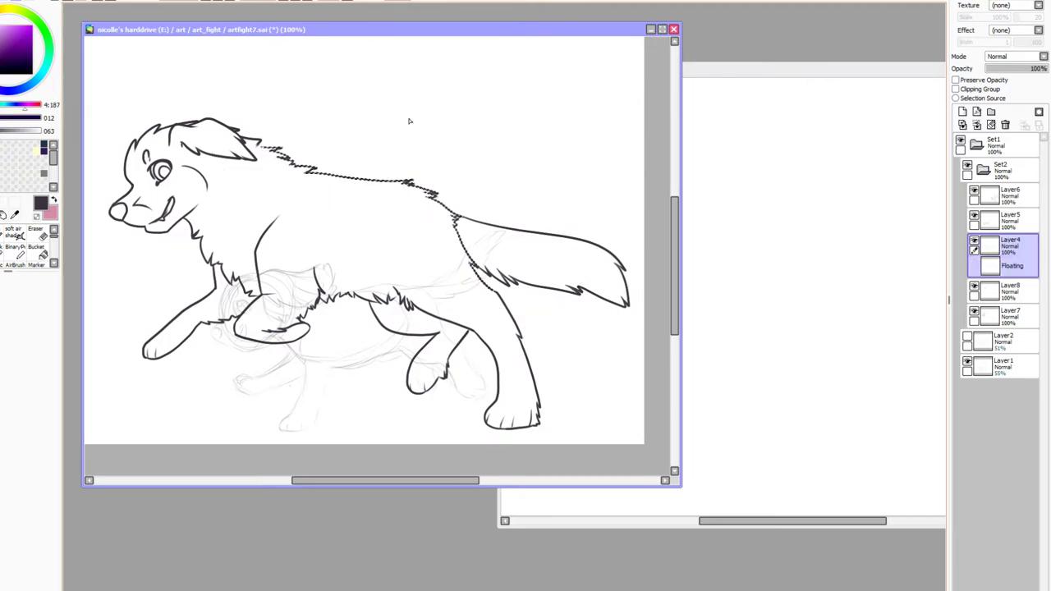
{"action": "key", "text": "Return"}
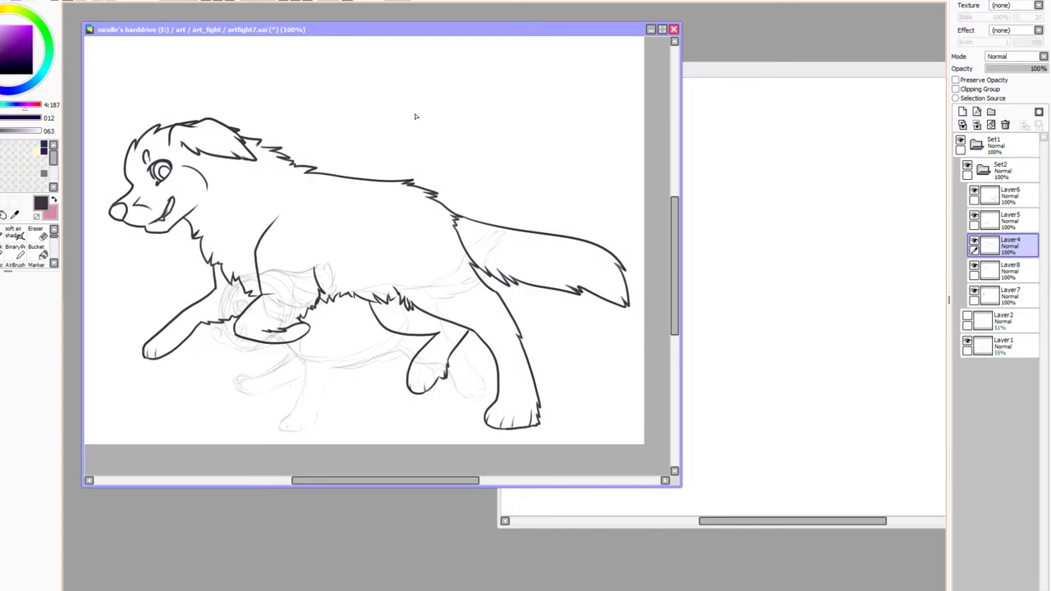
{"action": "mouse_move", "coordinate": [377, 122]}
{"action": "left_mouse_down"}
{"action": "mouse_move", "coordinate": [422, 140]}
{"action": "mouse_move", "coordinate": [359, 117]}
{"action": "left_mouse_up"}
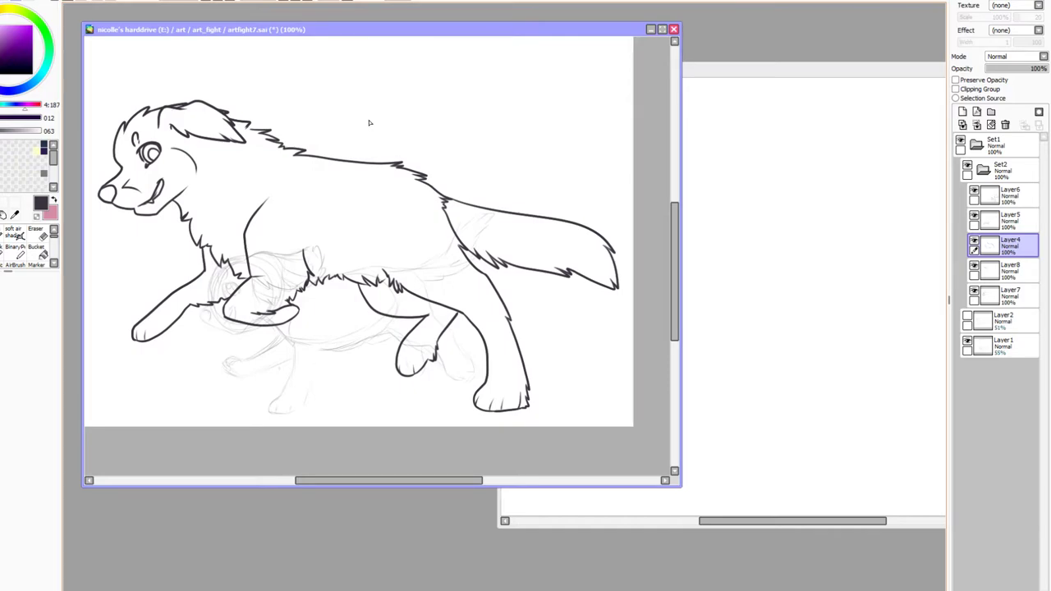
Select the larger dog's fur tufts along the nape on Layer4 and shift them slightly toward the head
{"action": "left_click_drag", "start_coordinate": [312, 102], "coordinate": [385, 166]}
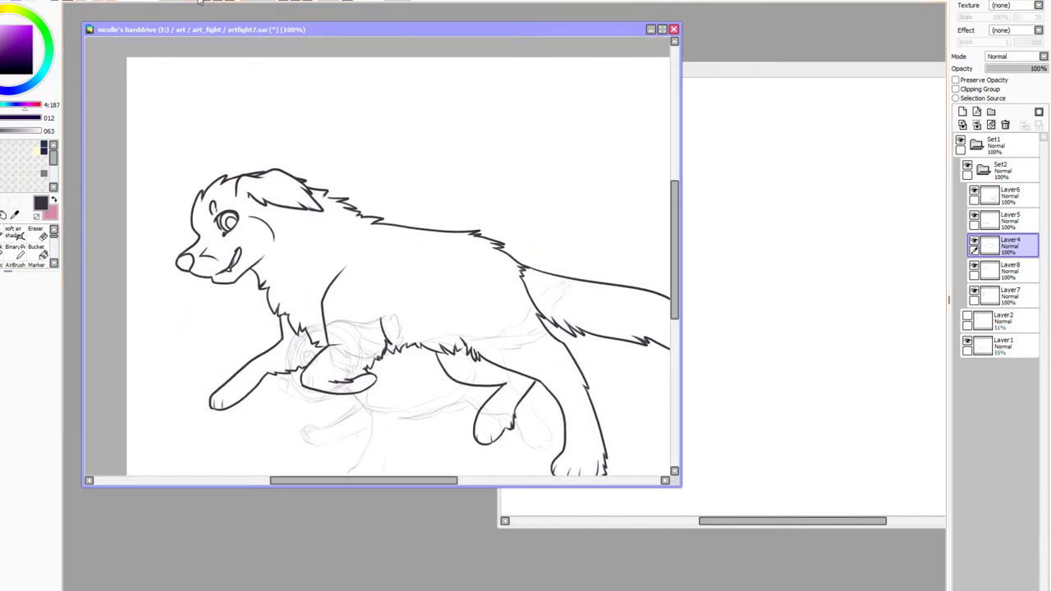
{"action": "left_click", "coordinate": [222, 2]}
{"action": "mouse_move", "coordinate": [296, 165]}
{"action": "left_mouse_down"}
{"action": "mouse_move", "coordinate": [337, 159]}
{"action": "mouse_move", "coordinate": [398, 196]}
{"action": "left_mouse_up"}
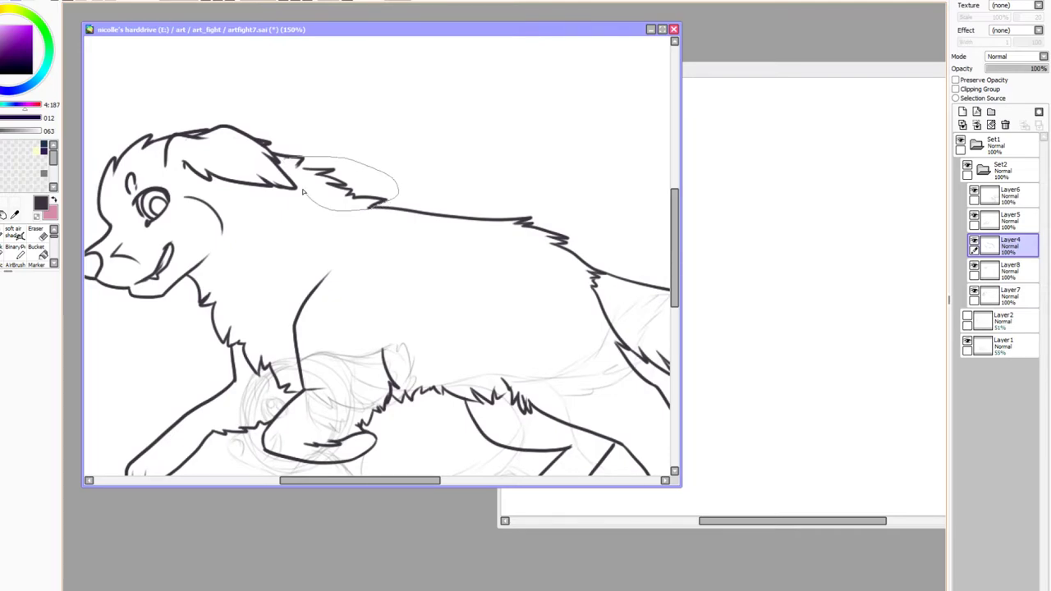
{"action": "key", "text": "ctrl+z"}
{"action": "left_click", "coordinate": [207, 186], "text": "ctrl"}
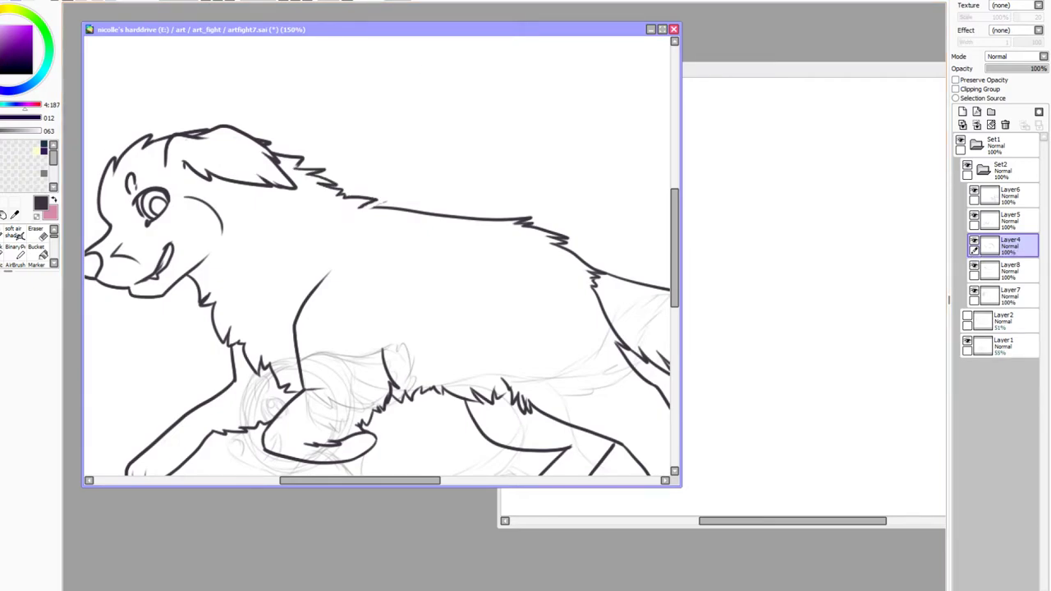
Erase the stray line remnants where the nape fur meets the larger dog's back outline
{"action": "left_click", "coordinate": [36, 232]}
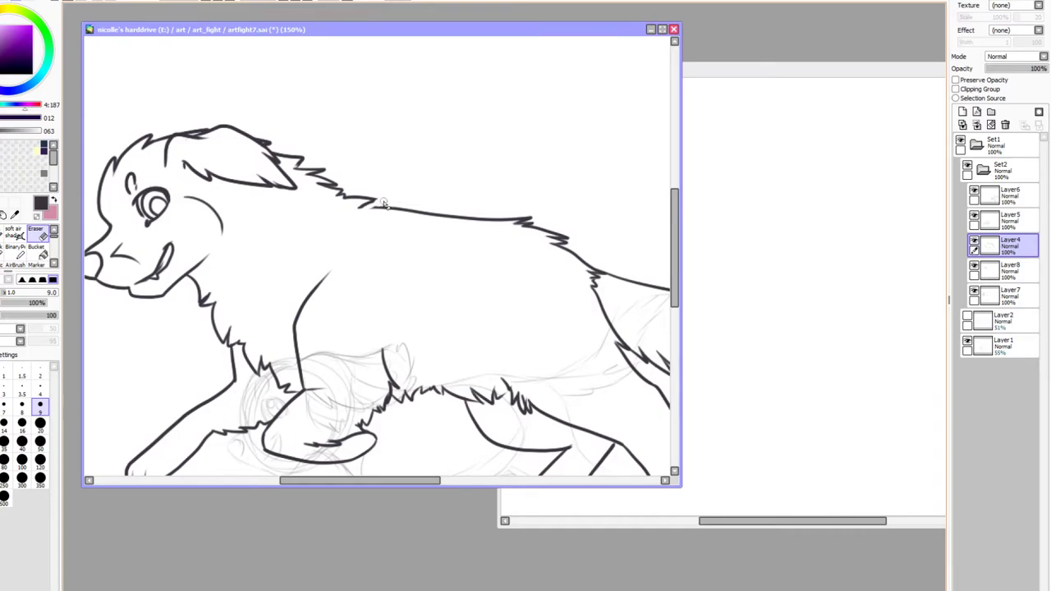
{"action": "left_click", "coordinate": [218, 2]}
{"action": "left_click", "coordinate": [218, 2]}
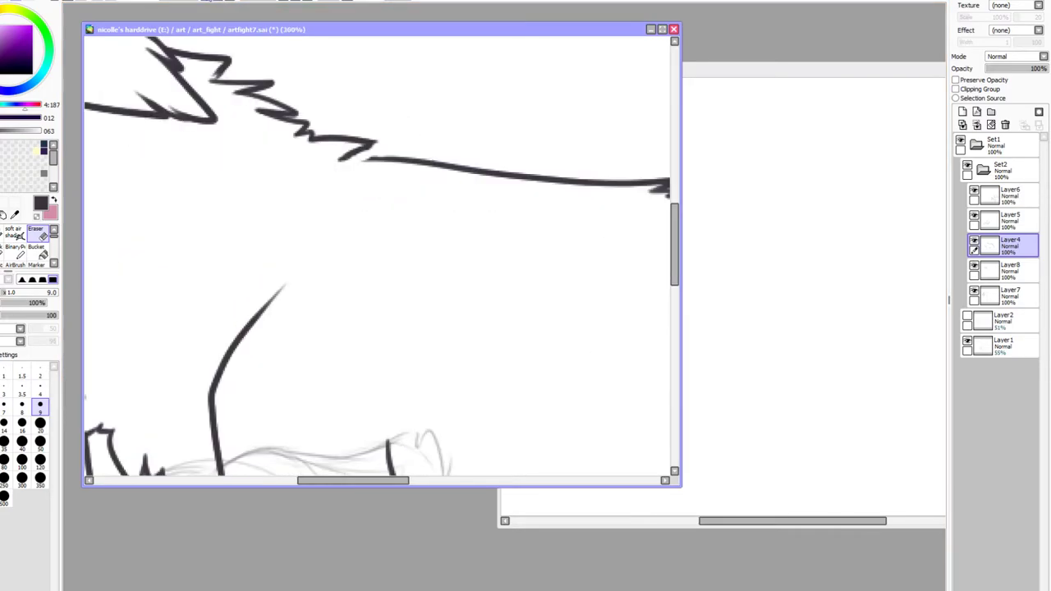
{"action": "left_click", "coordinate": [206, 2]}
{"action": "left_click", "coordinate": [206, 2]}
{"action": "left_click", "coordinate": [206, 1]}
{"action": "left_click_drag", "start_coordinate": [517, 122], "coordinate": [345, 85]}
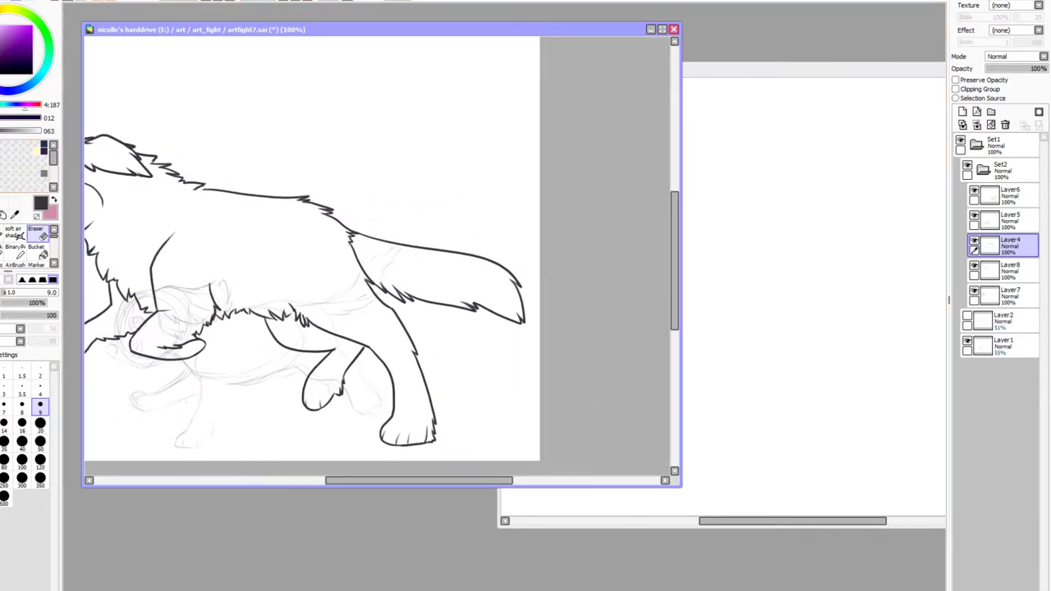
{"action": "key", "text": "w"}
{"action": "left_click", "coordinate": [211, 187]}
{"action": "key", "text": "ctrl+d"}
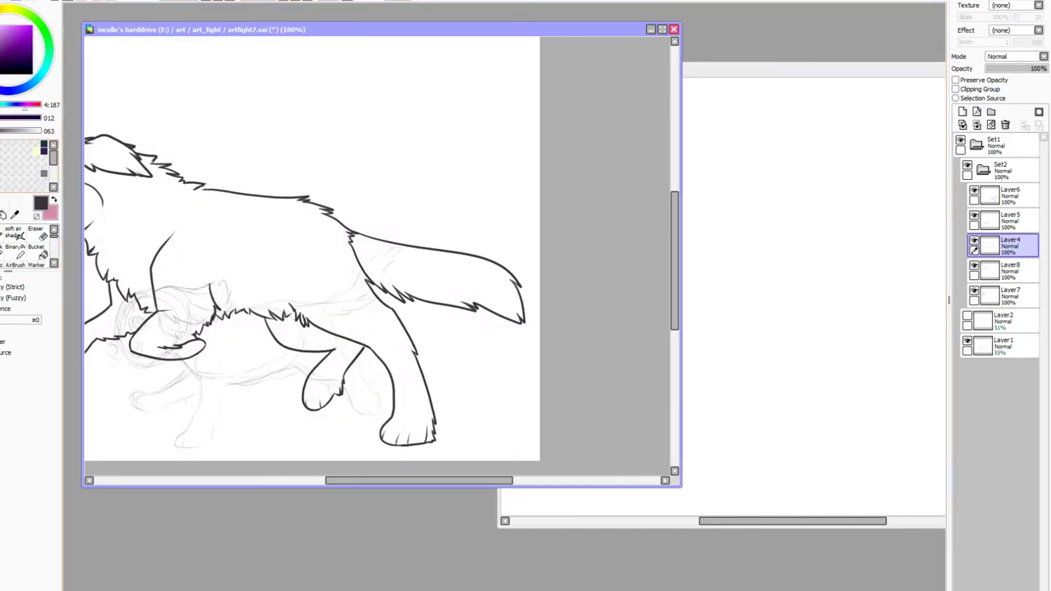
Select the larger dog's back and rump outline on Layer4 and shift it slightly right, away from the nape fur
{"action": "key", "text": "n"}
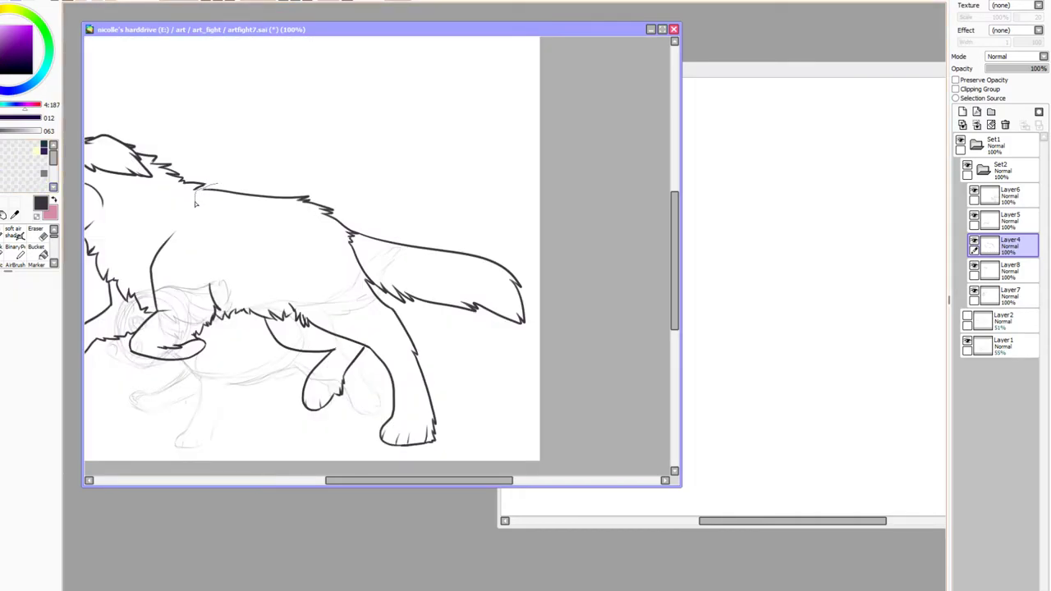
{"action": "mouse_move", "coordinate": [196, 203]}
{"action": "left_mouse_down"}
{"action": "mouse_move", "coordinate": [320, 293]}
{"action": "mouse_move", "coordinate": [436, 202]}
{"action": "mouse_move", "coordinate": [215, 165]}
{"action": "left_mouse_up"}
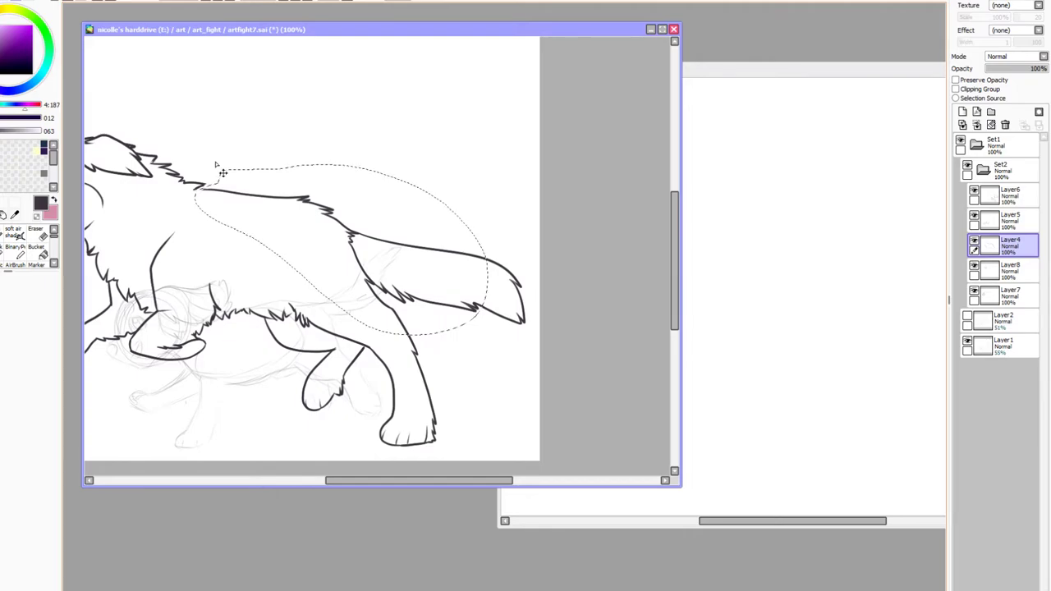
{"action": "key", "text": "ctrl+t"}
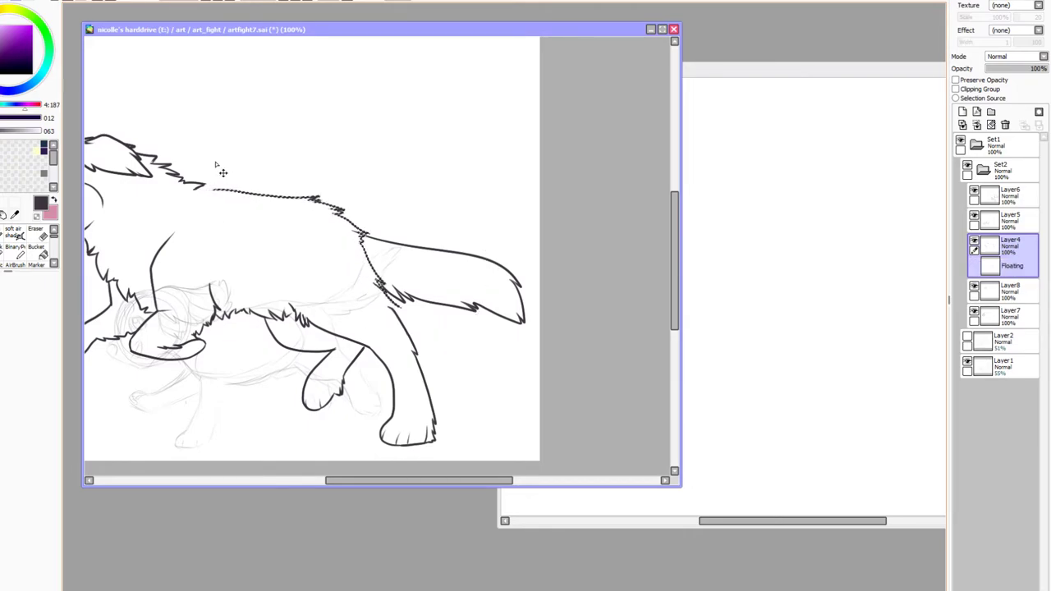
{"action": "key", "text": "Return"}
Toggle layer visibility to find the tail and hind legs, and nudge Layer6 right to meet the shifted rump
{"action": "left_click", "coordinate": [973, 266]}
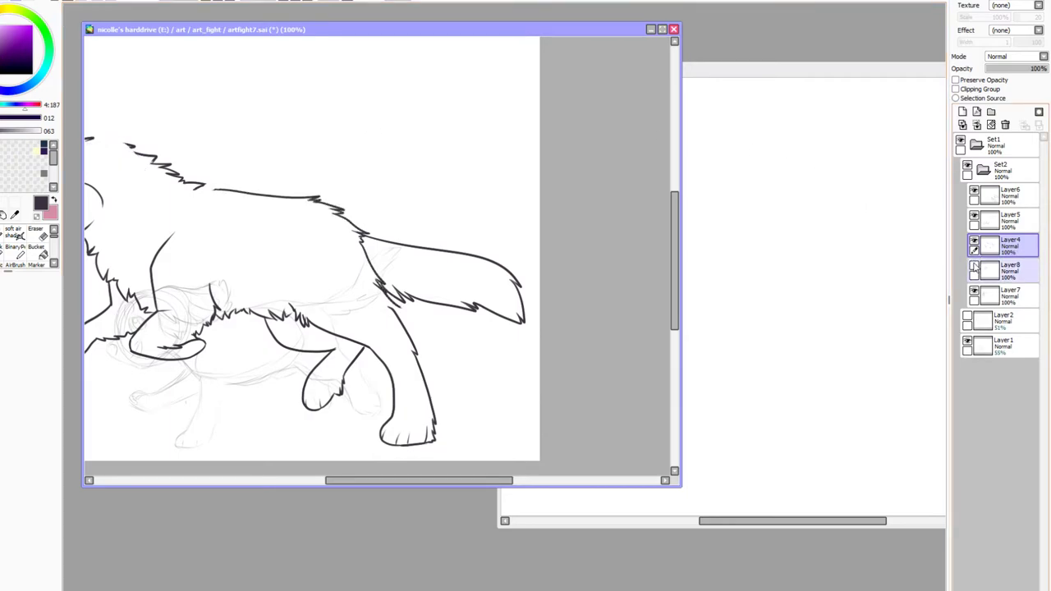
{"action": "left_click", "coordinate": [974, 267]}
{"action": "left_click", "coordinate": [1008, 295]}
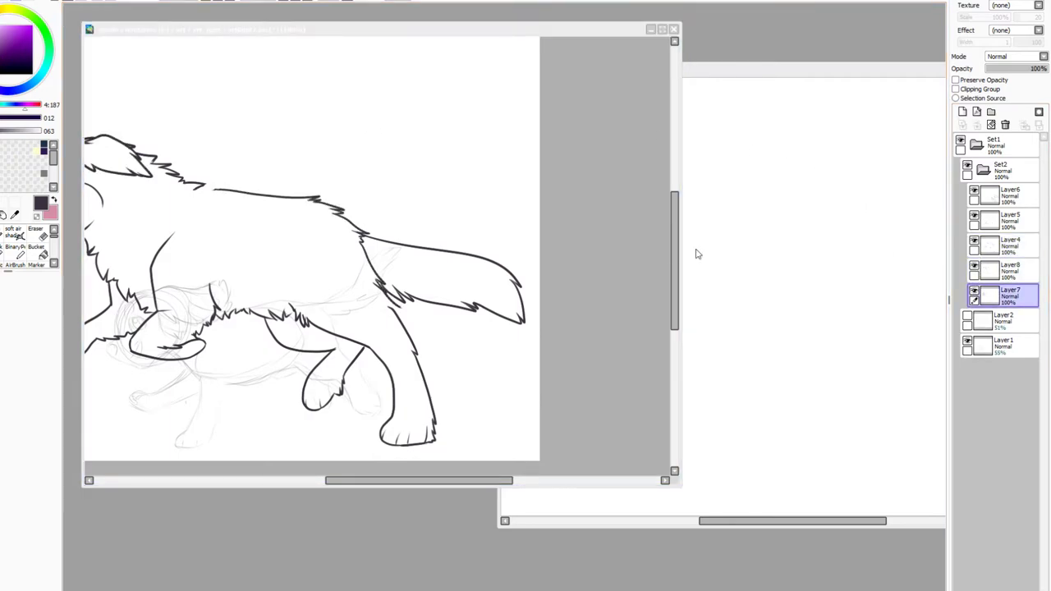
{"action": "left_click", "coordinate": [975, 217]}
{"action": "left_click", "coordinate": [974, 217]}
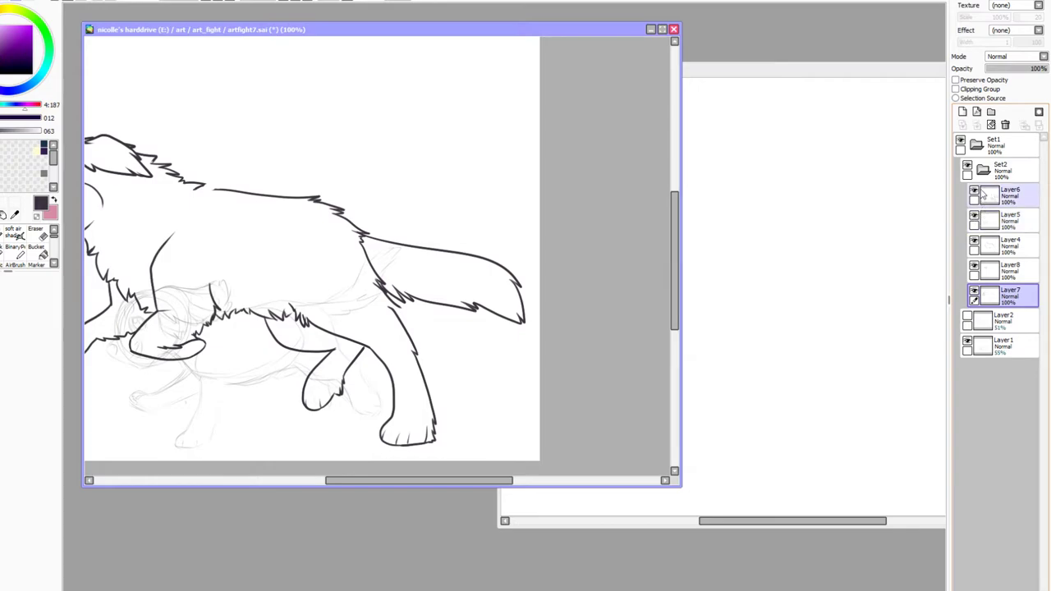
{"action": "left_click", "coordinate": [973, 191]}
{"action": "left_click", "coordinate": [973, 191]}
{"action": "left_click", "coordinate": [987, 191]}
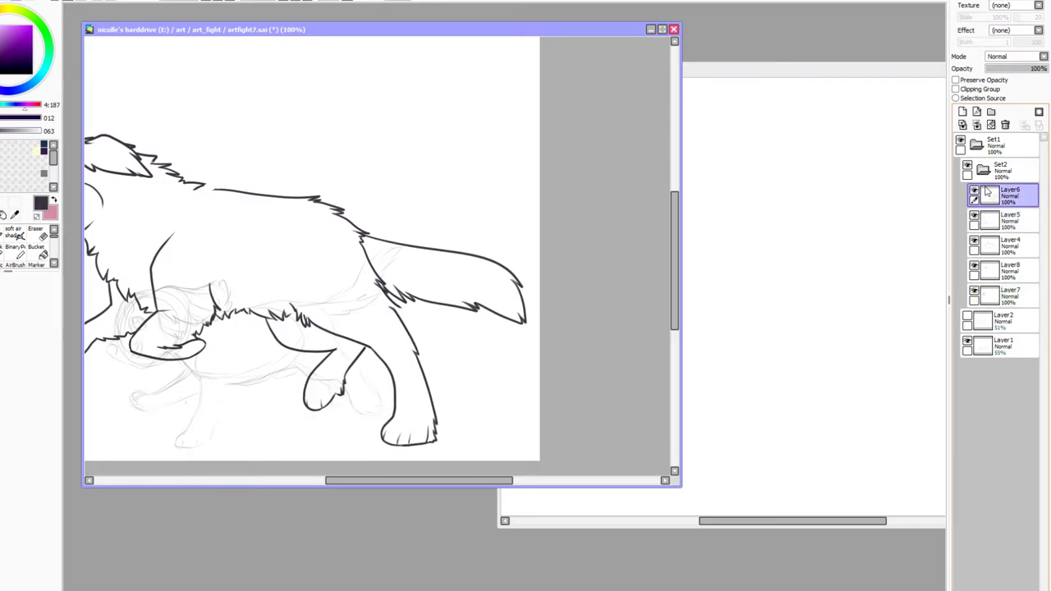
{"action": "key", "text": "ctrl+Right"}
{"action": "key", "text": "ctrl+Right"}
{"action": "key", "text": "ctrl+Right"}
{"action": "key", "text": "ctrl+Right"}
{"action": "key", "text": "ctrl+Right"}
{"action": "key", "text": "ctrl+Right"}
{"action": "key", "text": "ctrl+Right"}
{"action": "key", "text": "ctrl+Right"}
{"action": "key", "text": "ctrl+Right"}
{"action": "key", "text": "ctrl+Right"}
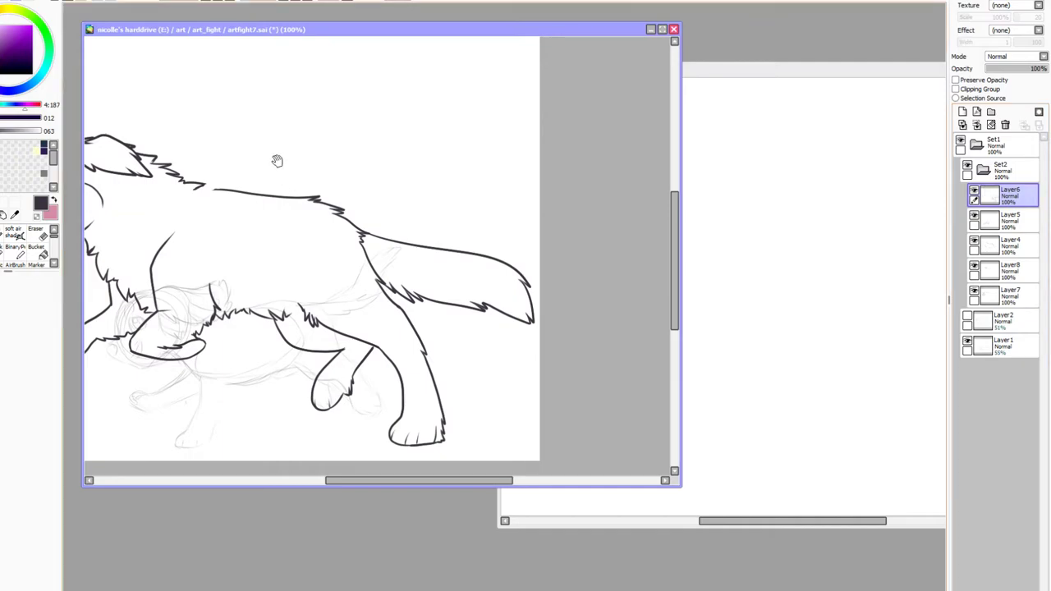
Add a new layer above Layer4 and ink a stroke joining the nape fur to the larger dog's back outline
{"action": "left_click_drag", "start_coordinate": [277, 159], "coordinate": [397, 132]}
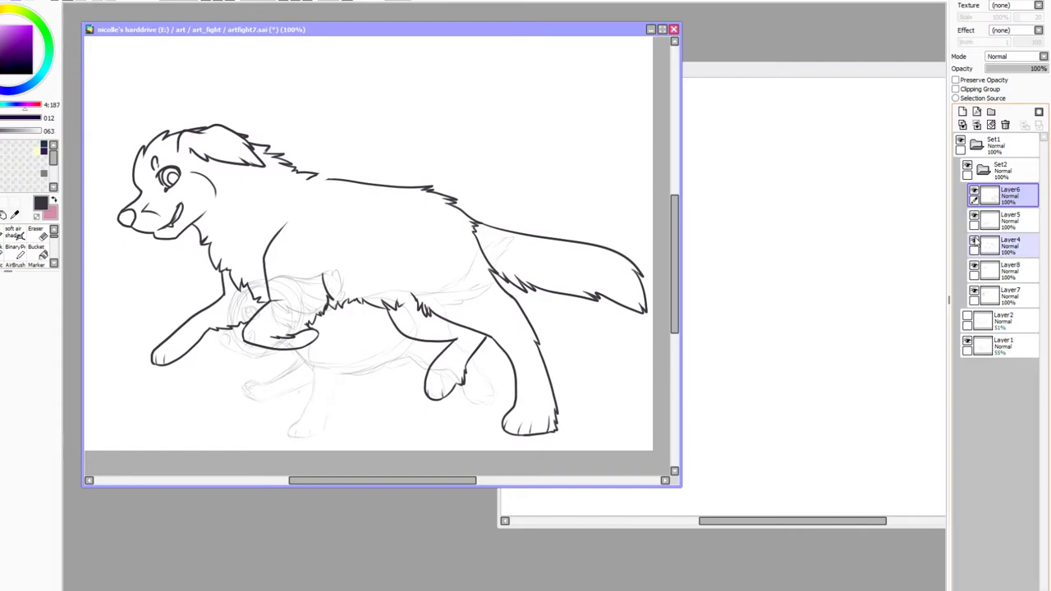
{"action": "left_click", "coordinate": [998, 244]}
{"action": "left_click", "coordinate": [963, 111]}
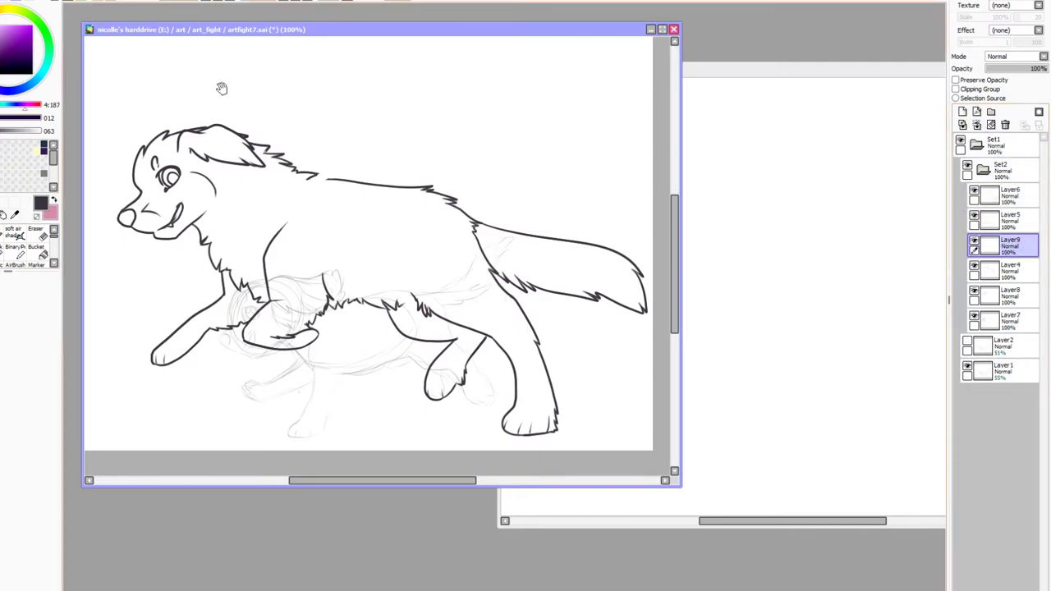
{"action": "left_click_drag", "start_coordinate": [219, 88], "coordinate": [260, 139]}
{"action": "key", "text": "Page_Up"}
{"action": "key", "text": "Page_Up"}
{"action": "key", "text": "Page_Up"}
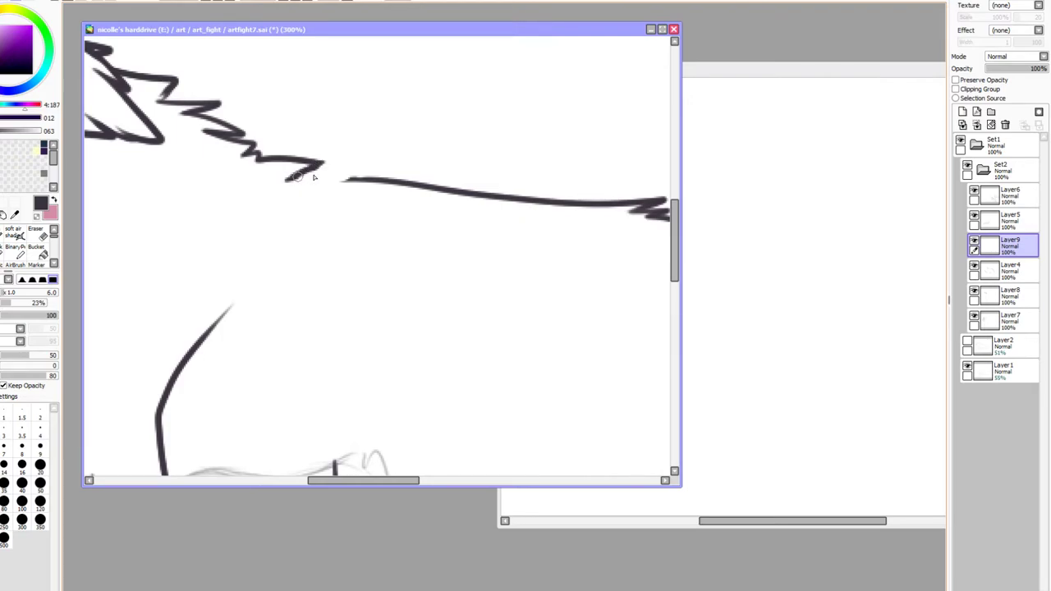
{"action": "mouse_move", "coordinate": [291, 178]}
{"action": "left_mouse_down"}
{"action": "mouse_move", "coordinate": [370, 181]}
{"action": "mouse_move", "coordinate": [298, 175]}
{"action": "left_mouse_up"}
{"action": "key", "text": "ctrl+z"}
{"action": "key", "text": "ctrl+z"}
{"action": "mouse_move", "coordinate": [368, 180]}
{"action": "left_mouse_down"}
{"action": "mouse_move", "coordinate": [308, 179]}
{"action": "mouse_move", "coordinate": [367, 178]}
{"action": "mouse_move", "coordinate": [294, 181]}
{"action": "left_mouse_up"}
{"action": "key", "text": "ctrl+z"}
{"action": "key", "text": "ctrl+z"}
Ink small fur tufts on Layer9 to close the belly outline gap in front of the larger dog's hind leg
{"action": "left_click", "coordinate": [206, 3]}
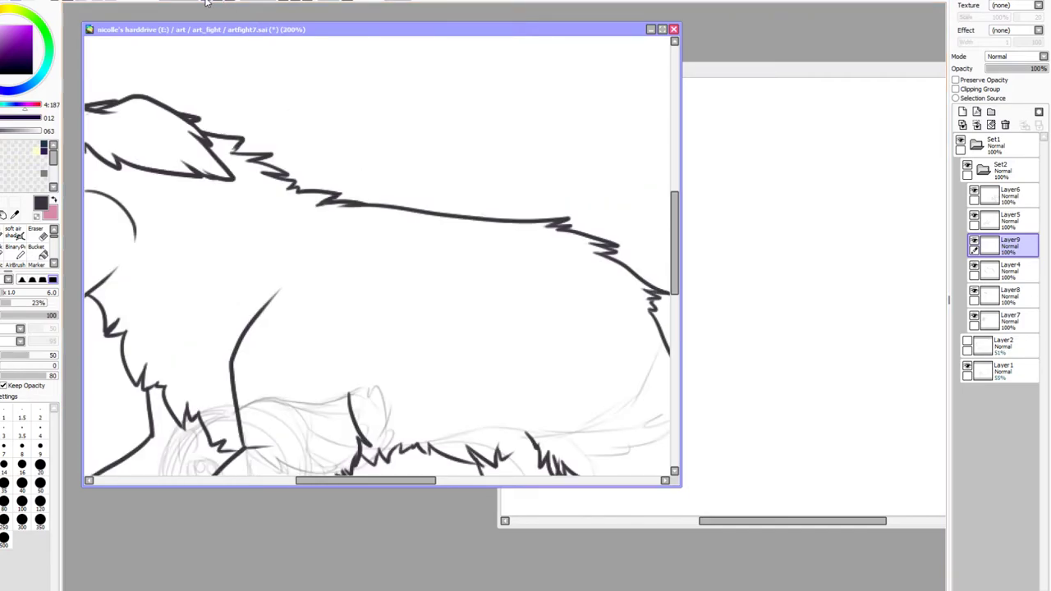
{"action": "left_click", "coordinate": [206, 3]}
{"action": "left_click", "coordinate": [206, 2]}
{"action": "left_click", "coordinate": [206, 3]}
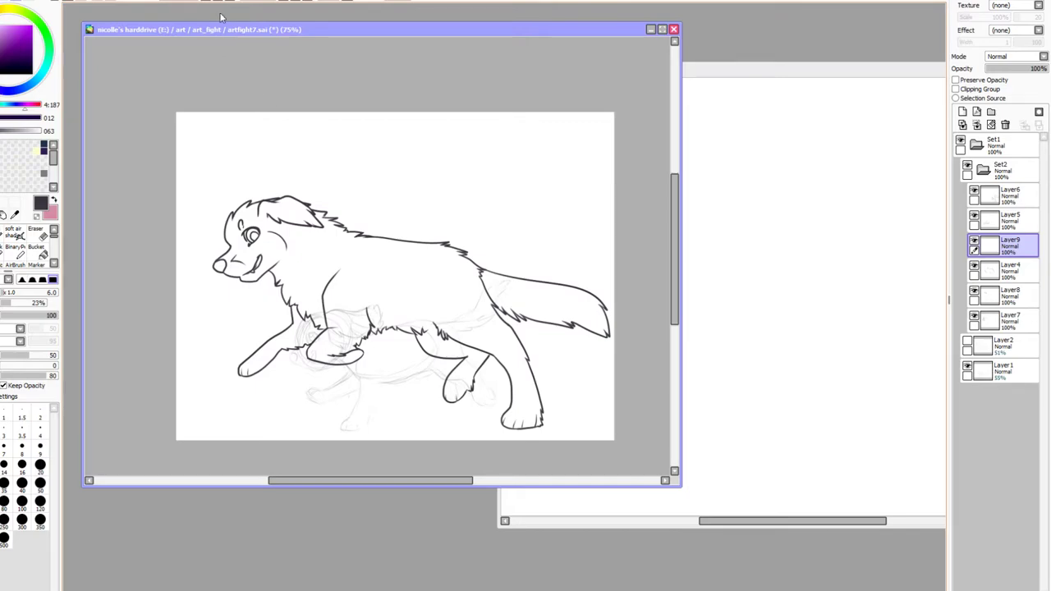
{"action": "left_click", "coordinate": [220, 3]}
{"action": "left_click", "coordinate": [220, 2]}
{"action": "left_click", "coordinate": [220, 2]}
{"action": "left_click", "coordinate": [220, 2]}
{"action": "mouse_move", "coordinate": [443, 395]}
{"action": "left_mouse_down"}
{"action": "mouse_move", "coordinate": [267, 147]}
{"action": "mouse_move", "coordinate": [254, 77]}
{"action": "left_mouse_up"}
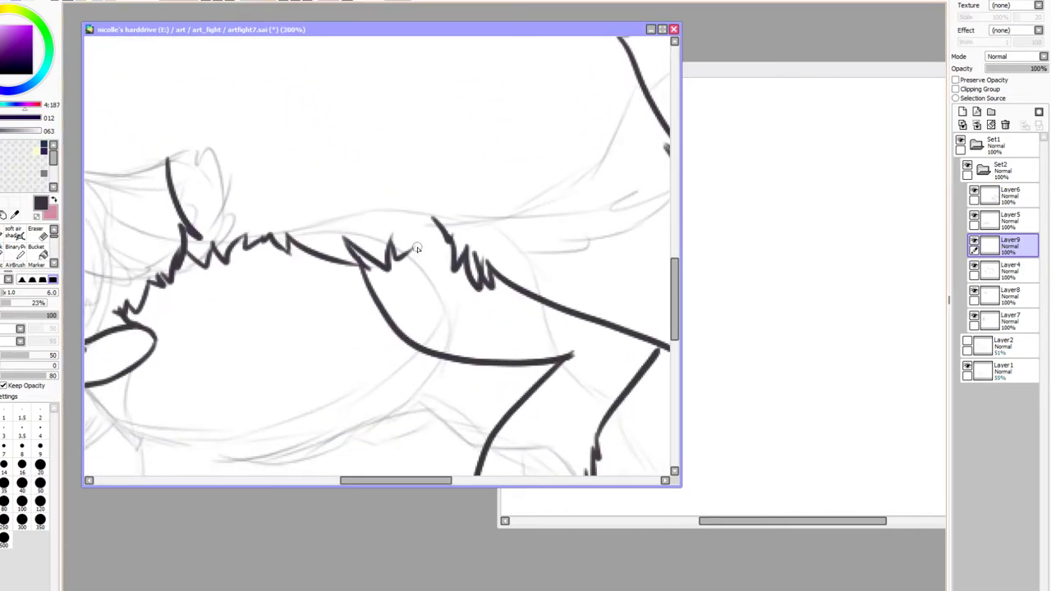
{"action": "mouse_move", "coordinate": [414, 251]}
{"action": "left_mouse_down"}
{"action": "mouse_move", "coordinate": [442, 274]}
{"action": "mouse_move", "coordinate": [454, 250]}
{"action": "mouse_move", "coordinate": [410, 257]}
{"action": "mouse_move", "coordinate": [431, 244]}
{"action": "mouse_move", "coordinate": [445, 264]}
{"action": "mouse_move", "coordinate": [461, 242]}
{"action": "left_mouse_up"}
{"action": "key", "text": "ctrl+z"}
{"action": "left_click", "coordinate": [41, 236]}
{"action": "left_click", "coordinate": [41, 235]}
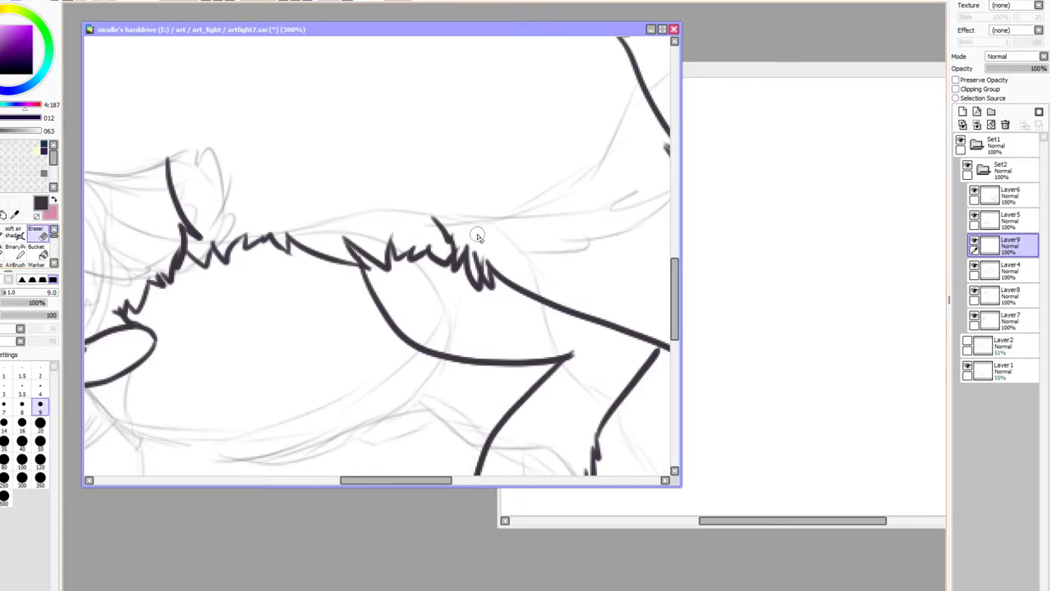
Examine the larger dog's complete line art and overall proportions at several zoom levels
{"action": "left_click", "coordinate": [206, 2]}
{"action": "left_click", "coordinate": [205, 2]}
{"action": "left_click_drag", "start_coordinate": [294, 200], "coordinate": [351, 246]}
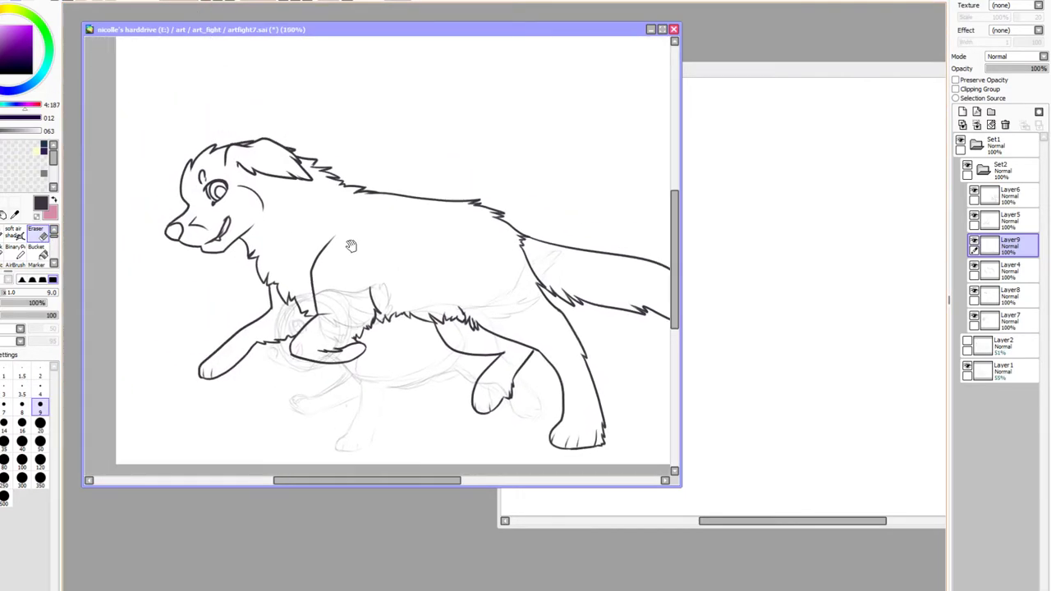
{"action": "left_click", "coordinate": [207, 1]}
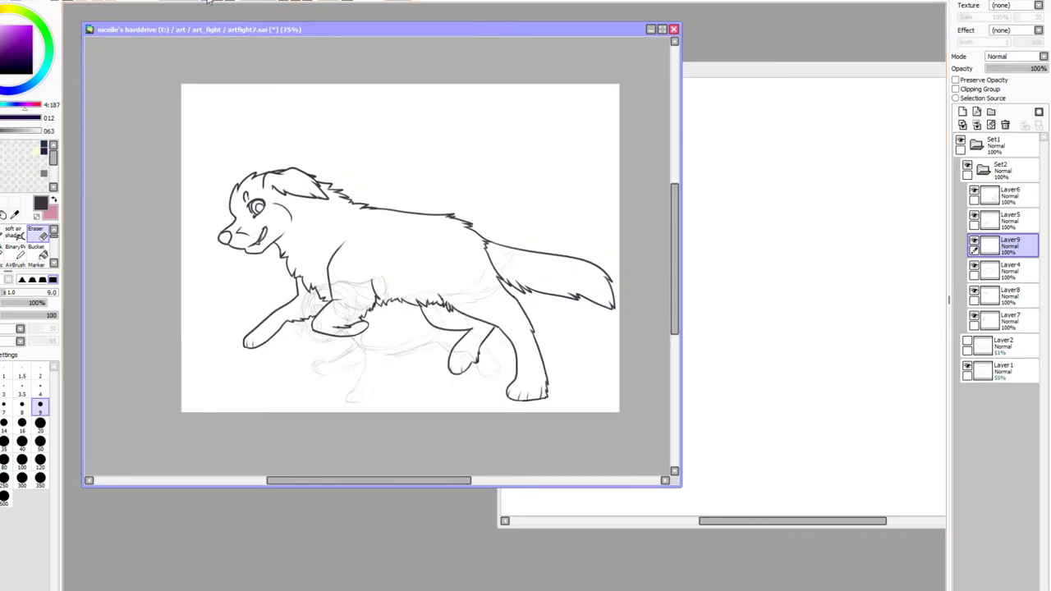
{"action": "left_click", "coordinate": [207, 2]}
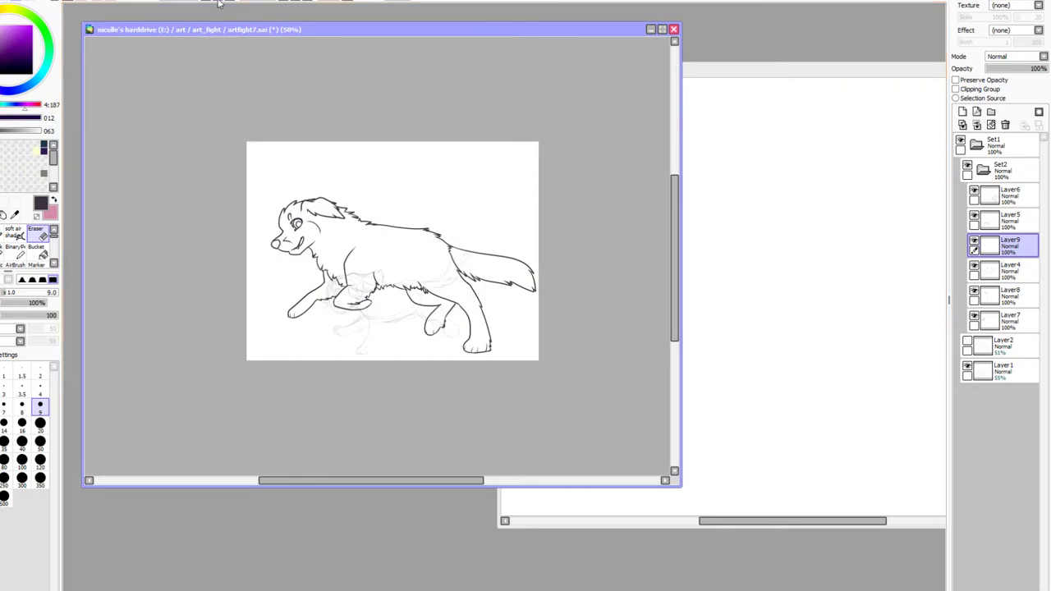
{"action": "left_click", "coordinate": [219, 3]}
{"action": "left_click", "coordinate": [218, 2]}
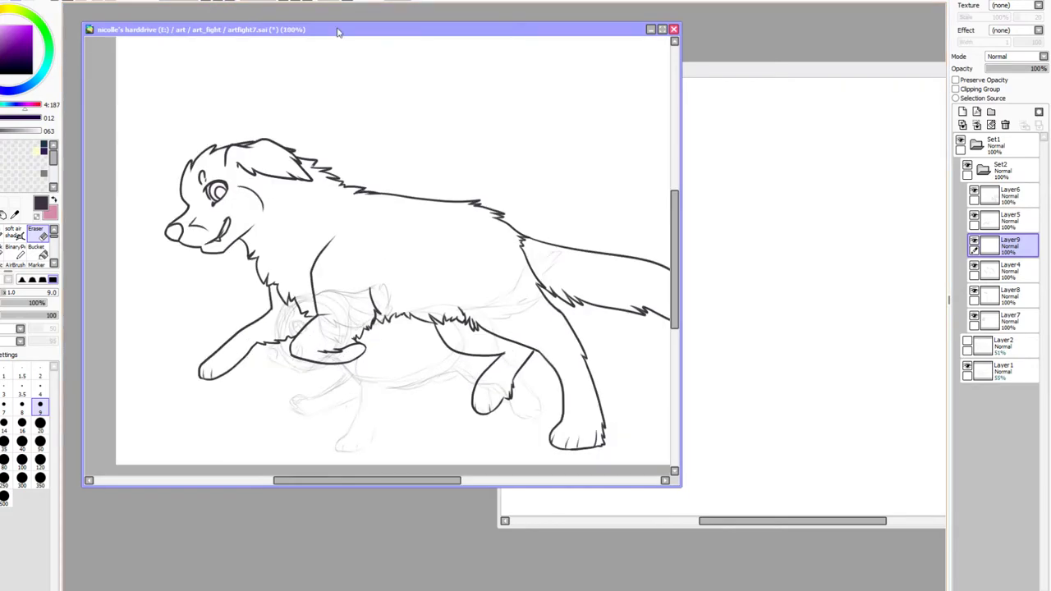
Toggle Layer6, Layer5, Layer9 and Layer4 off and on to examine which line art each one holds
{"action": "left_click", "coordinate": [978, 198]}
{"action": "left_click", "coordinate": [973, 192]}
{"action": "left_click", "coordinate": [974, 192]}
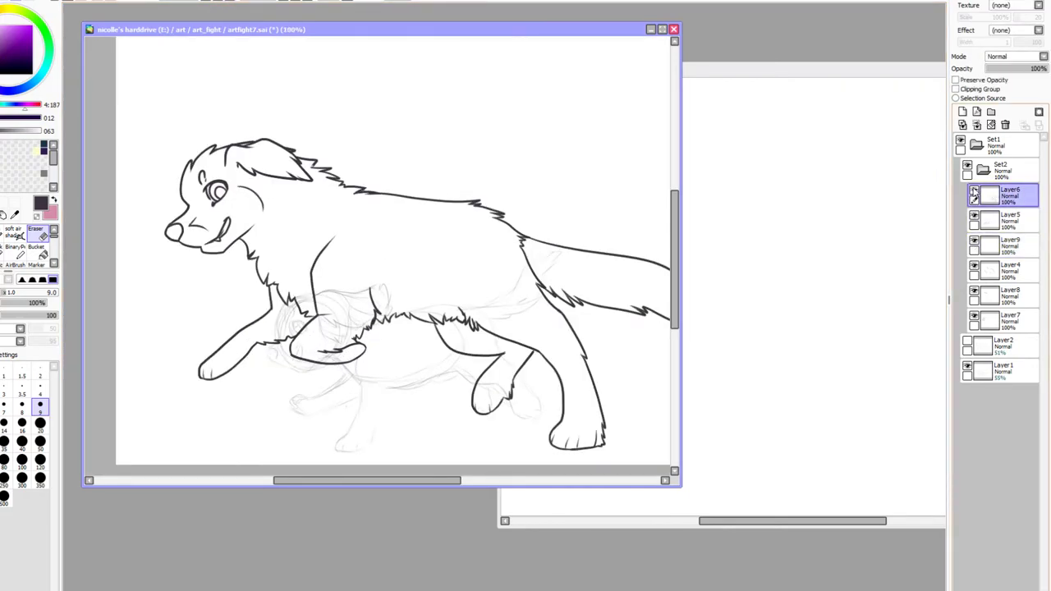
{"action": "left_click", "coordinate": [974, 216]}
{"action": "left_click", "coordinate": [973, 217]}
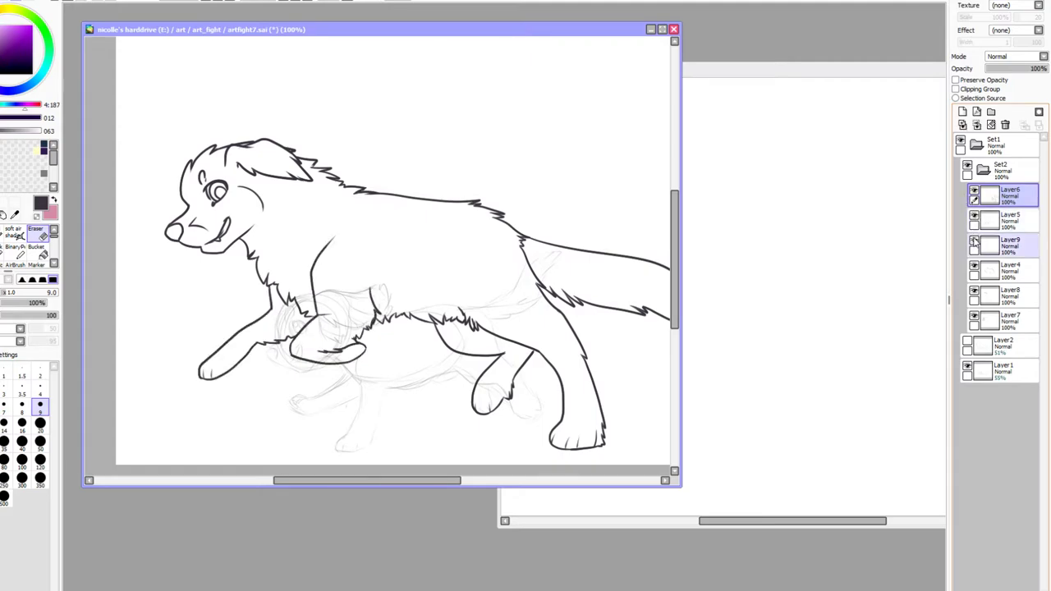
{"action": "left_click", "coordinate": [973, 241]}
{"action": "left_click", "coordinate": [973, 241]}
{"action": "left_click", "coordinate": [975, 271]}
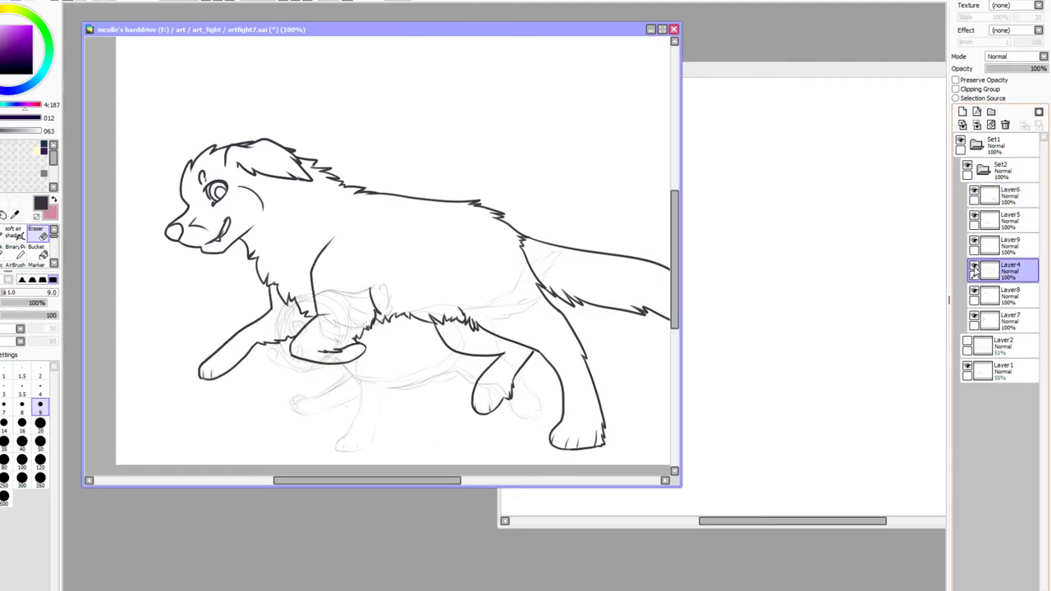
{"action": "left_click", "coordinate": [973, 267]}
{"action": "left_click", "coordinate": [974, 268]}
{"action": "left_click", "coordinate": [998, 244]}
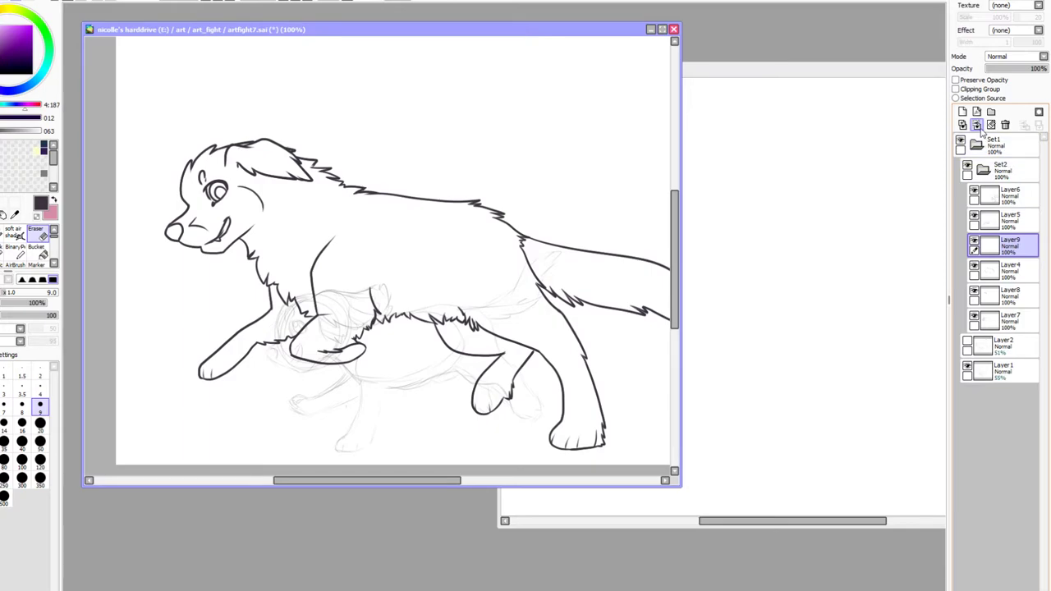
{"action": "left_click", "coordinate": [973, 269]}
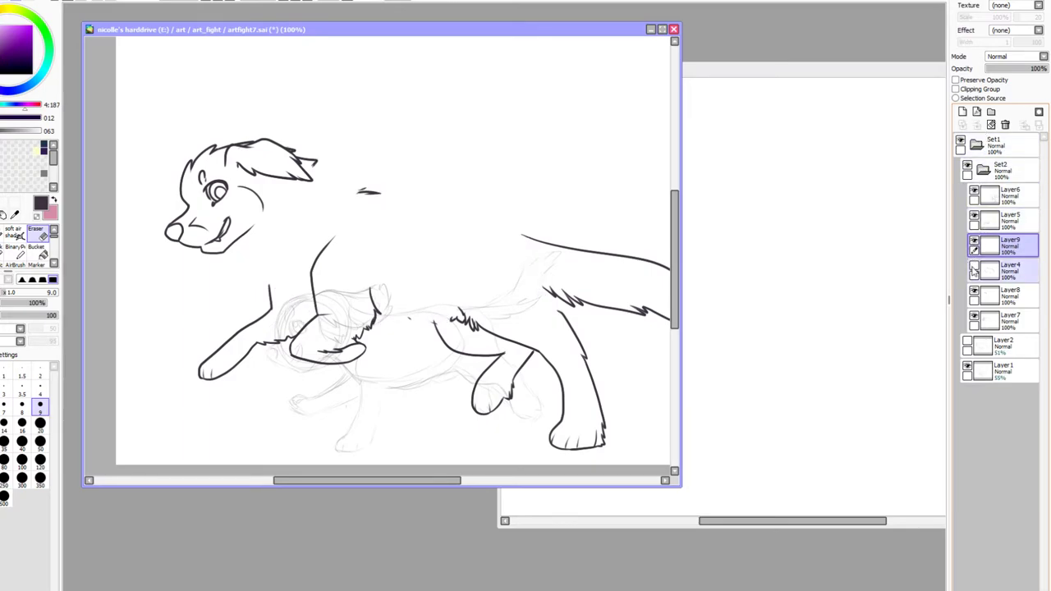
{"action": "left_click", "coordinate": [974, 270]}
{"action": "left_click", "coordinate": [974, 270]}
{"action": "left_click", "coordinate": [974, 269]}
Select the larger dog's nape and chest fur on Layer4, adjust its position slightly, and make Layer7 active
{"action": "left_click", "coordinate": [1008, 271]}
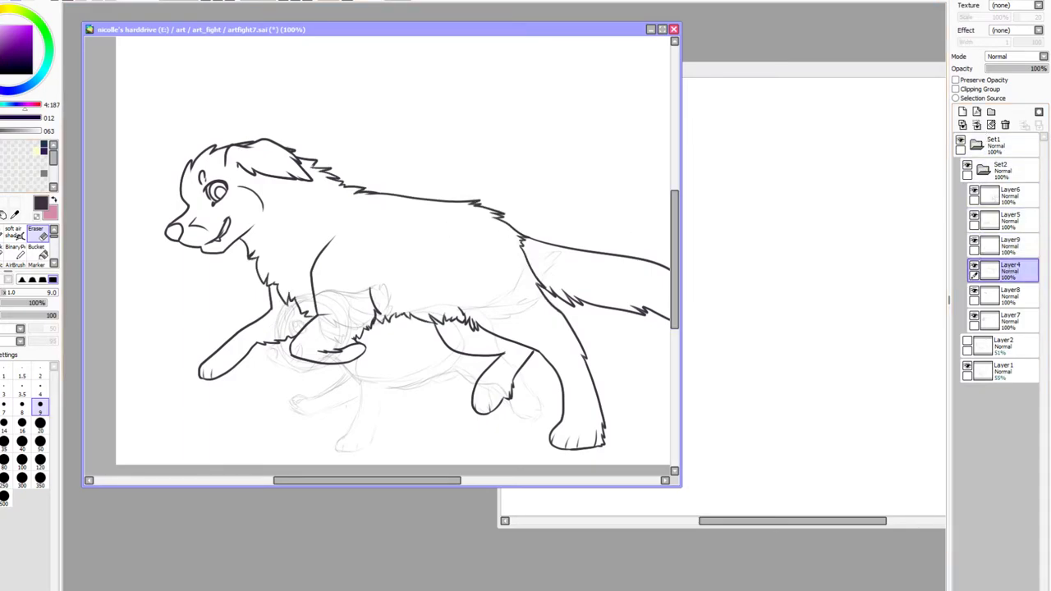
{"action": "key", "text": "l"}
{"action": "mouse_move", "coordinate": [181, 78]}
{"action": "left_mouse_down"}
{"action": "mouse_move", "coordinate": [333, 90]}
{"action": "mouse_move", "coordinate": [405, 156]}
{"action": "mouse_move", "coordinate": [378, 180]}
{"action": "mouse_move", "coordinate": [324, 288]}
{"action": "mouse_move", "coordinate": [88, 294]}
{"action": "mouse_move", "coordinate": [143, 82]}
{"action": "left_mouse_up"}
{"action": "key", "text": "ctrl+t"}
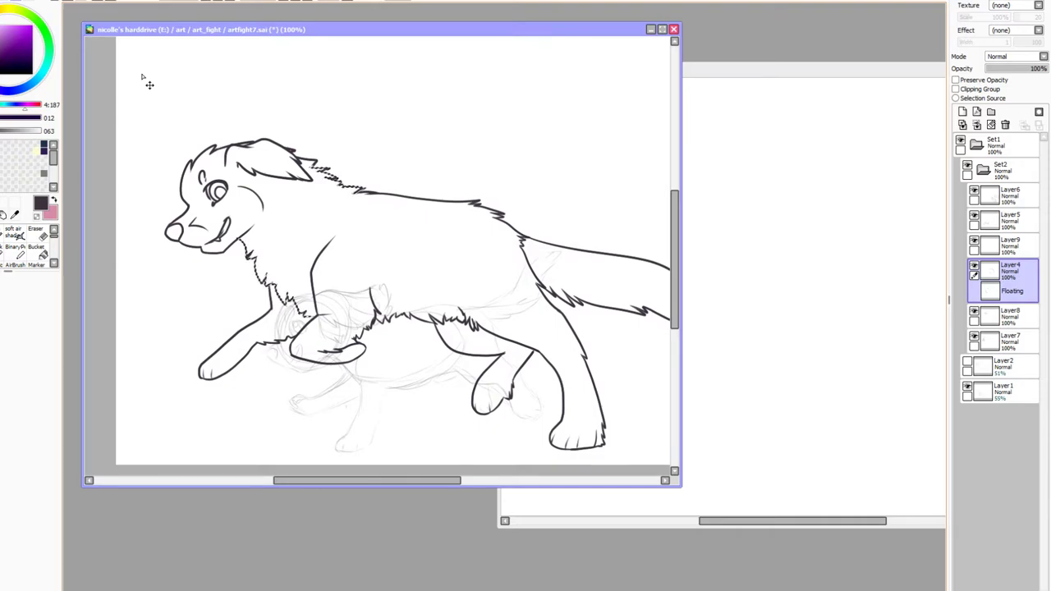
{"action": "key", "text": "Return"}
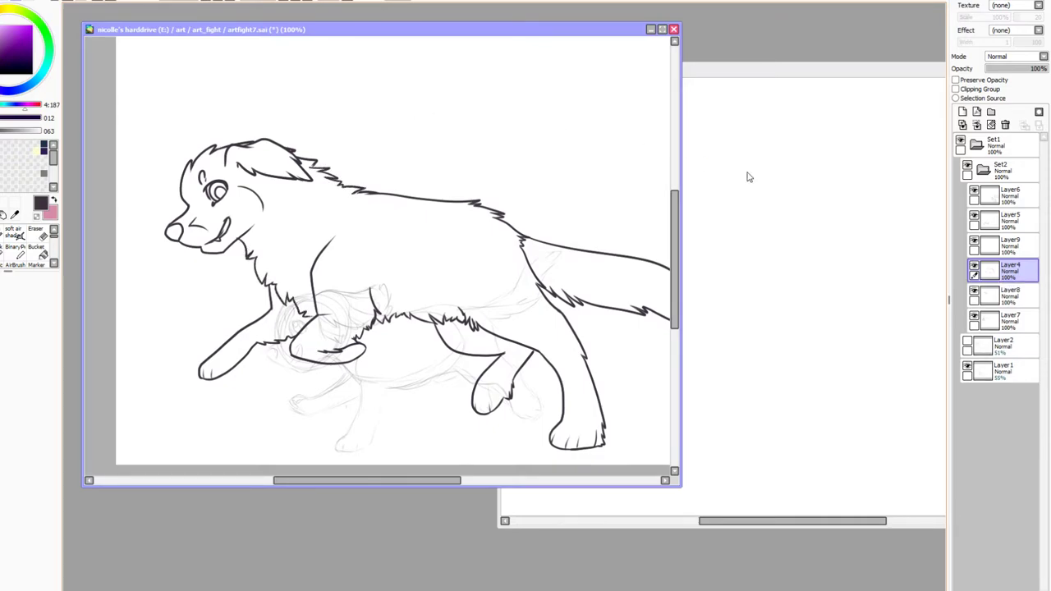
{"action": "left_click", "coordinate": [1008, 320]}
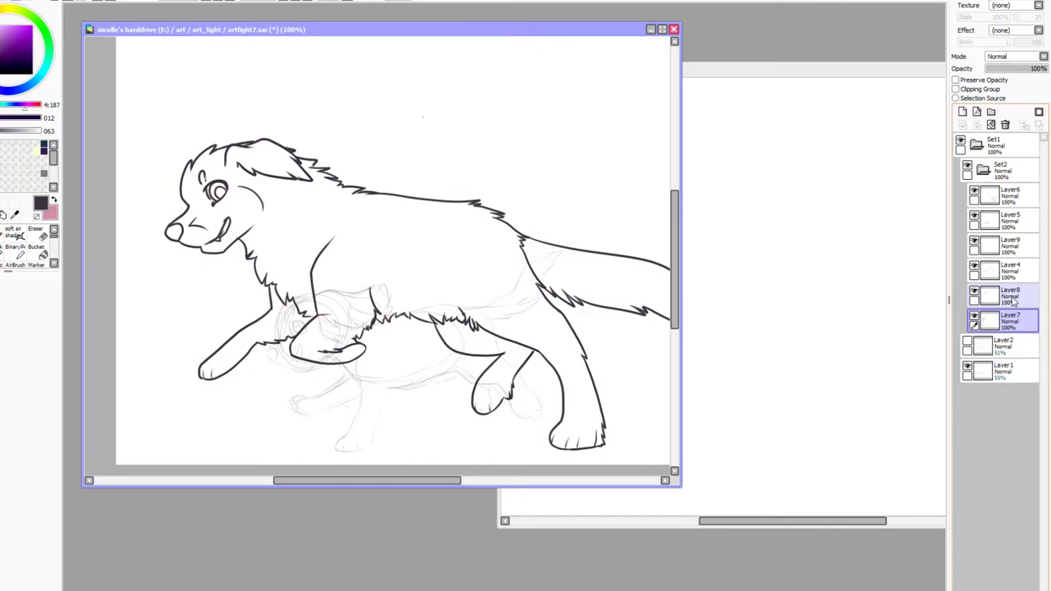
Nudge the larger dog's face line art on Layer7 and Layer8 slightly to the left
{"action": "key", "text": "ctrl+Left"}
{"action": "key", "text": "ctrl+Left"}
{"action": "key", "text": "ctrl+Left"}
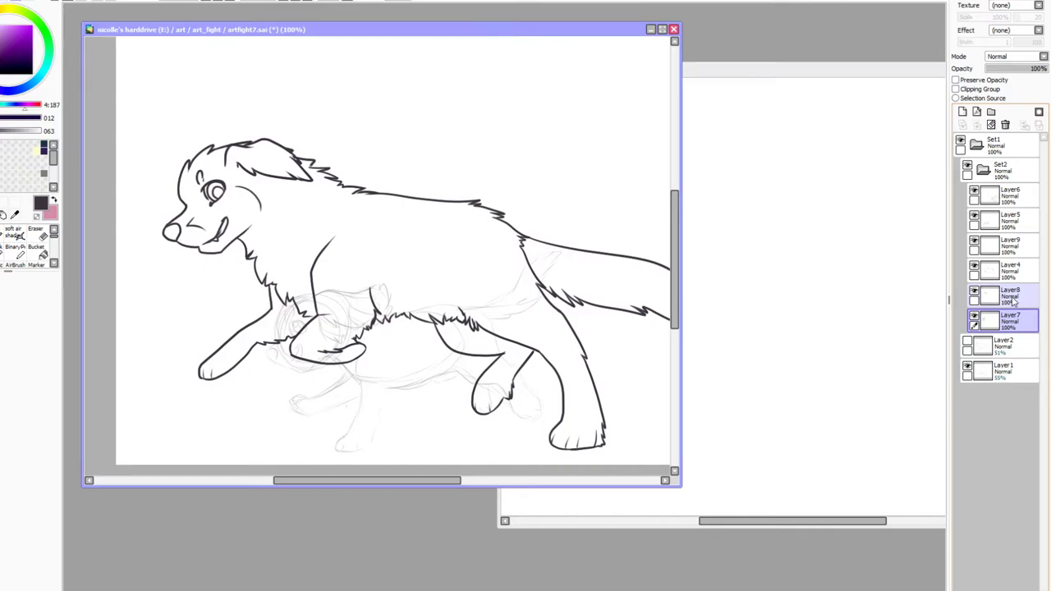
Examine the larger dog's repositioned face at several zoom levels, toggling Layer8's visibility to compare, and make Layer7 active
{"action": "left_click", "coordinate": [974, 297]}
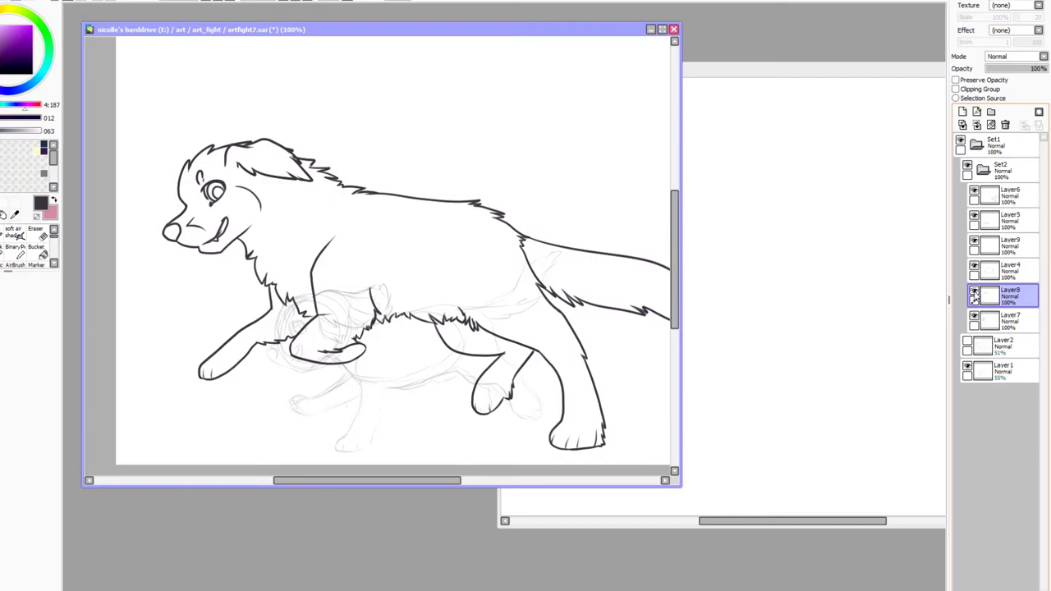
{"action": "left_click", "coordinate": [973, 295]}
{"action": "left_click", "coordinate": [974, 295]}
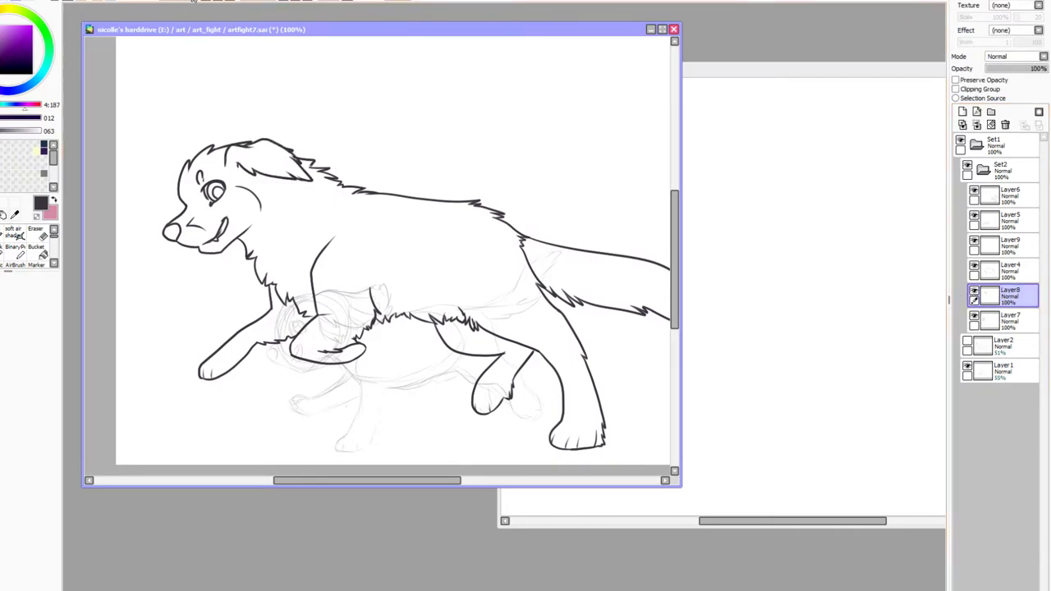
{"action": "left_click", "coordinate": [206, 2]}
{"action": "left_click", "coordinate": [210, 2]}
{"action": "left_click", "coordinate": [210, 1]}
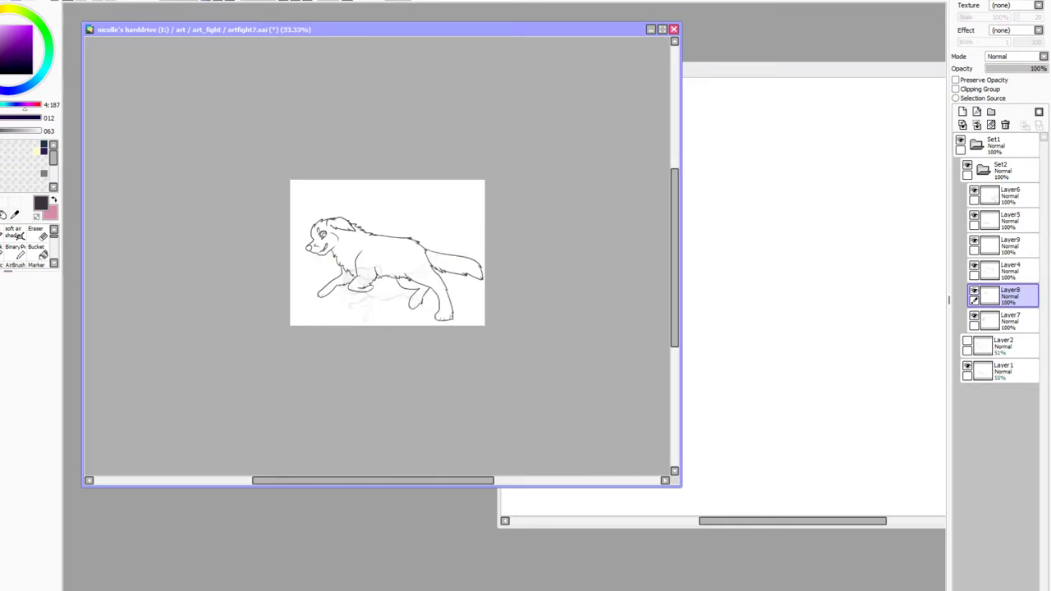
{"action": "left_click", "coordinate": [218, 2]}
{"action": "left_click", "coordinate": [218, 1]}
{"action": "left_click", "coordinate": [219, 2]}
{"action": "left_click", "coordinate": [218, 2]}
{"action": "left_click", "coordinate": [218, 1]}
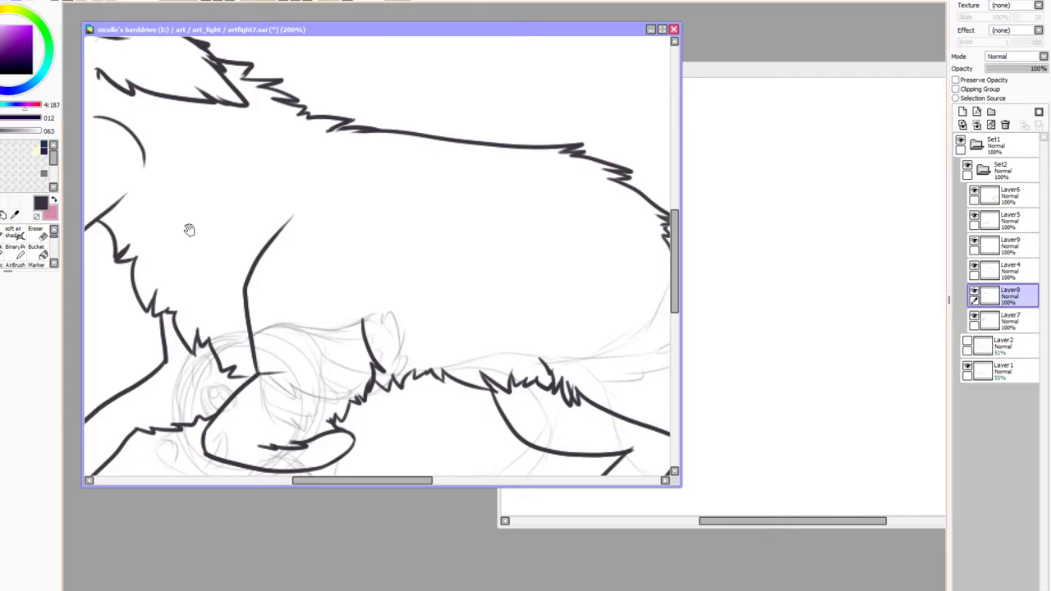
{"action": "left_click_drag", "start_coordinate": [189, 230], "coordinate": [357, 410]}
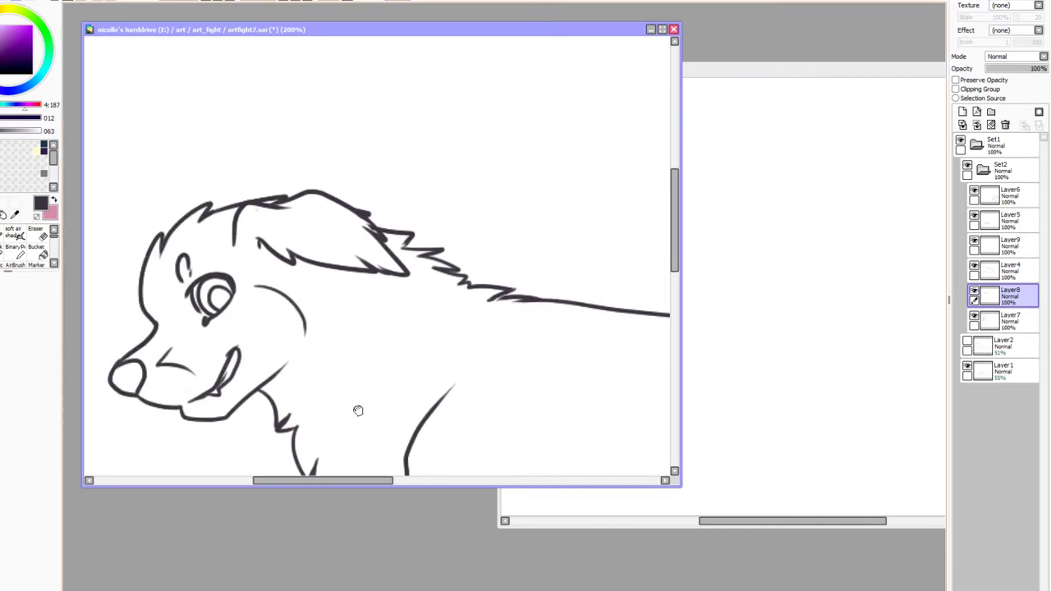
{"action": "left_click", "coordinate": [974, 293]}
{"action": "left_click", "coordinate": [974, 292]}
{"action": "left_click", "coordinate": [986, 320]}
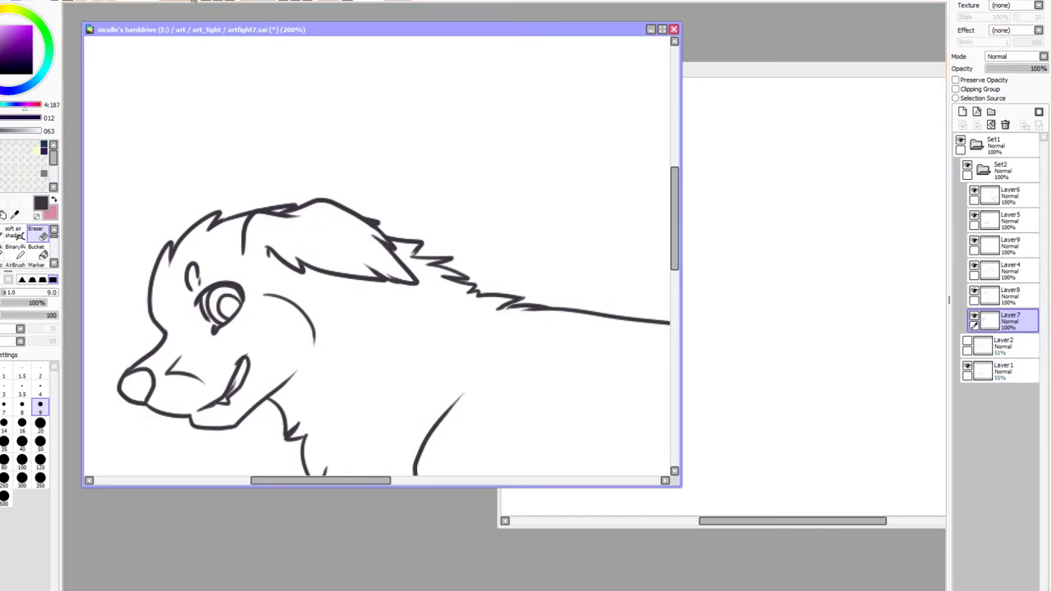
Collapse and hide Set2 and keep Layer2 hidden, leaving only the smaller dog's sketch on Layer1 visible
{"action": "left_click", "coordinate": [209, 2]}
{"action": "left_click", "coordinate": [207, 1]}
{"action": "left_click", "coordinate": [208, 2]}
{"action": "left_click", "coordinate": [208, 1]}
{"action": "left_click_drag", "start_coordinate": [461, 152], "coordinate": [417, 118]}
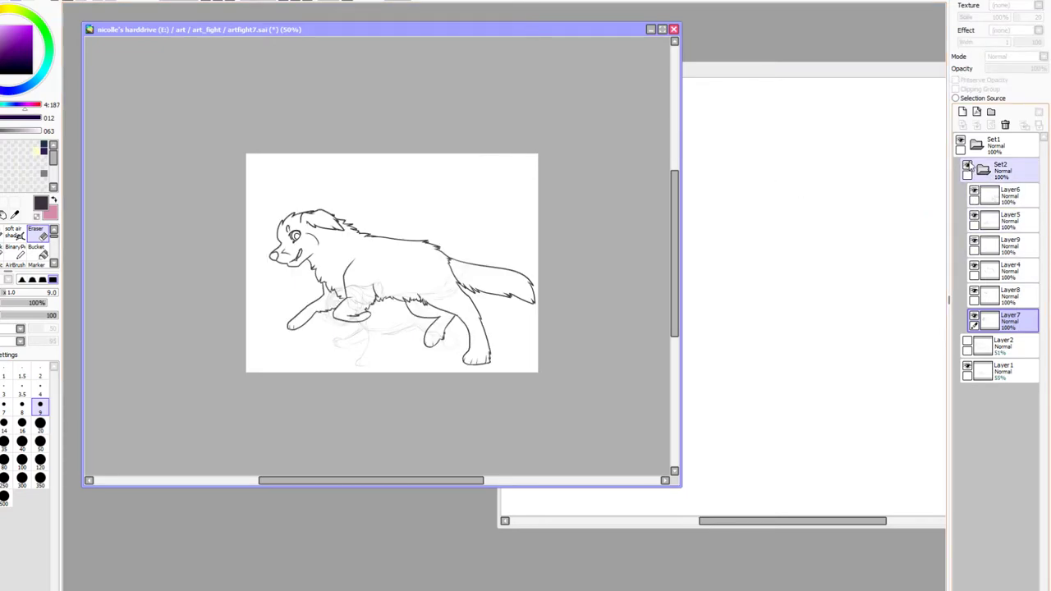
{"action": "left_click", "coordinate": [982, 169]}
{"action": "left_click", "coordinate": [967, 168]}
{"action": "left_click", "coordinate": [967, 194]}
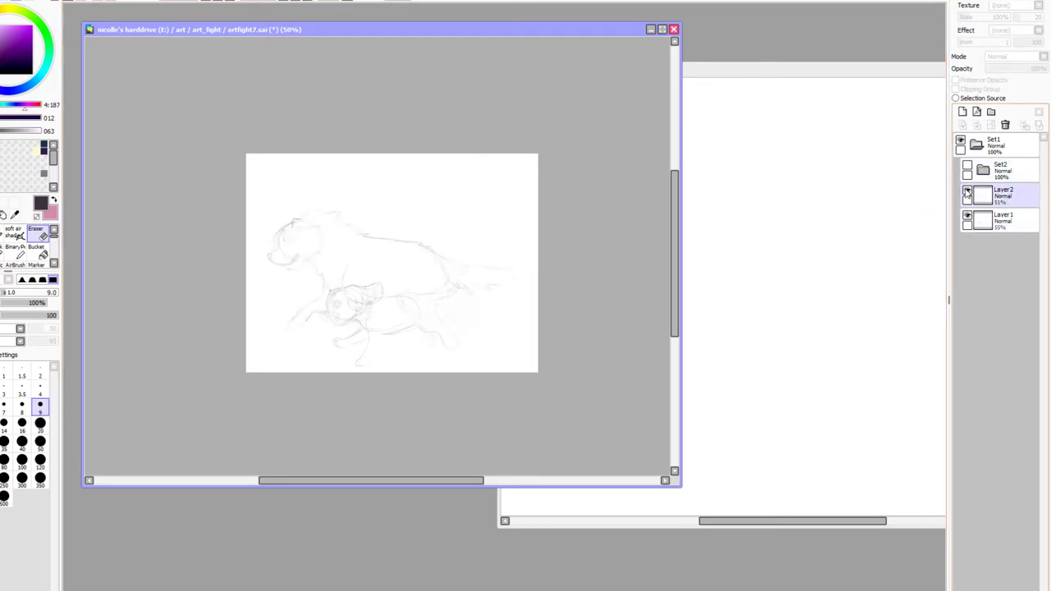
{"action": "left_click", "coordinate": [967, 194]}
{"action": "left_click", "coordinate": [971, 218]}
{"action": "left_click", "coordinate": [969, 218]}
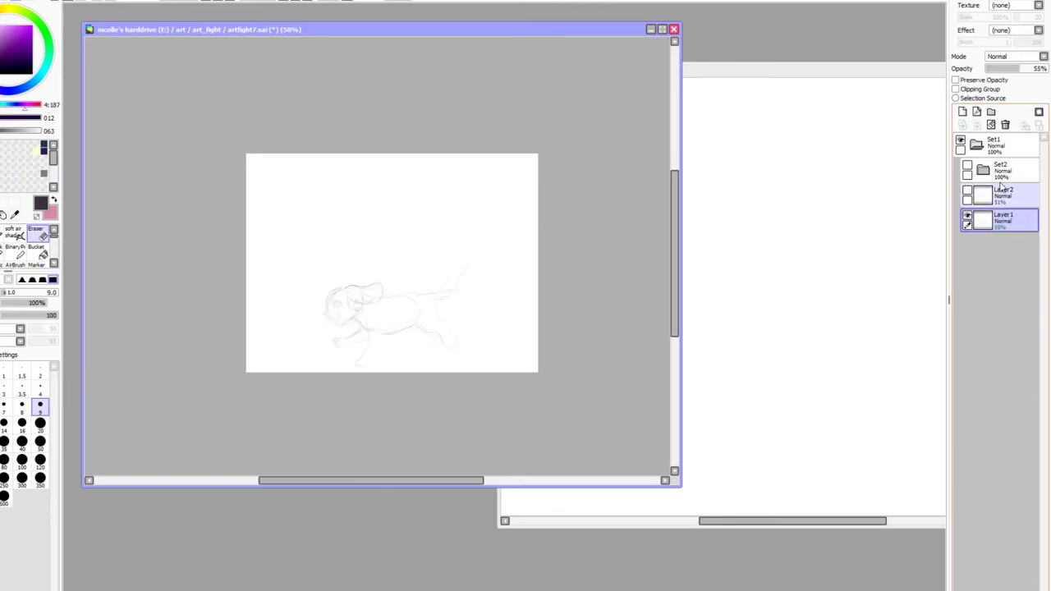
{"action": "left_click", "coordinate": [967, 168]}
{"action": "left_click", "coordinate": [967, 168]}
Create a new layer set above Set2 with an empty normal layer inside it
{"action": "left_click", "coordinate": [1003, 169]}
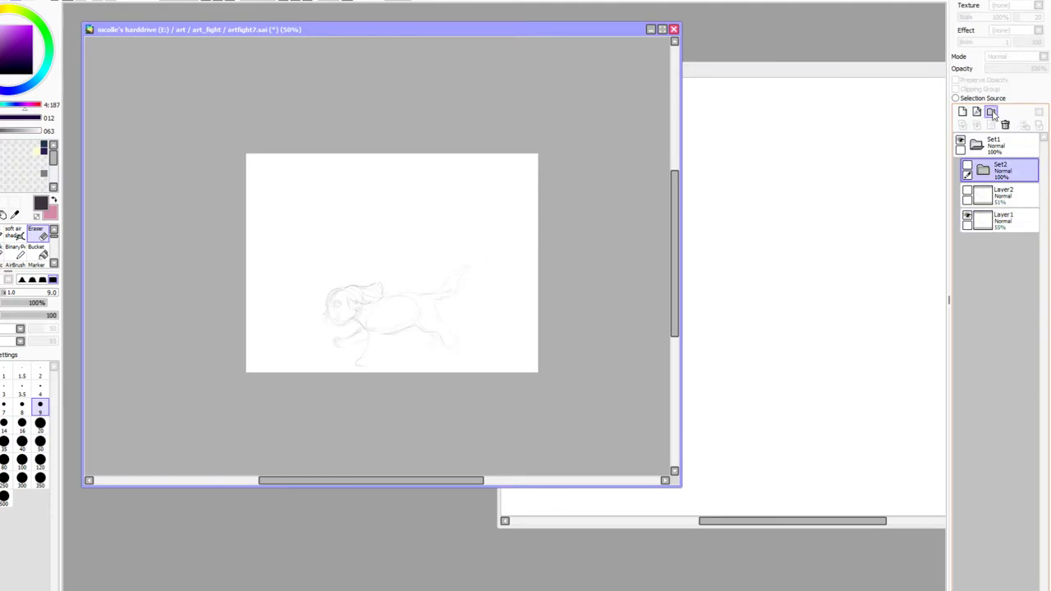
{"action": "left_click", "coordinate": [990, 111]}
{"action": "left_click", "coordinate": [962, 111]}
Ink the smaller dog's nose, muzzle, smiling mouth and lower jaw over the sketch on Layer10
{"action": "left_click", "coordinate": [222, 2]}
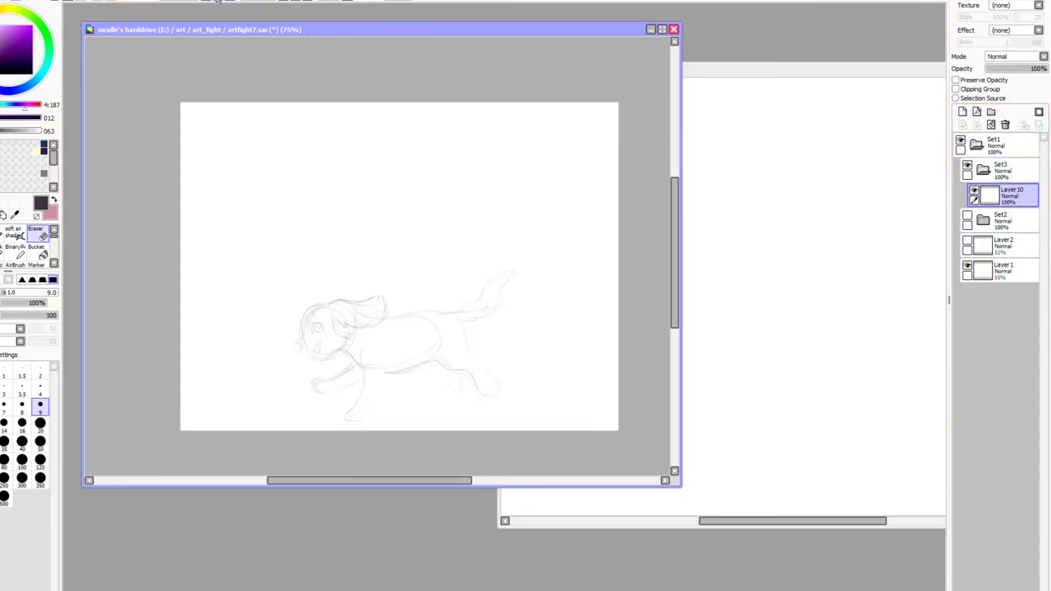
{"action": "left_click", "coordinate": [221, 2]}
{"action": "left_click", "coordinate": [222, 2]}
{"action": "left_click", "coordinate": [221, 1]}
{"action": "left_click_drag", "start_coordinate": [281, 219], "coordinate": [290, 0]}
{"action": "left_click", "coordinate": [2, 233]}
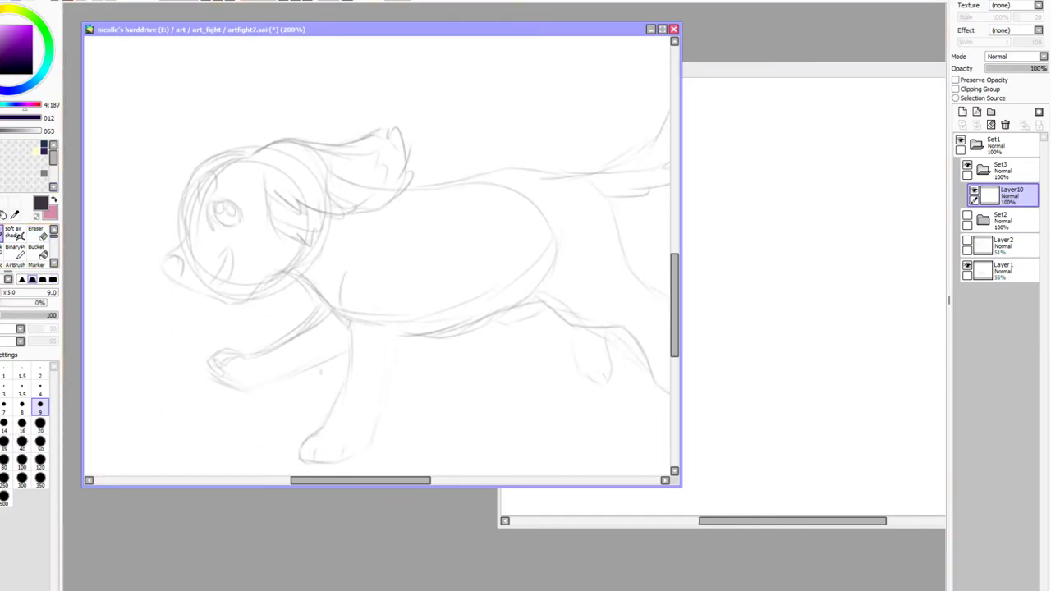
{"action": "mouse_move", "coordinate": [161, 264]}
{"action": "left_mouse_down"}
{"action": "mouse_move", "coordinate": [181, 280]}
{"action": "mouse_move", "coordinate": [171, 256]}
{"action": "mouse_move", "coordinate": [160, 279]}
{"action": "mouse_move", "coordinate": [183, 286]}
{"action": "mouse_move", "coordinate": [175, 257]}
{"action": "mouse_move", "coordinate": [169, 263]}
{"action": "mouse_move", "coordinate": [193, 292]}
{"action": "mouse_move", "coordinate": [215, 298]}
{"action": "mouse_move", "coordinate": [181, 285]}
{"action": "mouse_move", "coordinate": [213, 297]}
{"action": "mouse_move", "coordinate": [235, 268]}
{"action": "mouse_move", "coordinate": [236, 247]}
{"action": "mouse_move", "coordinate": [233, 276]}
{"action": "mouse_move", "coordinate": [234, 244]}
{"action": "left_mouse_up"}
{"action": "left_click", "coordinate": [36, 232]}
{"action": "key", "text": "ctrl+z"}
{"action": "key", "text": "ctrl+z"}
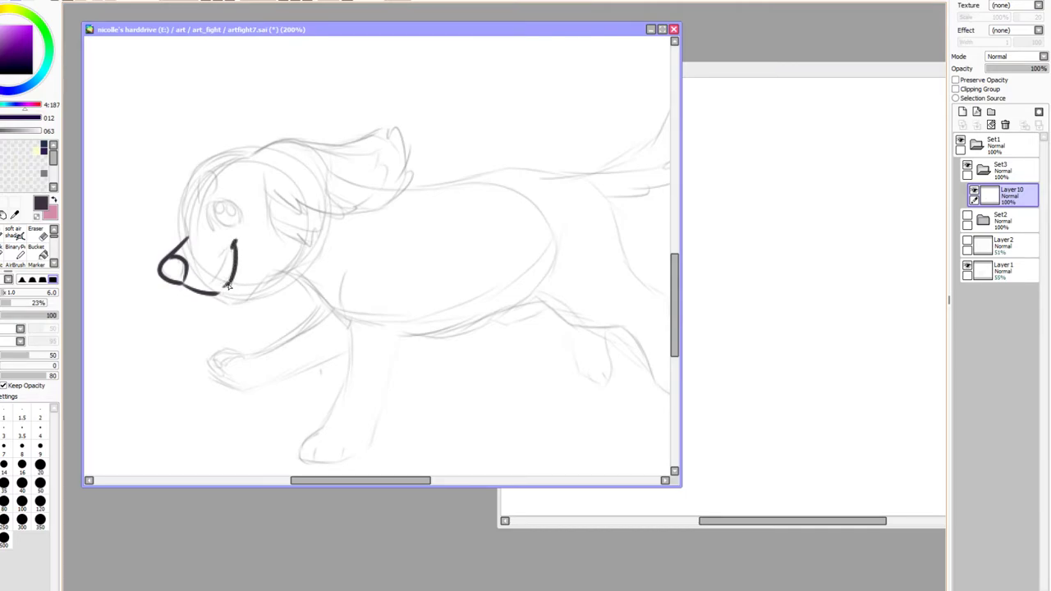
{"action": "left_click_drag", "start_coordinate": [240, 282], "coordinate": [235, 243]}
{"action": "left_click_drag", "start_coordinate": [236, 302], "coordinate": [278, 265]}
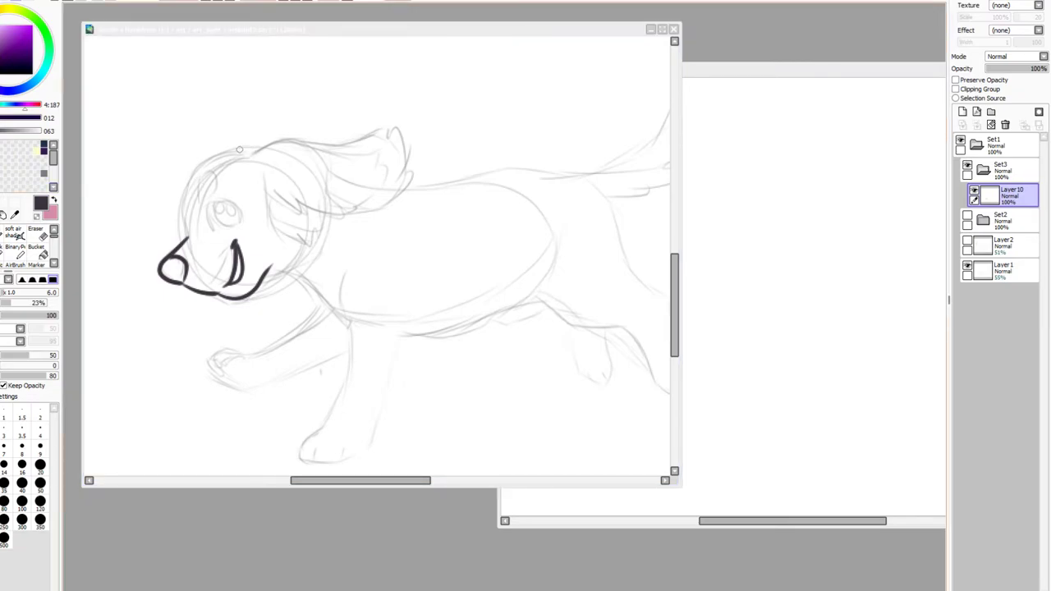
Ink the smaller dog's forehead, the fur tufts on top of its head and its flowing ear
{"action": "mouse_move", "coordinate": [255, 147]}
{"action": "left_mouse_down"}
{"action": "mouse_move", "coordinate": [205, 156]}
{"action": "mouse_move", "coordinate": [179, 191]}
{"action": "mouse_move", "coordinate": [189, 240]}
{"action": "left_mouse_up"}
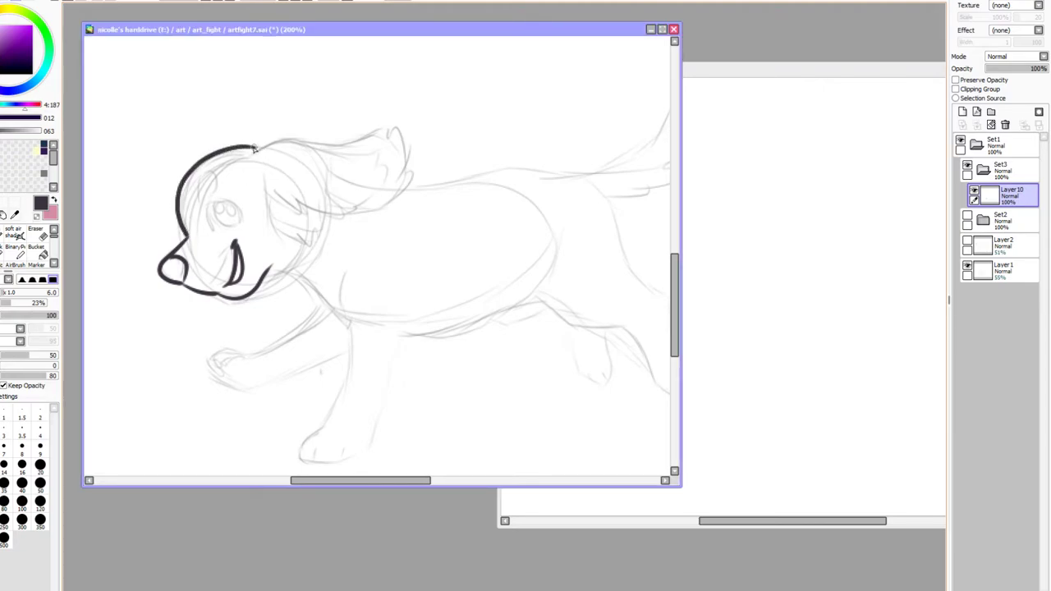
{"action": "mouse_move", "coordinate": [254, 147]}
{"action": "left_mouse_down"}
{"action": "mouse_move", "coordinate": [263, 138]}
{"action": "mouse_move", "coordinate": [265, 148]}
{"action": "left_mouse_up"}
{"action": "mouse_move", "coordinate": [266, 148]}
{"action": "left_mouse_down"}
{"action": "mouse_move", "coordinate": [294, 132]}
{"action": "mouse_move", "coordinate": [381, 141]}
{"action": "mouse_move", "coordinate": [404, 132]}
{"action": "mouse_move", "coordinate": [397, 141]}
{"action": "mouse_move", "coordinate": [413, 134]}
{"action": "mouse_move", "coordinate": [408, 173]}
{"action": "left_mouse_up"}
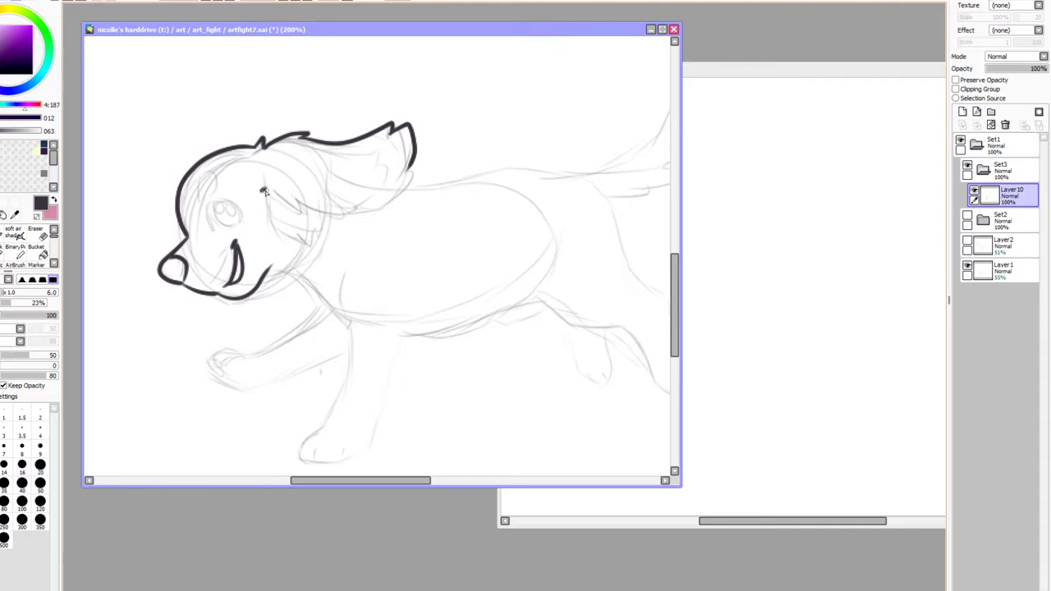
{"action": "mouse_move", "coordinate": [263, 189]}
{"action": "left_mouse_down"}
{"action": "mouse_move", "coordinate": [305, 218]}
{"action": "mouse_move", "coordinate": [306, 204]}
{"action": "mouse_move", "coordinate": [343, 219]}
{"action": "mouse_move", "coordinate": [378, 210]}
{"action": "mouse_move", "coordinate": [416, 166]}
{"action": "left_mouse_up"}
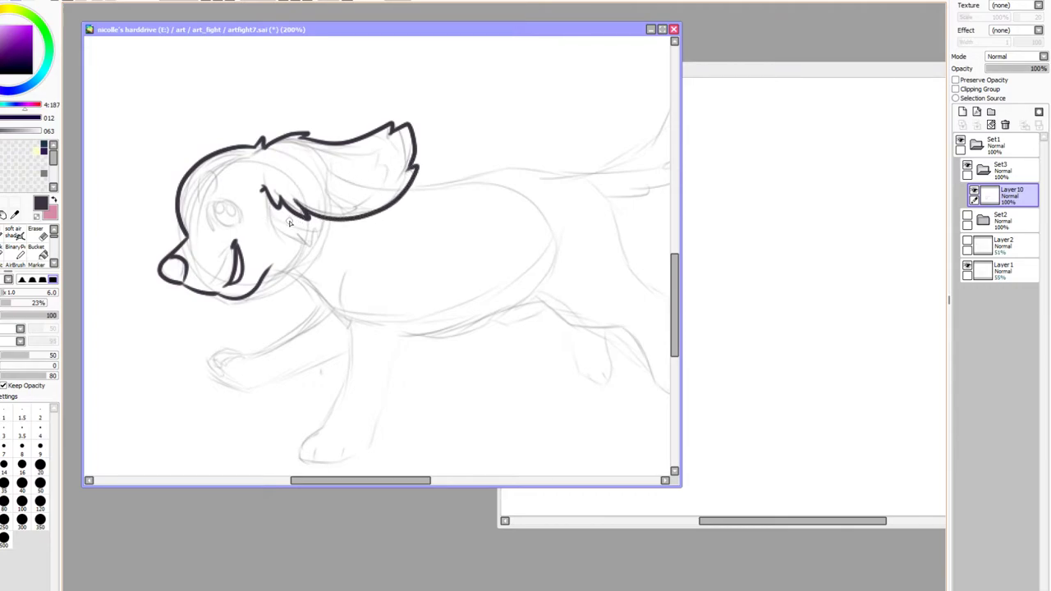
Add a new layer above Layer10 and ink the smaller dog's eye outline on it
{"action": "left_click", "coordinate": [963, 112]}
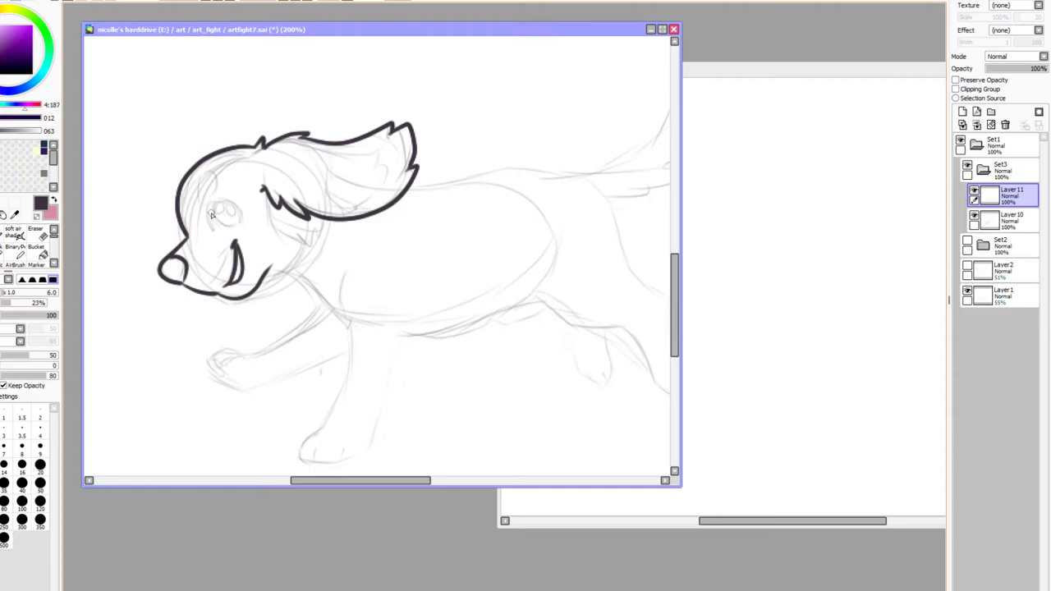
{"action": "mouse_move", "coordinate": [222, 204]}
{"action": "left_mouse_down"}
{"action": "mouse_move", "coordinate": [244, 218]}
{"action": "mouse_move", "coordinate": [211, 202]}
{"action": "mouse_move", "coordinate": [206, 217]}
{"action": "mouse_move", "coordinate": [213, 234]}
{"action": "mouse_move", "coordinate": [233, 235]}
{"action": "mouse_move", "coordinate": [246, 217]}
{"action": "mouse_move", "coordinate": [236, 202]}
{"action": "left_mouse_up"}
{"action": "key", "text": "ctrl+z"}
{"action": "mouse_move", "coordinate": [216, 238]}
{"action": "left_mouse_down"}
{"action": "mouse_move", "coordinate": [238, 224]}
{"action": "mouse_move", "coordinate": [229, 204]}
{"action": "left_mouse_up"}
Try a filled dark pupil and an eyebrow mark for the smaller dog's eye, and undo back to the bare outline
{"action": "left_click_drag", "start_coordinate": [214, 216], "coordinate": [218, 204]}
{"action": "mouse_move", "coordinate": [195, 192]}
{"action": "left_mouse_down"}
{"action": "mouse_move", "coordinate": [198, 171]}
{"action": "mouse_move", "coordinate": [216, 174]}
{"action": "mouse_move", "coordinate": [210, 199]}
{"action": "mouse_move", "coordinate": [203, 174]}
{"action": "mouse_move", "coordinate": [215, 183]}
{"action": "mouse_move", "coordinate": [211, 197]}
{"action": "left_mouse_up"}
{"action": "key", "text": "ctrl+z"}
{"action": "left_click", "coordinate": [974, 192]}
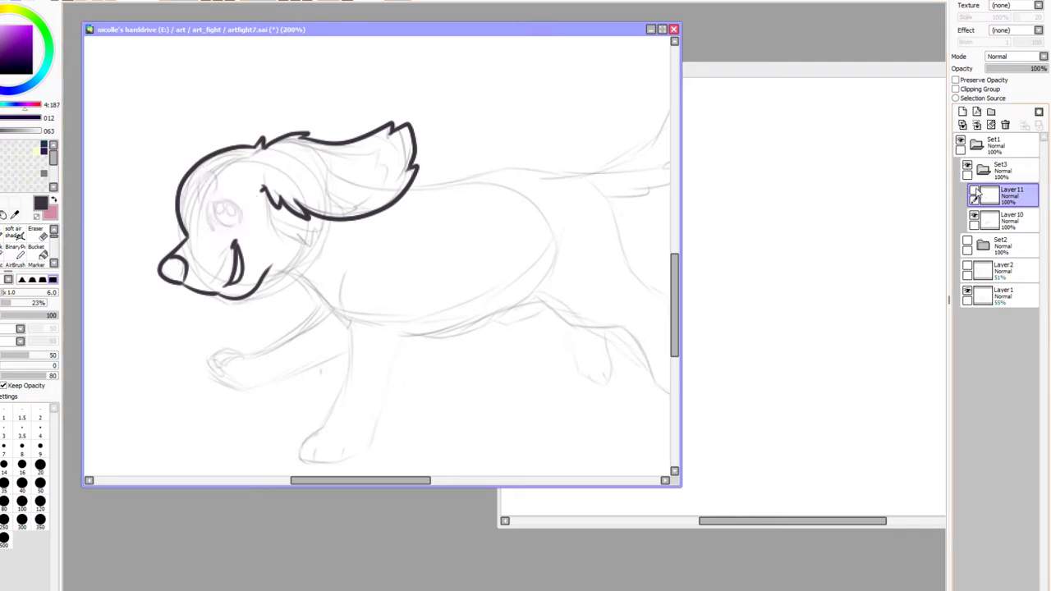
{"action": "left_click", "coordinate": [974, 192]}
{"action": "left_click", "coordinate": [962, 111]}
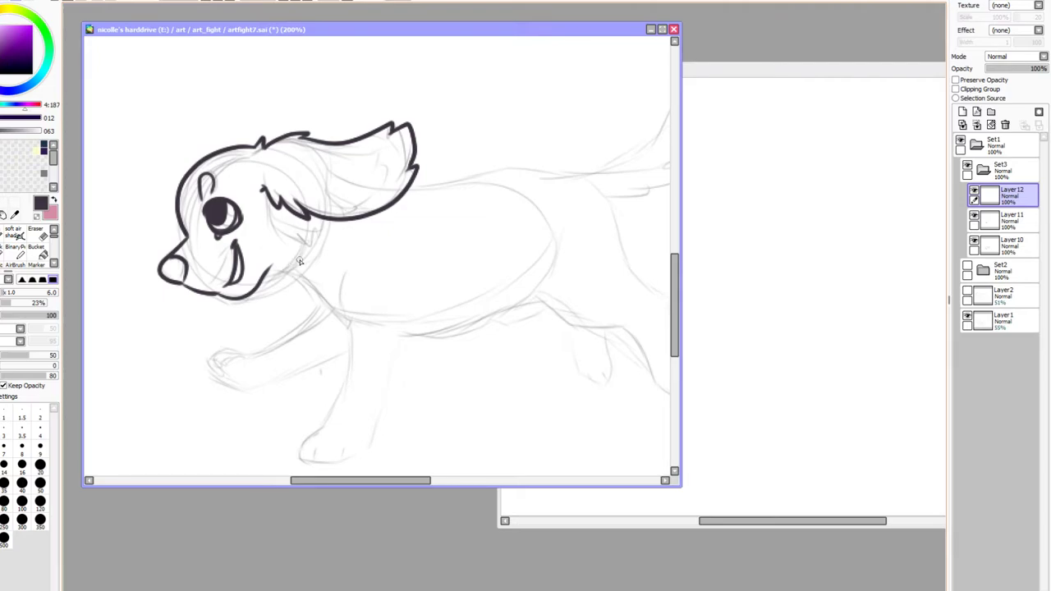
{"action": "key", "text": "ctrl+z"}
{"action": "key", "text": "ctrl+z"}
{"action": "key", "text": "ctrl+z"}
{"action": "key", "text": "ctrl+z"}
{"action": "key", "text": "ctrl+z"}
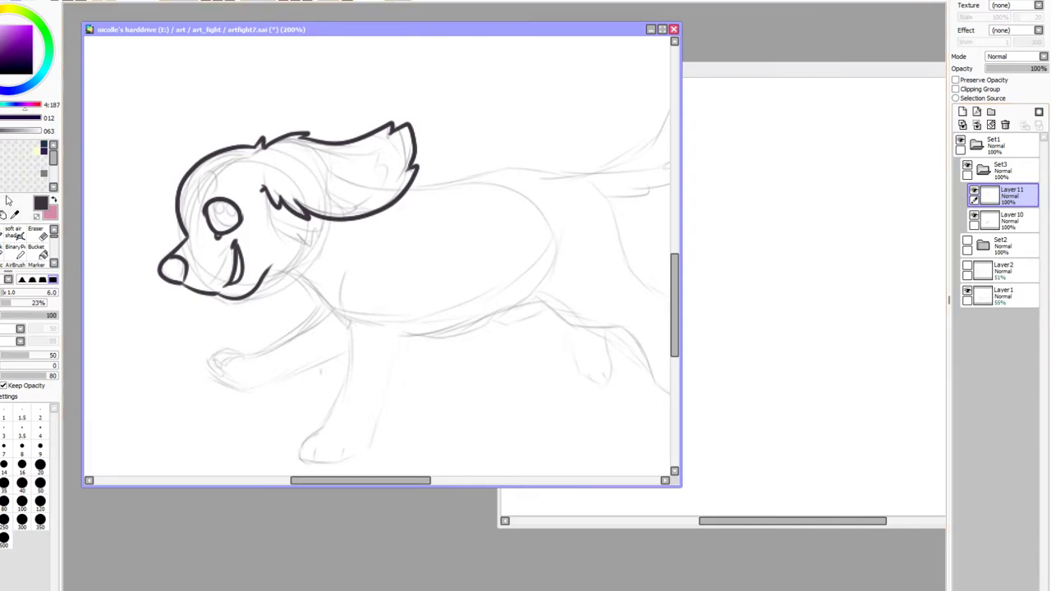
Select the smaller dog's eye outline and transform it slightly so its rear side sits higher
{"action": "key", "text": "ctrl"}
{"action": "left_click_drag", "start_coordinate": [199, 193], "coordinate": [263, 253]}
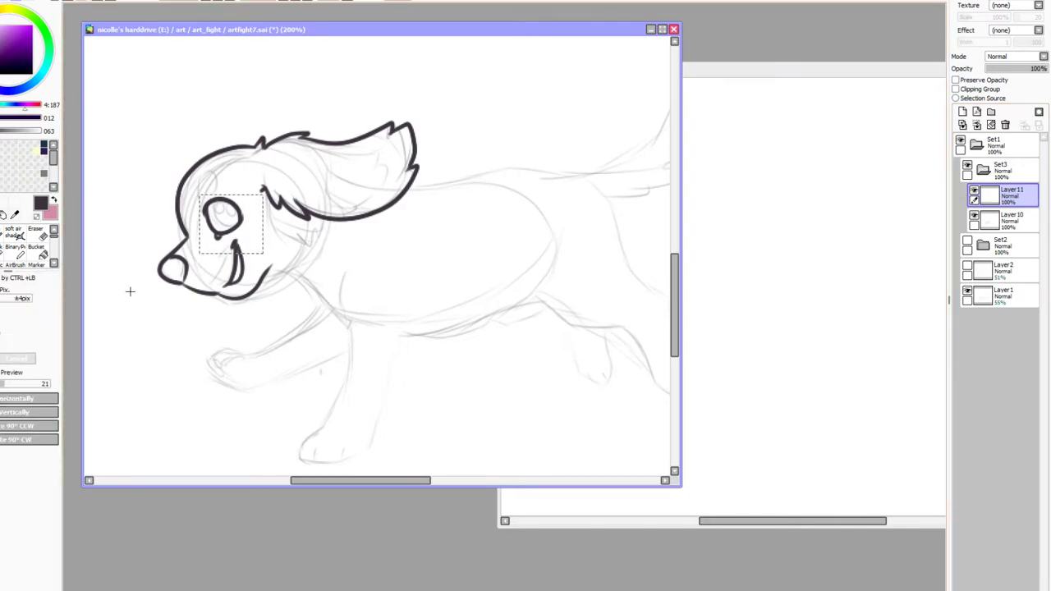
{"action": "key", "text": "ctrl+t"}
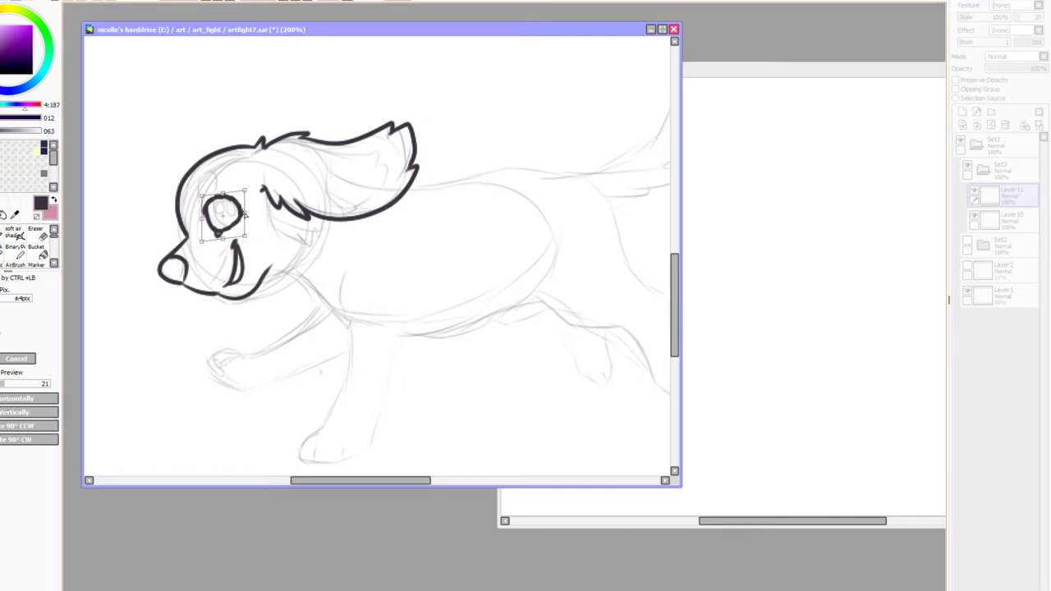
{"action": "key", "text": "Return"}
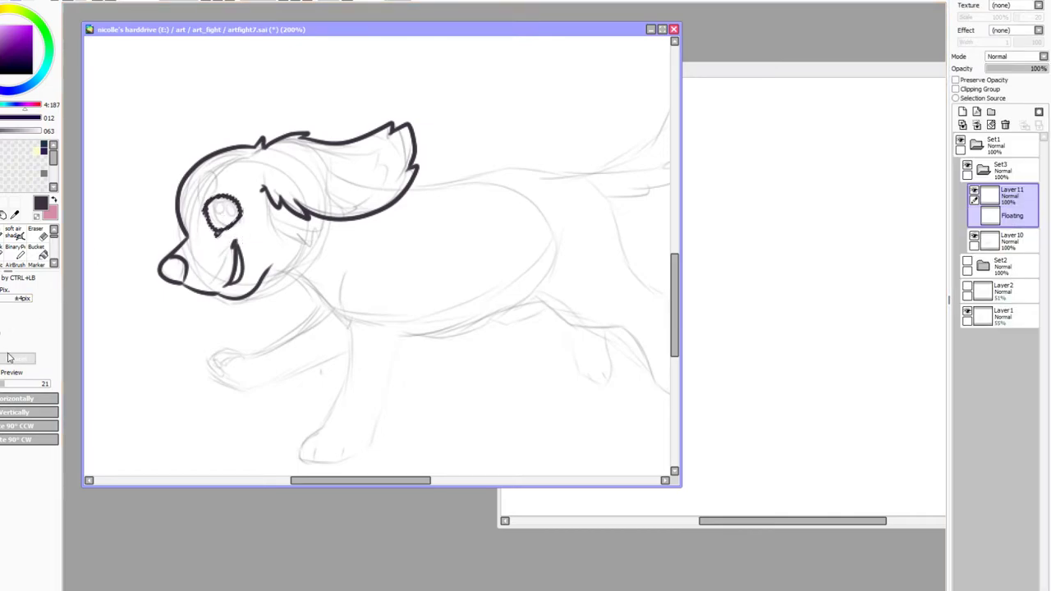
{"action": "key", "text": "ctrl+d"}
Ink the smaller dog's iris and pupil with a light highlight, and an eyebrow mark above the eye
{"action": "left_click", "coordinate": [2, 235]}
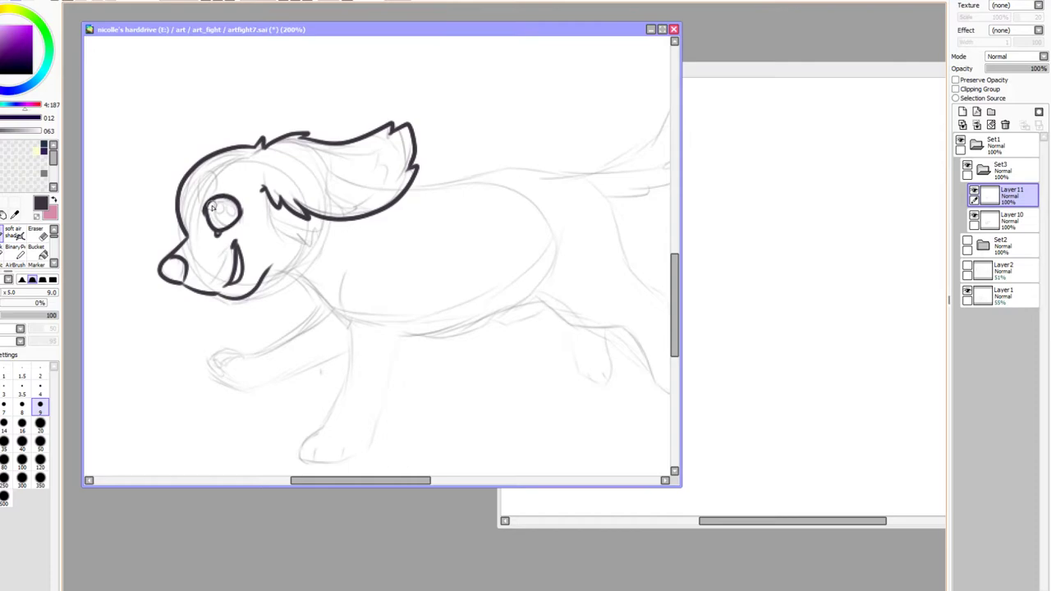
{"action": "left_click", "coordinate": [2, 233]}
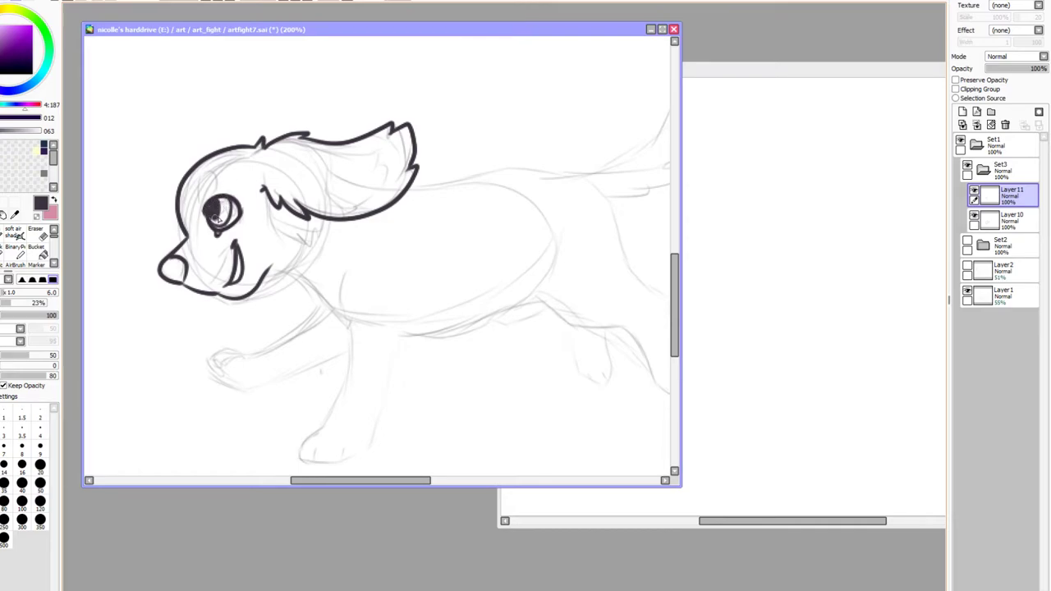
{"action": "mouse_move", "coordinate": [219, 200]}
{"action": "left_mouse_down"}
{"action": "mouse_move", "coordinate": [219, 215]}
{"action": "mouse_move", "coordinate": [230, 212]}
{"action": "mouse_move", "coordinate": [211, 208]}
{"action": "mouse_move", "coordinate": [222, 225]}
{"action": "mouse_move", "coordinate": [217, 200]}
{"action": "left_mouse_up"}
{"action": "mouse_move", "coordinate": [198, 200]}
{"action": "left_mouse_down"}
{"action": "mouse_move", "coordinate": [199, 176]}
{"action": "mouse_move", "coordinate": [210, 175]}
{"action": "mouse_move", "coordinate": [211, 192]}
{"action": "left_mouse_up"}
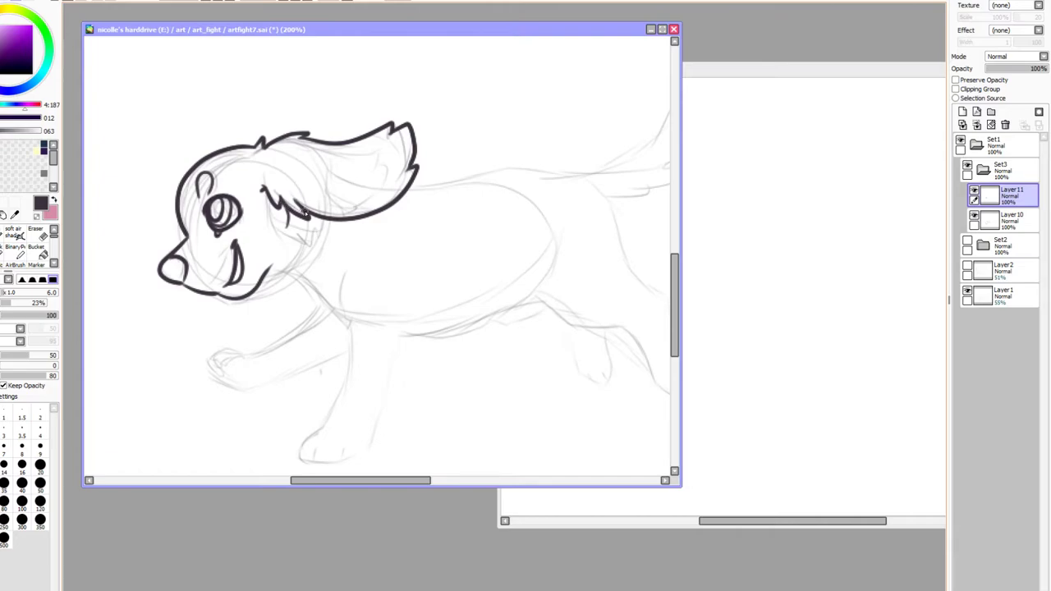
Ink a small pointed cheek fur tuft beneath the smaller dog's ear, undoing the unsuccessful strokes
{"action": "key", "text": "ctrl+z"}
{"action": "left_click_drag", "start_coordinate": [293, 231], "coordinate": [303, 215]}
{"action": "key", "text": "ctrl+z"}
{"action": "key", "text": "ctrl+z"}
{"action": "left_click_drag", "start_coordinate": [290, 241], "coordinate": [304, 230]}
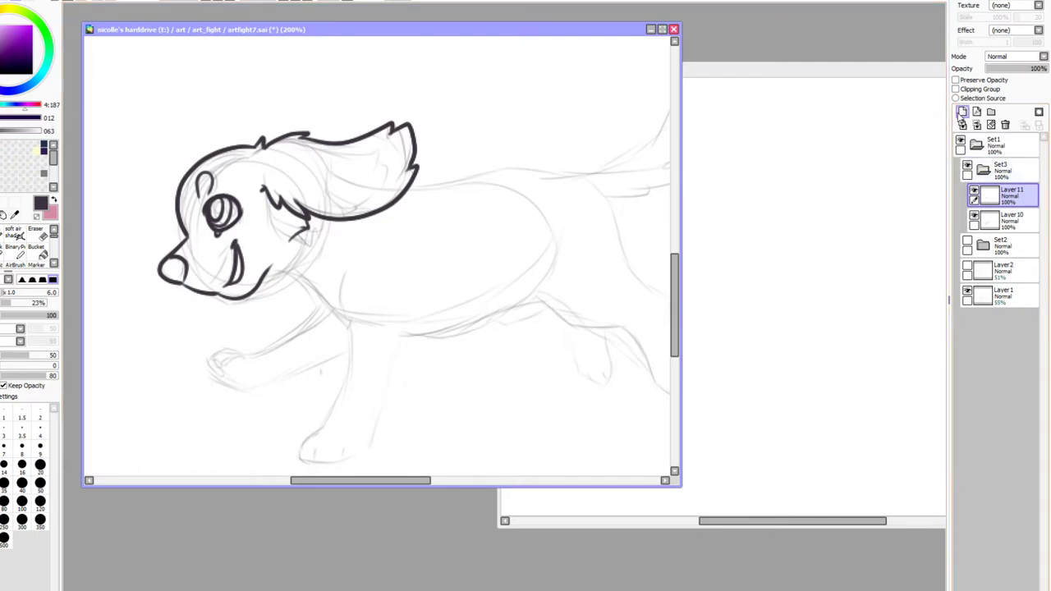
Add a new layer above Layer11 and ink the smaller dog's chest fur and belly line on it
{"action": "left_click", "coordinate": [962, 112]}
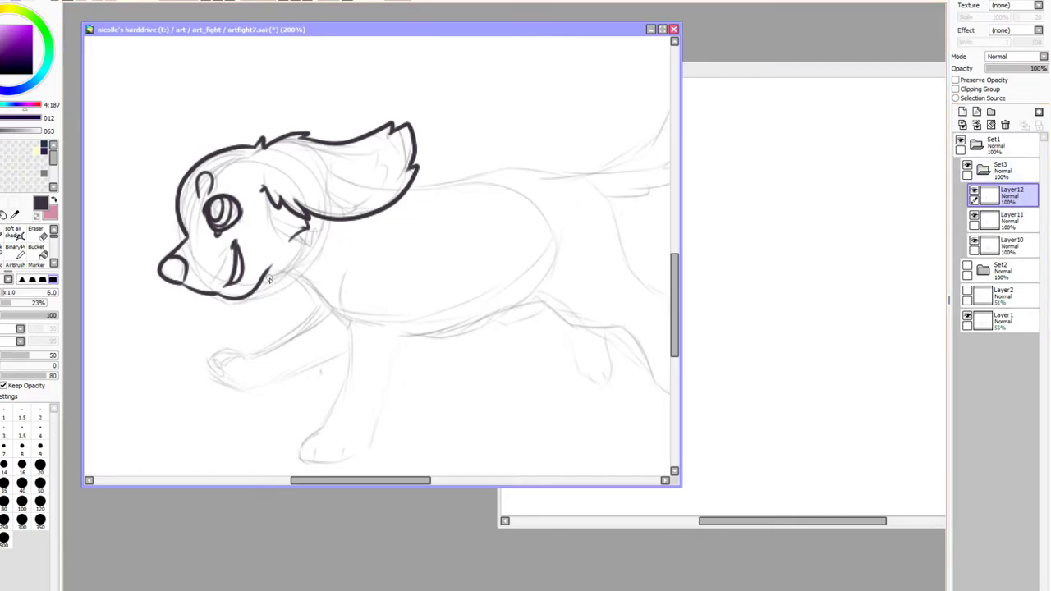
{"action": "mouse_move", "coordinate": [275, 274]}
{"action": "left_mouse_down"}
{"action": "mouse_move", "coordinate": [308, 284]}
{"action": "mouse_move", "coordinate": [314, 313]}
{"action": "mouse_move", "coordinate": [322, 303]}
{"action": "mouse_move", "coordinate": [347, 337]}
{"action": "mouse_move", "coordinate": [410, 343]}
{"action": "mouse_move", "coordinate": [483, 311]}
{"action": "mouse_move", "coordinate": [542, 302]}
{"action": "mouse_move", "coordinate": [488, 304]}
{"action": "mouse_move", "coordinate": [437, 342]}
{"action": "left_mouse_up"}
{"action": "key", "text": "ctrl+z"}
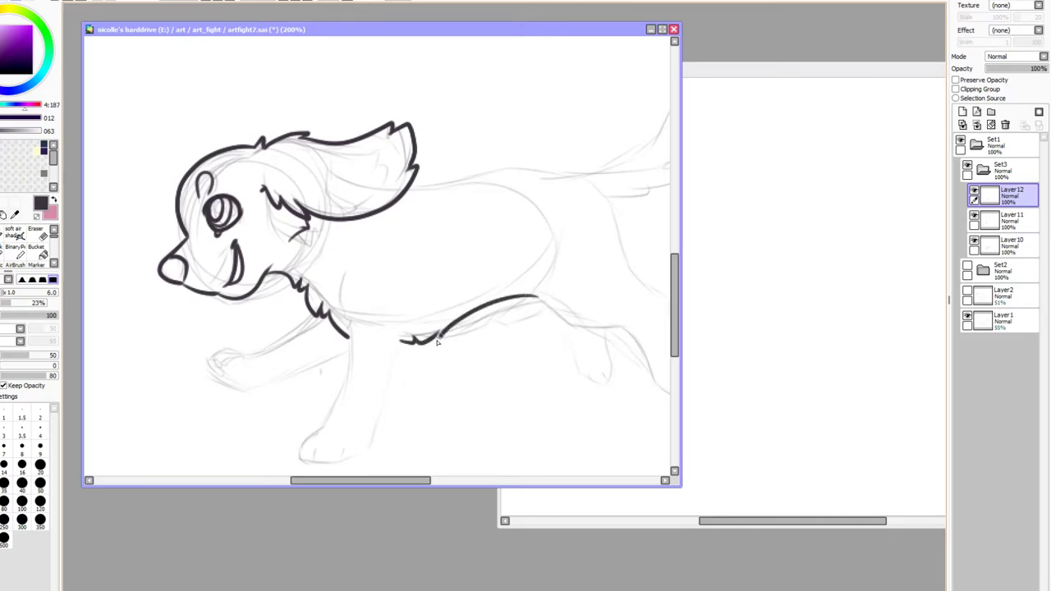
Ink the smaller dog's back, furry rump, extended near hind leg and tucked far hind leg on Layer12
{"action": "left_click_drag", "start_coordinate": [468, 274], "coordinate": [235, 232]}
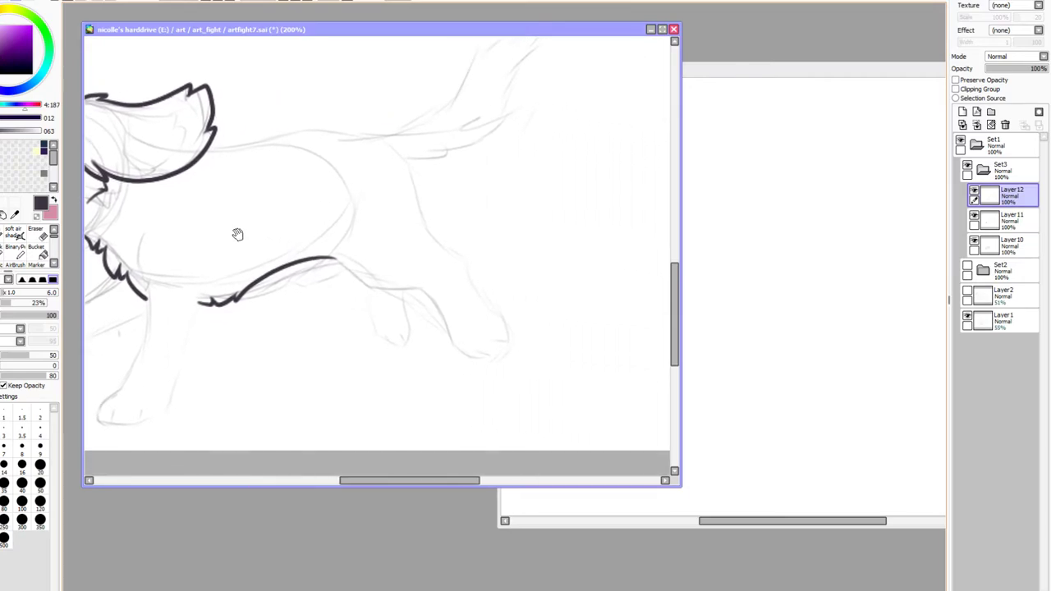
{"action": "mouse_move", "coordinate": [332, 260]}
{"action": "left_mouse_down"}
{"action": "mouse_move", "coordinate": [419, 290]}
{"action": "mouse_move", "coordinate": [447, 316]}
{"action": "mouse_move", "coordinate": [458, 354]}
{"action": "mouse_move", "coordinate": [490, 363]}
{"action": "mouse_move", "coordinate": [508, 343]}
{"action": "left_mouse_up"}
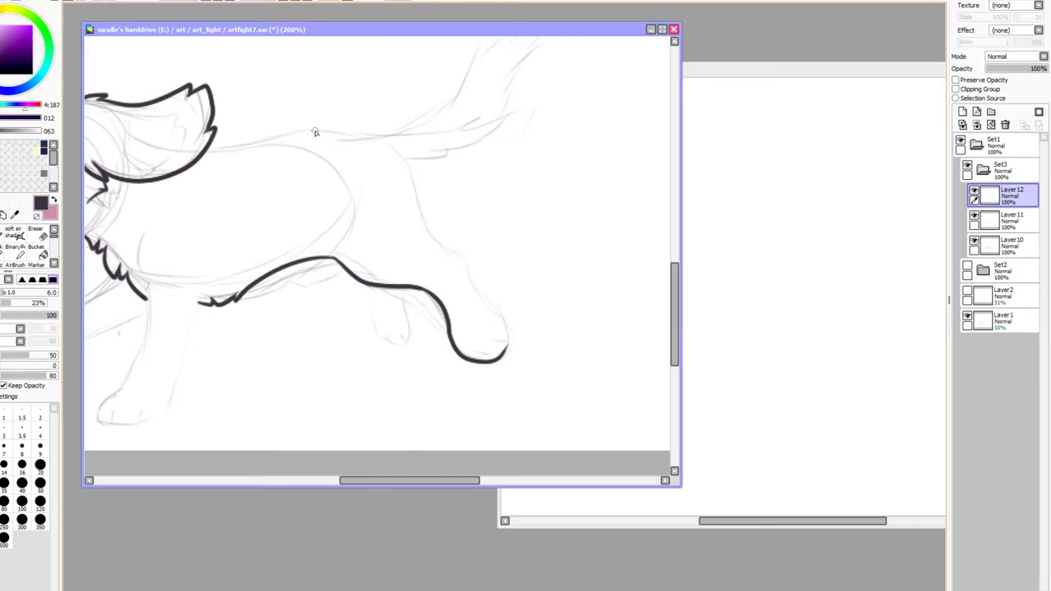
{"action": "mouse_move", "coordinate": [209, 150]}
{"action": "left_mouse_down"}
{"action": "mouse_move", "coordinate": [332, 133]}
{"action": "mouse_move", "coordinate": [415, 158]}
{"action": "mouse_move", "coordinate": [401, 156]}
{"action": "mouse_move", "coordinate": [422, 178]}
{"action": "mouse_move", "coordinate": [412, 173]}
{"action": "mouse_move", "coordinate": [424, 230]}
{"action": "mouse_move", "coordinate": [462, 258]}
{"action": "mouse_move", "coordinate": [503, 343]}
{"action": "left_mouse_up"}
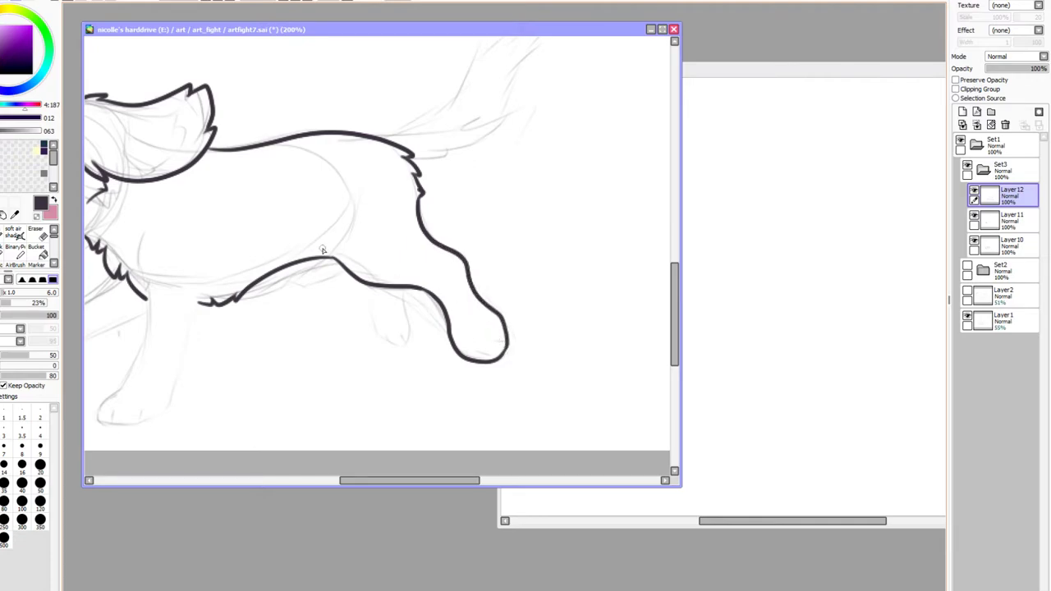
{"action": "mouse_move", "coordinate": [402, 292]}
{"action": "left_mouse_down"}
{"action": "mouse_move", "coordinate": [410, 324]}
{"action": "mouse_move", "coordinate": [402, 343]}
{"action": "mouse_move", "coordinate": [387, 345]}
{"action": "mouse_move", "coordinate": [369, 337]}
{"action": "mouse_move", "coordinate": [367, 294]}
{"action": "left_mouse_up"}
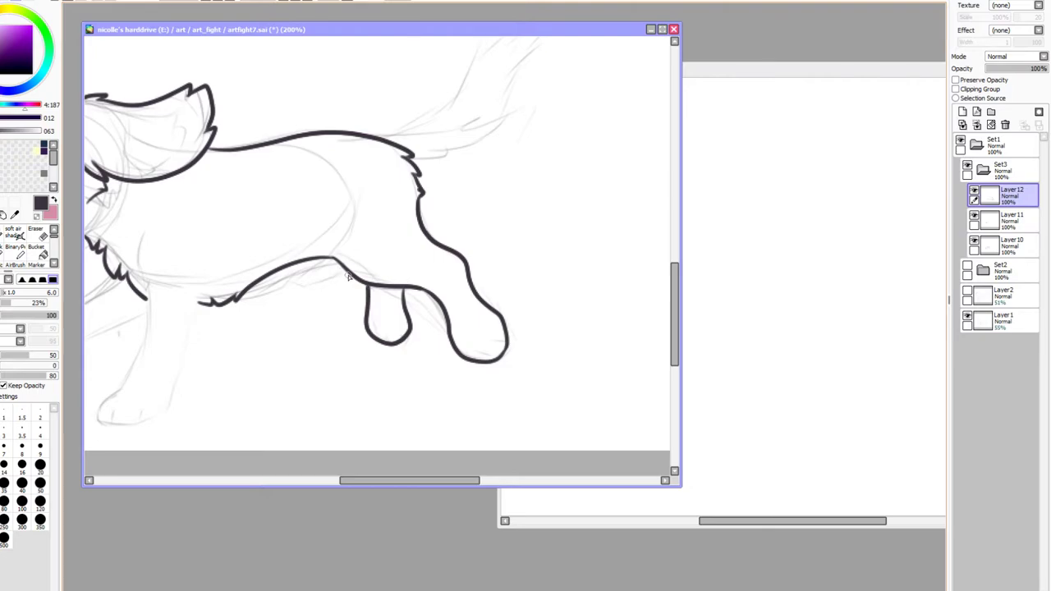
Ink the smaller dog's far thigh line under the belly and redraw the tucked far hind leg on Layer12
{"action": "left_click_drag", "start_coordinate": [348, 277], "coordinate": [291, 266]}
{"action": "mouse_move", "coordinate": [227, 354]}
{"action": "left_mouse_down"}
{"action": "mouse_move", "coordinate": [321, 394]}
{"action": "mouse_move", "coordinate": [394, 299]}
{"action": "mouse_move", "coordinate": [354, 321]}
{"action": "mouse_move", "coordinate": [338, 317]}
{"action": "left_mouse_up"}
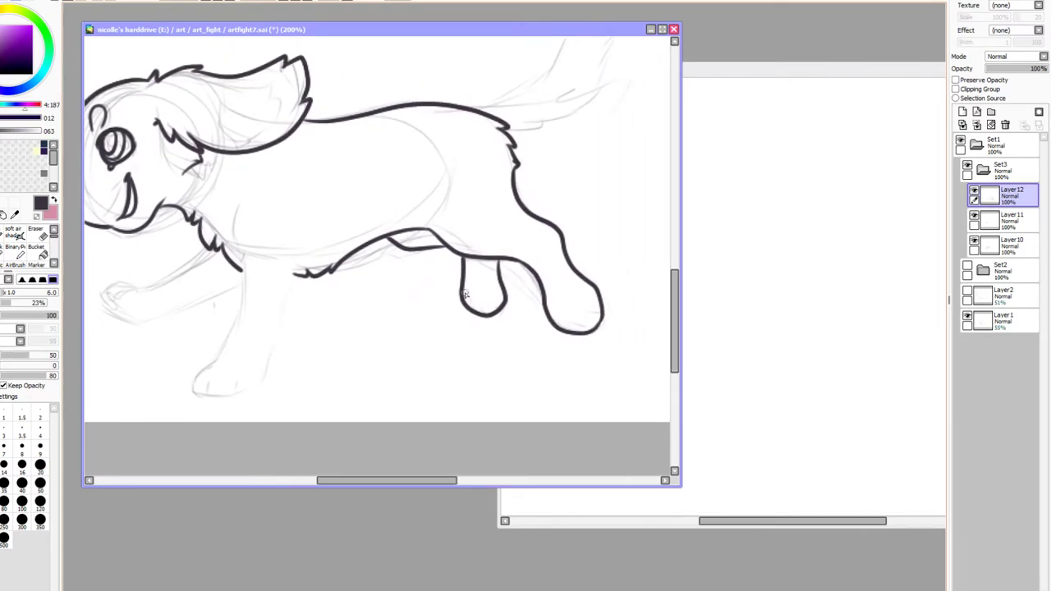
{"action": "key", "text": "ctrl+z"}
{"action": "key", "text": "ctrl+z"}
{"action": "mouse_move", "coordinate": [469, 290]}
{"action": "left_mouse_down"}
{"action": "mouse_move", "coordinate": [499, 321]}
{"action": "mouse_move", "coordinate": [513, 307]}
{"action": "mouse_move", "coordinate": [501, 248]}
{"action": "mouse_move", "coordinate": [428, 251]}
{"action": "mouse_move", "coordinate": [386, 235]}
{"action": "left_mouse_up"}
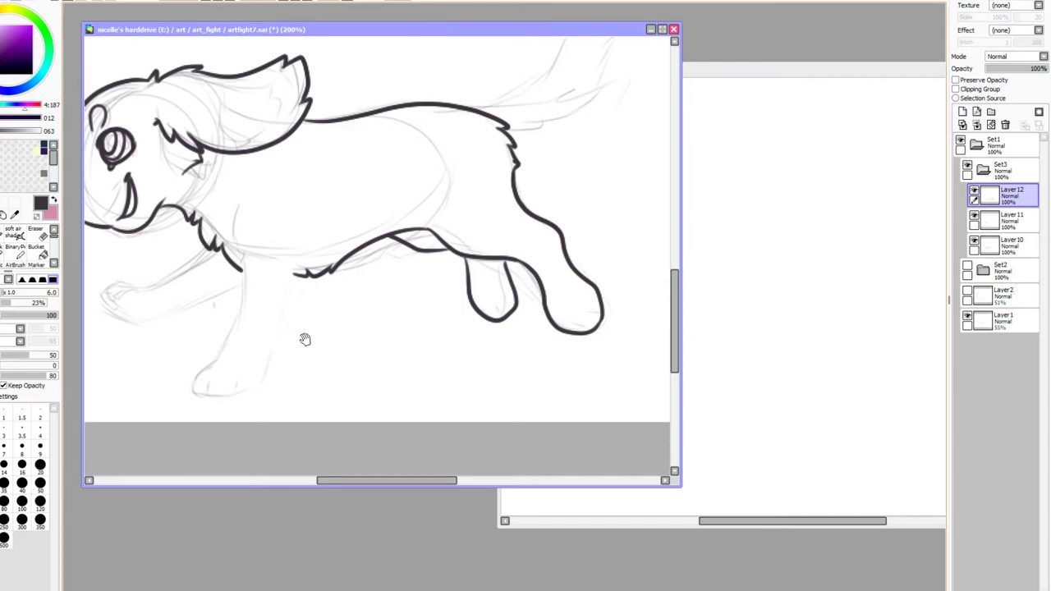
Ink the smaller dog's near front leg with a rounded paw, a furry back edge and a smooth front edge
{"action": "left_click_drag", "start_coordinate": [306, 339], "coordinate": [420, 329]}
{"action": "mouse_move", "coordinate": [326, 355]}
{"action": "left_mouse_down"}
{"action": "mouse_move", "coordinate": [307, 380]}
{"action": "mouse_move", "coordinate": [328, 387]}
{"action": "mouse_move", "coordinate": [369, 385]}
{"action": "mouse_move", "coordinate": [380, 361]}
{"action": "left_mouse_up"}
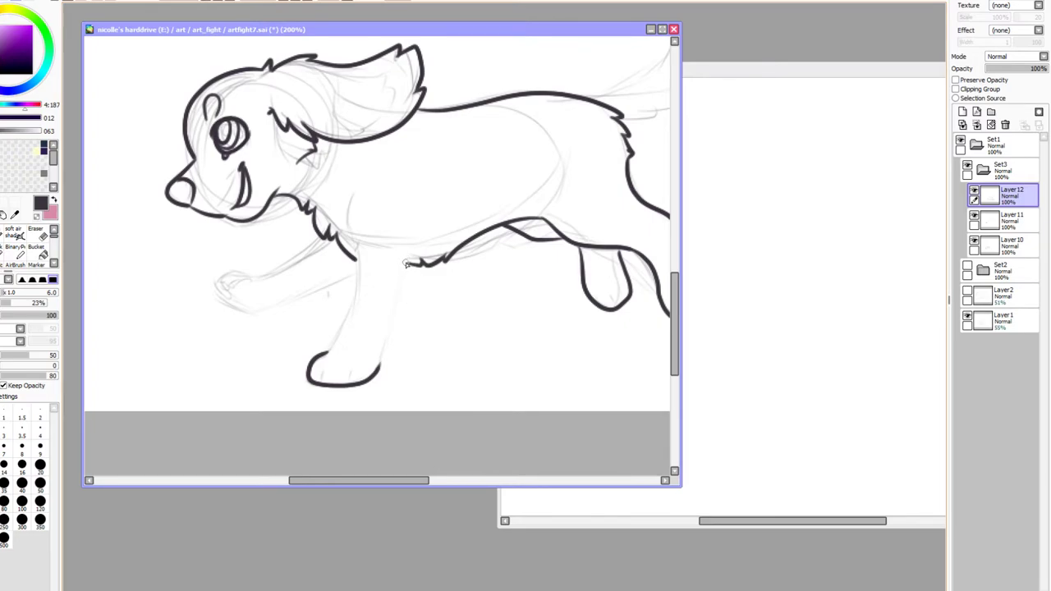
{"action": "mouse_move", "coordinate": [410, 252]}
{"action": "left_mouse_down"}
{"action": "mouse_move", "coordinate": [409, 292]}
{"action": "mouse_move", "coordinate": [376, 369]}
{"action": "mouse_move", "coordinate": [406, 301]}
{"action": "left_mouse_up"}
{"action": "key", "text": "ctrl+z"}
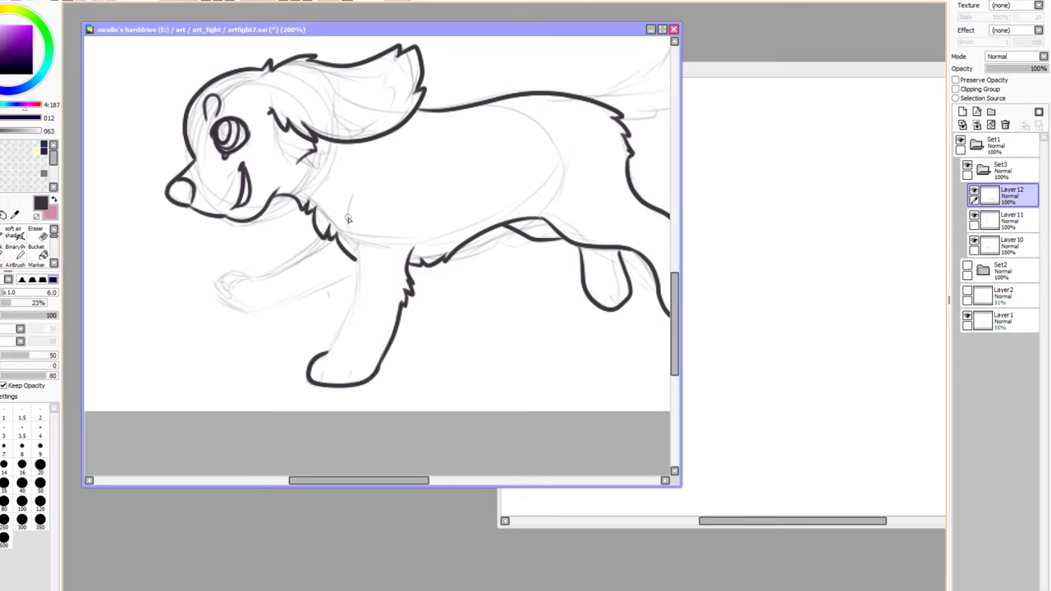
{"action": "mouse_move", "coordinate": [353, 217]}
{"action": "left_mouse_down"}
{"action": "mouse_move", "coordinate": [360, 284]}
{"action": "mouse_move", "coordinate": [326, 353]}
{"action": "left_mouse_up"}
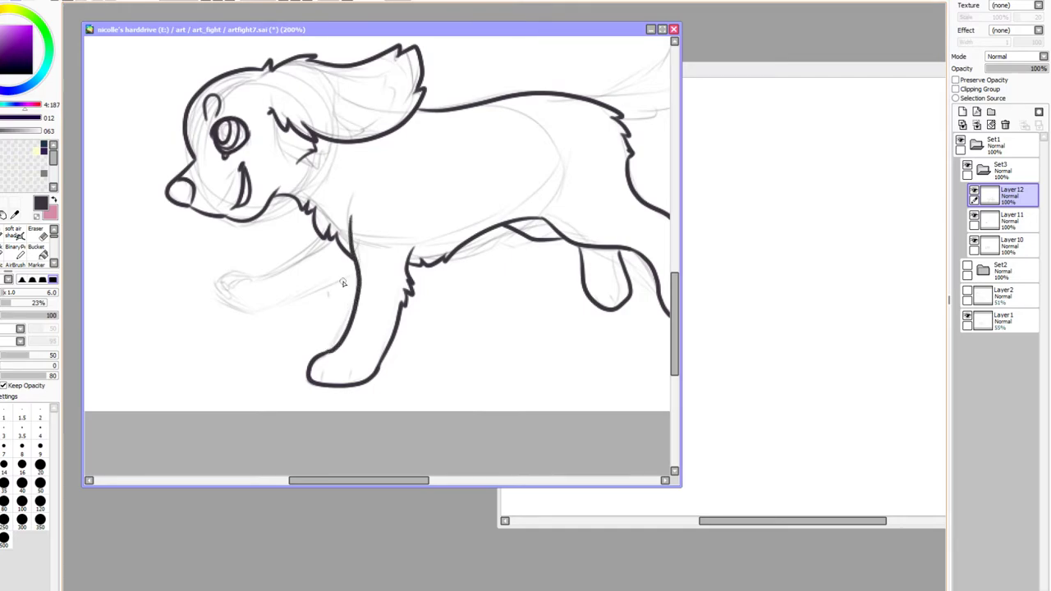
Ink the smaller dog's forward-reaching far front leg, undoing the first strokes and redrawing it with a slimmer paw
{"action": "mouse_move", "coordinate": [318, 236]}
{"action": "left_mouse_down"}
{"action": "mouse_move", "coordinate": [267, 276]}
{"action": "mouse_move", "coordinate": [222, 276]}
{"action": "mouse_move", "coordinate": [213, 301]}
{"action": "mouse_move", "coordinate": [211, 291]}
{"action": "mouse_move", "coordinate": [255, 317]}
{"action": "mouse_move", "coordinate": [359, 278]}
{"action": "left_mouse_up"}
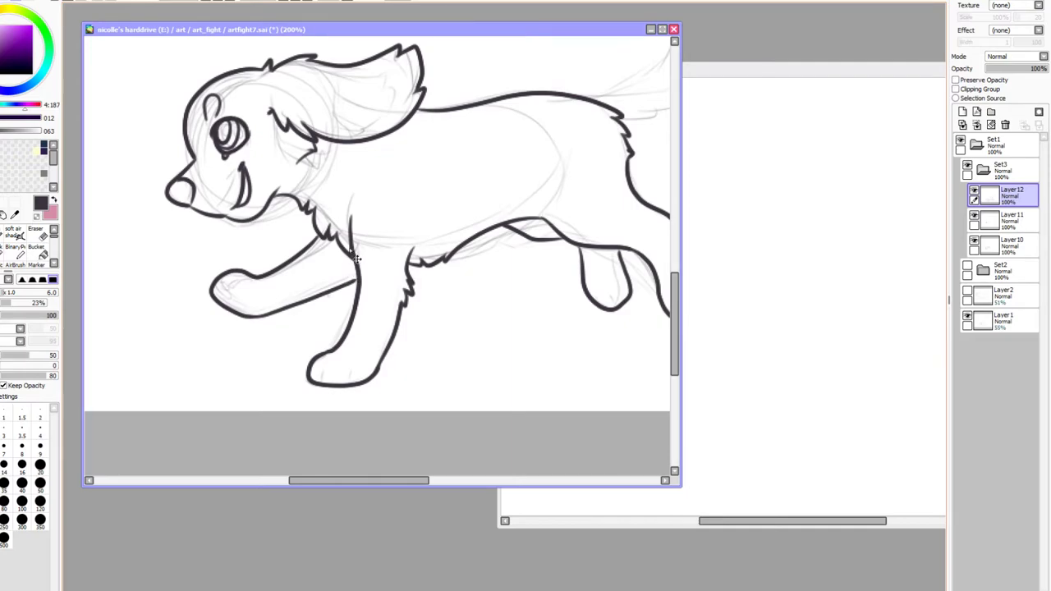
{"action": "key", "text": "ctrl+z"}
{"action": "key", "text": "ctrl+z"}
{"action": "mouse_move", "coordinate": [322, 235]}
{"action": "left_mouse_down"}
{"action": "mouse_move", "coordinate": [274, 270]}
{"action": "mouse_move", "coordinate": [238, 270]}
{"action": "mouse_move", "coordinate": [222, 289]}
{"action": "mouse_move", "coordinate": [256, 312]}
{"action": "mouse_move", "coordinate": [340, 290]}
{"action": "left_mouse_up"}
{"action": "key", "text": "ctrl+z"}
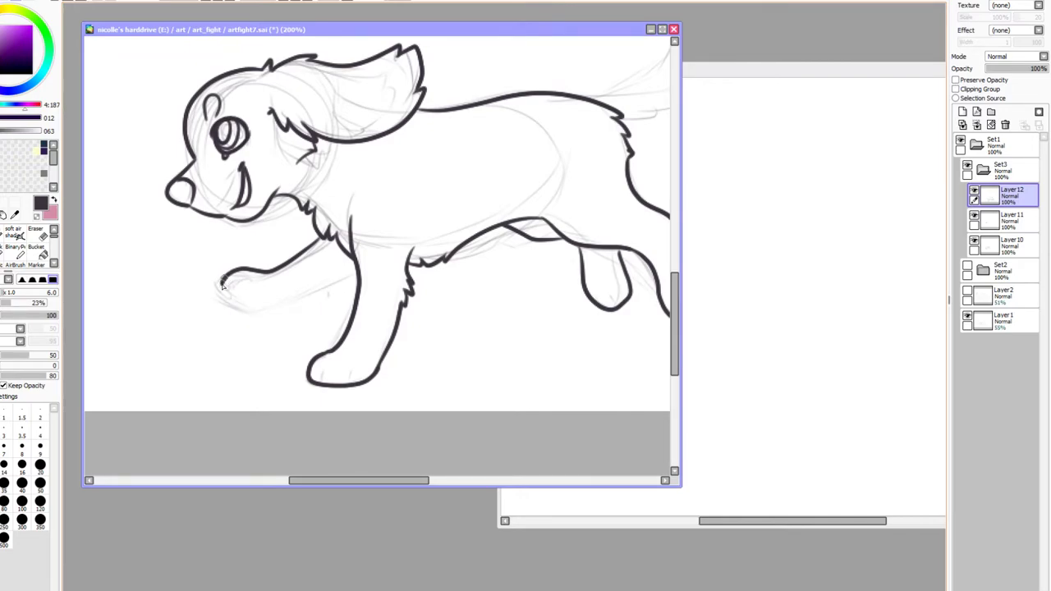
{"action": "mouse_move", "coordinate": [222, 285]}
{"action": "left_mouse_down"}
{"action": "mouse_move", "coordinate": [265, 313]}
{"action": "mouse_move", "coordinate": [358, 280]}
{"action": "left_mouse_up"}
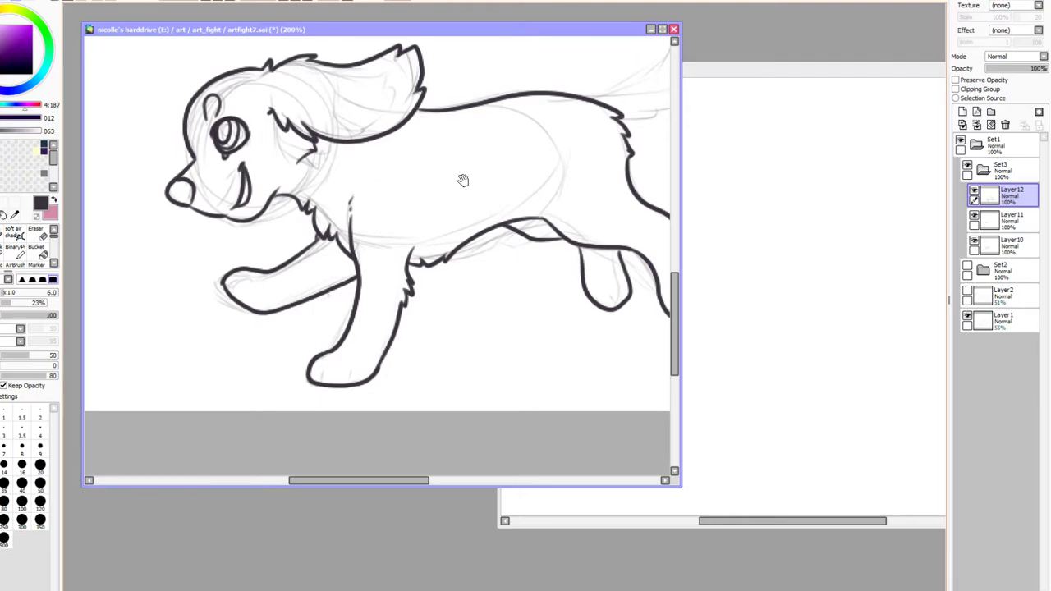
Ink short toe lines on the smaller dog's front and hind paws
{"action": "left_click_drag", "start_coordinate": [462, 178], "coordinate": [364, 201]}
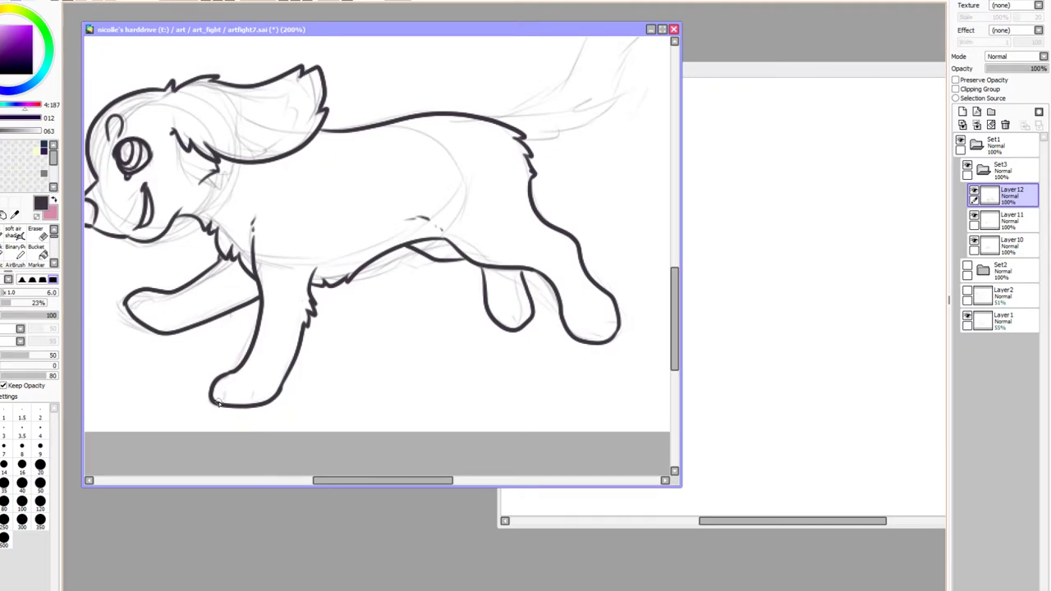
{"action": "mouse_move", "coordinate": [217, 402]}
{"action": "left_mouse_down"}
{"action": "mouse_move", "coordinate": [220, 388]}
{"action": "mouse_move", "coordinate": [235, 391]}
{"action": "left_mouse_up"}
{"action": "left_click_drag", "start_coordinate": [135, 304], "coordinate": [148, 306]}
{"action": "left_click_drag", "start_coordinate": [527, 315], "coordinate": [498, 324]}
{"action": "mouse_move", "coordinate": [586, 338]}
{"action": "left_mouse_down"}
{"action": "mouse_move", "coordinate": [579, 328]}
{"action": "mouse_move", "coordinate": [603, 327]}
{"action": "mouse_move", "coordinate": [607, 310]}
{"action": "left_mouse_up"}
{"action": "left_click_drag", "start_coordinate": [618, 328], "coordinate": [601, 318]}
Ink the smaller dog's raised furry tail and small crease marks above the back of its near front leg
{"action": "left_click_drag", "start_coordinate": [457, 124], "coordinate": [451, 187]}
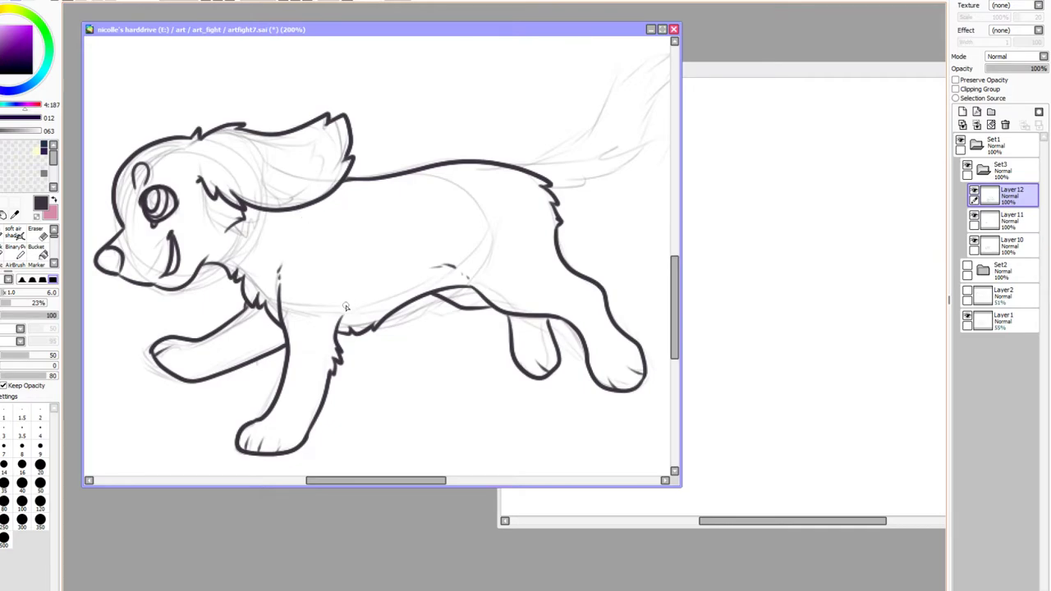
{"action": "key", "text": "space"}
{"action": "left_click_drag", "start_coordinate": [432, 227], "coordinate": [212, 369]}
{"action": "mouse_move", "coordinate": [329, 332]}
{"action": "left_mouse_down"}
{"action": "mouse_move", "coordinate": [369, 336]}
{"action": "mouse_move", "coordinate": [350, 328]}
{"action": "mouse_move", "coordinate": [376, 333]}
{"action": "mouse_move", "coordinate": [361, 326]}
{"action": "mouse_move", "coordinate": [383, 330]}
{"action": "mouse_move", "coordinate": [416, 311]}
{"action": "mouse_move", "coordinate": [440, 280]}
{"action": "mouse_move", "coordinate": [418, 289]}
{"action": "mouse_move", "coordinate": [475, 194]}
{"action": "mouse_move", "coordinate": [434, 194]}
{"action": "mouse_move", "coordinate": [408, 212]}
{"action": "mouse_move", "coordinate": [425, 201]}
{"action": "mouse_move", "coordinate": [367, 276]}
{"action": "mouse_move", "coordinate": [304, 307]}
{"action": "left_mouse_up"}
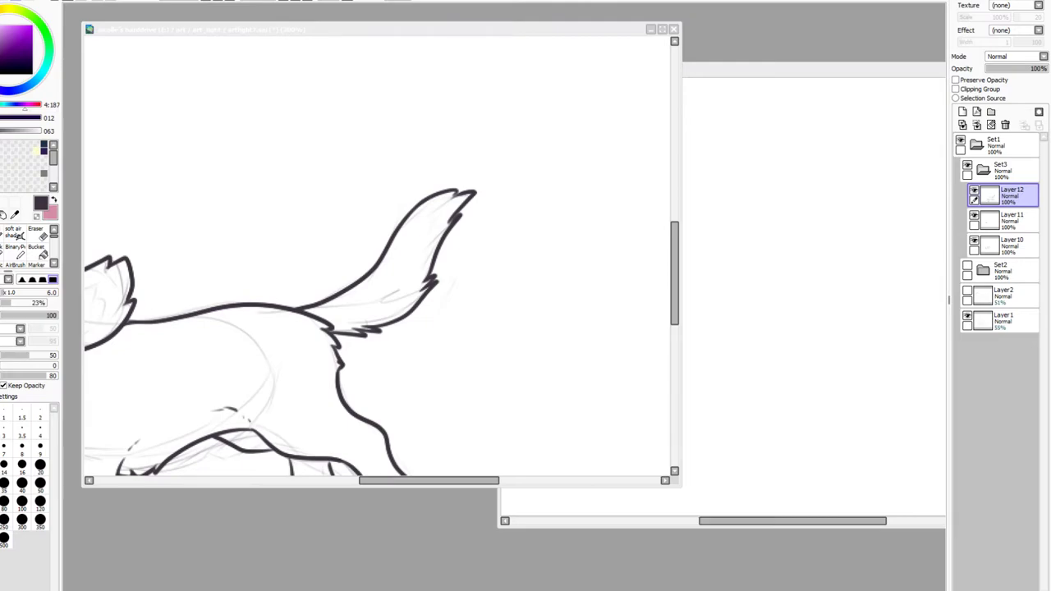
Check the smaller dog's line art against the large dog's by briefly showing Set2
{"action": "left_click", "coordinate": [208, 1]}
{"action": "left_click", "coordinate": [207, 1]}
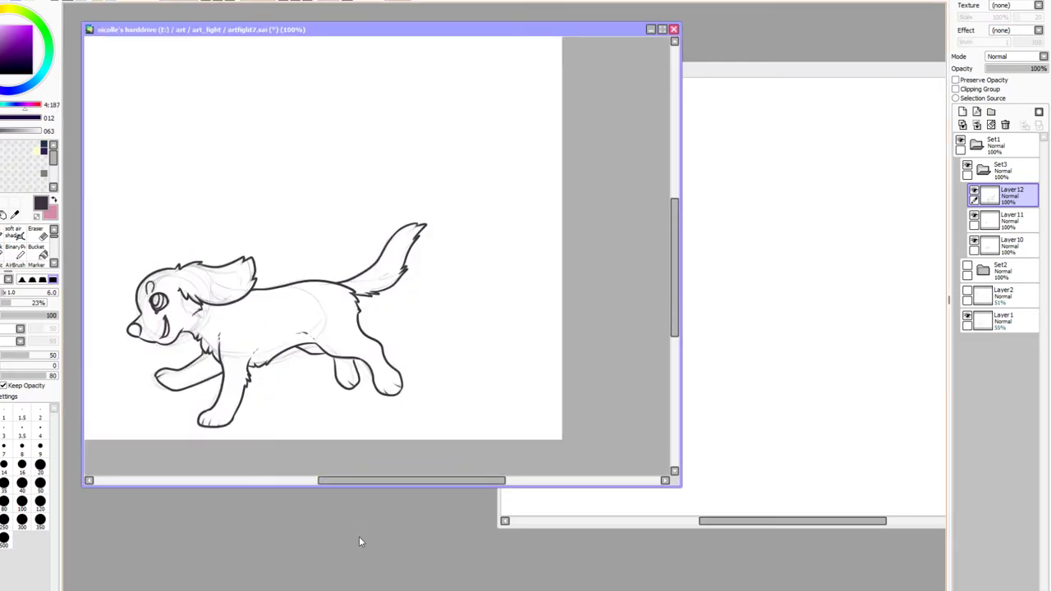
{"action": "left_click_drag", "start_coordinate": [331, 481], "coordinate": [304, 480]}
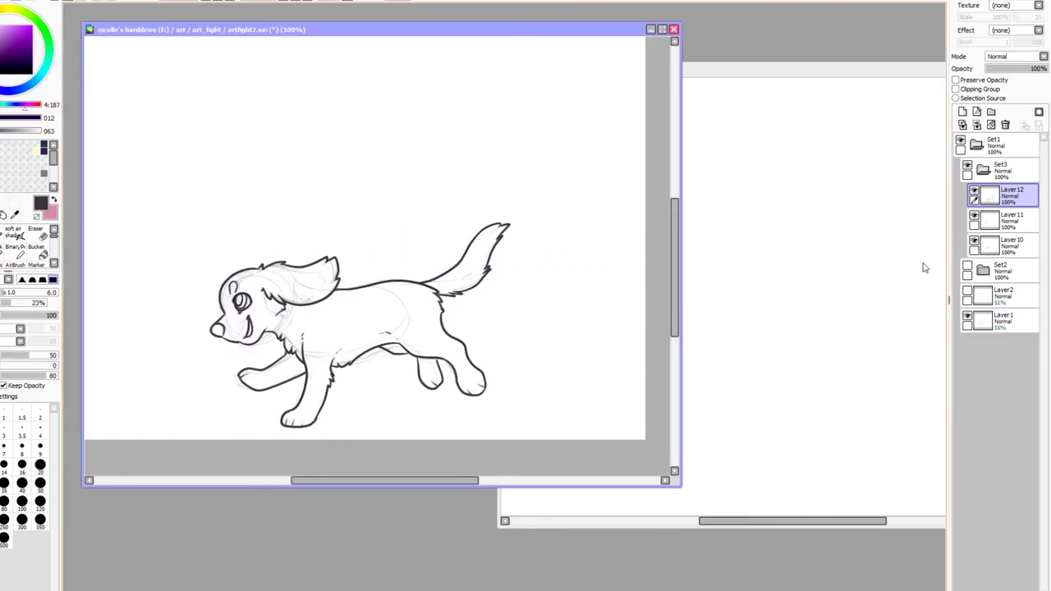
{"action": "left_click", "coordinate": [969, 274]}
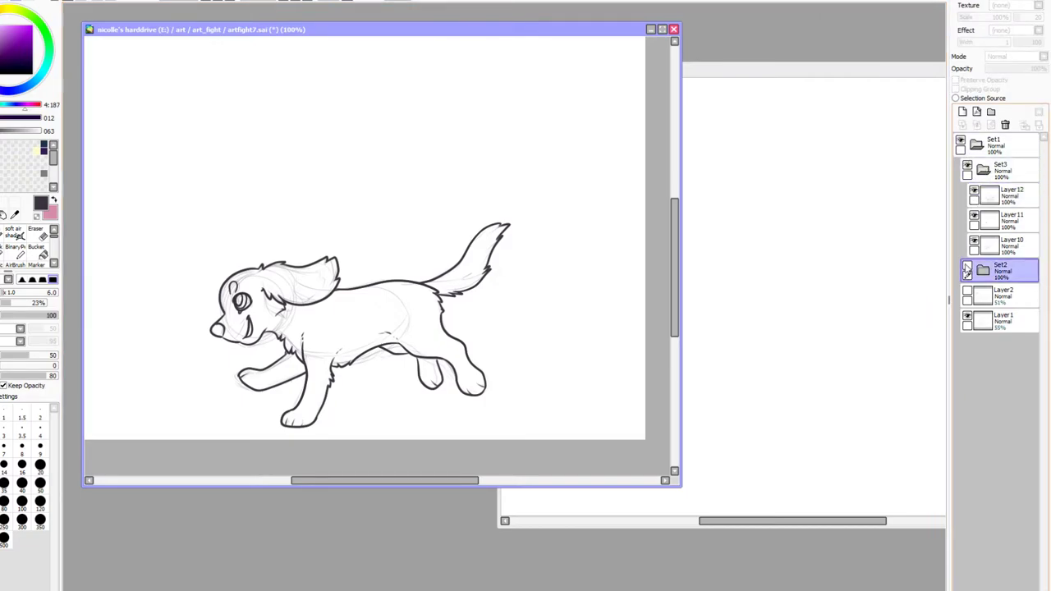
{"action": "left_click", "coordinate": [967, 270]}
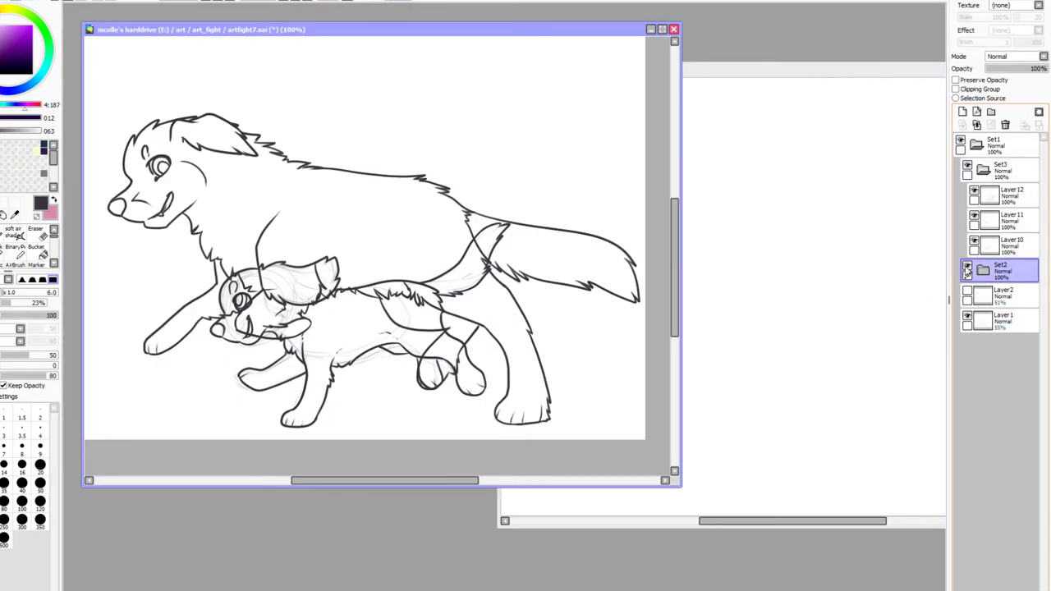
{"action": "left_click", "coordinate": [967, 269]}
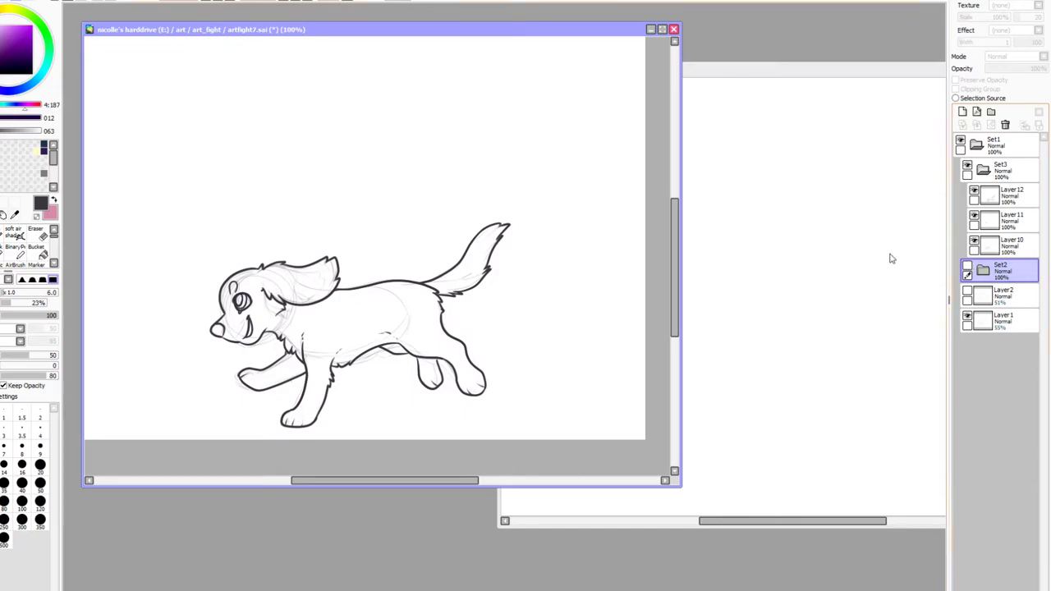
Add a new layer above Layer12 and ink three whisker dots on the smaller dog's muzzle
{"action": "left_click", "coordinate": [219, 1]}
{"action": "left_click", "coordinate": [219, 1]}
{"action": "left_click_drag", "start_coordinate": [219, 253], "coordinate": [300, 211]}
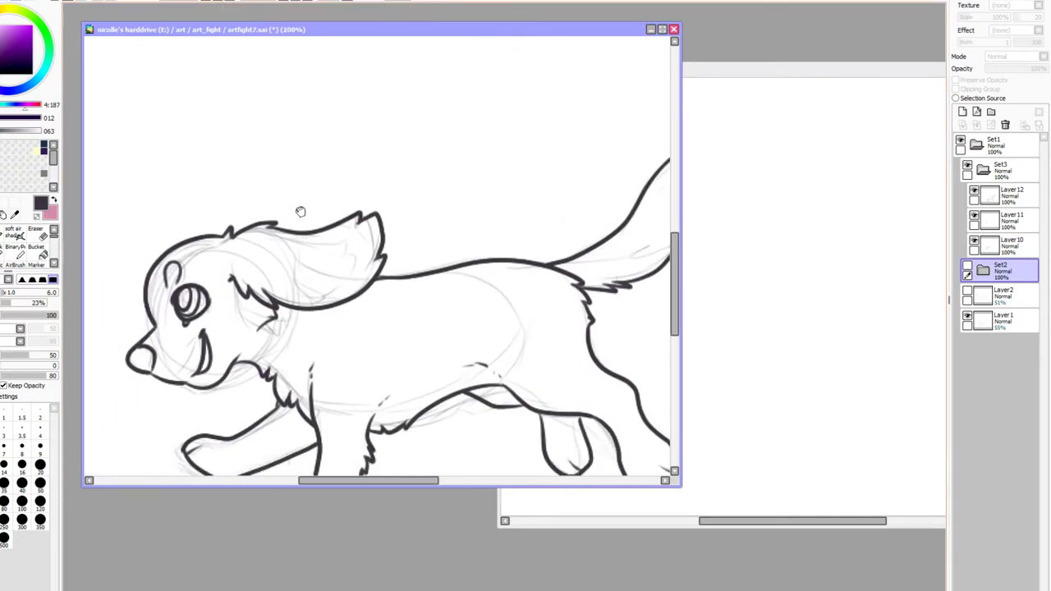
{"action": "left_click_drag", "start_coordinate": [205, 286], "coordinate": [296, 253]}
{"action": "left_click", "coordinate": [261, 335]}
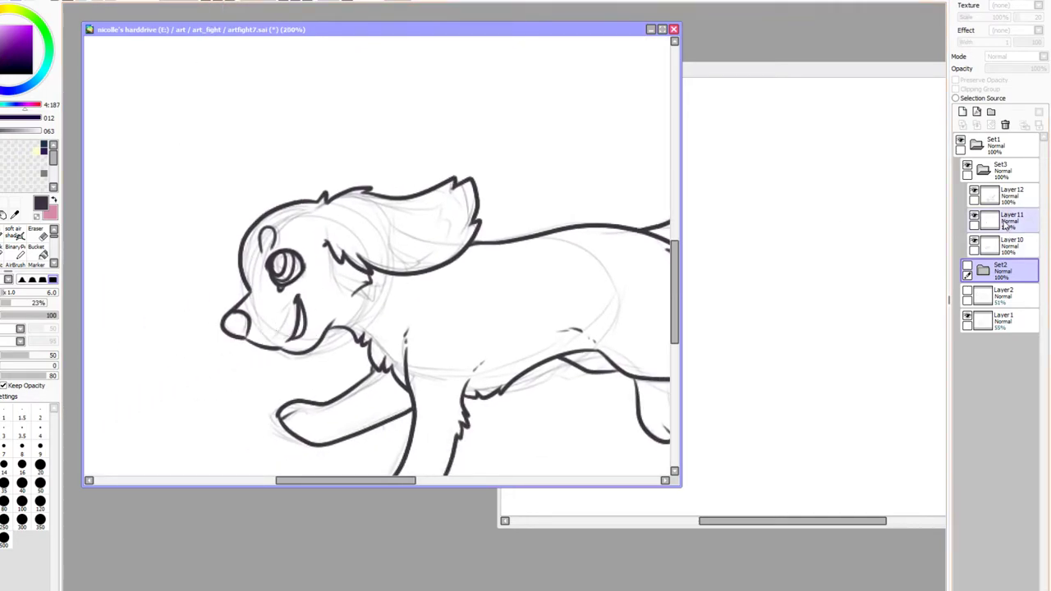
{"action": "left_click", "coordinate": [1008, 195]}
{"action": "left_click", "coordinate": [962, 113]}
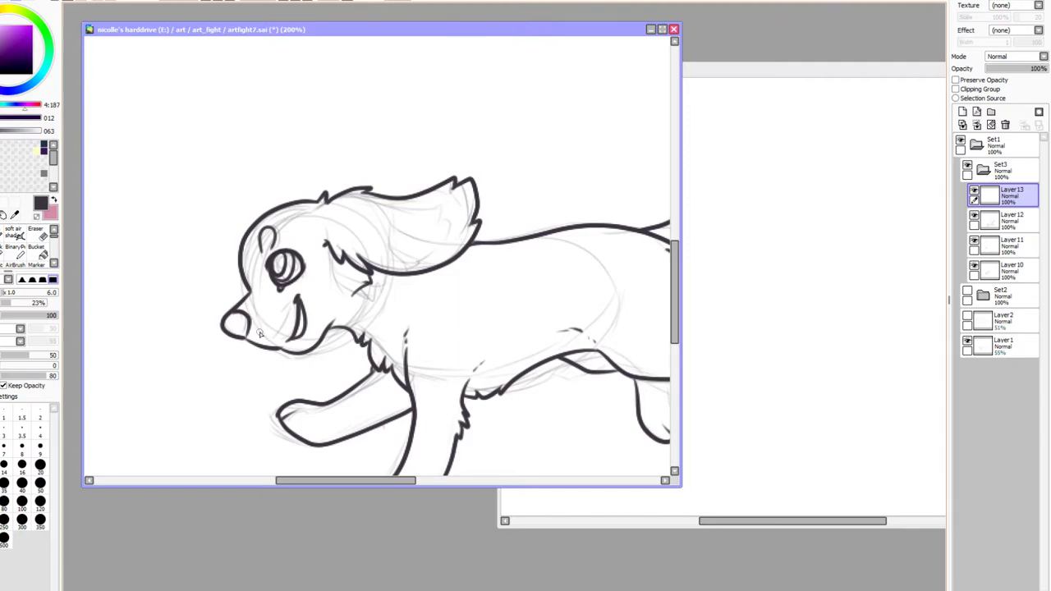
{"action": "left_click", "coordinate": [260, 320]}
{"action": "left_click", "coordinate": [263, 330]}
{"action": "left_click", "coordinate": [272, 327]}
Collapse and hide Set3, show Set2, and ink whisker dots on the large dog's muzzle on Layer6
{"action": "left_click", "coordinate": [1003, 168]}
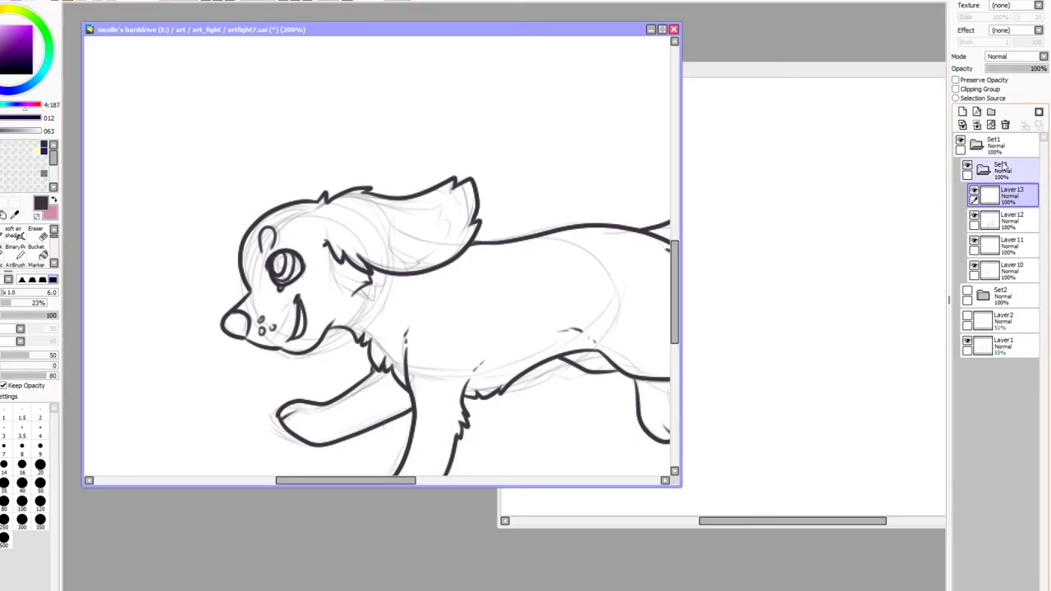
{"action": "left_click", "coordinate": [977, 169]}
{"action": "left_click", "coordinate": [967, 170]}
{"action": "left_click", "coordinate": [967, 194]}
{"action": "left_click", "coordinate": [983, 194]}
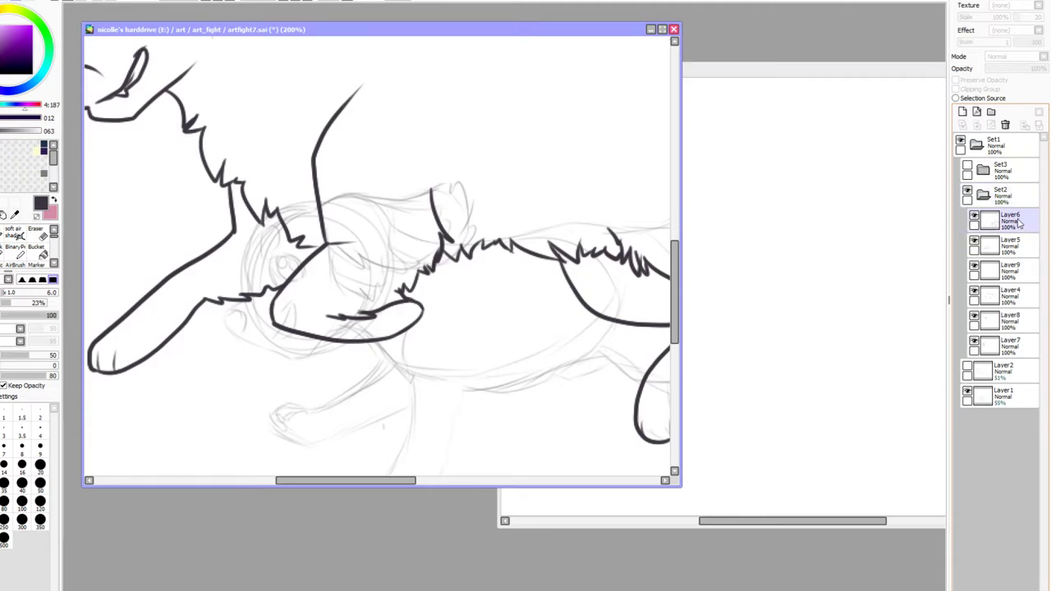
{"action": "left_click", "coordinate": [1003, 220]}
{"action": "left_click_drag", "start_coordinate": [279, 133], "coordinate": [401, 371]}
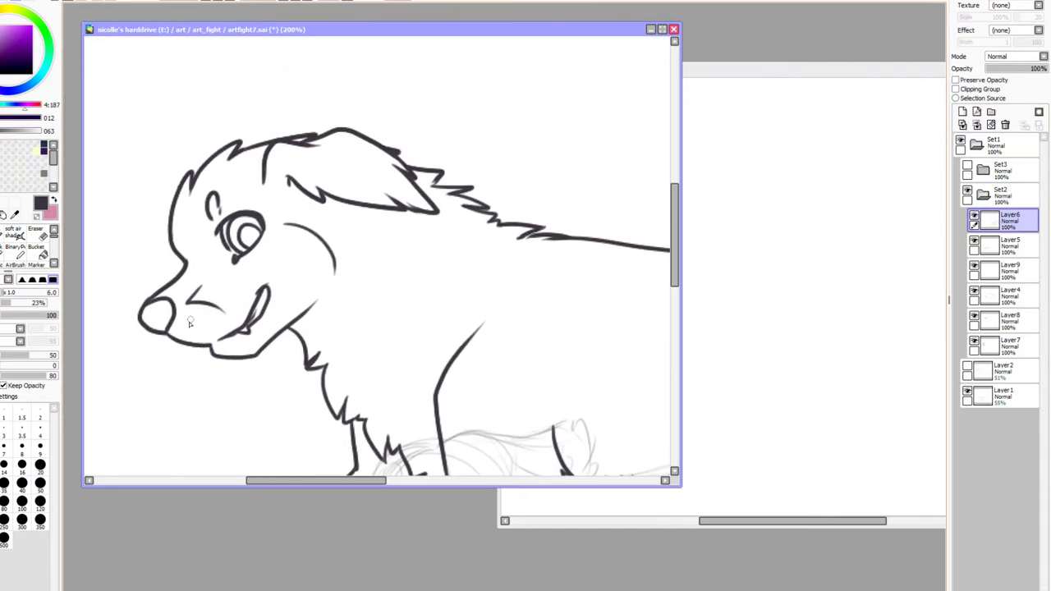
{"action": "mouse_move", "coordinate": [192, 318]}
{"action": "left_mouse_down"}
{"action": "mouse_move", "coordinate": [186, 333]}
{"action": "mouse_move", "coordinate": [201, 330]}
{"action": "left_mouse_up"}
Group the sketch layers Layer2 and Layer1 in a new layer set below Set2 and hide that set
{"action": "left_click", "coordinate": [206, 2]}
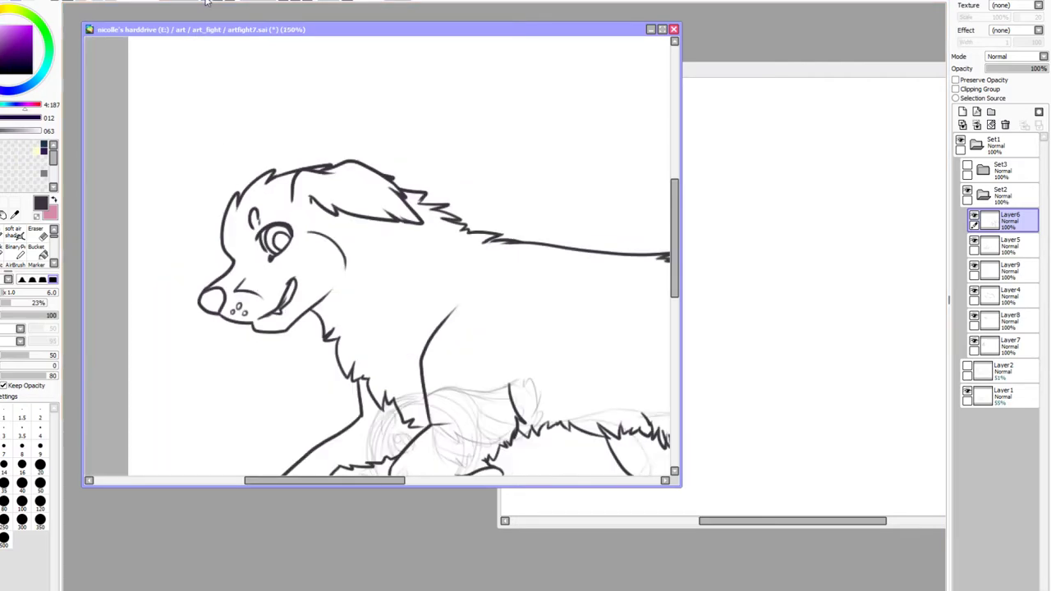
{"action": "left_click", "coordinate": [206, 2]}
{"action": "left_click", "coordinate": [206, 1]}
{"action": "key", "text": "ctrl+minus"}
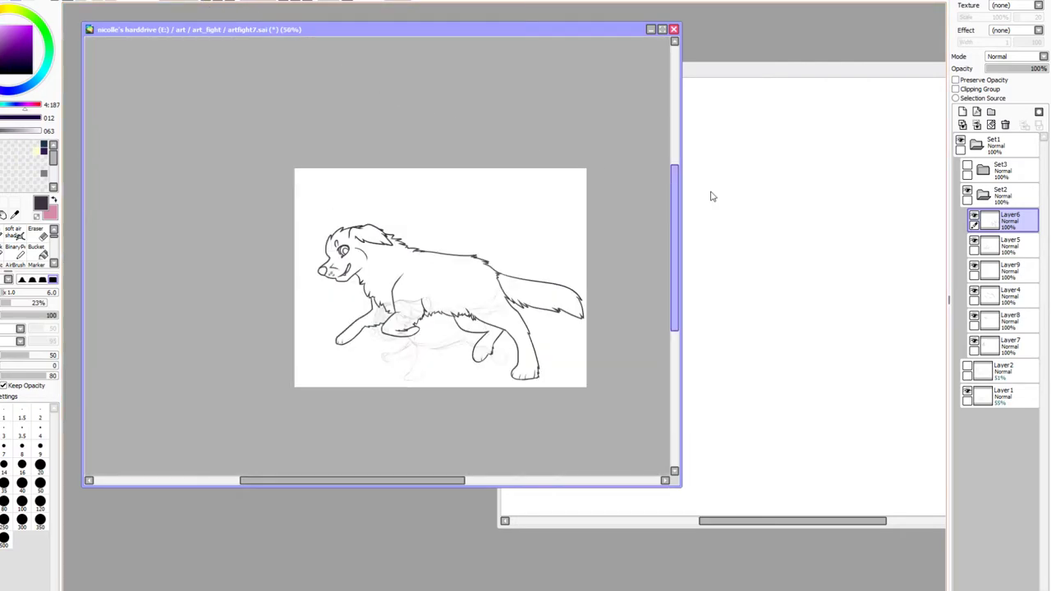
{"action": "left_click", "coordinate": [967, 367]}
{"action": "left_click", "coordinate": [967, 367]}
{"action": "left_click", "coordinate": [968, 367]}
{"action": "left_click", "coordinate": [1015, 372]}
{"action": "left_click", "coordinate": [990, 112]}
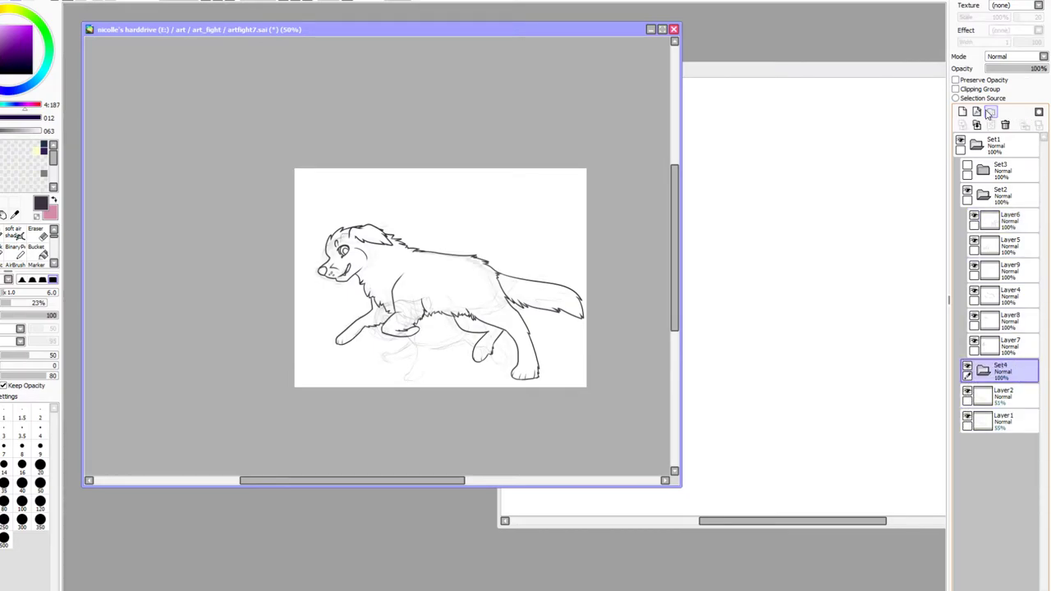
{"action": "left_click_drag", "start_coordinate": [1003, 387], "coordinate": [1007, 377]}
{"action": "left_click_drag", "start_coordinate": [1008, 417], "coordinate": [1005, 378]}
{"action": "left_click", "coordinate": [982, 370]}
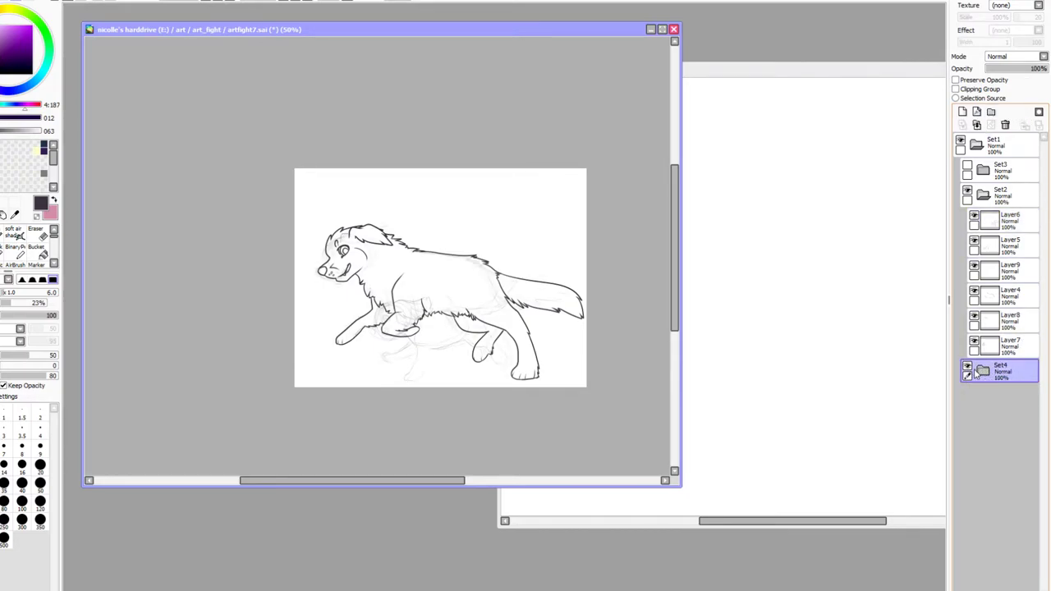
{"action": "left_click", "coordinate": [967, 367]}
Show Set3 and create a new top-level layer set above Set1
{"action": "left_click", "coordinate": [967, 169]}
{"action": "left_click", "coordinate": [1006, 172]}
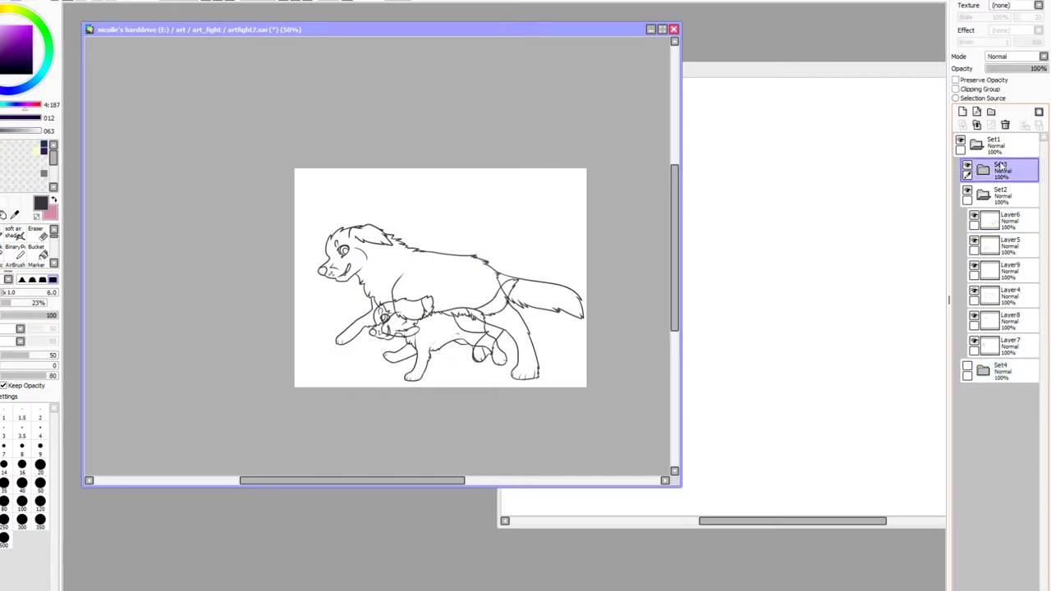
{"action": "left_click", "coordinate": [994, 144]}
{"action": "left_click", "coordinate": [975, 144]}
{"action": "left_click", "coordinate": [990, 111]}
{"action": "left_click", "coordinate": [976, 170]}
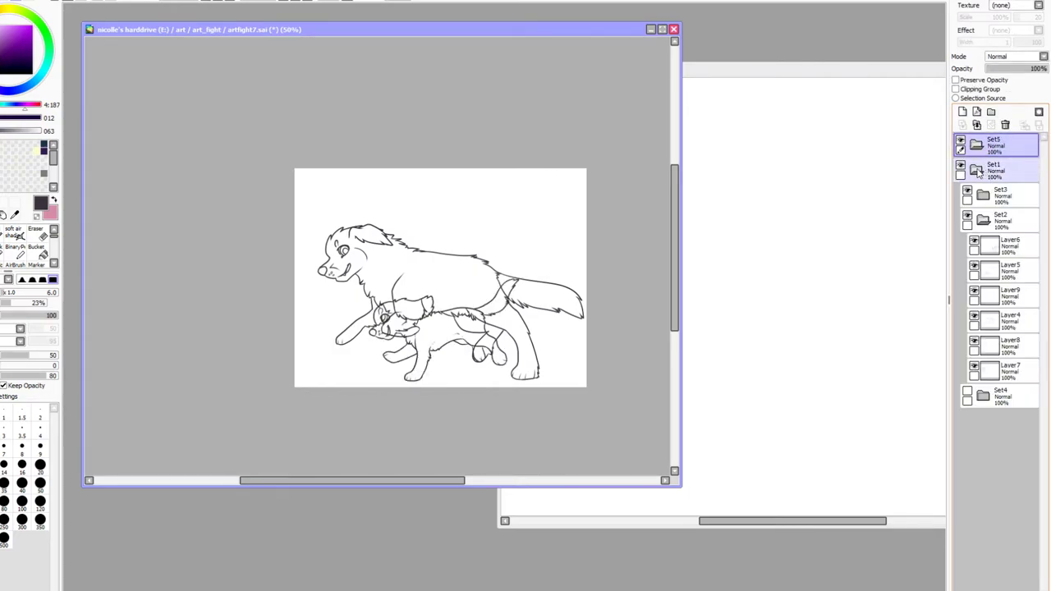
Merge Set3 into a single layer and copy the smaller dog's flattened line art
{"action": "left_click", "coordinate": [967, 193]}
{"action": "left_click", "coordinate": [967, 191]}
{"action": "left_click", "coordinate": [1006, 194]}
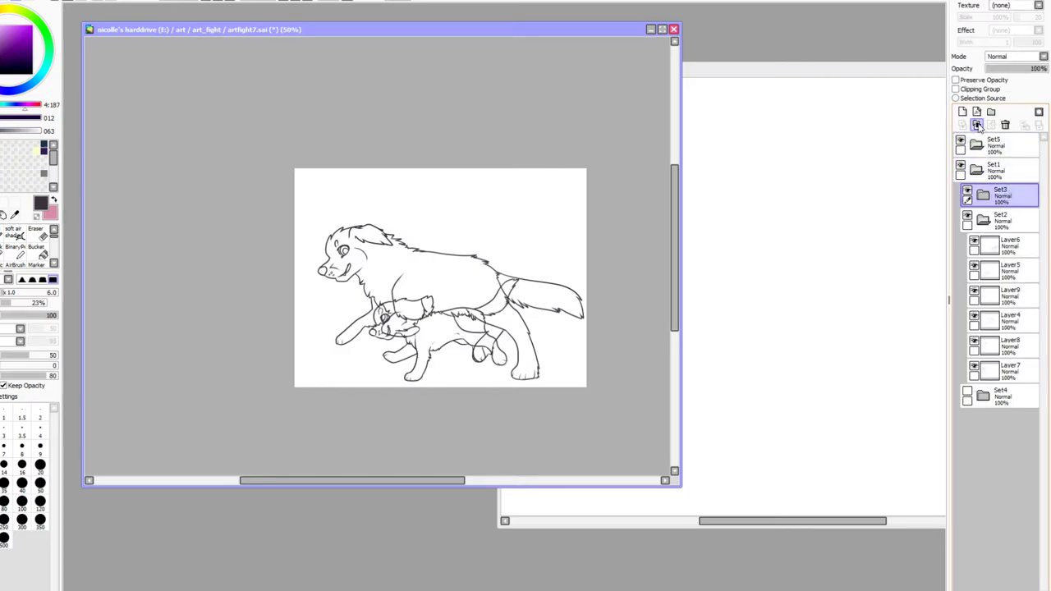
{"action": "left_click", "coordinate": [976, 125]}
{"action": "key", "text": "ctrl+t"}
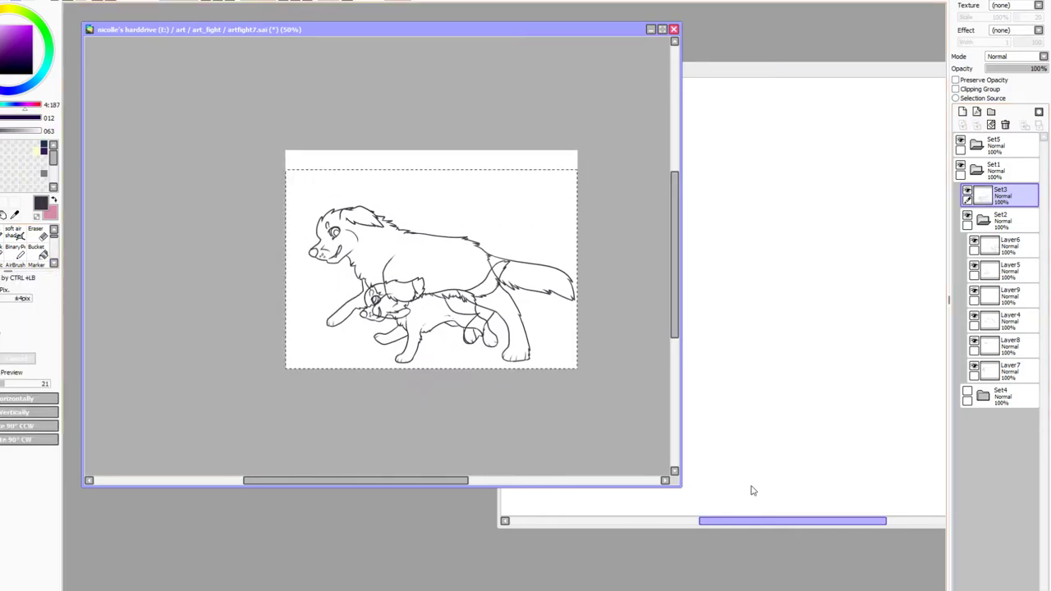
Undo the trial paste and the merge of Set3, and place the smaller dog's flattened copy on a new layer inside Set5
{"action": "left_click", "coordinate": [1000, 152]}
{"action": "key", "text": "ctrl+v"}
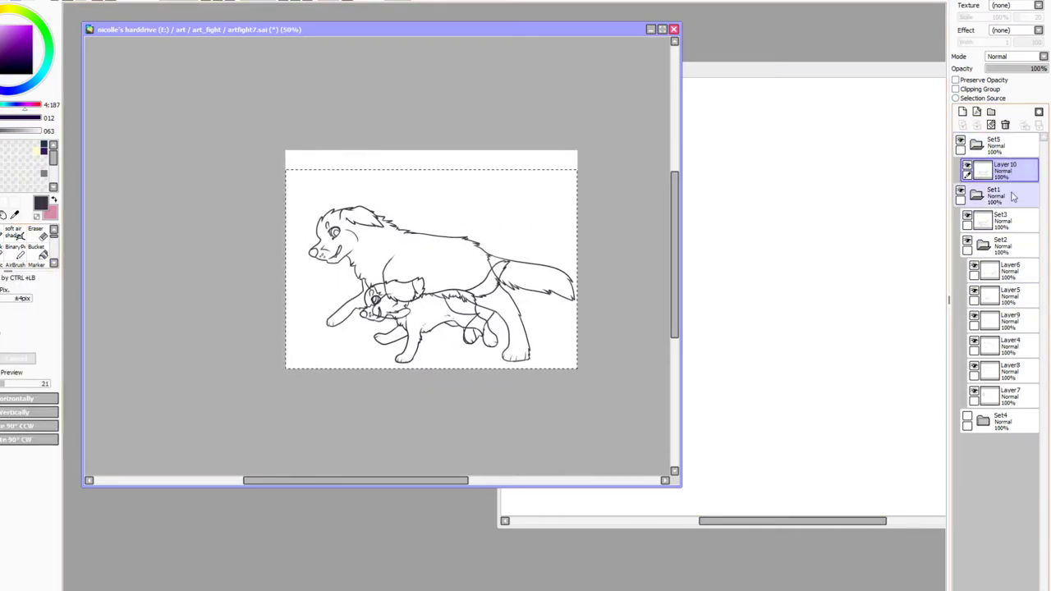
{"action": "key", "text": "ctrl+z"}
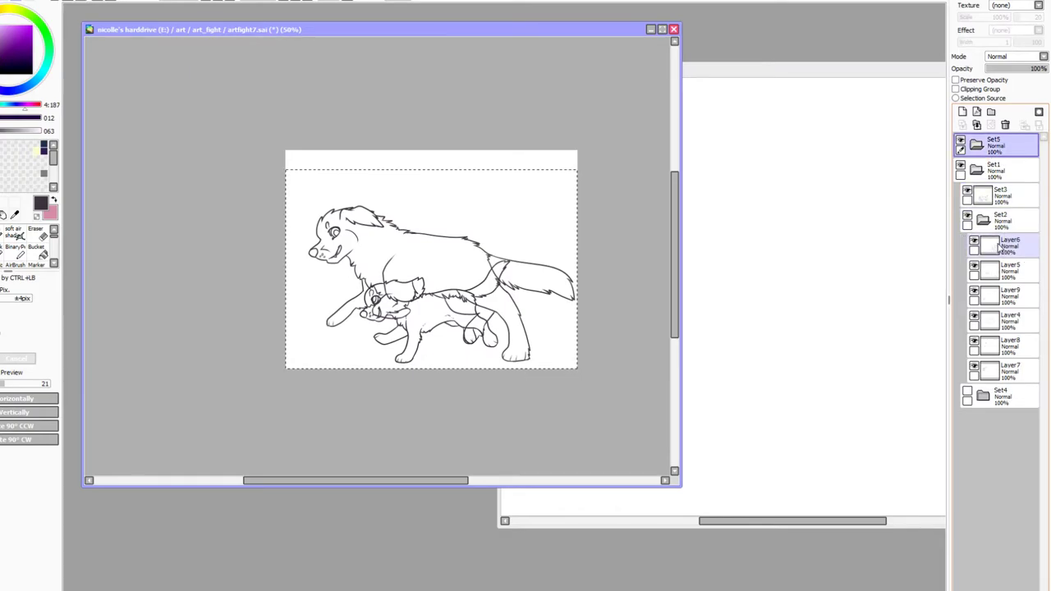
{"action": "left_click", "coordinate": [1018, 198]}
{"action": "key", "text": "ctrl+z"}
{"action": "key", "text": "ctrl+z"}
{"action": "left_click", "coordinate": [994, 146]}
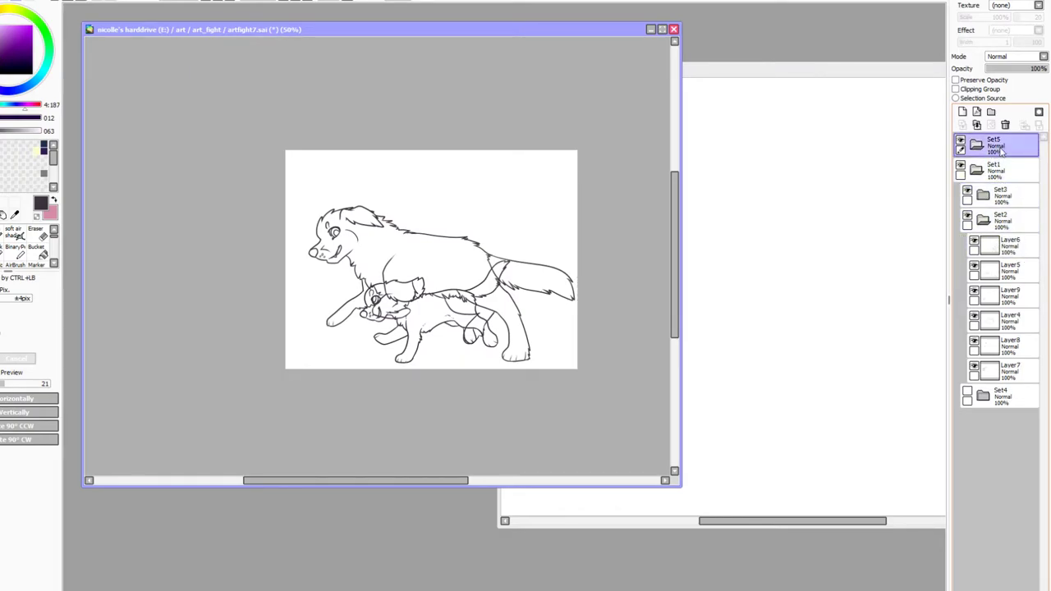
{"action": "left_click", "coordinate": [962, 111]}
Flatten Set2 into a single layer and copy the larger dog's merged line art
{"action": "left_click", "coordinate": [987, 245]}
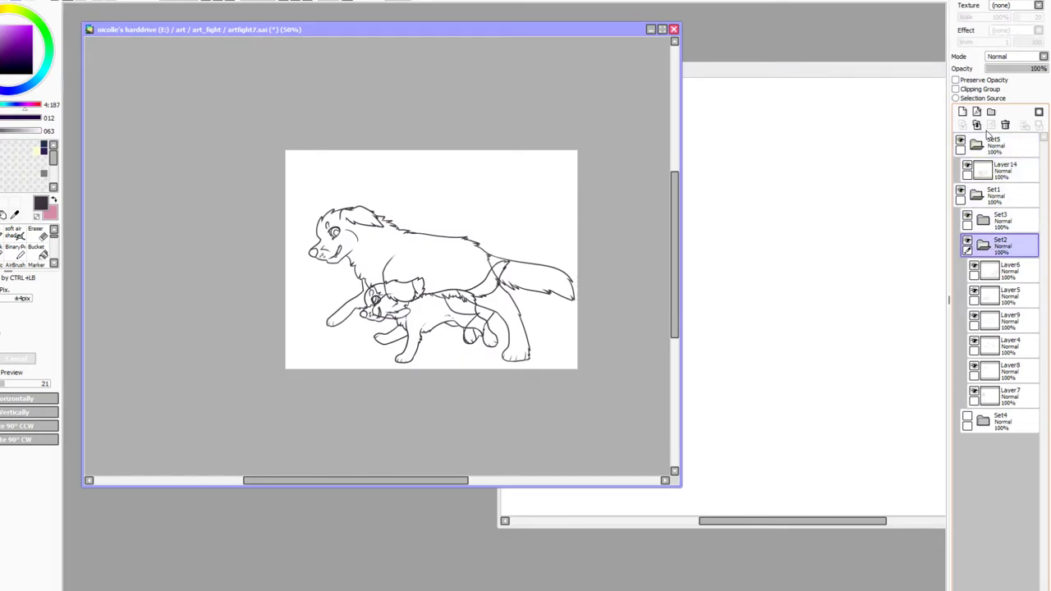
{"action": "left_click", "coordinate": [984, 245]}
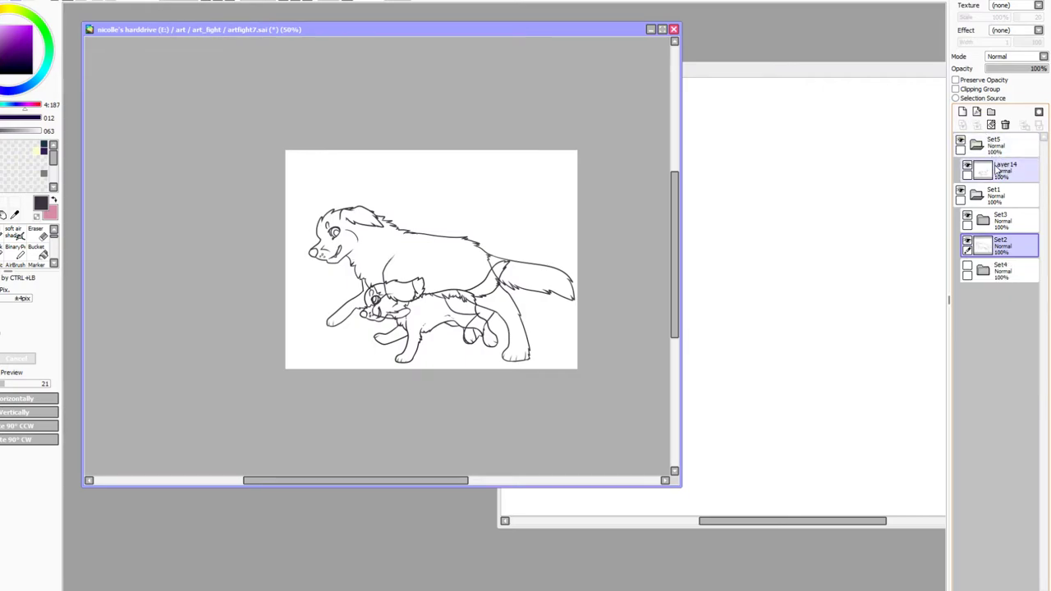
{"action": "left_click_drag", "start_coordinate": [246, 128], "coordinate": [722, 502]}
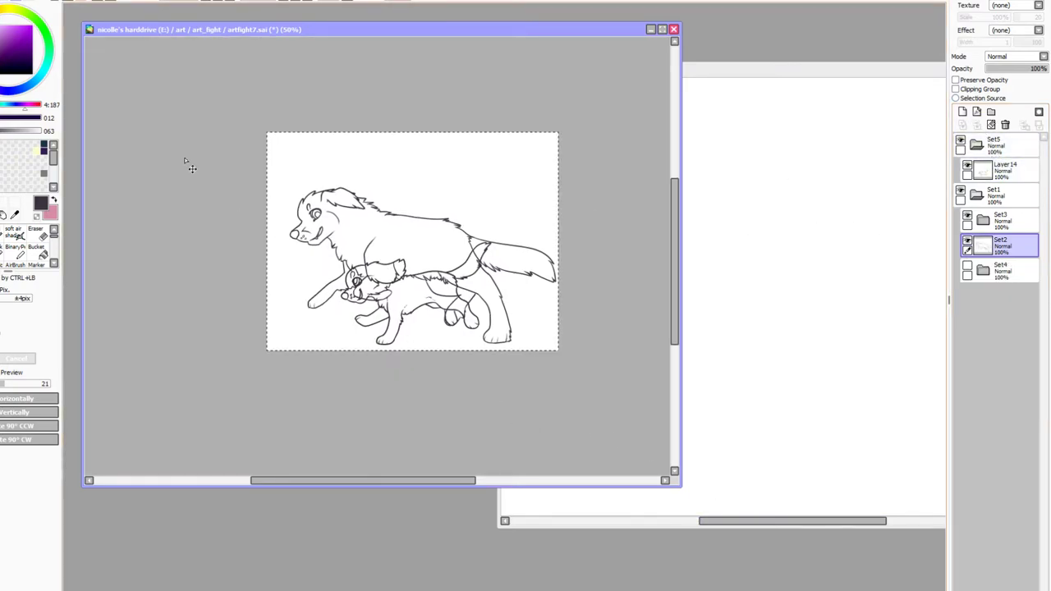
{"action": "key", "text": "ctrl+d"}
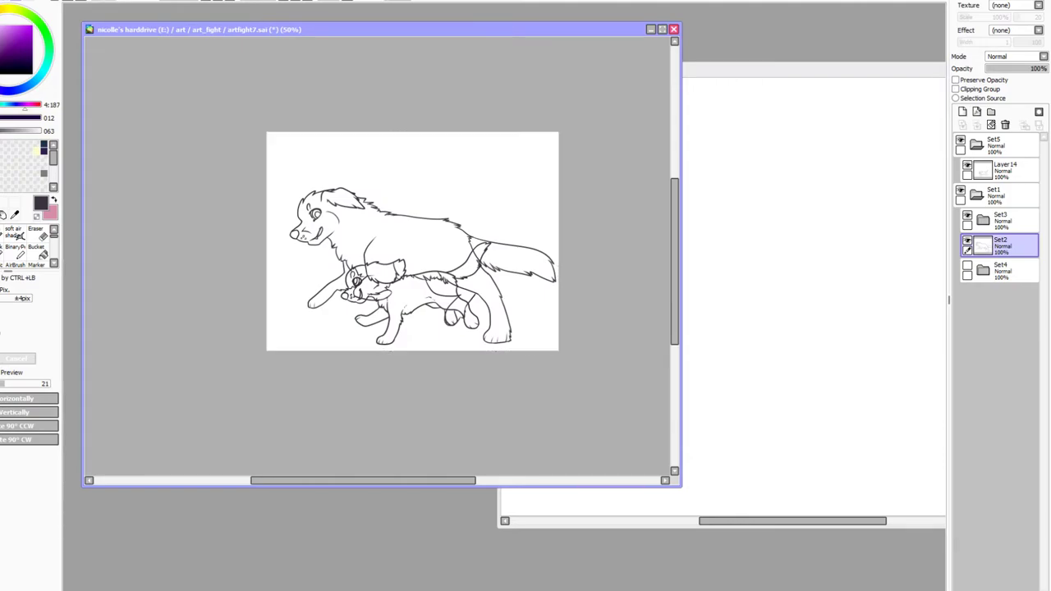
Undo the merge of Set2, then preserve opacity on Set1, collapse it and hide it
{"action": "left_click", "coordinate": [983, 245]}
{"action": "left_click", "coordinate": [998, 194]}
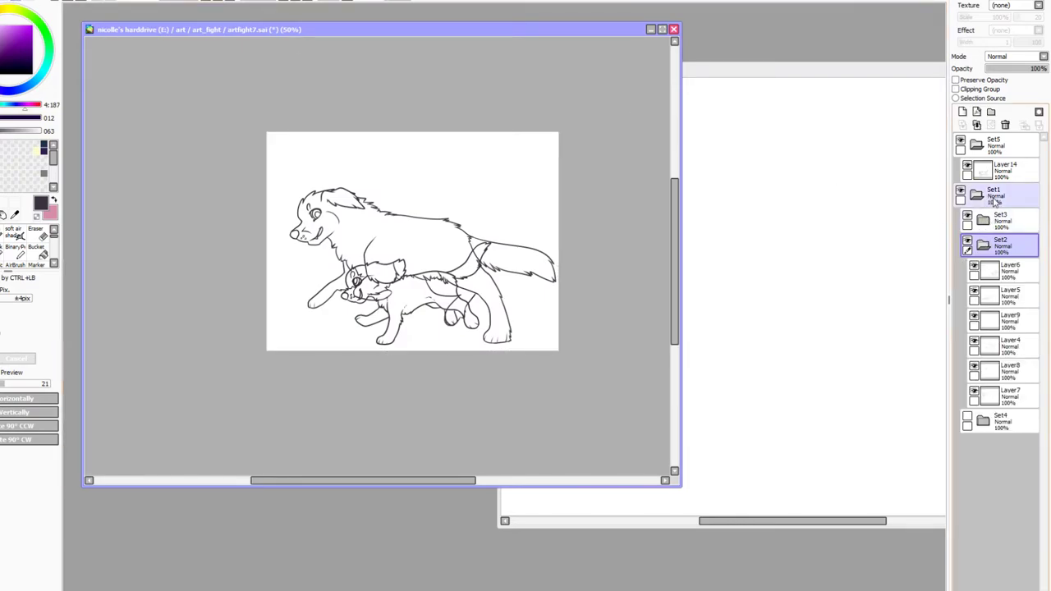
{"action": "left_click", "coordinate": [956, 80]}
{"action": "left_click", "coordinate": [976, 195]}
{"action": "left_click", "coordinate": [961, 191]}
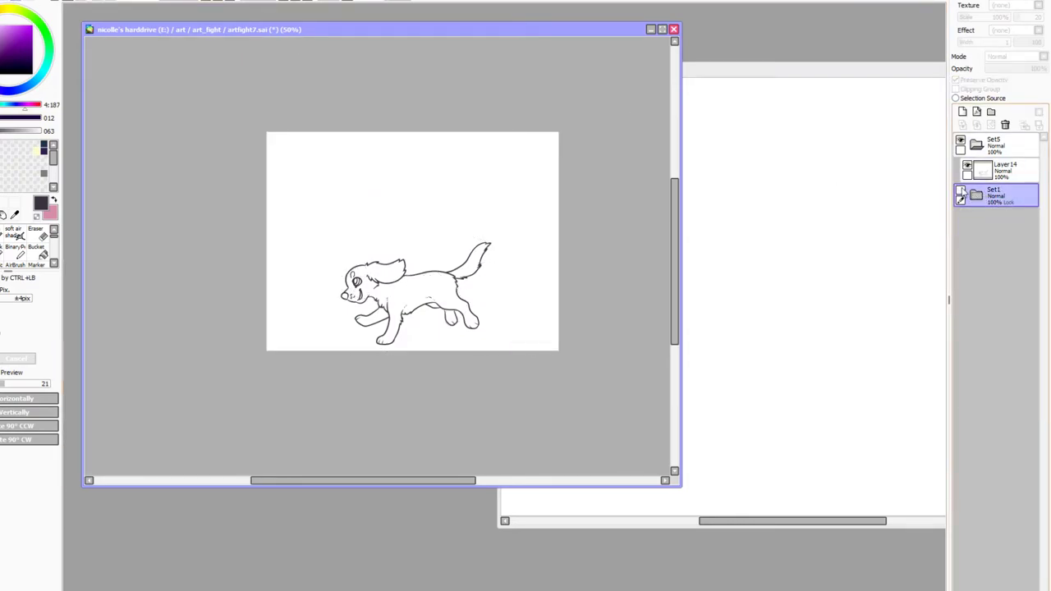
Paste the larger dog's line art above Layer14 in Set5 and put a new layer set beneath each line art layer
{"action": "left_click", "coordinate": [1029, 174]}
{"action": "key", "text": "ctrl+v"}
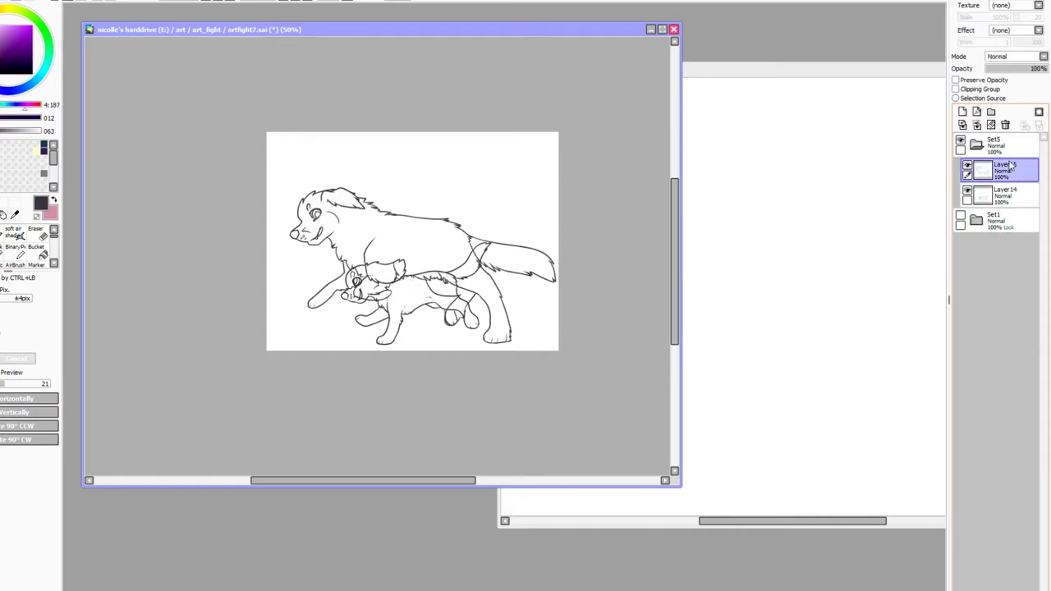
{"action": "left_click", "coordinate": [990, 112]}
{"action": "left_click", "coordinate": [990, 111]}
{"action": "left_click_drag", "start_coordinate": [1002, 195], "coordinate": [997, 165]}
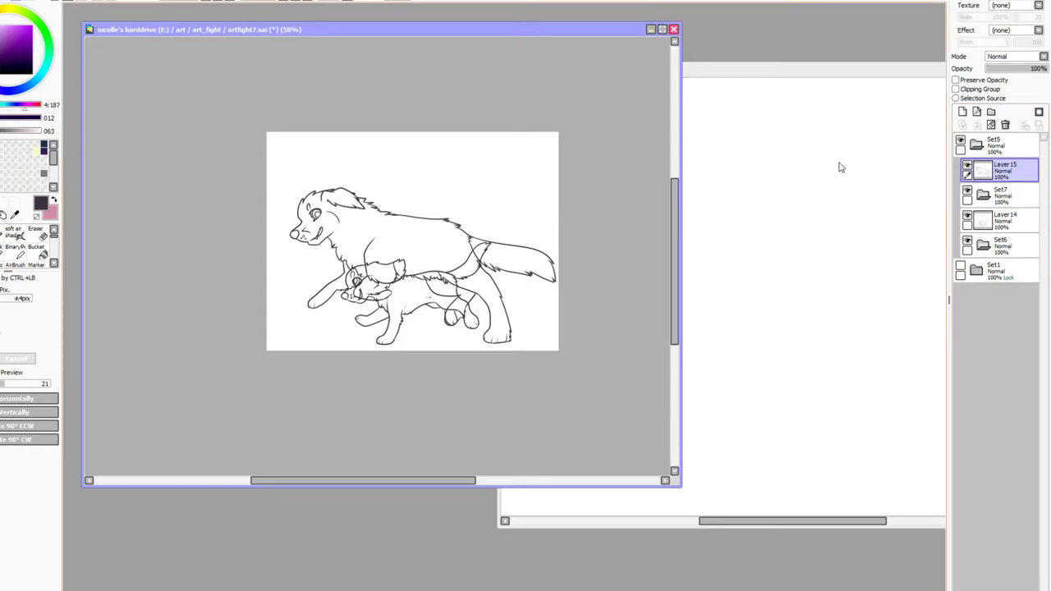
Preserve opacity on Layer15 and Layer14, and swap them so the smaller dog's line art sits above Set7
{"action": "left_click", "coordinate": [956, 80]}
{"action": "left_click", "coordinate": [1006, 219]}
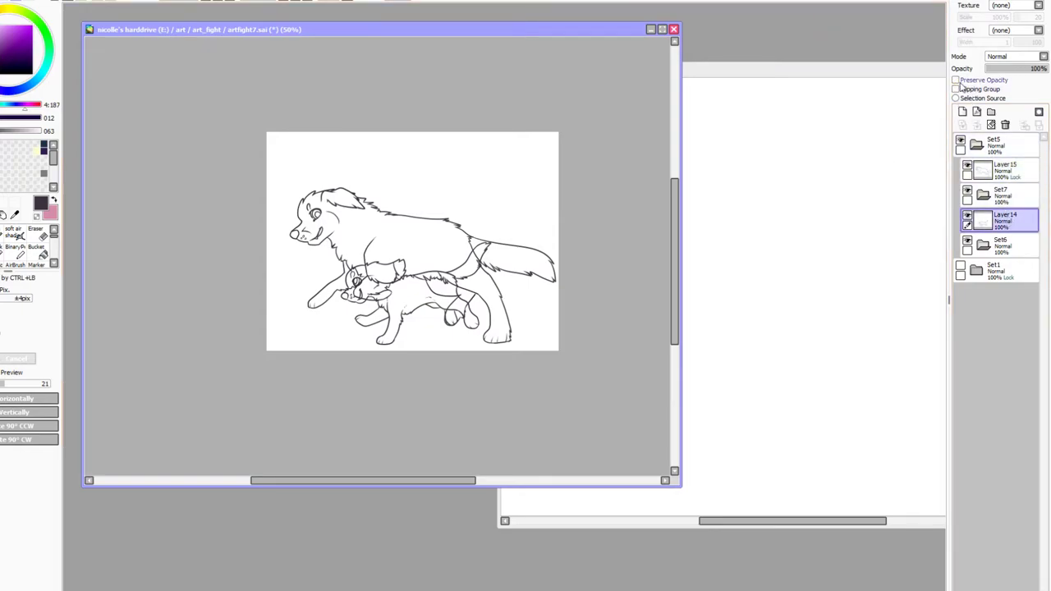
{"action": "left_click", "coordinate": [956, 80]}
{"action": "mouse_move", "coordinate": [1016, 218]}
{"action": "left_mouse_down"}
{"action": "mouse_move", "coordinate": [1014, 164]}
{"action": "mouse_move", "coordinate": [1006, 224]}
{"action": "left_mouse_up"}
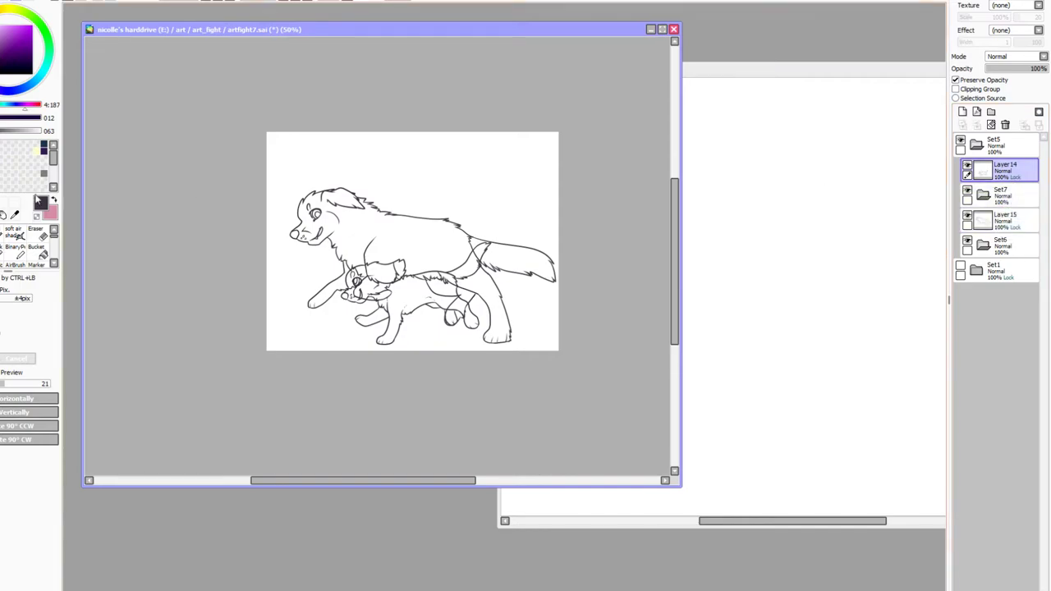
Select the smaller dog's body, front leg and tail areas on Layer14 with the Magic Wand
{"action": "key", "text": "w"}
{"action": "left_click", "coordinate": [387, 298]}
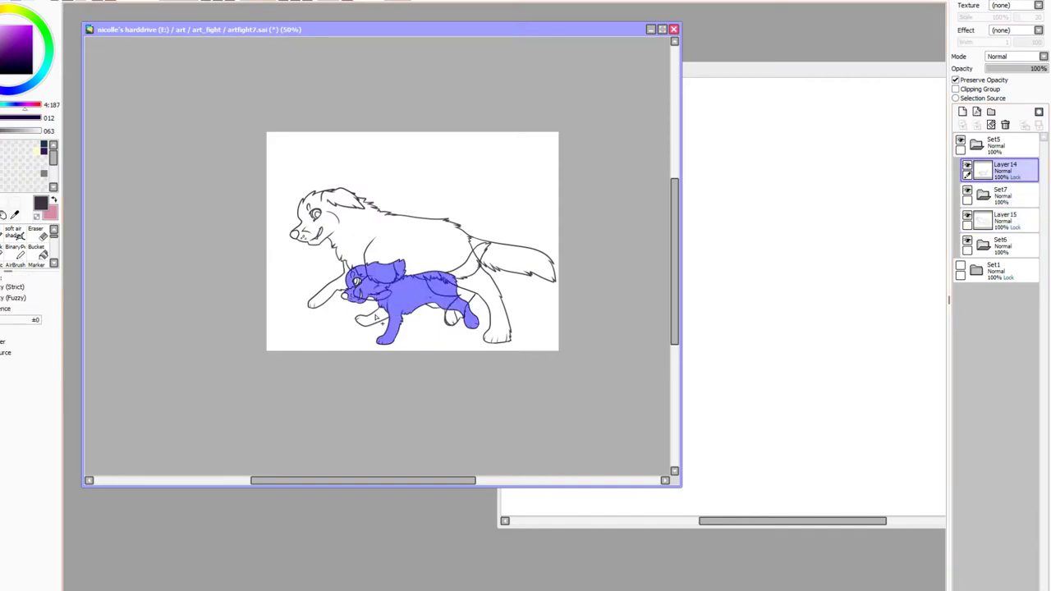
{"action": "left_click", "coordinate": [376, 318]}
{"action": "left_click", "coordinate": [472, 268]}
Add a new layer inside Set7 and bucket-fill the smaller dog's selected body with purple
{"action": "left_click", "coordinate": [1006, 196]}
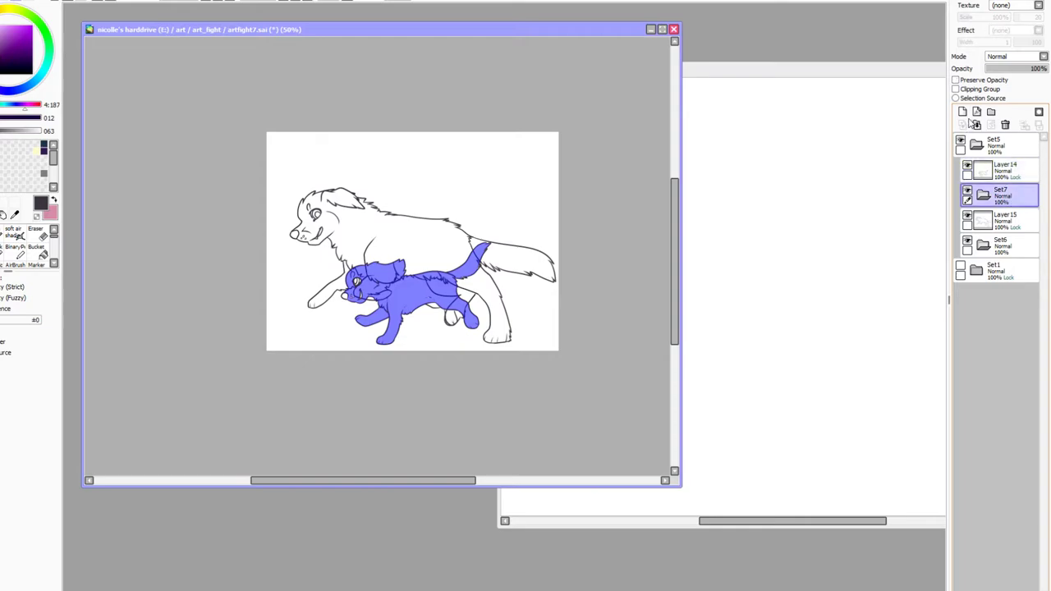
{"action": "left_click", "coordinate": [968, 118]}
{"action": "left_click", "coordinate": [10, 44]}
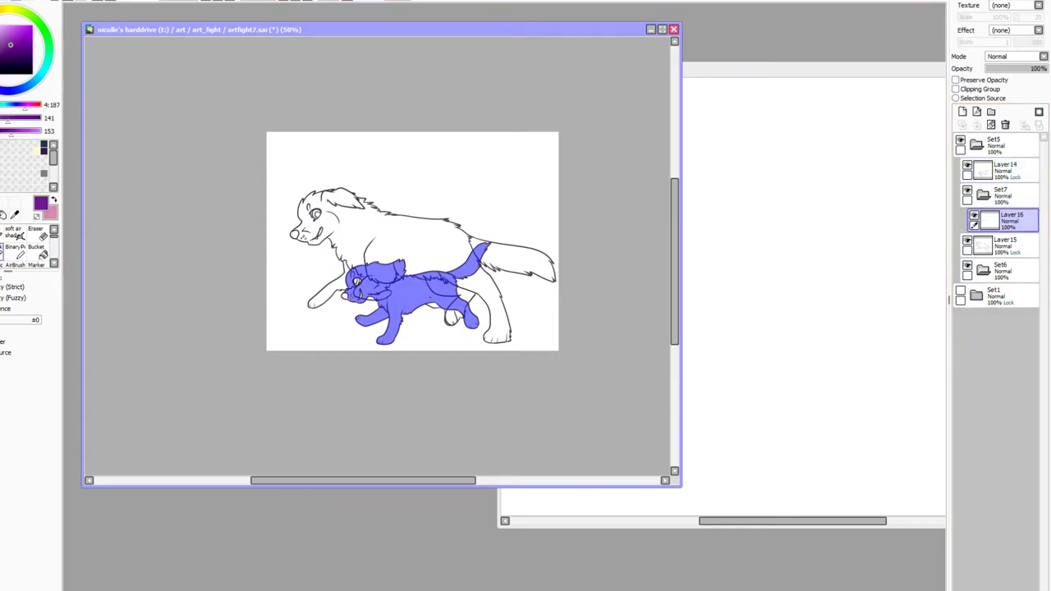
{"action": "left_click", "coordinate": [37, 252]}
{"action": "left_click", "coordinate": [392, 289]}
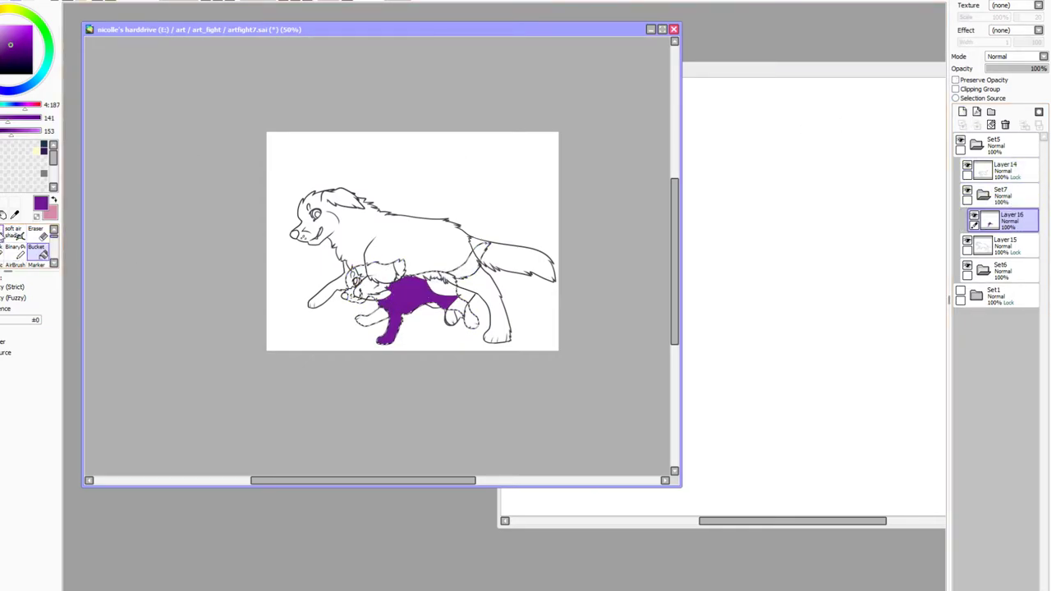
Paint the rest of the smaller dog's selection purple with a size 500 brush and clear the selection
{"action": "left_click", "coordinate": [3, 234]}
{"action": "left_click", "coordinate": [4, 498]}
{"action": "left_click_drag", "start_coordinate": [424, 258], "coordinate": [369, 274]}
{"action": "mouse_move", "coordinate": [316, 309]}
{"action": "left_mouse_down"}
{"action": "mouse_move", "coordinate": [430, 301]}
{"action": "mouse_move", "coordinate": [565, 230]}
{"action": "mouse_move", "coordinate": [352, 350]}
{"action": "mouse_move", "coordinate": [468, 317]}
{"action": "left_mouse_up"}
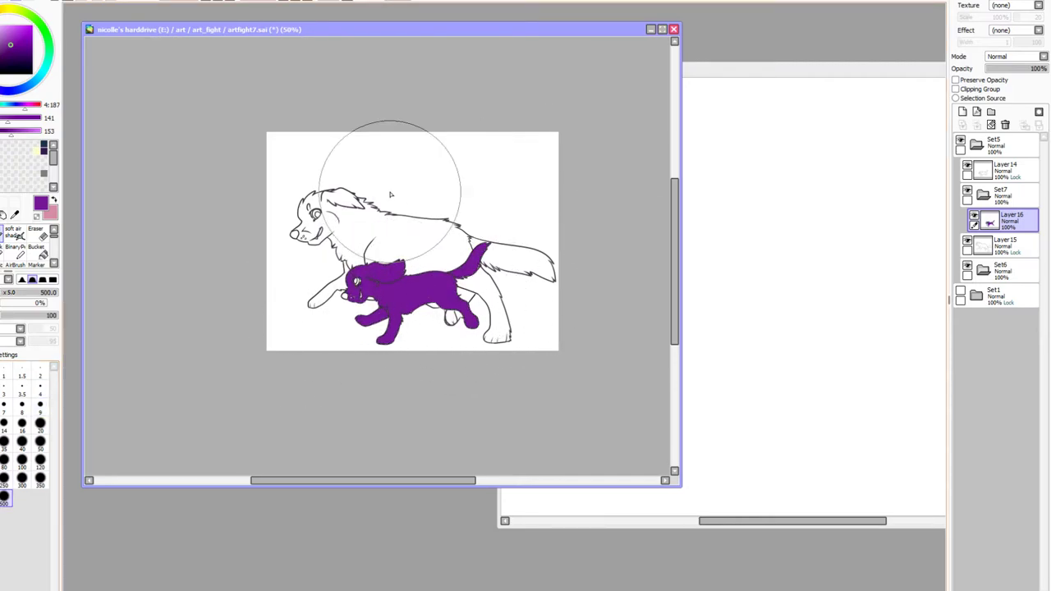
Cover the unfilled gaps around the smaller dog's ear with purple, using a size 9 brush
{"action": "left_click", "coordinate": [219, 2]}
{"action": "left_click", "coordinate": [220, 2]}
{"action": "left_click", "coordinate": [219, 2]}
{"action": "left_click", "coordinate": [220, 2]}
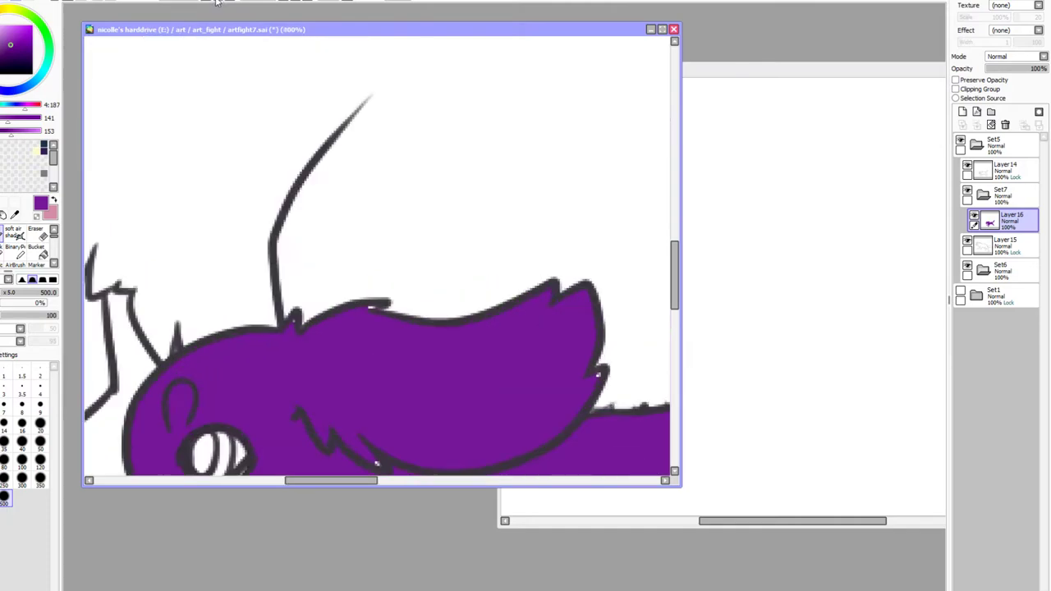
{"action": "left_click", "coordinate": [39, 404]}
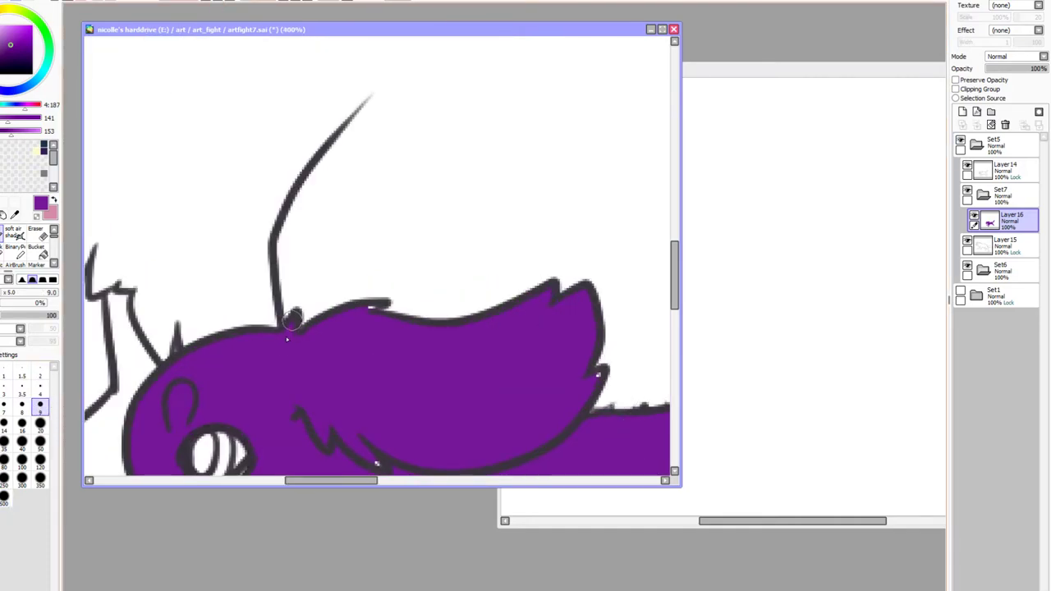
{"action": "left_click", "coordinate": [371, 305]}
{"action": "left_click", "coordinate": [375, 464]}
Fill the smaller dog's muzzle spots, mouth and nose with purple at brush size 9, and its eye at size 20
{"action": "mouse_move", "coordinate": [414, 445]}
{"action": "left_mouse_down"}
{"action": "mouse_move", "coordinate": [419, 277]}
{"action": "mouse_move", "coordinate": [526, 132]}
{"action": "left_mouse_up"}
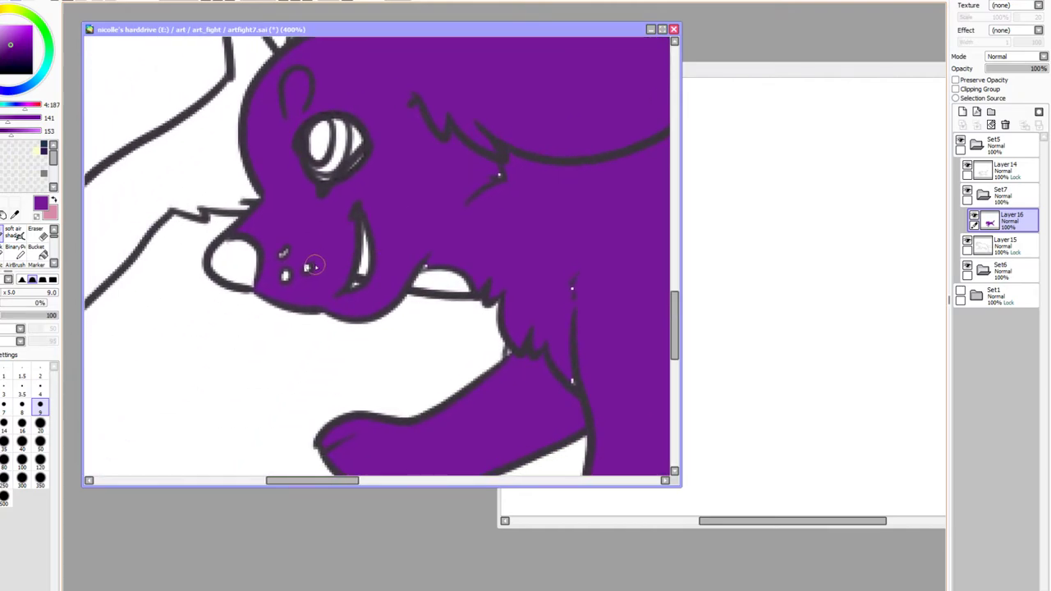
{"action": "mouse_move", "coordinate": [285, 247]}
{"action": "left_mouse_down"}
{"action": "mouse_move", "coordinate": [280, 288]}
{"action": "mouse_move", "coordinate": [310, 264]}
{"action": "left_mouse_up"}
{"action": "left_click_drag", "start_coordinate": [362, 215], "coordinate": [350, 284]}
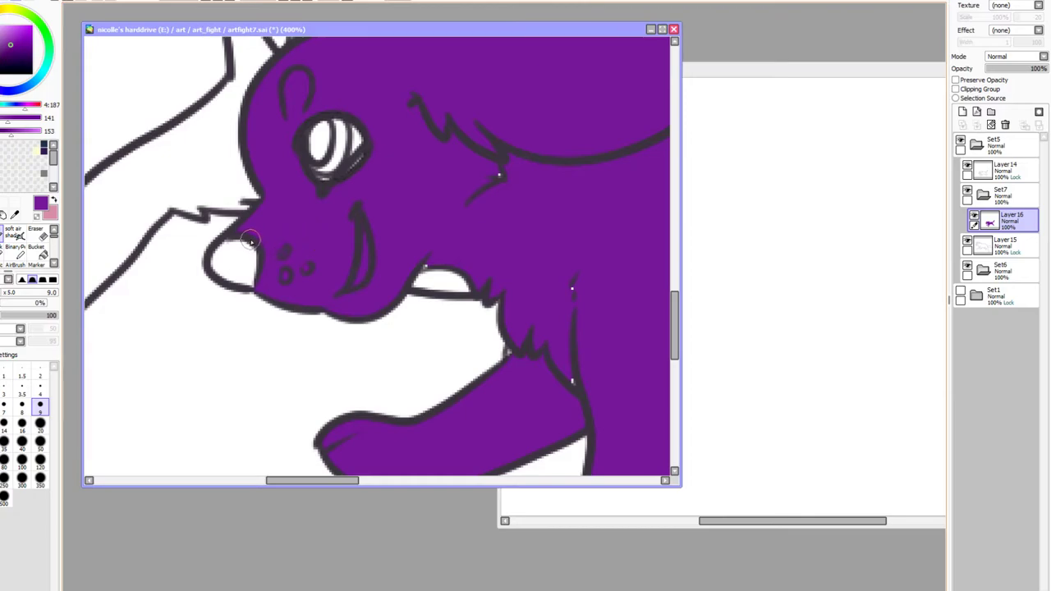
{"action": "mouse_move", "coordinate": [232, 241]}
{"action": "left_mouse_down"}
{"action": "mouse_move", "coordinate": [222, 267]}
{"action": "mouse_move", "coordinate": [257, 281]}
{"action": "mouse_move", "coordinate": [215, 261]}
{"action": "mouse_move", "coordinate": [255, 250]}
{"action": "left_mouse_up"}
{"action": "left_click", "coordinate": [39, 423]}
{"action": "mouse_move", "coordinate": [375, 113]}
{"action": "left_mouse_down"}
{"action": "mouse_move", "coordinate": [319, 188]}
{"action": "mouse_move", "coordinate": [358, 152]}
{"action": "mouse_move", "coordinate": [355, 128]}
{"action": "mouse_move", "coordinate": [318, 173]}
{"action": "mouse_move", "coordinate": [335, 128]}
{"action": "mouse_move", "coordinate": [292, 172]}
{"action": "left_mouse_up"}
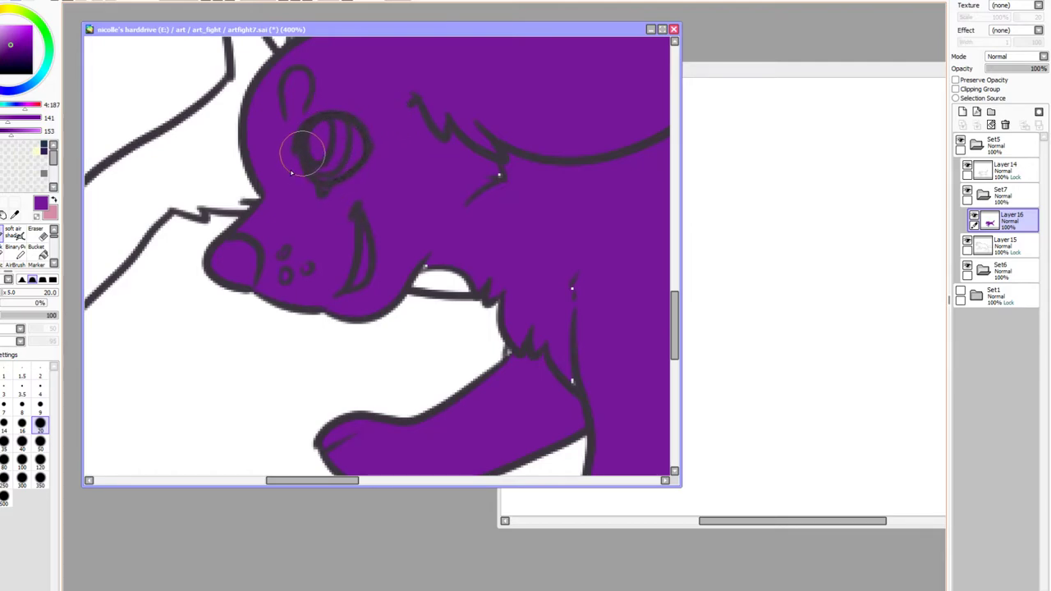
Paint over the leftover white gaps along the small dog's fur, chest and belly lines in purple with a size 9 brush
{"action": "left_click", "coordinate": [40, 403]}
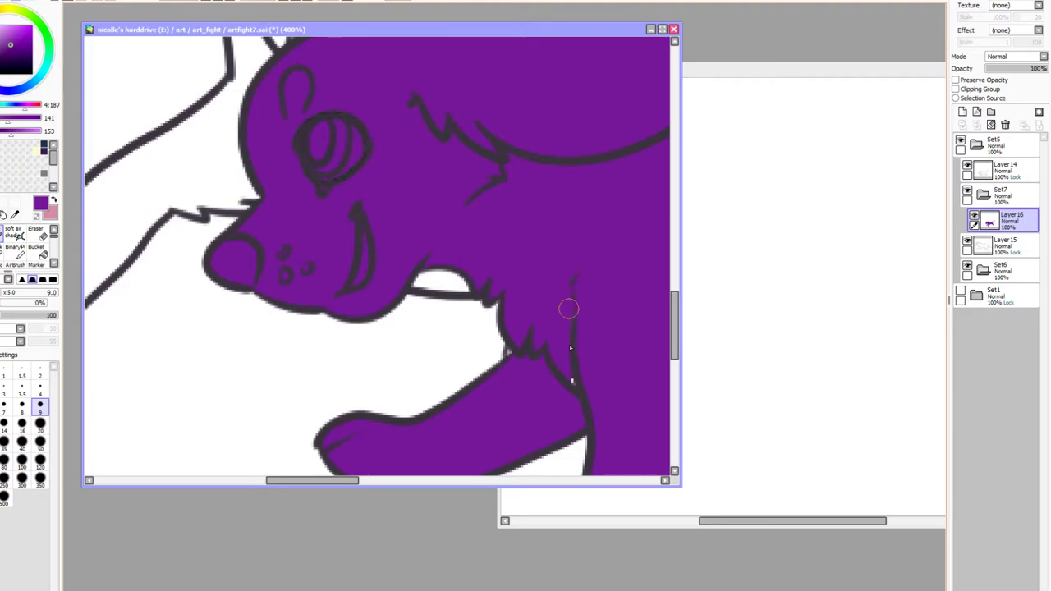
{"action": "mouse_move", "coordinate": [587, 361]}
{"action": "left_mouse_down"}
{"action": "mouse_move", "coordinate": [509, 176]}
{"action": "mouse_move", "coordinate": [415, 99]}
{"action": "left_mouse_up"}
{"action": "left_click_drag", "start_coordinate": [406, 383], "coordinate": [414, 379]}
{"action": "left_click_drag", "start_coordinate": [520, 194], "coordinate": [523, 199]}
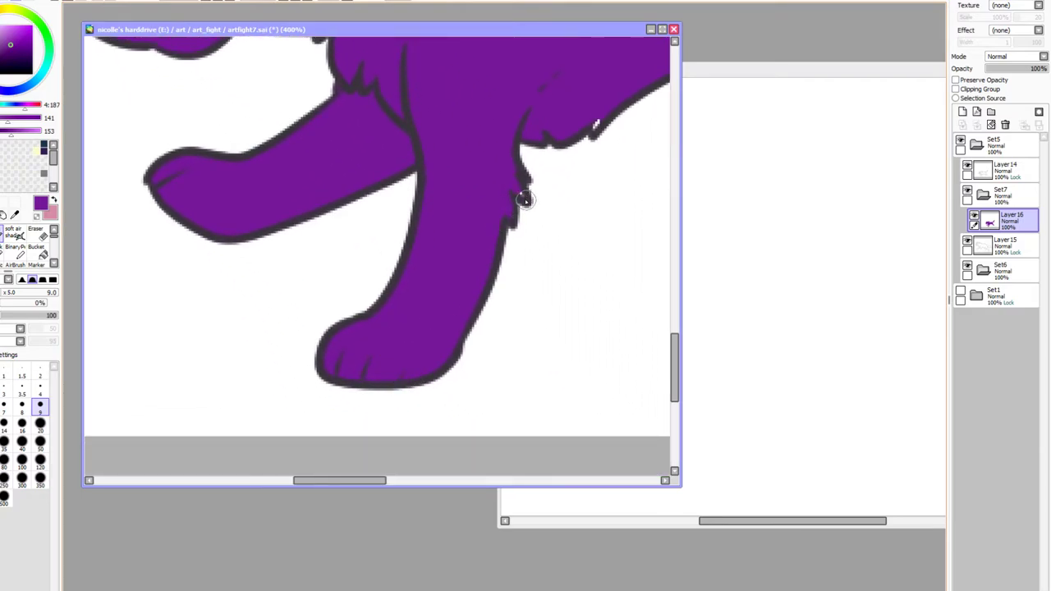
{"action": "left_click_drag", "start_coordinate": [615, 73], "coordinate": [410, 251]}
{"action": "left_click_drag", "start_coordinate": [387, 307], "coordinate": [395, 297]}
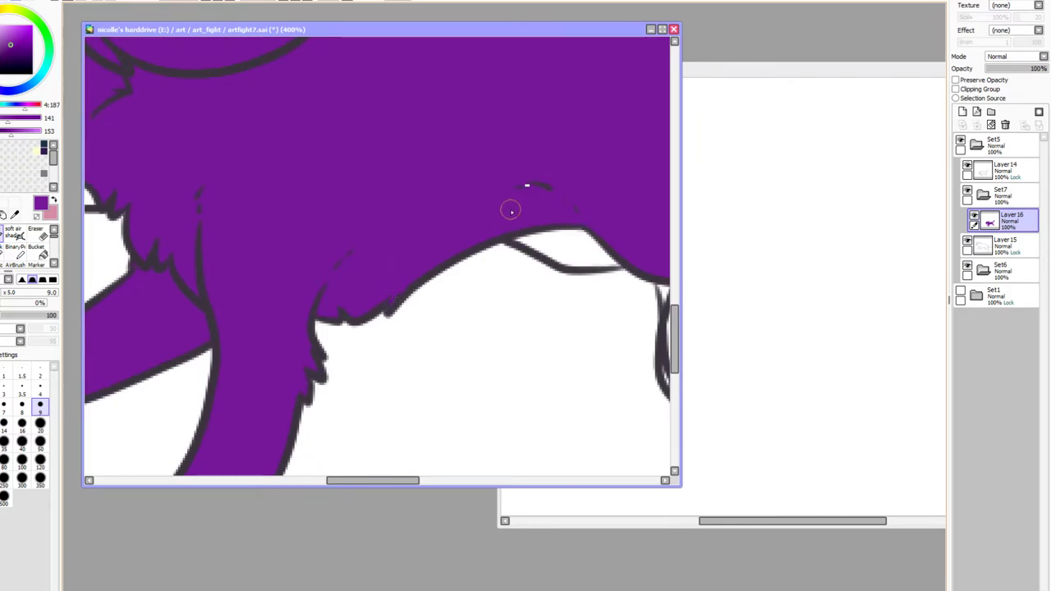
{"action": "scroll", "coordinate": [532, 186], "scroll_direction": "right", "scroll_amount": 5}
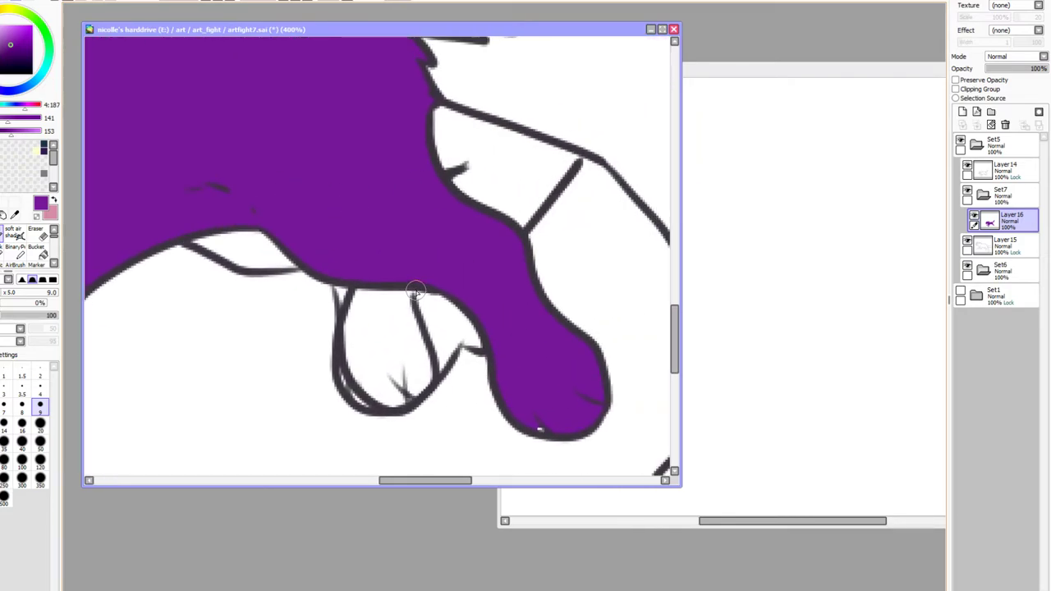
Hide Layer15 and paint the small dog's far hind leg purple on Layer16, using a size 20 brush for the larger area
{"action": "left_click", "coordinate": [967, 244]}
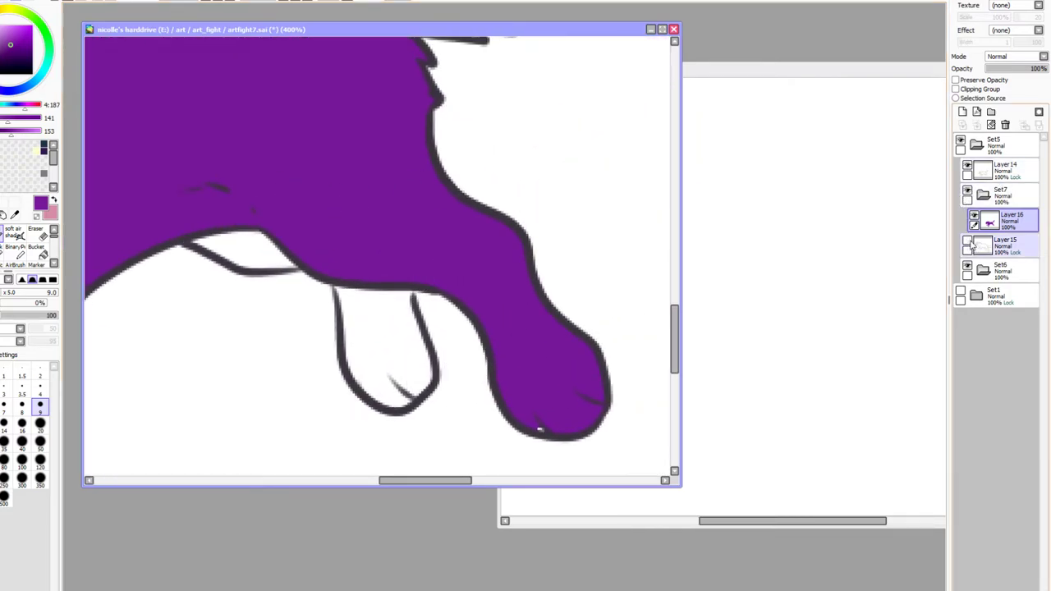
{"action": "mouse_move", "coordinate": [405, 287]}
{"action": "left_mouse_down"}
{"action": "mouse_move", "coordinate": [423, 377]}
{"action": "mouse_move", "coordinate": [388, 404]}
{"action": "mouse_move", "coordinate": [350, 369]}
{"action": "mouse_move", "coordinate": [342, 293]}
{"action": "mouse_move", "coordinate": [200, 239]}
{"action": "mouse_move", "coordinate": [244, 262]}
{"action": "mouse_move", "coordinate": [297, 259]}
{"action": "mouse_move", "coordinate": [199, 229]}
{"action": "mouse_move", "coordinate": [280, 251]}
{"action": "mouse_move", "coordinate": [313, 243]}
{"action": "mouse_move", "coordinate": [472, 287]}
{"action": "mouse_move", "coordinate": [378, 293]}
{"action": "mouse_move", "coordinate": [362, 282]}
{"action": "mouse_move", "coordinate": [372, 355]}
{"action": "mouse_move", "coordinate": [389, 386]}
{"action": "mouse_move", "coordinate": [410, 377]}
{"action": "mouse_move", "coordinate": [383, 279]}
{"action": "left_mouse_up"}
{"action": "left_click", "coordinate": [39, 423]}
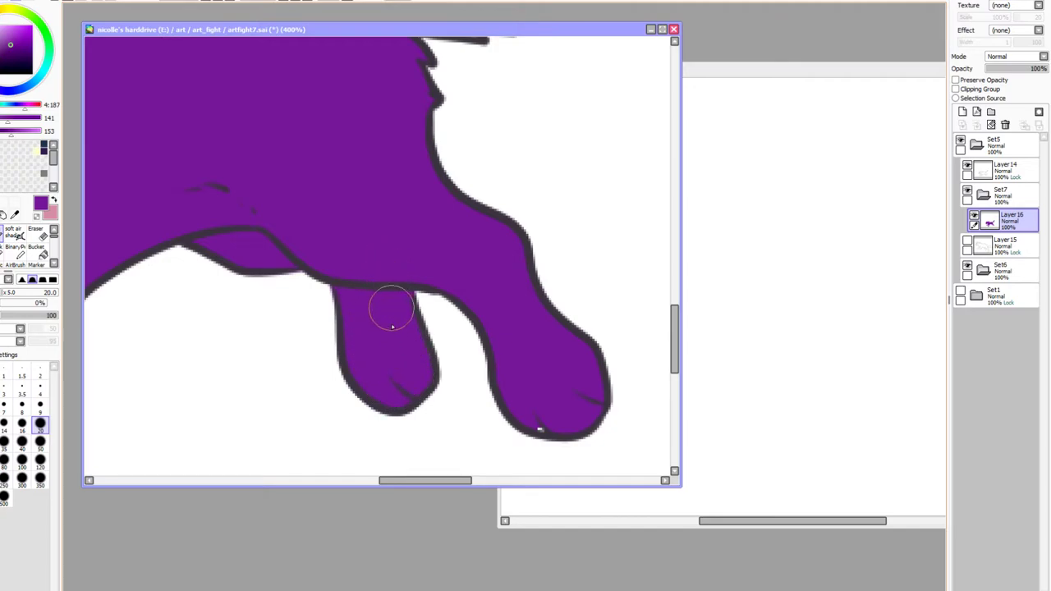
Fill the small white gaps at the small dog's tail tip, tail fur and tail base in purple with a size 9 brush
{"action": "left_click_drag", "start_coordinate": [364, 233], "coordinate": [93, 453]}
{"action": "left_click", "coordinate": [39, 404]}
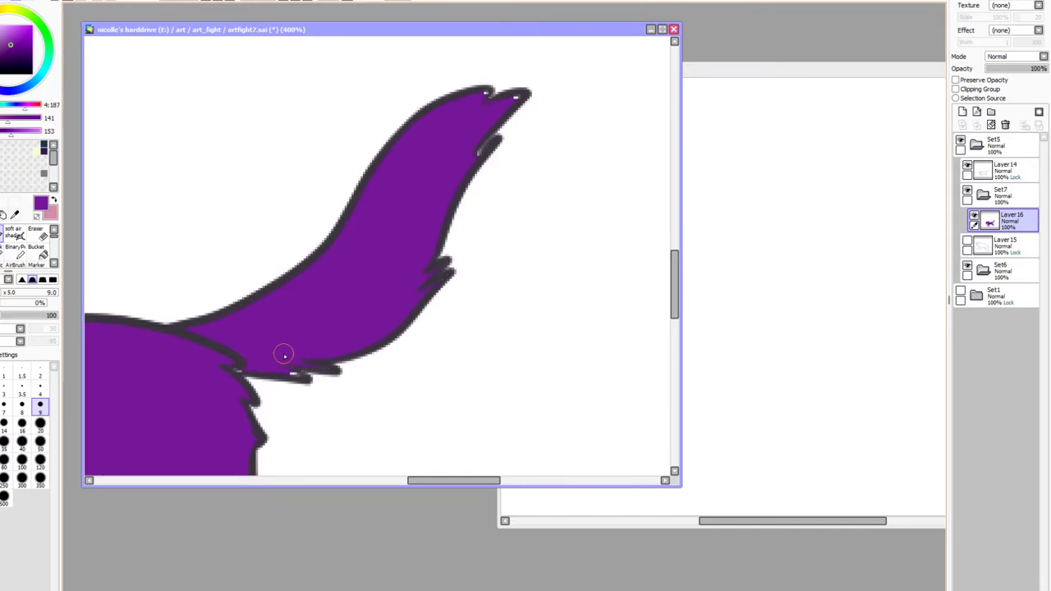
{"action": "left_click_drag", "start_coordinate": [303, 378], "coordinate": [226, 368]}
{"action": "left_click_drag", "start_coordinate": [491, 142], "coordinate": [477, 157]}
{"action": "left_click_drag", "start_coordinate": [487, 97], "coordinate": [480, 97]}
{"action": "key", "text": "space"}
{"action": "mouse_move", "coordinate": [155, 375]}
{"action": "left_mouse_down"}
{"action": "mouse_move", "coordinate": [684, 178]}
{"action": "mouse_move", "coordinate": [760, 161]}
{"action": "left_mouse_up"}
{"action": "mouse_move", "coordinate": [380, 229]}
{"action": "left_mouse_down"}
{"action": "mouse_move", "coordinate": [376, 241]}
{"action": "mouse_move", "coordinate": [440, 380]}
{"action": "left_mouse_up"}
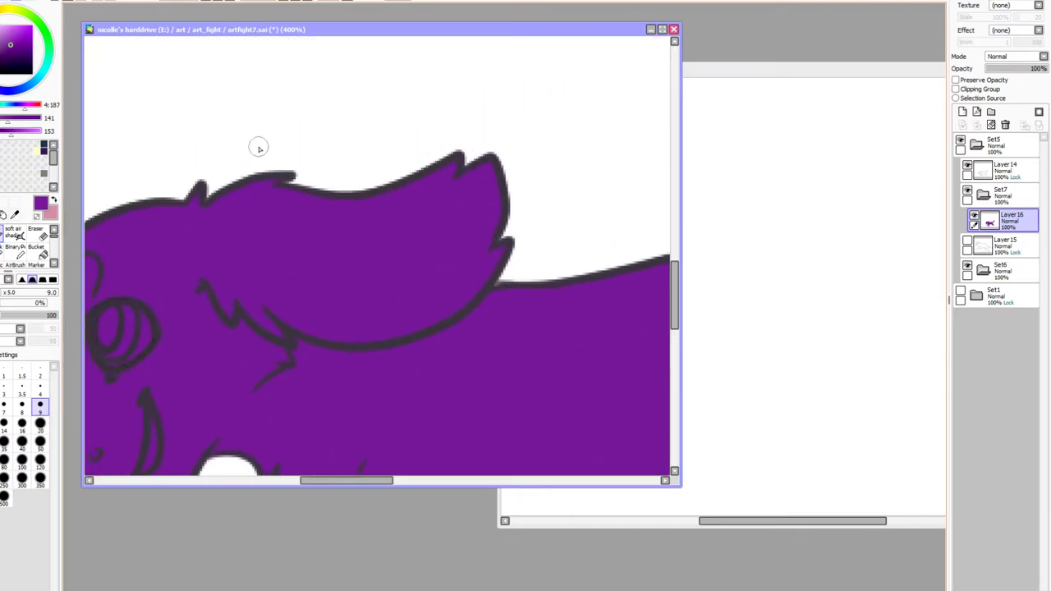
Show Layer15 again and select the large dog's body, legs and tail on it with the Magic Wand
{"action": "left_click", "coordinate": [210, 2]}
{"action": "left_click", "coordinate": [210, 2]}
{"action": "left_click", "coordinate": [209, 2]}
{"action": "left_click", "coordinate": [210, 2]}
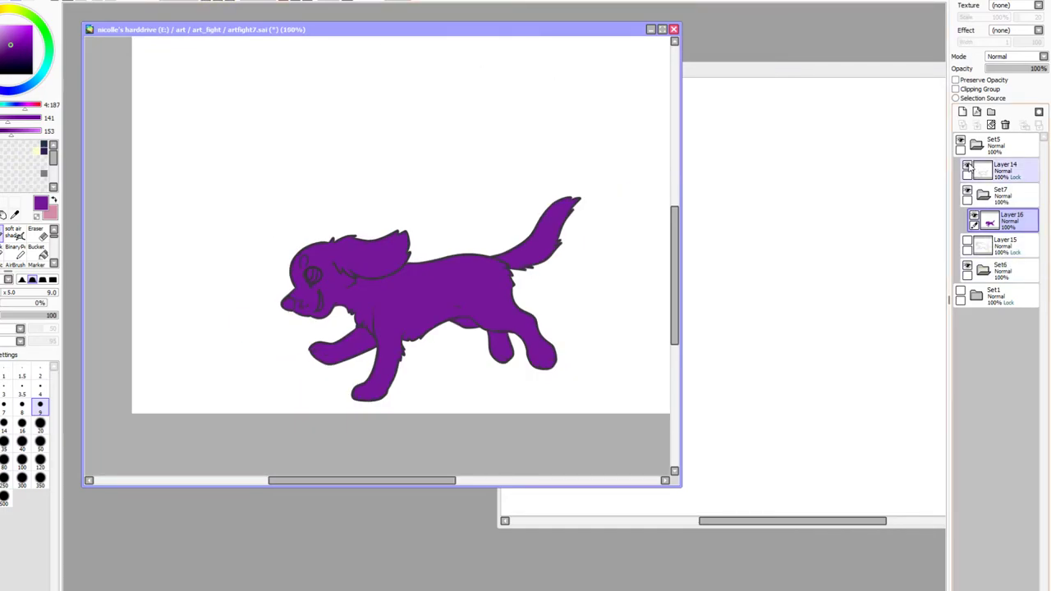
{"action": "left_click", "coordinate": [967, 241]}
{"action": "left_click", "coordinate": [986, 246]}
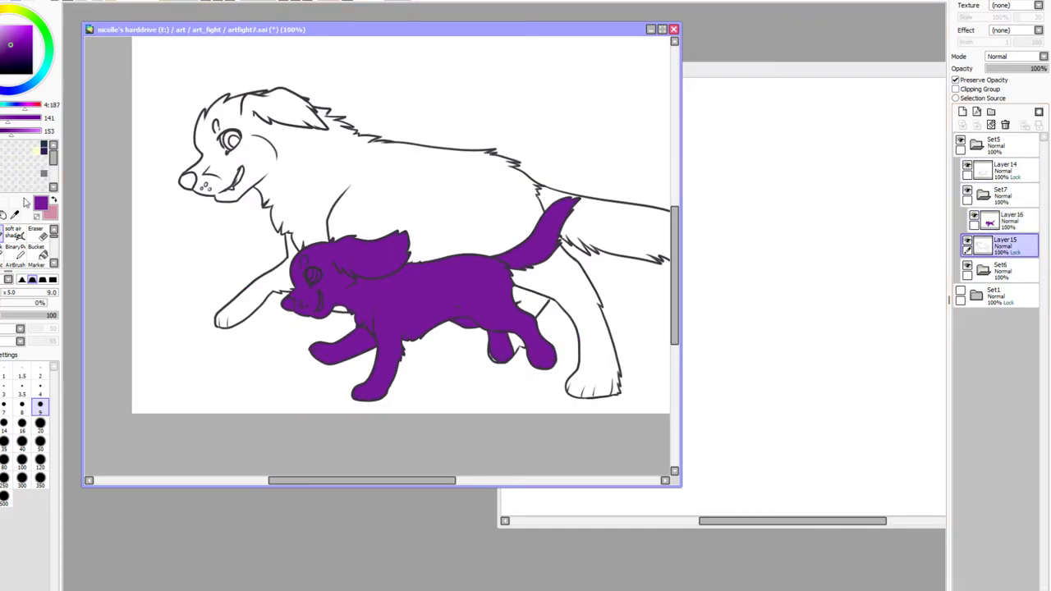
{"action": "left_click", "coordinate": [2, 202]}
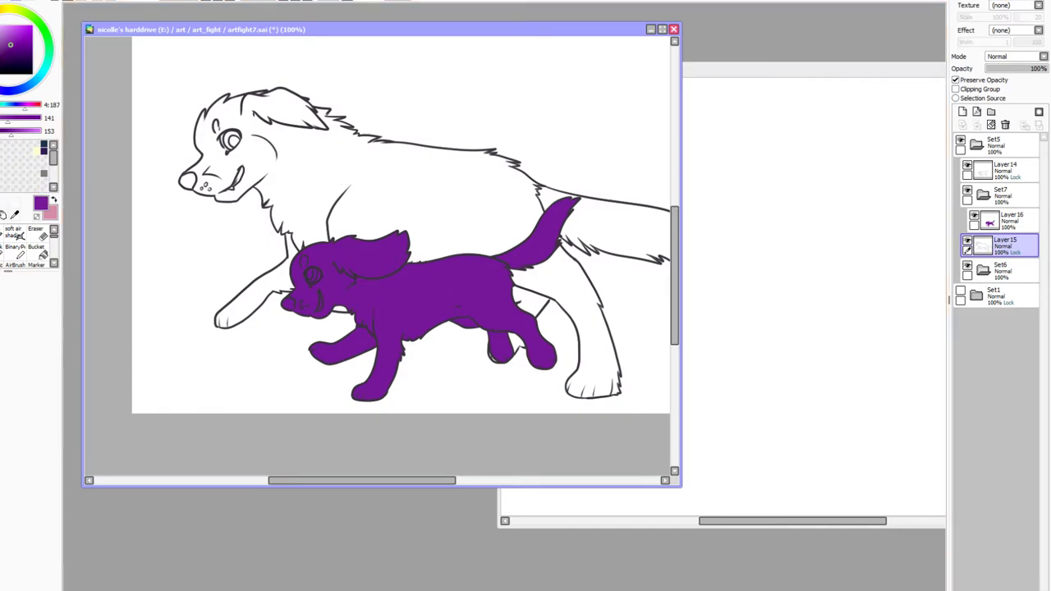
{"action": "key", "text": "w"}
{"action": "left_click", "coordinate": [325, 169]}
{"action": "left_click", "coordinate": [284, 280]}
{"action": "left_click", "coordinate": [623, 236]}
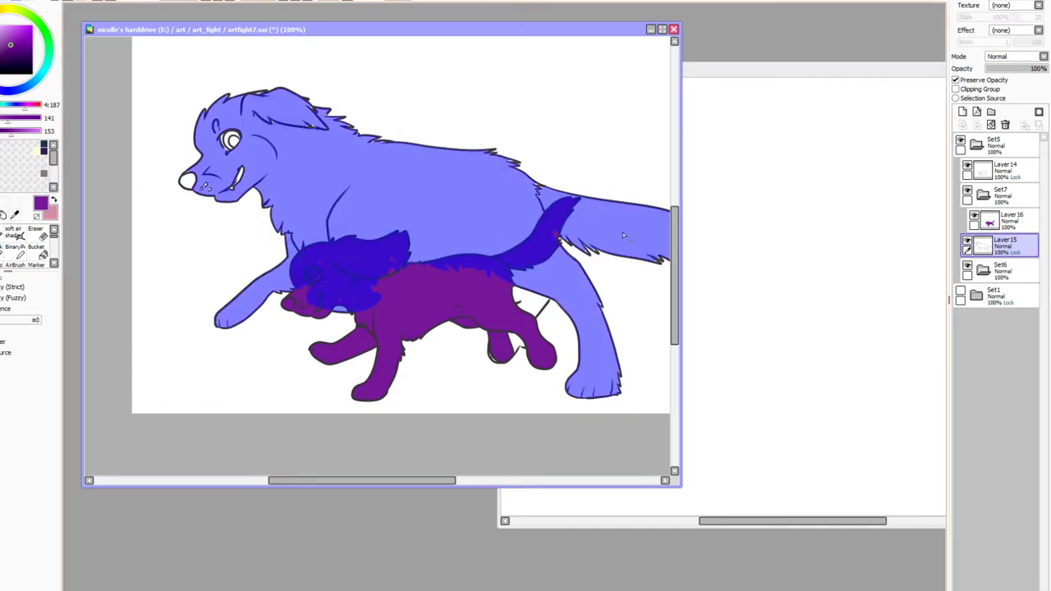
{"action": "left_click", "coordinate": [529, 306]}
Create a new layer inside Set6 and fill the large dog's selected body, legs and tail with purple using the Bucket
{"action": "left_click", "coordinate": [1003, 271]}
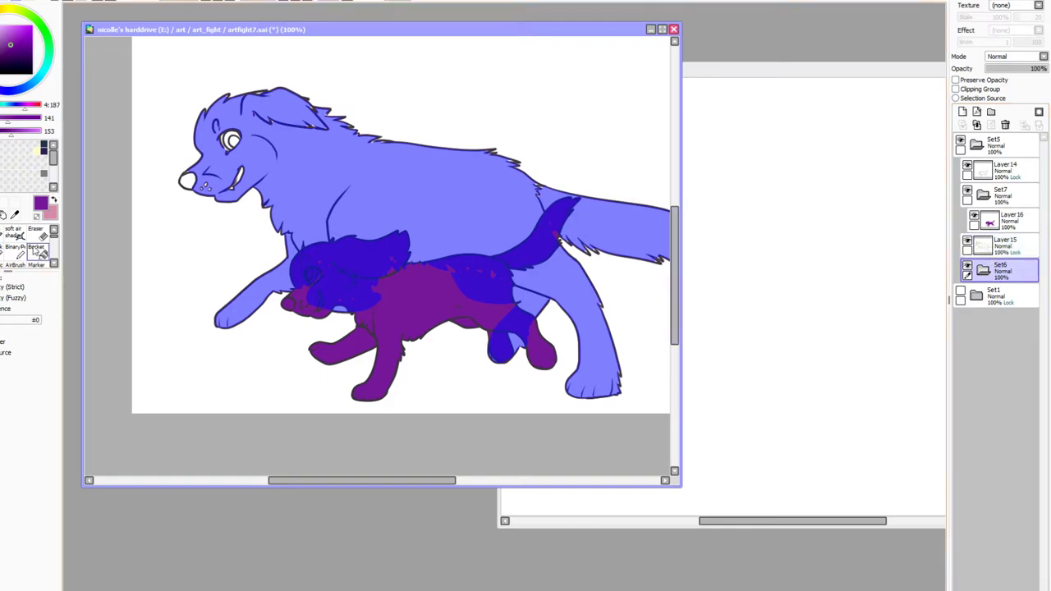
{"action": "left_click", "coordinate": [36, 247]}
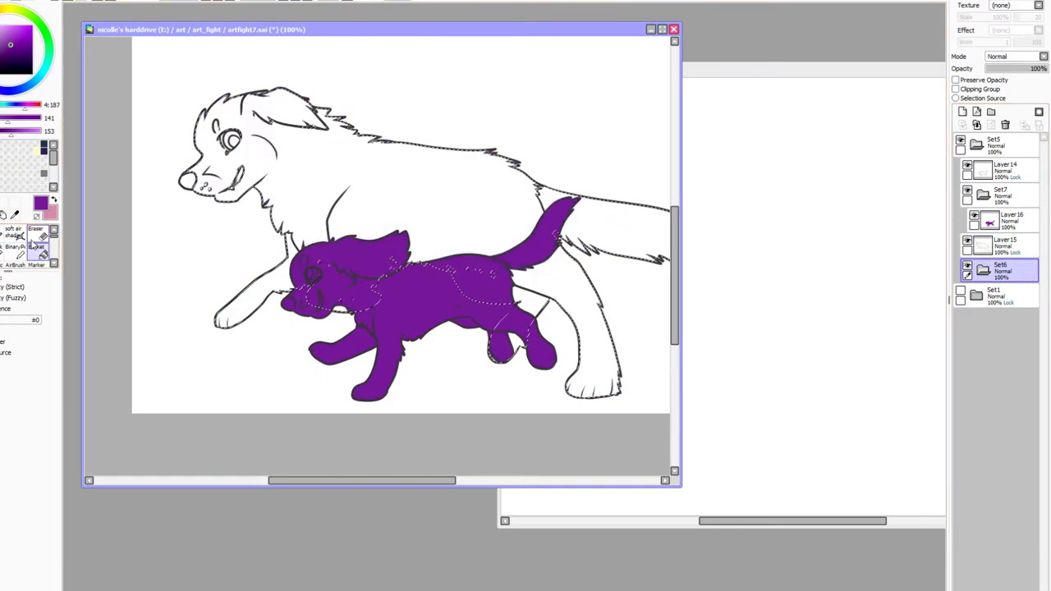
{"action": "left_click", "coordinate": [962, 112]}
{"action": "left_click", "coordinate": [381, 286]}
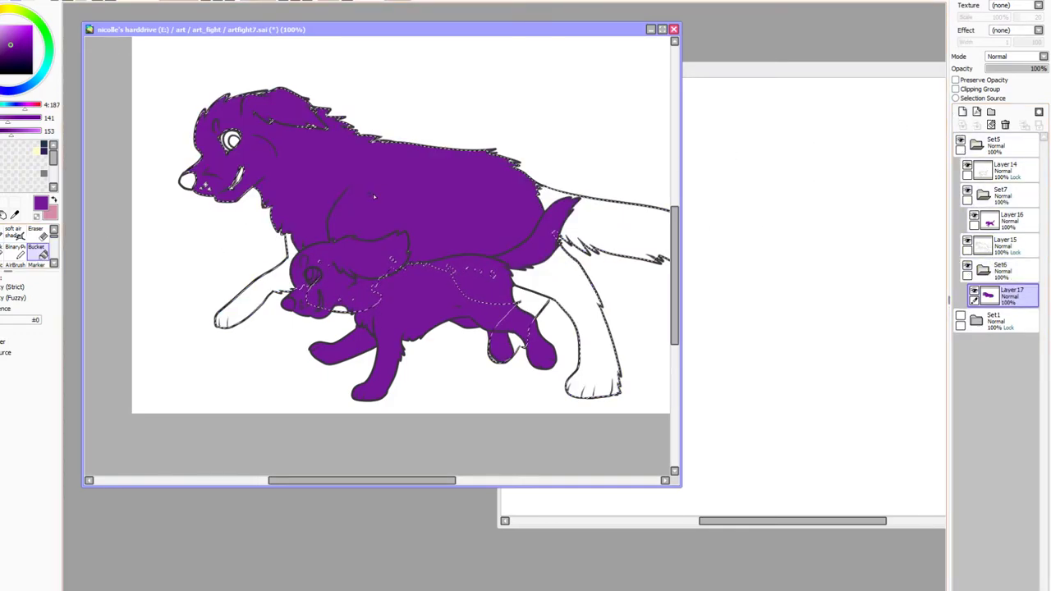
{"action": "left_click", "coordinate": [279, 261]}
{"action": "left_click", "coordinate": [594, 301]}
{"action": "left_click", "coordinate": [614, 228]}
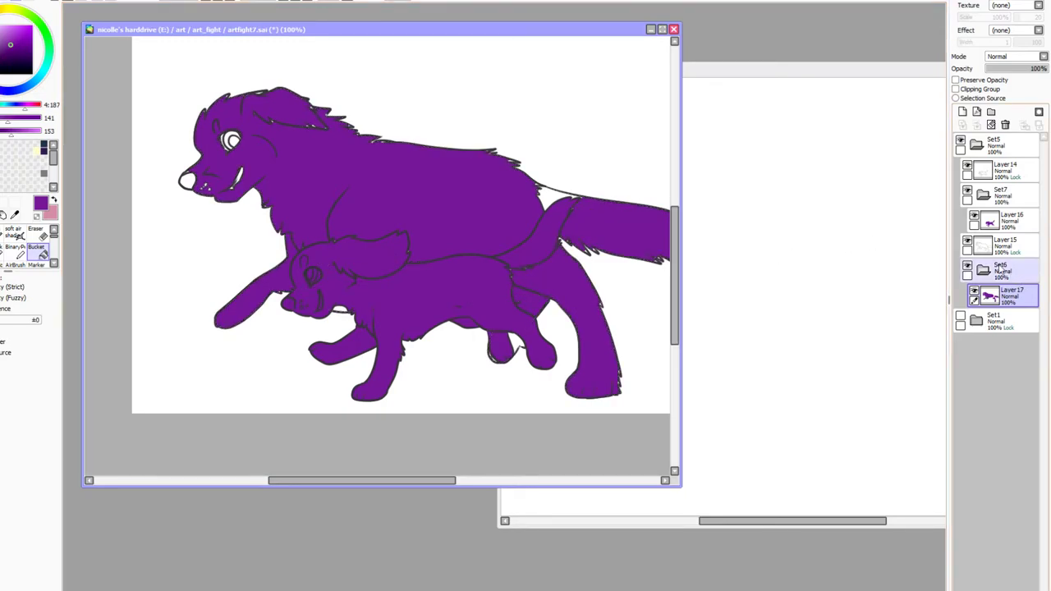
Collapse the Set7 folder, hide Layer14 and Set7, and make Layer17 the active layer
{"action": "left_click", "coordinate": [973, 219]}
{"action": "left_click", "coordinate": [984, 196]}
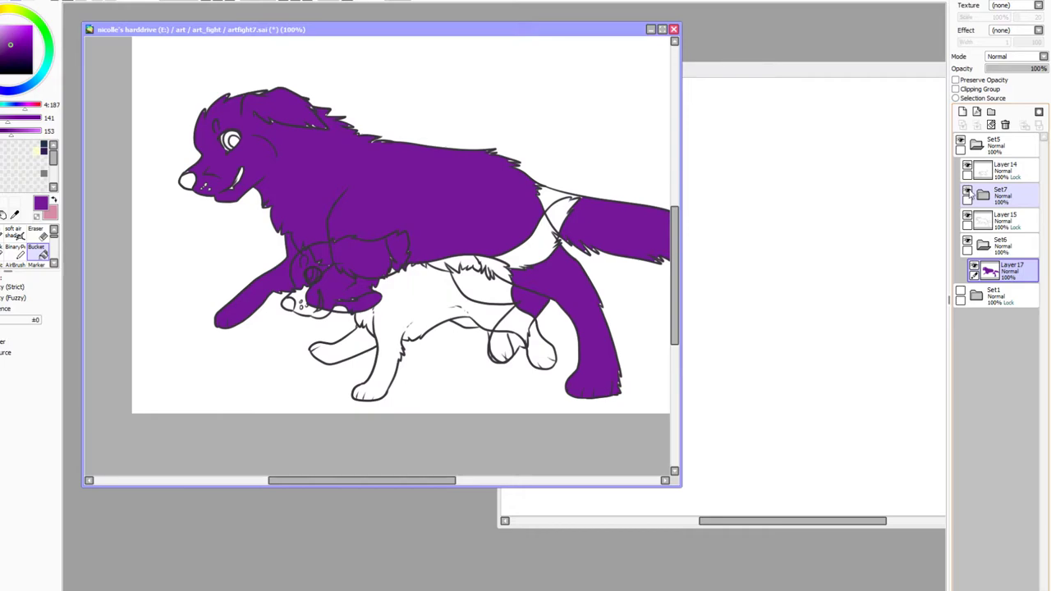
{"action": "left_click", "coordinate": [982, 196]}
{"action": "left_click", "coordinate": [974, 215]}
{"action": "left_click", "coordinate": [1006, 197]}
{"action": "left_click", "coordinate": [982, 195]}
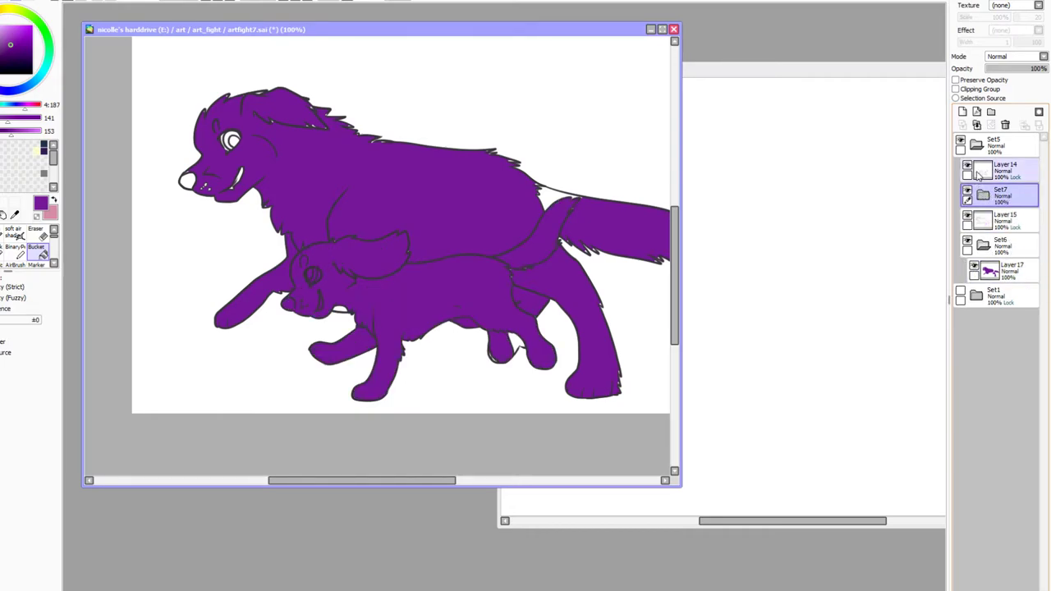
{"action": "left_click", "coordinate": [968, 166]}
{"action": "left_click", "coordinate": [968, 192]}
{"action": "left_click", "coordinate": [1010, 270]}
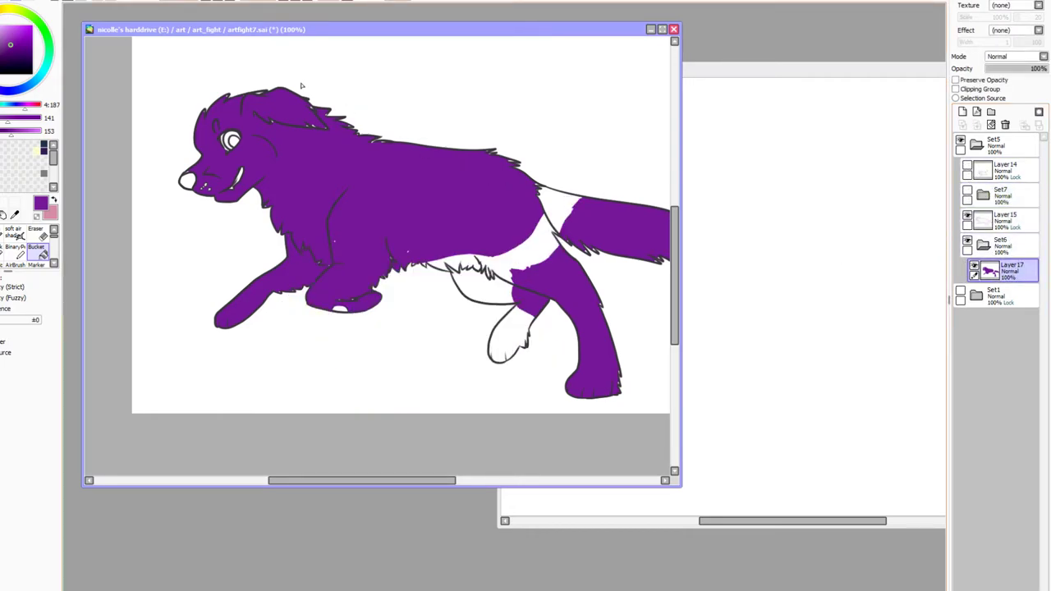
Reselect the large dog's body and tail from Layer15, paint the unfilled areas purple on Layer17 with a size 500 brush, and deselect
{"action": "left_click_drag", "start_coordinate": [337, 169], "coordinate": [287, 225]}
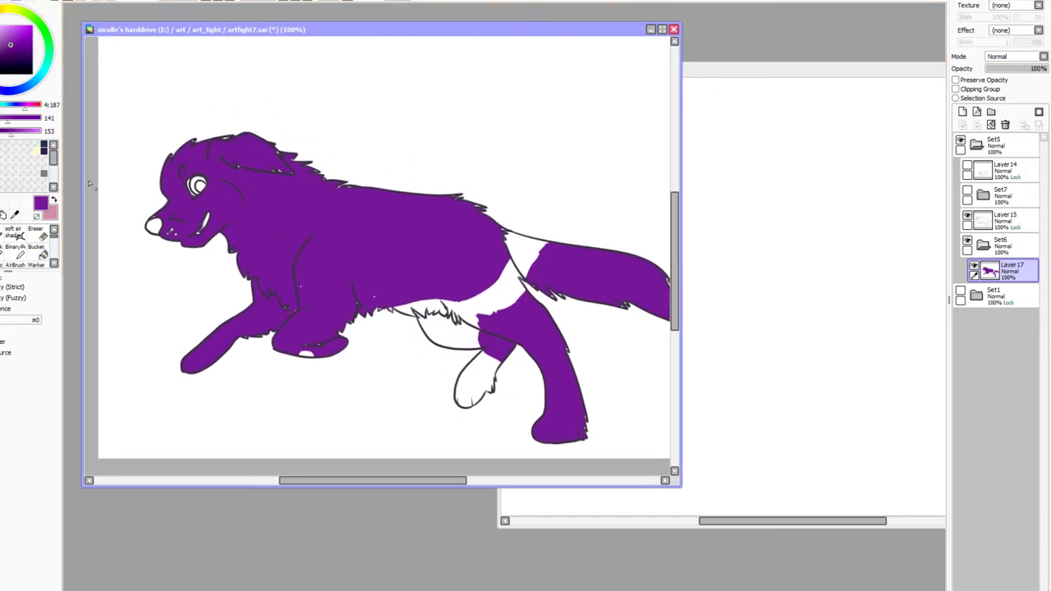
{"action": "left_click", "coordinate": [1026, 229]}
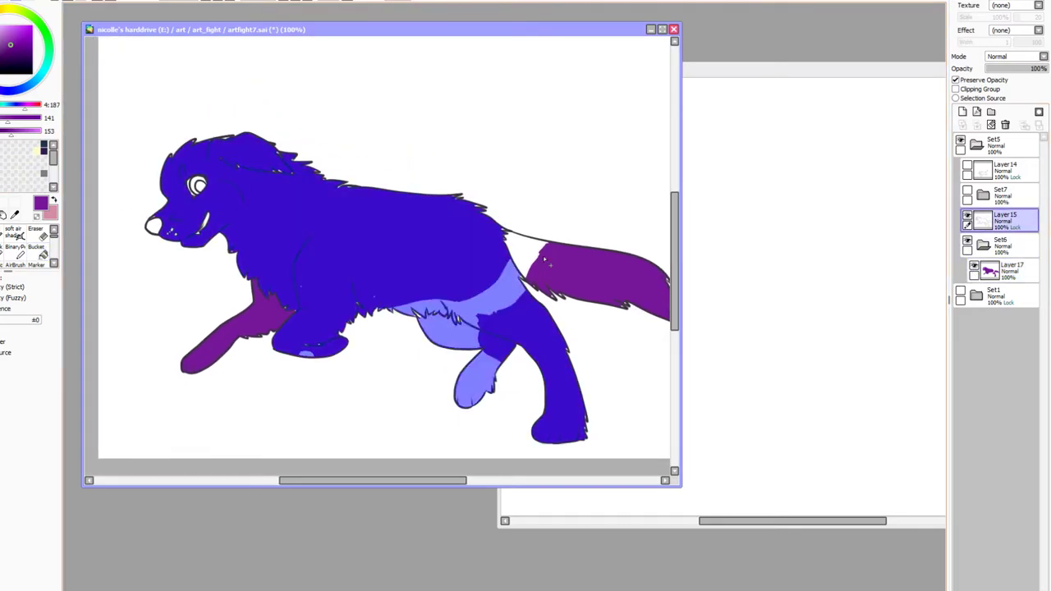
{"action": "left_click", "coordinate": [1018, 270]}
{"action": "left_click", "coordinate": [41, 265]}
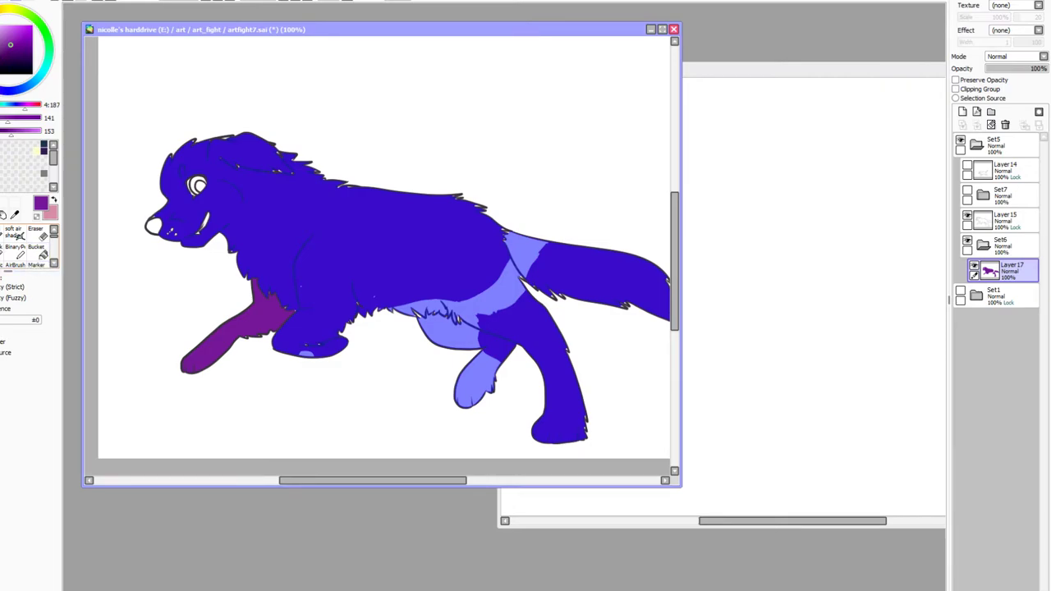
{"action": "left_click", "coordinate": [4, 234]}
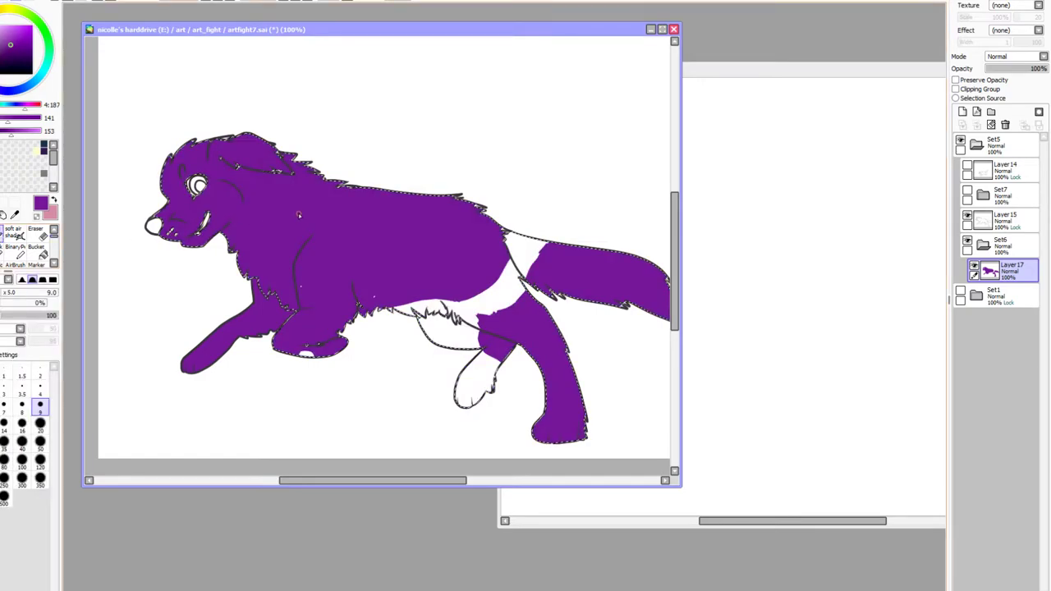
{"action": "left_click", "coordinate": [5, 497]}
{"action": "mouse_move", "coordinate": [350, 236]}
{"action": "left_mouse_down"}
{"action": "mouse_move", "coordinate": [411, 306]}
{"action": "mouse_move", "coordinate": [540, 351]}
{"action": "mouse_move", "coordinate": [530, 401]}
{"action": "mouse_move", "coordinate": [399, 270]}
{"action": "left_mouse_up"}
{"action": "key", "text": "ctrl+d"}
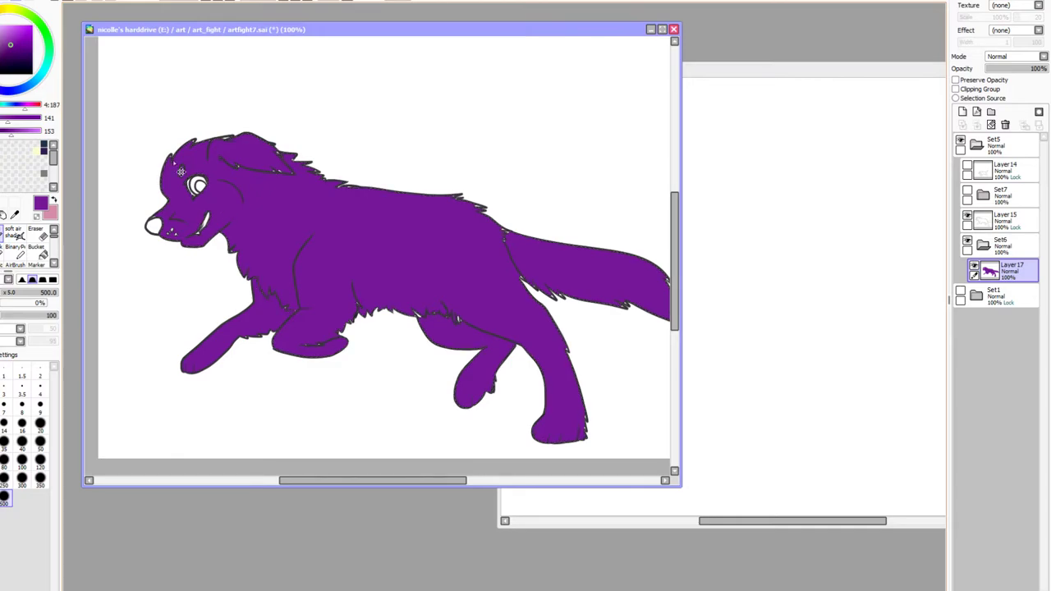
Set the brush size to 9 for touching up the fur gaps along the large dog's belly
{"action": "left_click", "coordinate": [218, 1]}
{"action": "left_click", "coordinate": [220, 3]}
{"action": "left_click", "coordinate": [40, 404]}
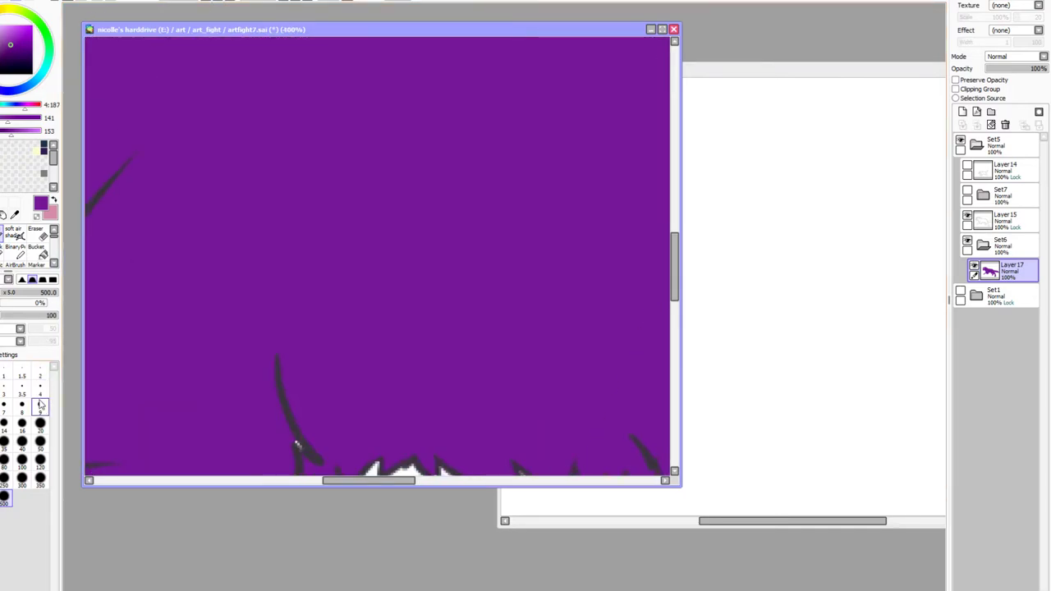
{"action": "key", "text": "space"}
{"action": "left_click_drag", "start_coordinate": [299, 390], "coordinate": [239, 124]}
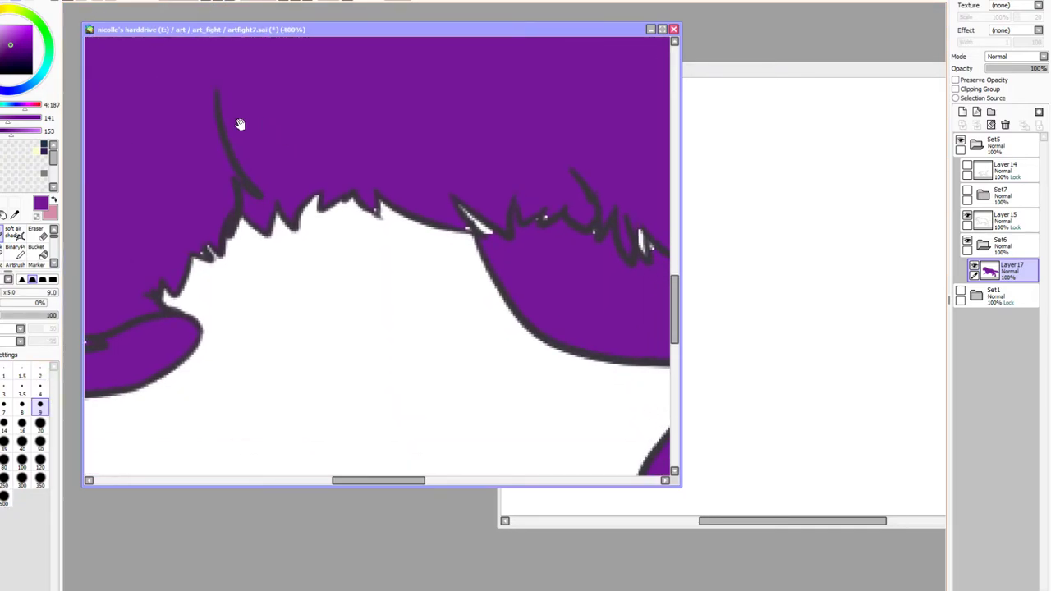
{"action": "key", "text": "ctrl"}
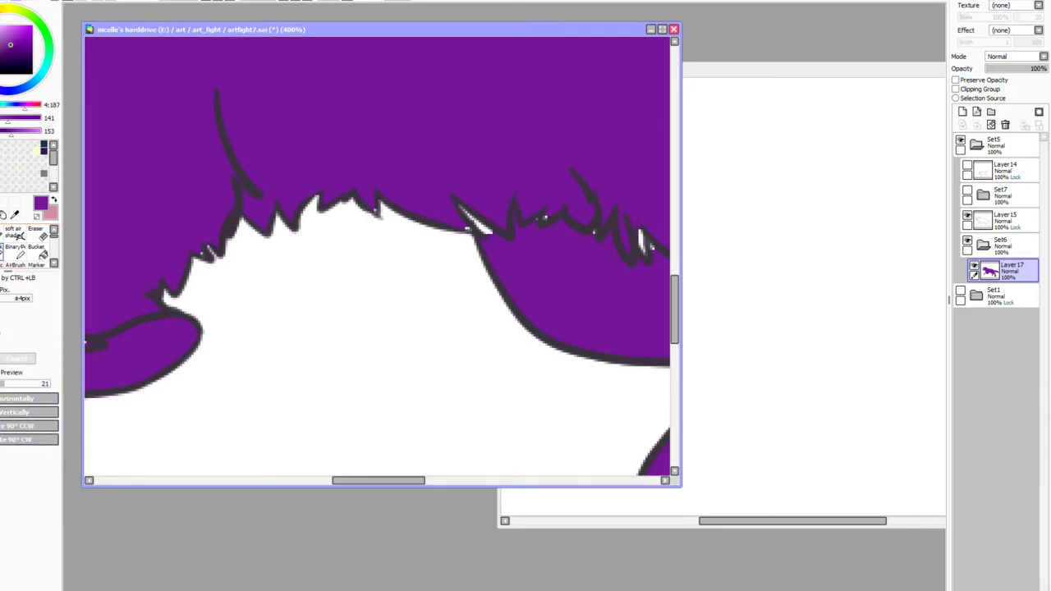
{"action": "key", "text": "Return"}
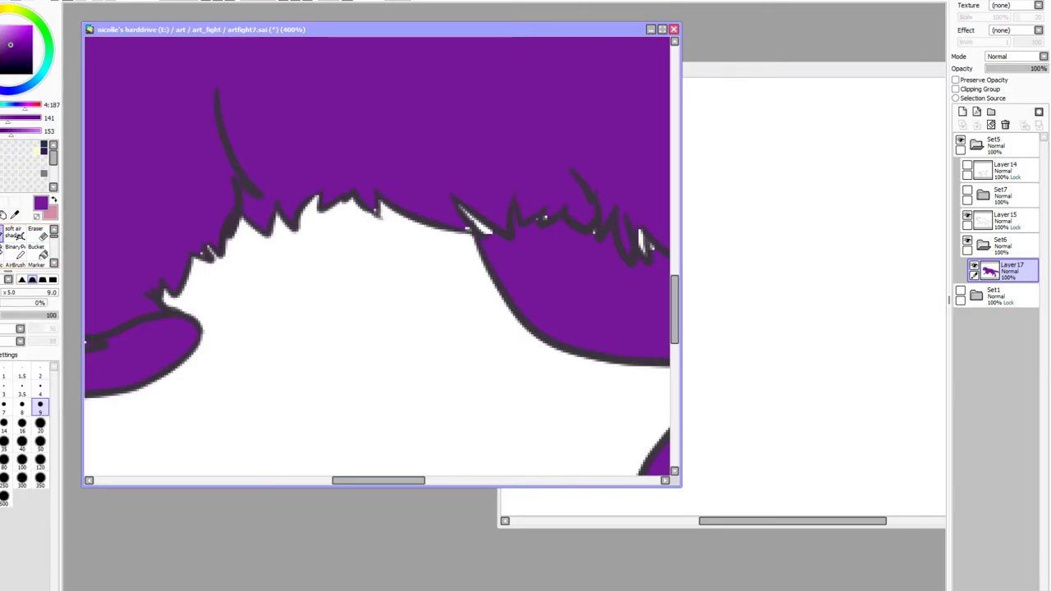
{"action": "key", "text": "c"}
{"action": "key", "text": "ctrl+t"}
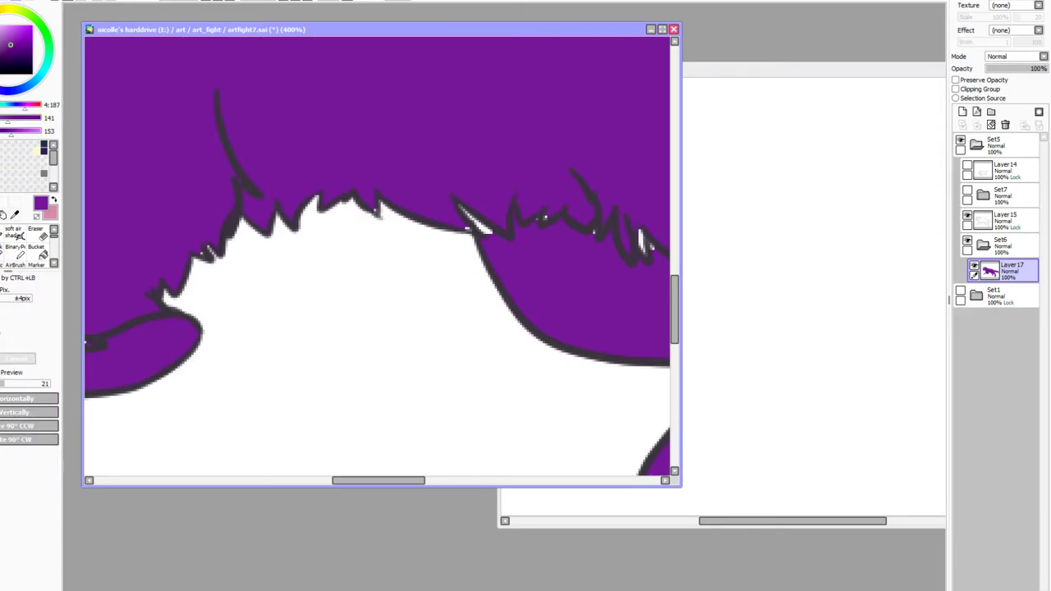
{"action": "key", "text": "w"}
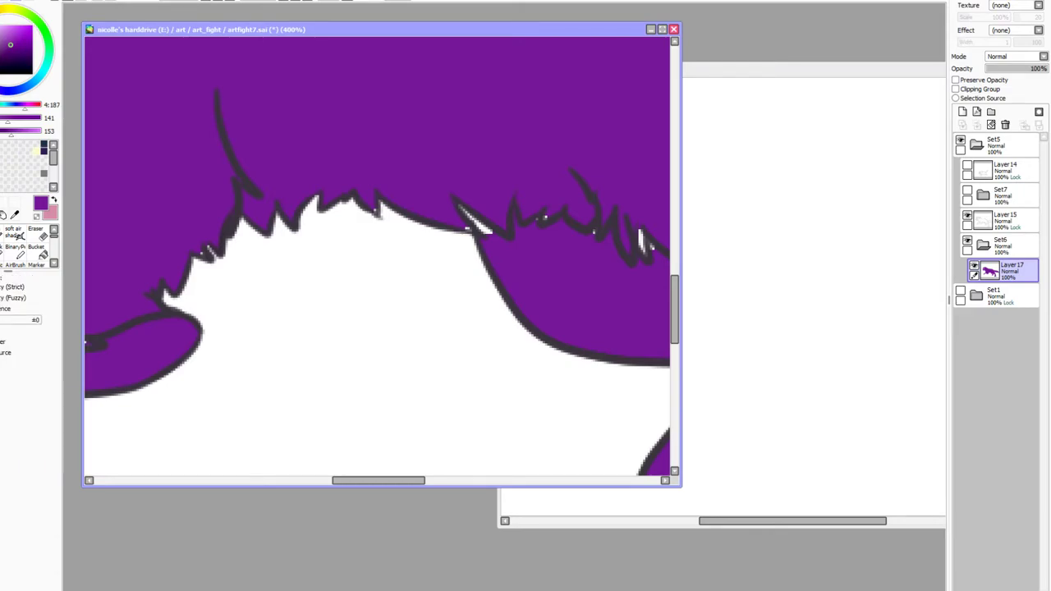
{"action": "key", "text": "space"}
{"action": "key", "text": "ctrl+t"}
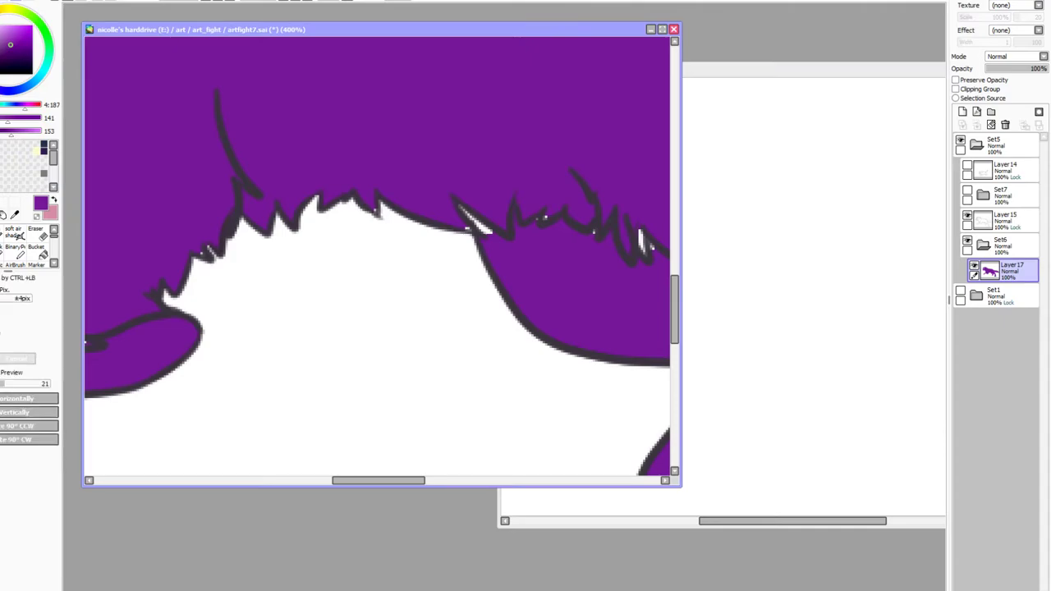
{"action": "left_click", "coordinate": [1, 215]}
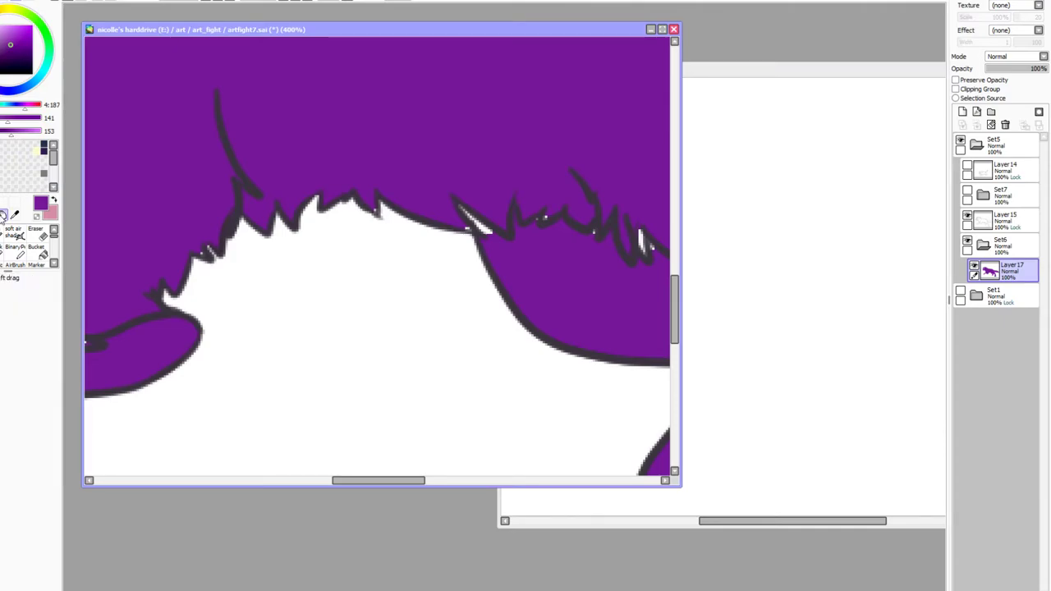
{"action": "key", "text": "ctrl+t"}
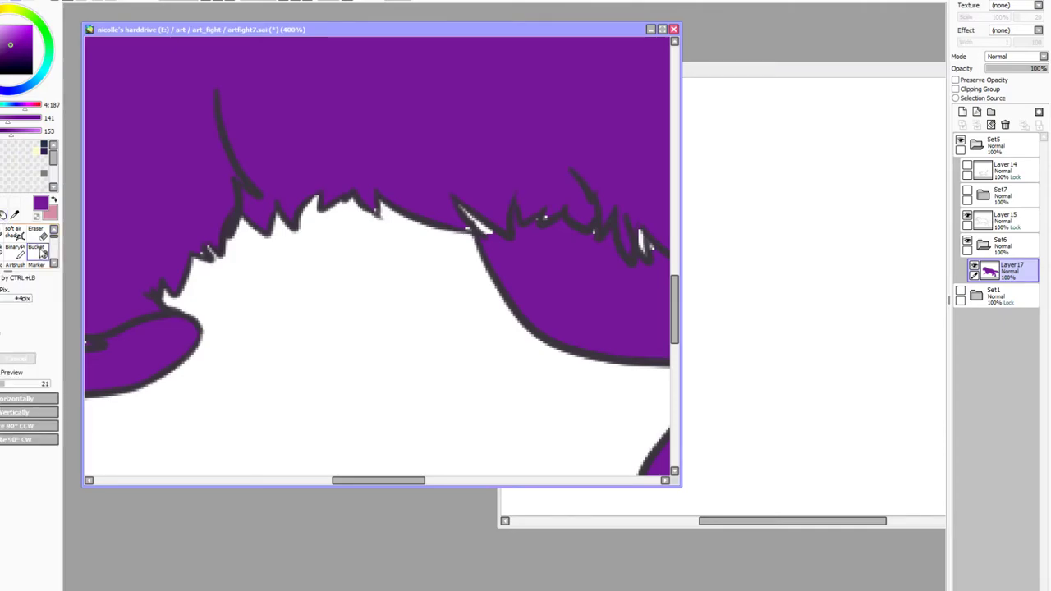
{"action": "left_click", "coordinate": [38, 248]}
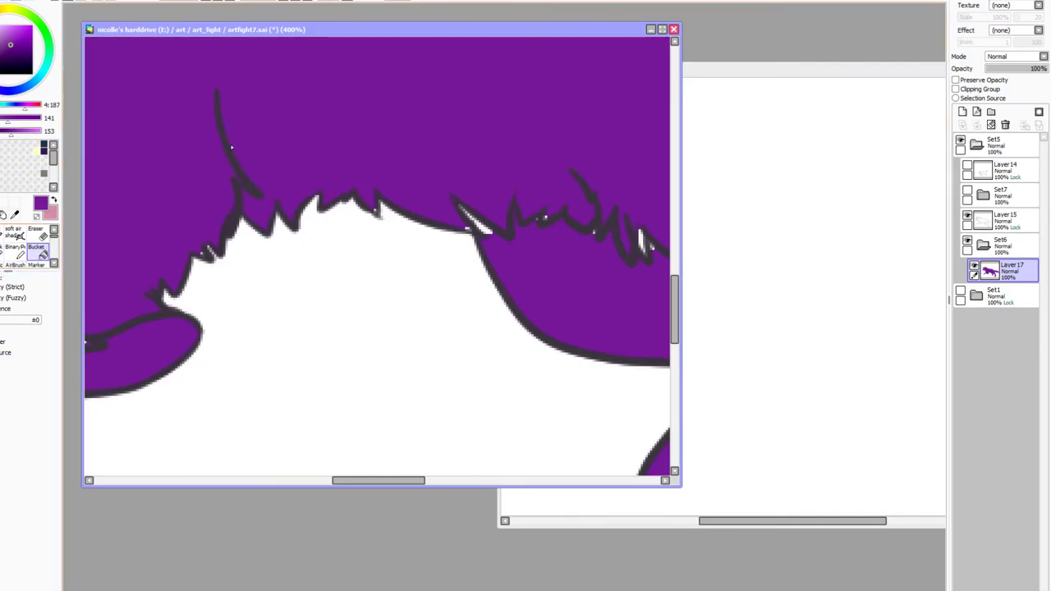
{"action": "left_click", "coordinate": [2, 233]}
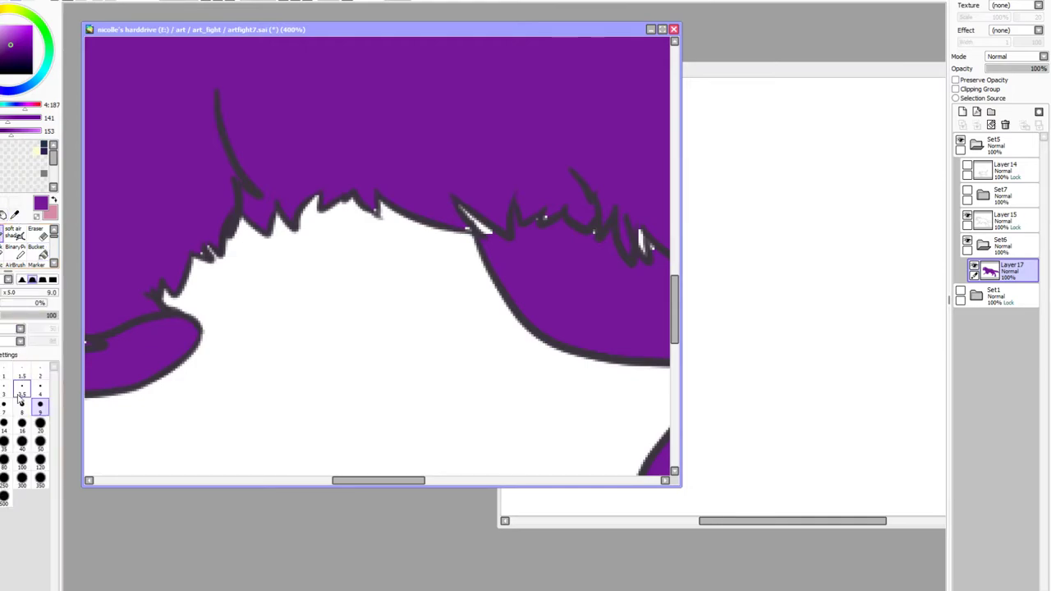
Set the brush size to 20 and paint the white gaps in the belly and hind-leg fur purple on Layer17
{"action": "left_click", "coordinate": [40, 389]}
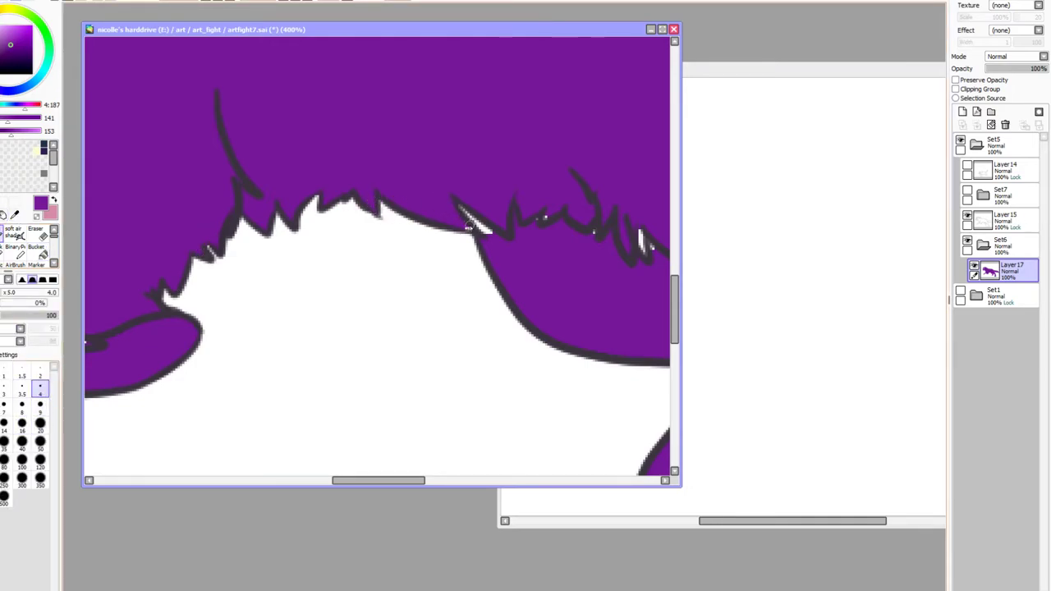
{"action": "left_click", "coordinate": [40, 422]}
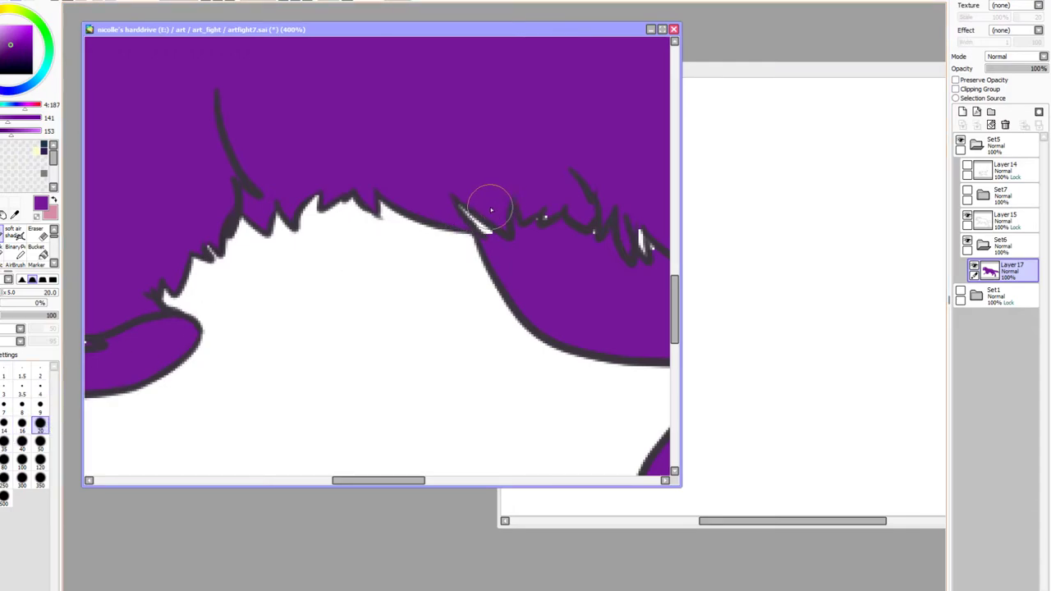
{"action": "mouse_move", "coordinate": [453, 192]}
{"action": "left_mouse_down"}
{"action": "mouse_move", "coordinate": [501, 222]}
{"action": "mouse_move", "coordinate": [542, 218]}
{"action": "left_mouse_up"}
{"action": "mouse_move", "coordinate": [615, 174]}
{"action": "left_mouse_down"}
{"action": "mouse_move", "coordinate": [324, 221]}
{"action": "mouse_move", "coordinate": [308, 280]}
{"action": "mouse_move", "coordinate": [351, 293]}
{"action": "mouse_move", "coordinate": [371, 322]}
{"action": "left_mouse_up"}
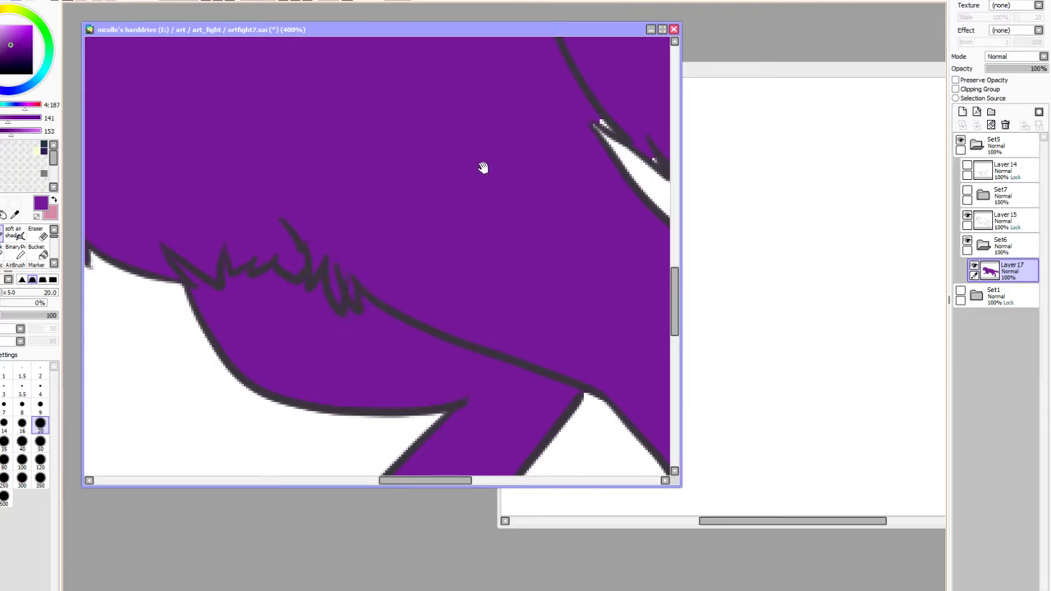
Paint the gaps in the fur at the tail's base and along its underside purple with a size 9 brush
{"action": "left_click_drag", "start_coordinate": [481, 166], "coordinate": [128, 345]}
{"action": "left_click", "coordinate": [41, 405]}
{"action": "mouse_move", "coordinate": [253, 298]}
{"action": "left_mouse_down"}
{"action": "mouse_move", "coordinate": [235, 289]}
{"action": "mouse_move", "coordinate": [248, 302]}
{"action": "left_mouse_up"}
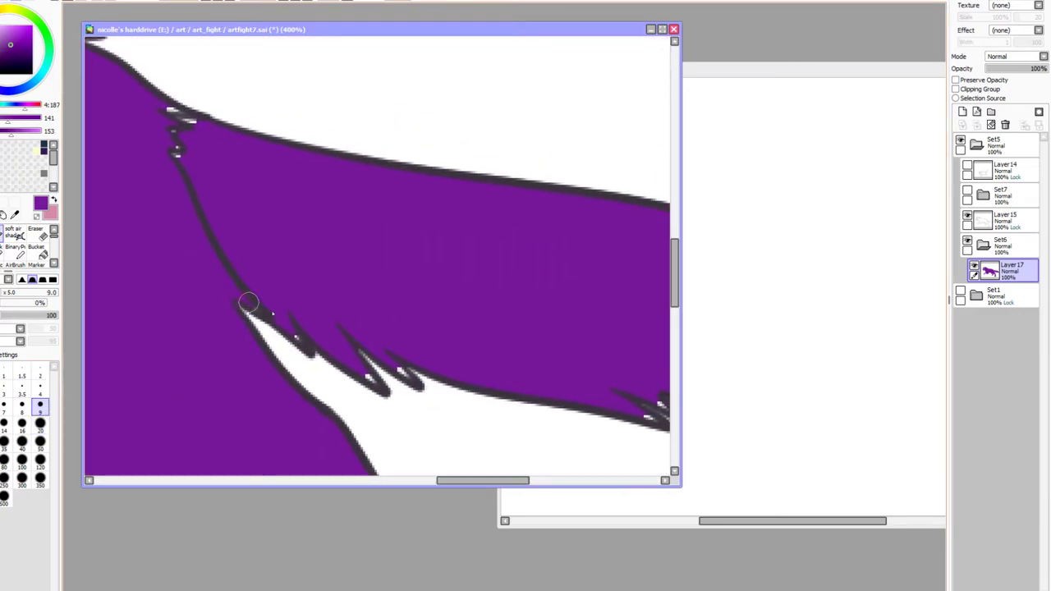
{"action": "left_click_drag", "start_coordinate": [308, 345], "coordinate": [281, 320]}
{"action": "left_click_drag", "start_coordinate": [379, 388], "coordinate": [359, 367]}
{"action": "left_click_drag", "start_coordinate": [417, 385], "coordinate": [390, 359]}
{"action": "mouse_move", "coordinate": [161, 107]}
{"action": "left_mouse_down"}
{"action": "mouse_move", "coordinate": [206, 127]}
{"action": "mouse_move", "coordinate": [183, 161]}
{"action": "left_mouse_up"}
Fill the remaining white gaps in the fur tufts around the tail tip with purple
{"action": "mouse_move", "coordinate": [521, 290]}
{"action": "left_mouse_down"}
{"action": "mouse_move", "coordinate": [255, 235]}
{"action": "mouse_move", "coordinate": [87, 214]}
{"action": "left_mouse_up"}
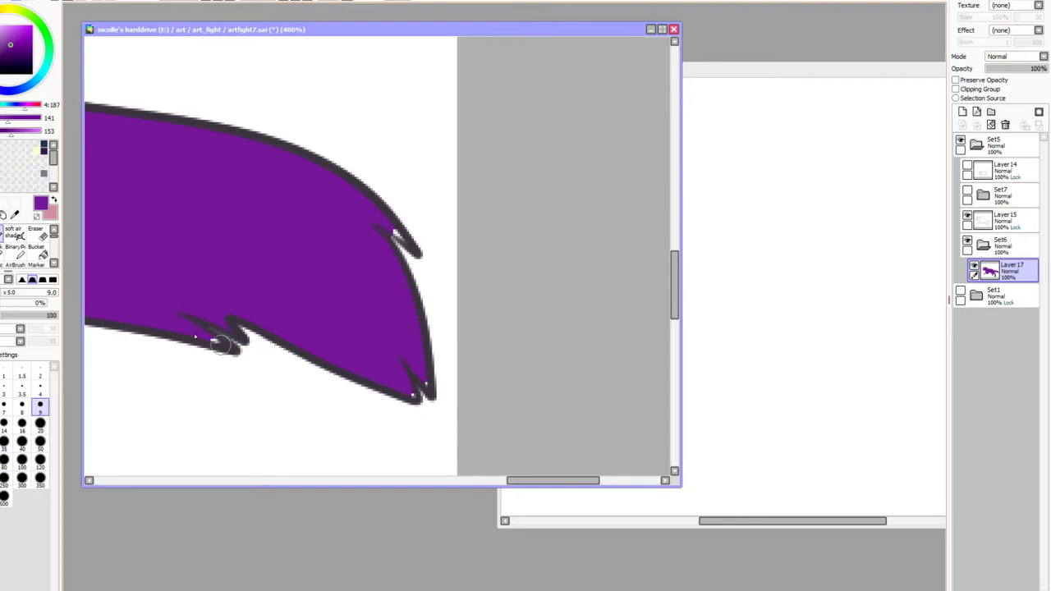
{"action": "left_click_drag", "start_coordinate": [220, 345], "coordinate": [234, 339]}
{"action": "mouse_move", "coordinate": [415, 388]}
{"action": "left_mouse_down"}
{"action": "mouse_move", "coordinate": [417, 398]}
{"action": "mouse_move", "coordinate": [412, 375]}
{"action": "mouse_move", "coordinate": [428, 377]}
{"action": "left_mouse_up"}
{"action": "left_click_drag", "start_coordinate": [409, 247], "coordinate": [394, 230]}
Paint the gaps along the rear edge of the large dog's hind leg and paw purple, reducing the brush size to 4
{"action": "left_click_drag", "start_coordinate": [108, 251], "coordinate": [579, 78]}
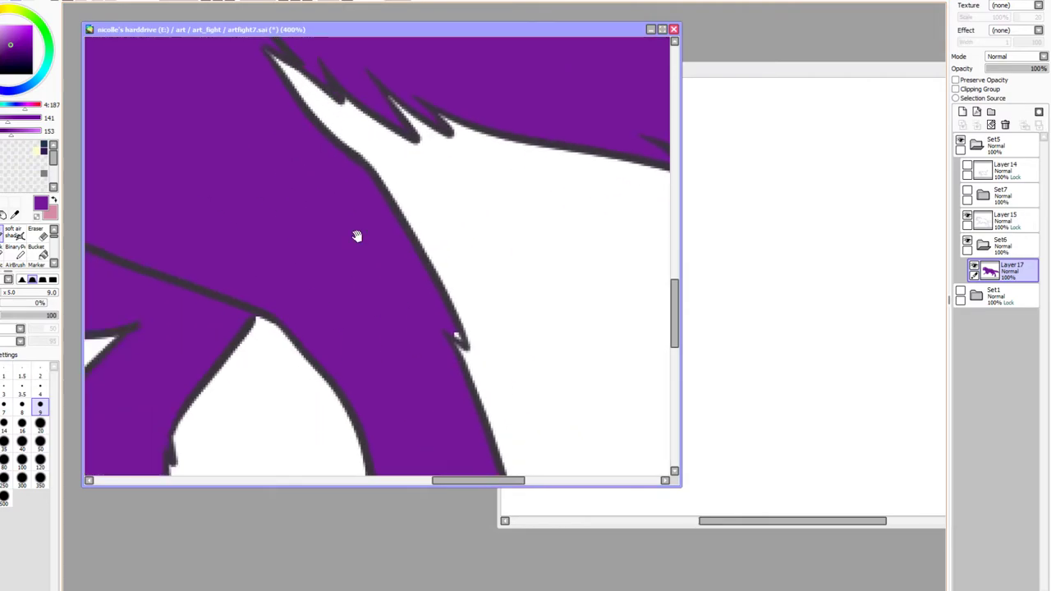
{"action": "left_click_drag", "start_coordinate": [356, 237], "coordinate": [231, 82]}
{"action": "left_click_drag", "start_coordinate": [325, 175], "coordinate": [333, 182]}
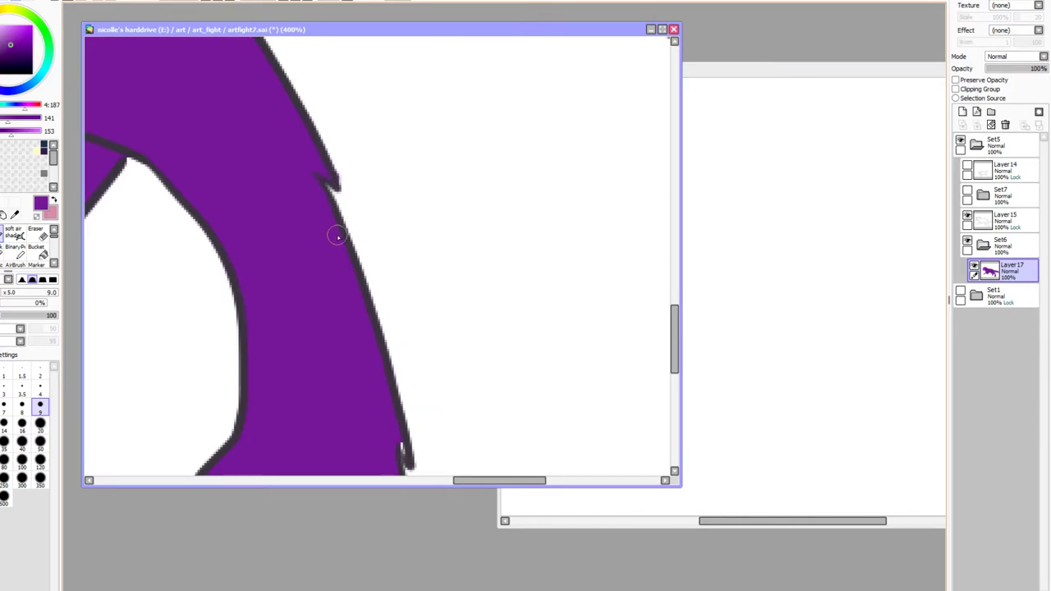
{"action": "left_click", "coordinate": [40, 384]}
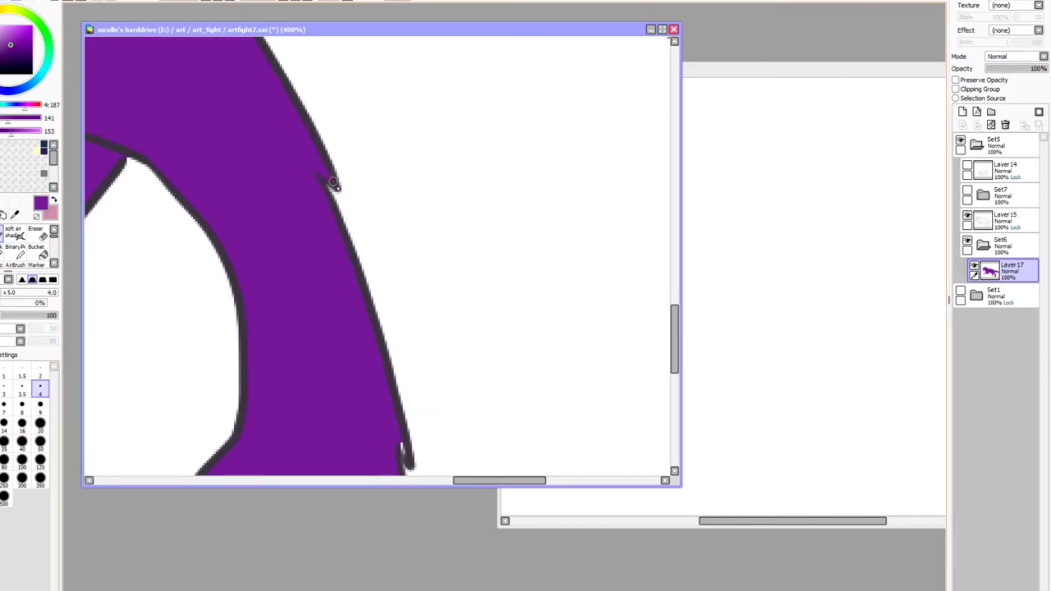
{"action": "left_click_drag", "start_coordinate": [332, 398], "coordinate": [304, 243]}
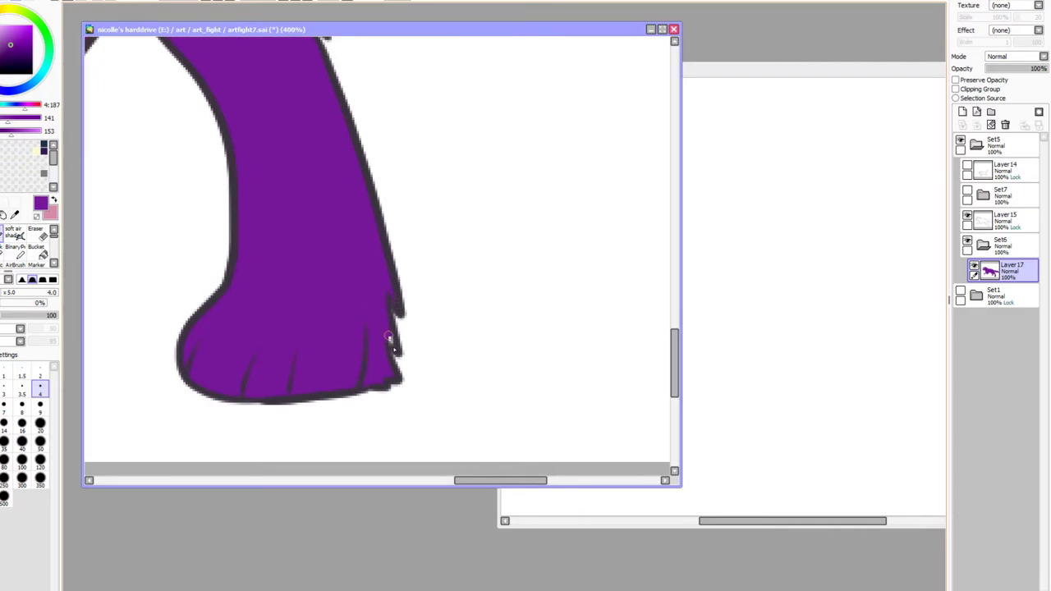
Fill the gaps in the foreleg, elbow and chest fur with purple, using brush sizes 4 and 9
{"action": "left_click_drag", "start_coordinate": [183, 327], "coordinate": [509, 405]}
{"action": "left_click_drag", "start_coordinate": [255, 204], "coordinate": [339, 466]}
{"action": "left_click_drag", "start_coordinate": [235, 301], "coordinate": [641, 157]}
{"action": "left_click_drag", "start_coordinate": [242, 238], "coordinate": [351, 310]}
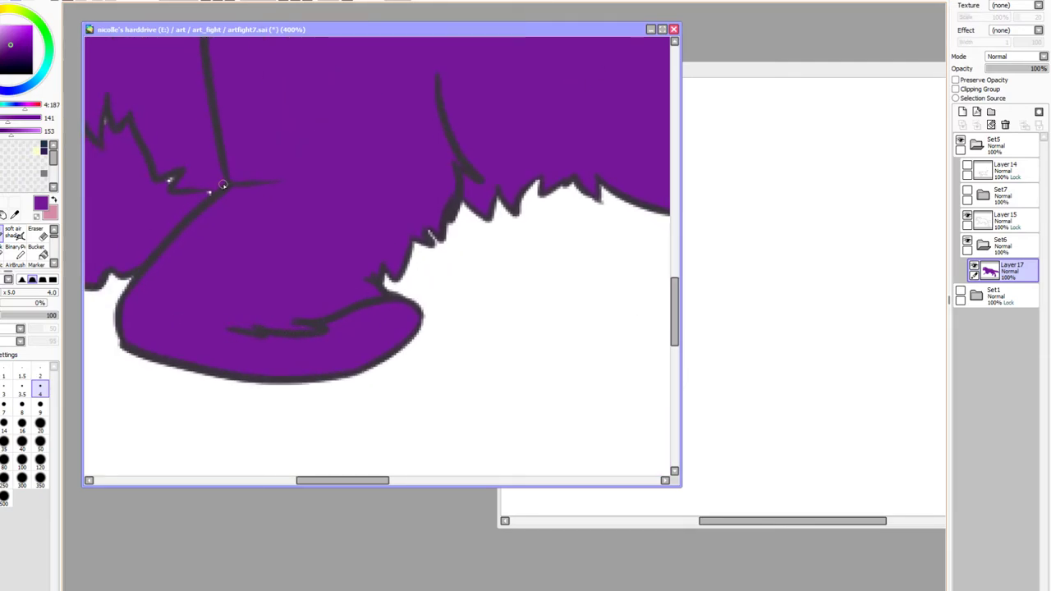
{"action": "left_click_drag", "start_coordinate": [178, 197], "coordinate": [337, 293]}
{"action": "left_click", "coordinate": [40, 403]}
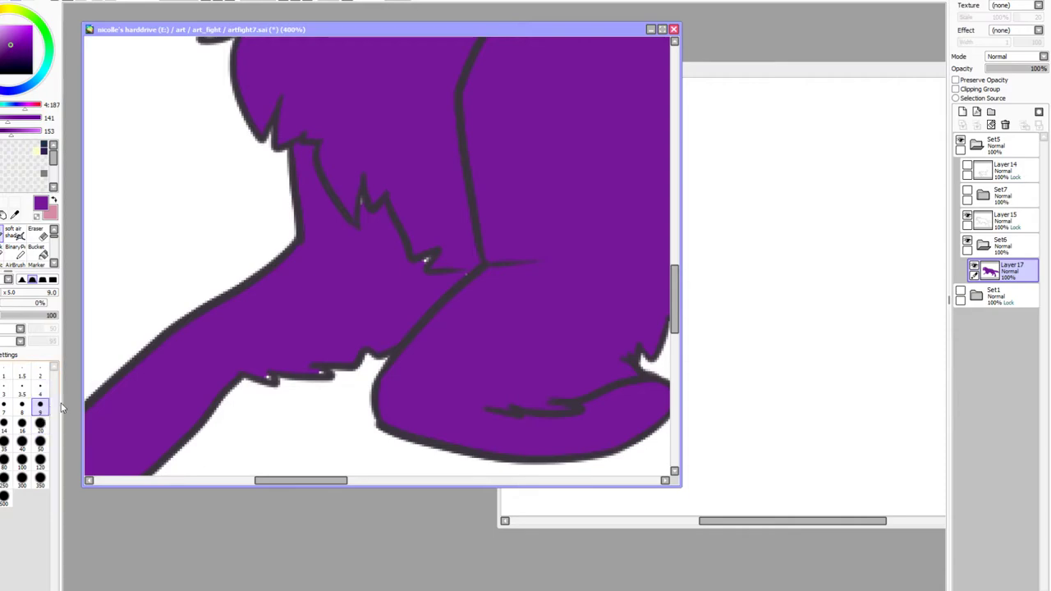
{"action": "left_click_drag", "start_coordinate": [444, 266], "coordinate": [409, 269]}
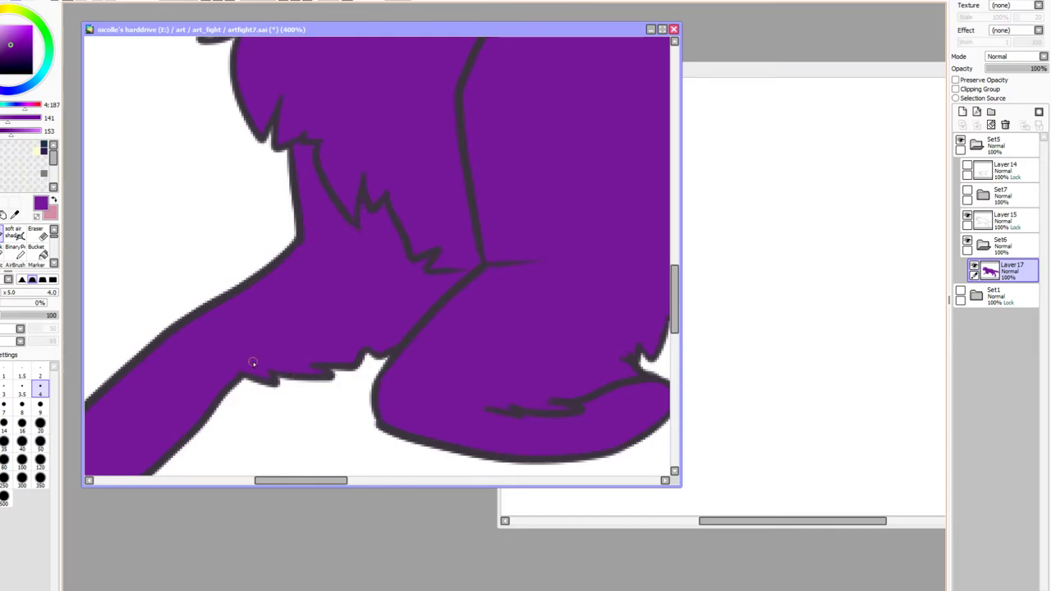
{"action": "left_click_drag", "start_coordinate": [228, 354], "coordinate": [315, 334]}
{"action": "left_click_drag", "start_coordinate": [432, 93], "coordinate": [392, 417]}
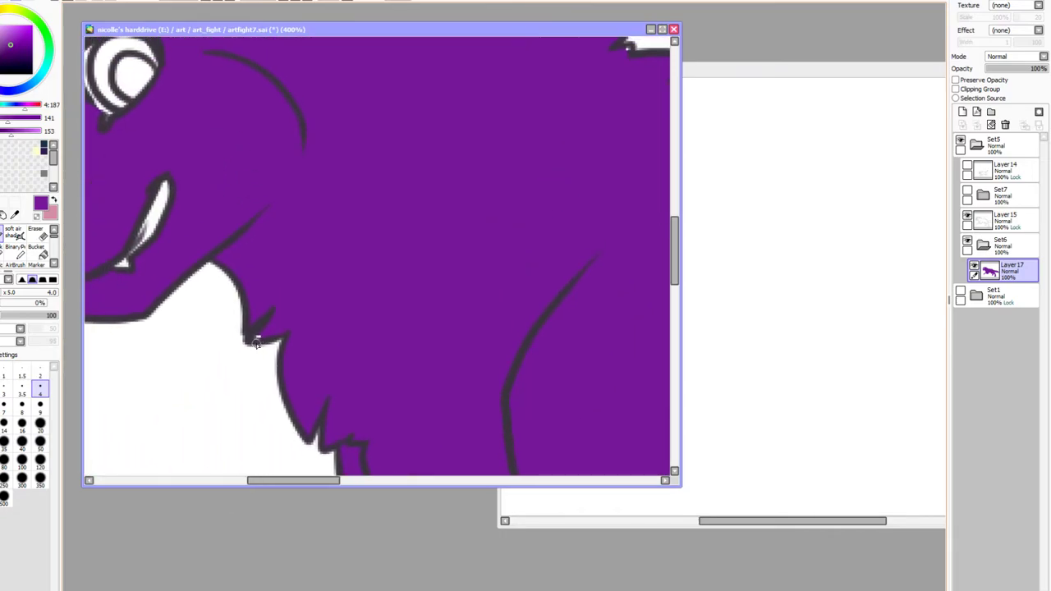
Paint the whisker spots, mouth, nose and eye solid purple, using brush sizes 9 and 20
{"action": "left_click_drag", "start_coordinate": [284, 265], "coordinate": [410, 336]}
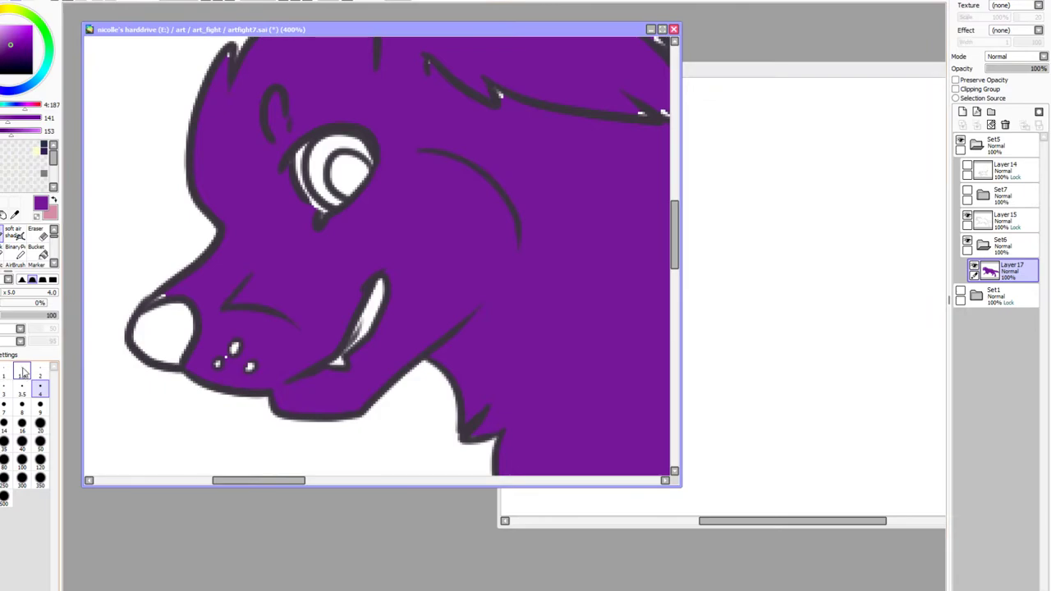
{"action": "left_click", "coordinate": [40, 404]}
{"action": "mouse_move", "coordinate": [172, 294]}
{"action": "left_mouse_down"}
{"action": "mouse_move", "coordinate": [141, 316]}
{"action": "mouse_move", "coordinate": [138, 338]}
{"action": "mouse_move", "coordinate": [155, 359]}
{"action": "mouse_move", "coordinate": [230, 357]}
{"action": "mouse_move", "coordinate": [255, 329]}
{"action": "mouse_move", "coordinate": [212, 365]}
{"action": "mouse_move", "coordinate": [240, 374]}
{"action": "left_mouse_up"}
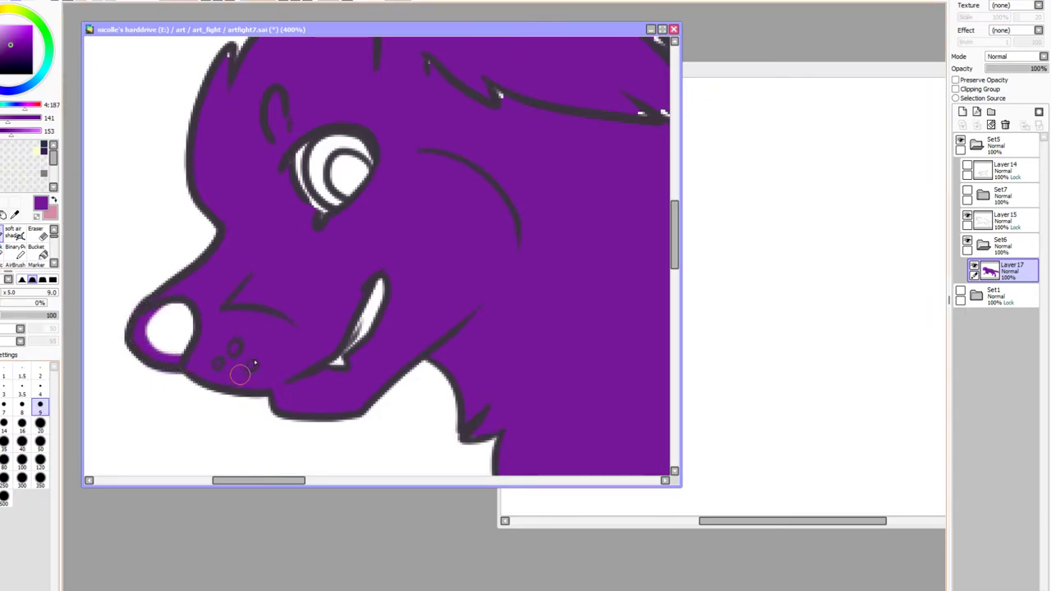
{"action": "left_click", "coordinate": [40, 424]}
{"action": "mouse_move", "coordinate": [374, 295]}
{"action": "left_mouse_down"}
{"action": "mouse_move", "coordinate": [384, 265]}
{"action": "mouse_move", "coordinate": [336, 353]}
{"action": "left_mouse_up"}
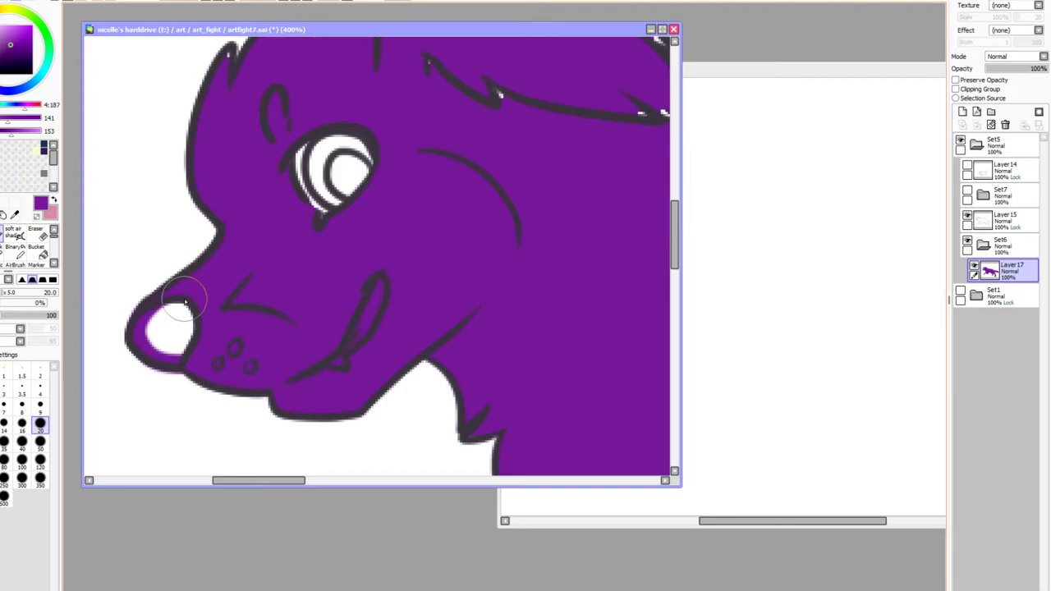
{"action": "mouse_move", "coordinate": [186, 303]}
{"action": "left_mouse_down"}
{"action": "mouse_move", "coordinate": [148, 329]}
{"action": "mouse_move", "coordinate": [188, 328]}
{"action": "left_mouse_up"}
{"action": "left_click_drag", "start_coordinate": [277, 274], "coordinate": [179, 436]}
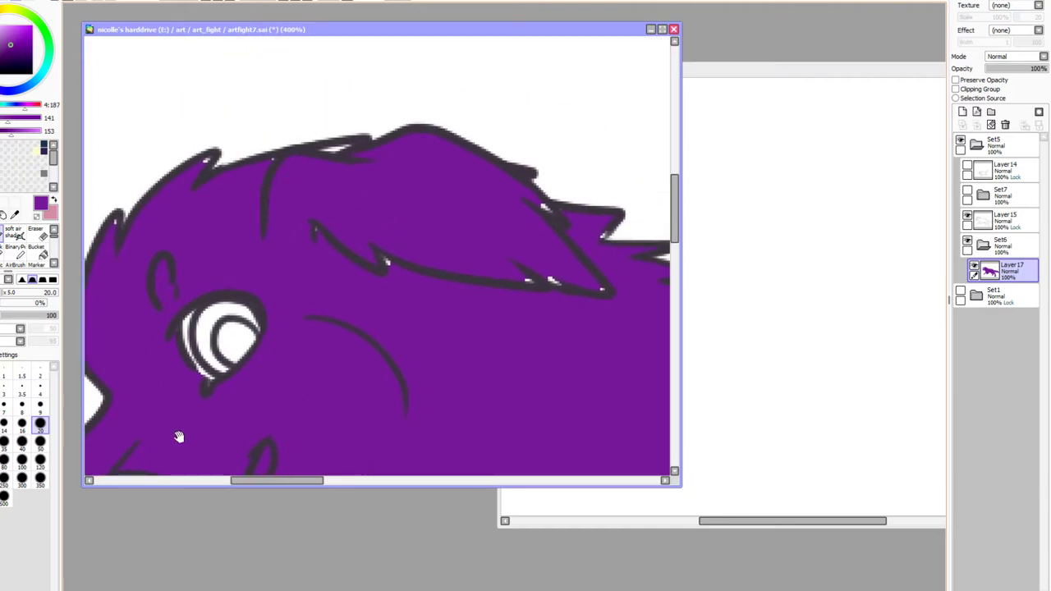
{"action": "mouse_move", "coordinate": [254, 272]}
{"action": "left_mouse_down"}
{"action": "mouse_move", "coordinate": [173, 333]}
{"action": "mouse_move", "coordinate": [251, 308]}
{"action": "mouse_move", "coordinate": [192, 383]}
{"action": "mouse_move", "coordinate": [247, 355]}
{"action": "left_mouse_up"}
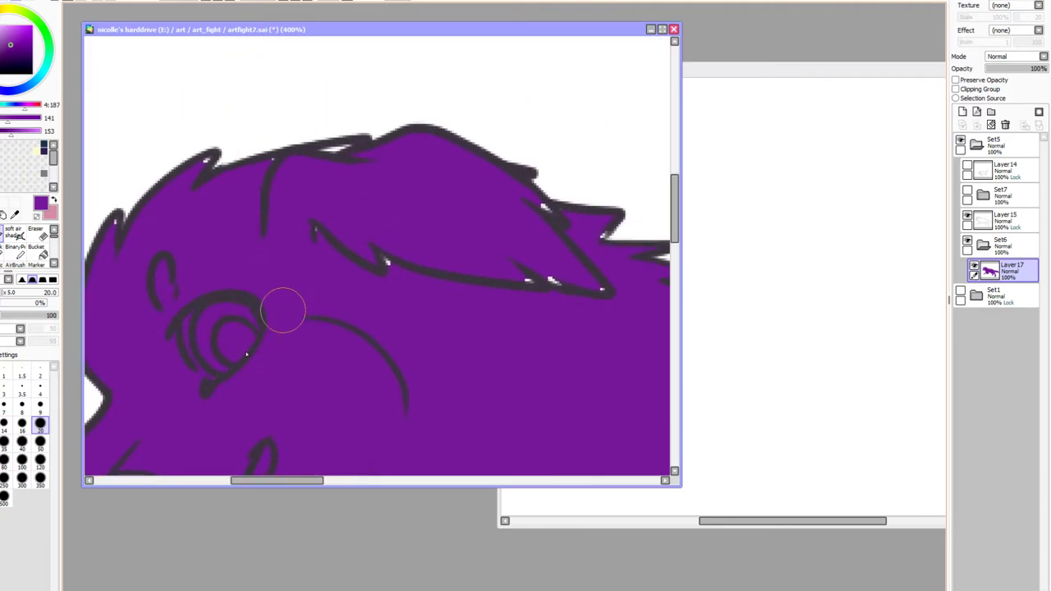
Fill the gaps in the head tufts and around the ear with purple using a size 9 brush
{"action": "left_click", "coordinate": [40, 404]}
{"action": "left_click_drag", "start_coordinate": [112, 235], "coordinate": [115, 215]}
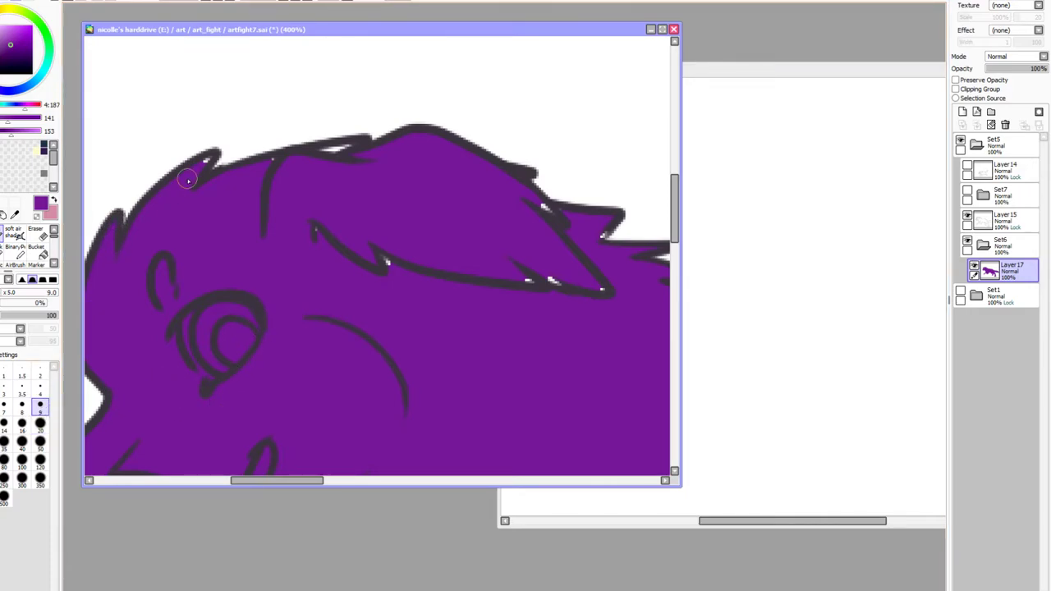
{"action": "left_click_drag", "start_coordinate": [207, 160], "coordinate": [176, 184]}
{"action": "mouse_move", "coordinate": [376, 153]}
{"action": "left_mouse_down"}
{"action": "mouse_move", "coordinate": [358, 146]}
{"action": "mouse_move", "coordinate": [266, 166]}
{"action": "left_mouse_up"}
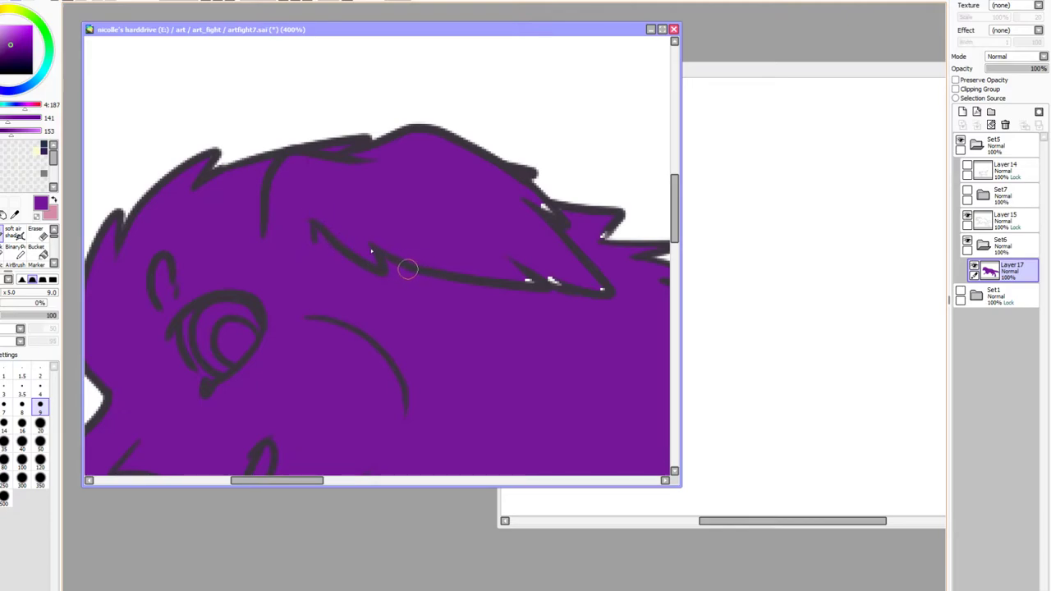
{"action": "left_click_drag", "start_coordinate": [552, 206], "coordinate": [543, 208]}
{"action": "left_click_drag", "start_coordinate": [604, 224], "coordinate": [602, 235]}
{"action": "left_click_drag", "start_coordinate": [608, 291], "coordinate": [504, 274]}
Set the brush size to 4 and paint the gaps in the fur along the neck, back and rump purple
{"action": "left_click_drag", "start_coordinate": [556, 342], "coordinate": [277, 293]}
{"action": "key", "text": "bracketleft"}
{"action": "key", "text": "bracketleft"}
{"action": "key", "text": "bracketleft"}
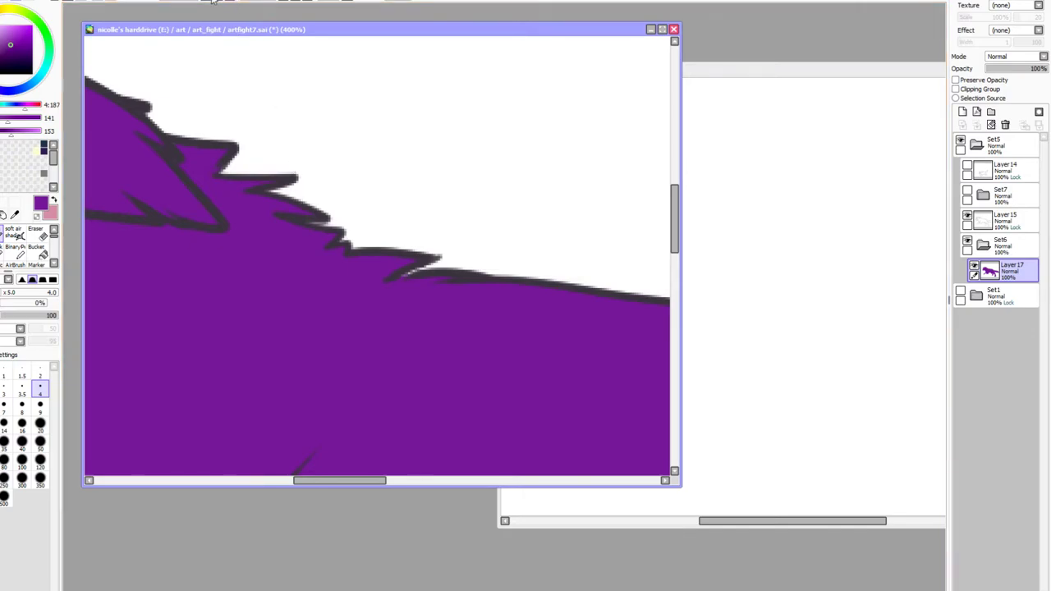
{"action": "scroll", "coordinate": [439, 150], "scroll_direction": "down", "scroll_amount": 5}
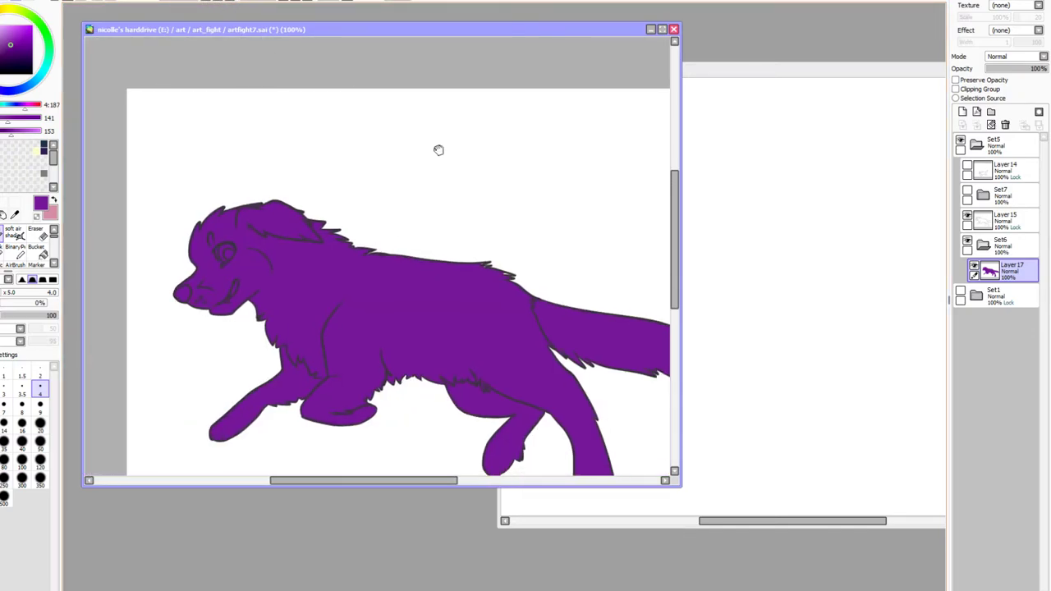
{"action": "scroll", "coordinate": [438, 150], "scroll_direction": "up", "scroll_amount": 5}
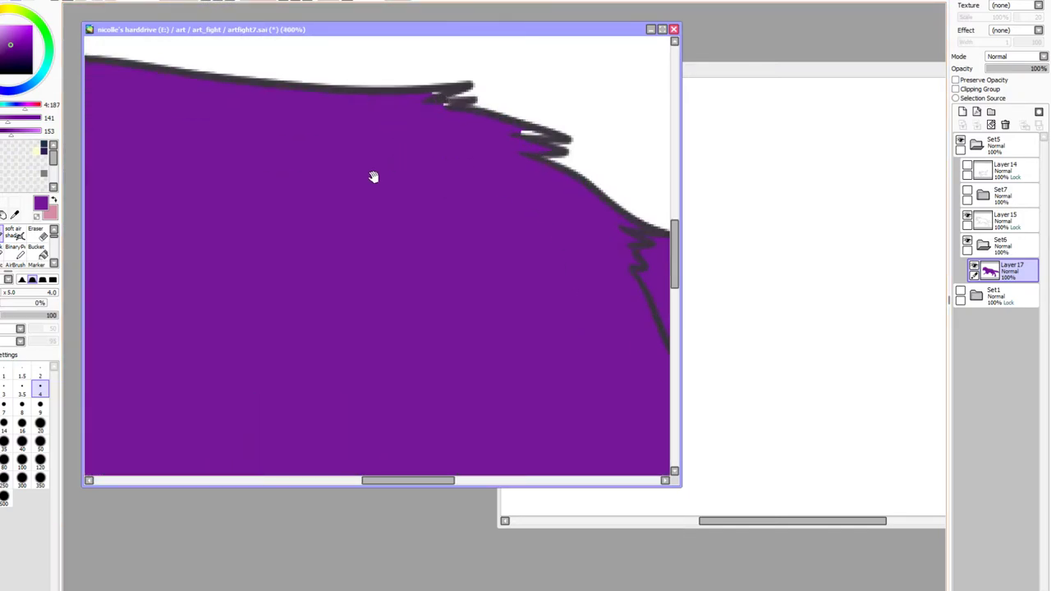
{"action": "left_click_drag", "start_coordinate": [373, 176], "coordinate": [192, 308]}
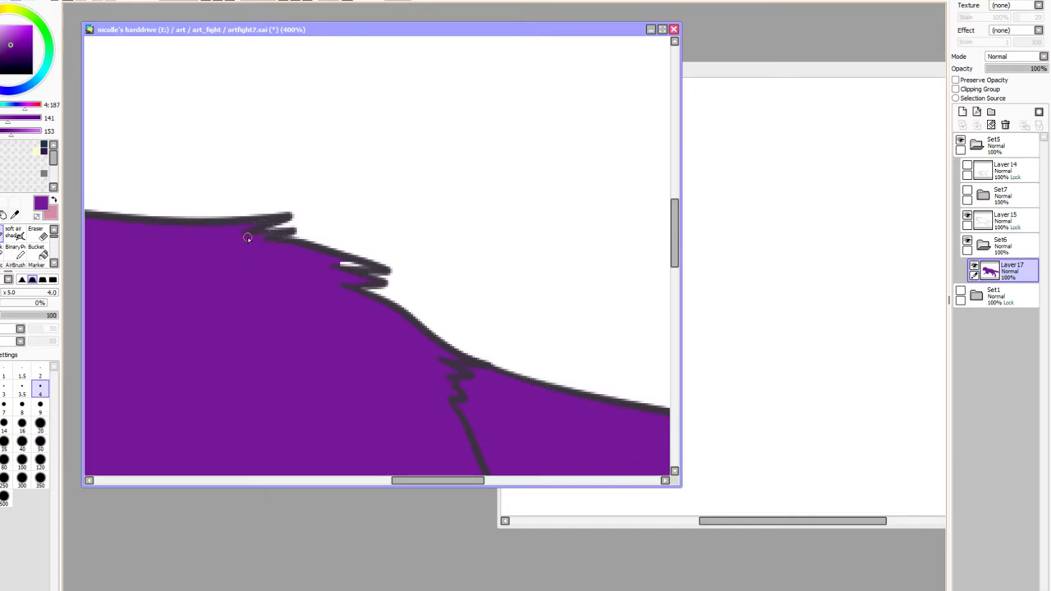
{"action": "left_click_drag", "start_coordinate": [373, 266], "coordinate": [312, 265]}
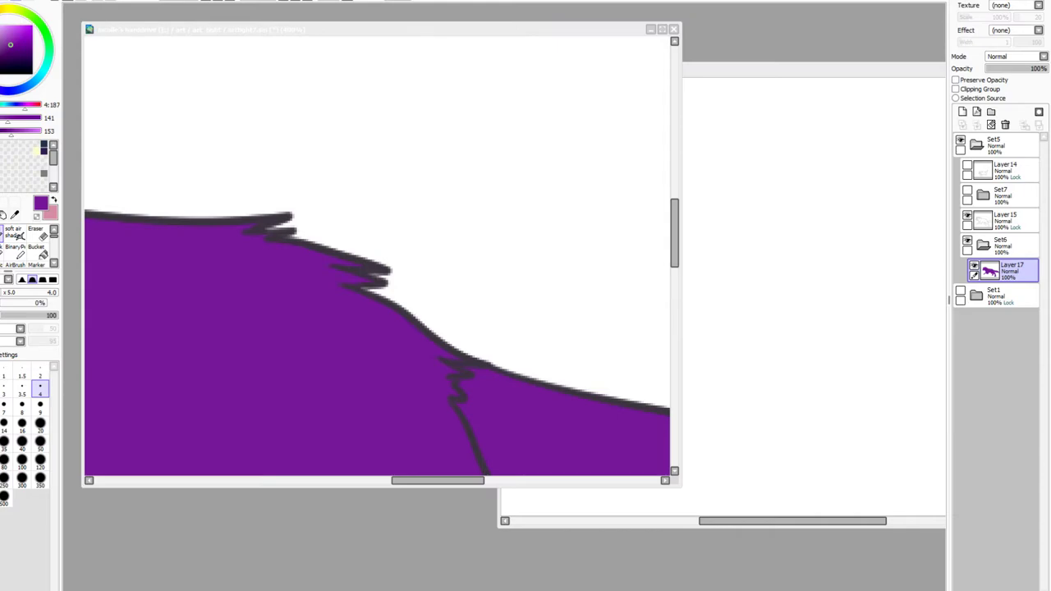
Paste a dog reference picture into New Canvas and arrange the opened Belle reference sheet beside the artfight7.sai drawing
{"action": "key", "text": "ctrl+Tab"}
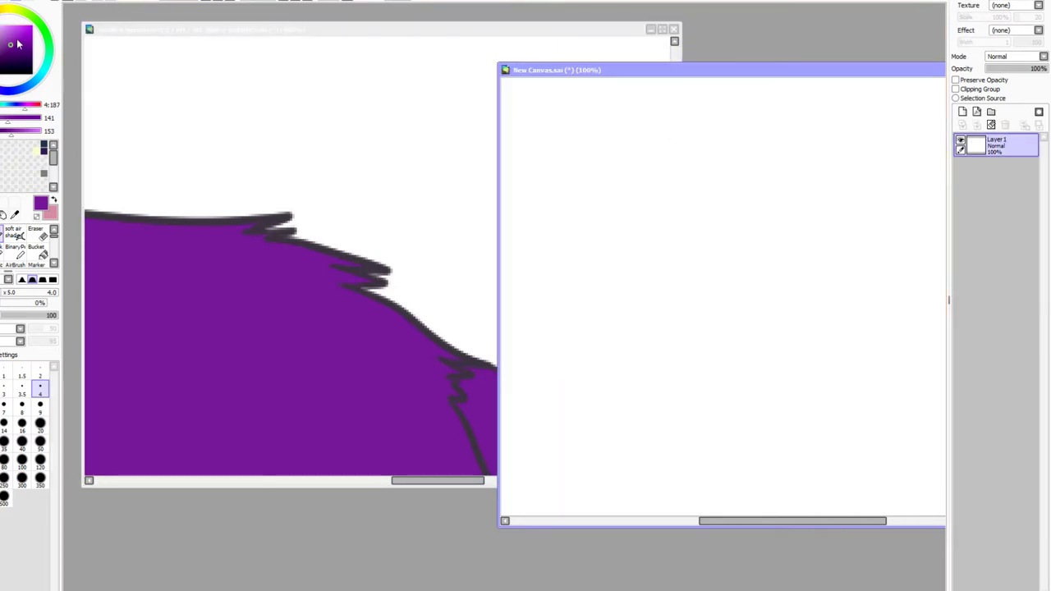
{"action": "key", "text": "ctrl+v"}
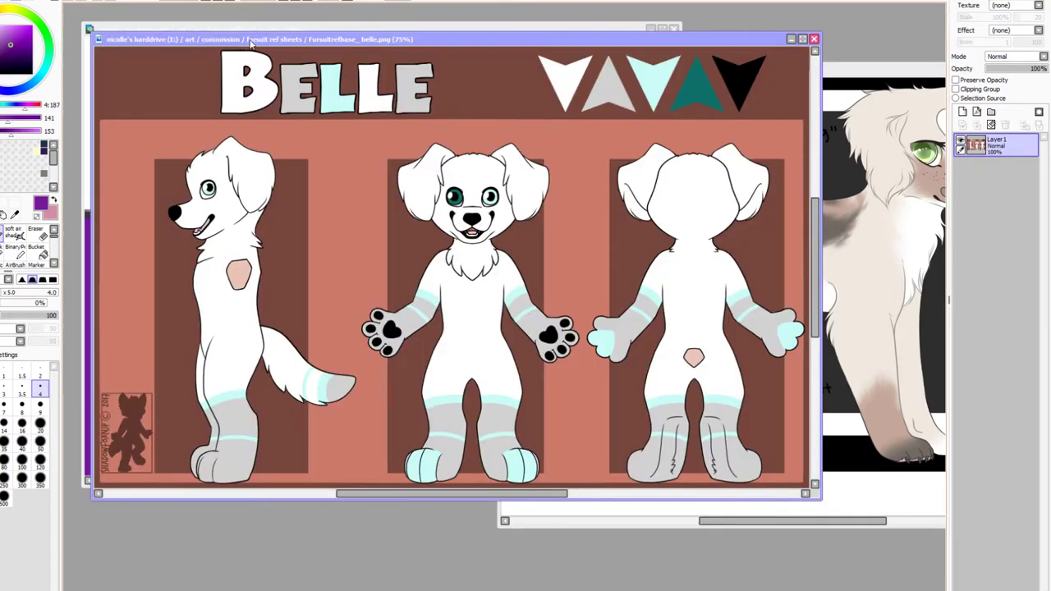
{"action": "left_click_drag", "start_coordinate": [253, 36], "coordinate": [538, 95]}
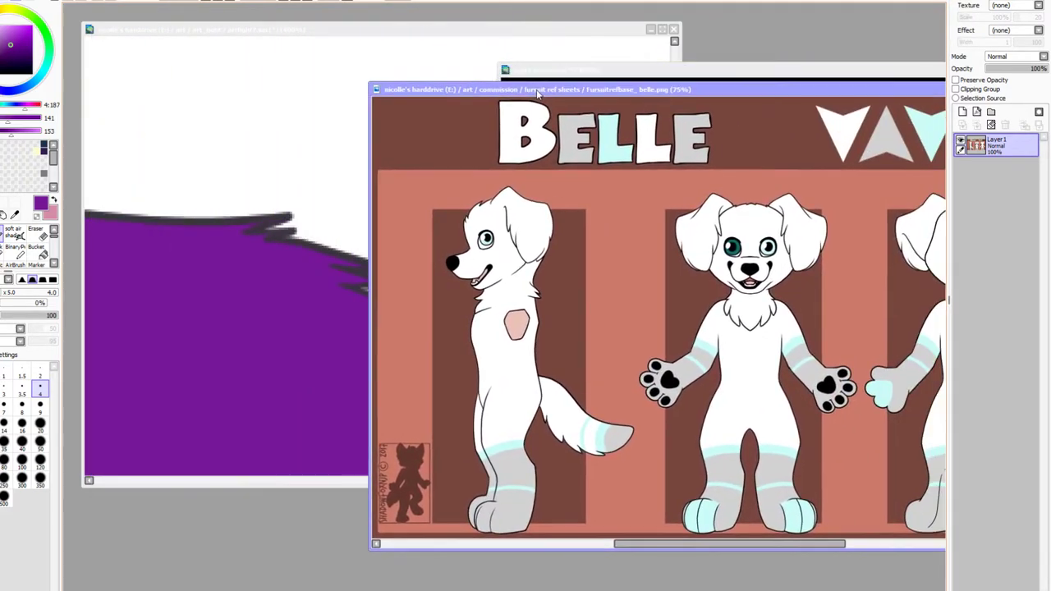
{"action": "left_click_drag", "start_coordinate": [246, 32], "coordinate": [203, 24]}
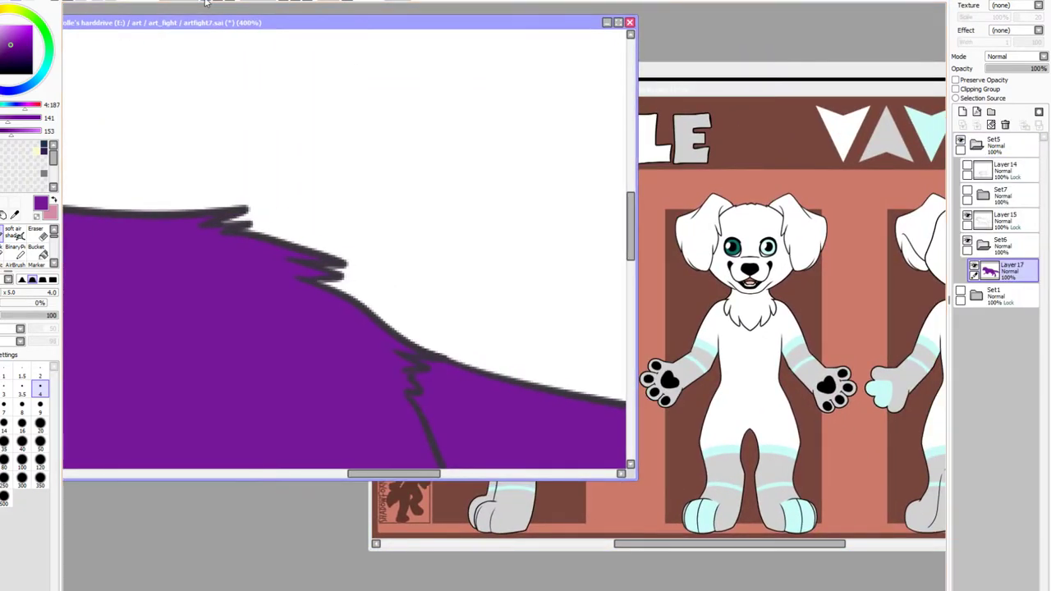
Pick the white of Belle's body on the reference sheet as the drawing colour
{"action": "left_click", "coordinate": [205, 1]}
{"action": "left_click", "coordinate": [206, 1]}
{"action": "left_click", "coordinate": [205, 2]}
{"action": "left_click", "coordinate": [205, 2]}
{"action": "left_click", "coordinate": [205, 2]}
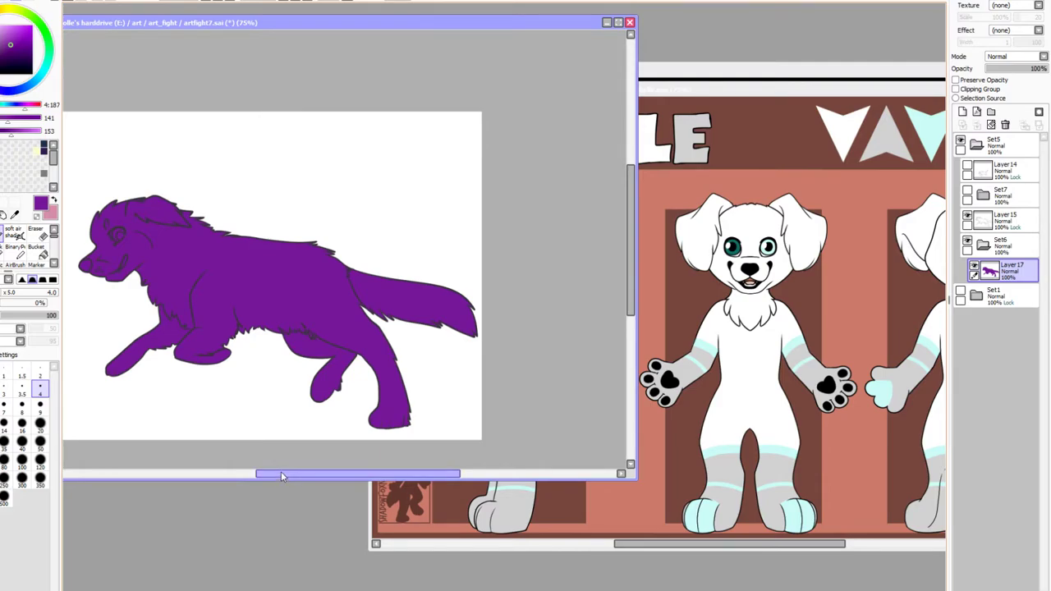
{"action": "left_click_drag", "start_coordinate": [284, 474], "coordinate": [260, 474]}
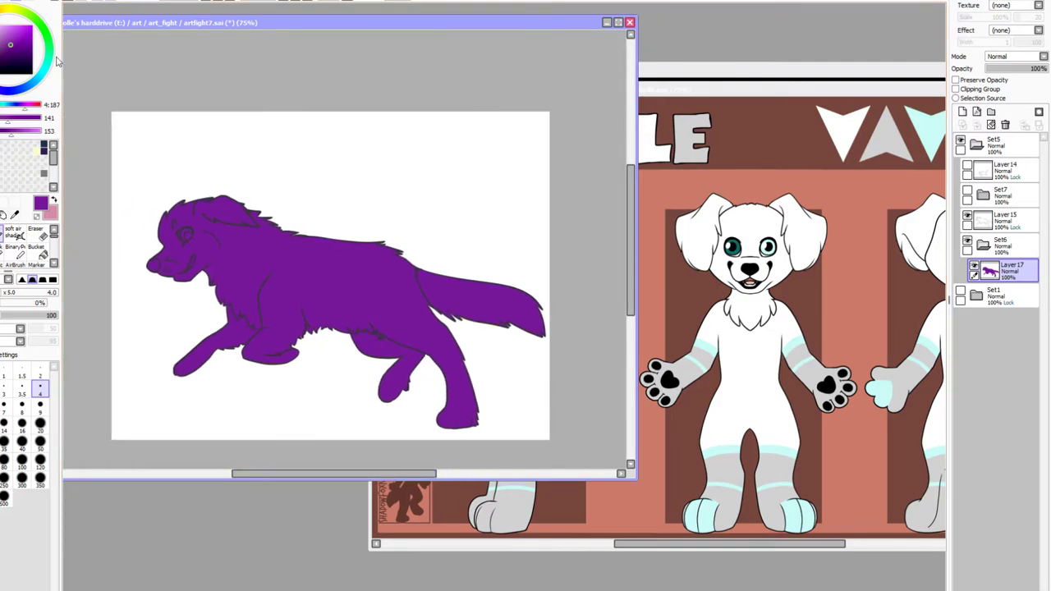
{"action": "left_click", "coordinate": [17, 216]}
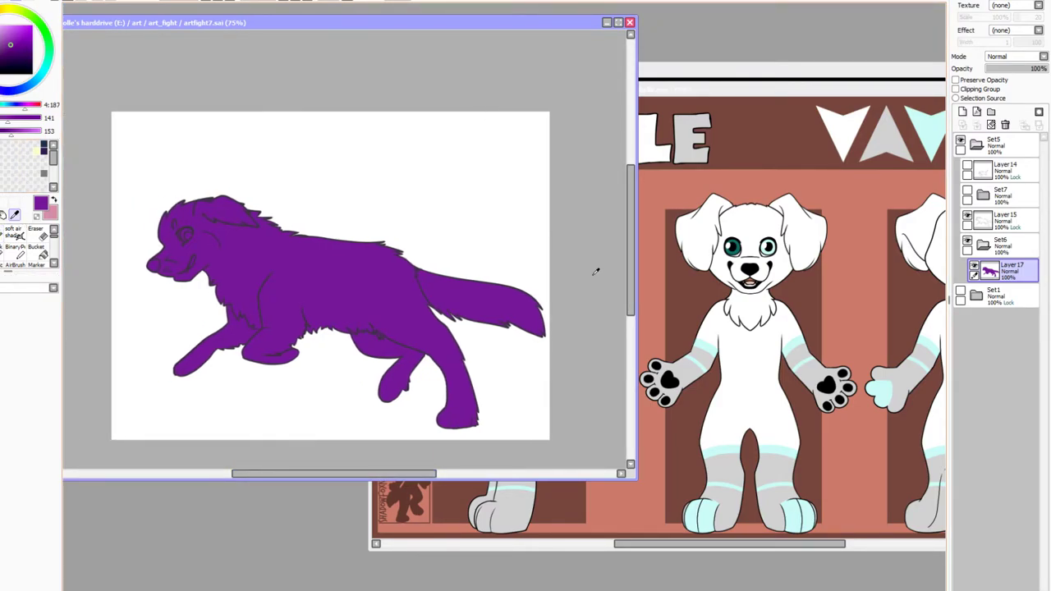
{"action": "left_click", "coordinate": [741, 343]}
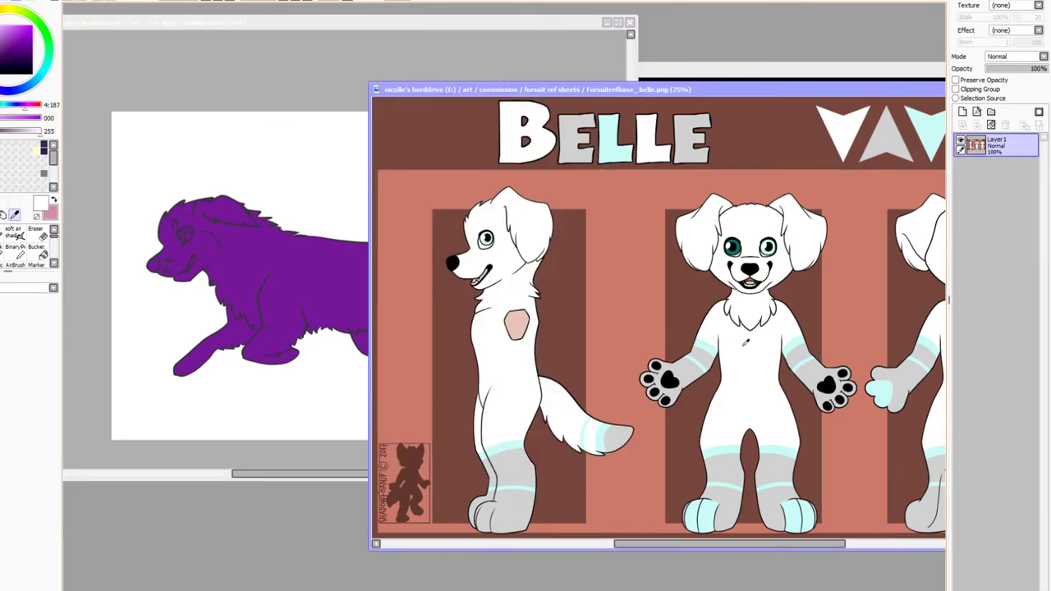
Turn on Preserve Opacity for Layer17 in artfight7.sai and fill the large dog's base shape with white using the Bucket
{"action": "left_click", "coordinate": [324, 33]}
{"action": "left_click", "coordinate": [37, 233]}
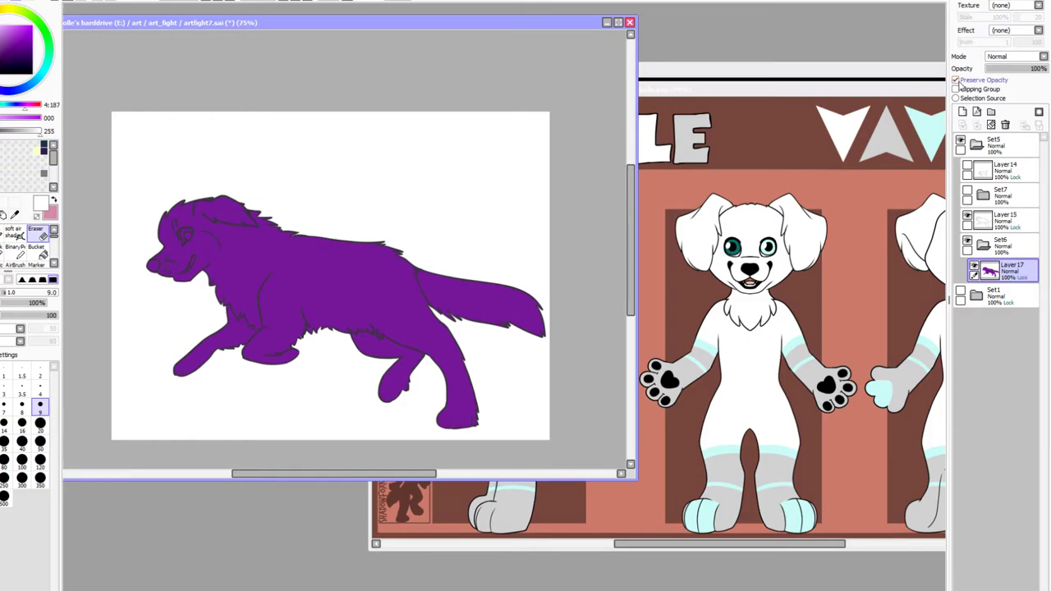
{"action": "left_click", "coordinate": [36, 247]}
{"action": "left_click", "coordinate": [348, 302]}
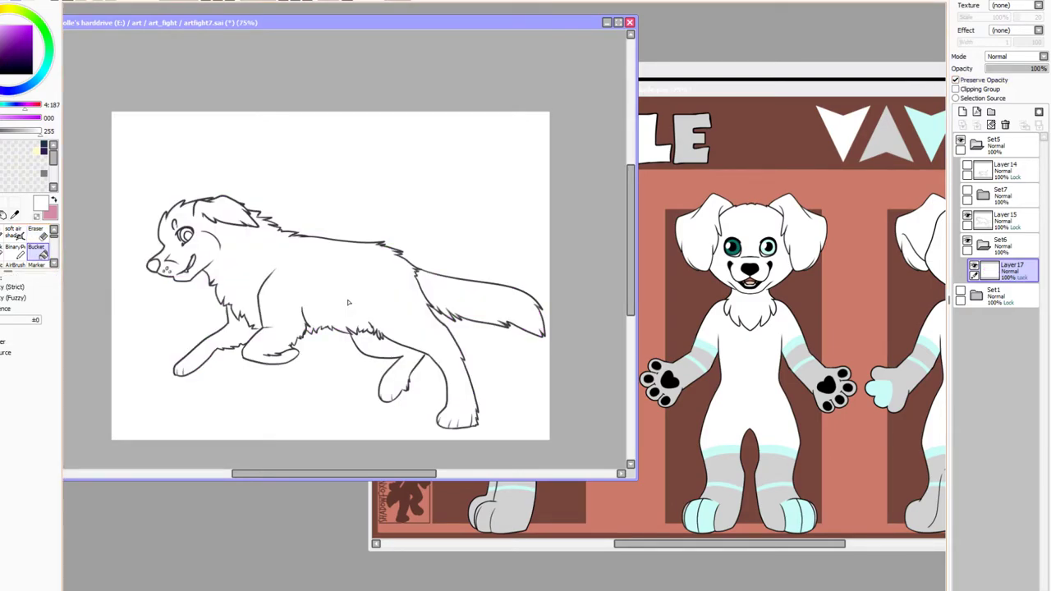
Add a new layer beneath Set1 and fill it with the pink secondary colour as a background behind the dog
{"action": "left_click", "coordinate": [997, 295]}
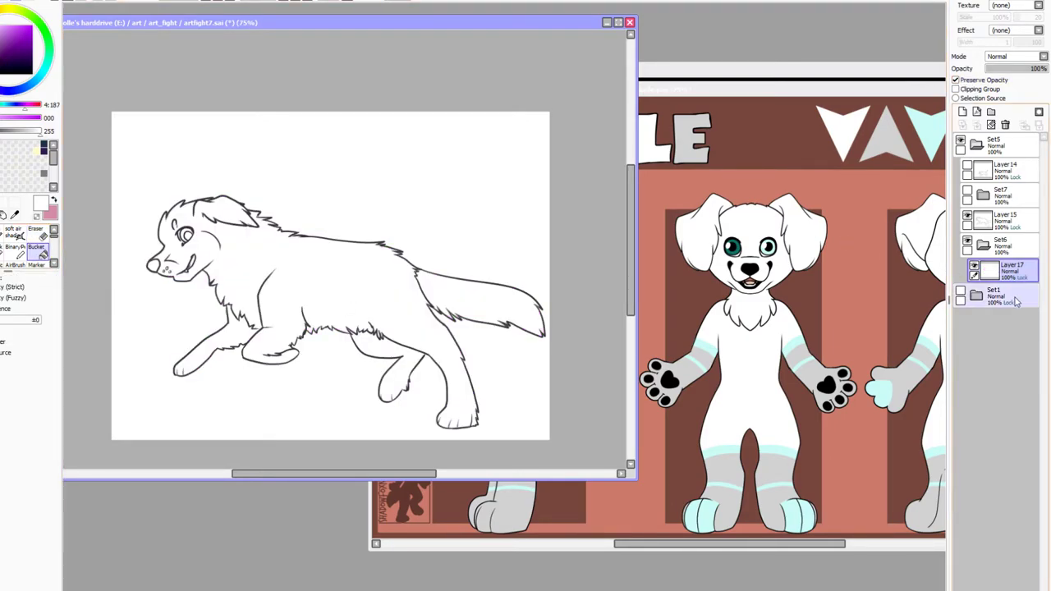
{"action": "left_click", "coordinate": [962, 111]}
{"action": "left_click_drag", "start_coordinate": [1005, 302], "coordinate": [982, 336]}
{"action": "left_click", "coordinate": [54, 201]}
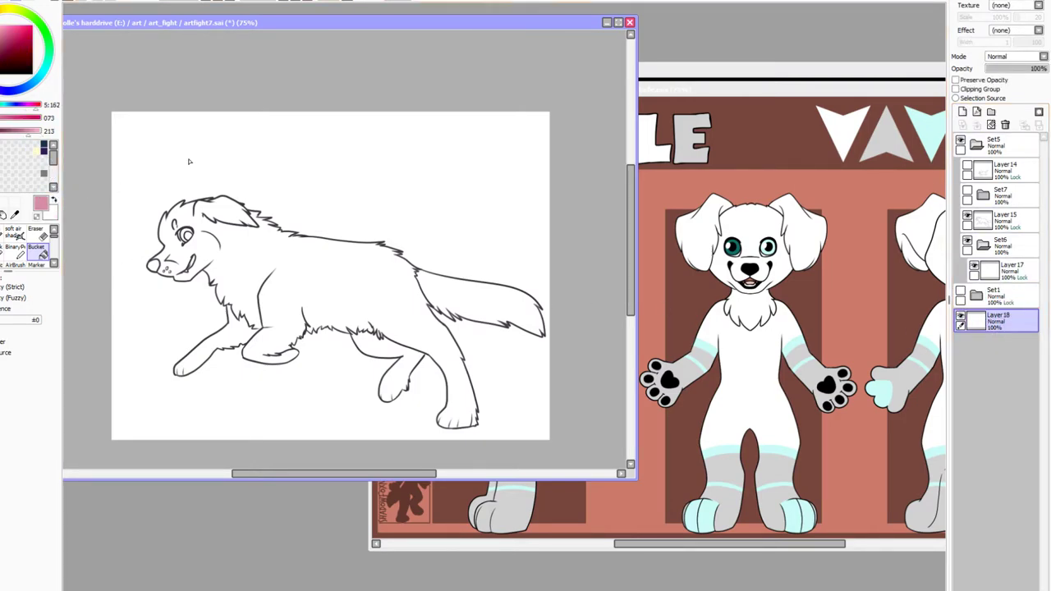
{"action": "left_click", "coordinate": [189, 160]}
Pick the light cyan and the grey of Belle's arm on the reference sheet as the two drawing colours for artfight7.sai
{"action": "left_click", "coordinate": [15, 214]}
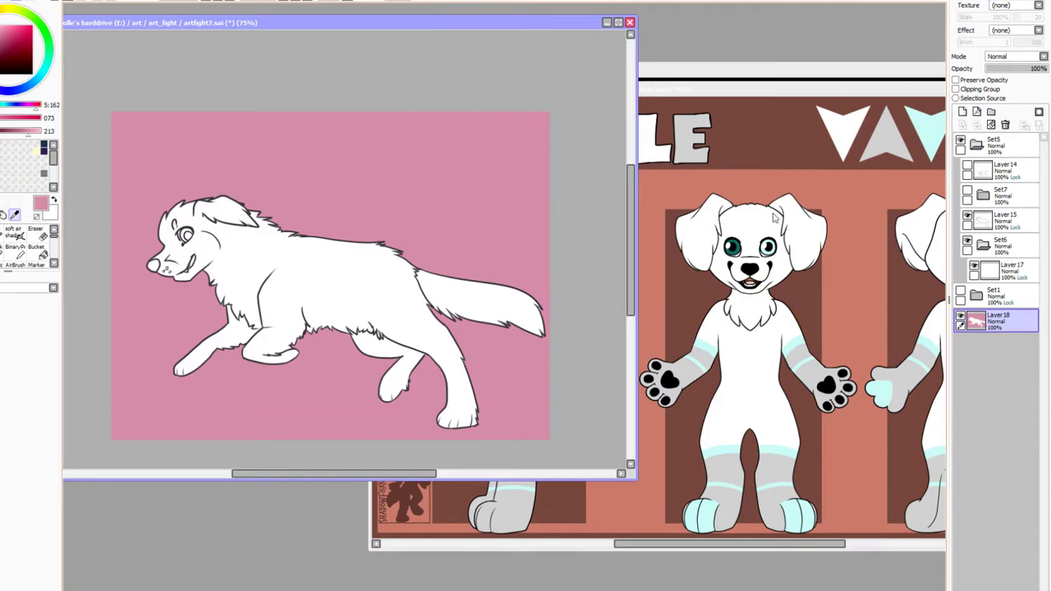
{"action": "left_click", "coordinate": [709, 347]}
{"action": "left_click", "coordinate": [709, 347]}
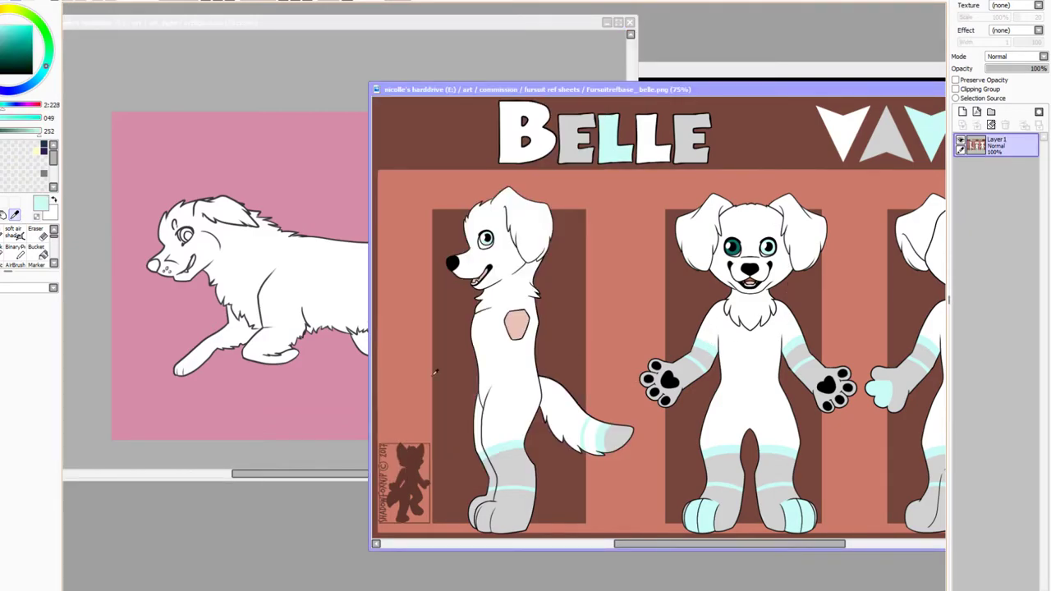
{"action": "left_click", "coordinate": [161, 451]}
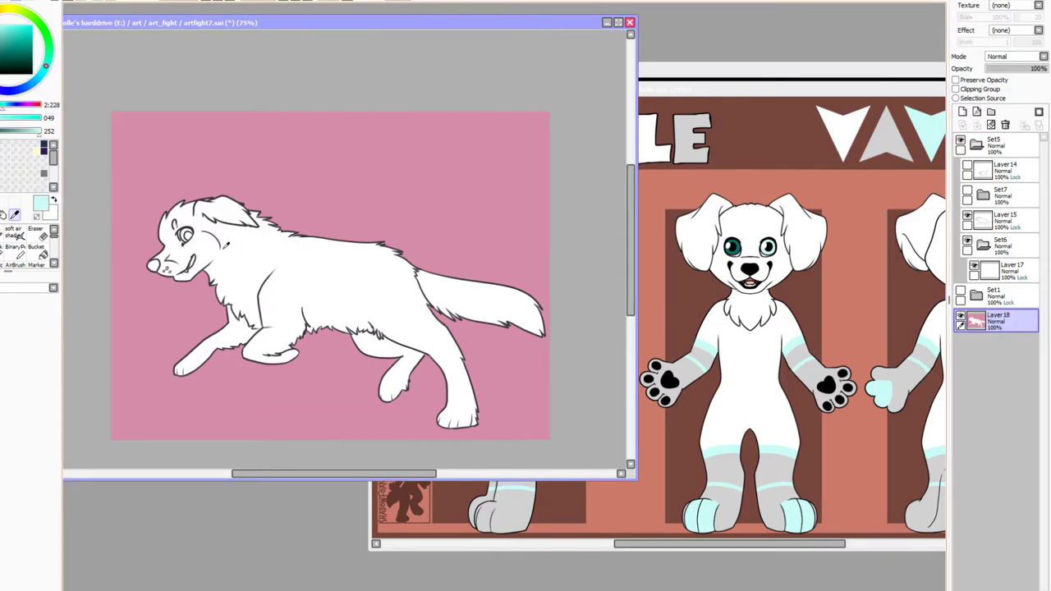
{"action": "left_click", "coordinate": [52, 199]}
{"action": "left_click", "coordinate": [687, 374]}
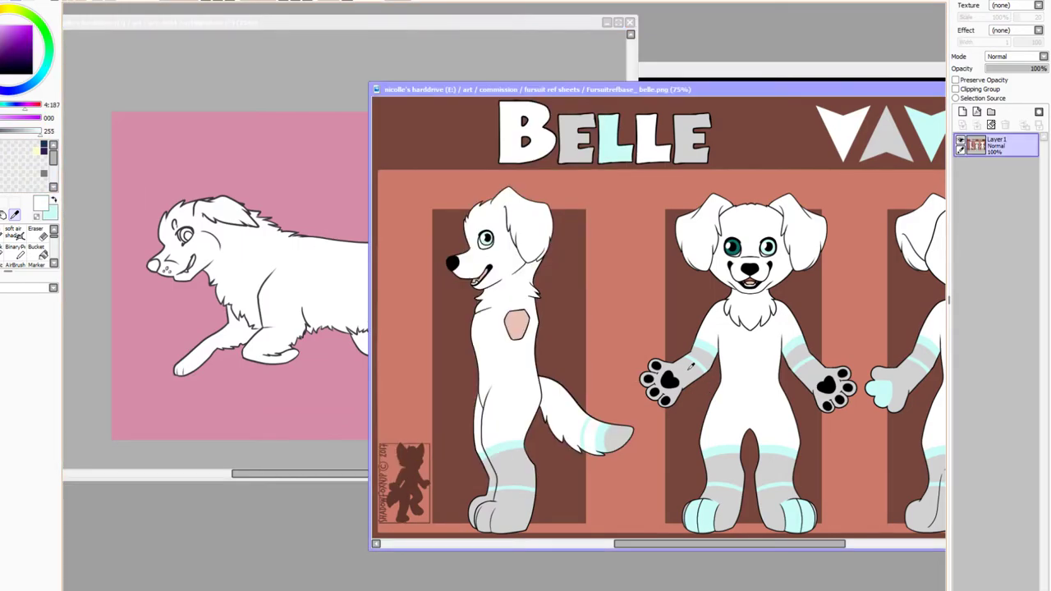
{"action": "left_click", "coordinate": [295, 459]}
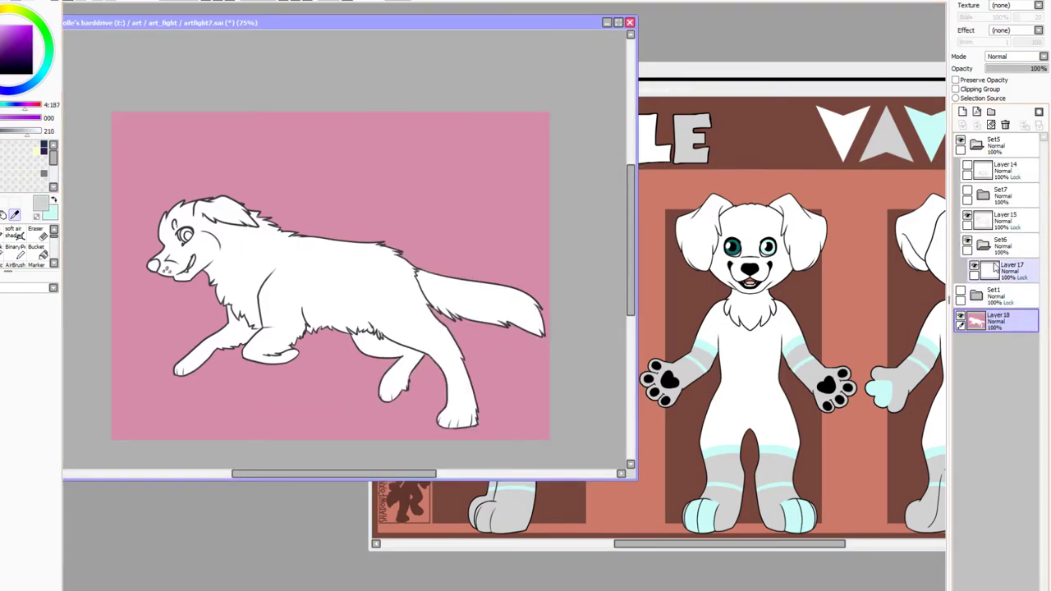
Expand Set7 and show the small dog's purple base and line art over the large dog, hiding both after checking
{"action": "left_click", "coordinate": [983, 195]}
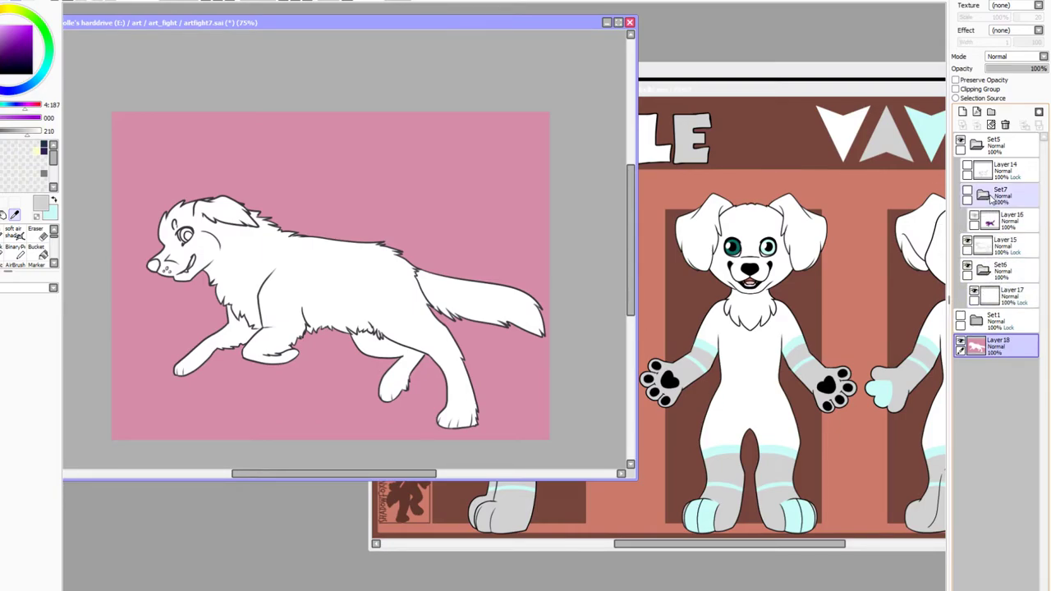
{"action": "left_click", "coordinate": [967, 195]}
{"action": "left_click", "coordinate": [1004, 220]}
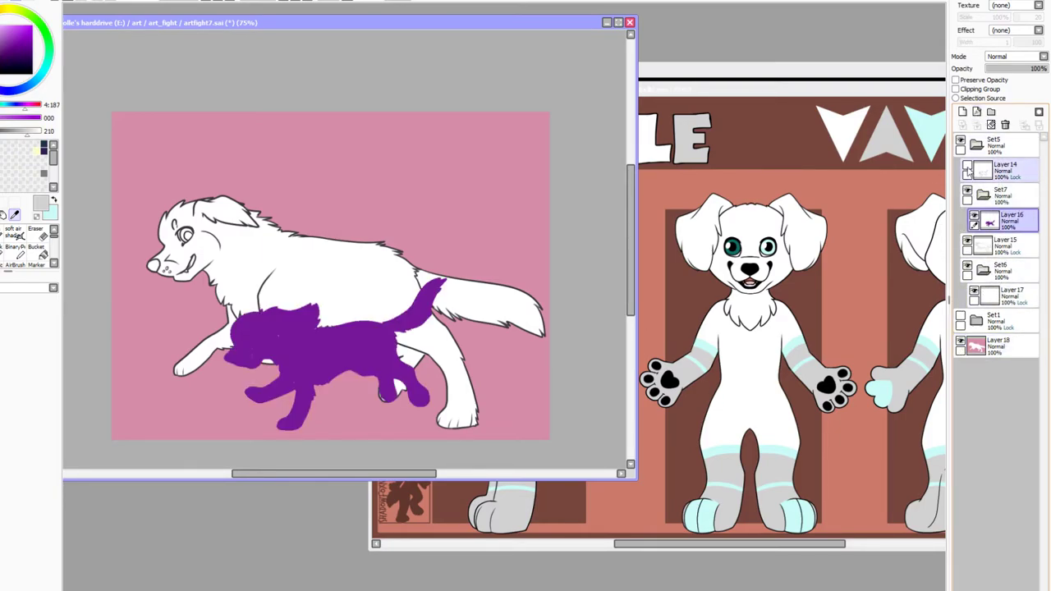
{"action": "left_click", "coordinate": [967, 169]}
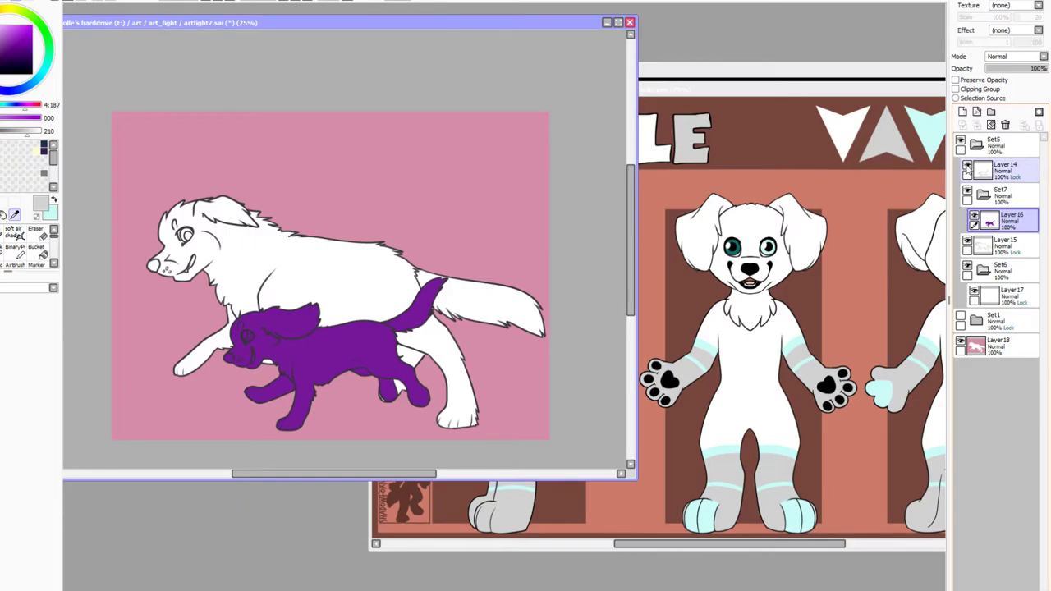
{"action": "left_click", "coordinate": [967, 169]}
{"action": "left_click", "coordinate": [973, 220]}
Add a new layer above Layer17 in Set6 and clip it to the large dog's white base
{"action": "left_click", "coordinate": [1006, 294]}
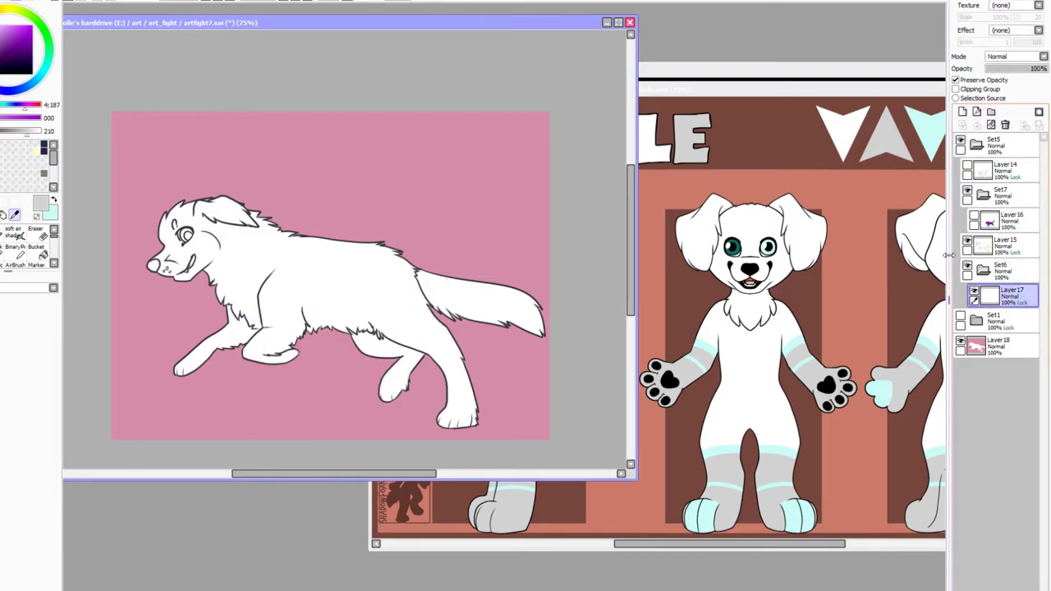
{"action": "left_click", "coordinate": [962, 112]}
{"action": "left_click", "coordinate": [955, 89]}
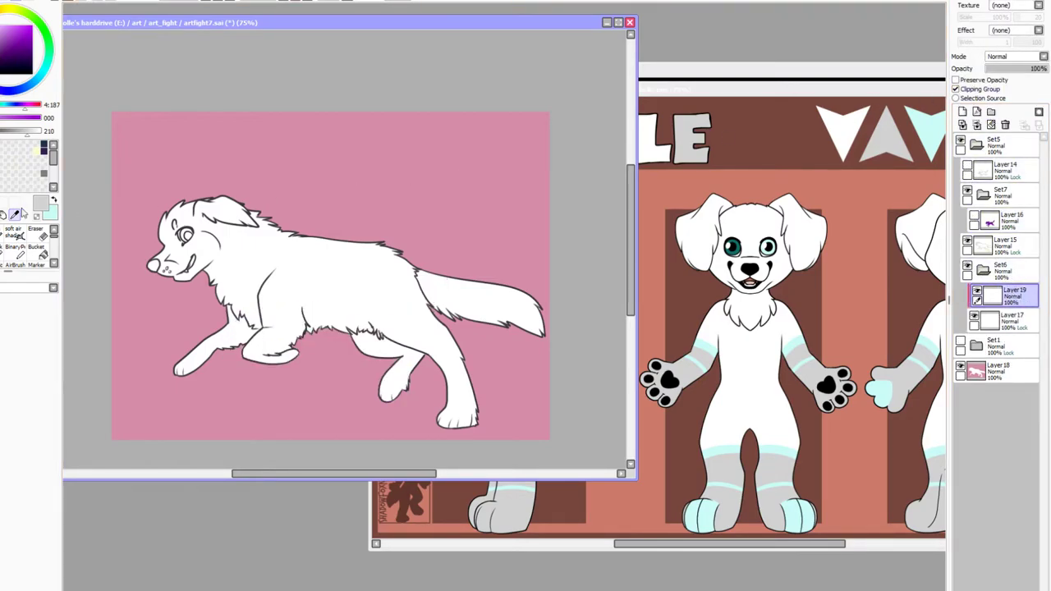
Switch the drawing colour to dark teal and paint a band across the large dog's upper front leg with brush size 20
{"action": "scroll", "coordinate": [334, 308], "scroll_direction": "up", "scroll_amount": 3}
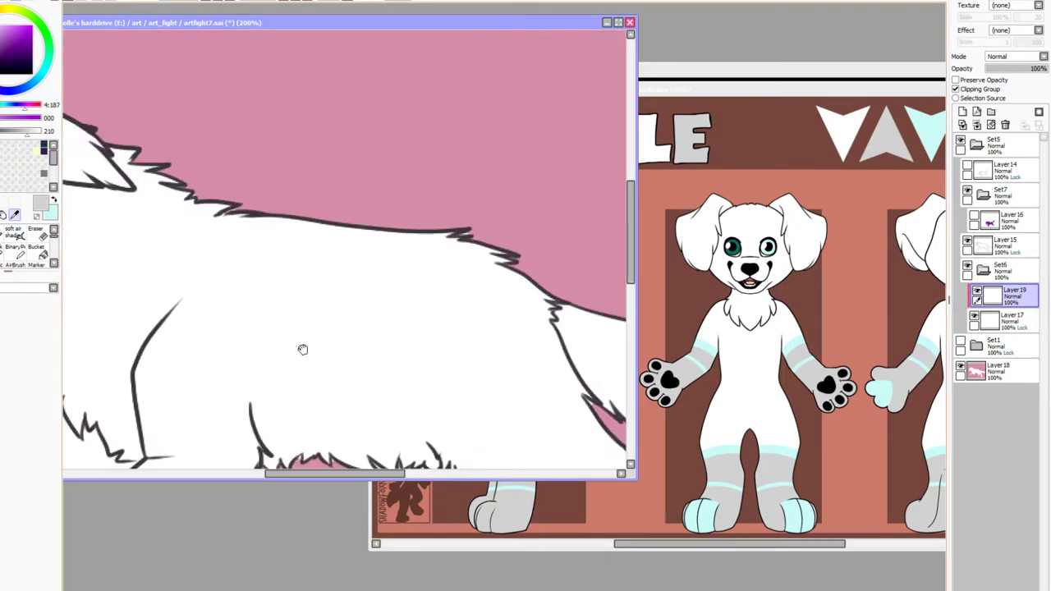
{"action": "mouse_move", "coordinate": [303, 350]}
{"action": "left_mouse_down"}
{"action": "mouse_move", "coordinate": [455, 178]}
{"action": "mouse_move", "coordinate": [449, 194]}
{"action": "left_mouse_up"}
{"action": "left_click", "coordinate": [3, 234]}
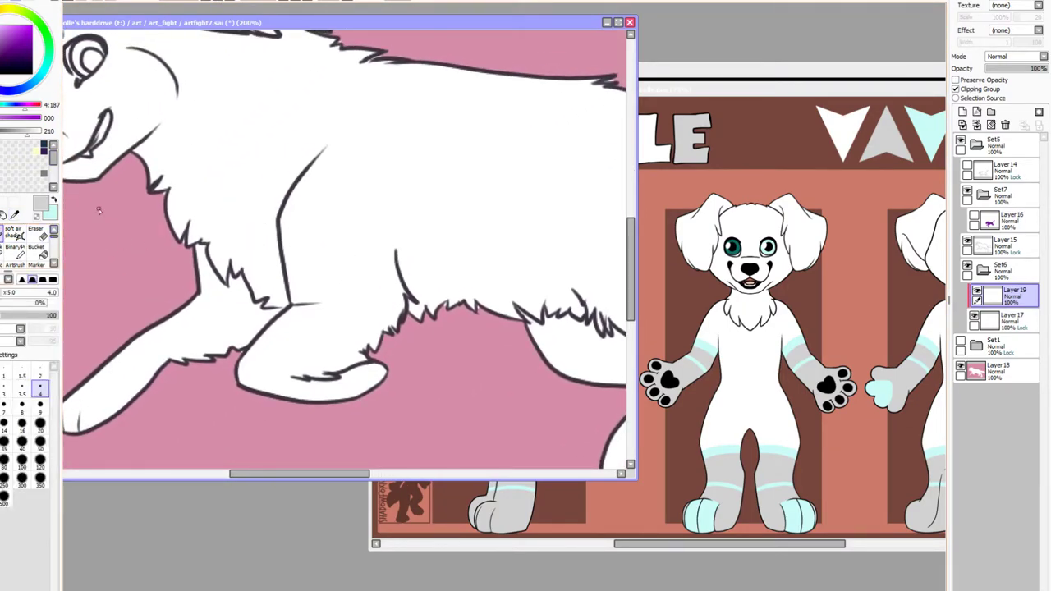
{"action": "left_click", "coordinate": [54, 199]}
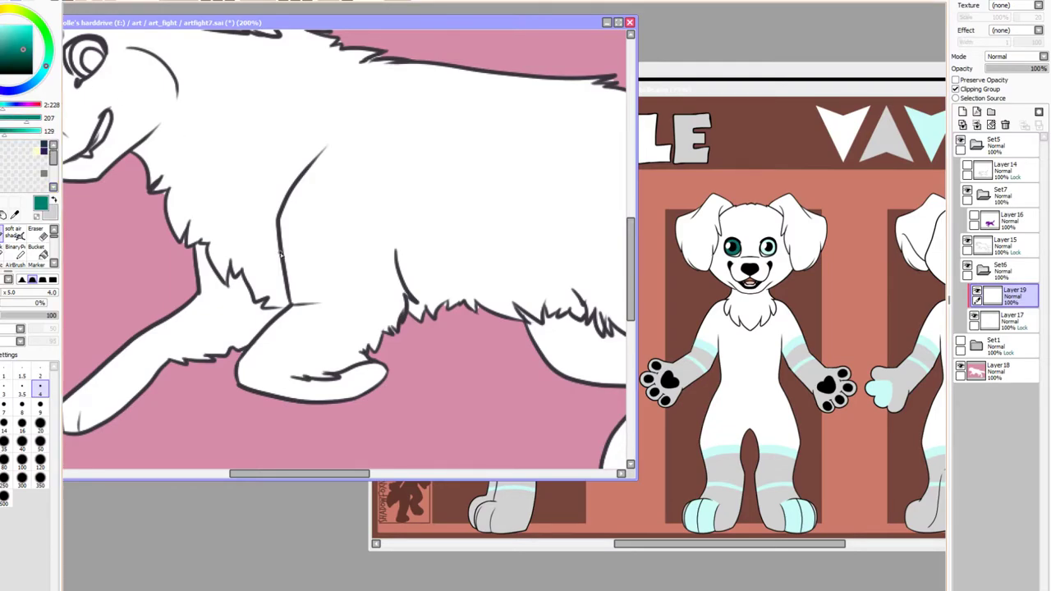
{"action": "left_click", "coordinate": [40, 405]}
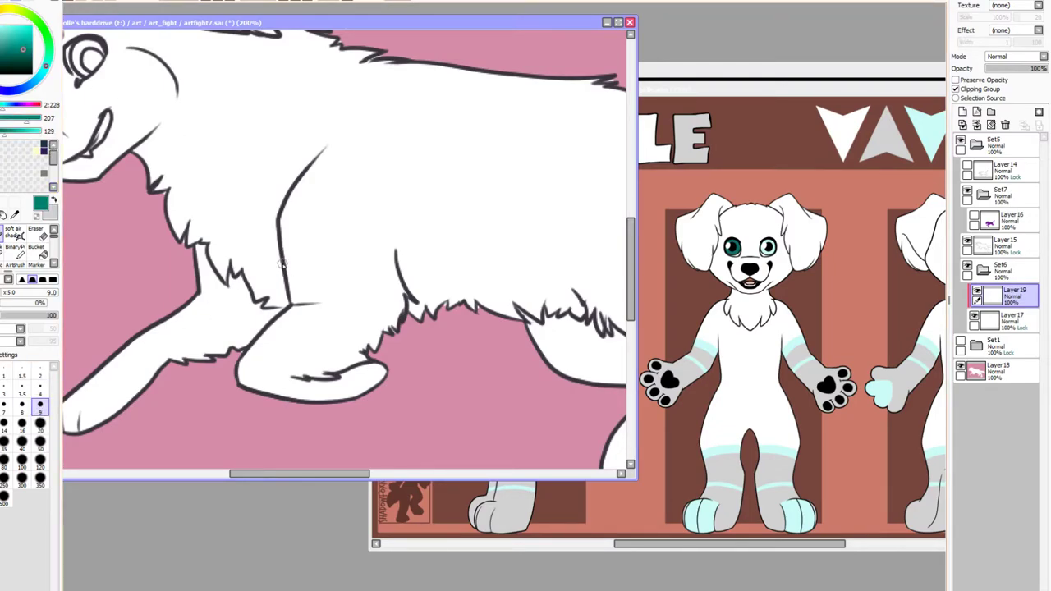
{"action": "left_click_drag", "start_coordinate": [286, 261], "coordinate": [391, 261]}
{"action": "key", "text": "ctrl+z"}
{"action": "left_click", "coordinate": [40, 424]}
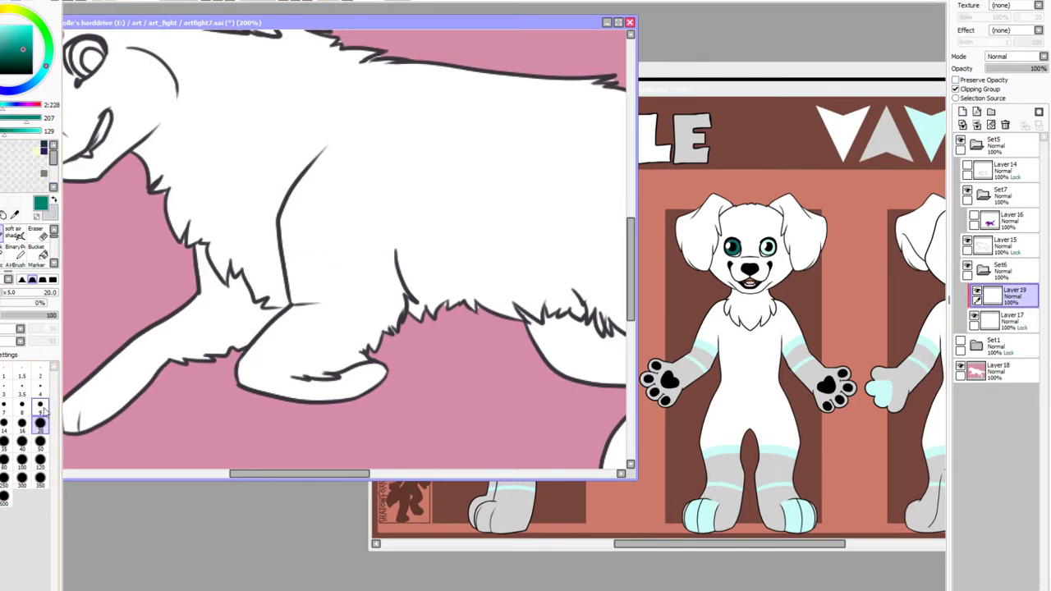
{"action": "mouse_move", "coordinate": [261, 262]}
{"action": "left_mouse_down"}
{"action": "mouse_move", "coordinate": [397, 261]}
{"action": "mouse_move", "coordinate": [304, 248]}
{"action": "mouse_move", "coordinate": [261, 255]}
{"action": "left_mouse_up"}
{"action": "key", "text": "ctrl+z"}
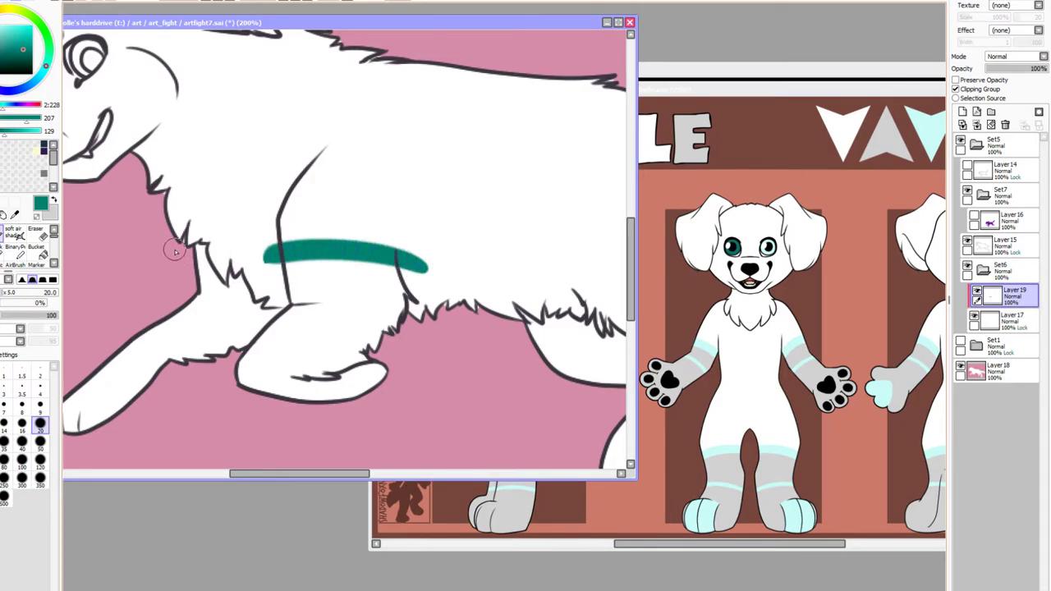
{"action": "left_click_drag", "start_coordinate": [181, 255], "coordinate": [254, 252]}
Paint a dark teal band across the near hind thigh, running from beneath the tail down to the far hind leg
{"action": "left_click_drag", "start_coordinate": [495, 205], "coordinate": [178, 158]}
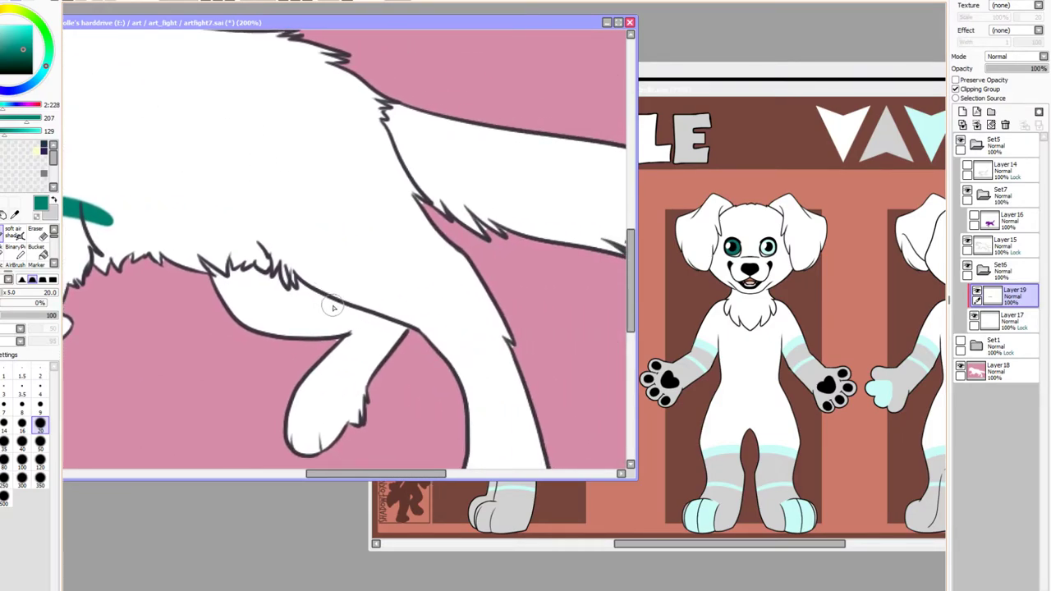
{"action": "left_click_drag", "start_coordinate": [332, 302], "coordinate": [293, 331]}
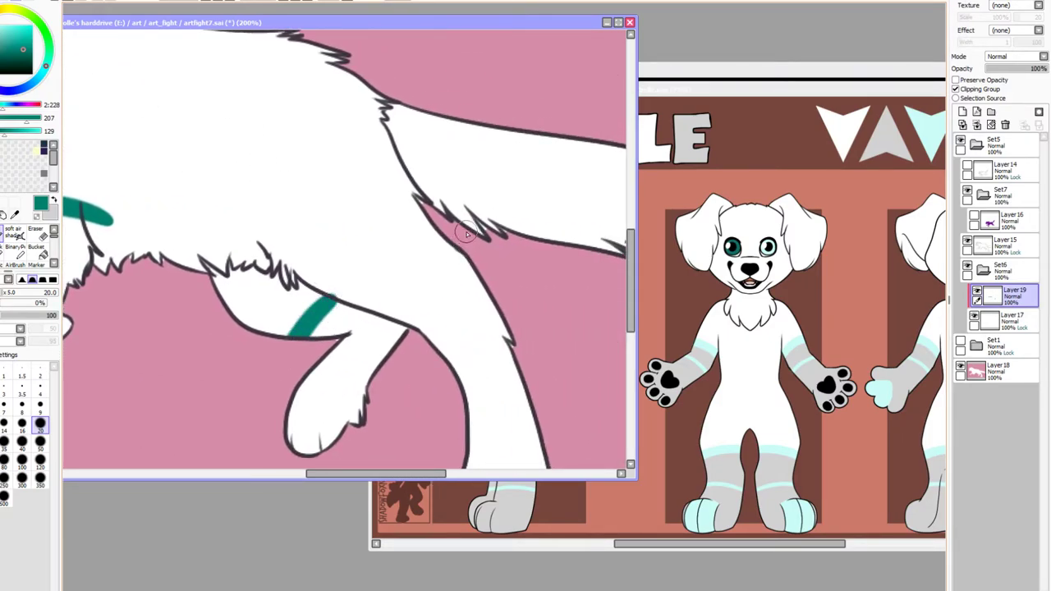
{"action": "mouse_move", "coordinate": [445, 233]}
{"action": "left_mouse_down"}
{"action": "mouse_move", "coordinate": [369, 265]}
{"action": "mouse_move", "coordinate": [320, 310]}
{"action": "left_mouse_up"}
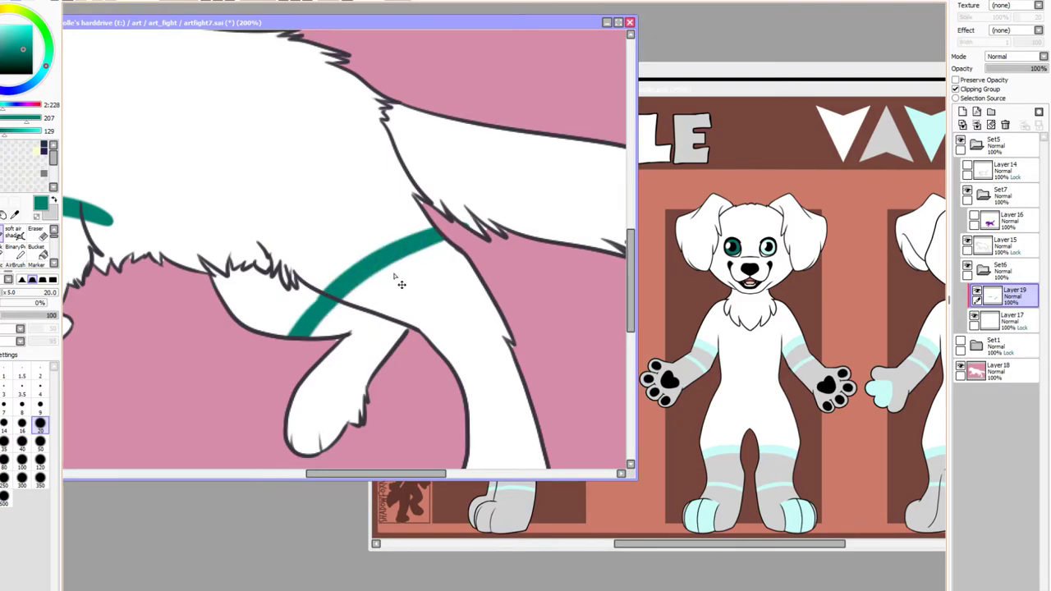
{"action": "key", "text": "ctrl+z"}
{"action": "key", "text": "ctrl+z"}
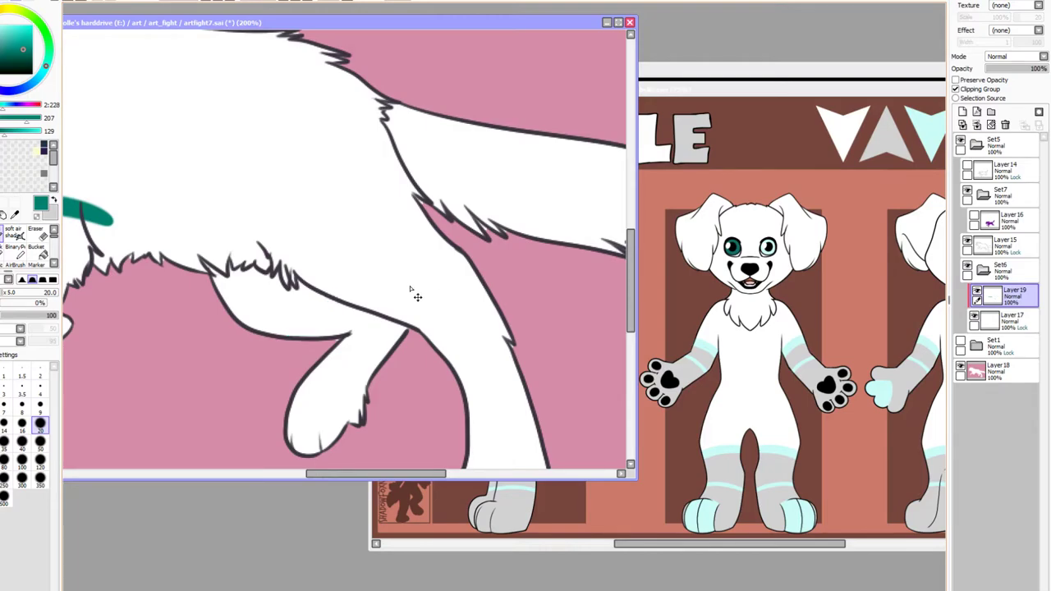
{"action": "mouse_move", "coordinate": [358, 305]}
{"action": "left_mouse_down"}
{"action": "mouse_move", "coordinate": [421, 244]}
{"action": "mouse_move", "coordinate": [464, 223]}
{"action": "mouse_move", "coordinate": [389, 274]}
{"action": "mouse_move", "coordinate": [354, 327]}
{"action": "left_mouse_up"}
{"action": "key", "text": "ctrl+z"}
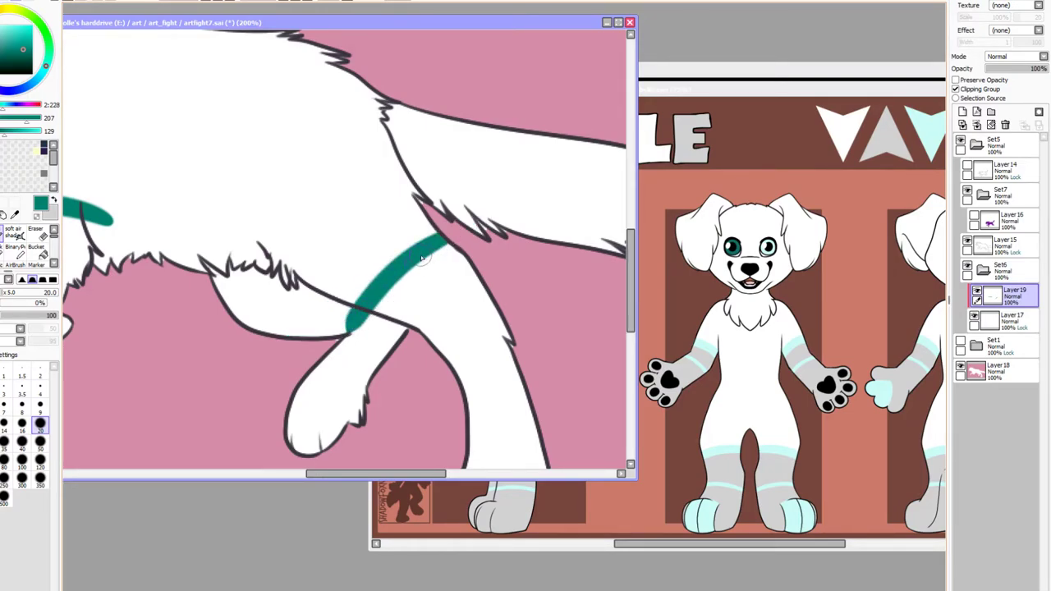
Add another clipped layer above the thigh band and paint a matching dark teal band across the upper far hind leg
{"action": "left_click", "coordinate": [956, 88]}
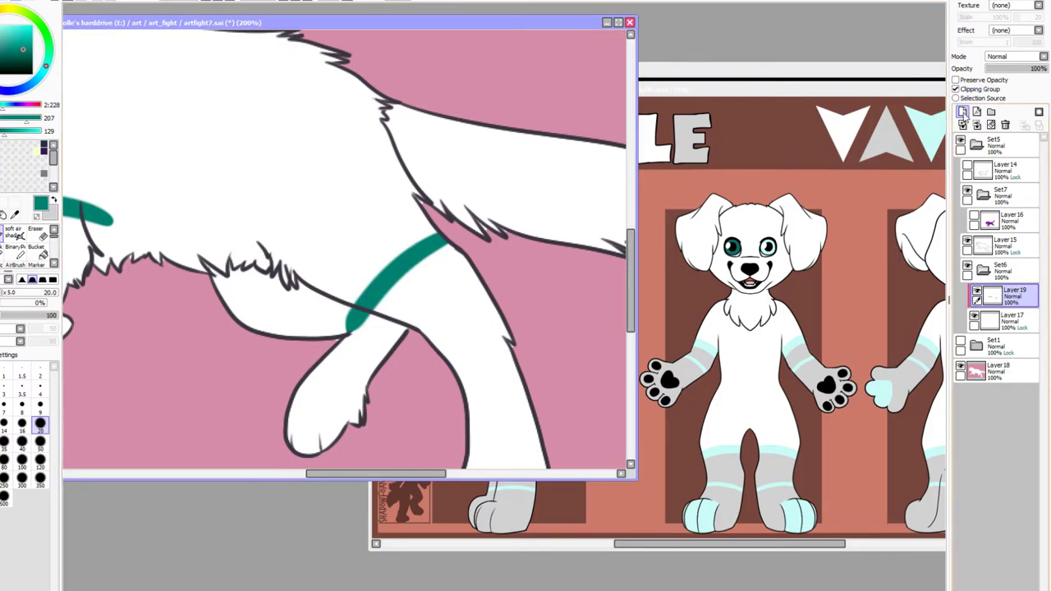
{"action": "left_click", "coordinate": [962, 111]}
{"action": "left_click", "coordinate": [956, 89]}
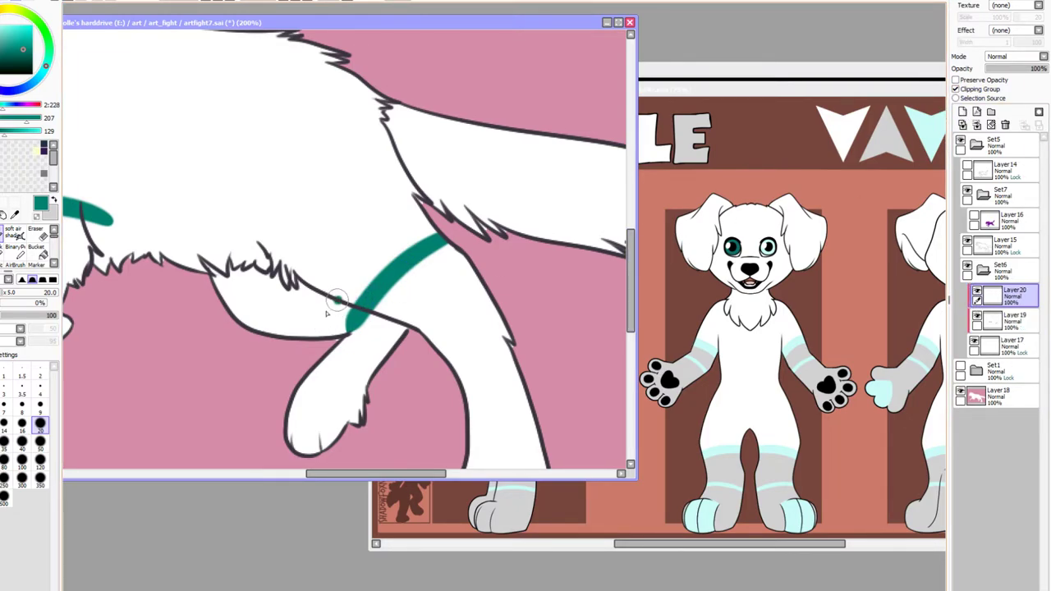
{"action": "left_click_drag", "start_coordinate": [338, 295], "coordinate": [312, 341]}
Erase the part of the Layer19 thigh band that spills onto the far hind leg, using the Eraser at size 9
{"action": "left_click", "coordinate": [36, 231]}
{"action": "left_click", "coordinate": [40, 403]}
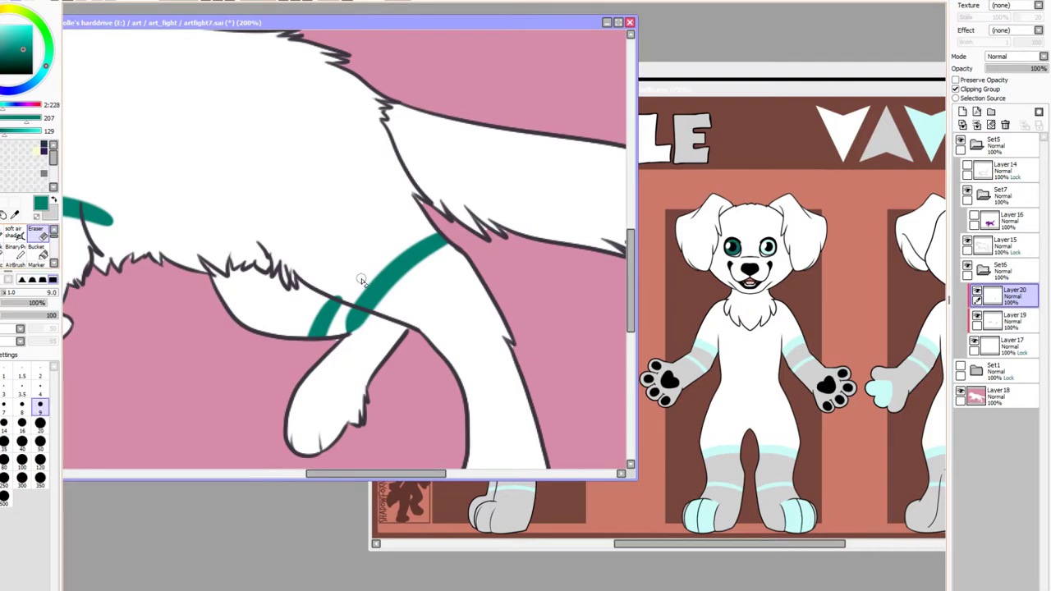
{"action": "left_click", "coordinate": [1012, 320]}
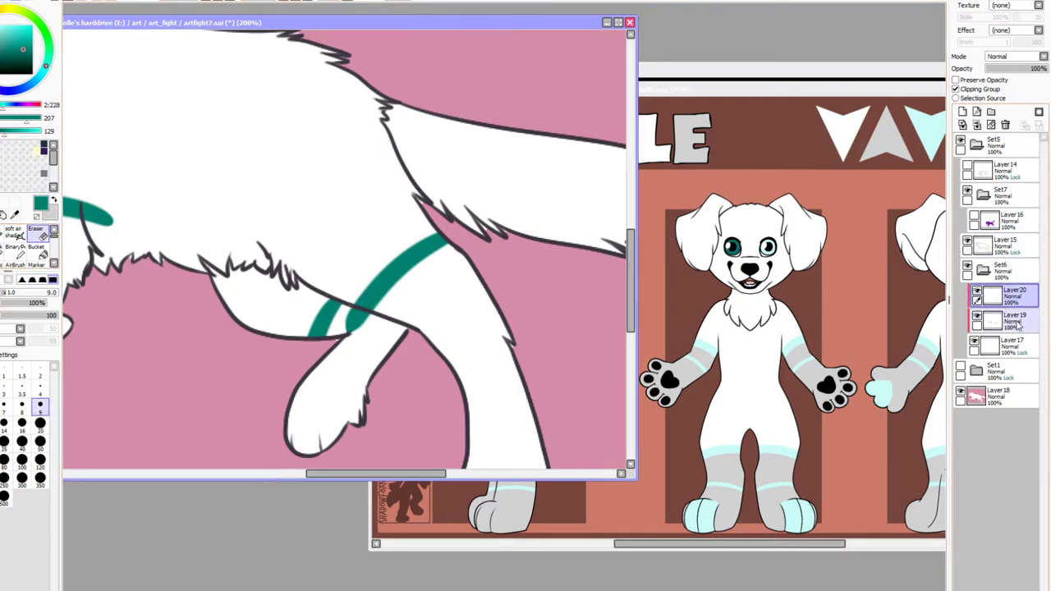
{"action": "mouse_move", "coordinate": [346, 312]}
{"action": "left_mouse_down"}
{"action": "mouse_move", "coordinate": [375, 320]}
{"action": "mouse_move", "coordinate": [345, 331]}
{"action": "left_mouse_up"}
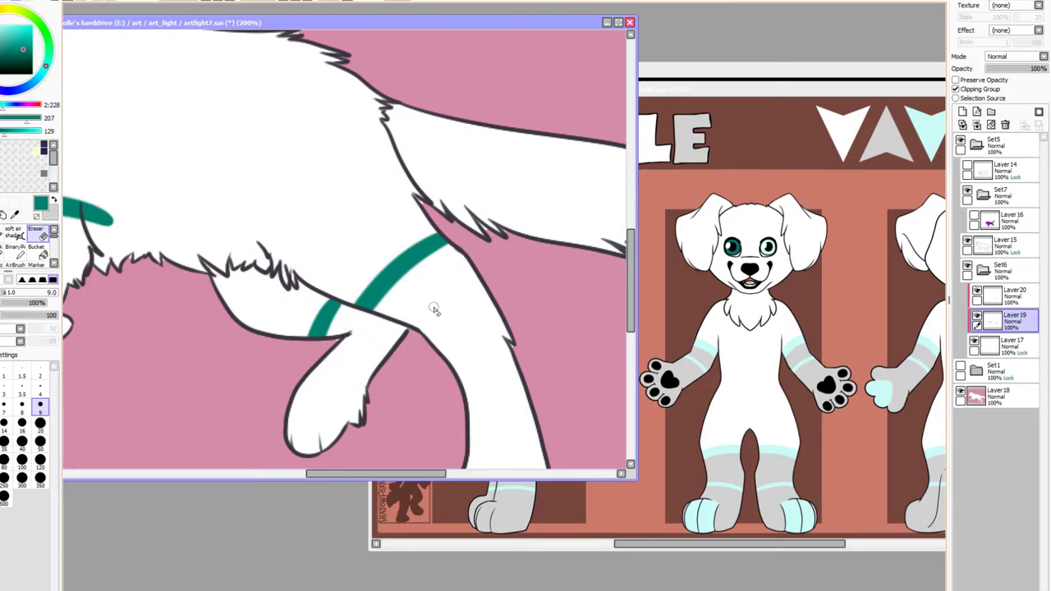
Merge the far hind leg's band layer down into Layer19 and add a new empty layer above it
{"action": "left_click", "coordinate": [1011, 297]}
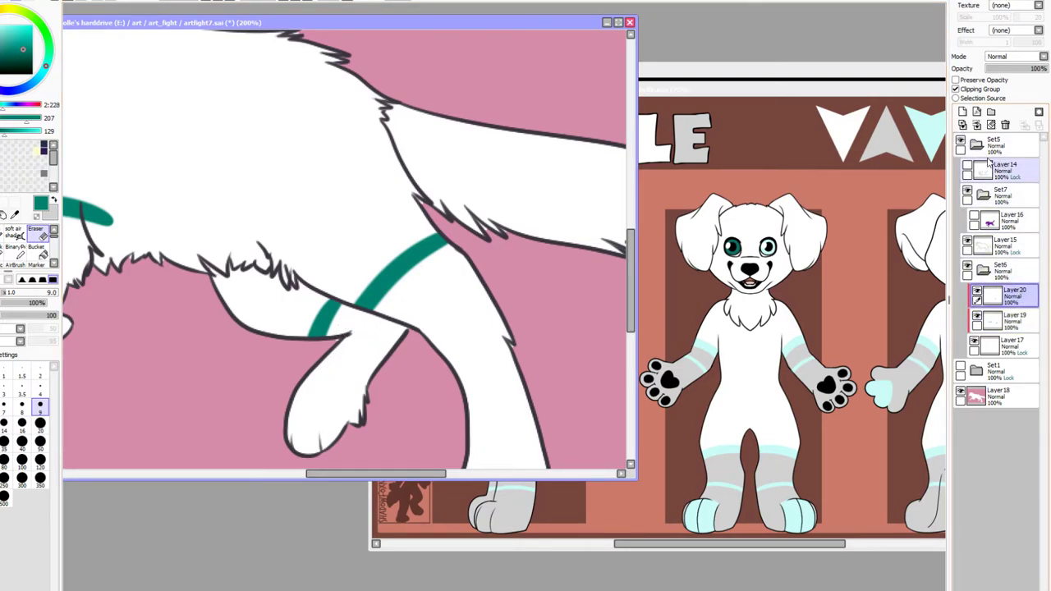
{"action": "left_click", "coordinate": [976, 124]}
{"action": "left_click", "coordinate": [962, 112]}
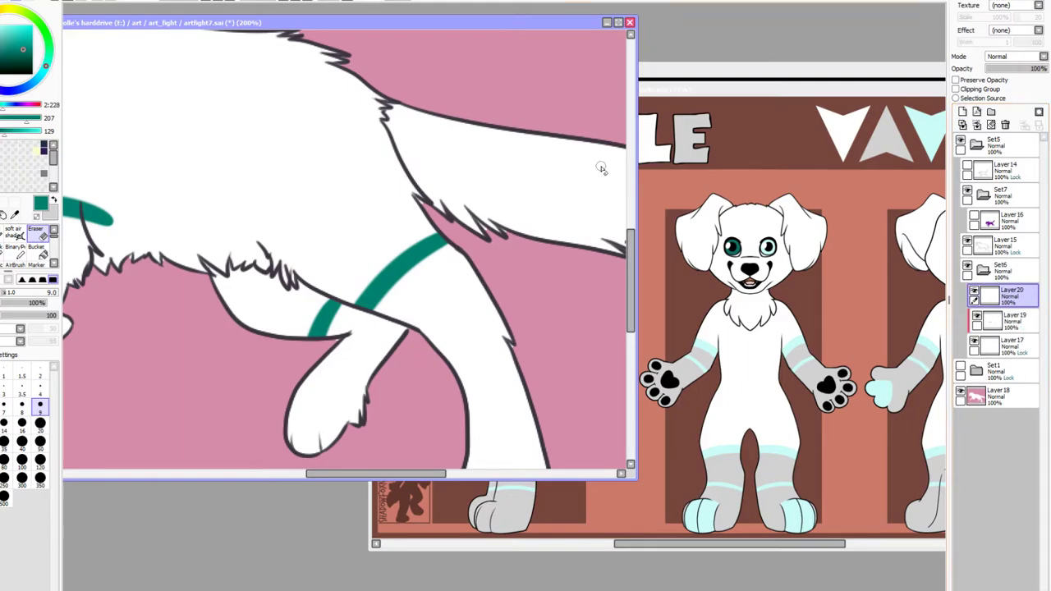
Try to paint a dark teal band across the lower part of the far hind leg with the size 20 brush
{"action": "left_click", "coordinate": [2, 234]}
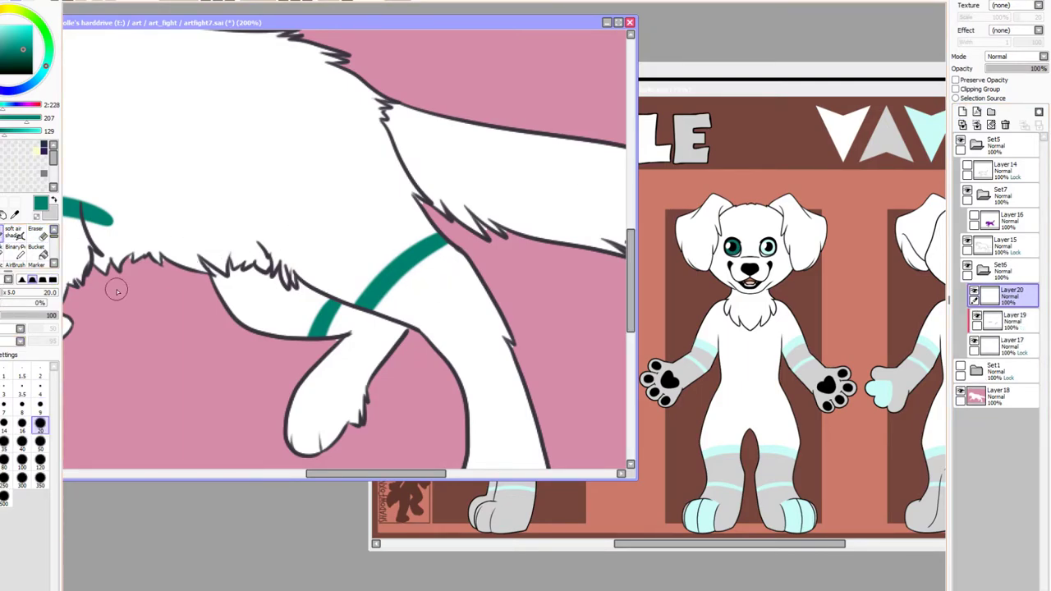
{"action": "mouse_move", "coordinate": [343, 362]}
{"action": "left_mouse_down"}
{"action": "mouse_move", "coordinate": [311, 358]}
{"action": "mouse_move", "coordinate": [338, 358]}
{"action": "left_mouse_up"}
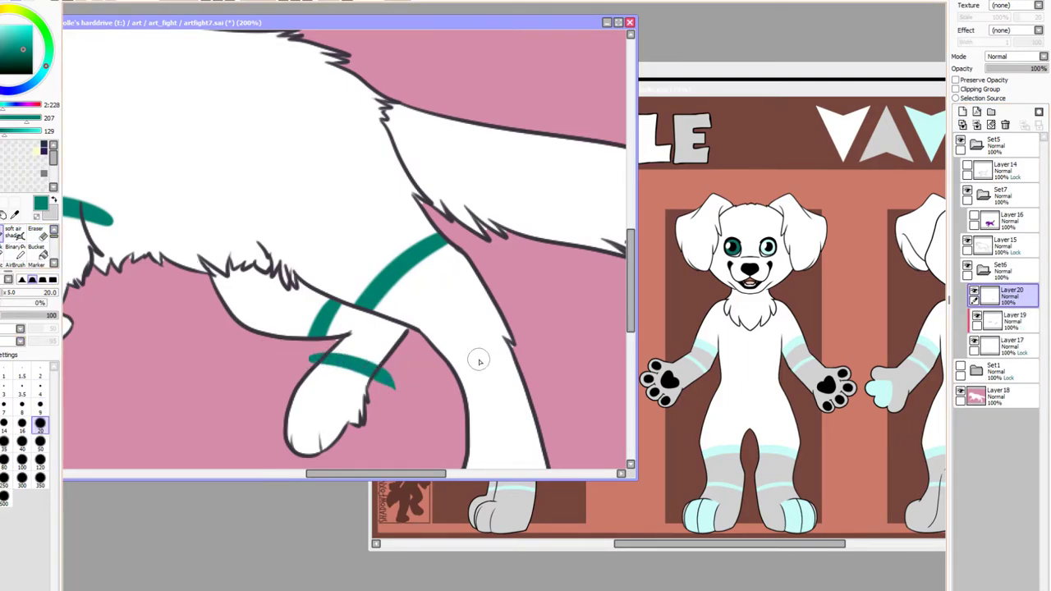
{"action": "key", "text": "ctrl+z"}
{"action": "left_click", "coordinate": [40, 404]}
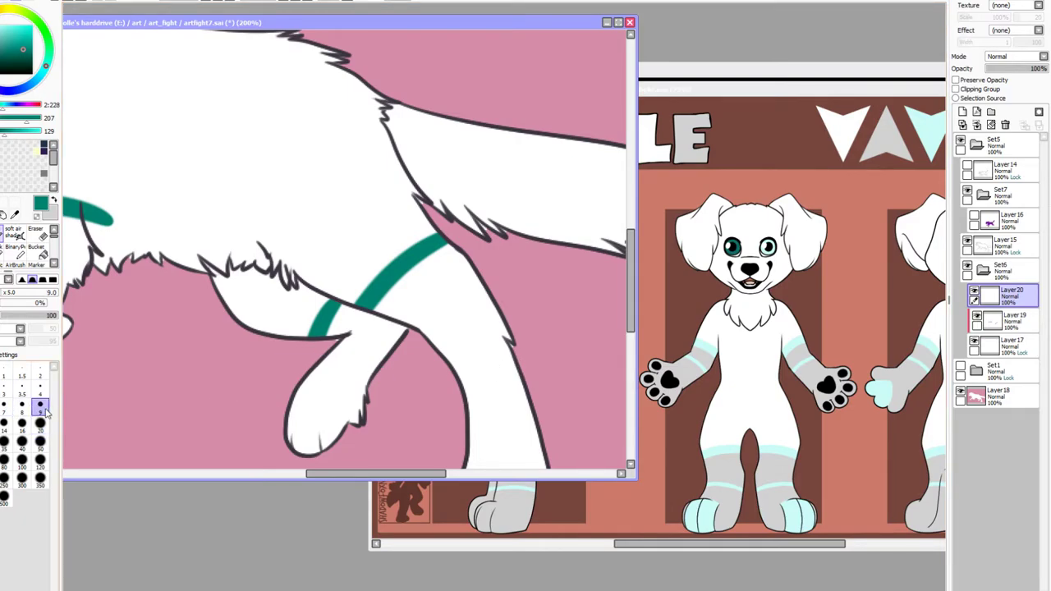
{"action": "left_click", "coordinate": [743, 362]}
{"action": "left_click", "coordinate": [216, 477]}
{"action": "left_click", "coordinate": [40, 424]}
Paint a dark teal band across the tail near its tip on clipped Layer19 with the size 20 brush
{"action": "left_click_drag", "start_coordinate": [575, 155], "coordinate": [395, 206]}
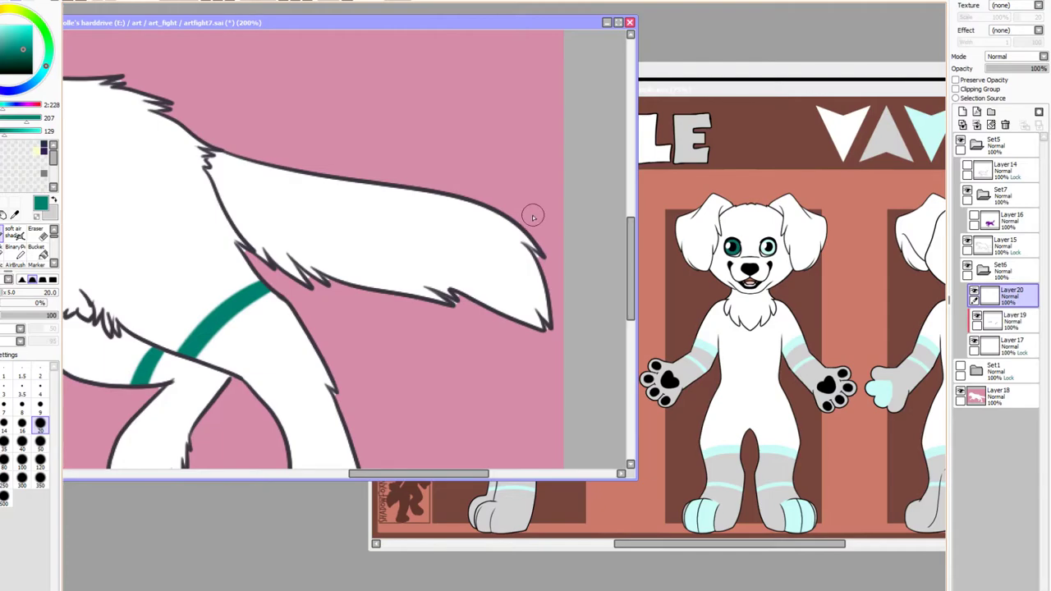
{"action": "mouse_move", "coordinate": [531, 216]}
{"action": "left_mouse_down"}
{"action": "mouse_move", "coordinate": [491, 237]}
{"action": "mouse_move", "coordinate": [465, 316]}
{"action": "left_mouse_up"}
{"action": "key", "text": "ctrl+z"}
{"action": "left_click", "coordinate": [1010, 327]}
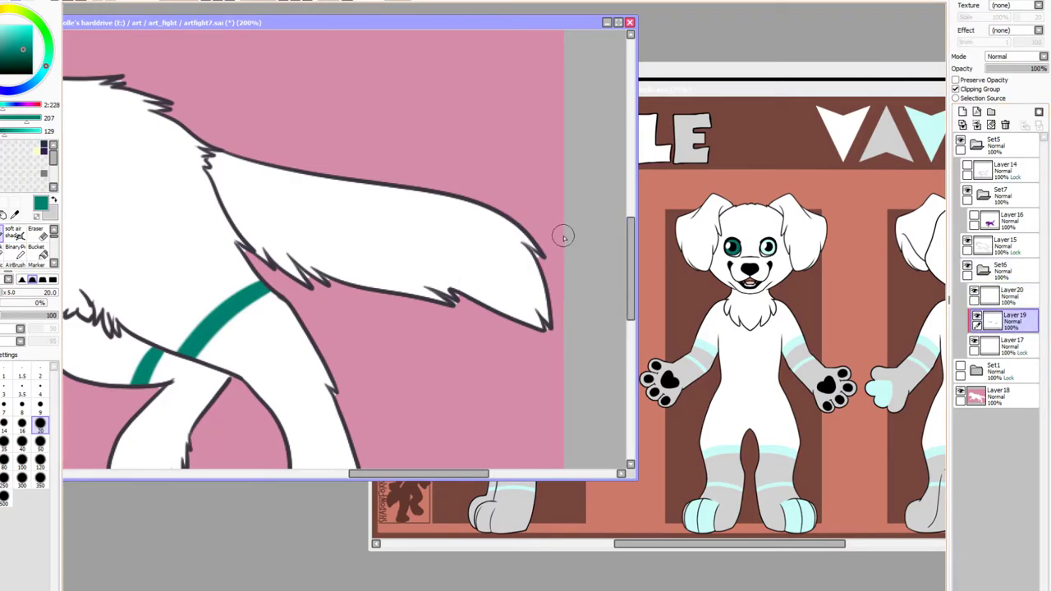
{"action": "left_click_drag", "start_coordinate": [535, 219], "coordinate": [456, 297]}
Bring the Belle reference sheet forward, move it so its tail markings show beside the drawing, and return to artfight7.sai
{"action": "left_click", "coordinate": [714, 80]}
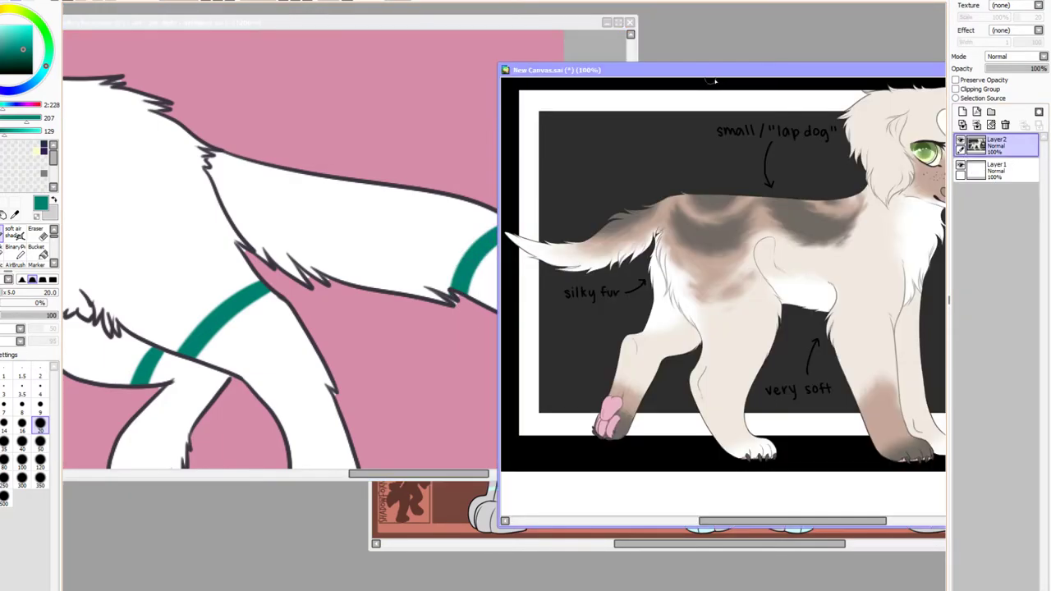
{"action": "left_click", "coordinate": [444, 546]}
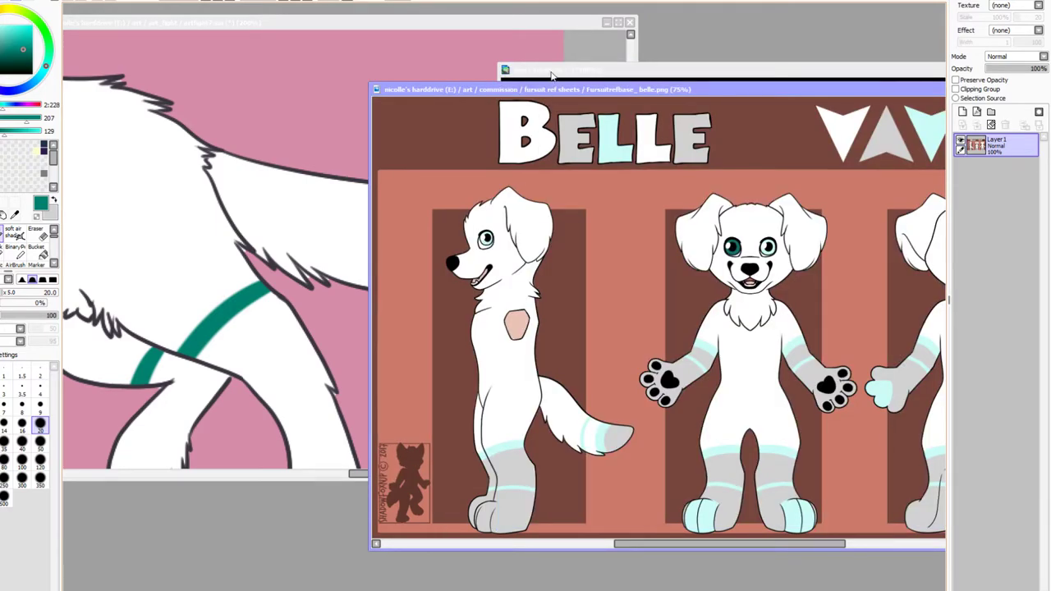
{"action": "left_click_drag", "start_coordinate": [535, 93], "coordinate": [609, 92]}
{"action": "left_click", "coordinate": [477, 27]}
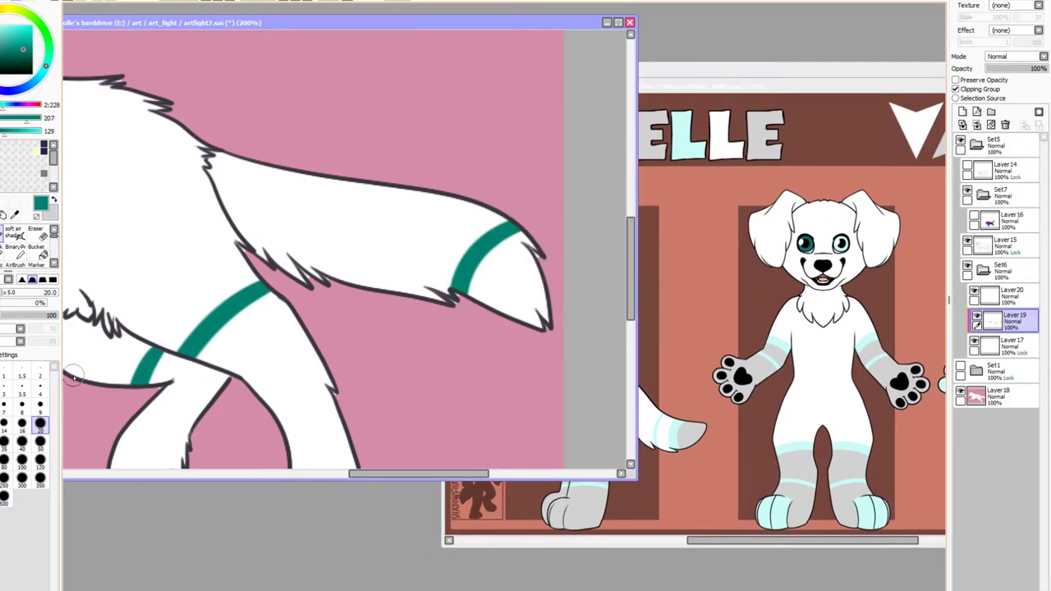
Try to paint a thinner teal band beside the tail band on Layer19 with the size 9 brush
{"action": "key", "text": "bracketleft"}
{"action": "key", "text": "bracketleft"}
{"action": "key", "text": "bracketleft"}
{"action": "mouse_move", "coordinate": [474, 199]}
{"action": "left_mouse_down"}
{"action": "mouse_move", "coordinate": [431, 220]}
{"action": "mouse_move", "coordinate": [410, 298]}
{"action": "left_mouse_up"}
{"action": "key", "text": "ctrl+z"}
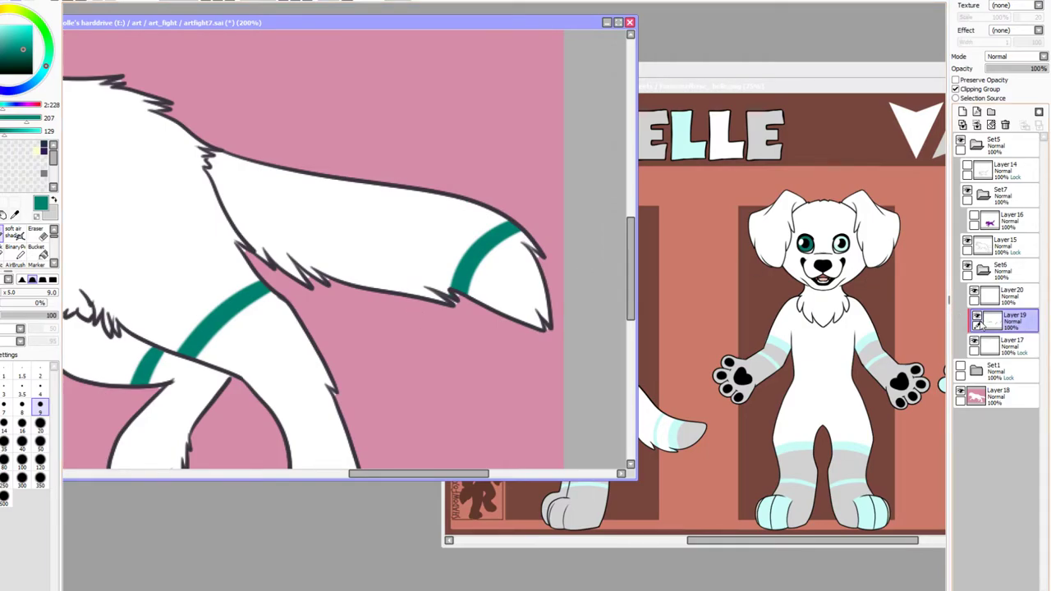
{"action": "left_click", "coordinate": [976, 317]}
{"action": "left_click", "coordinate": [976, 317]}
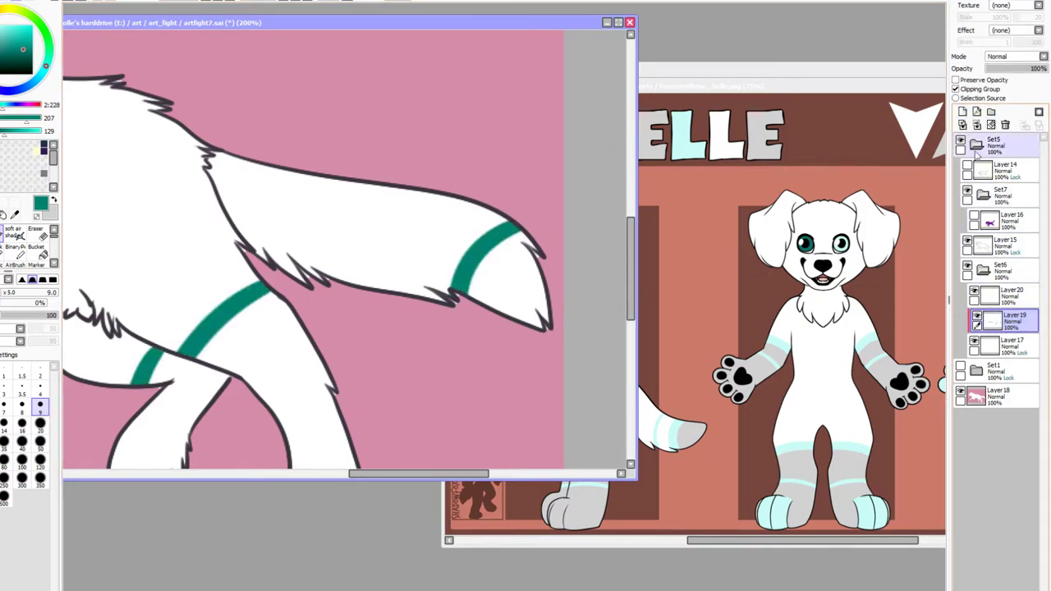
Paint a second, thinner dark teal band across the tail above the first one, on Layer20 with the size 14 brush
{"action": "left_click", "coordinate": [1006, 294]}
{"action": "mouse_move", "coordinate": [492, 207]}
{"action": "left_mouse_down"}
{"action": "mouse_move", "coordinate": [443, 243]}
{"action": "mouse_move", "coordinate": [410, 325]}
{"action": "left_mouse_up"}
{"action": "key", "text": "ctrl+z"}
{"action": "left_click", "coordinate": [4, 424]}
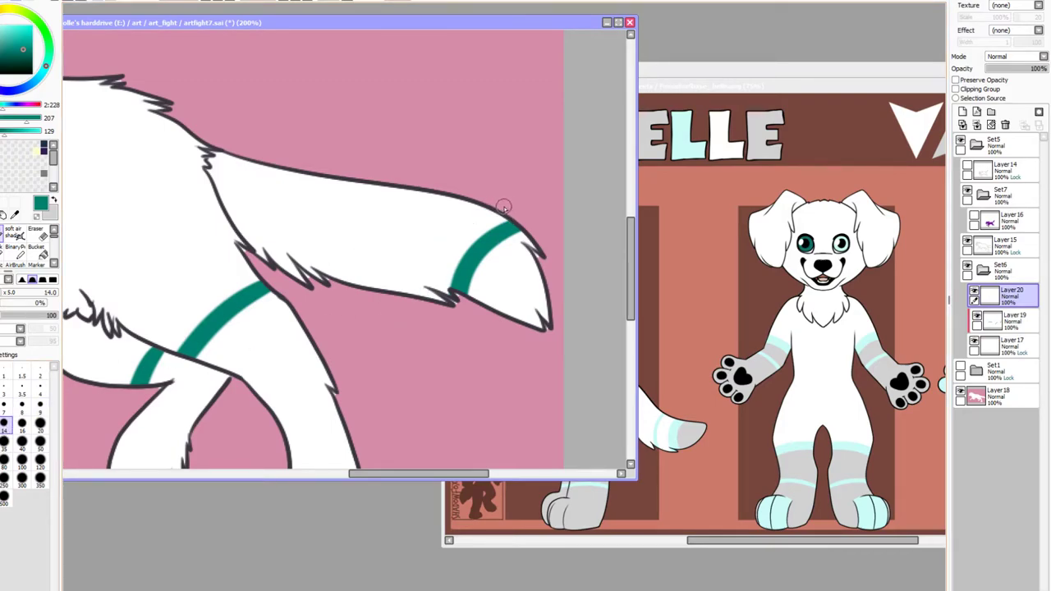
{"action": "mouse_move", "coordinate": [500, 204]}
{"action": "left_mouse_down"}
{"action": "mouse_move", "coordinate": [459, 217]}
{"action": "mouse_move", "coordinate": [424, 260]}
{"action": "mouse_move", "coordinate": [417, 325]}
{"action": "left_mouse_up"}
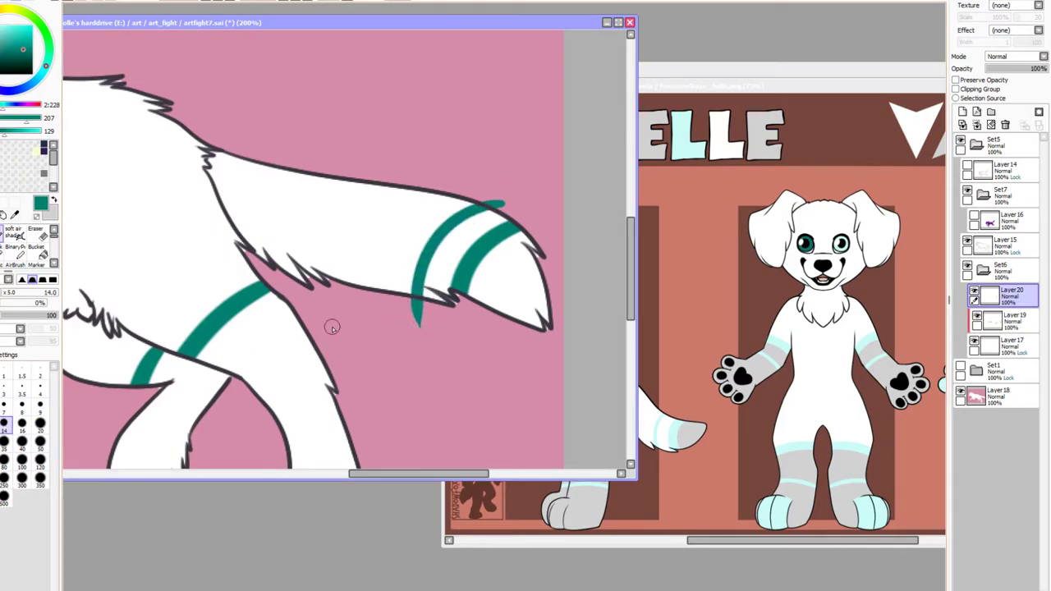
Paint a thin dark teal band across the lower part of each hind leg on Layer20 with the size 14 brush
{"action": "left_click_drag", "start_coordinate": [367, 401], "coordinate": [439, 318]}
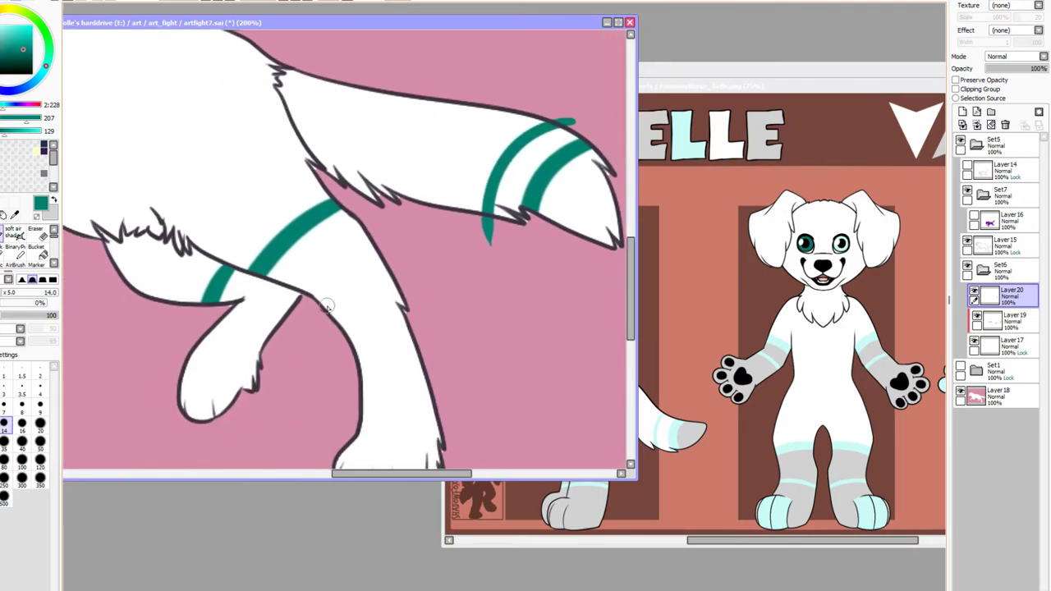
{"action": "left_click_drag", "start_coordinate": [319, 316], "coordinate": [428, 292]}
{"action": "mouse_move", "coordinate": [218, 310]}
{"action": "left_mouse_down"}
{"action": "mouse_move", "coordinate": [261, 313]}
{"action": "mouse_move", "coordinate": [304, 337]}
{"action": "mouse_move", "coordinate": [241, 304]}
{"action": "mouse_move", "coordinate": [318, 316]}
{"action": "left_mouse_up"}
{"action": "key", "text": "ctrl+z"}
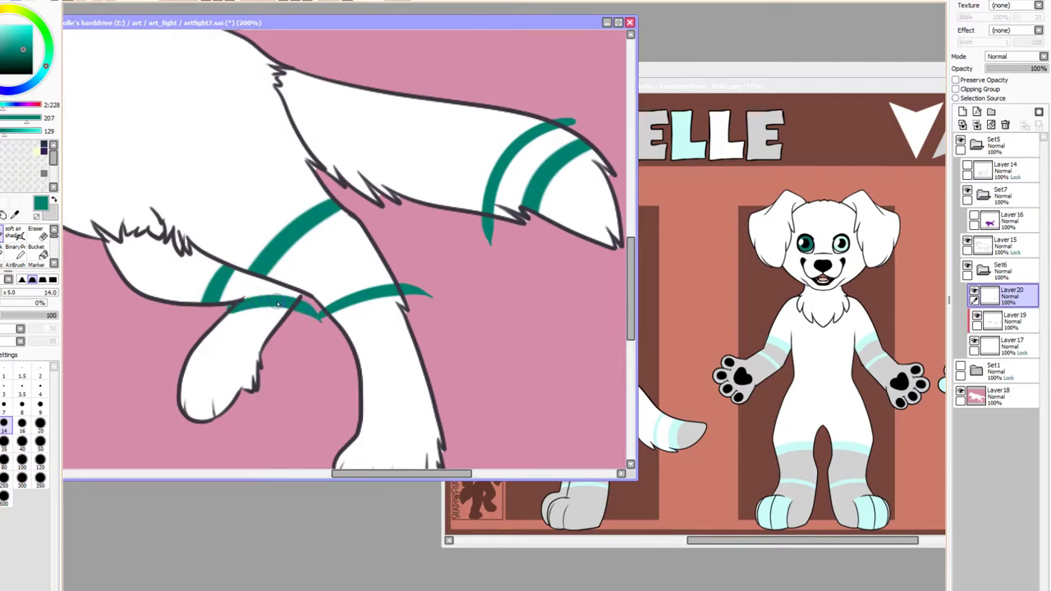
{"action": "key", "text": "ctrl+z"}
{"action": "mouse_move", "coordinate": [234, 306]}
{"action": "left_mouse_down"}
{"action": "mouse_move", "coordinate": [280, 294]}
{"action": "mouse_move", "coordinate": [307, 294]}
{"action": "left_mouse_up"}
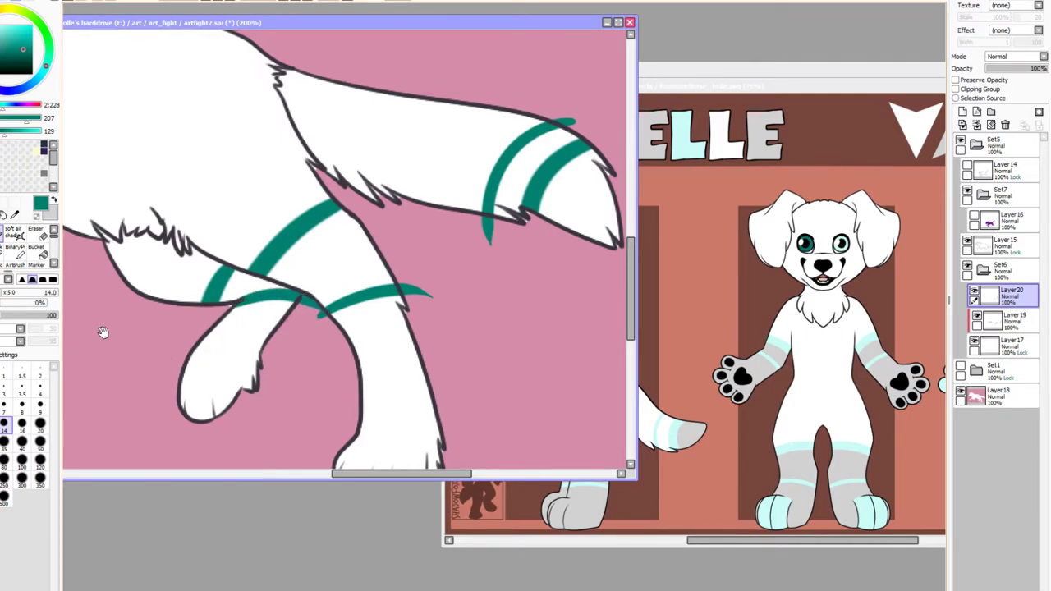
Paint a thin dark teal band across the lower part of each foreleg on Layer20
{"action": "left_click_drag", "start_coordinate": [103, 331], "coordinate": [593, 298]}
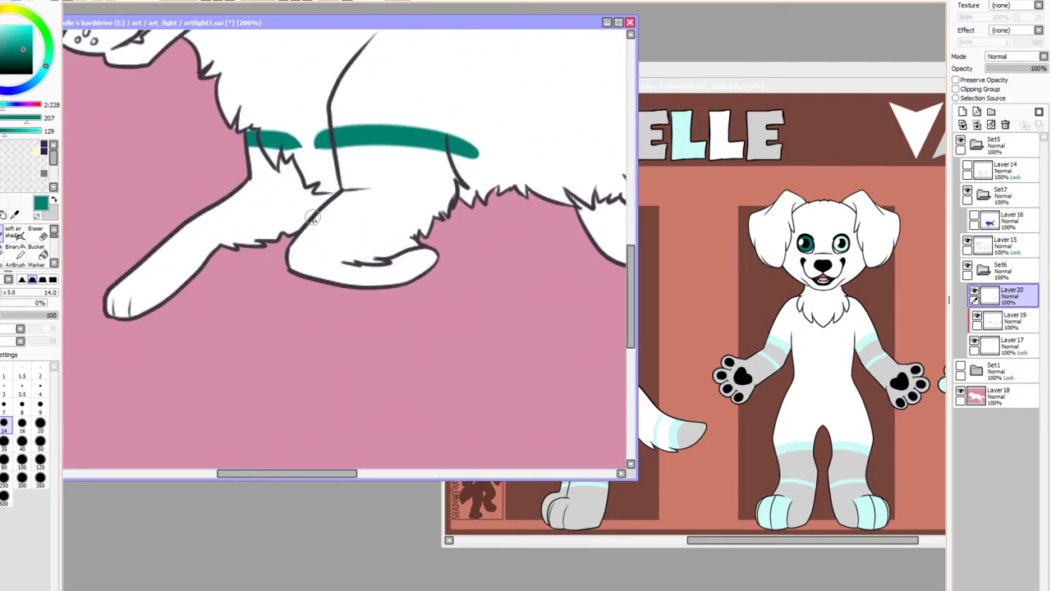
{"action": "left_click_drag", "start_coordinate": [311, 220], "coordinate": [390, 251]}
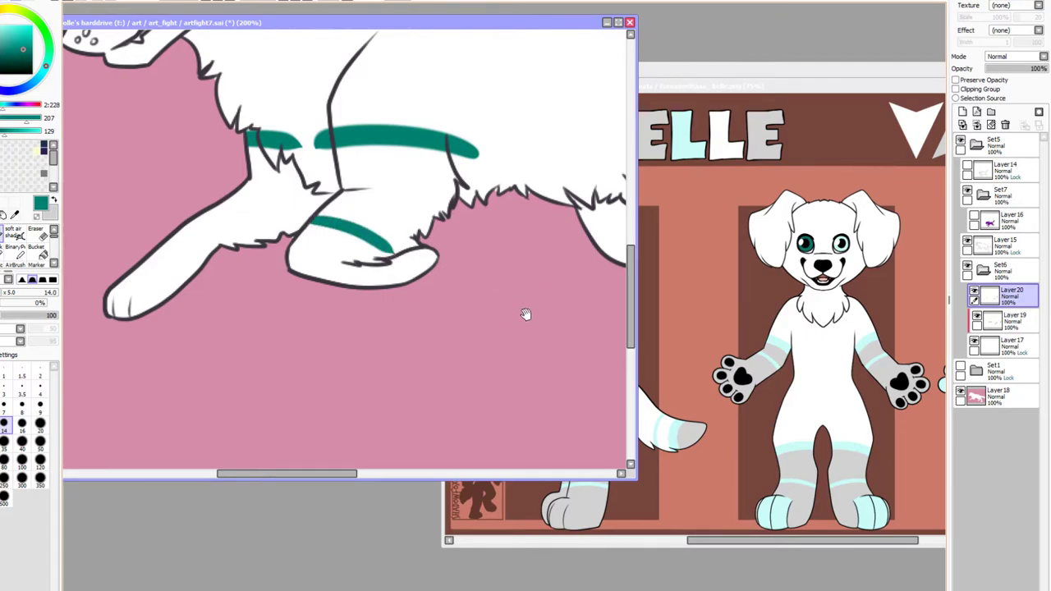
{"action": "mouse_move", "coordinate": [525, 314]}
{"action": "left_mouse_down"}
{"action": "mouse_move", "coordinate": [151, 329]}
{"action": "mouse_move", "coordinate": [305, 331]}
{"action": "mouse_move", "coordinate": [266, 275]}
{"action": "left_mouse_up"}
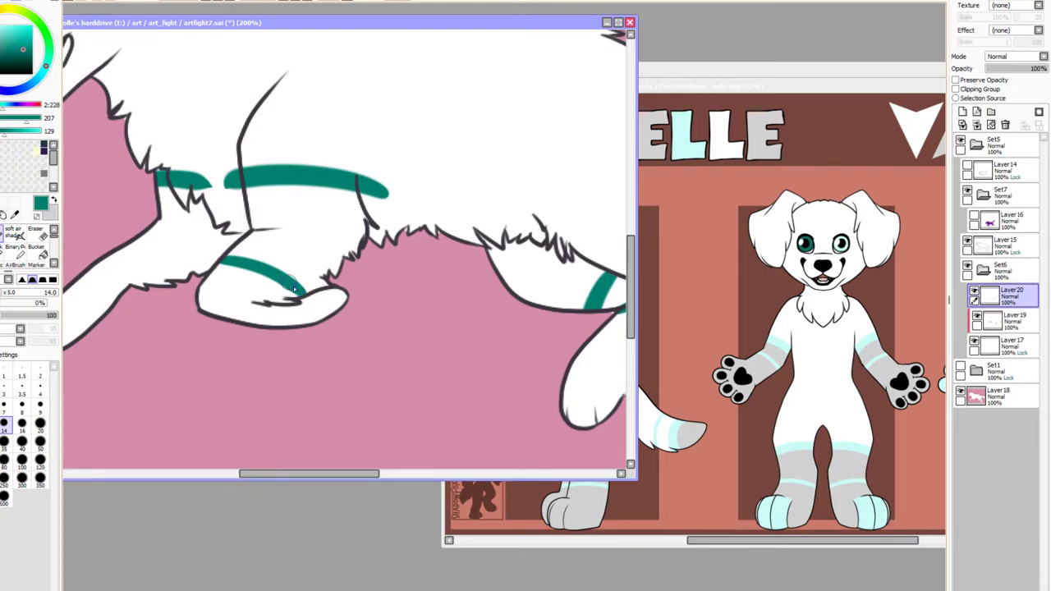
{"action": "left_click_drag", "start_coordinate": [138, 228], "coordinate": [196, 277]}
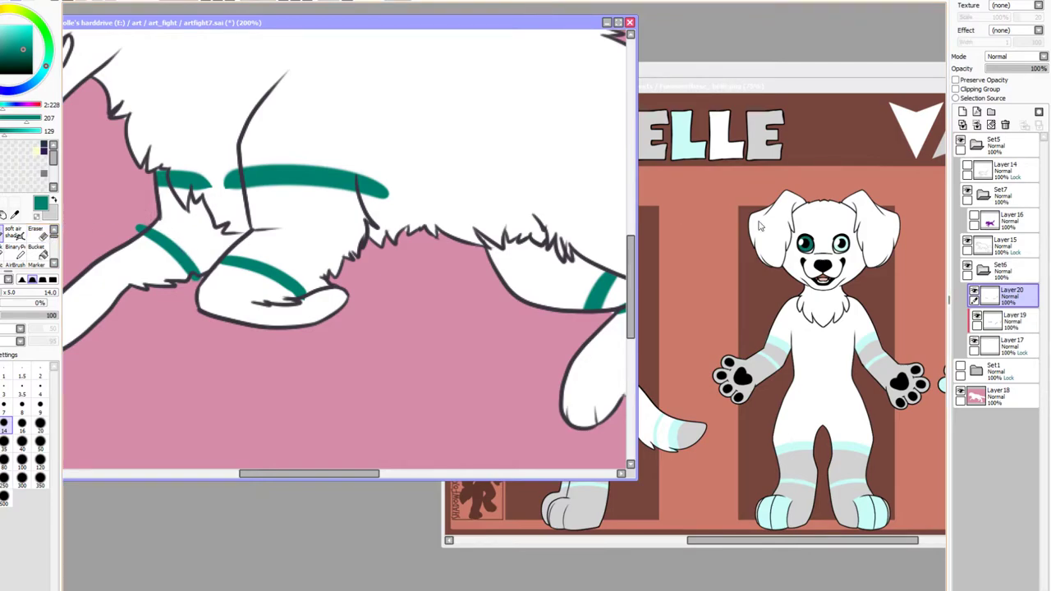
Clip Layer20 to the white base and merge it down into Layer19
{"action": "left_click", "coordinate": [955, 88]}
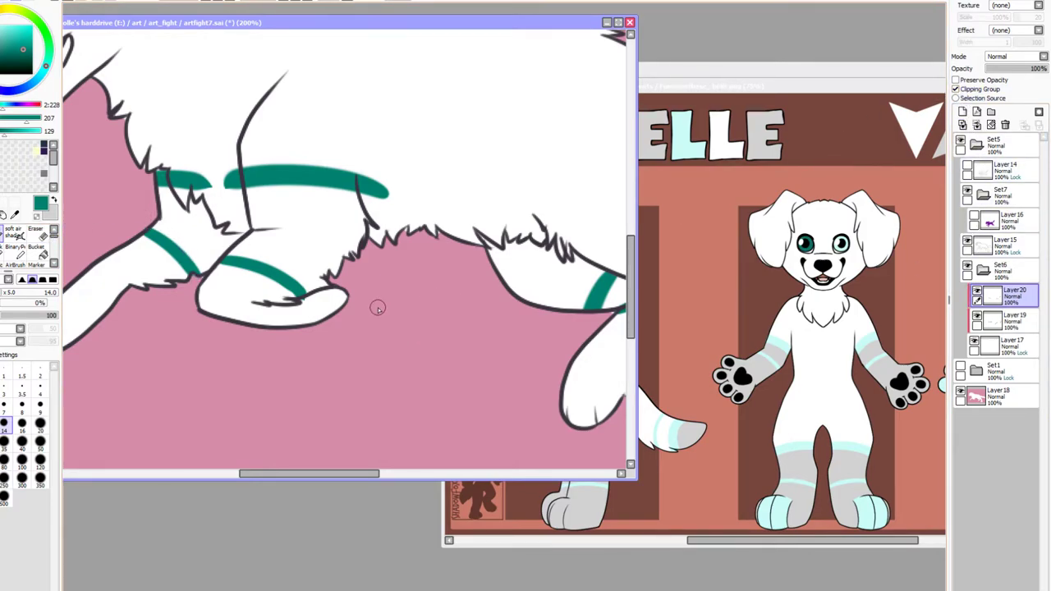
{"action": "key", "text": "e"}
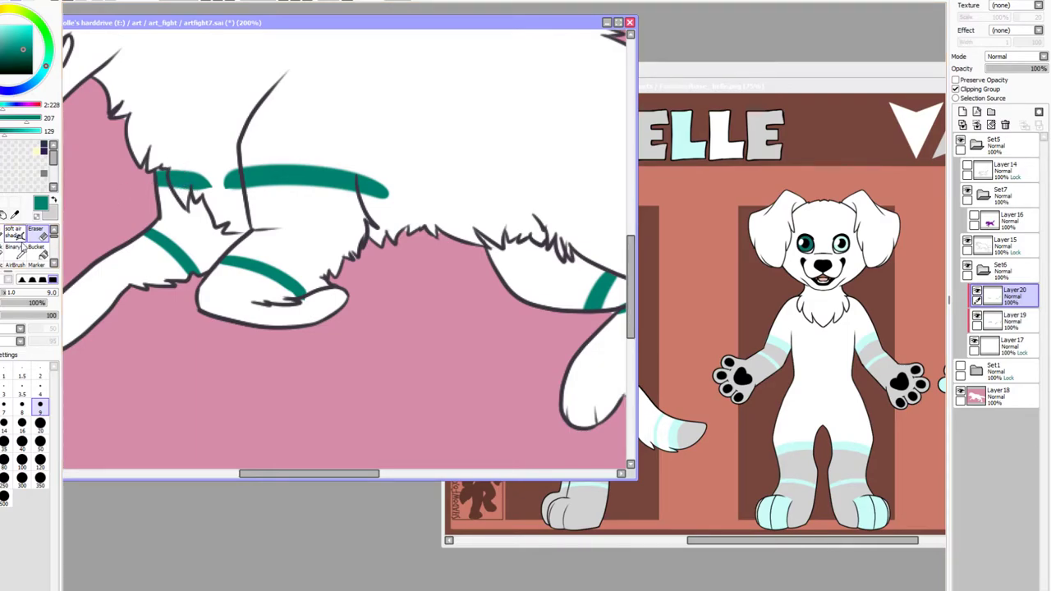
{"action": "left_click", "coordinate": [977, 295]}
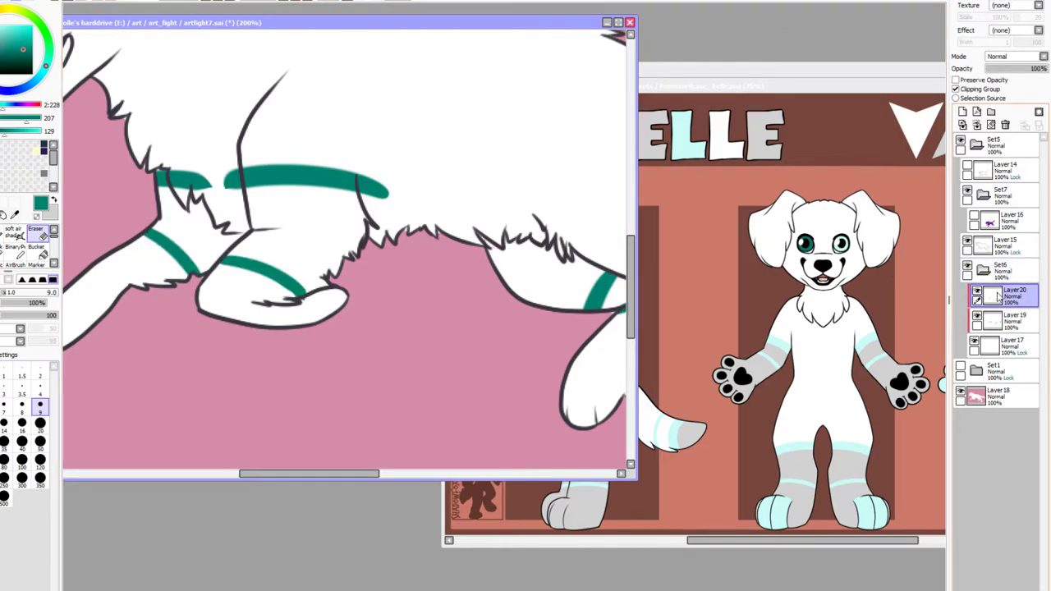
{"action": "left_click", "coordinate": [977, 316]}
{"action": "left_click", "coordinate": [978, 316]}
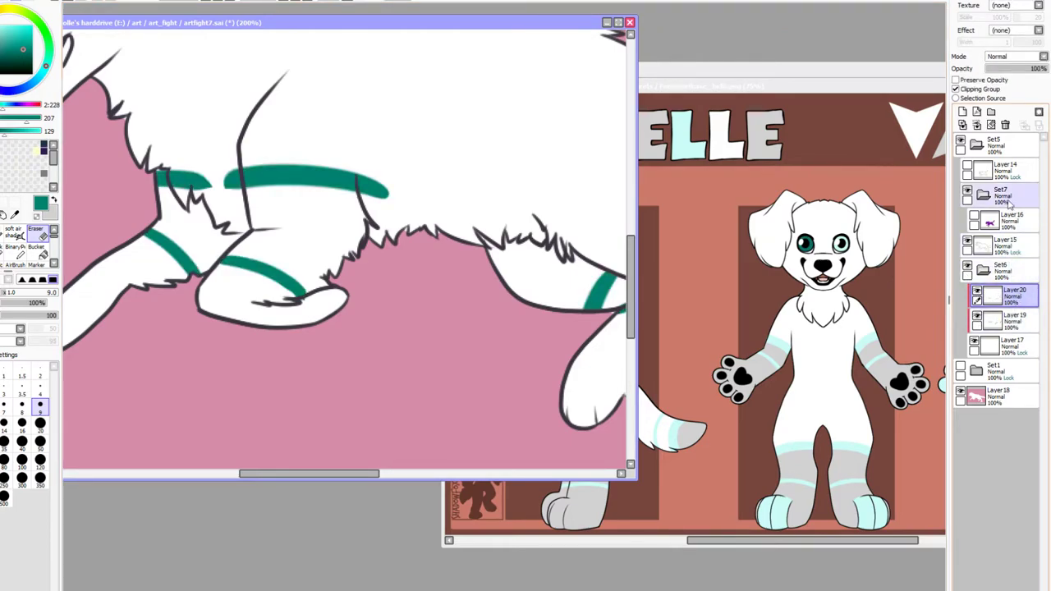
{"action": "left_click_drag", "start_coordinate": [534, 291], "coordinate": [271, 296]}
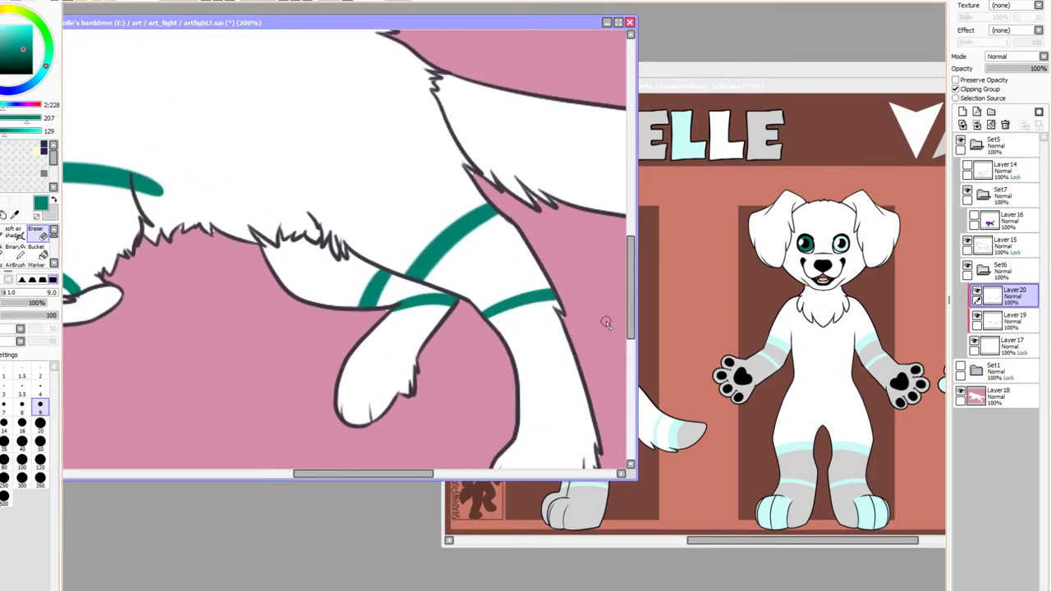
{"action": "left_click", "coordinate": [977, 125]}
Erase both ends of the near foreleg's upper band that spill past the leg outline, using the Eraser at sizes 9 and 20
{"action": "left_click_drag", "start_coordinate": [500, 260], "coordinate": [528, 313]}
{"action": "left_click_drag", "start_coordinate": [355, 329], "coordinate": [558, 283]}
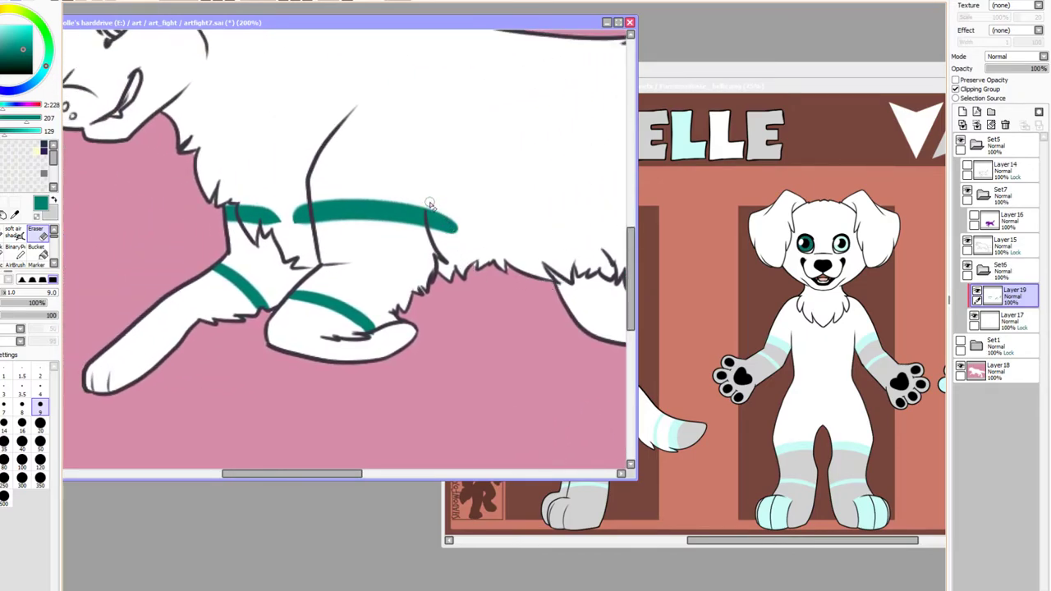
{"action": "mouse_move", "coordinate": [430, 203]}
{"action": "left_mouse_down"}
{"action": "mouse_move", "coordinate": [433, 230]}
{"action": "mouse_move", "coordinate": [435, 199]}
{"action": "mouse_move", "coordinate": [459, 224]}
{"action": "left_mouse_up"}
{"action": "left_click", "coordinate": [40, 424]}
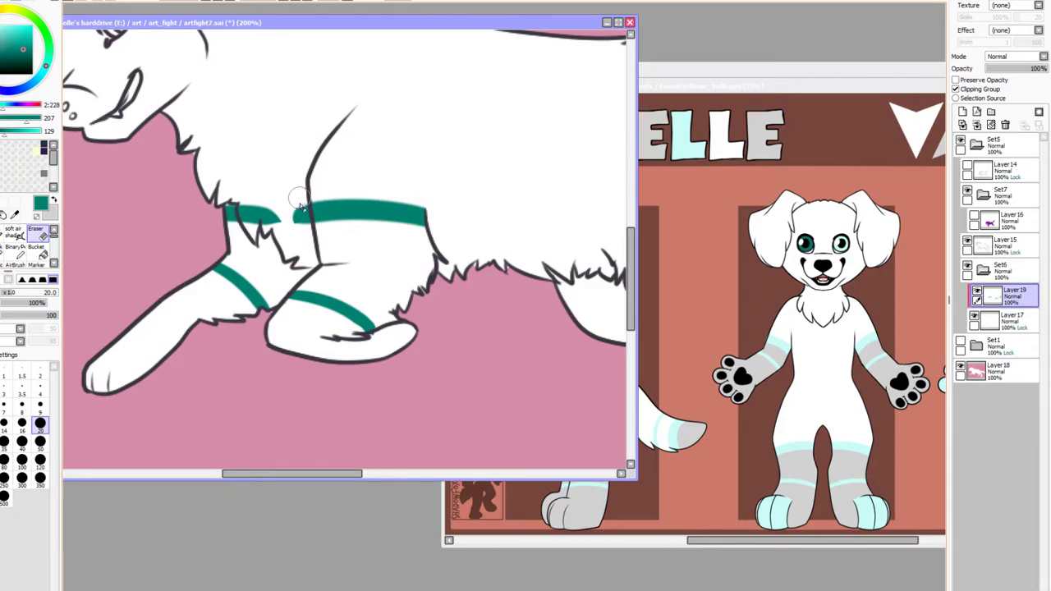
{"action": "left_click_drag", "start_coordinate": [301, 207], "coordinate": [301, 234]}
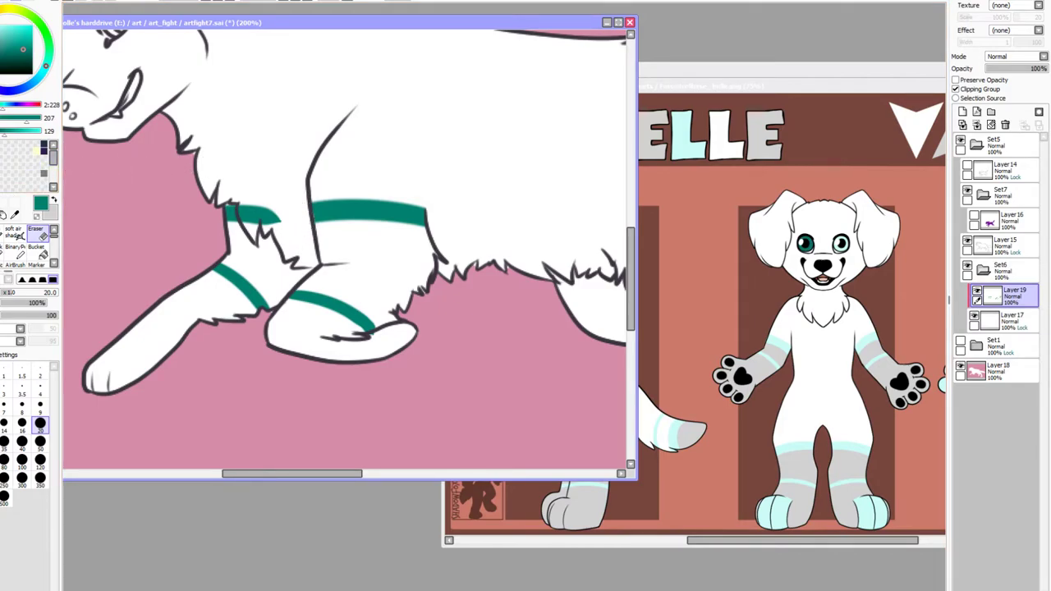
Select the small gaps between the fur tips by picking the open area on line art Layer15 with the Magic Wand and inverting the selection
{"action": "left_click", "coordinate": [2, 203]}
{"action": "left_click", "coordinate": [1021, 247]}
{"action": "left_click", "coordinate": [177, 230]}
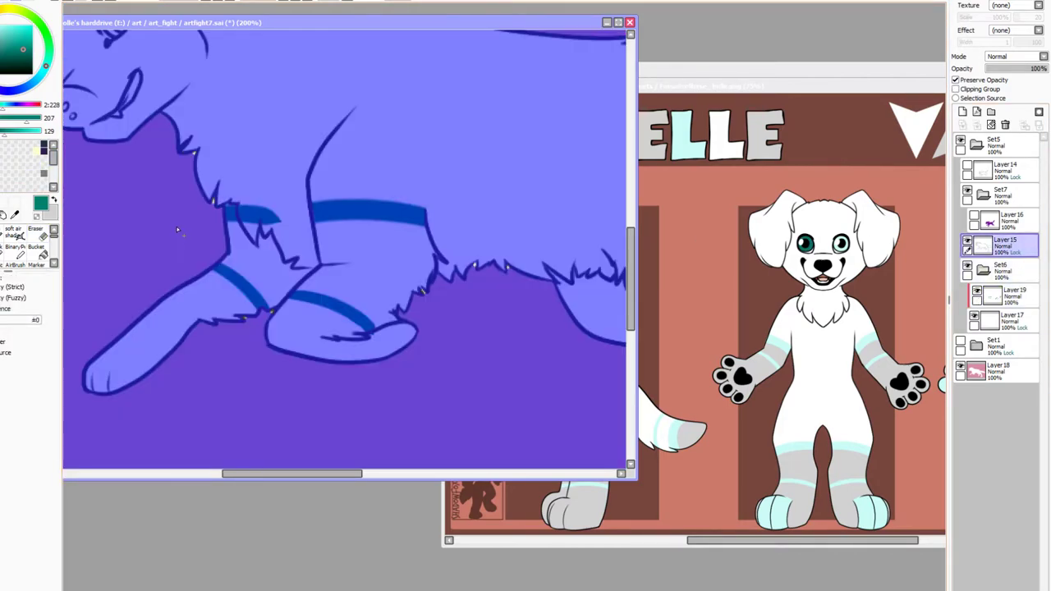
{"action": "key", "text": "ctrl+d"}
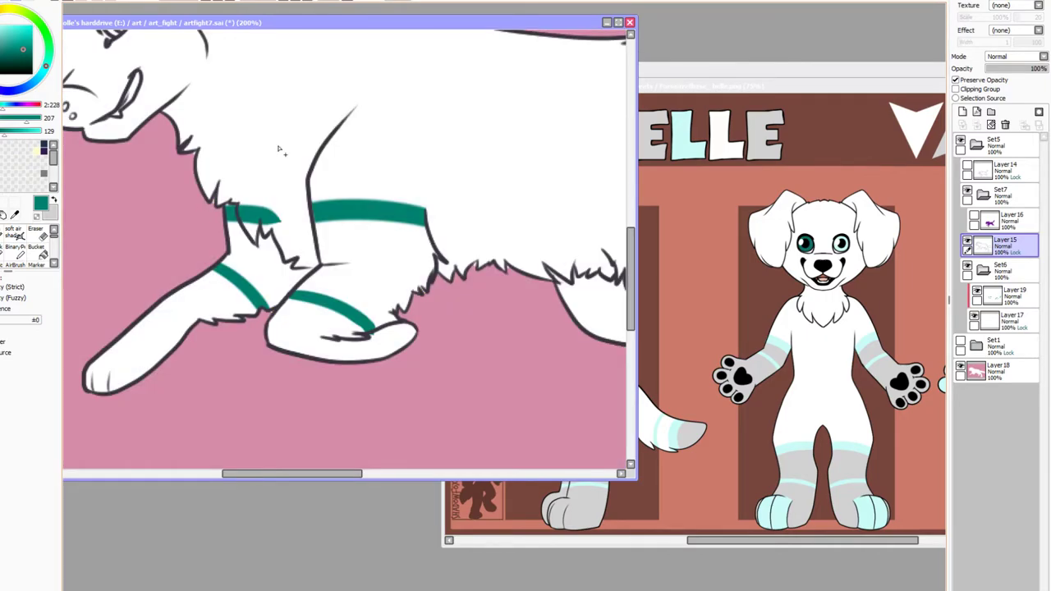
{"action": "left_click", "coordinate": [264, 146]}
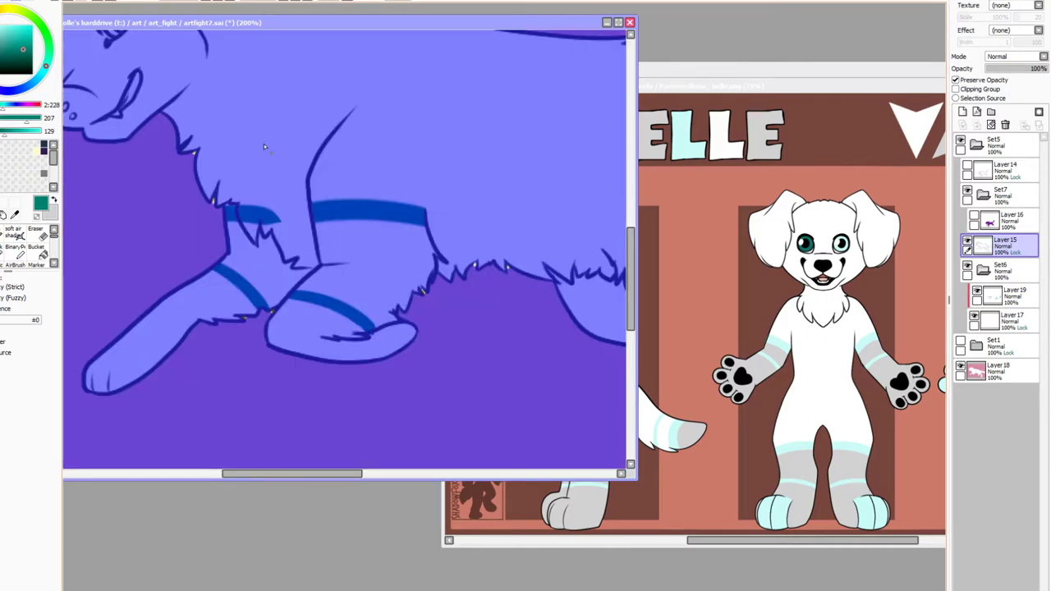
{"action": "left_click", "coordinate": [125, 5]}
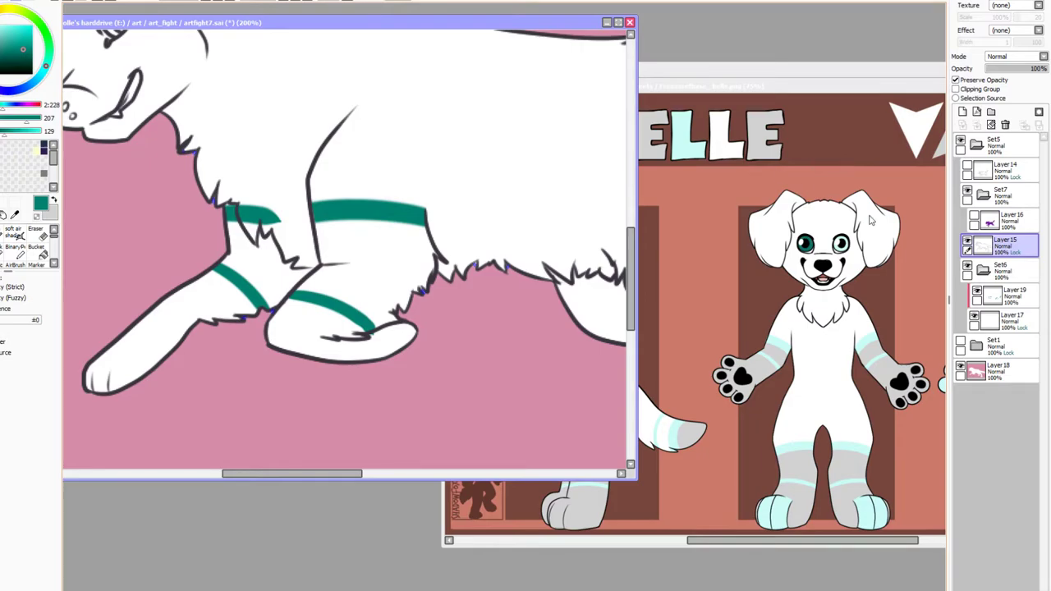
Turn off Preserve Opacity on the white base Layer17 and erase the selected fur gaps with the Eraser at size 500
{"action": "left_click", "coordinate": [1008, 320]}
{"action": "left_click", "coordinate": [955, 80]}
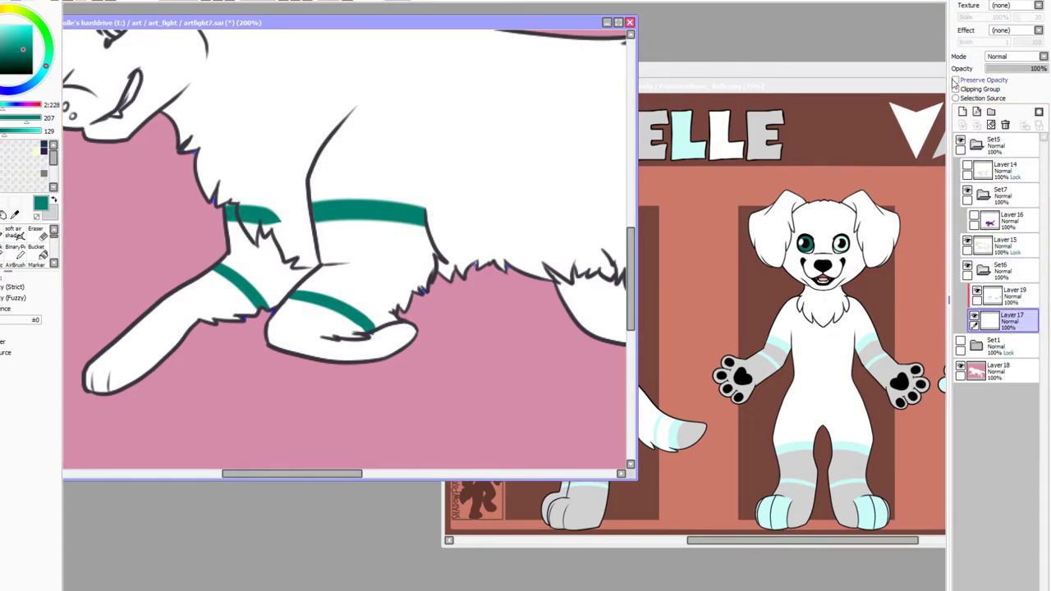
{"action": "scroll", "coordinate": [55, 238], "scroll_direction": "down", "scroll_amount": 2}
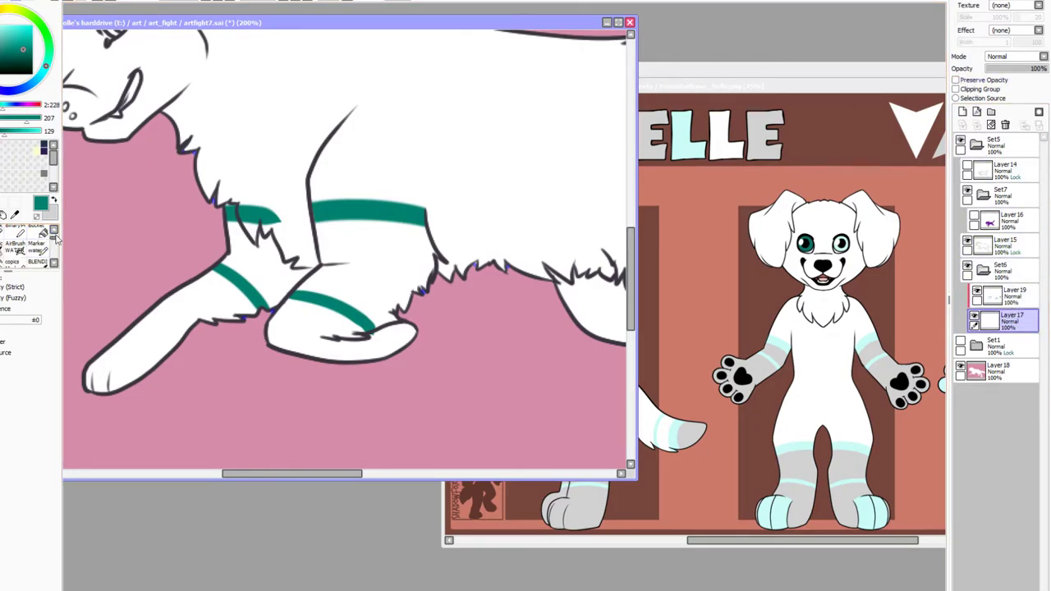
{"action": "scroll", "coordinate": [54, 238], "scroll_direction": "up", "scroll_amount": 1}
{"action": "left_click", "coordinate": [37, 230]}
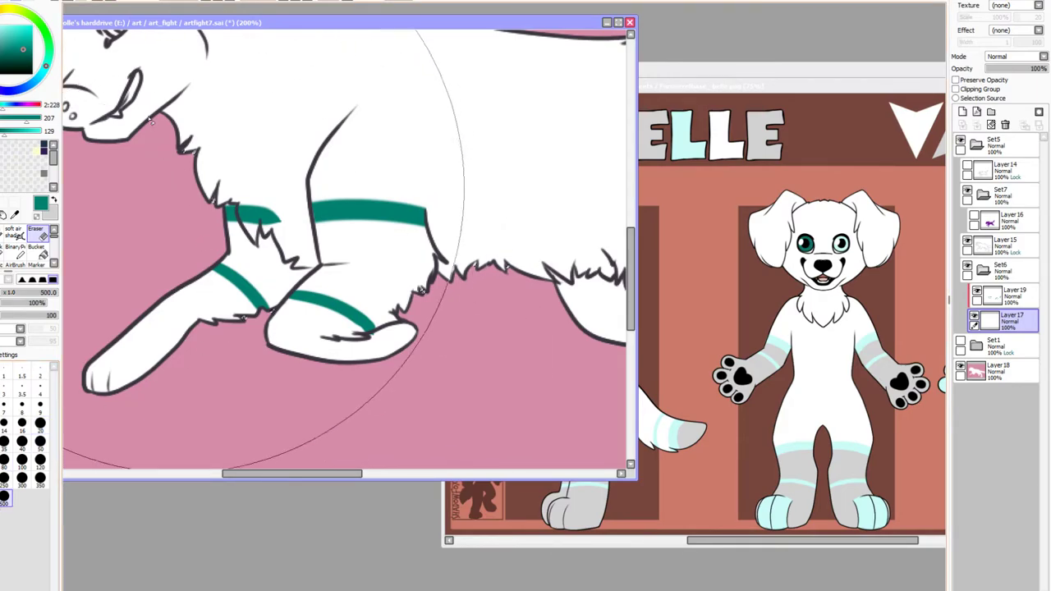
{"action": "scroll", "coordinate": [150, 120], "scroll_direction": "down", "scroll_amount": 4}
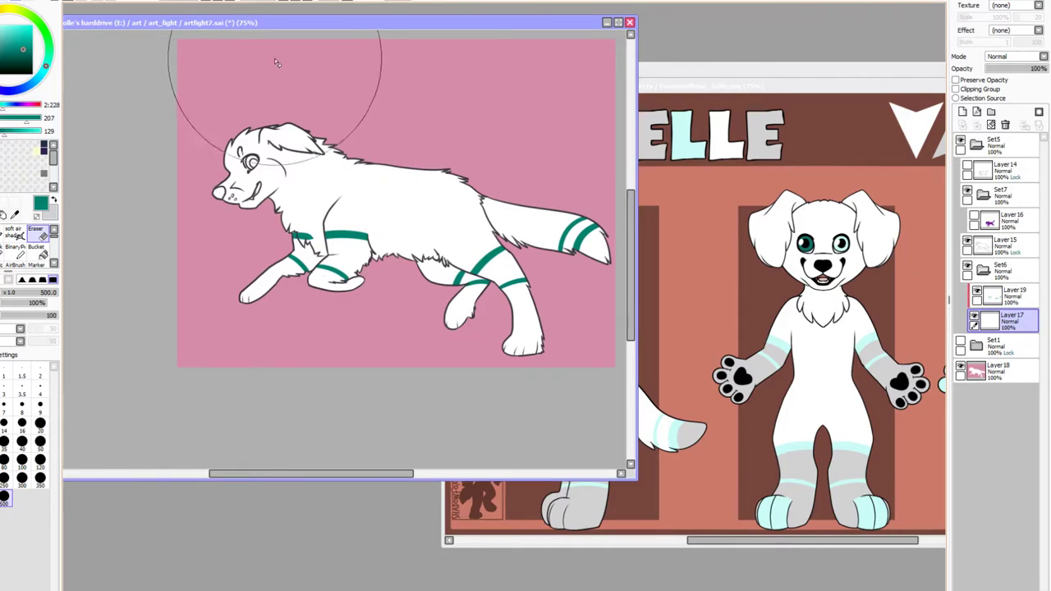
{"action": "left_click", "coordinate": [217, 1]}
{"action": "left_click", "coordinate": [217, 2]}
{"action": "left_click", "coordinate": [217, 1]}
{"action": "left_click", "coordinate": [217, 2]}
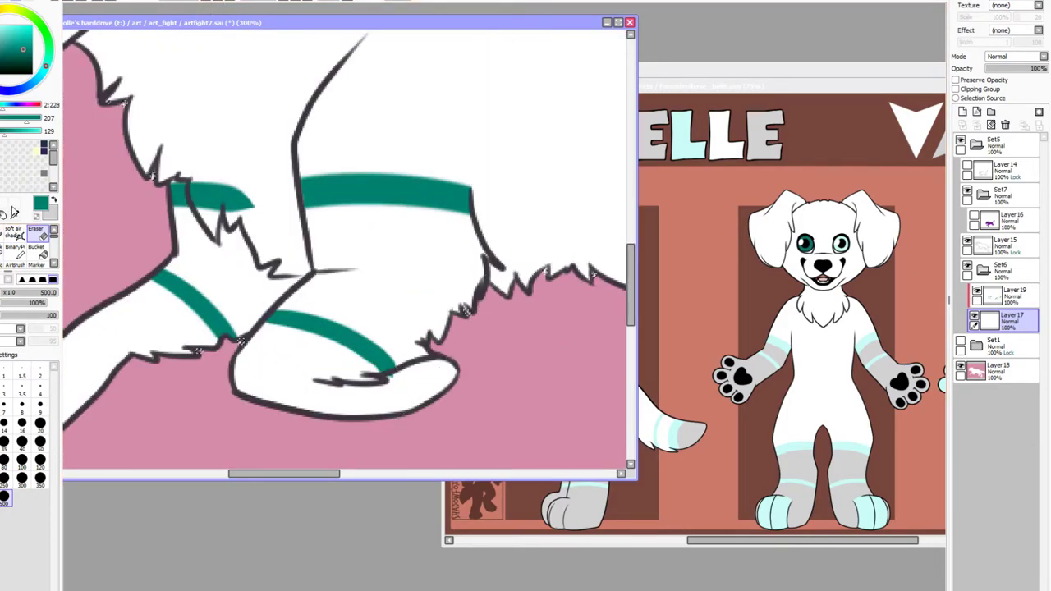
Compare Layer17 hidden and shown, clear the selection, and touch up the foreleg and chest fur gaps with the Eraser at sizes 20 and 4
{"action": "left_click", "coordinate": [37, 249]}
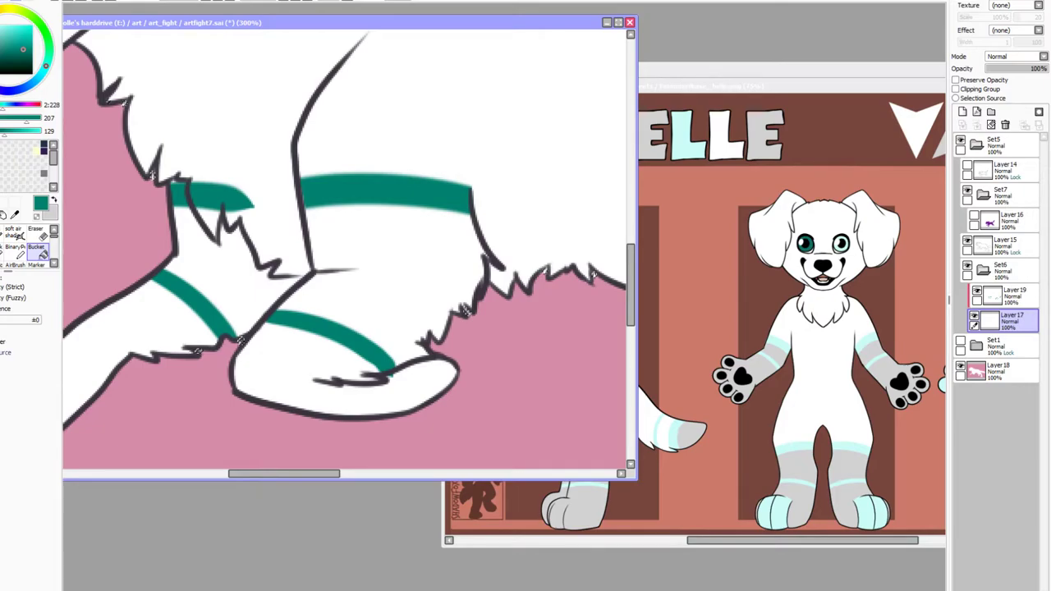
{"action": "left_click", "coordinate": [37, 232]}
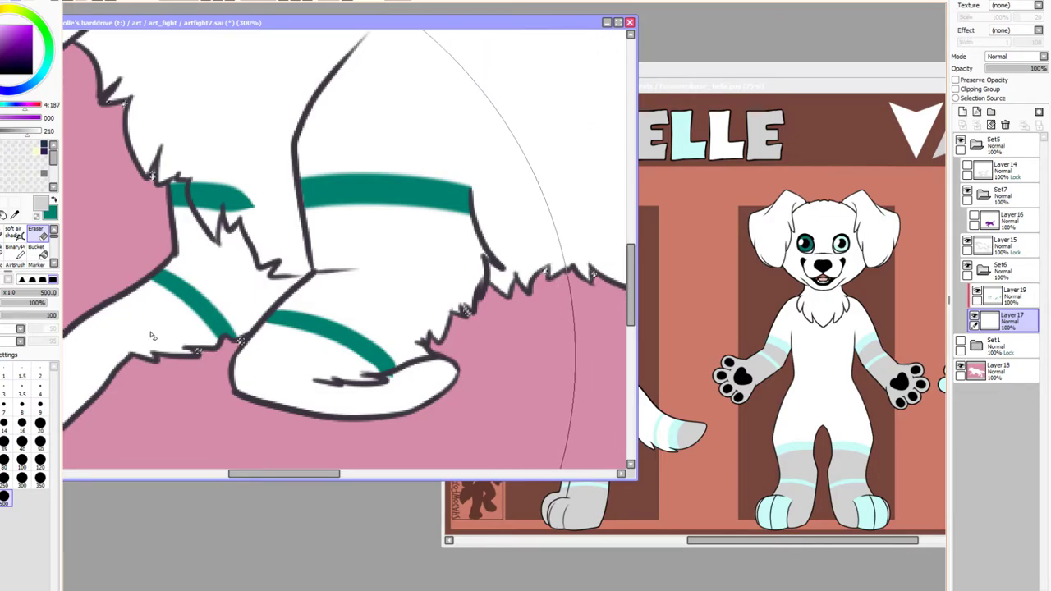
{"action": "left_click", "coordinate": [39, 425]}
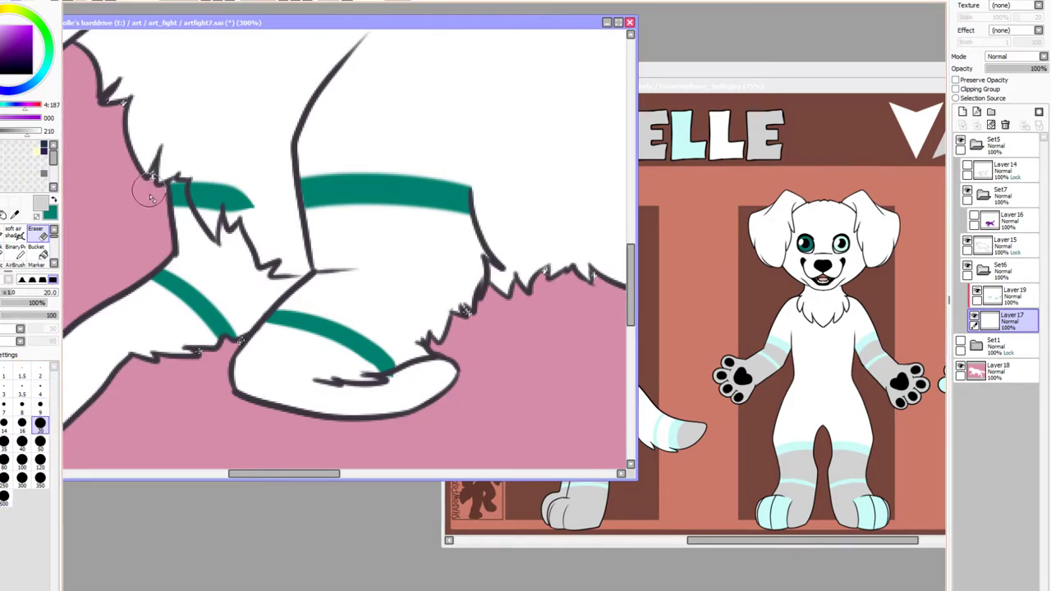
{"action": "left_click", "coordinate": [975, 316]}
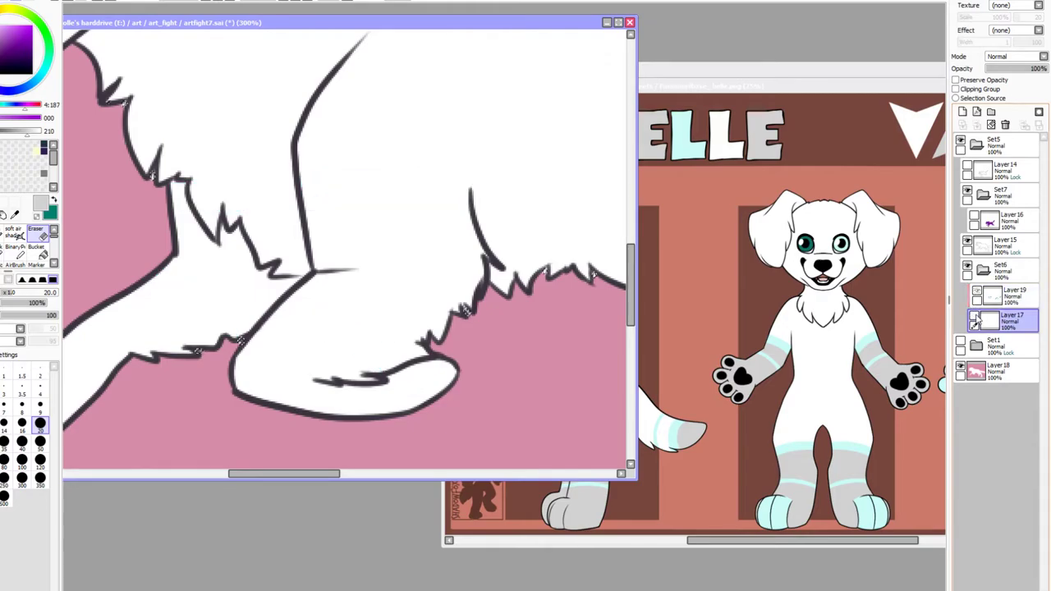
{"action": "left_click", "coordinate": [974, 316]}
{"action": "left_click", "coordinate": [975, 316]}
{"action": "left_click", "coordinate": [974, 316]}
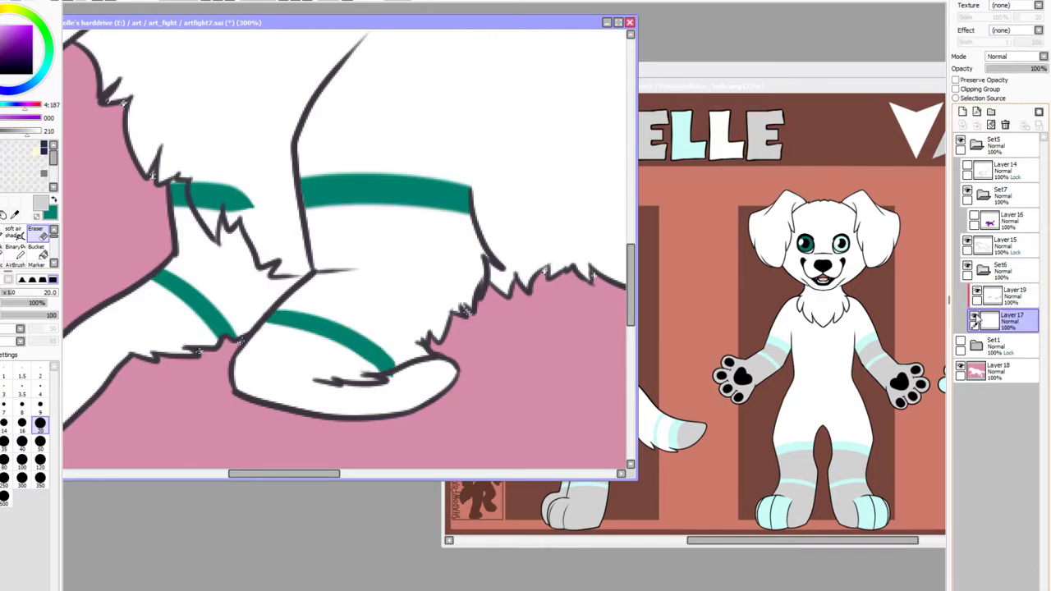
{"action": "left_click", "coordinate": [974, 316]}
{"action": "left_click", "coordinate": [974, 316]}
{"action": "left_click", "coordinate": [39, 386]}
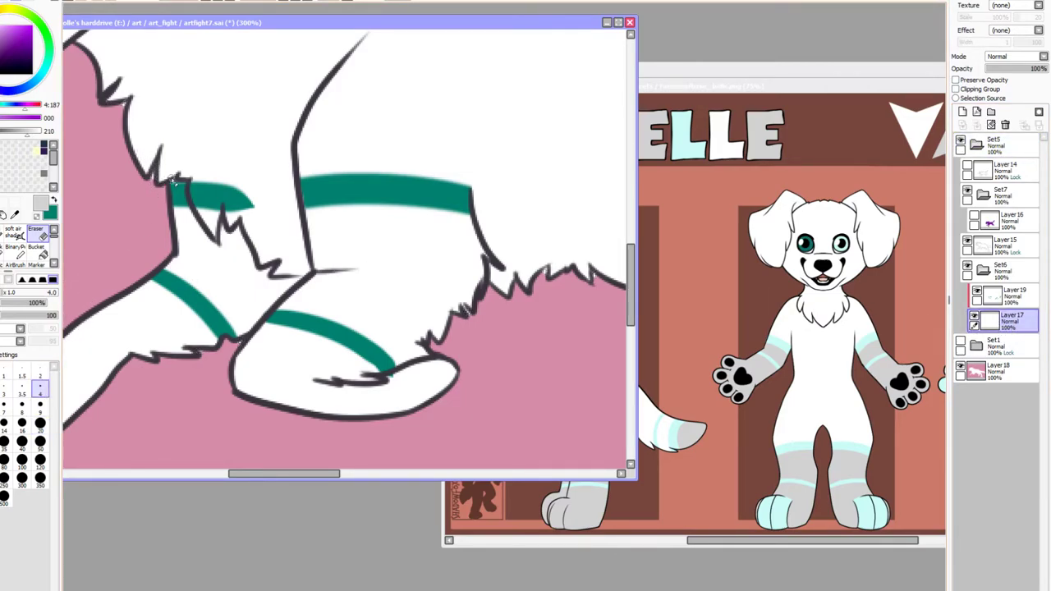
Check beneath Layer19 and Layer17 by hiding and showing them, and fill background Layer18 with its own sampled pink using the Bucket
{"action": "left_click", "coordinate": [975, 319]}
{"action": "left_click", "coordinate": [974, 318]}
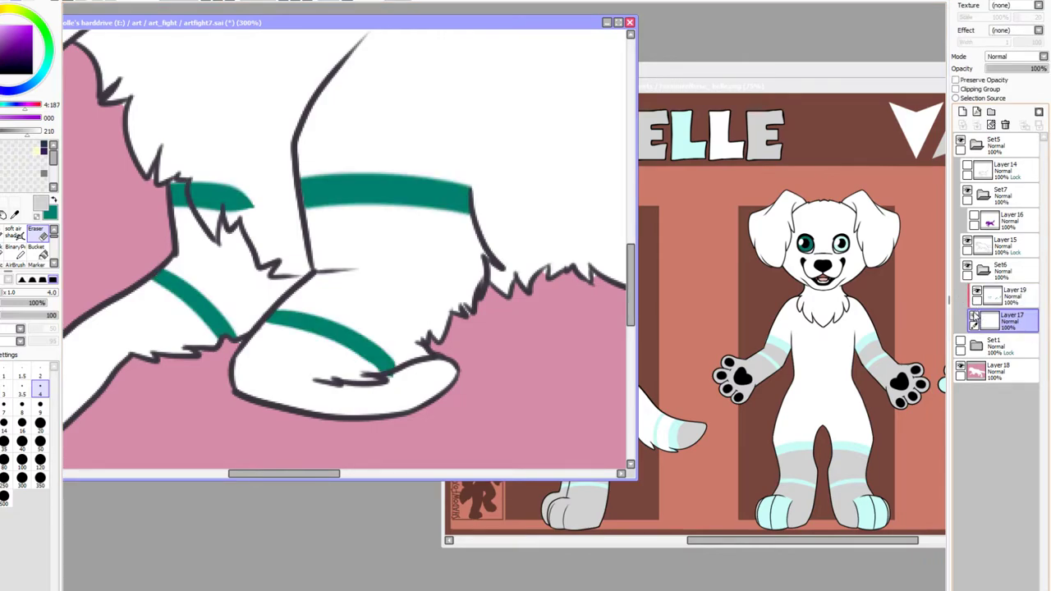
{"action": "left_click", "coordinate": [976, 292]}
{"action": "left_click", "coordinate": [974, 316]}
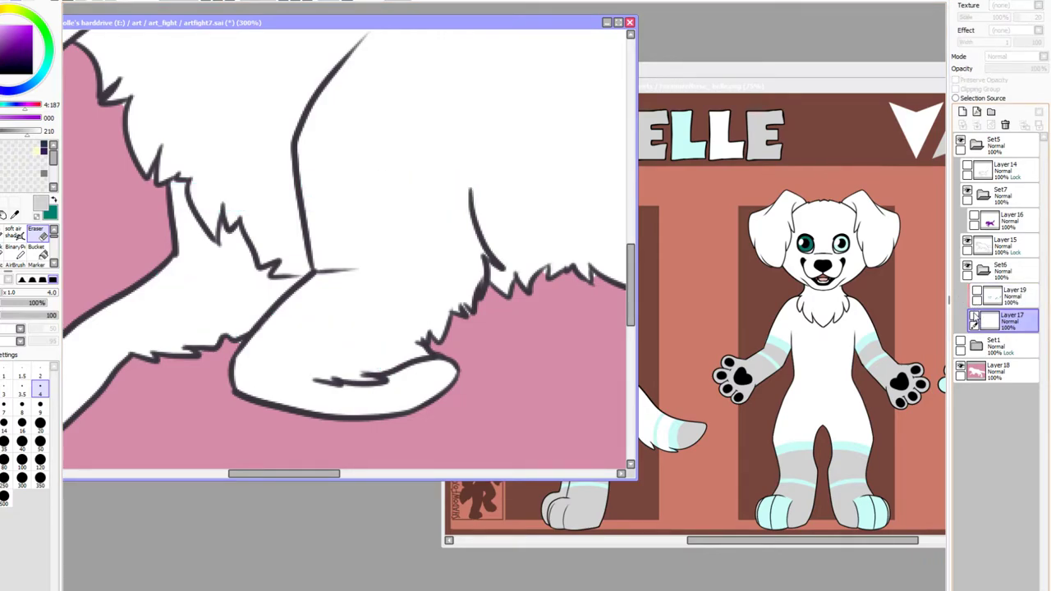
{"action": "left_click", "coordinate": [975, 318]}
{"action": "left_click", "coordinate": [974, 294]}
{"action": "left_click", "coordinate": [997, 371]}
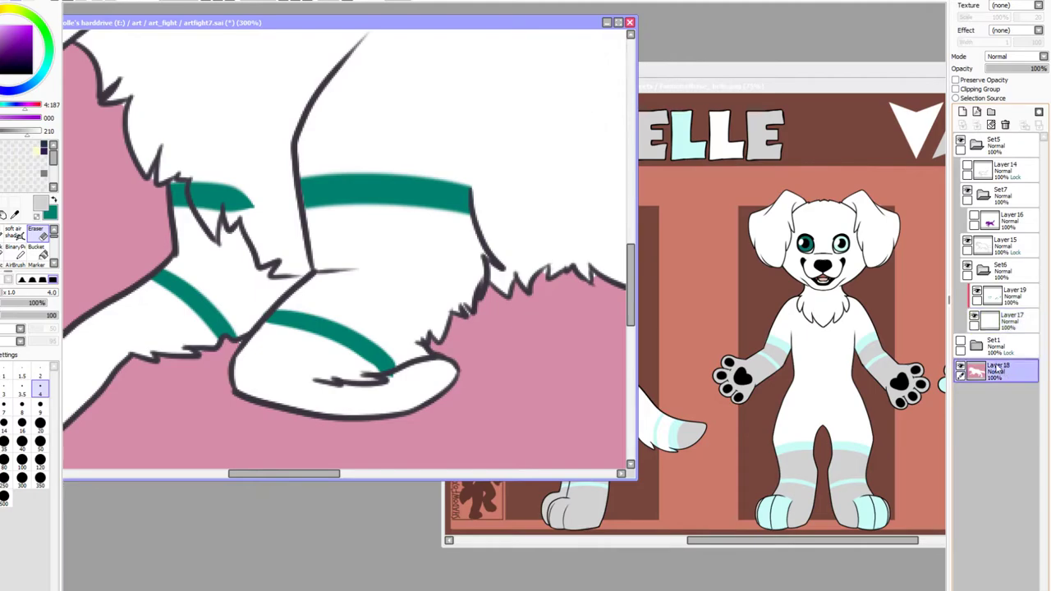
{"action": "left_click", "coordinate": [14, 214]}
{"action": "left_click", "coordinate": [95, 197]}
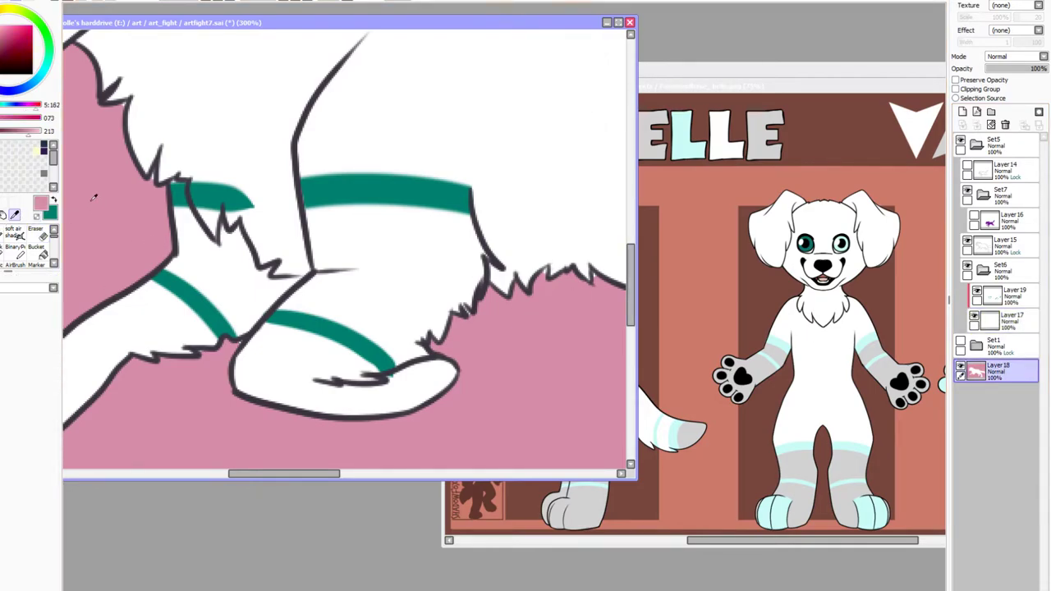
{"action": "left_click", "coordinate": [202, 3]}
{"action": "left_click", "coordinate": [202, 3]}
{"action": "left_click", "coordinate": [202, 3]}
{"action": "left_click", "coordinate": [37, 250]}
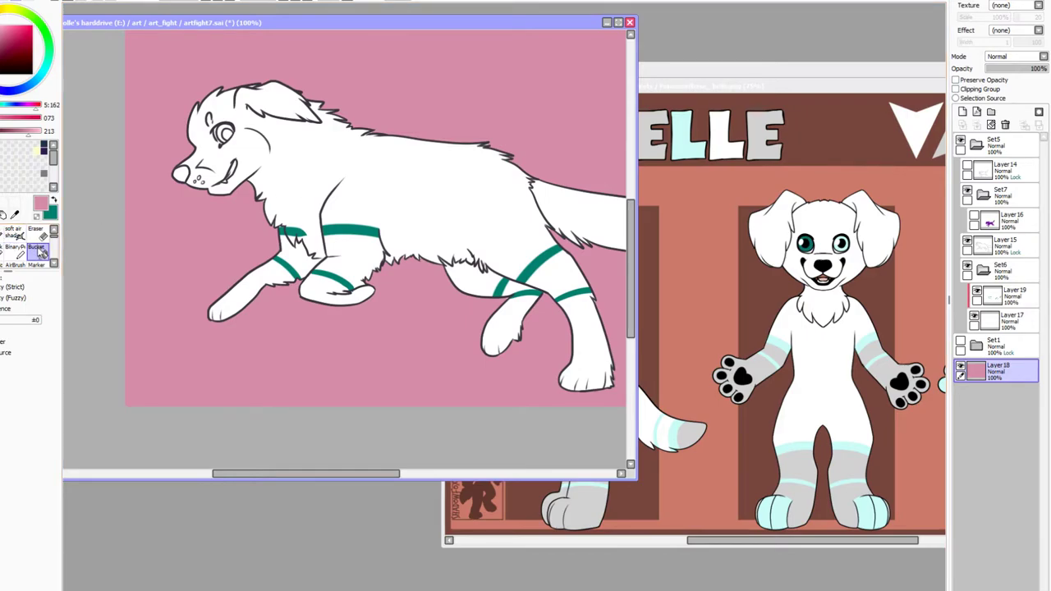
Paint over the background around the dog on Layer18 with the same pink, using a brush at size 350
{"action": "left_click", "coordinate": [14, 232]}
{"action": "left_click", "coordinate": [40, 477]}
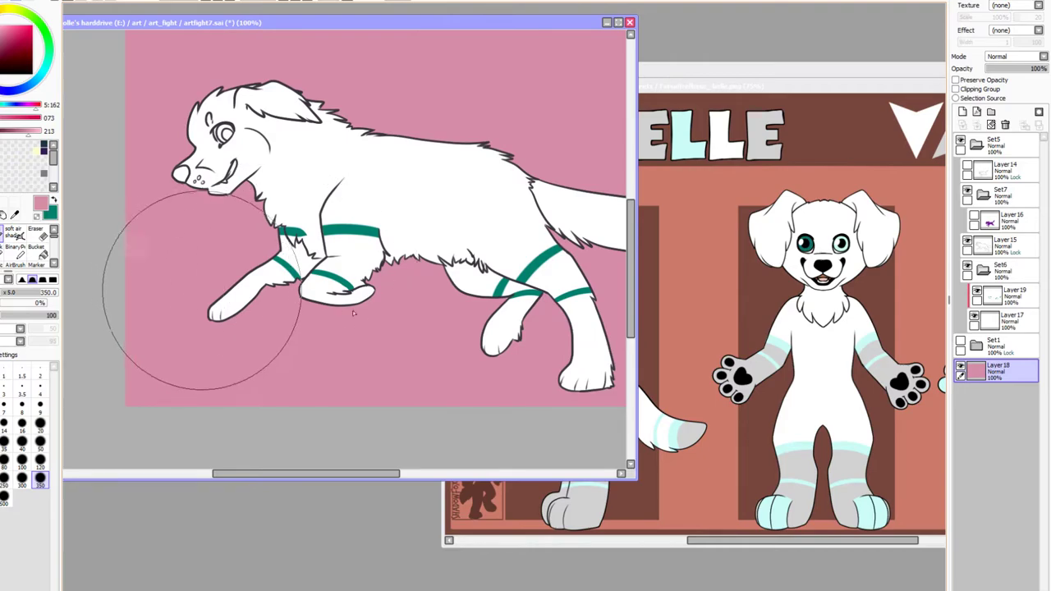
{"action": "left_click_drag", "start_coordinate": [401, 119], "coordinate": [343, 124]}
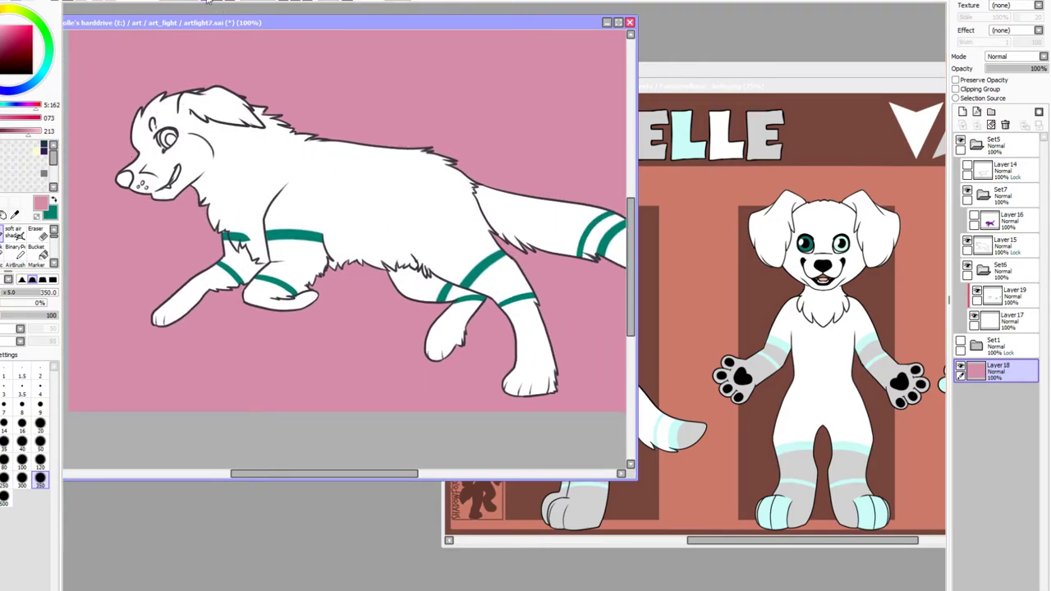
{"action": "scroll", "coordinate": [211, 94], "scroll_direction": "down", "scroll_amount": 1}
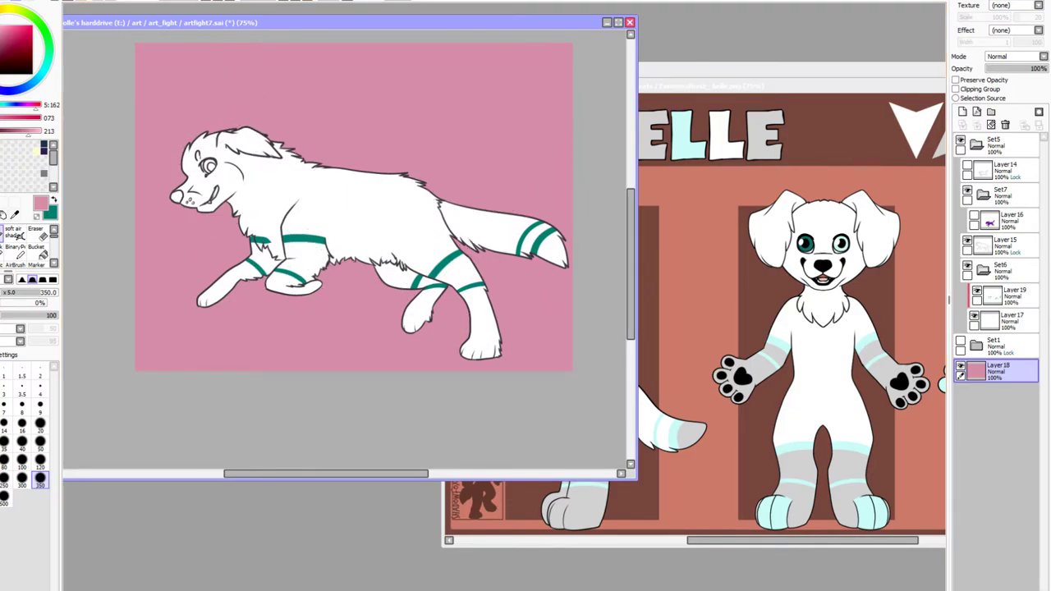
Erase the part of the far foreleg's upper teal band that overlaps the chest fur on Layer19, using the Eraser at sizes 9 and 20
{"action": "left_click", "coordinate": [221, 2]}
{"action": "left_click", "coordinate": [220, 2]}
{"action": "left_click", "coordinate": [220, 2]}
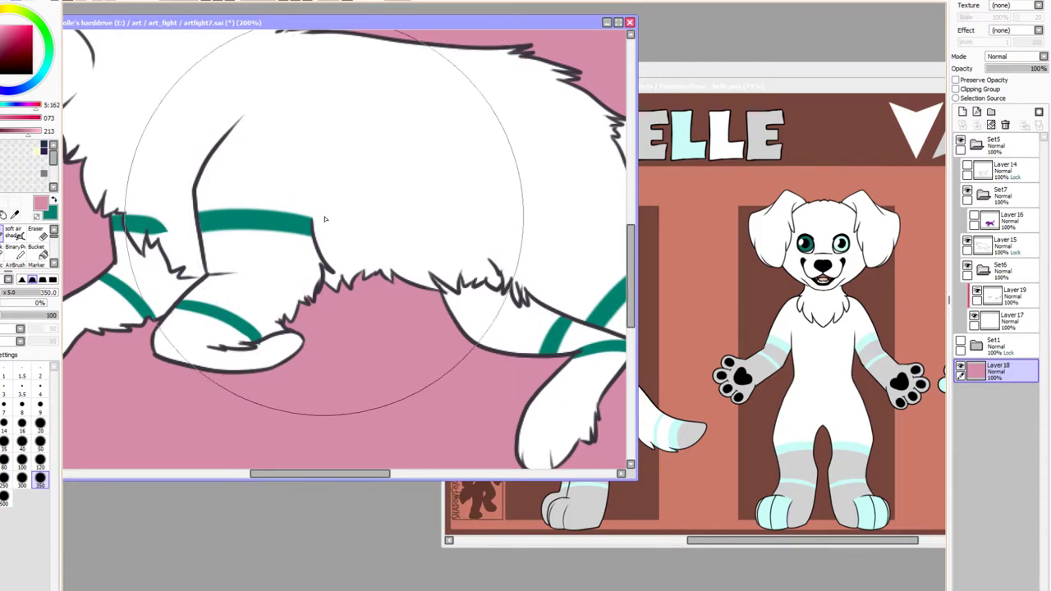
{"action": "left_click_drag", "start_coordinate": [211, 144], "coordinate": [452, 193]}
{"action": "left_click", "coordinate": [1011, 296]}
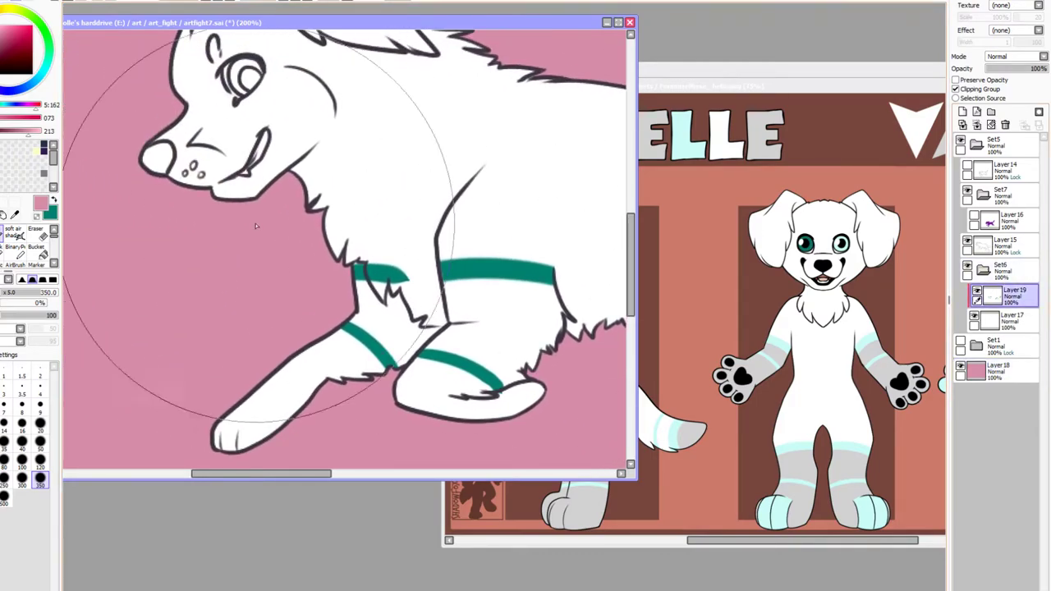
{"action": "key", "text": "e"}
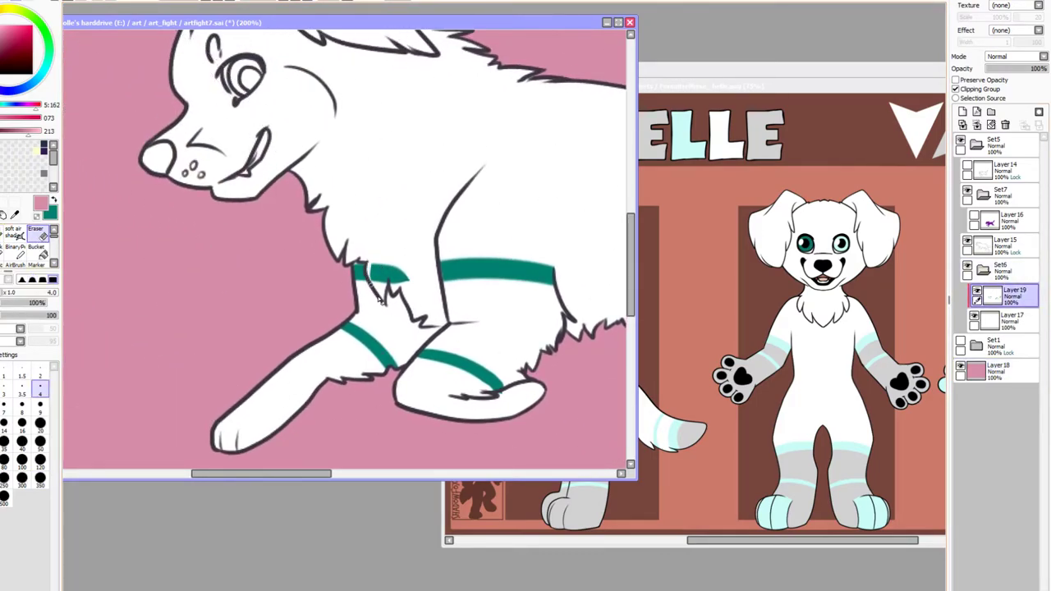
{"action": "left_click", "coordinate": [40, 404]}
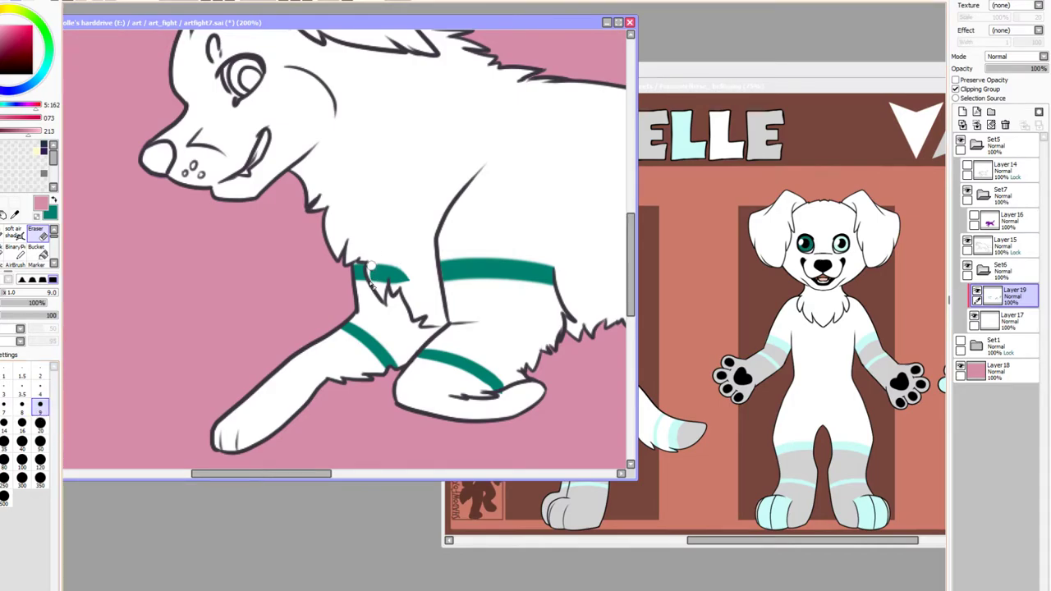
{"action": "key", "text": "bracketright"}
{"action": "key", "text": "bracketright"}
{"action": "key", "text": "bracketright"}
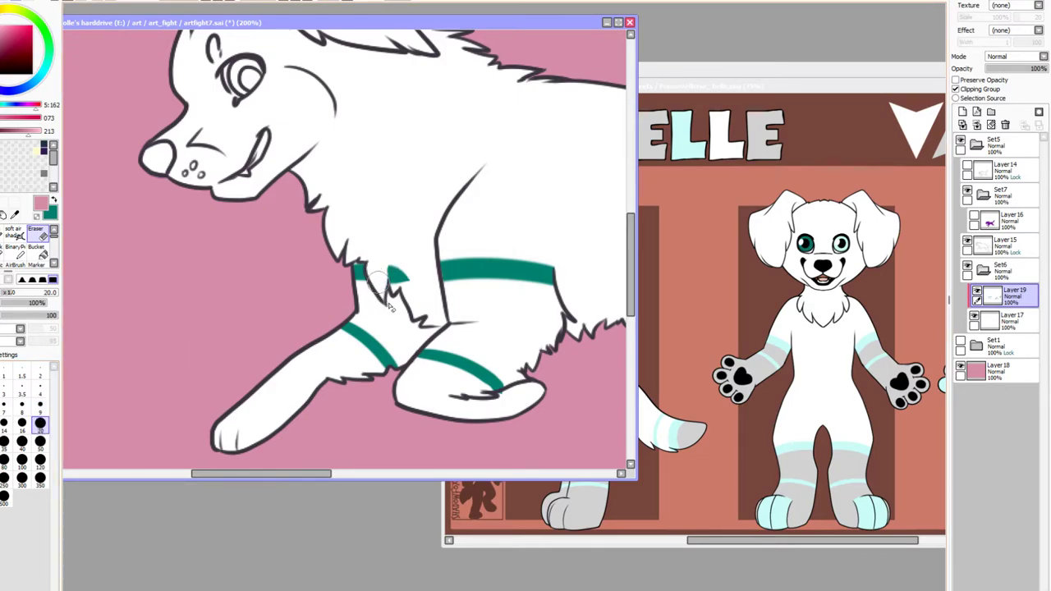
Sample the light grey from the reference dog's foreleg and add a new layer clipped to the white base above Layer17
{"action": "left_click", "coordinate": [14, 214]}
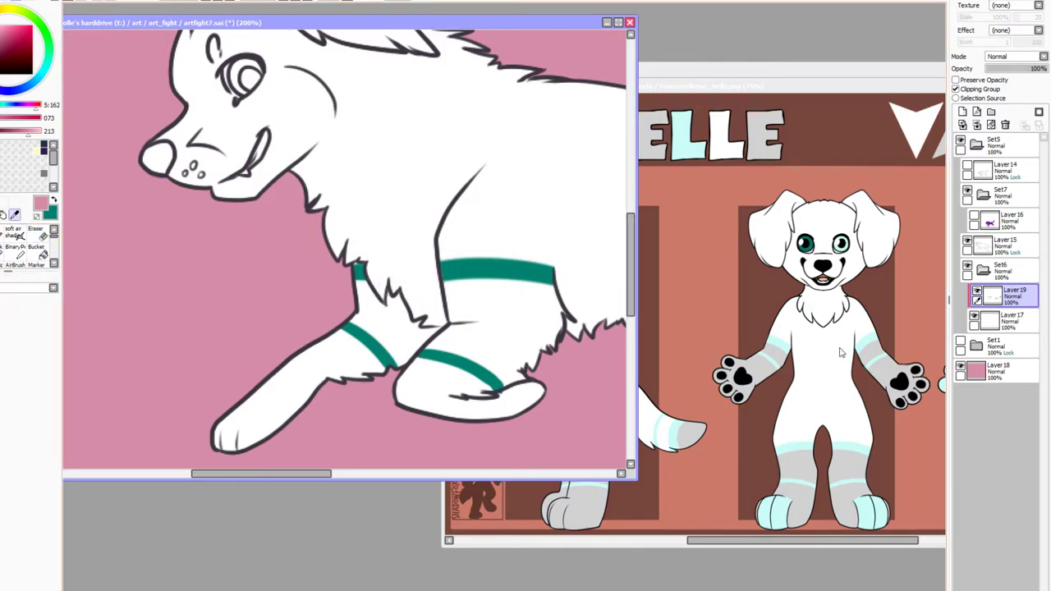
{"action": "left_click", "coordinate": [763, 368]}
{"action": "left_click", "coordinate": [763, 368]}
{"action": "left_click", "coordinate": [267, 476]}
{"action": "left_click", "coordinate": [1026, 321]}
{"action": "left_click", "coordinate": [962, 111]}
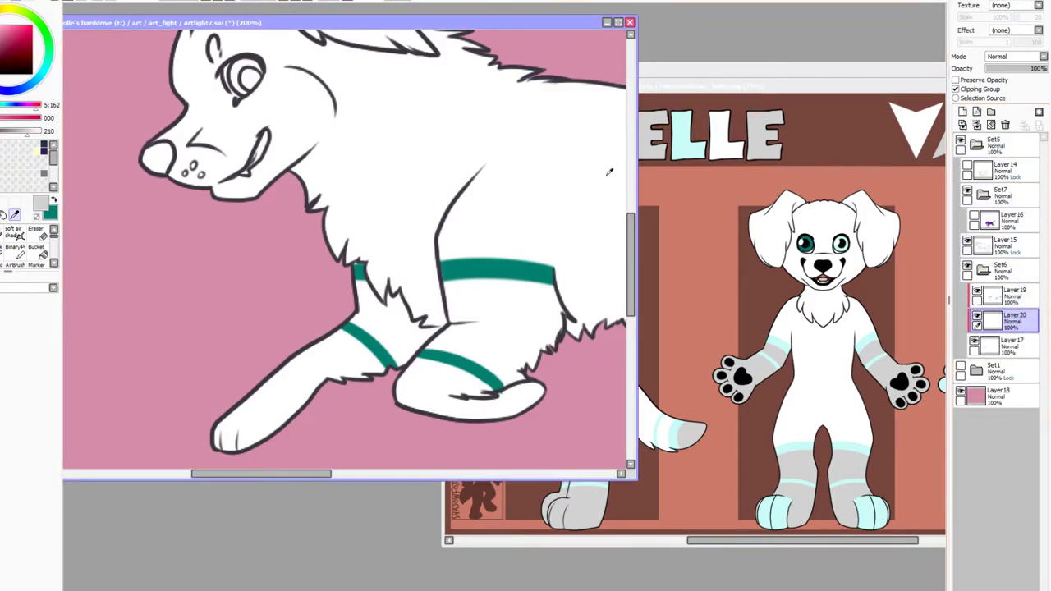
Outline the upper foreleg areas along the chest fur and inner leg lines in dark red on Layer20 with a size 9 brush
{"action": "left_click", "coordinate": [12, 231]}
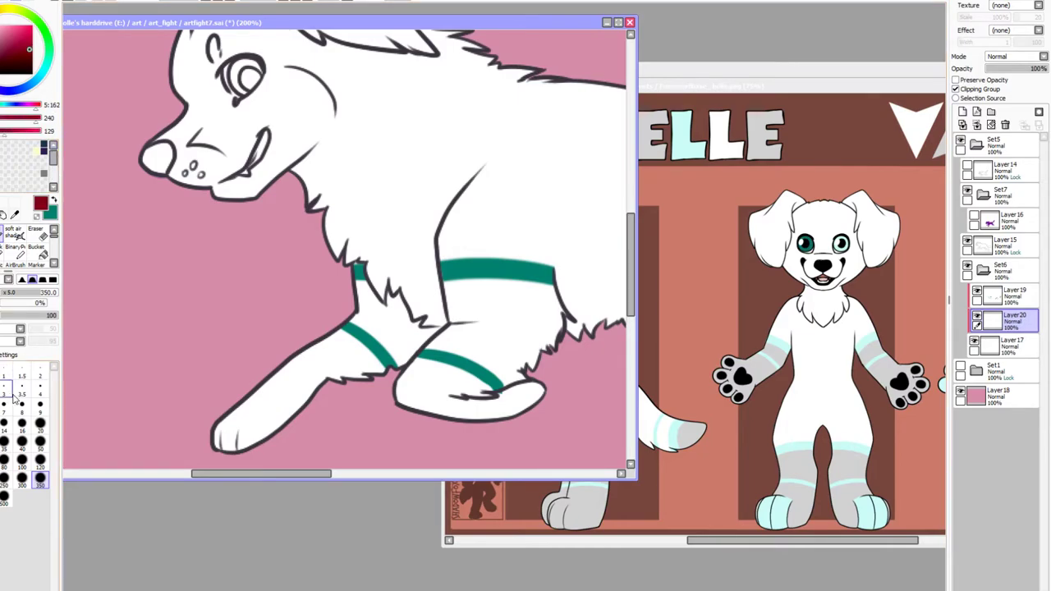
{"action": "left_click", "coordinate": [40, 404]}
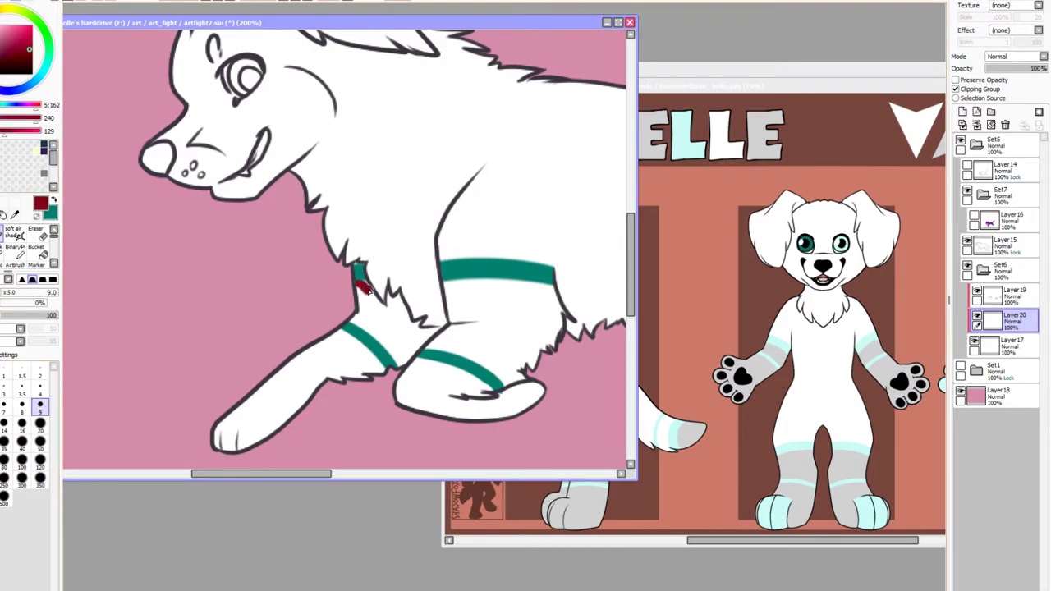
{"action": "left_click_drag", "start_coordinate": [363, 285], "coordinate": [383, 309]}
{"action": "left_click_drag", "start_coordinate": [443, 277], "coordinate": [450, 322]}
{"action": "key", "text": "ctrl+z"}
{"action": "key", "text": "ctrl+y"}
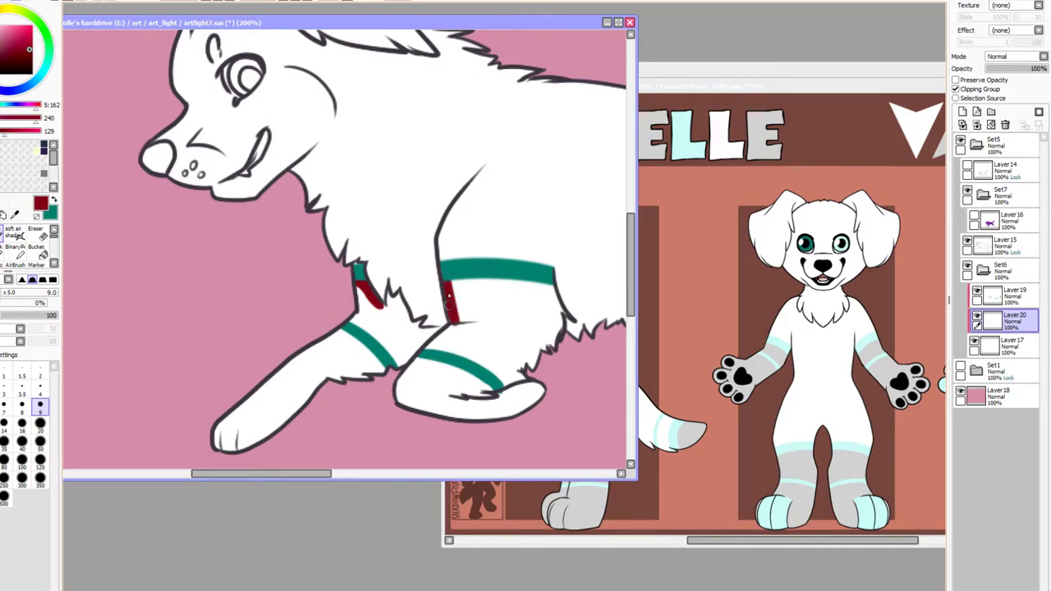
{"action": "mouse_move", "coordinate": [453, 326]}
{"action": "left_mouse_down"}
{"action": "mouse_move", "coordinate": [422, 357]}
{"action": "mouse_move", "coordinate": [451, 328]}
{"action": "mouse_move", "coordinate": [418, 363]}
{"action": "left_mouse_up"}
{"action": "left_click_drag", "start_coordinate": [444, 330], "coordinate": [411, 330]}
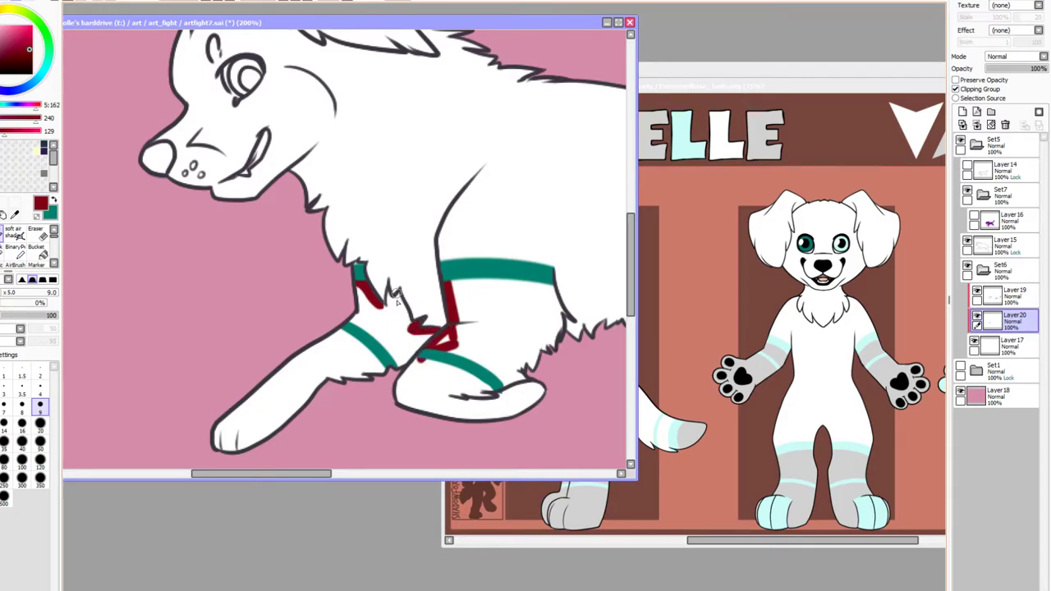
{"action": "mouse_move", "coordinate": [396, 292]}
{"action": "left_mouse_down"}
{"action": "mouse_move", "coordinate": [409, 327]}
{"action": "mouse_move", "coordinate": [396, 292]}
{"action": "left_mouse_up"}
Fill the far foreleg below its upper teal band with dark red on Layer20, using brush sizes 20 and 50
{"action": "left_click", "coordinate": [39, 424]}
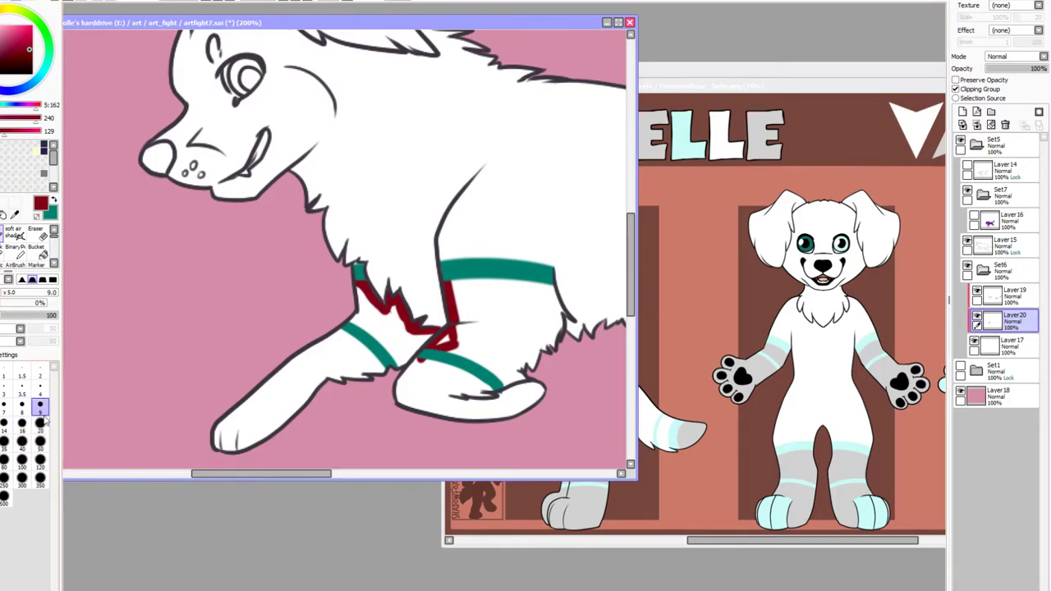
{"action": "mouse_move", "coordinate": [362, 296]}
{"action": "left_mouse_down"}
{"action": "mouse_move", "coordinate": [348, 279]}
{"action": "mouse_move", "coordinate": [428, 349]}
{"action": "mouse_move", "coordinate": [452, 338]}
{"action": "mouse_move", "coordinate": [284, 410]}
{"action": "mouse_move", "coordinate": [238, 444]}
{"action": "mouse_move", "coordinate": [288, 415]}
{"action": "left_mouse_up"}
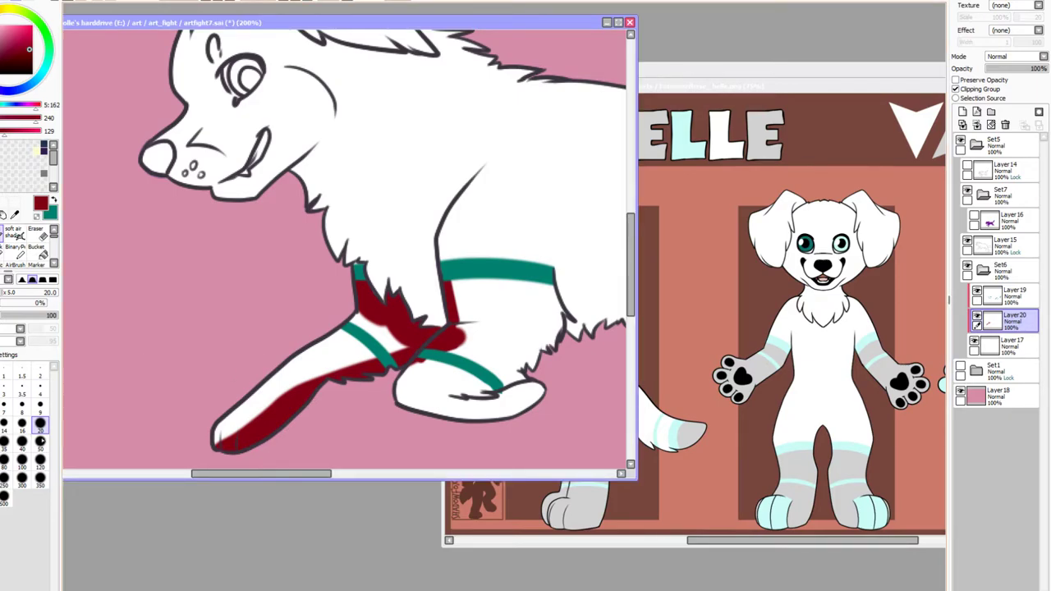
{"action": "left_click", "coordinate": [40, 444]}
{"action": "mouse_move", "coordinate": [307, 349]}
{"action": "left_mouse_down"}
{"action": "mouse_move", "coordinate": [368, 338]}
{"action": "mouse_move", "coordinate": [338, 331]}
{"action": "mouse_move", "coordinate": [405, 358]}
{"action": "mouse_move", "coordinate": [246, 387]}
{"action": "mouse_move", "coordinate": [206, 466]}
{"action": "mouse_move", "coordinate": [326, 402]}
{"action": "left_mouse_up"}
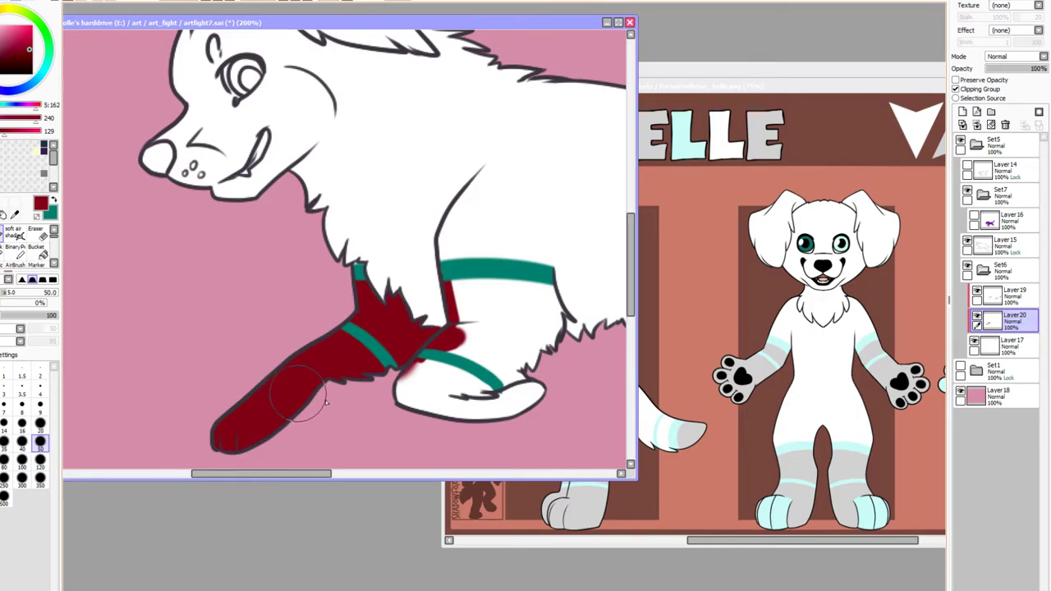
Fill the near foreleg and paw up to the upper teal band with dark red on Layer20, using brush sizes 50 and 20
{"action": "left_click_drag", "start_coordinate": [406, 384], "coordinate": [431, 396]}
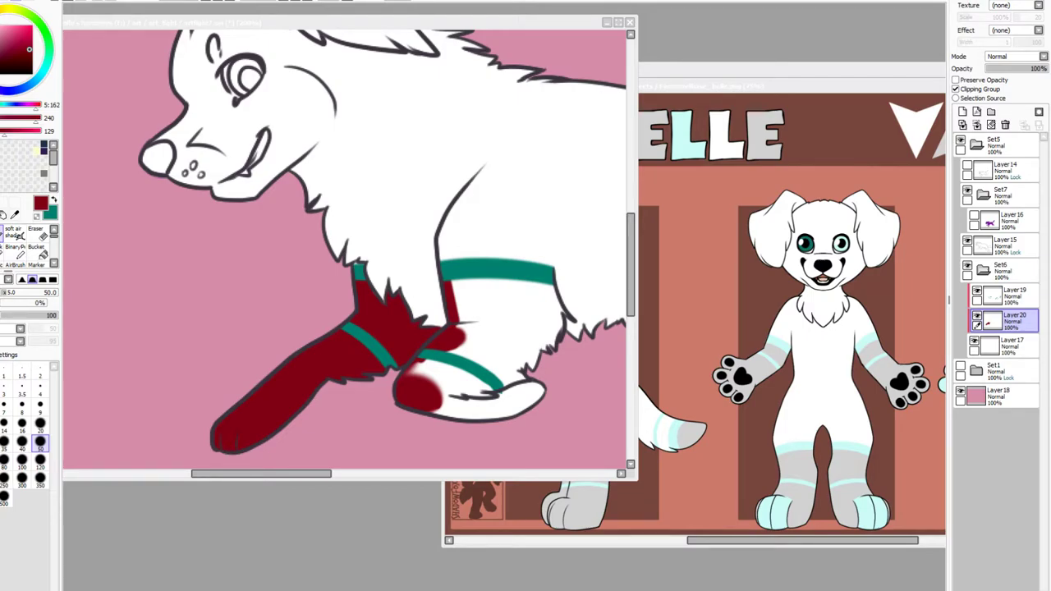
{"action": "left_click", "coordinate": [263, 394]}
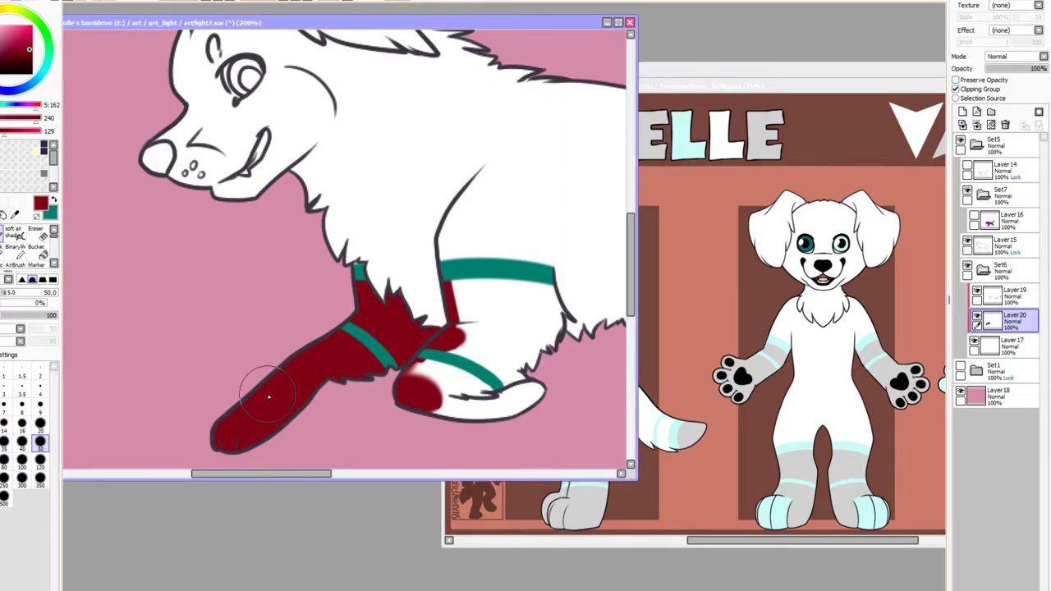
{"action": "mouse_move", "coordinate": [408, 394]}
{"action": "left_mouse_down"}
{"action": "mouse_move", "coordinate": [485, 349]}
{"action": "mouse_move", "coordinate": [534, 385]}
{"action": "mouse_move", "coordinate": [501, 398]}
{"action": "left_mouse_up"}
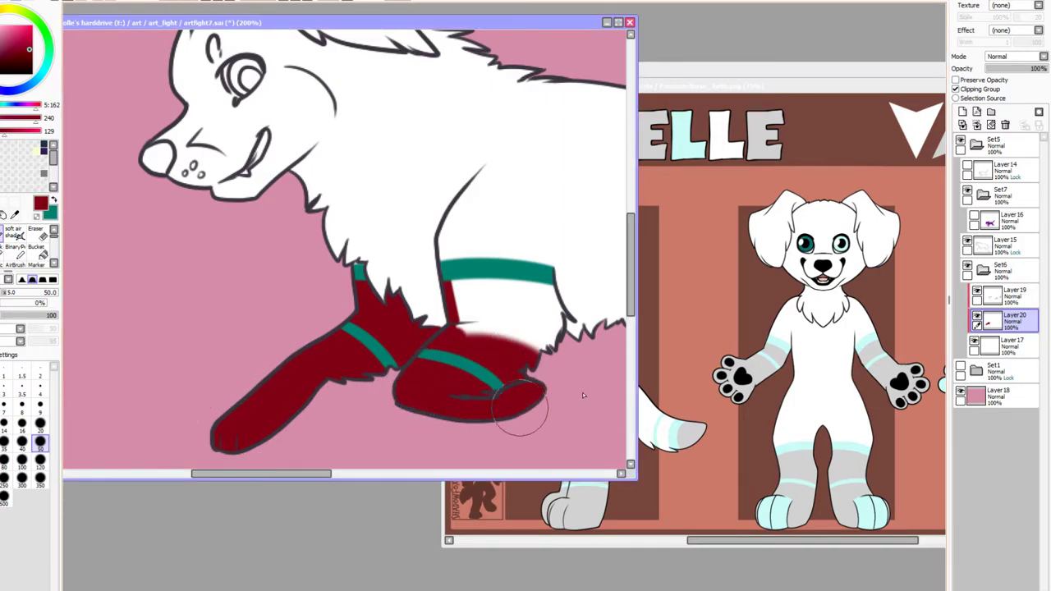
{"action": "left_click", "coordinate": [40, 424]}
{"action": "mouse_move", "coordinate": [542, 286]}
{"action": "left_mouse_down"}
{"action": "mouse_move", "coordinate": [556, 324]}
{"action": "mouse_move", "coordinate": [542, 353]}
{"action": "mouse_move", "coordinate": [541, 286]}
{"action": "mouse_move", "coordinate": [481, 300]}
{"action": "mouse_move", "coordinate": [501, 306]}
{"action": "mouse_move", "coordinate": [464, 290]}
{"action": "mouse_move", "coordinate": [513, 349]}
{"action": "mouse_move", "coordinate": [533, 296]}
{"action": "mouse_move", "coordinate": [501, 310]}
{"action": "left_mouse_up"}
{"action": "left_click", "coordinate": [40, 442]}
{"action": "left_click", "coordinate": [41, 423]}
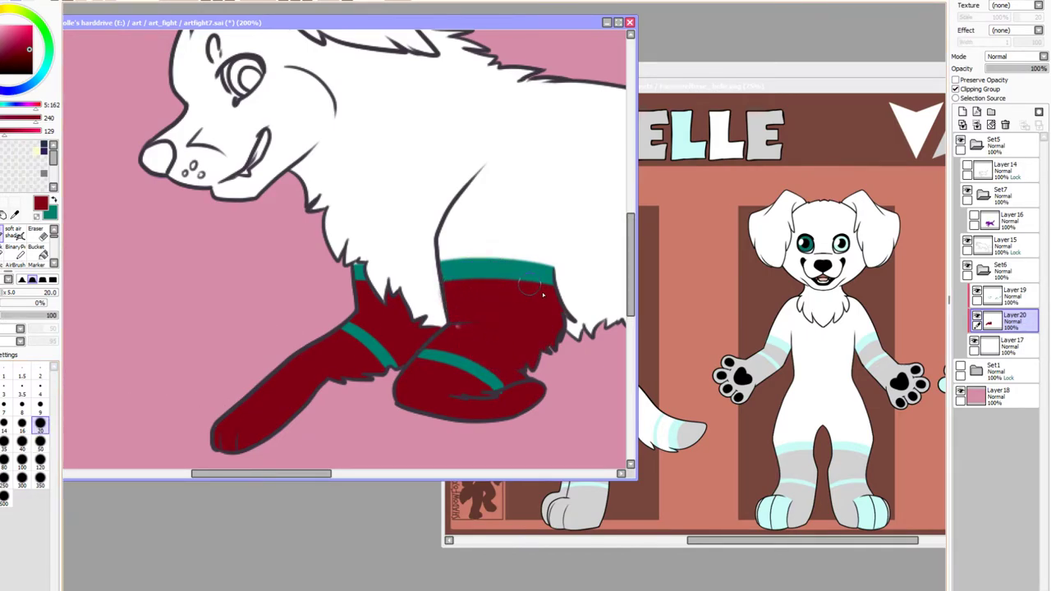
{"action": "left_click_drag", "start_coordinate": [504, 360], "coordinate": [241, 371]}
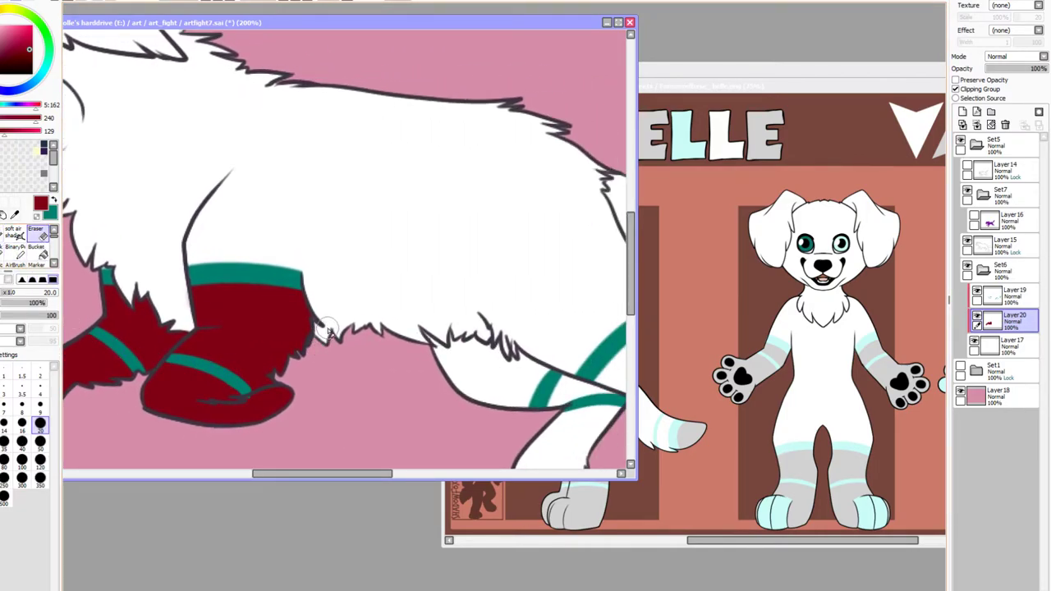
{"action": "key", "text": "bracketleft"}
{"action": "key", "text": "bracketleft"}
{"action": "key", "text": "bracketleft"}
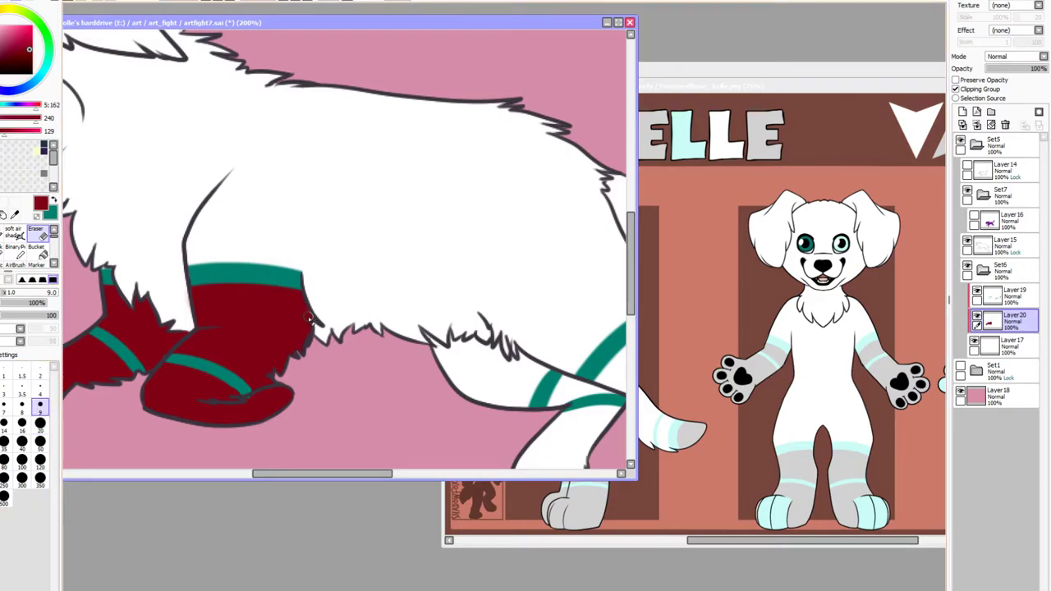
{"action": "key", "text": "ctrl+z"}
Paint the section between the two teal tail bands and the tail tip dark red, using brush sizes 40 and 50
{"action": "left_click", "coordinate": [2, 250]}
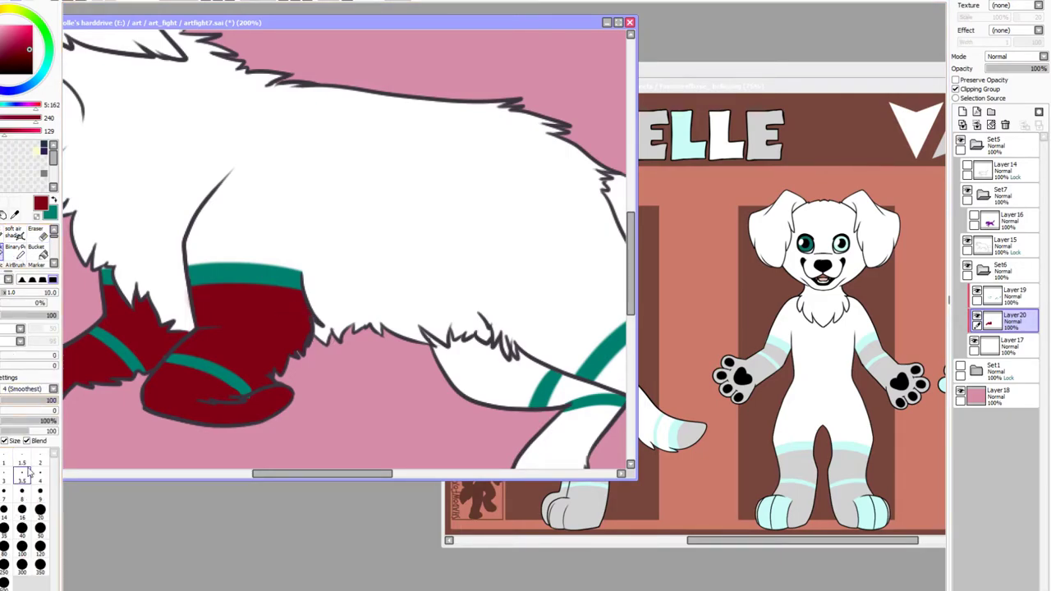
{"action": "left_click", "coordinate": [39, 491]}
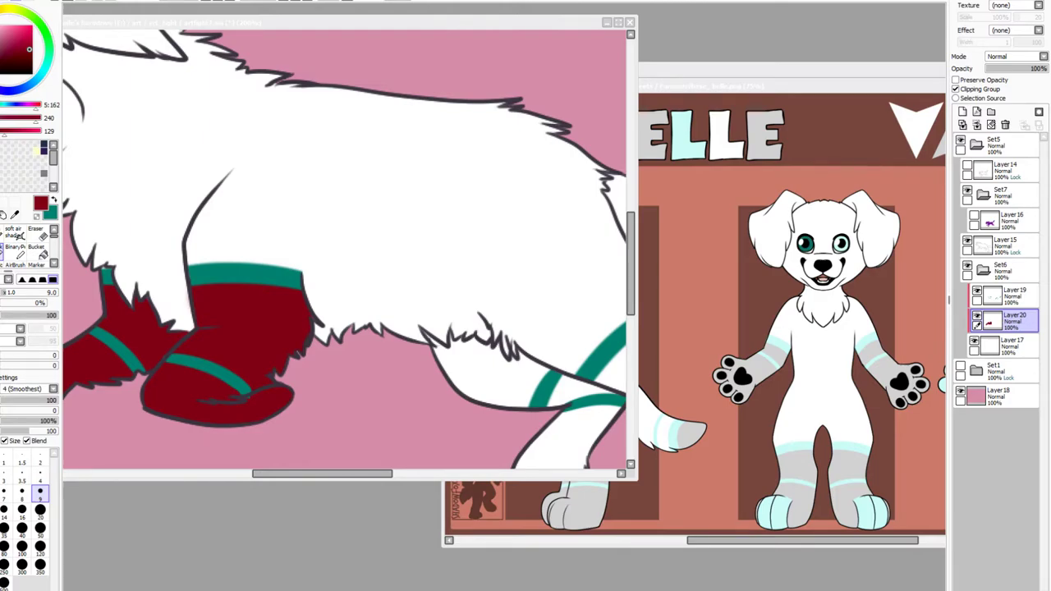
{"action": "left_click_drag", "start_coordinate": [290, 473], "coordinate": [362, 475]}
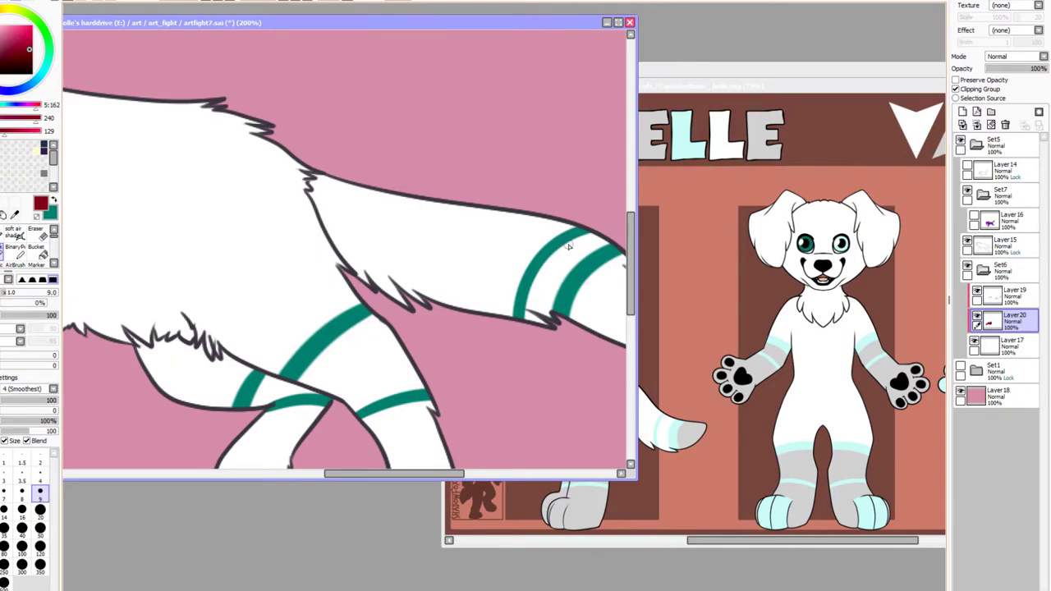
{"action": "left_click_drag", "start_coordinate": [473, 404], "coordinate": [382, 301]}
{"action": "left_click", "coordinate": [22, 530]}
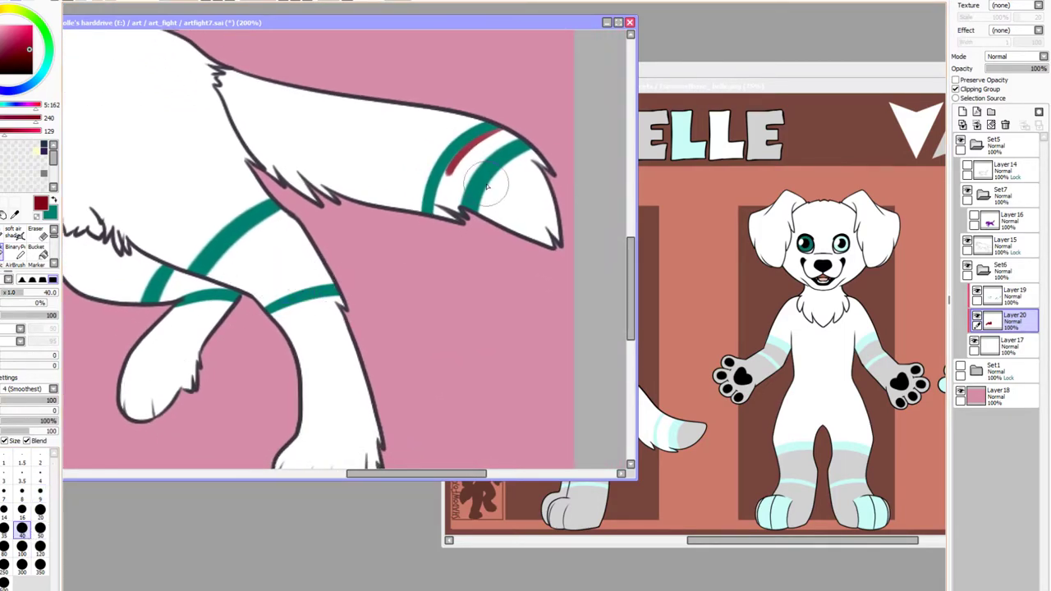
{"action": "mouse_move", "coordinate": [521, 117]}
{"action": "left_mouse_down"}
{"action": "mouse_move", "coordinate": [463, 179]}
{"action": "mouse_move", "coordinate": [446, 218]}
{"action": "left_mouse_up"}
{"action": "left_click", "coordinate": [40, 528]}
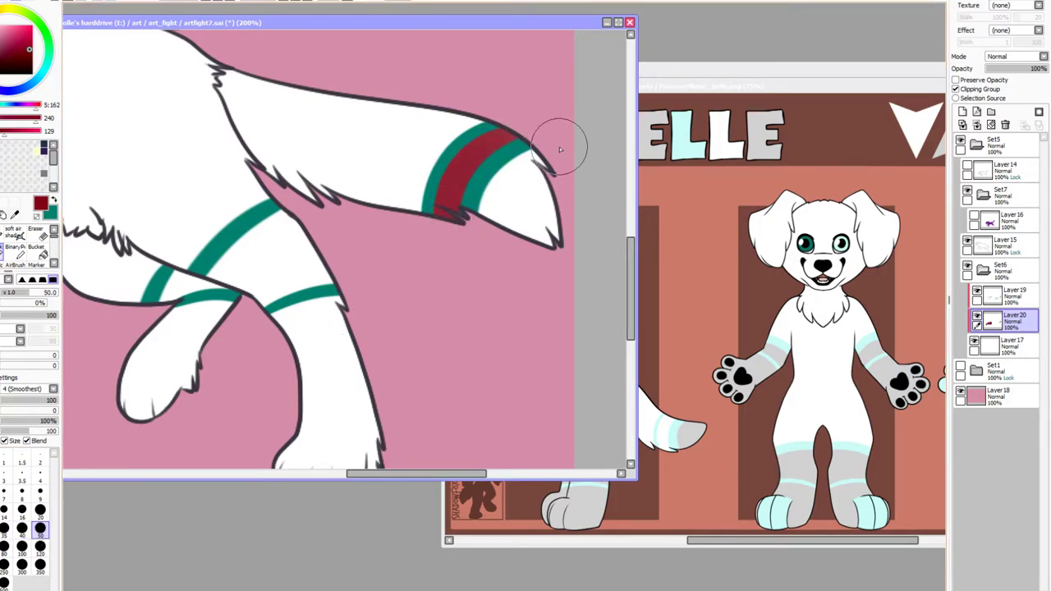
{"action": "mouse_move", "coordinate": [563, 141]}
{"action": "left_mouse_down"}
{"action": "mouse_move", "coordinate": [494, 205]}
{"action": "mouse_move", "coordinate": [517, 215]}
{"action": "mouse_move", "coordinate": [567, 172]}
{"action": "mouse_move", "coordinate": [553, 258]}
{"action": "left_mouse_up"}
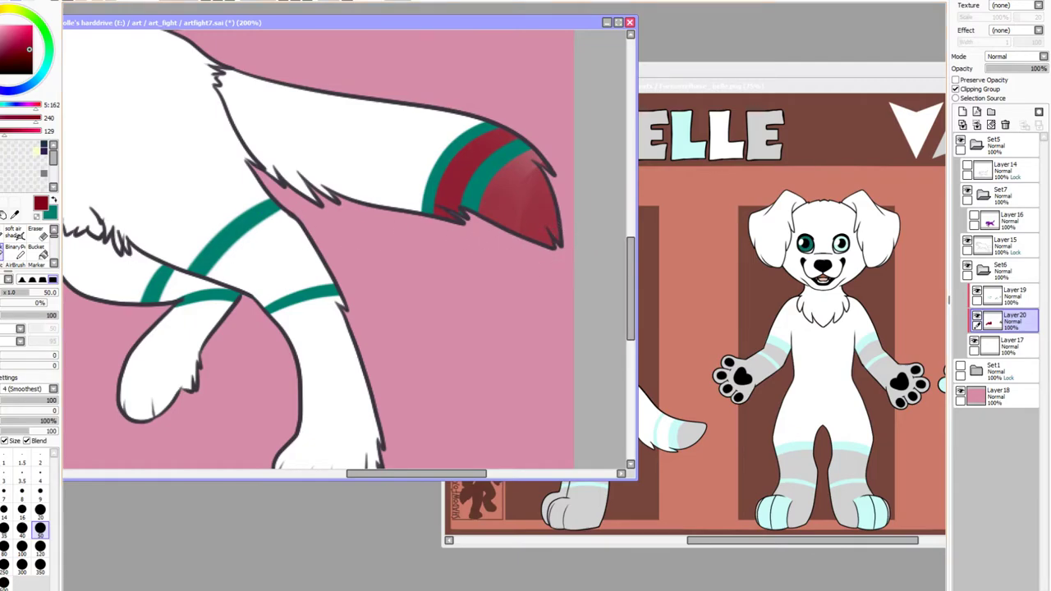
Repaint the tail tip and the section between the tail bands in solid dark red with a different brush at size 50
{"action": "left_click", "coordinate": [18, 233]}
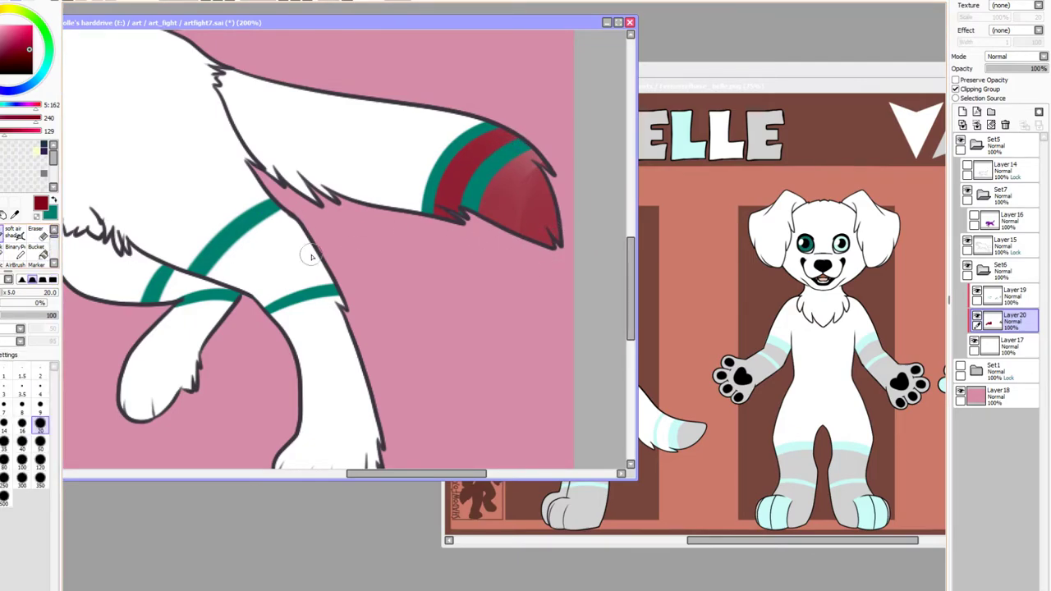
{"action": "left_click", "coordinate": [41, 442]}
{"action": "mouse_move", "coordinate": [534, 122]}
{"action": "left_mouse_down"}
{"action": "mouse_move", "coordinate": [480, 152]}
{"action": "mouse_move", "coordinate": [453, 218]}
{"action": "mouse_move", "coordinate": [481, 220]}
{"action": "mouse_move", "coordinate": [533, 189]}
{"action": "mouse_move", "coordinate": [562, 226]}
{"action": "left_mouse_up"}
Fill both hind legs below their upper teal bands with dark red on Layer20, using brush sizes 50 and 20
{"action": "mouse_move", "coordinate": [303, 238]}
{"action": "left_mouse_down"}
{"action": "mouse_move", "coordinate": [261, 238]}
{"action": "mouse_move", "coordinate": [224, 264]}
{"action": "mouse_move", "coordinate": [261, 262]}
{"action": "mouse_move", "coordinate": [296, 220]}
{"action": "mouse_move", "coordinate": [337, 320]}
{"action": "mouse_move", "coordinate": [355, 530]}
{"action": "mouse_move", "coordinate": [305, 364]}
{"action": "mouse_move", "coordinate": [250, 335]}
{"action": "mouse_move", "coordinate": [300, 494]}
{"action": "left_mouse_up"}
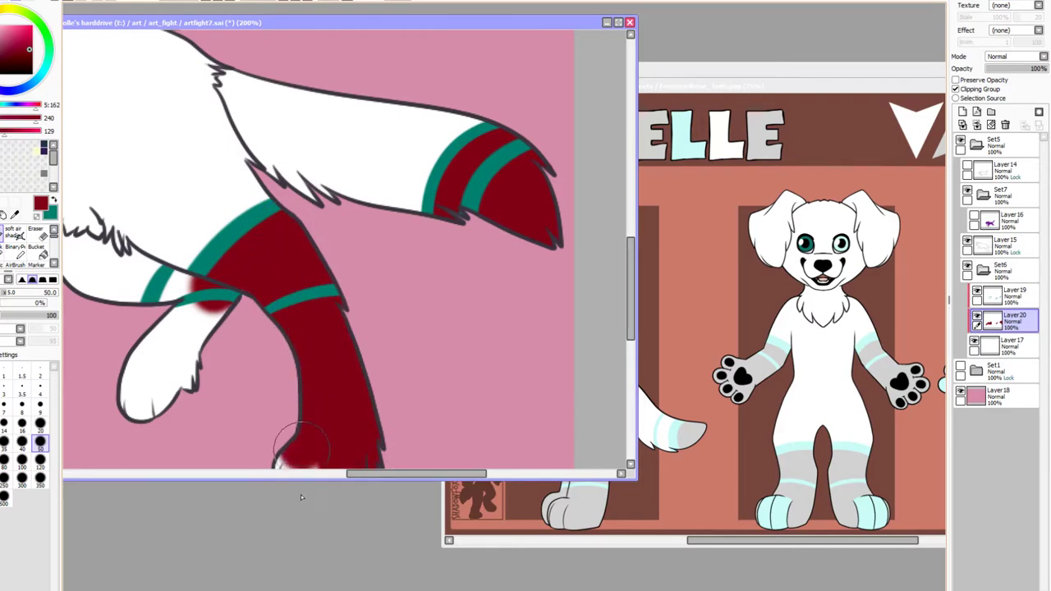
{"action": "left_click_drag", "start_coordinate": [271, 455], "coordinate": [307, 368]}
{"action": "left_click_drag", "start_coordinate": [409, 361], "coordinate": [328, 378]}
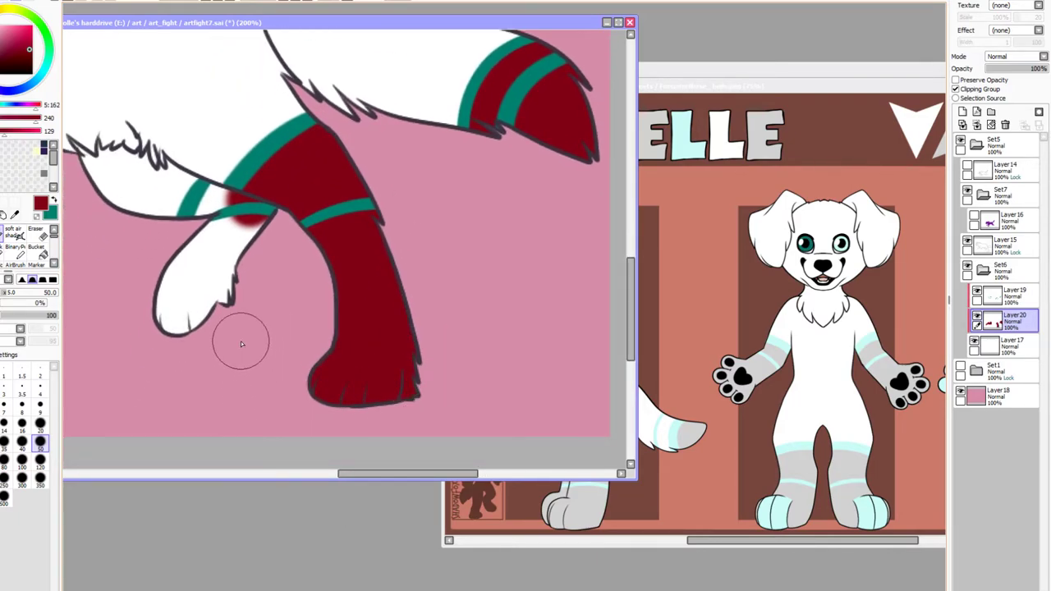
{"action": "mouse_move", "coordinate": [283, 226]}
{"action": "left_mouse_down"}
{"action": "mouse_move", "coordinate": [243, 226]}
{"action": "mouse_move", "coordinate": [195, 248]}
{"action": "mouse_move", "coordinate": [138, 366]}
{"action": "mouse_move", "coordinate": [271, 230]}
{"action": "mouse_move", "coordinate": [222, 284]}
{"action": "mouse_move", "coordinate": [234, 193]}
{"action": "left_mouse_up"}
{"action": "left_click", "coordinate": [40, 423]}
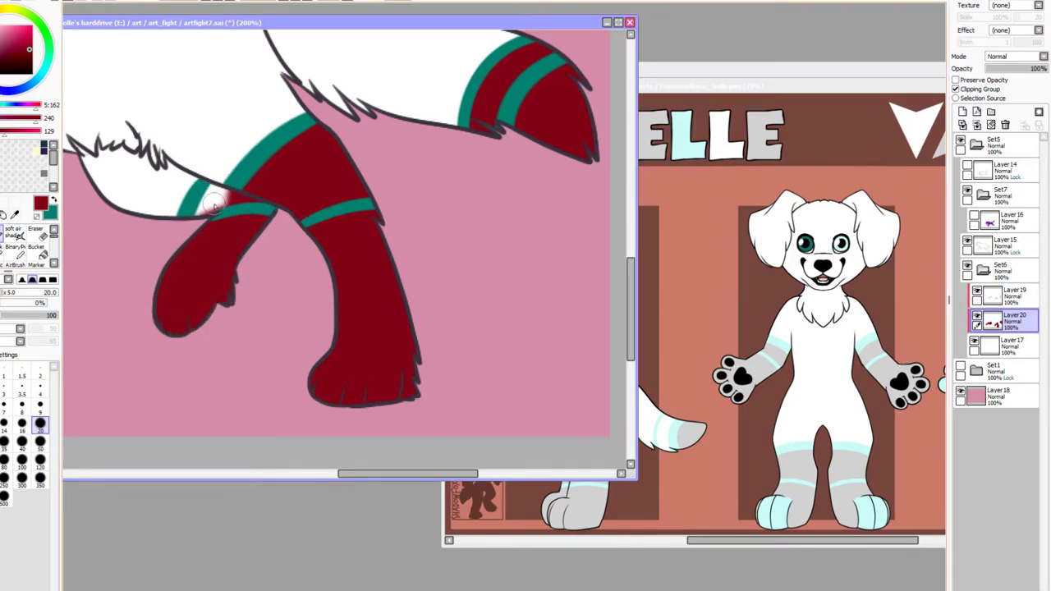
{"action": "left_click_drag", "start_coordinate": [207, 190], "coordinate": [228, 197]}
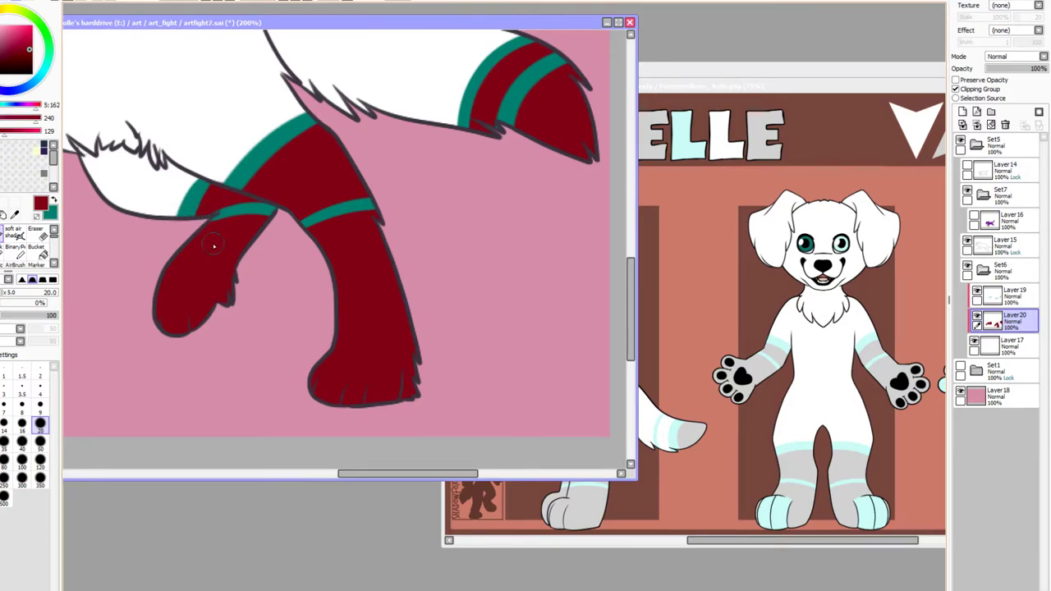
Sample the light grey and the pale aqua of the reference dog's leg markings as the two drawing colours
{"action": "left_click", "coordinate": [36, 231]}
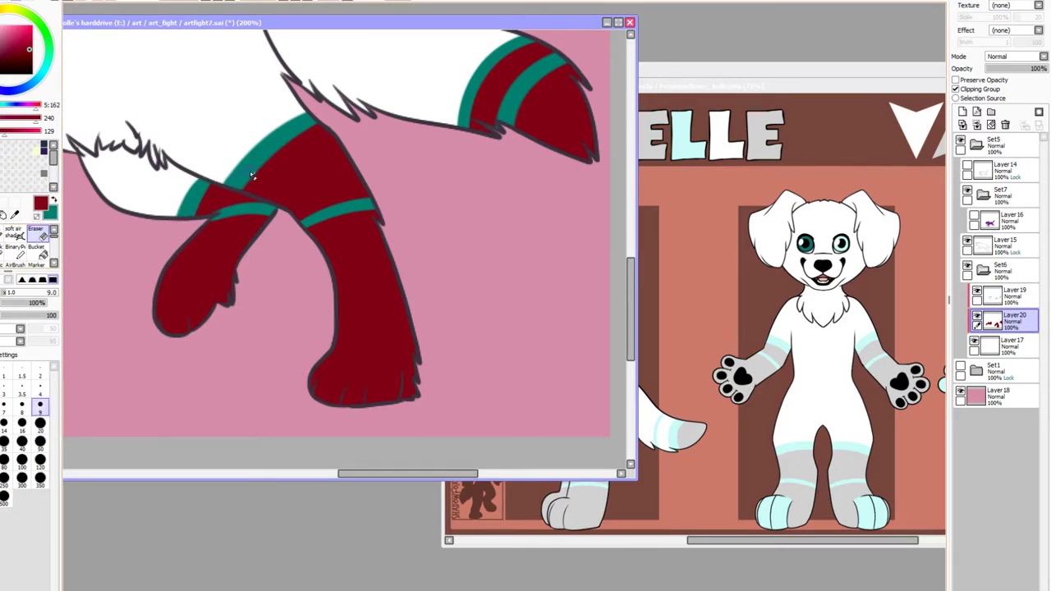
{"action": "left_click_drag", "start_coordinate": [200, 130], "coordinate": [386, 277]}
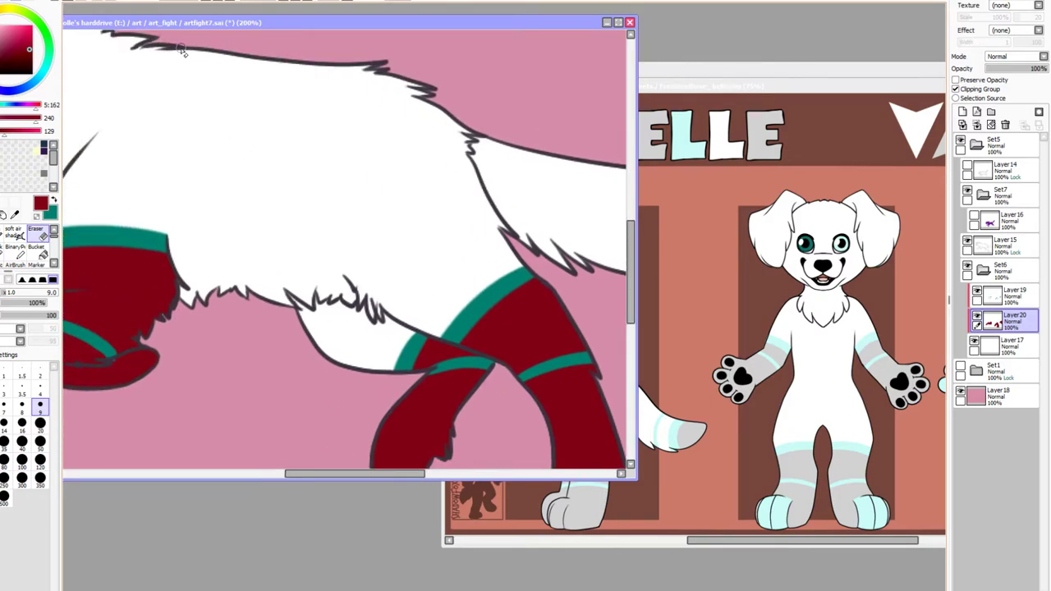
{"action": "left_click", "coordinate": [209, 2]}
{"action": "left_click", "coordinate": [208, 2]}
{"action": "left_click", "coordinate": [209, 2]}
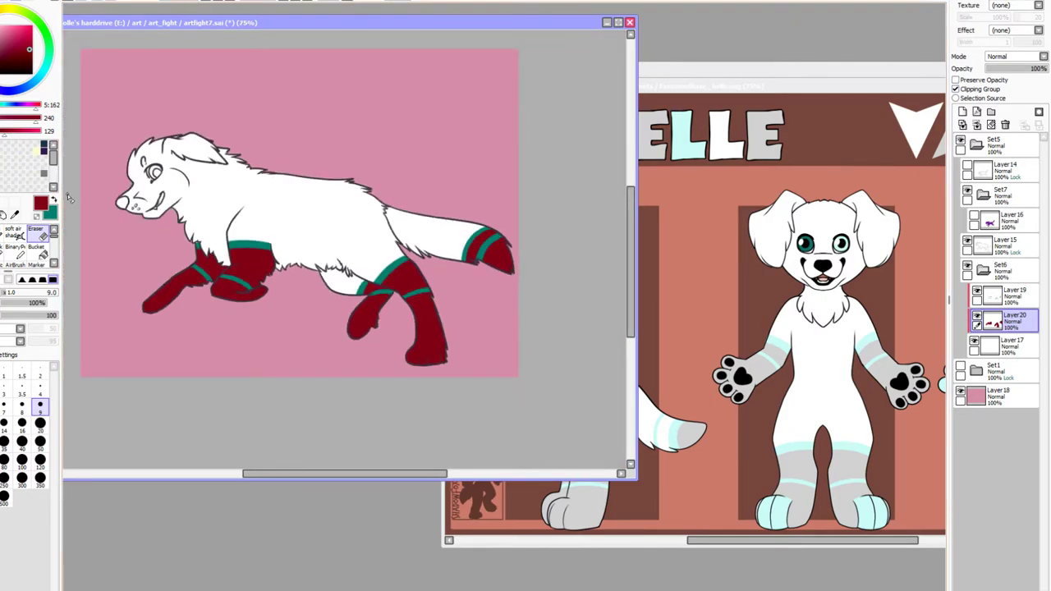
{"action": "left_click", "coordinate": [15, 214]}
{"action": "left_click", "coordinate": [774, 351]}
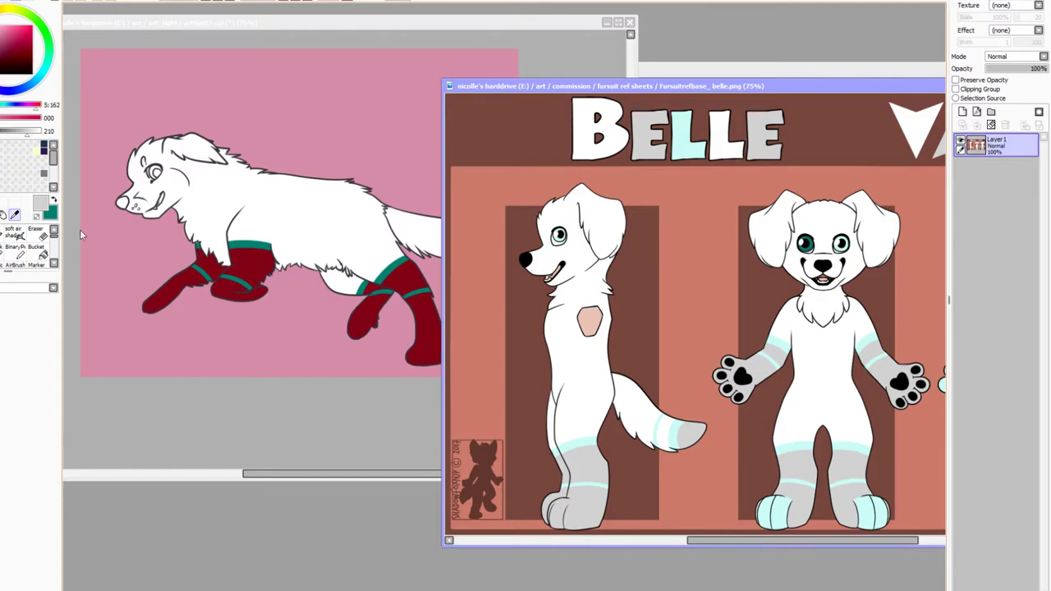
{"action": "left_click", "coordinate": [52, 200]}
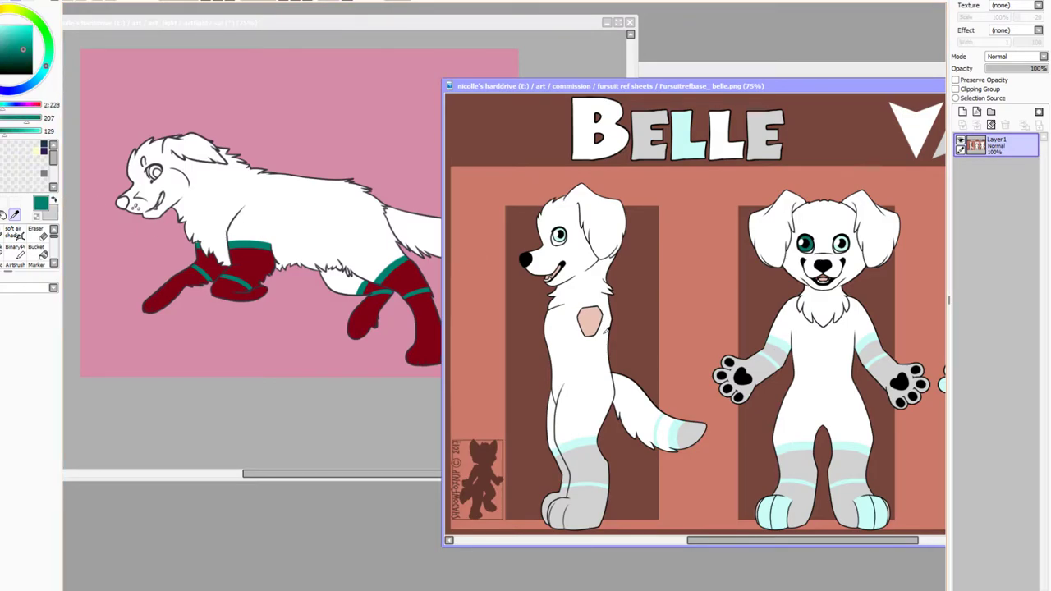
{"action": "left_click", "coordinate": [575, 446]}
{"action": "left_click", "coordinate": [361, 434]}
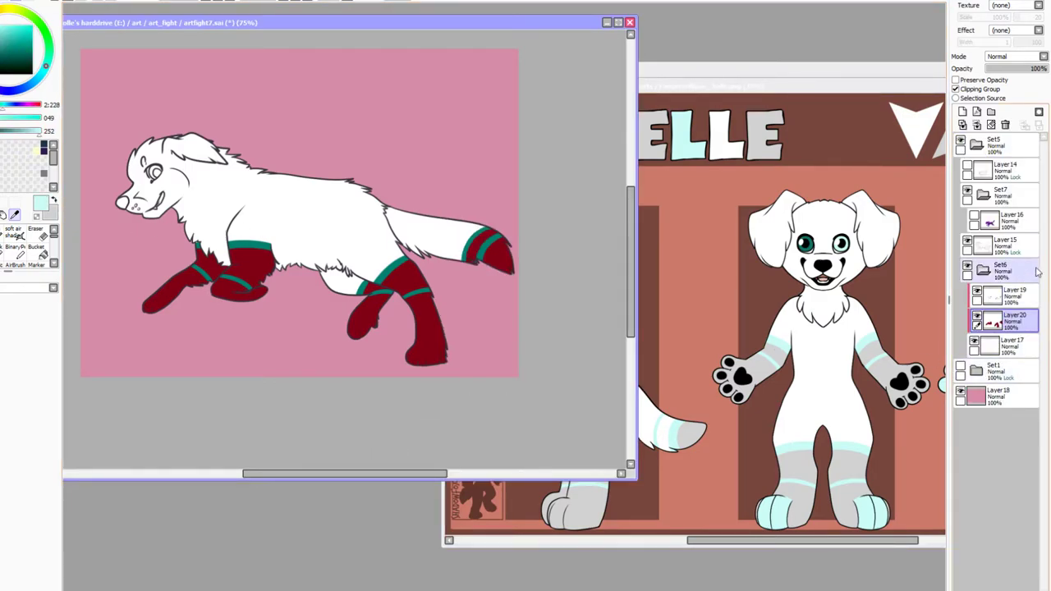
Preserve the opacity of Layer20 and Layer19, and recolour the Layer19 leg and tail bands pale aqua with a size 500 brush
{"action": "left_click", "coordinate": [1009, 301]}
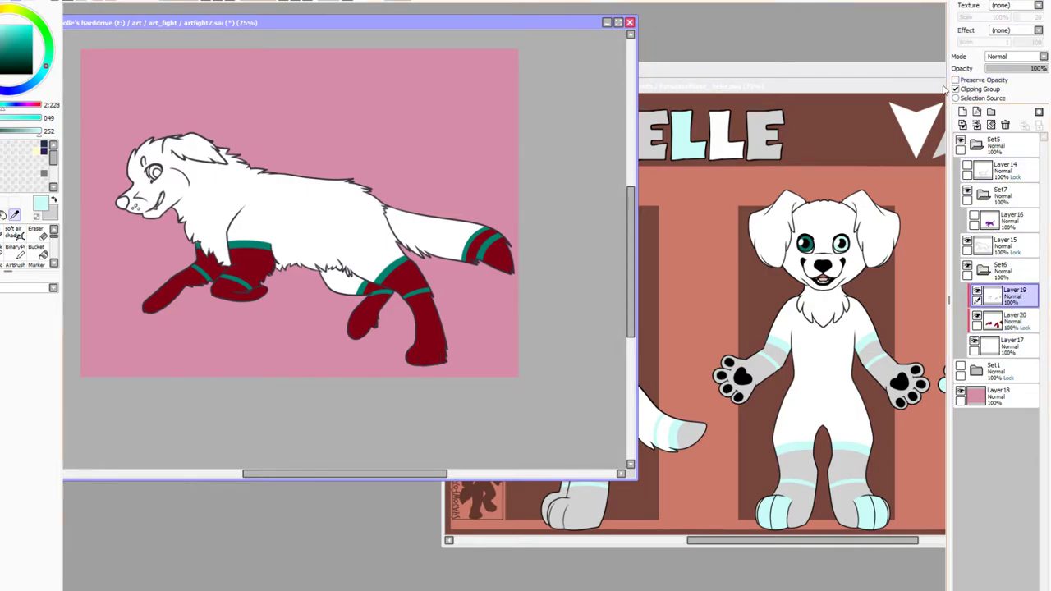
{"action": "left_click", "coordinate": [956, 79]}
{"action": "left_click", "coordinate": [14, 231]}
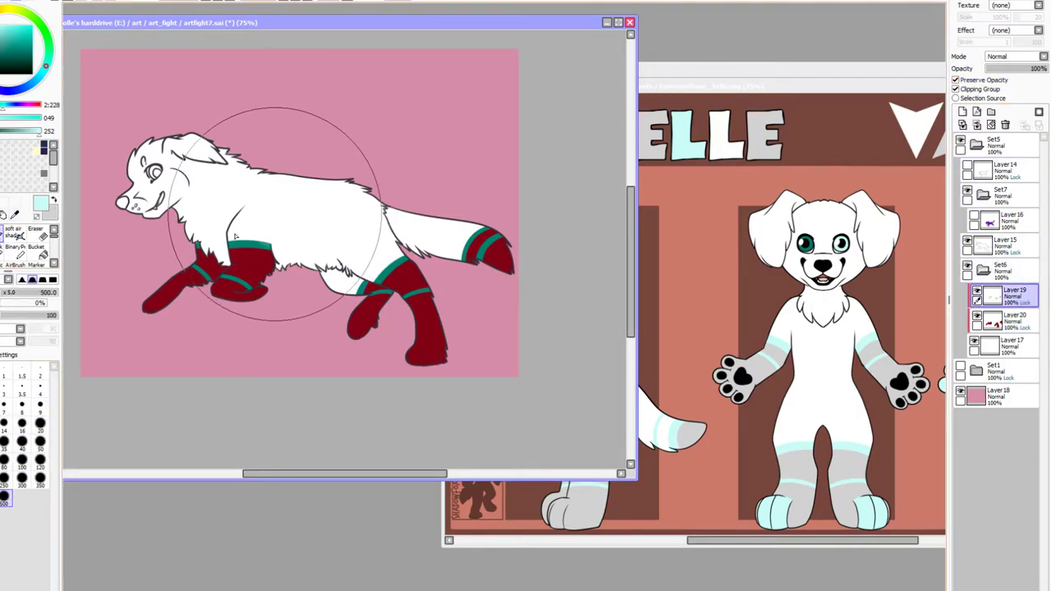
{"action": "mouse_move", "coordinate": [238, 192]}
{"action": "left_mouse_down"}
{"action": "mouse_move", "coordinate": [275, 323]}
{"action": "mouse_move", "coordinate": [563, 235]}
{"action": "mouse_move", "coordinate": [423, 267]}
{"action": "left_mouse_up"}
Recolour the dark red leg and tail markings on Layer20 light grey with the size 500 brush
{"action": "left_click", "coordinate": [1014, 320]}
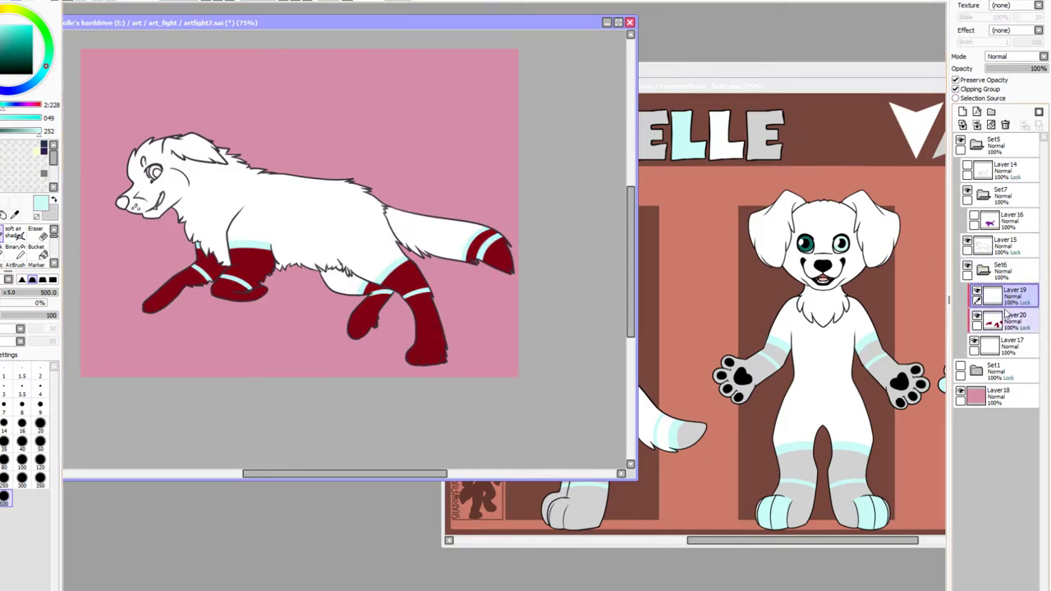
{"action": "left_click", "coordinate": [55, 207]}
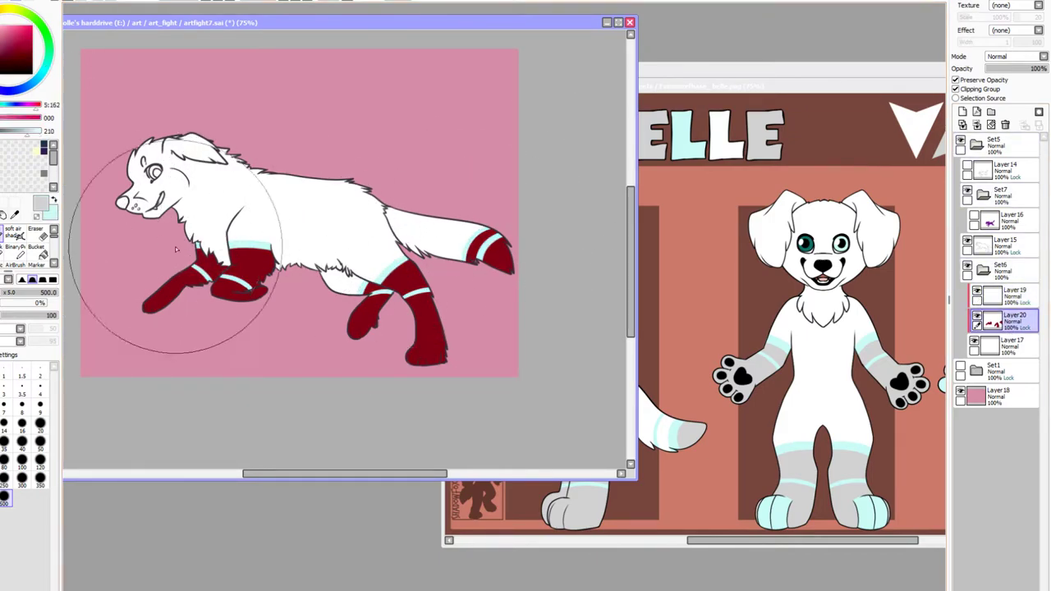
{"action": "mouse_move", "coordinate": [183, 258]}
{"action": "left_mouse_down"}
{"action": "mouse_move", "coordinate": [245, 264]}
{"action": "mouse_move", "coordinate": [125, 309]}
{"action": "mouse_move", "coordinate": [177, 297]}
{"action": "mouse_move", "coordinate": [424, 309]}
{"action": "mouse_move", "coordinate": [544, 358]}
{"action": "mouse_move", "coordinate": [534, 293]}
{"action": "mouse_move", "coordinate": [406, 221]}
{"action": "mouse_move", "coordinate": [446, 288]}
{"action": "mouse_move", "coordinate": [551, 241]}
{"action": "mouse_move", "coordinate": [314, 243]}
{"action": "mouse_move", "coordinate": [160, 264]}
{"action": "mouse_move", "coordinate": [191, 278]}
{"action": "mouse_move", "coordinate": [520, 306]}
{"action": "mouse_move", "coordinate": [549, 258]}
{"action": "left_mouse_up"}
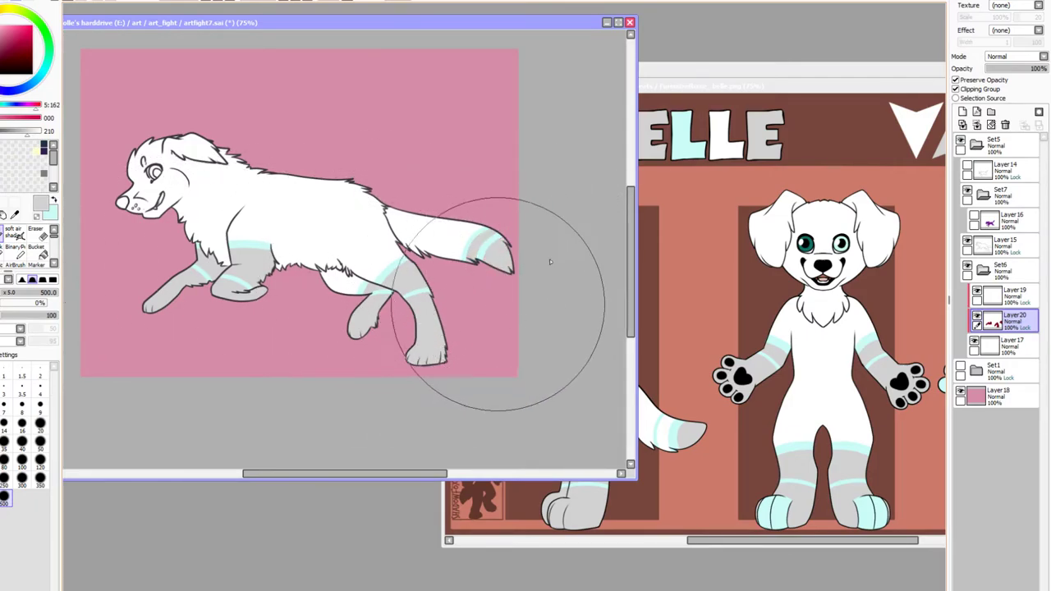
Sample the black of the reference dog's nose and the pale aqua of its eye as the two drawing colours
{"action": "left_click", "coordinate": [14, 214]}
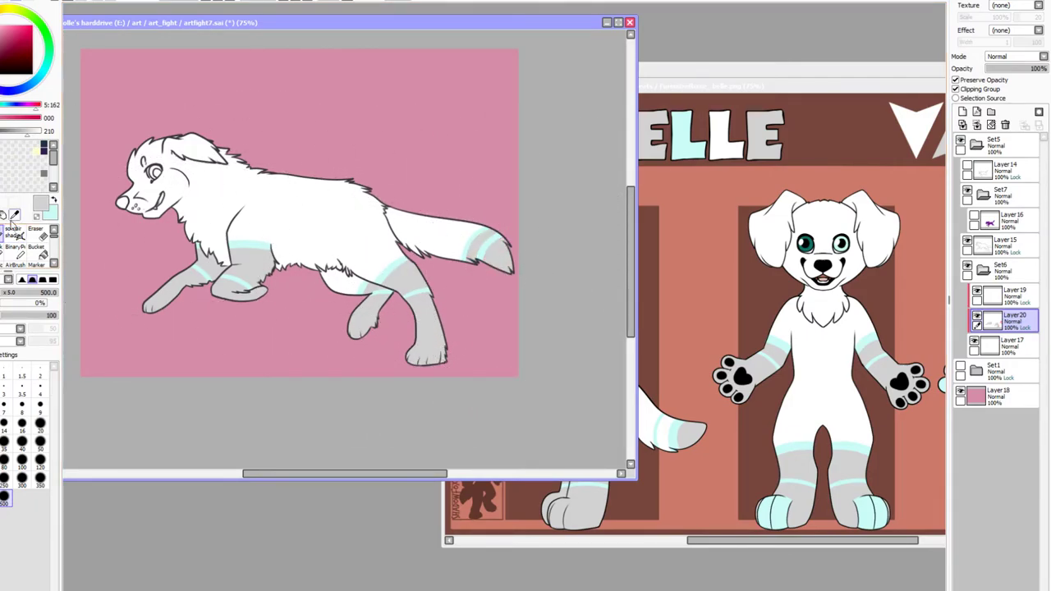
{"action": "left_click", "coordinate": [825, 267]}
{"action": "left_click", "coordinate": [549, 232]}
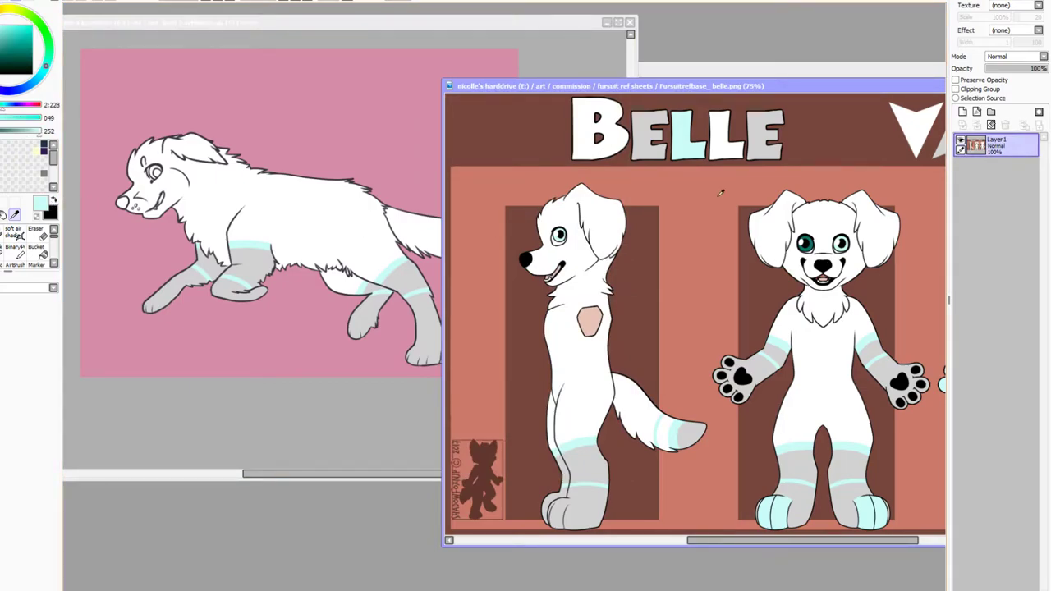
{"action": "left_click", "coordinate": [196, 439]}
Add a new normal layer directly above Layer19 for the large dog's facial details
{"action": "left_click_drag", "start_coordinate": [275, 474], "coordinate": [220, 474]}
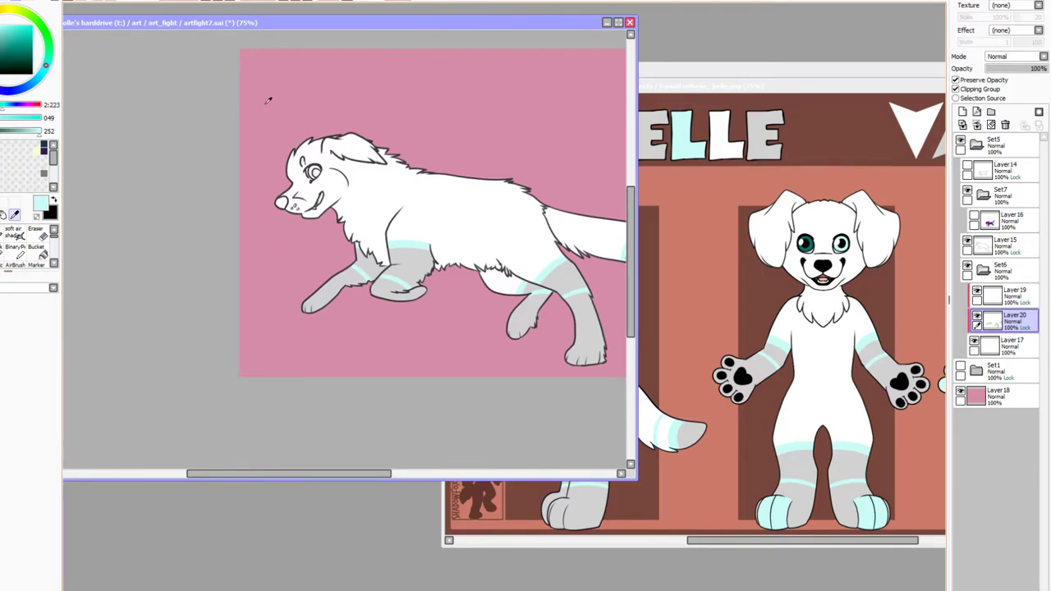
{"action": "left_click", "coordinate": [215, 3]}
{"action": "left_click", "coordinate": [215, 3]}
{"action": "left_click", "coordinate": [215, 2]}
{"action": "left_click", "coordinate": [215, 3]}
{"action": "left_click", "coordinate": [215, 3]}
{"action": "left_click", "coordinate": [215, 3]}
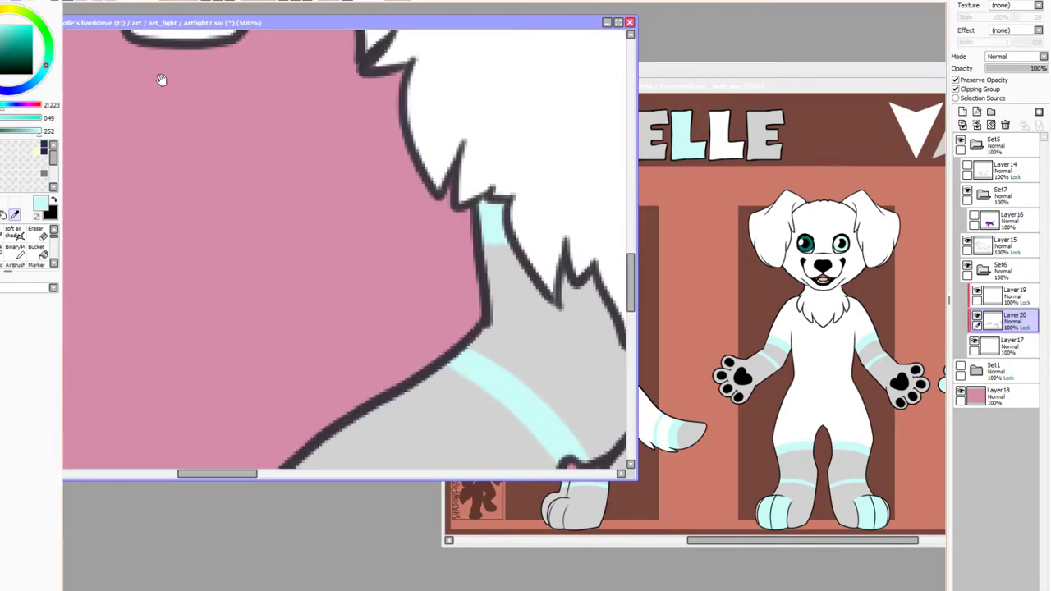
{"action": "left_click_drag", "start_coordinate": [161, 79], "coordinate": [336, 477]}
{"action": "left_click", "coordinate": [1010, 294]}
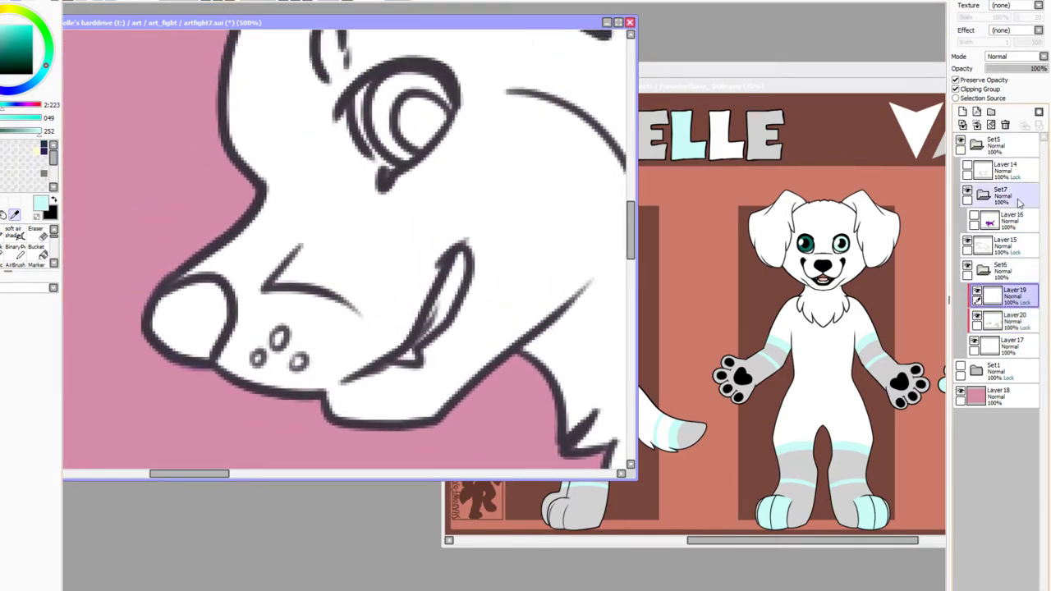
{"action": "left_click", "coordinate": [963, 112]}
Fill the large dog's nose and pupil with black on Layer21, using a size 9 brush
{"action": "left_click", "coordinate": [13, 229]}
{"action": "left_click", "coordinate": [40, 403]}
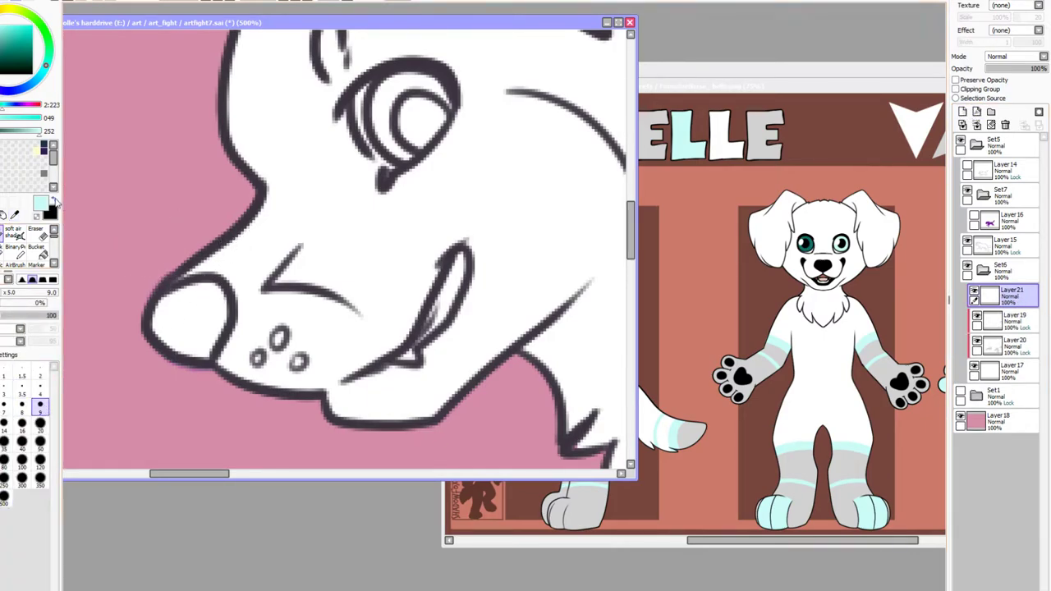
{"action": "left_click", "coordinate": [54, 200]}
{"action": "mouse_move", "coordinate": [188, 287]}
{"action": "left_mouse_down"}
{"action": "mouse_move", "coordinate": [163, 301]}
{"action": "mouse_move", "coordinate": [163, 325]}
{"action": "mouse_move", "coordinate": [205, 348]}
{"action": "mouse_move", "coordinate": [219, 298]}
{"action": "mouse_move", "coordinate": [205, 285]}
{"action": "mouse_move", "coordinate": [175, 294]}
{"action": "mouse_move", "coordinate": [162, 335]}
{"action": "mouse_move", "coordinate": [201, 351]}
{"action": "mouse_move", "coordinate": [206, 293]}
{"action": "mouse_move", "coordinate": [191, 339]}
{"action": "mouse_move", "coordinate": [187, 302]}
{"action": "left_mouse_up"}
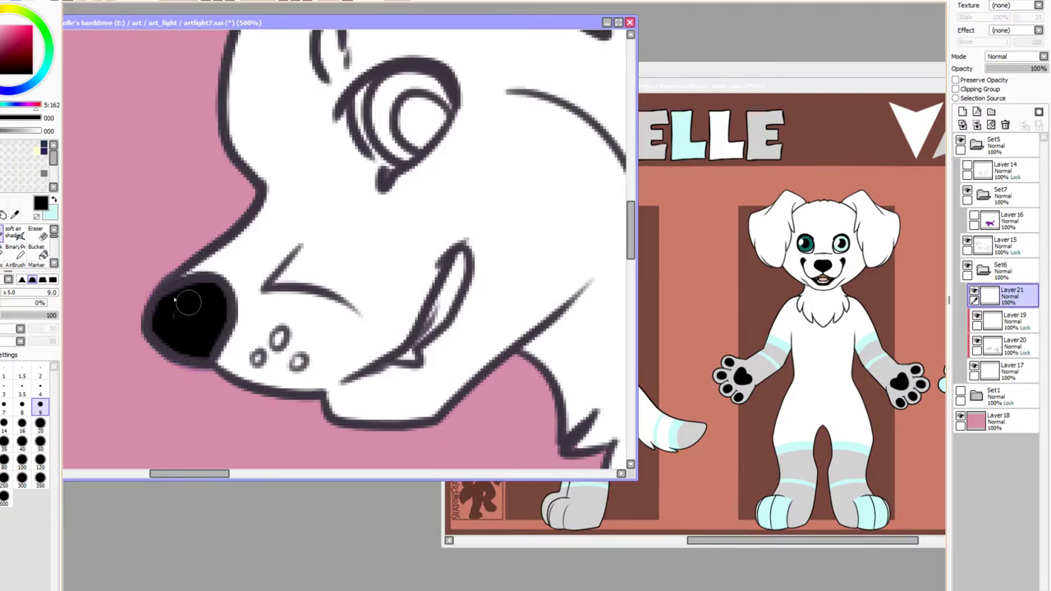
{"action": "mouse_move", "coordinate": [425, 92]}
{"action": "left_mouse_down"}
{"action": "mouse_move", "coordinate": [402, 122]}
{"action": "mouse_move", "coordinate": [409, 105]}
{"action": "mouse_move", "coordinate": [431, 102]}
{"action": "mouse_move", "coordinate": [424, 136]}
{"action": "mouse_move", "coordinate": [412, 122]}
{"action": "left_mouse_up"}
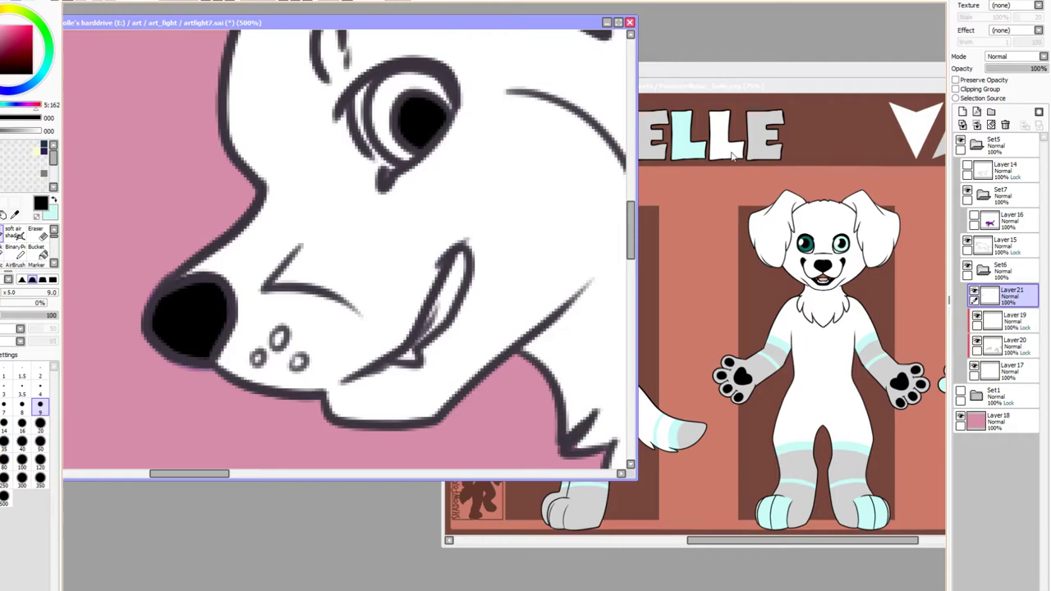
Add a layer between Layer21 and Layer19 and paint the large dog's iris pale aqua on it
{"action": "left_click", "coordinate": [1008, 321]}
{"action": "left_click", "coordinate": [962, 111]}
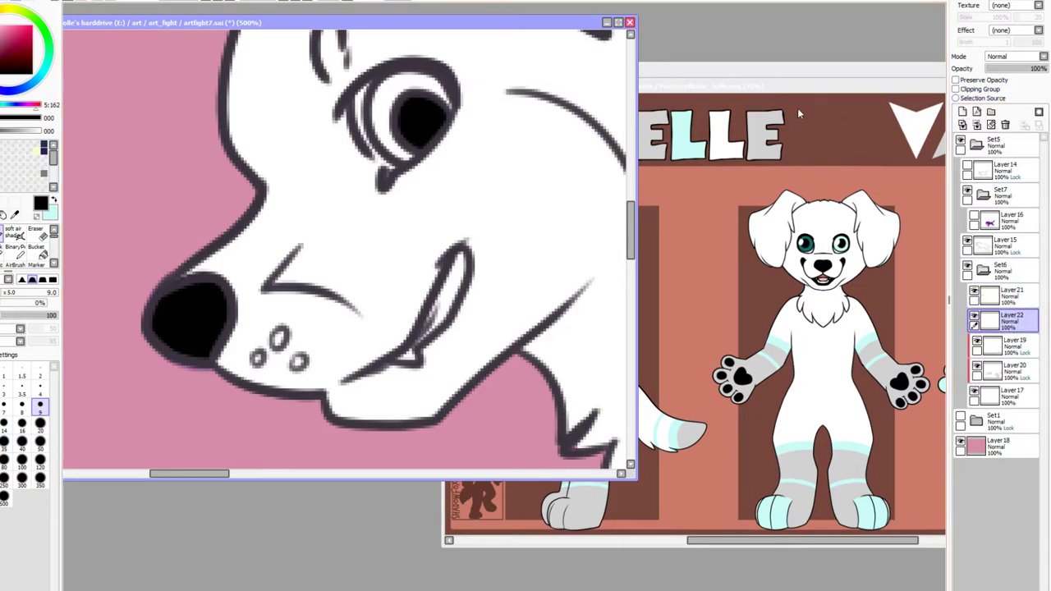
{"action": "left_click", "coordinate": [54, 198]}
{"action": "mouse_move", "coordinate": [379, 85]}
{"action": "left_mouse_down"}
{"action": "mouse_move", "coordinate": [377, 126]}
{"action": "mouse_move", "coordinate": [410, 151]}
{"action": "mouse_move", "coordinate": [387, 110]}
{"action": "mouse_move", "coordinate": [403, 80]}
{"action": "mouse_move", "coordinate": [435, 84]}
{"action": "mouse_move", "coordinate": [432, 123]}
{"action": "left_mouse_up"}
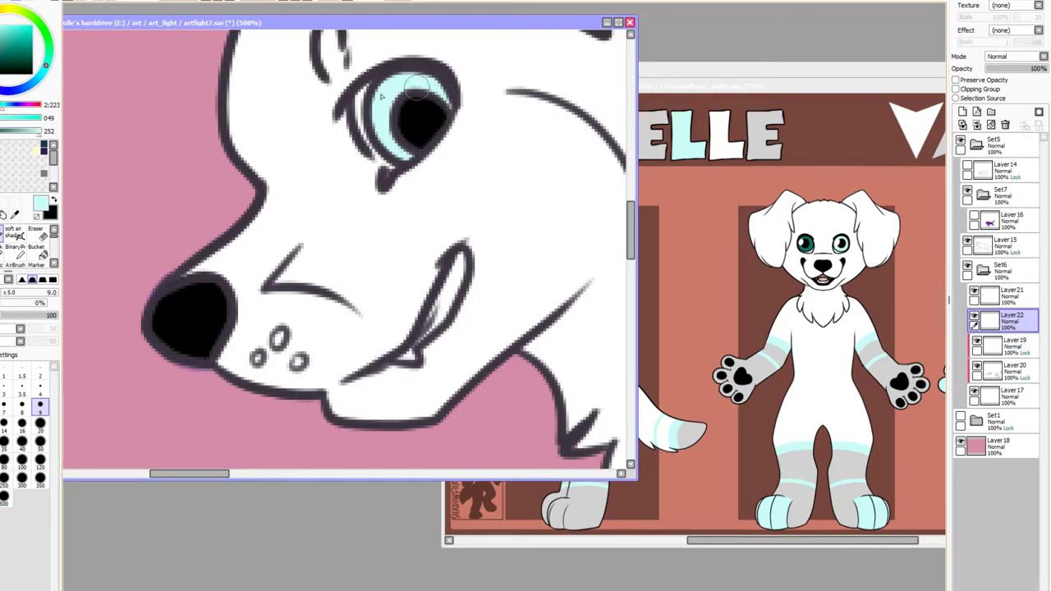
{"action": "left_click_drag", "start_coordinate": [414, 85], "coordinate": [421, 89]}
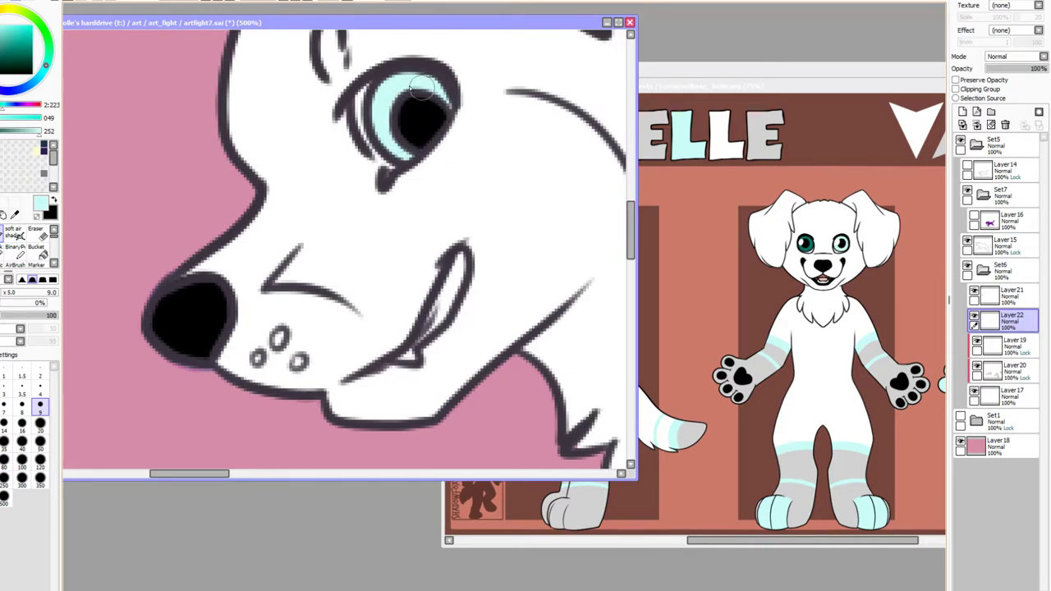
Add a layer above the Layer15 line art, without preserved opacity, and paint a white highlight across the large dog's eye
{"action": "left_click", "coordinate": [1017, 223]}
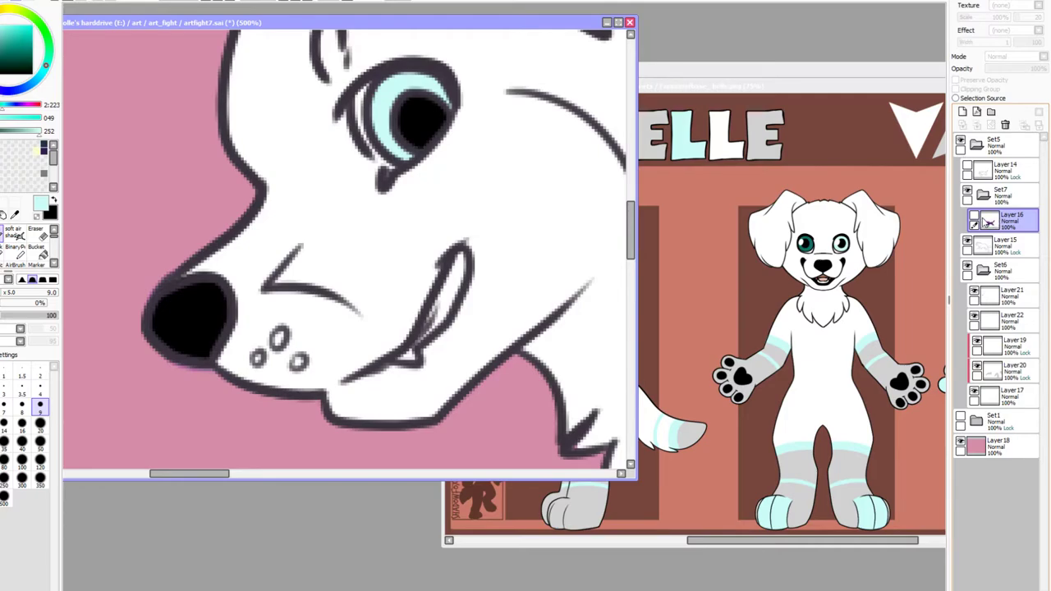
{"action": "left_click", "coordinate": [1014, 246]}
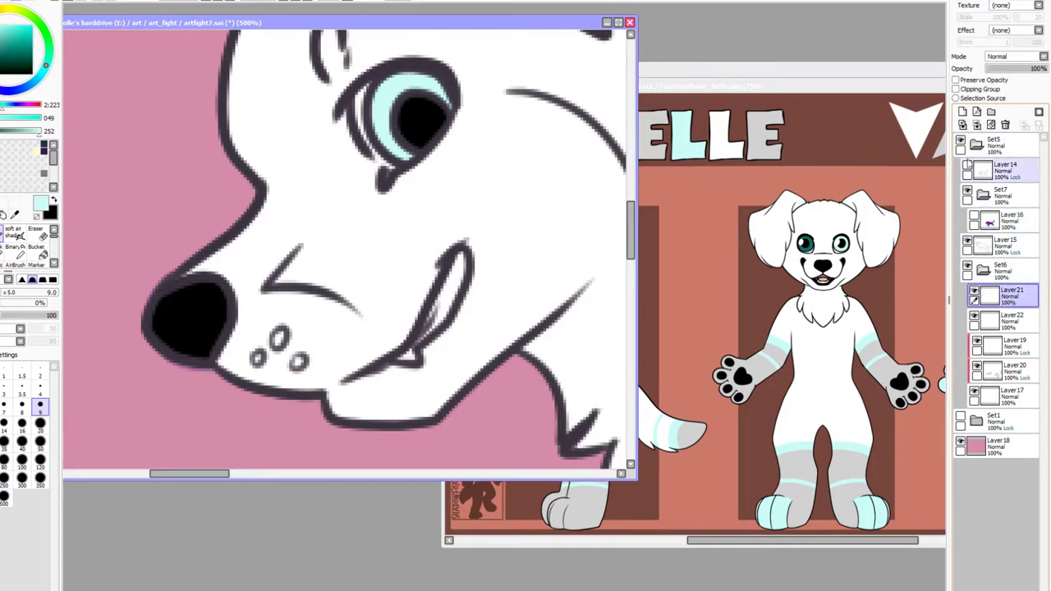
{"action": "left_click", "coordinate": [962, 112]}
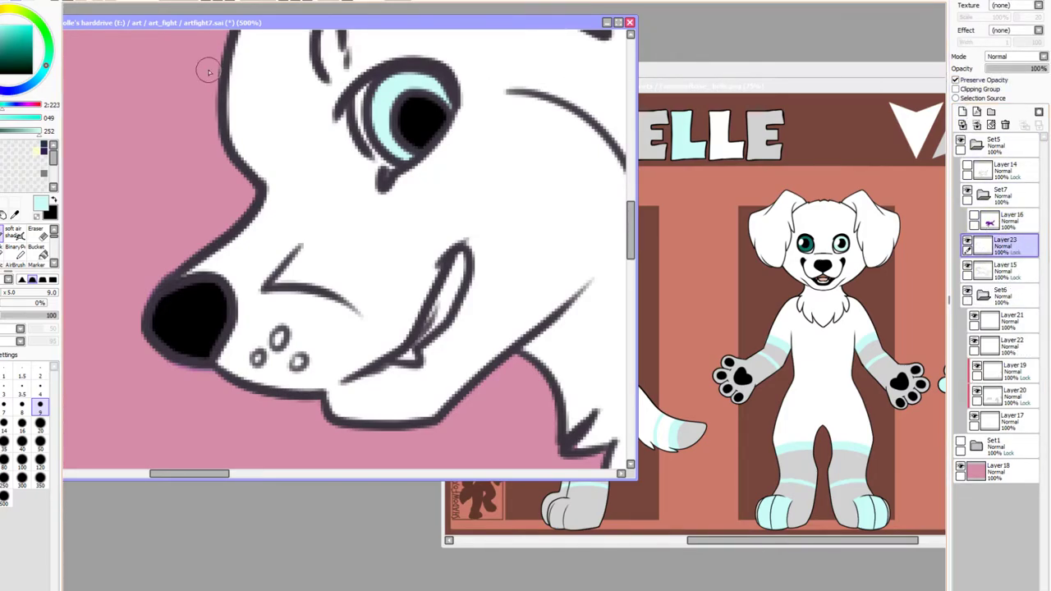
{"action": "left_click", "coordinate": [6, 23]}
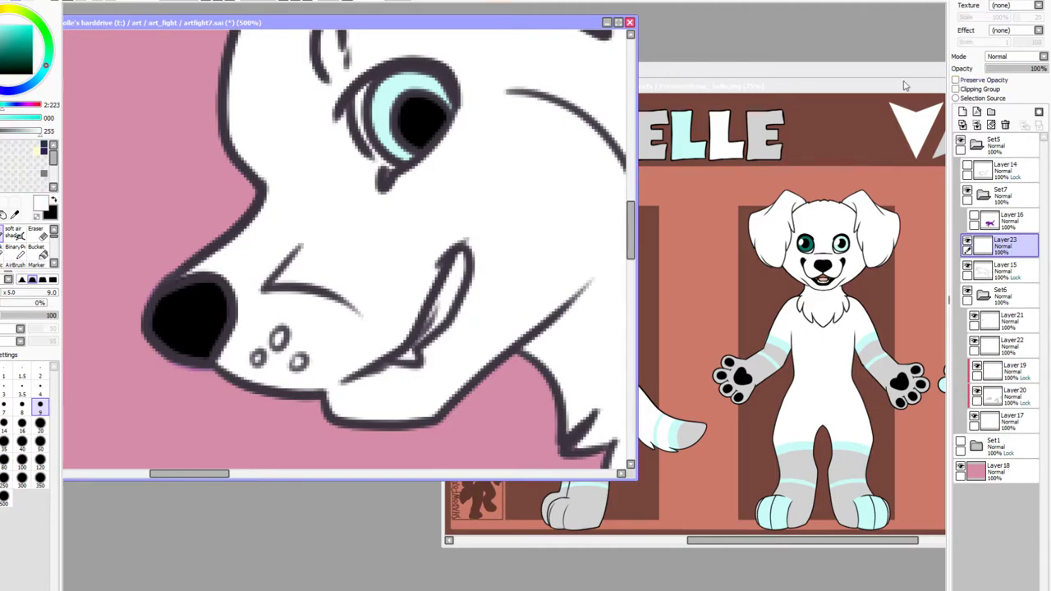
{"action": "mouse_move", "coordinate": [391, 110]}
{"action": "left_mouse_down"}
{"action": "mouse_move", "coordinate": [391, 119]}
{"action": "mouse_move", "coordinate": [388, 110]}
{"action": "mouse_move", "coordinate": [415, 103]}
{"action": "left_mouse_up"}
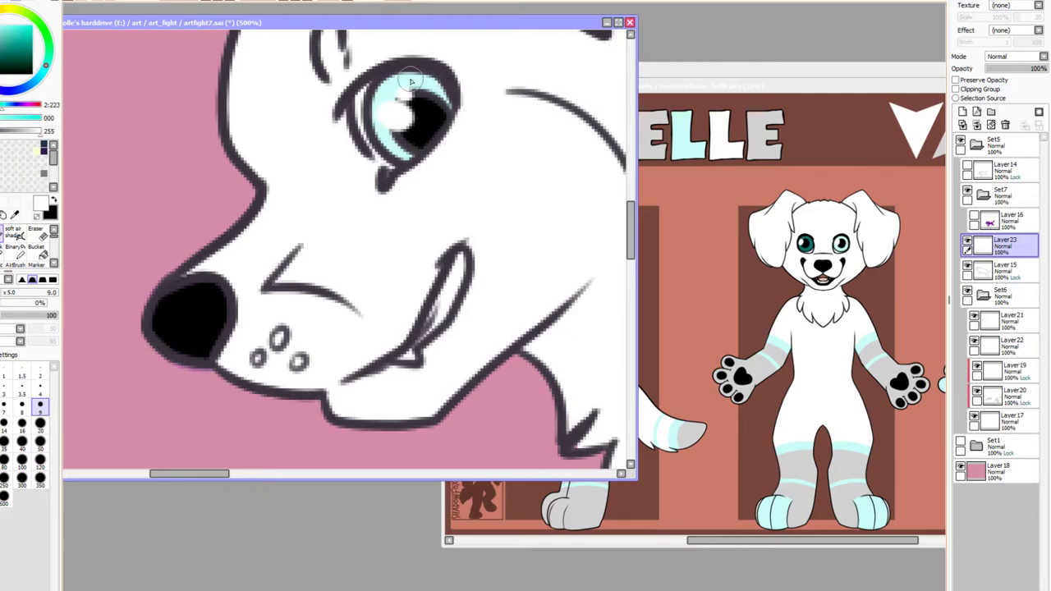
Show the small dog's purple base on Layer16 and its line art on Layer14
{"action": "left_click", "coordinate": [206, 3]}
{"action": "left_click", "coordinate": [206, 3]}
{"action": "left_click", "coordinate": [206, 3]}
{"action": "left_click", "coordinate": [206, 2]}
{"action": "left_click", "coordinate": [206, 3]}
{"action": "left_click", "coordinate": [206, 3]}
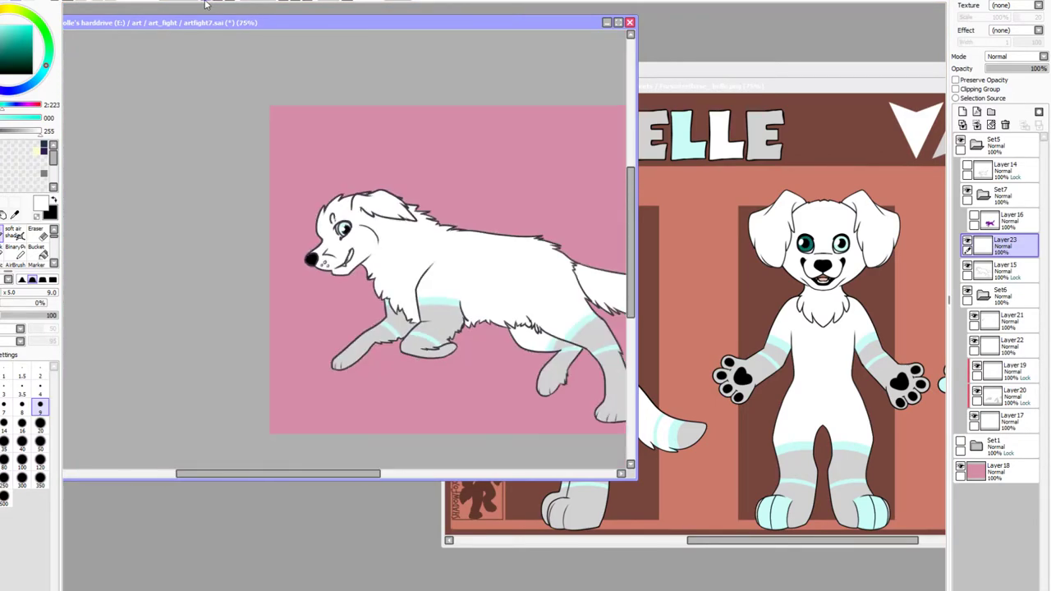
{"action": "key", "text": "ctrl+minus"}
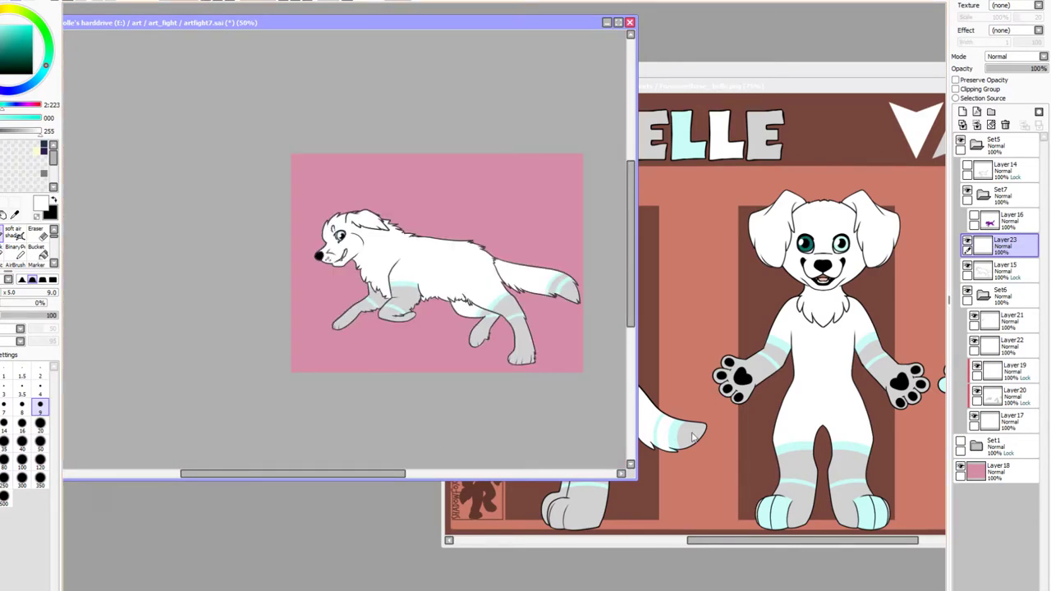
{"action": "left_click", "coordinate": [975, 218]}
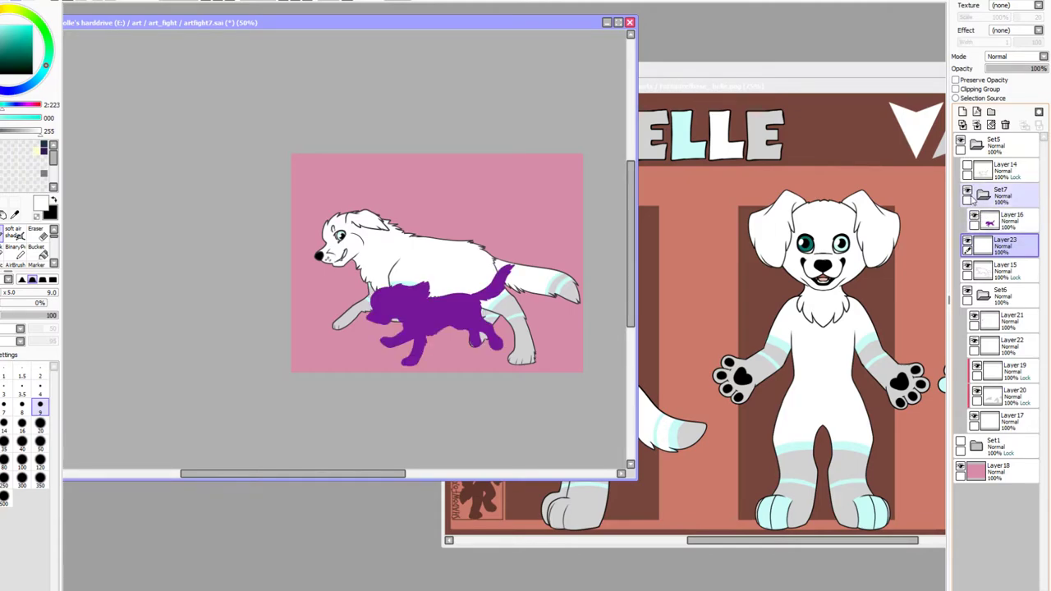
{"action": "left_click", "coordinate": [967, 167]}
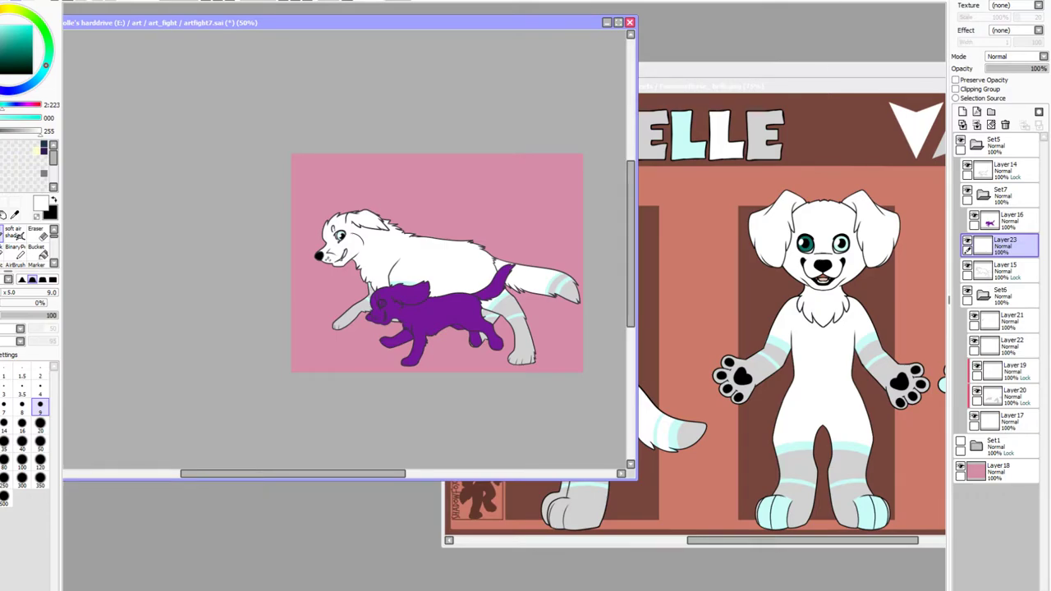
Close the Belle reference sheet and bring the Ophelia reference forward beside the drawing
{"action": "left_click_drag", "start_coordinate": [870, 97], "coordinate": [444, 139]}
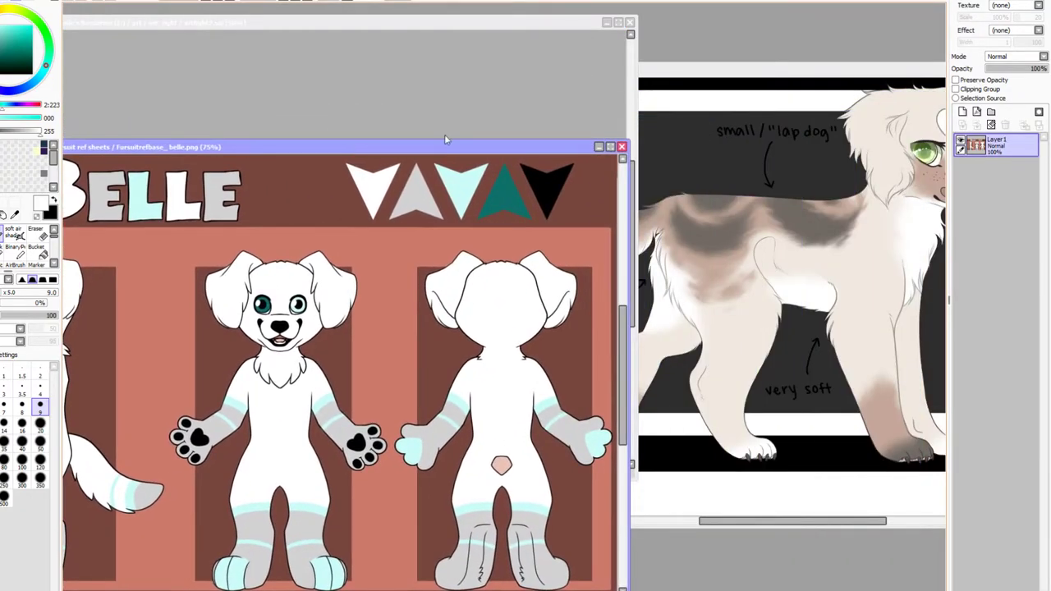
{"action": "left_click", "coordinate": [621, 147]}
{"action": "left_click_drag", "start_coordinate": [821, 74], "coordinate": [686, 105]}
{"action": "left_click", "coordinate": [548, 51]}
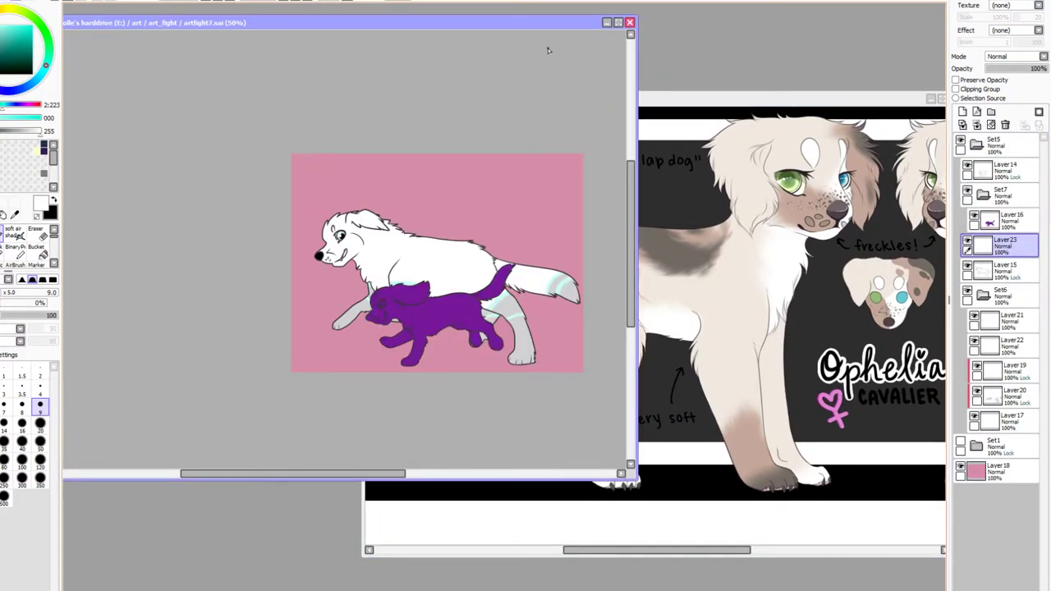
{"action": "left_click_drag", "start_coordinate": [821, 102], "coordinate": [721, 174]}
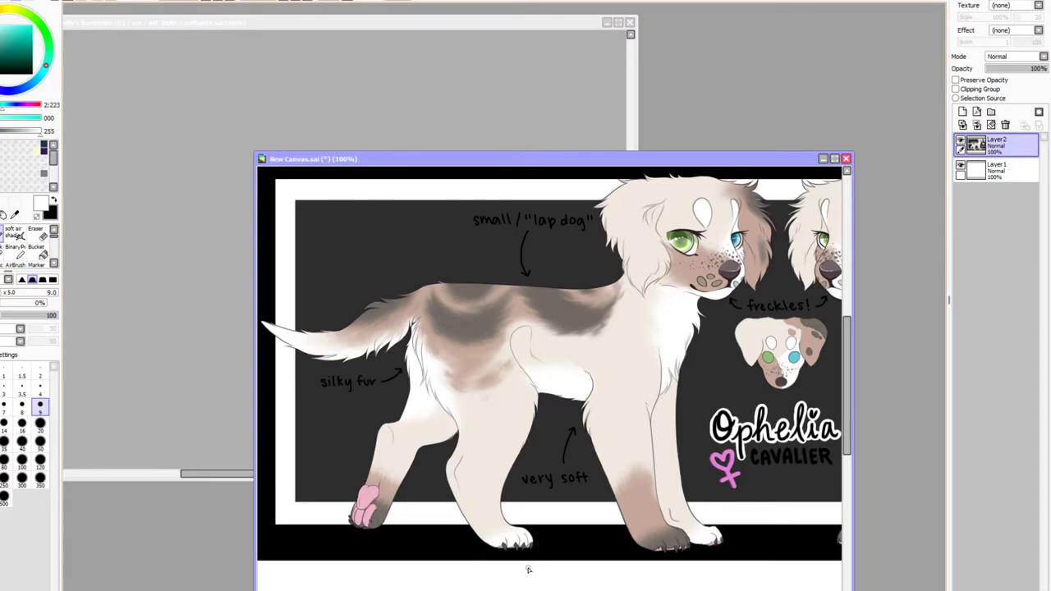
Sample the cream fur colour from the head of the Ophelia reference dog
{"action": "key", "text": "Right"}
{"action": "key", "text": "Right"}
{"action": "key", "text": "Right"}
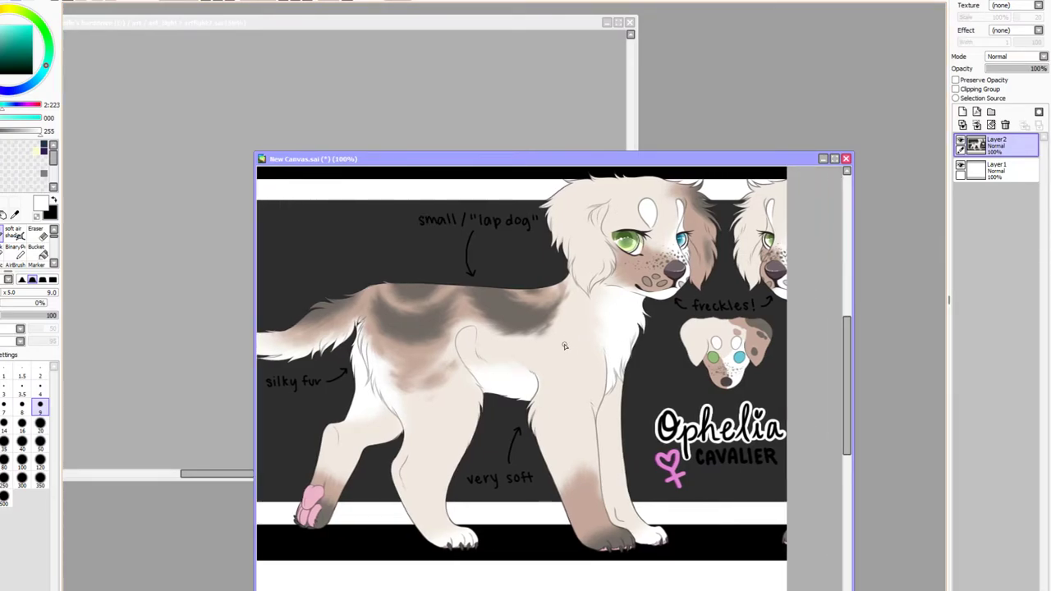
{"action": "left_click", "coordinate": [17, 215]}
{"action": "left_click", "coordinate": [606, 200]}
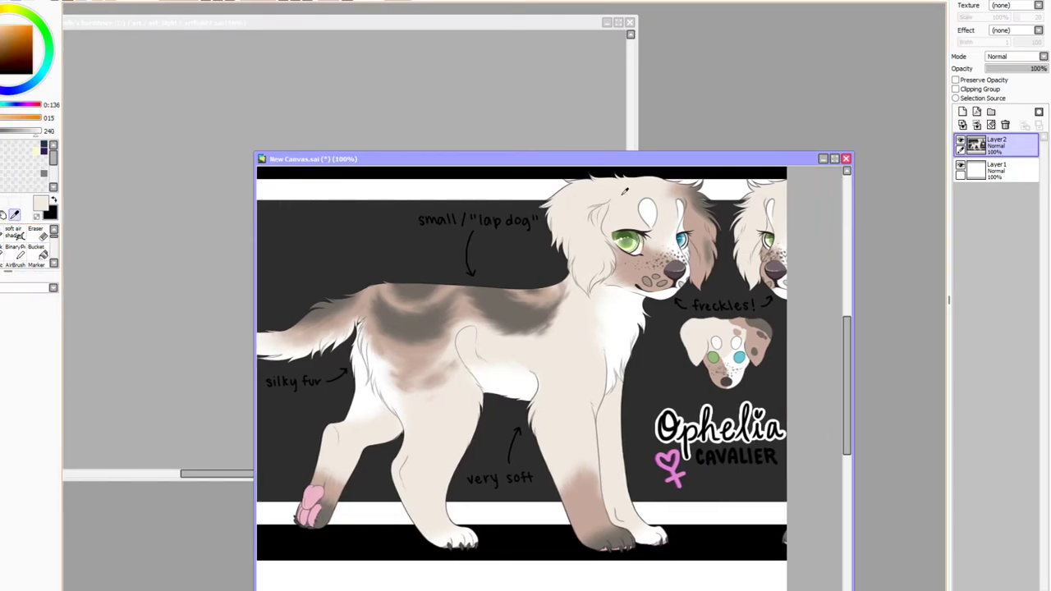
Preserve the opacity of Layer16 and recolour the small dog's purple base cream with a size 500 brush
{"action": "left_click", "coordinate": [556, 96]}
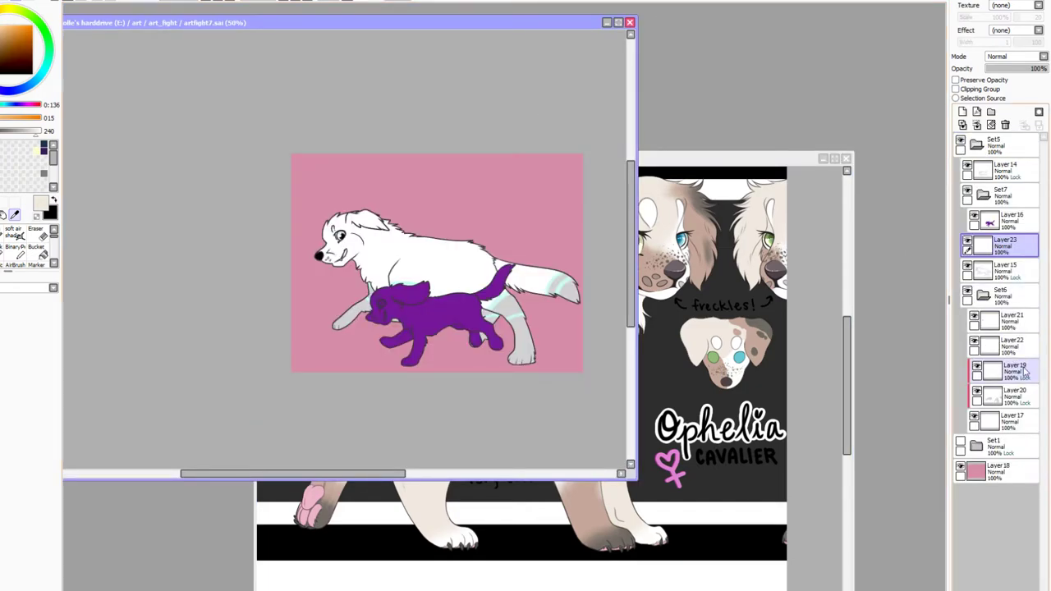
{"action": "left_click", "coordinate": [968, 293]}
{"action": "left_click", "coordinate": [968, 293]}
{"action": "left_click", "coordinate": [1005, 220]}
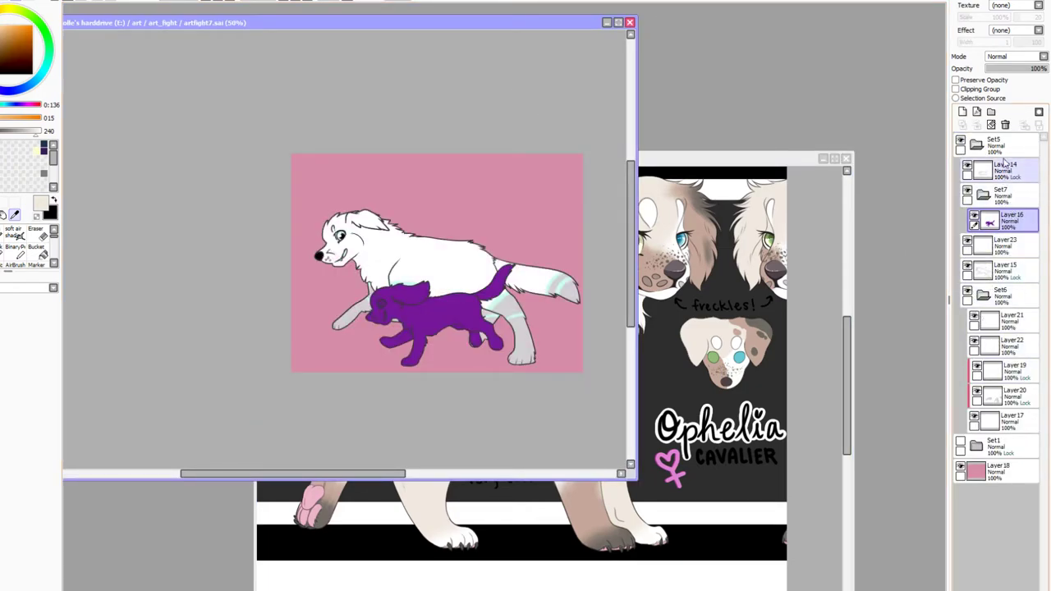
{"action": "left_click", "coordinate": [3, 234]}
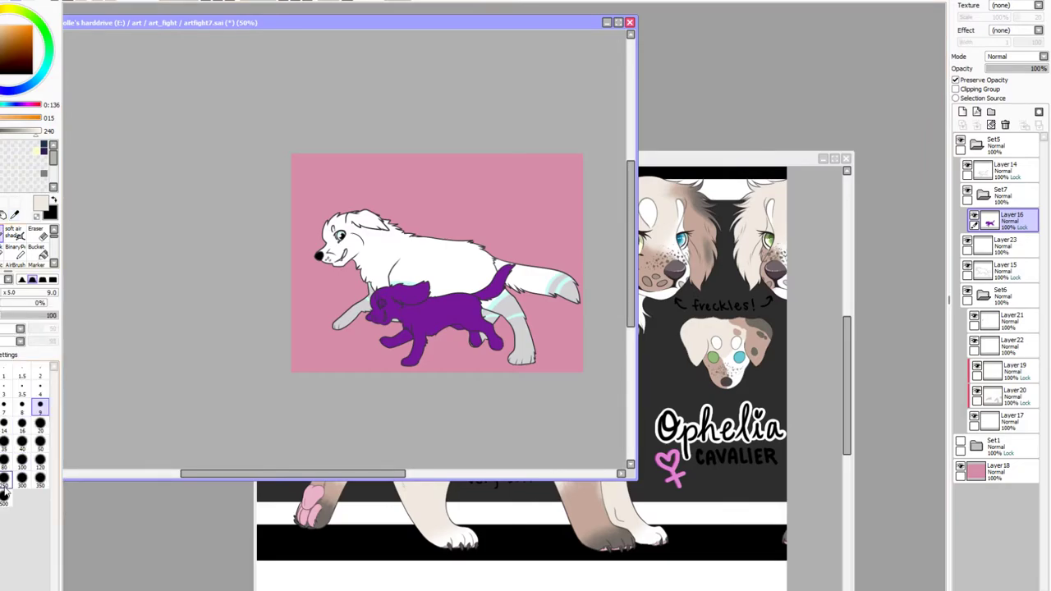
{"action": "left_click", "coordinate": [5, 498]}
{"action": "mouse_move", "coordinate": [405, 279]}
{"action": "left_mouse_down"}
{"action": "mouse_move", "coordinate": [491, 291]}
{"action": "mouse_move", "coordinate": [417, 375]}
{"action": "left_mouse_up"}
{"action": "mouse_move", "coordinate": [354, 345]}
{"action": "left_mouse_down"}
{"action": "mouse_move", "coordinate": [470, 326]}
{"action": "mouse_move", "coordinate": [556, 267]}
{"action": "mouse_move", "coordinate": [513, 347]}
{"action": "mouse_move", "coordinate": [370, 336]}
{"action": "mouse_move", "coordinate": [424, 279]}
{"action": "mouse_move", "coordinate": [557, 295]}
{"action": "mouse_move", "coordinate": [493, 293]}
{"action": "left_mouse_up"}
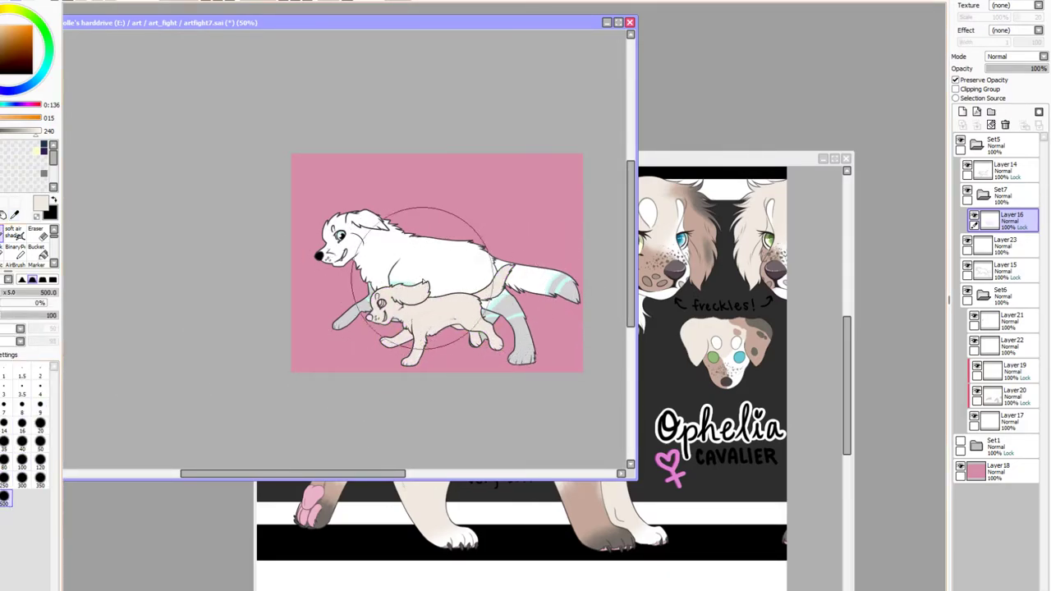
Sample the dark grey-brown of Ophelia's front paw and the light brown of her leg patch as the two drawing colours
{"action": "left_click", "coordinate": [14, 214]}
{"action": "left_click", "coordinate": [614, 537]}
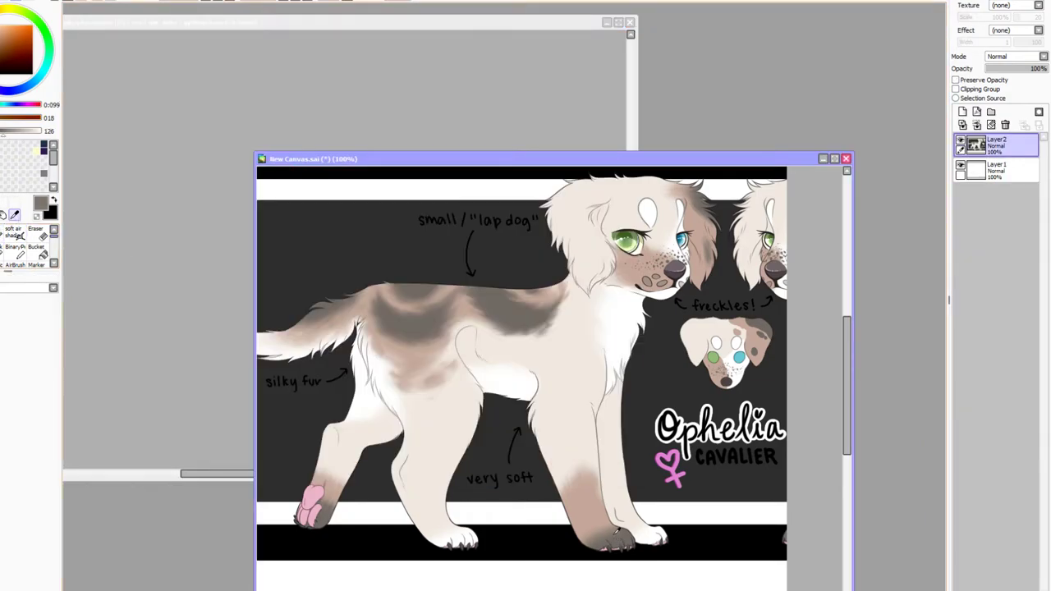
{"action": "left_click", "coordinate": [55, 201]}
{"action": "left_click", "coordinate": [639, 514]}
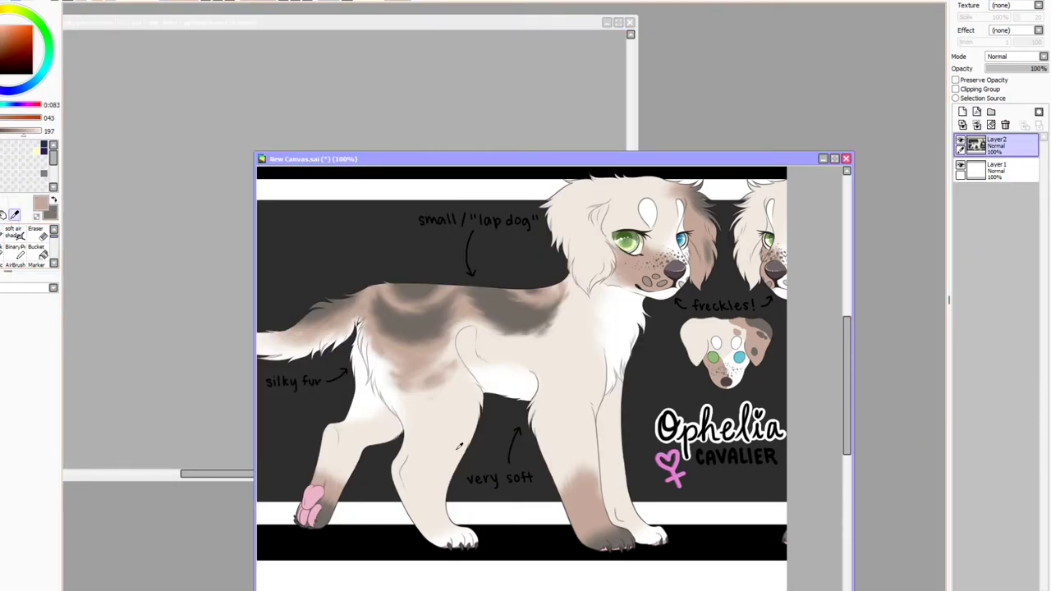
{"action": "left_click", "coordinate": [108, 305]}
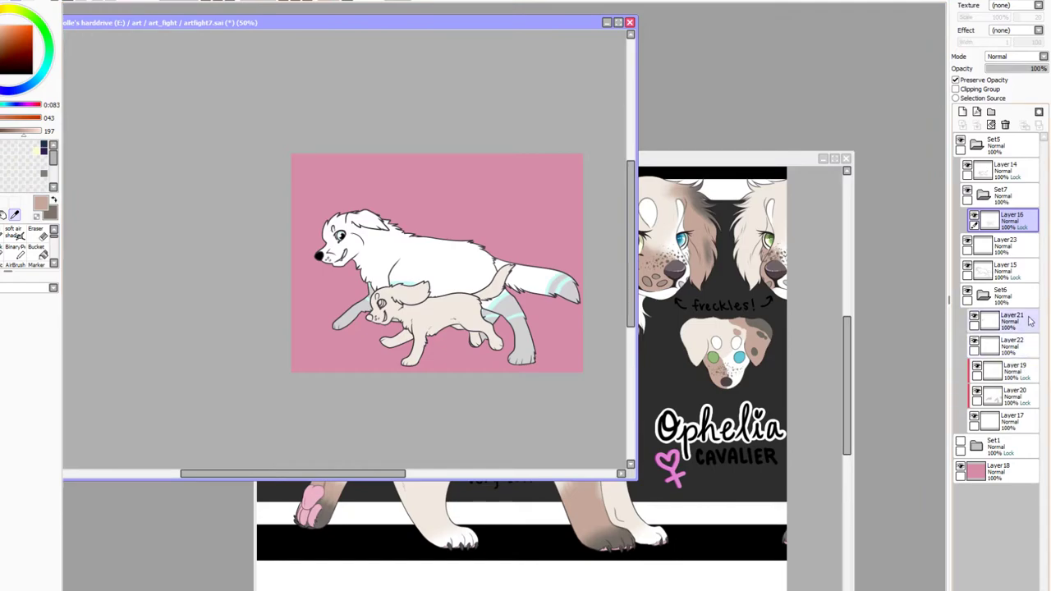
Add two layers above Layer16, each set as a clipping group, and make the lower one, Layer24, active
{"action": "left_click", "coordinate": [962, 110]}
{"action": "left_click", "coordinate": [956, 89]}
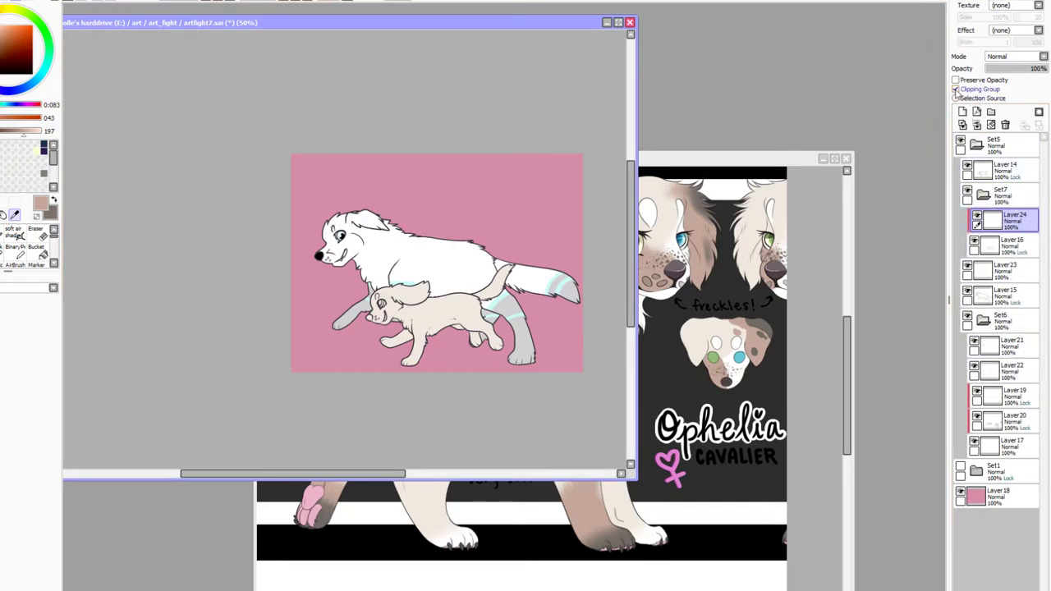
{"action": "left_click", "coordinate": [963, 111]}
{"action": "left_click", "coordinate": [956, 89]}
{"action": "left_click", "coordinate": [1002, 241]}
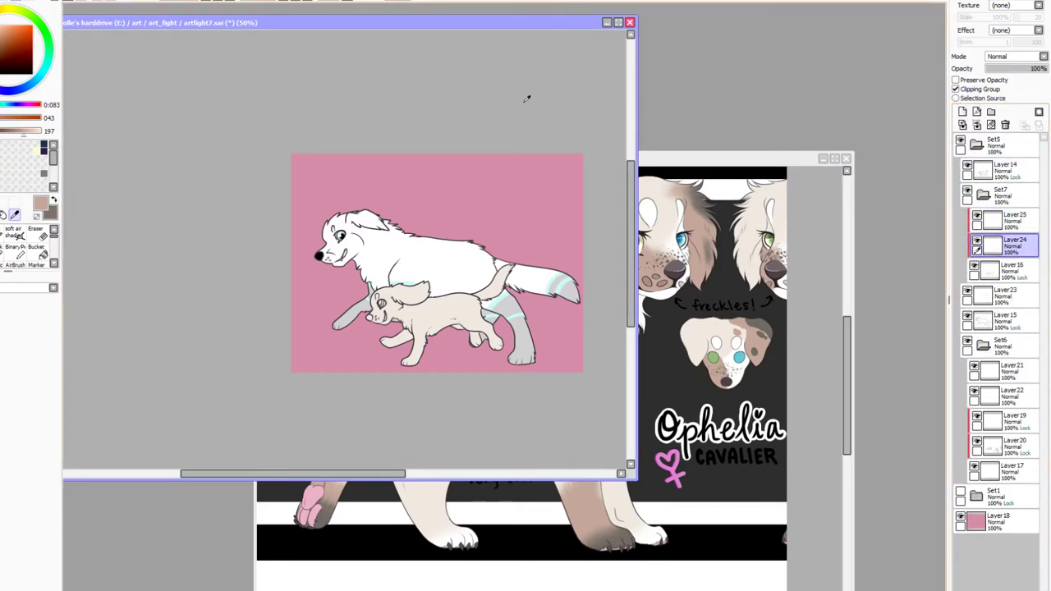
Shade the small dog's outstretched front paw and nearer hind paw light brown on Layer24 with the soft Brush at size 120
{"action": "left_click", "coordinate": [218, 1]}
{"action": "left_click", "coordinate": [217, 1]}
{"action": "left_click_drag", "start_coordinate": [473, 260], "coordinate": [272, 51]}
{"action": "left_click", "coordinate": [14, 233]}
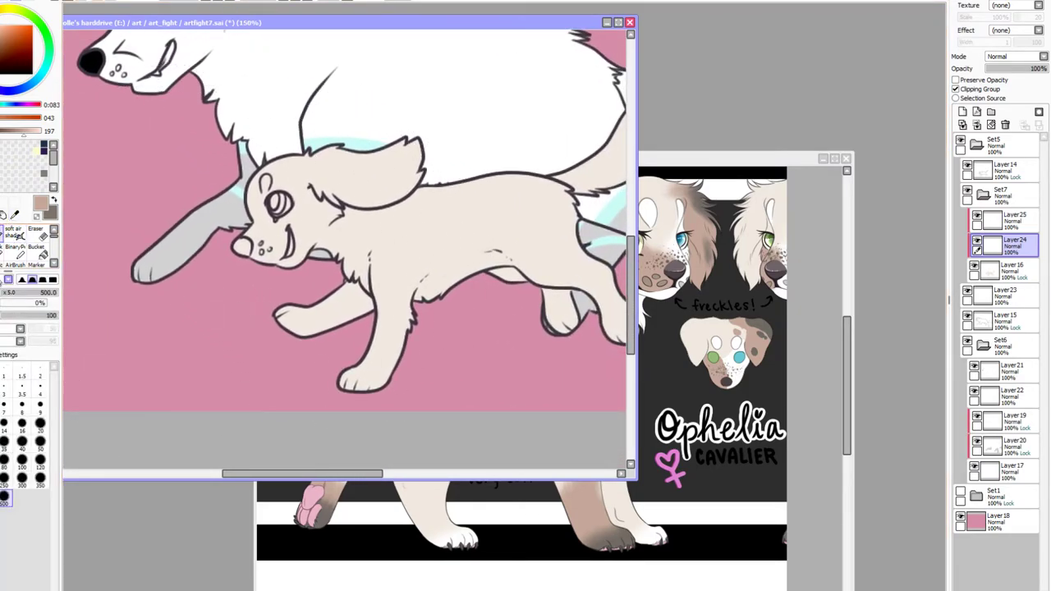
{"action": "left_click", "coordinate": [52, 263]}
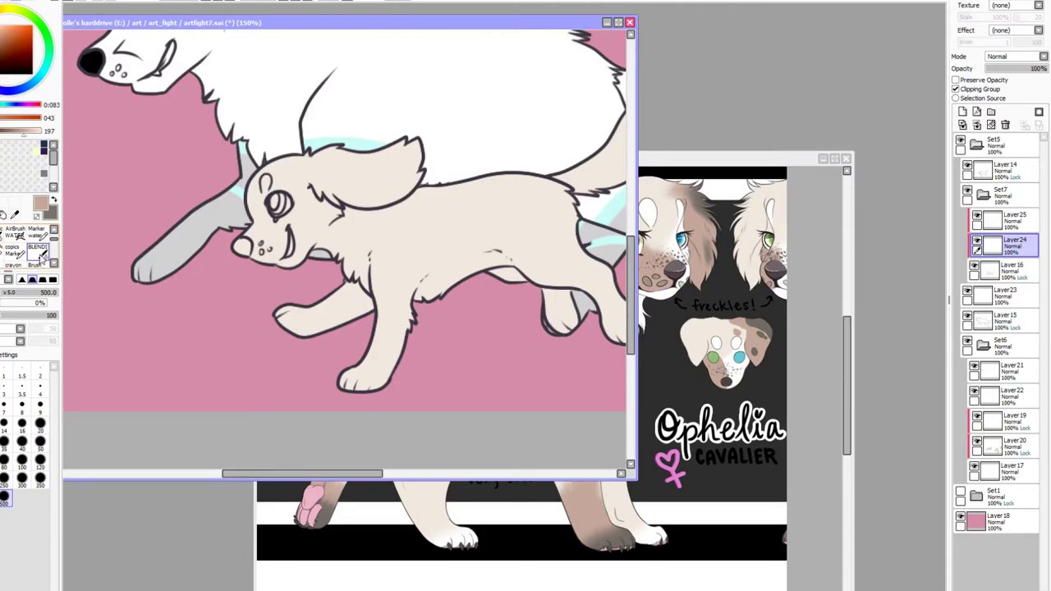
{"action": "scroll", "coordinate": [45, 253], "scroll_direction": "down", "scroll_amount": 1}
{"action": "left_click", "coordinate": [35, 265]}
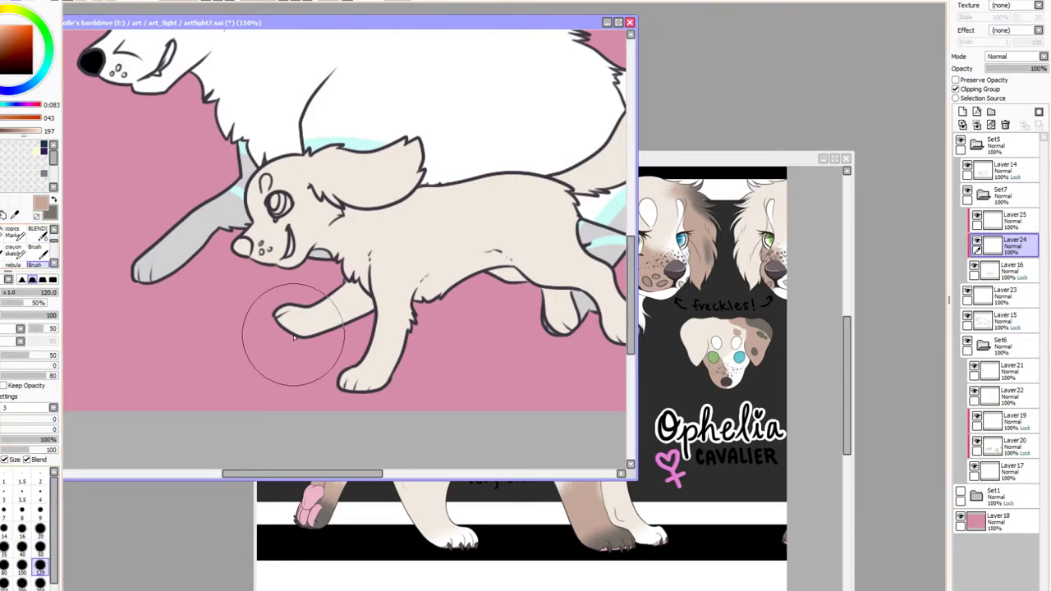
{"action": "mouse_move", "coordinate": [293, 337]}
{"action": "left_mouse_down"}
{"action": "mouse_move", "coordinate": [270, 329]}
{"action": "mouse_move", "coordinate": [353, 312]}
{"action": "left_mouse_up"}
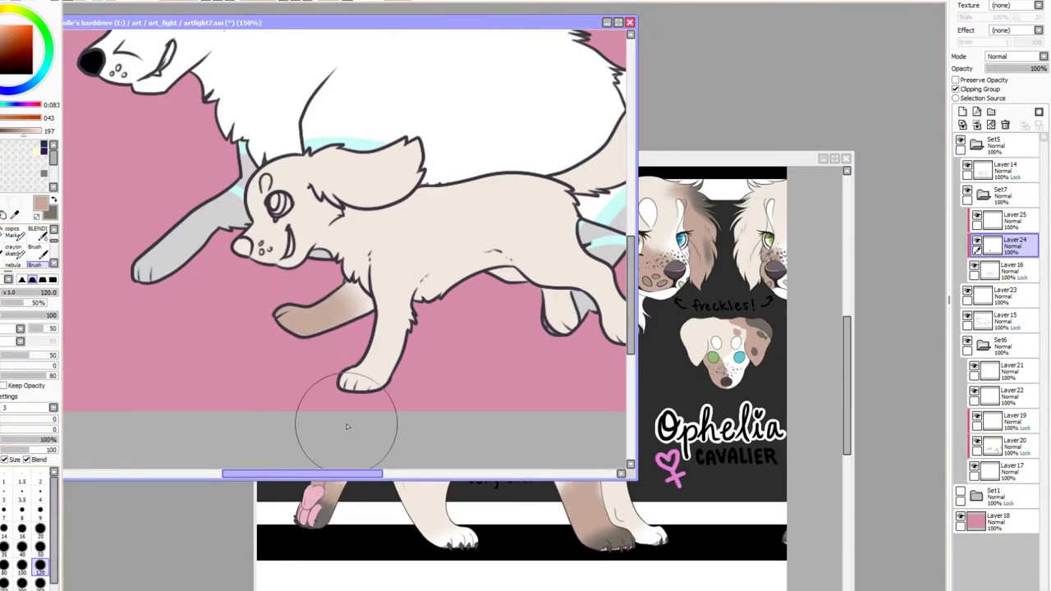
{"action": "left_click_drag", "start_coordinate": [553, 396], "coordinate": [409, 386]}
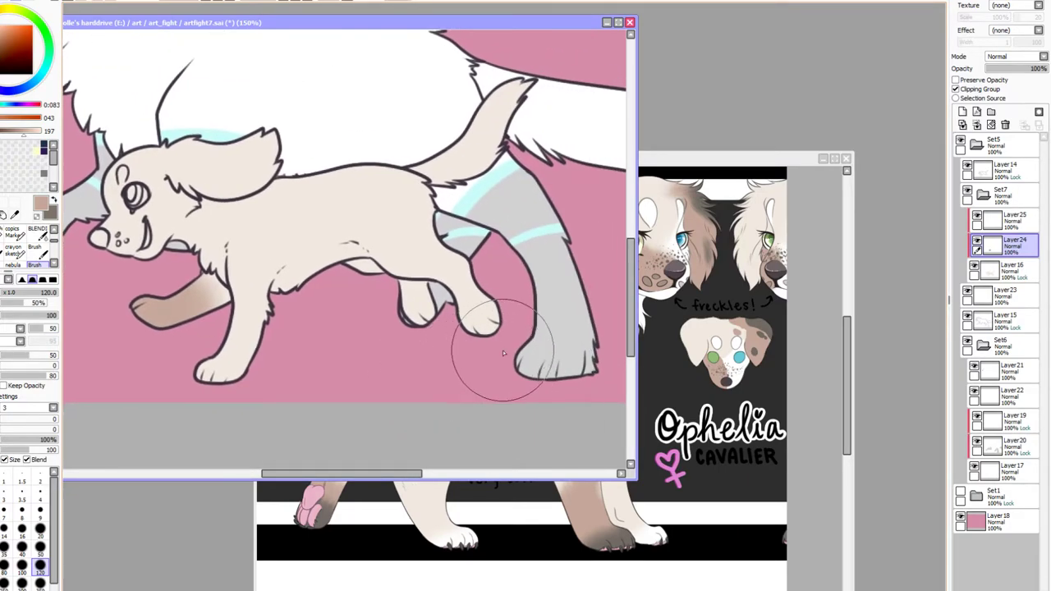
{"action": "left_click_drag", "start_coordinate": [503, 353], "coordinate": [488, 332]}
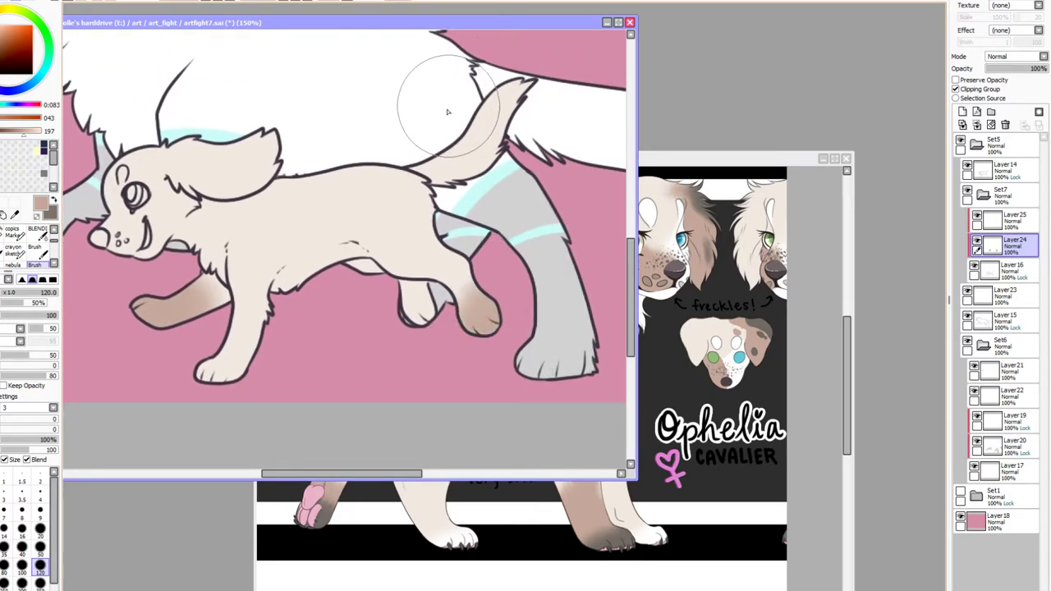
Paint light brown patches on the small dog's tail and back, and cover its ear and upper head with a size 50 brush
{"action": "mouse_move", "coordinate": [448, 112]}
{"action": "left_mouse_down"}
{"action": "mouse_move", "coordinate": [414, 132]}
{"action": "mouse_move", "coordinate": [388, 124]}
{"action": "mouse_move", "coordinate": [433, 116]}
{"action": "mouse_move", "coordinate": [370, 166]}
{"action": "mouse_move", "coordinate": [364, 149]}
{"action": "mouse_move", "coordinate": [397, 209]}
{"action": "mouse_move", "coordinate": [367, 156]}
{"action": "mouse_move", "coordinate": [390, 219]}
{"action": "mouse_move", "coordinate": [361, 160]}
{"action": "mouse_move", "coordinate": [346, 180]}
{"action": "mouse_move", "coordinate": [289, 192]}
{"action": "mouse_move", "coordinate": [316, 187]}
{"action": "mouse_move", "coordinate": [286, 190]}
{"action": "left_mouse_up"}
{"action": "left_click", "coordinate": [40, 546]}
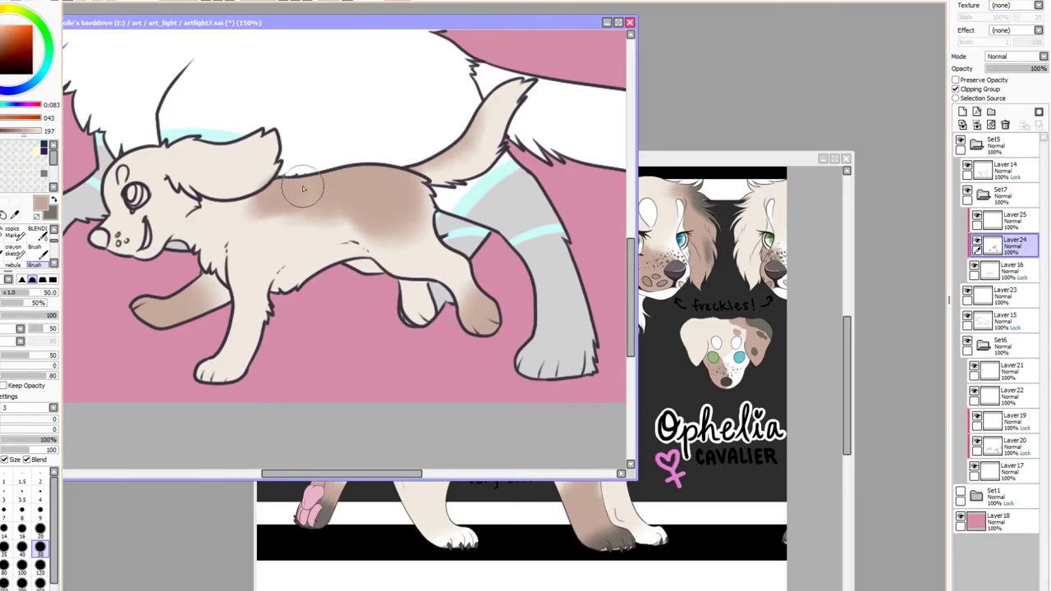
{"action": "mouse_move", "coordinate": [175, 139]}
{"action": "left_mouse_down"}
{"action": "mouse_move", "coordinate": [215, 173]}
{"action": "mouse_move", "coordinate": [188, 139]}
{"action": "mouse_move", "coordinate": [210, 153]}
{"action": "mouse_move", "coordinate": [268, 136]}
{"action": "mouse_move", "coordinate": [277, 148]}
{"action": "mouse_move", "coordinate": [255, 173]}
{"action": "mouse_move", "coordinate": [208, 176]}
{"action": "mouse_move", "coordinate": [174, 170]}
{"action": "mouse_move", "coordinate": [170, 141]}
{"action": "mouse_move", "coordinate": [154, 168]}
{"action": "left_mouse_up"}
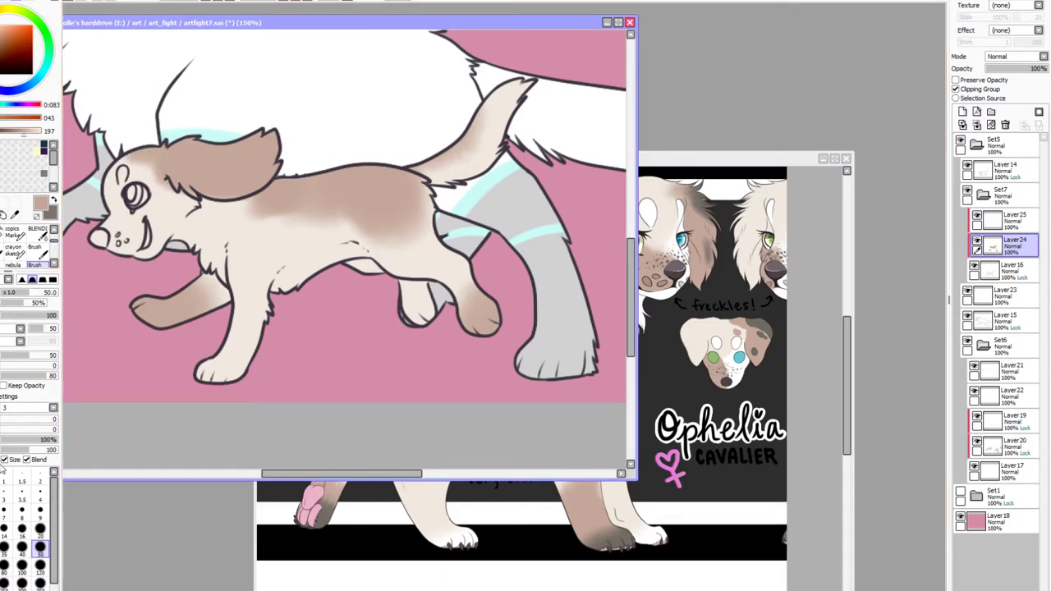
Add a small light brown spot above the small dog's eye at brush size 9 and a patch on its supporting front leg
{"action": "left_click", "coordinate": [39, 511]}
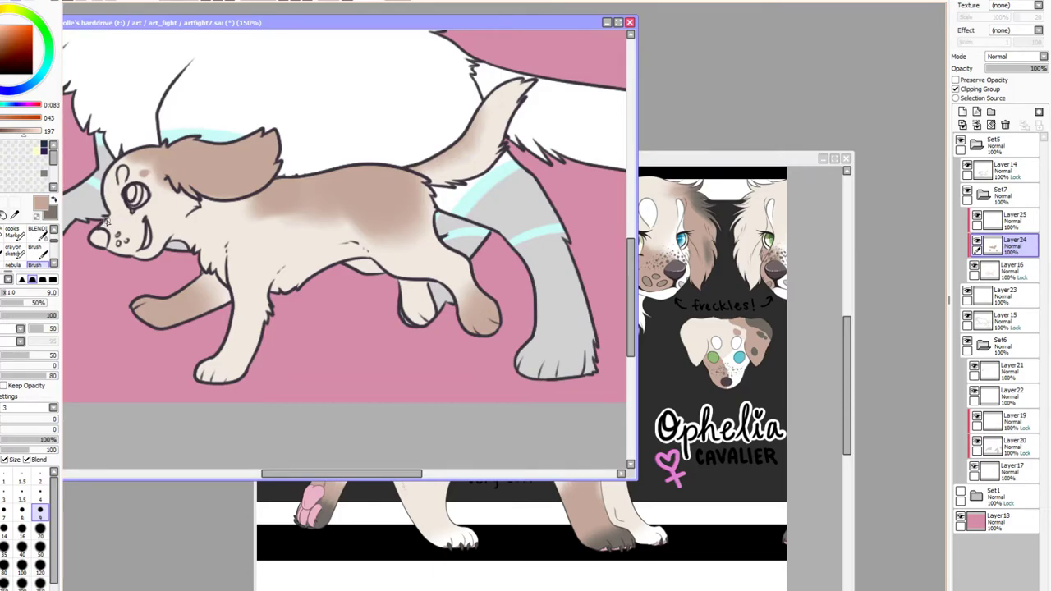
{"action": "left_click", "coordinate": [40, 542]}
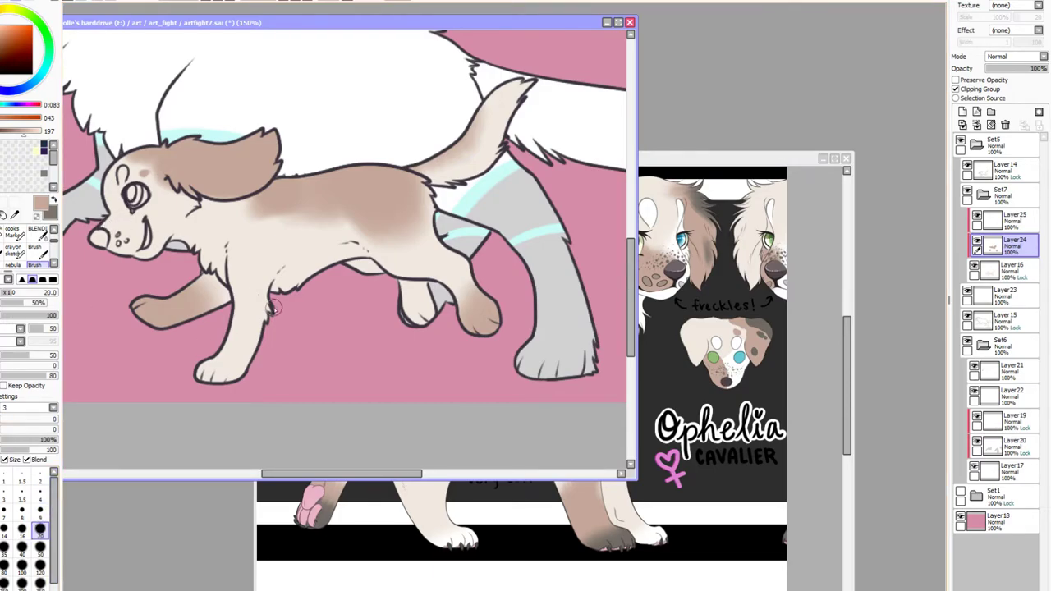
{"action": "mouse_move", "coordinate": [209, 350]}
{"action": "left_mouse_down"}
{"action": "mouse_move", "coordinate": [291, 305]}
{"action": "mouse_move", "coordinate": [276, 317]}
{"action": "mouse_move", "coordinate": [257, 301]}
{"action": "mouse_move", "coordinate": [271, 303]}
{"action": "mouse_move", "coordinate": [268, 331]}
{"action": "mouse_move", "coordinate": [271, 284]}
{"action": "left_mouse_up"}
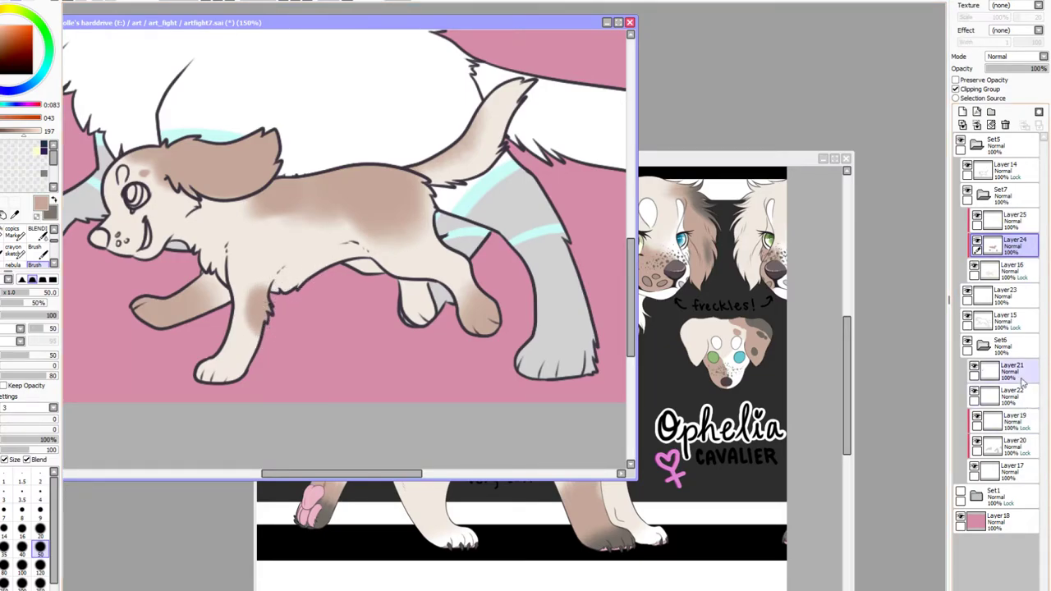
Add a clipped layer directly above Layer16 and sample the white of Ophelia's front paw on the reference sheet
{"action": "left_click", "coordinate": [1018, 278]}
{"action": "left_click", "coordinate": [962, 112]}
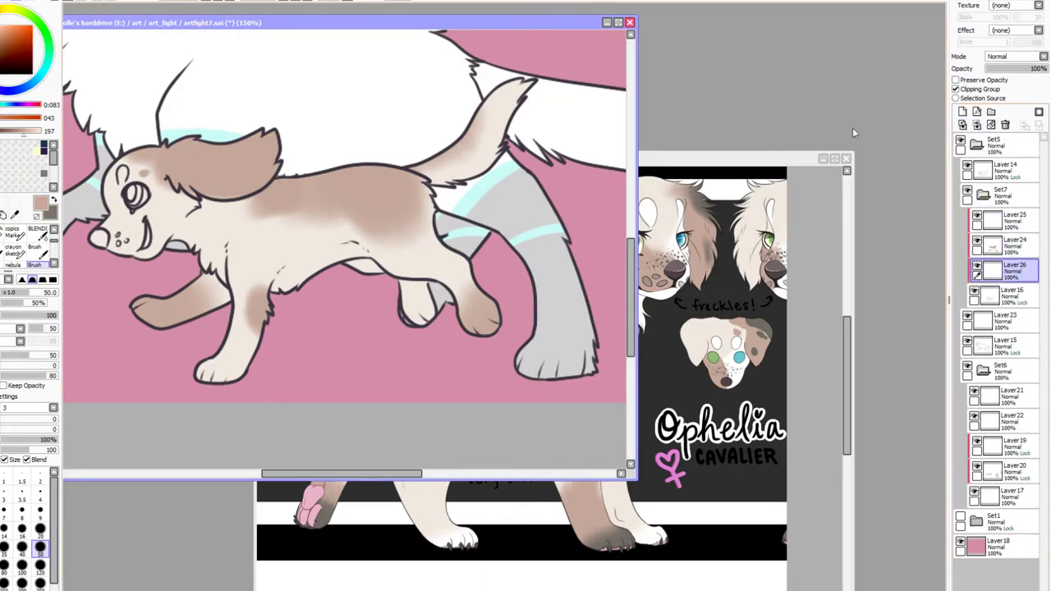
{"action": "left_click", "coordinate": [55, 229]}
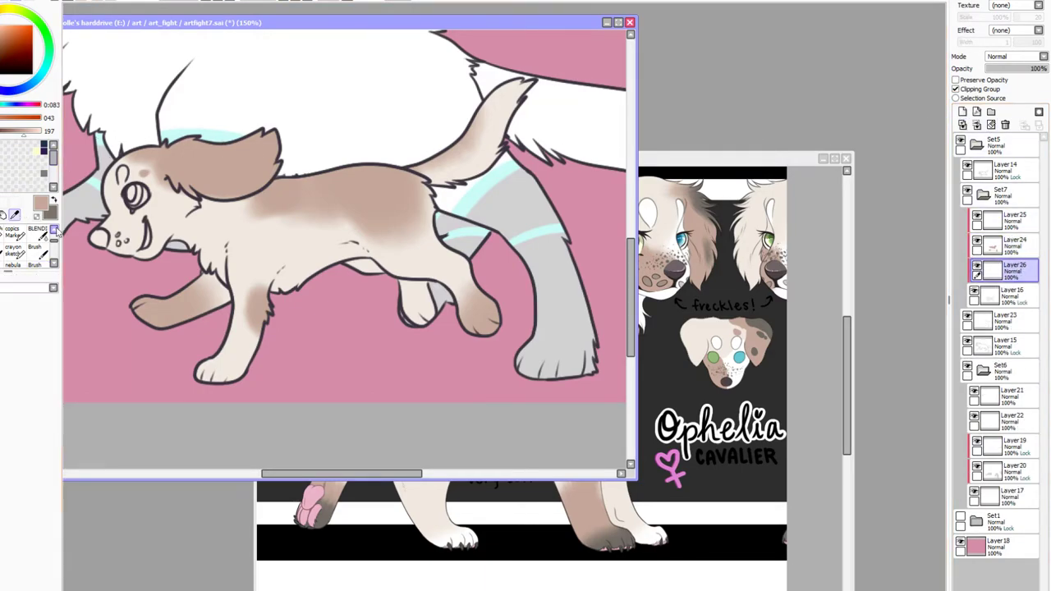
{"action": "left_click", "coordinate": [645, 538]}
{"action": "left_click", "coordinate": [654, 535]}
{"action": "key", "text": "ctrl+Tab"}
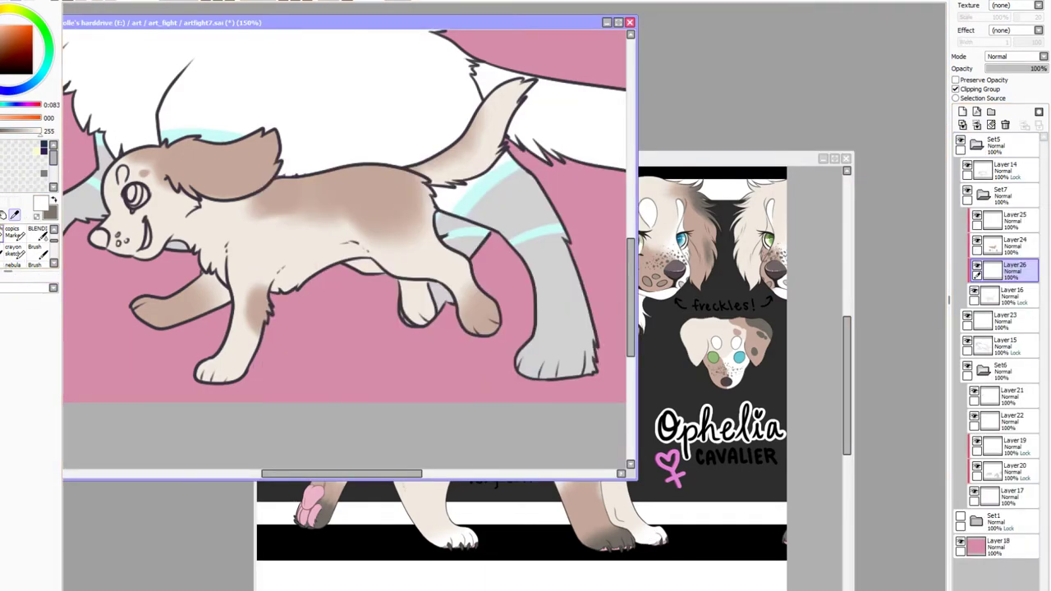
Paint the small dog's supporting front paw, far hind paw and tail fringe white with the soft Brush at size 50
{"action": "left_click", "coordinate": [15, 234]}
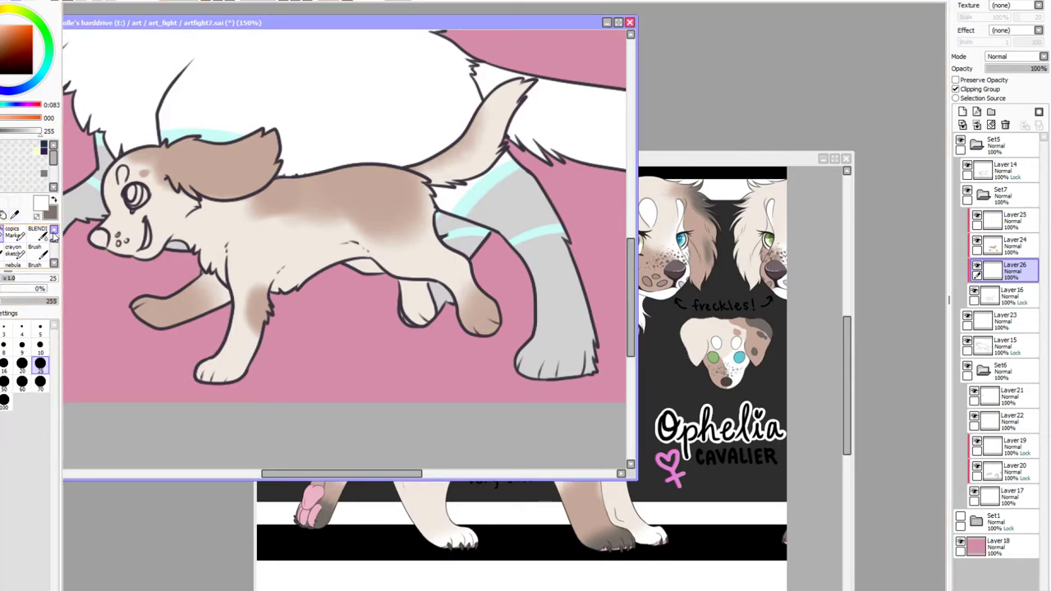
{"action": "left_click", "coordinate": [36, 263]}
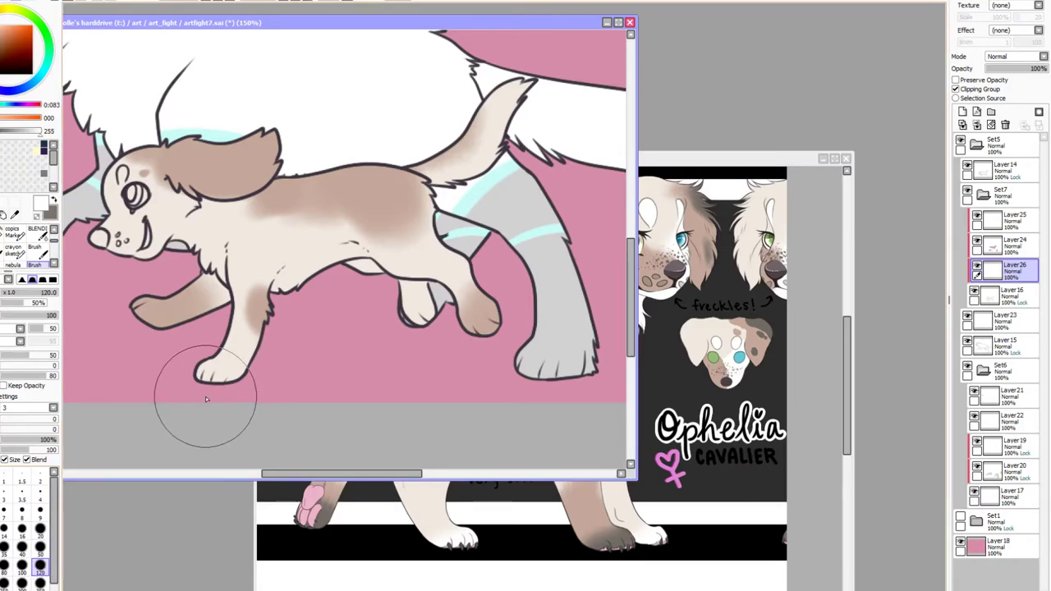
{"action": "left_click", "coordinate": [40, 547]}
{"action": "left_click_drag", "start_coordinate": [192, 375], "coordinate": [218, 386]}
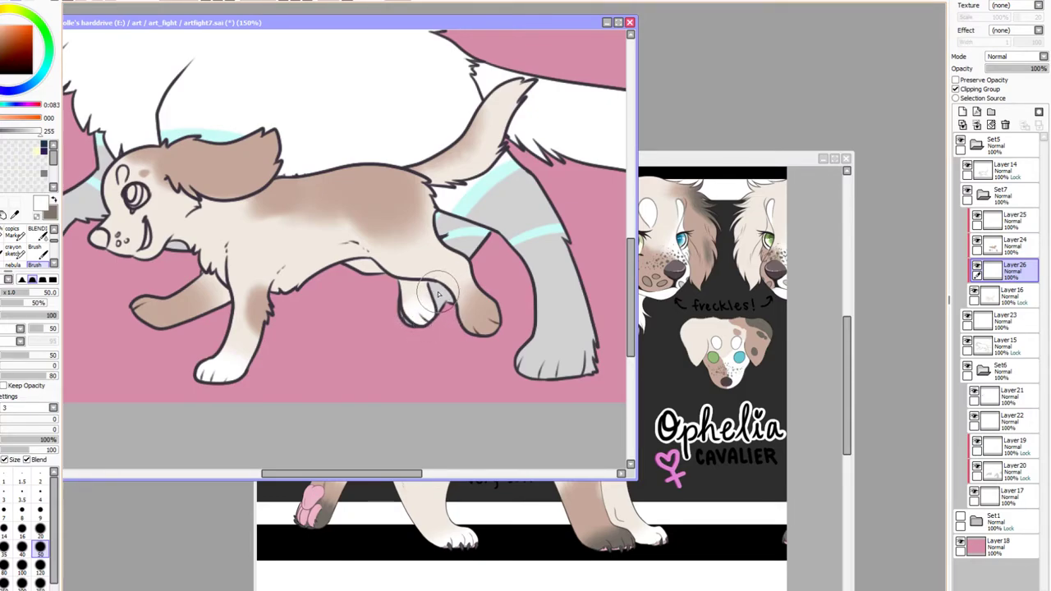
{"action": "mouse_move", "coordinate": [529, 89]}
{"action": "left_mouse_down"}
{"action": "mouse_move", "coordinate": [480, 150]}
{"action": "mouse_move", "coordinate": [463, 164]}
{"action": "mouse_move", "coordinate": [436, 158]}
{"action": "mouse_move", "coordinate": [455, 168]}
{"action": "mouse_move", "coordinate": [516, 96]}
{"action": "mouse_move", "coordinate": [435, 160]}
{"action": "left_mouse_up"}
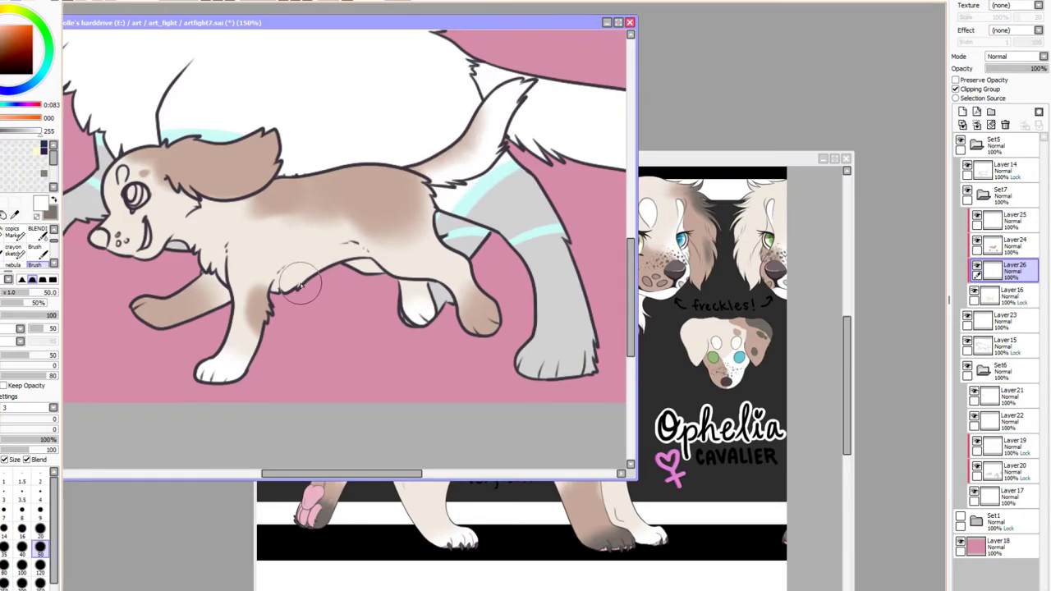
Paint white on the small dog's belly, muzzle and chest at brush size 50, and its forehead markings at size 9
{"action": "left_click_drag", "start_coordinate": [300, 285], "coordinate": [243, 258]}
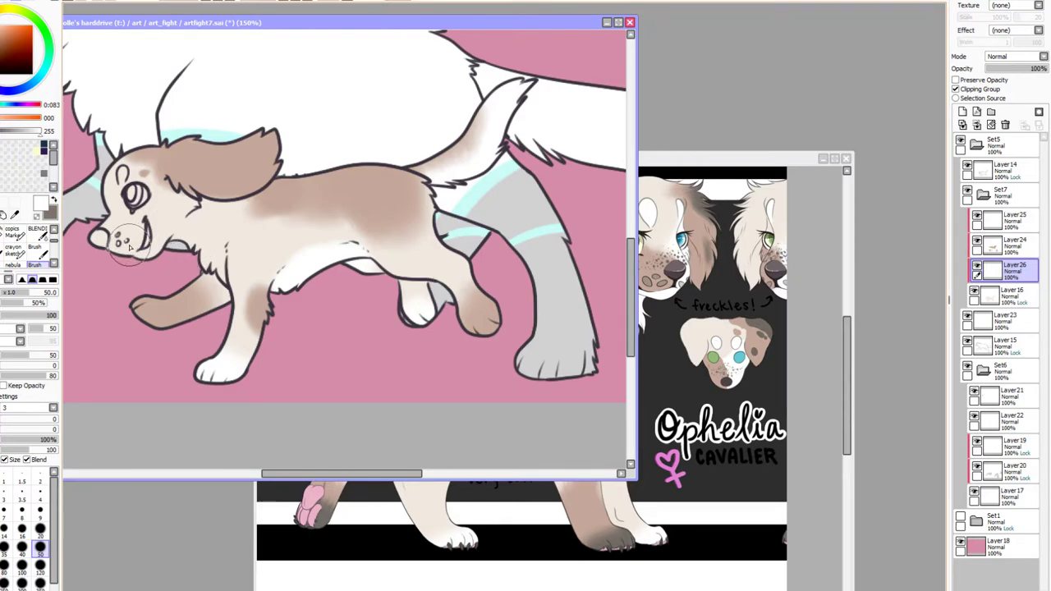
{"action": "mouse_move", "coordinate": [129, 246]}
{"action": "left_mouse_down"}
{"action": "mouse_move", "coordinate": [134, 197]}
{"action": "mouse_move", "coordinate": [159, 204]}
{"action": "mouse_move", "coordinate": [167, 222]}
{"action": "mouse_move", "coordinate": [141, 260]}
{"action": "mouse_move", "coordinate": [174, 220]}
{"action": "mouse_move", "coordinate": [174, 242]}
{"action": "mouse_move", "coordinate": [208, 243]}
{"action": "left_mouse_up"}
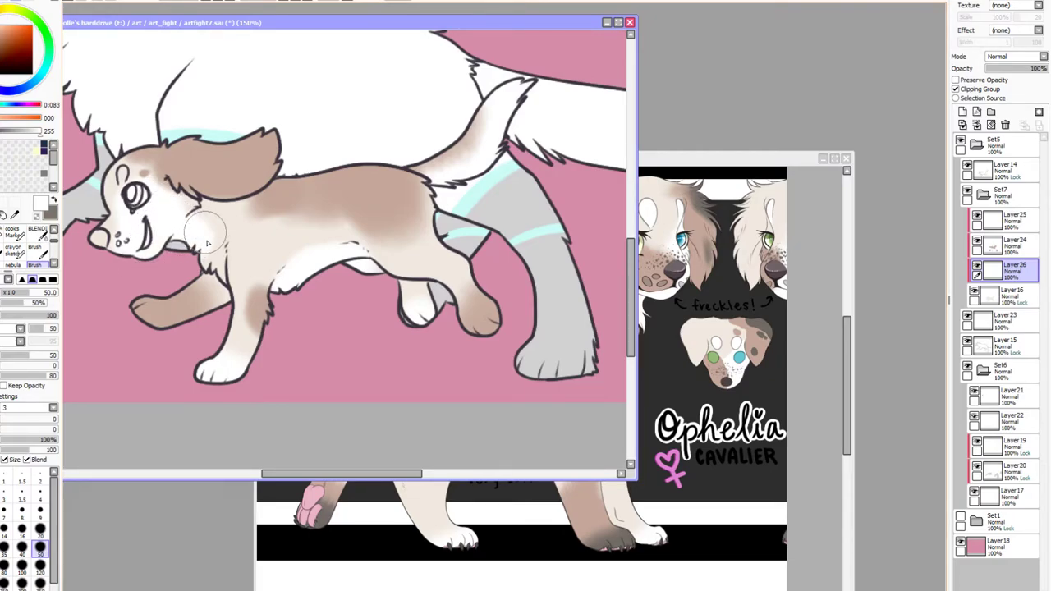
{"action": "left_click", "coordinate": [40, 510]}
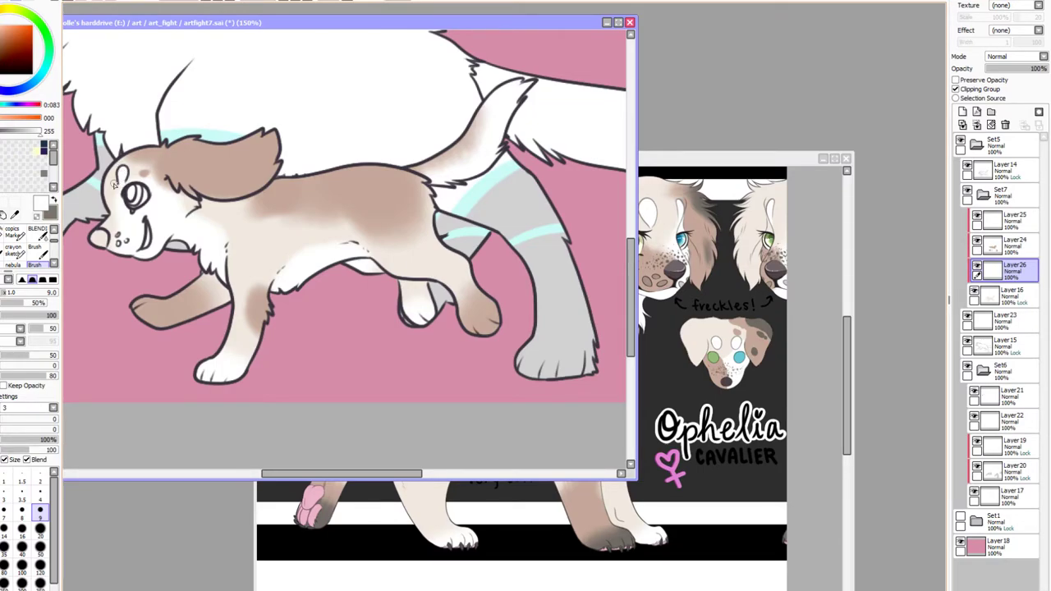
Sample the dark grey-brown from the Ophelia reference and fill in the small dog's nose on Layer25 at brush size 9
{"action": "left_click", "coordinate": [15, 215]}
{"action": "left_click", "coordinate": [735, 343]}
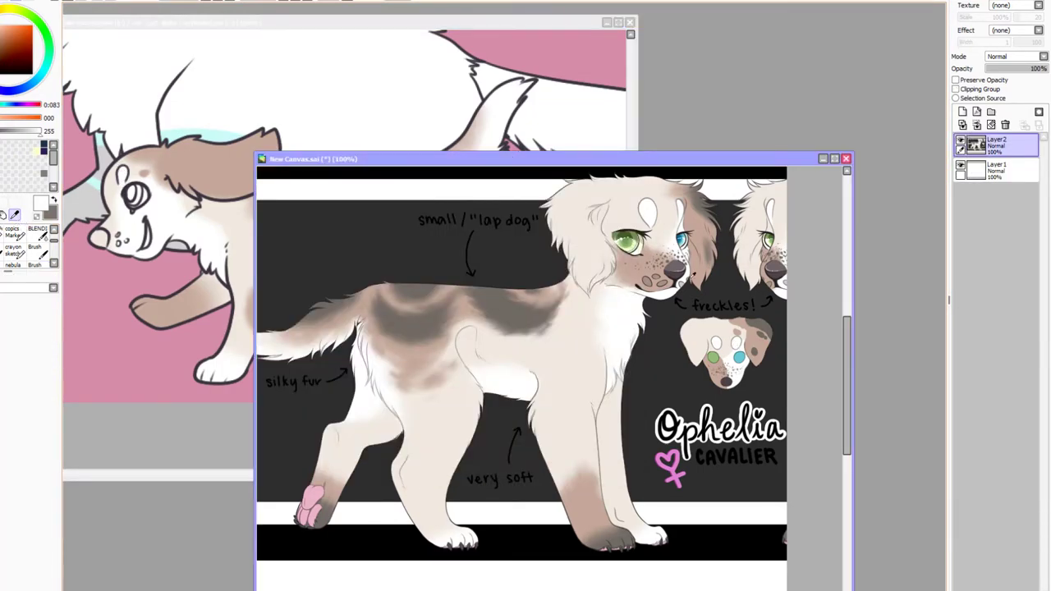
{"action": "left_click", "coordinate": [34, 251]}
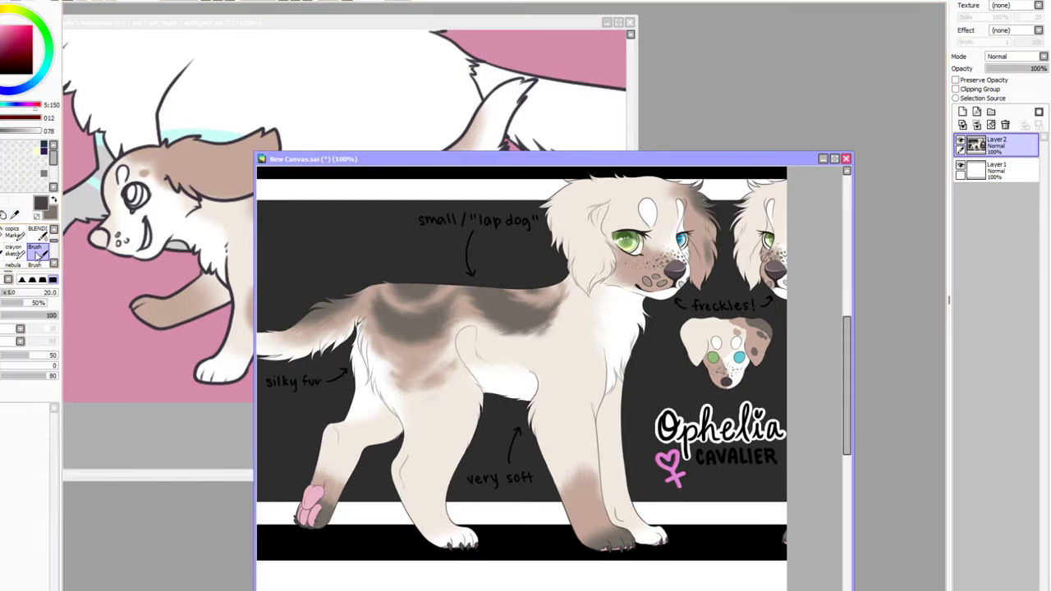
{"action": "left_click", "coordinate": [96, 238]}
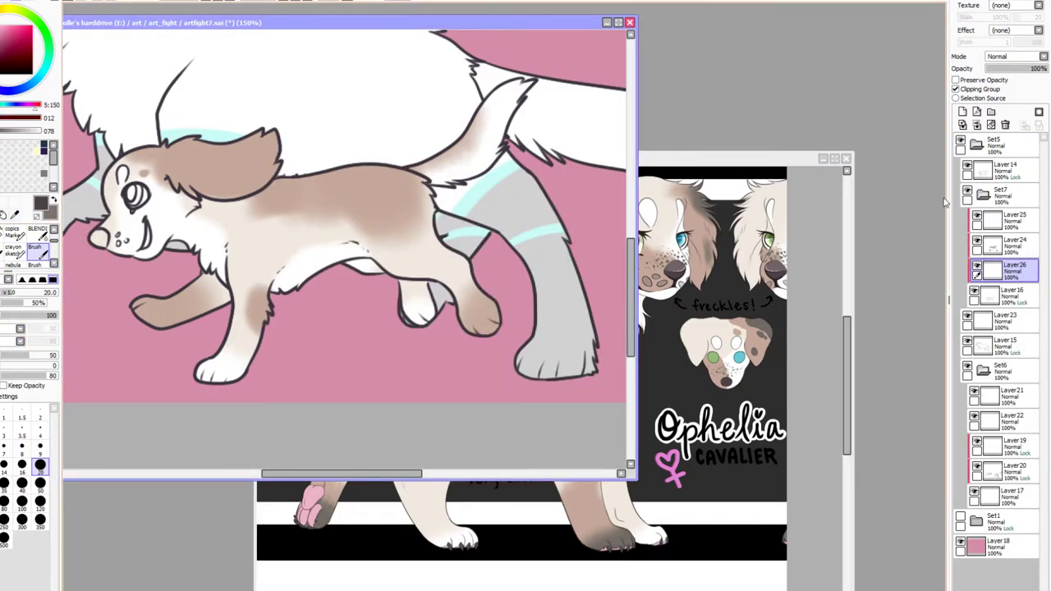
{"action": "left_click", "coordinate": [992, 220]}
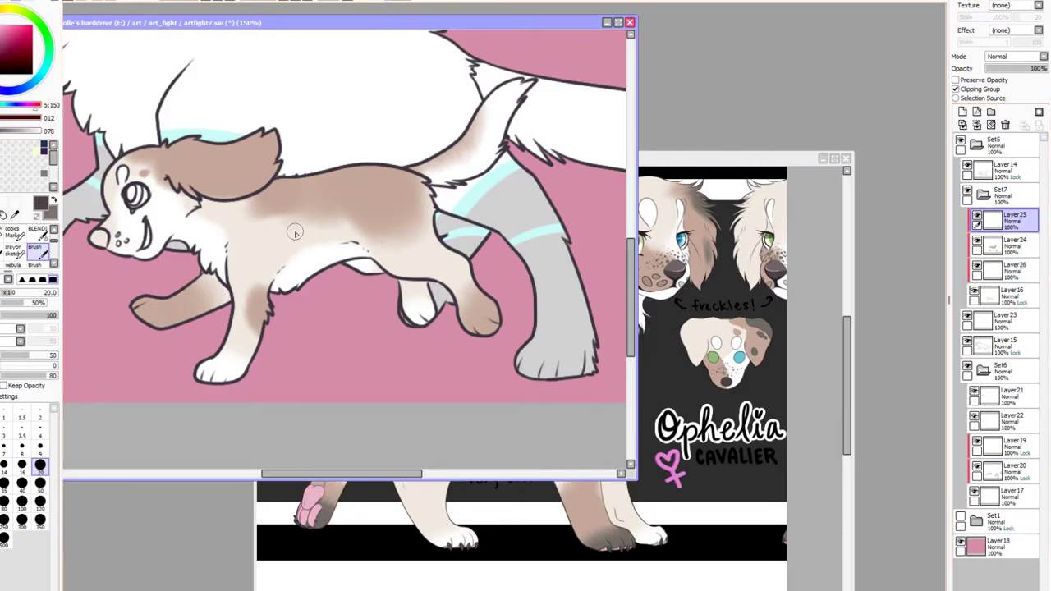
{"action": "left_click", "coordinate": [38, 446]}
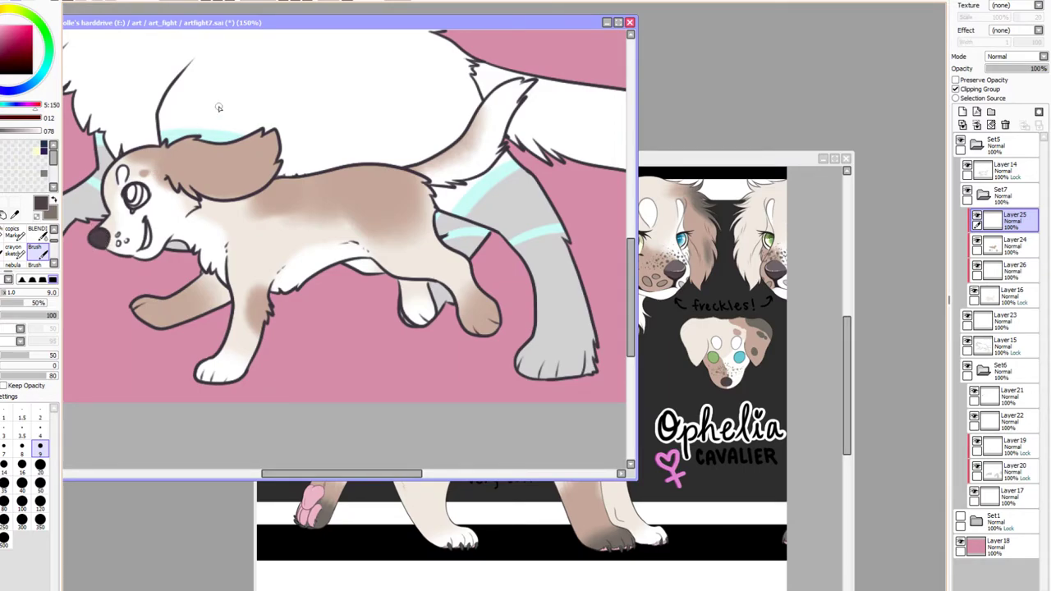
Paint dark grey-brown spots on the small dog's ear at brush size 20, using the soft Brush to build them up
{"action": "left_click", "coordinate": [40, 464]}
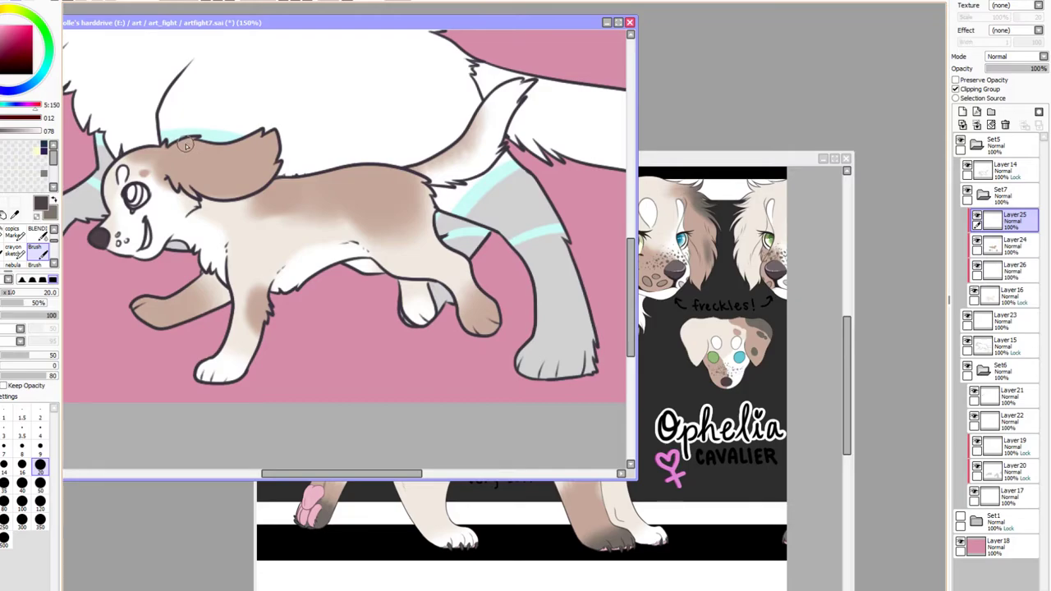
{"action": "left_click_drag", "start_coordinate": [185, 142], "coordinate": [221, 146]}
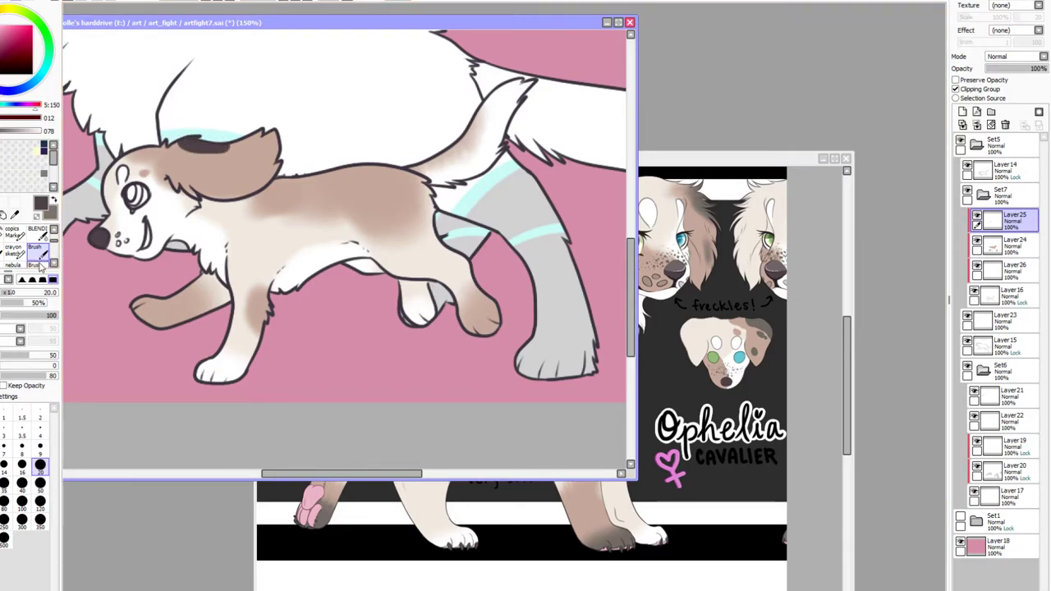
{"action": "left_click", "coordinate": [38, 263]}
{"action": "left_click", "coordinate": [39, 528]}
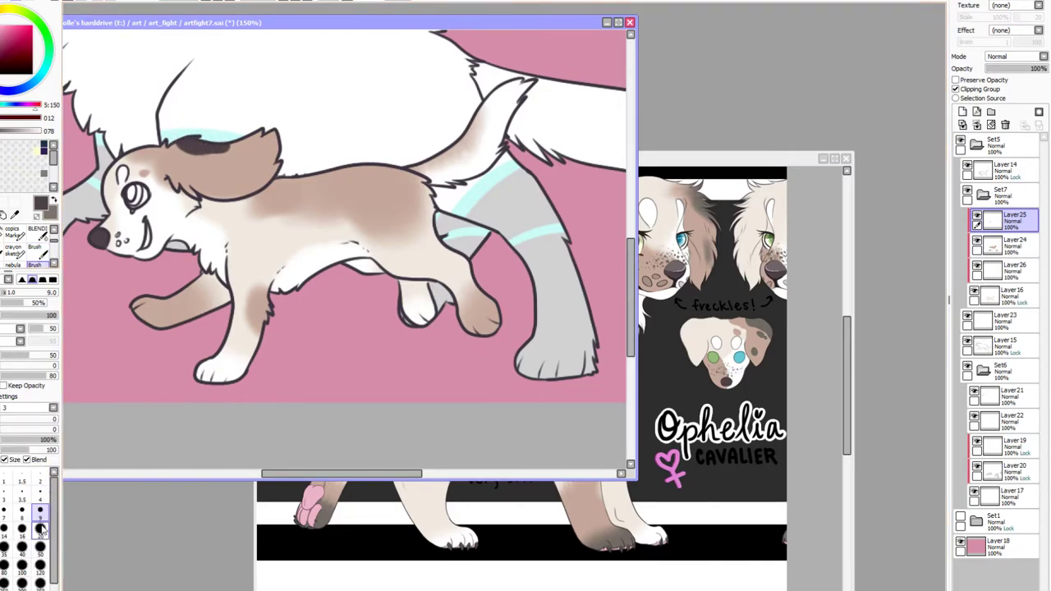
{"action": "mouse_move", "coordinate": [181, 141]}
{"action": "left_mouse_down"}
{"action": "mouse_move", "coordinate": [209, 152]}
{"action": "mouse_move", "coordinate": [234, 143]}
{"action": "mouse_move", "coordinate": [230, 160]}
{"action": "mouse_move", "coordinate": [214, 161]}
{"action": "mouse_move", "coordinate": [230, 144]}
{"action": "mouse_move", "coordinate": [179, 144]}
{"action": "mouse_move", "coordinate": [222, 153]}
{"action": "mouse_move", "coordinate": [236, 138]}
{"action": "left_mouse_up"}
{"action": "left_click_drag", "start_coordinate": [251, 177], "coordinate": [261, 166]}
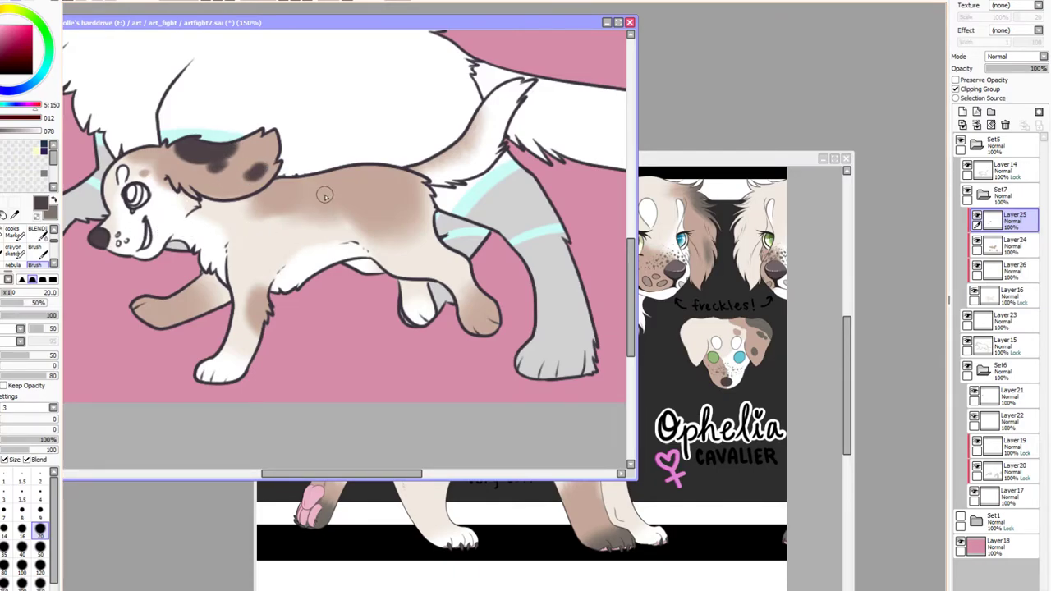
Paint dark grey-brown patches across the small dog's back and rump, plus a spot on its supporting front leg
{"action": "mouse_move", "coordinate": [325, 178]}
{"action": "left_mouse_down"}
{"action": "mouse_move", "coordinate": [280, 212]}
{"action": "mouse_move", "coordinate": [319, 186]}
{"action": "mouse_move", "coordinate": [365, 212]}
{"action": "mouse_move", "coordinate": [368, 201]}
{"action": "mouse_move", "coordinate": [414, 211]}
{"action": "mouse_move", "coordinate": [417, 181]}
{"action": "mouse_move", "coordinate": [391, 212]}
{"action": "mouse_move", "coordinate": [397, 201]}
{"action": "mouse_move", "coordinate": [365, 206]}
{"action": "mouse_move", "coordinate": [347, 179]}
{"action": "mouse_move", "coordinate": [348, 198]}
{"action": "mouse_move", "coordinate": [404, 186]}
{"action": "mouse_move", "coordinate": [409, 201]}
{"action": "mouse_move", "coordinate": [414, 179]}
{"action": "mouse_move", "coordinate": [387, 167]}
{"action": "left_mouse_up"}
{"action": "mouse_move", "coordinate": [286, 176]}
{"action": "left_mouse_down"}
{"action": "mouse_move", "coordinate": [325, 174]}
{"action": "mouse_move", "coordinate": [316, 178]}
{"action": "mouse_move", "coordinate": [322, 197]}
{"action": "mouse_move", "coordinate": [316, 211]}
{"action": "mouse_move", "coordinate": [274, 215]}
{"action": "mouse_move", "coordinate": [305, 206]}
{"action": "mouse_move", "coordinate": [280, 212]}
{"action": "left_mouse_up"}
{"action": "left_click_drag", "start_coordinate": [272, 309], "coordinate": [261, 305]}
Darken the small dog's outstretched front paw with dark grey-brown, covering it with the soft Brush at size 50
{"action": "mouse_move", "coordinate": [156, 300]}
{"action": "left_mouse_down"}
{"action": "mouse_move", "coordinate": [130, 302]}
{"action": "mouse_move", "coordinate": [153, 317]}
{"action": "mouse_move", "coordinate": [156, 306]}
{"action": "left_mouse_up"}
{"action": "left_click", "coordinate": [35, 246]}
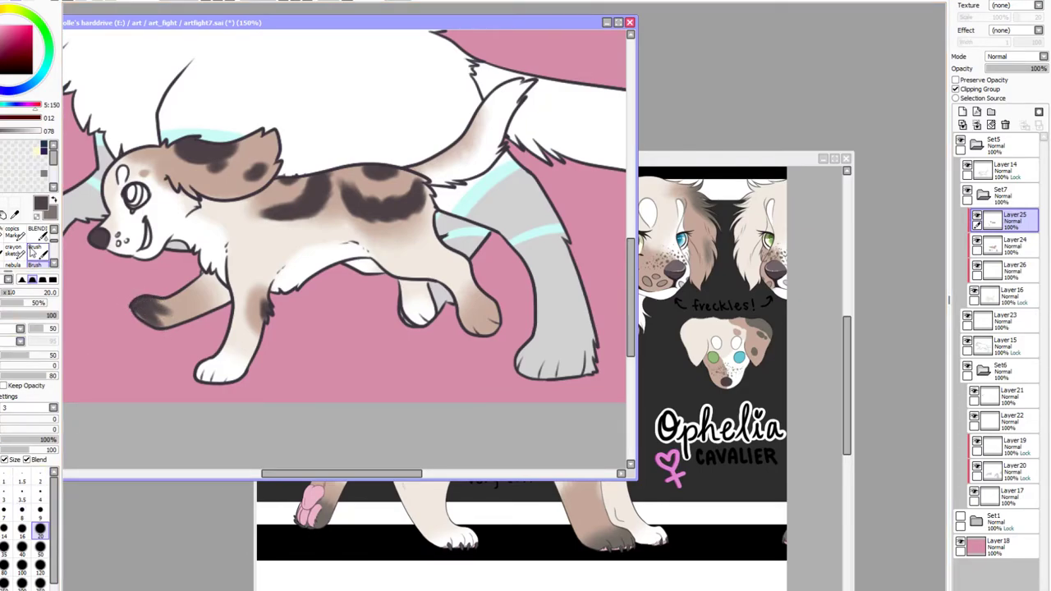
{"action": "mouse_move", "coordinate": [160, 312]}
{"action": "left_mouse_down"}
{"action": "mouse_move", "coordinate": [152, 318]}
{"action": "mouse_move", "coordinate": [164, 310]}
{"action": "left_mouse_up"}
{"action": "left_click", "coordinate": [35, 265]}
{"action": "left_click", "coordinate": [39, 548]}
{"action": "left_click_drag", "start_coordinate": [141, 308], "coordinate": [174, 323]}
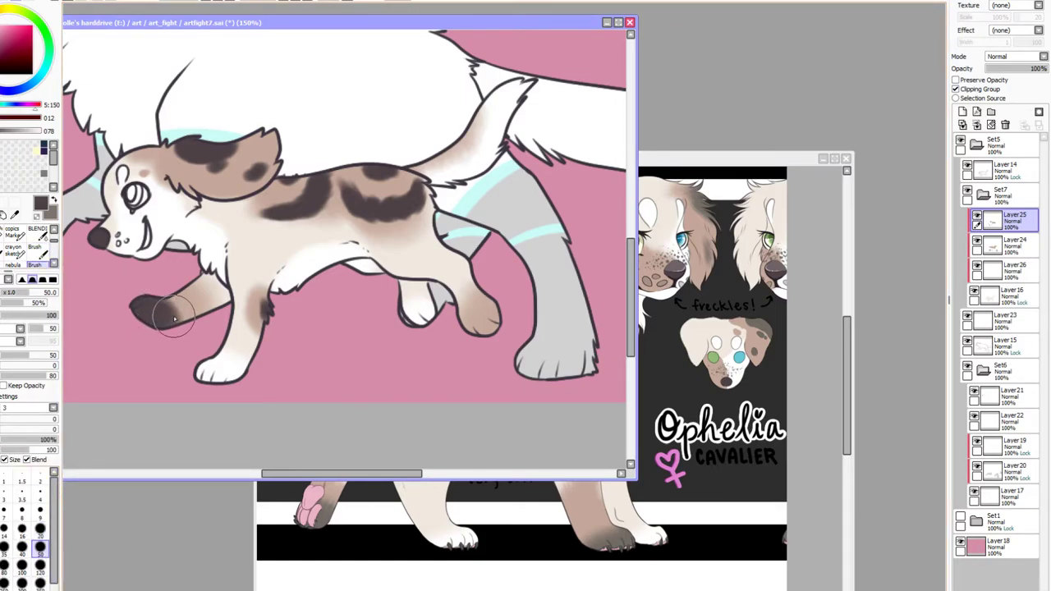
Darken the small dog's nearer hind paw and the upper edge of its tail, and set the brush size to 20
{"action": "mouse_move", "coordinate": [479, 339]}
{"action": "left_mouse_down"}
{"action": "mouse_move", "coordinate": [493, 316]}
{"action": "mouse_move", "coordinate": [483, 335]}
{"action": "mouse_move", "coordinate": [492, 331]}
{"action": "left_mouse_up"}
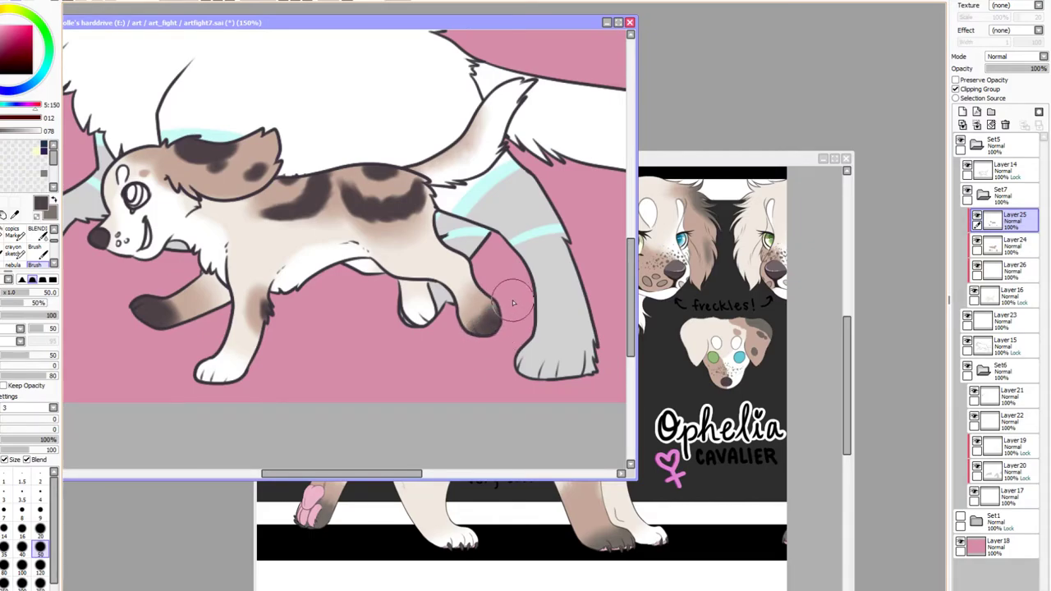
{"action": "mouse_move", "coordinate": [424, 150]}
{"action": "left_mouse_down"}
{"action": "mouse_move", "coordinate": [450, 115]}
{"action": "mouse_move", "coordinate": [422, 123]}
{"action": "left_mouse_up"}
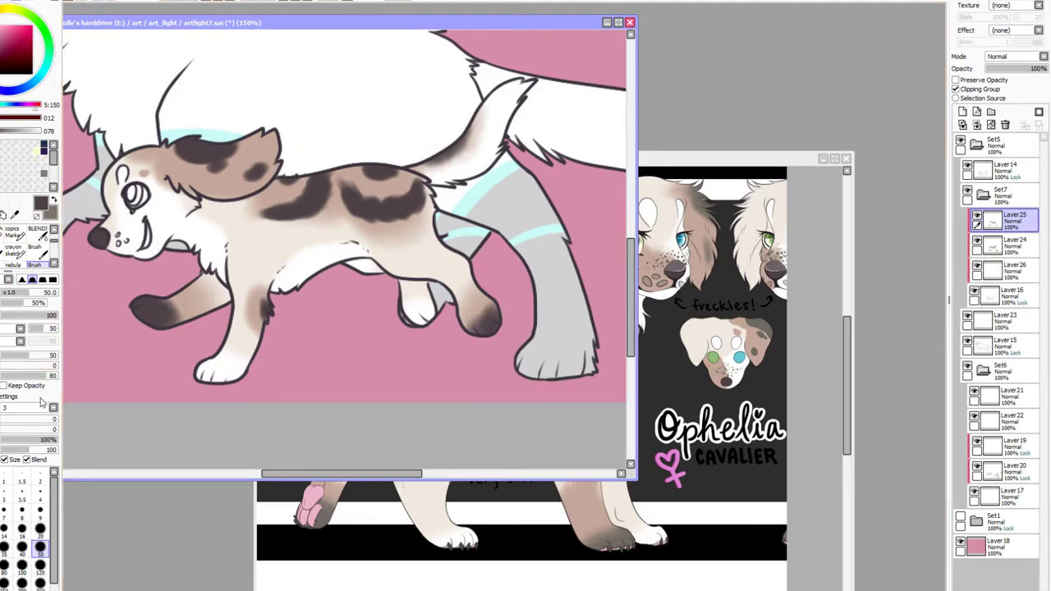
{"action": "left_click", "coordinate": [39, 528]}
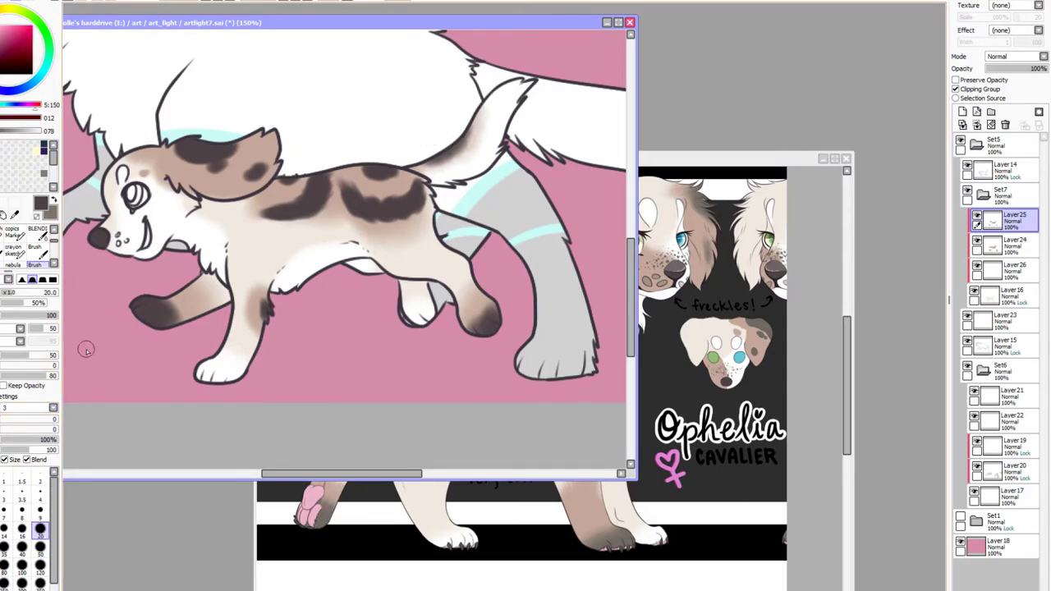
Paint dark grey-brown freckles across the small dog's muzzle below the eye, varying the Brush size between 2 and 9
{"action": "left_click", "coordinate": [40, 509]}
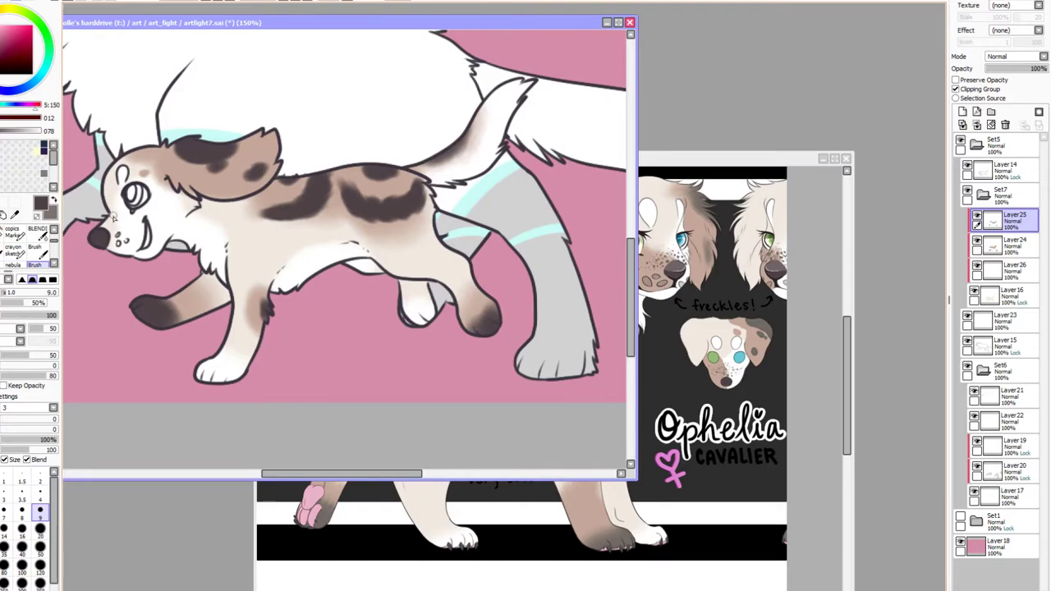
{"action": "left_click", "coordinate": [40, 485]}
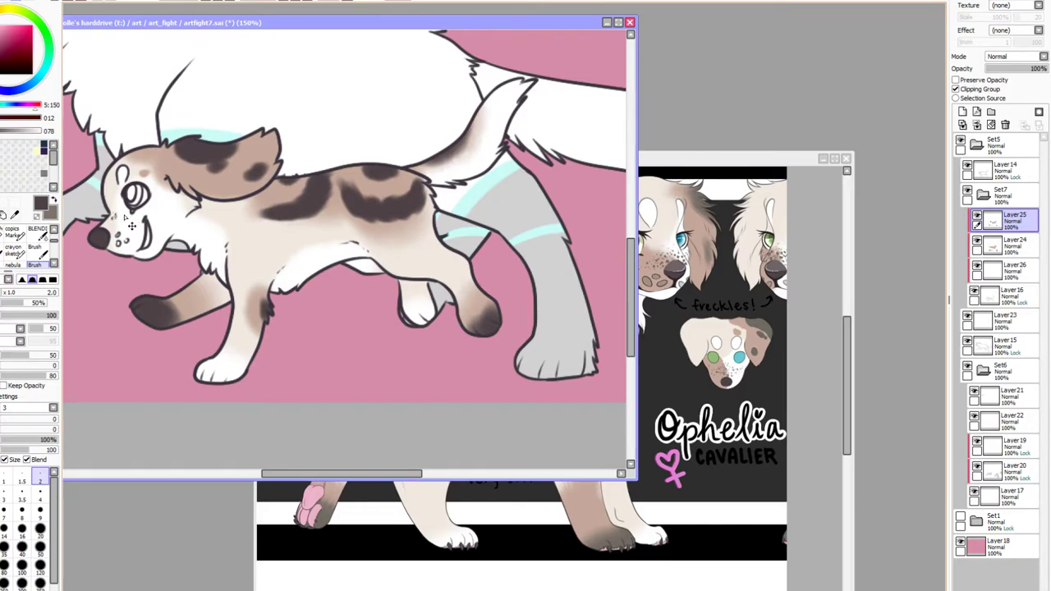
{"action": "left_click", "coordinate": [4, 509]}
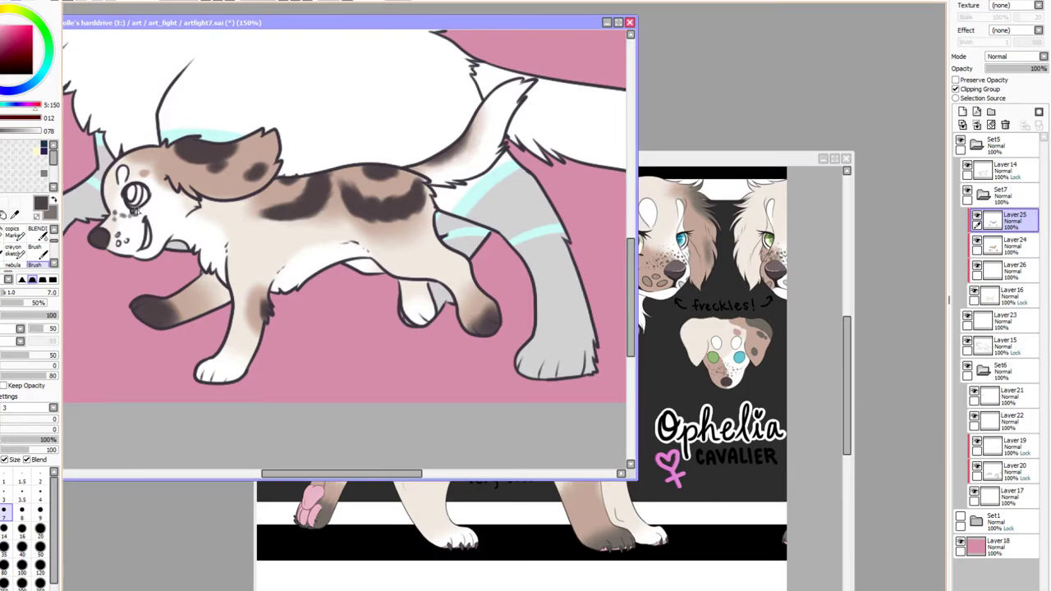
{"action": "key", "text": "["}
{"action": "key", "text": "["}
{"action": "key", "text": "bracketleft"}
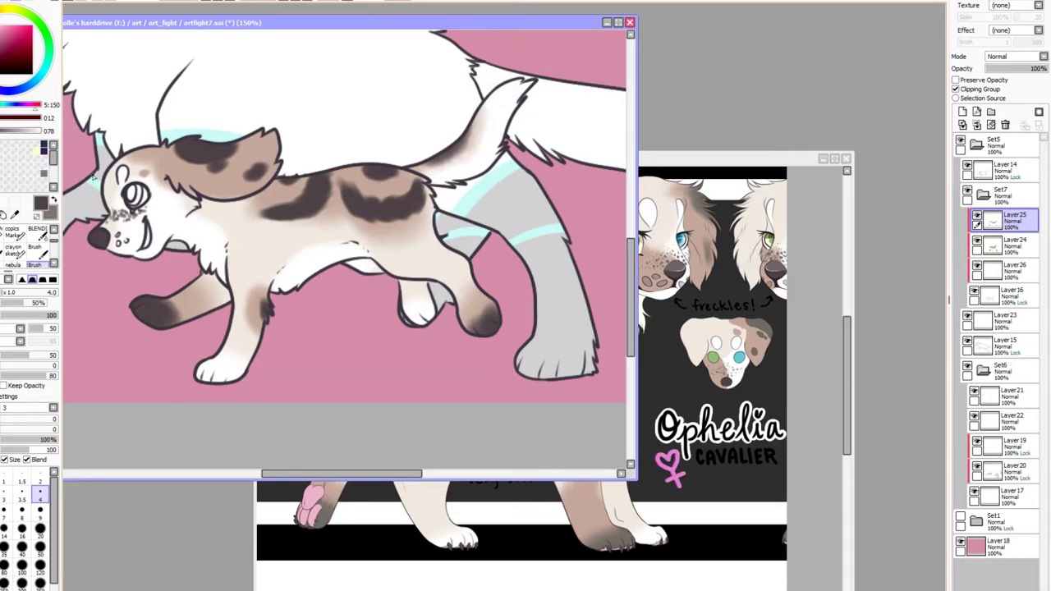
Colour the small spots on the small dog's muzzle light grey sampled from Ophelia's reference, with the Brush at size 9
{"action": "left_click", "coordinate": [15, 215]}
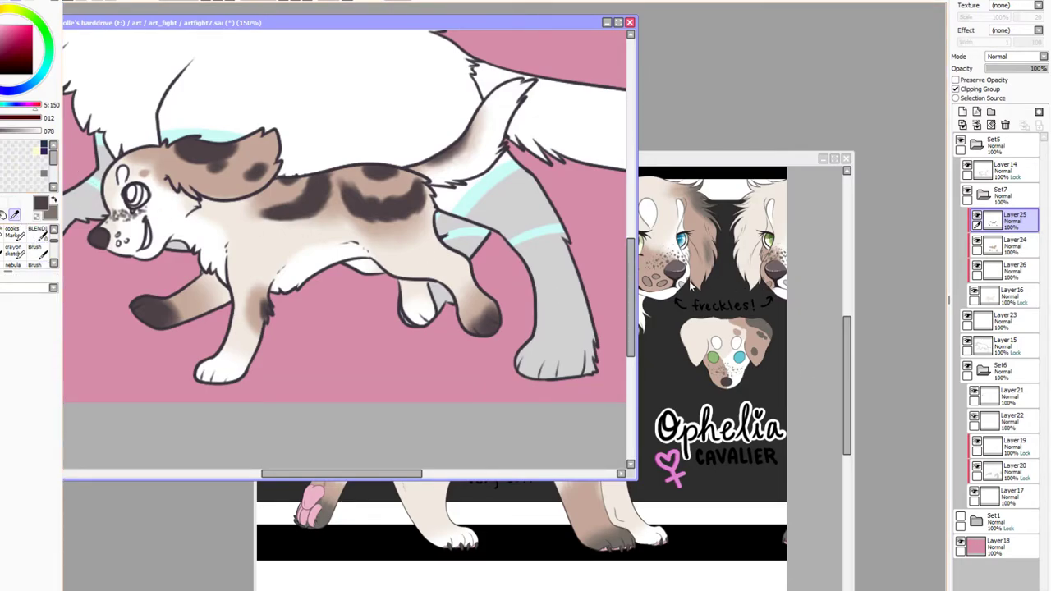
{"action": "left_click", "coordinate": [689, 280]}
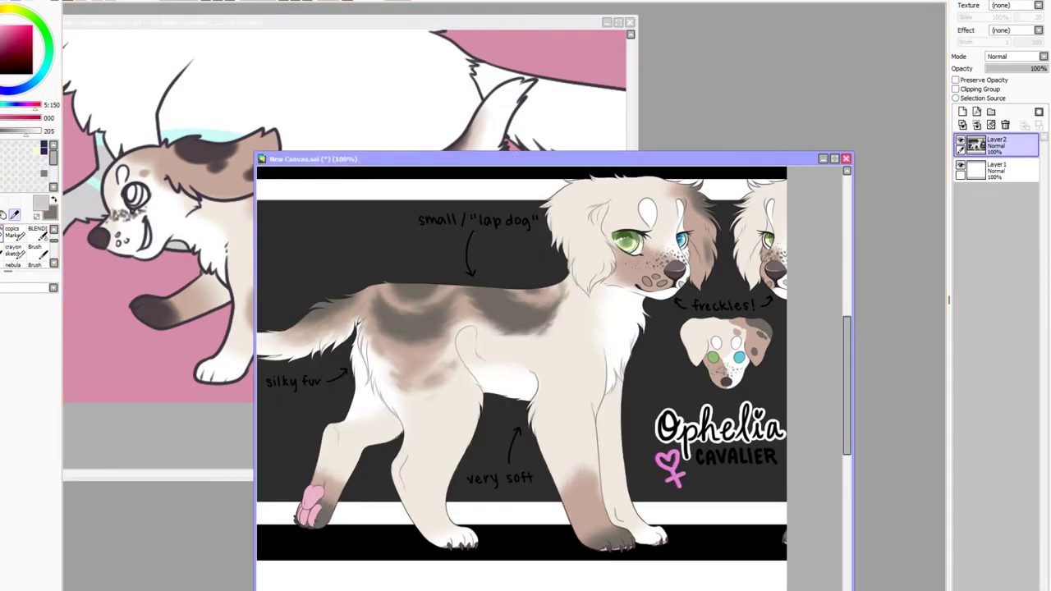
{"action": "left_click", "coordinate": [46, 252]}
{"action": "left_click", "coordinate": [120, 230]}
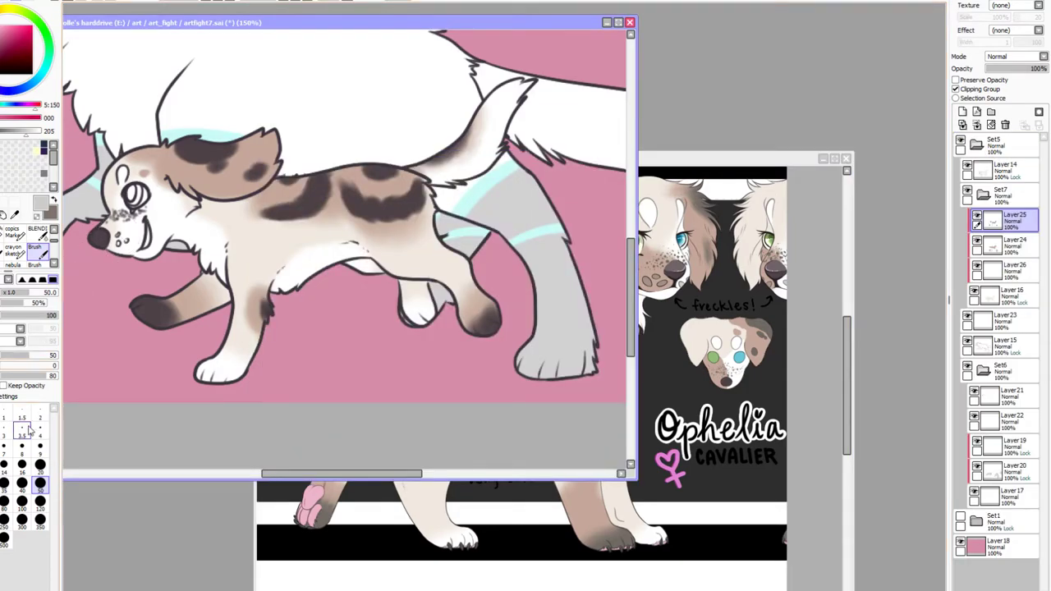
{"action": "left_click", "coordinate": [40, 449]}
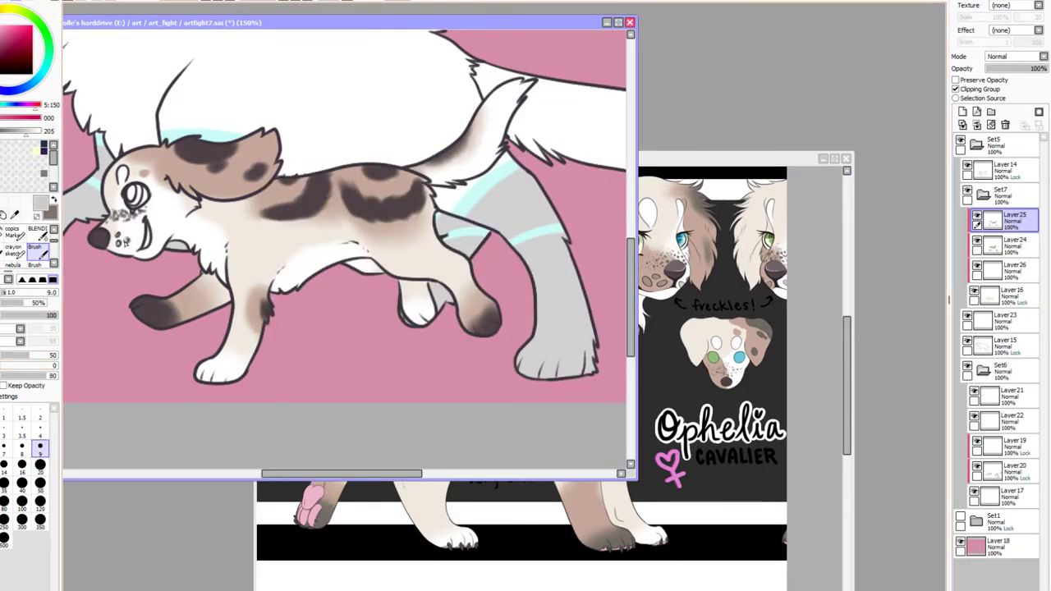
Paint pink paw pads on the small dog's feet on a new clipped layer, using the pink sampled from the reference's paw
{"action": "left_click", "coordinate": [14, 215]}
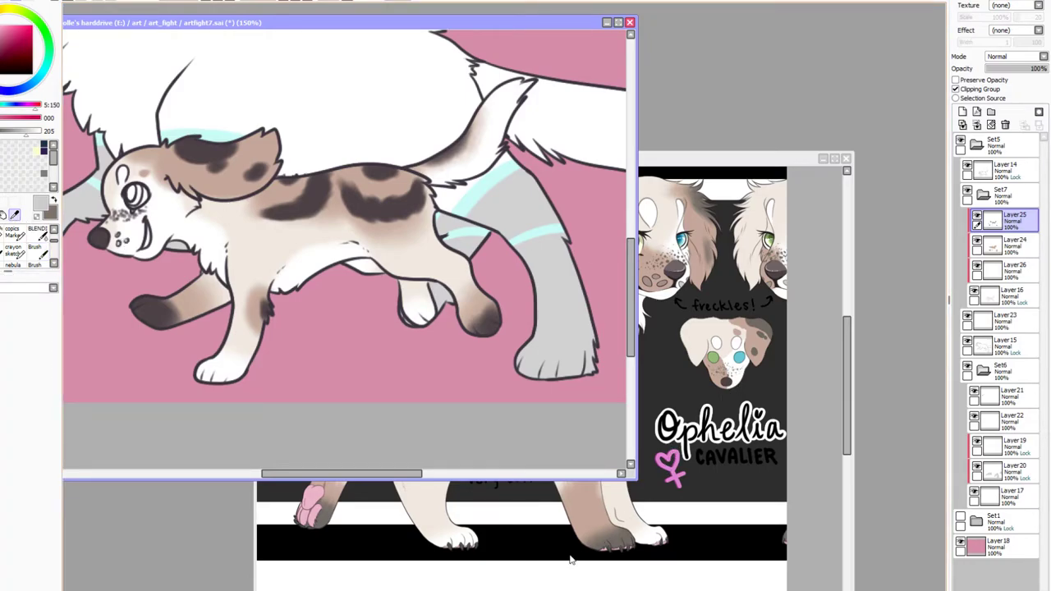
{"action": "left_click", "coordinate": [315, 505]}
{"action": "left_click", "coordinate": [314, 505]}
{"action": "left_click", "coordinate": [101, 418]}
{"action": "left_click", "coordinate": [3, 233]}
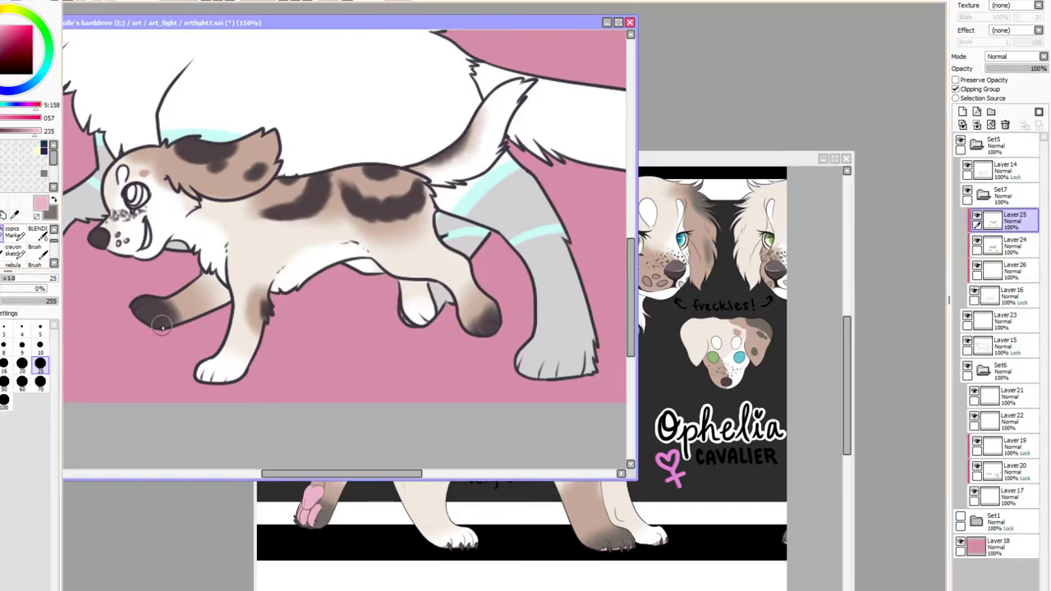
{"action": "left_click", "coordinate": [37, 253]}
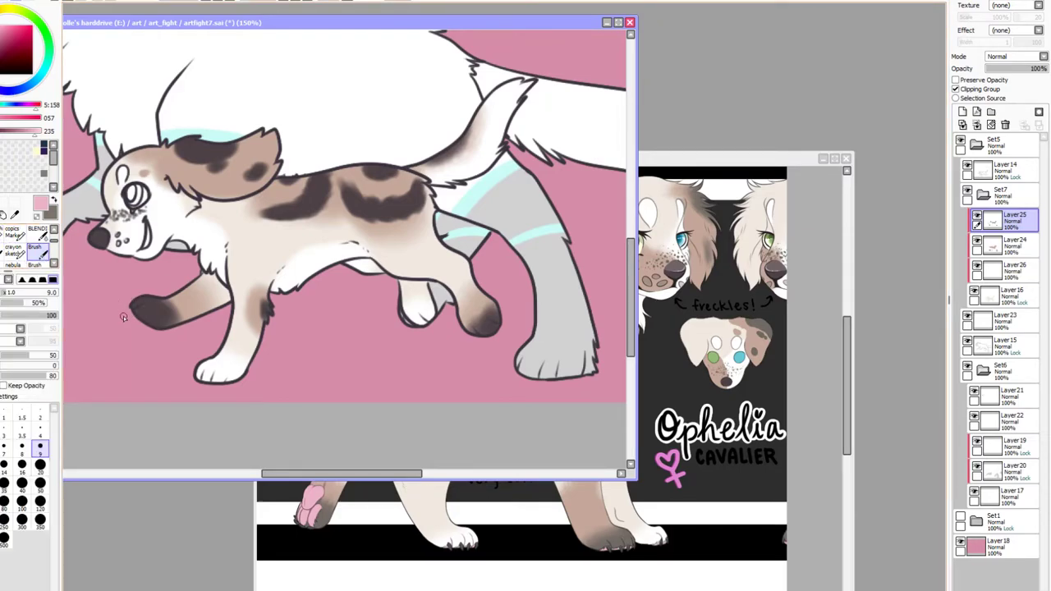
{"action": "left_click", "coordinate": [977, 124]}
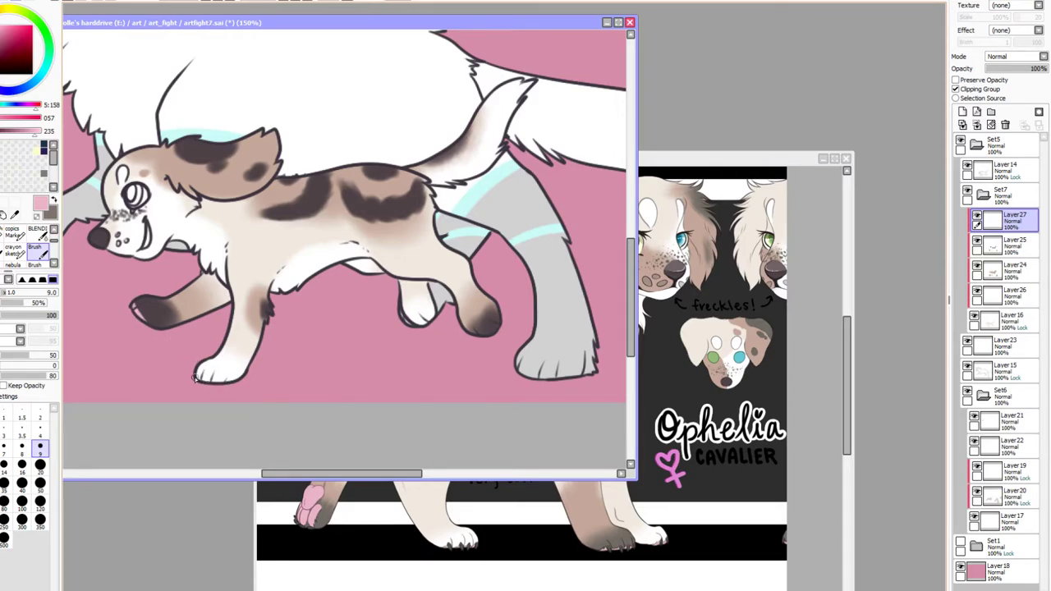
{"action": "left_click_drag", "start_coordinate": [195, 377], "coordinate": [233, 383]}
{"action": "left_click_drag", "start_coordinate": [446, 323], "coordinate": [436, 318]}
{"action": "left_click_drag", "start_coordinate": [498, 335], "coordinate": [484, 337]}
Colour the small dog's iris blue, sampling the colour from the eye on Ophelia's reference and using the Brush at size 9
{"action": "left_click", "coordinate": [17, 245]}
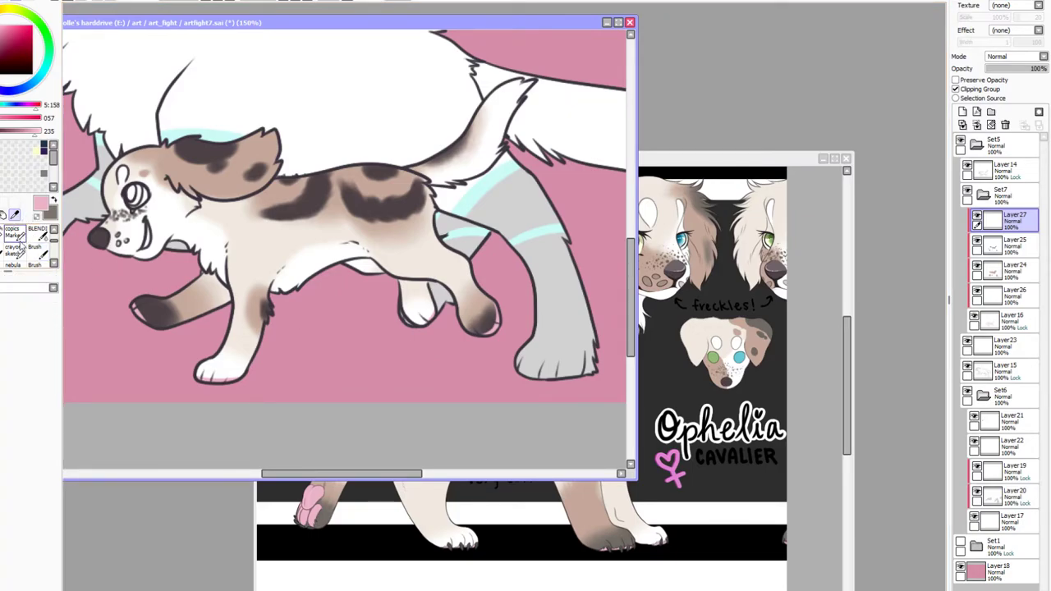
{"action": "left_click", "coordinate": [741, 358]}
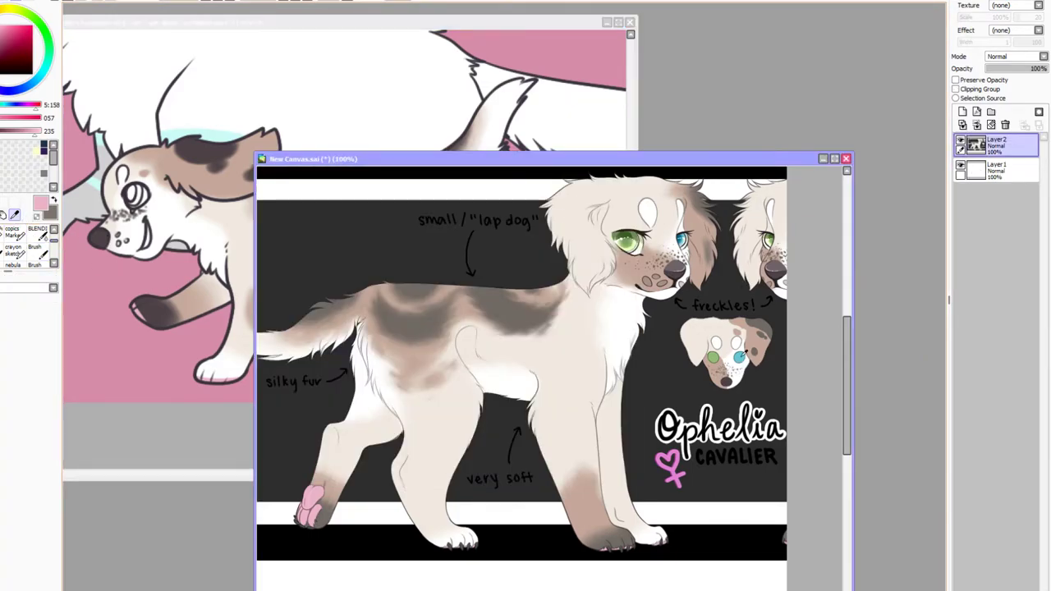
{"action": "left_click", "coordinate": [137, 434]}
{"action": "left_click", "coordinate": [15, 233]}
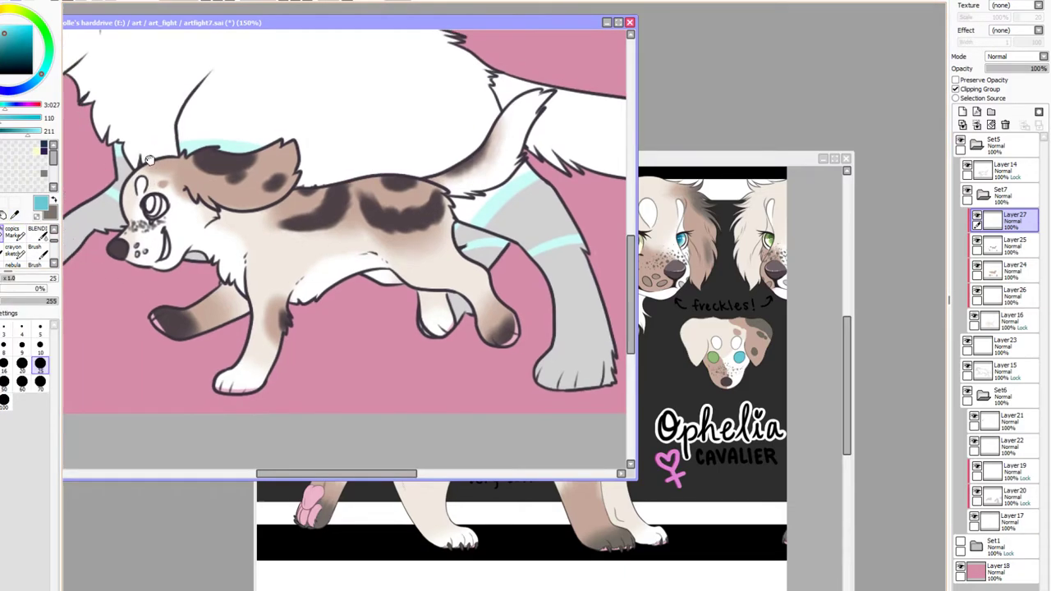
{"action": "left_click_drag", "start_coordinate": [149, 160], "coordinate": [228, 203]}
{"action": "key", "text": "Page_Up"}
{"action": "key", "text": "Page_Up"}
{"action": "key", "text": "n"}
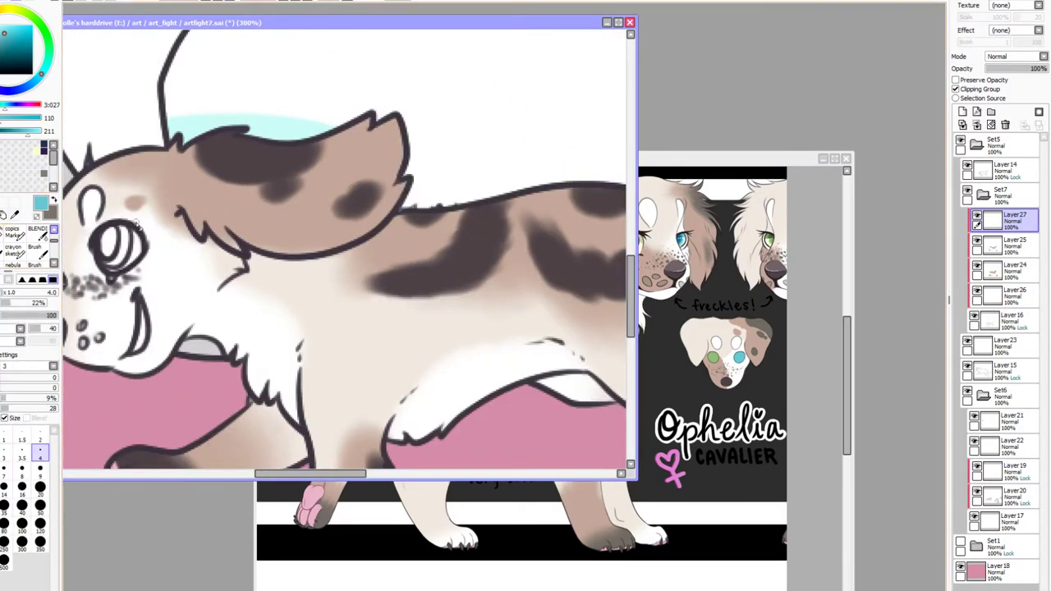
{"action": "left_click_drag", "start_coordinate": [127, 195], "coordinate": [231, 182]}
{"action": "left_click", "coordinate": [37, 252]}
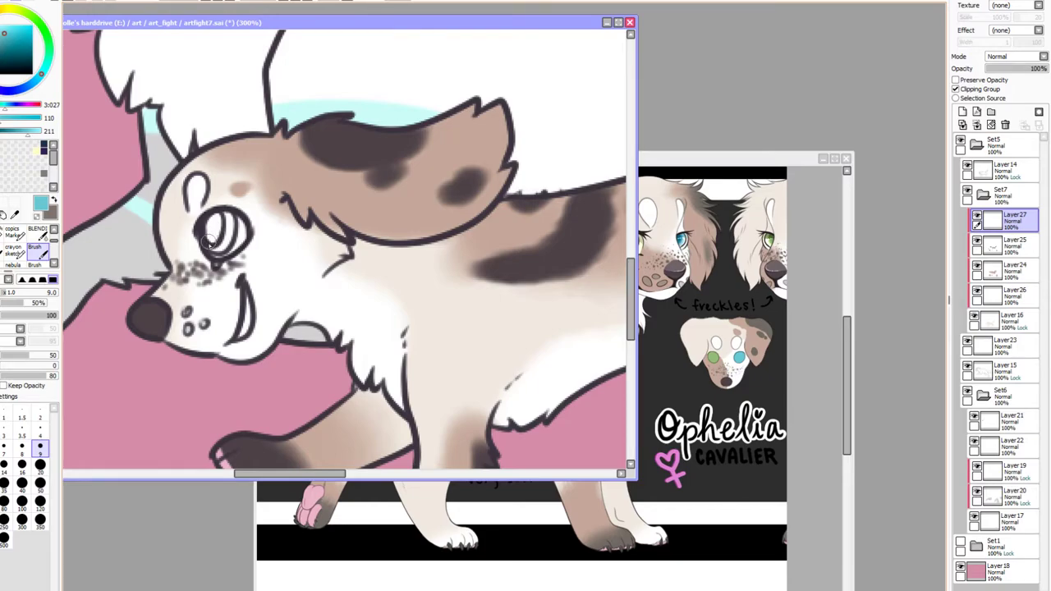
{"action": "mouse_move", "coordinate": [209, 241]}
{"action": "left_mouse_down"}
{"action": "mouse_move", "coordinate": [224, 249]}
{"action": "mouse_move", "coordinate": [233, 218]}
{"action": "left_mouse_up"}
Add a new layer clipped to the small dog's colours and paint its pupil black
{"action": "left_click", "coordinate": [962, 111]}
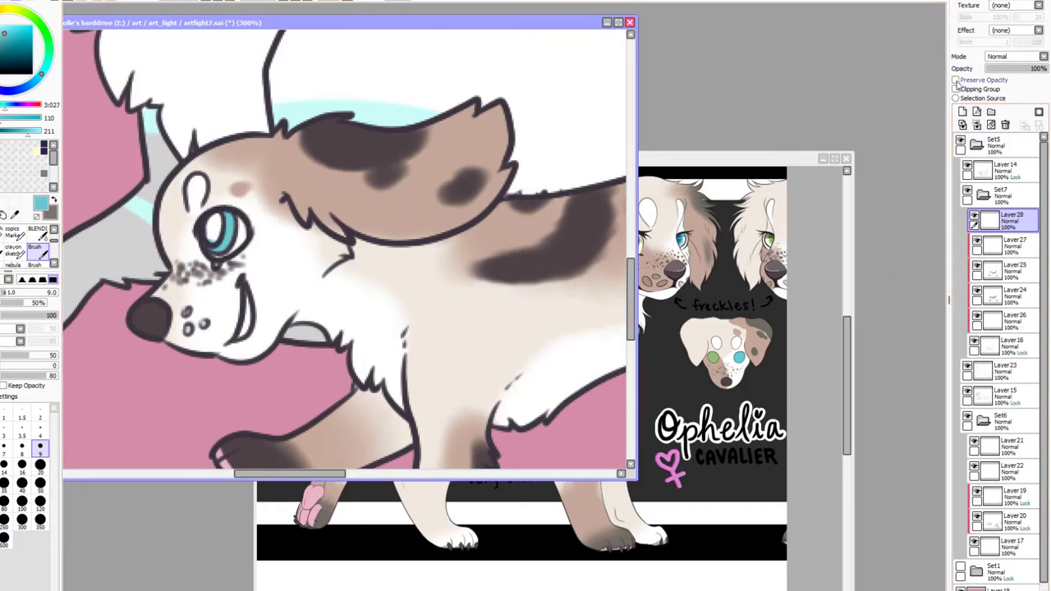
{"action": "left_click", "coordinate": [956, 89]}
{"action": "left_click", "coordinate": [180, 215], "text": "alt"}
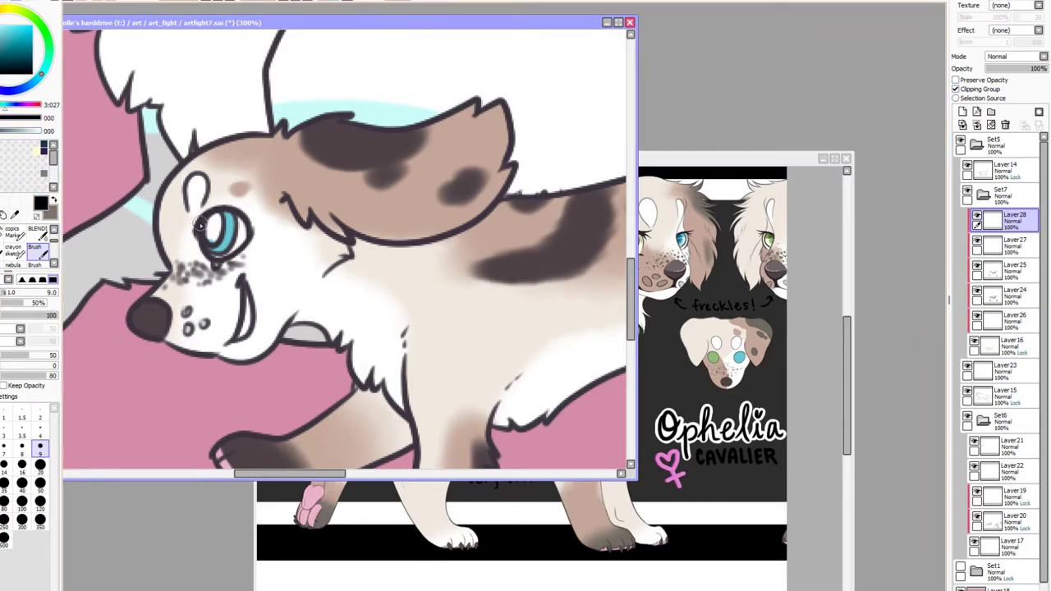
{"action": "mouse_move", "coordinate": [199, 225]}
{"action": "left_mouse_down"}
{"action": "mouse_move", "coordinate": [210, 238]}
{"action": "mouse_move", "coordinate": [215, 215]}
{"action": "mouse_move", "coordinate": [209, 232]}
{"action": "left_mouse_up"}
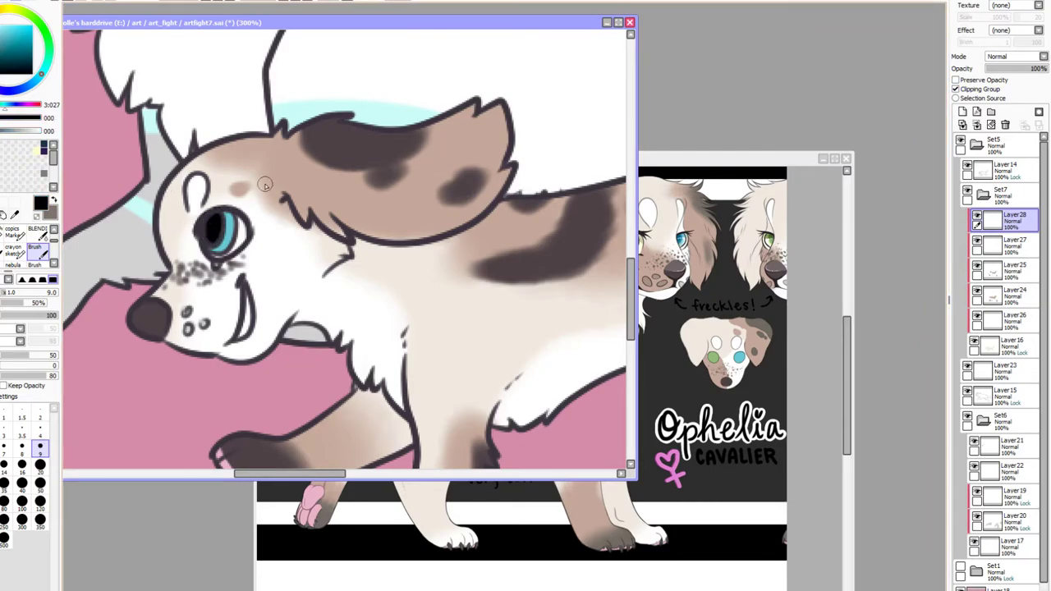
Add a new layer above the line art and dab a white highlight in the small dog's eye at brush size 4
{"action": "left_click", "coordinate": [1003, 170]}
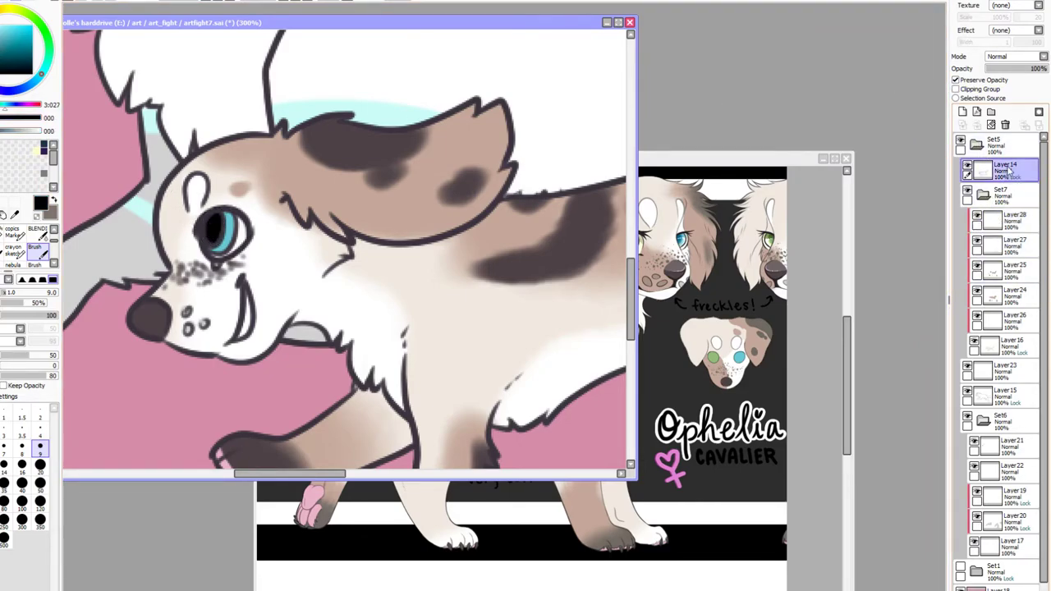
{"action": "left_click", "coordinate": [962, 112]}
{"action": "key", "text": "x"}
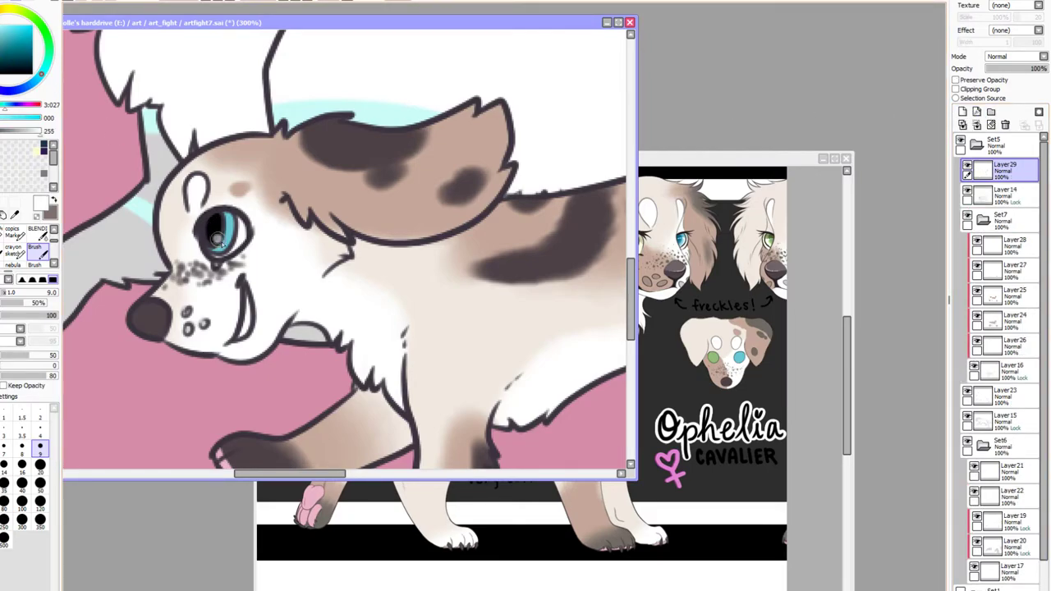
{"action": "left_click_drag", "start_coordinate": [217, 239], "coordinate": [220, 229]}
{"action": "left_click", "coordinate": [40, 423]}
{"action": "key", "text": "ctrl+z"}
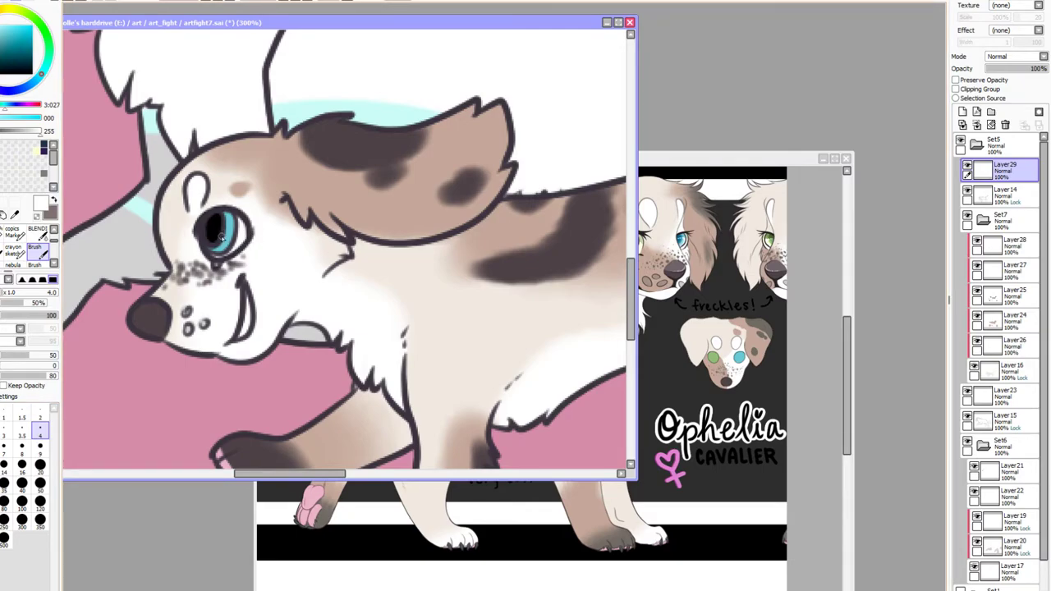
{"action": "left_click_drag", "start_coordinate": [220, 236], "coordinate": [221, 238]}
Select Layer26 among the small dog's marking layers and ready the Brush at size 20 with white
{"action": "left_click", "coordinate": [209, 2]}
{"action": "left_click", "coordinate": [209, 2]}
{"action": "left_click", "coordinate": [209, 2]}
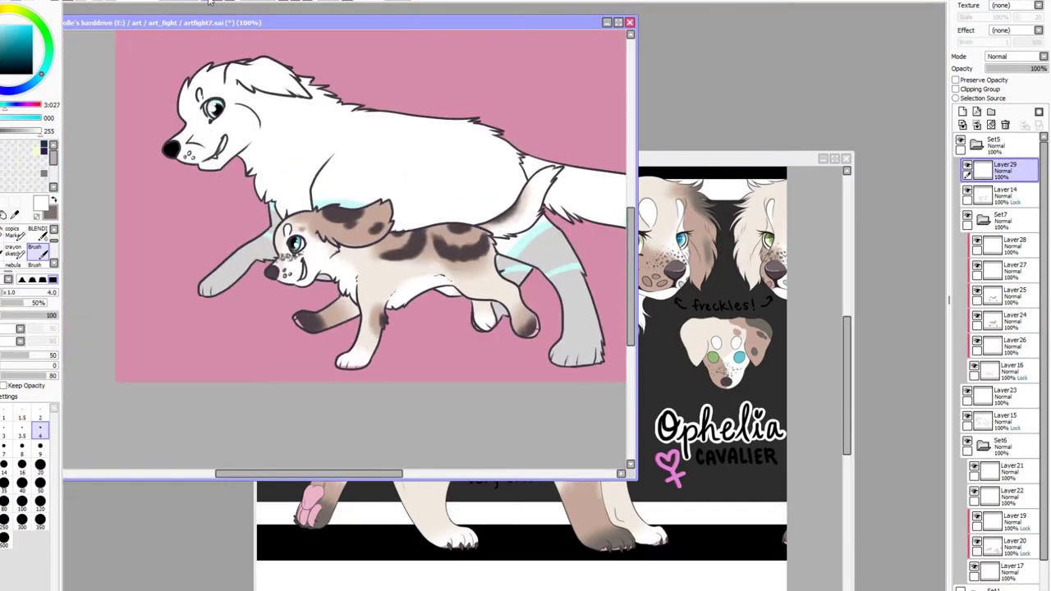
{"action": "left_click", "coordinate": [14, 214]}
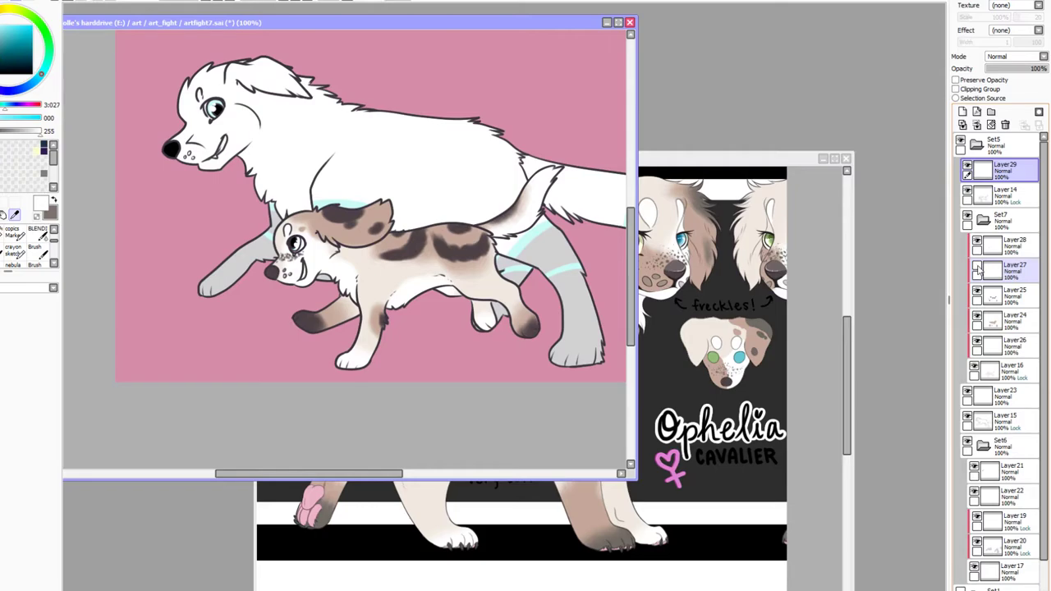
{"action": "left_click", "coordinate": [994, 345]}
{"action": "left_click_drag", "start_coordinate": [469, 408], "coordinate": [319, 415]}
{"action": "left_click", "coordinate": [13, 232]}
{"action": "left_click", "coordinate": [215, 2]}
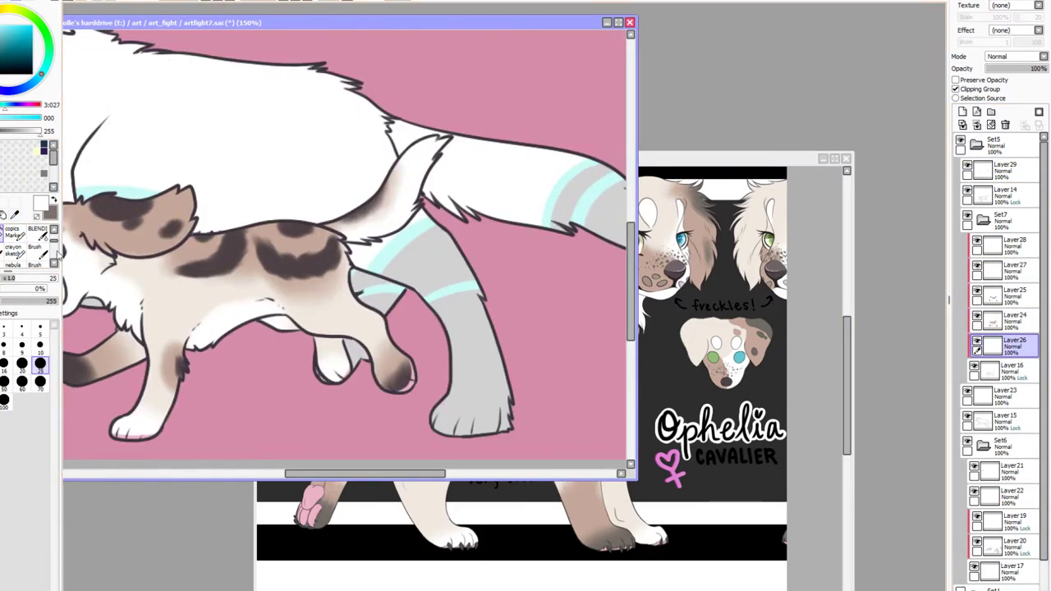
{"action": "left_click", "coordinate": [39, 253]}
{"action": "left_click", "coordinate": [39, 466]}
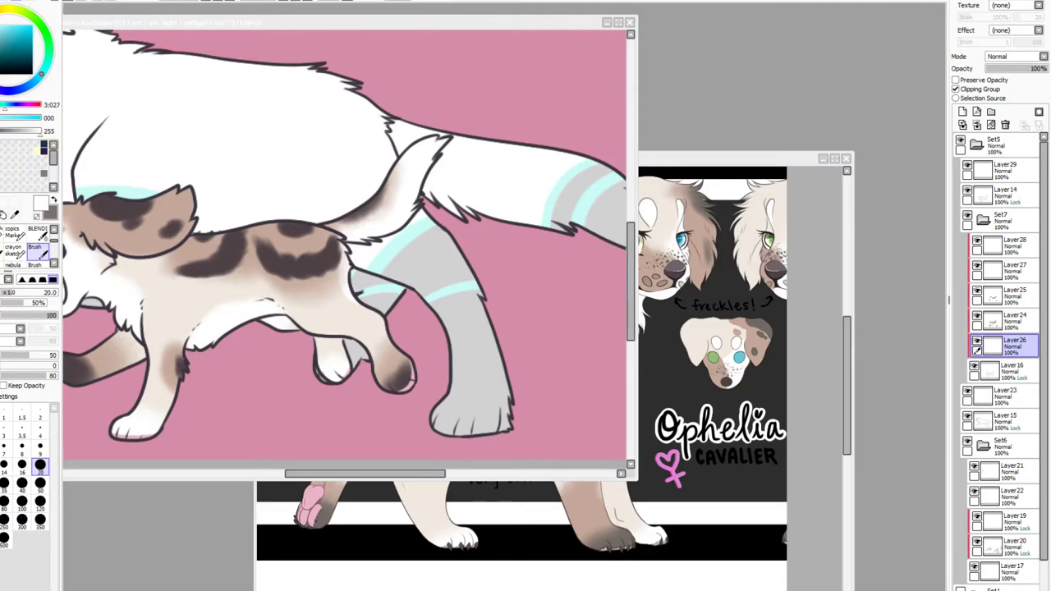
Check the whole picture with both dogs in view and save the drawing
{"action": "left_click", "coordinate": [209, 3]}
{"action": "left_click", "coordinate": [209, 4]}
{"action": "left_click", "coordinate": [209, 3]}
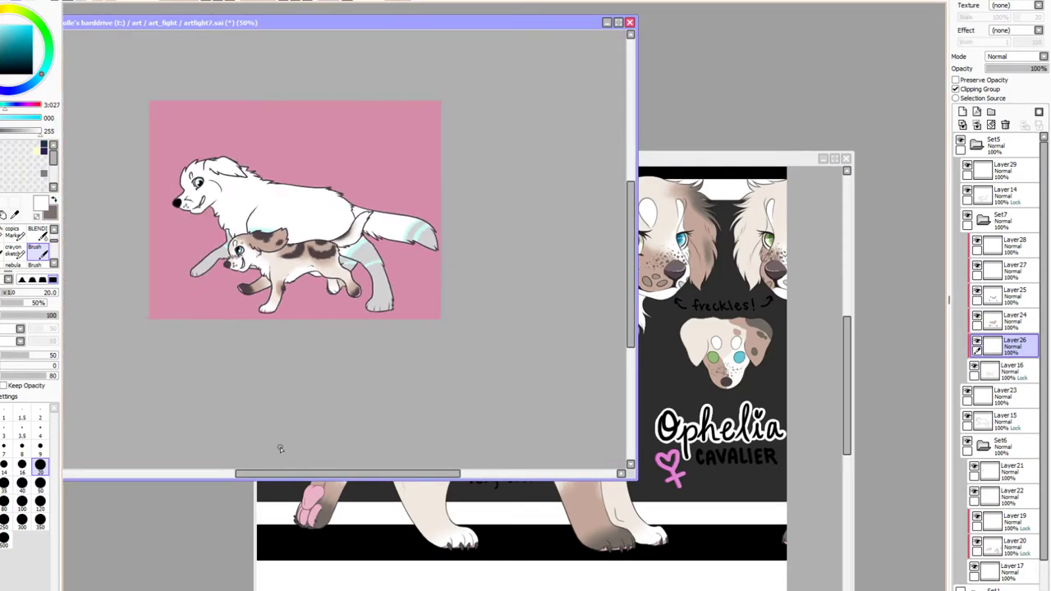
{"action": "left_click_drag", "start_coordinate": [277, 476], "coordinate": [242, 475]}
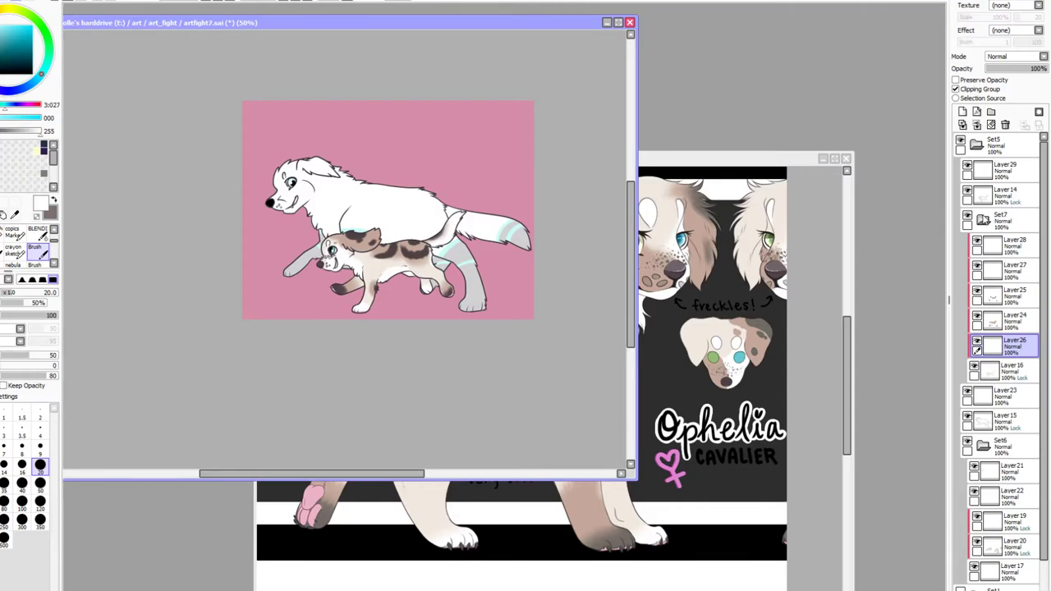
{"action": "key", "text": "ctrl+s"}
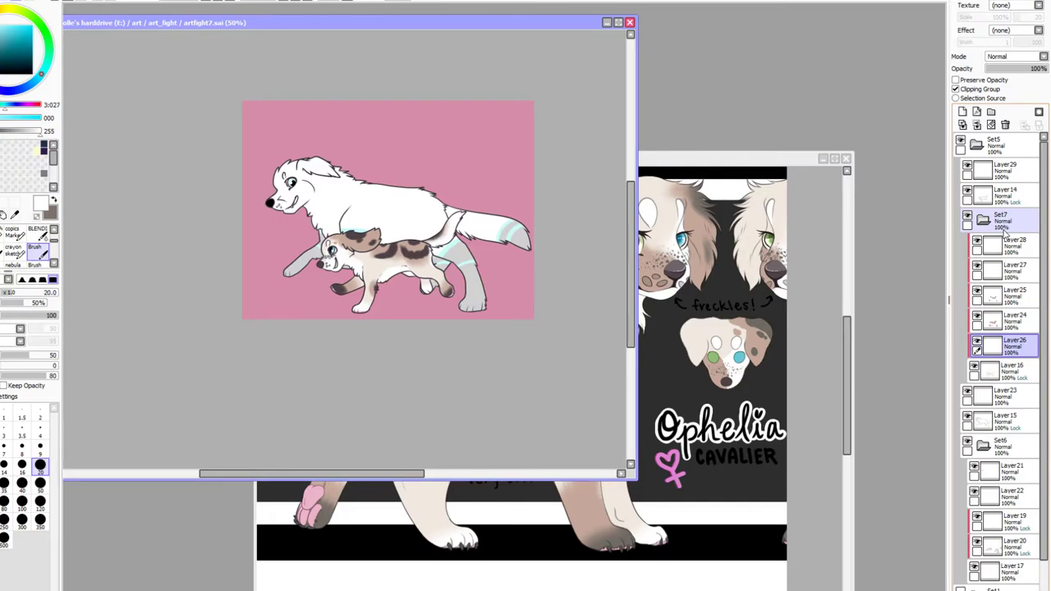
Transform the pink background on Layer18 into a smaller rectangle behind the dogs, leaving a white margin around it
{"action": "key", "text": "ctrl+t"}
{"action": "left_click", "coordinate": [21, 361]}
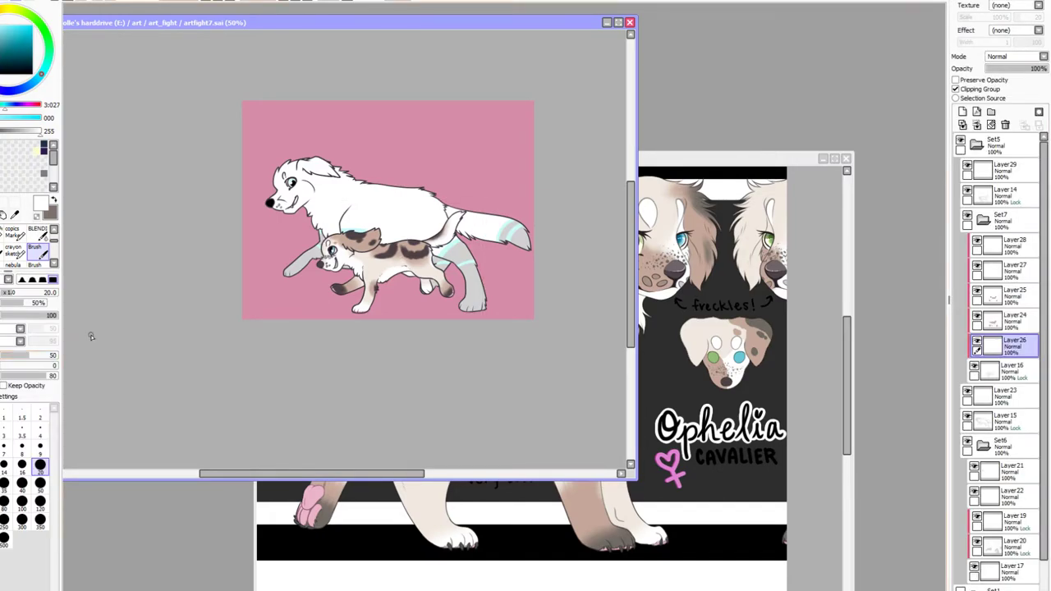
{"action": "left_click", "coordinate": [977, 144]}
{"action": "left_click", "coordinate": [997, 195]}
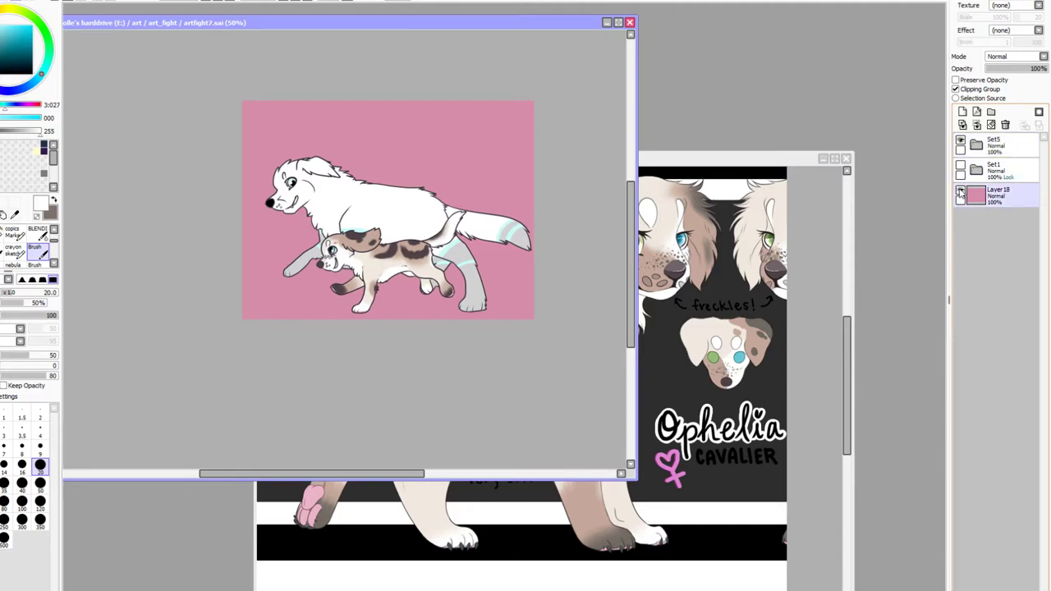
{"action": "key", "text": "ctrl+t"}
{"action": "left_click_drag", "start_coordinate": [532, 102], "coordinate": [476, 145]}
{"action": "left_click_drag", "start_coordinate": [360, 251], "coordinate": [416, 245]}
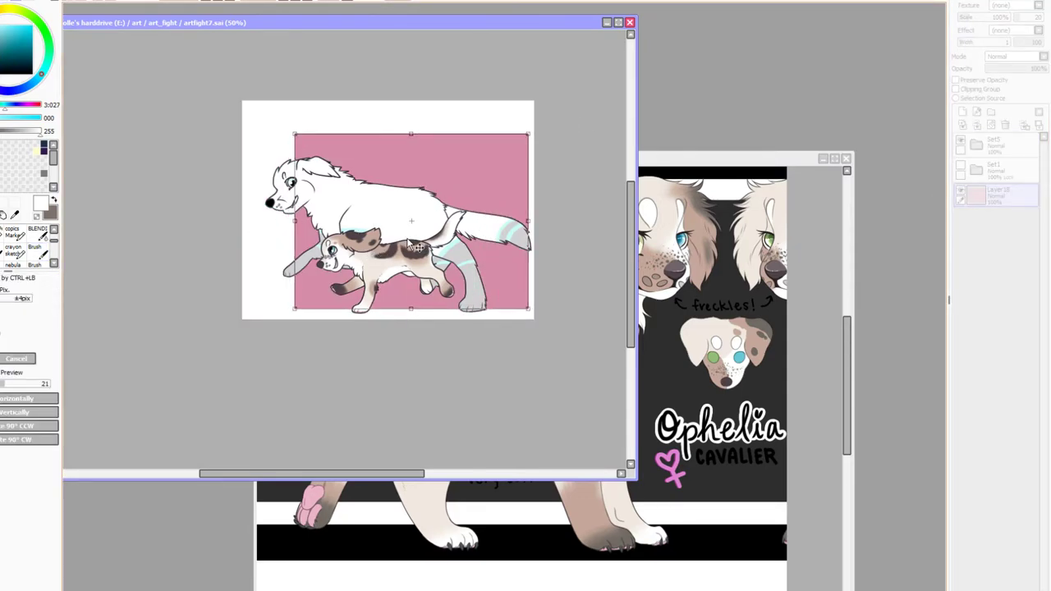
{"action": "left_click_drag", "start_coordinate": [524, 310], "coordinate": [498, 279]}
{"action": "left_click", "coordinate": [25, 332]}
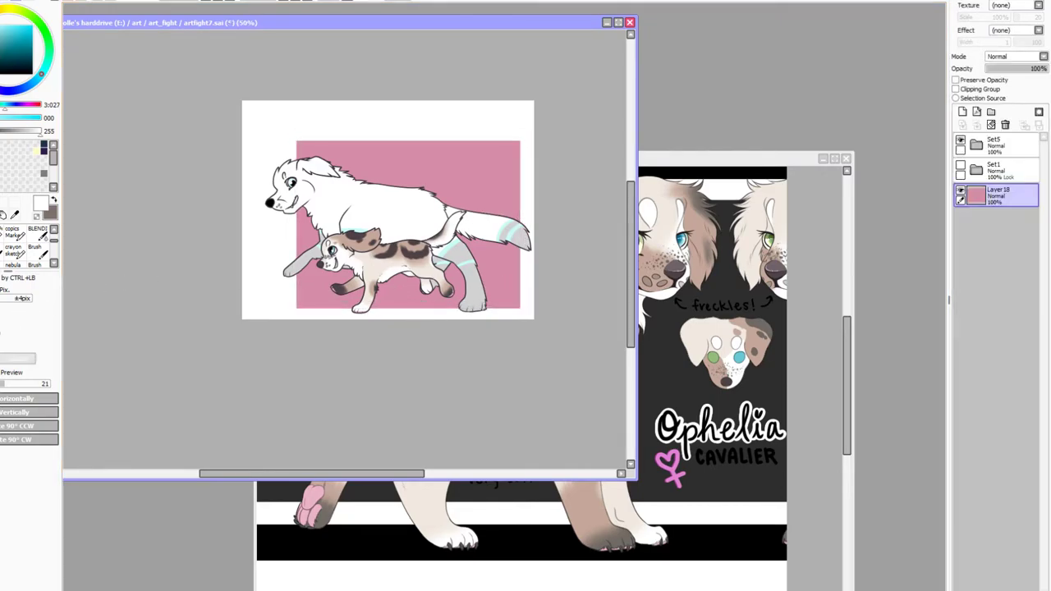
{"action": "left_click", "coordinate": [219, 4]}
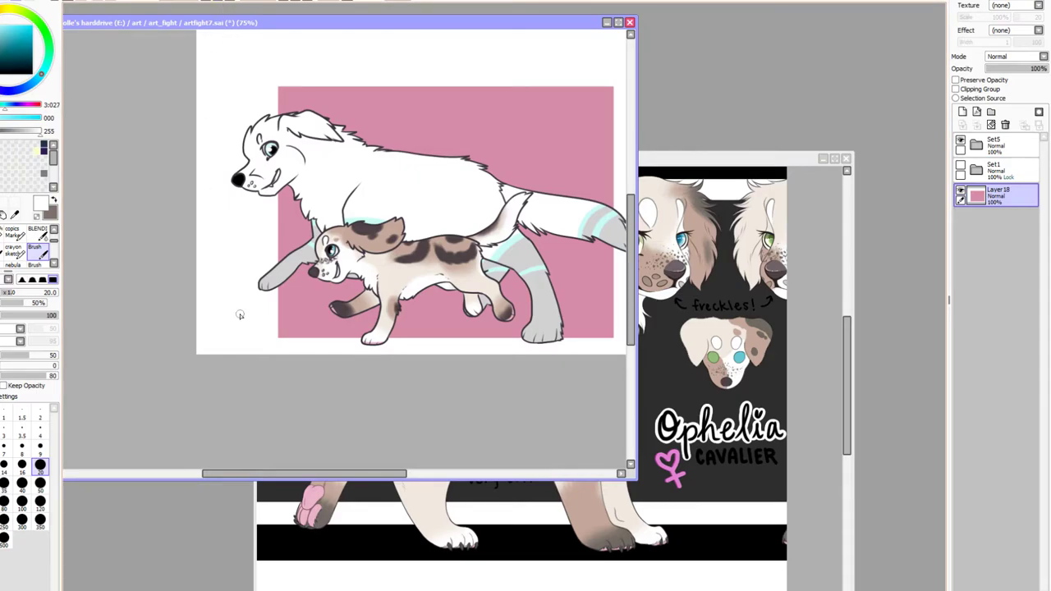
Lock the opacity of Layer18 and blend a pale pink into the upper background with the blending brush at size 350
{"action": "left_click_drag", "start_coordinate": [283, 475], "coordinate": [313, 478]}
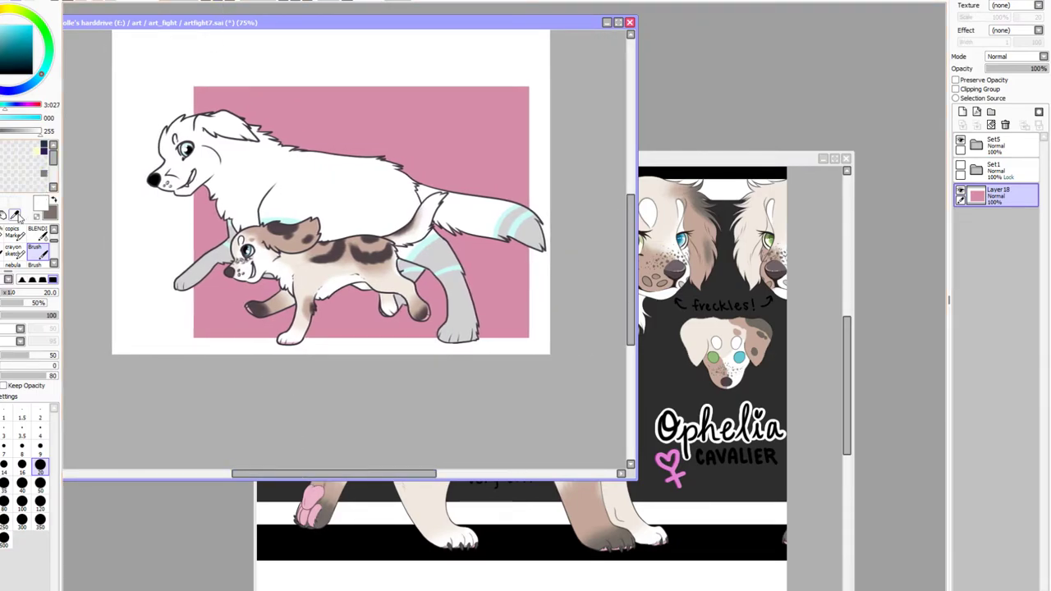
{"action": "left_click", "coordinate": [14, 215]}
{"action": "left_click", "coordinate": [313, 120]}
{"action": "left_click", "coordinate": [4, 26]}
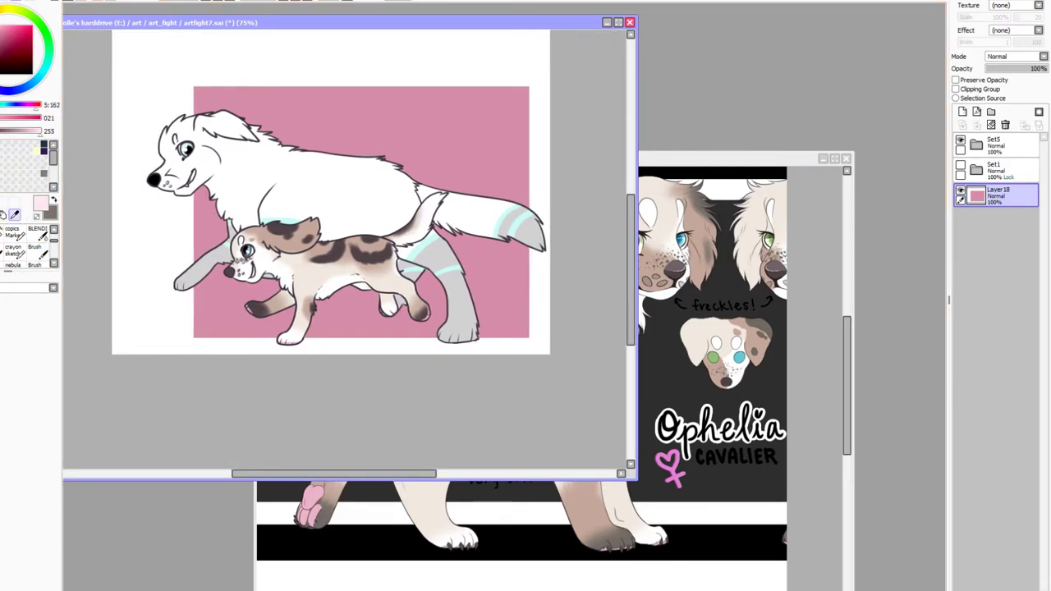
{"action": "left_click", "coordinate": [956, 79]}
{"action": "left_click", "coordinate": [37, 232]}
{"action": "left_click", "coordinate": [40, 532]}
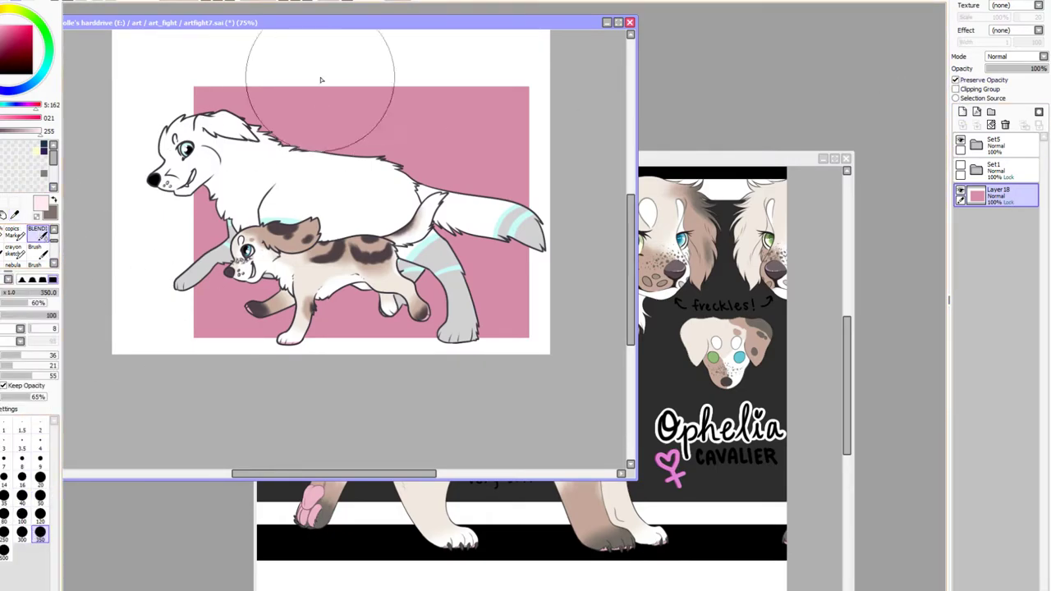
{"action": "mouse_move", "coordinate": [317, 71]}
{"action": "left_mouse_down"}
{"action": "mouse_move", "coordinate": [160, 76]}
{"action": "mouse_move", "coordinate": [639, 105]}
{"action": "mouse_move", "coordinate": [185, 89]}
{"action": "mouse_move", "coordinate": [228, 132]}
{"action": "mouse_move", "coordinate": [292, 157]}
{"action": "mouse_move", "coordinate": [546, 192]}
{"action": "mouse_move", "coordinate": [602, 214]}
{"action": "mouse_move", "coordinate": [124, 198]}
{"action": "mouse_move", "coordinate": [211, 161]}
{"action": "mouse_move", "coordinate": [427, 129]}
{"action": "mouse_move", "coordinate": [593, 157]}
{"action": "mouse_move", "coordinate": [528, 113]}
{"action": "mouse_move", "coordinate": [303, 95]}
{"action": "mouse_move", "coordinate": [164, 98]}
{"action": "mouse_move", "coordinate": [282, 91]}
{"action": "mouse_move", "coordinate": [606, 134]}
{"action": "mouse_move", "coordinate": [398, 157]}
{"action": "left_mouse_up"}
{"action": "left_click", "coordinate": [963, 112]}
{"action": "left_click", "coordinate": [956, 89]}
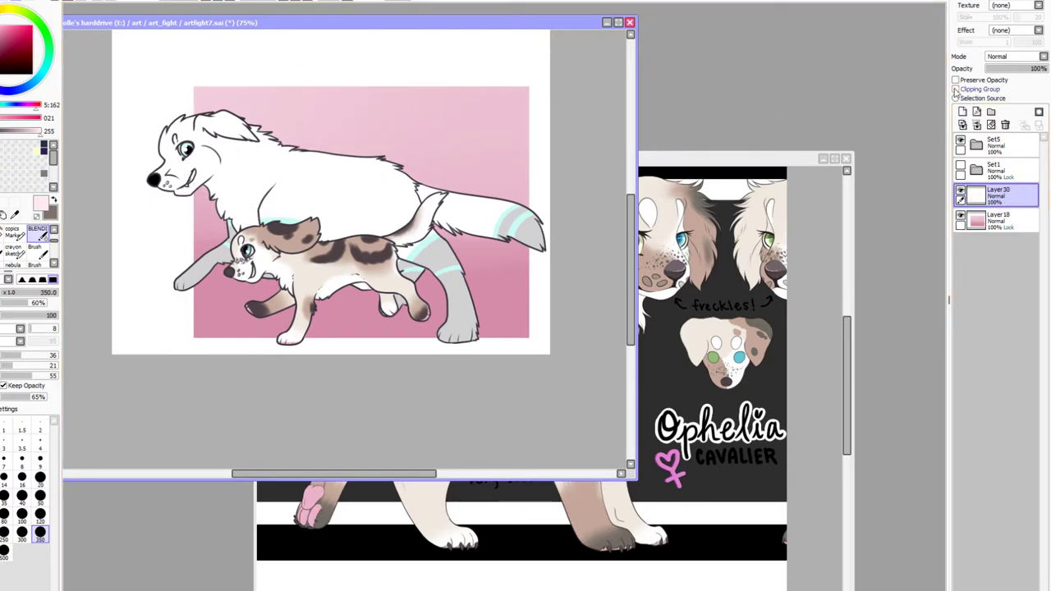
{"action": "left_click", "coordinate": [6, 71]}
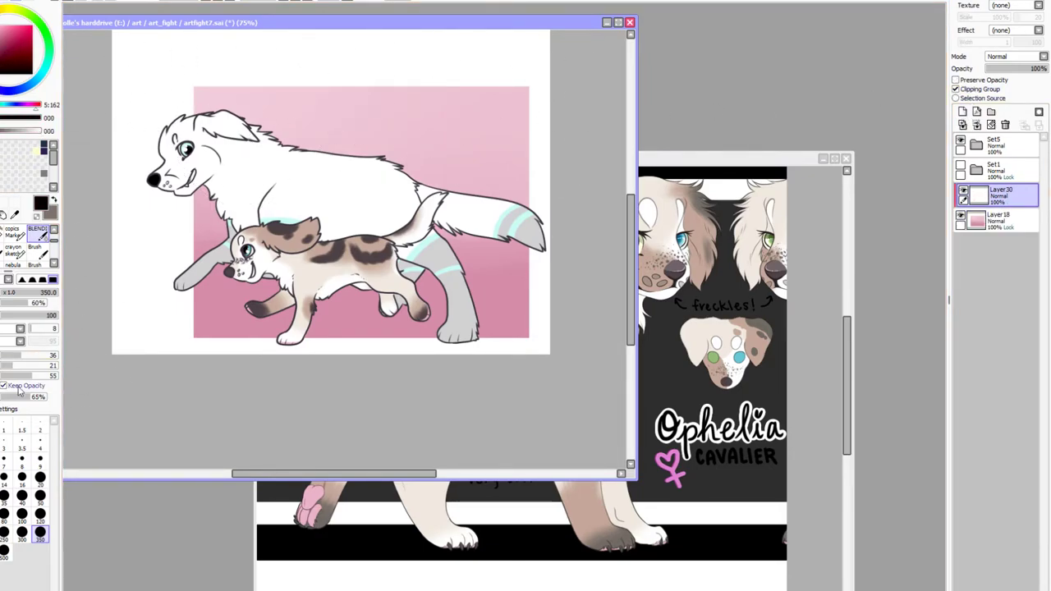
{"action": "left_click", "coordinate": [39, 458]}
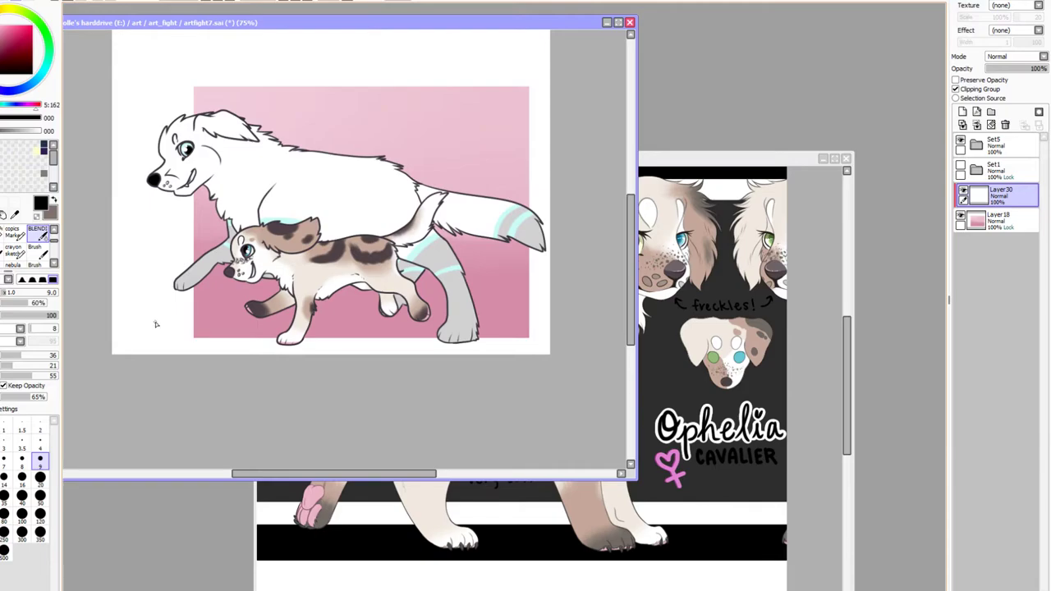
{"action": "key", "text": "b"}
{"action": "left_click_drag", "start_coordinate": [201, 337], "coordinate": [243, 301]}
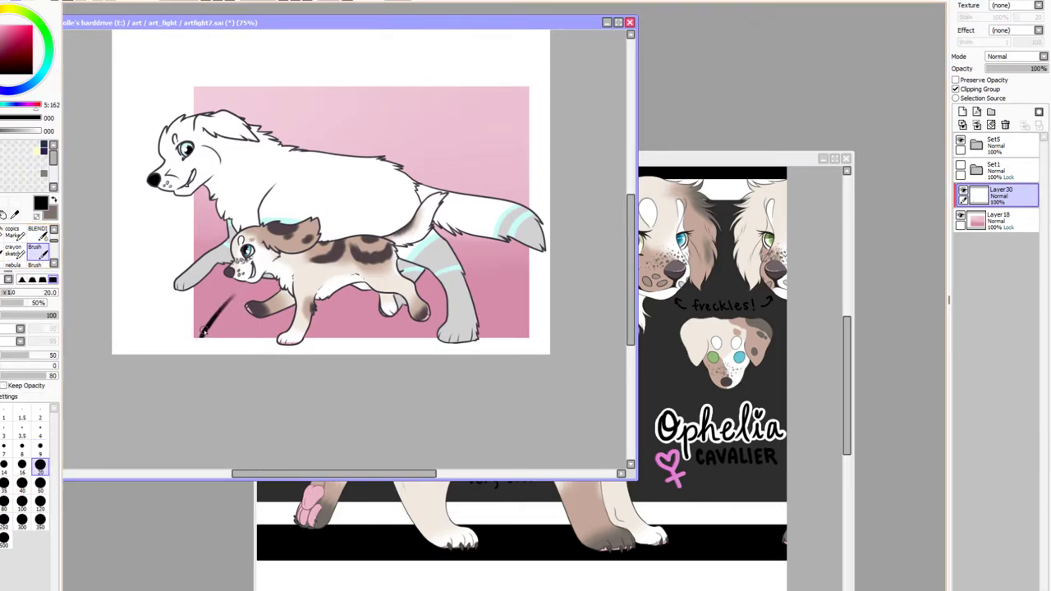
{"action": "key", "text": "ctrl+z"}
{"action": "mouse_move", "coordinate": [199, 335]}
{"action": "left_mouse_down"}
{"action": "mouse_move", "coordinate": [199, 308]}
{"action": "mouse_move", "coordinate": [227, 309]}
{"action": "mouse_move", "coordinate": [223, 321]}
{"action": "left_mouse_up"}
{"action": "mouse_move", "coordinate": [204, 337]}
{"action": "left_mouse_down"}
{"action": "mouse_move", "coordinate": [224, 329]}
{"action": "mouse_move", "coordinate": [187, 325]}
{"action": "left_mouse_up"}
{"action": "left_click_drag", "start_coordinate": [202, 336], "coordinate": [187, 328]}
{"action": "left_click", "coordinate": [39, 482]}
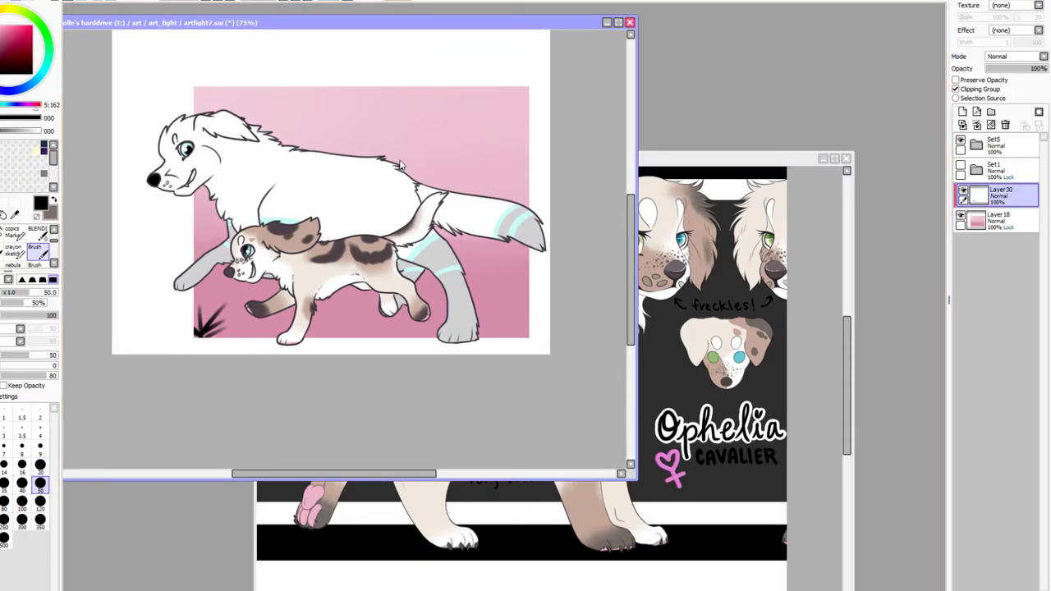
{"action": "left_click", "coordinate": [40, 464]}
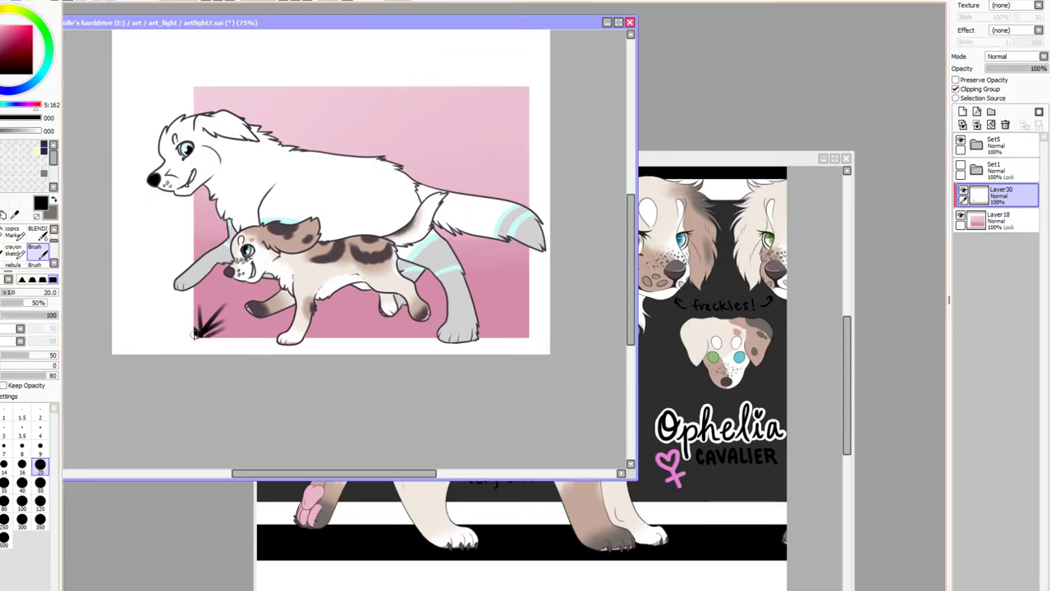
{"action": "mouse_move", "coordinate": [197, 337]}
{"action": "left_mouse_down"}
{"action": "mouse_move", "coordinate": [221, 306]}
{"action": "mouse_move", "coordinate": [207, 339]}
{"action": "mouse_move", "coordinate": [244, 328]}
{"action": "left_mouse_up"}
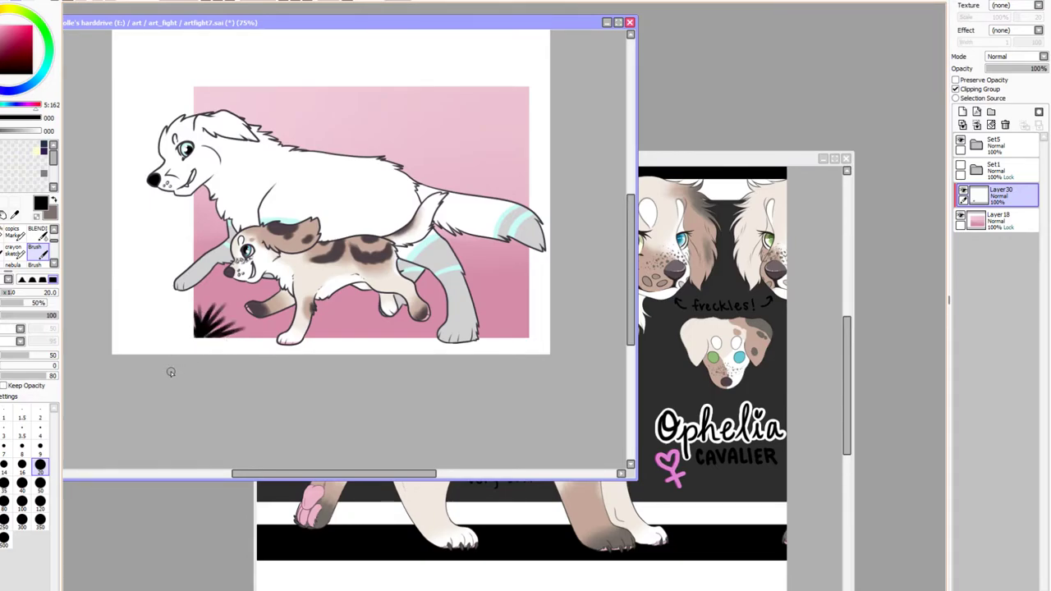
{"action": "left_click", "coordinate": [1005, 124]}
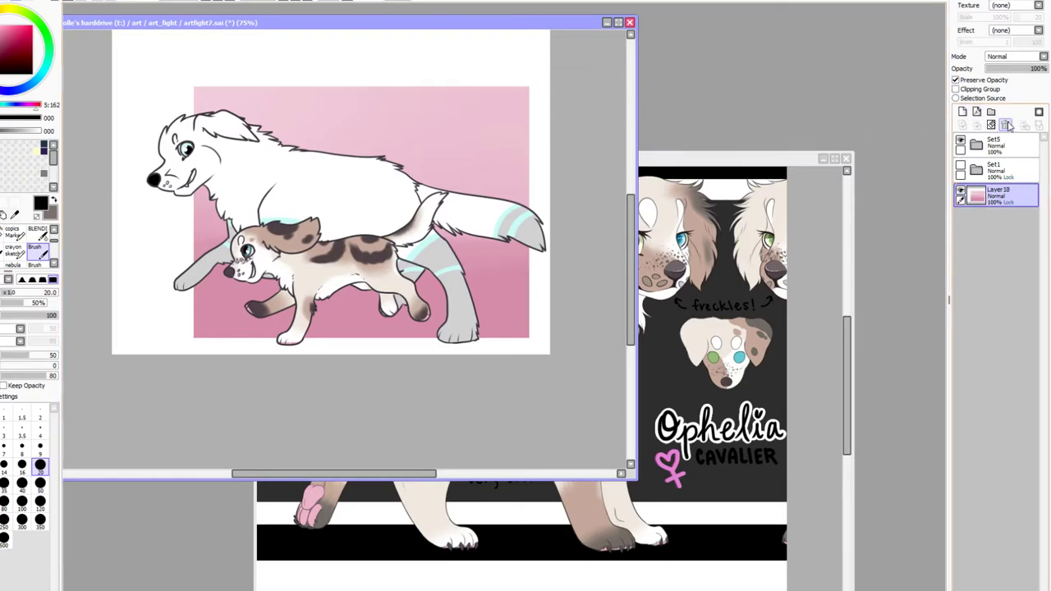
Add a new layer above the pink background and draw thin black grass blades along its lower edge at brush size 4
{"action": "left_click", "coordinate": [963, 112]}
{"action": "left_click", "coordinate": [40, 428]}
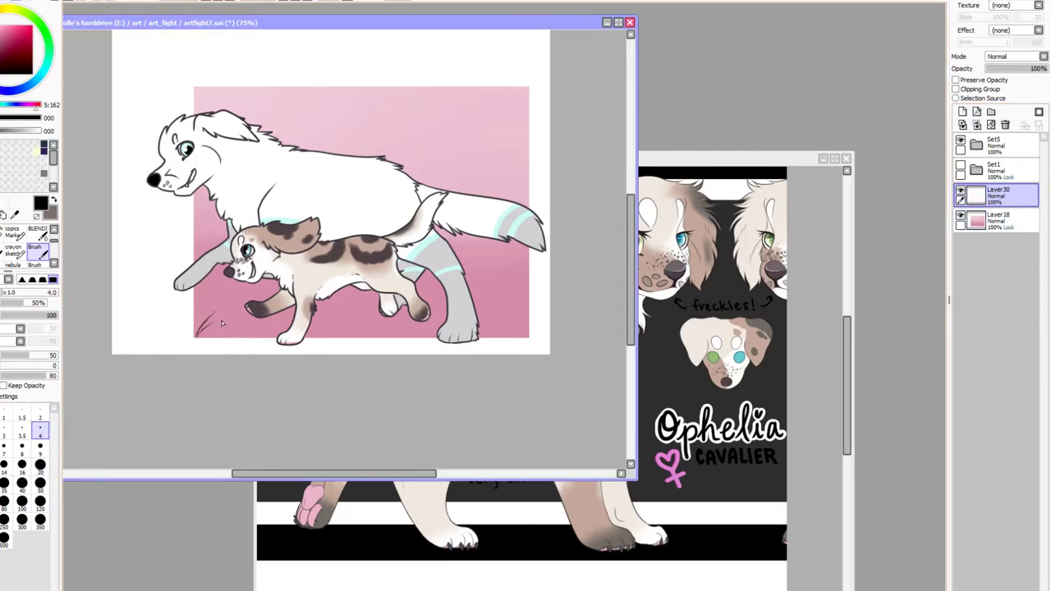
{"action": "mouse_move", "coordinate": [196, 336]}
{"action": "left_mouse_down"}
{"action": "mouse_move", "coordinate": [198, 314]}
{"action": "mouse_move", "coordinate": [336, 327]}
{"action": "left_mouse_up"}
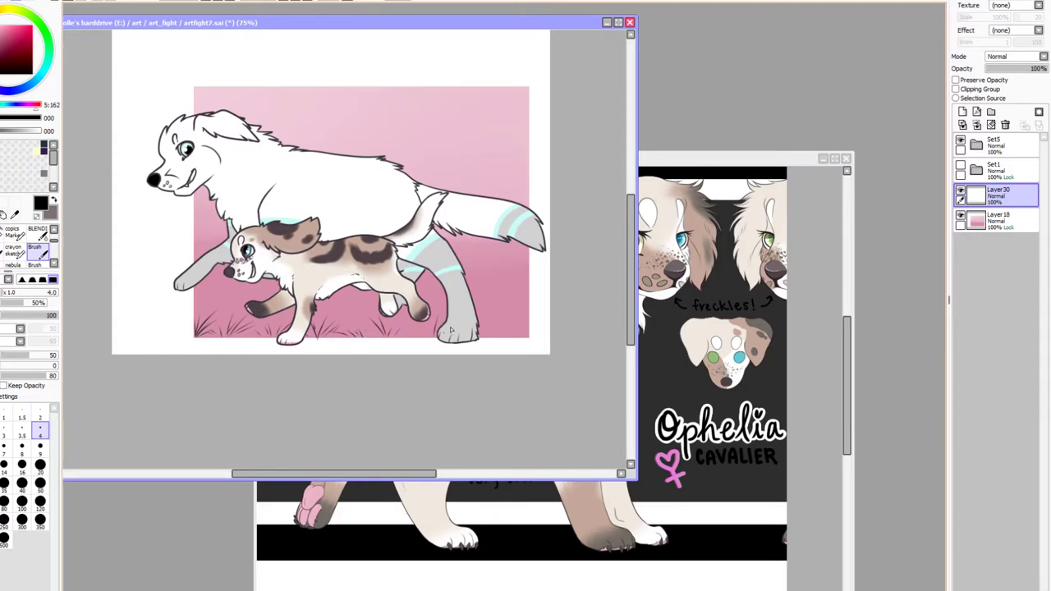
{"action": "left_click_drag", "start_coordinate": [486, 339], "coordinate": [498, 318]}
Add another layer directly above Layer18, fill it with more thin black grass, and set its opacity to 48%
{"action": "left_click", "coordinate": [994, 220]}
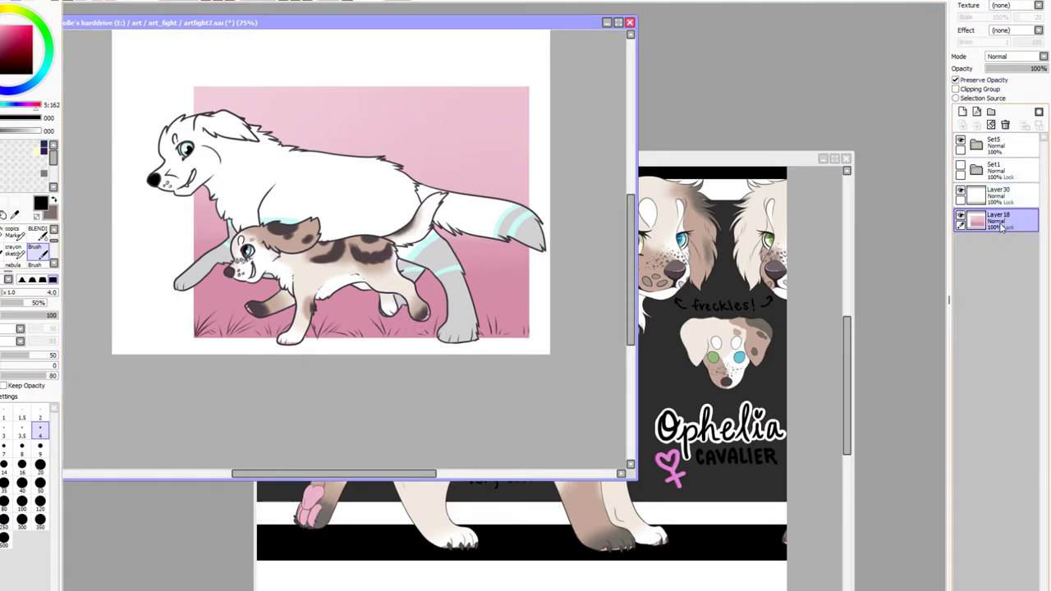
{"action": "left_click", "coordinate": [962, 111]}
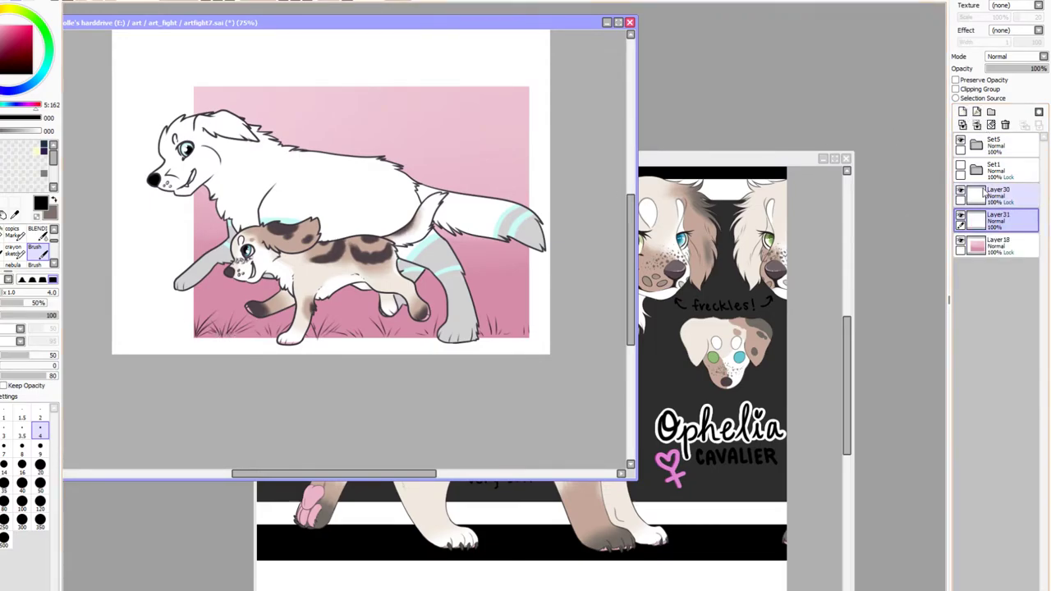
{"action": "left_click_drag", "start_coordinate": [1029, 69], "coordinate": [1016, 69]}
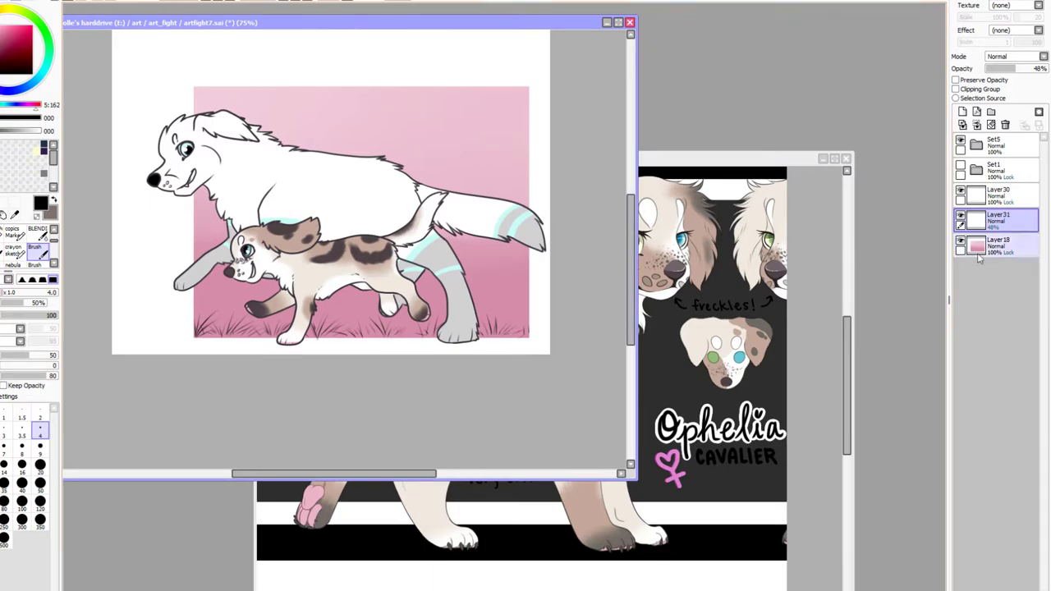
Paint a dark ground strip along the bottom of Layer18 at size 50 and soften it with the blending brush at size 120
{"action": "left_click", "coordinate": [997, 245]}
{"action": "left_click", "coordinate": [40, 482]}
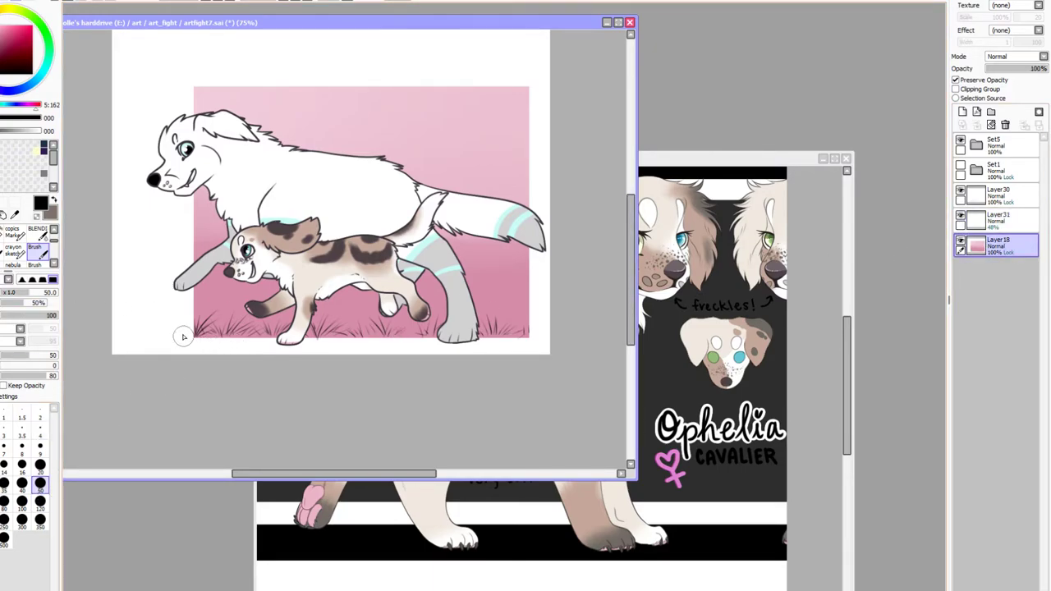
{"action": "mouse_move", "coordinate": [184, 337]}
{"action": "left_mouse_down"}
{"action": "mouse_move", "coordinate": [500, 339]}
{"action": "mouse_move", "coordinate": [169, 328]}
{"action": "mouse_move", "coordinate": [525, 328]}
{"action": "left_mouse_up"}
{"action": "left_click", "coordinate": [38, 264]}
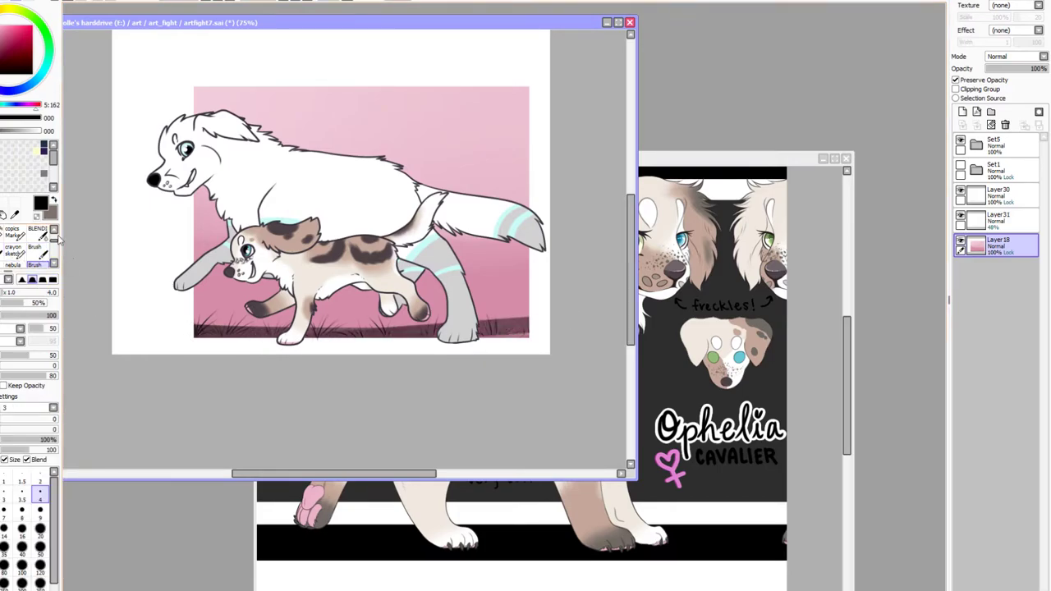
{"action": "left_click", "coordinate": [38, 230]}
{"action": "left_click", "coordinate": [40, 495]}
{"action": "left_click", "coordinate": [40, 514]}
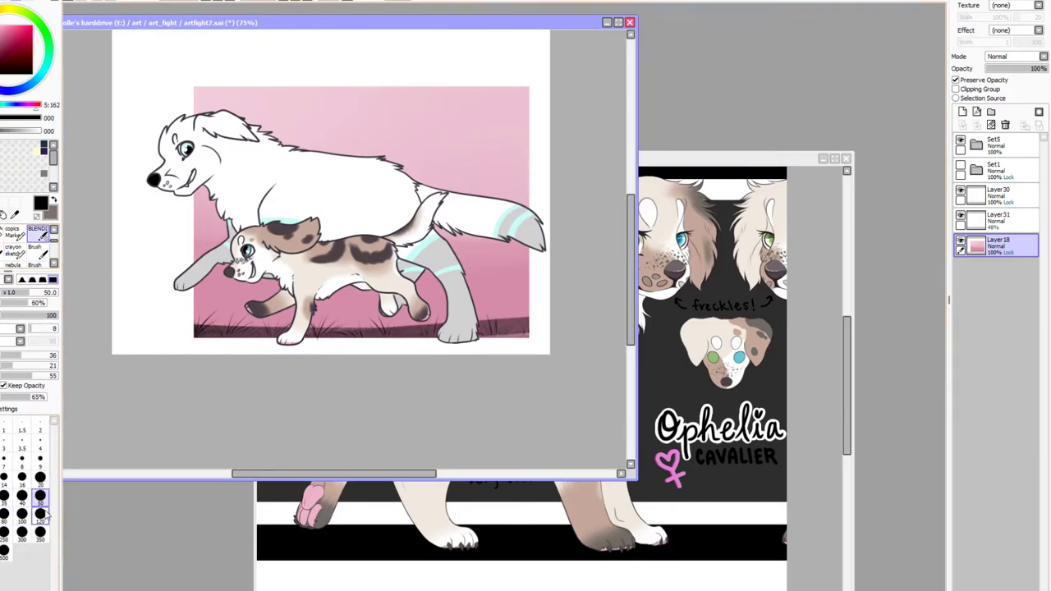
{"action": "mouse_move", "coordinate": [293, 345]}
{"action": "left_mouse_down"}
{"action": "mouse_move", "coordinate": [576, 334]}
{"action": "mouse_move", "coordinate": [216, 304]}
{"action": "mouse_move", "coordinate": [244, 319]}
{"action": "mouse_move", "coordinate": [182, 324]}
{"action": "mouse_move", "coordinate": [313, 334]}
{"action": "mouse_move", "coordinate": [224, 359]}
{"action": "left_mouse_up"}
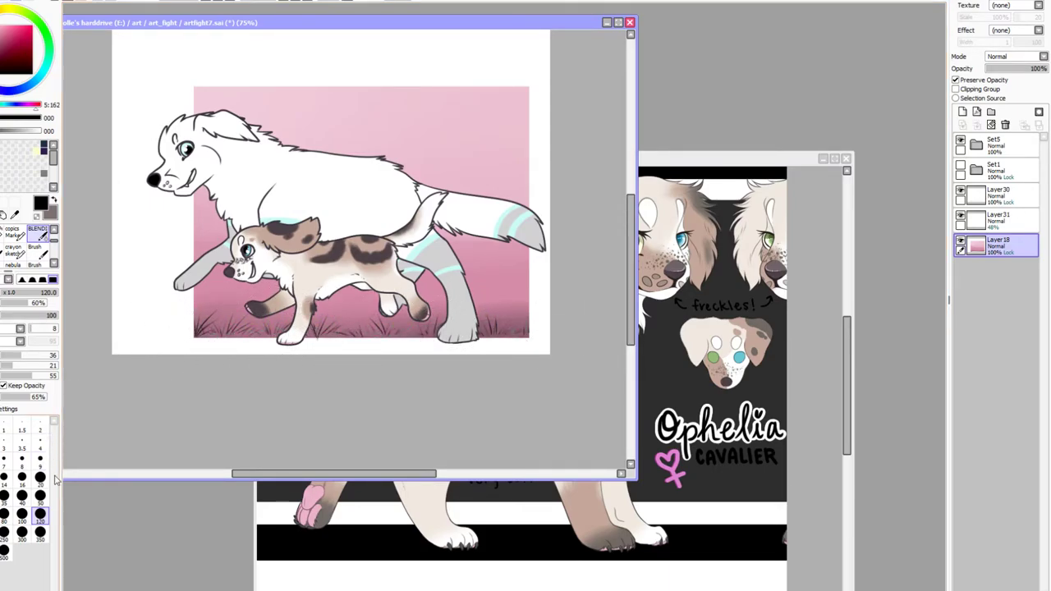
Paint soft dark mounds along the ground on Layer18 at brush size 50 and add fine grass blades above them at size 4
{"action": "left_click", "coordinate": [34, 247]}
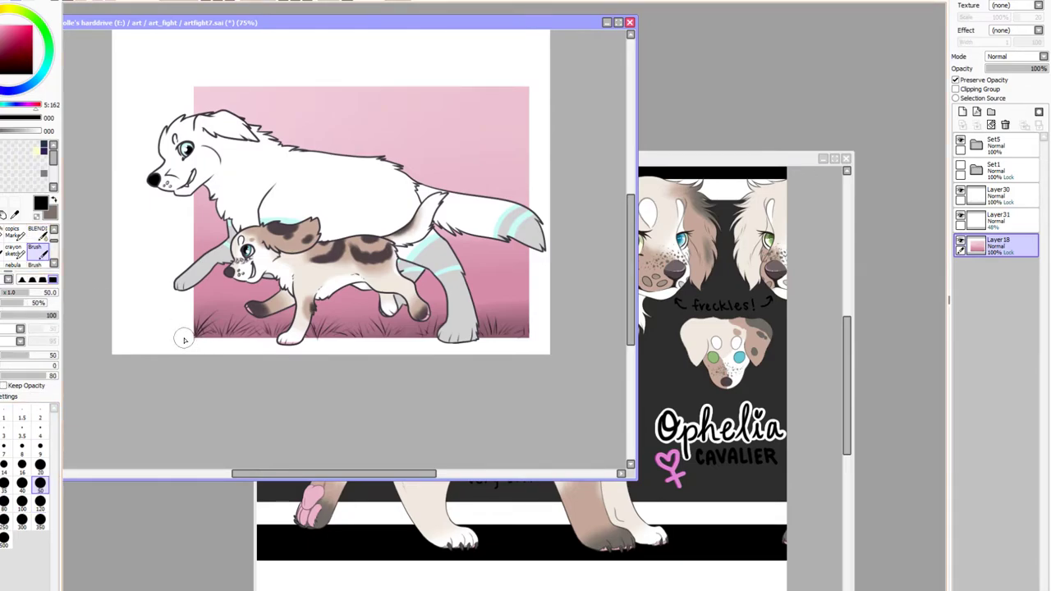
{"action": "mouse_move", "coordinate": [184, 338]}
{"action": "left_mouse_down"}
{"action": "mouse_move", "coordinate": [244, 345]}
{"action": "mouse_move", "coordinate": [194, 327]}
{"action": "mouse_move", "coordinate": [252, 332]}
{"action": "mouse_move", "coordinate": [225, 325]}
{"action": "mouse_move", "coordinate": [258, 324]}
{"action": "mouse_move", "coordinate": [212, 309]}
{"action": "mouse_move", "coordinate": [200, 312]}
{"action": "mouse_move", "coordinate": [334, 326]}
{"action": "mouse_move", "coordinate": [331, 335]}
{"action": "mouse_move", "coordinate": [326, 316]}
{"action": "mouse_move", "coordinate": [370, 312]}
{"action": "mouse_move", "coordinate": [371, 330]}
{"action": "mouse_move", "coordinate": [334, 319]}
{"action": "mouse_move", "coordinate": [268, 325]}
{"action": "mouse_move", "coordinate": [333, 333]}
{"action": "mouse_move", "coordinate": [363, 312]}
{"action": "mouse_move", "coordinate": [380, 321]}
{"action": "mouse_move", "coordinate": [348, 329]}
{"action": "mouse_move", "coordinate": [468, 316]}
{"action": "mouse_move", "coordinate": [487, 327]}
{"action": "mouse_move", "coordinate": [466, 317]}
{"action": "mouse_move", "coordinate": [521, 310]}
{"action": "left_mouse_up"}
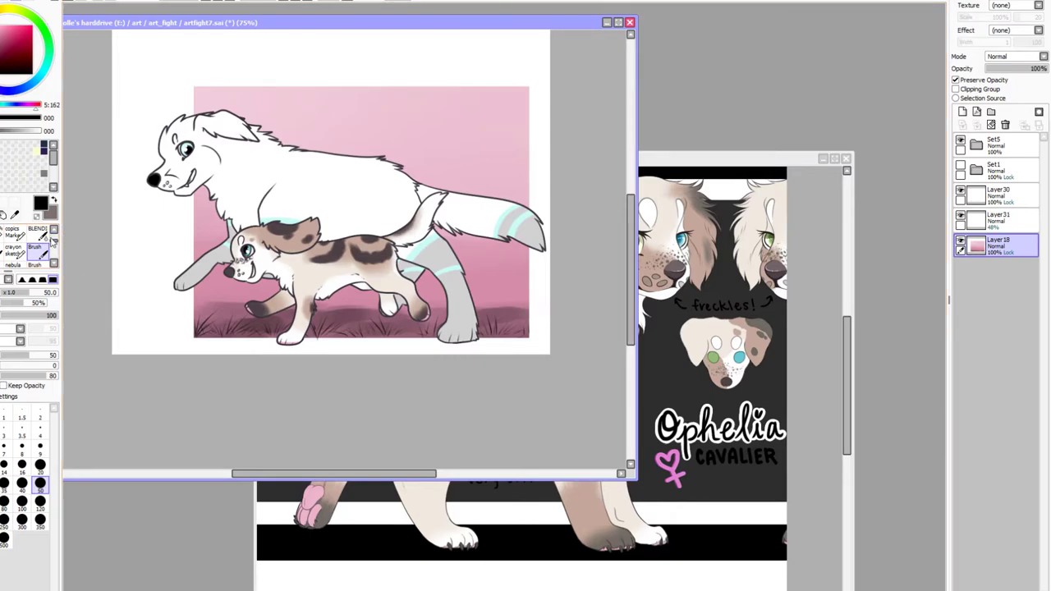
{"action": "left_click", "coordinate": [40, 427]}
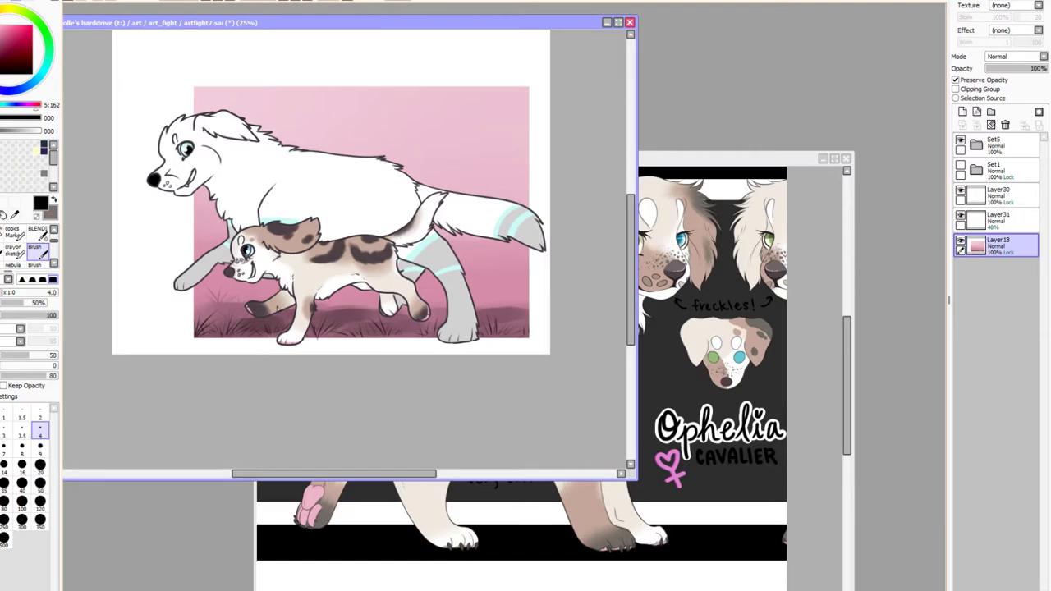
Hide the dogs' Set5 folder and sample the background's mid pink for the Brush
{"action": "left_click", "coordinate": [961, 141]}
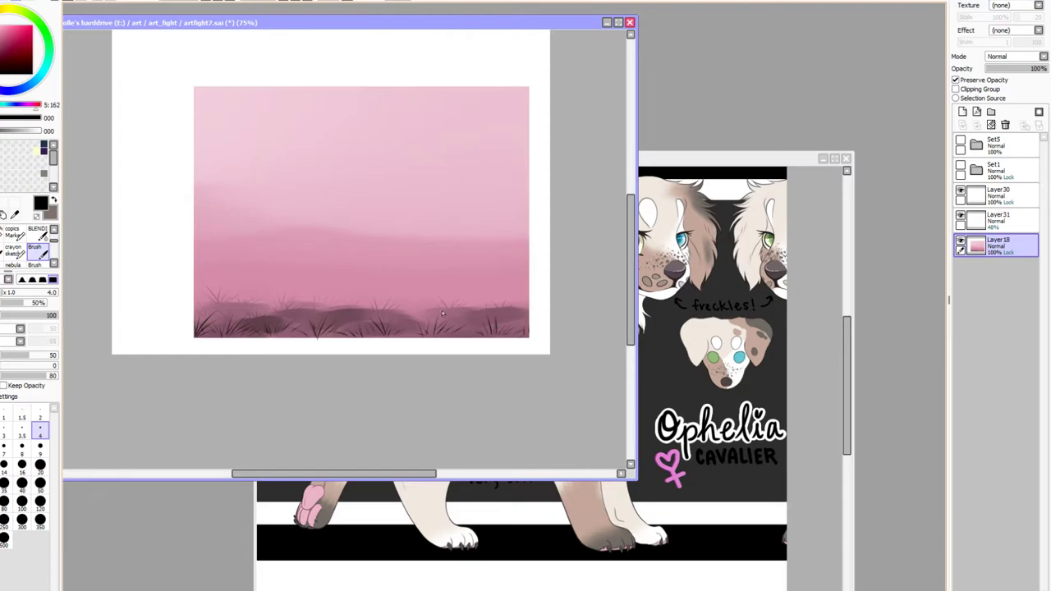
{"action": "left_click", "coordinate": [54, 199]}
{"action": "left_click", "coordinate": [14, 214]}
{"action": "left_click", "coordinate": [266, 277]}
{"action": "left_click", "coordinate": [35, 248]}
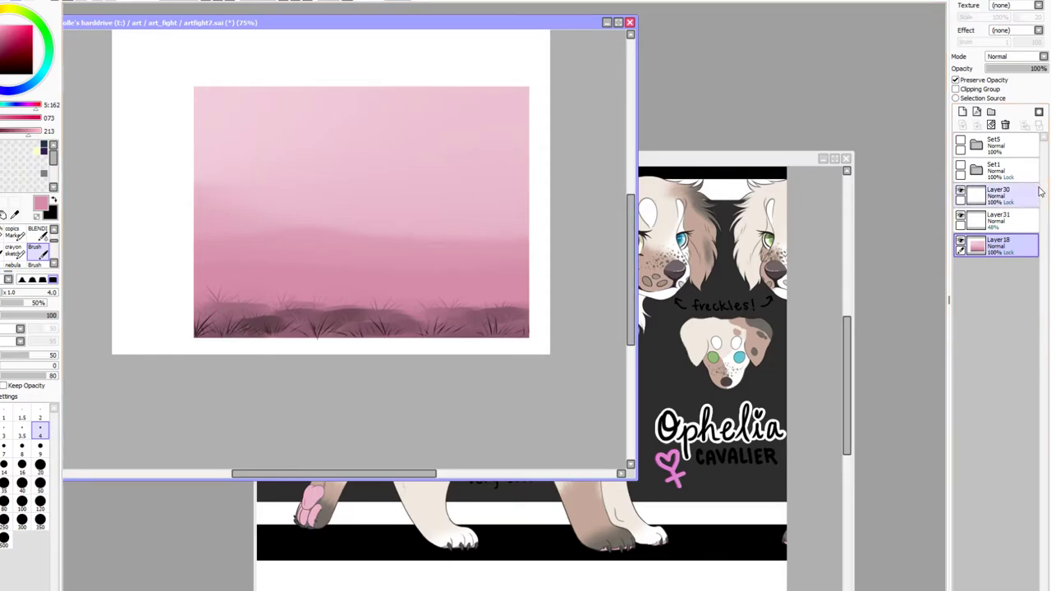
Clip the two grass layers, Layer31 and Layer30, to the pink background layer
{"action": "left_click", "coordinate": [1000, 220]}
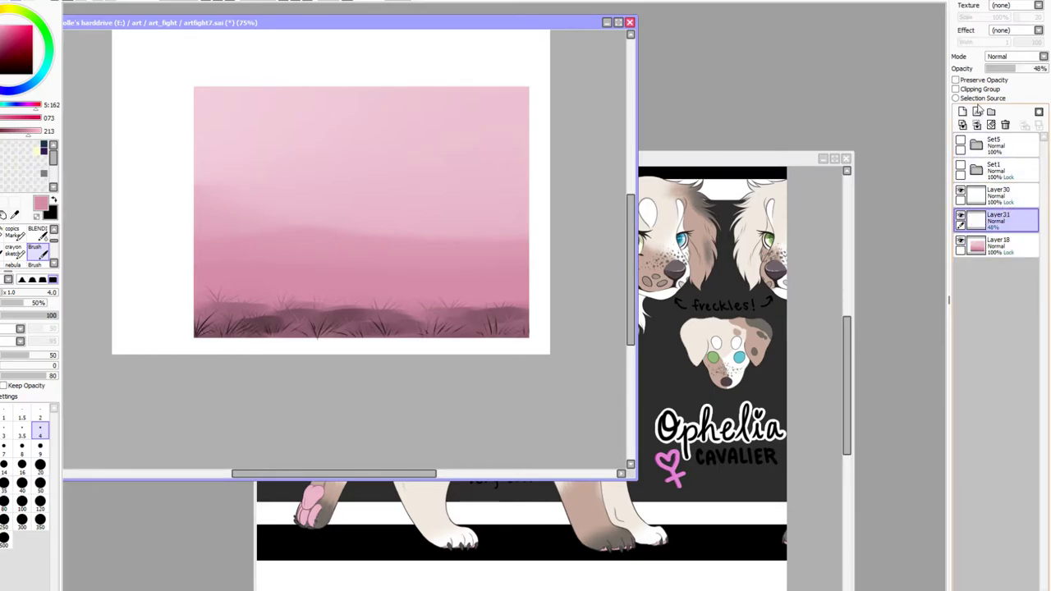
{"action": "left_click", "coordinate": [956, 90]}
{"action": "left_click", "coordinate": [1011, 197]}
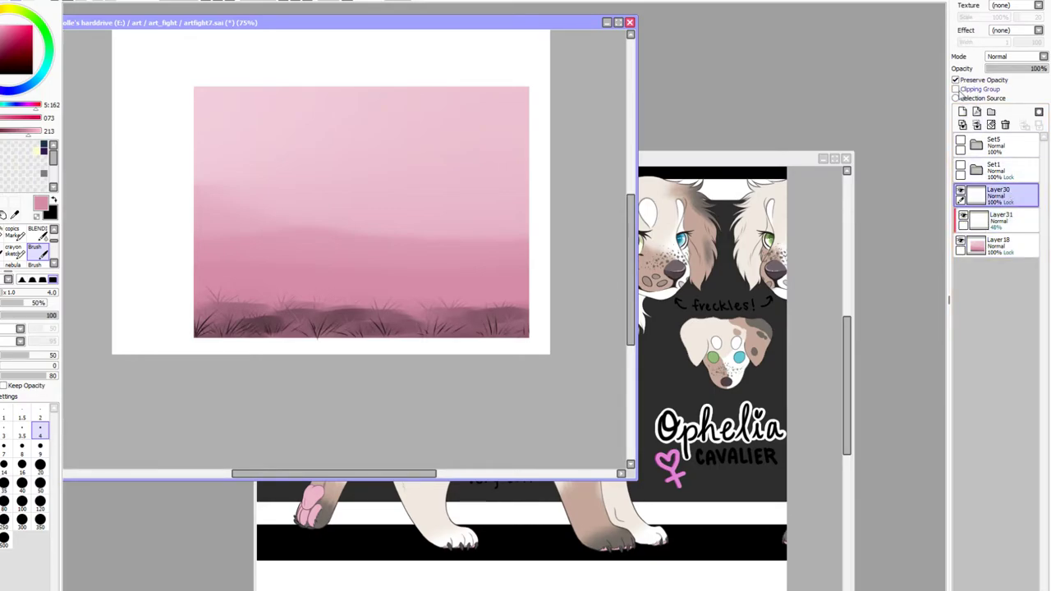
{"action": "left_click", "coordinate": [956, 90]}
Add a new layer above the clipped grass and draw bold black grass blades across the lower edge at brush size 9
{"action": "left_click", "coordinate": [962, 112]}
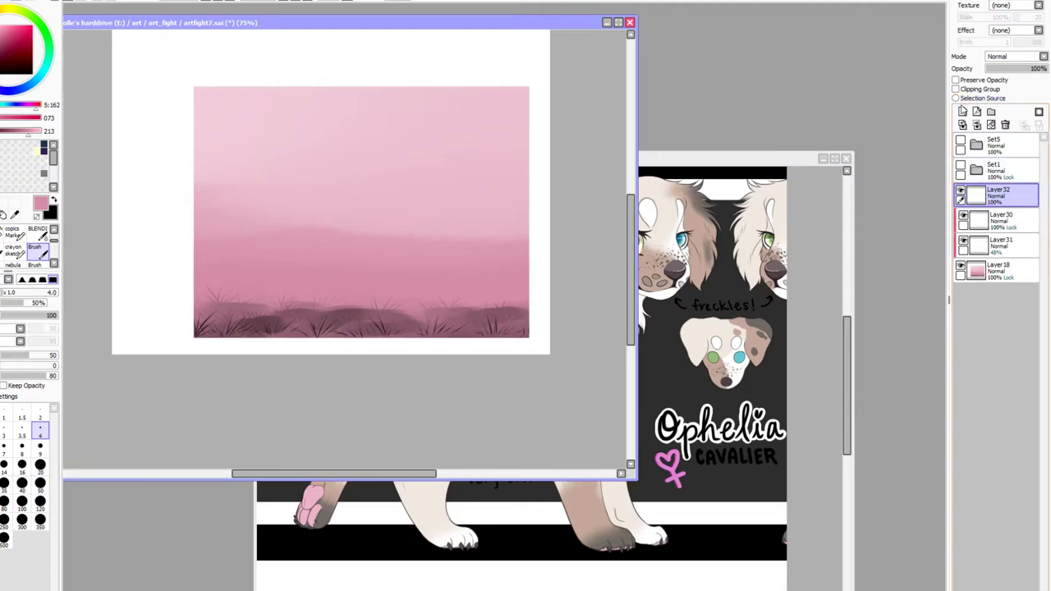
{"action": "left_click", "coordinate": [39, 445]}
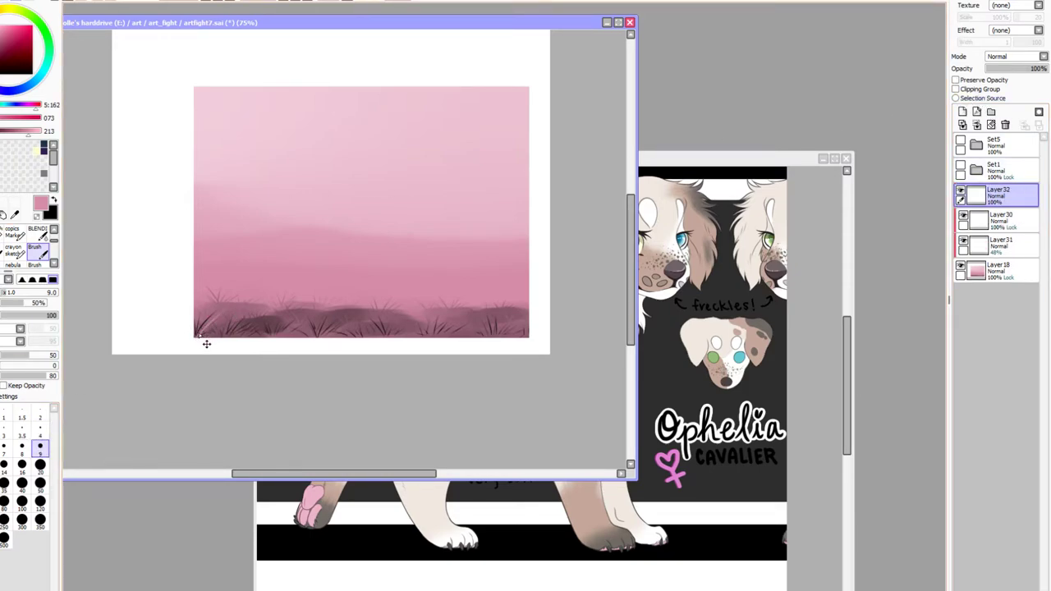
{"action": "key", "text": "x"}
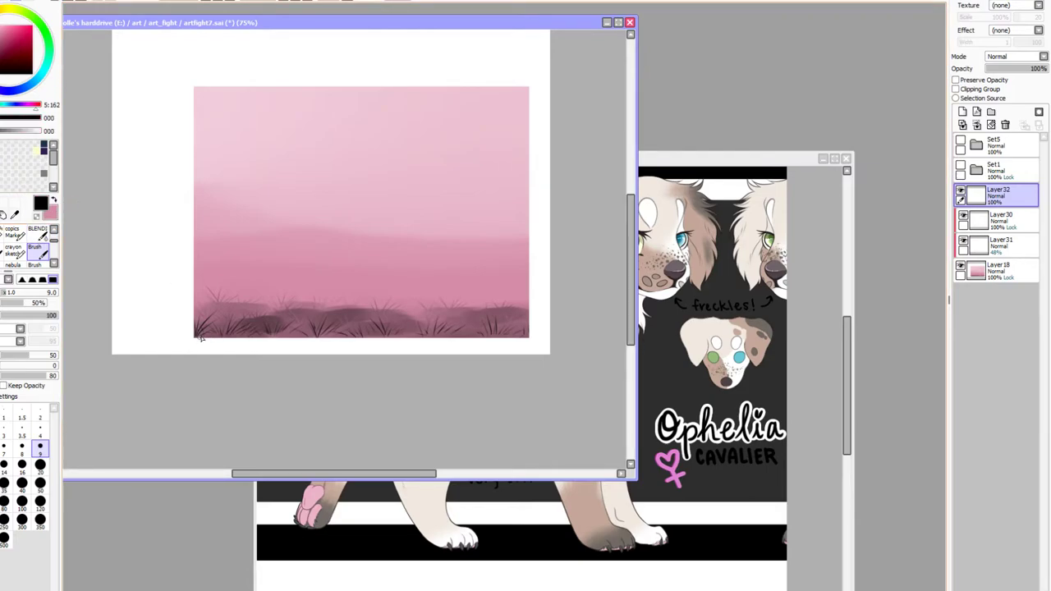
{"action": "mouse_move", "coordinate": [201, 337]}
{"action": "left_mouse_down"}
{"action": "mouse_move", "coordinate": [234, 312]}
{"action": "mouse_move", "coordinate": [261, 322]}
{"action": "mouse_move", "coordinate": [235, 334]}
{"action": "mouse_move", "coordinate": [284, 316]}
{"action": "left_mouse_up"}
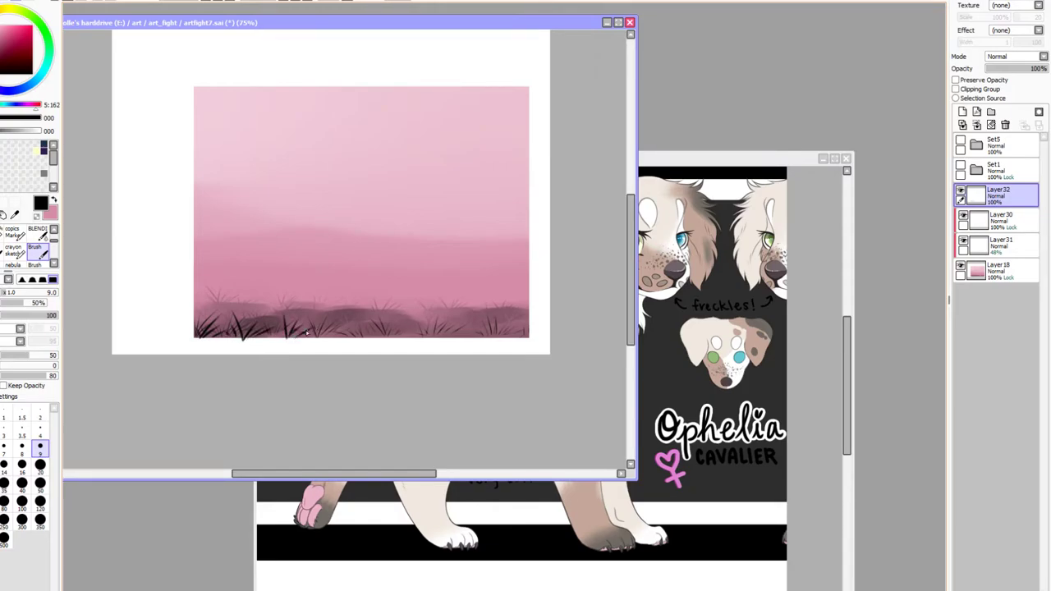
{"action": "left_click_drag", "start_coordinate": [348, 336], "coordinate": [362, 321]}
{"action": "mouse_move", "coordinate": [353, 336]}
{"action": "left_mouse_down"}
{"action": "mouse_move", "coordinate": [319, 332]}
{"action": "mouse_move", "coordinate": [403, 323]}
{"action": "left_mouse_up"}
{"action": "left_click_drag", "start_coordinate": [408, 338], "coordinate": [450, 321]}
{"action": "mouse_move", "coordinate": [448, 336]}
{"action": "left_mouse_down"}
{"action": "mouse_move", "coordinate": [488, 327]}
{"action": "mouse_move", "coordinate": [500, 333]}
{"action": "mouse_move", "coordinate": [464, 339]}
{"action": "mouse_move", "coordinate": [526, 330]}
{"action": "left_mouse_up"}
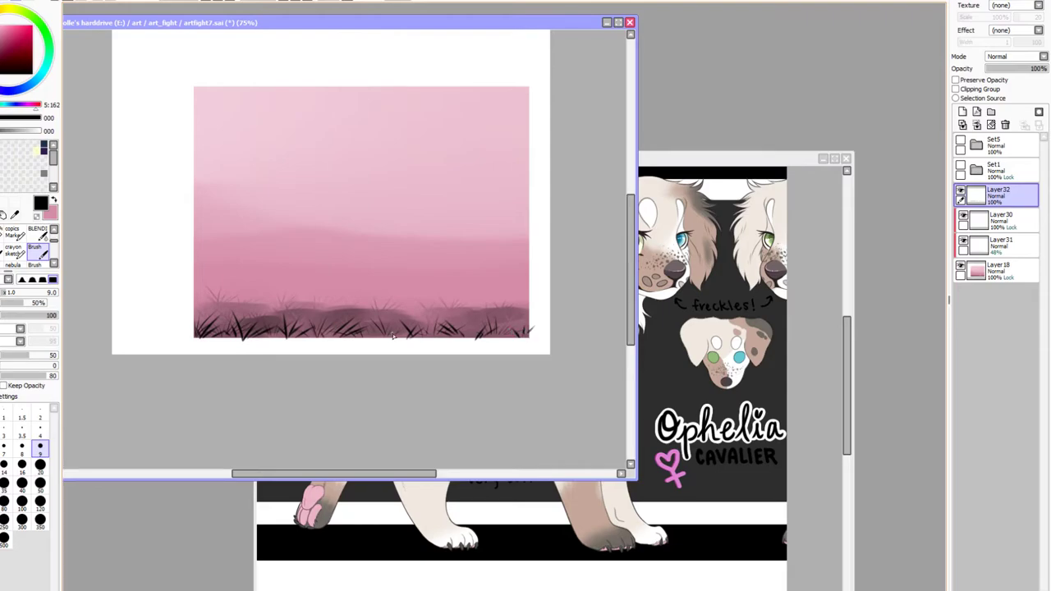
Add a clipped layer above Layer30 and draw extra black grass blades to fill the gaps between the bold tufts
{"action": "left_click", "coordinate": [1006, 220]}
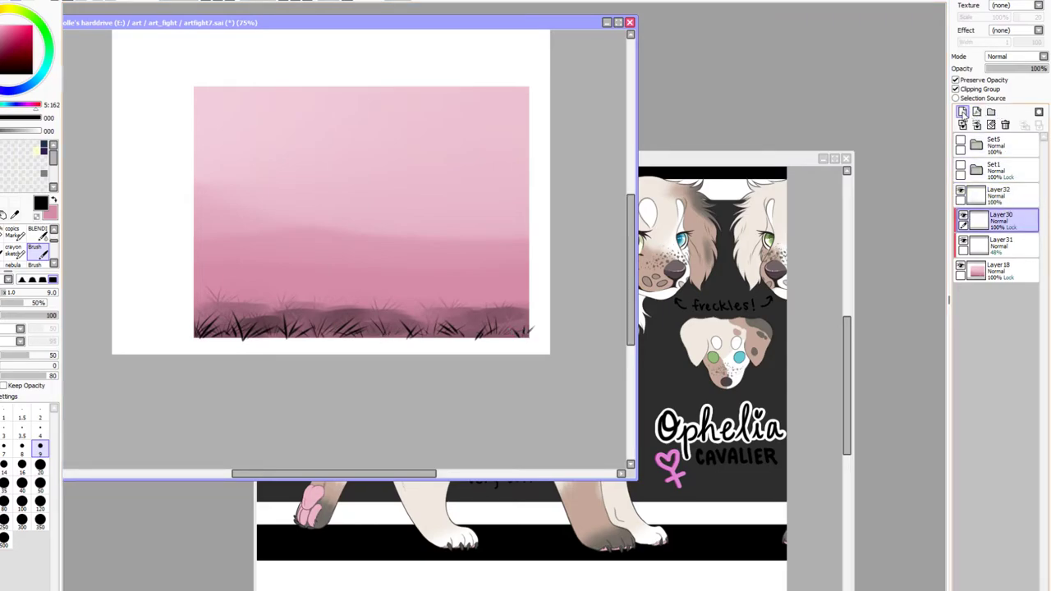
{"action": "left_click", "coordinate": [962, 112]}
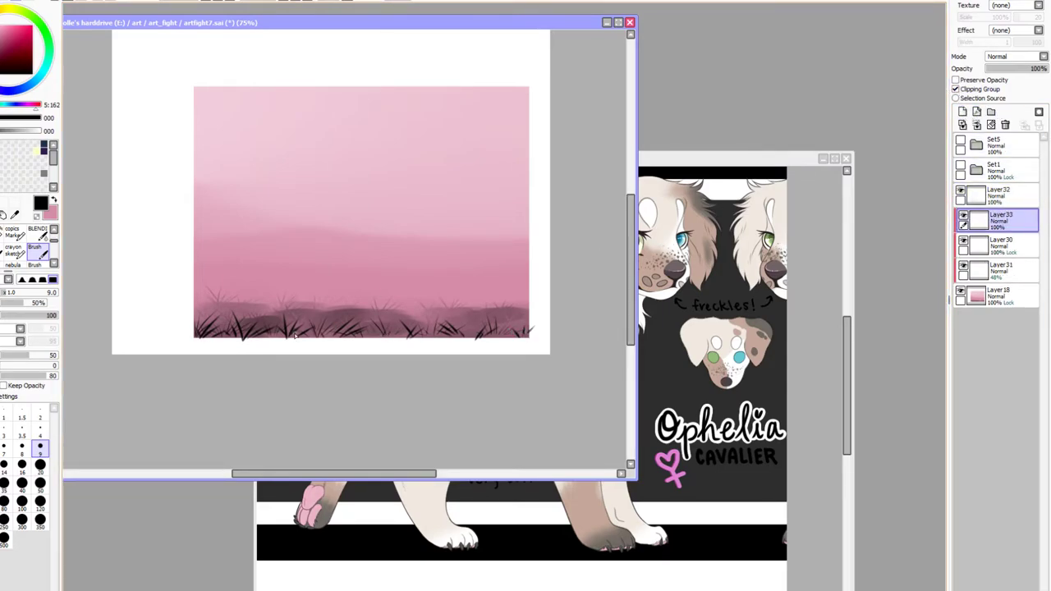
{"action": "left_click_drag", "start_coordinate": [314, 336], "coordinate": [331, 319]}
{"action": "left_click_drag", "start_coordinate": [320, 337], "coordinate": [338, 323]}
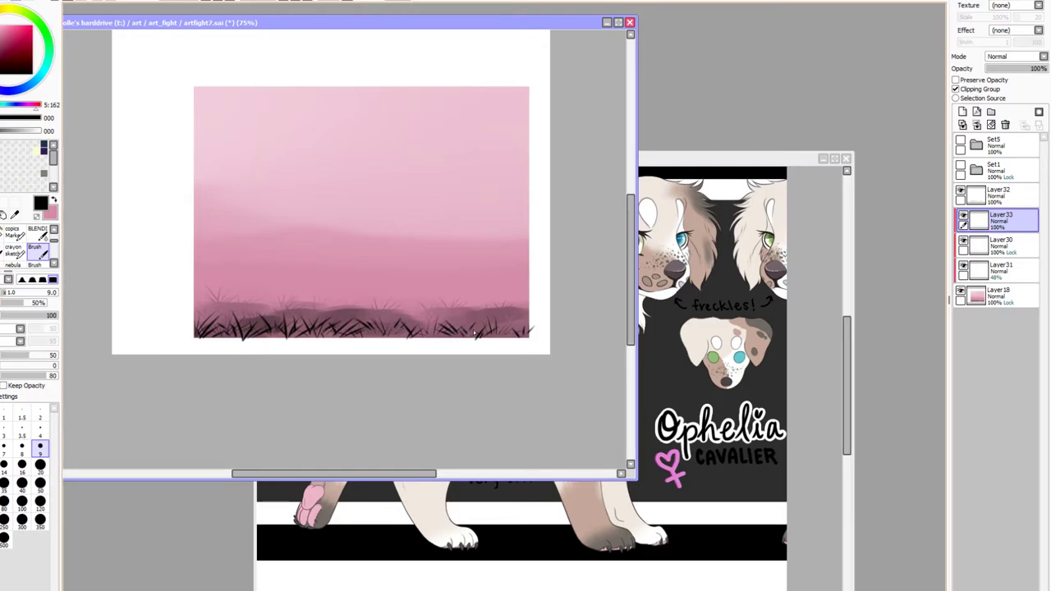
Preserve Layer33's opacity and recolour its grass blades dark grey with a size 500 brush, keeping the layer at 100% opacity
{"action": "left_click", "coordinate": [1024, 69]}
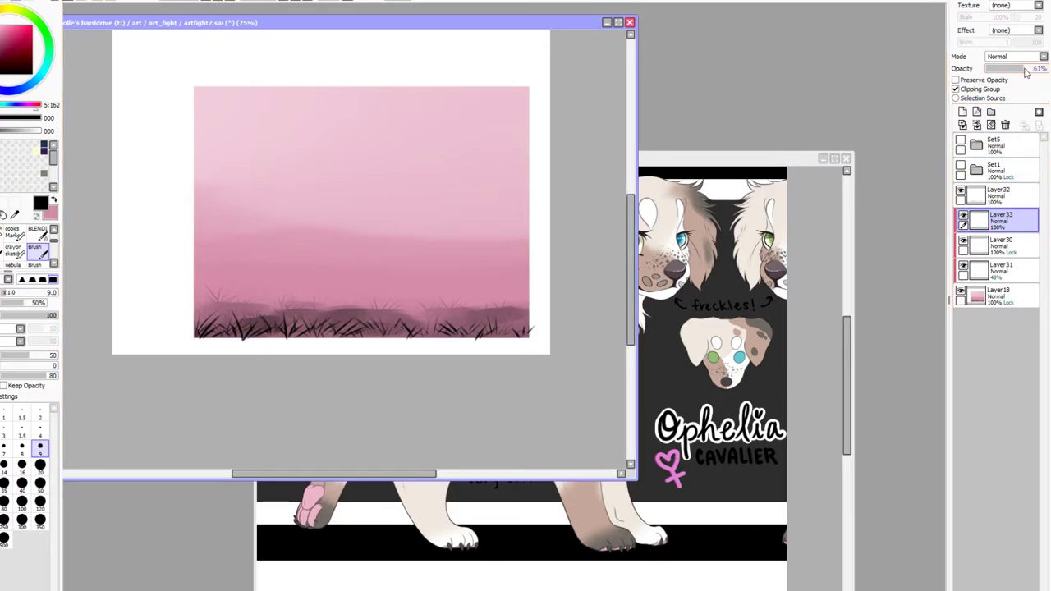
{"action": "mouse_move", "coordinate": [1024, 72]}
{"action": "left_mouse_down"}
{"action": "mouse_move", "coordinate": [990, 76]}
{"action": "mouse_move", "coordinate": [1041, 79]}
{"action": "left_mouse_up"}
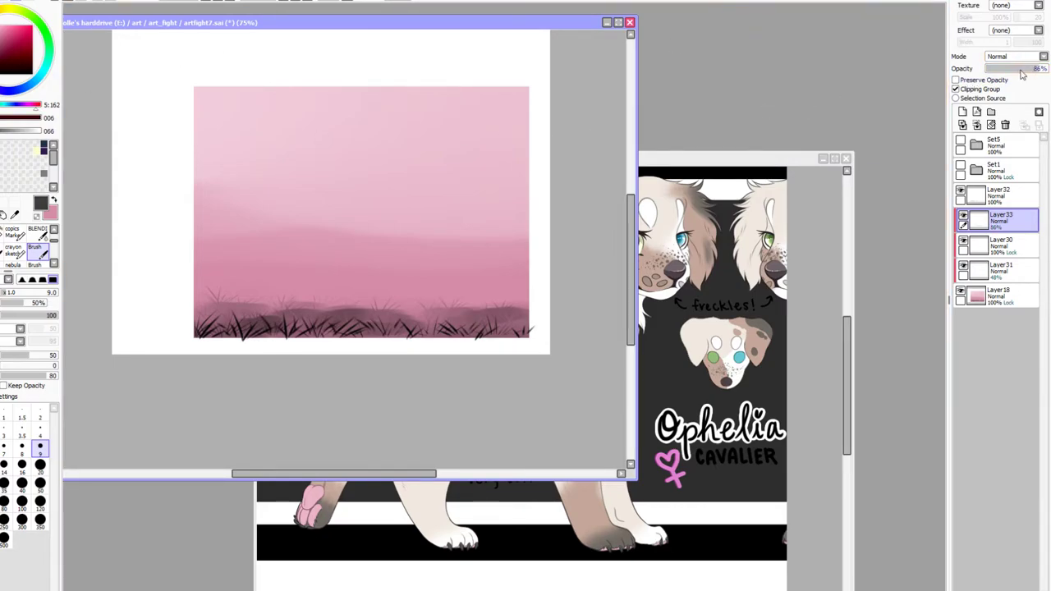
{"action": "left_click", "coordinate": [955, 79]}
{"action": "left_click", "coordinate": [5, 538]}
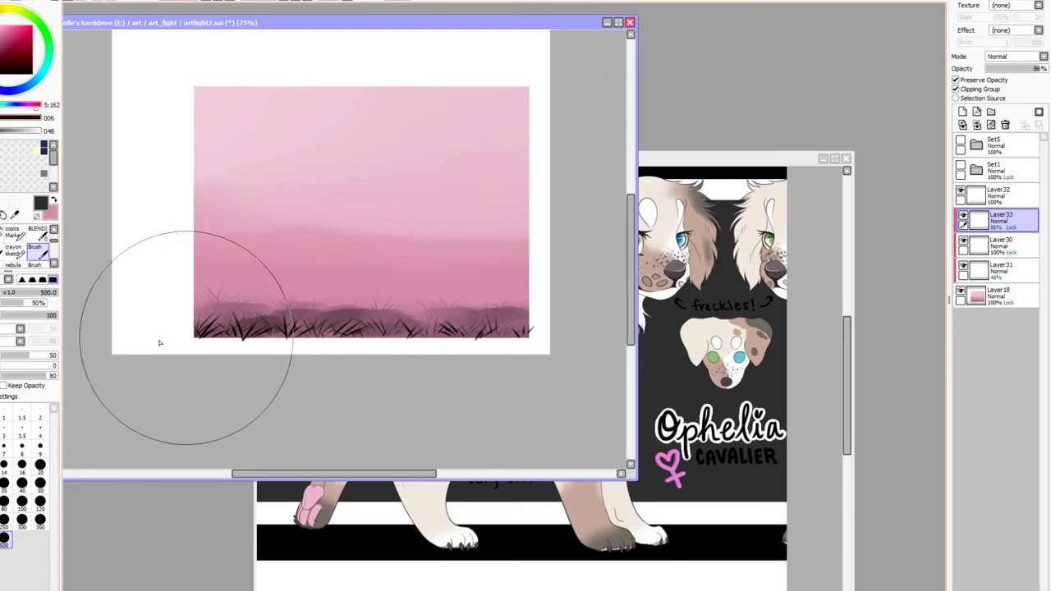
{"action": "left_click", "coordinate": [22, 131]}
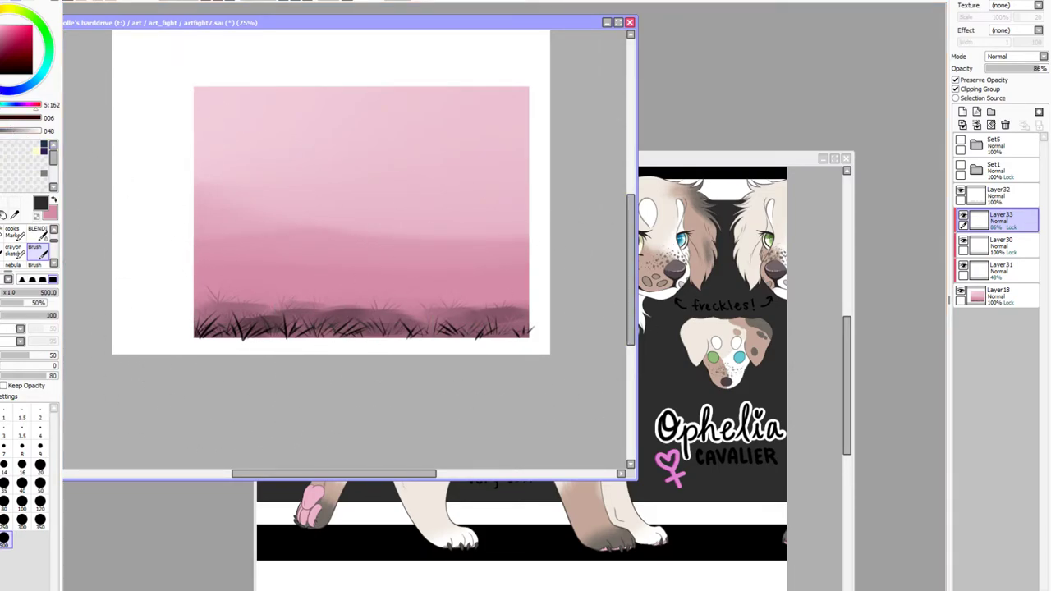
{"action": "left_click", "coordinate": [3, 131]}
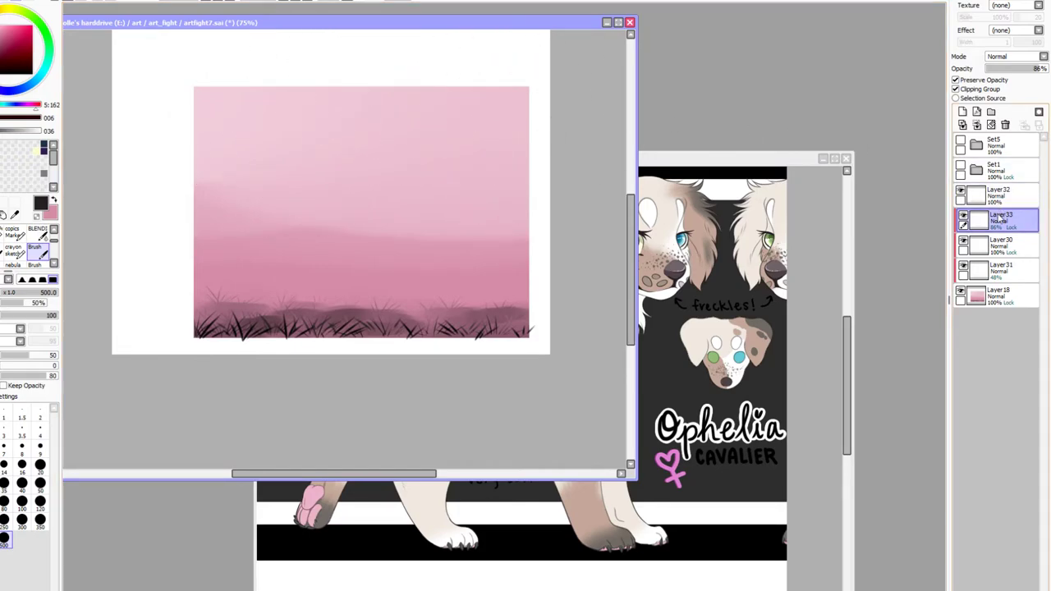
{"action": "left_click", "coordinate": [1041, 68]}
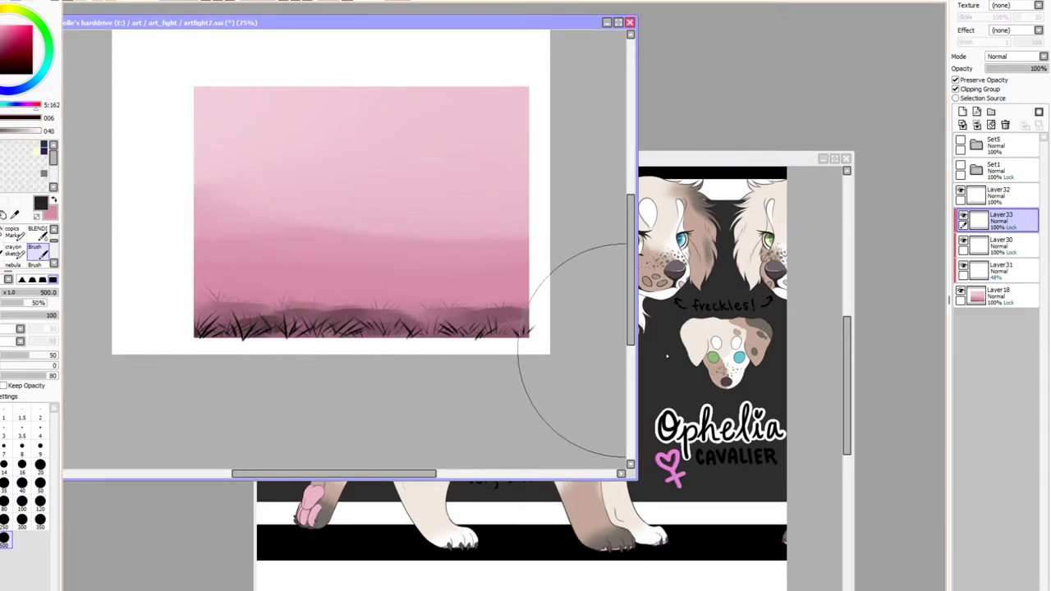
Show the Set5 dogs folder and paint pale yellow across the upper sky on background Layer18 at brush size 120
{"action": "left_click", "coordinate": [960, 141]}
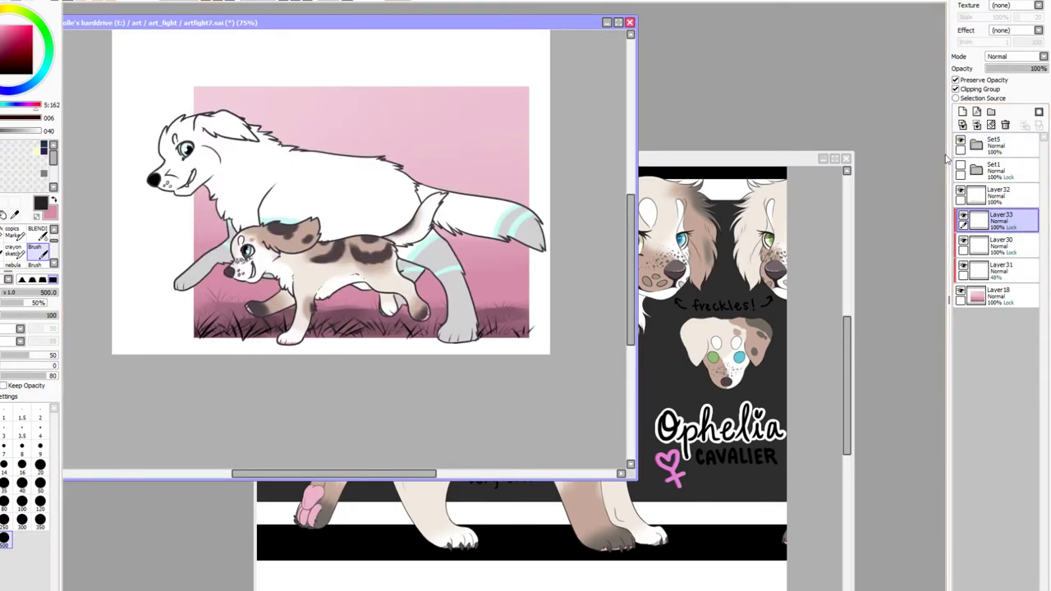
{"action": "left_click", "coordinate": [997, 296]}
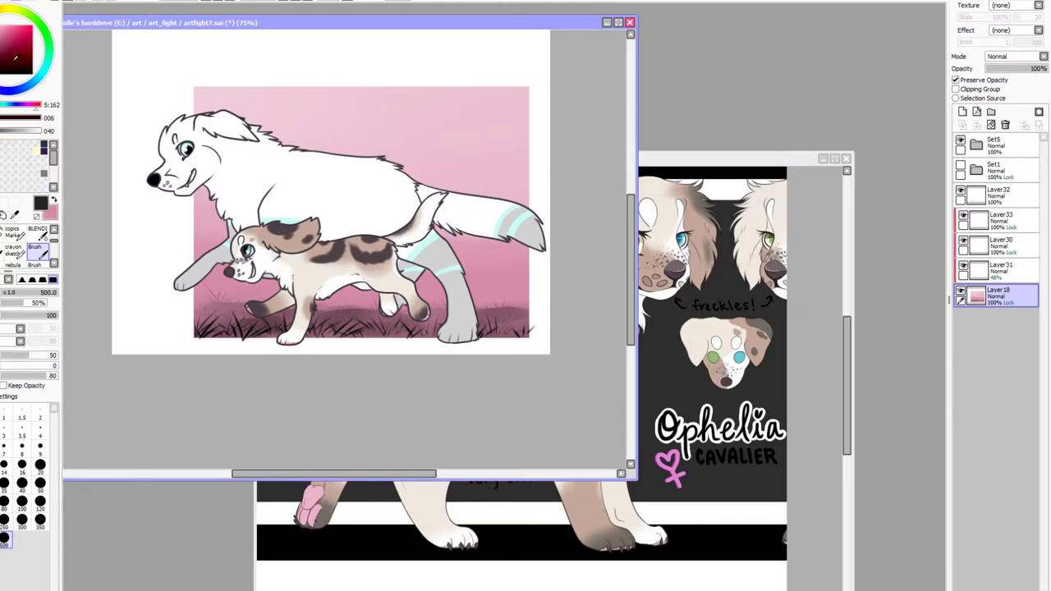
{"action": "left_click", "coordinate": [9, 9]}
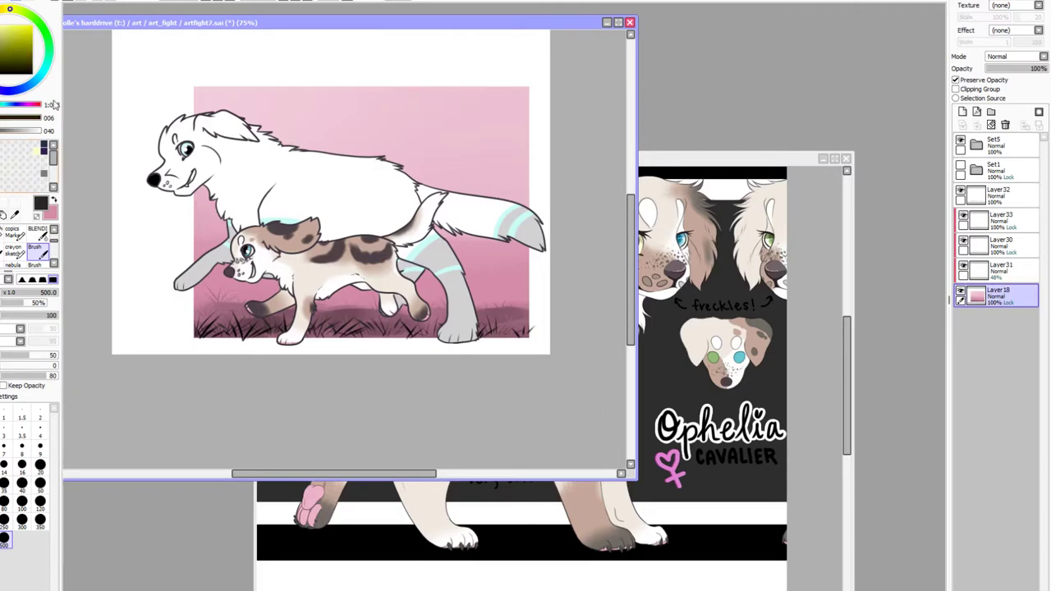
{"action": "left_click", "coordinate": [2, 25]}
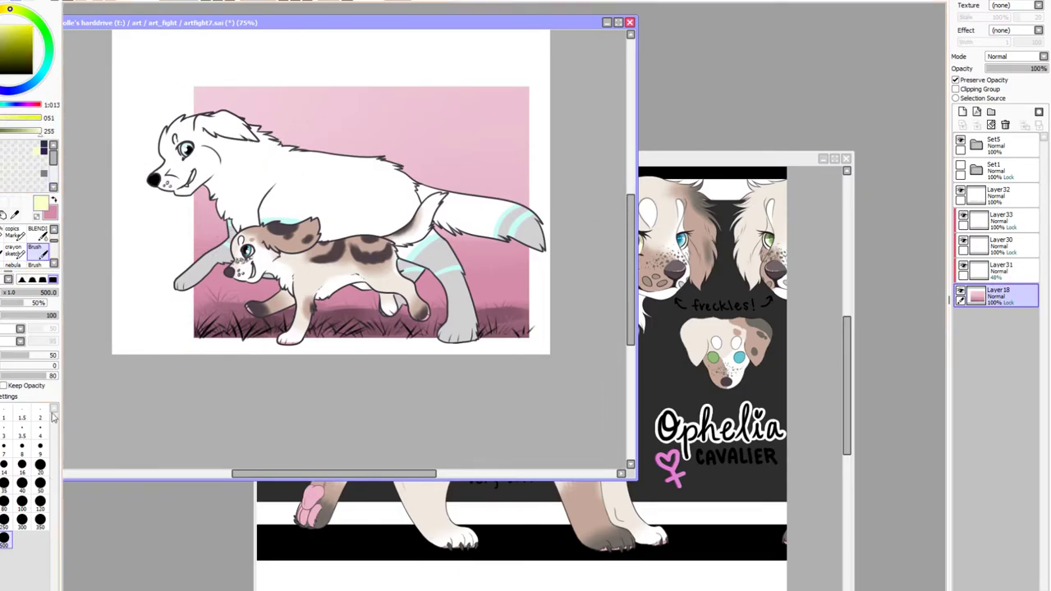
{"action": "left_click", "coordinate": [40, 501]}
{"action": "left_click_drag", "start_coordinate": [173, 98], "coordinate": [579, 109]}
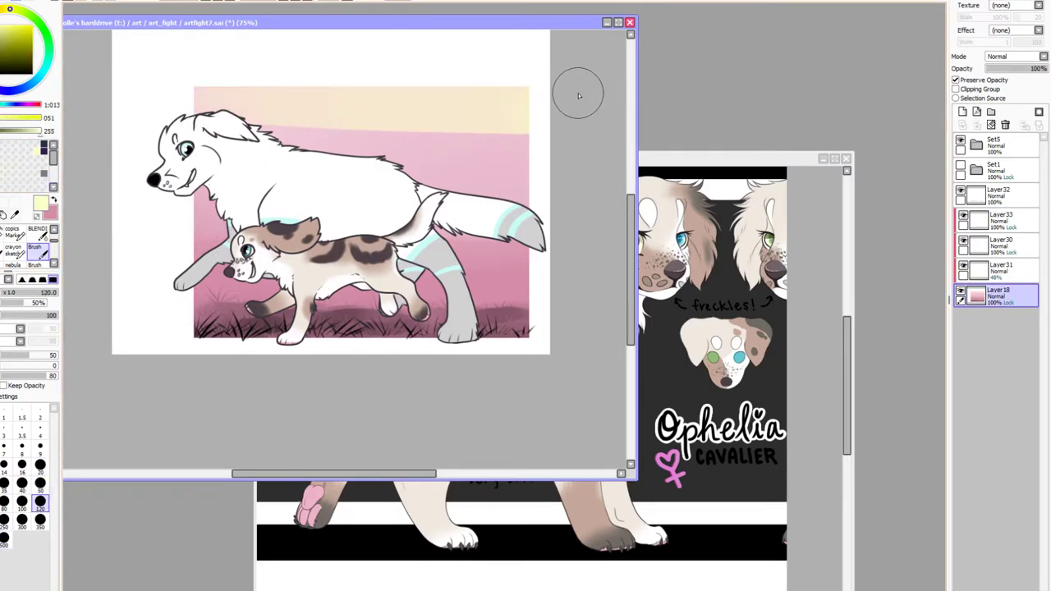
{"action": "mouse_move", "coordinate": [266, 116]}
{"action": "left_mouse_down"}
{"action": "mouse_move", "coordinate": [574, 136]}
{"action": "mouse_move", "coordinate": [124, 134]}
{"action": "left_mouse_up"}
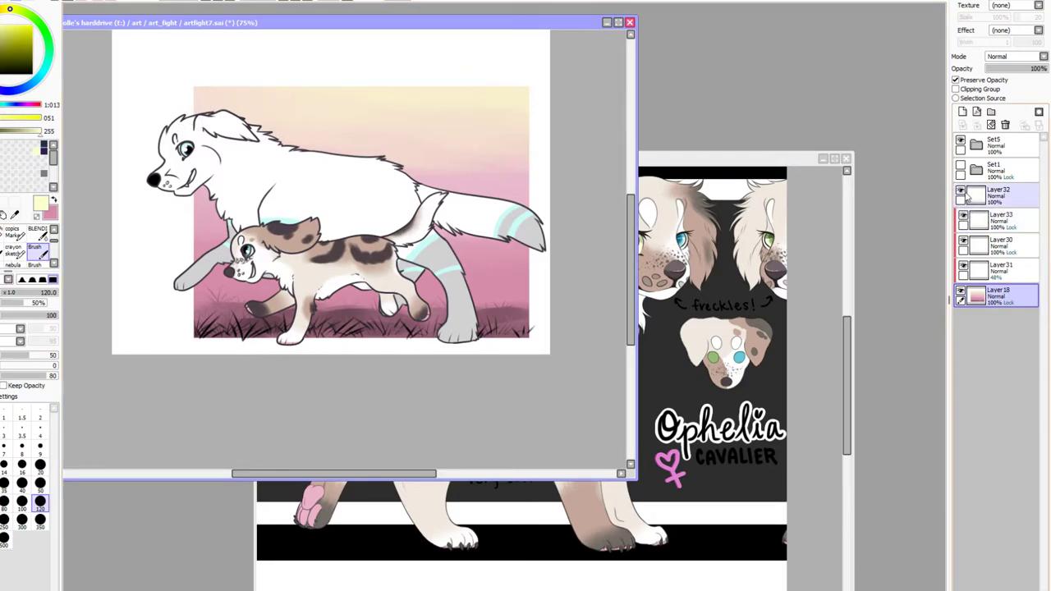
Clip the bold grass on Layer32 to the background rectangle and save the artwork
{"action": "left_click", "coordinate": [995, 199]}
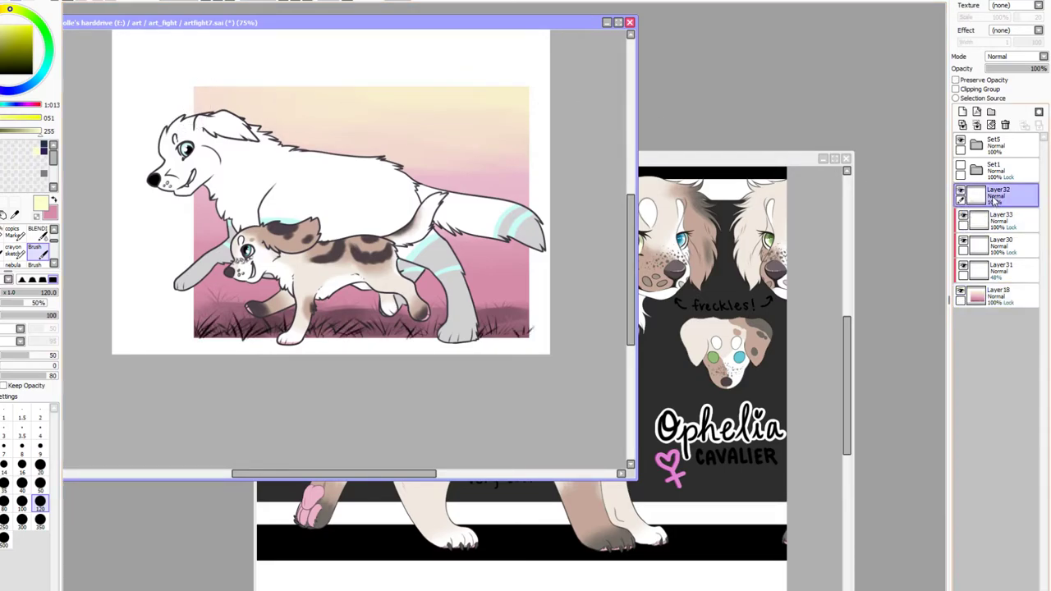
{"action": "left_click", "coordinate": [955, 89]}
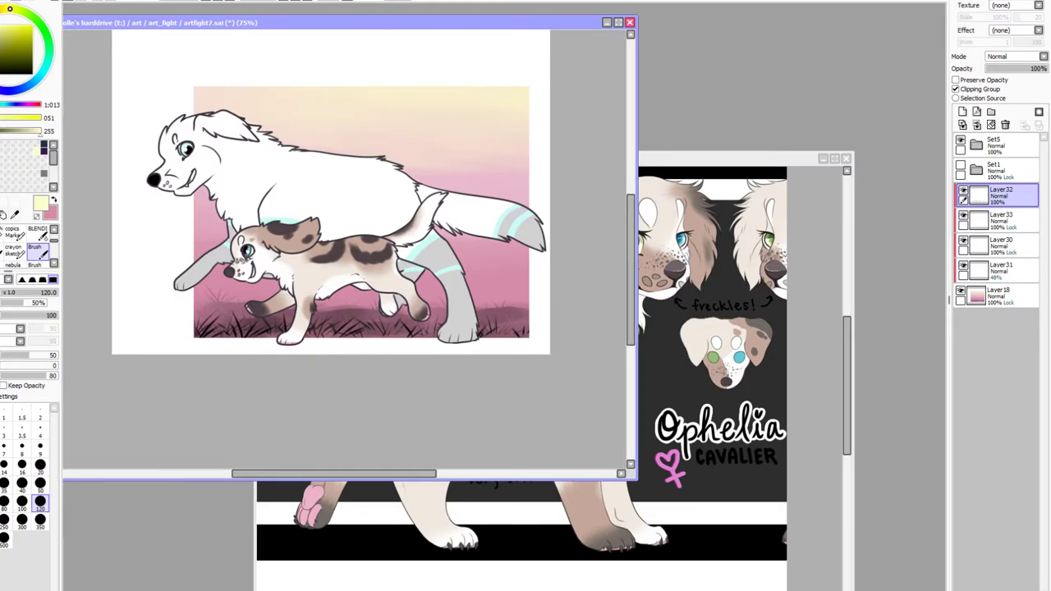
{"action": "key", "text": "ctrl+s"}
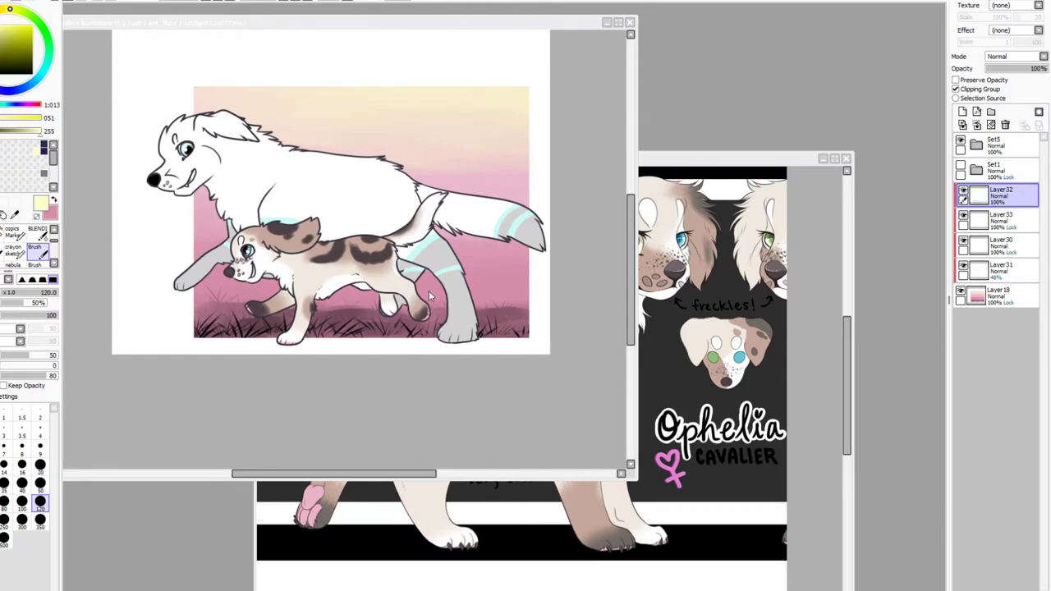
Open watermarkhead1.png, copy the whole image, close it and paste the watermark into the artwork above Layer32
{"action": "double_click", "coordinate": [537, 291]}
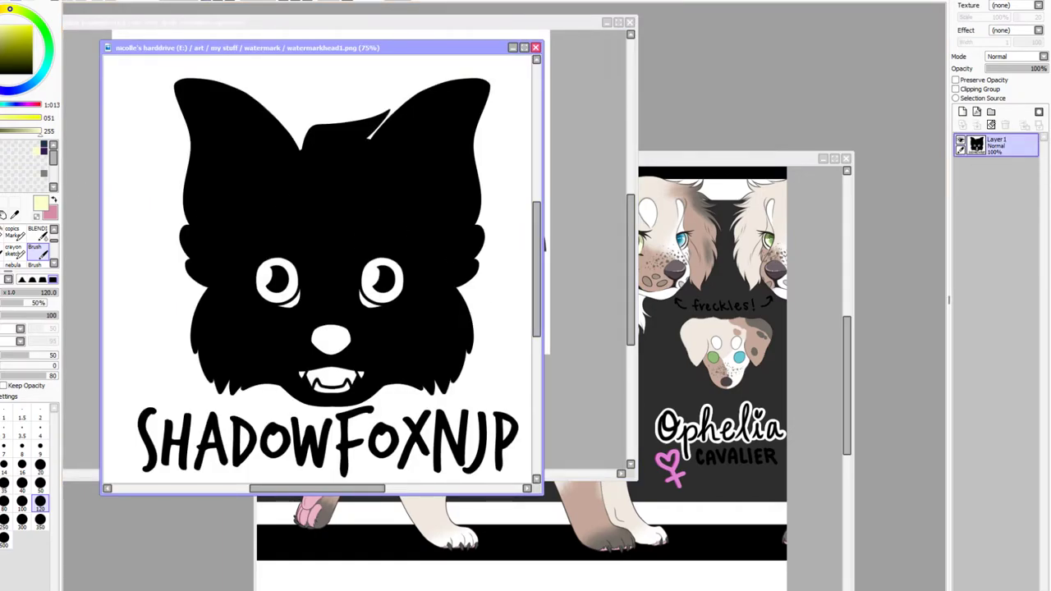
{"action": "left_click", "coordinate": [206, 3]}
{"action": "key", "text": "ctrl+t"}
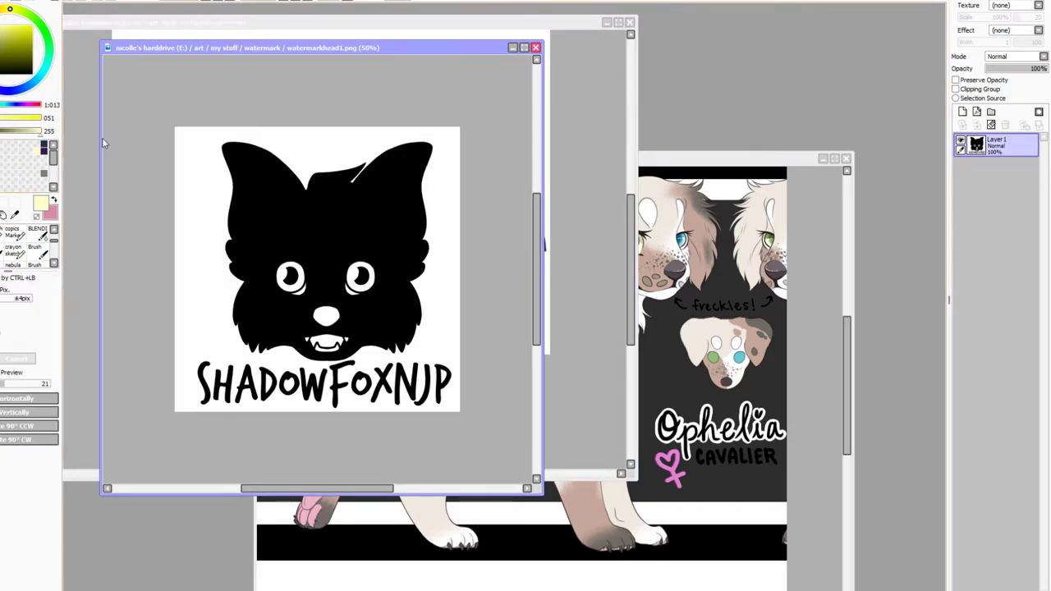
{"action": "key", "text": "ctrl+a"}
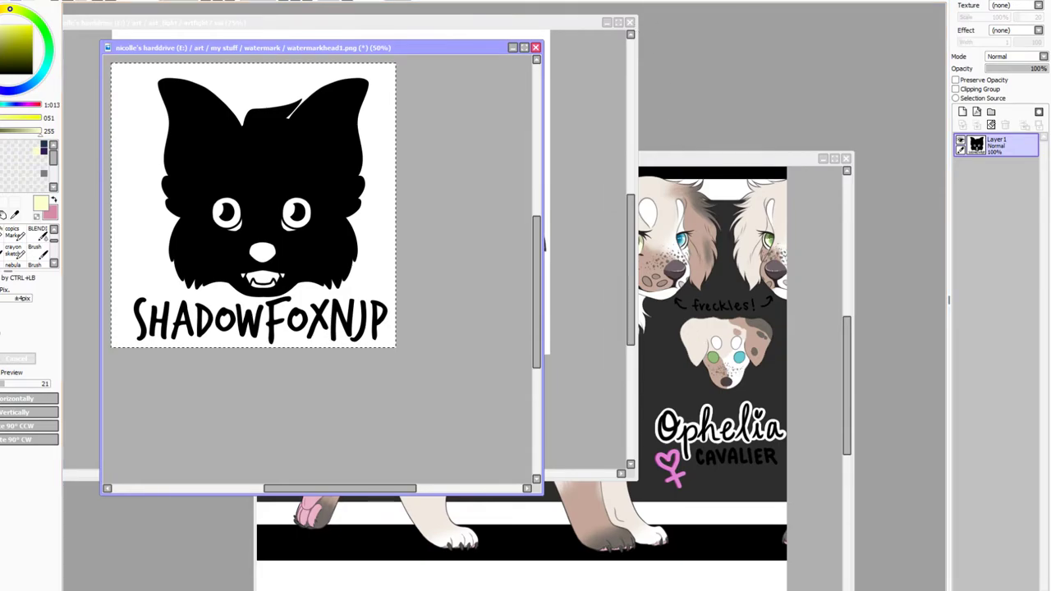
{"action": "left_click", "coordinate": [535, 47]}
{"action": "left_click", "coordinate": [514, 337]}
{"action": "left_click", "coordinate": [976, 203]}
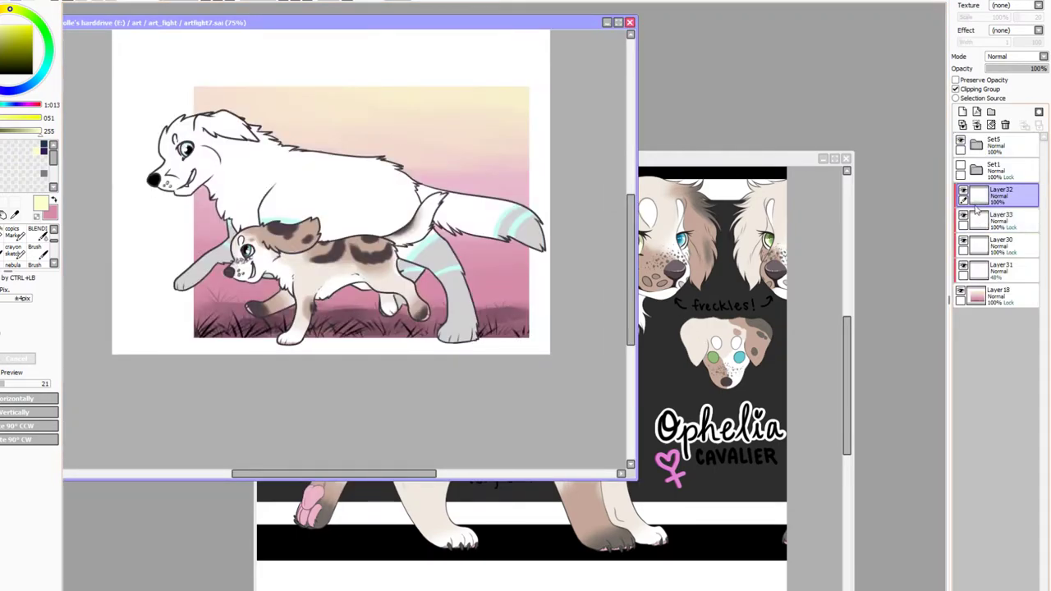
{"action": "key", "text": "ctrl+v"}
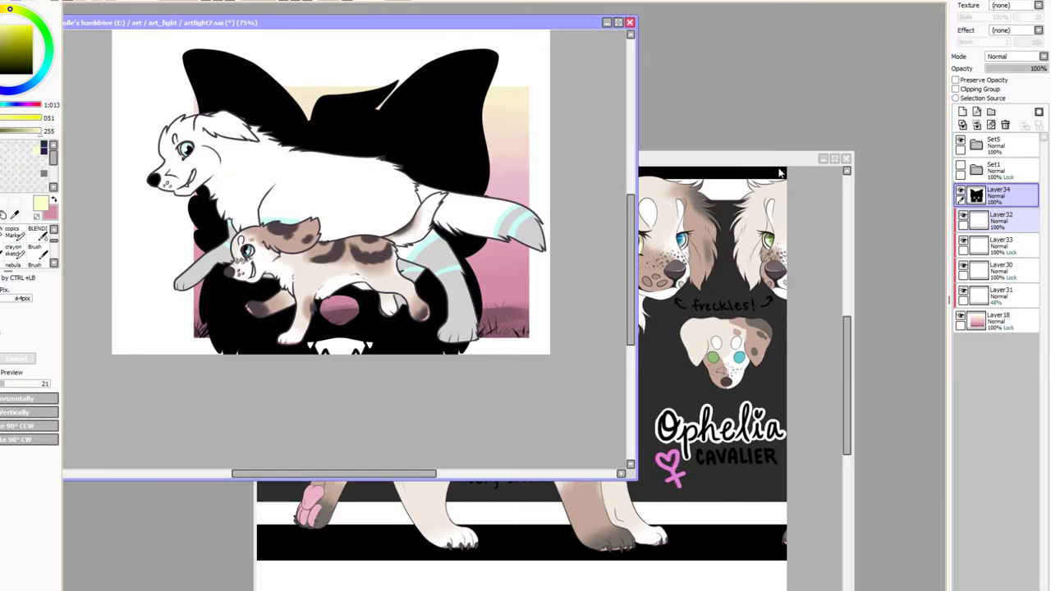
Scale the pasted watermark down to a small logo and place it near the background's lower-right corner, behind the dogs
{"action": "key", "text": "ctrl+t"}
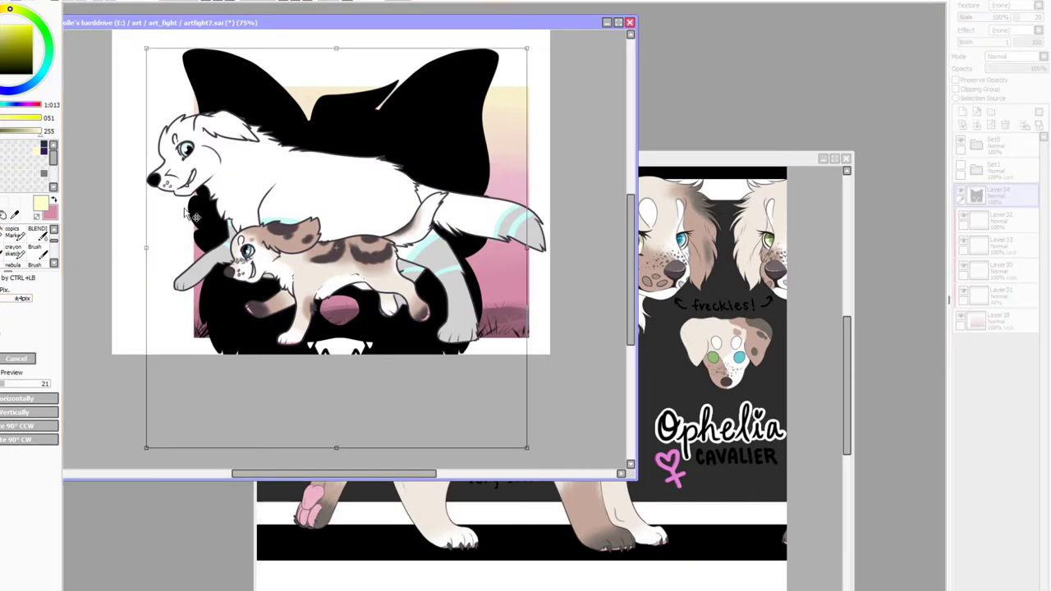
{"action": "left_click_drag", "start_coordinate": [146, 48], "coordinate": [444, 361]}
{"action": "left_click_drag", "start_coordinate": [500, 394], "coordinate": [516, 253]}
{"action": "key", "text": "Return"}
{"action": "key", "text": "ctrl+t"}
{"action": "left_click_drag", "start_coordinate": [478, 283], "coordinate": [489, 282]}
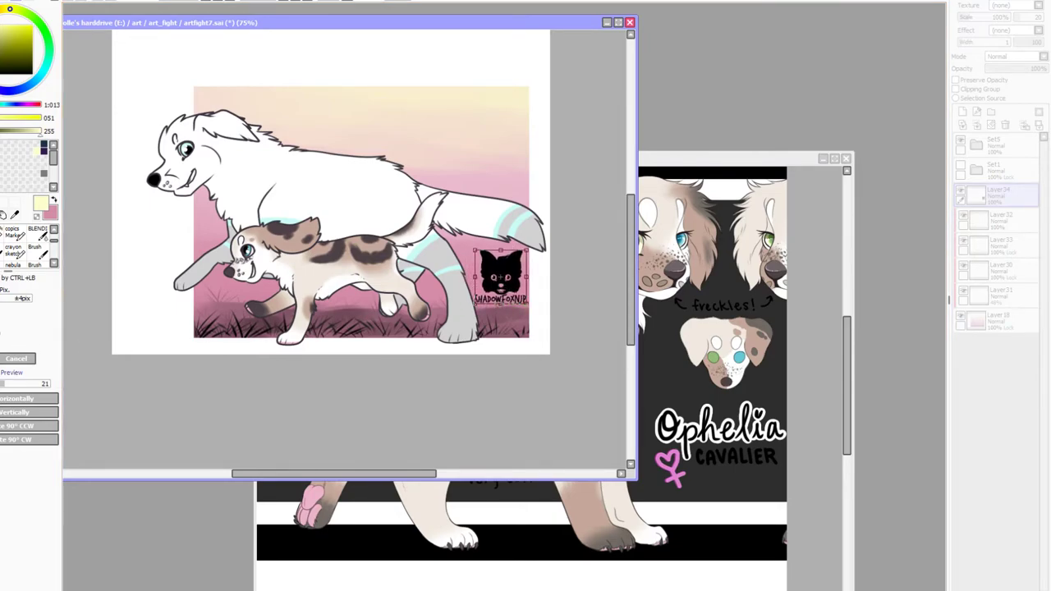
{"action": "left_click", "coordinate": [14, 353]}
{"action": "key", "text": "ctrl+t"}
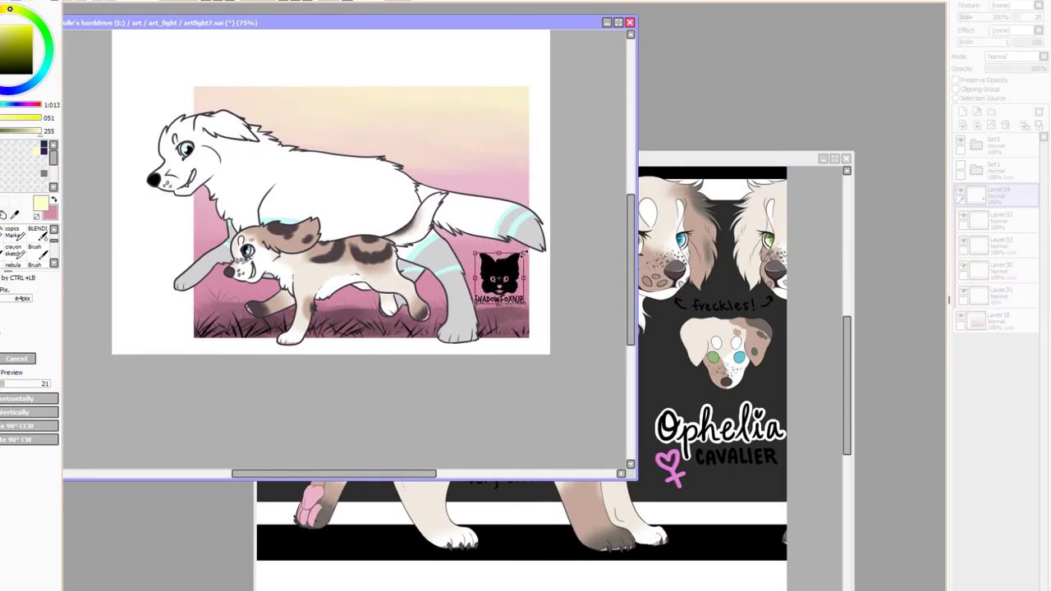
{"action": "left_click_drag", "start_coordinate": [485, 287], "coordinate": [493, 286]}
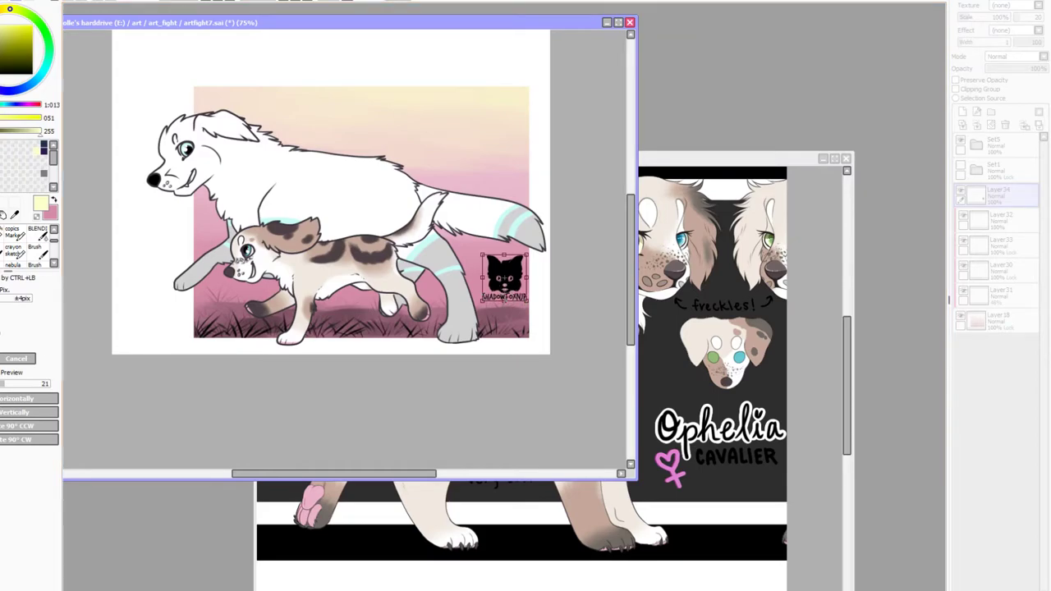
{"action": "key", "text": "Return"}
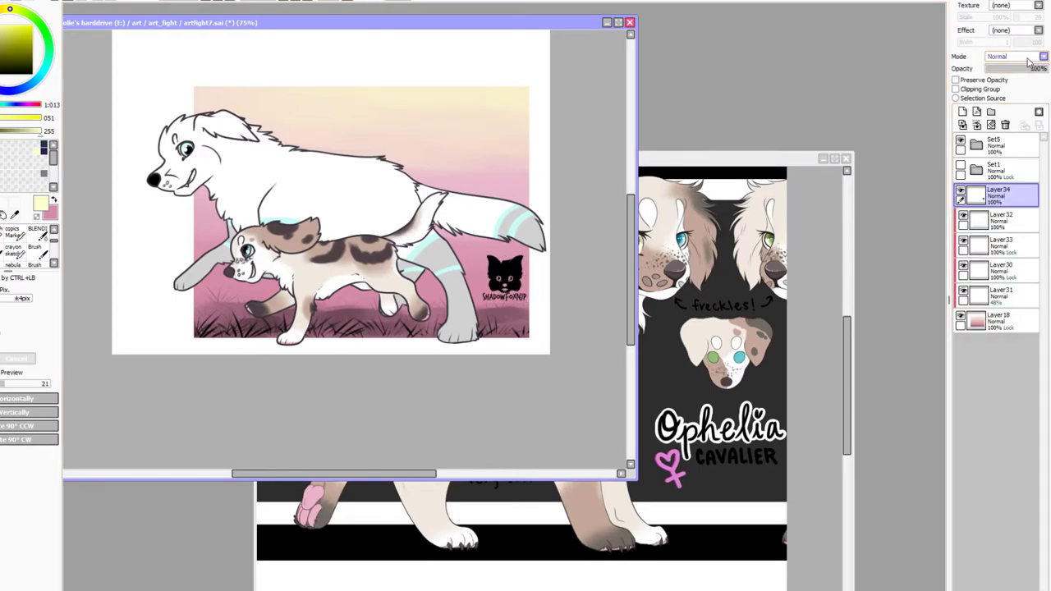
Set the watermark layer to Overlay mode at 67% opacity and save the artwork
{"action": "left_click", "coordinate": [1014, 96]}
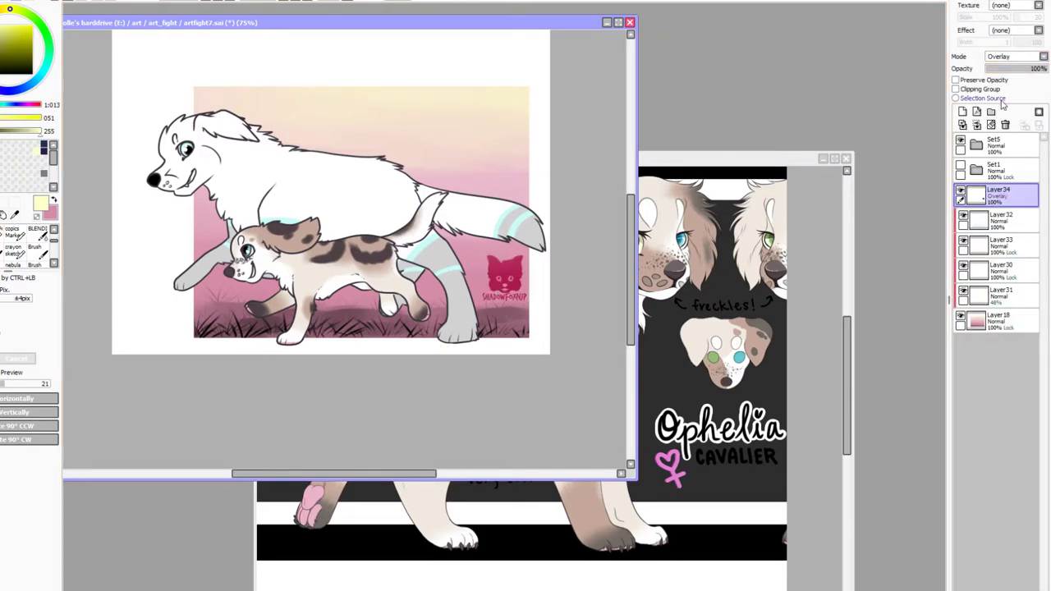
{"action": "left_click", "coordinate": [1027, 68]}
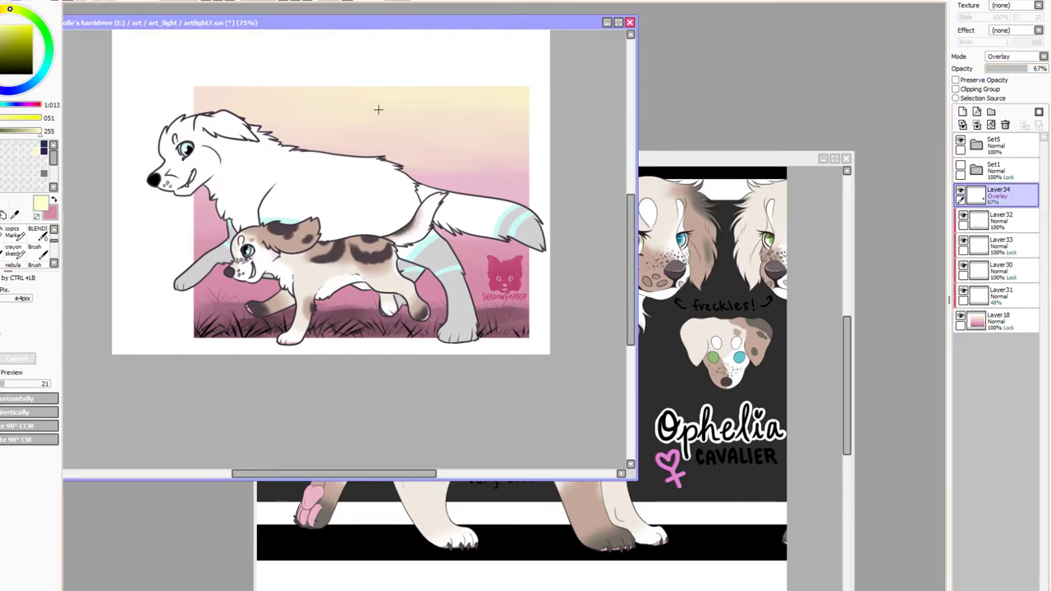
{"action": "key", "text": "ctrl+s"}
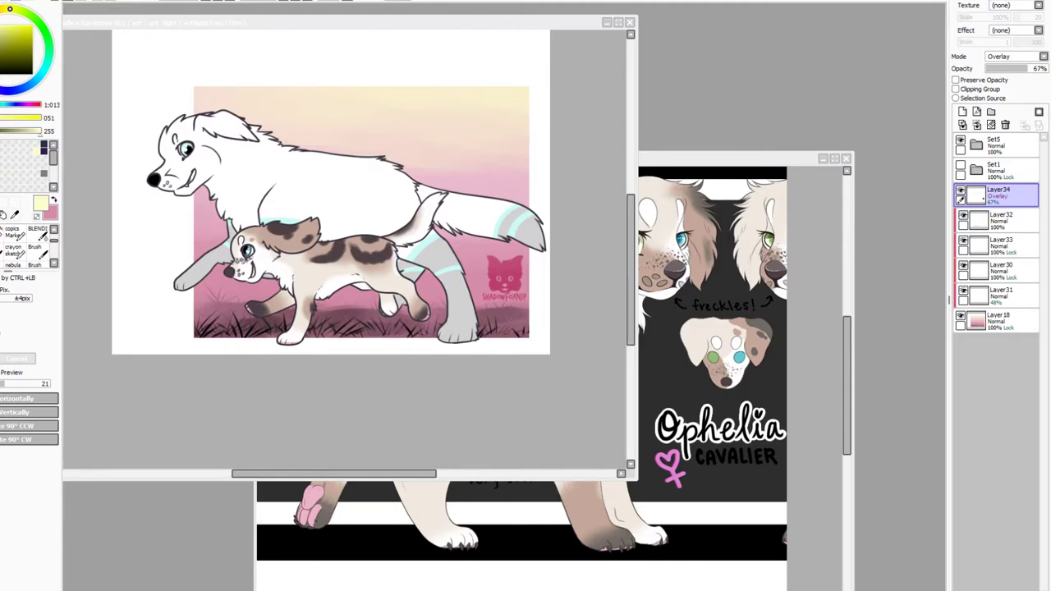
Close the Ophelia reference sheet document
{"action": "left_click", "coordinate": [629, 205]}
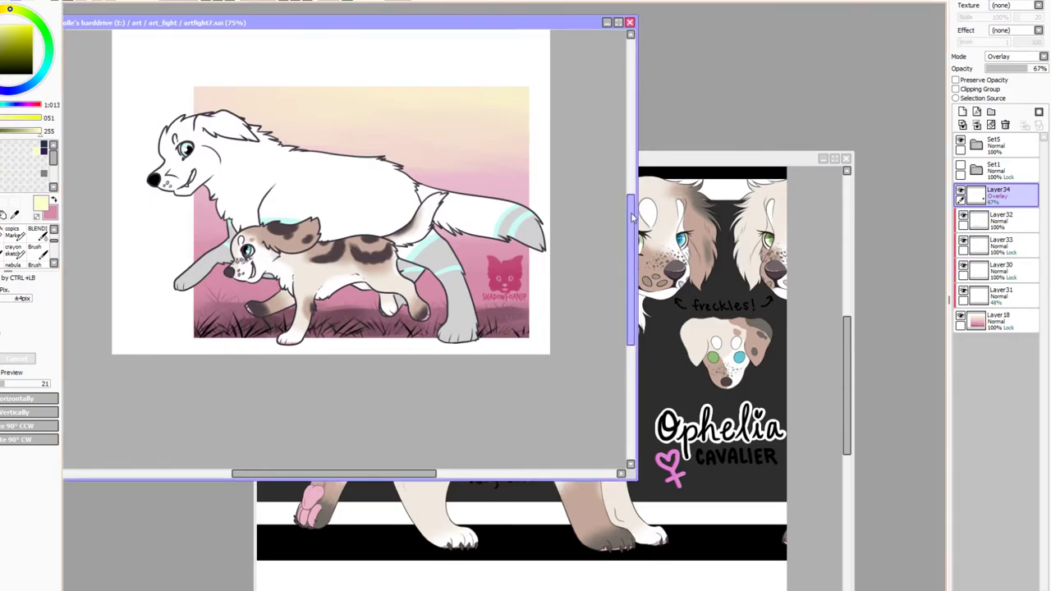
{"action": "left_click", "coordinate": [847, 158]}
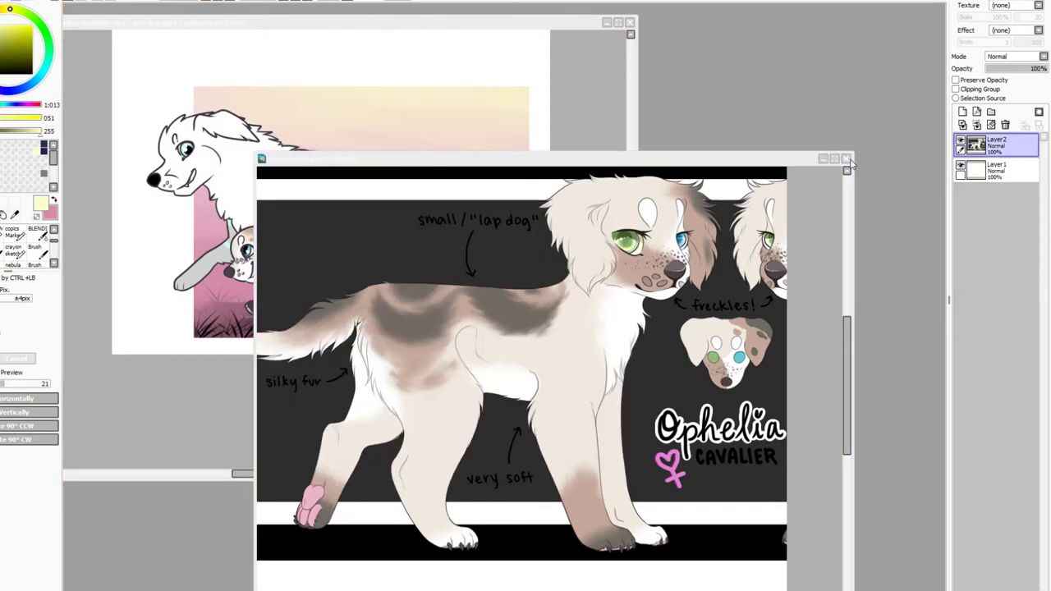
{"action": "left_click", "coordinate": [504, 340]}
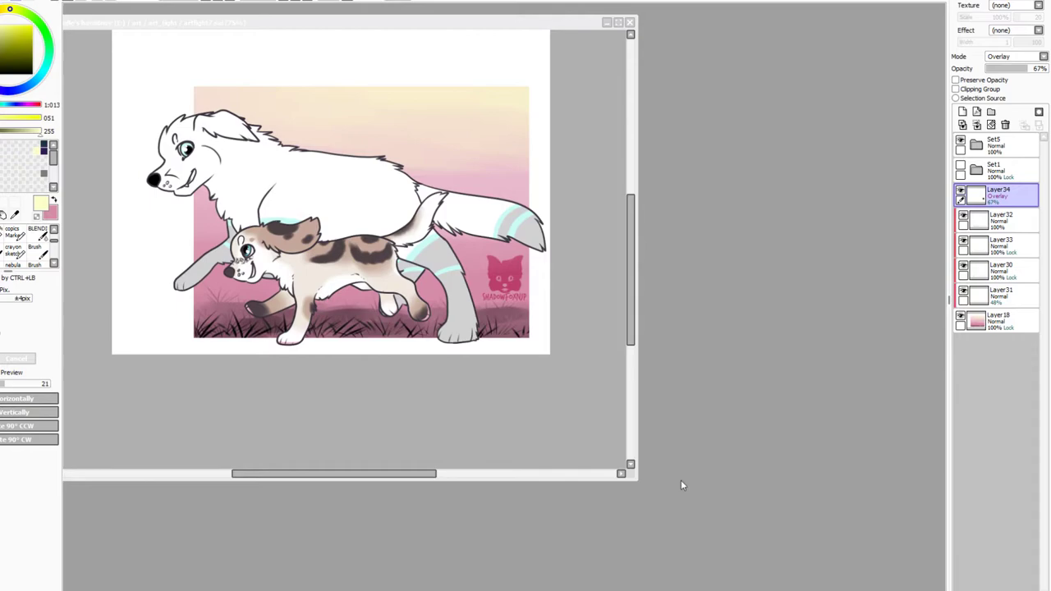
Export the finished artwork as artfight7.png and close its document
{"action": "left_click", "coordinate": [531, 278]}
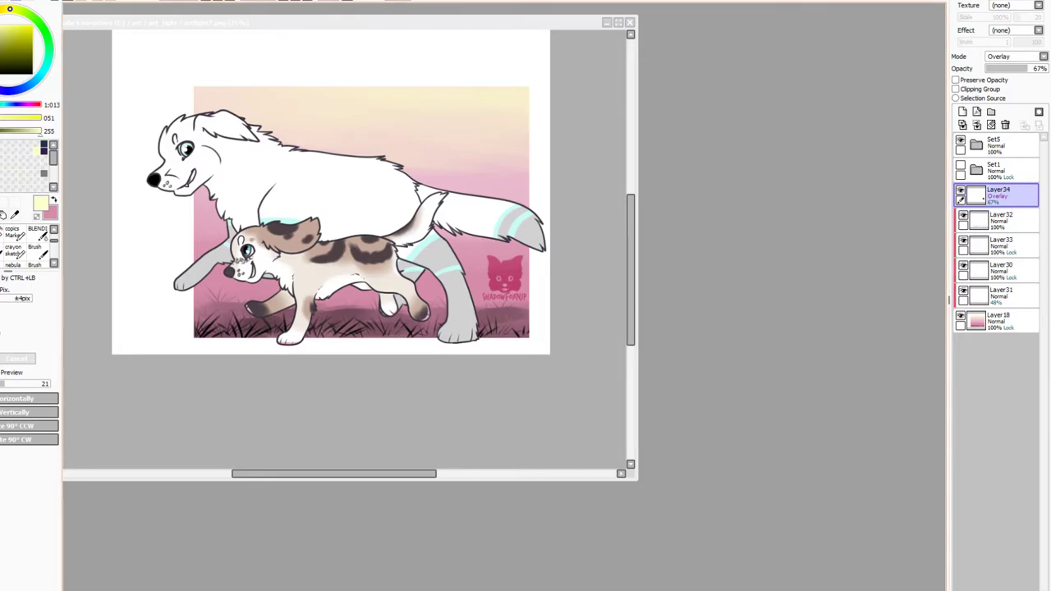
{"action": "left_click", "coordinate": [661, 129]}
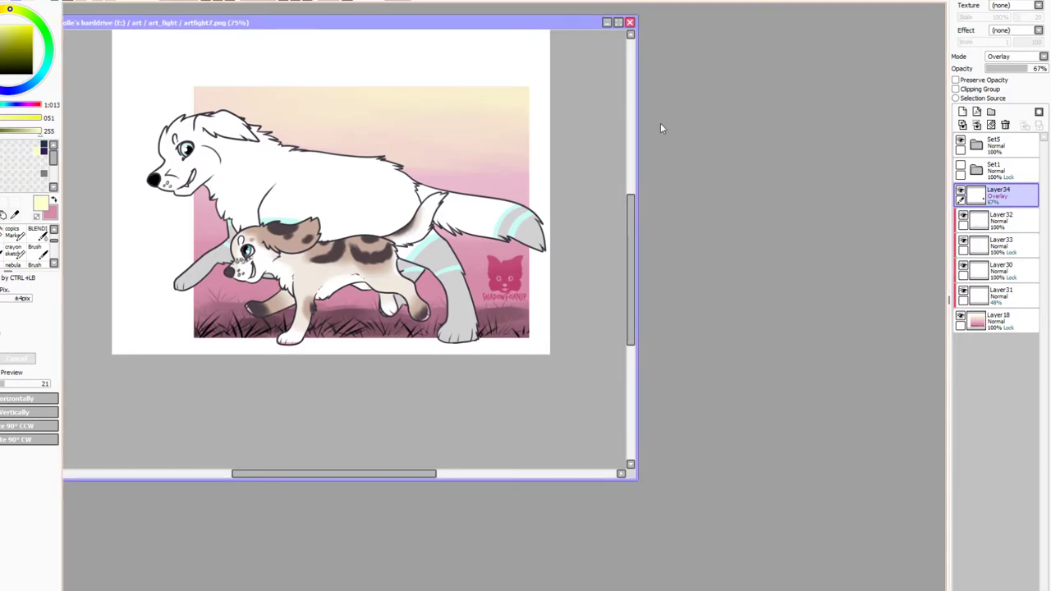
{"action": "left_click", "coordinate": [630, 23]}
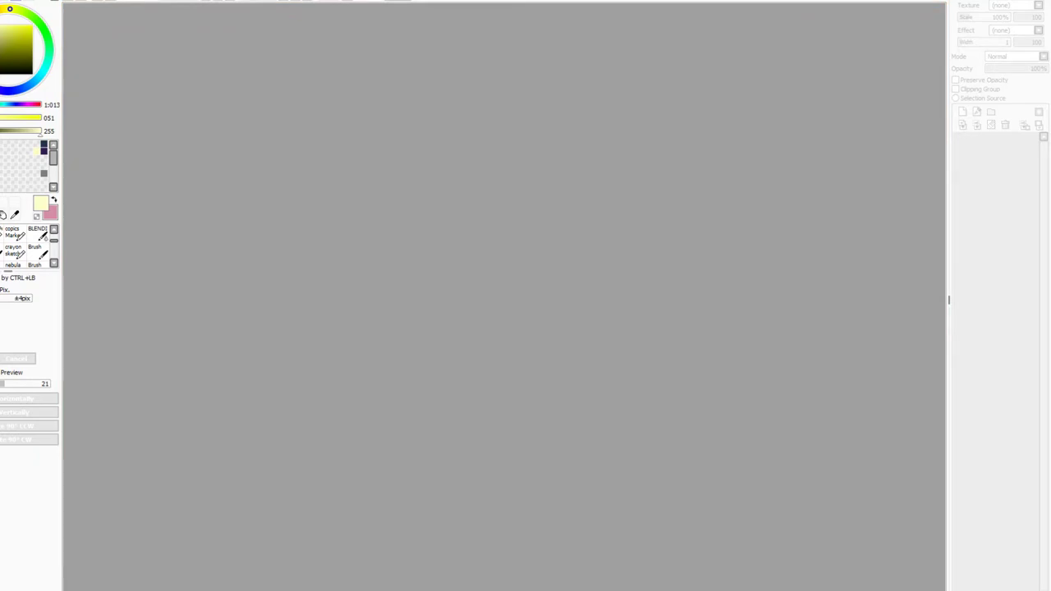